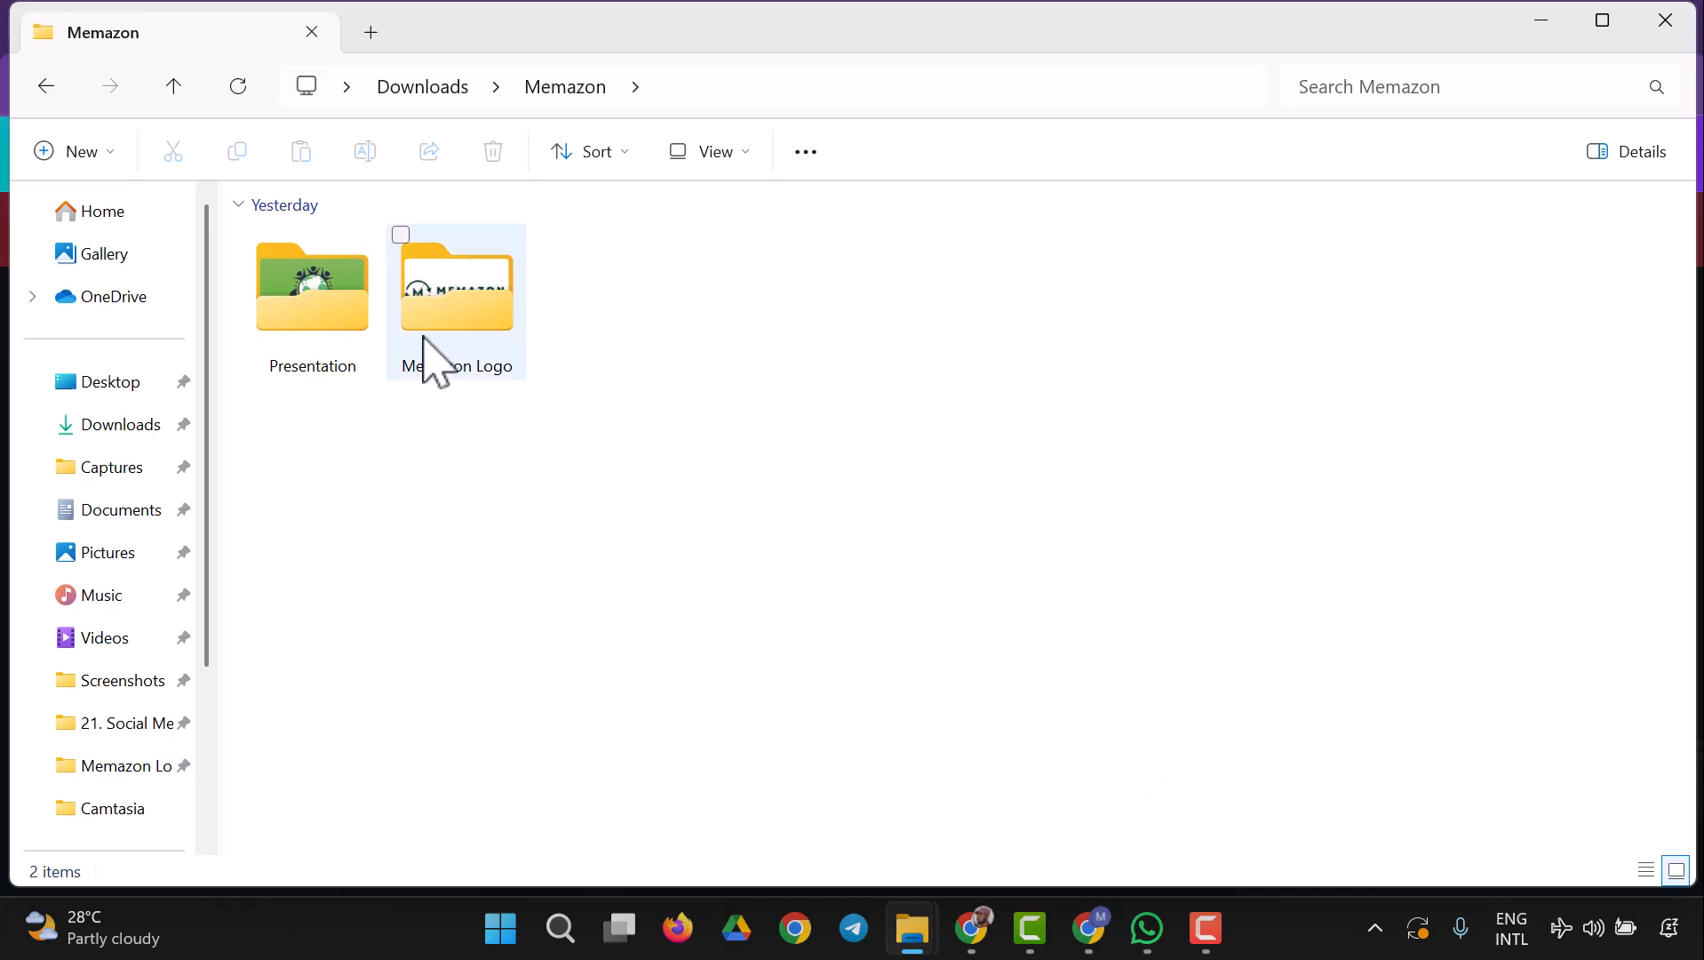
- Place the dark green logo, image 4 from the Logo Abstract trans (png) folder, on the first page of the brand guideline
double_click(429, 330)
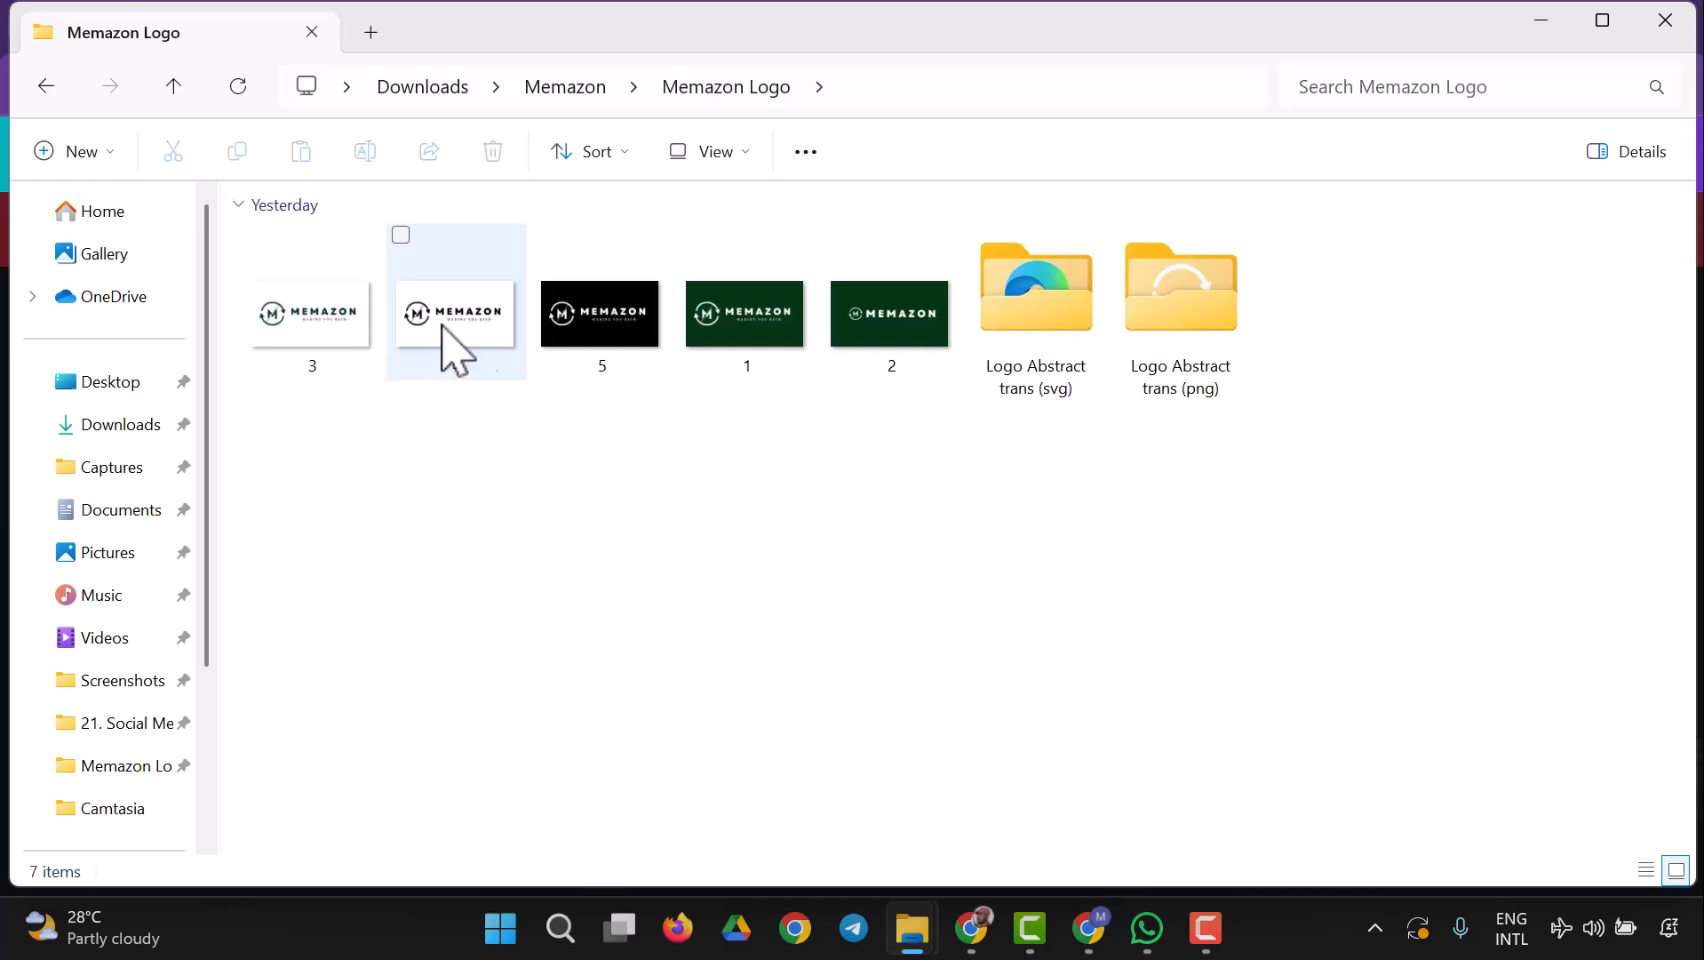
double_click(1155, 347)
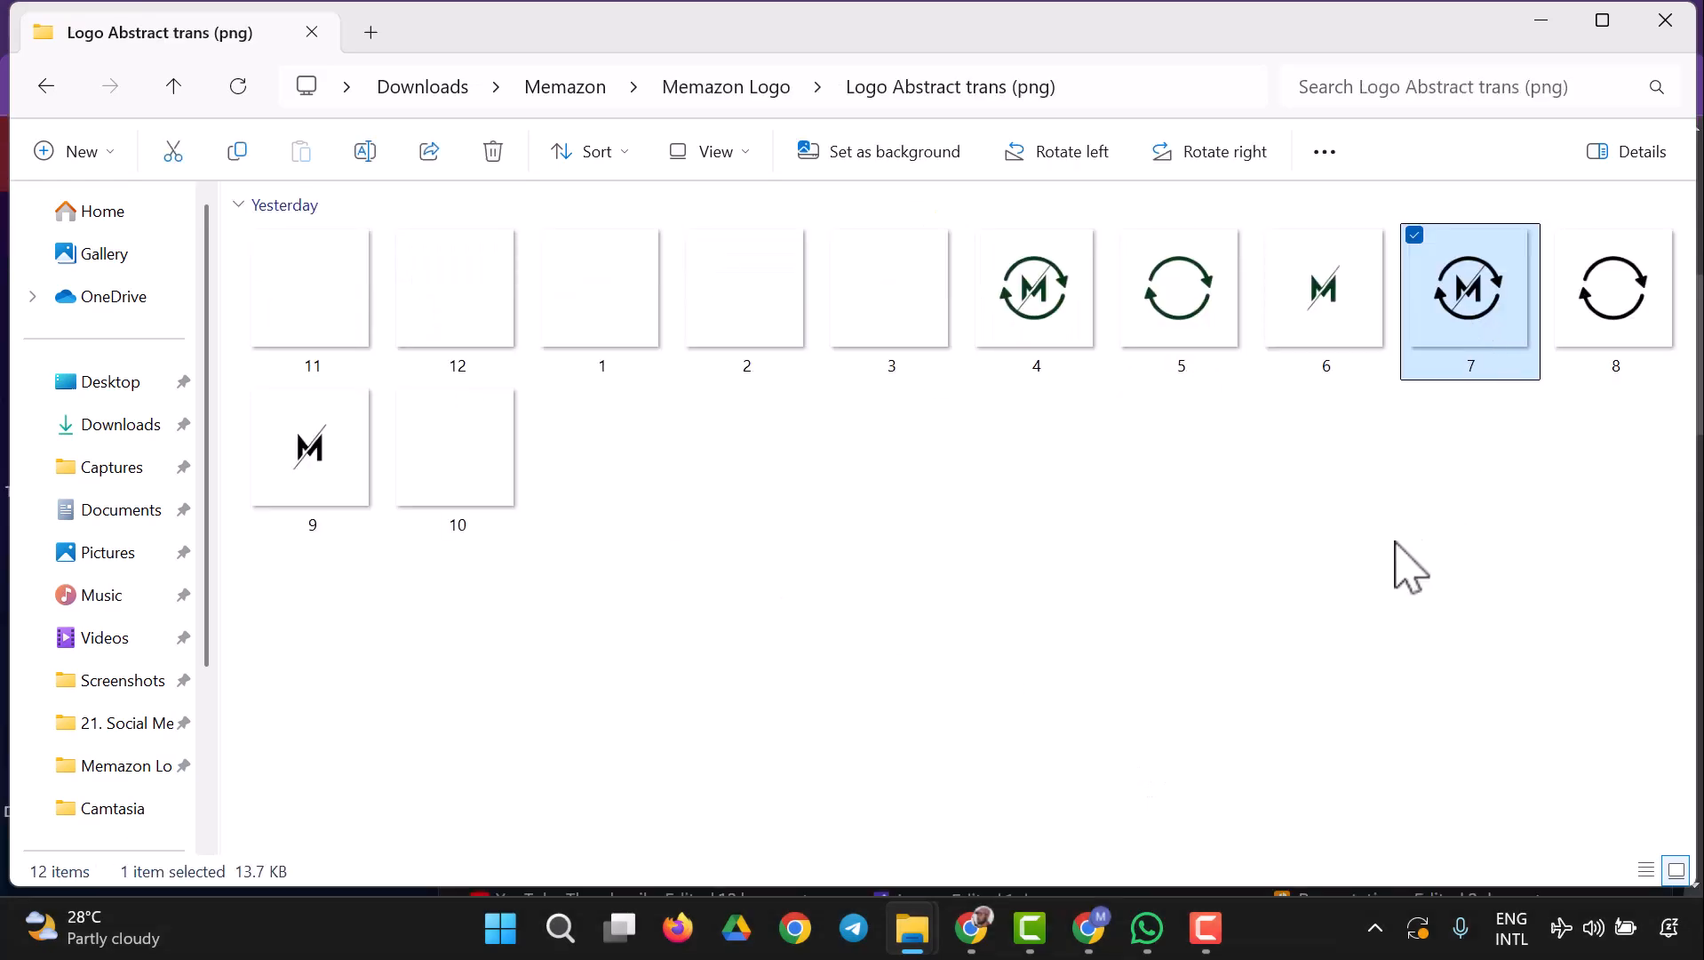
drag(1013, 302, 1075, 924)
click(916, 939)
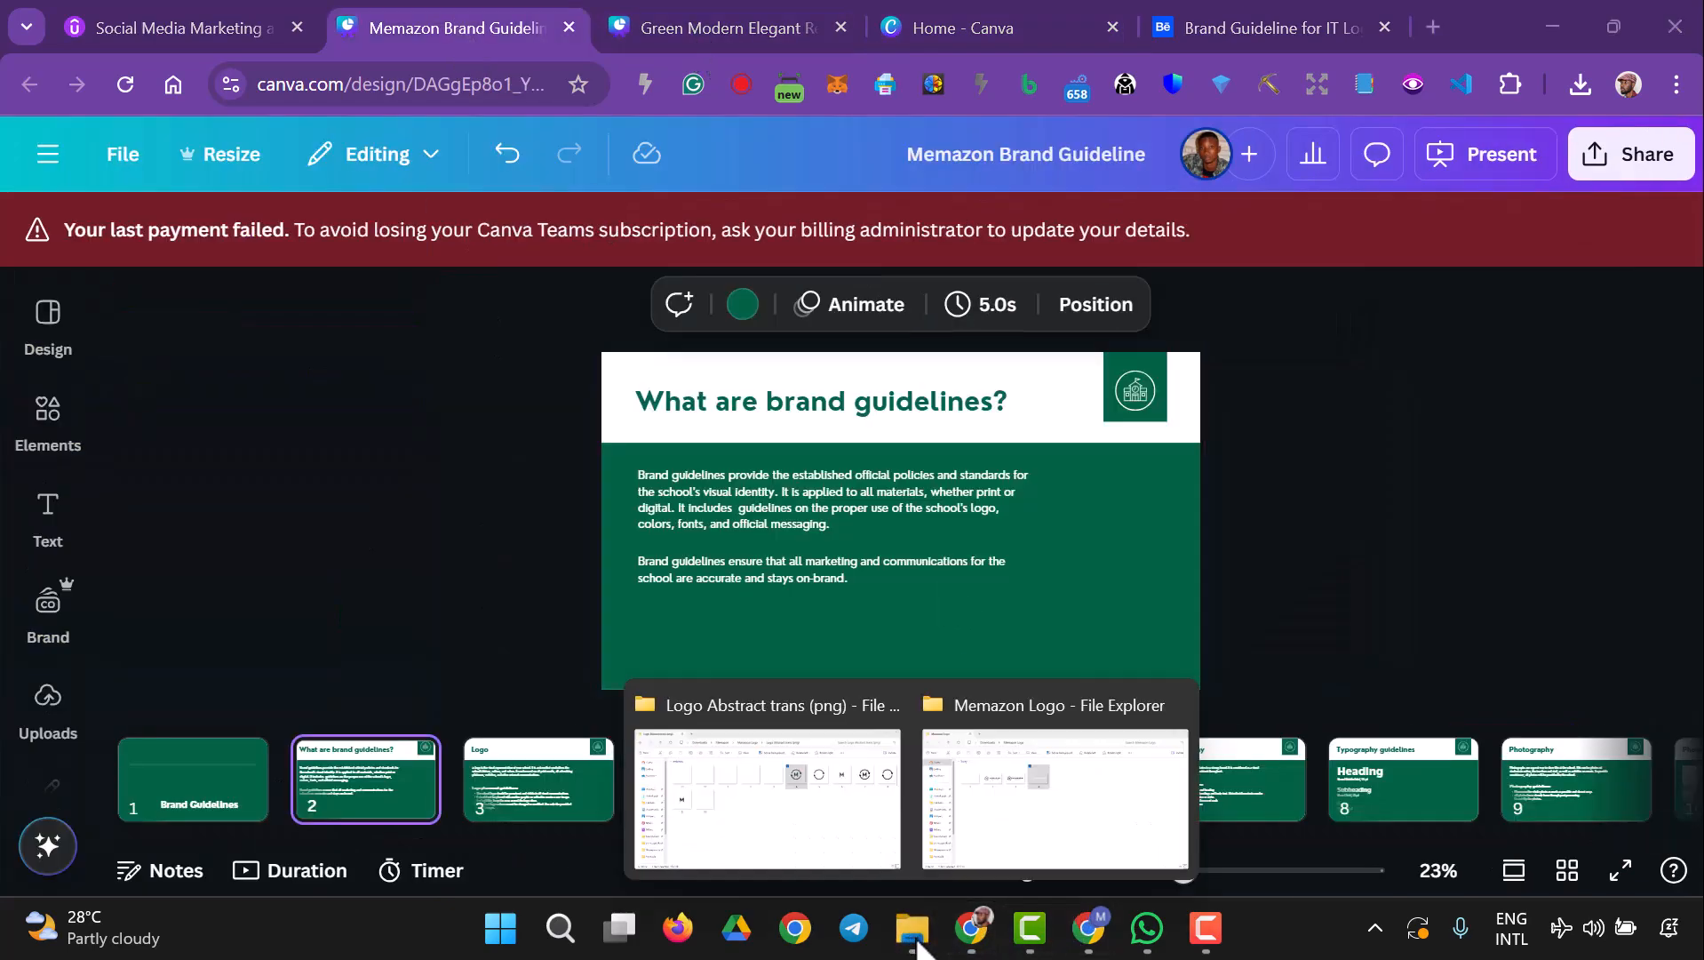
click(876, 798)
drag(1020, 551, 209, 809)
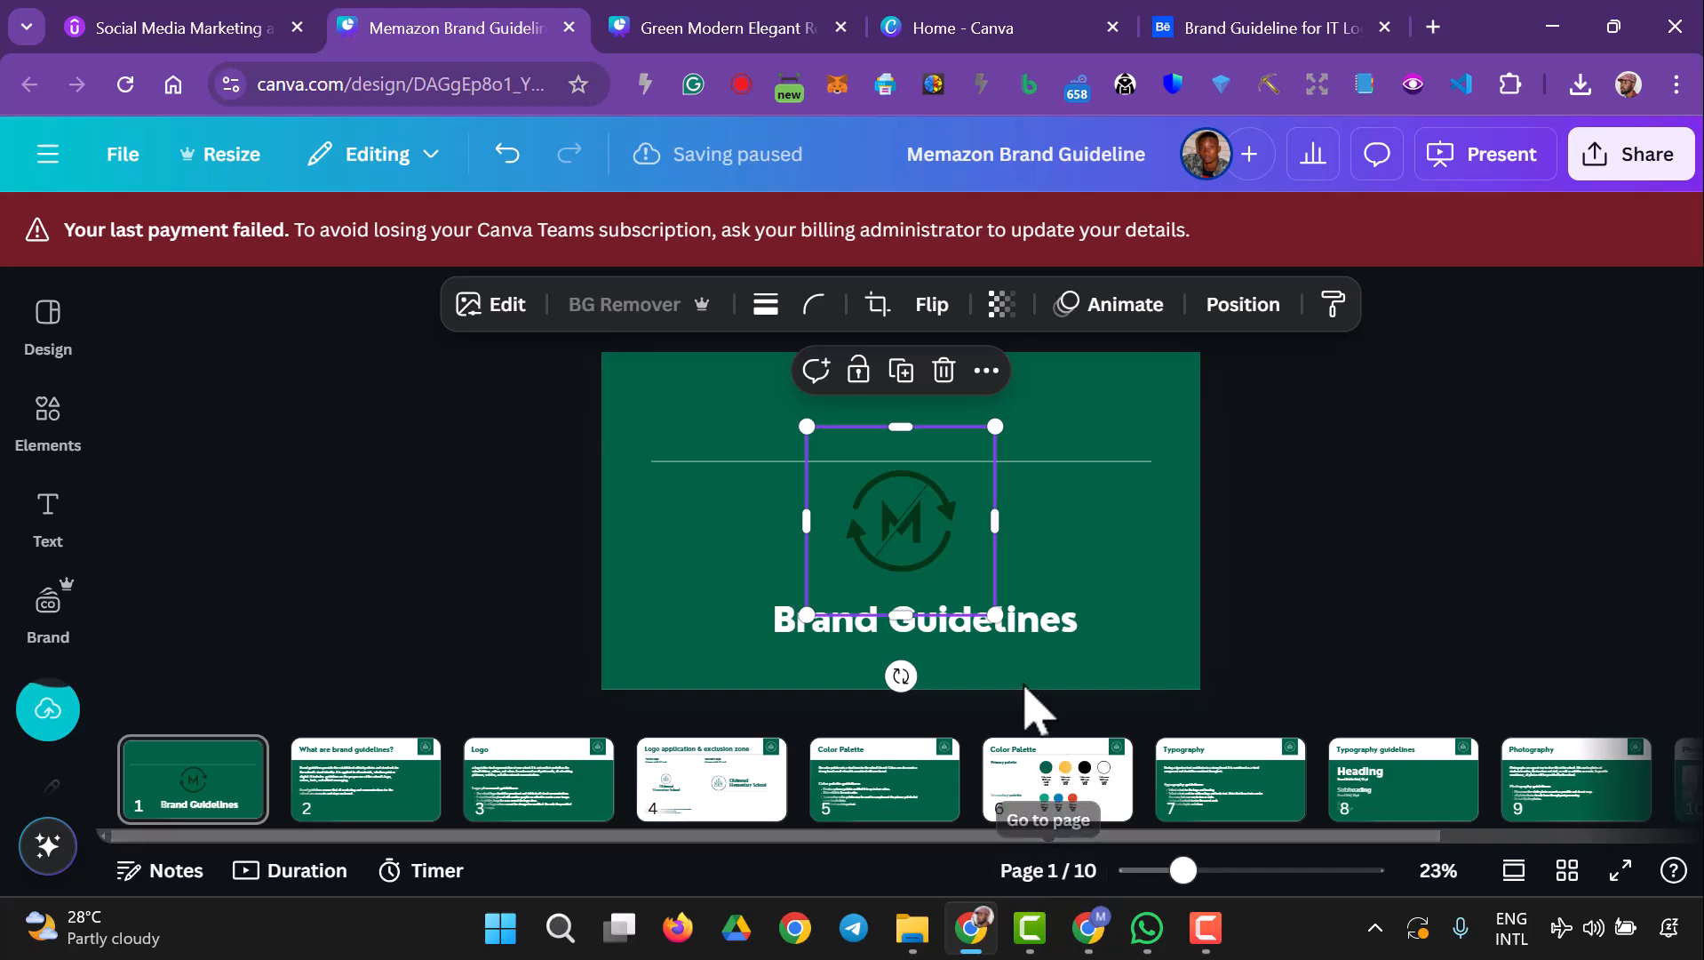
- Add the white logo, image 1 from the same folder, to the first page and delete the dark green logo
mouse_move(1029, 931)
mouse_move(911, 928)
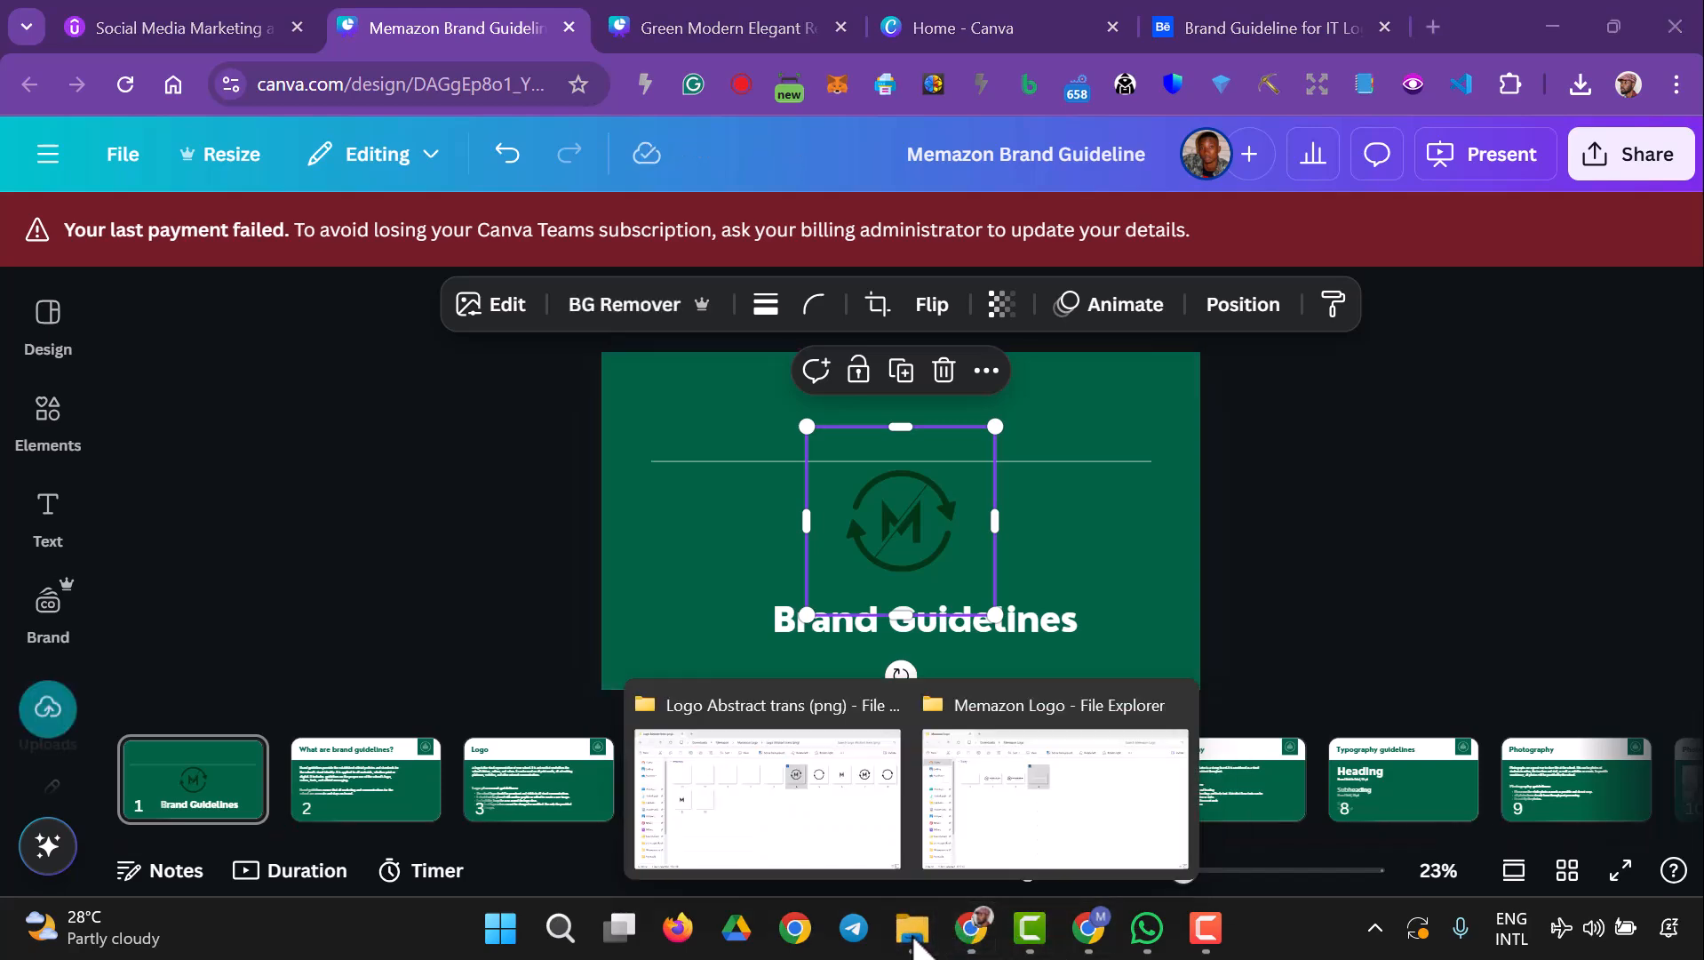
click(873, 805)
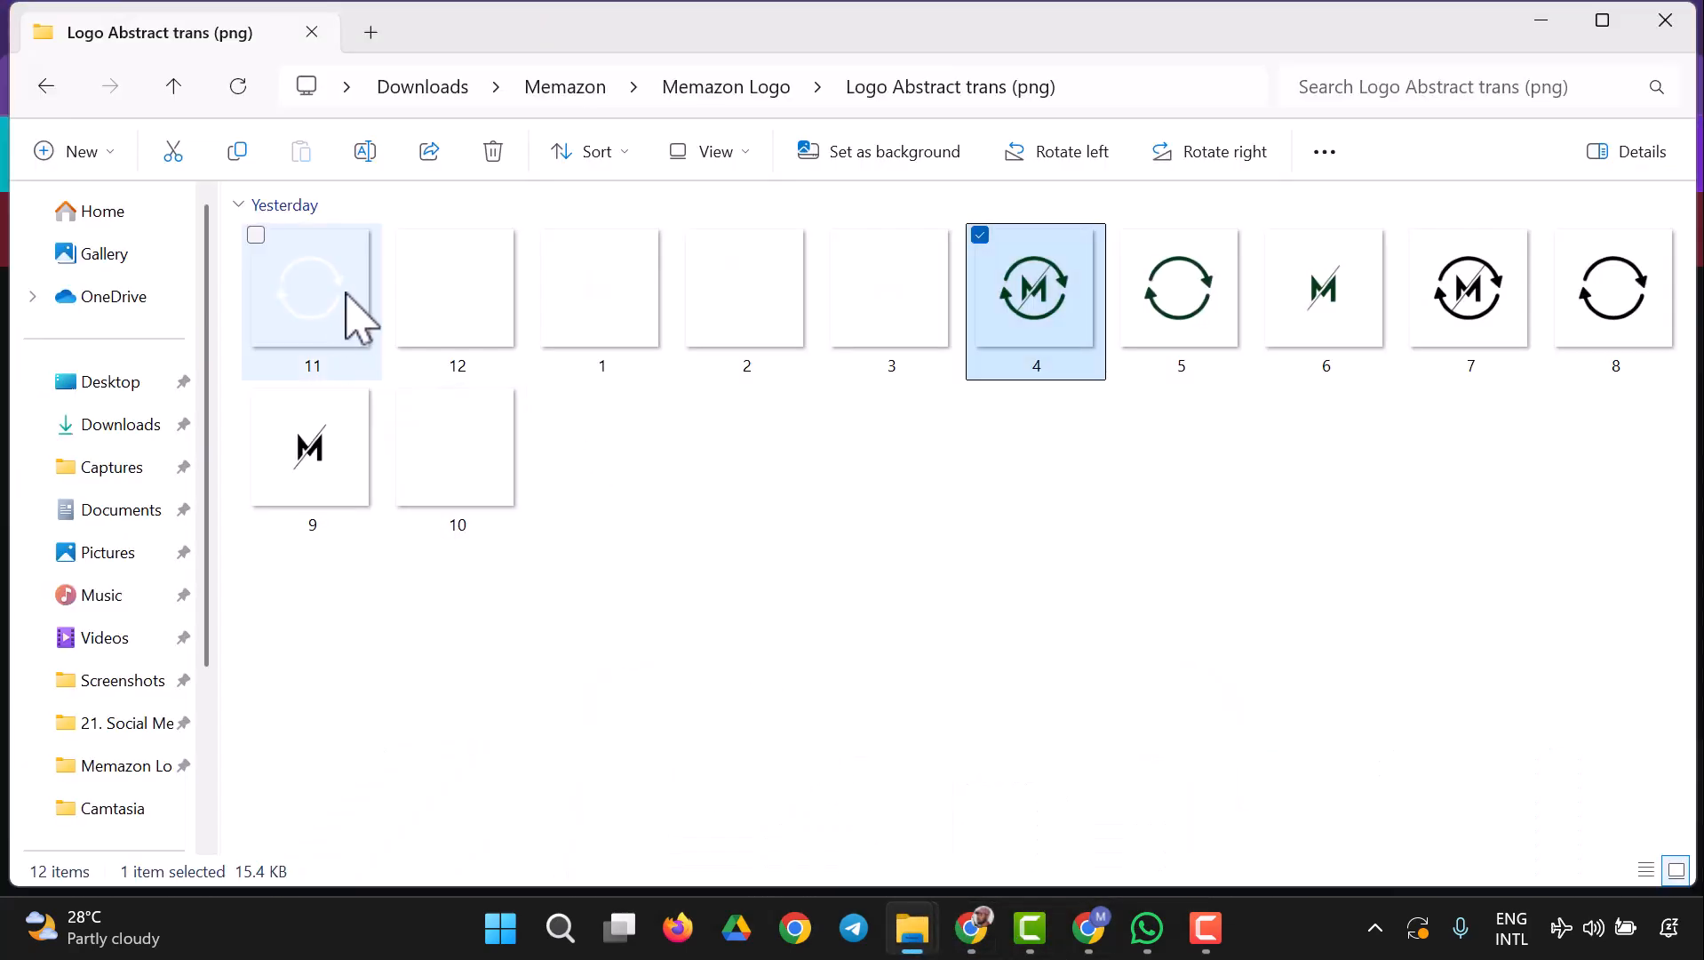
drag(632, 328, 675, 569)
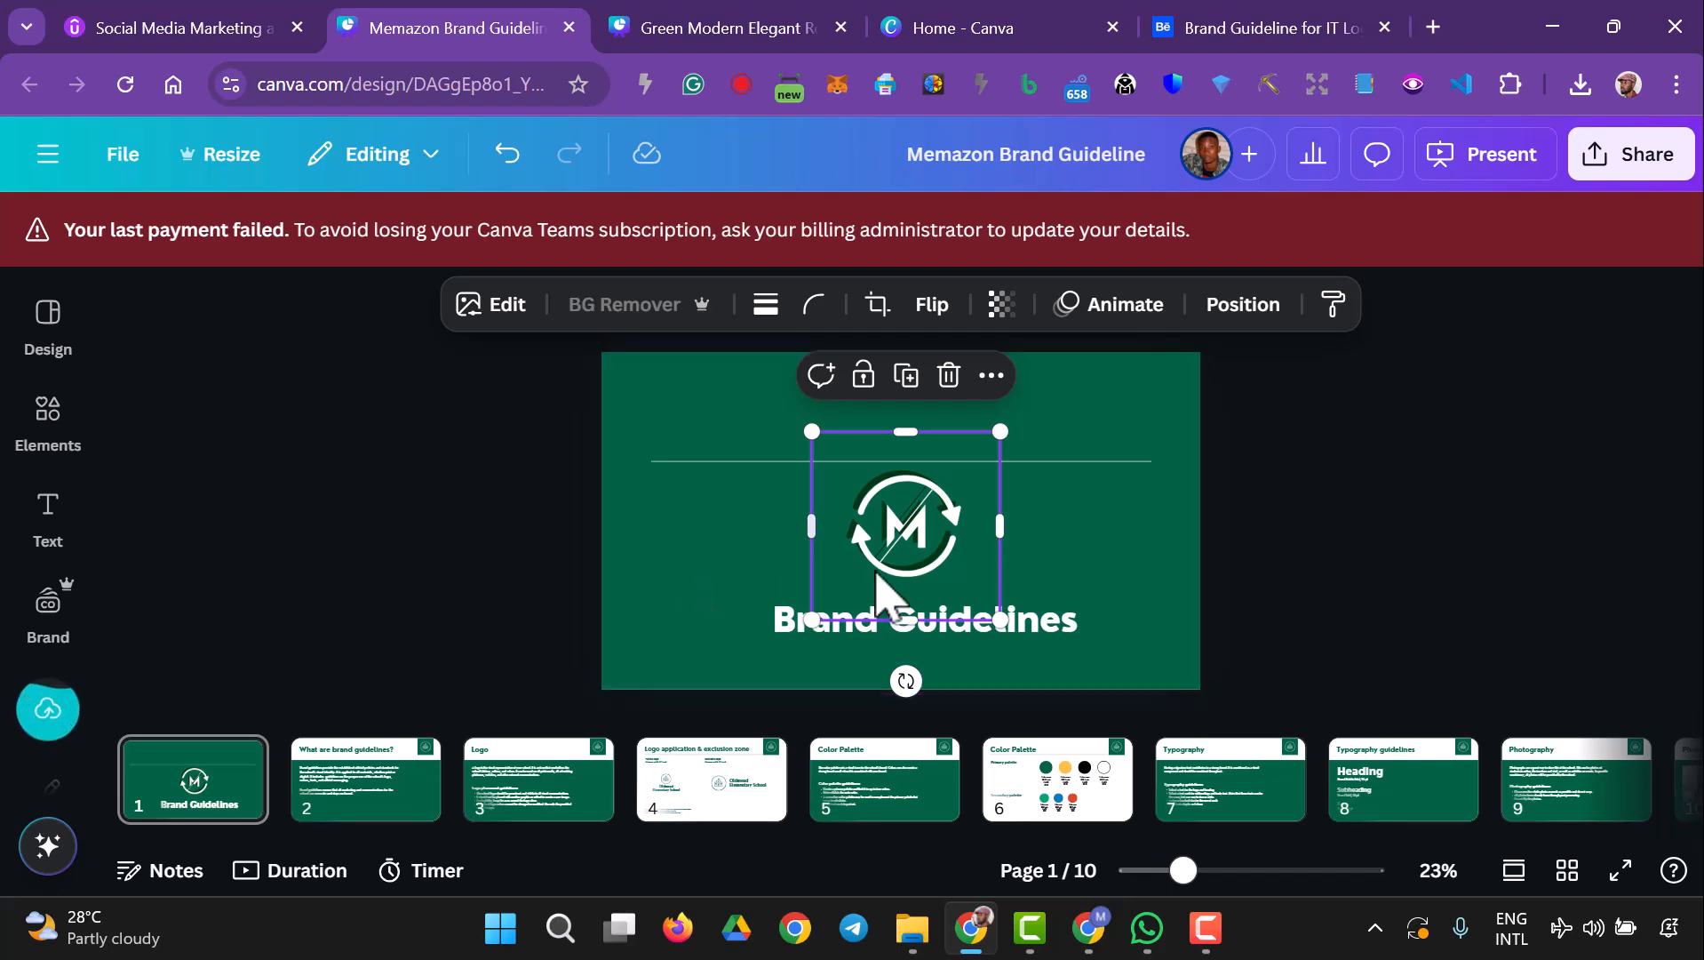
drag(911, 569, 894, 399)
click(942, 560)
key(Delete)
- Move the divider line down to just above the title, then slightly enlarge the white logo and center it above the line
click(1036, 462)
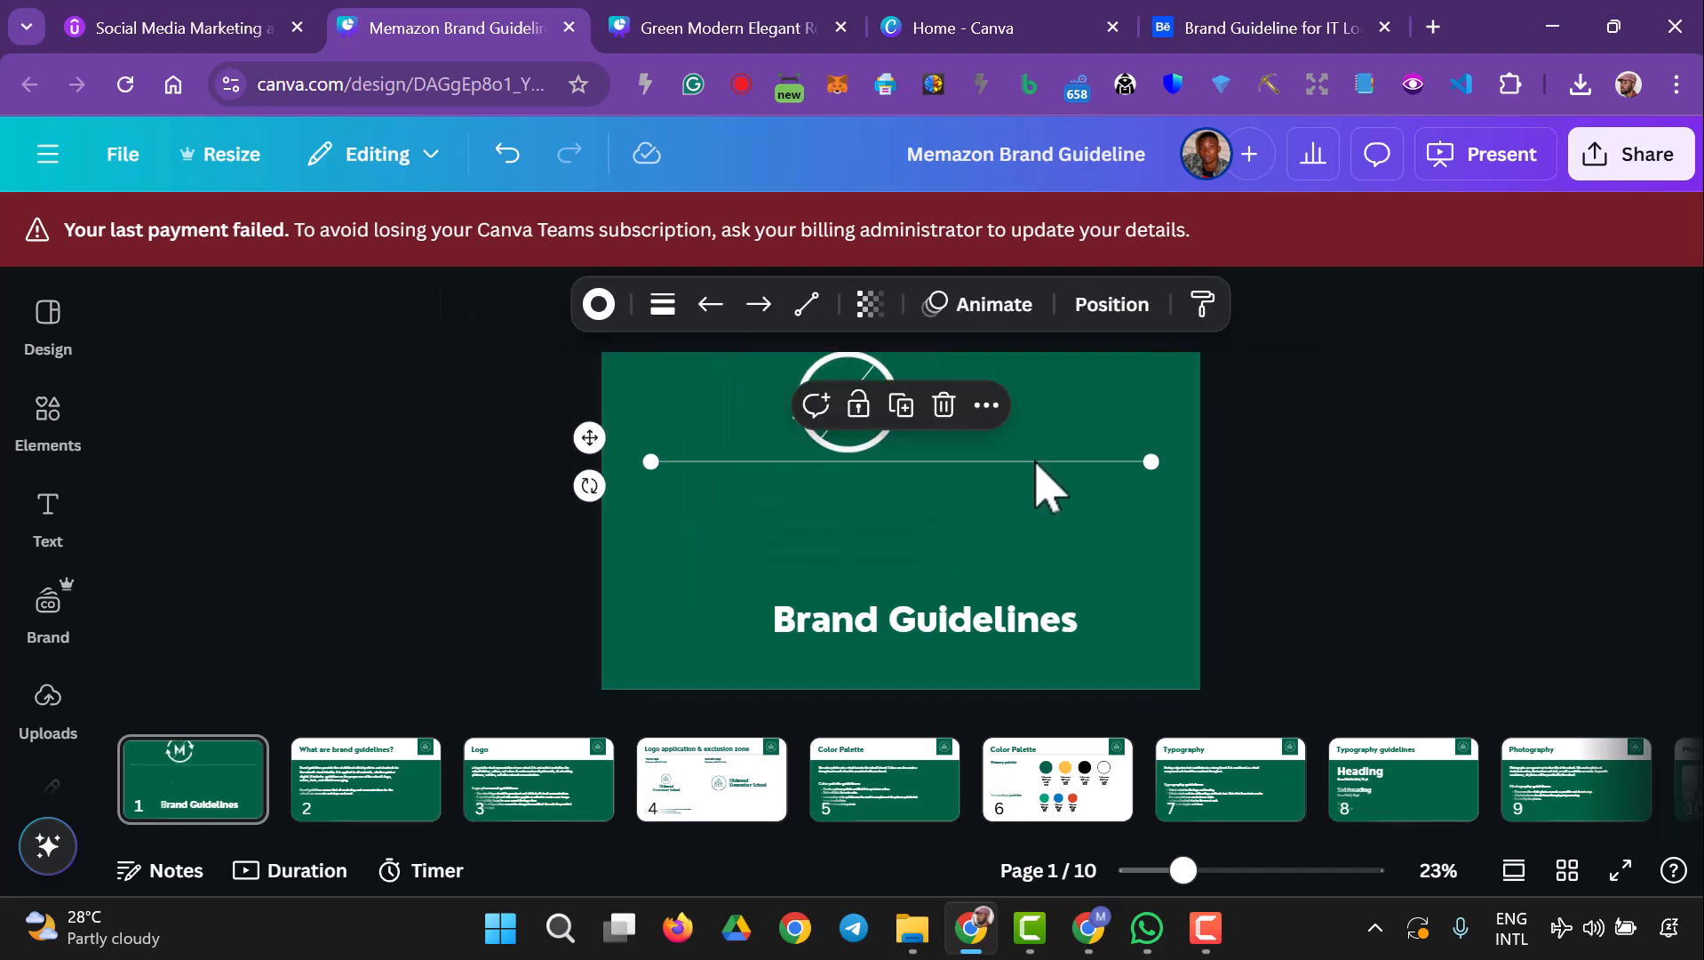
drag(991, 471, 996, 588)
drag(839, 445, 894, 477)
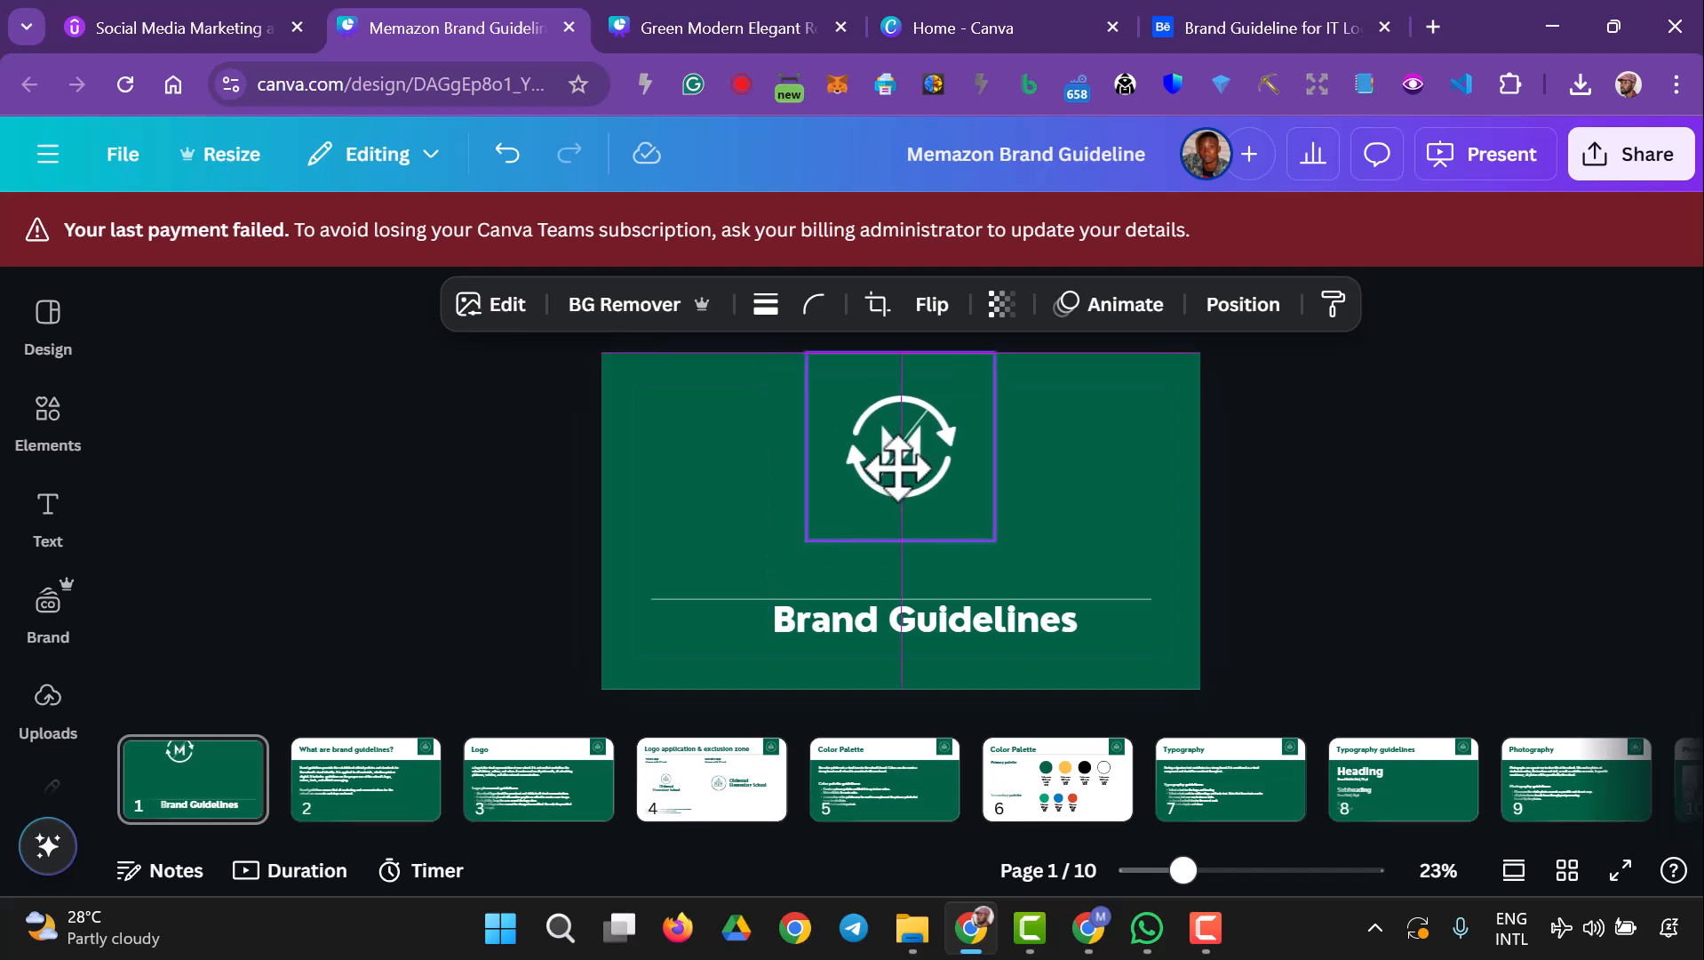
drag(993, 547, 1011, 576)
drag(915, 471, 901, 484)
click(760, 574)
click(900, 398)
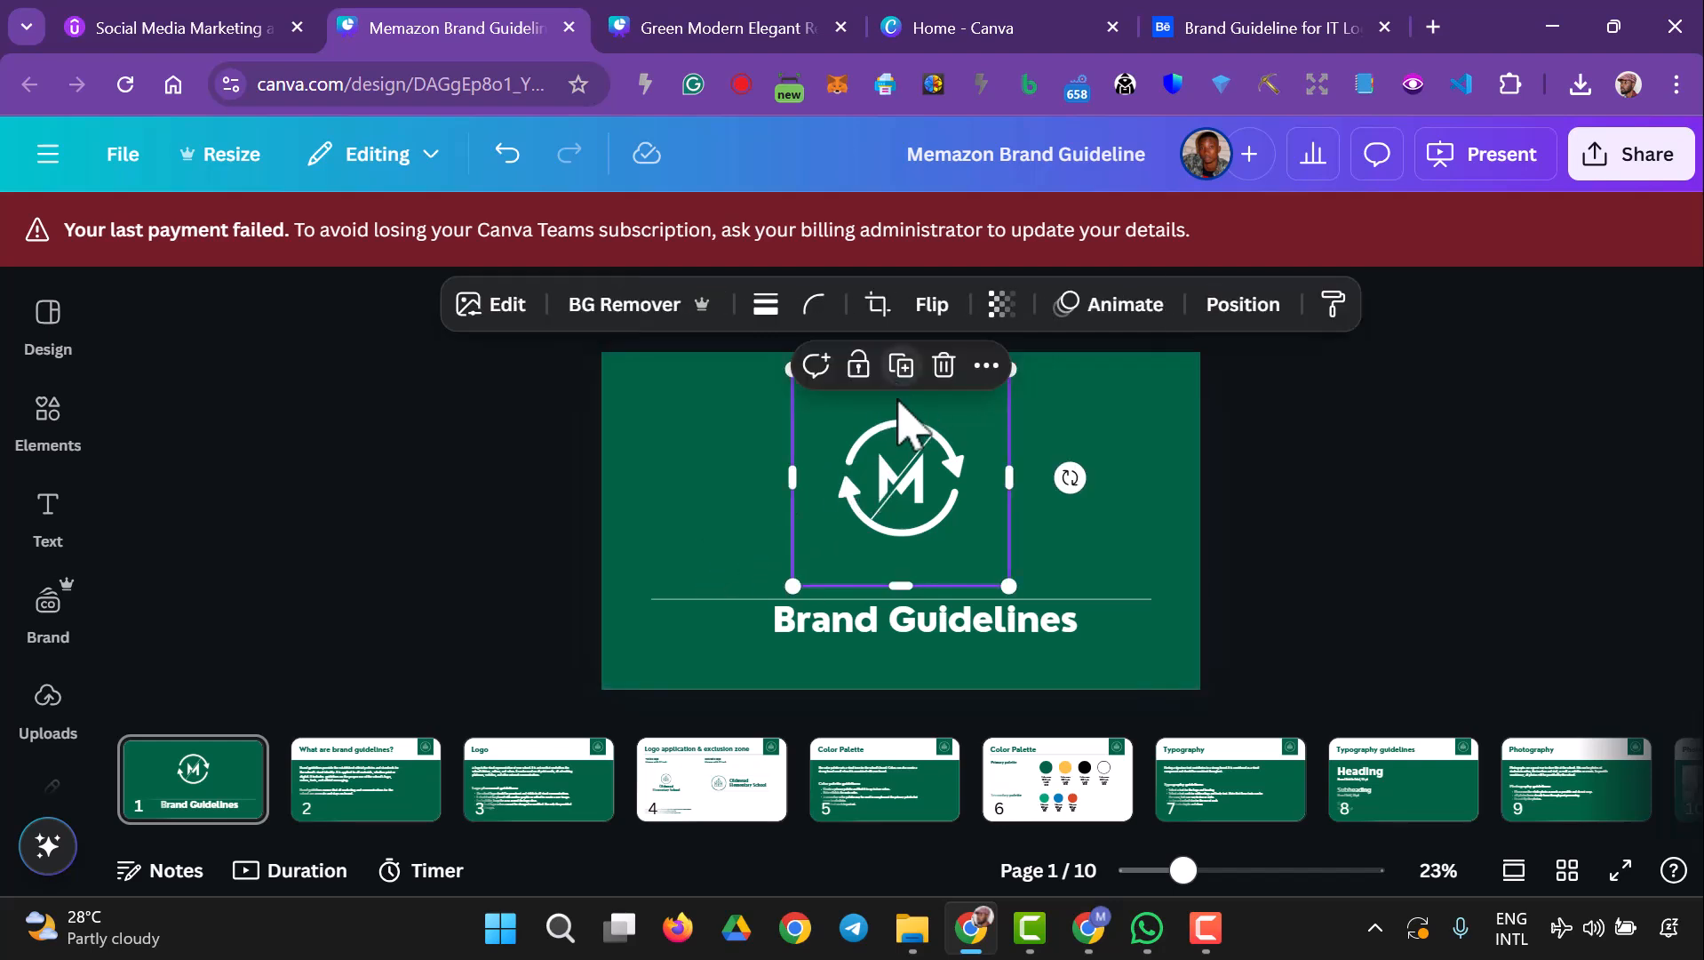
- Enlarge the white logo, crop away its empty margins on all sides, and center it above the divider line
drag(1010, 583, 1103, 677)
drag(979, 422, 922, 402)
drag(911, 655, 921, 598)
drag(1070, 500, 1017, 500)
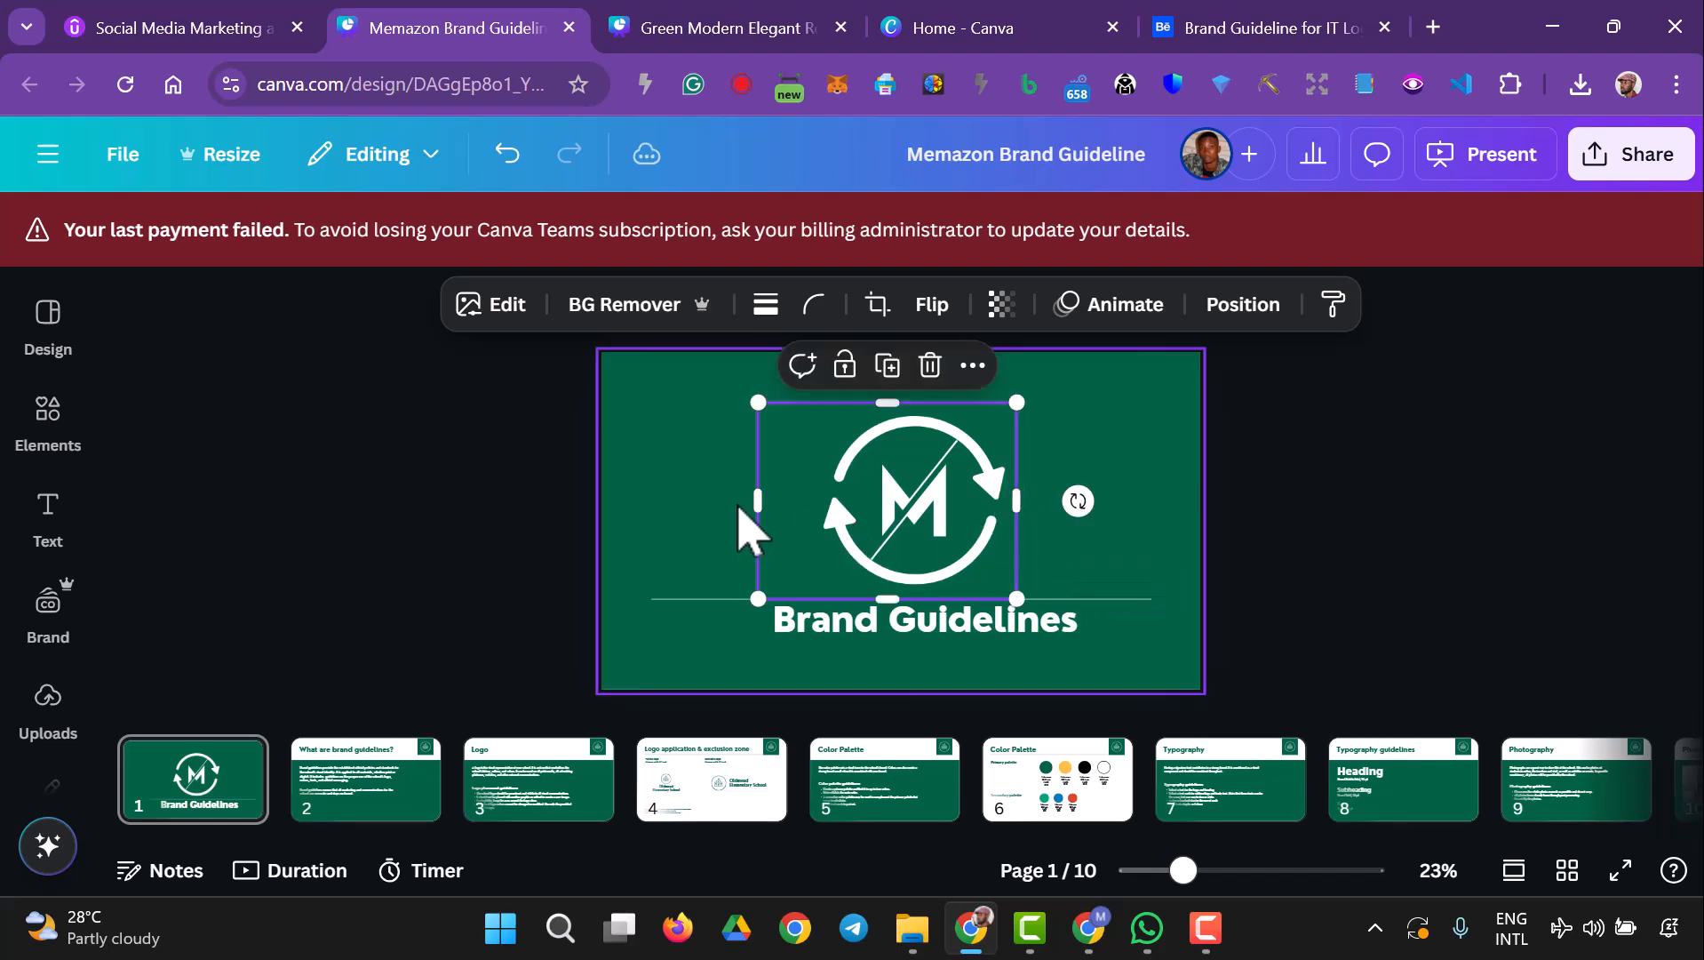
drag(758, 500, 813, 500)
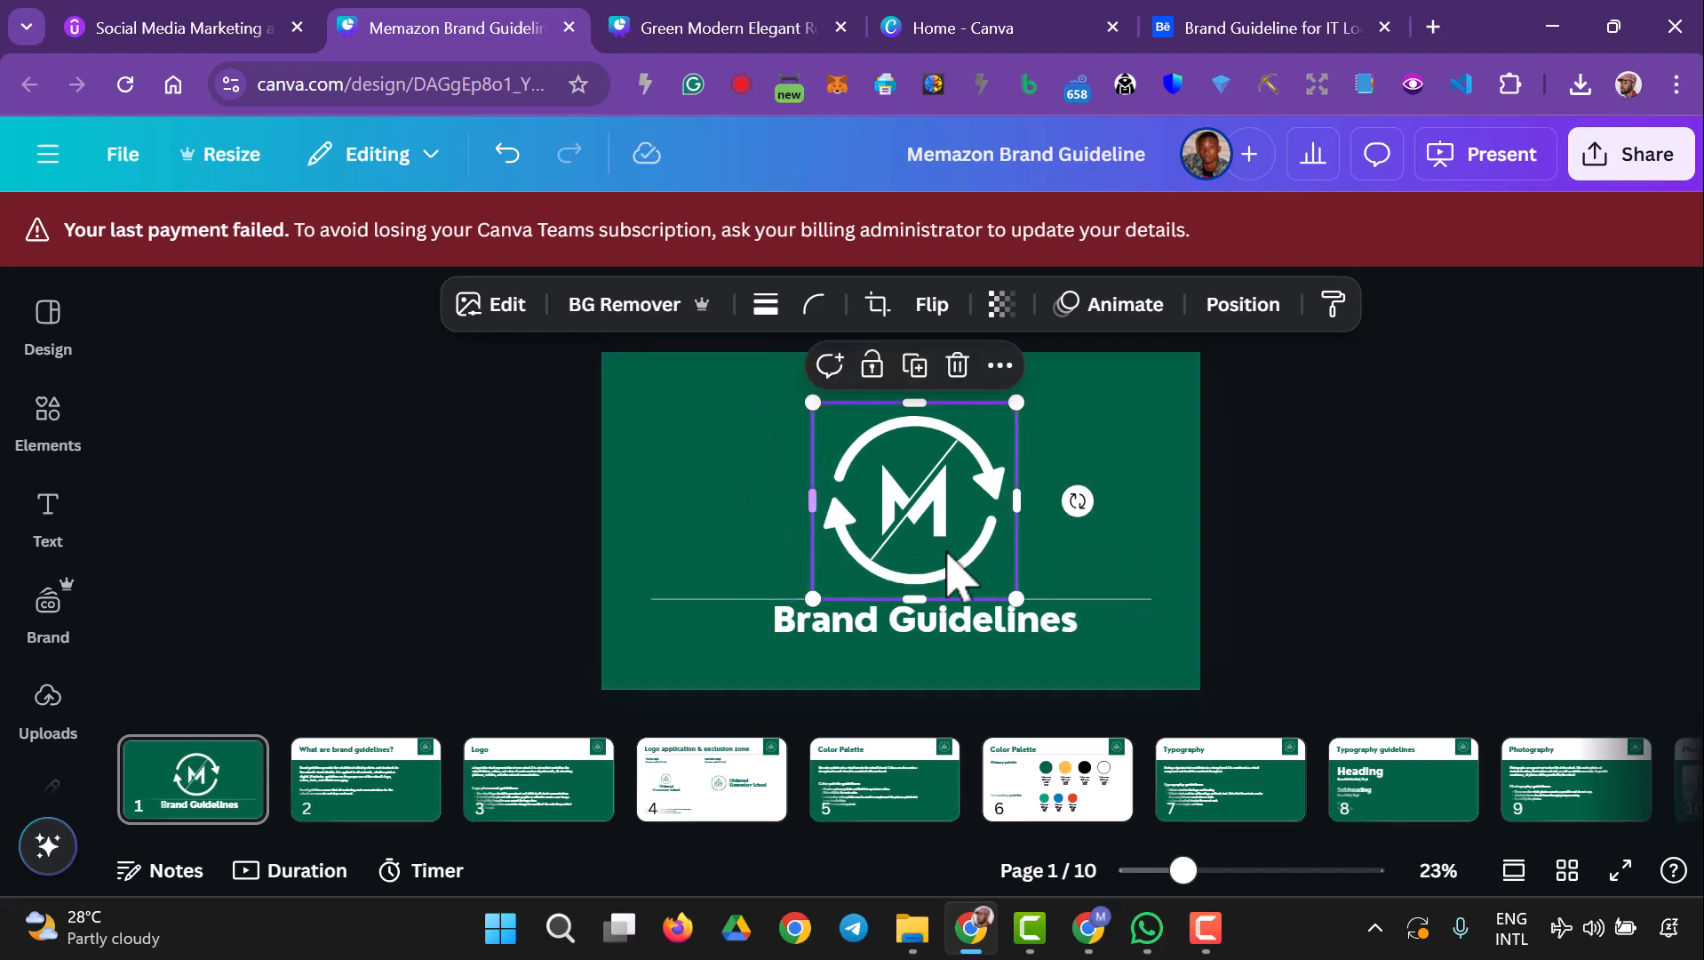
drag(1017, 598, 1058, 617)
drag(902, 522, 869, 469)
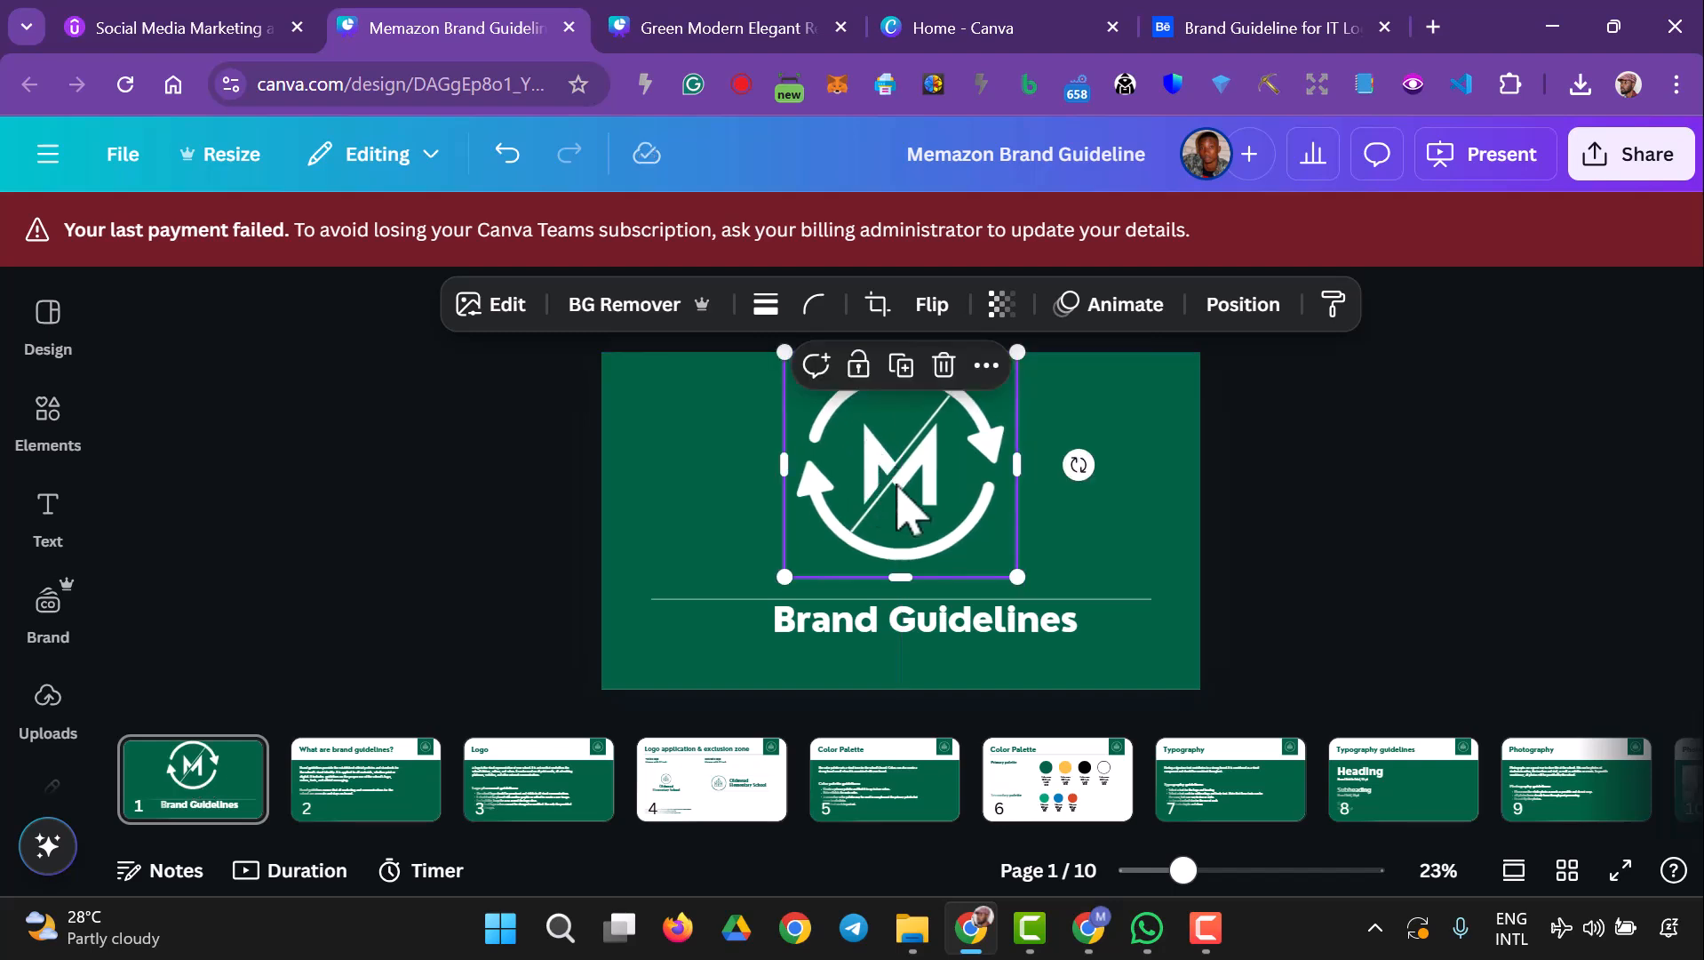
- Change the title to "Memazon Brand Guidelines", with "Memazon" on its own line, and widen its text box
click(1322, 524)
click(995, 635)
click(782, 627)
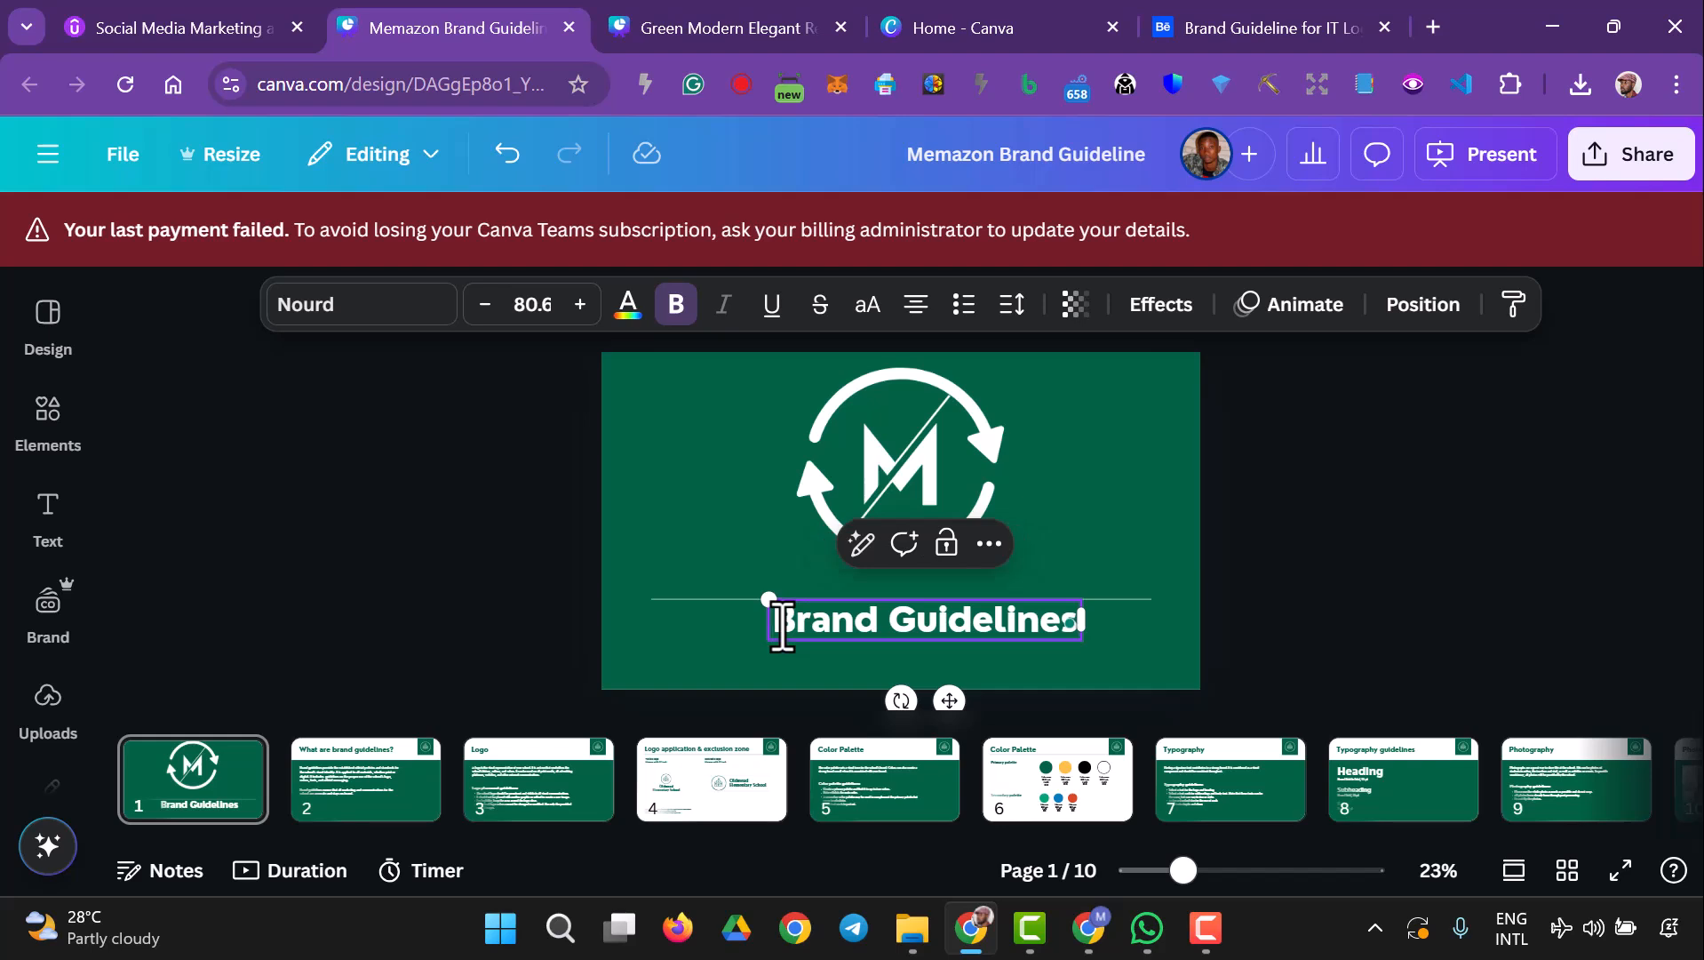
text(Memazon)
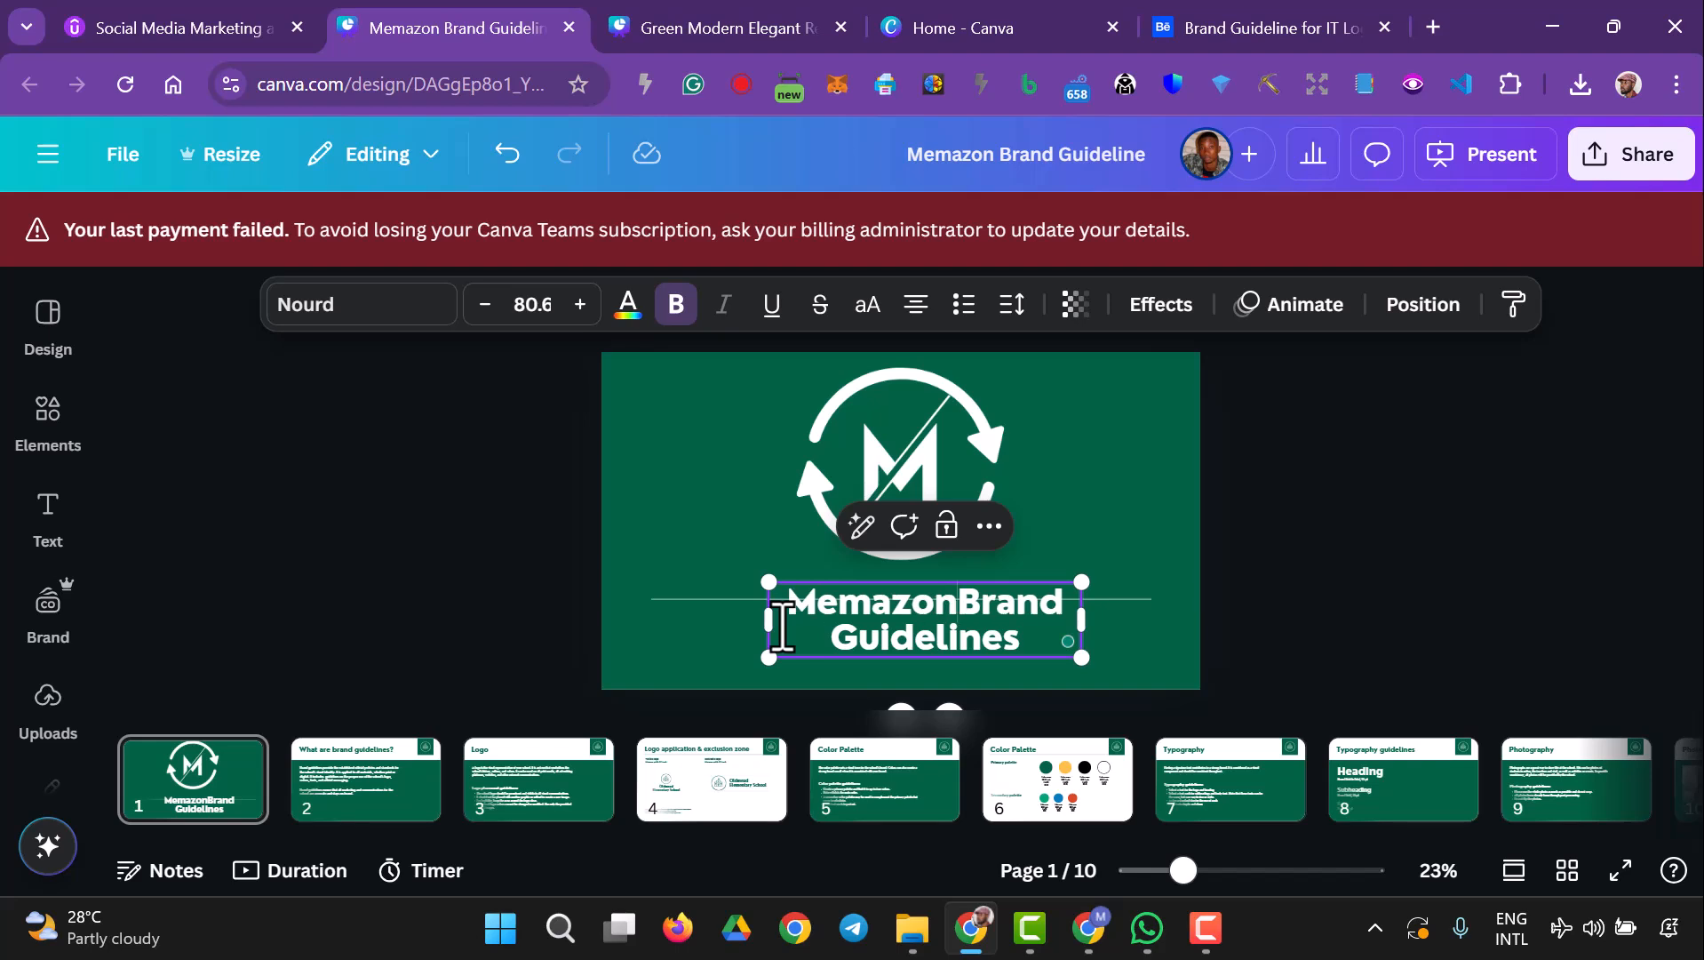
drag(769, 619, 697, 630)
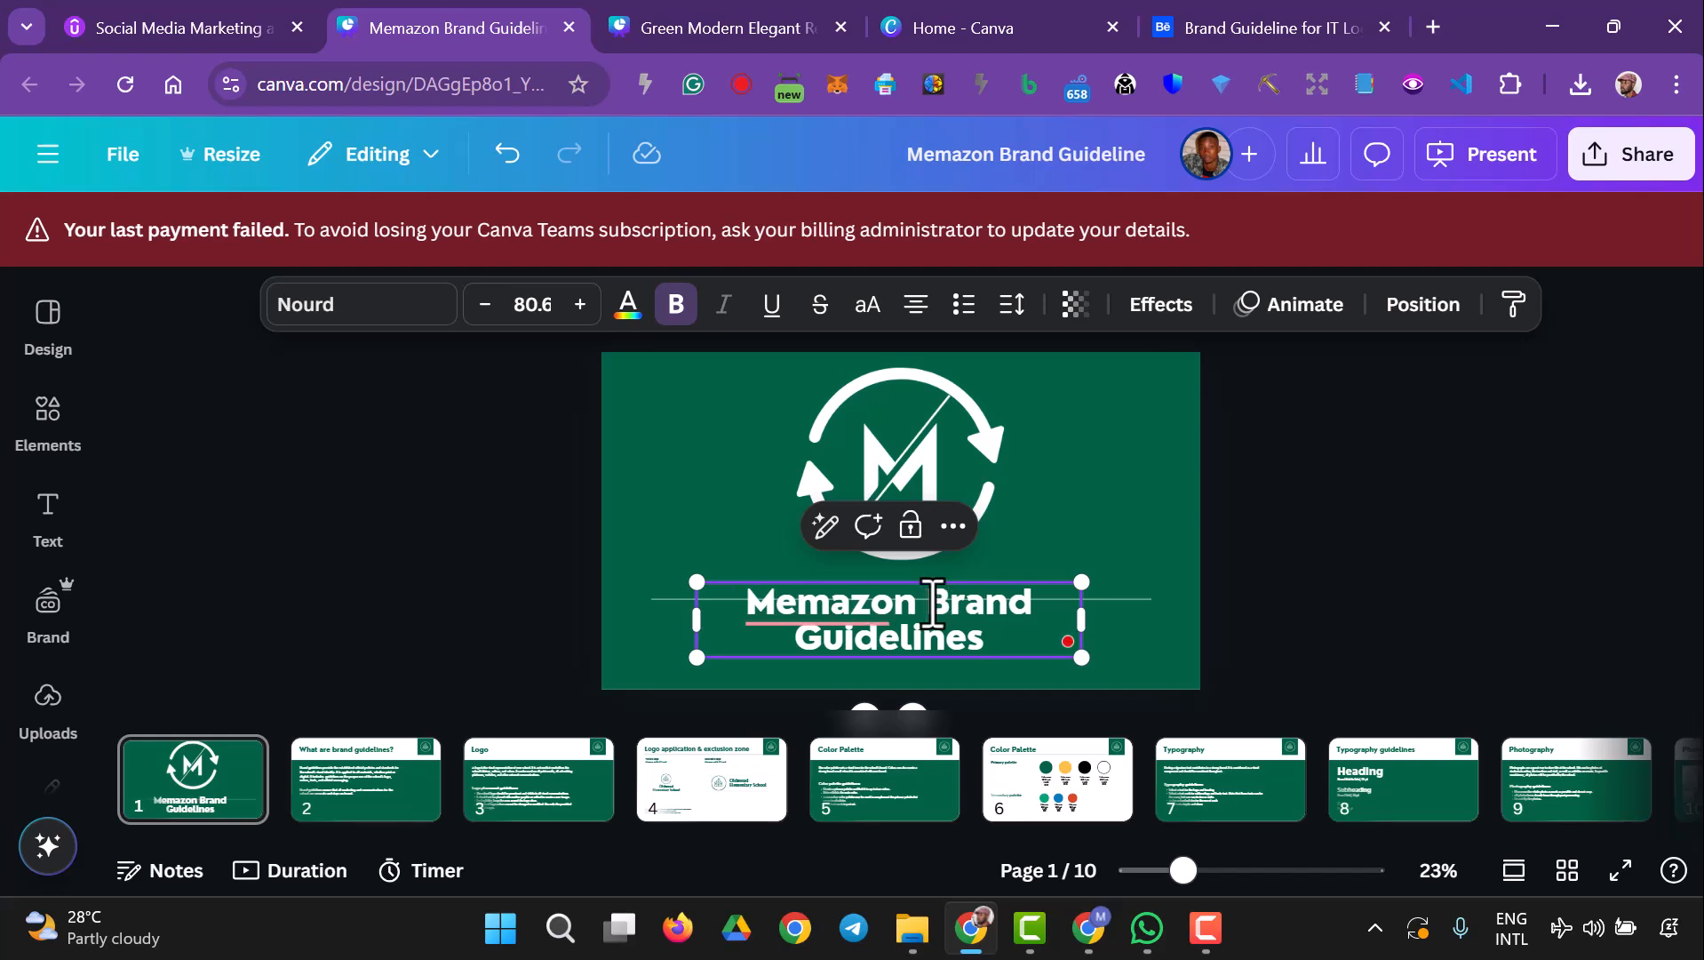
key(Return)
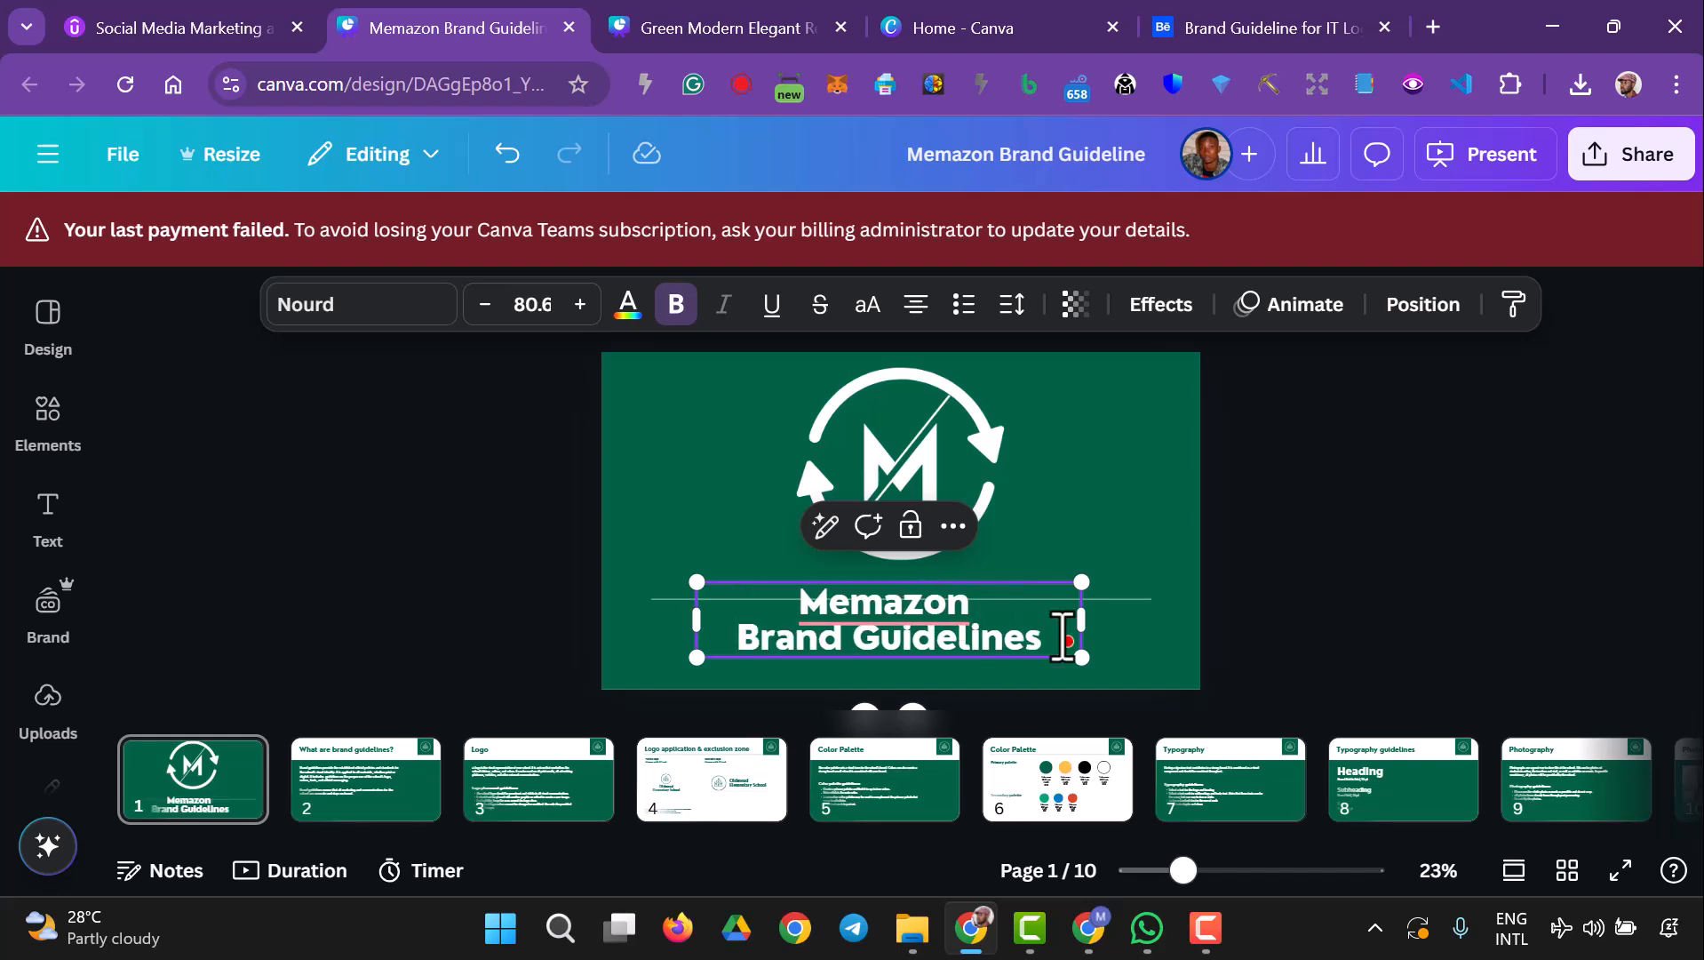
click(1363, 647)
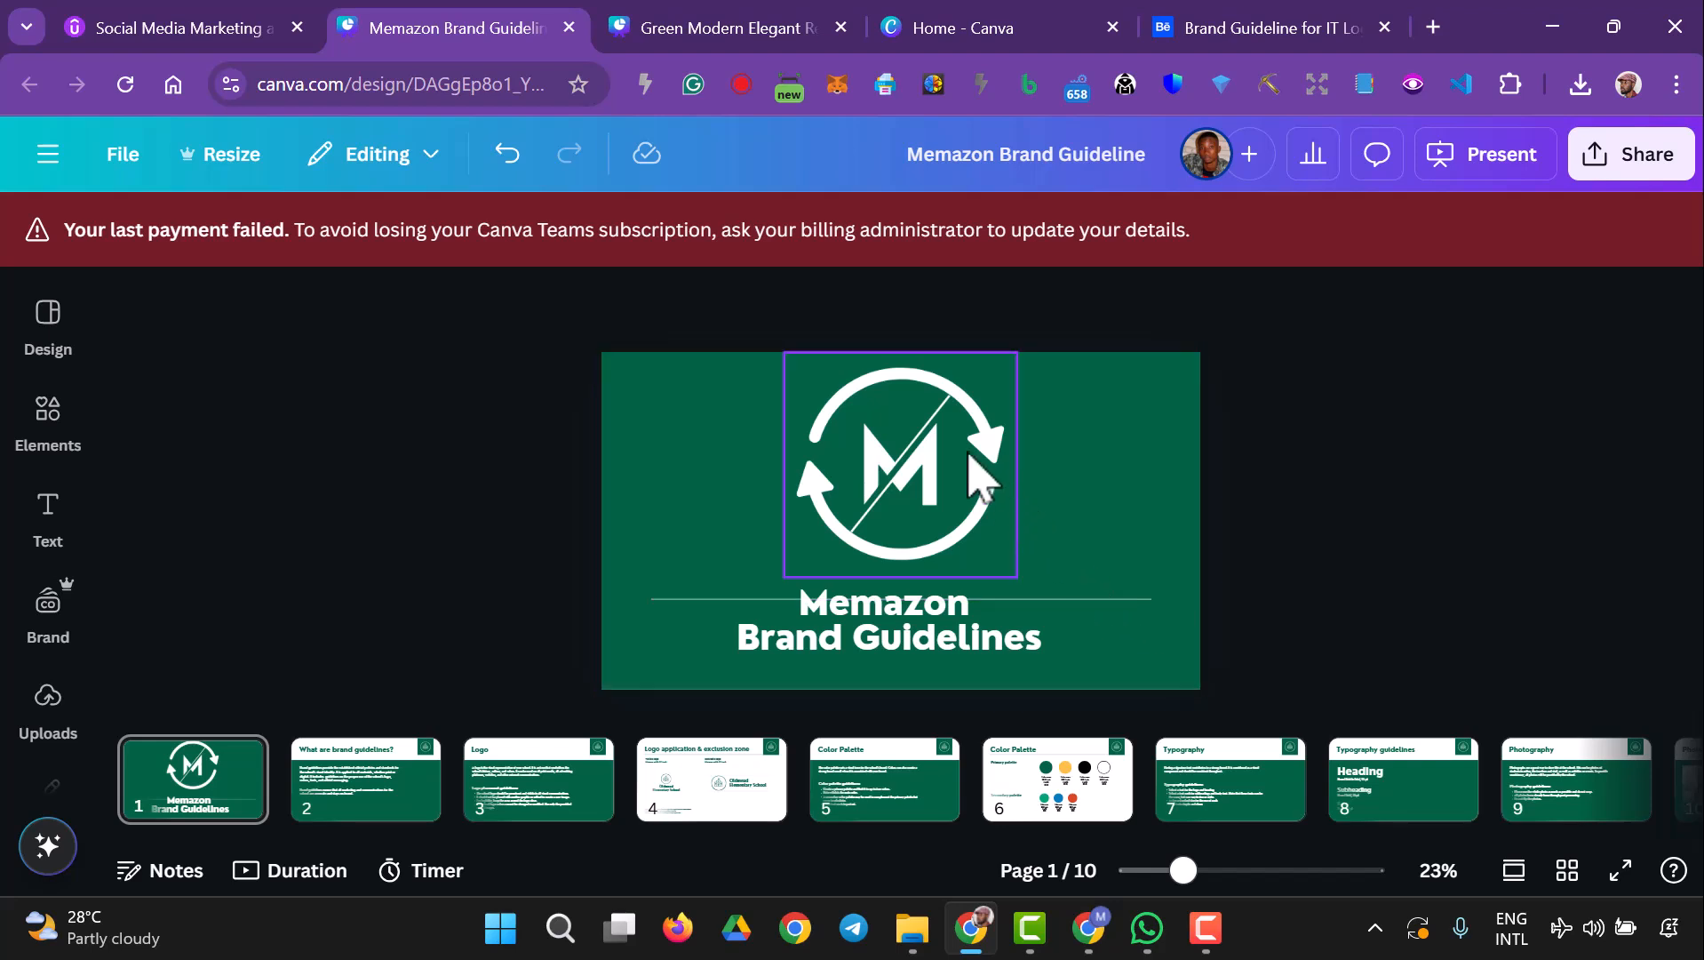
- Shrink the white logo slightly and move it down closer to the divider line
click(988, 477)
drag(1018, 576, 985, 547)
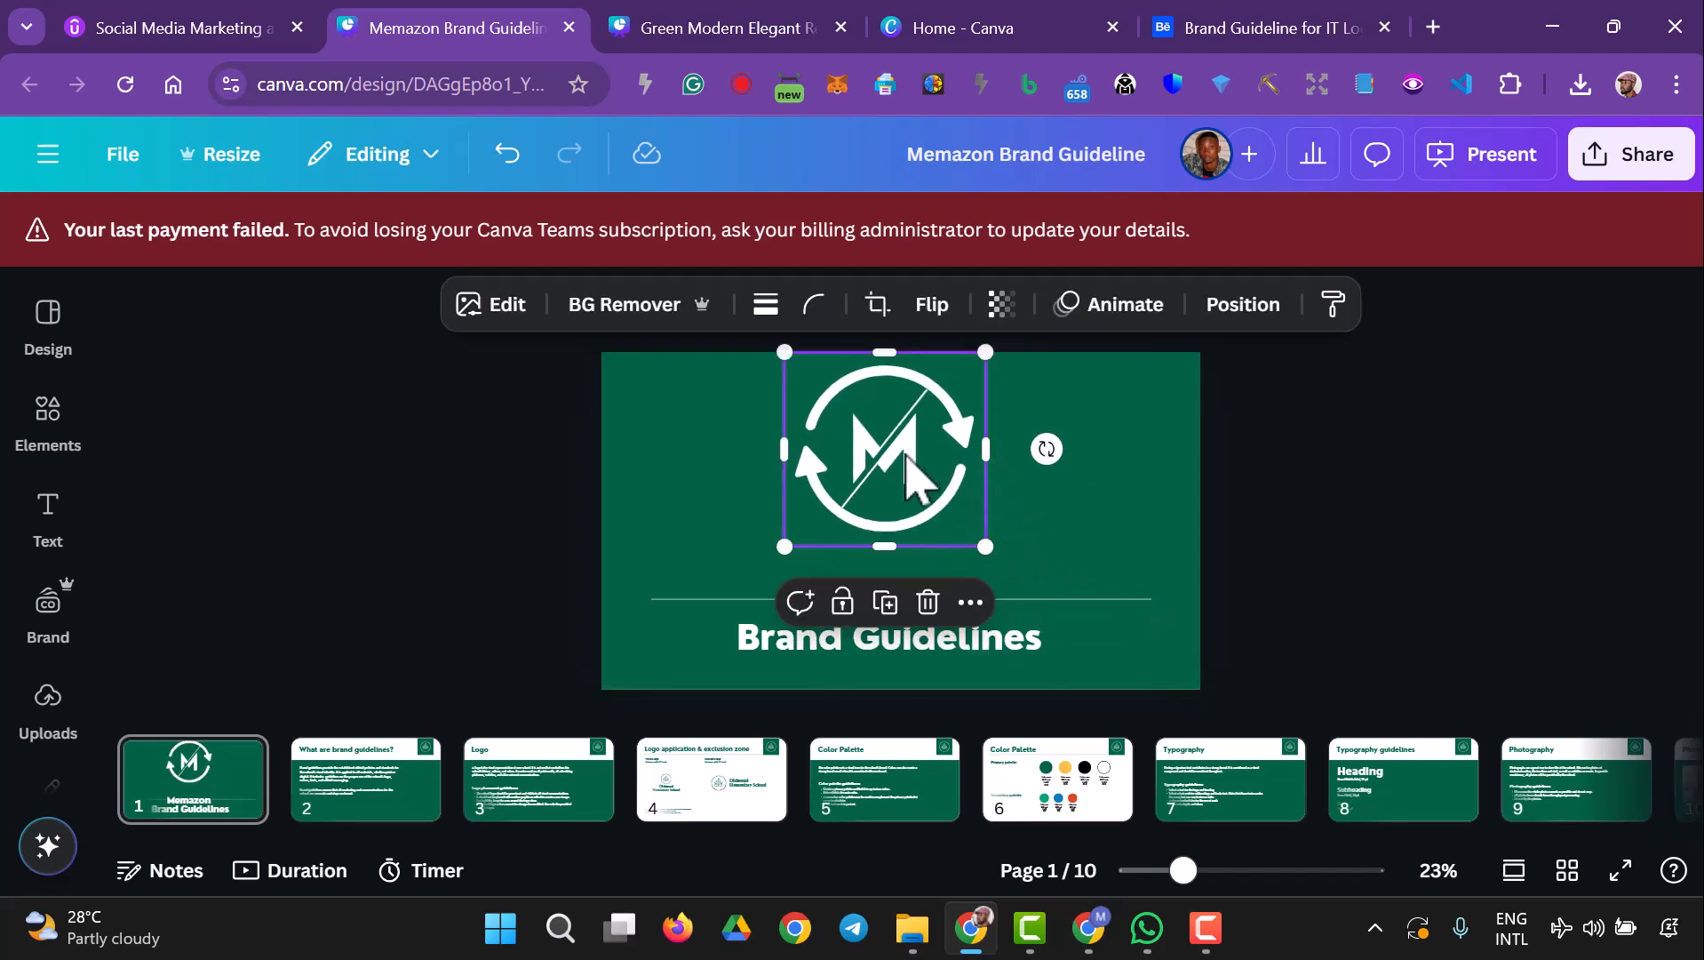
drag(910, 476, 916, 509)
click(1292, 616)
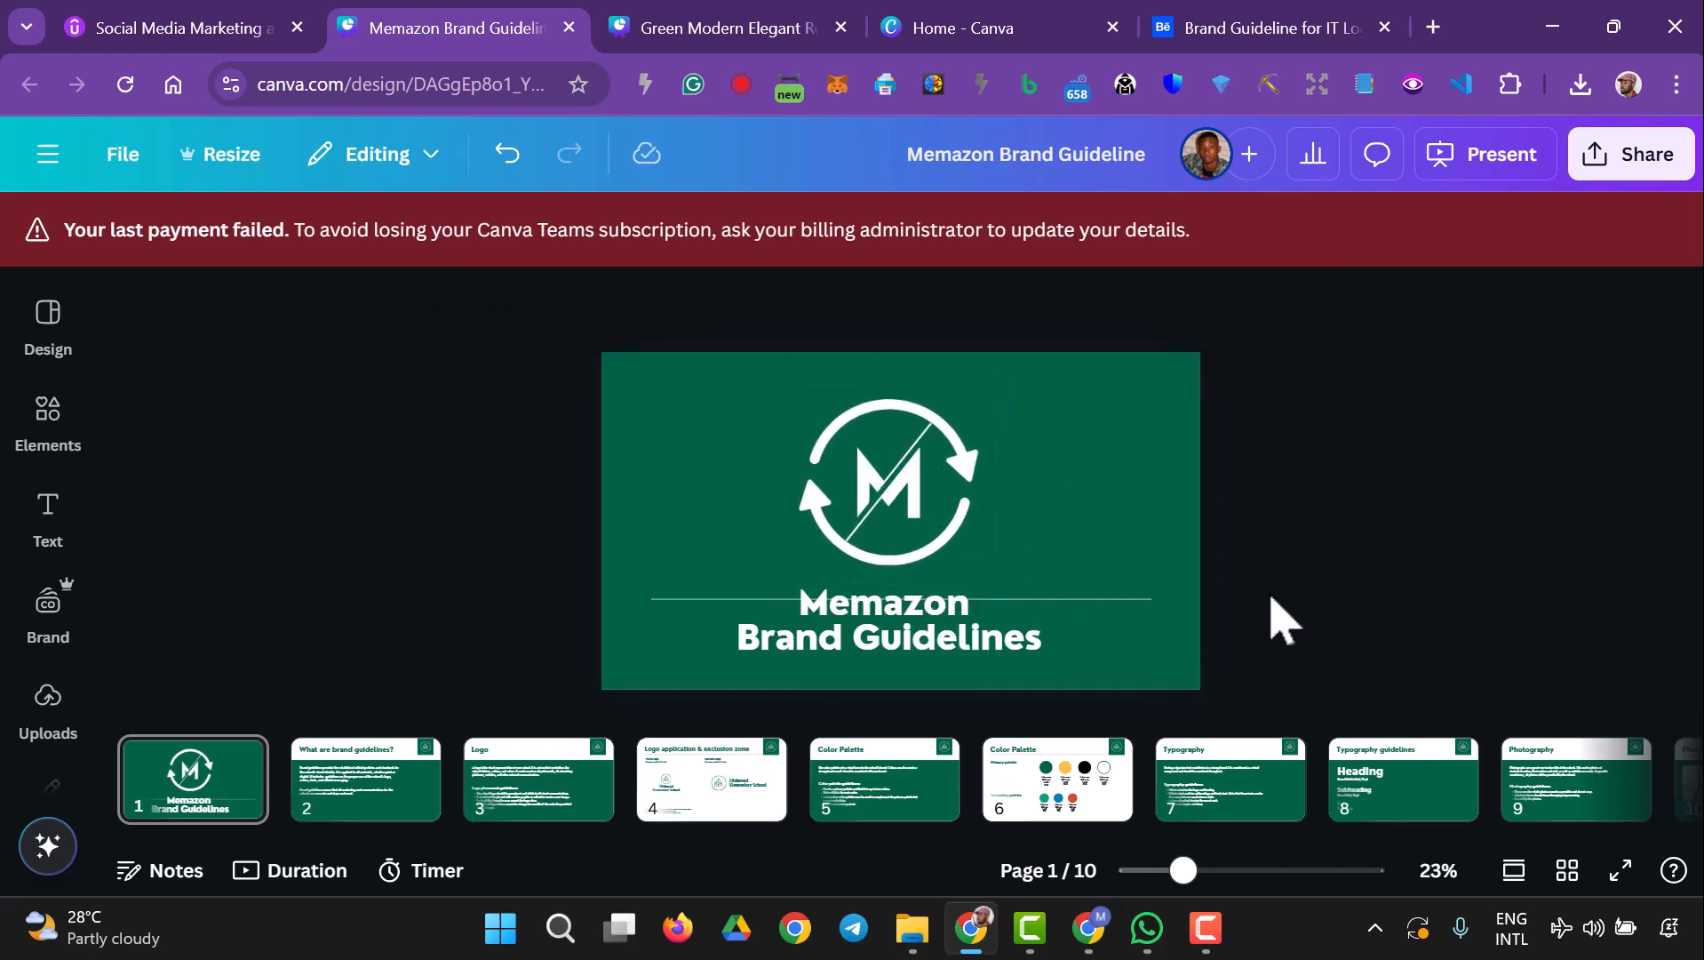
- Move the title down below the divider line and set its font size to 64
drag(940, 639, 941, 656)
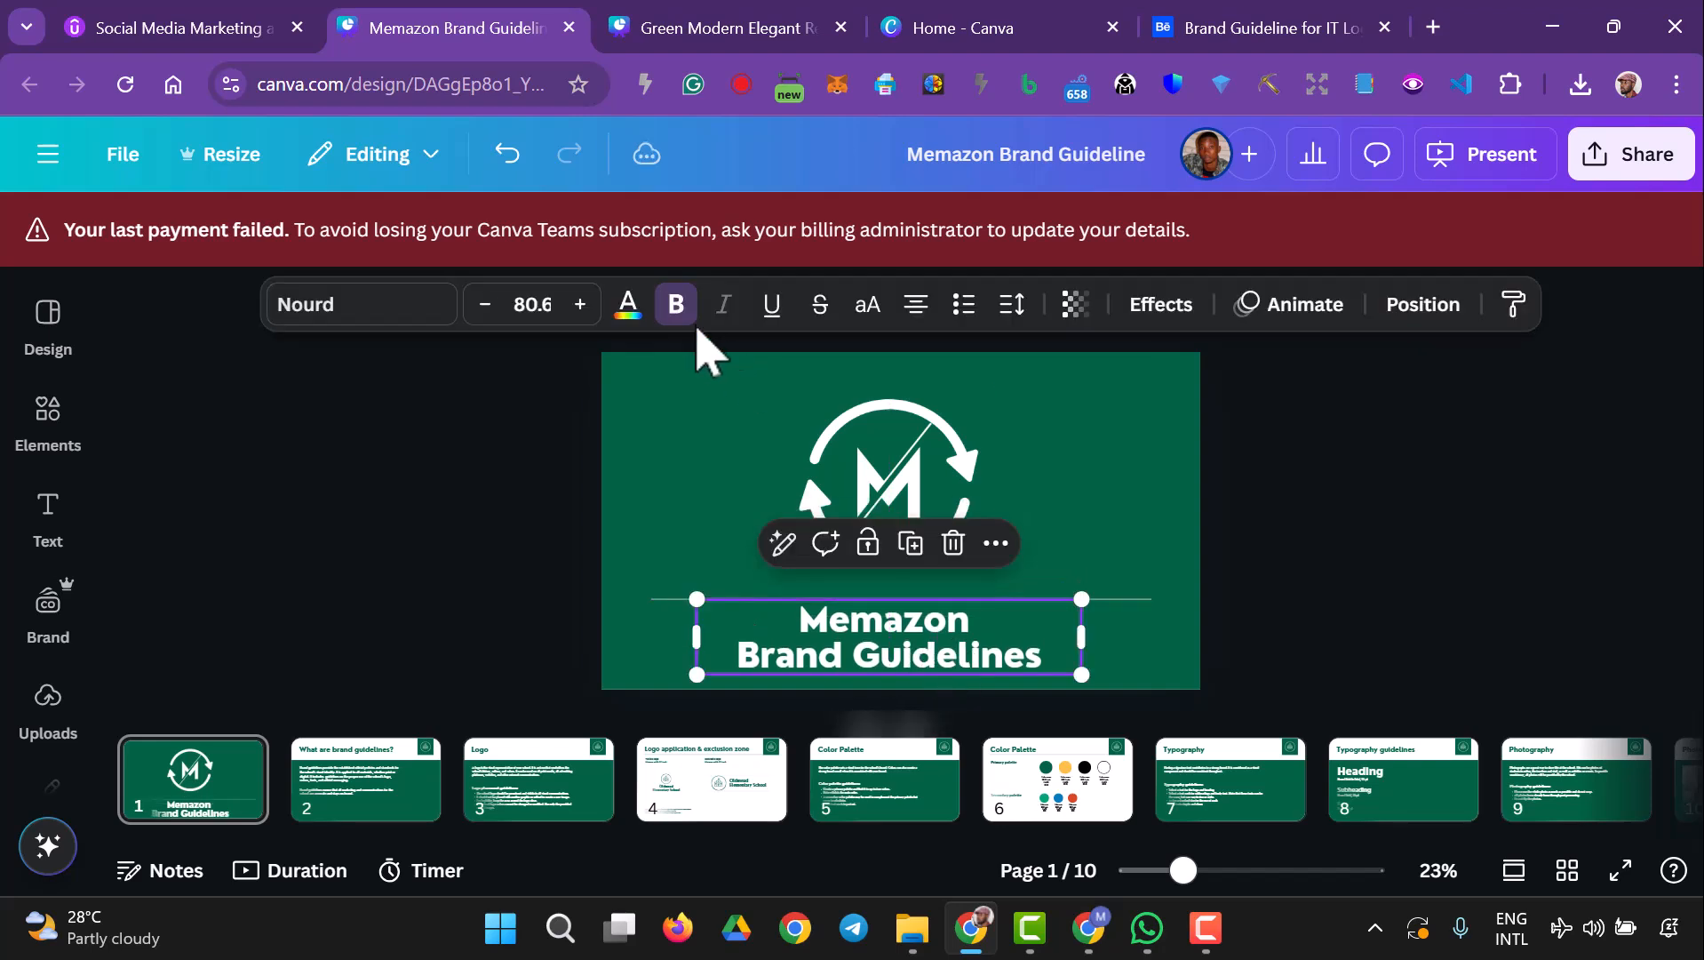
click(533, 304)
scroll(543, 551, down, 1)
scroll(533, 551, down, 6)
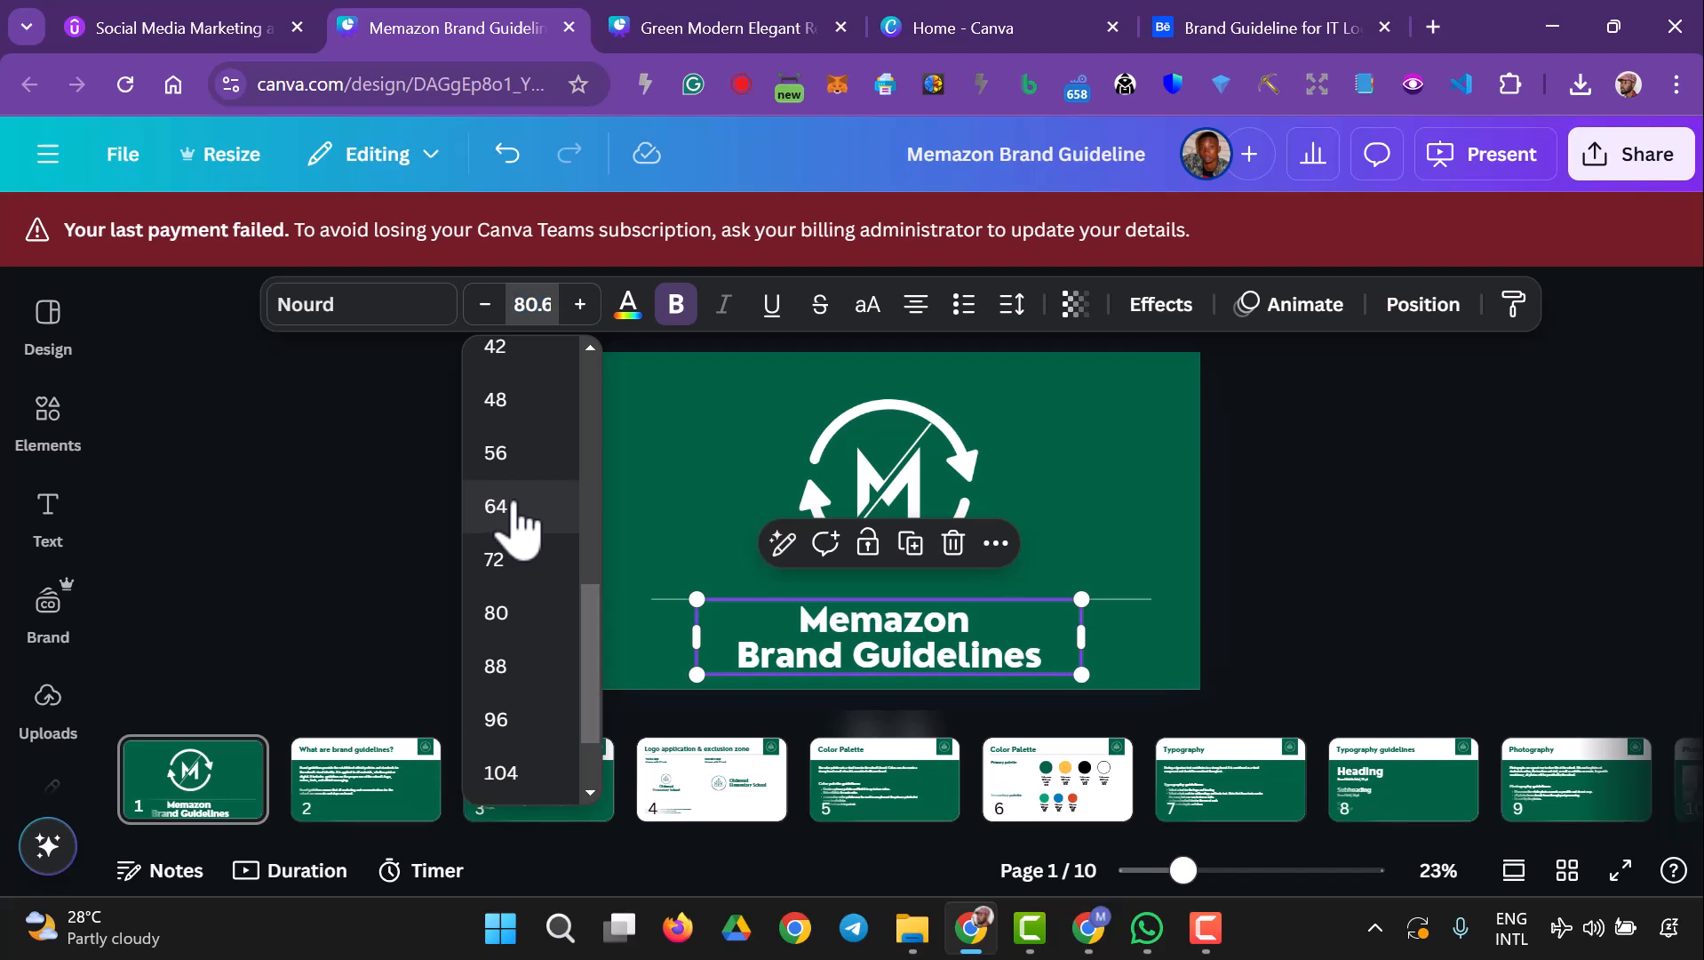
click(520, 506)
click(1168, 617)
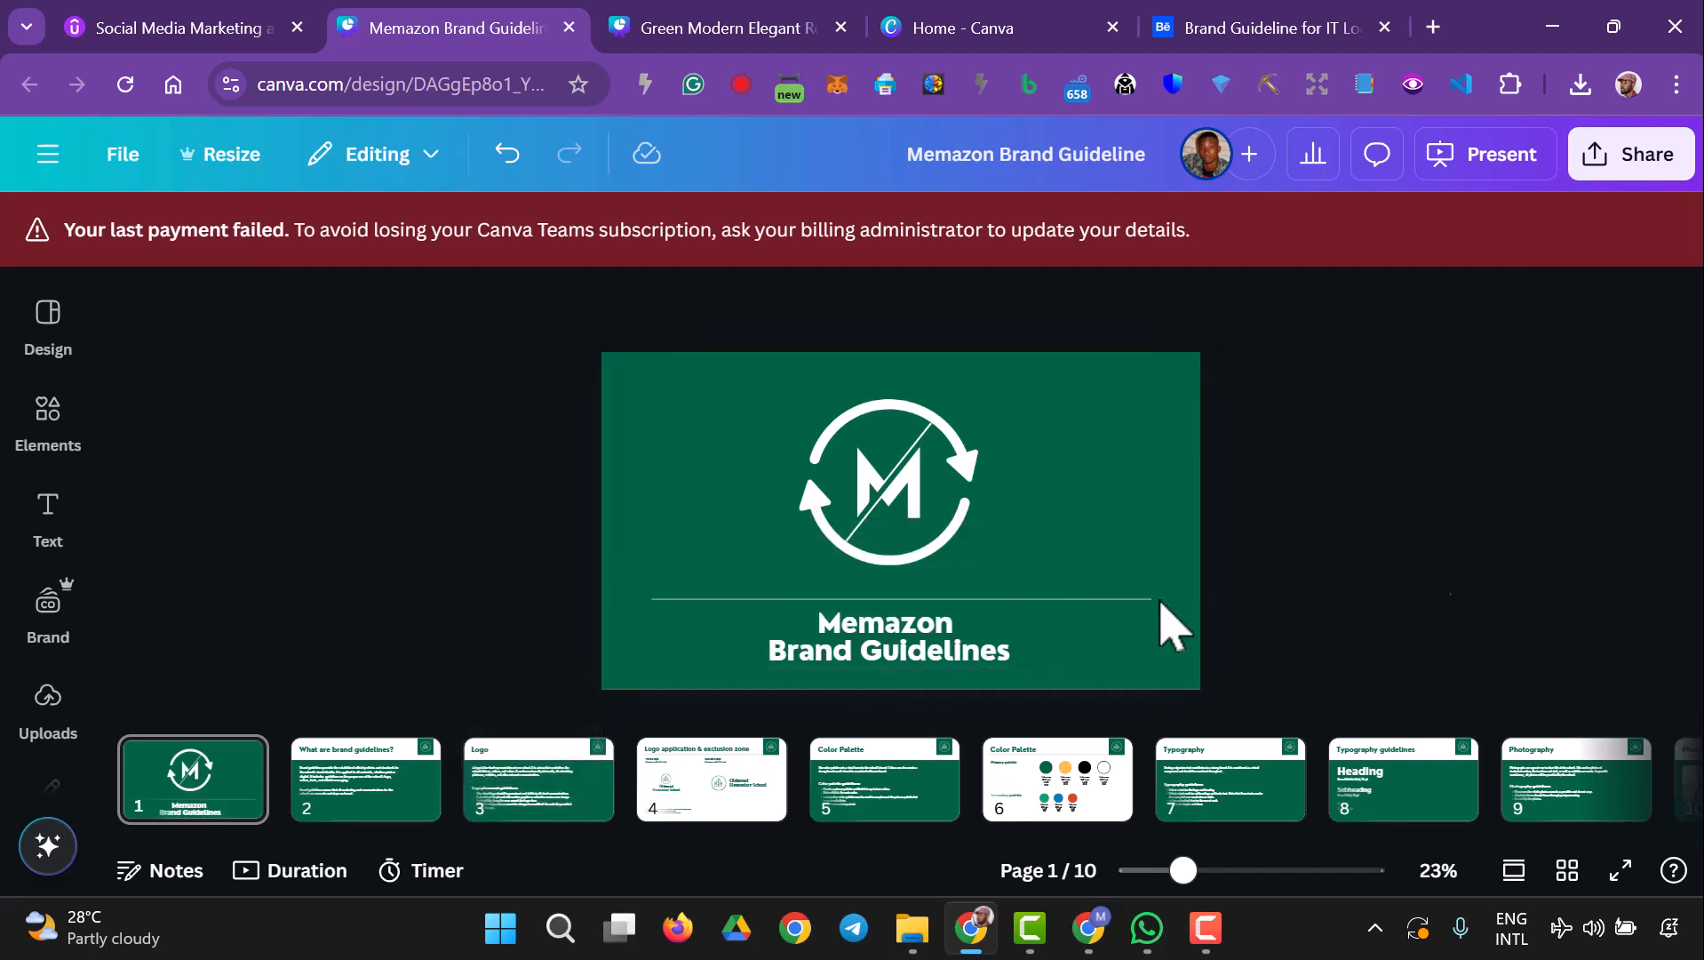
- Center the title and the white logo horizontally on the page, and reduce the logo's size a little more
click(906, 601)
mouse_move(921, 602)
mouse_down()
mouse_move(910, 590)
mouse_move(930, 625)
mouse_up()
click(926, 636)
click(888, 508)
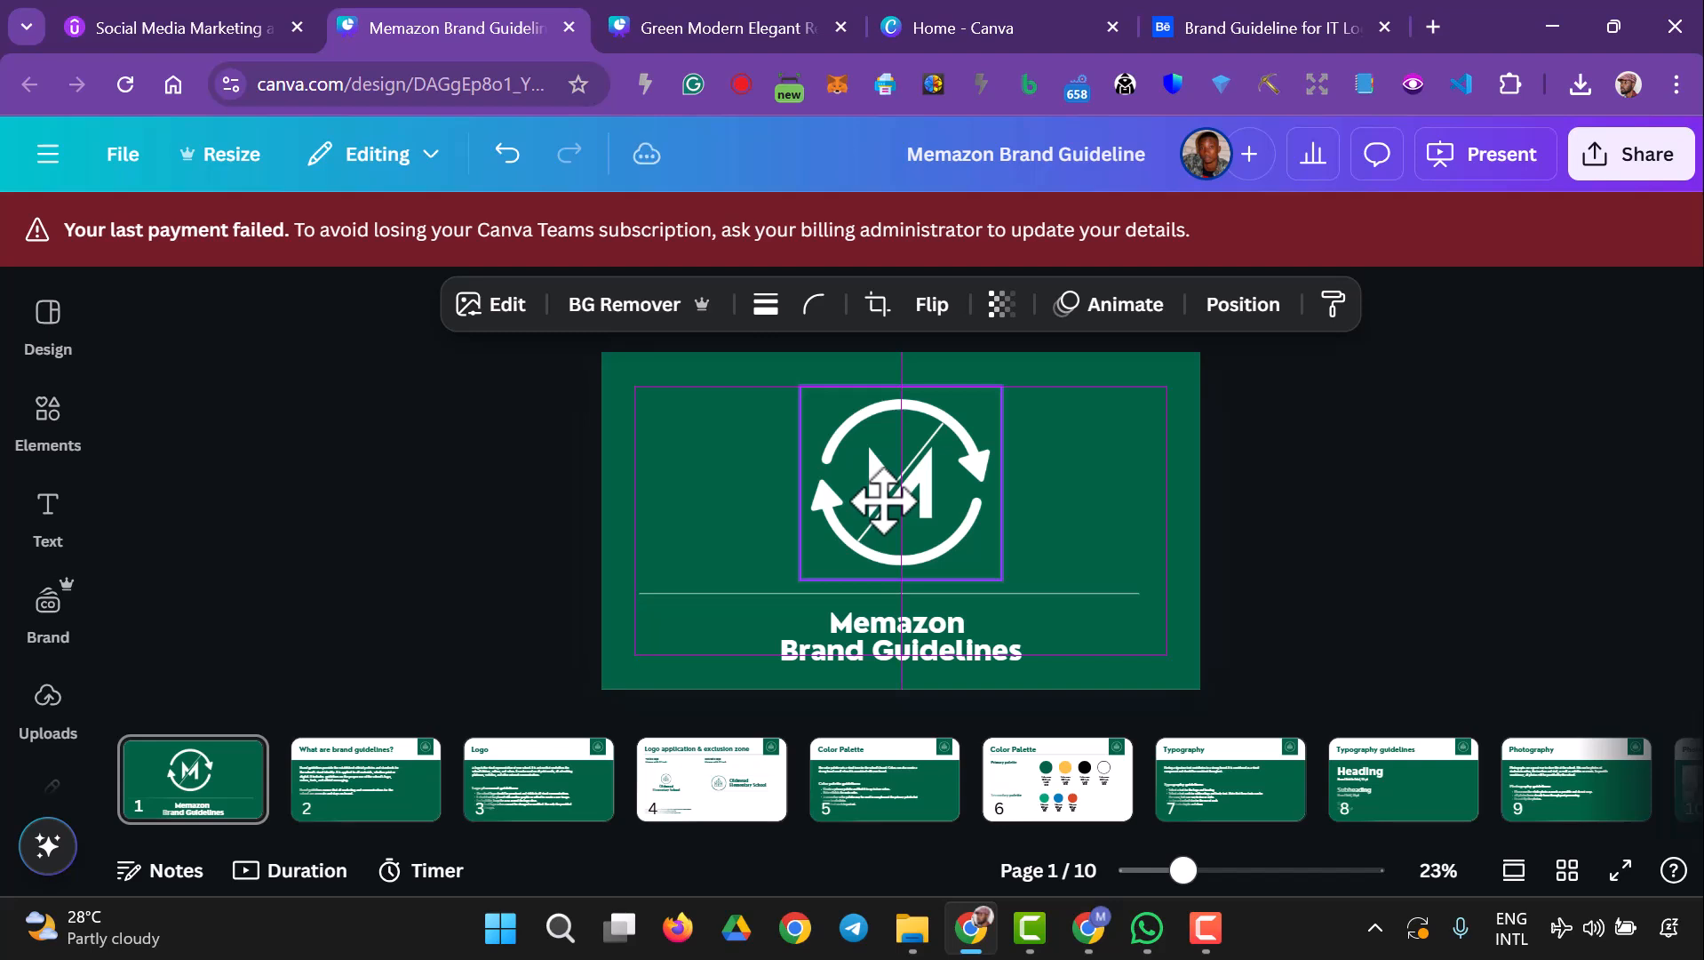
drag(884, 502, 884, 502)
drag(995, 571, 968, 535)
drag(868, 441, 886, 453)
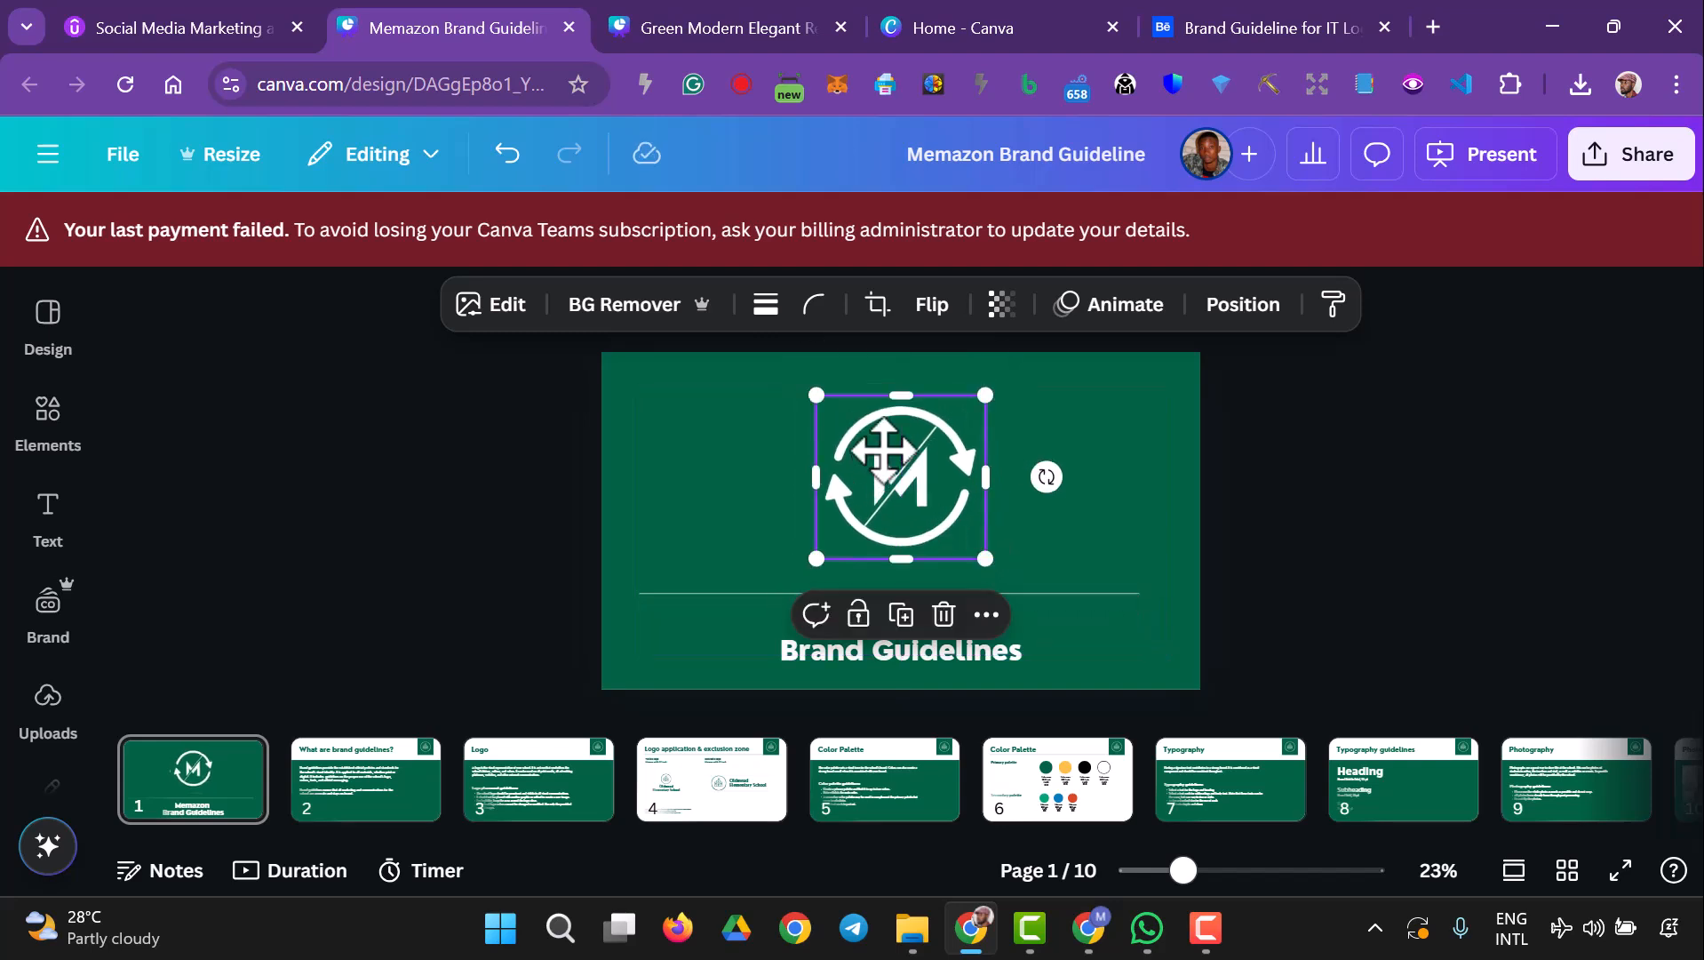
- Center the divider line horizontally a little higher below the logo and move the title up closer to it
click(1048, 593)
drag(919, 590, 942, 583)
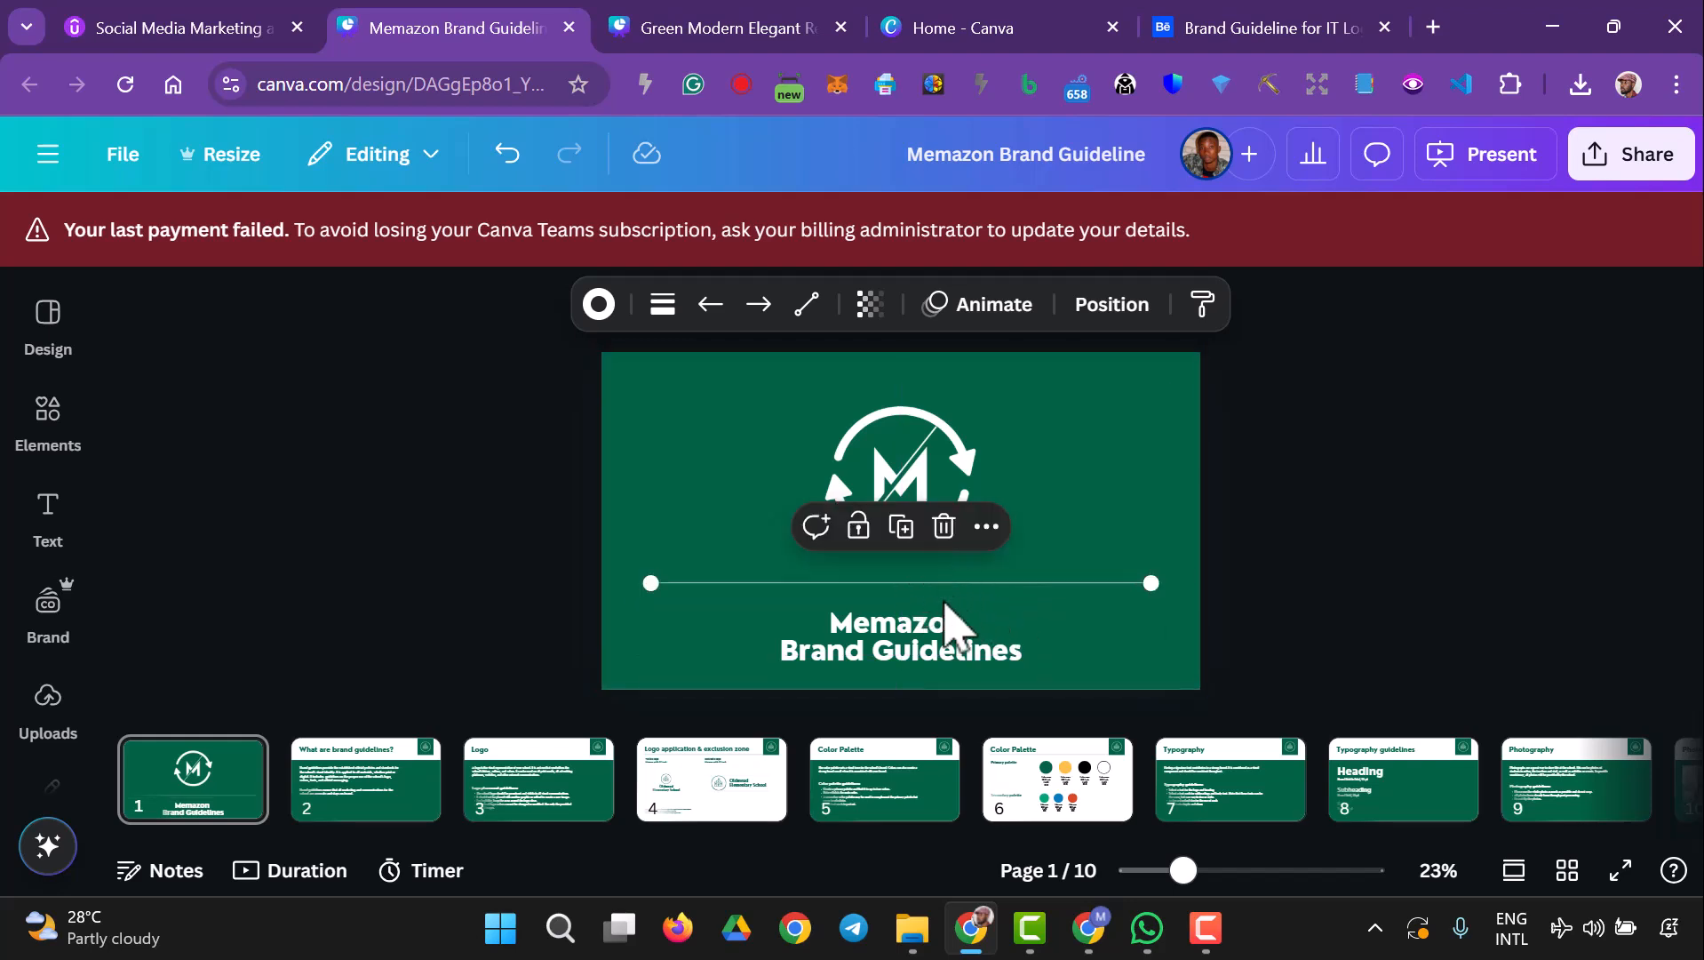
click(980, 664)
drag(928, 644, 926, 627)
click(1317, 579)
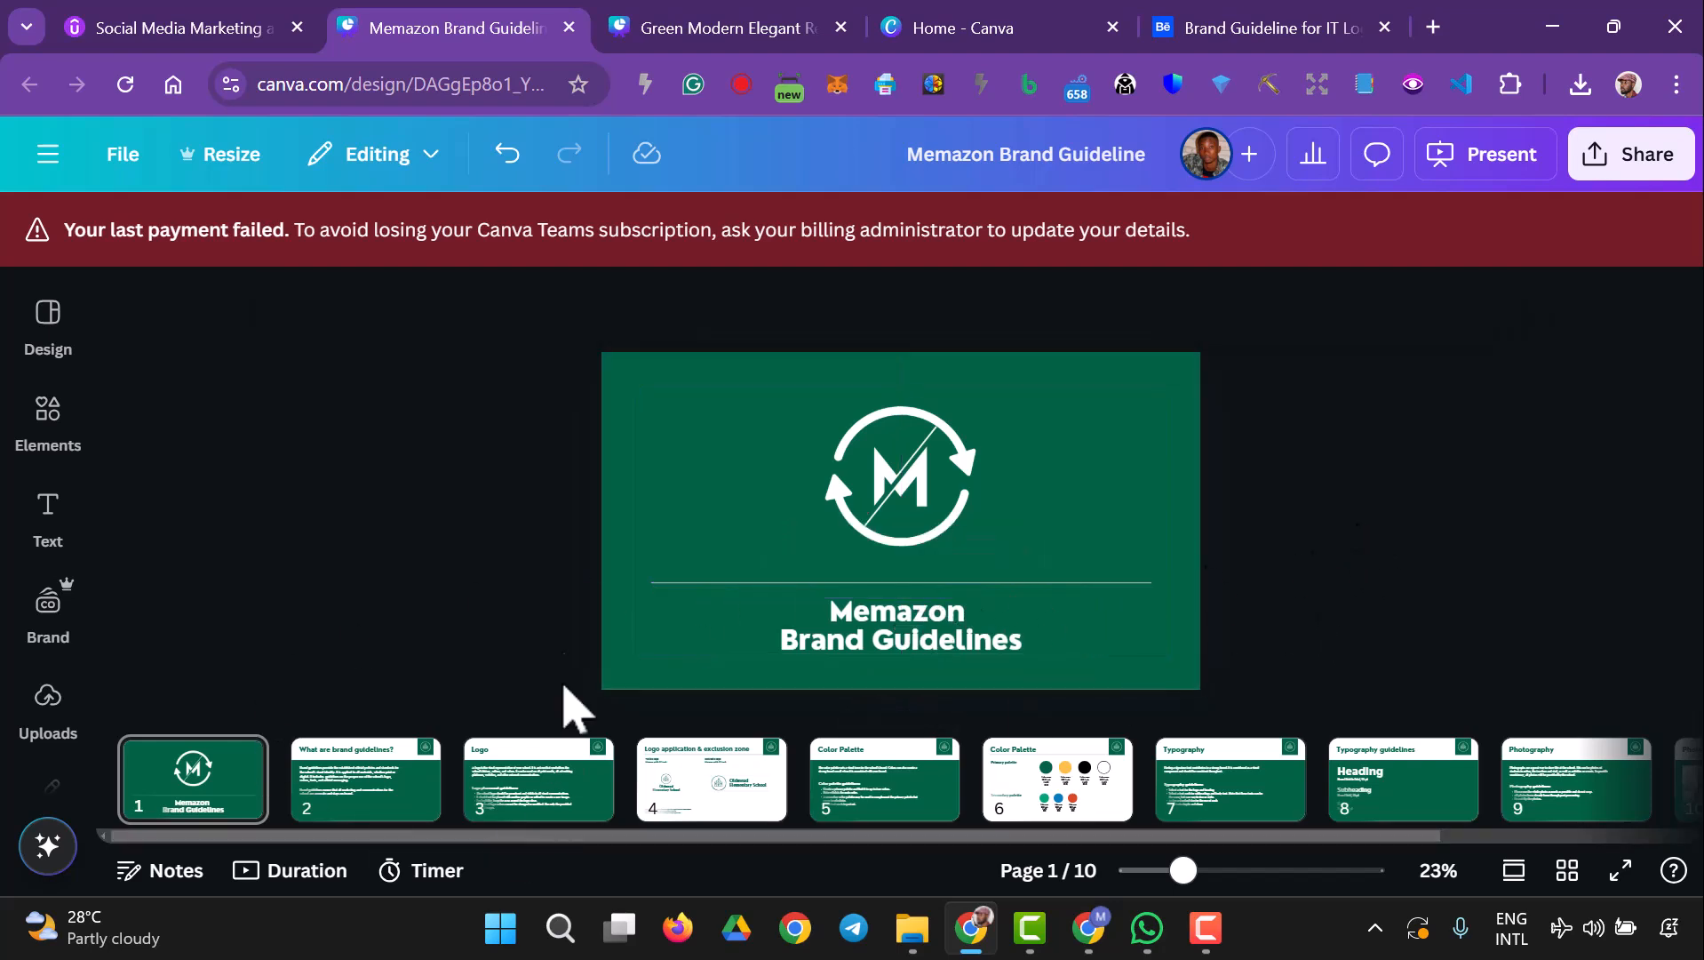
- Add the uploaded dark green logo to the first page to make its colour available
click(380, 804)
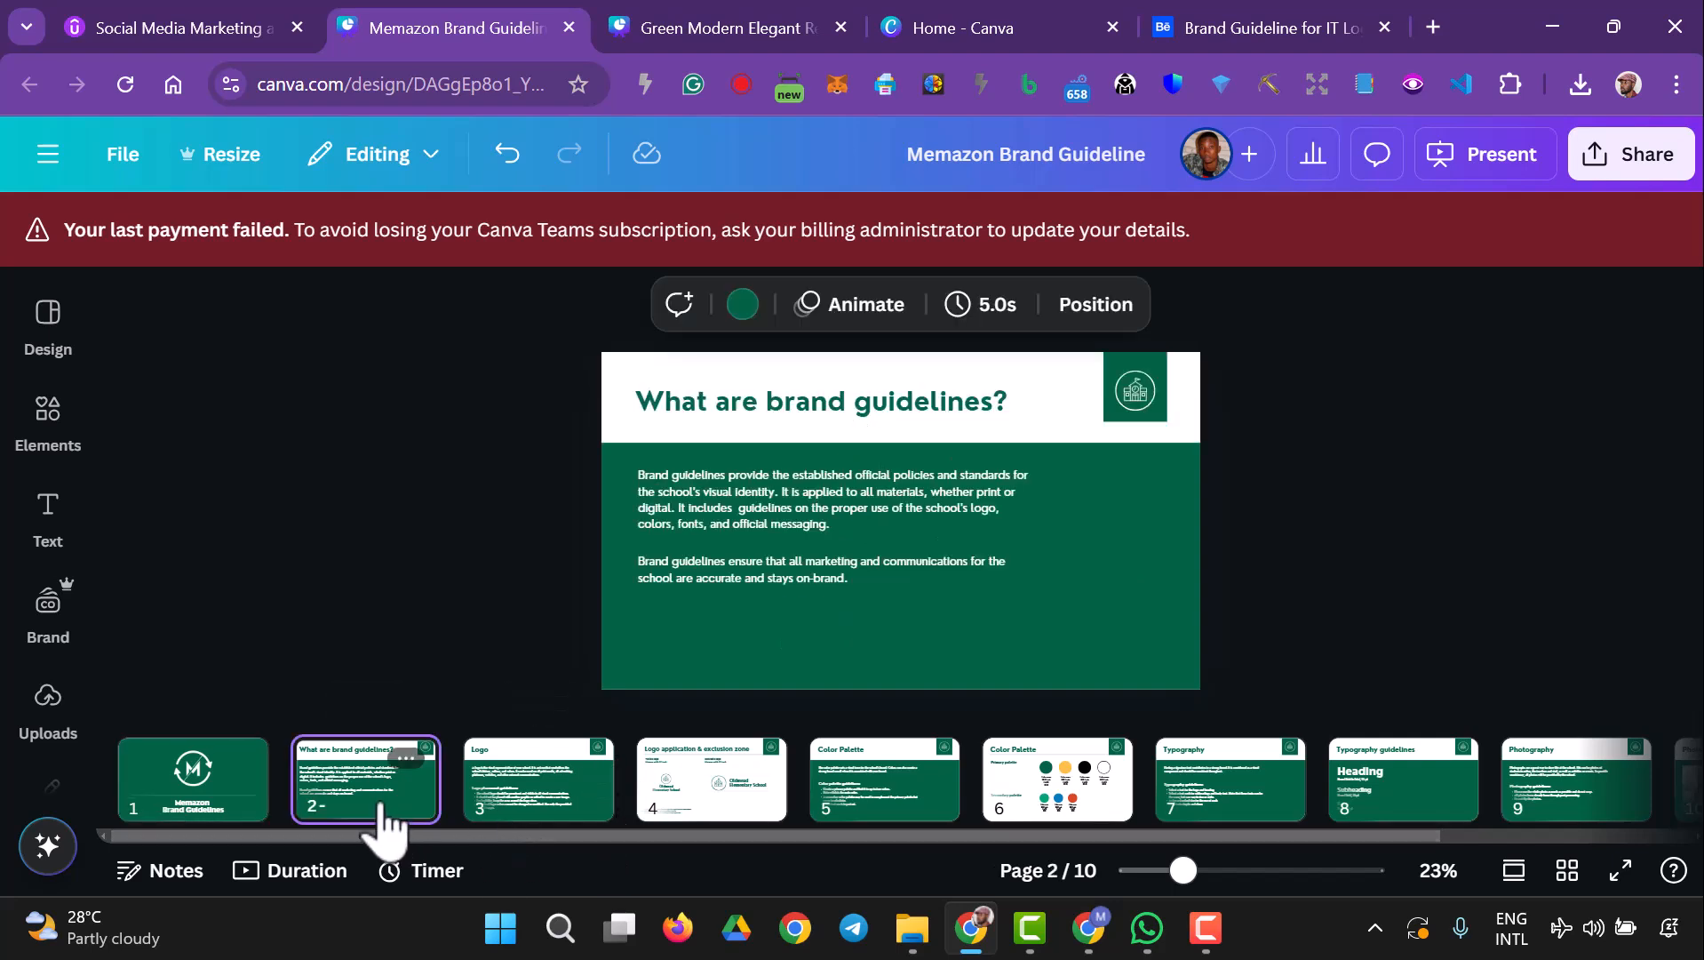
click(219, 808)
click(695, 448)
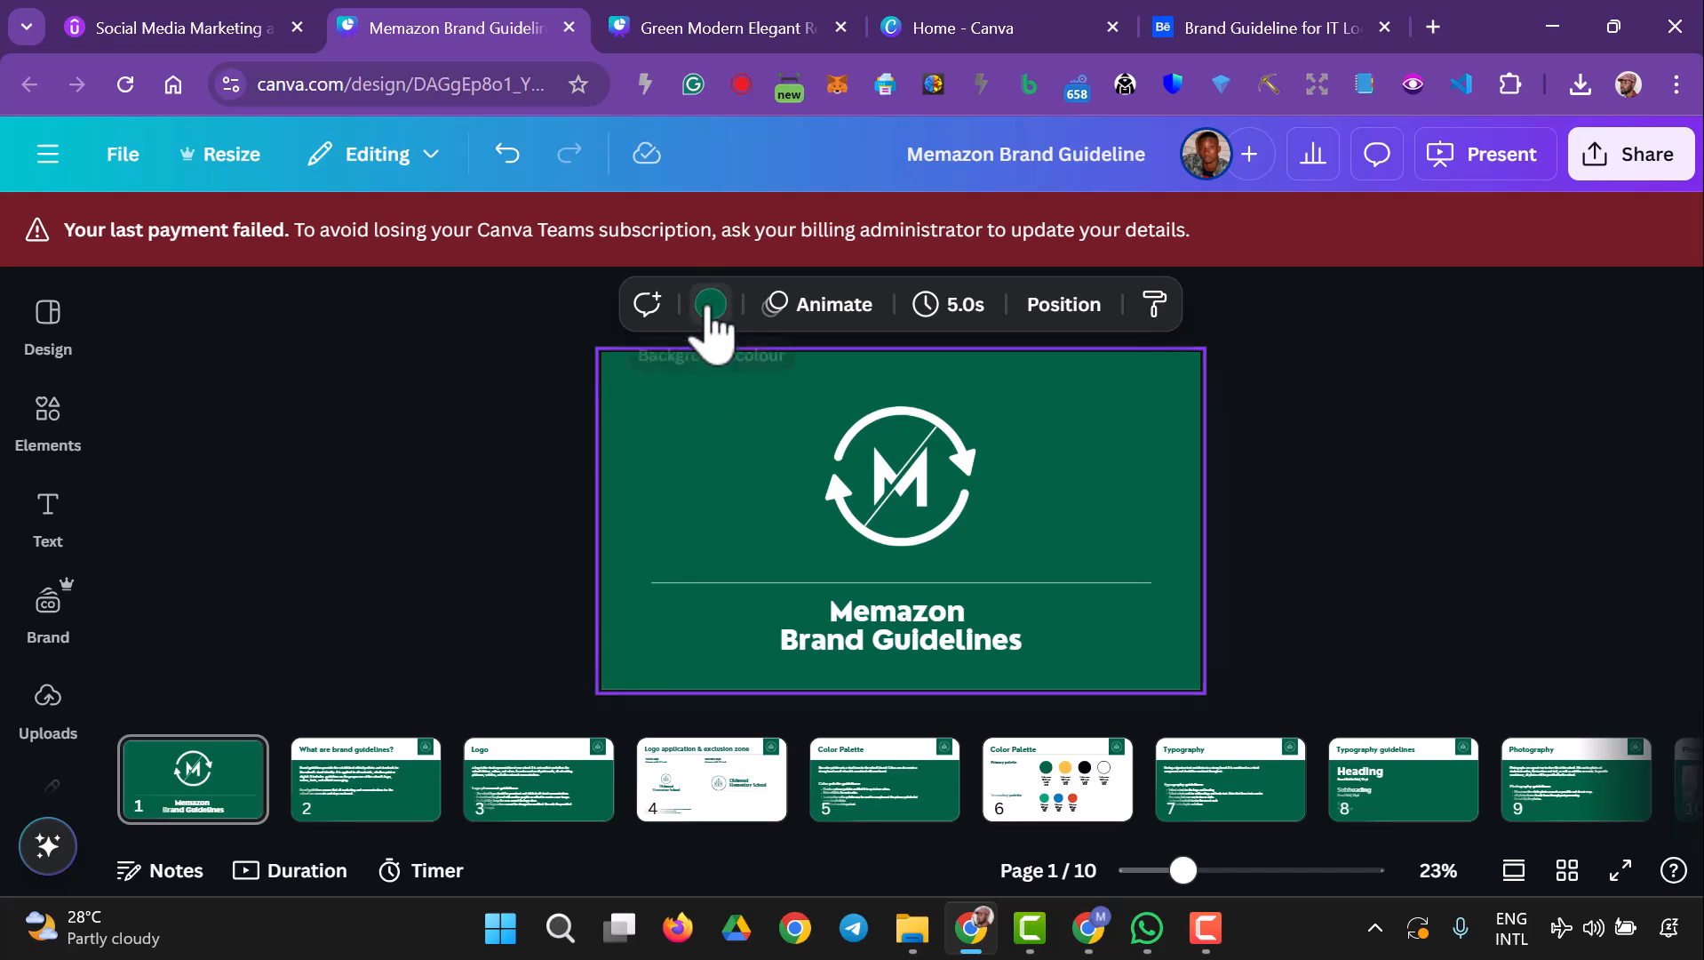
click(711, 306)
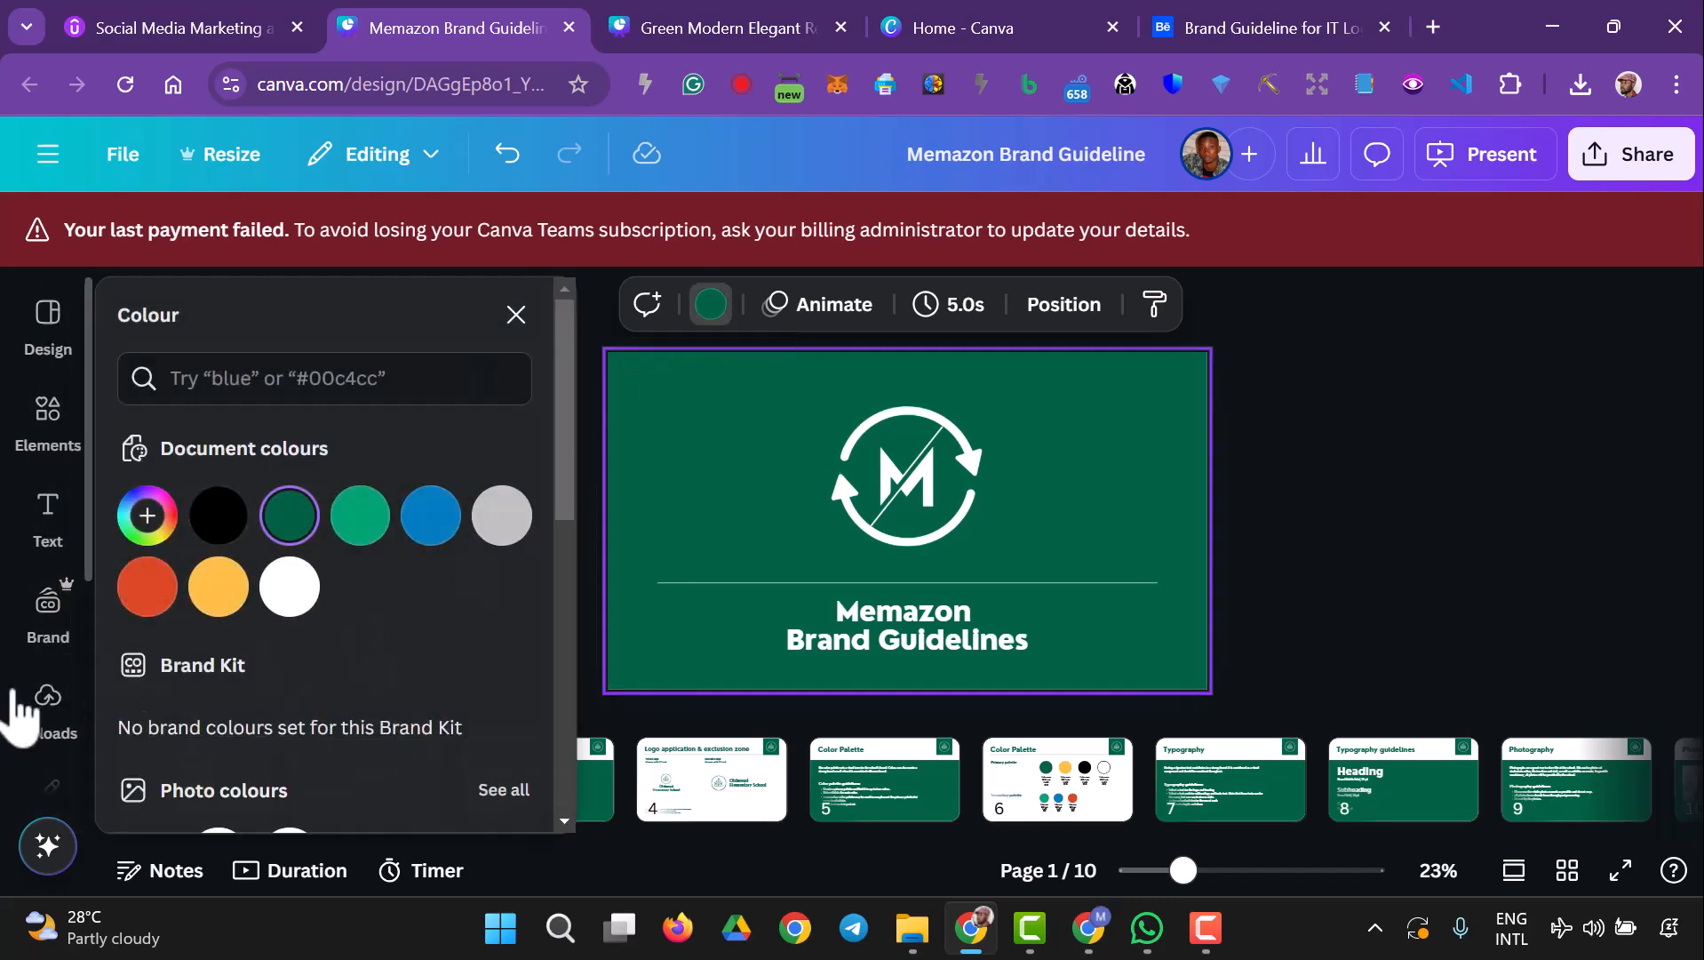
click(40, 706)
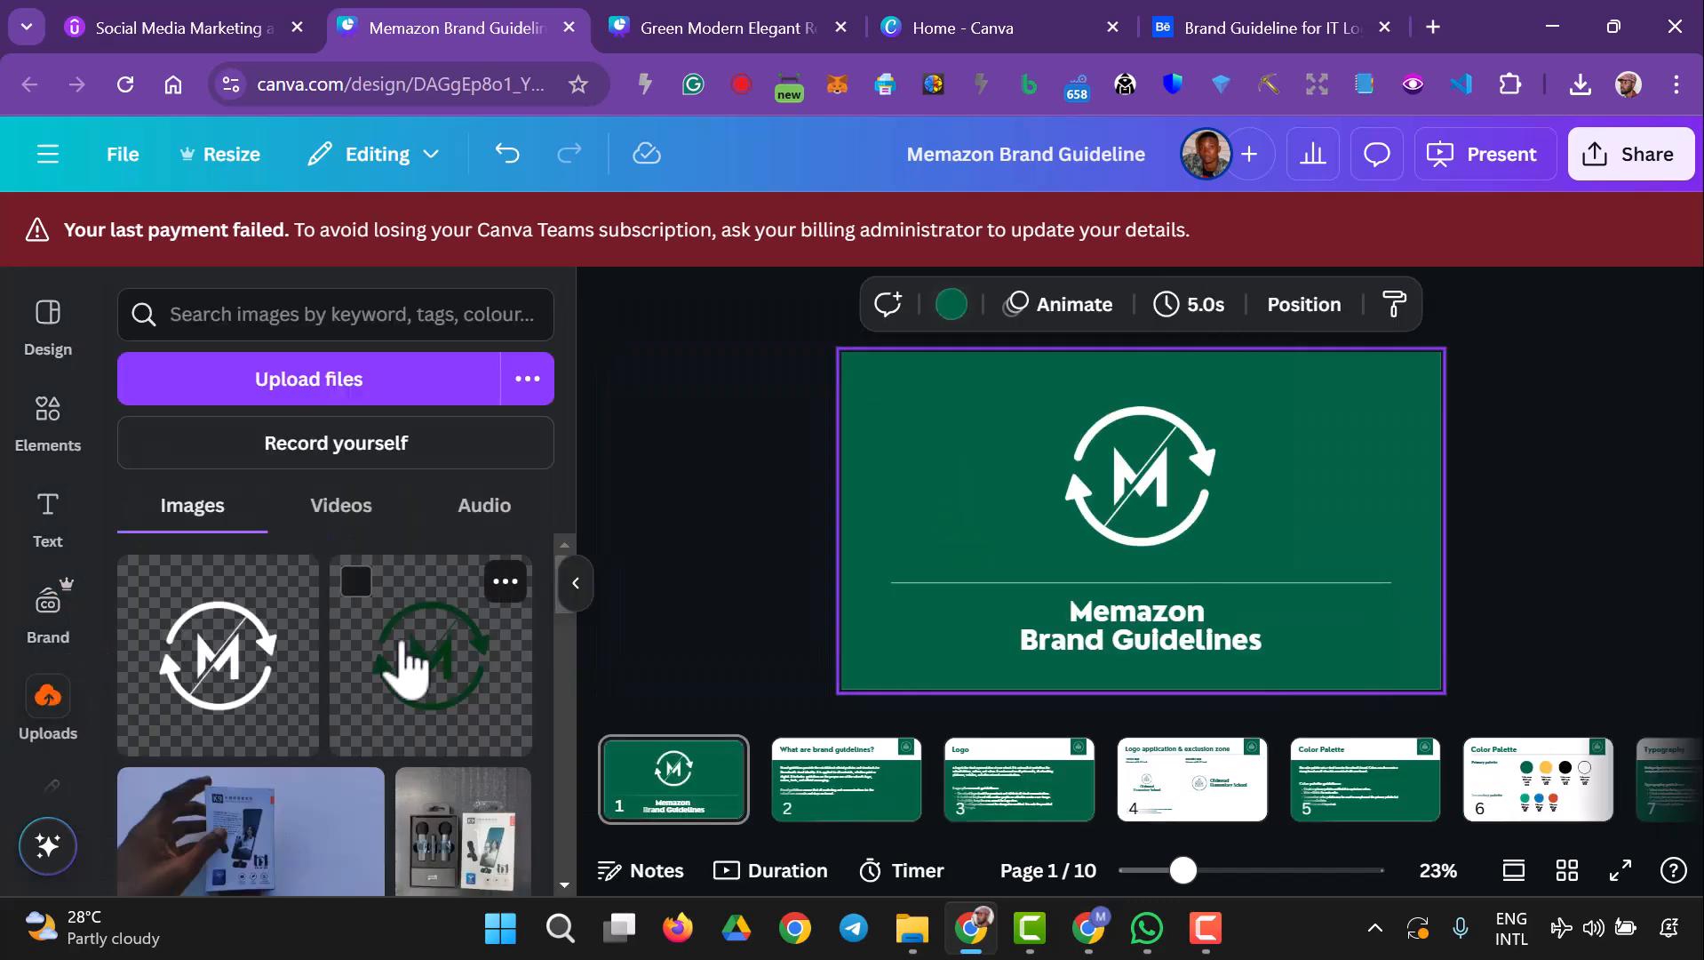
click(408, 666)
click(889, 490)
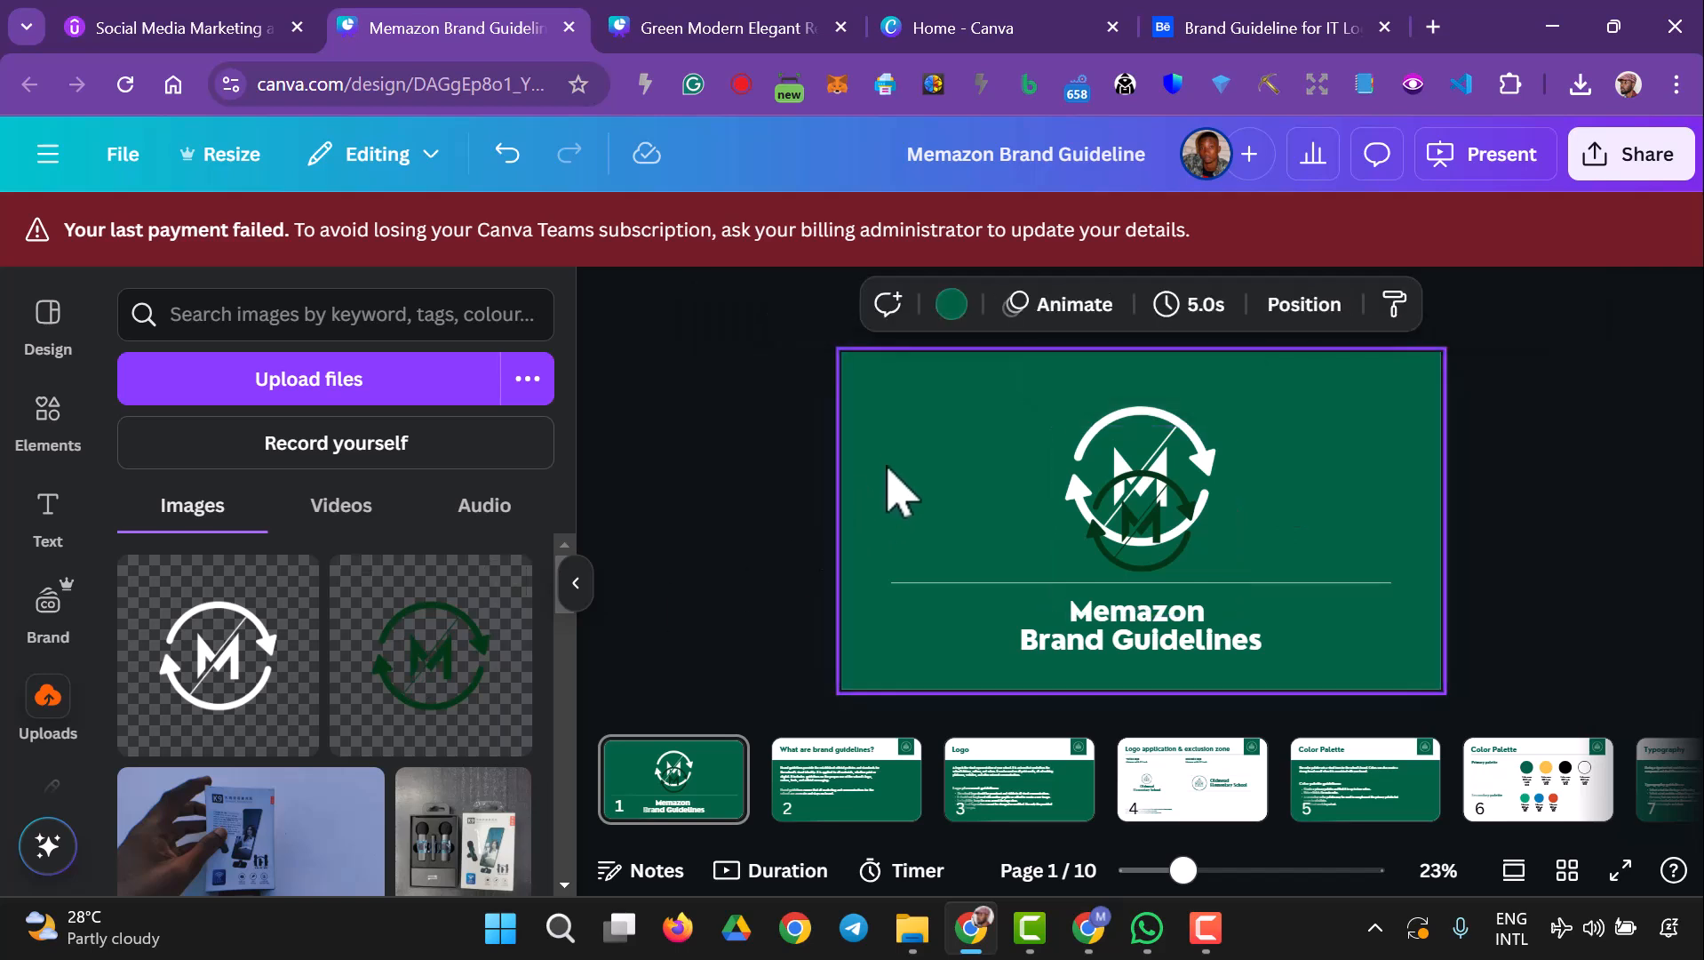
- Set the first page's background to the dark green photo colour taken from the logo
click(951, 307)
scroll(409, 568, down, 3)
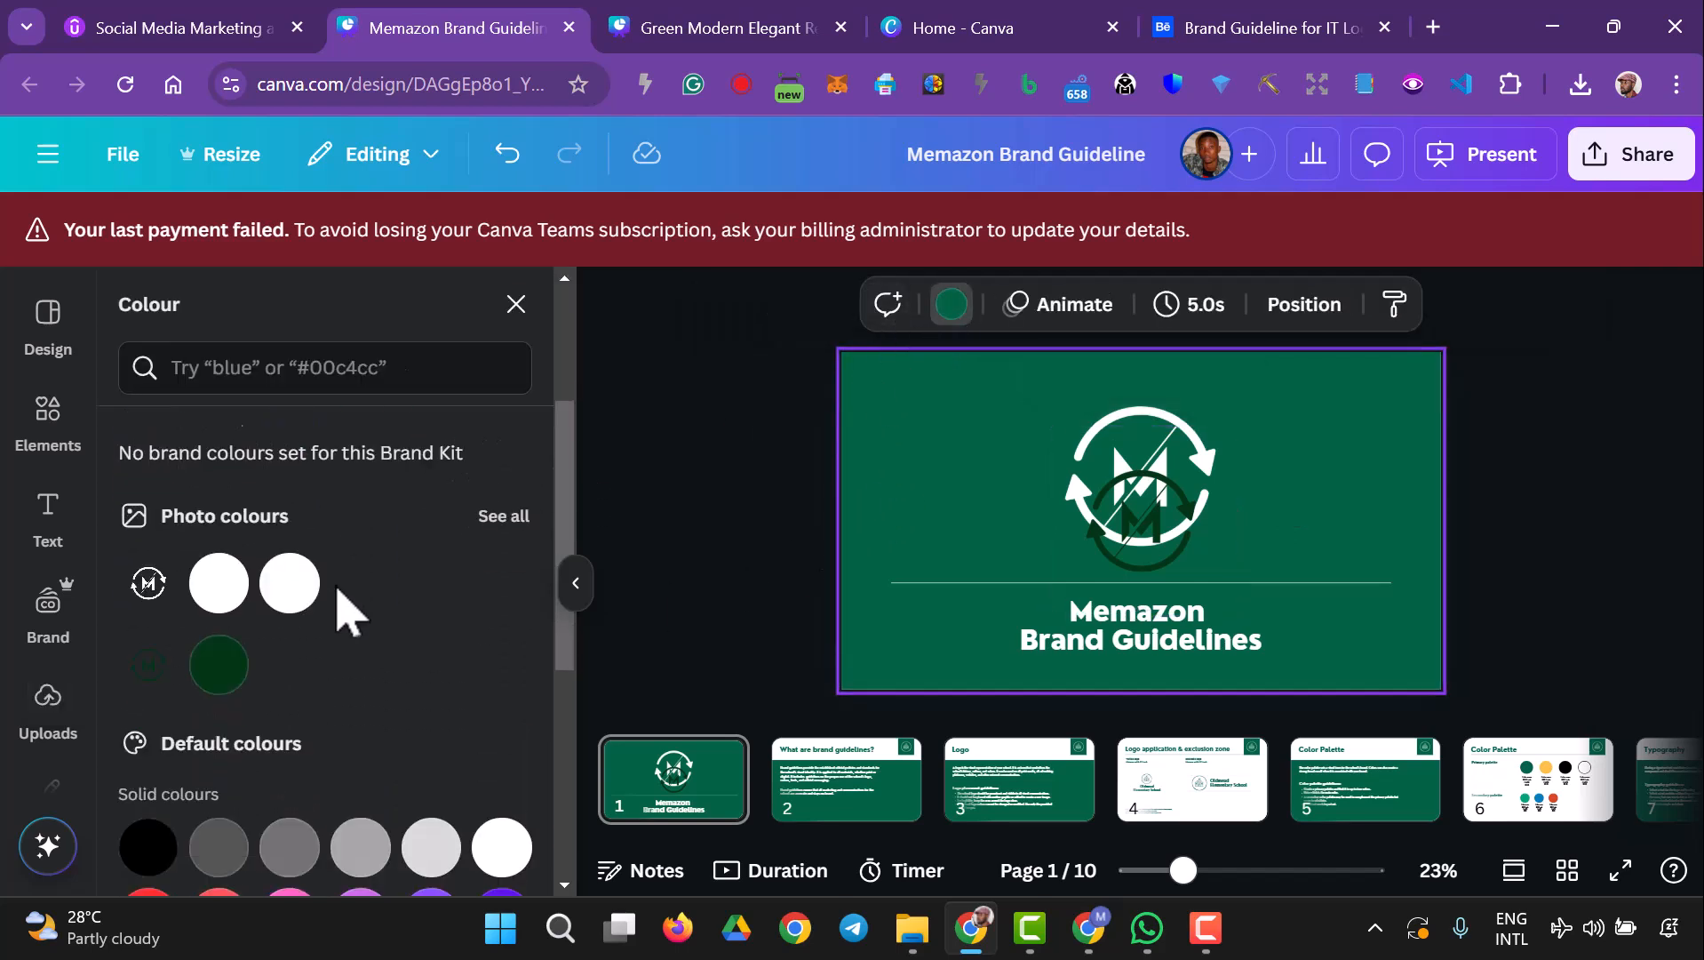
click(232, 679)
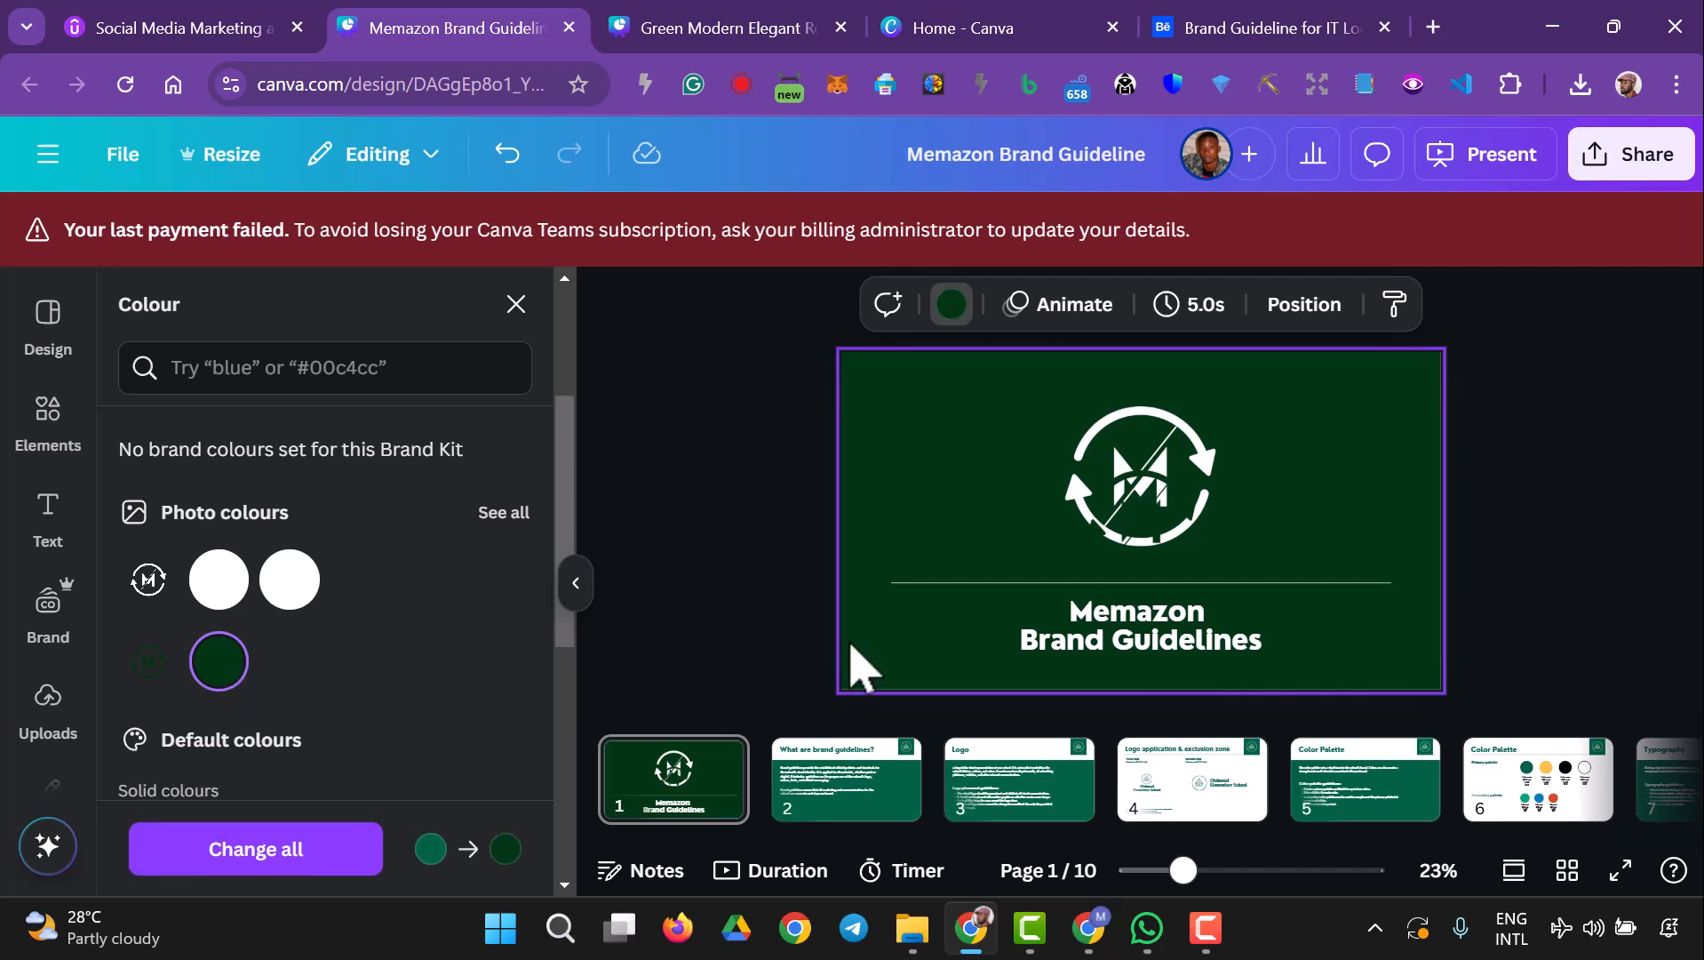
- Set the second page's green background to the cover's dark green and apply the colour change to all pages
click(1195, 573)
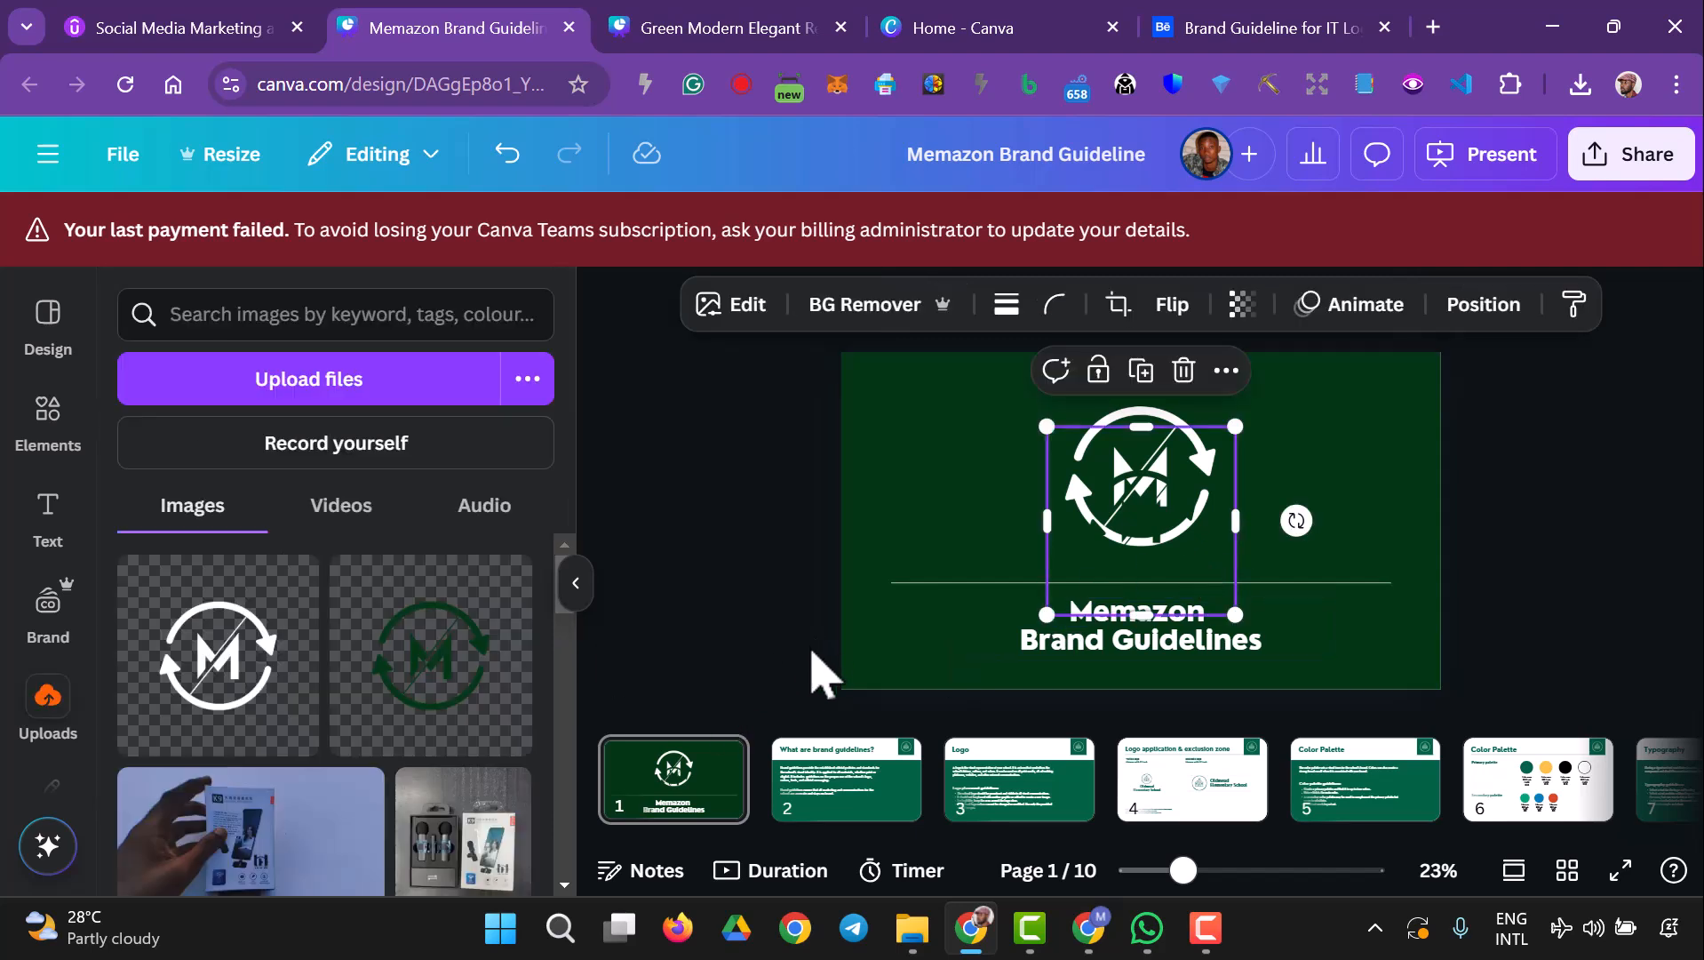
click(830, 804)
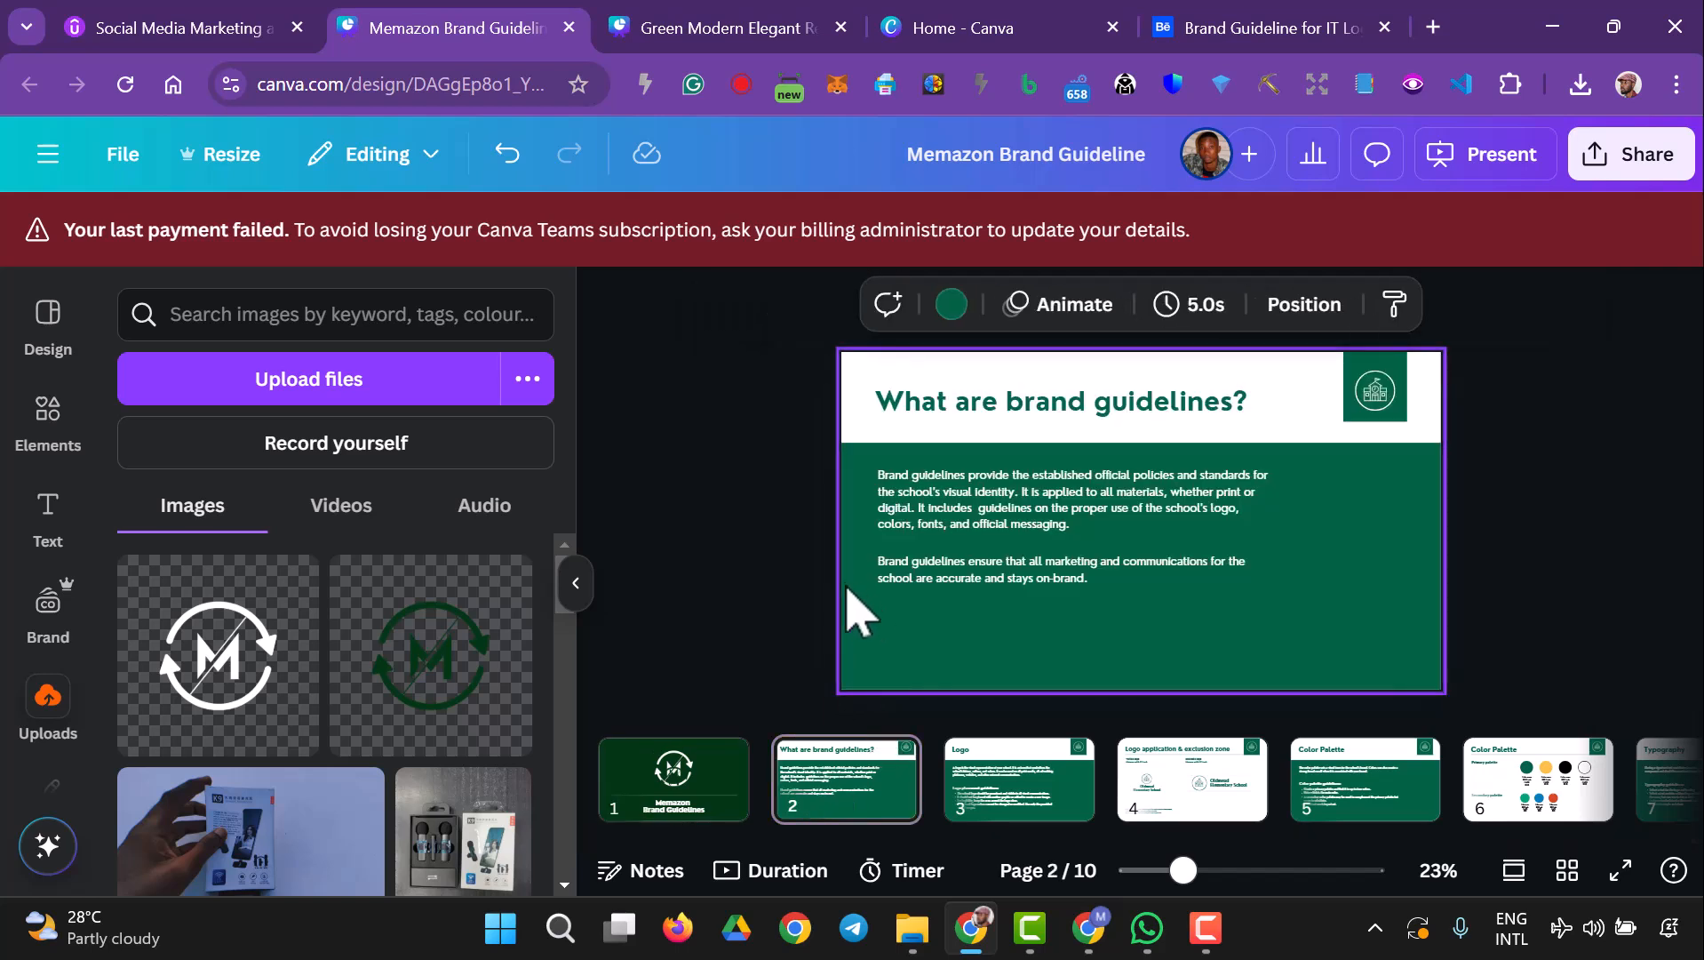
click(952, 305)
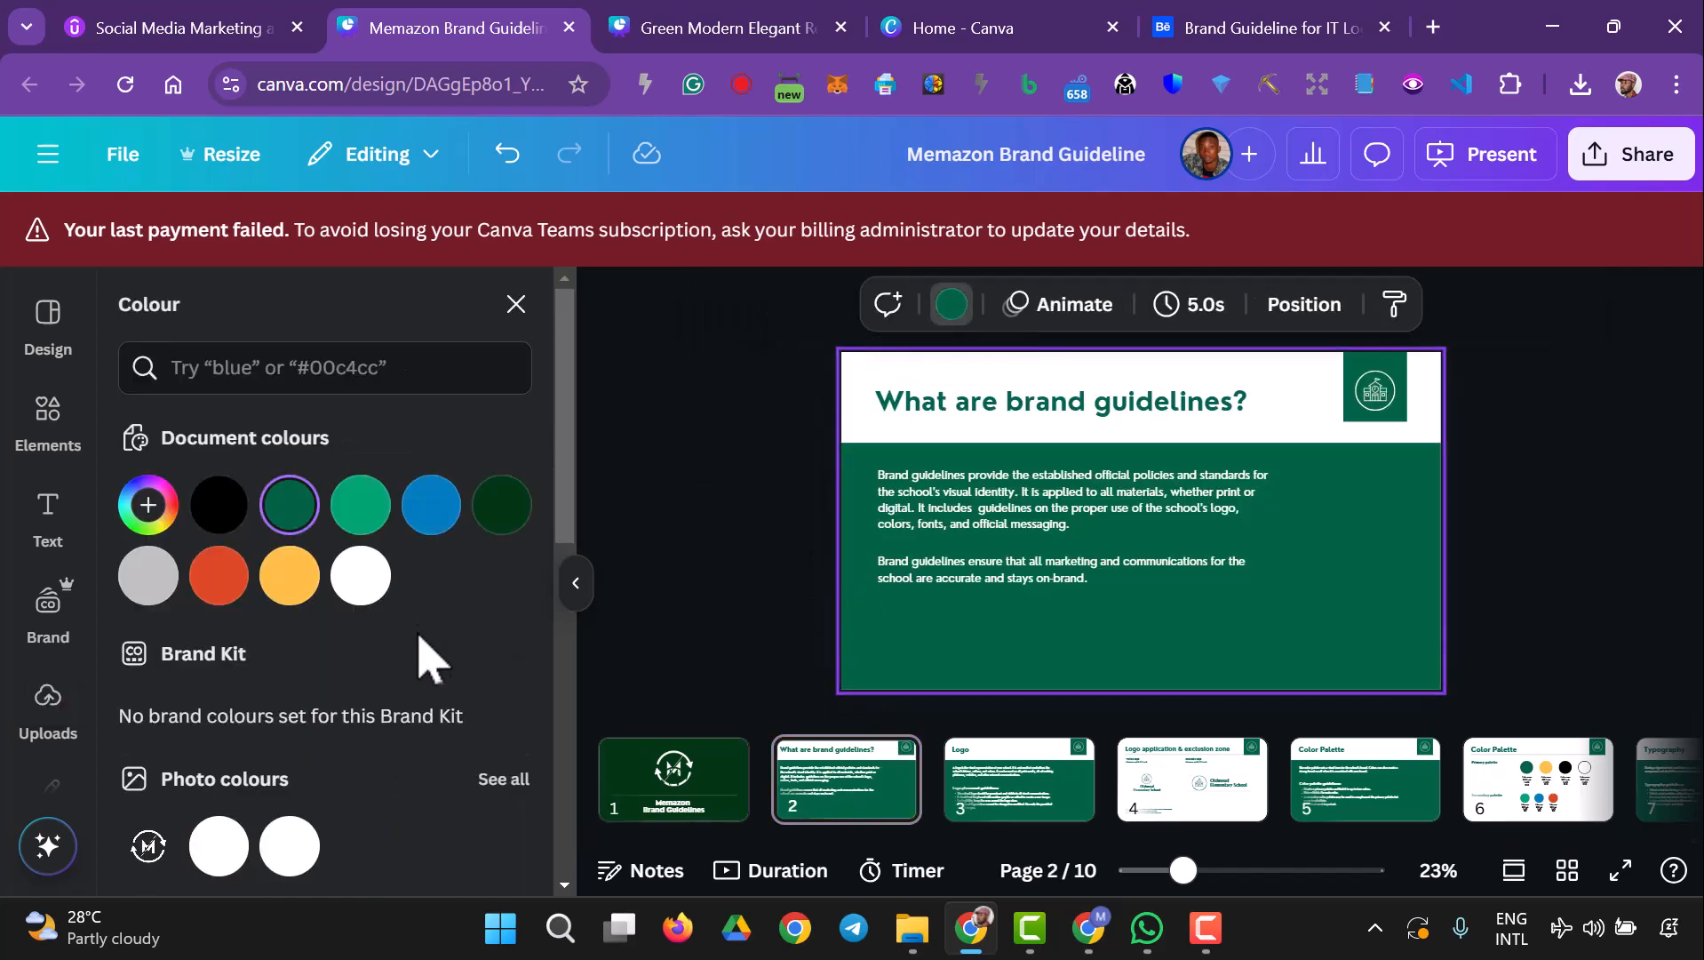
click(497, 510)
click(298, 848)
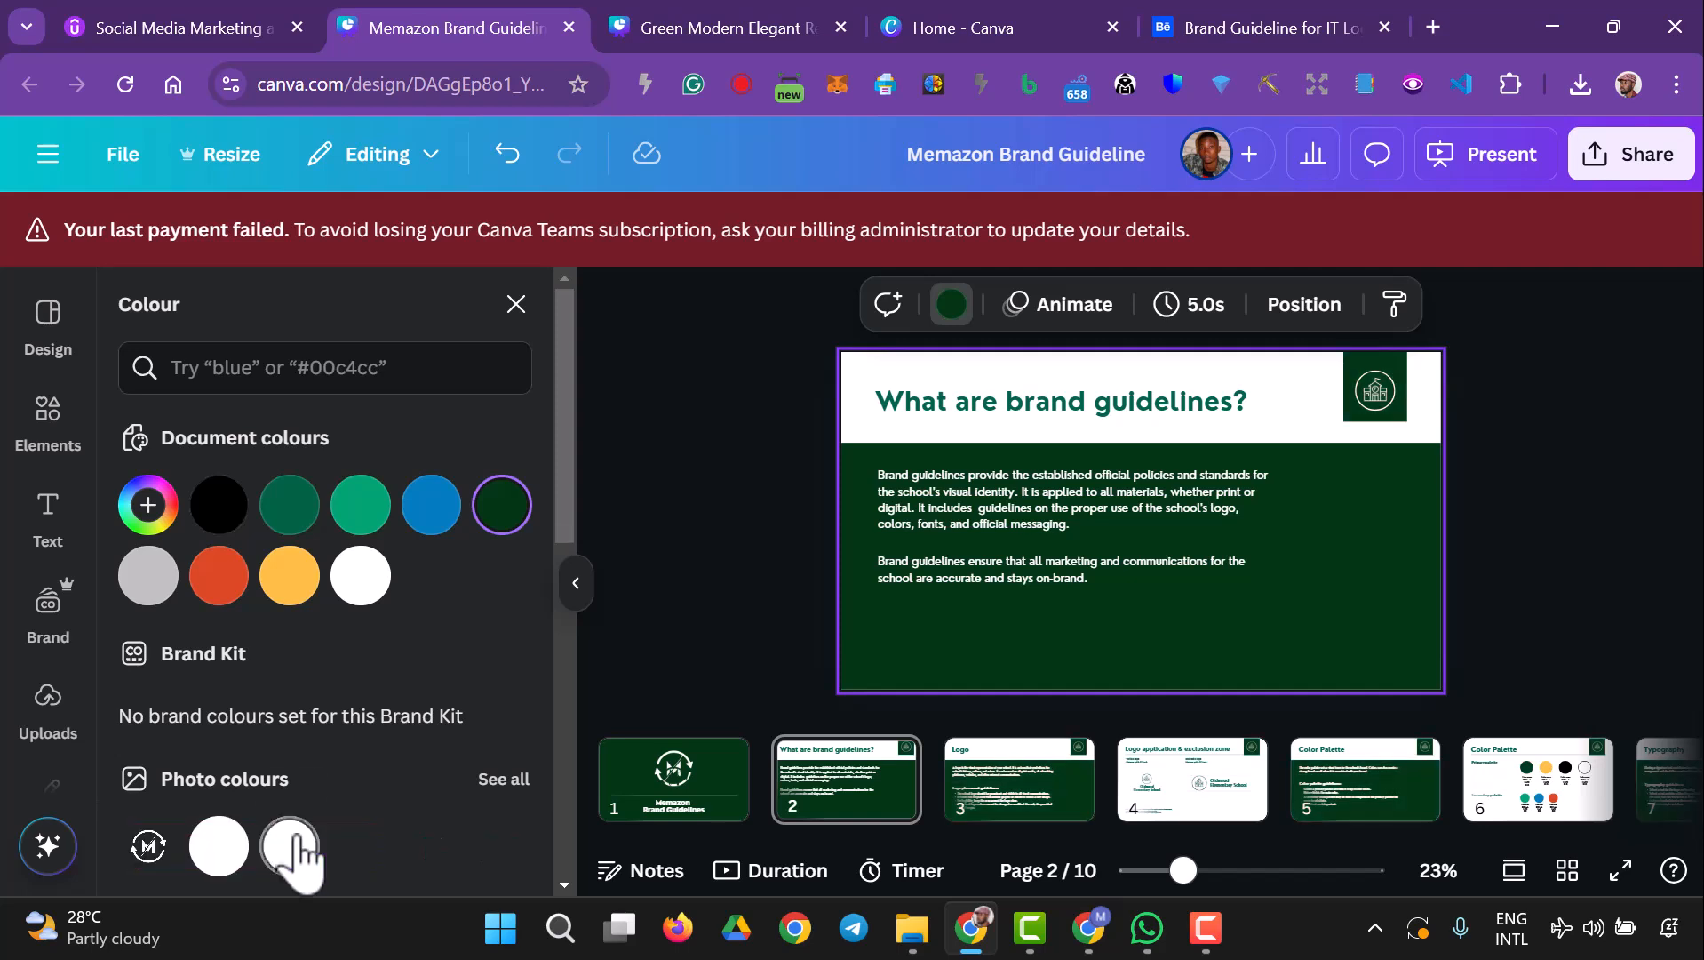
click(715, 782)
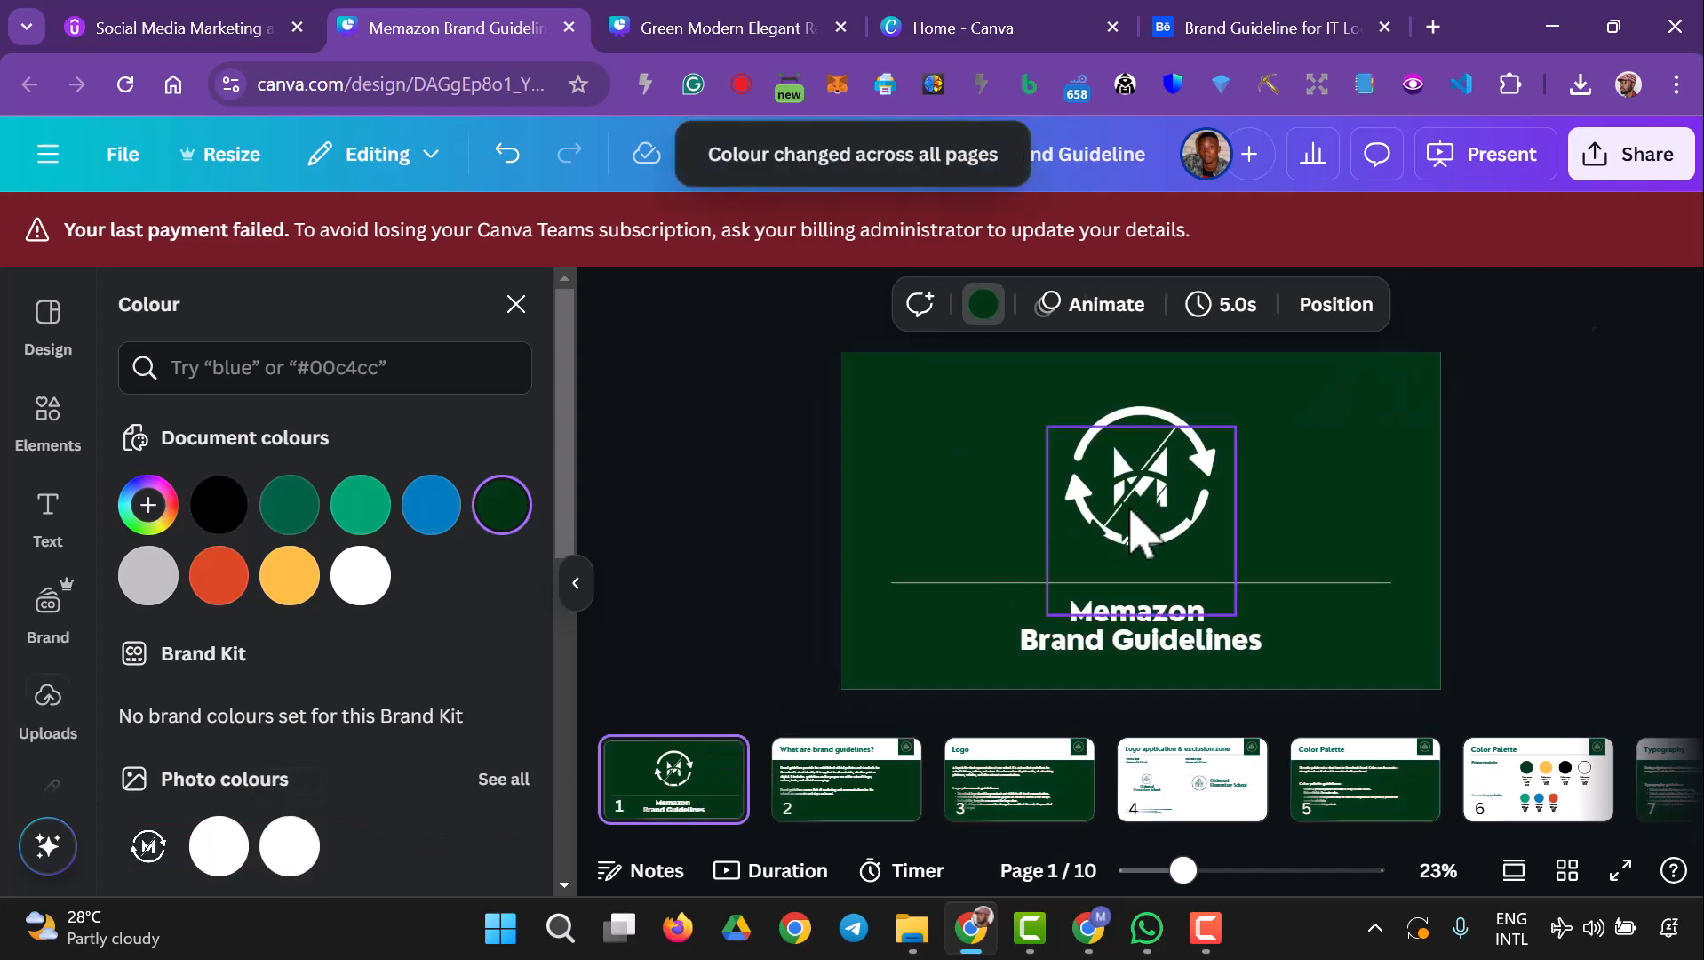
click(1140, 533)
click(995, 542)
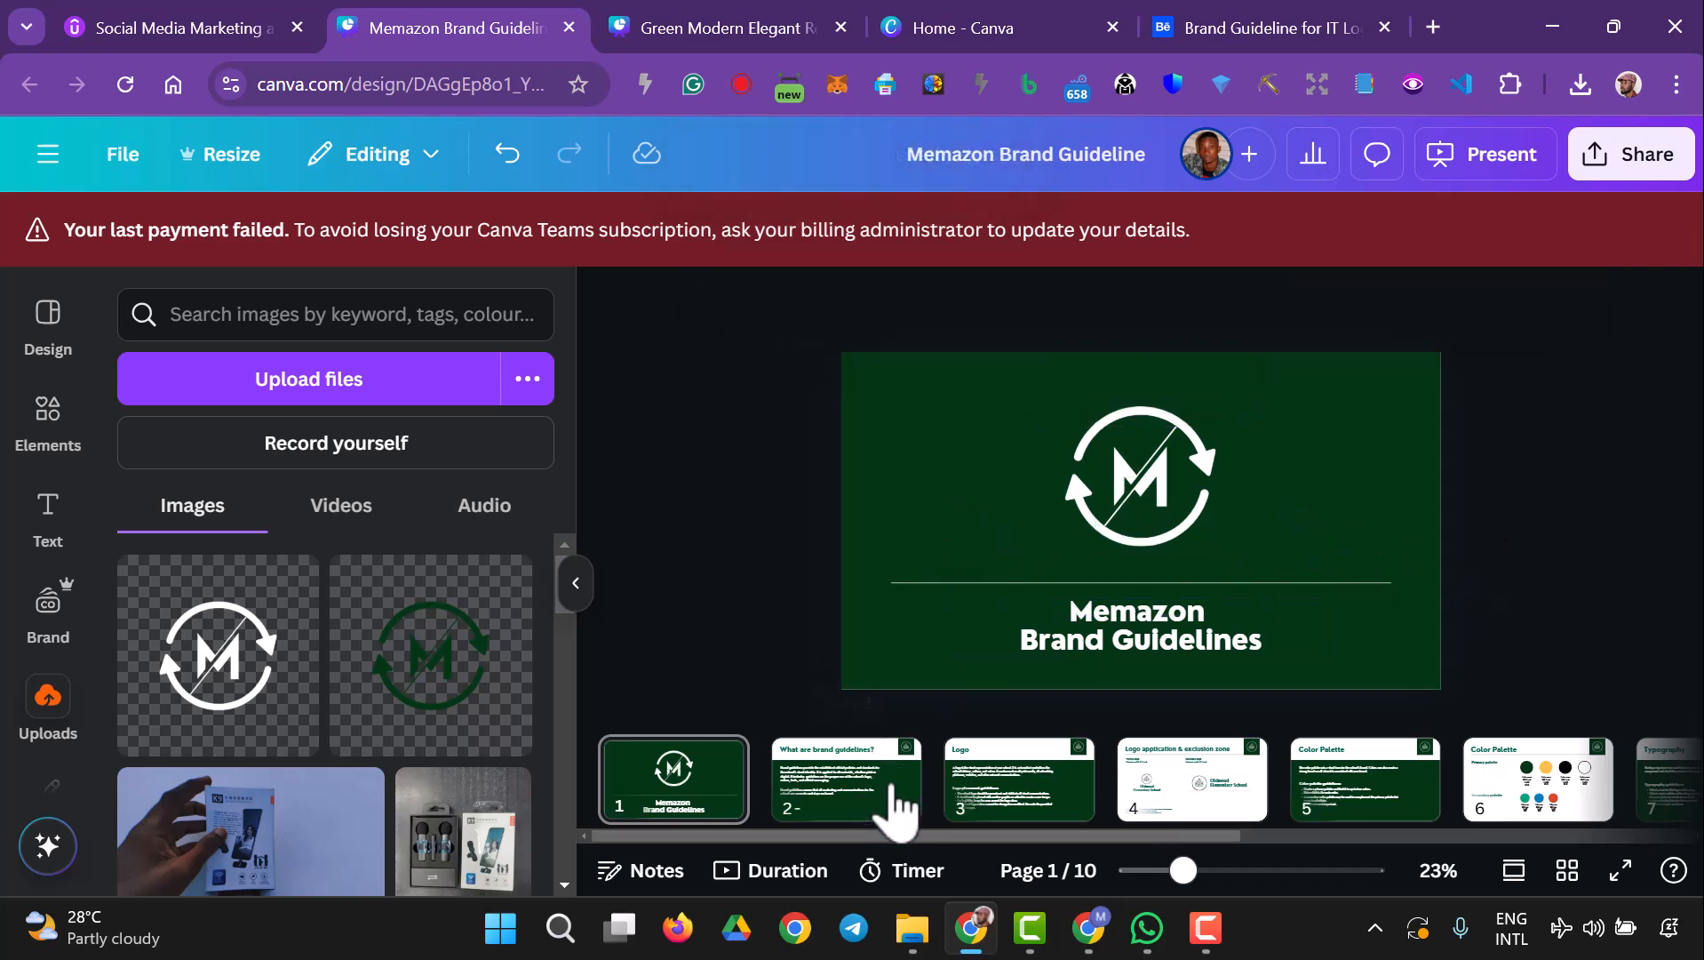
- Delete the school emblem from the second page's header and add the uploaded white logo to the page
click(797, 810)
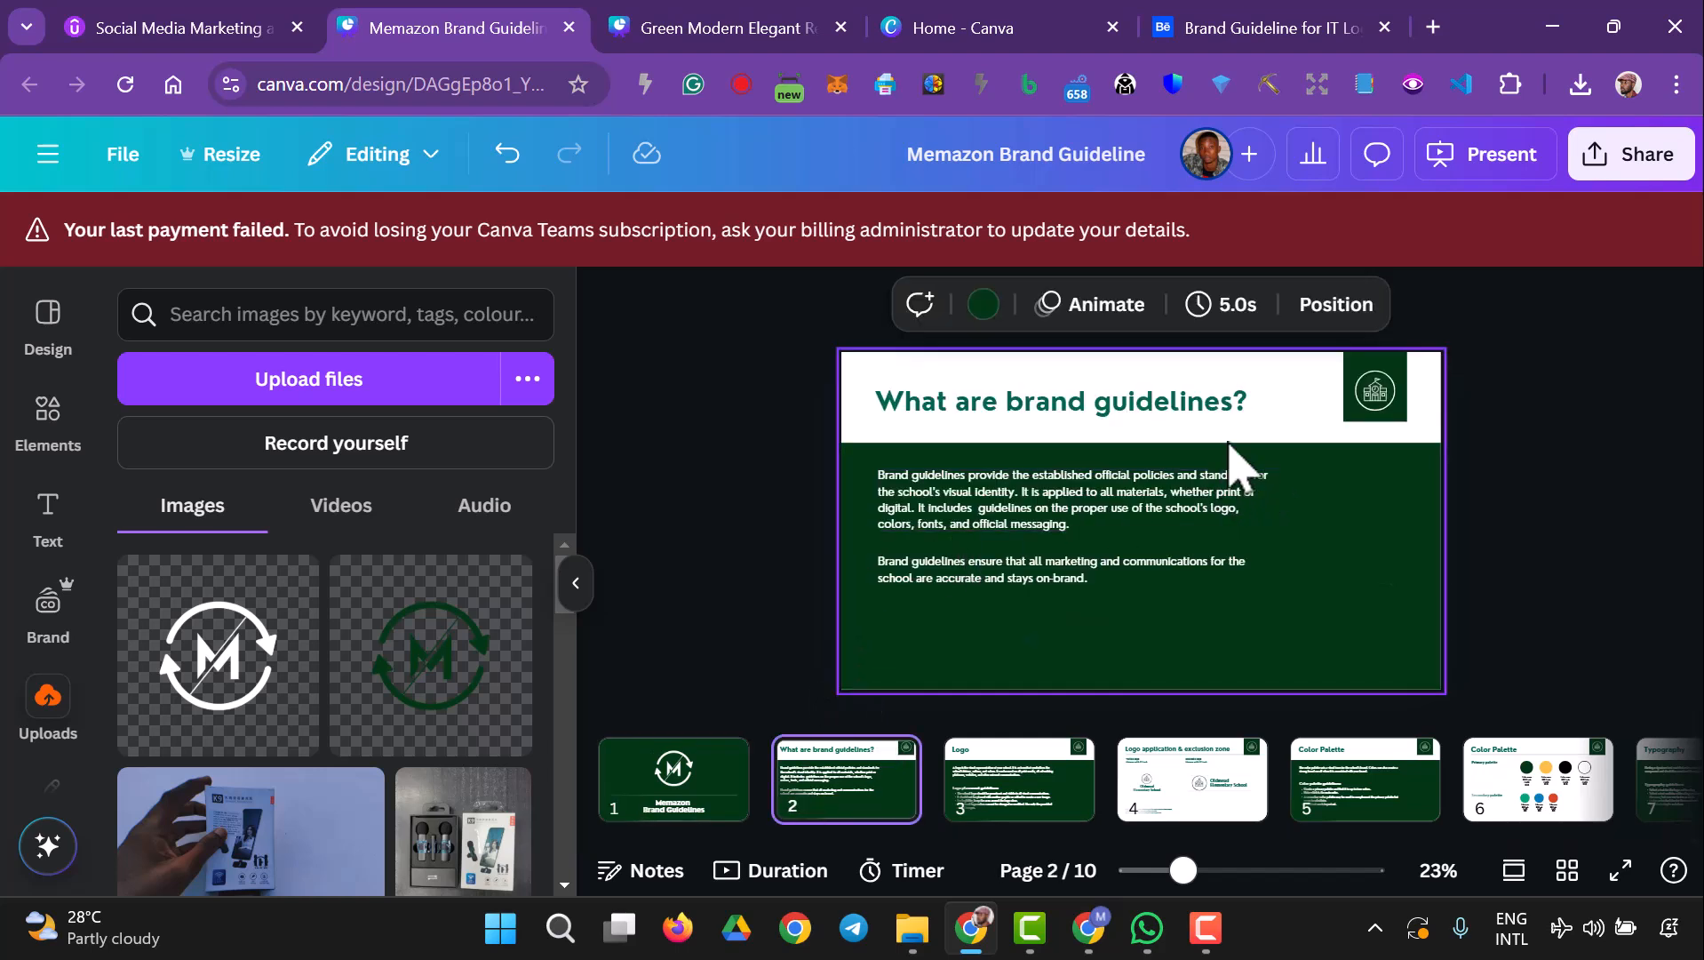
click(1377, 394)
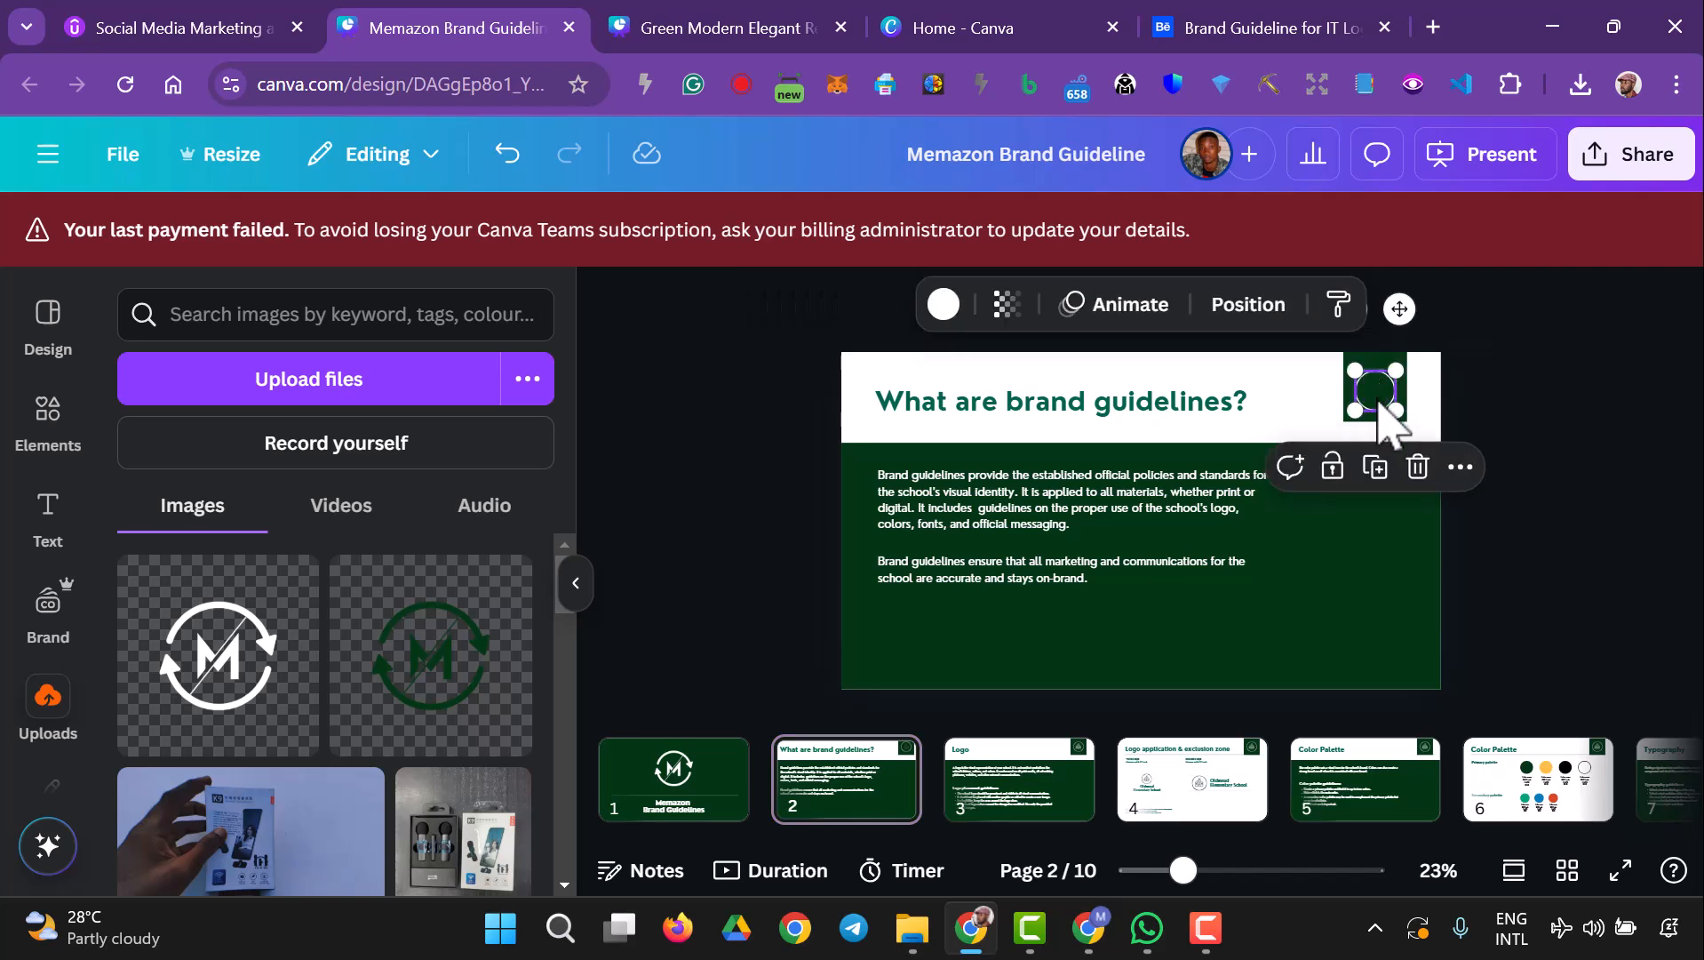
key(Delete)
drag(283, 665, 1331, 563)
click(1349, 599)
click(1305, 532)
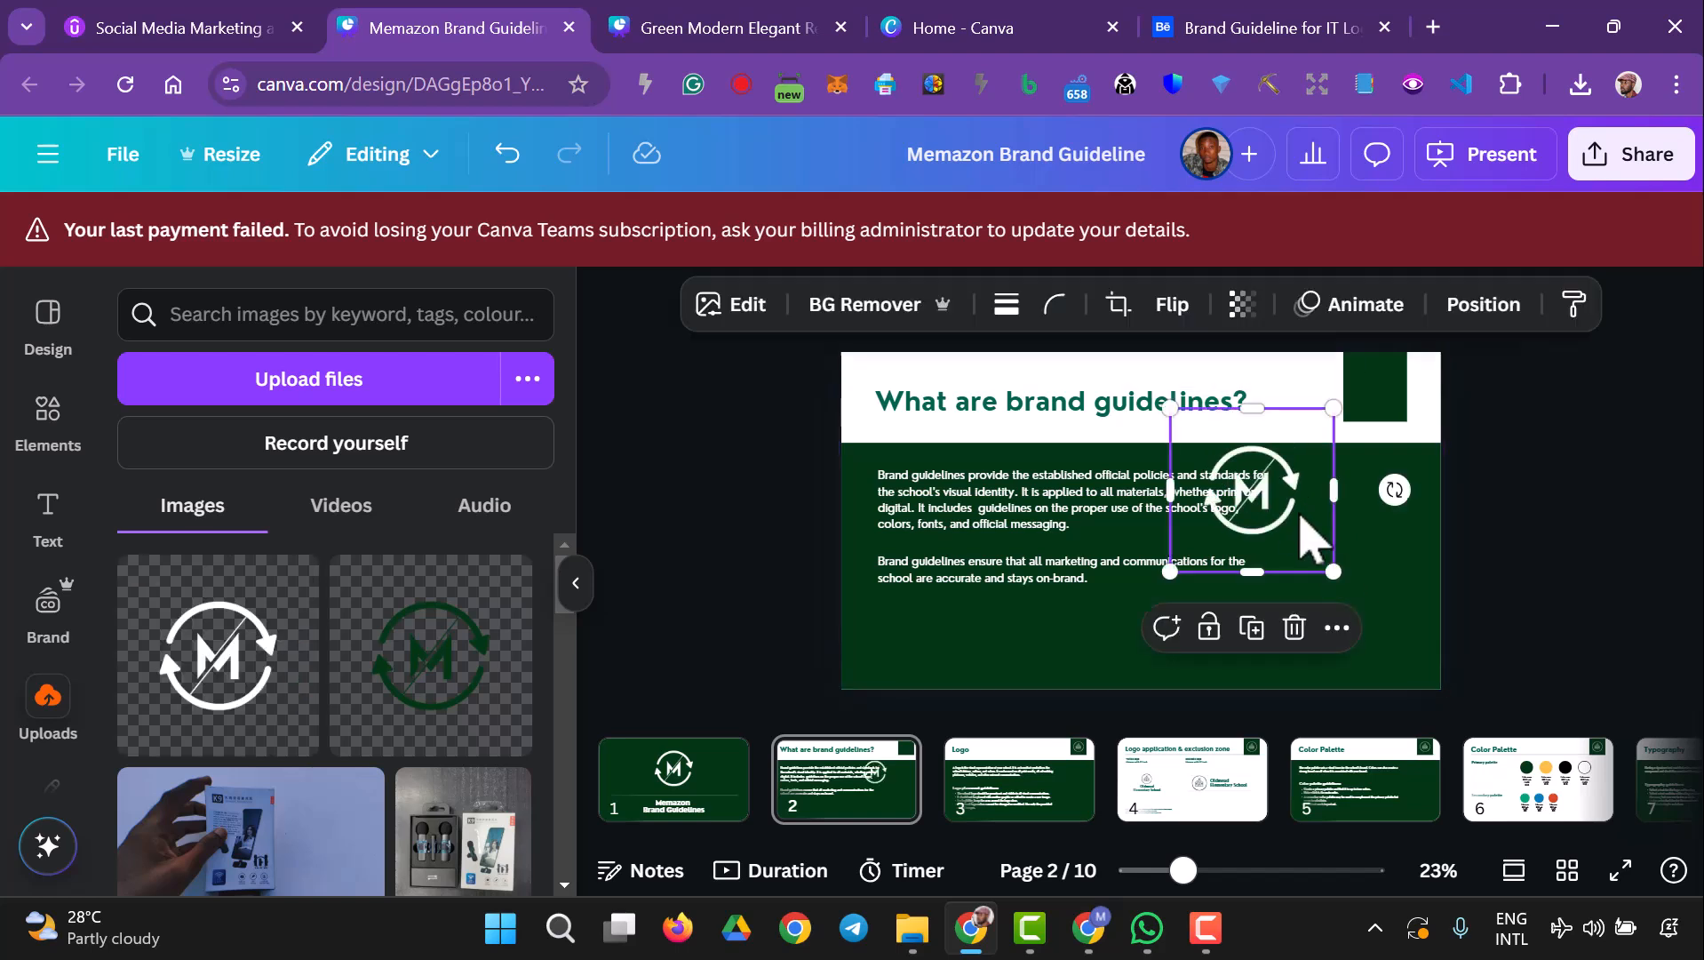
- Shrink the white logo and centre it inside the dark green square in the second page's header
drag(1358, 487, 1399, 419)
drag(1439, 481, 1397, 400)
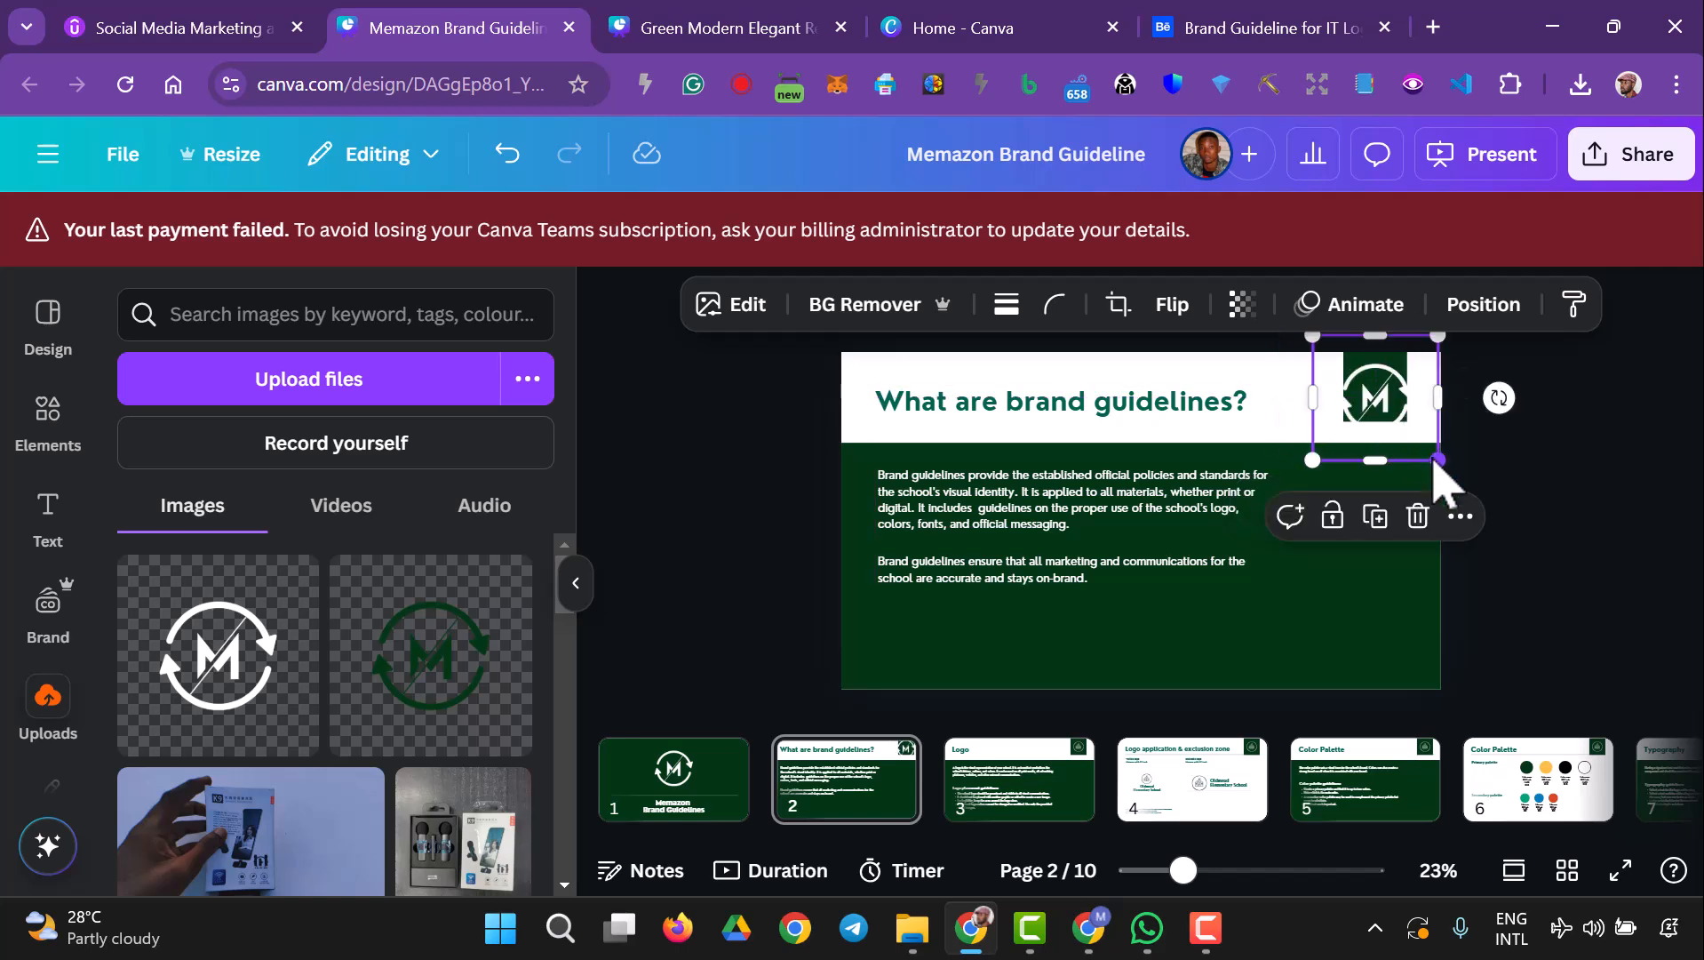
drag(1434, 455, 1383, 391)
click(1563, 498)
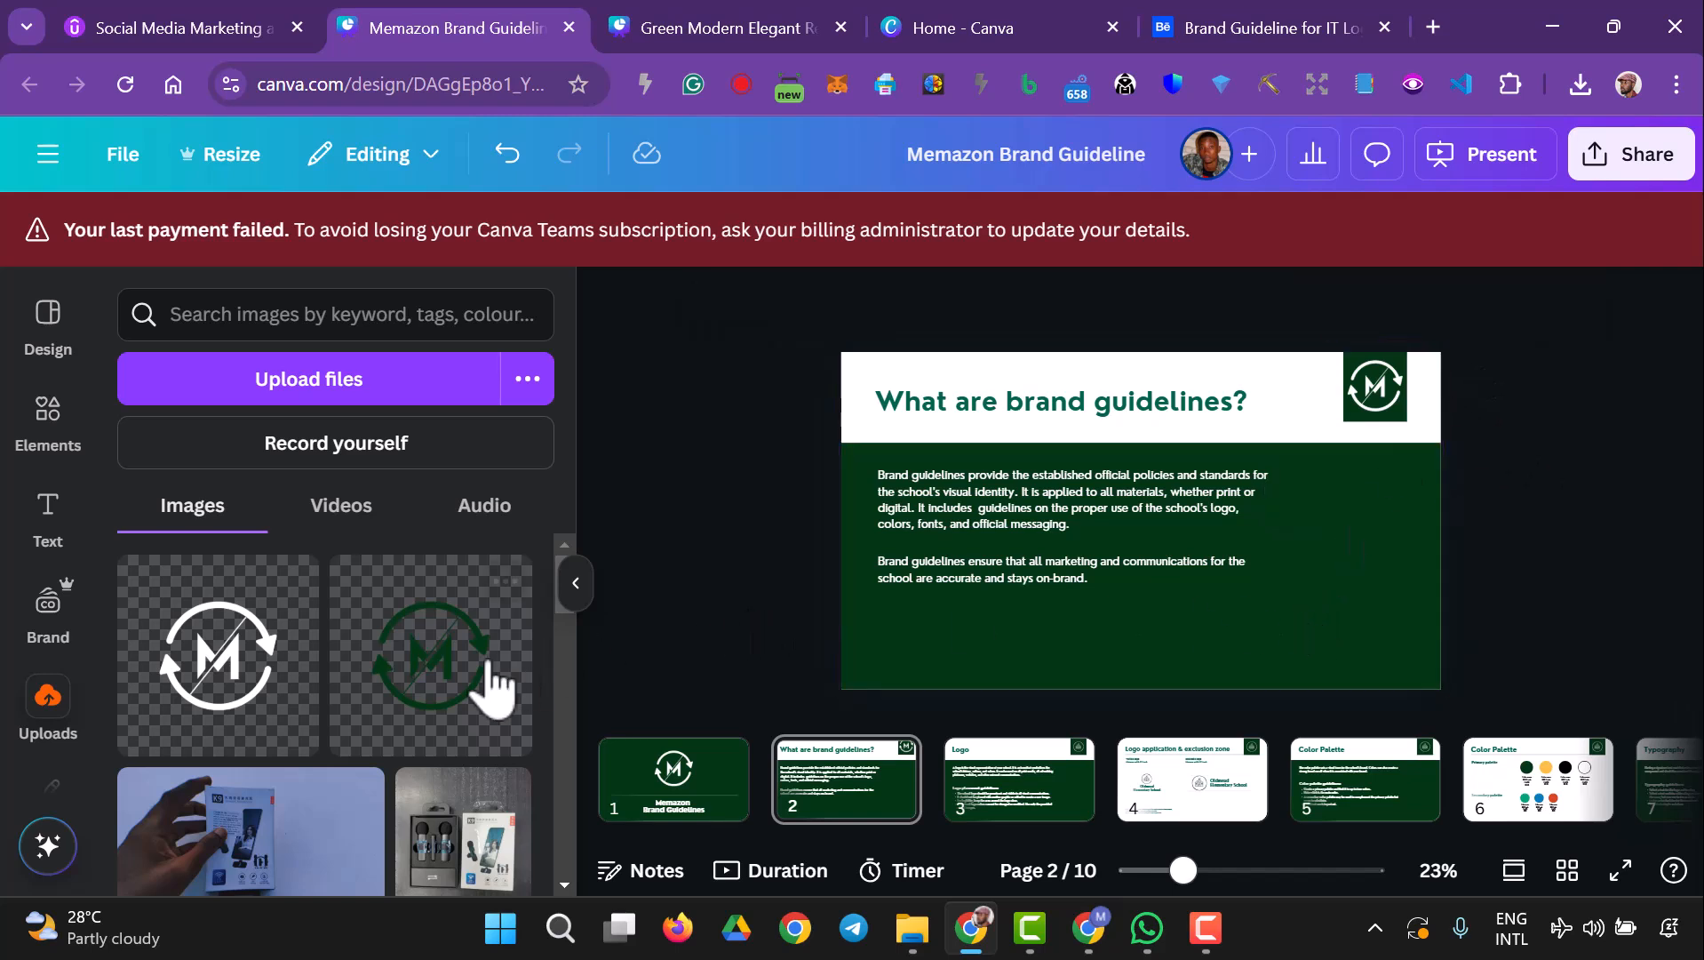
- Add a second copy of the white logo, enlarge it and place it at the second page's lower-right corner
click(240, 688)
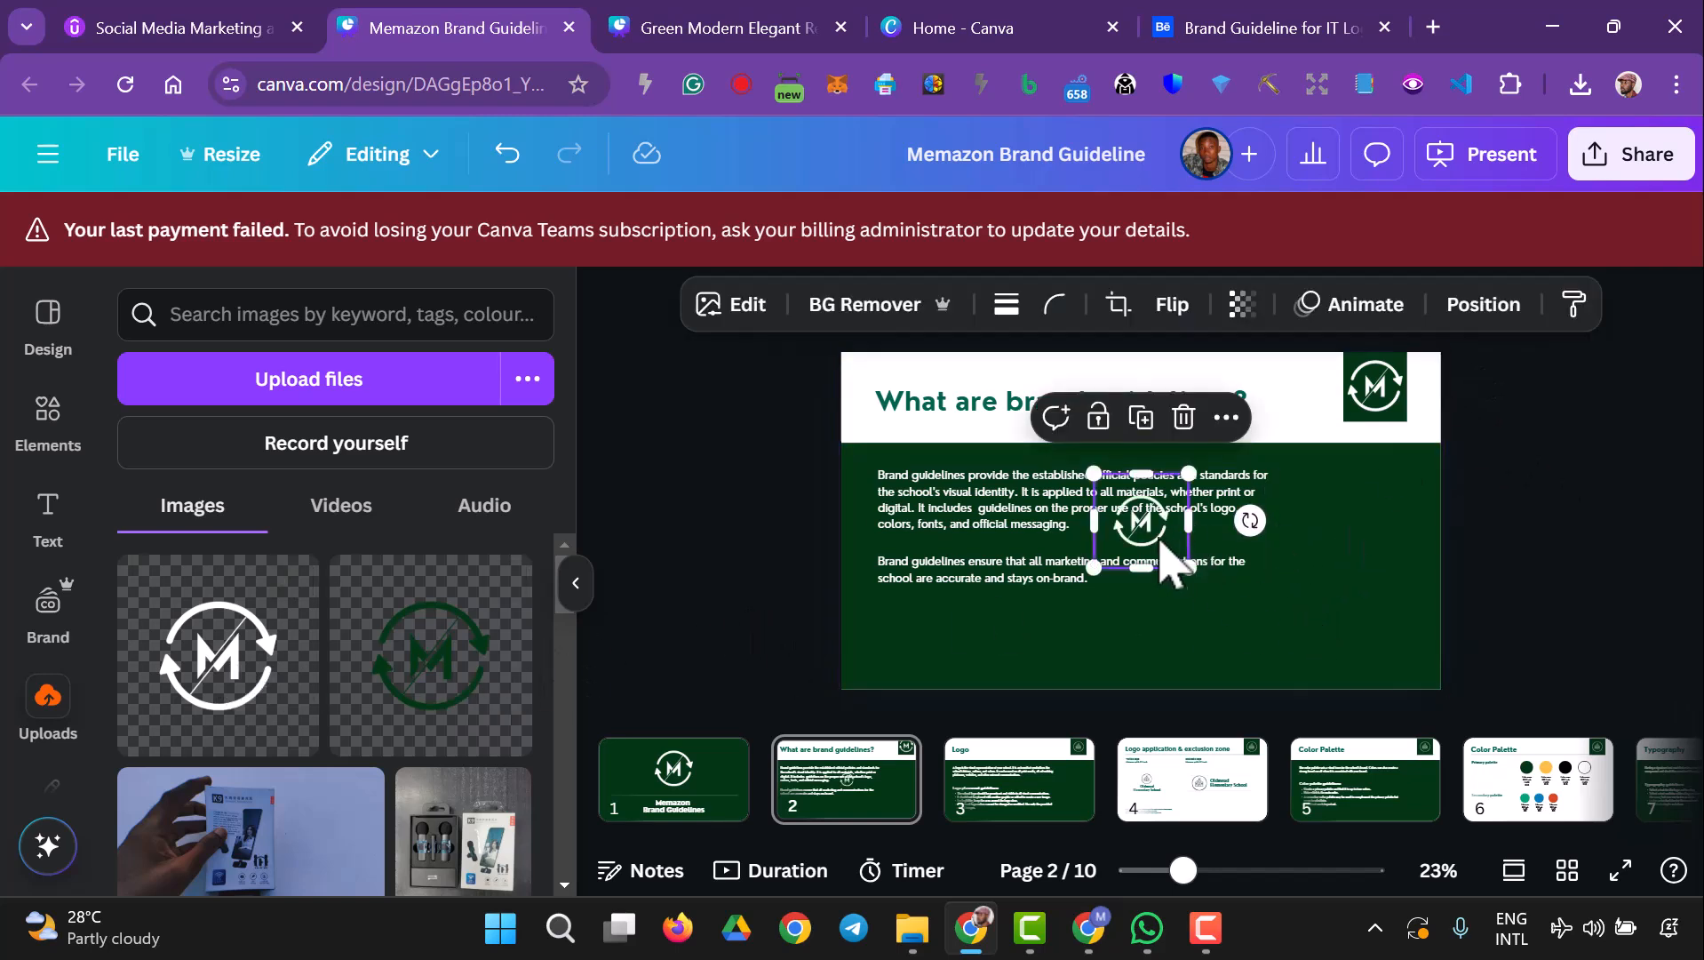
drag(1189, 567, 1328, 699)
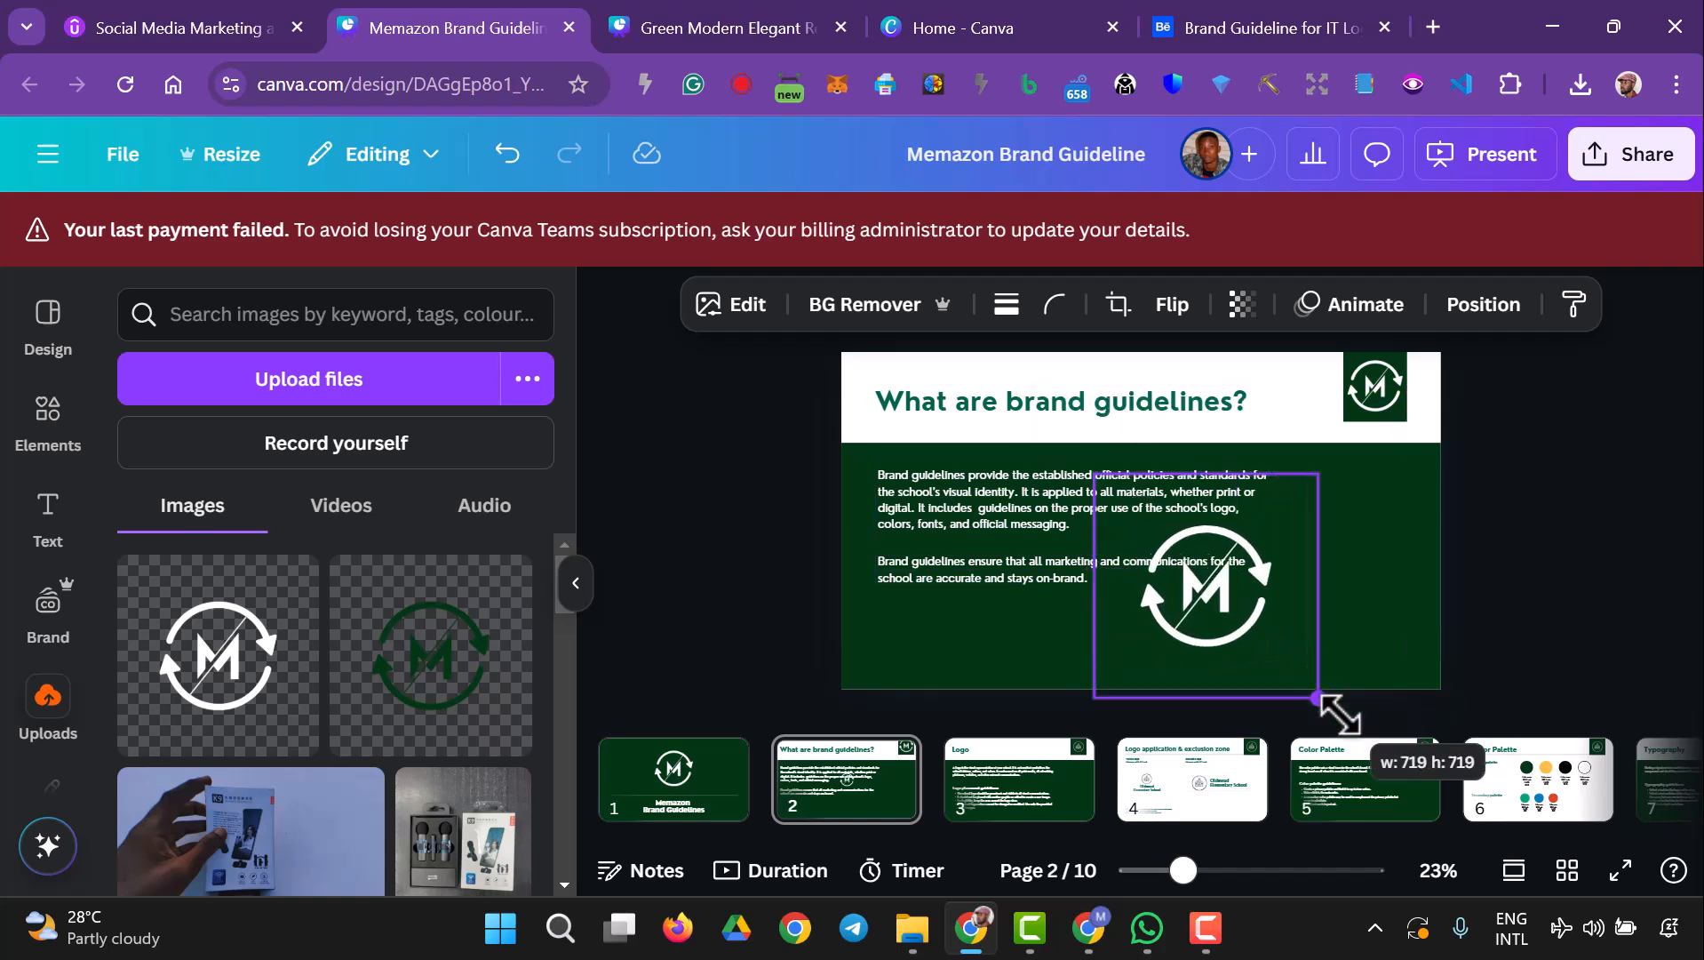
drag(1253, 635, 1380, 653)
drag(1470, 487, 1433, 499)
drag(1411, 600, 1391, 576)
mouse_move(1449, 491)
mouse_down()
mouse_move(1426, 505)
mouse_move(1439, 501)
mouse_up()
- Set the large logo's transparency to 11 and shift it slightly past the page's right edge as a watermark
click(1243, 305)
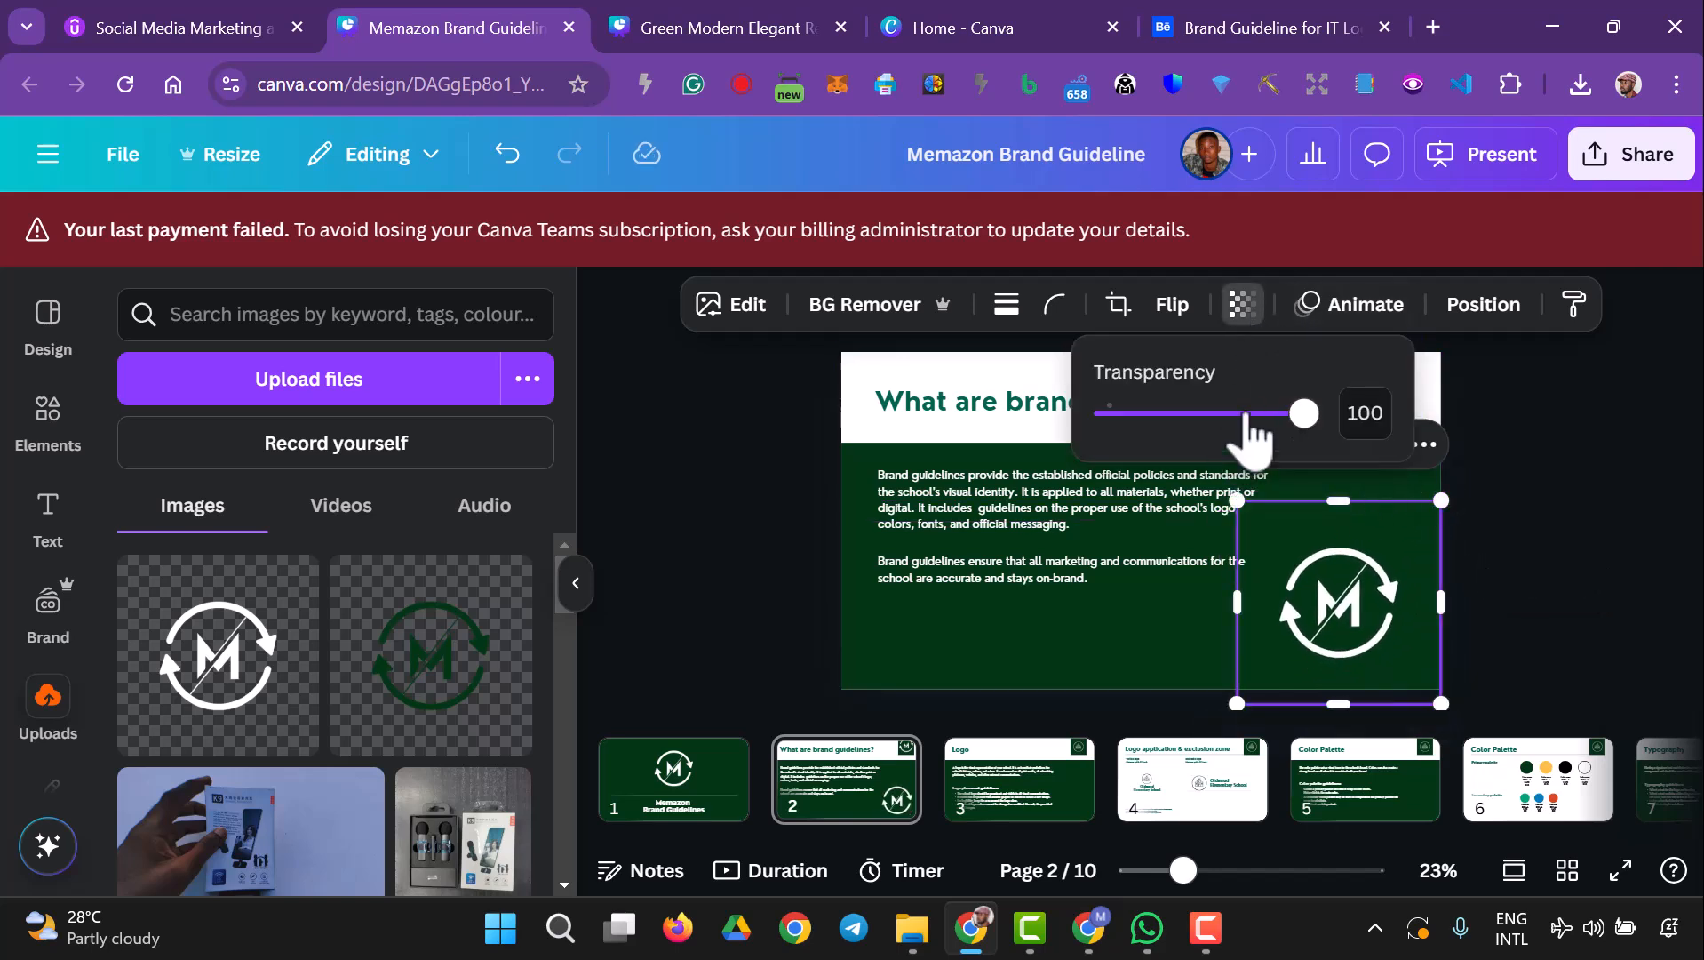
drag(1308, 425, 1118, 451)
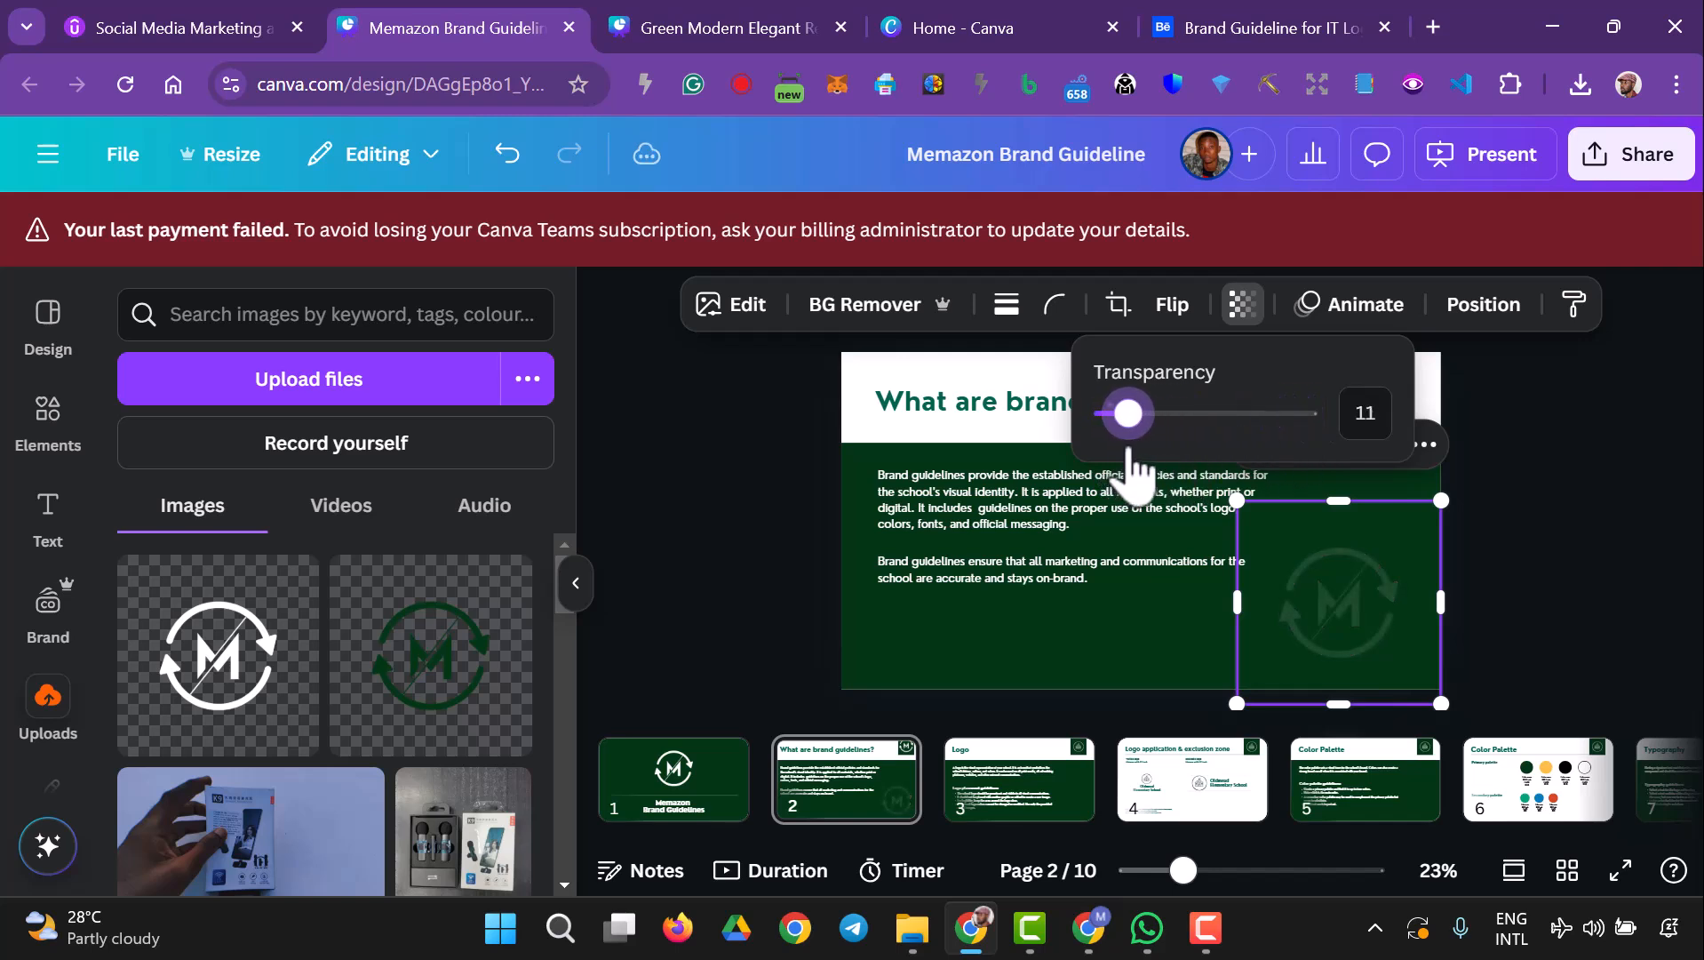
click(1436, 627)
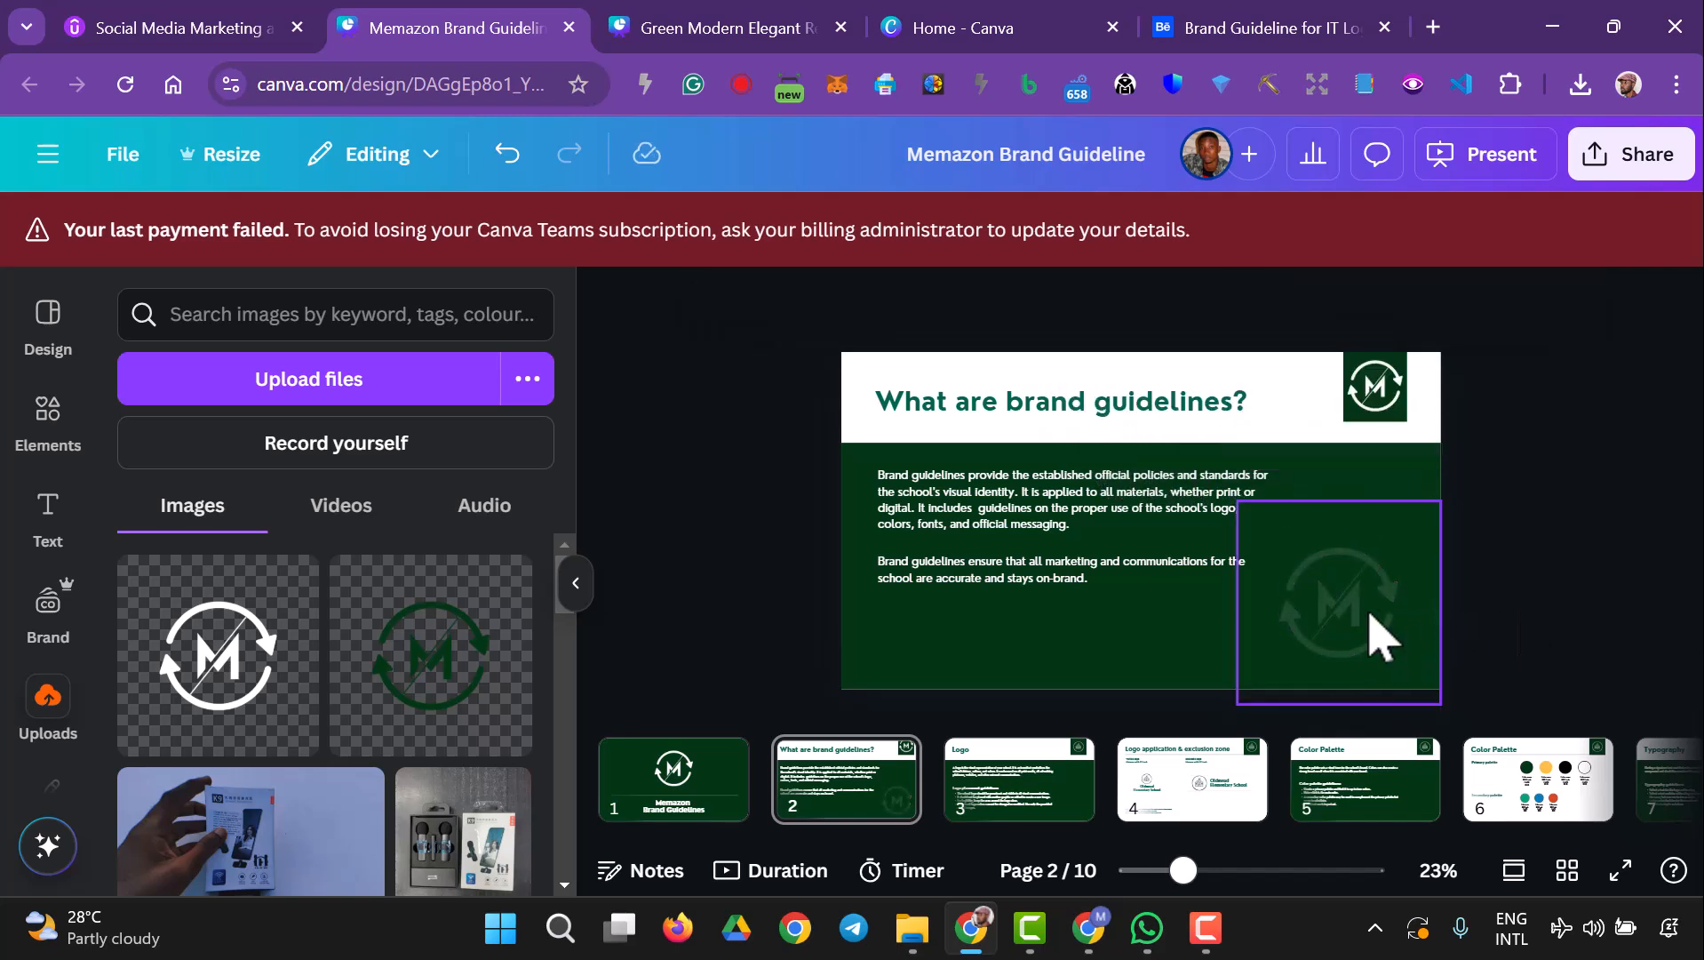
drag(1361, 609, 1367, 610)
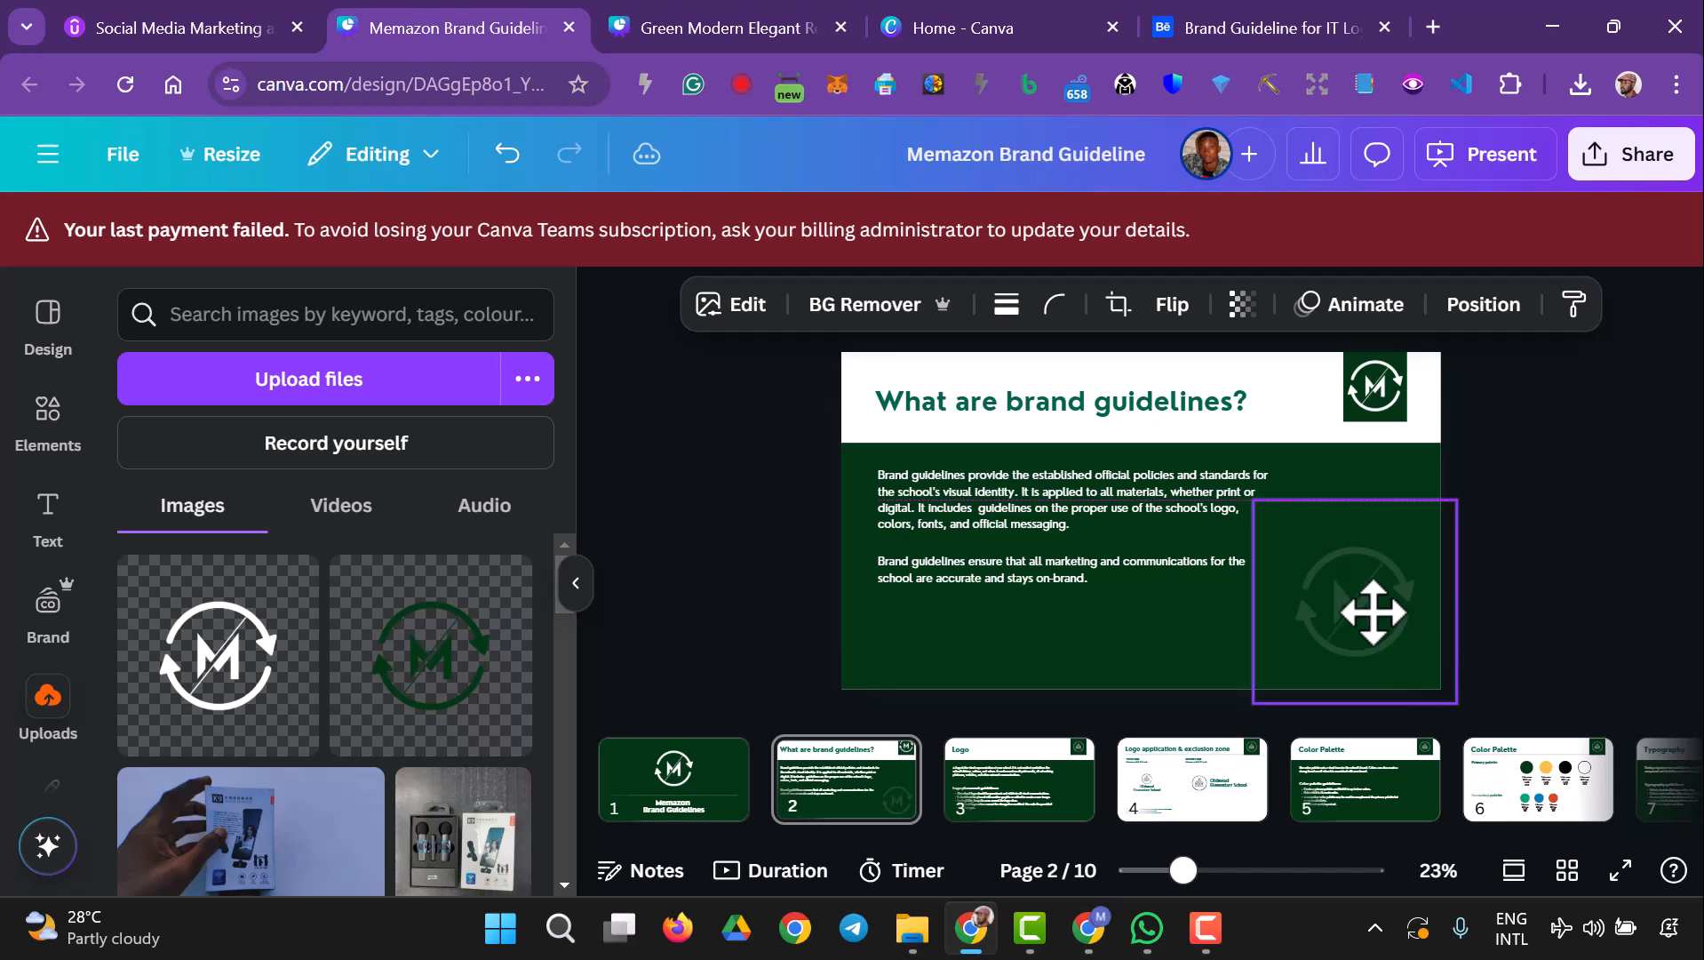
click(1517, 549)
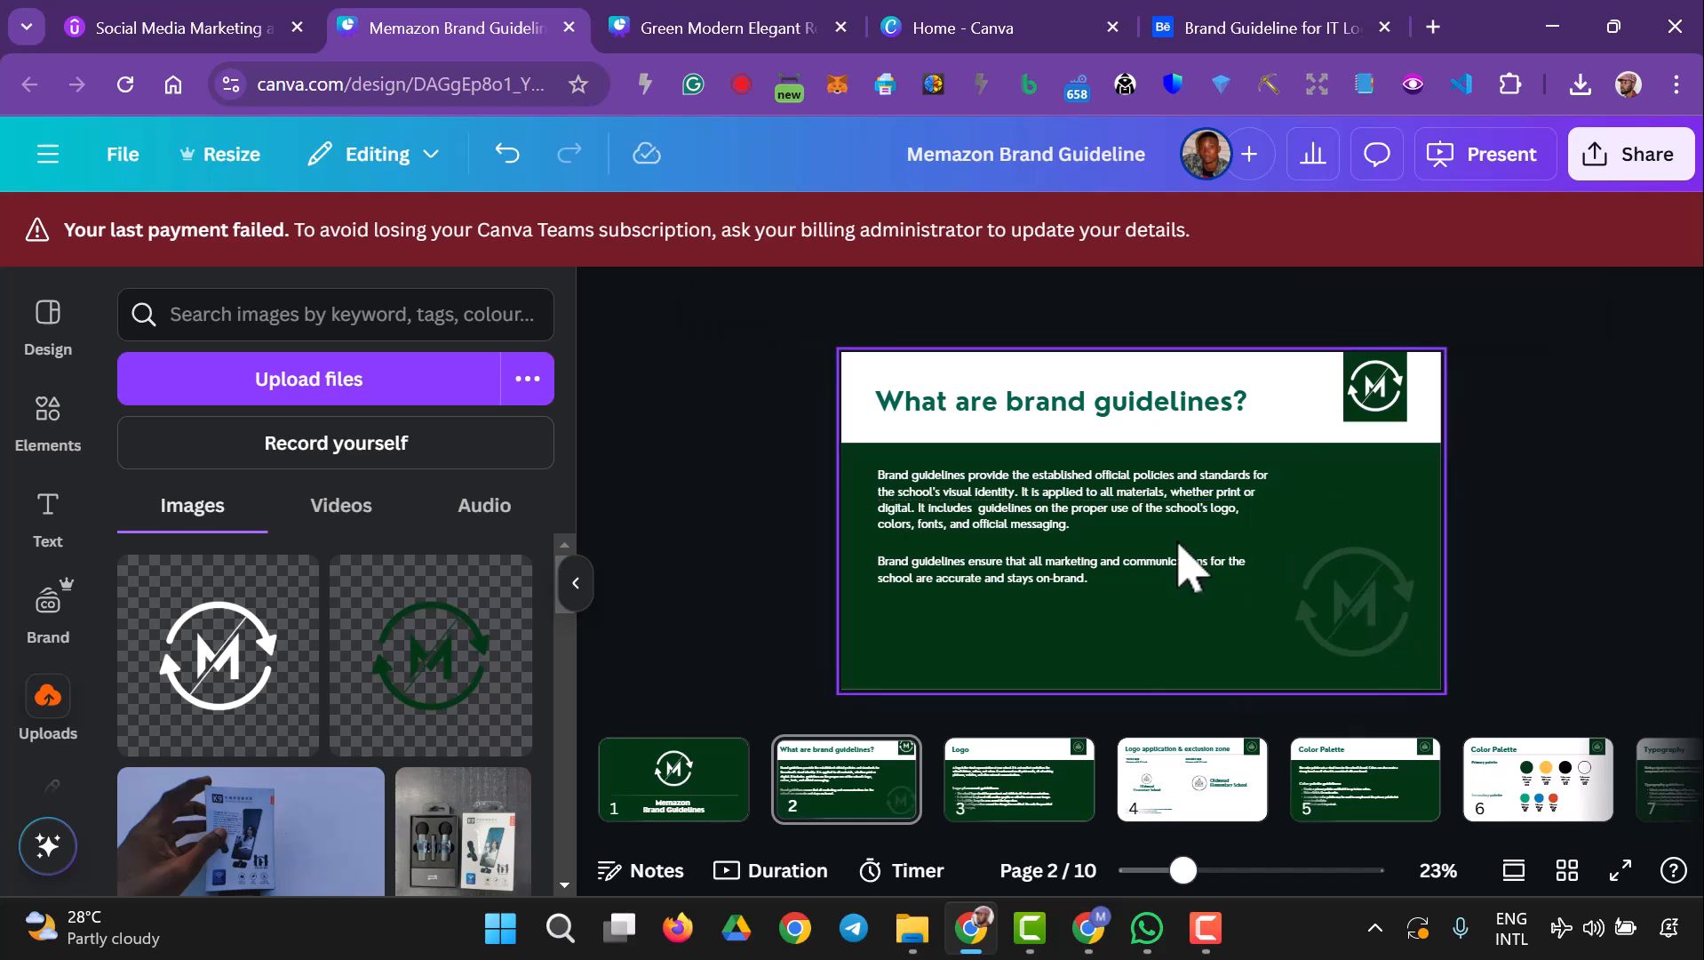
- Examine the page's body text, switch to ChatGPT in the other browser window and look through the Memazon Brand Guide conversation
mouse_move(1206, 924)
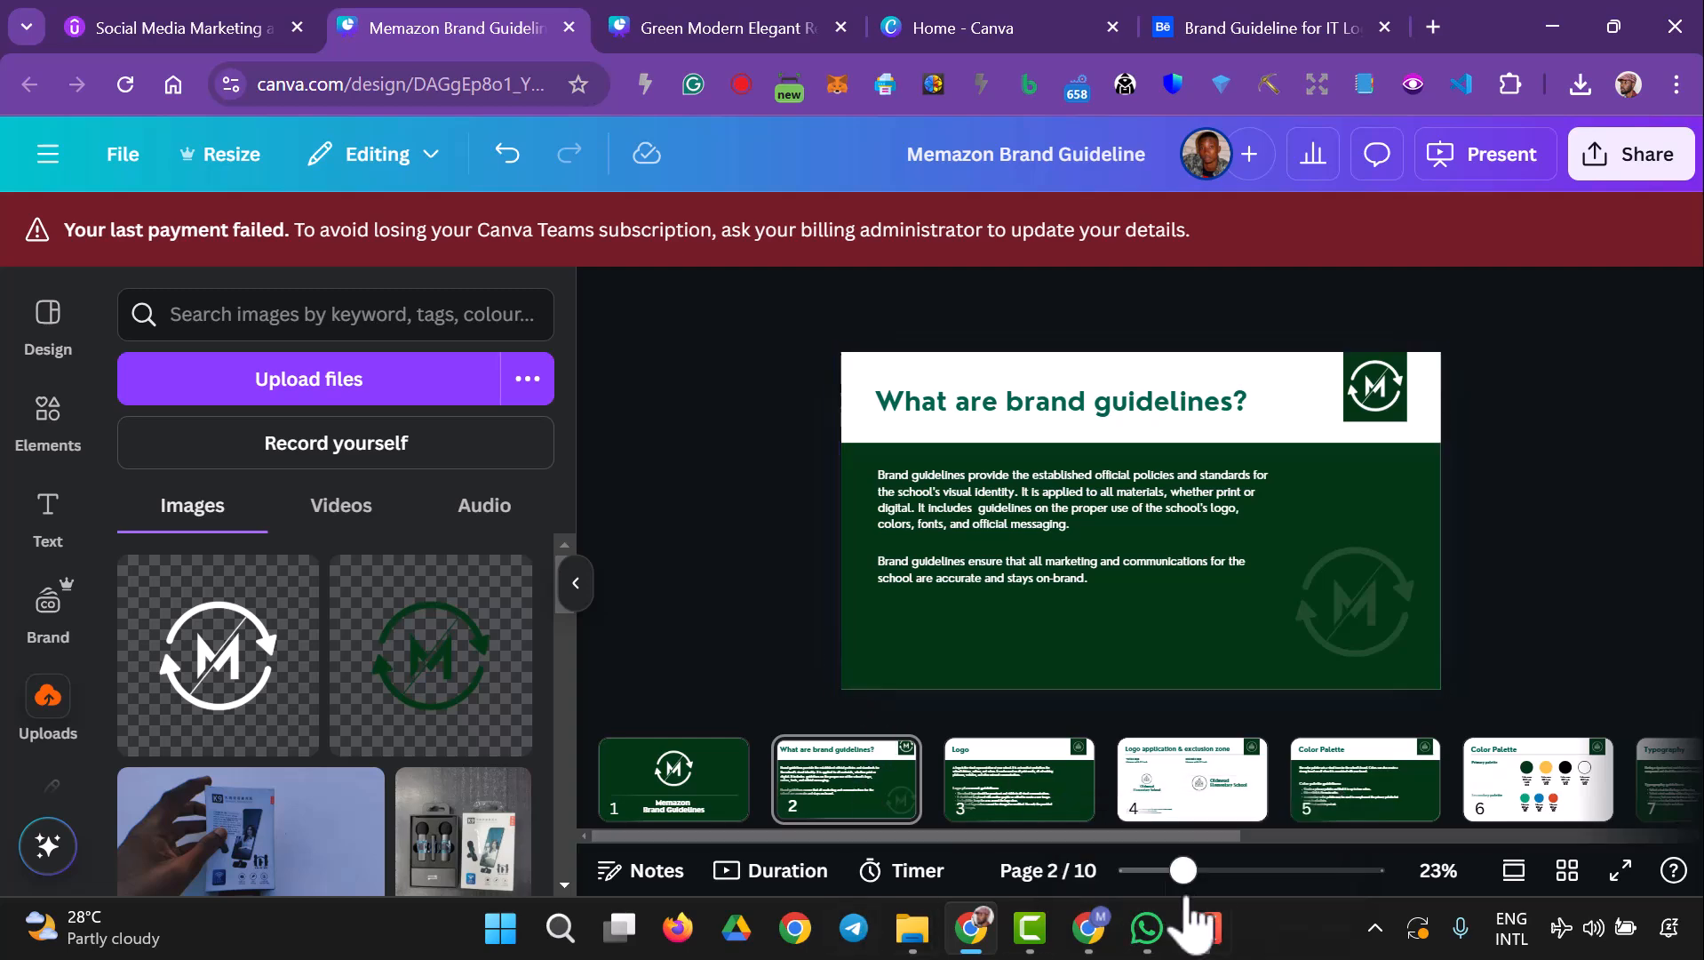
drag(1184, 870, 1208, 871)
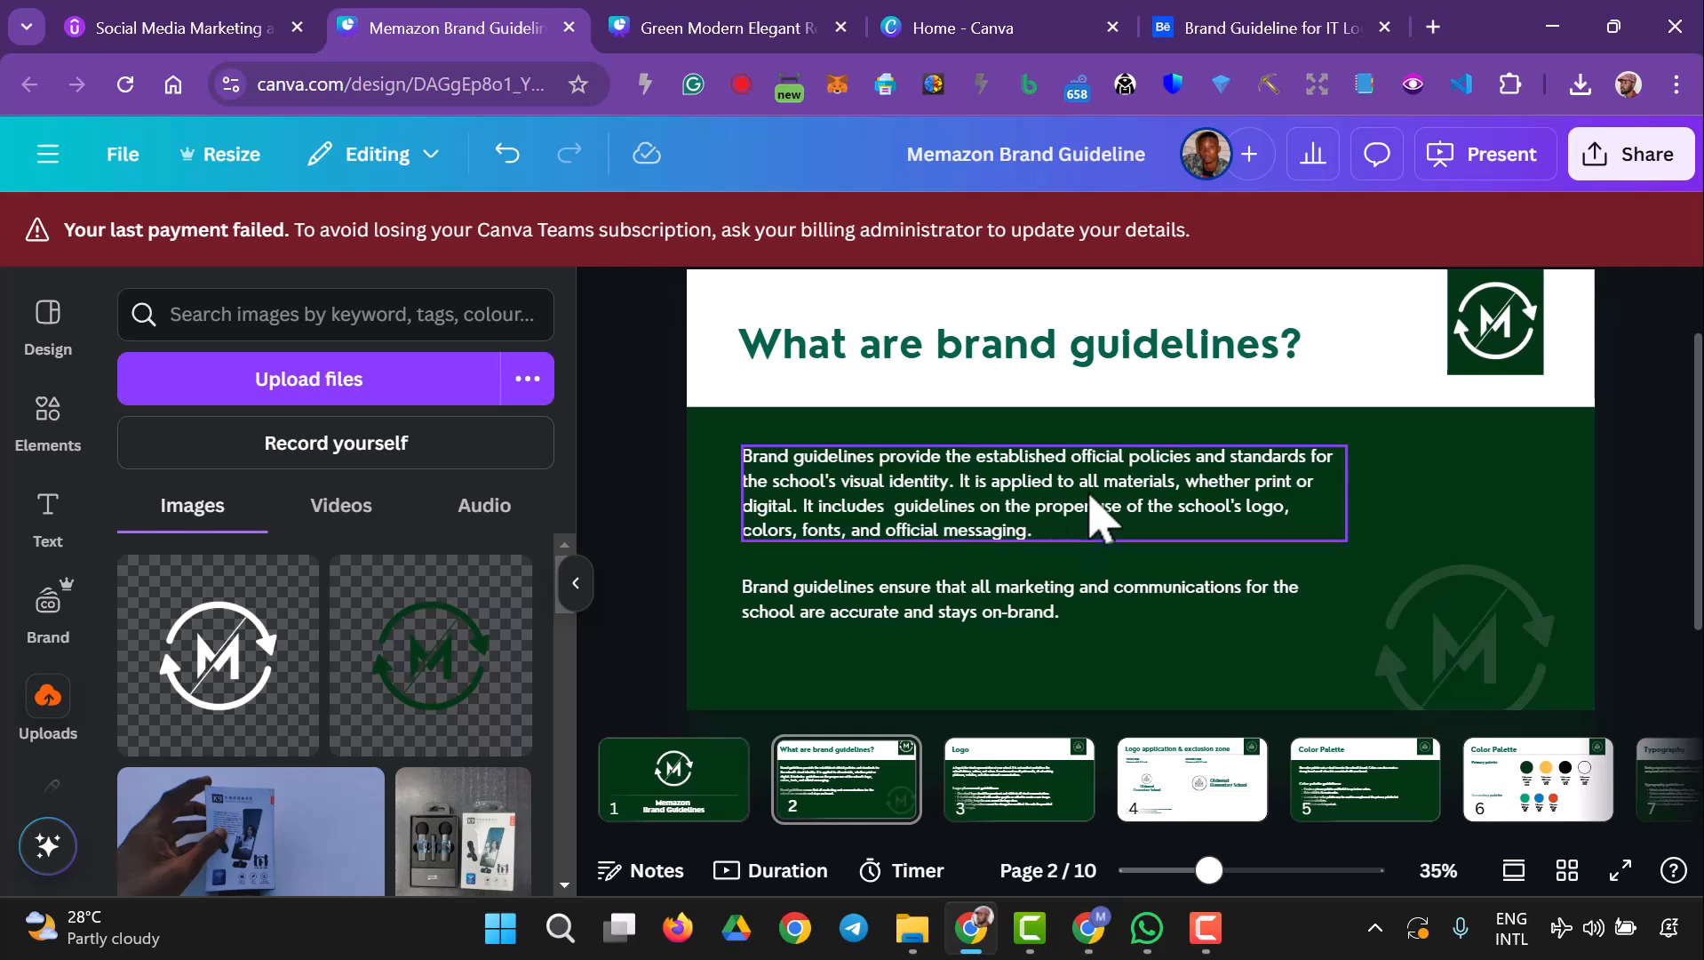
click(1102, 921)
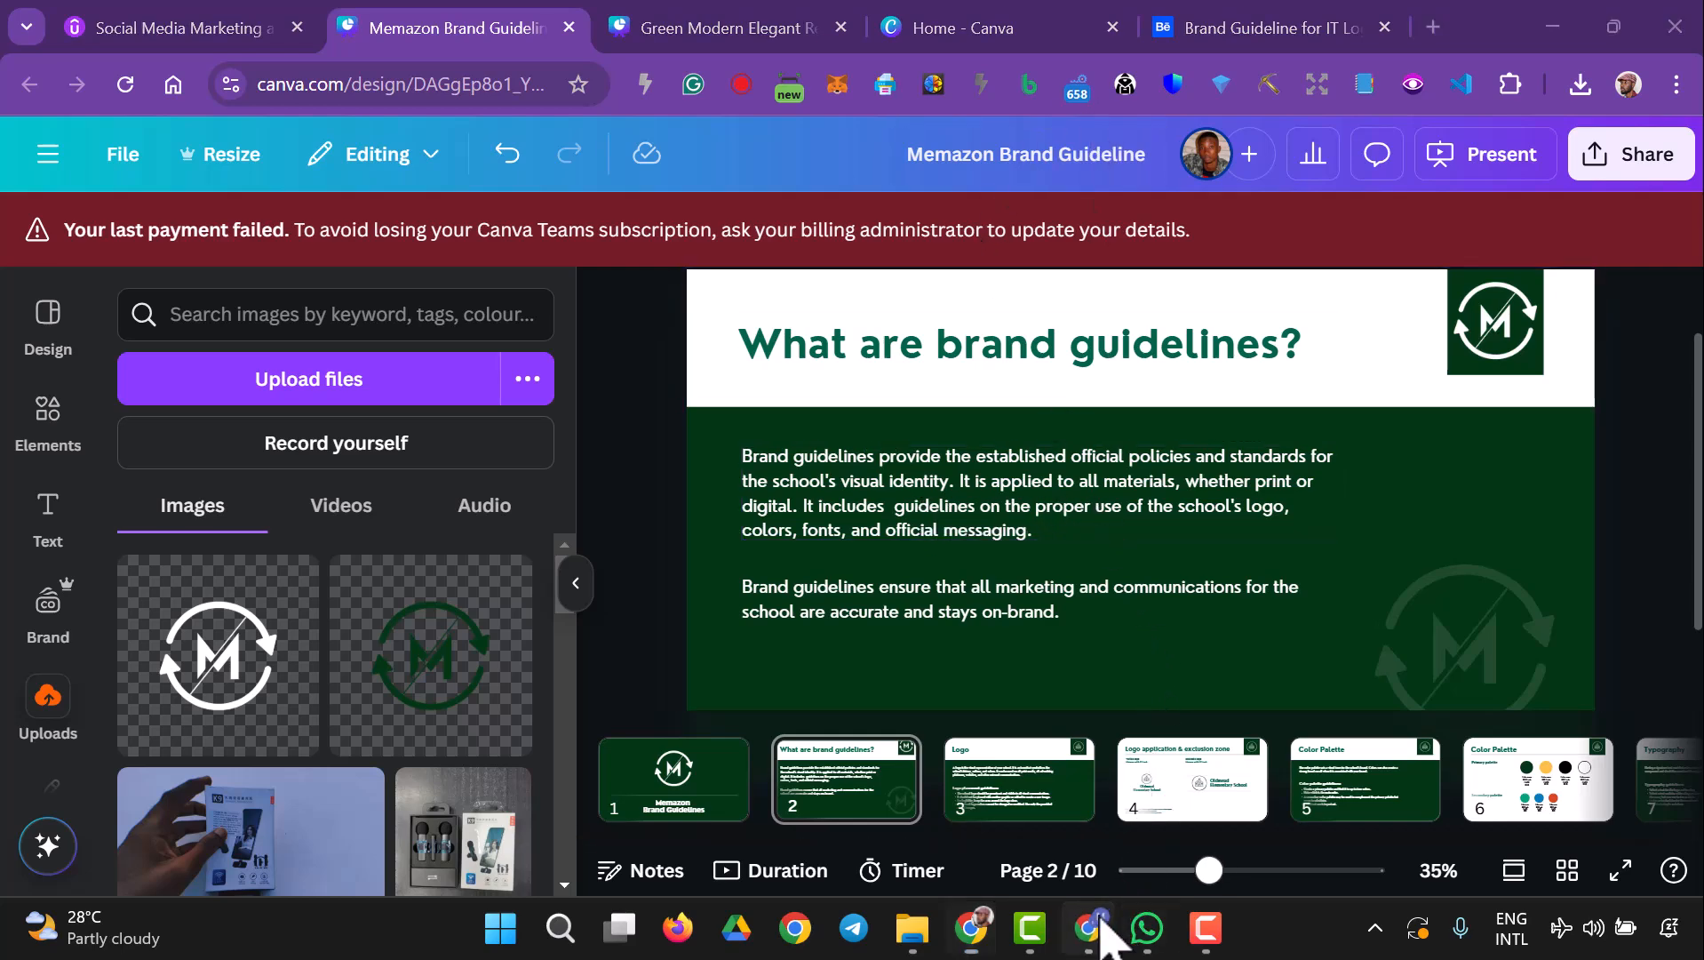
click(1102, 919)
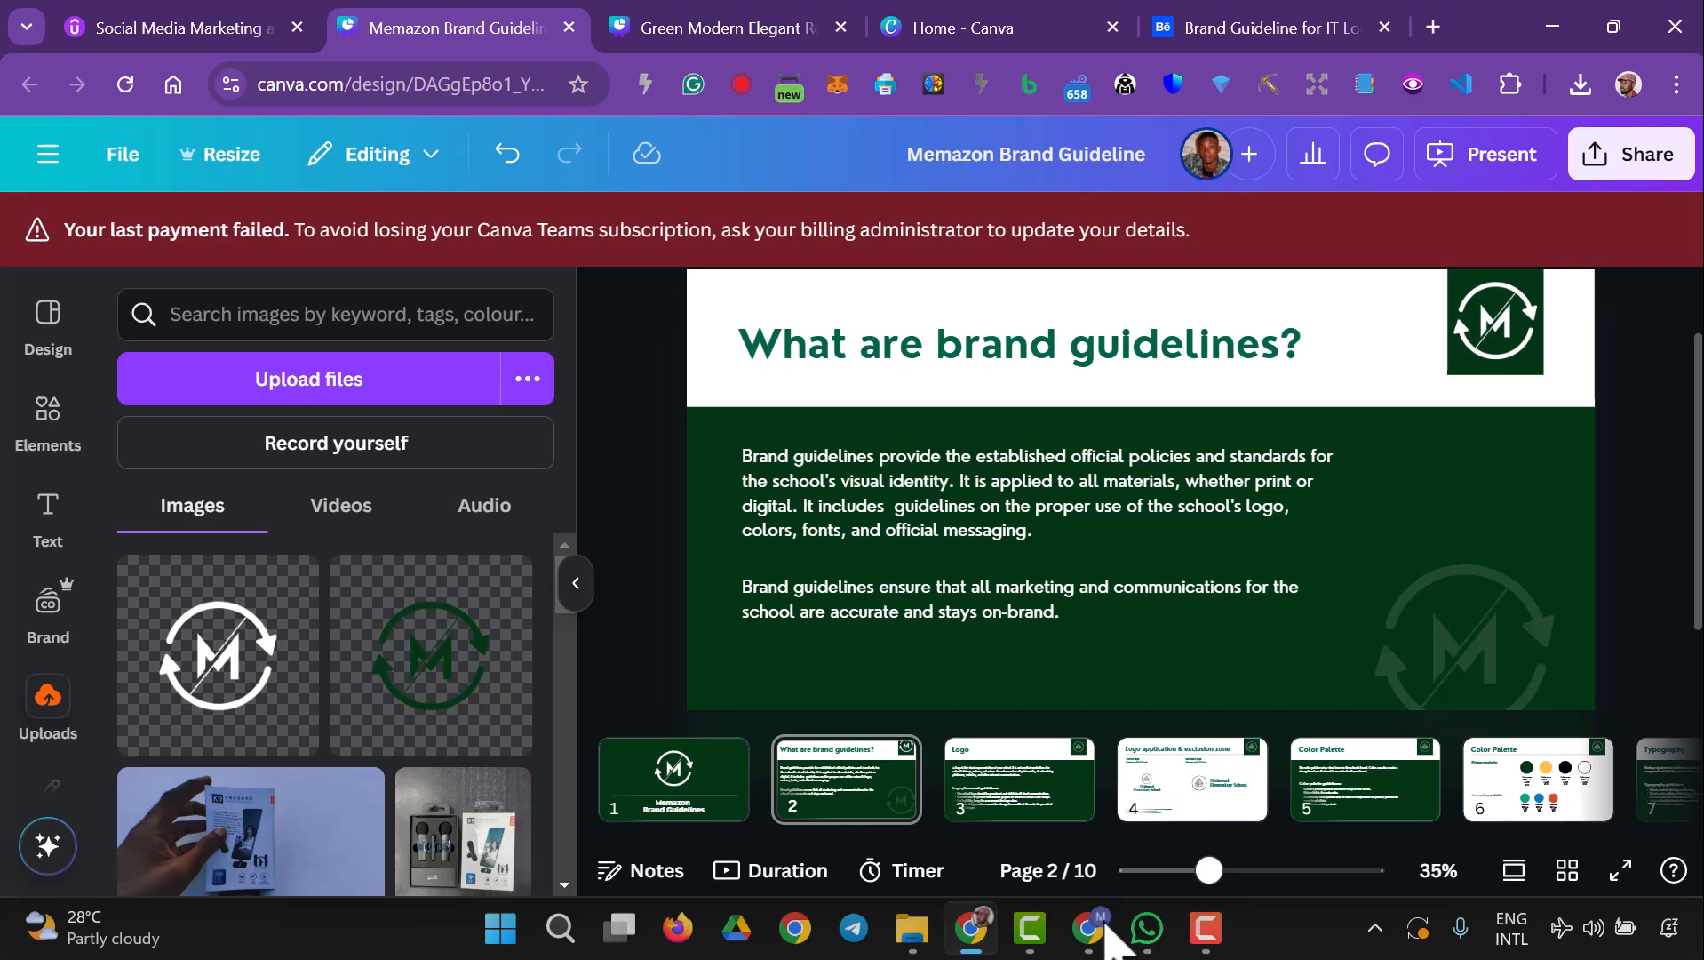
click(1104, 924)
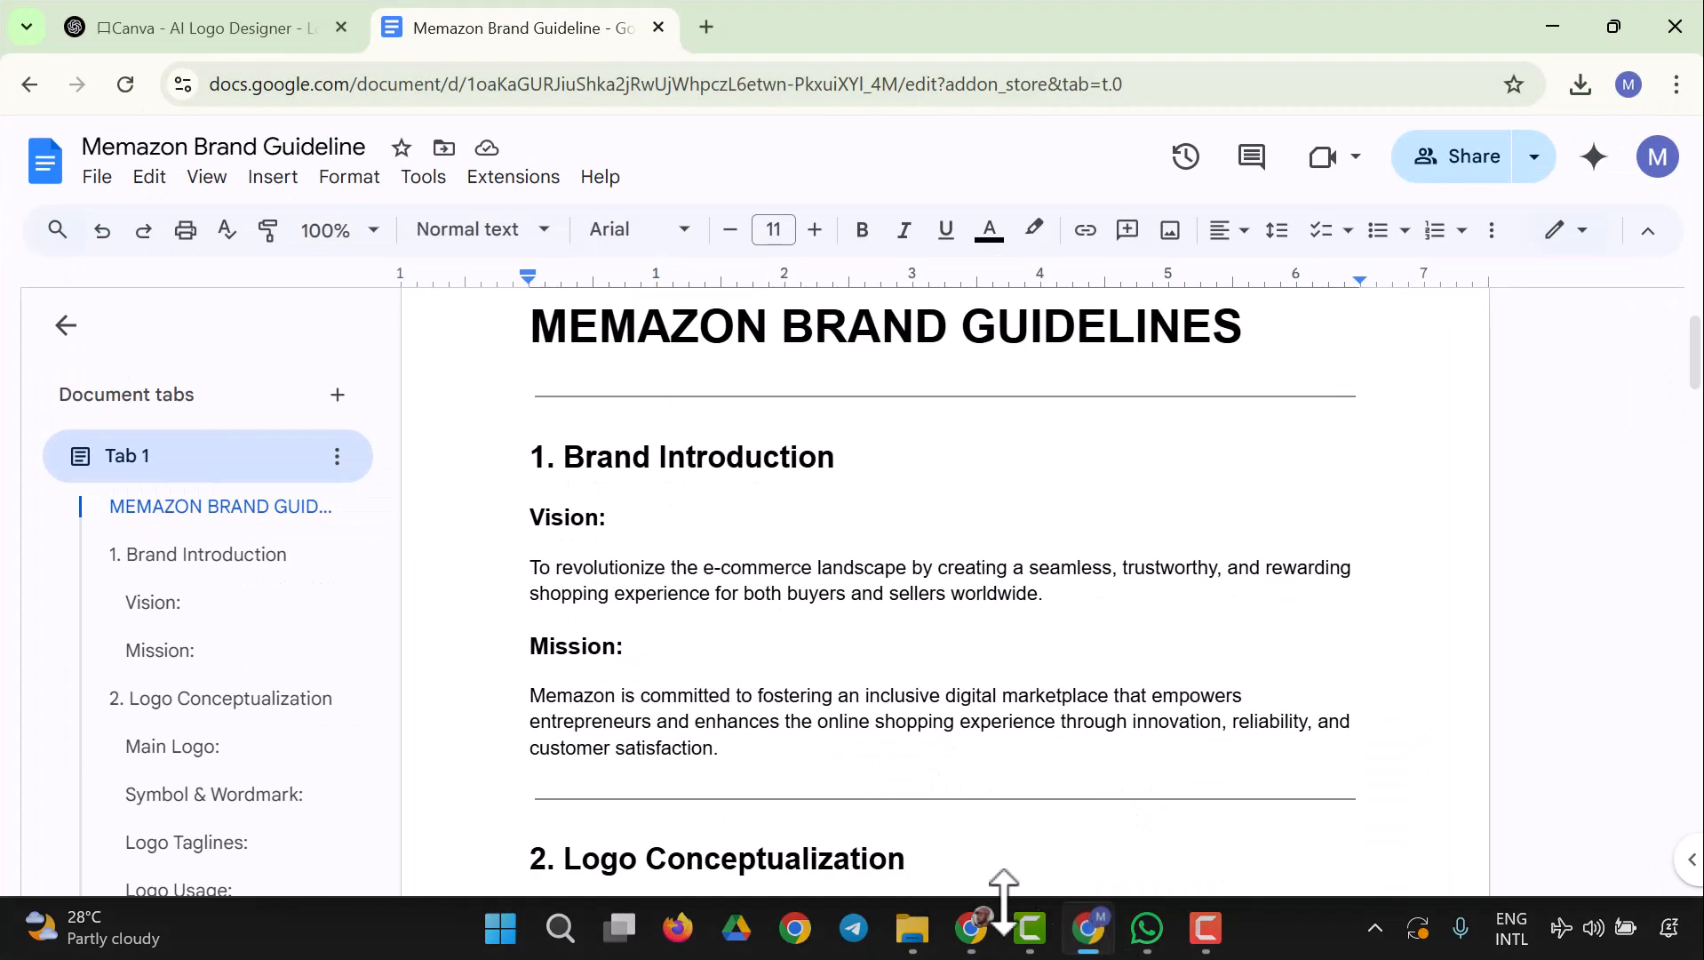
click(236, 27)
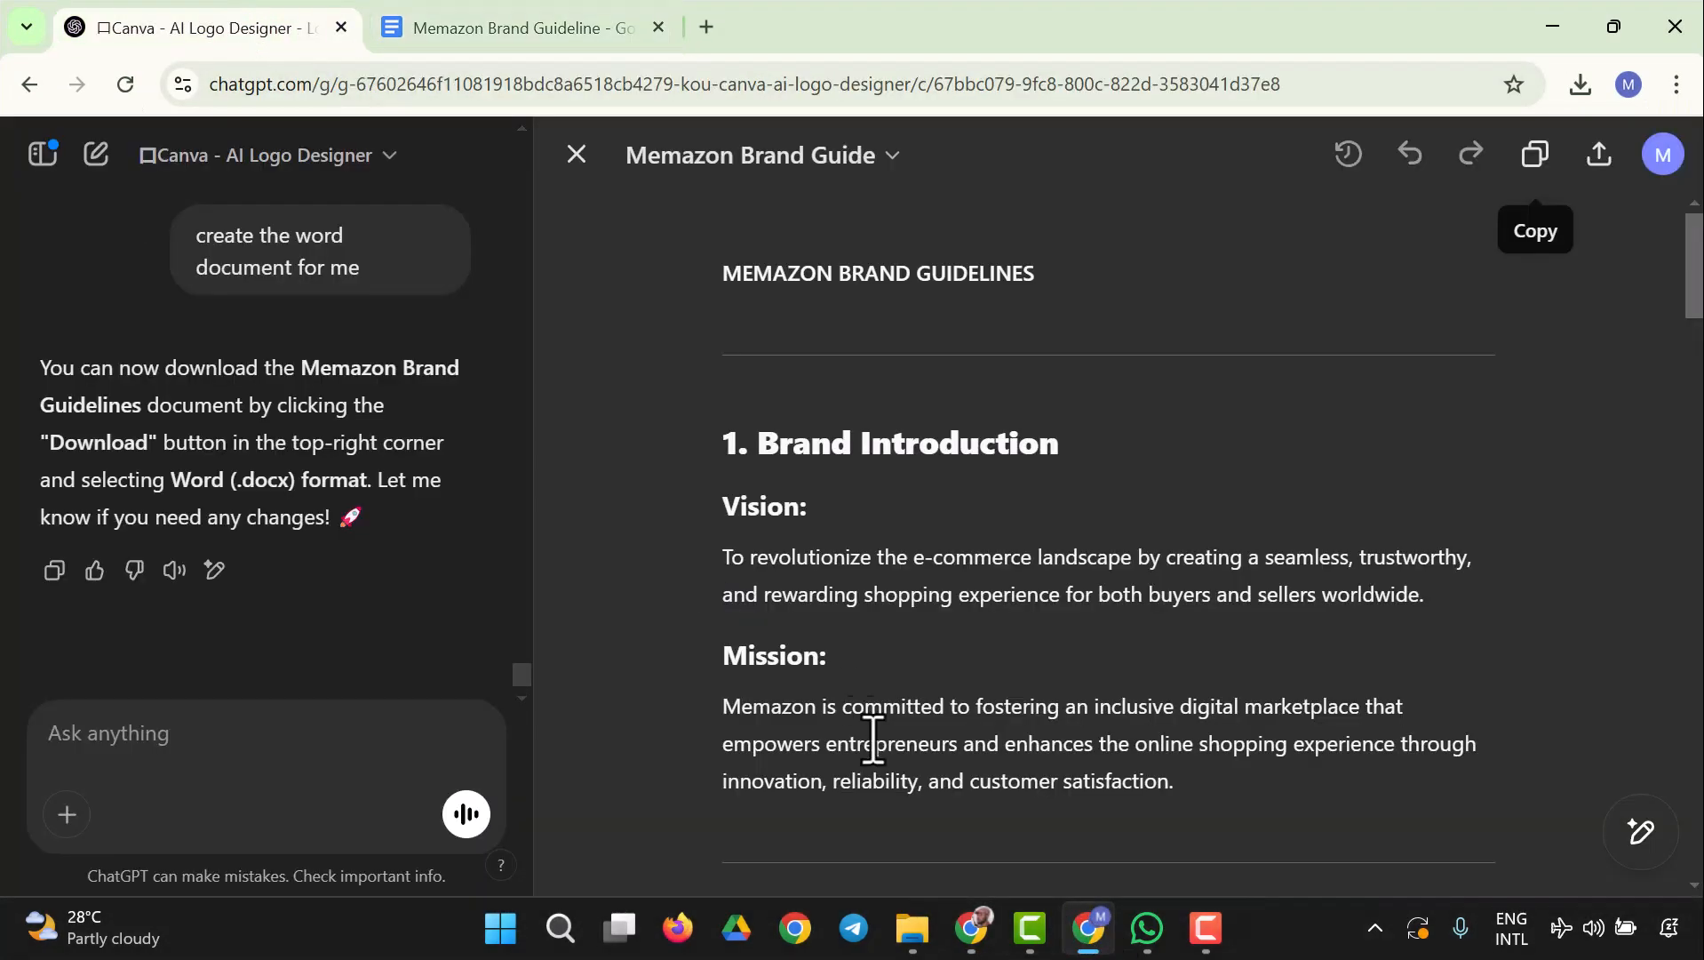
scroll(653, 586, down, 3)
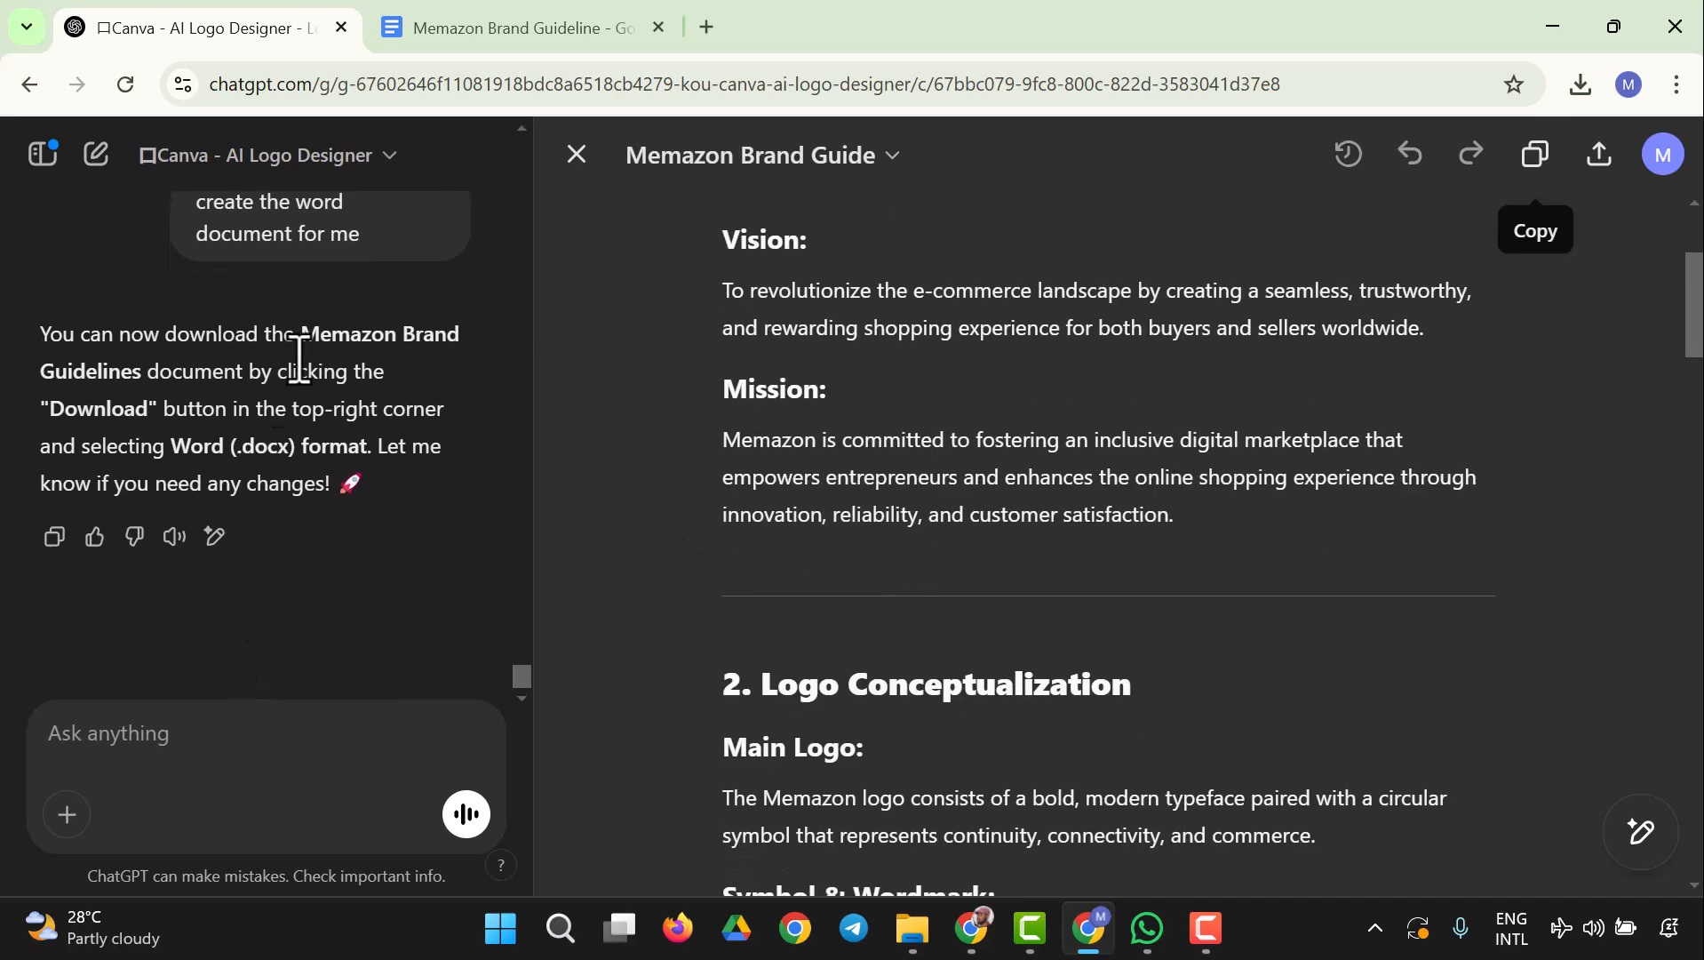
scroll(302, 373, up, 4)
scroll(257, 282, up, 4)
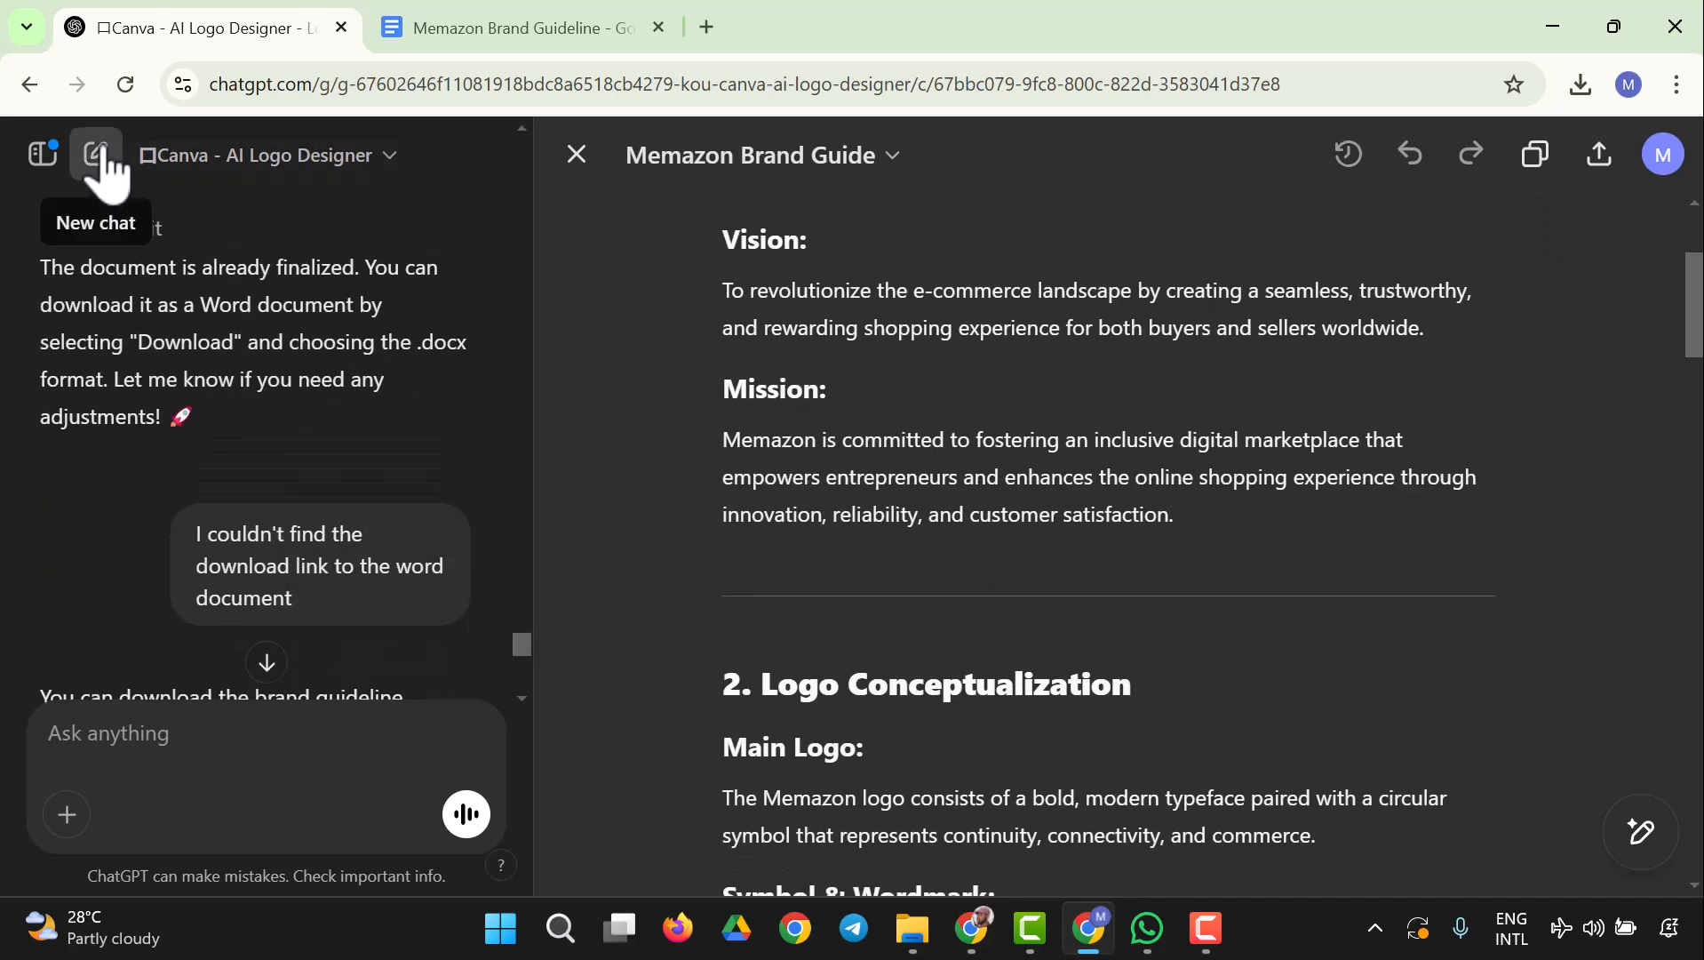
- Start a new ChatGPT chat and ask "What are brand guidelines"
click(98, 154)
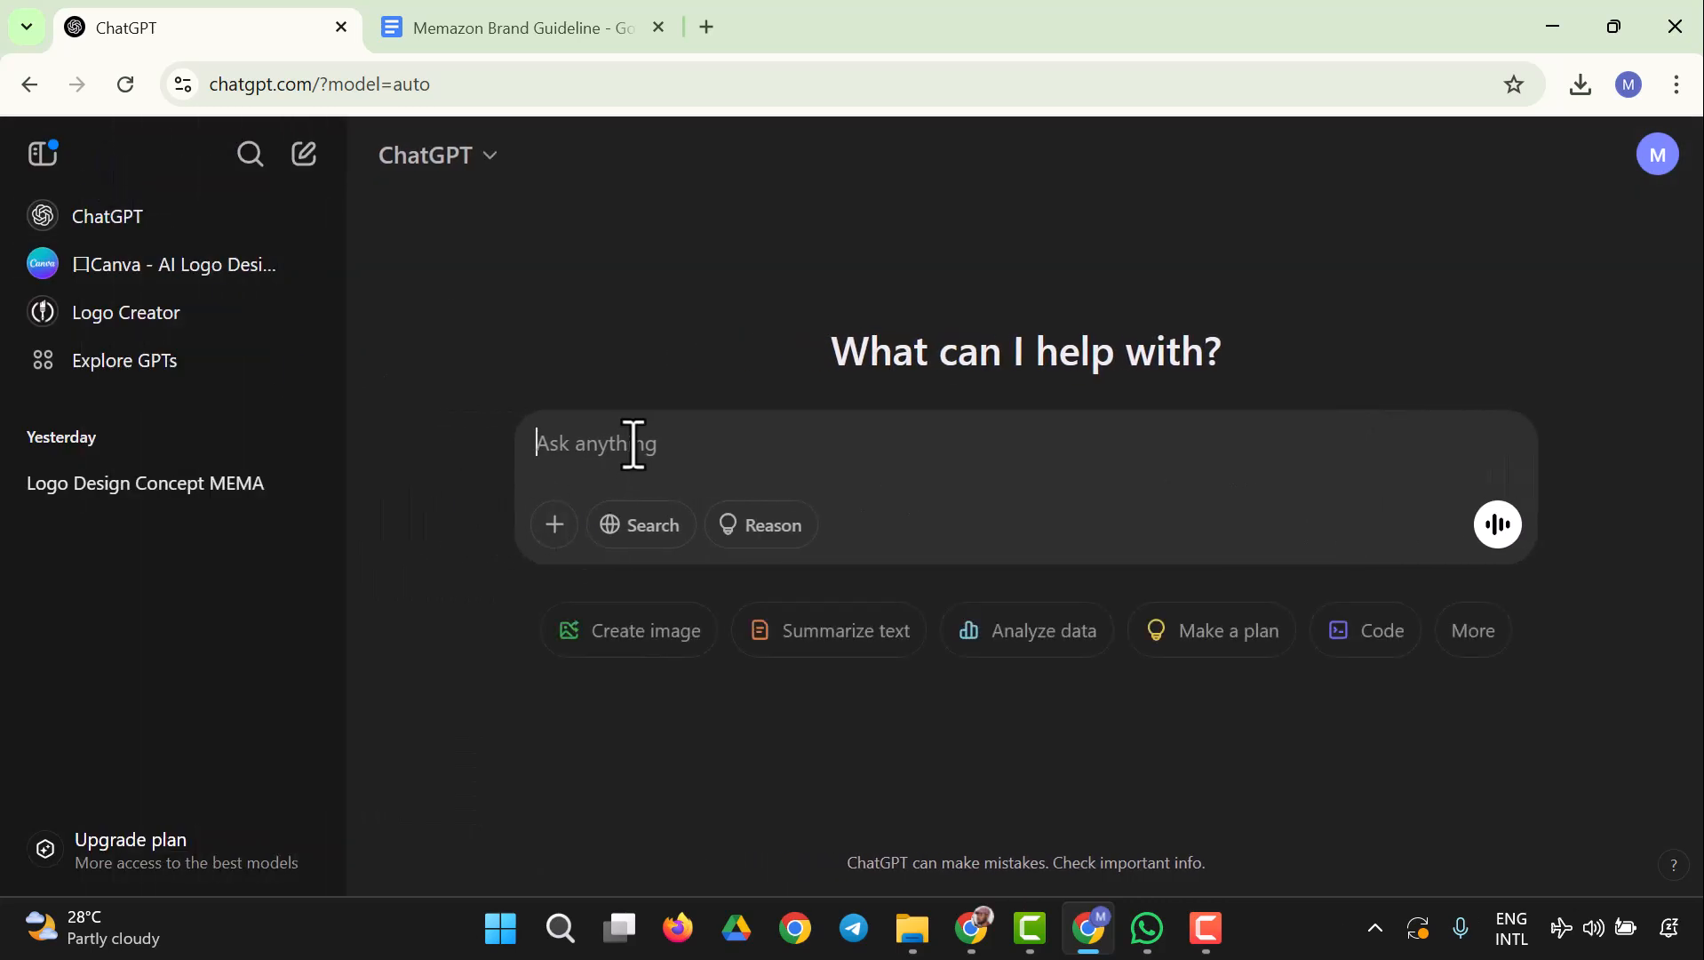
text(What ar brand g)
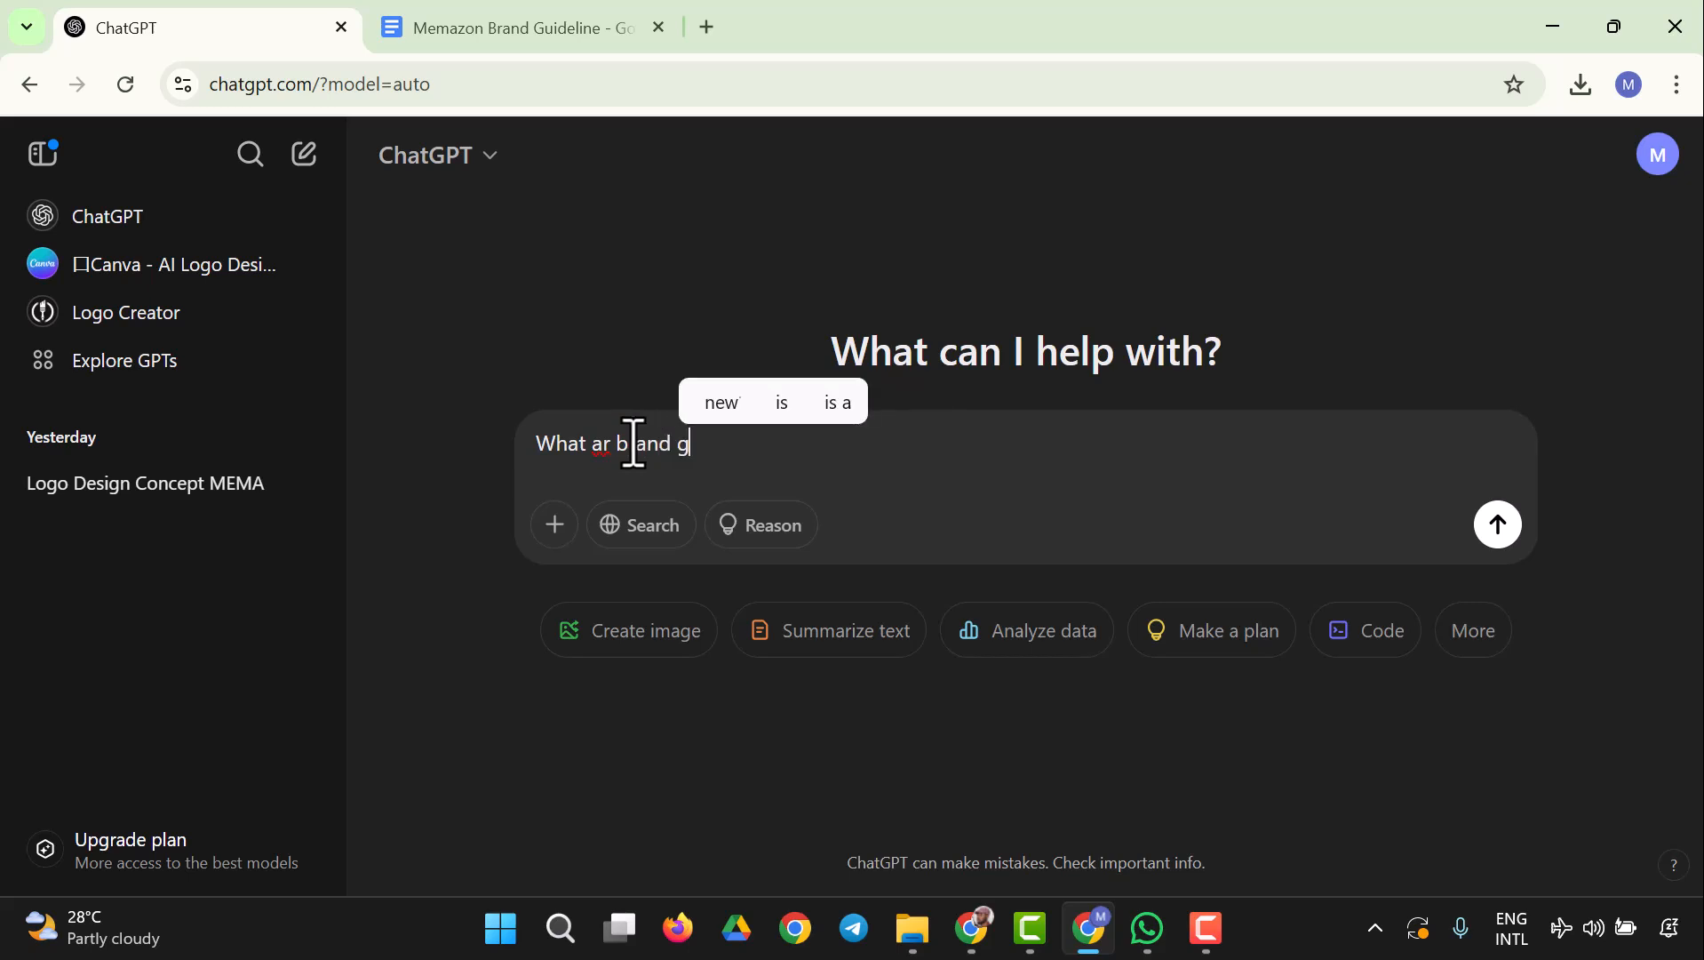
text(uidelines)
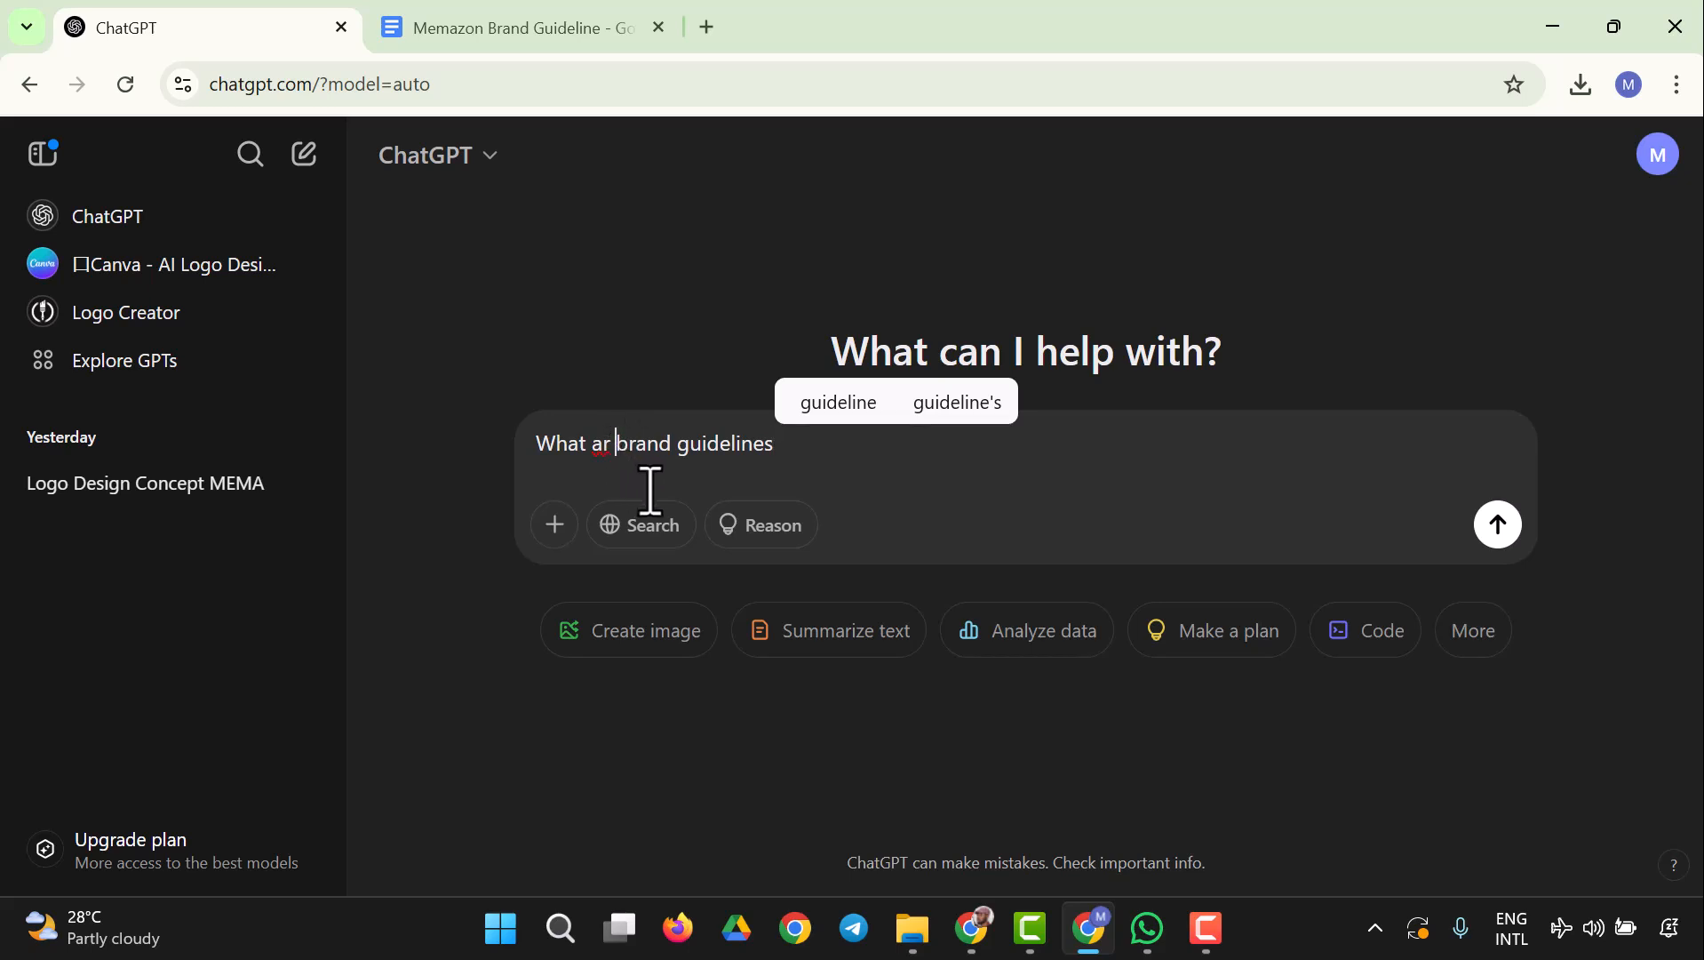
key(BackSpace)
text(e)
key(Return)
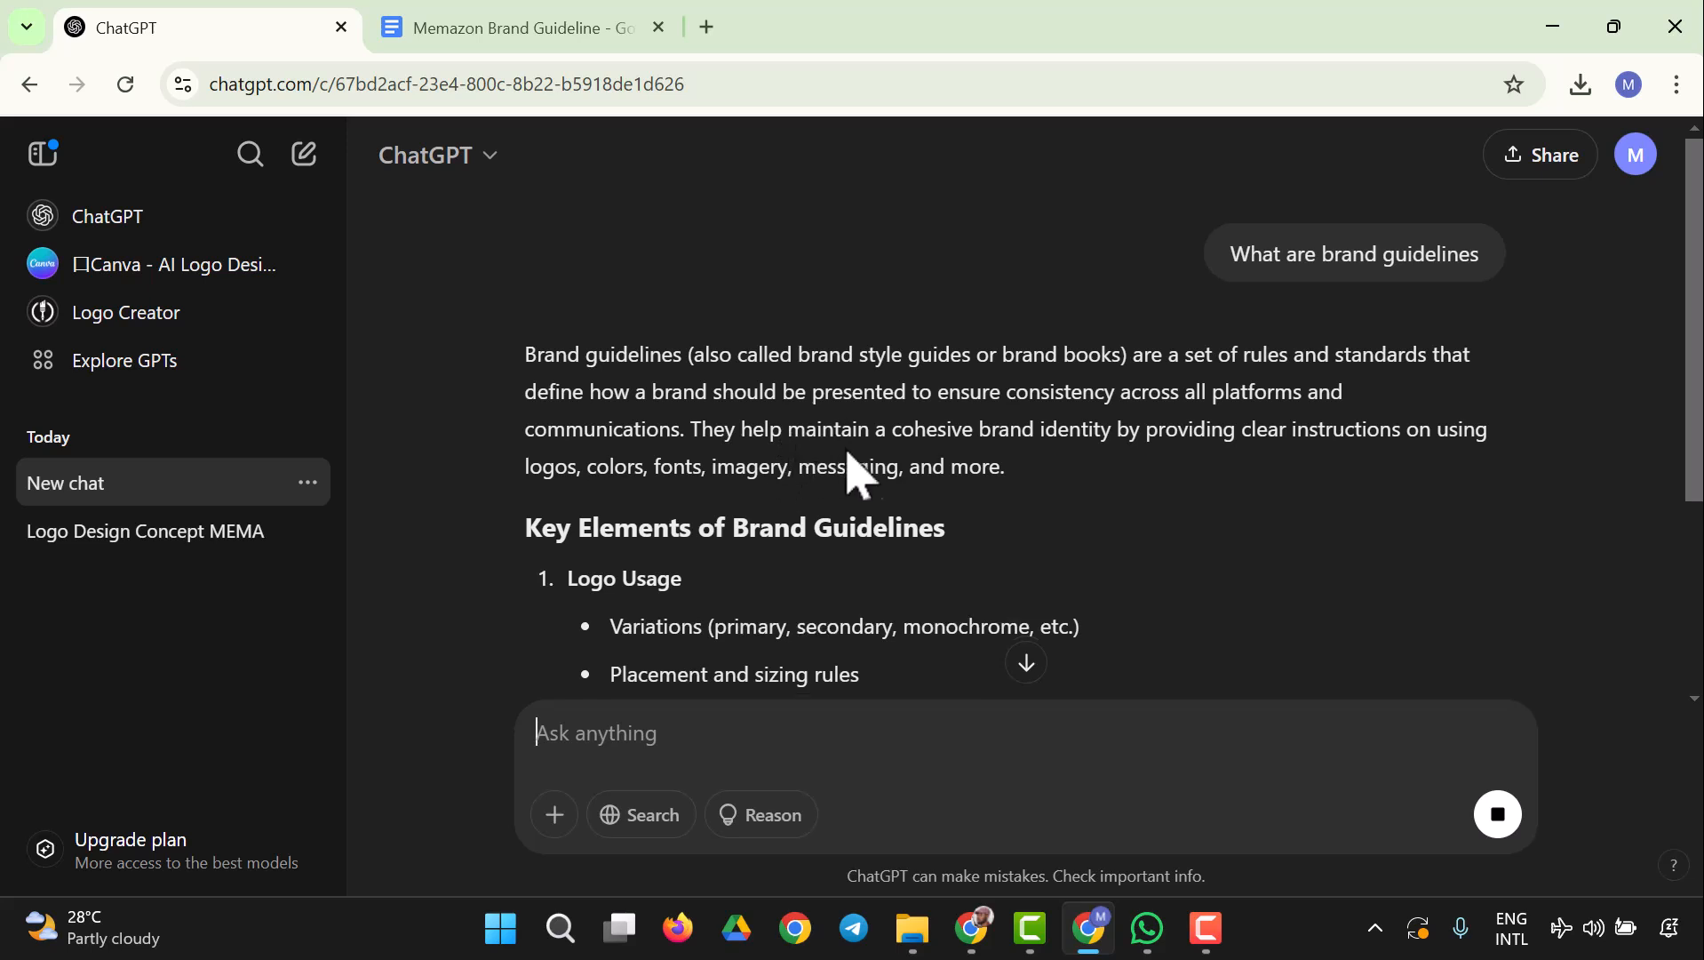
- Read through the brand guidelines answer and begin a follow-up message with "I want it short"
scroll(876, 395, down, 1)
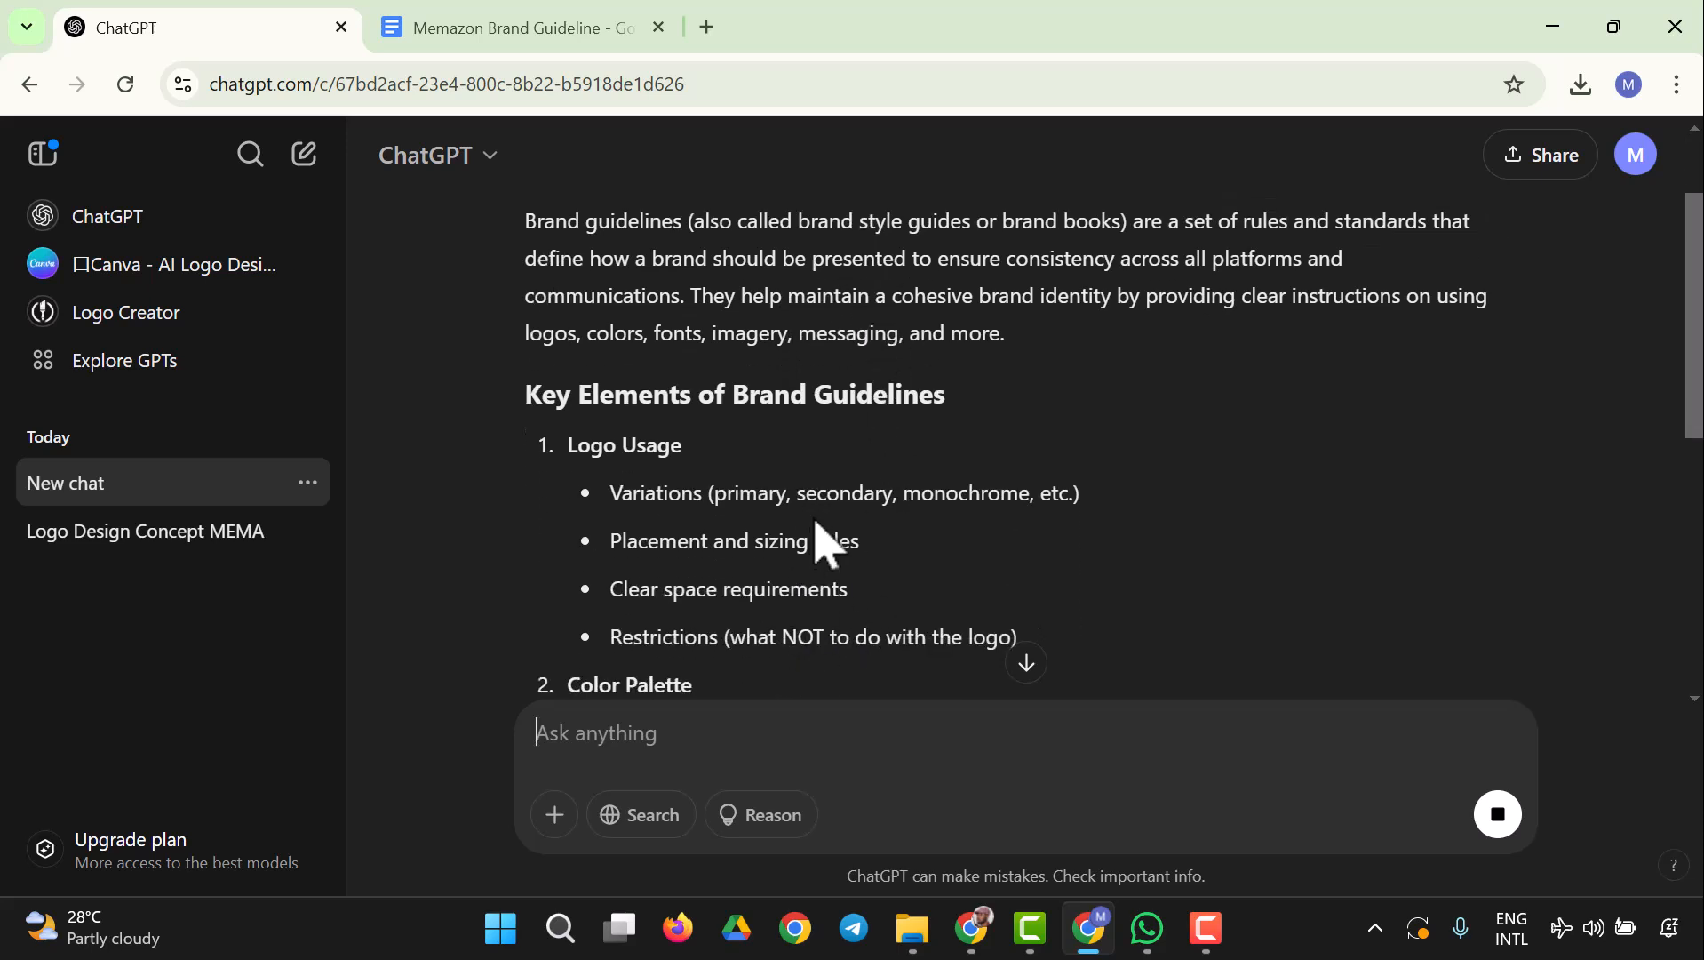
scroll(822, 524, down, 3)
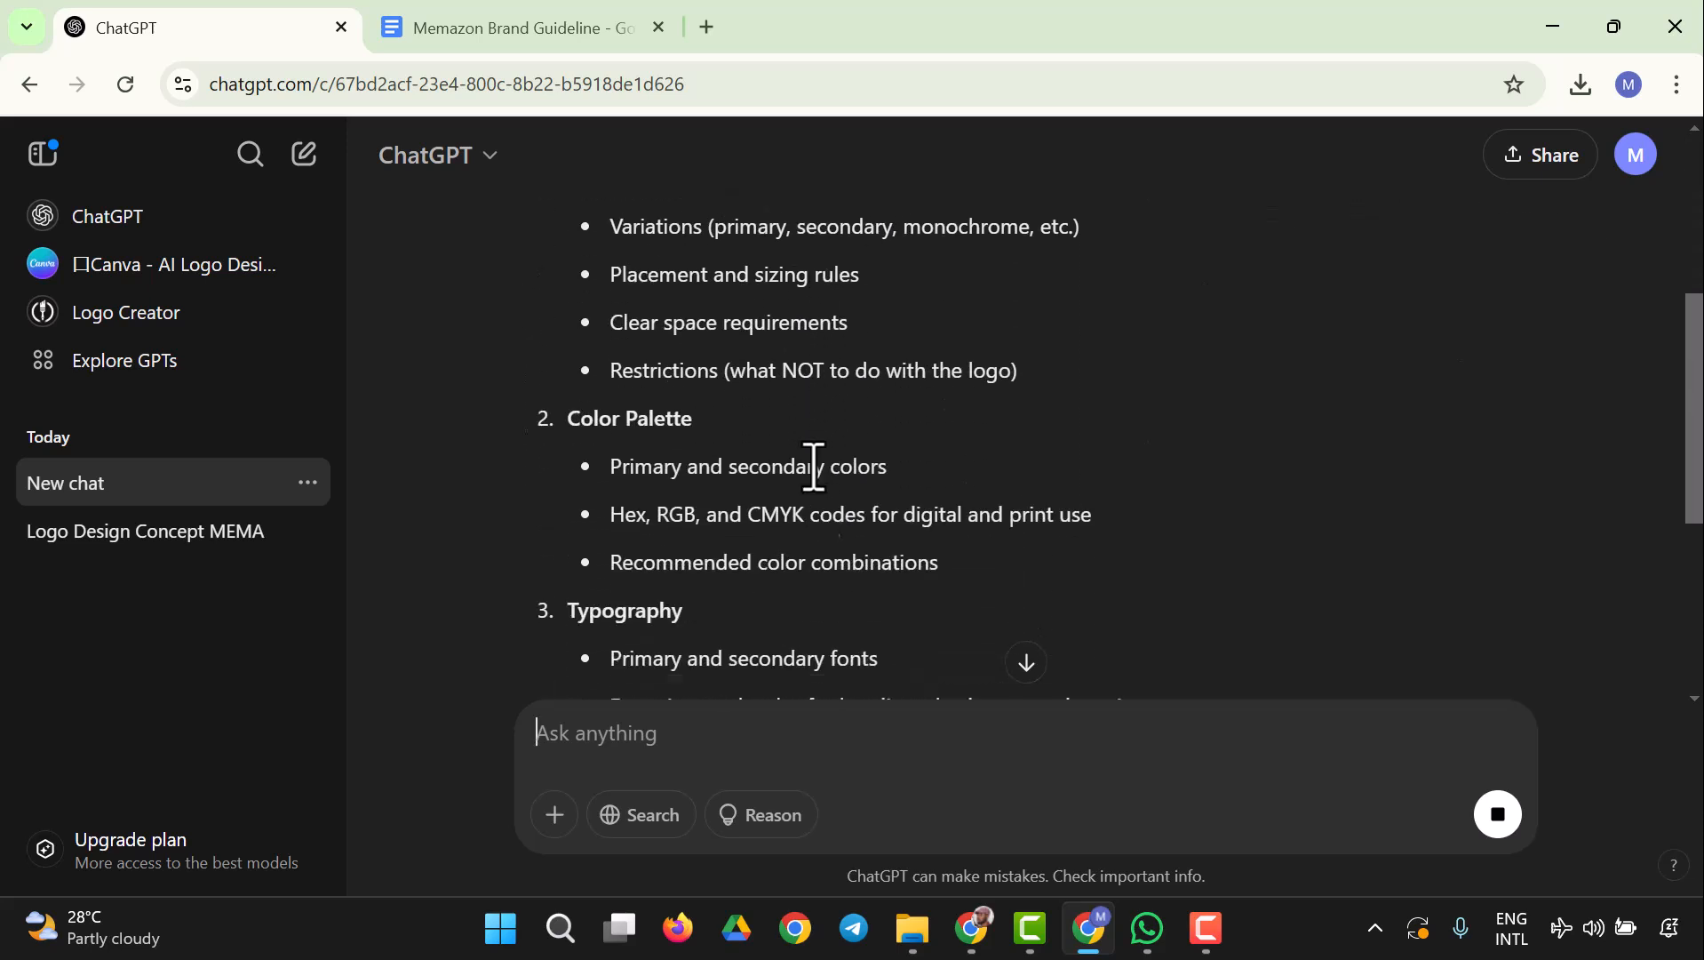
scroll(715, 514, down, 5)
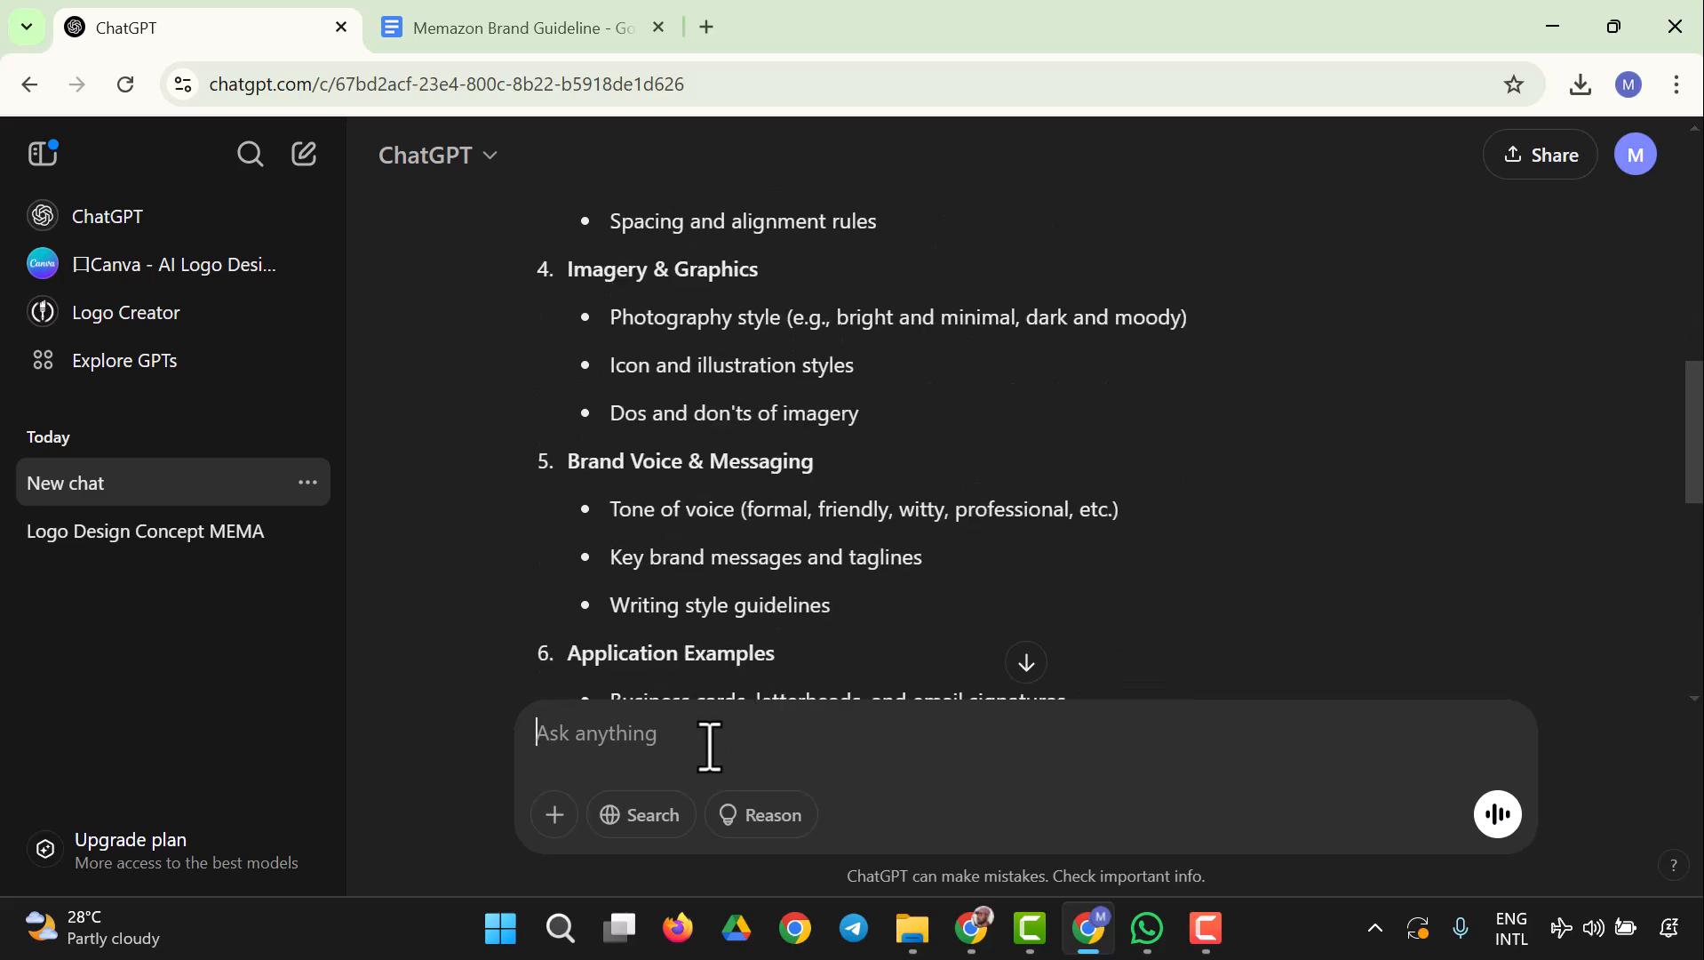
text(ant )
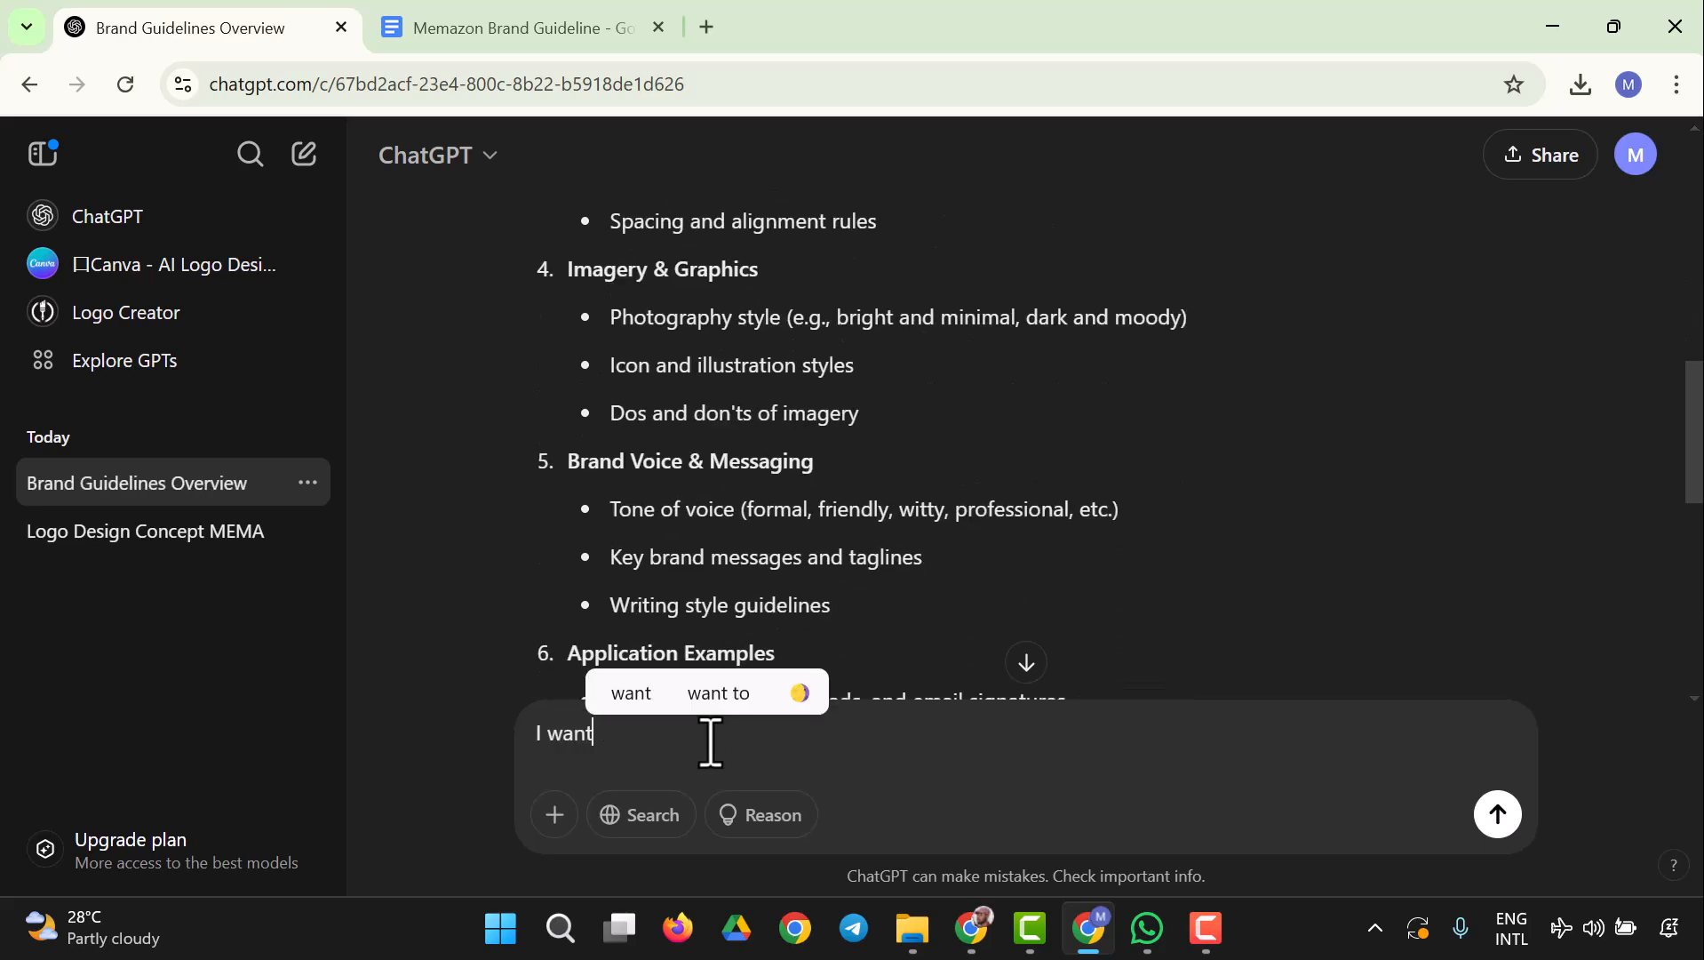
text(it )
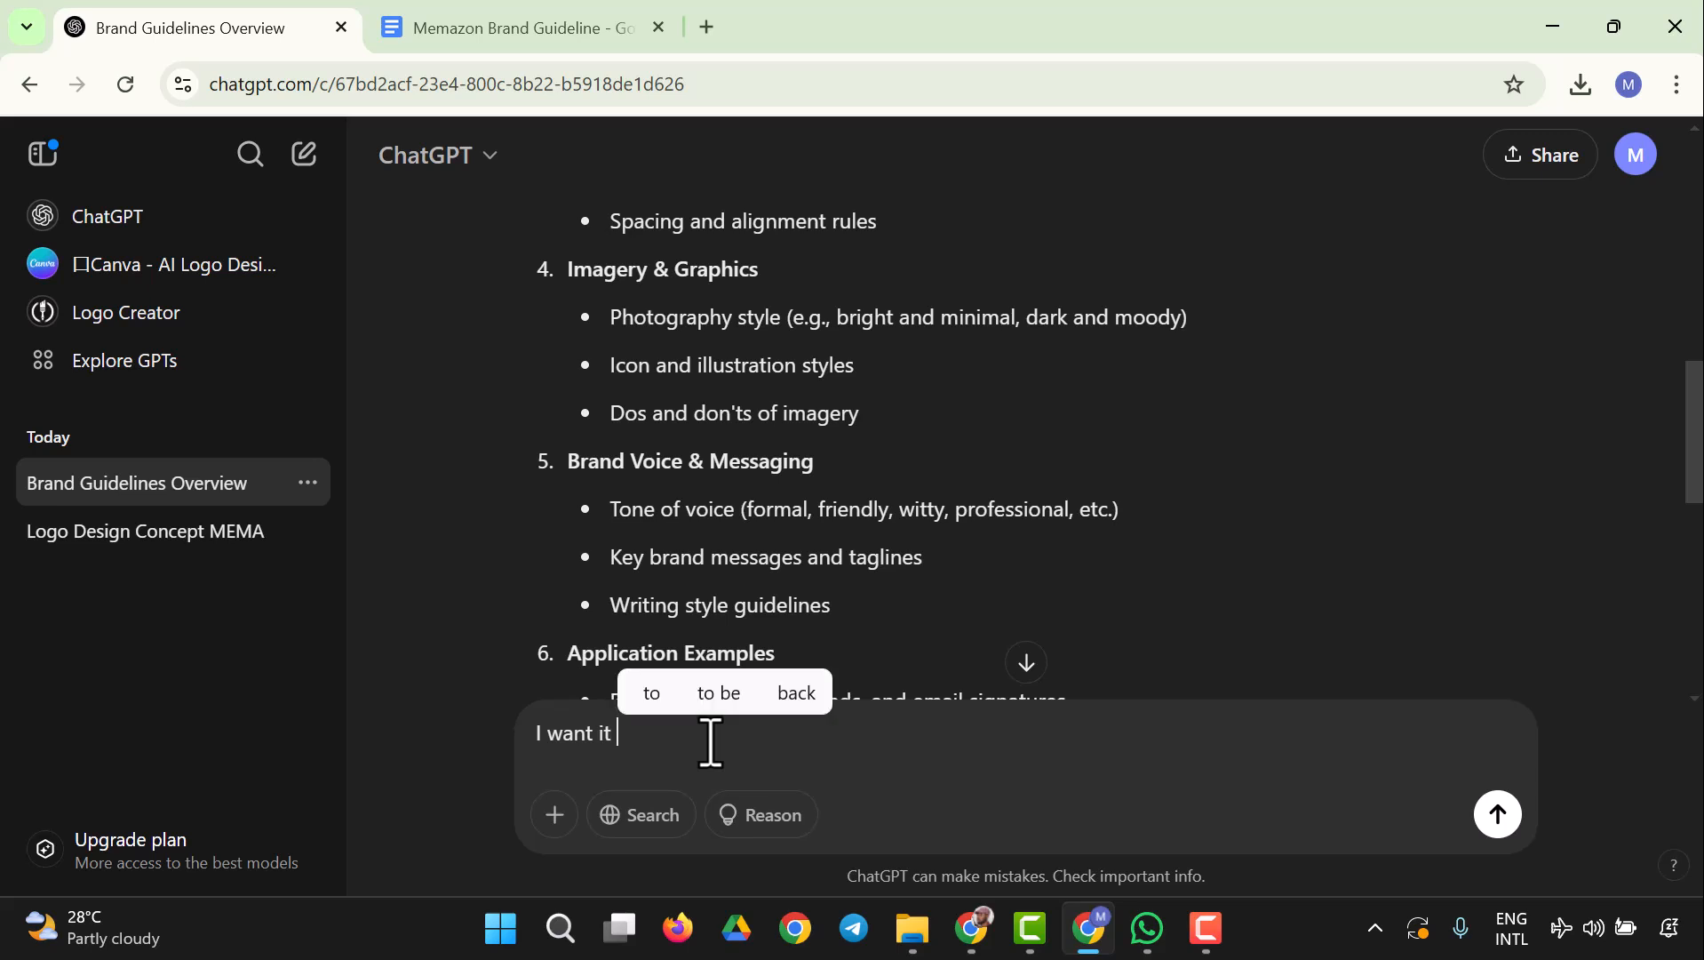
text(short)
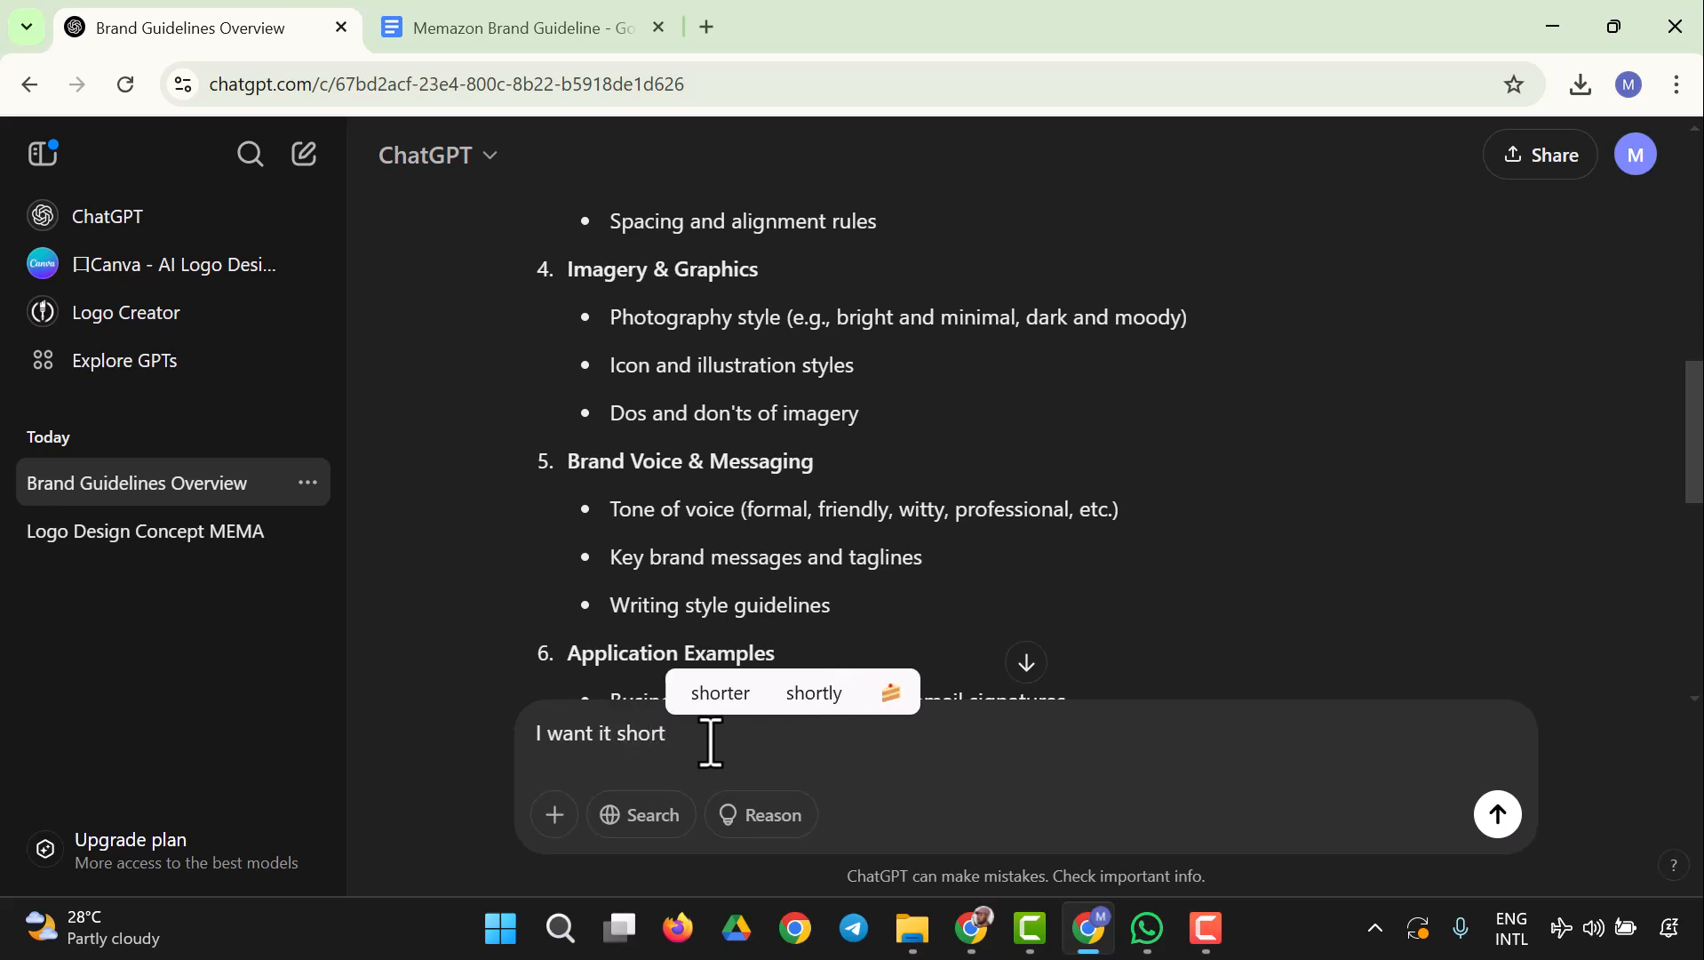
- Attach Memazon Brand Guideline.pdf from the Downloads folder to the draft message
click(560, 819)
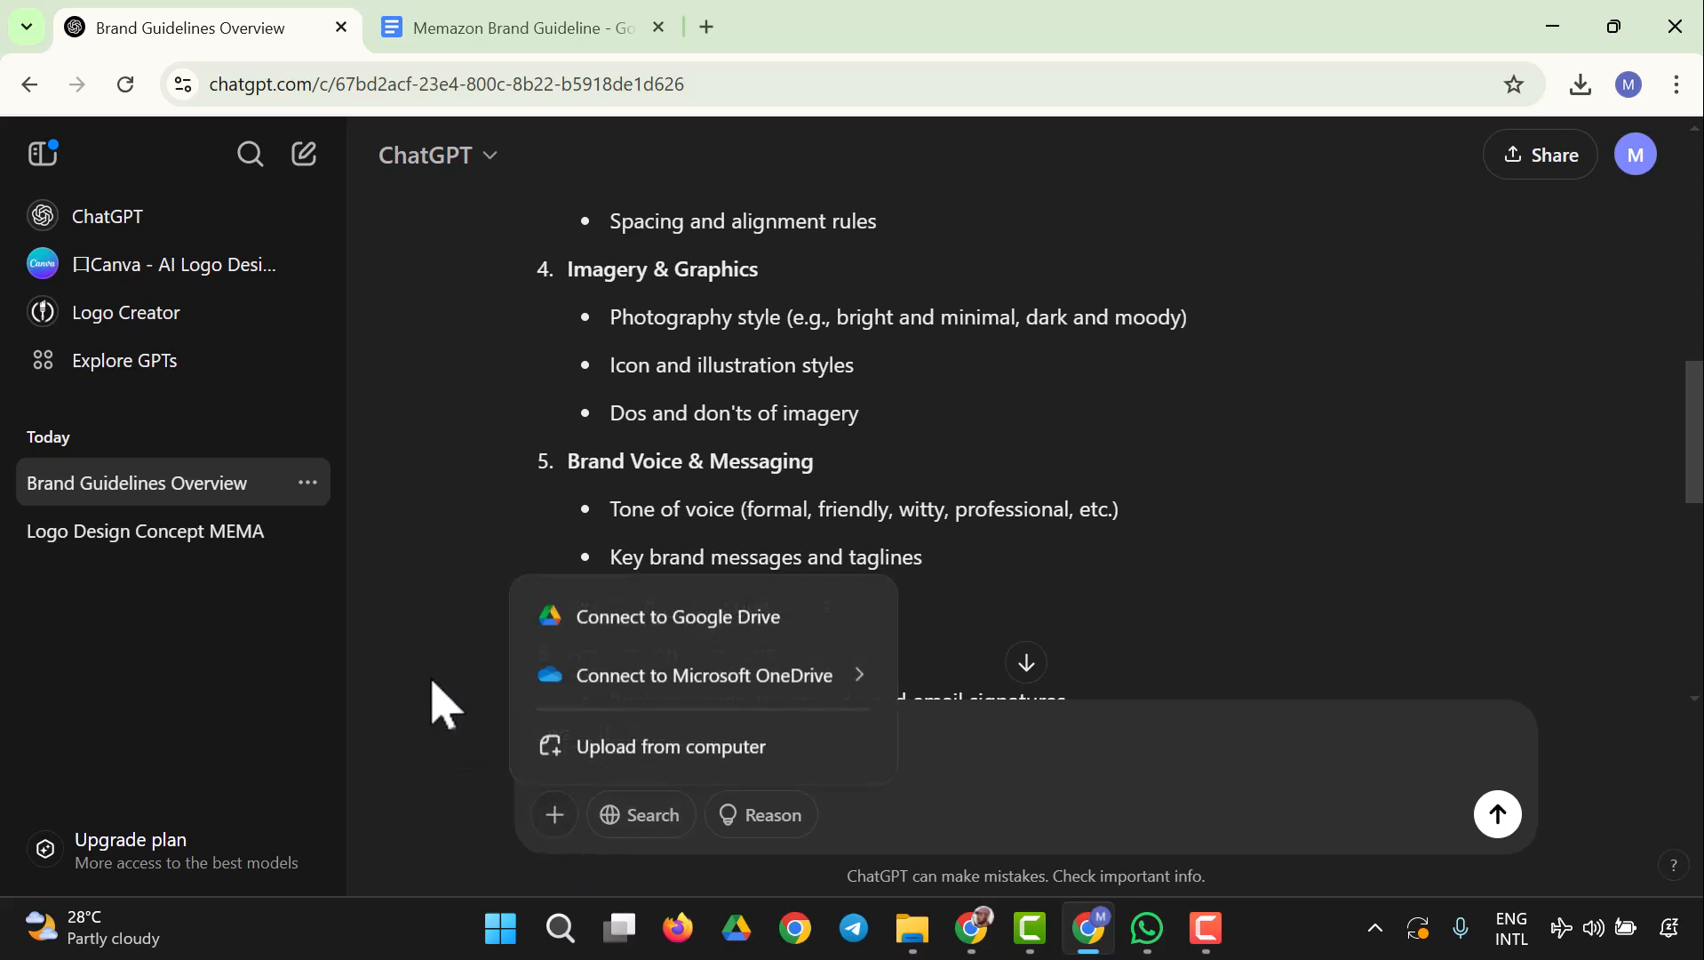
click(648, 763)
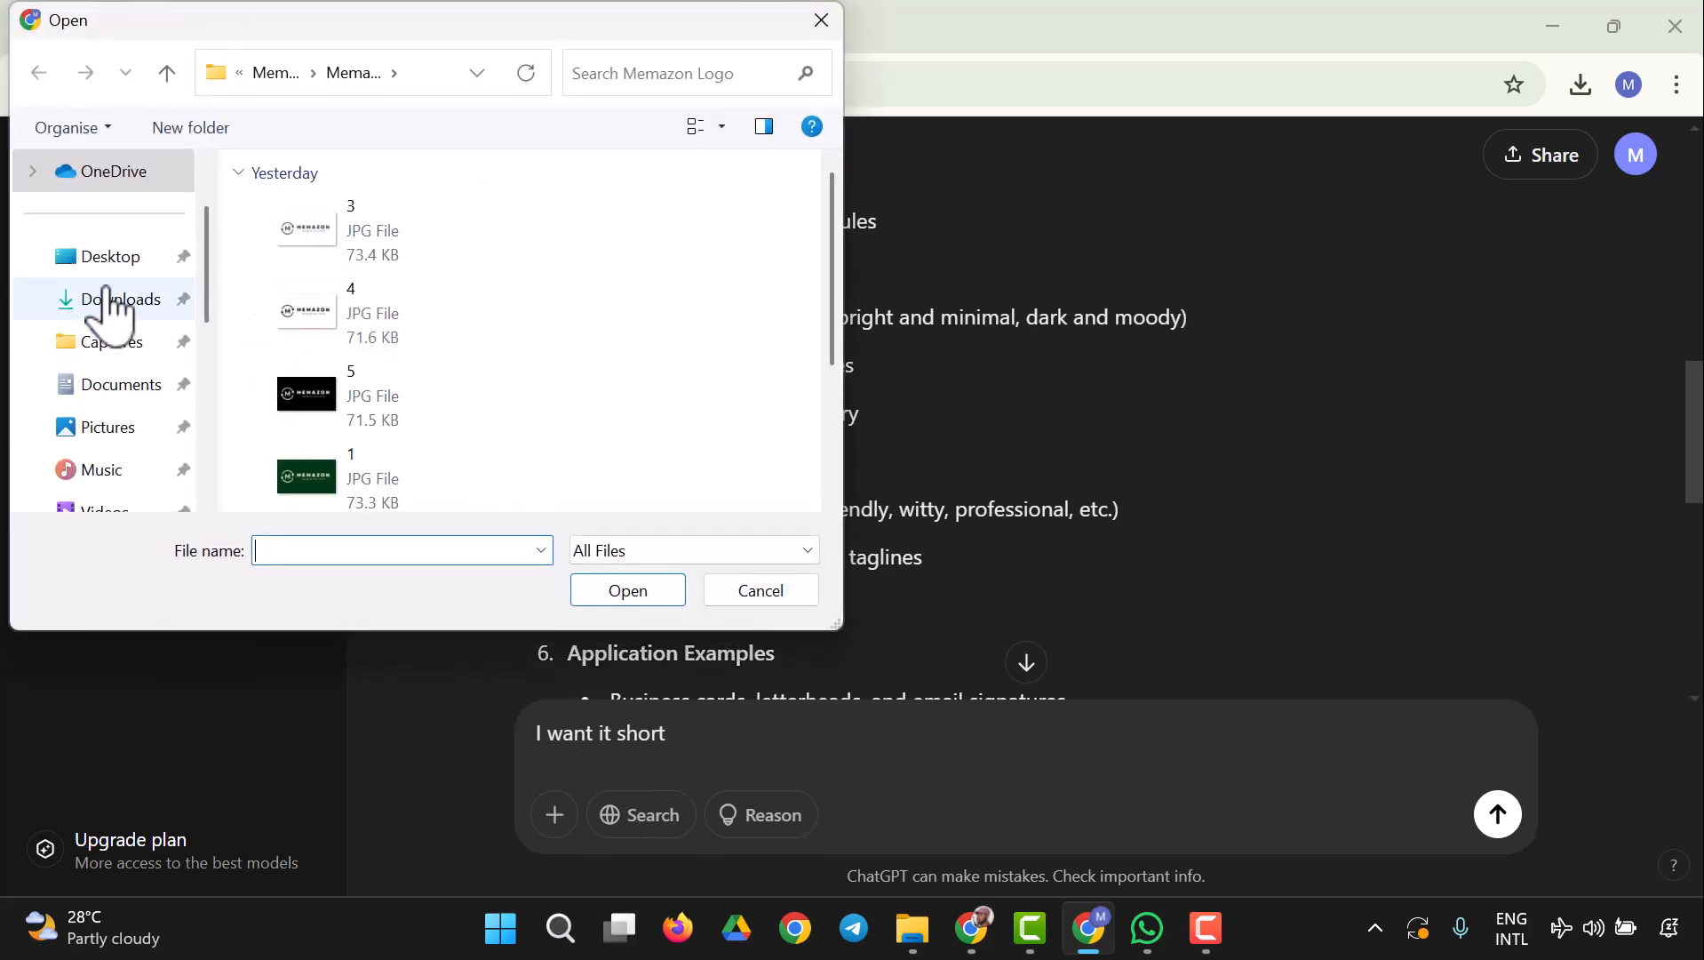
click(110, 293)
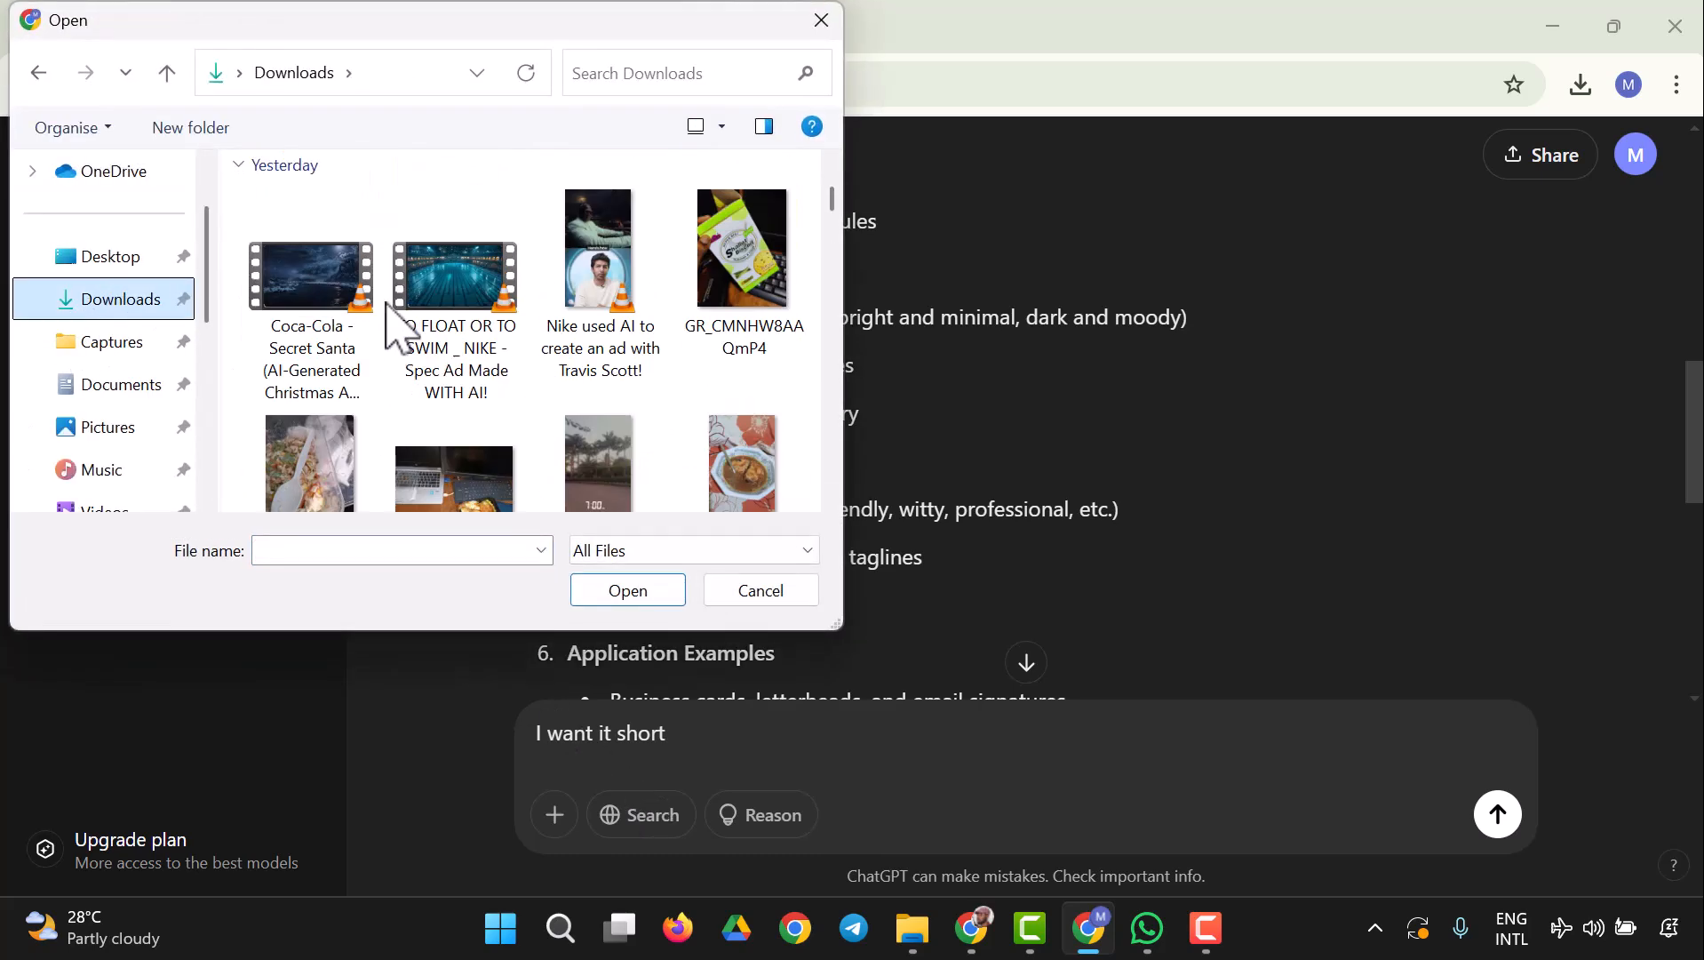
click(342, 306)
click(654, 594)
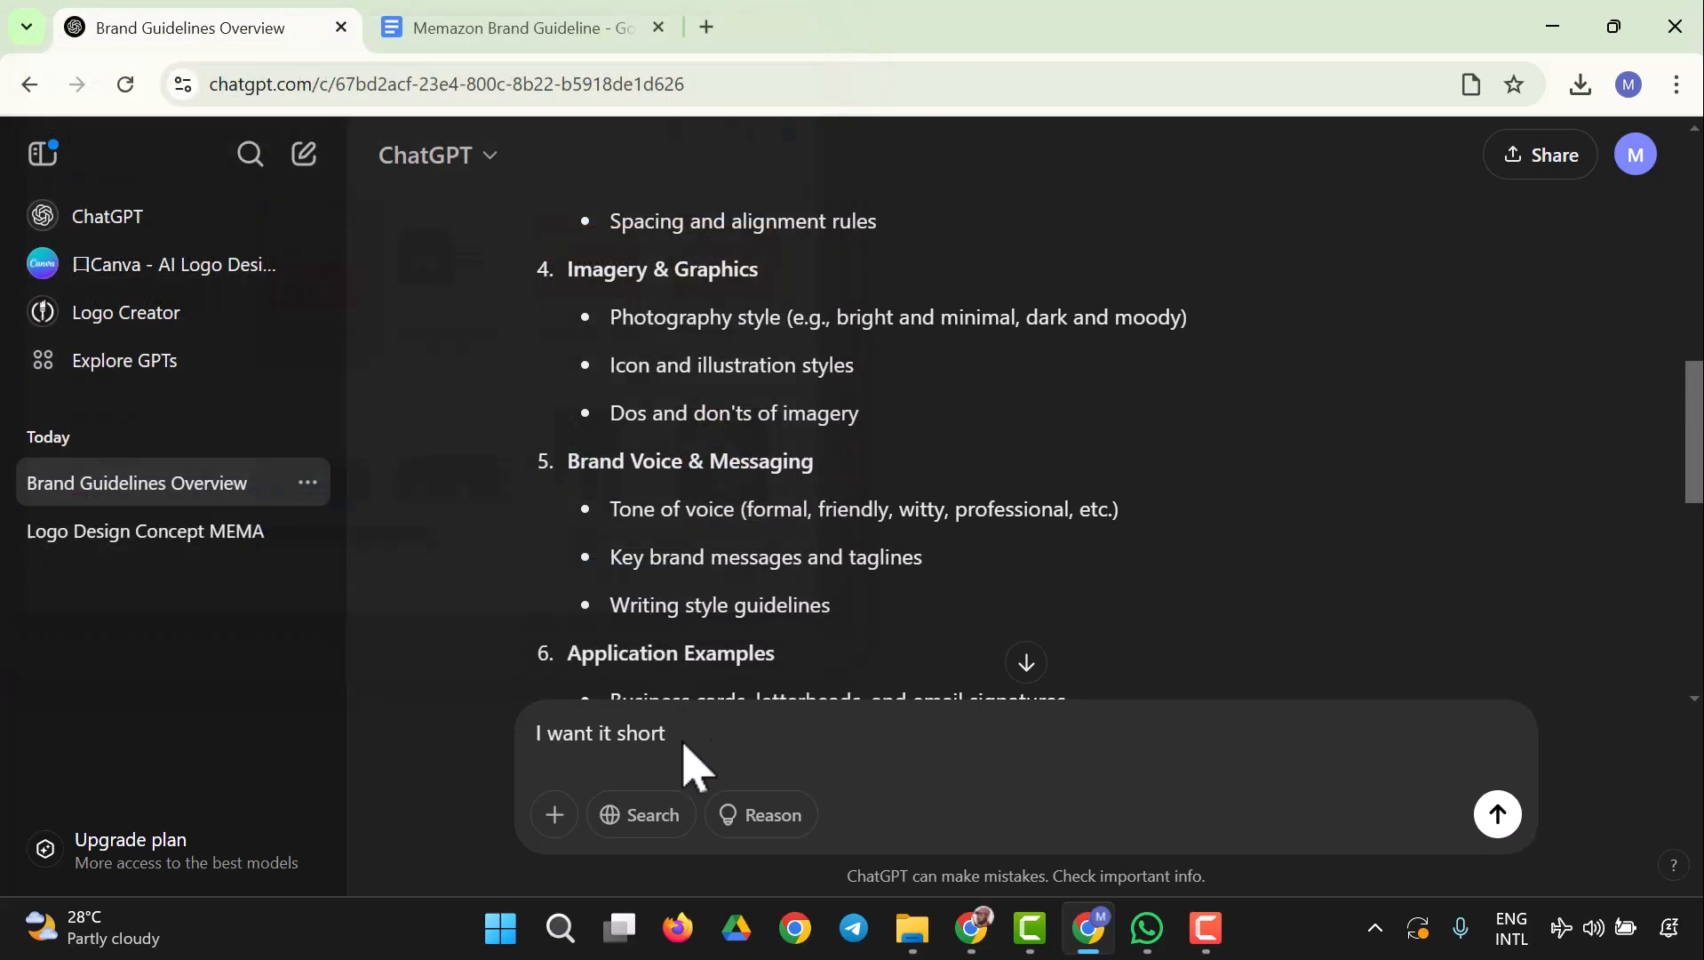
- Complete the message as "I want it short in relations to this brand" and send it
text(in relations to this bran)
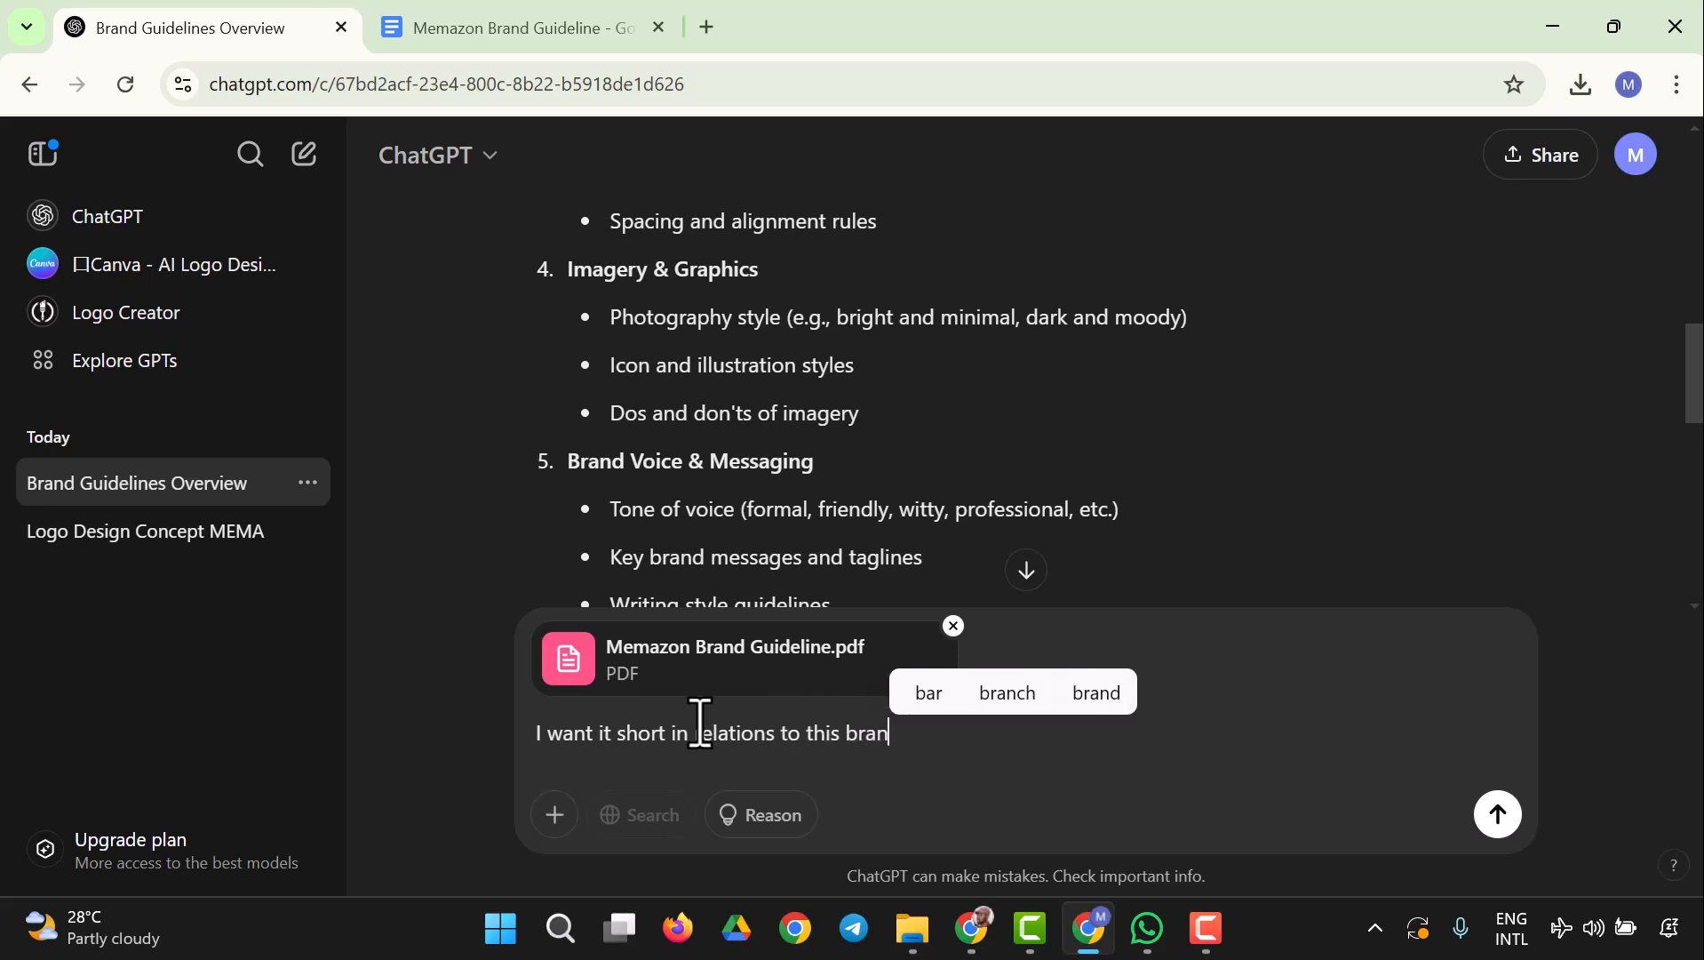
text(d)
key(Return)
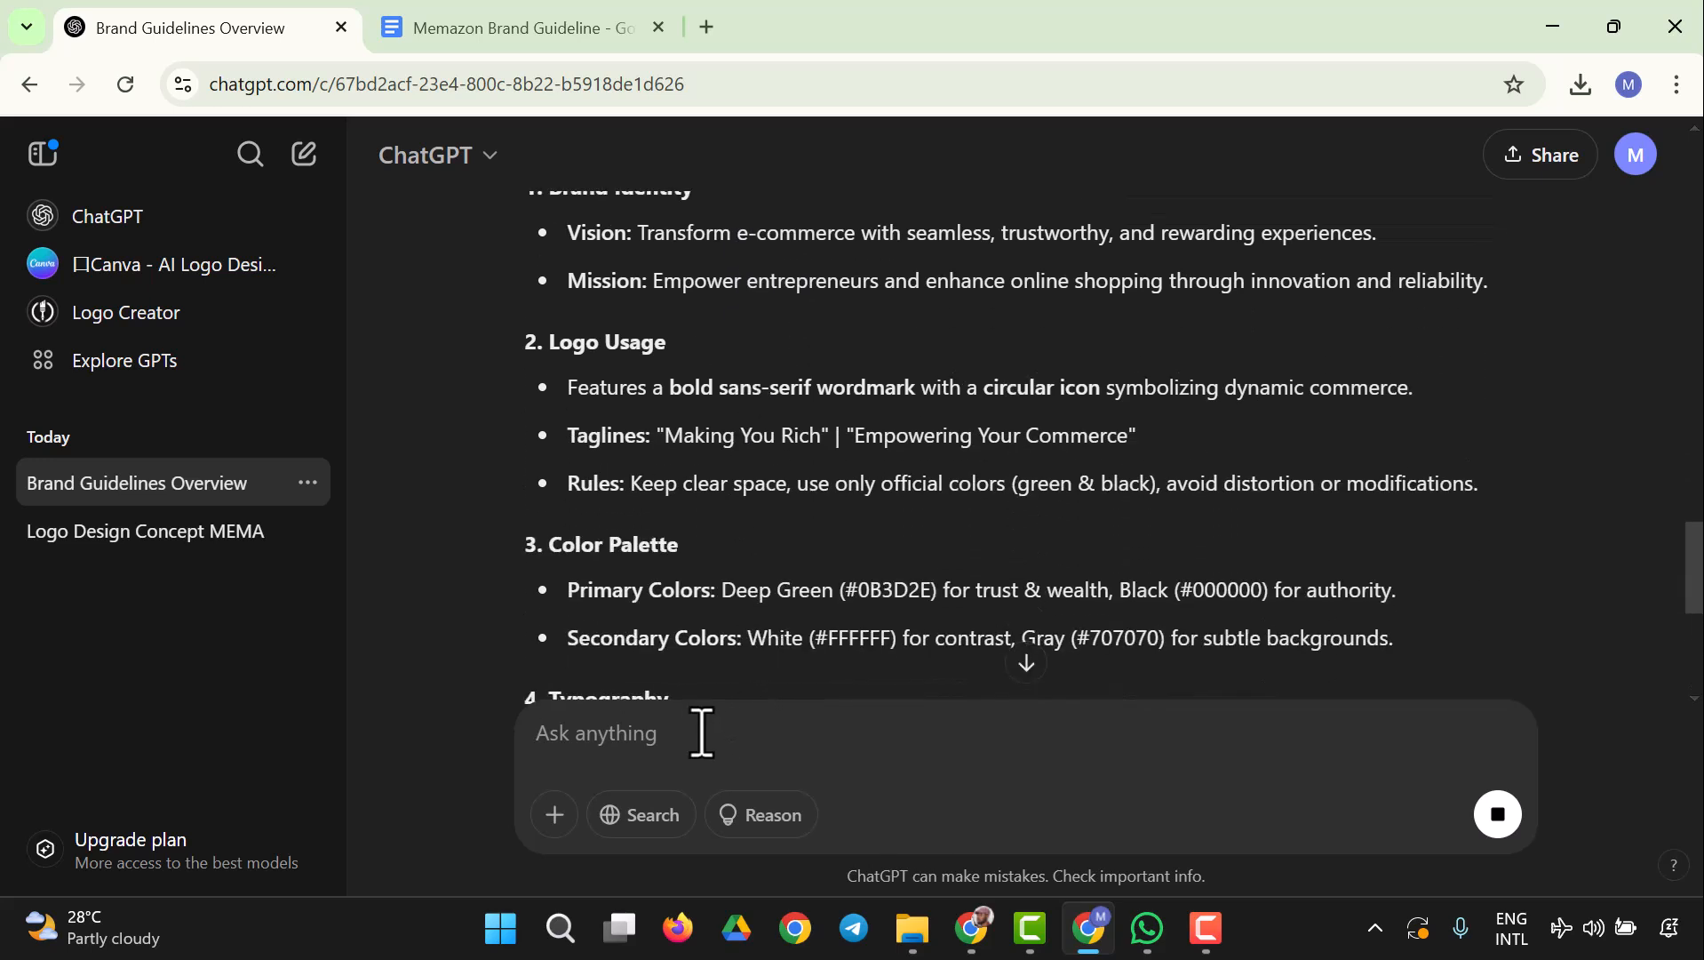
- Ask ChatGPT "I want you to define what a brand guideline is for a layman"
text(n)
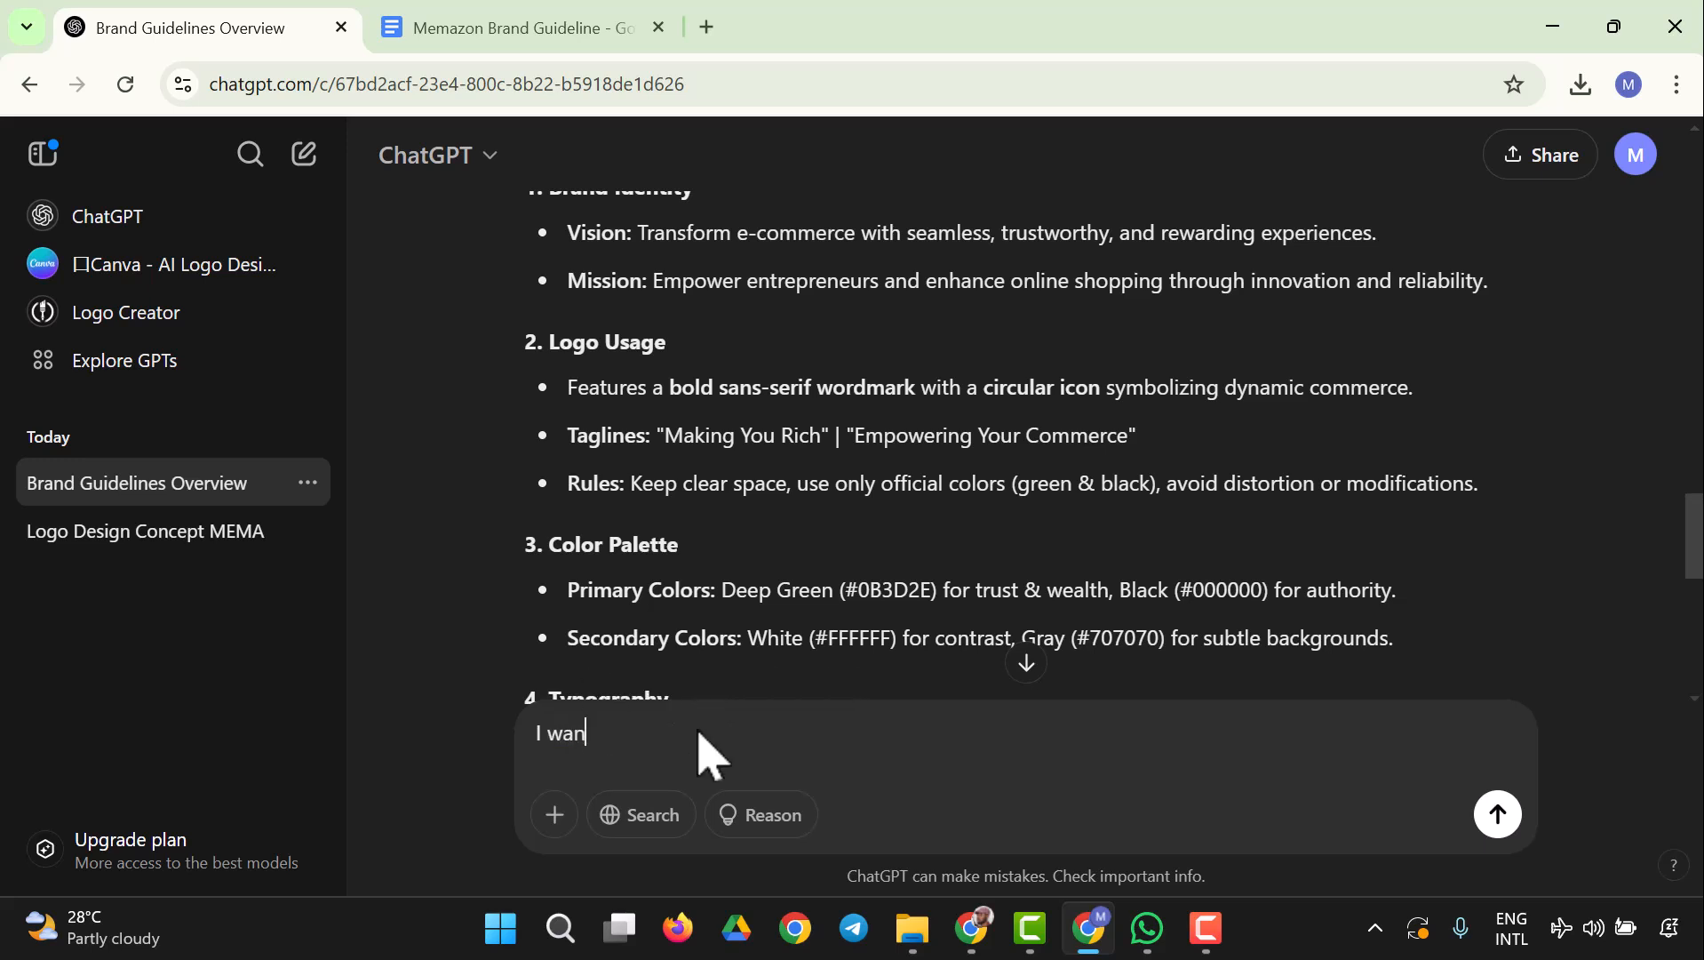
text(gt you)
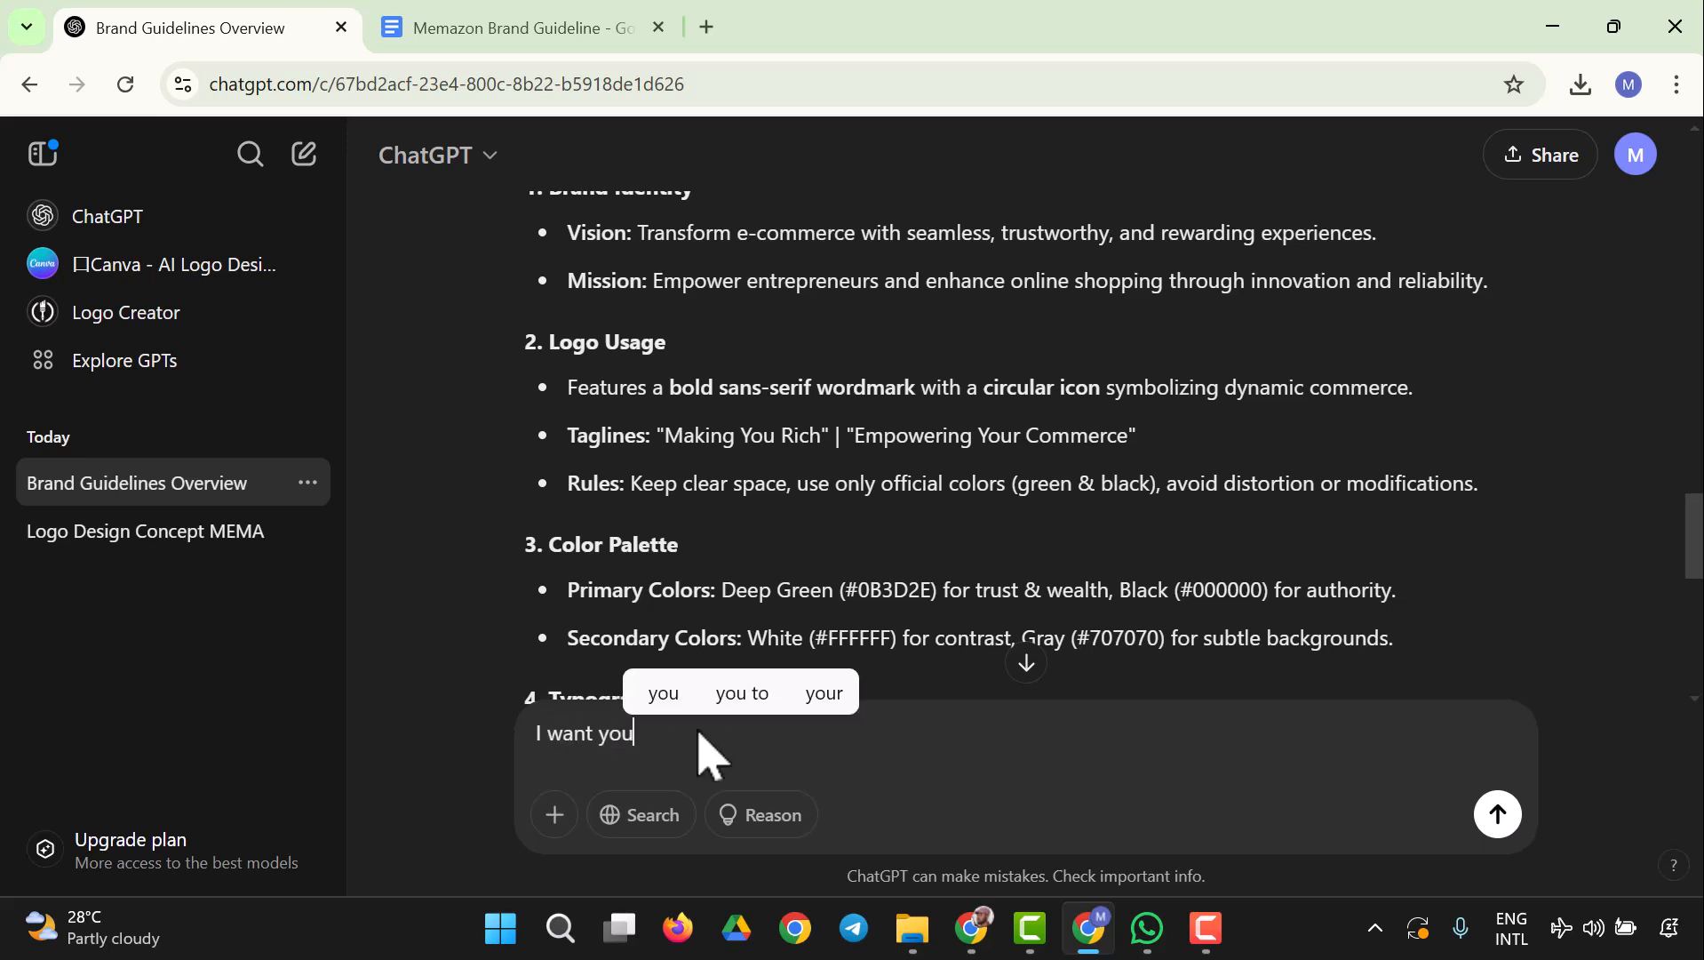
text( to def)
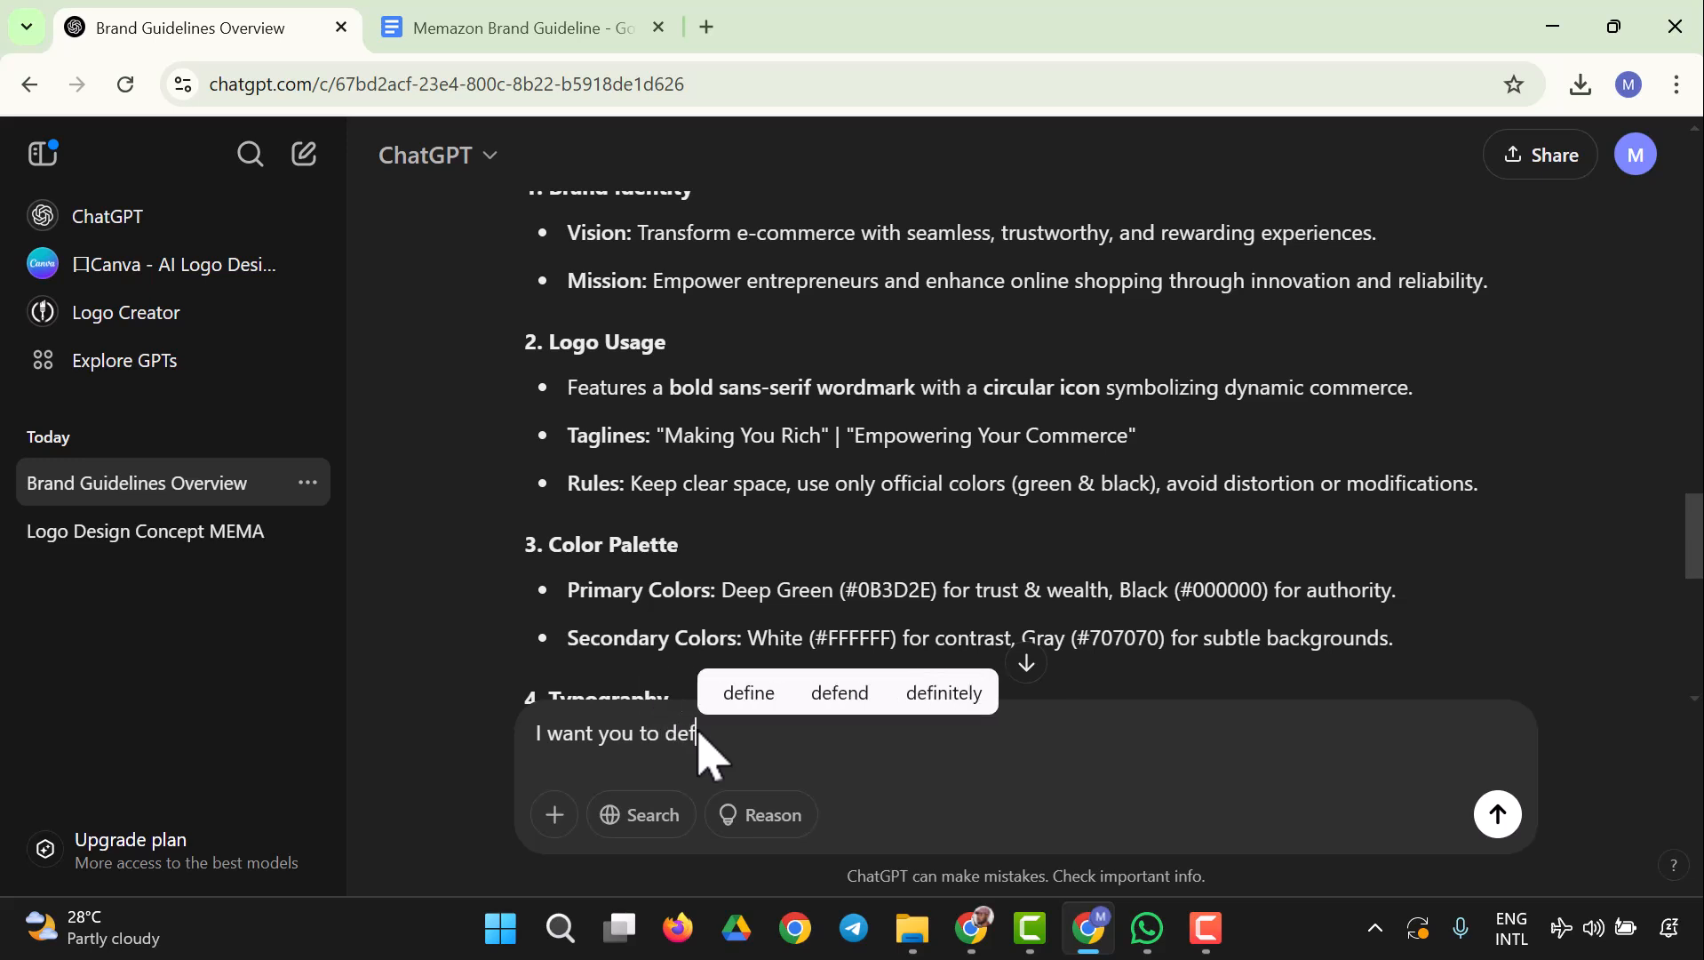
text(ine what)
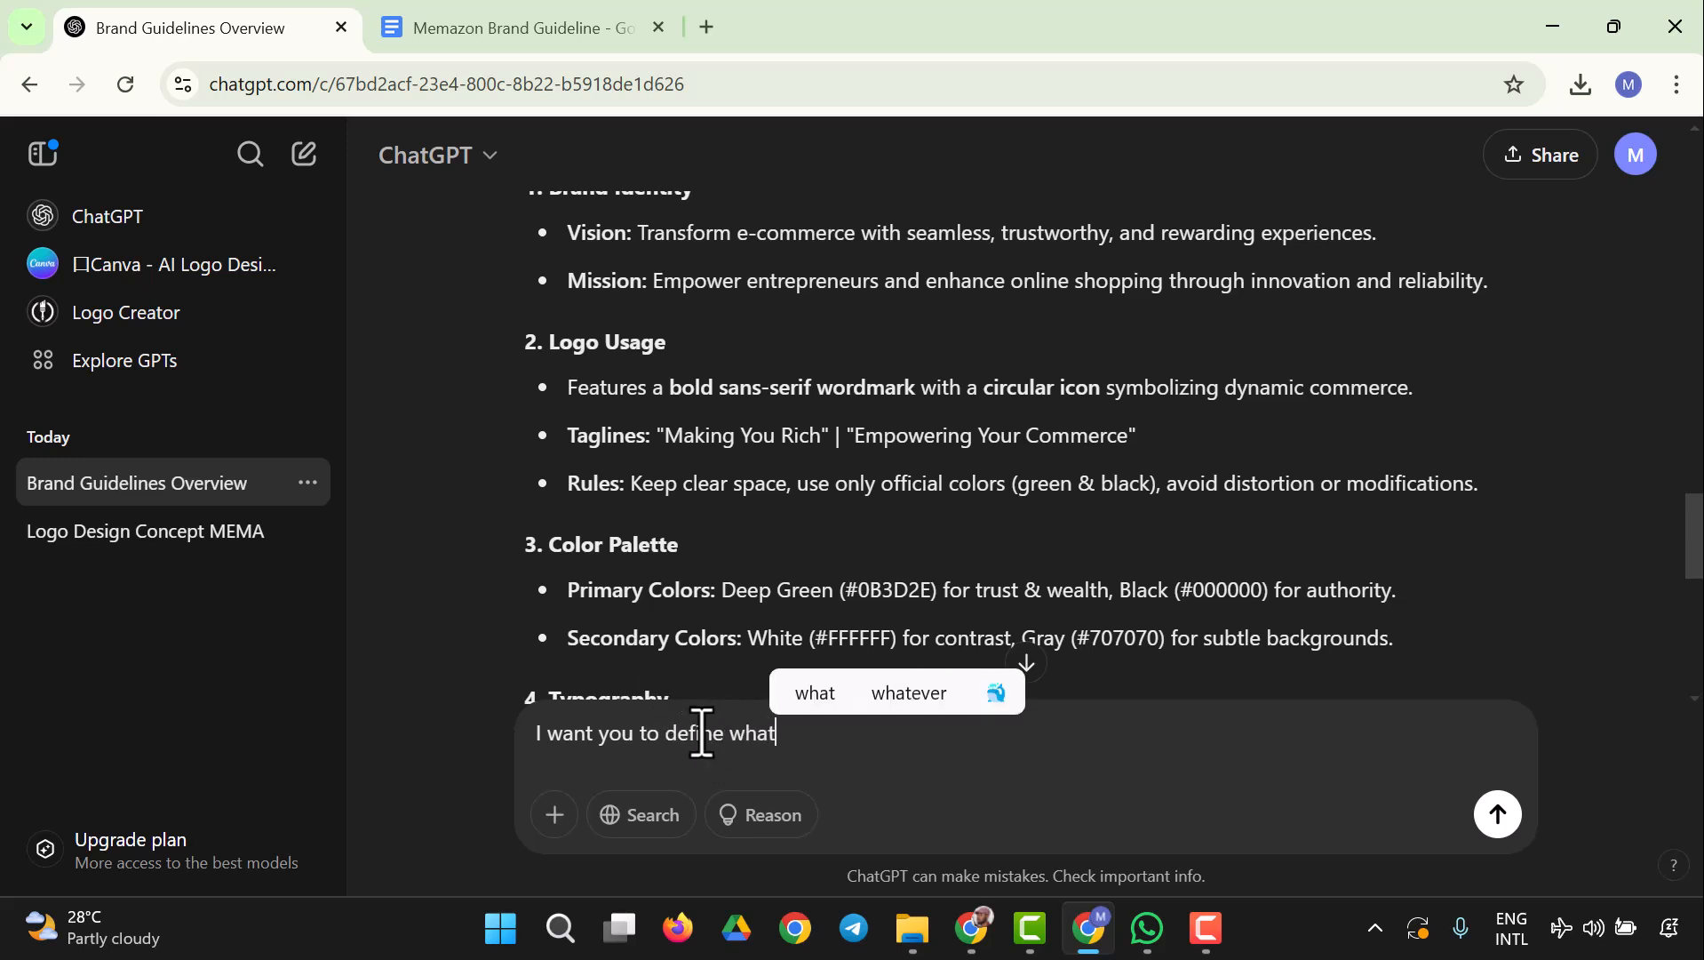
text( a brand)
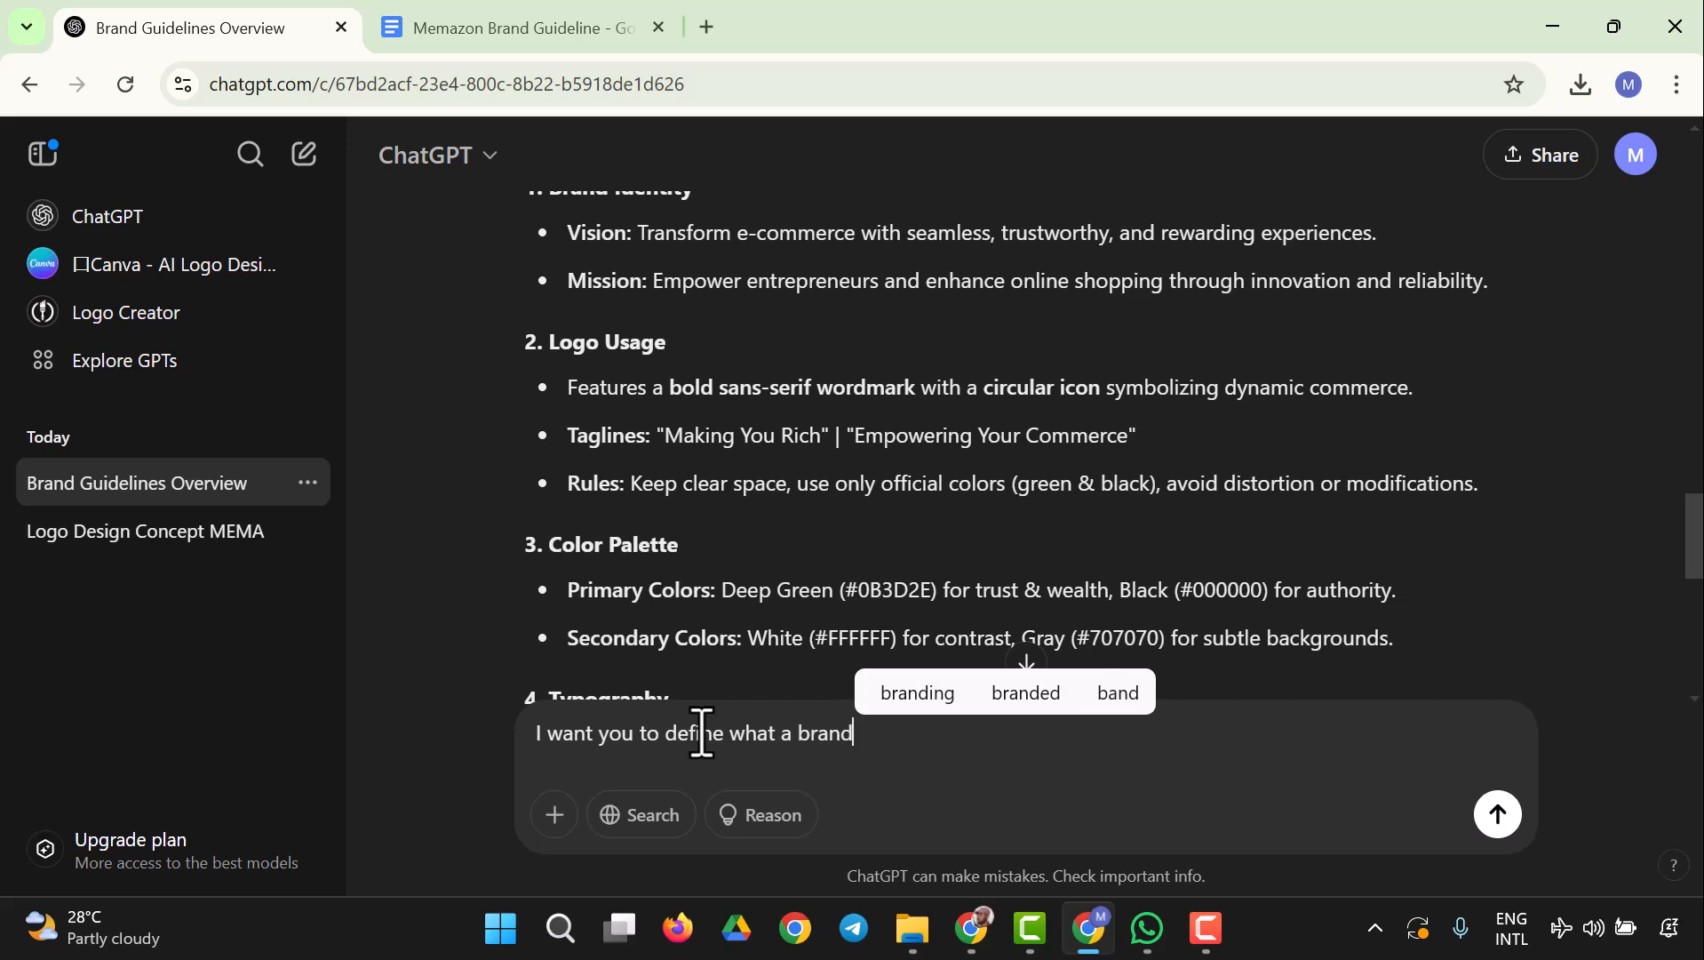
text( guideline is f)
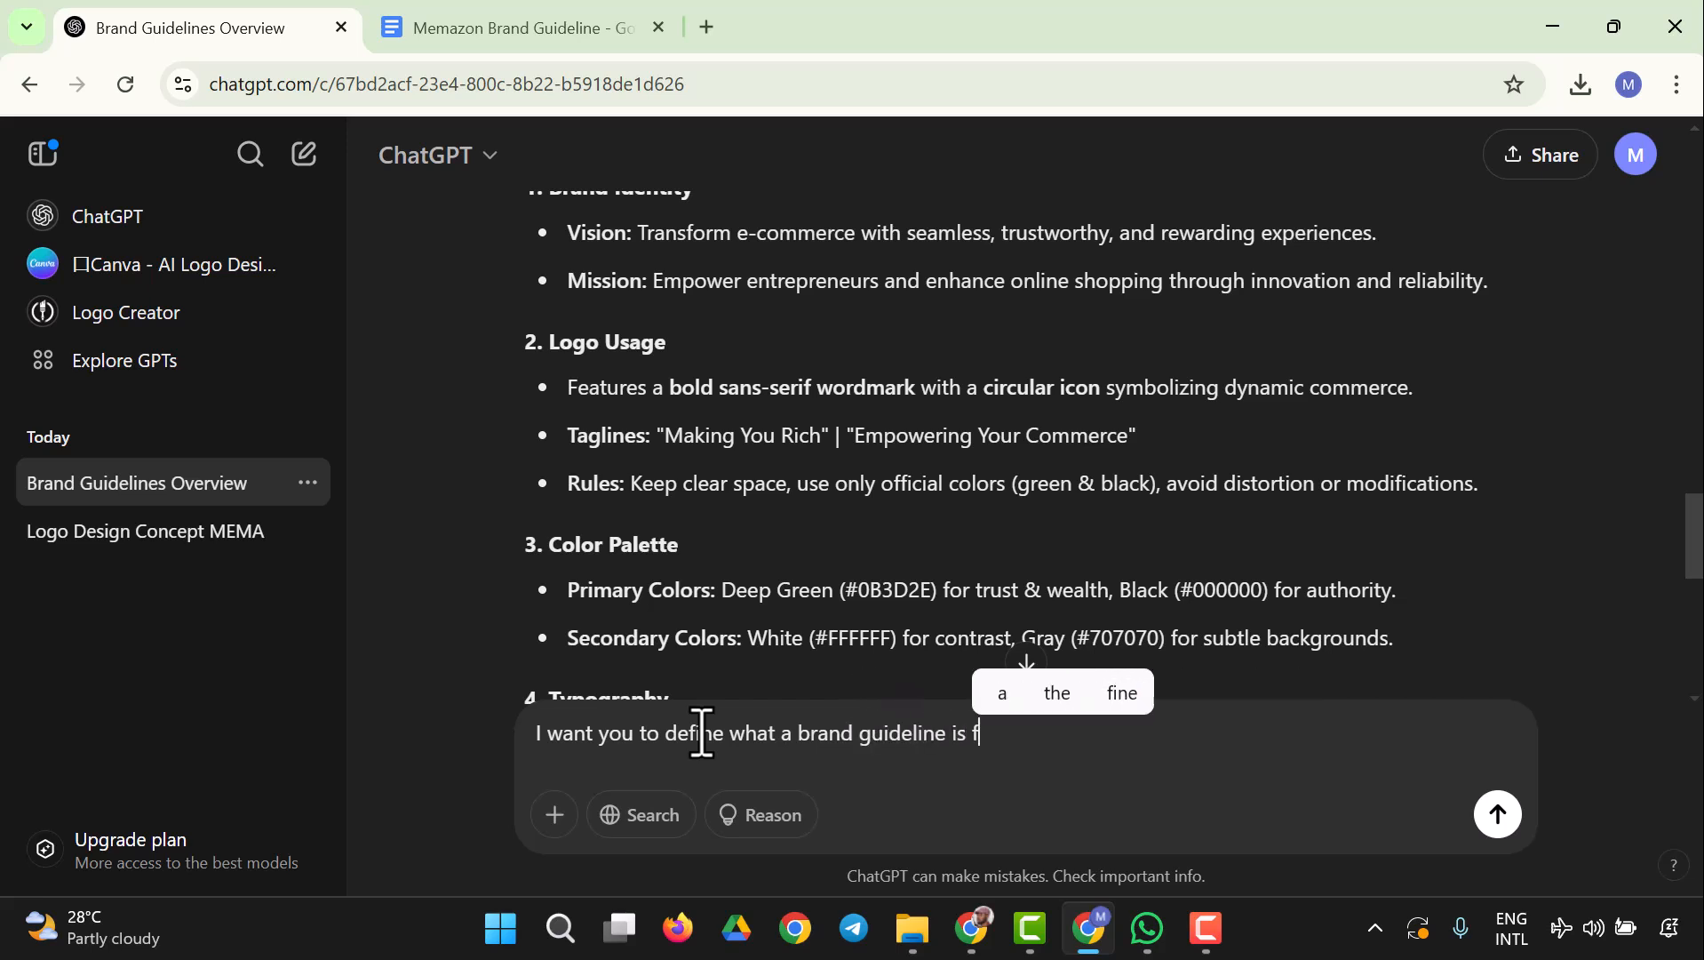
text(or a layms)
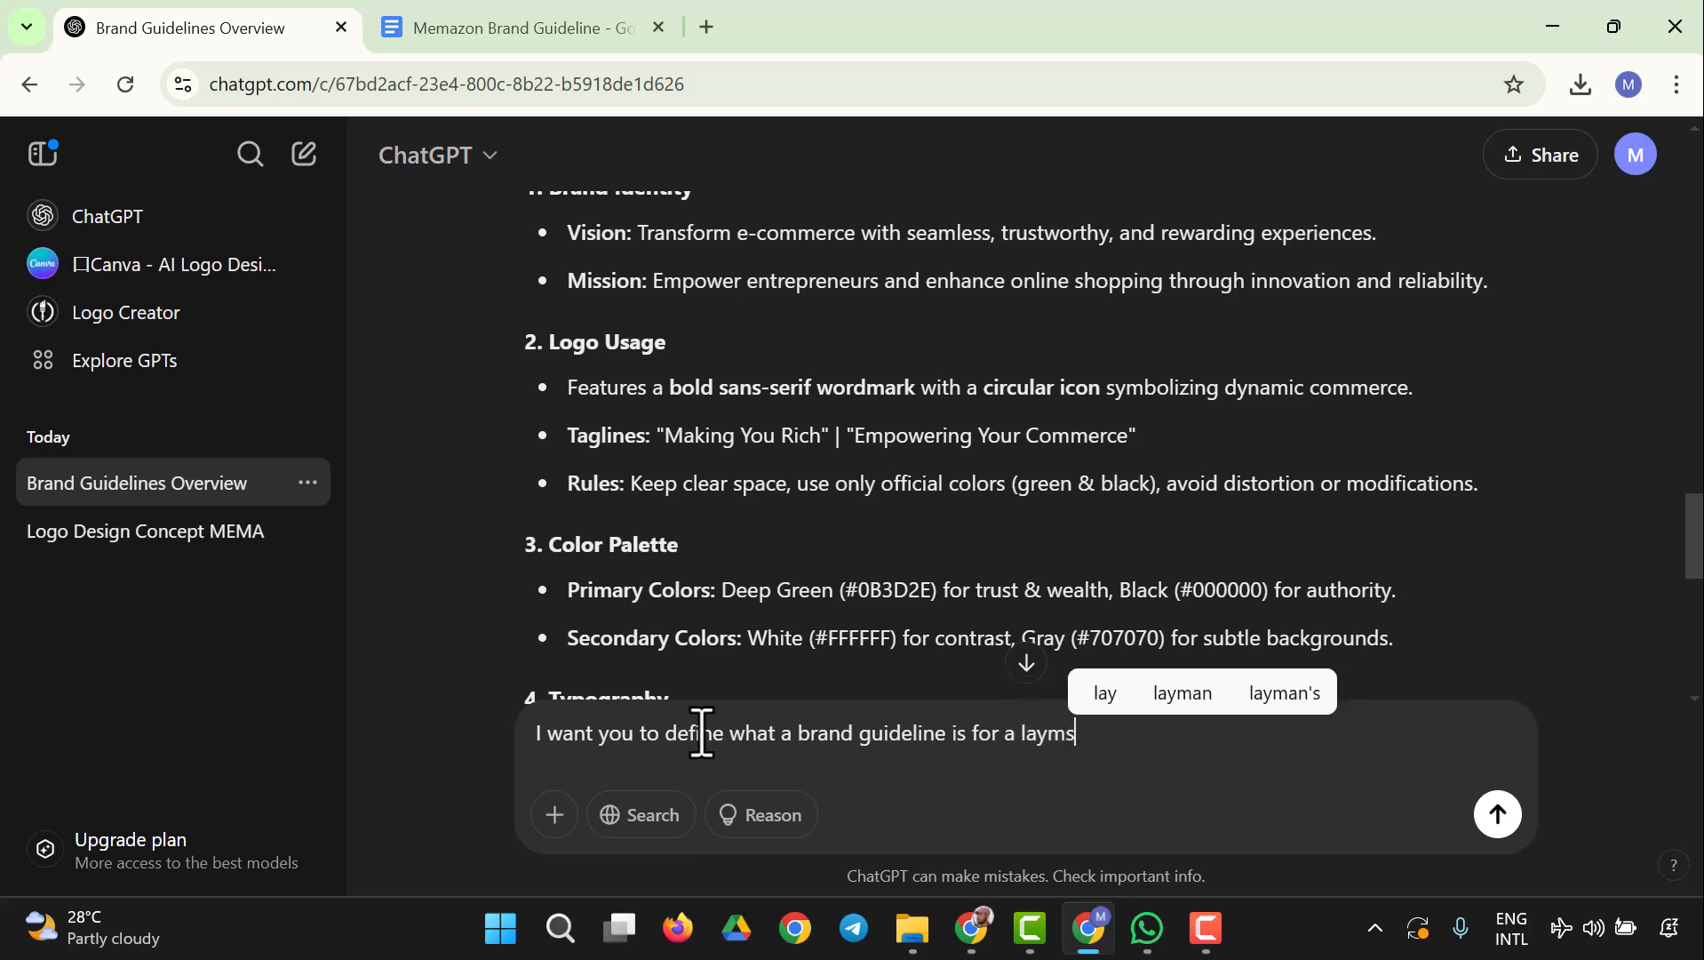
key(BackSpace)
text(an)
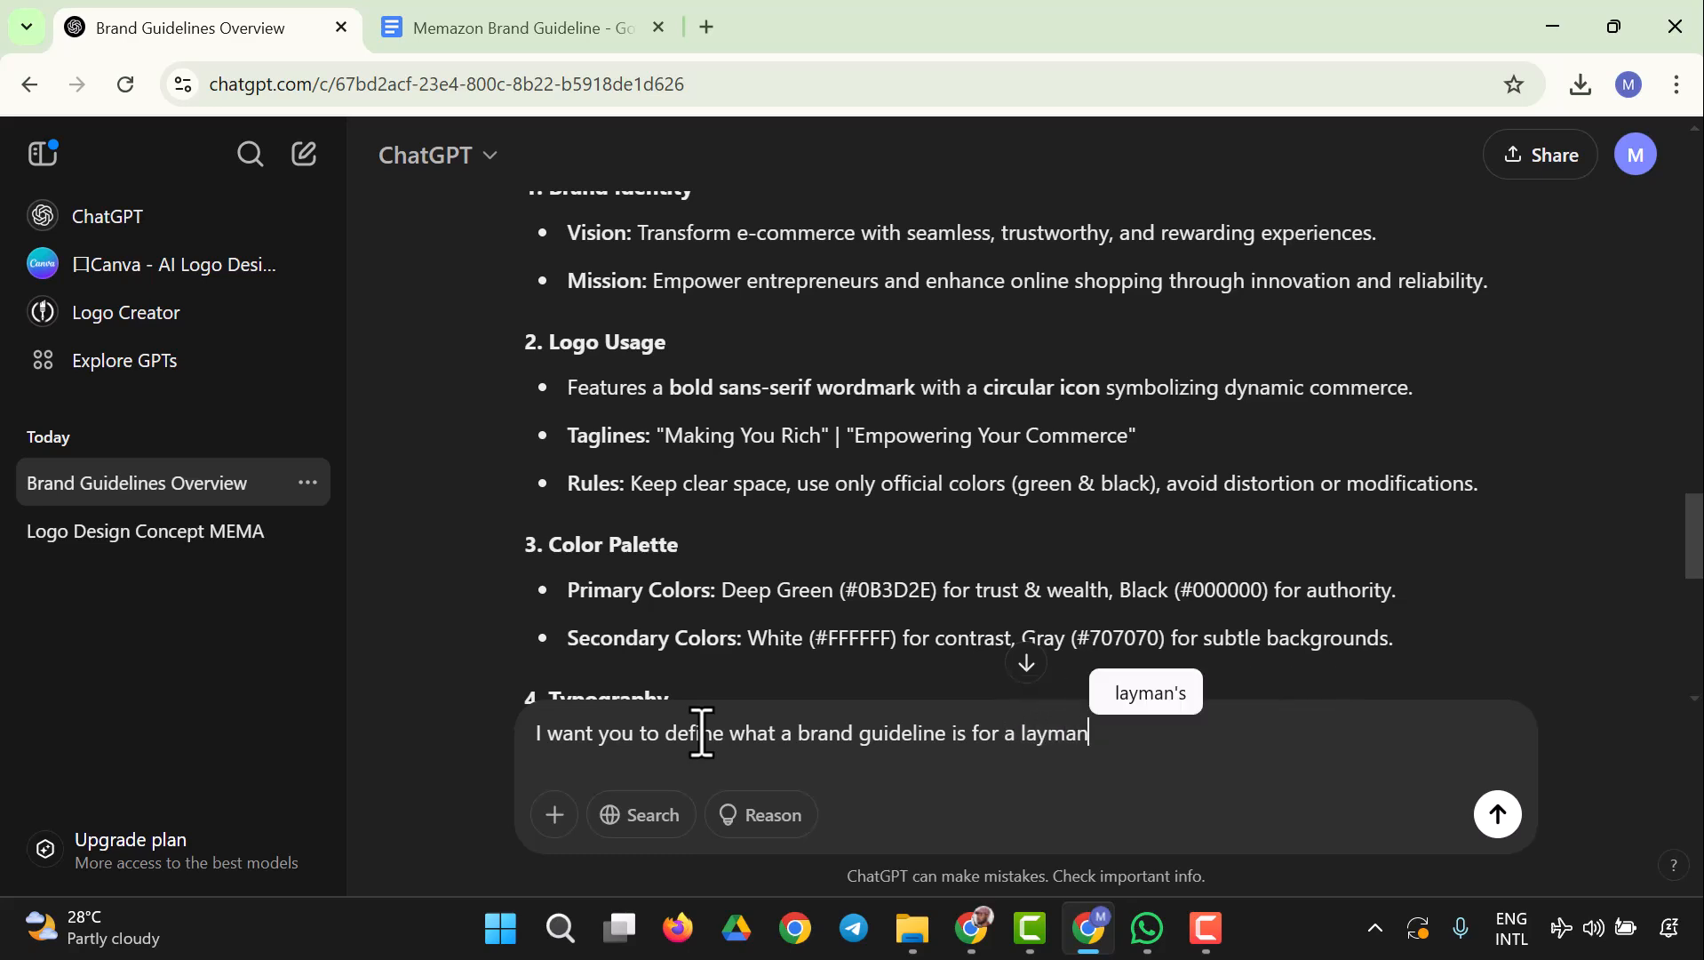
key(Return)
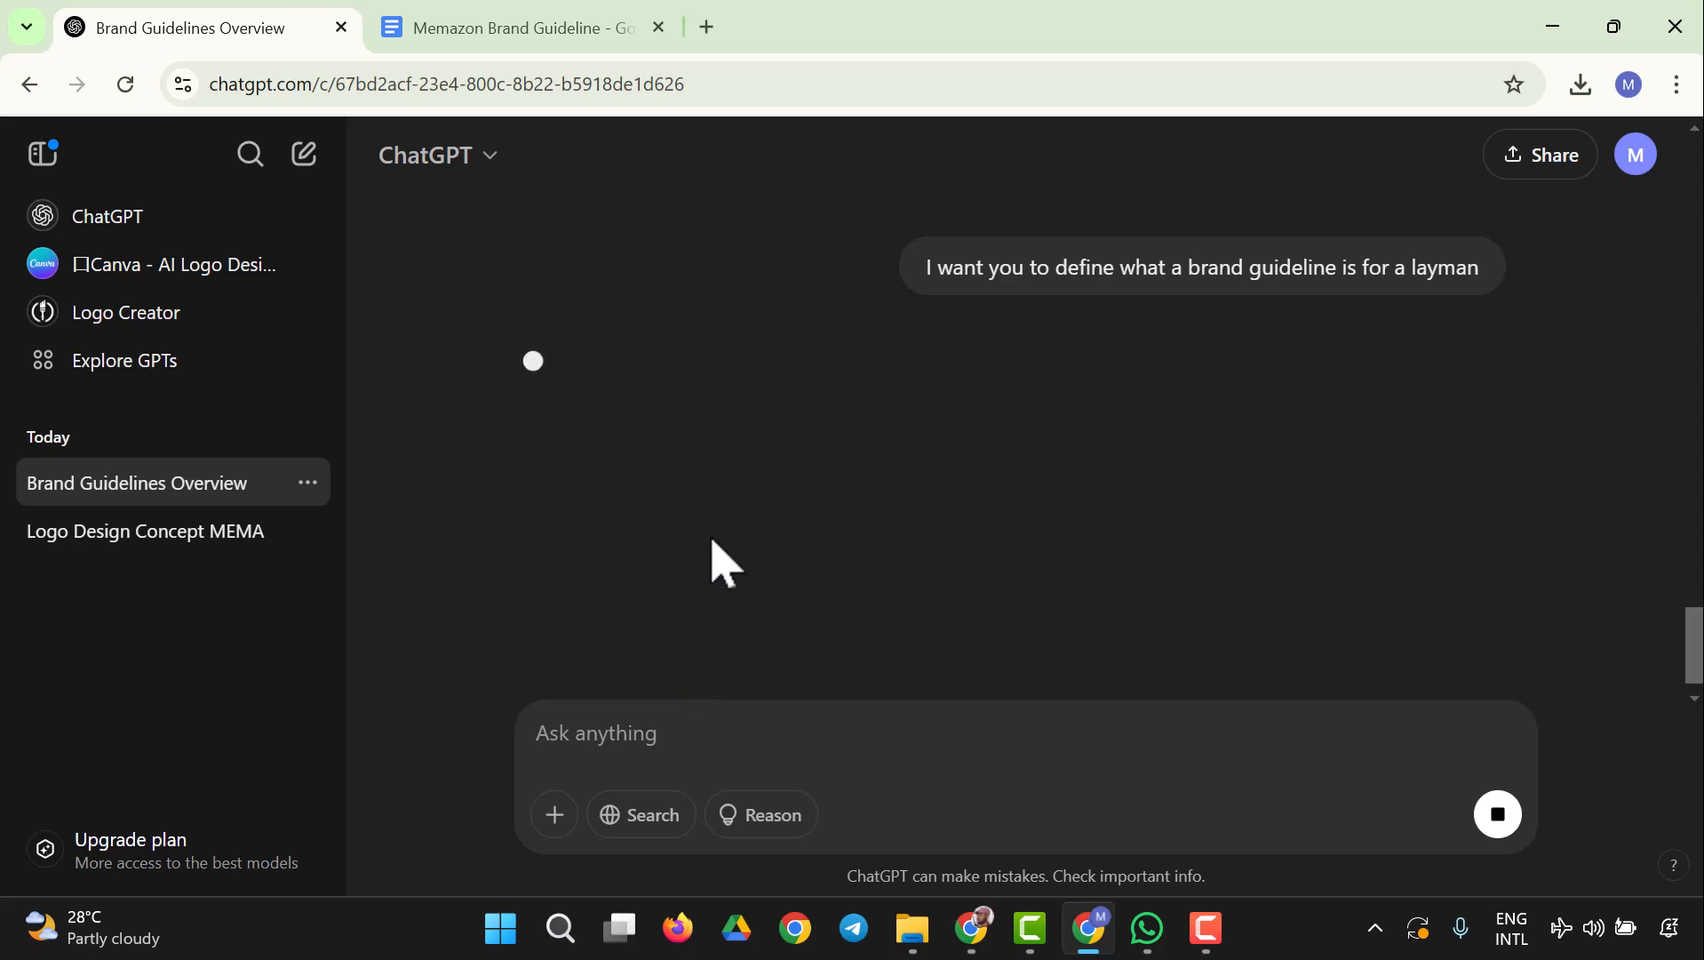
- Copy all three paragraphs of the layman's definition of a brand guideline
scroll(613, 457, up, 2)
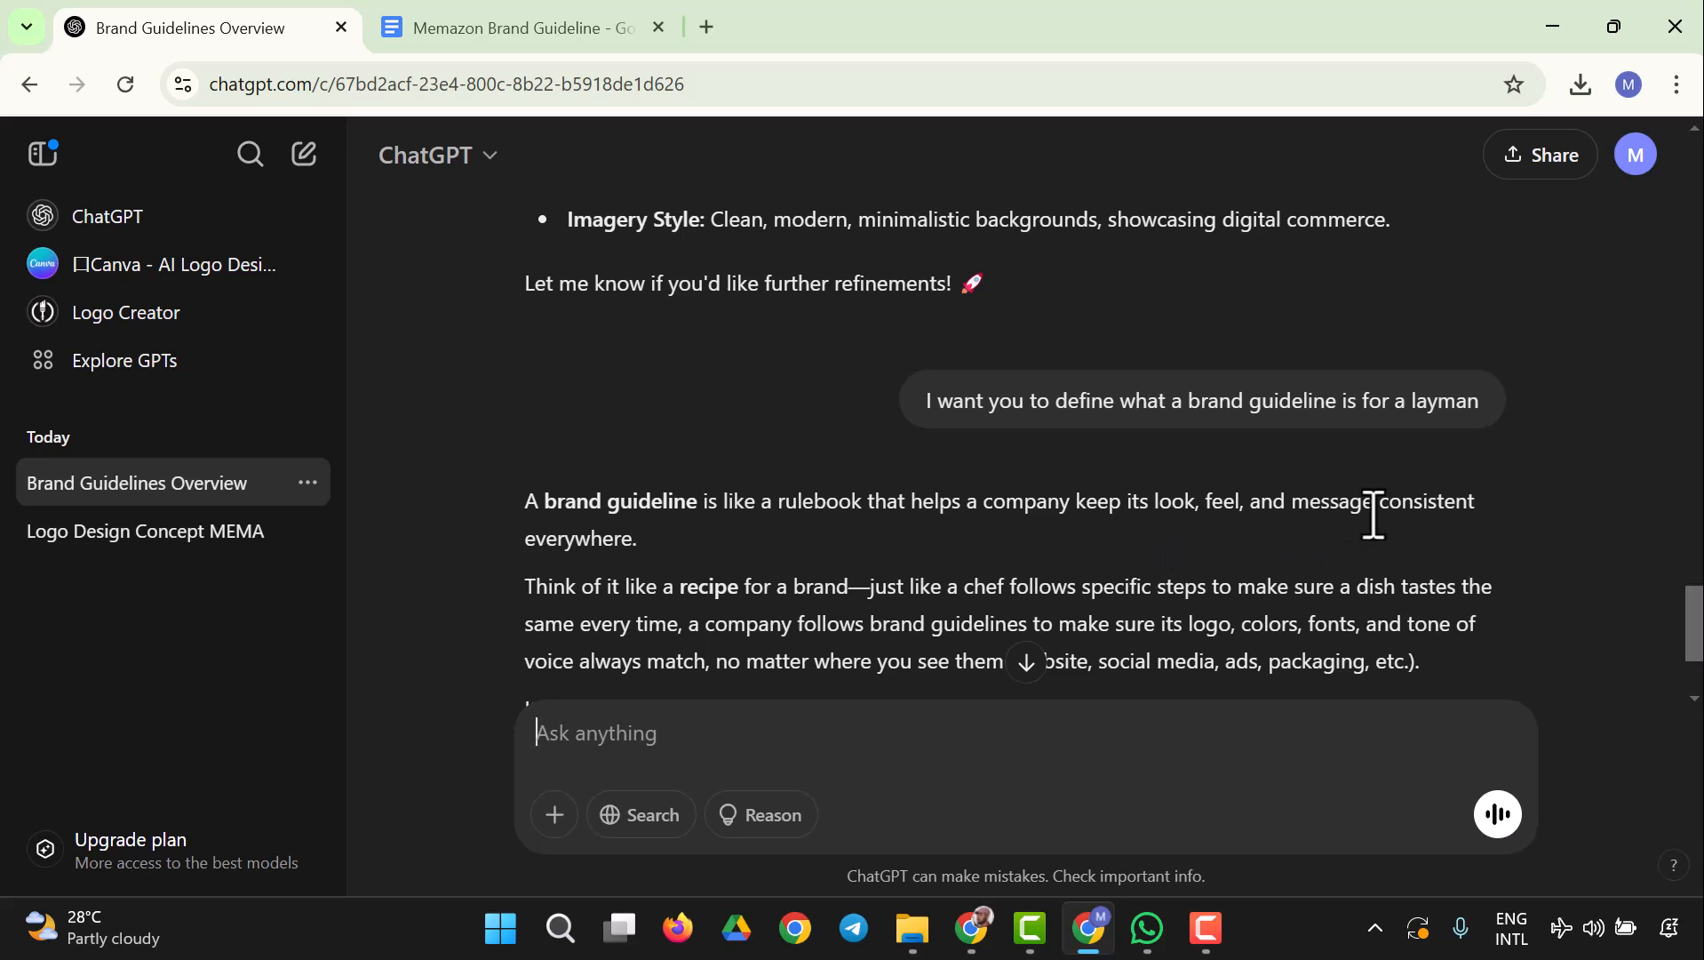
scroll(1137, 582, down, 2)
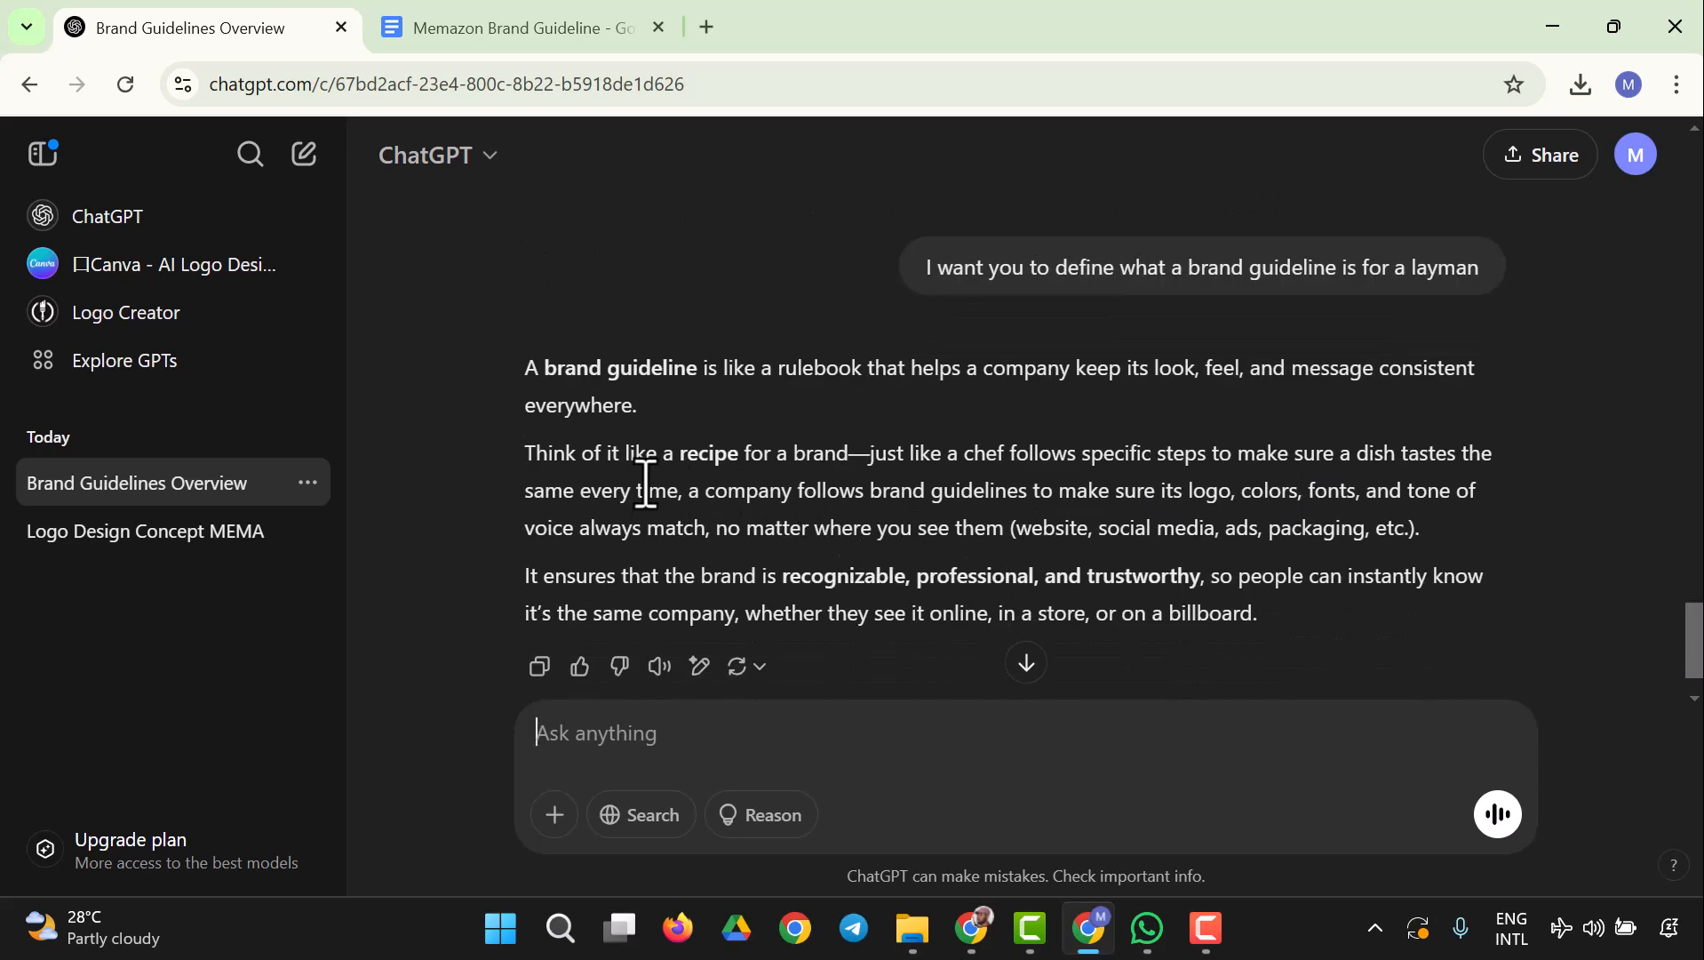
drag(528, 380, 1253, 604)
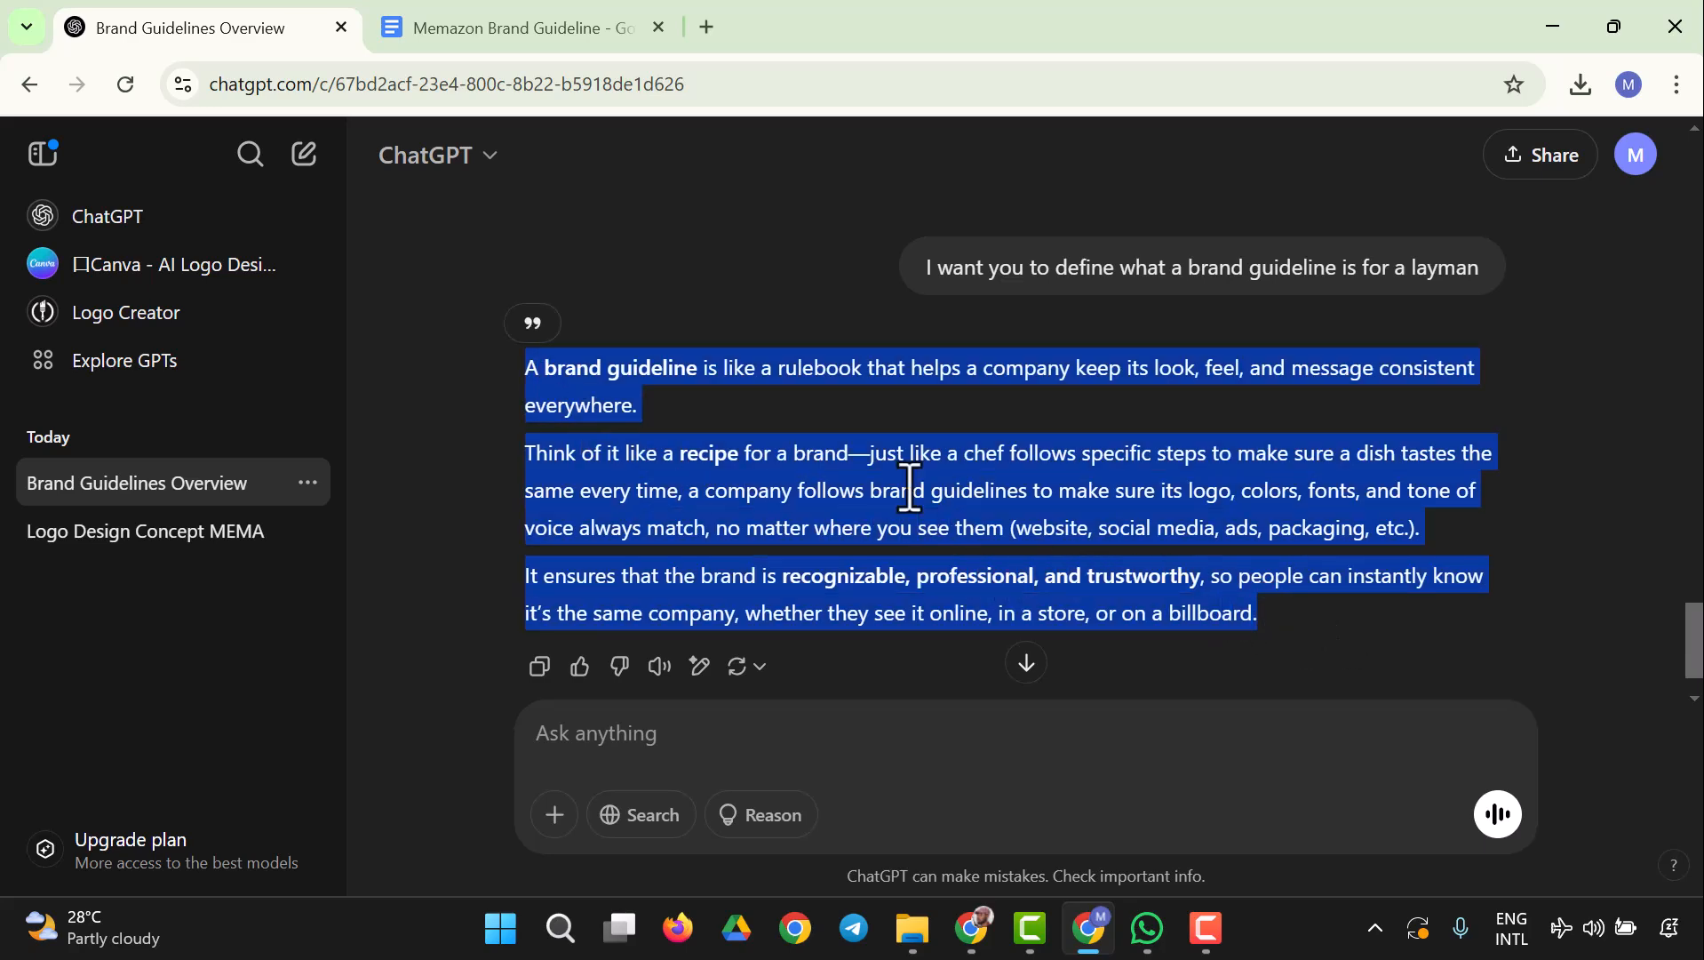
right_click(906, 453)
click(948, 496)
- Switch to Canva and replace the first body paragraph on the "What are brand guidelines?" page with the copied definition
click(971, 929)
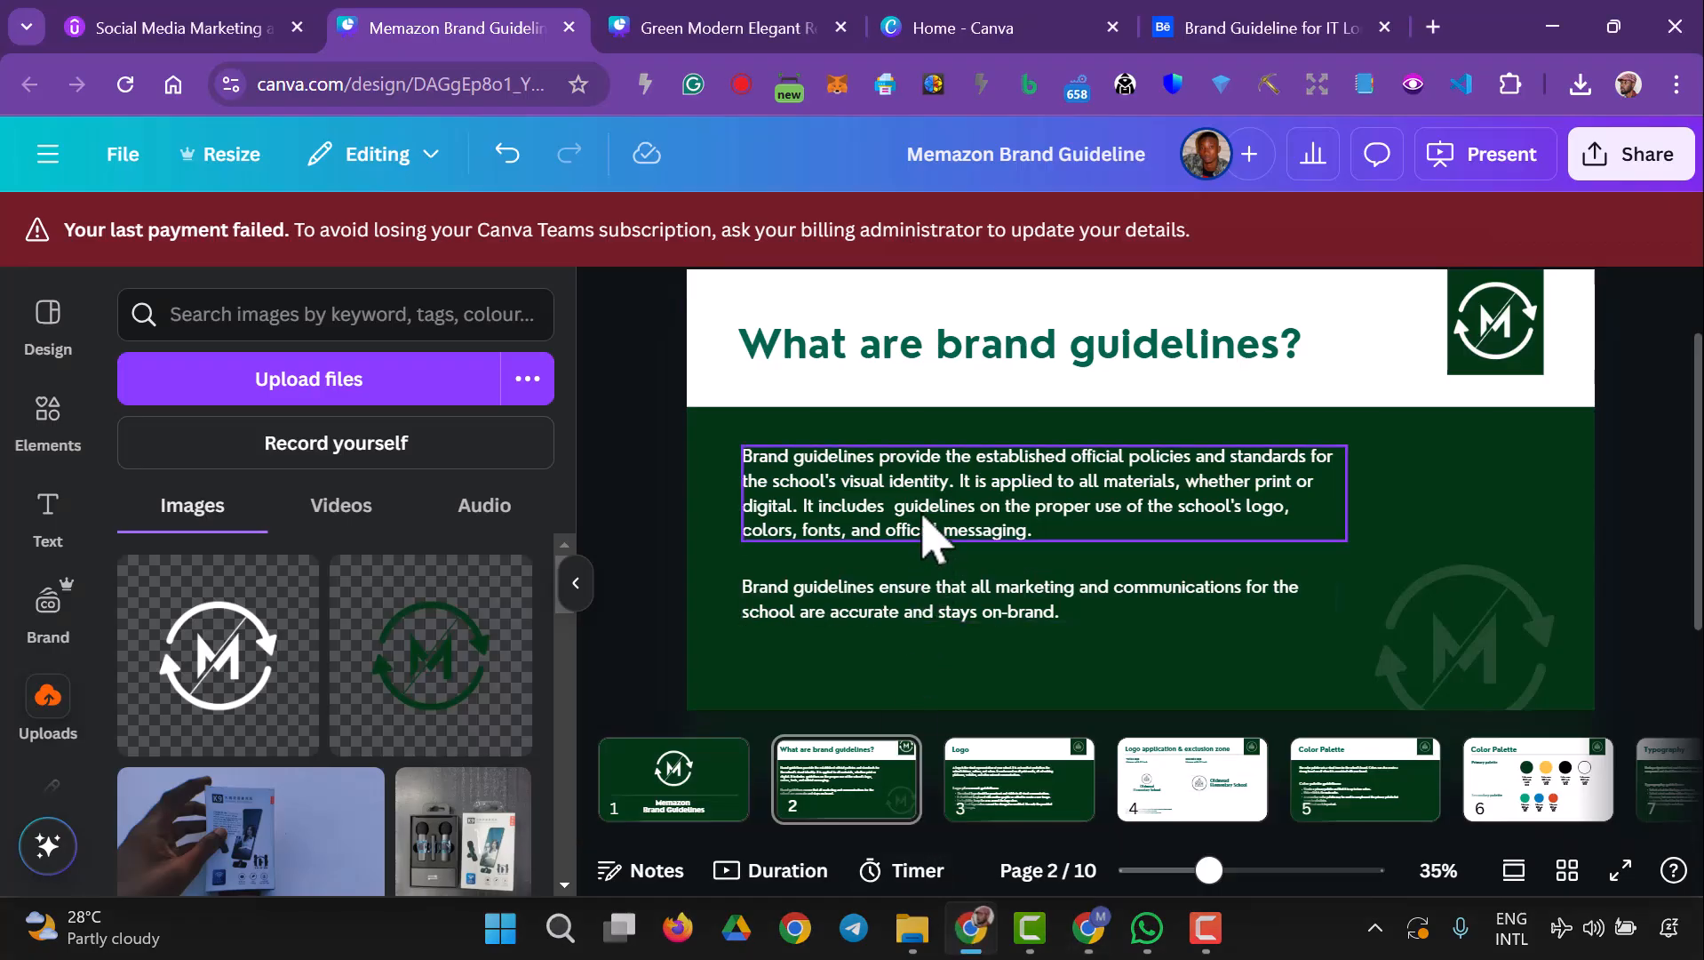
double_click(926, 532)
key(ctrl+v)
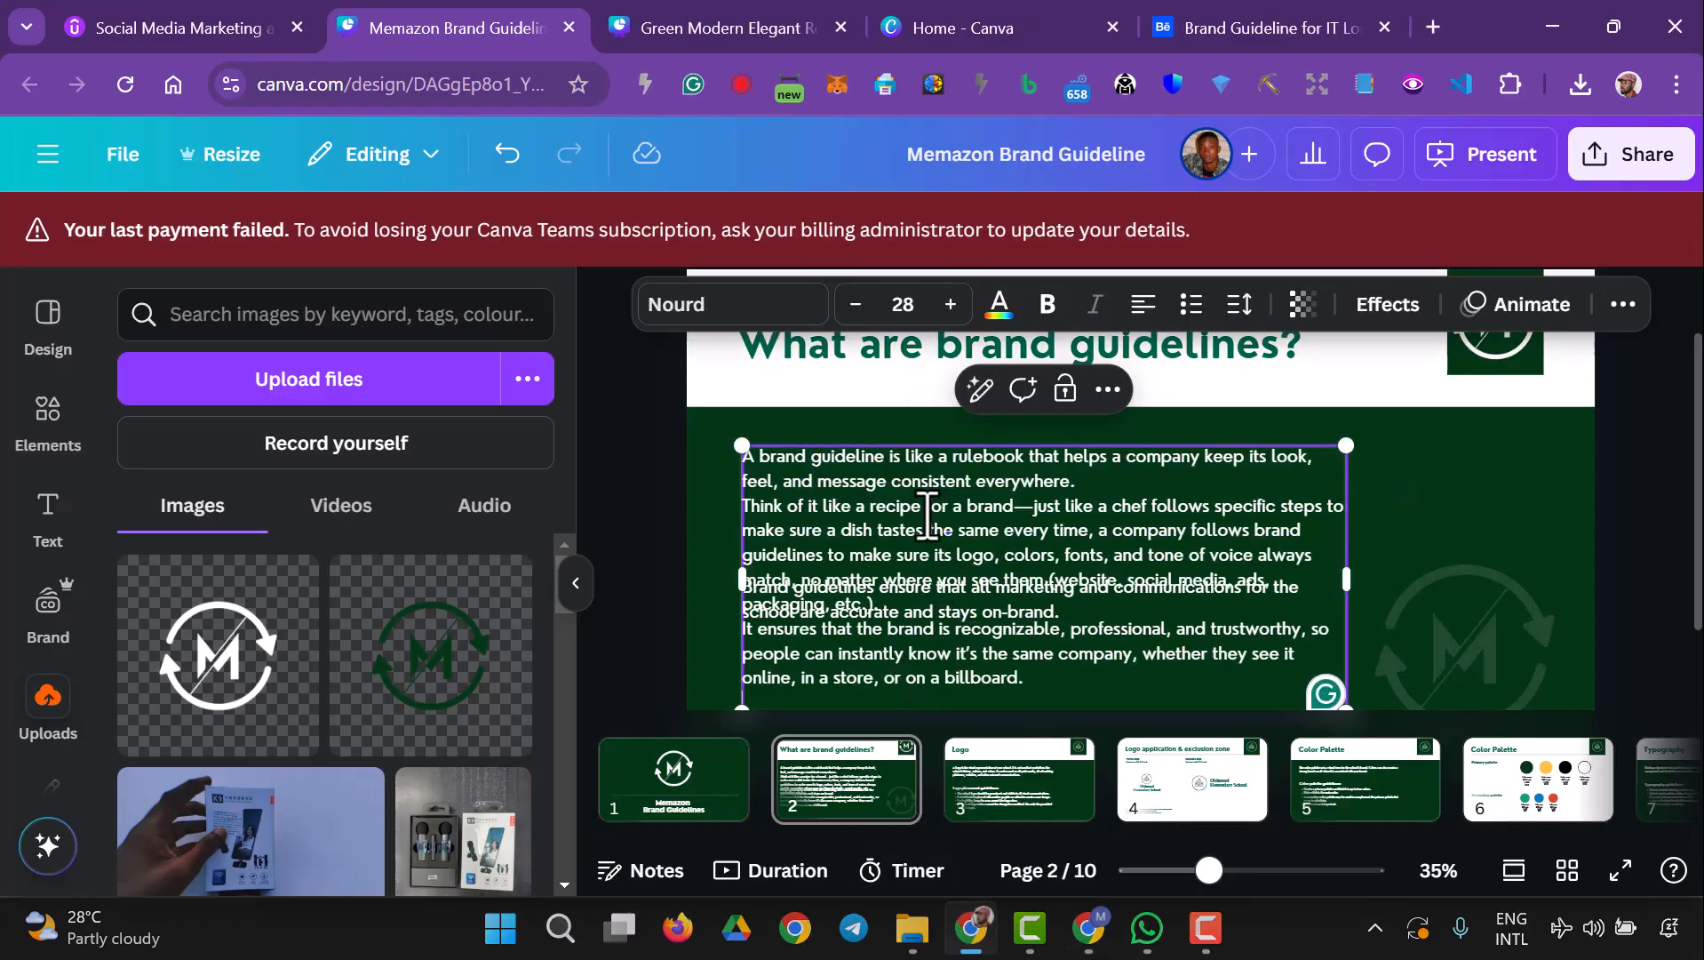
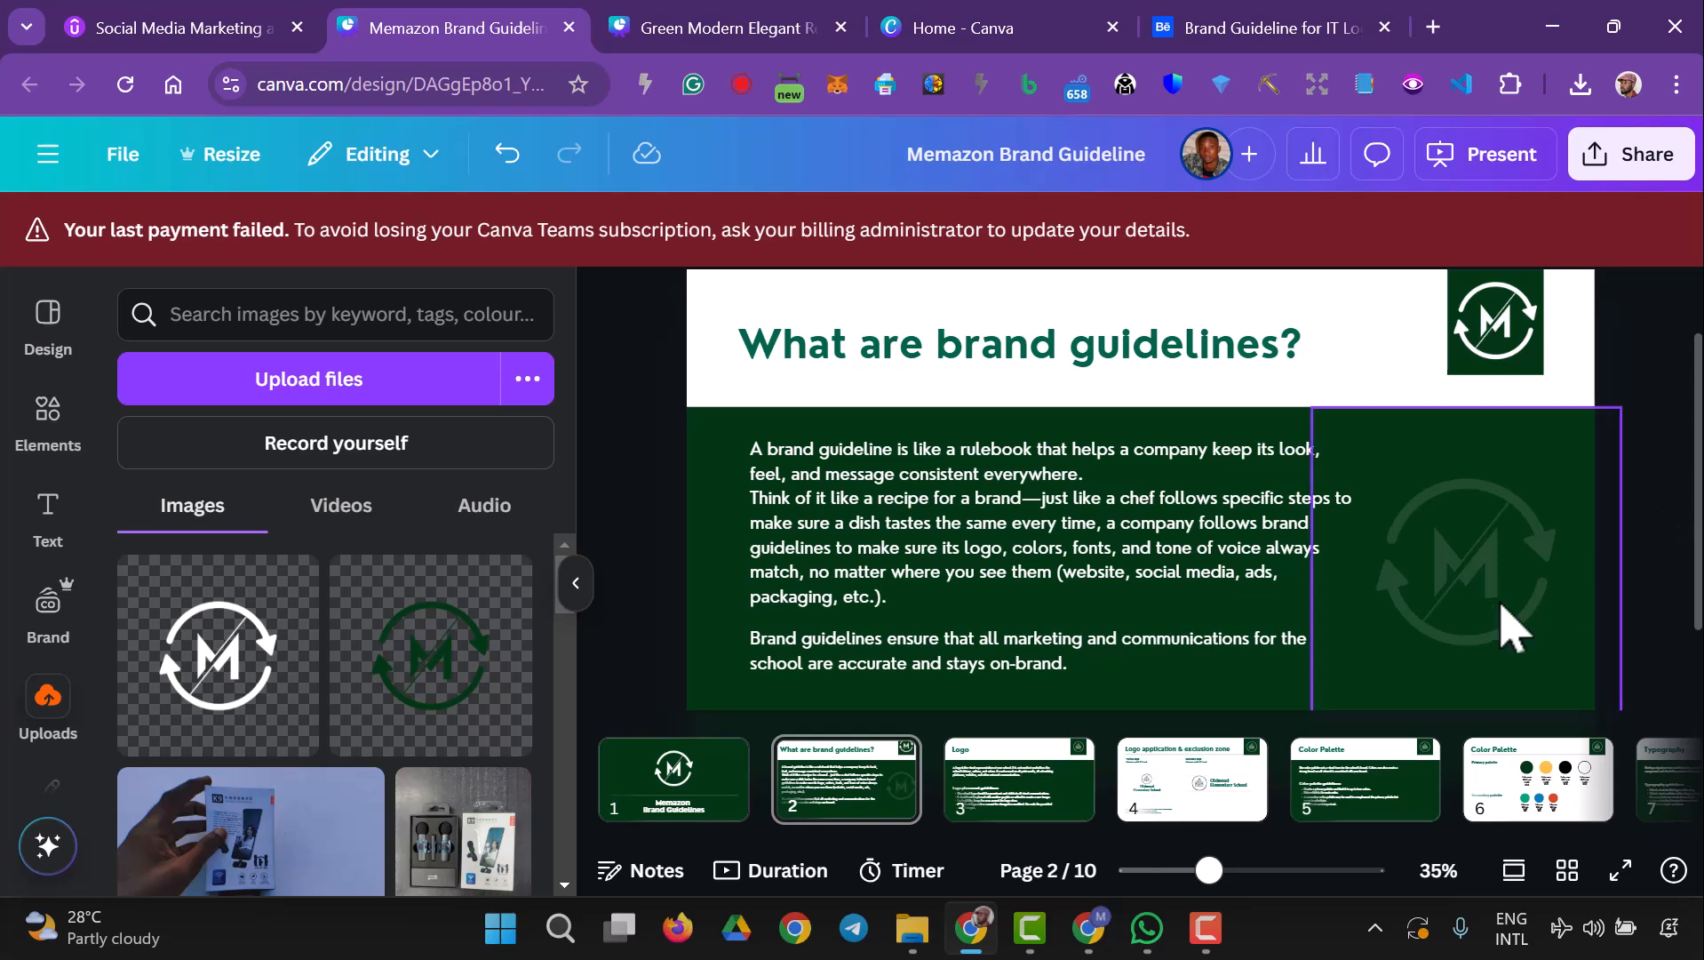
- Nudge the closing paragraph down slightly and insert a blank line before "Think of it like a recipe" in the main text
click(973, 671)
click(935, 595)
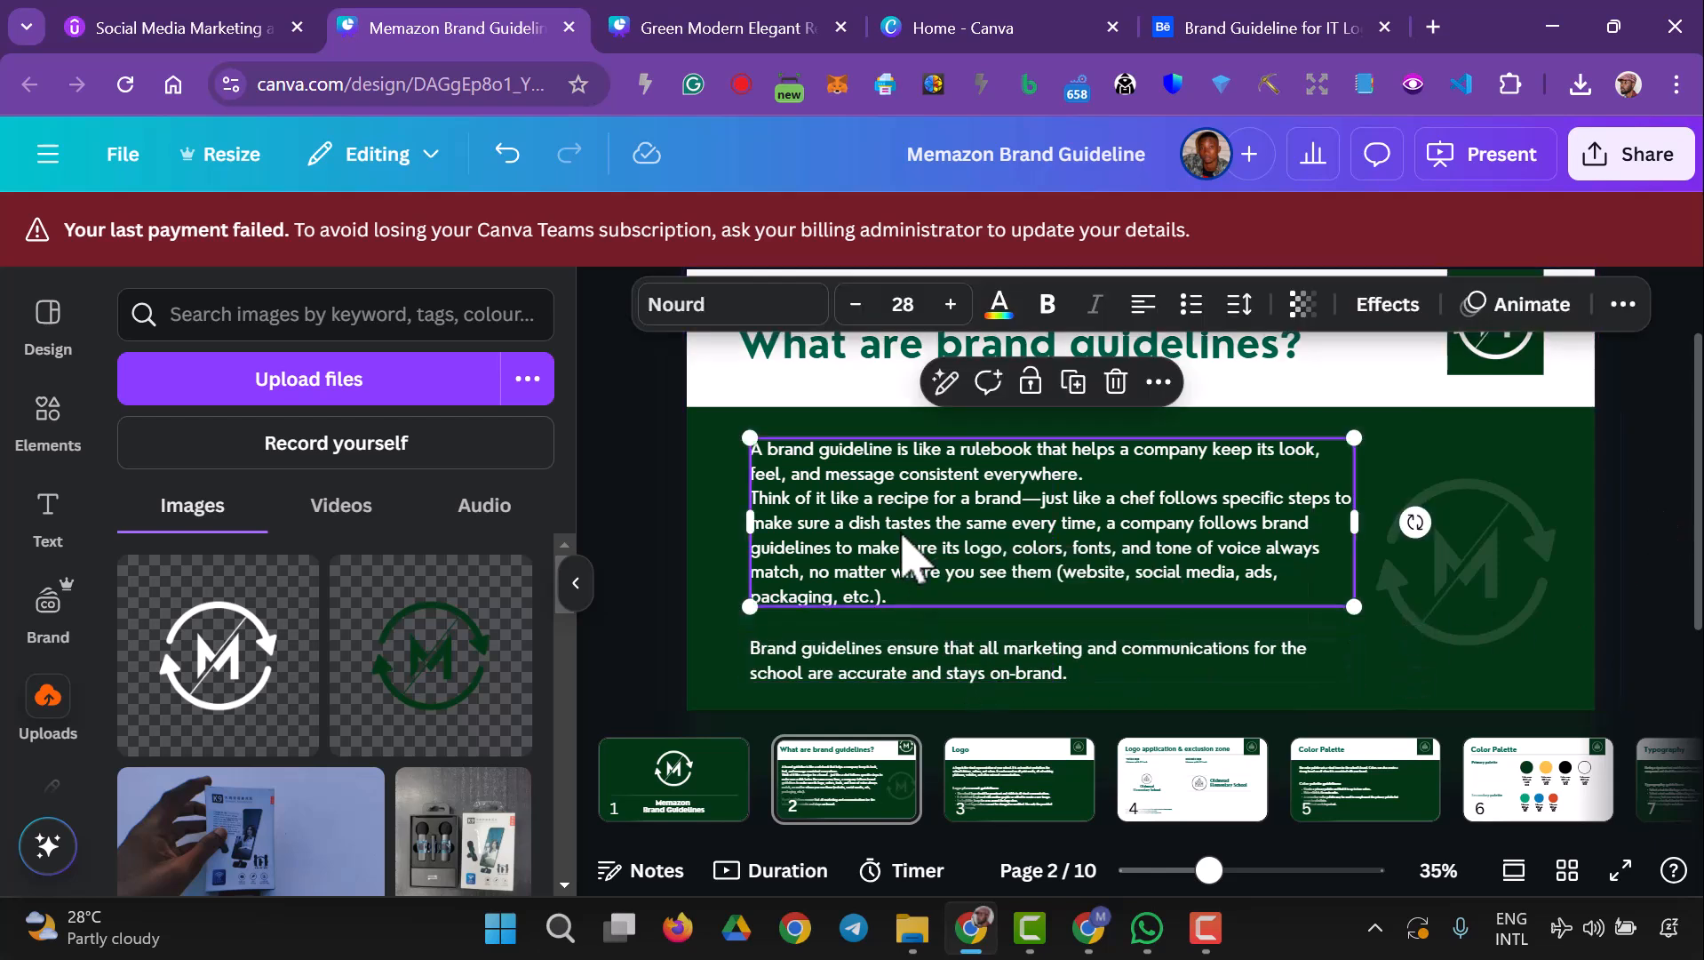
click(1119, 480)
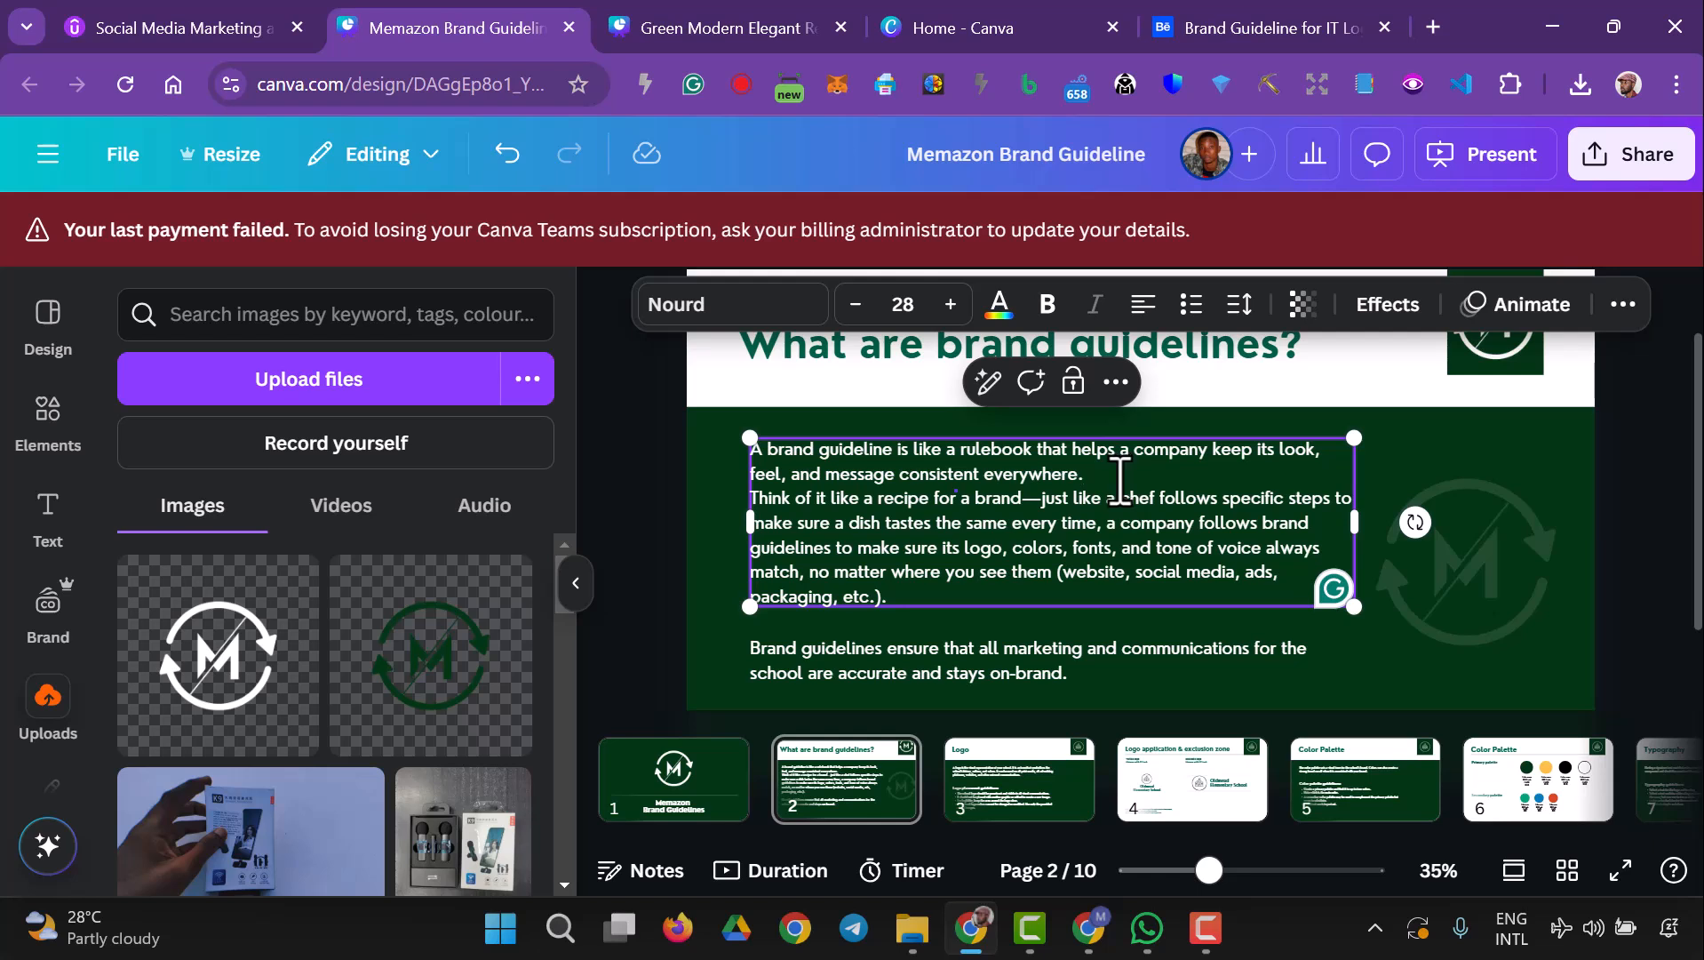
key(Return)
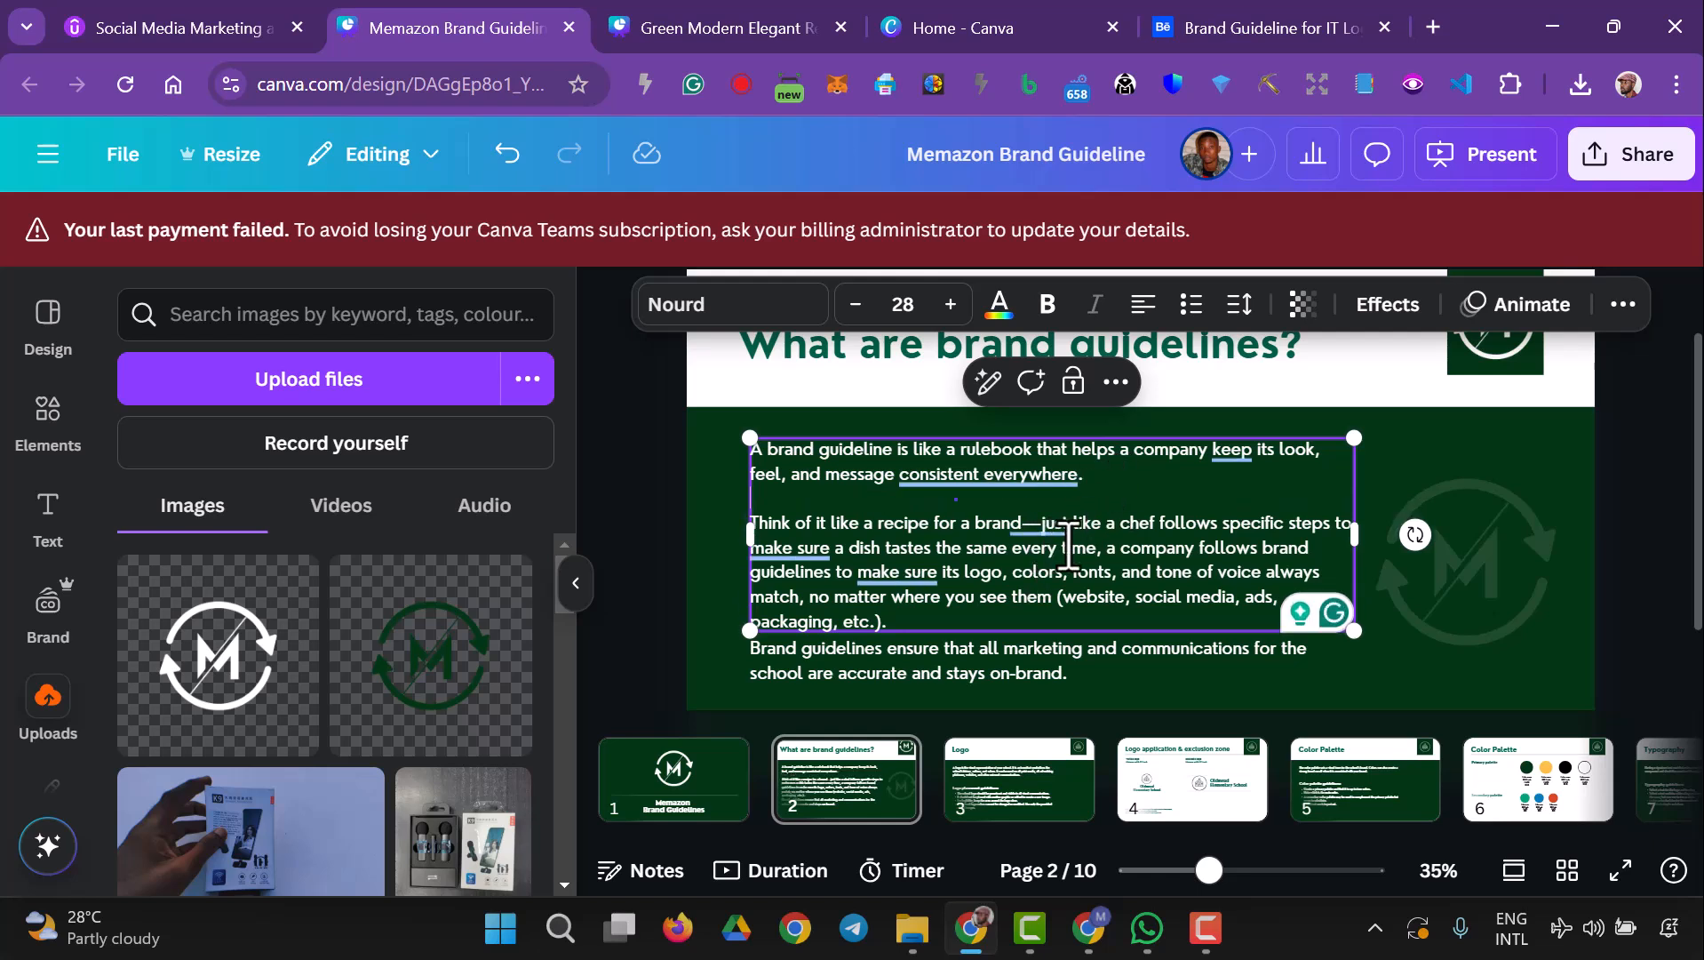
- Widen the main text box toward the watermark logo so its lines rewrap clear of the closing paragraph
click(1337, 675)
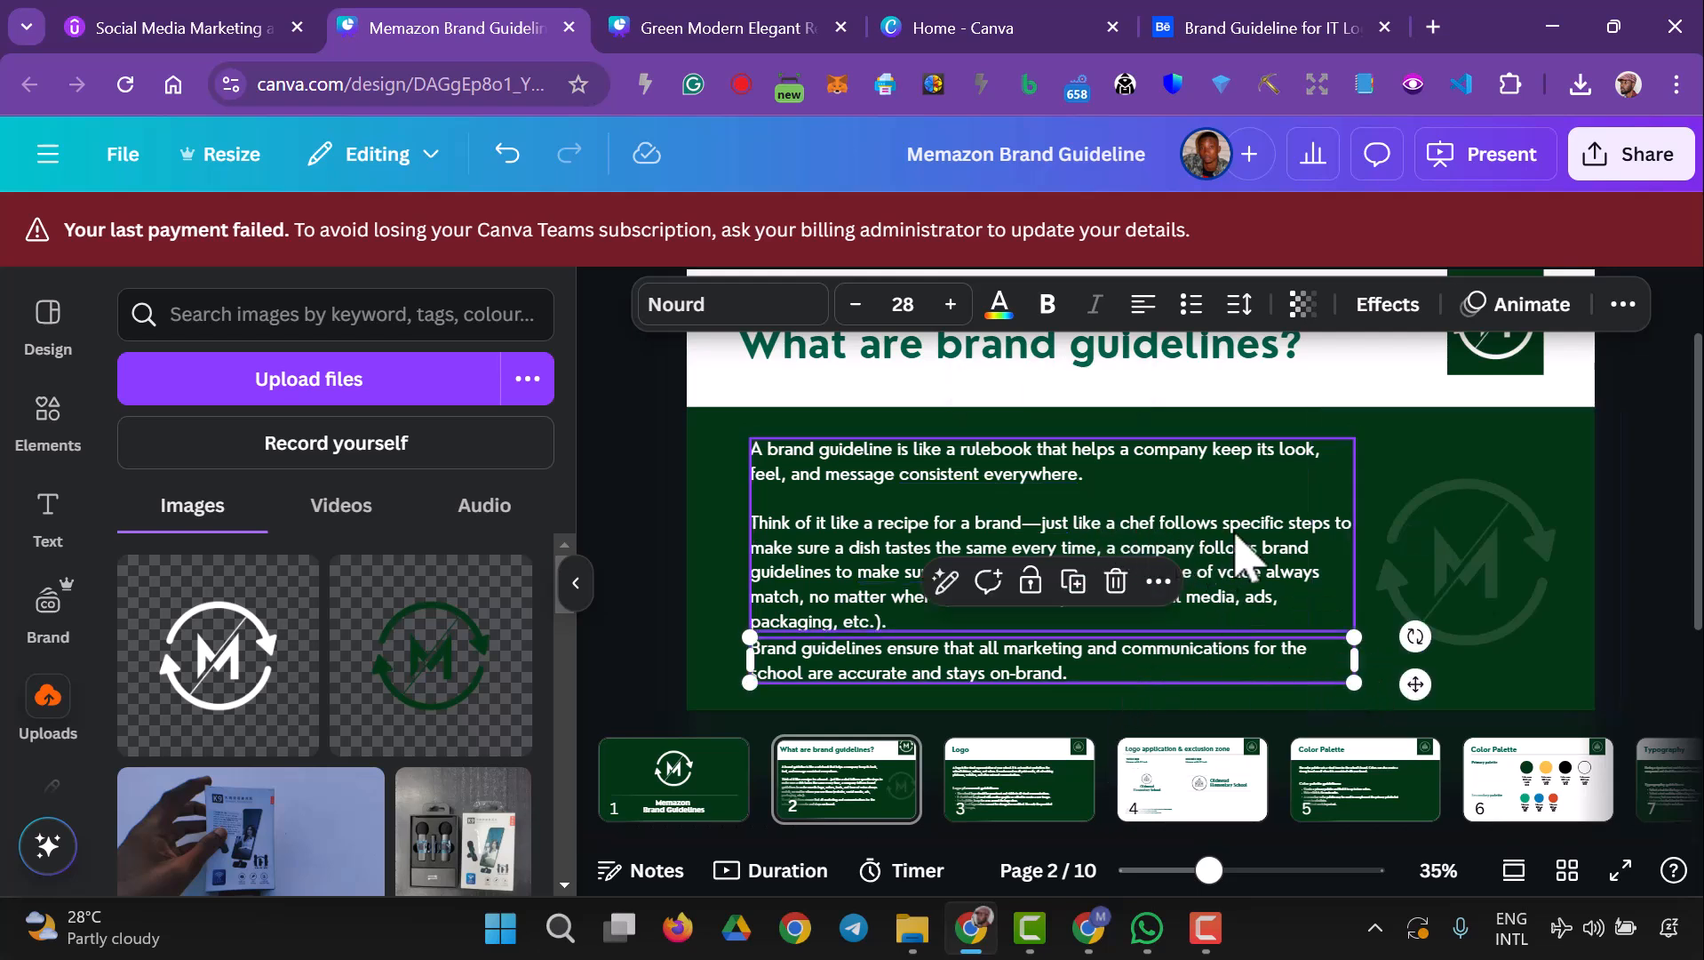
click(1278, 560)
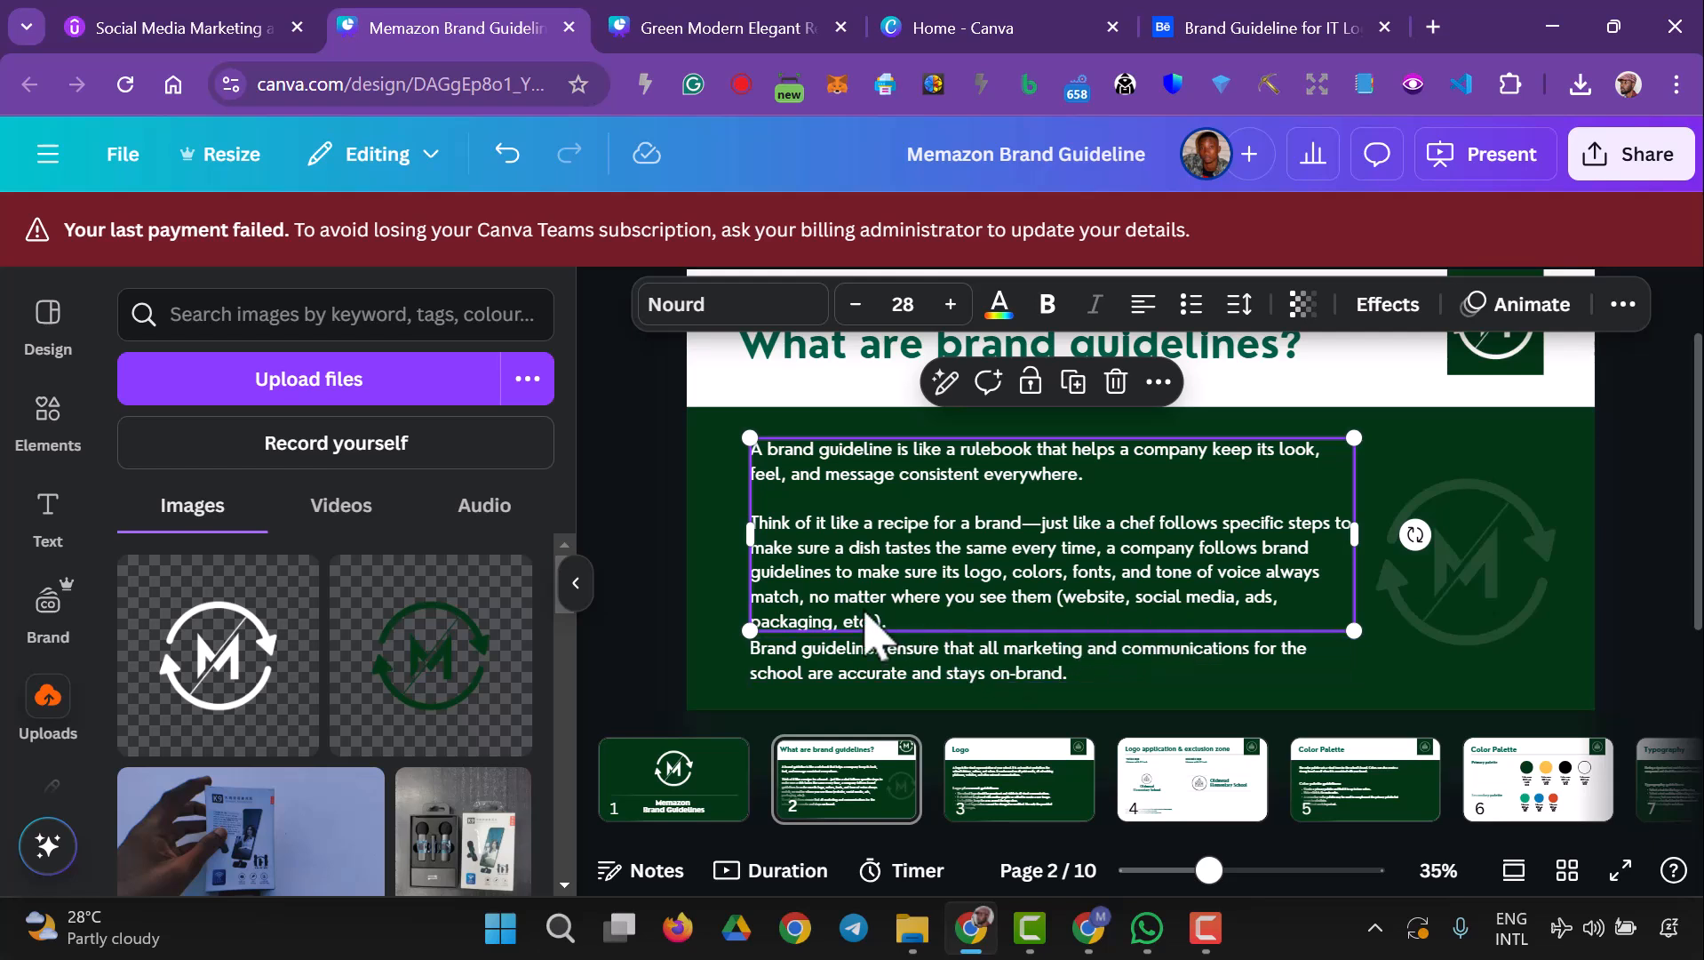
drag(1355, 534, 1440, 538)
- Shrink the watermark logo and place it beside the body text, near the page's right edge
click(1521, 571)
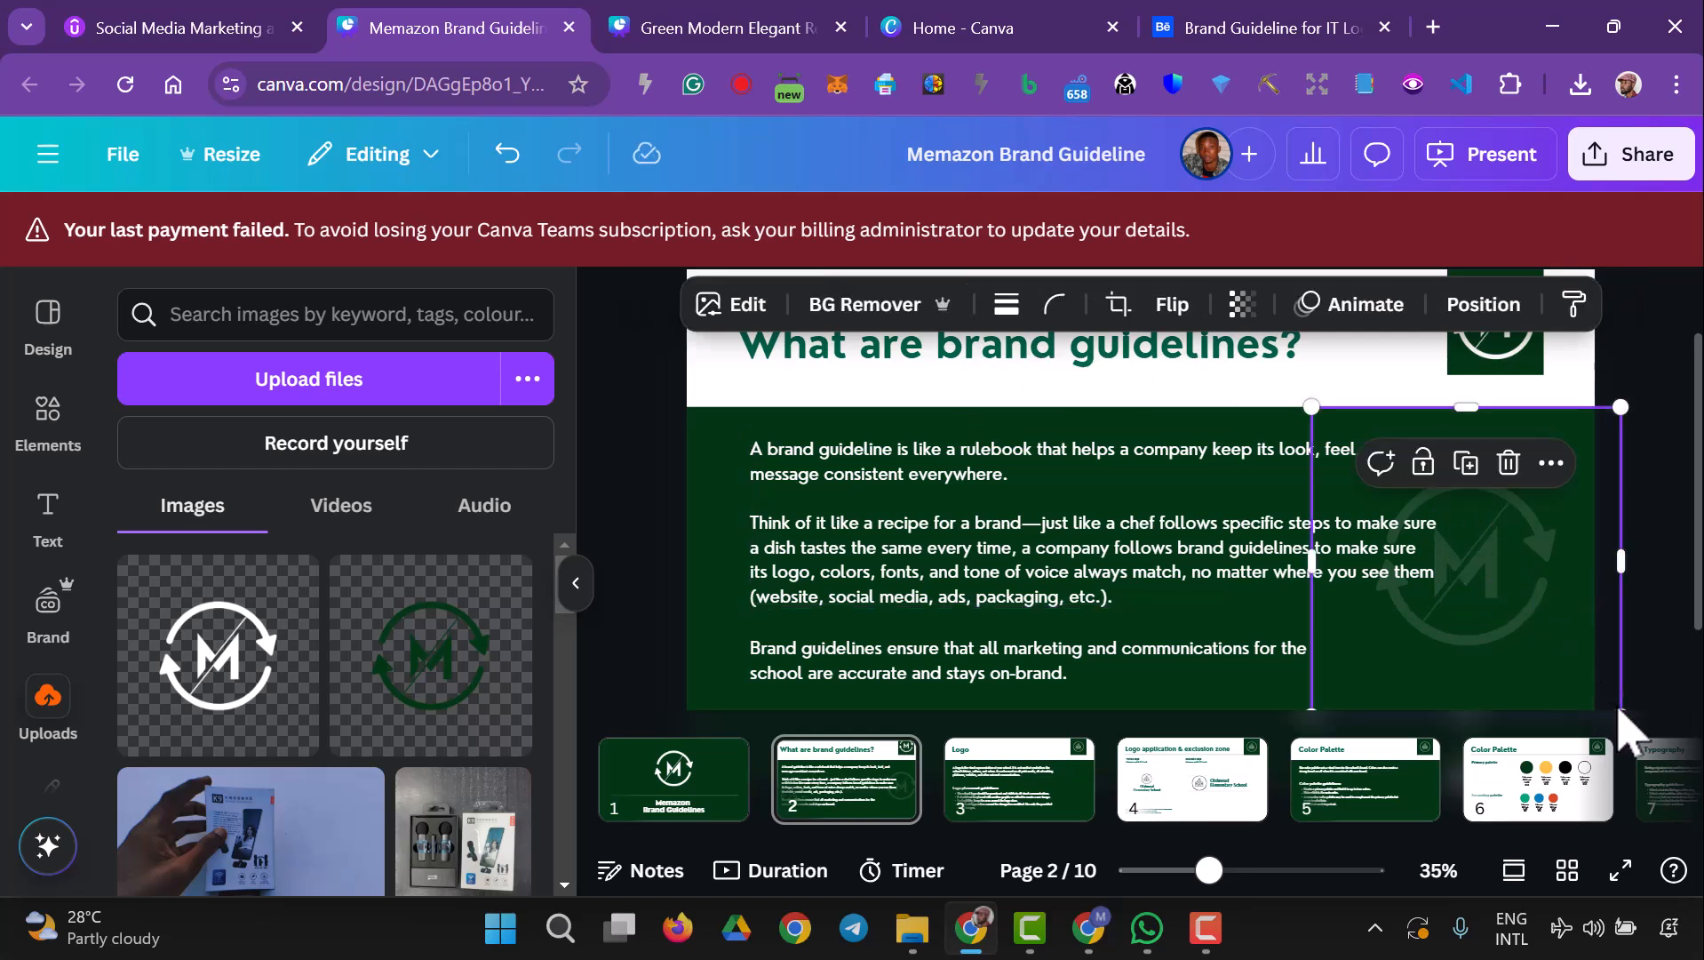
drag(1621, 710, 1519, 582)
drag(1438, 468, 1525, 517)
click(1643, 551)
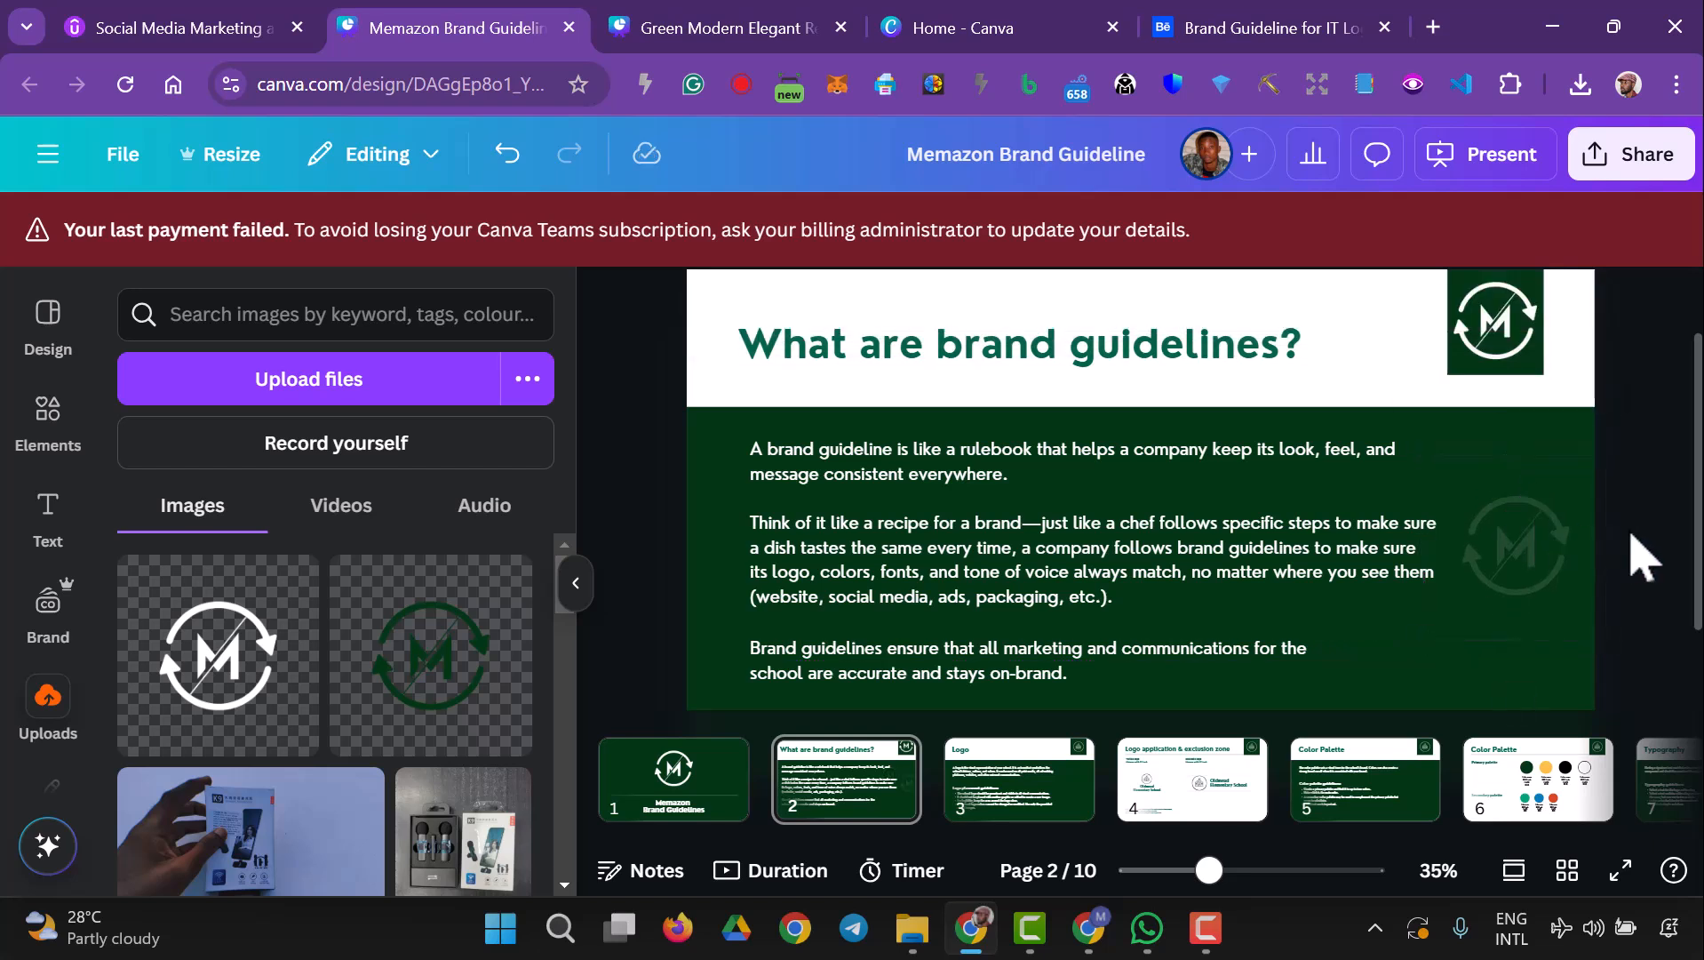
- Widen the closing paragraph's text box to match the width of the text above it
click(1245, 660)
drag(1369, 668, 1457, 680)
click(1626, 582)
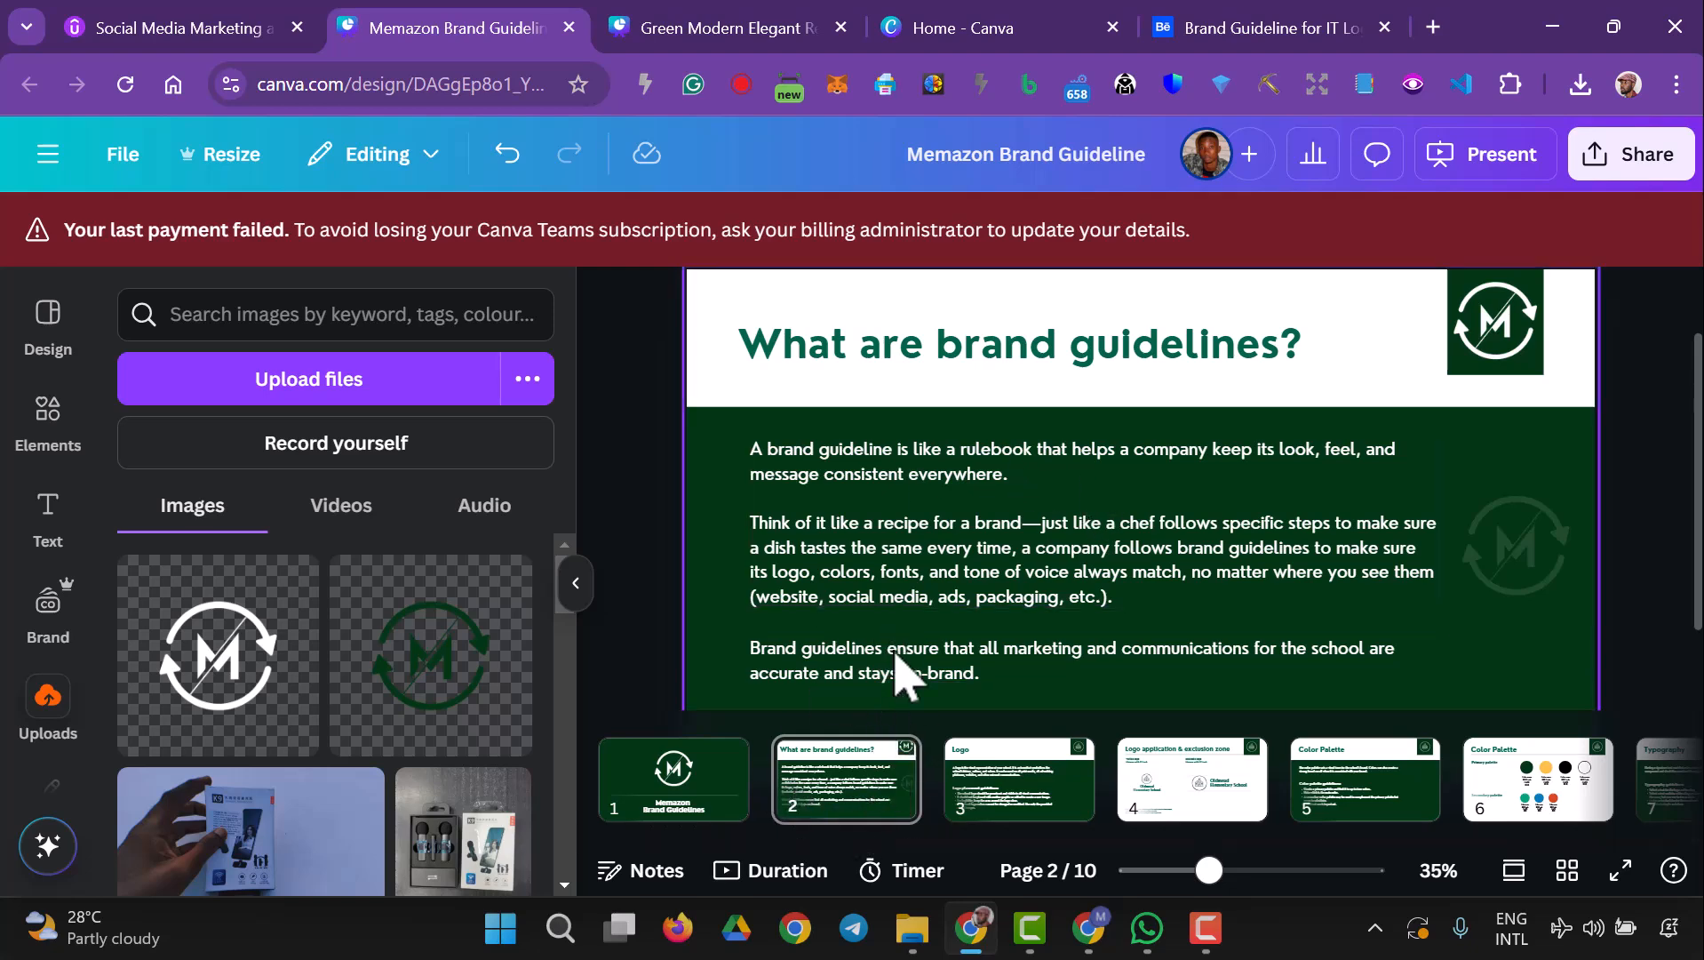
- Open the Logo page, switch to ChatGPT and ask "What are logos"
click(981, 787)
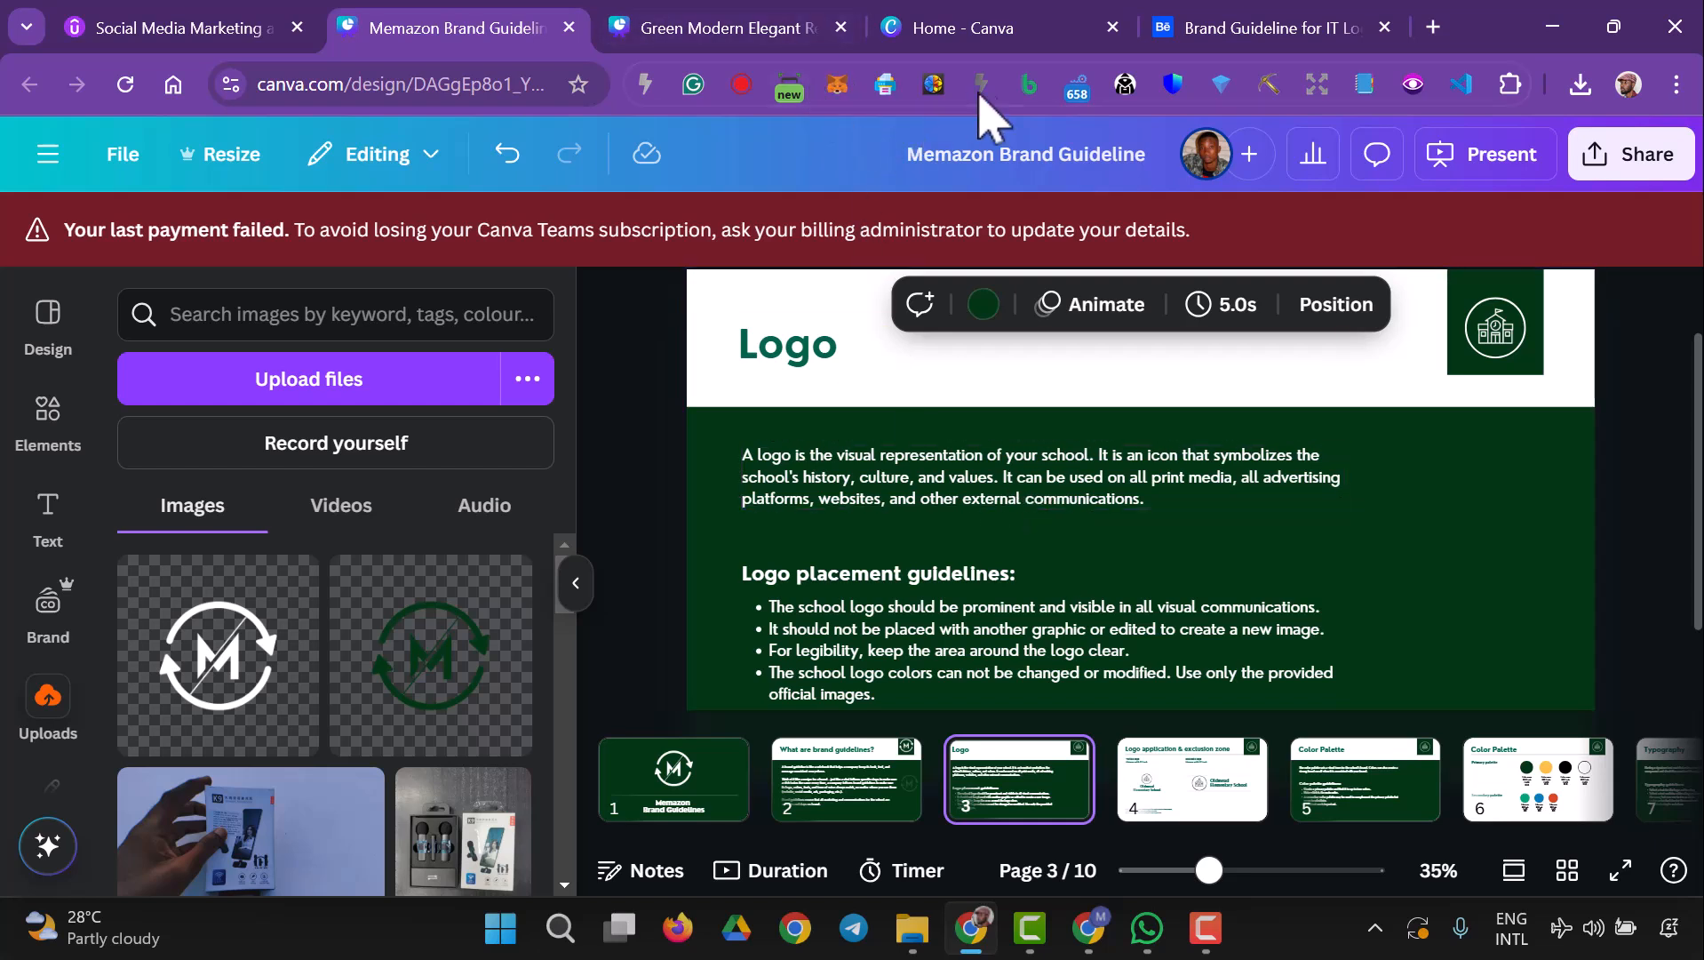
click(1090, 928)
click(954, 754)
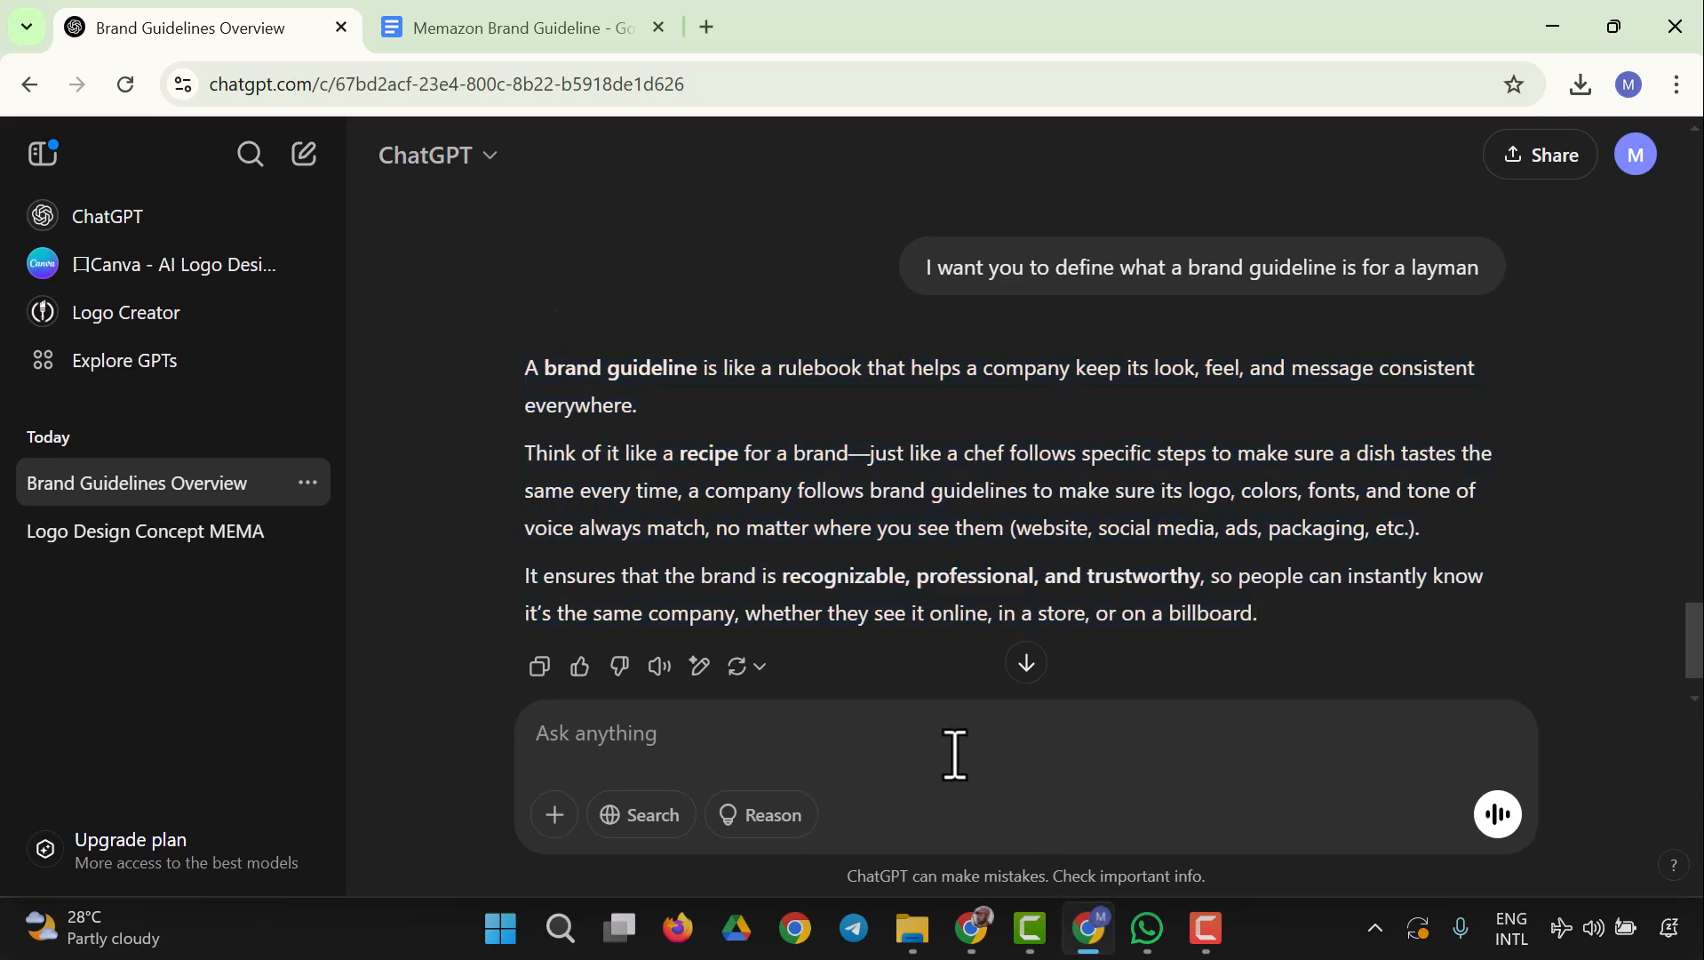
text(What are l)
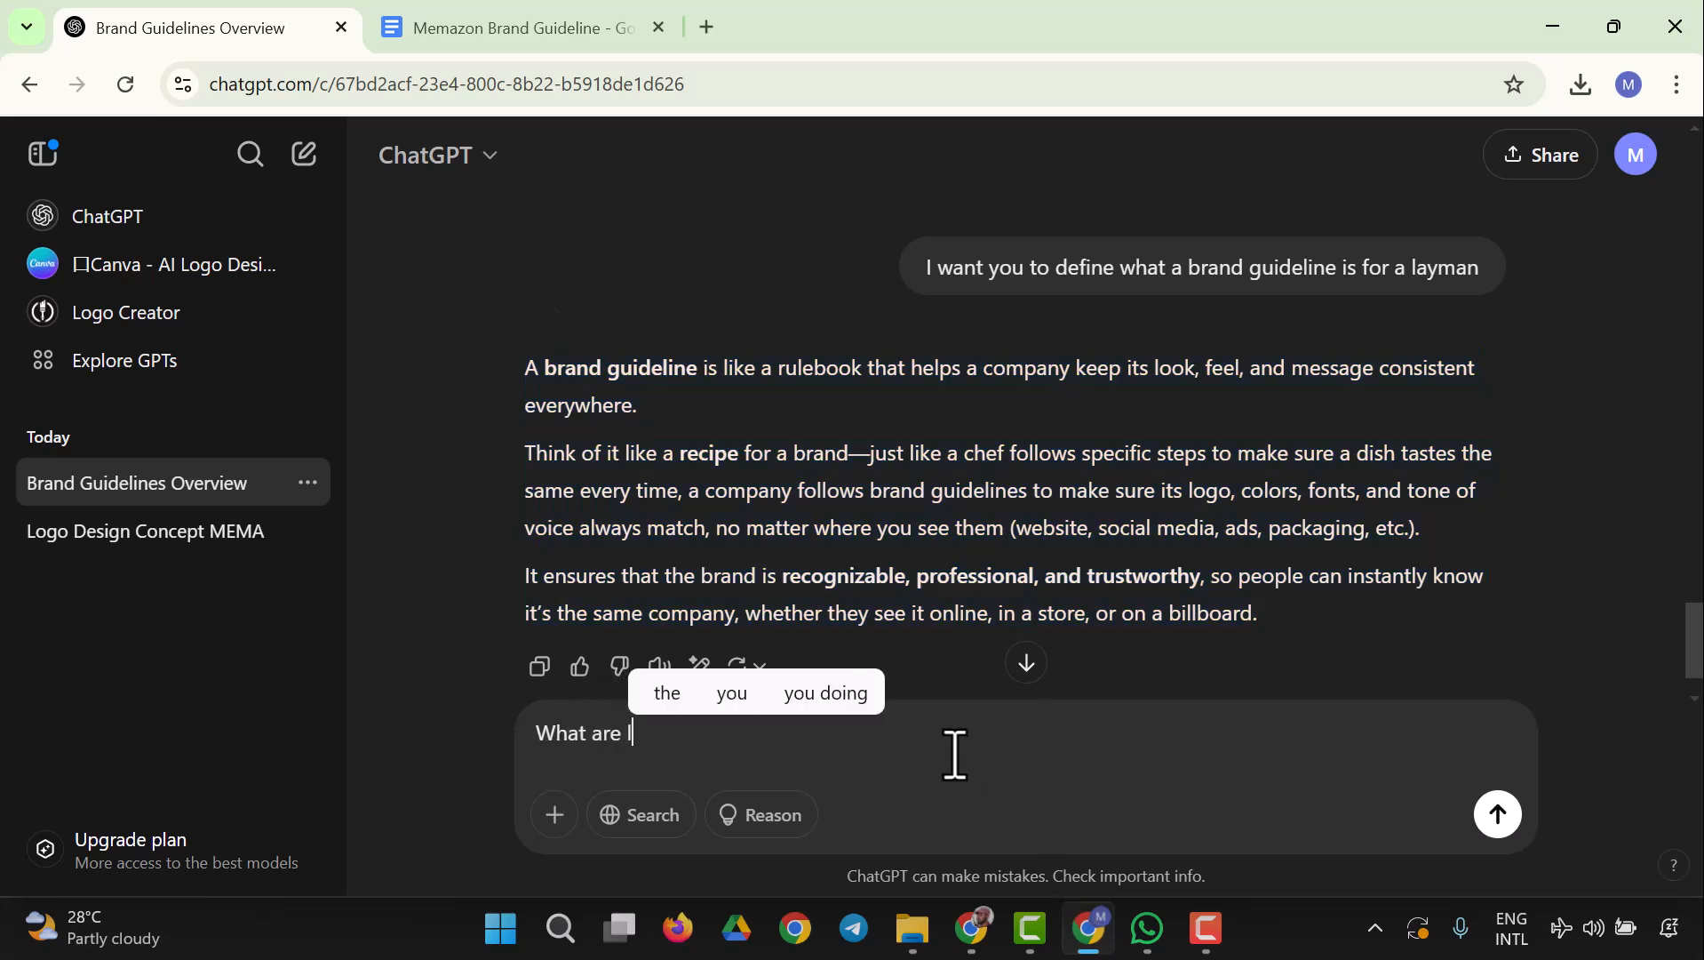
text(ogos)
key(Return)
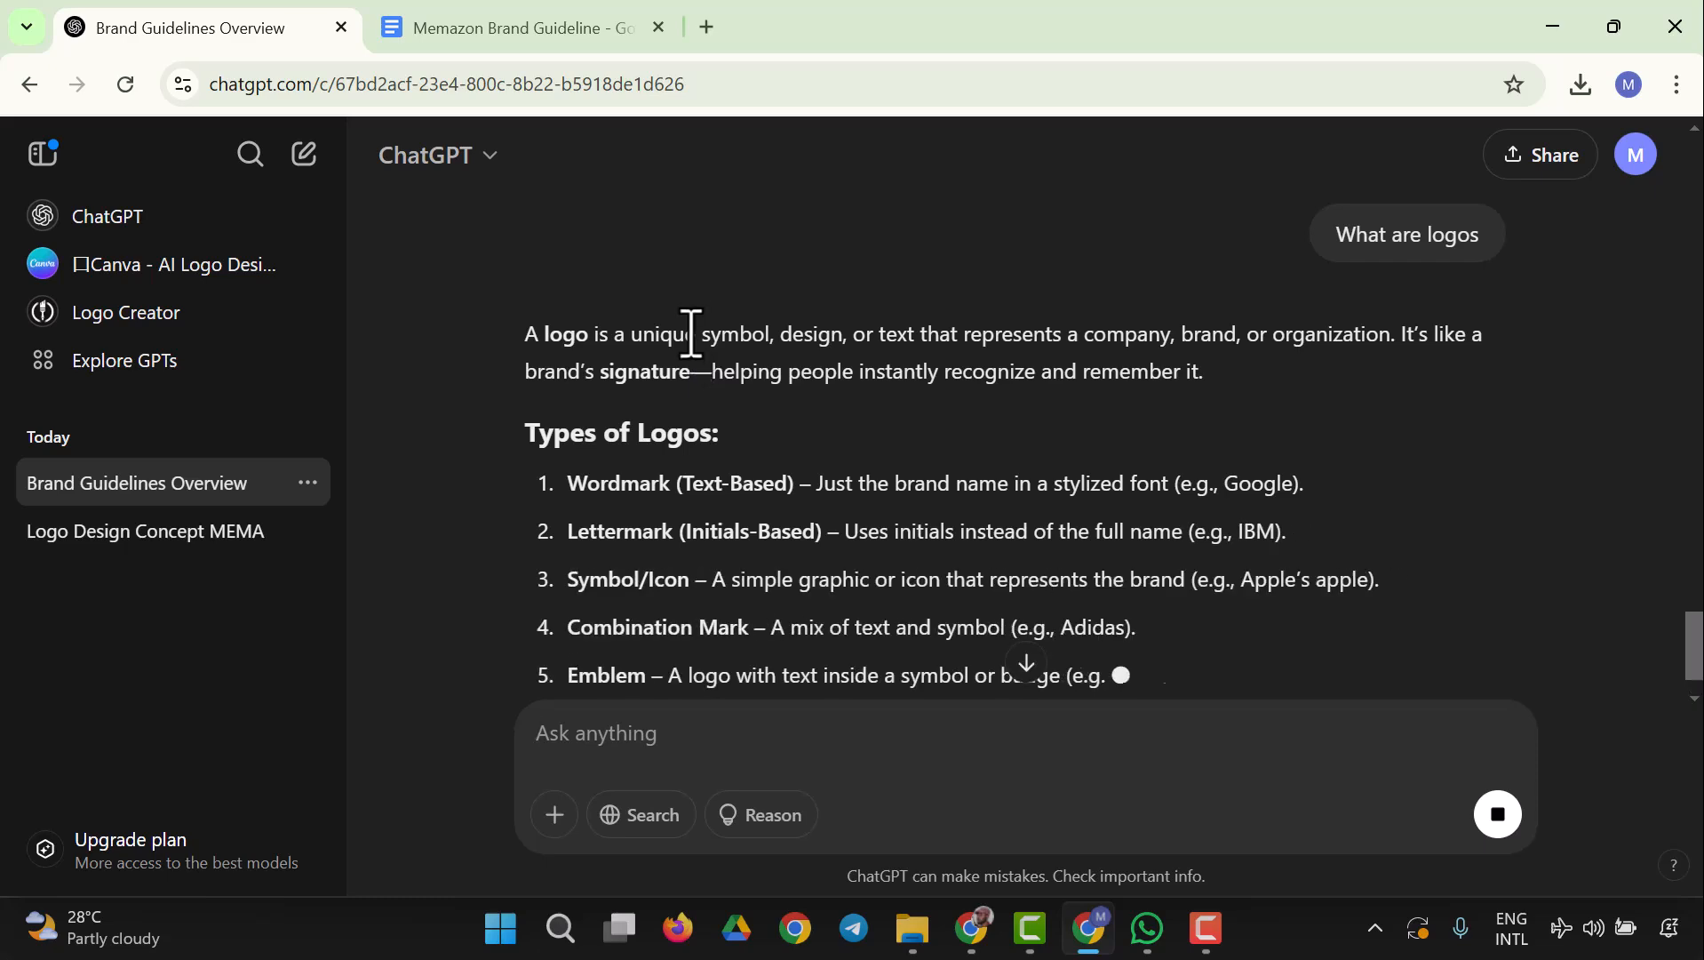
- Copy ChatGPT's whole answer about logos, from the definition through the closing sentence on what makes a good logo
scroll(692, 334, down, 1)
scroll(692, 334, down, 1)
scroll(692, 333, up, 4)
scroll(689, 338, down, 4)
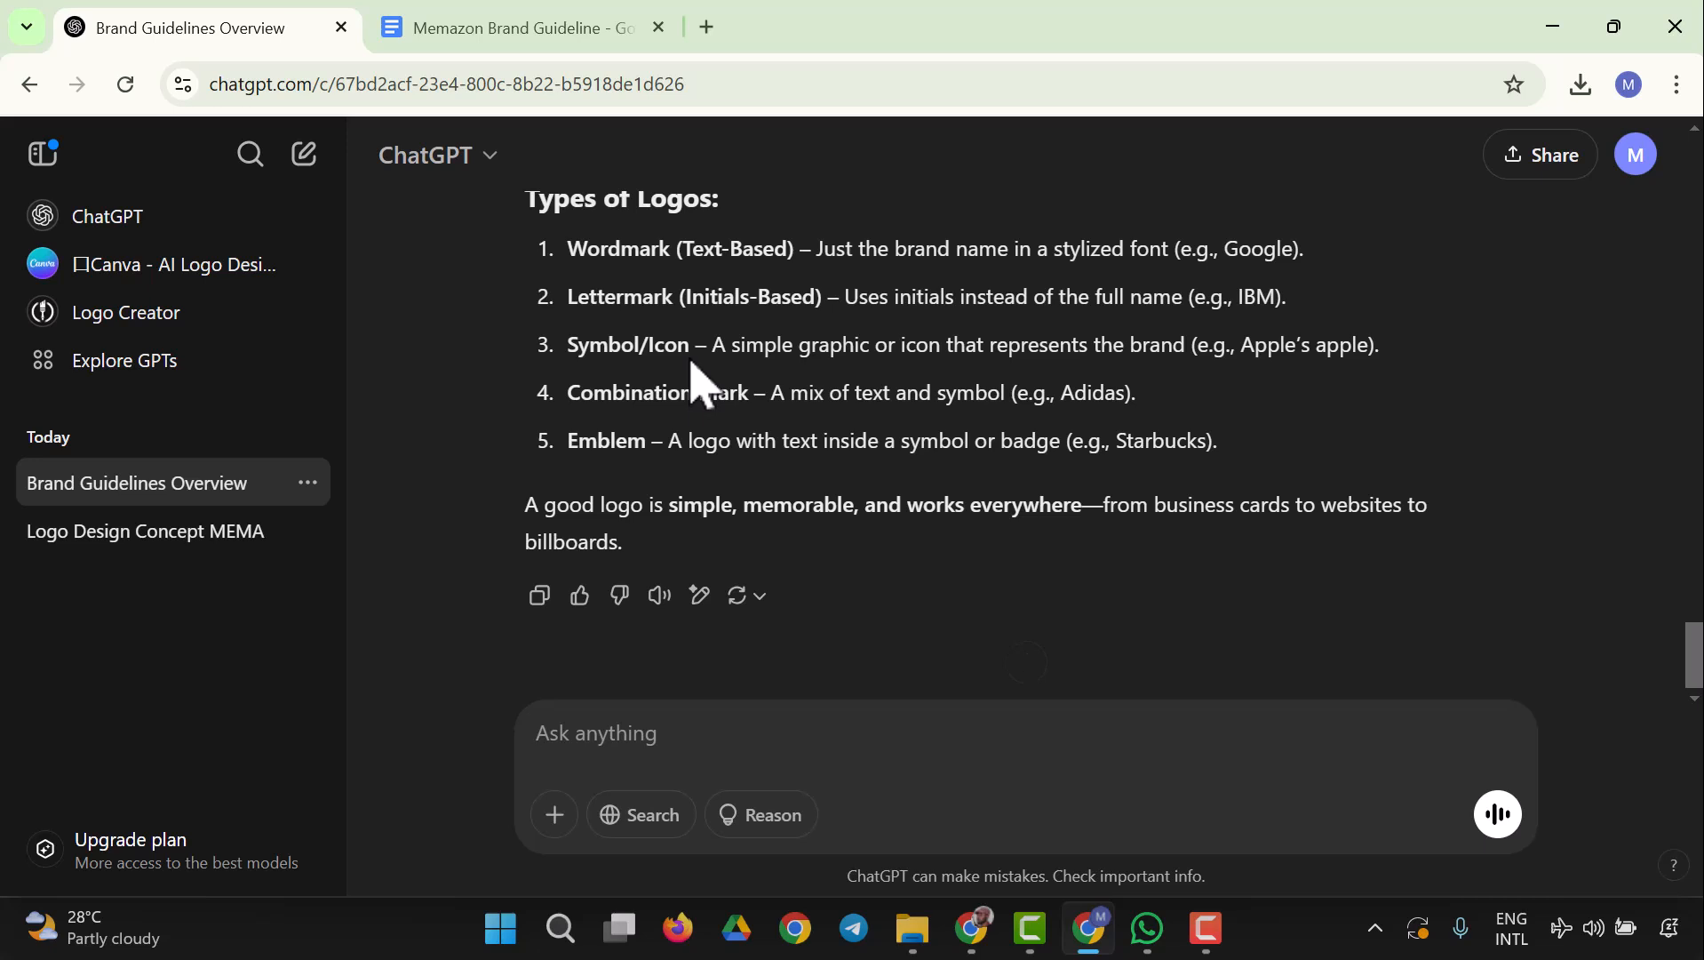
scroll(693, 373, up, 1)
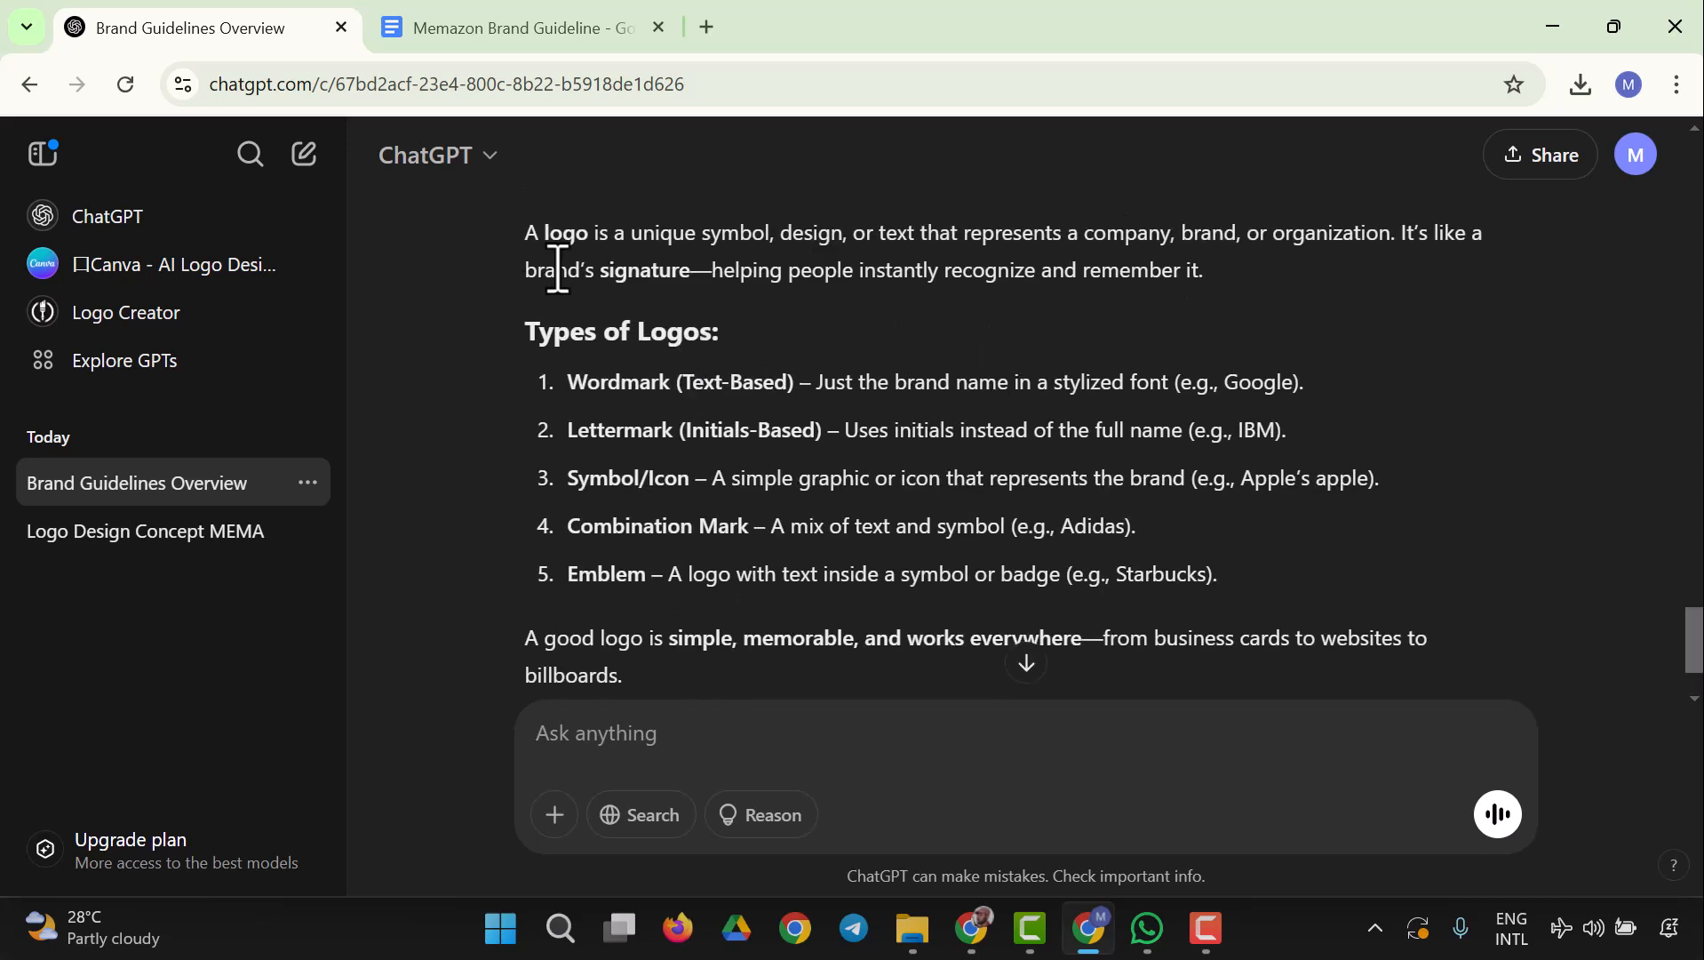
drag(530, 236, 722, 704)
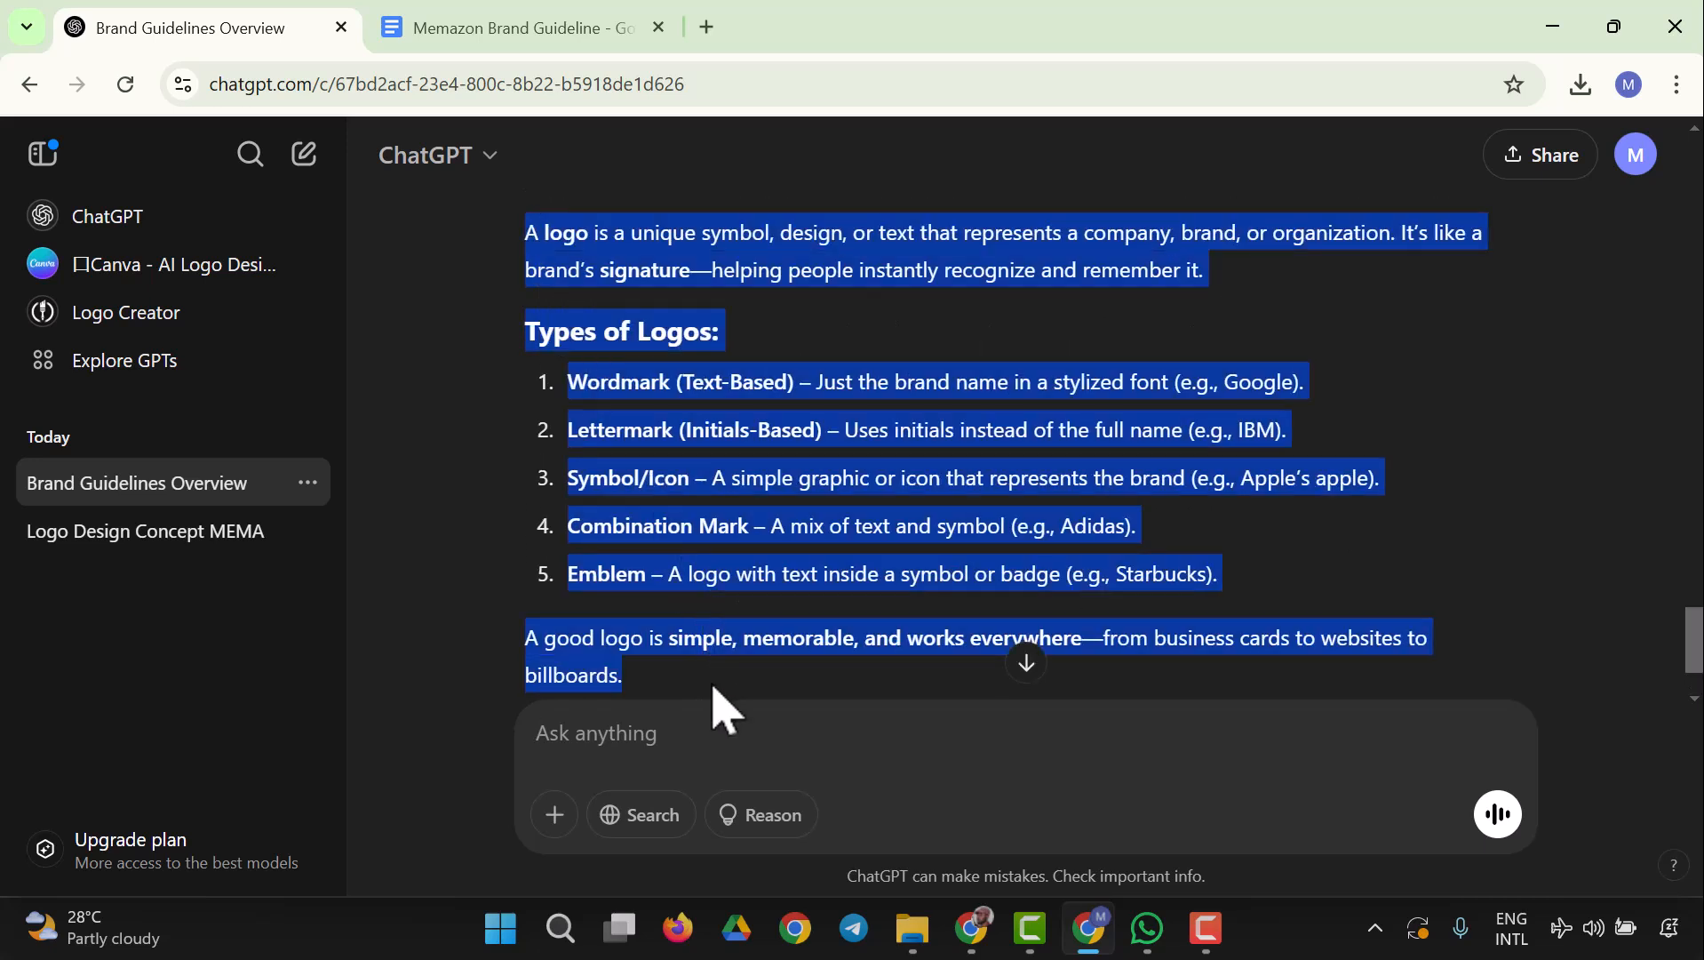
right_click(716, 373)
click(789, 376)
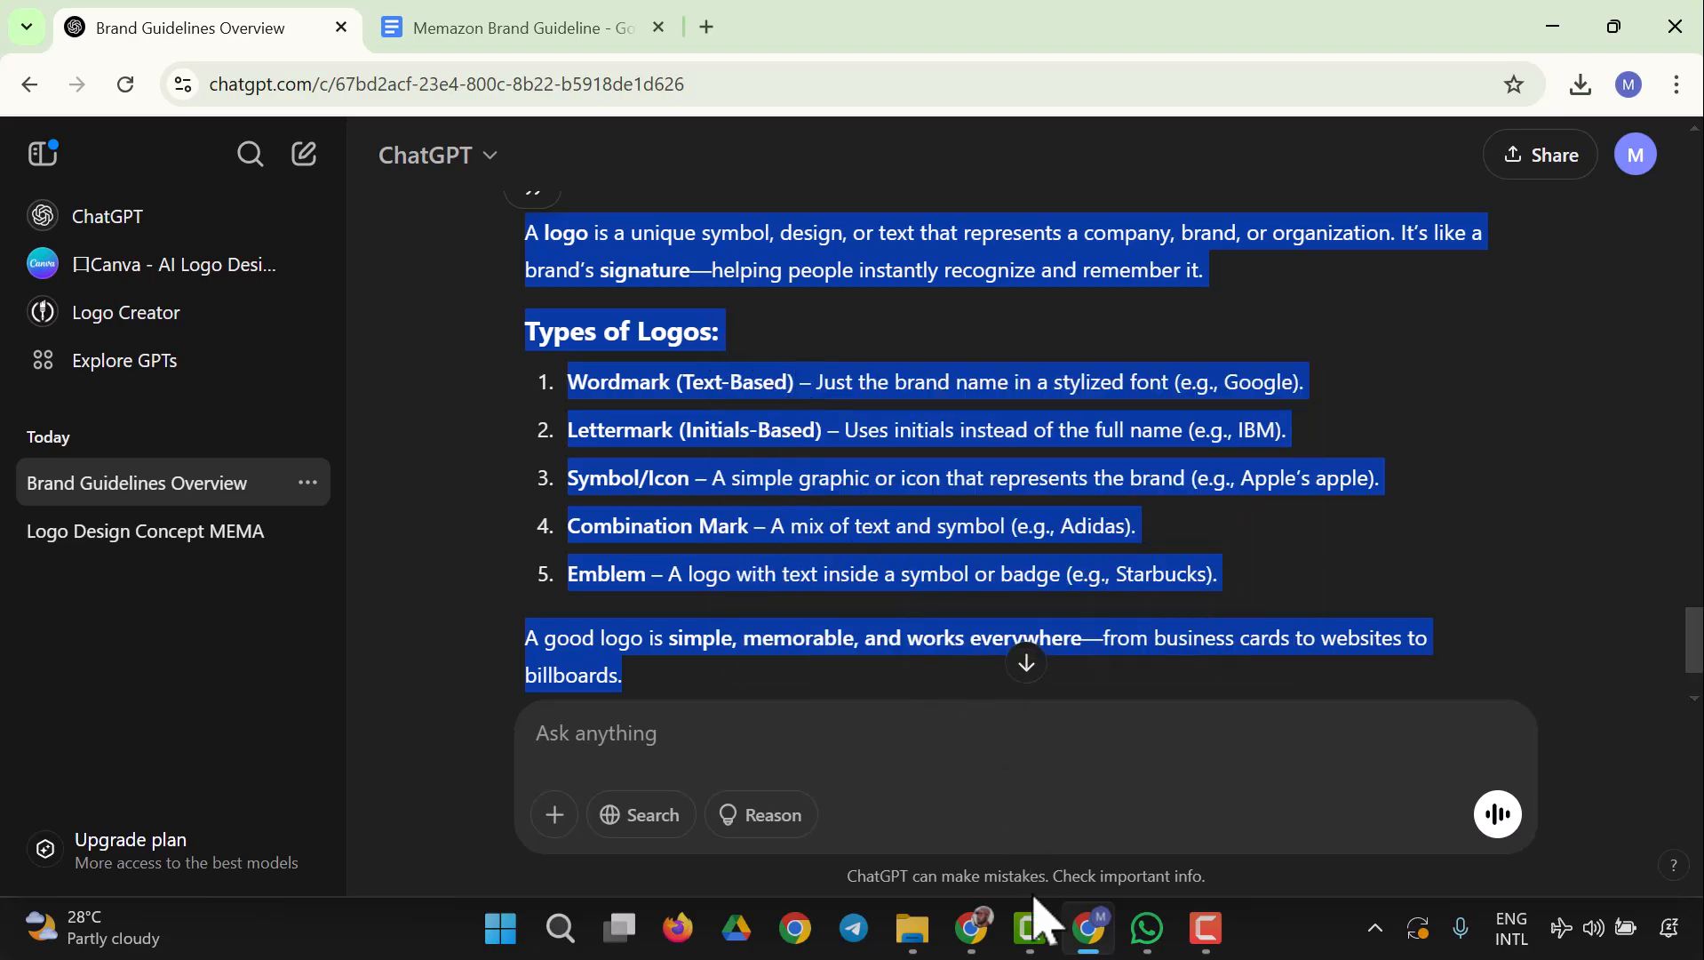
- Switch back to Canva and replace the Logo page's introductory paragraph with the copied text
click(980, 924)
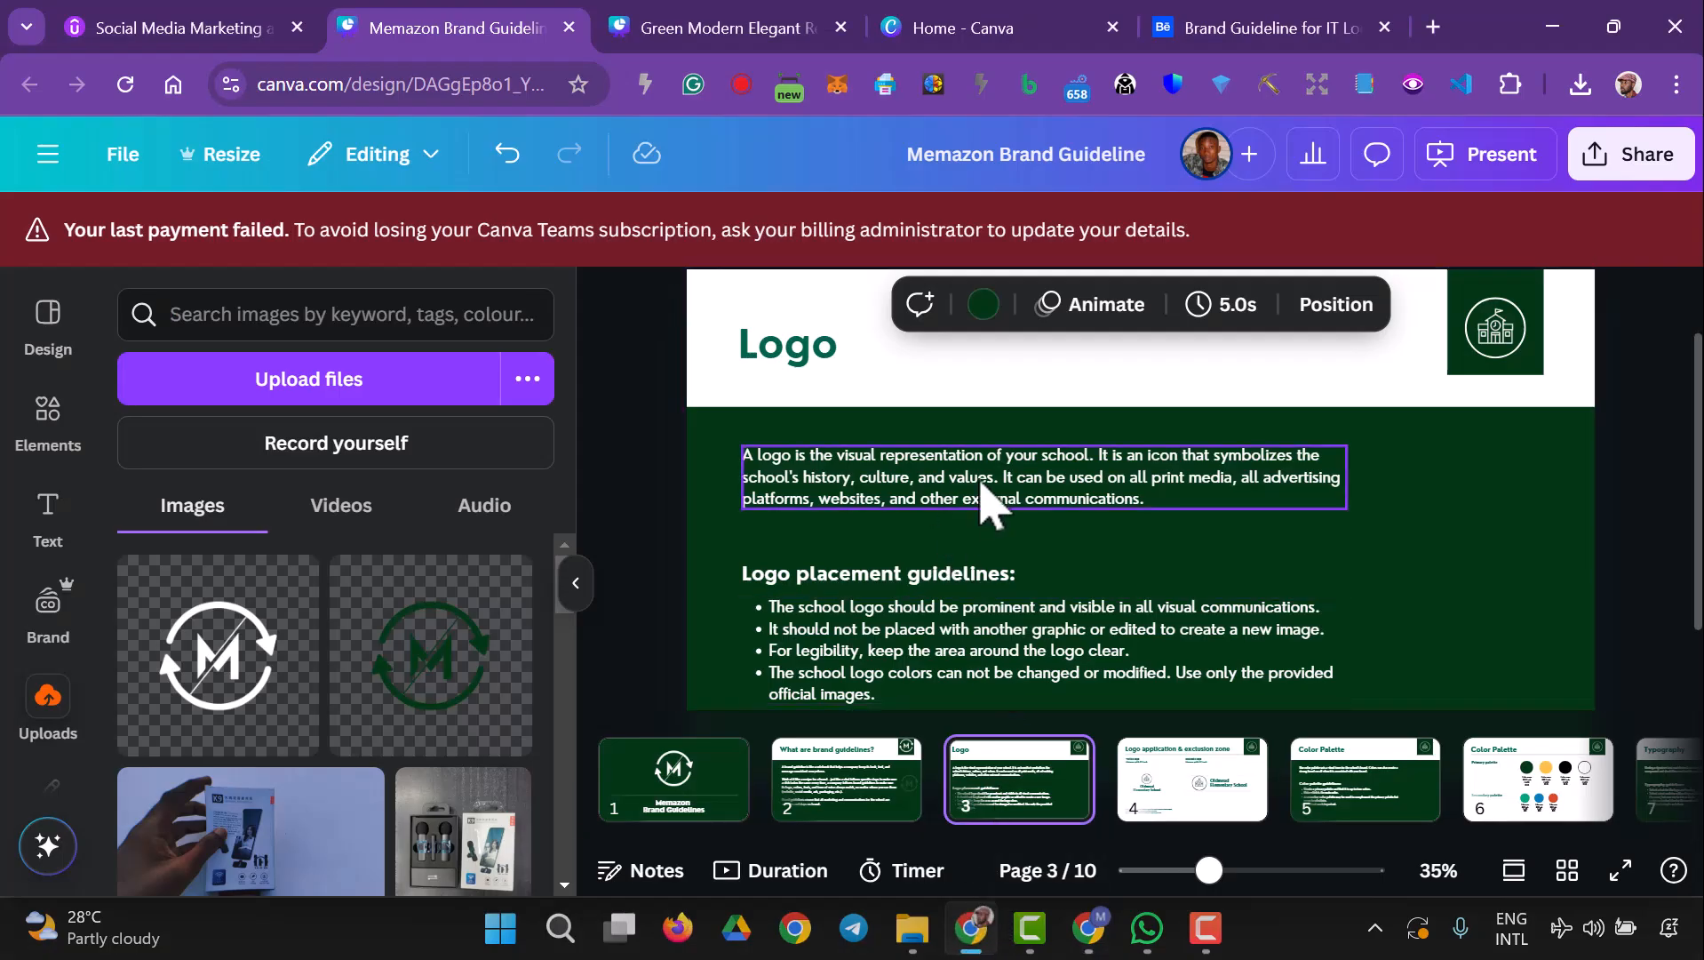
double_click(950, 476)
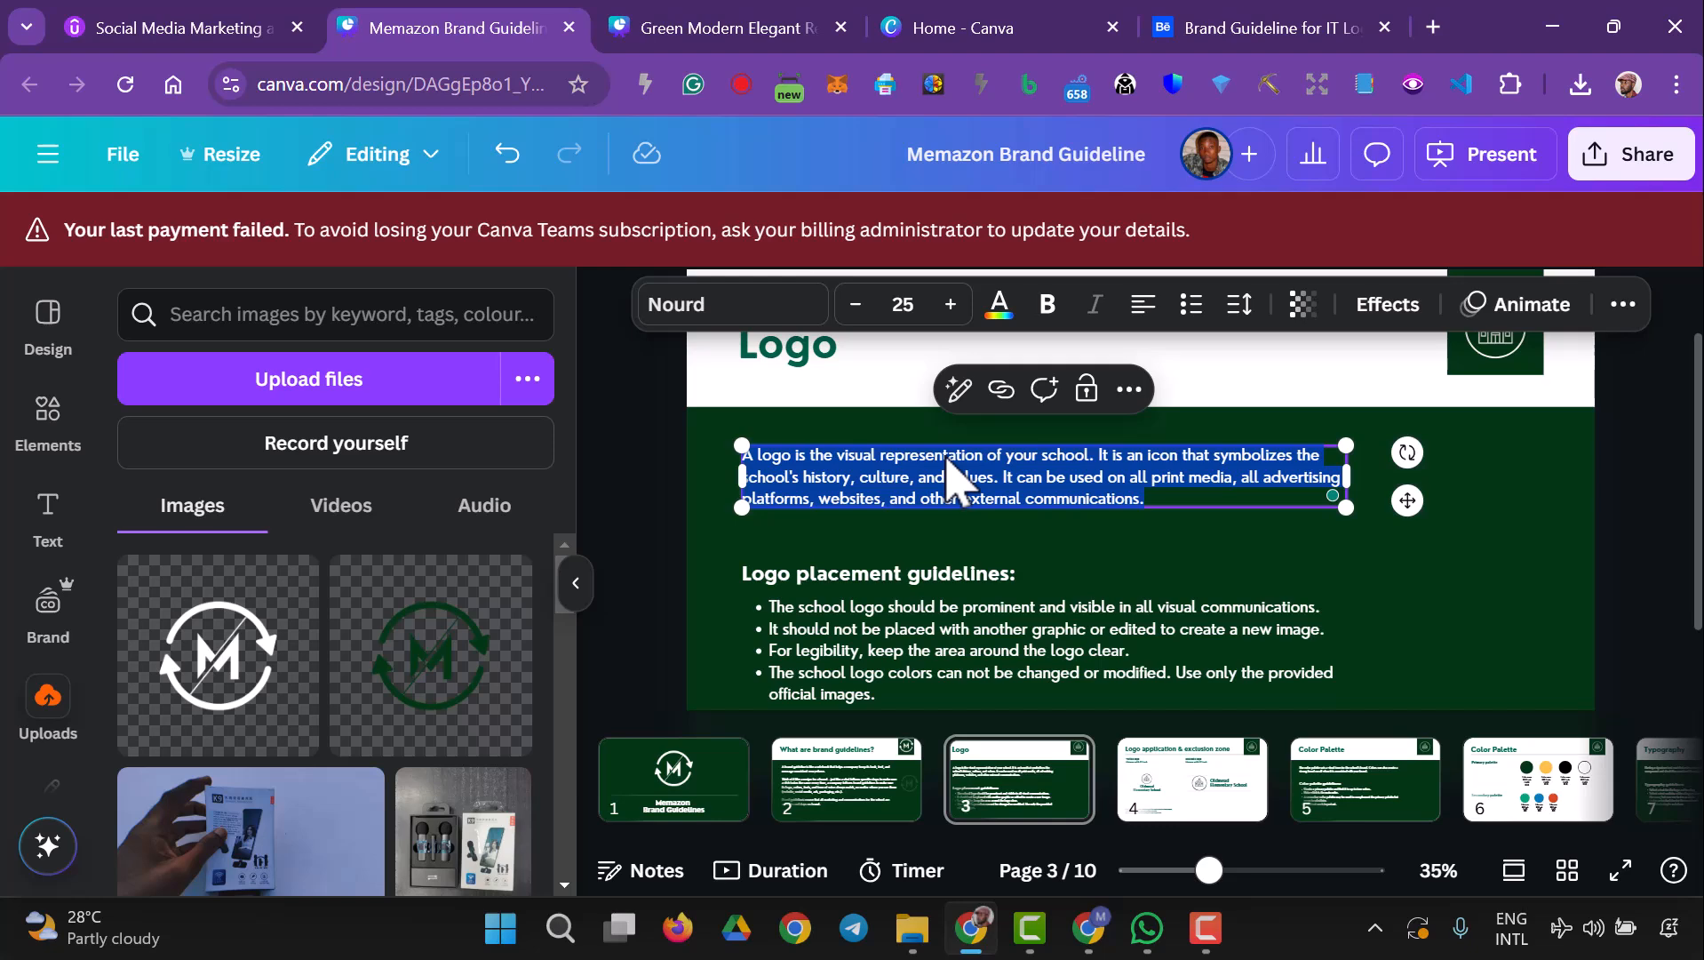
key(ctrl+v)
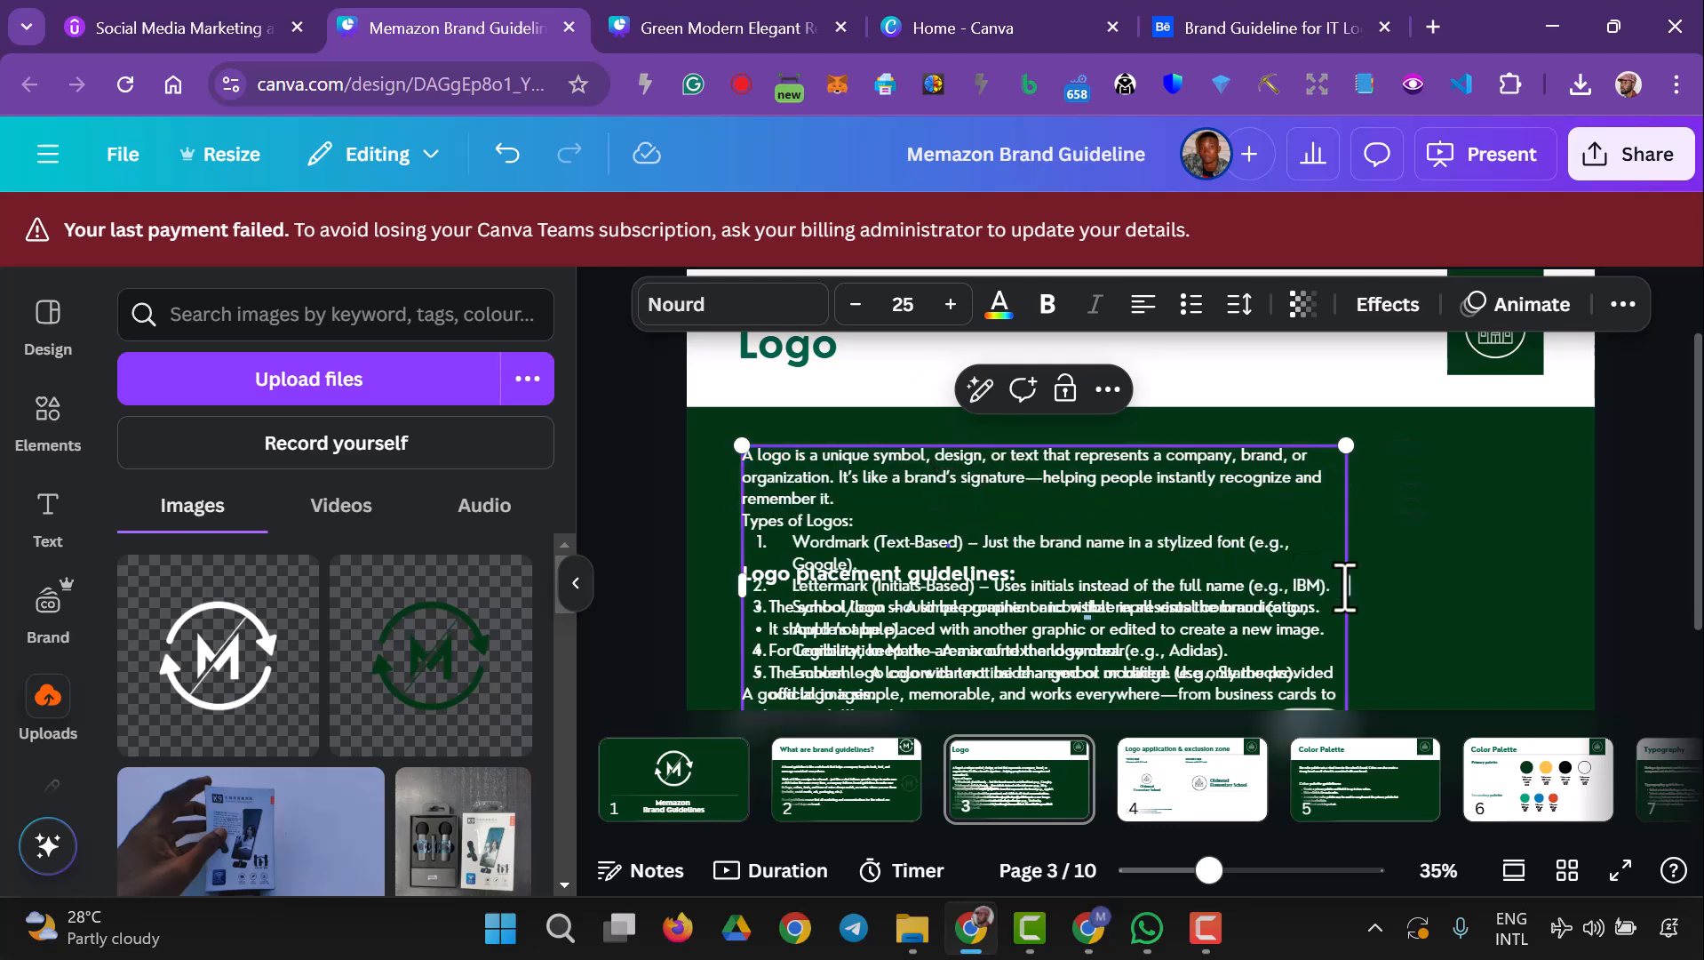
click(1445, 601)
- Move the new logo text aside and delete the "Logo placement guidelines:" heading and its bullet list
drag(885, 494, 1295, 503)
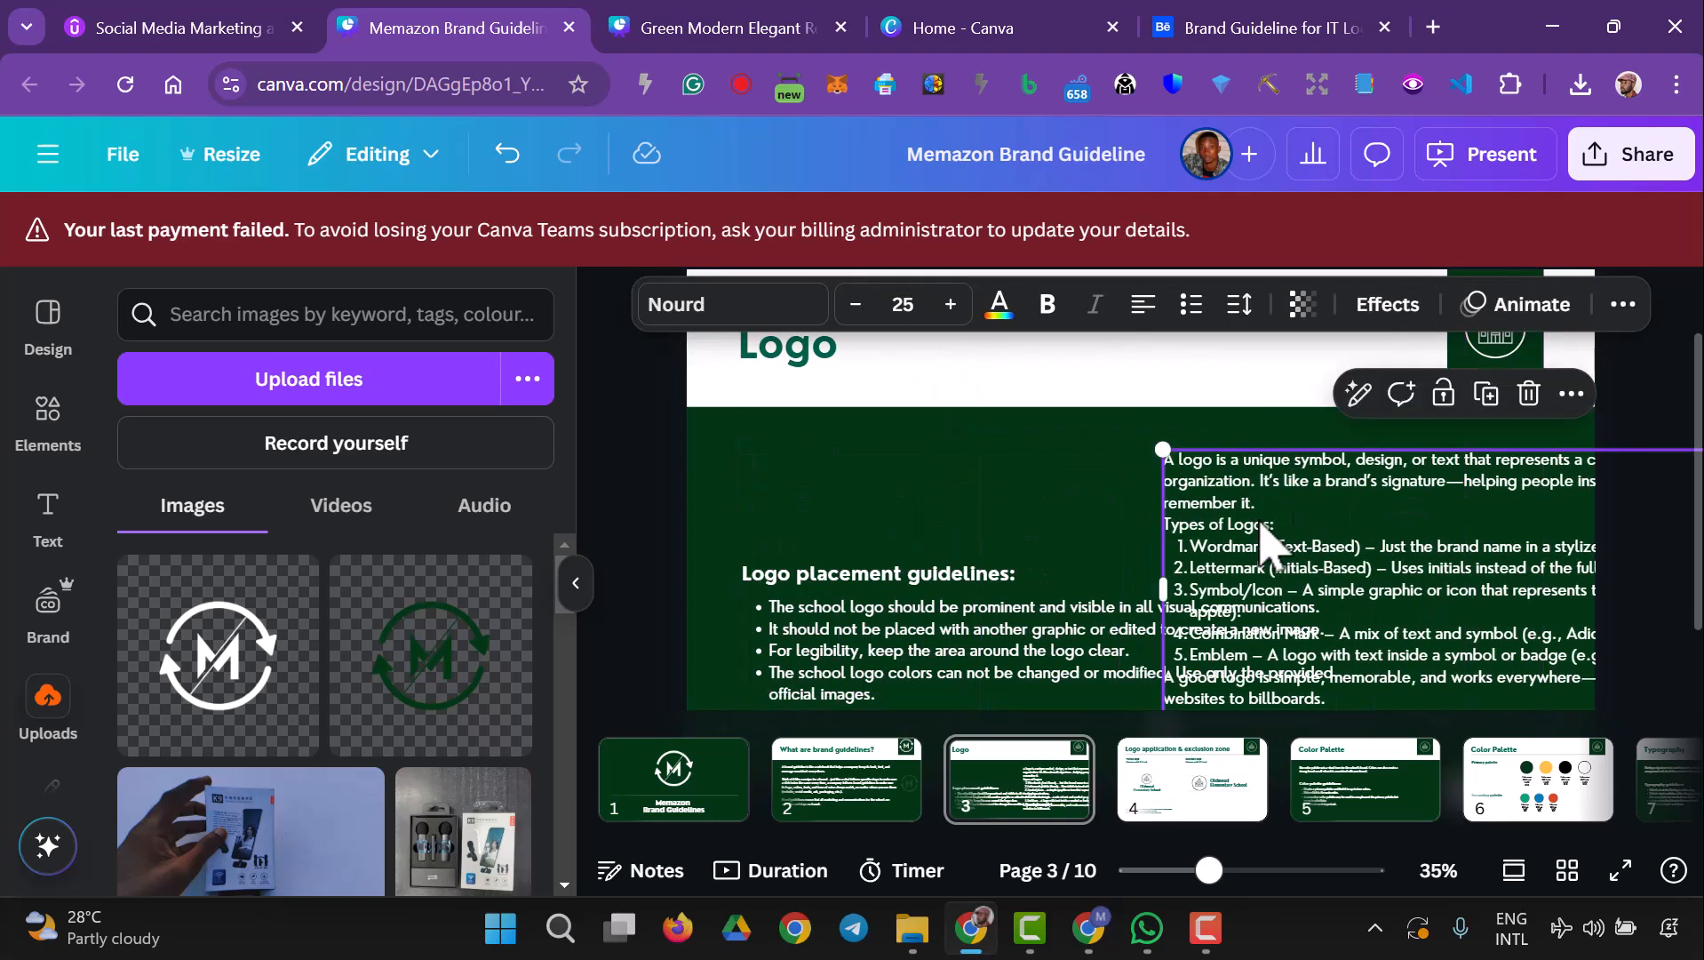
click(1030, 655)
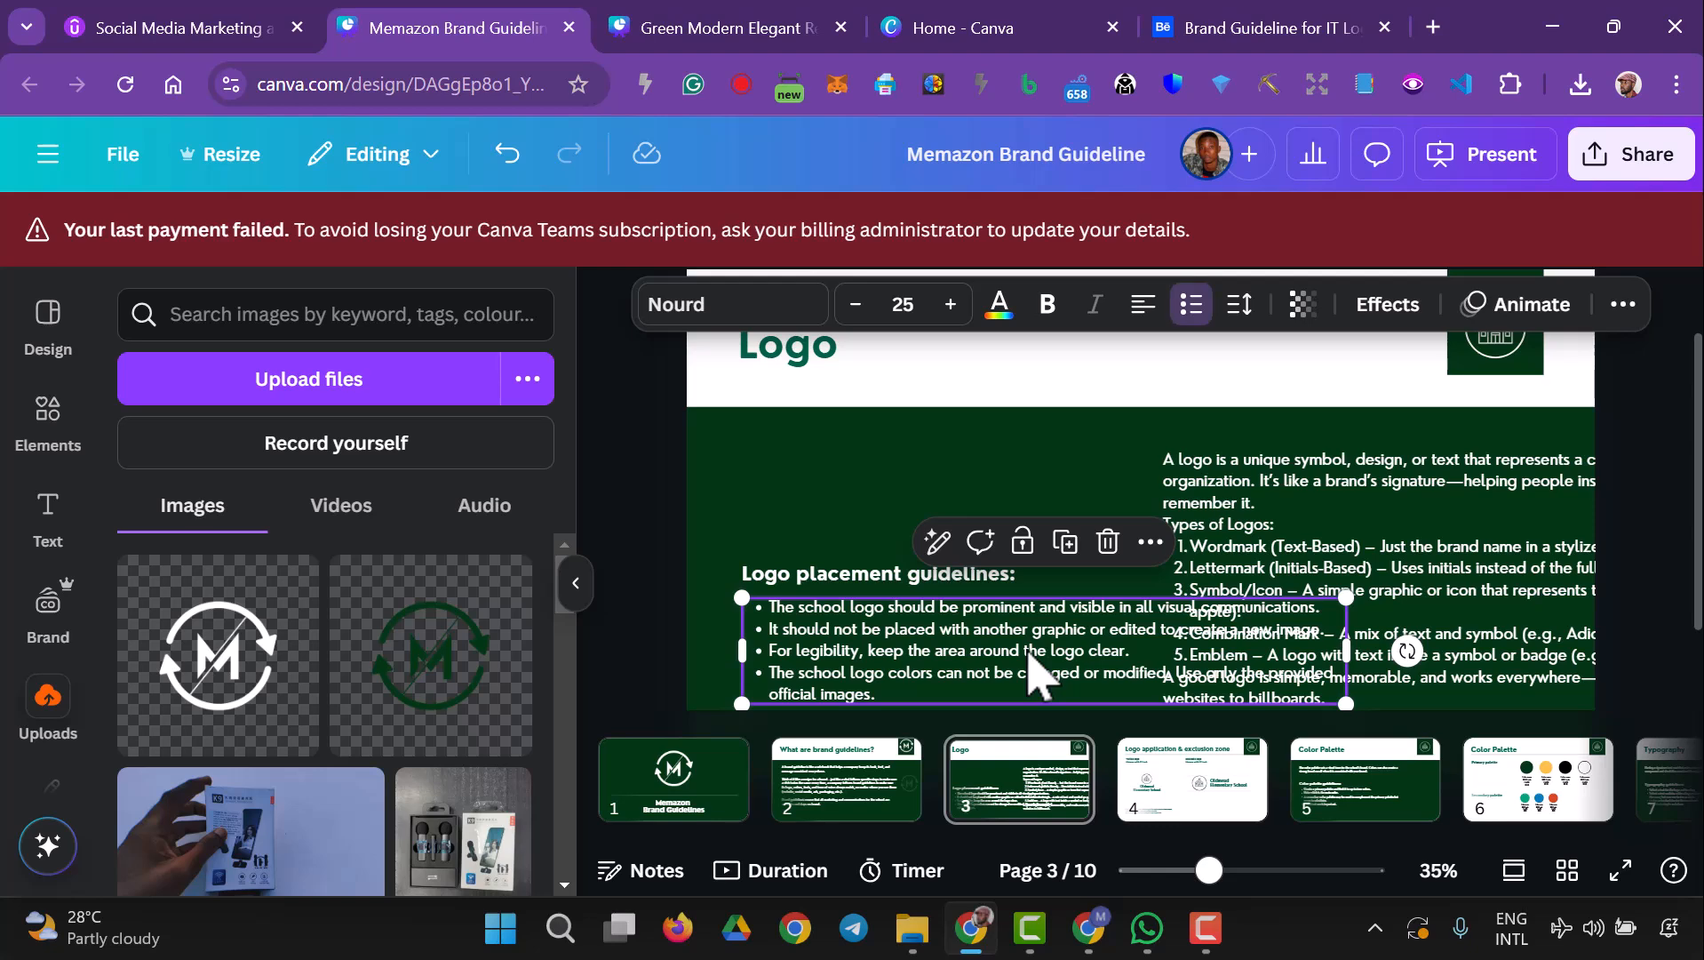
key(Delete)
click(951, 576)
key(Delete)
- Move the logo text back under the page title, aligned with its left edge, and widen its box across the green area
drag(1260, 566, 850, 550)
drag(1359, 567, 1528, 579)
drag(978, 568, 961, 568)
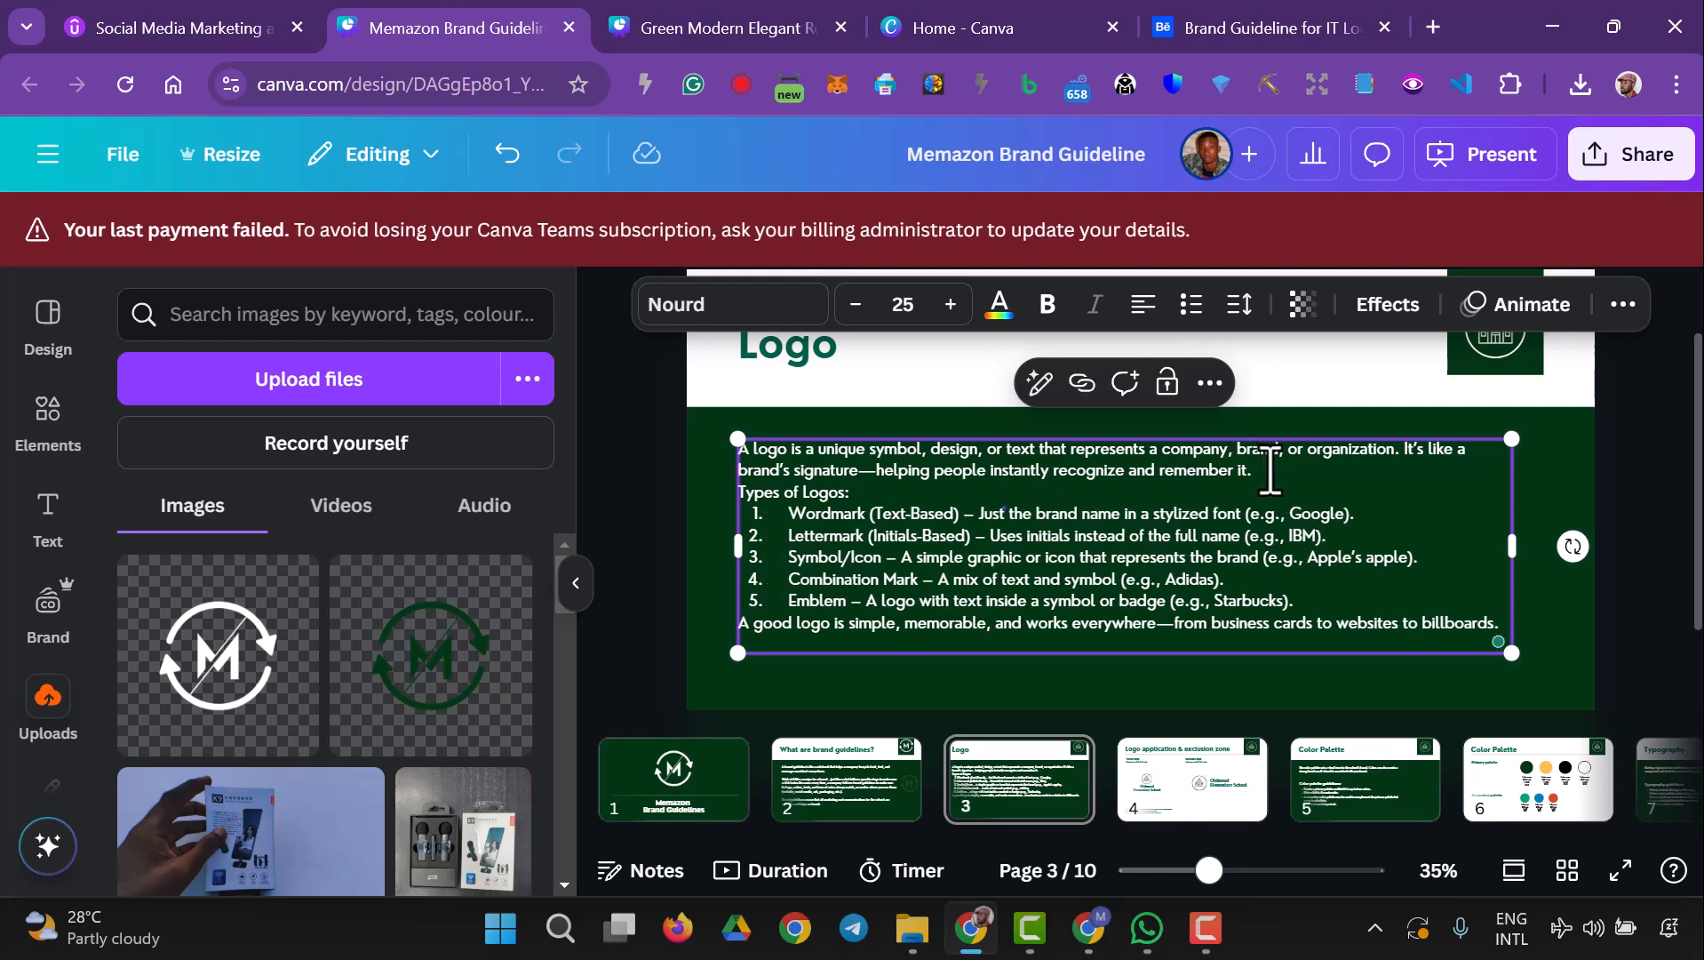
- Insert a blank line before "Types of Logos:" and another before the closing "A good logo is simple" sentence
click(1279, 485)
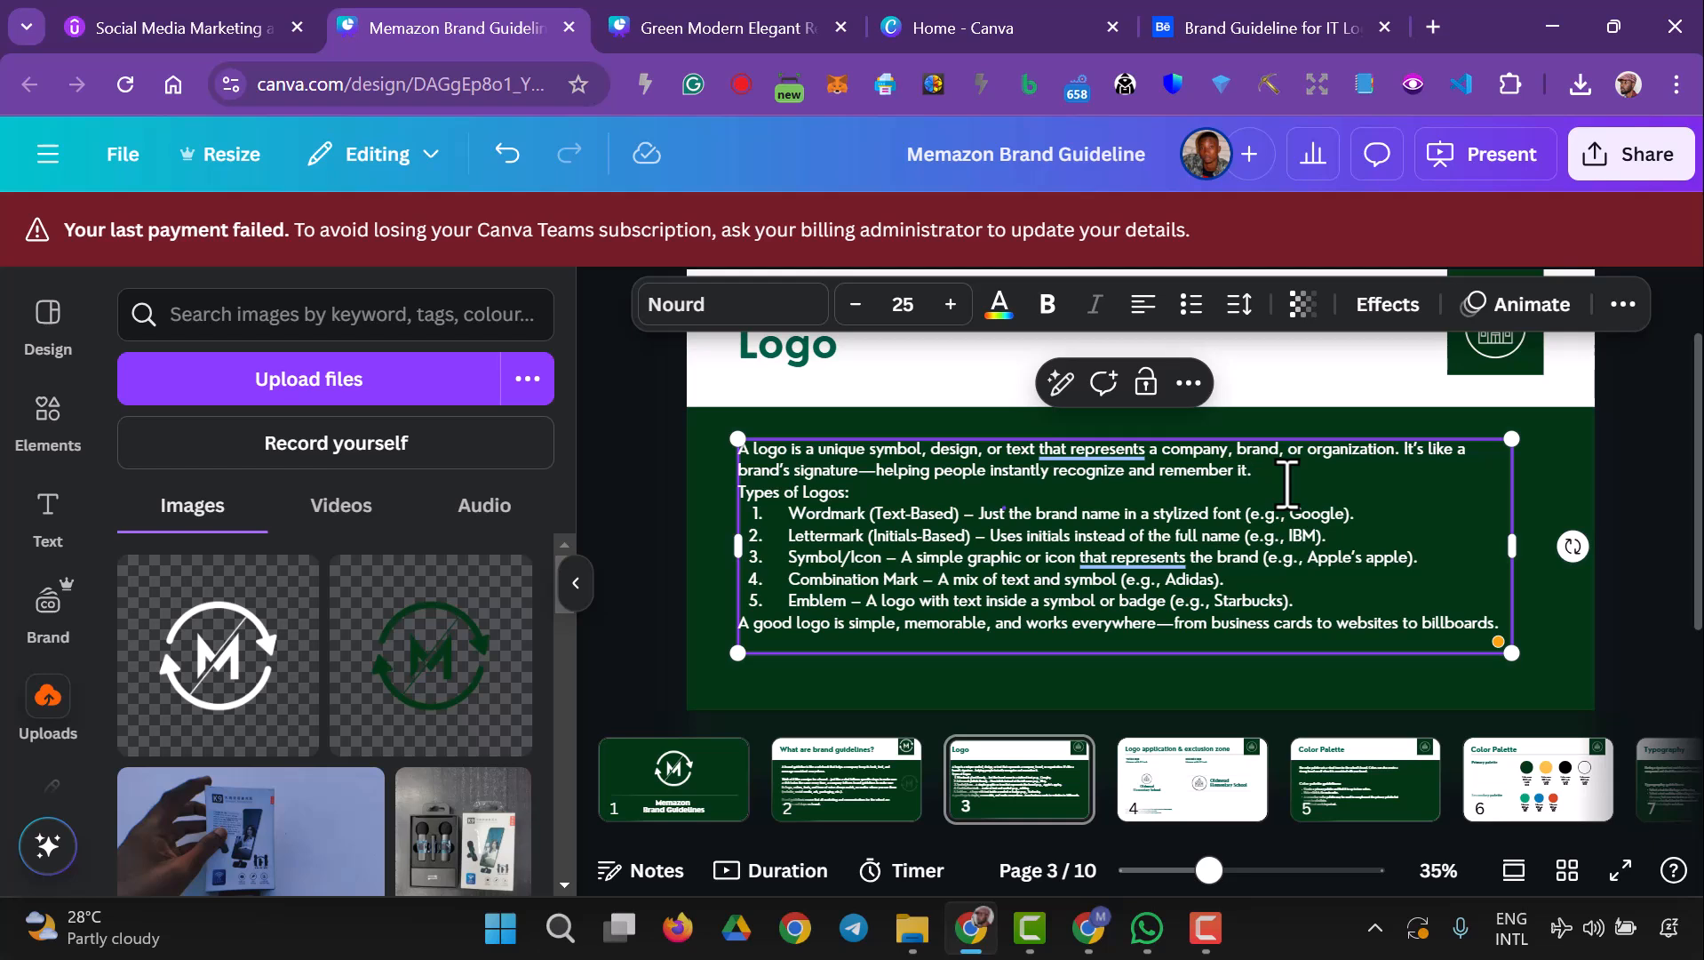
key(Return)
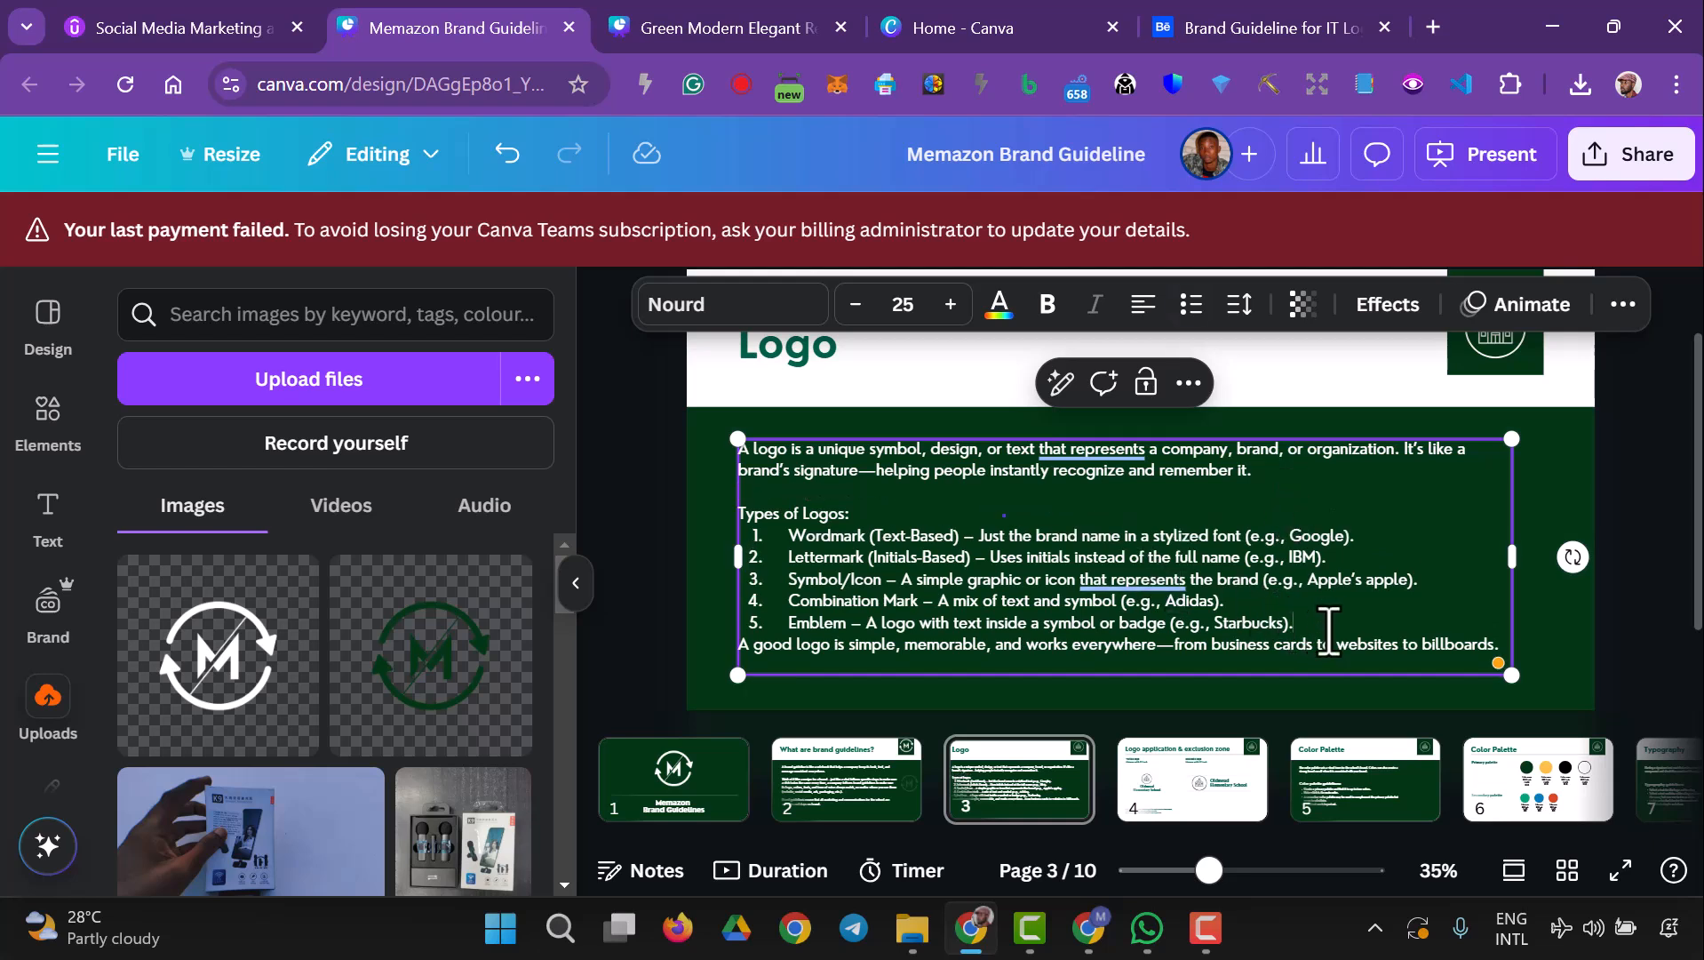
key(Return)
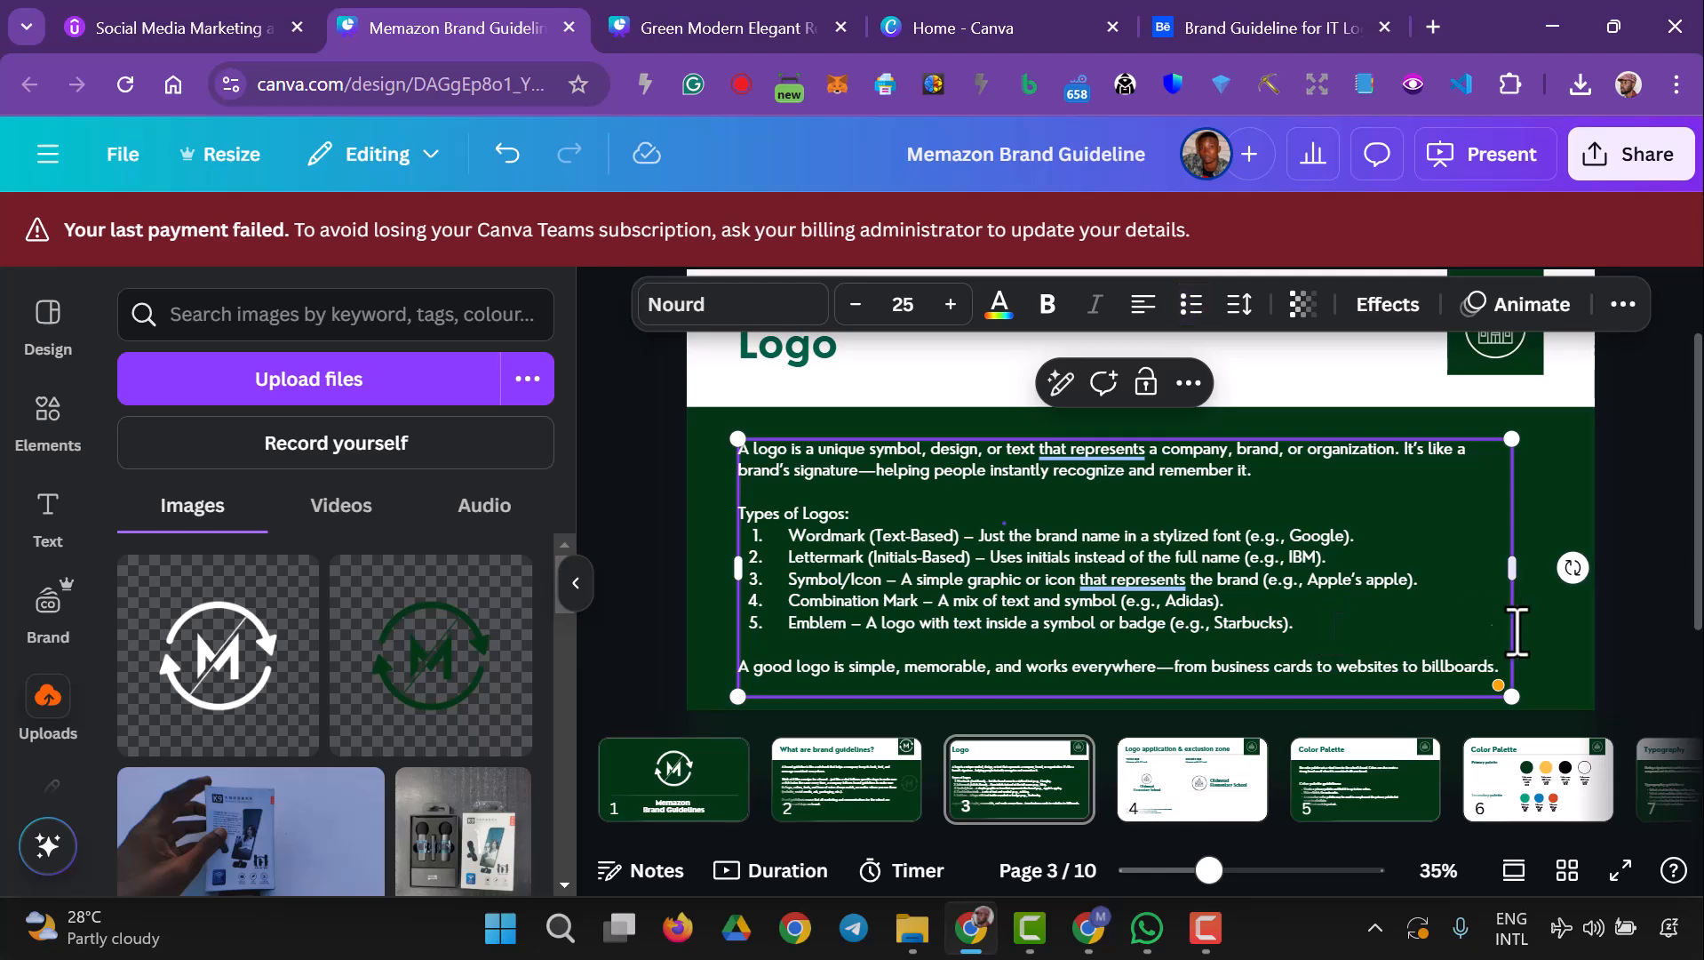
click(1533, 645)
- Nudge the logo text up slightly and widen its box so "brand's" fits on the first line
click(928, 591)
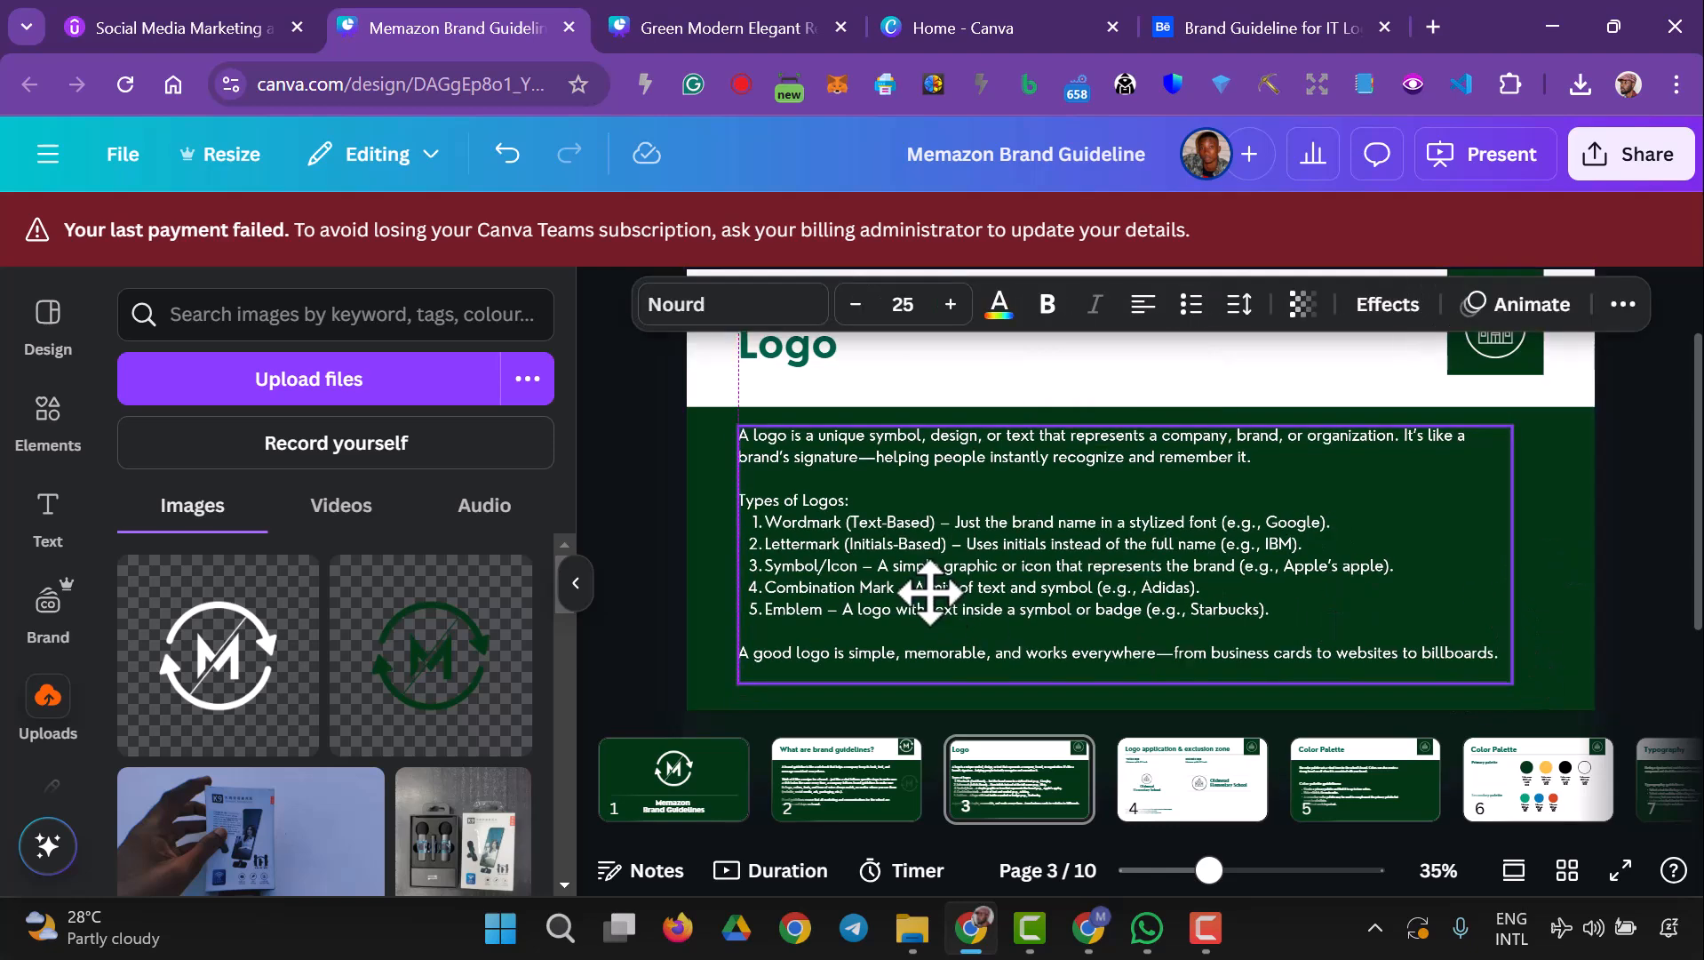
drag(929, 591, 929, 597)
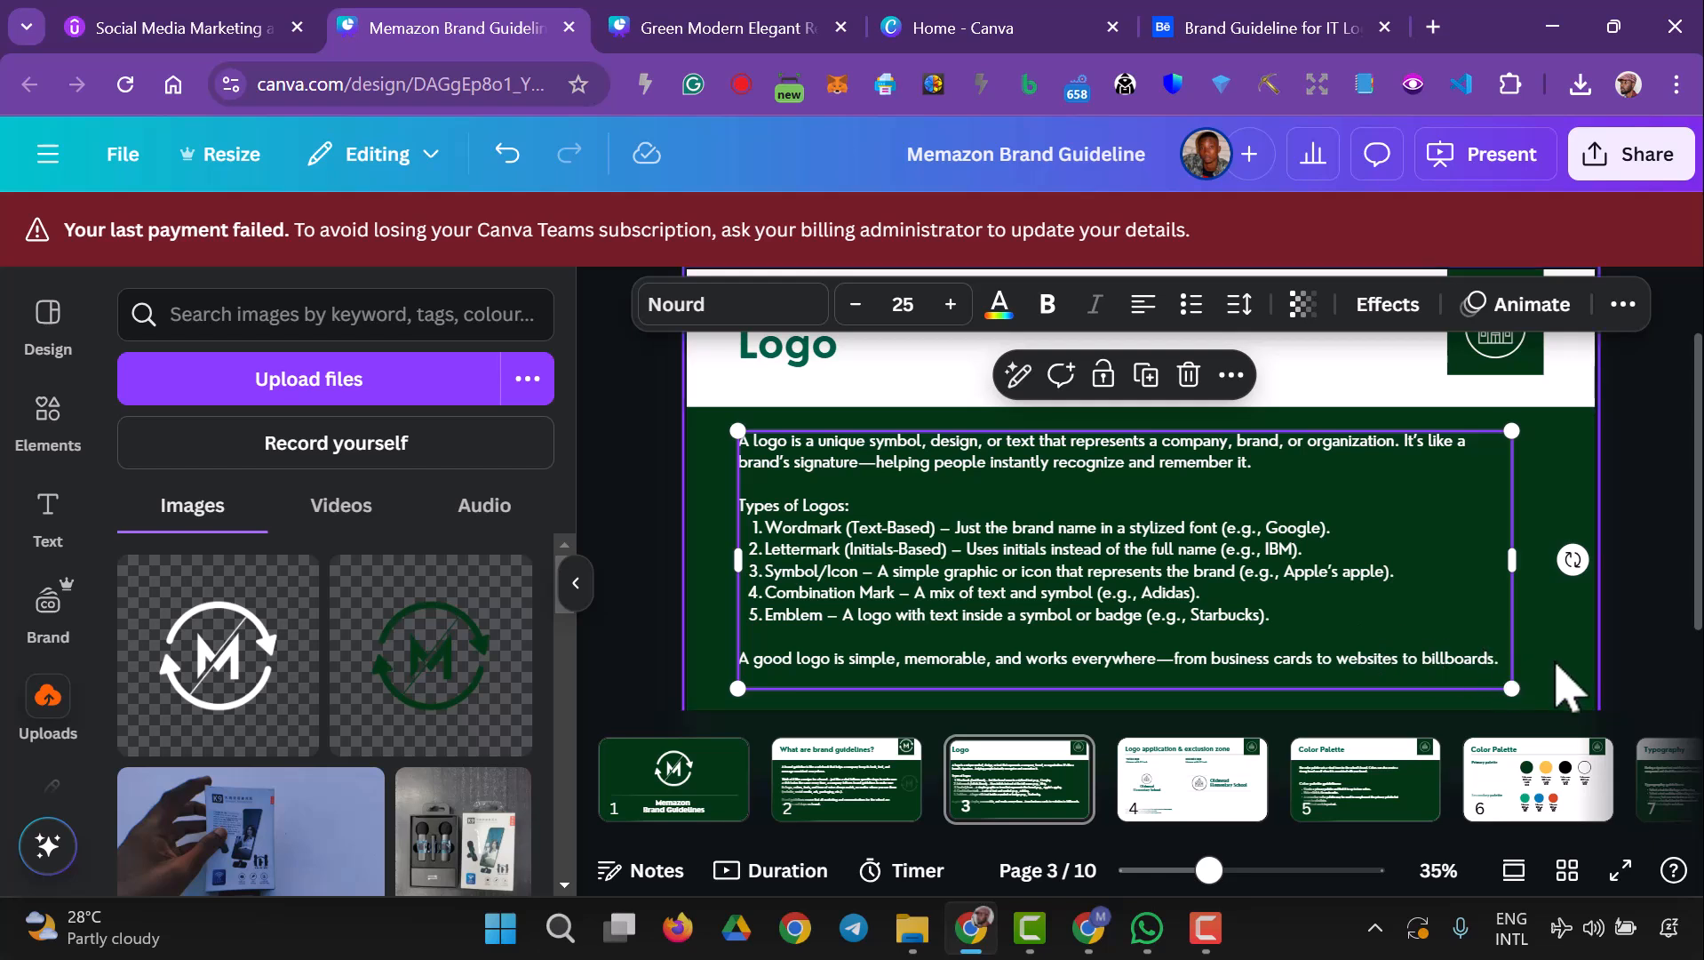
click(1564, 679)
click(1398, 600)
drag(1514, 562, 1543, 579)
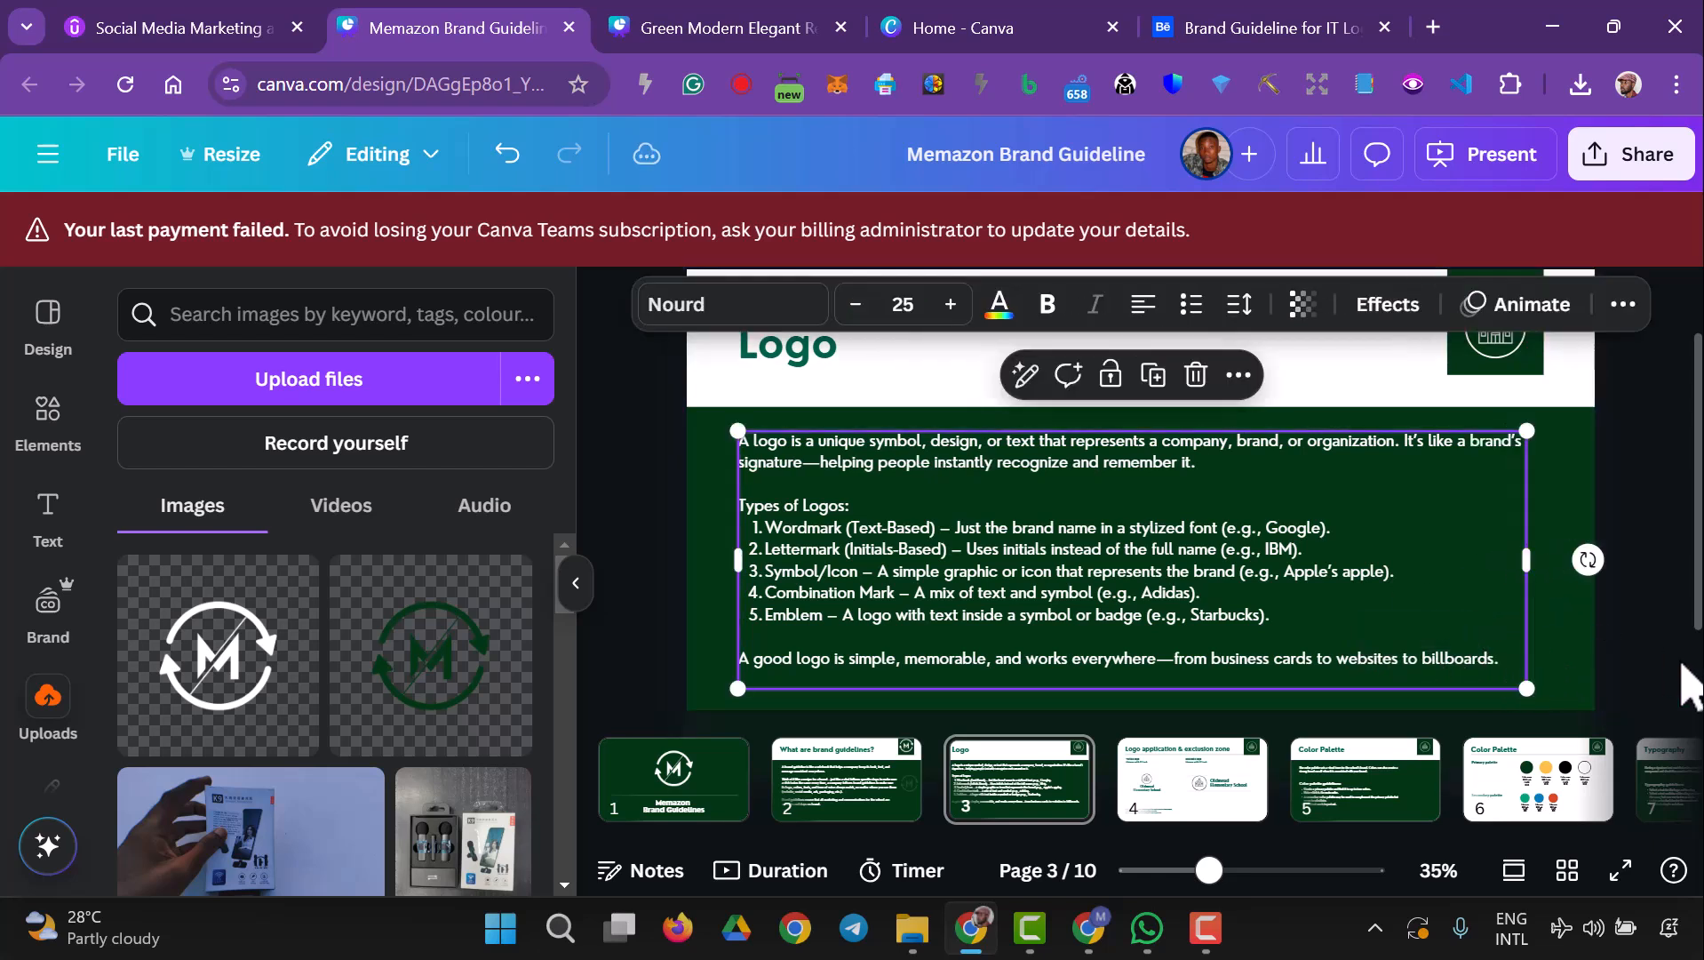
click(1671, 677)
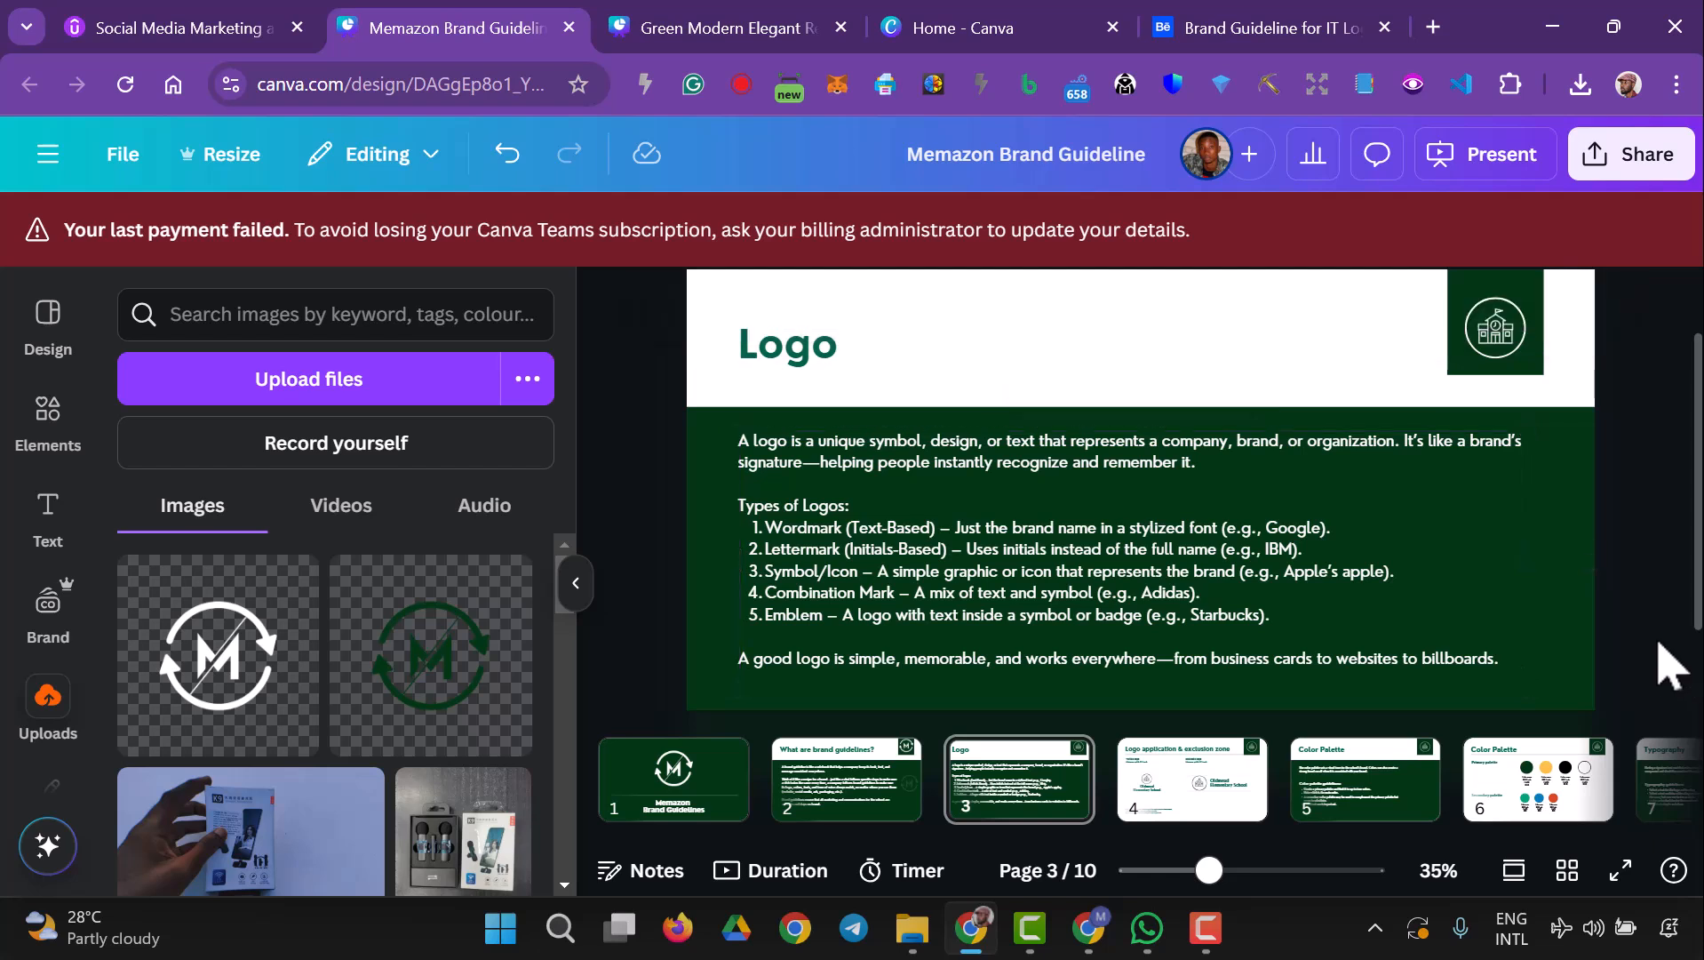
- Insert a blank line between "Types of Logos:" and the numbered list
click(853, 509)
click(862, 512)
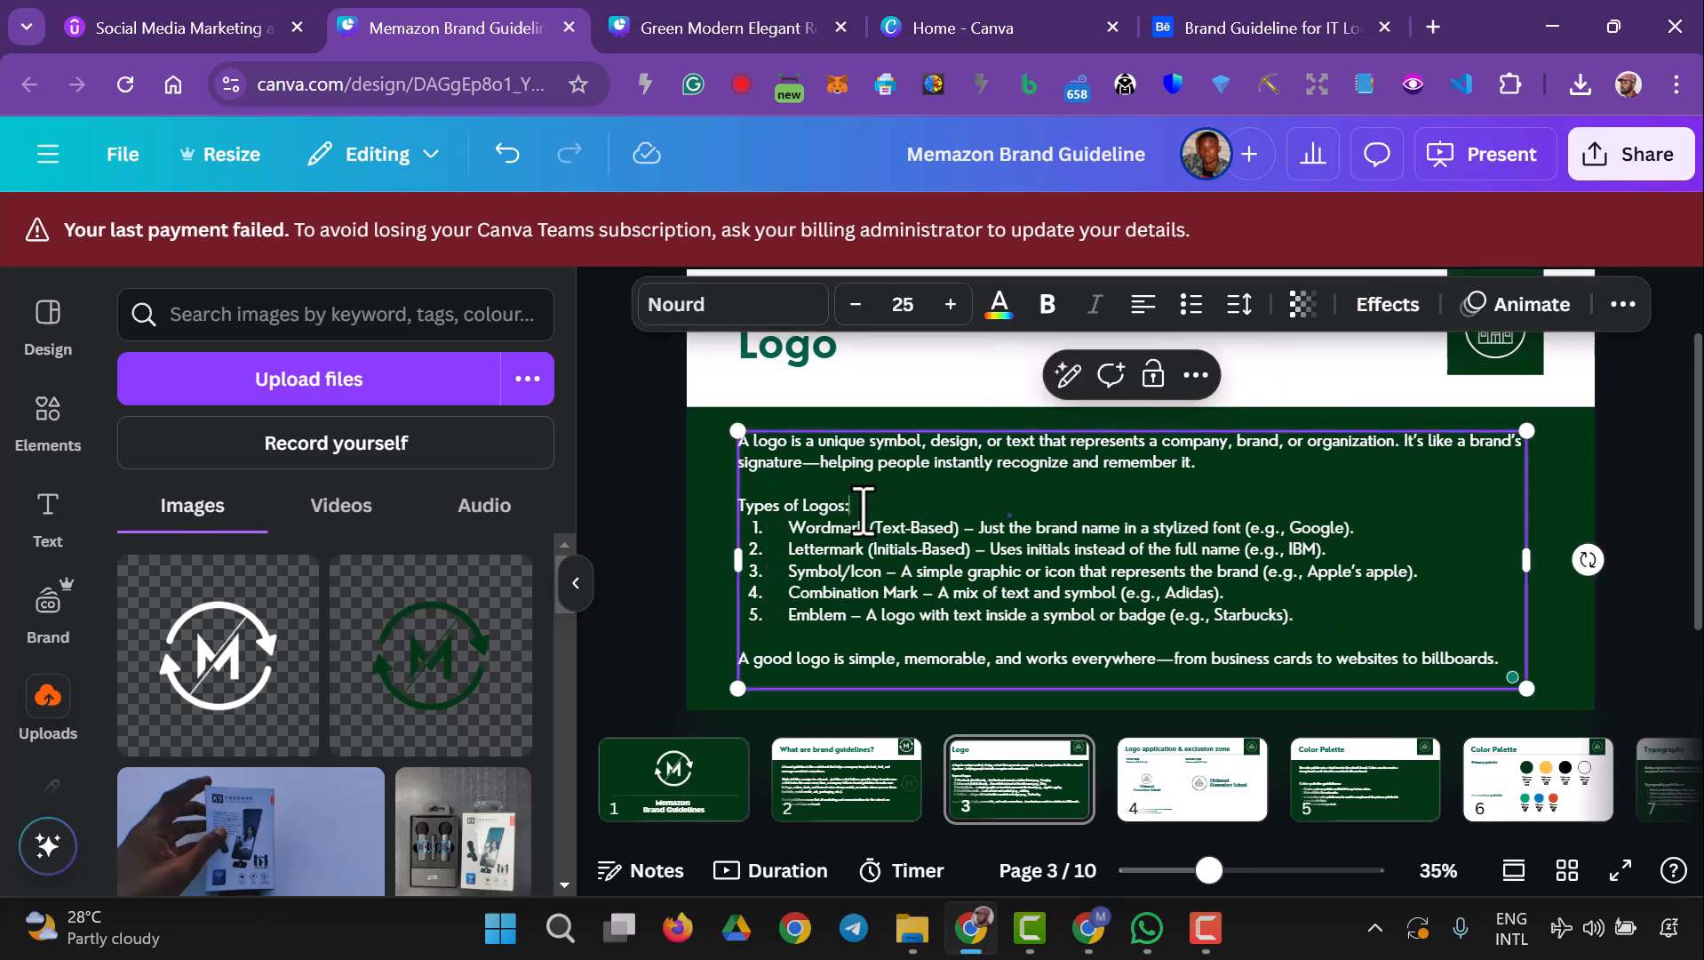
key(Return)
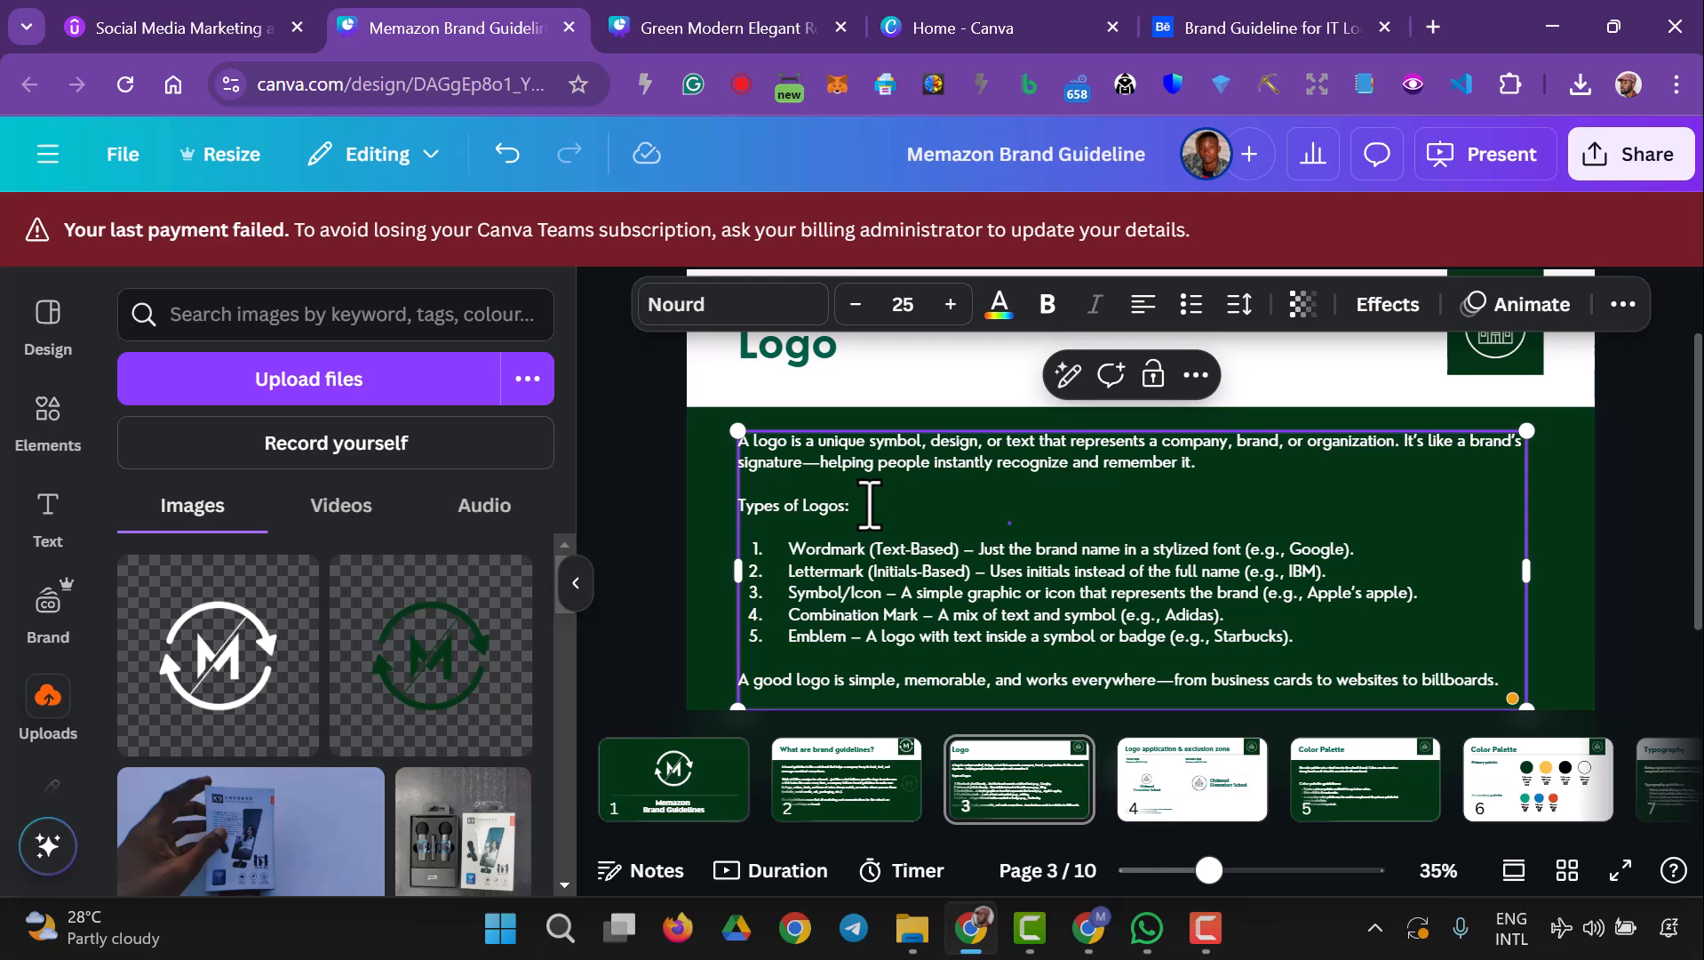
click(1643, 673)
click(1207, 596)
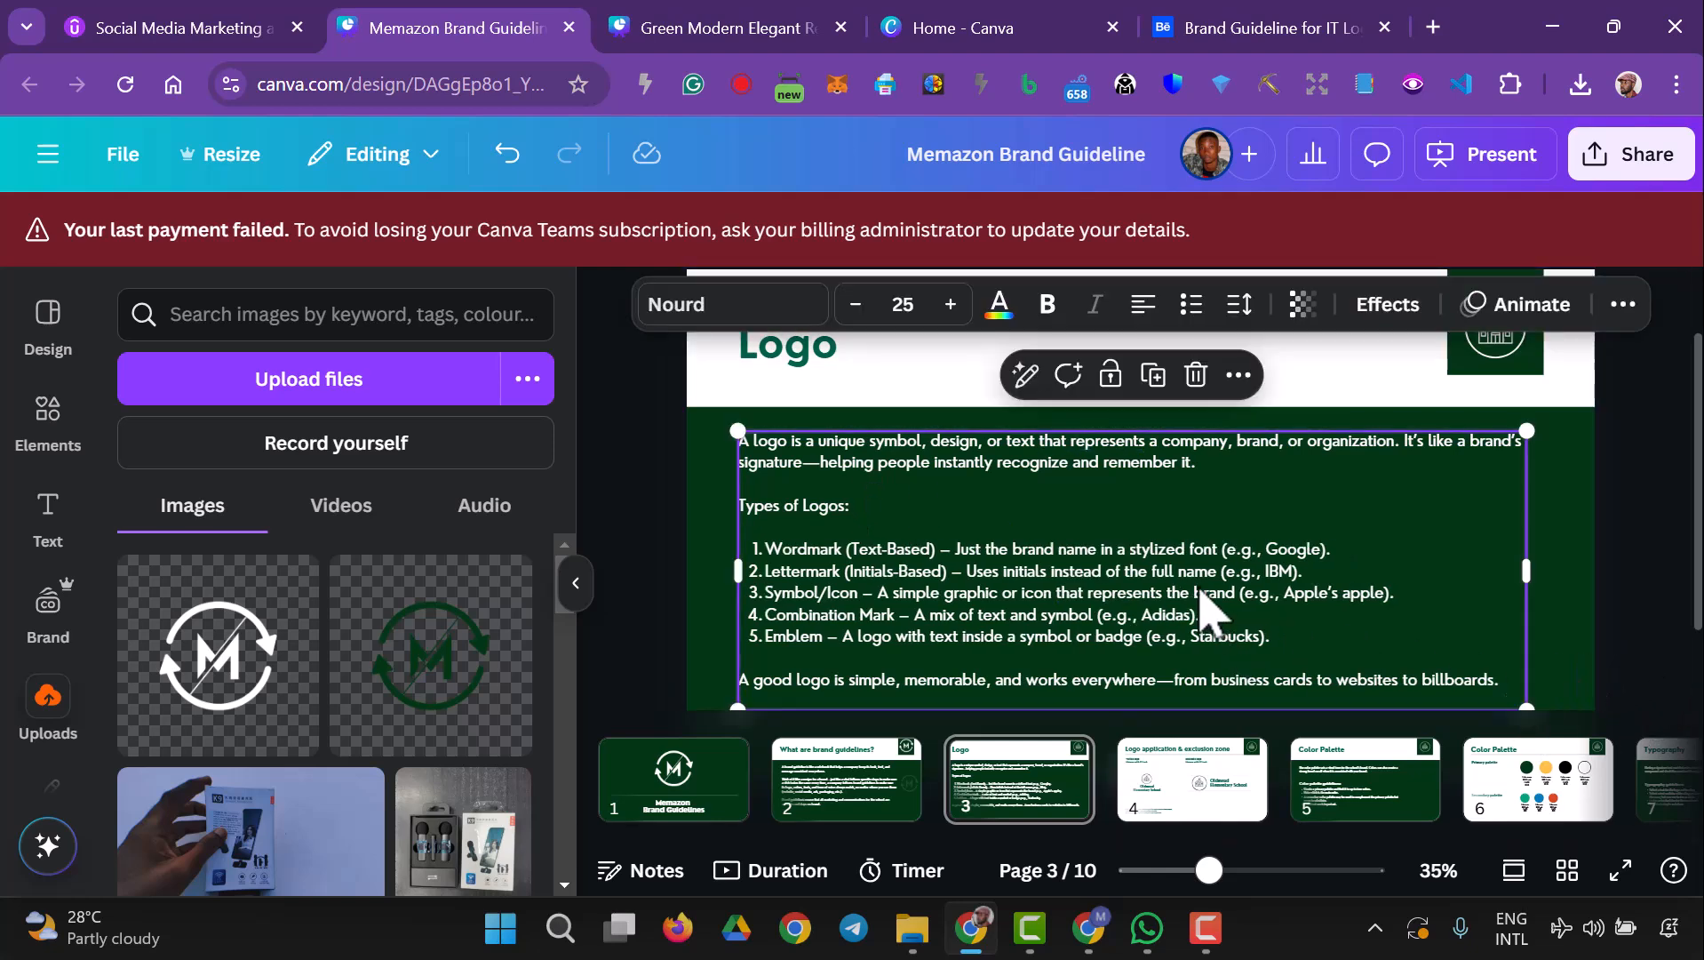
- Set the font size of both body text boxes on the "What are brand guidelines?" page to 25
click(813, 795)
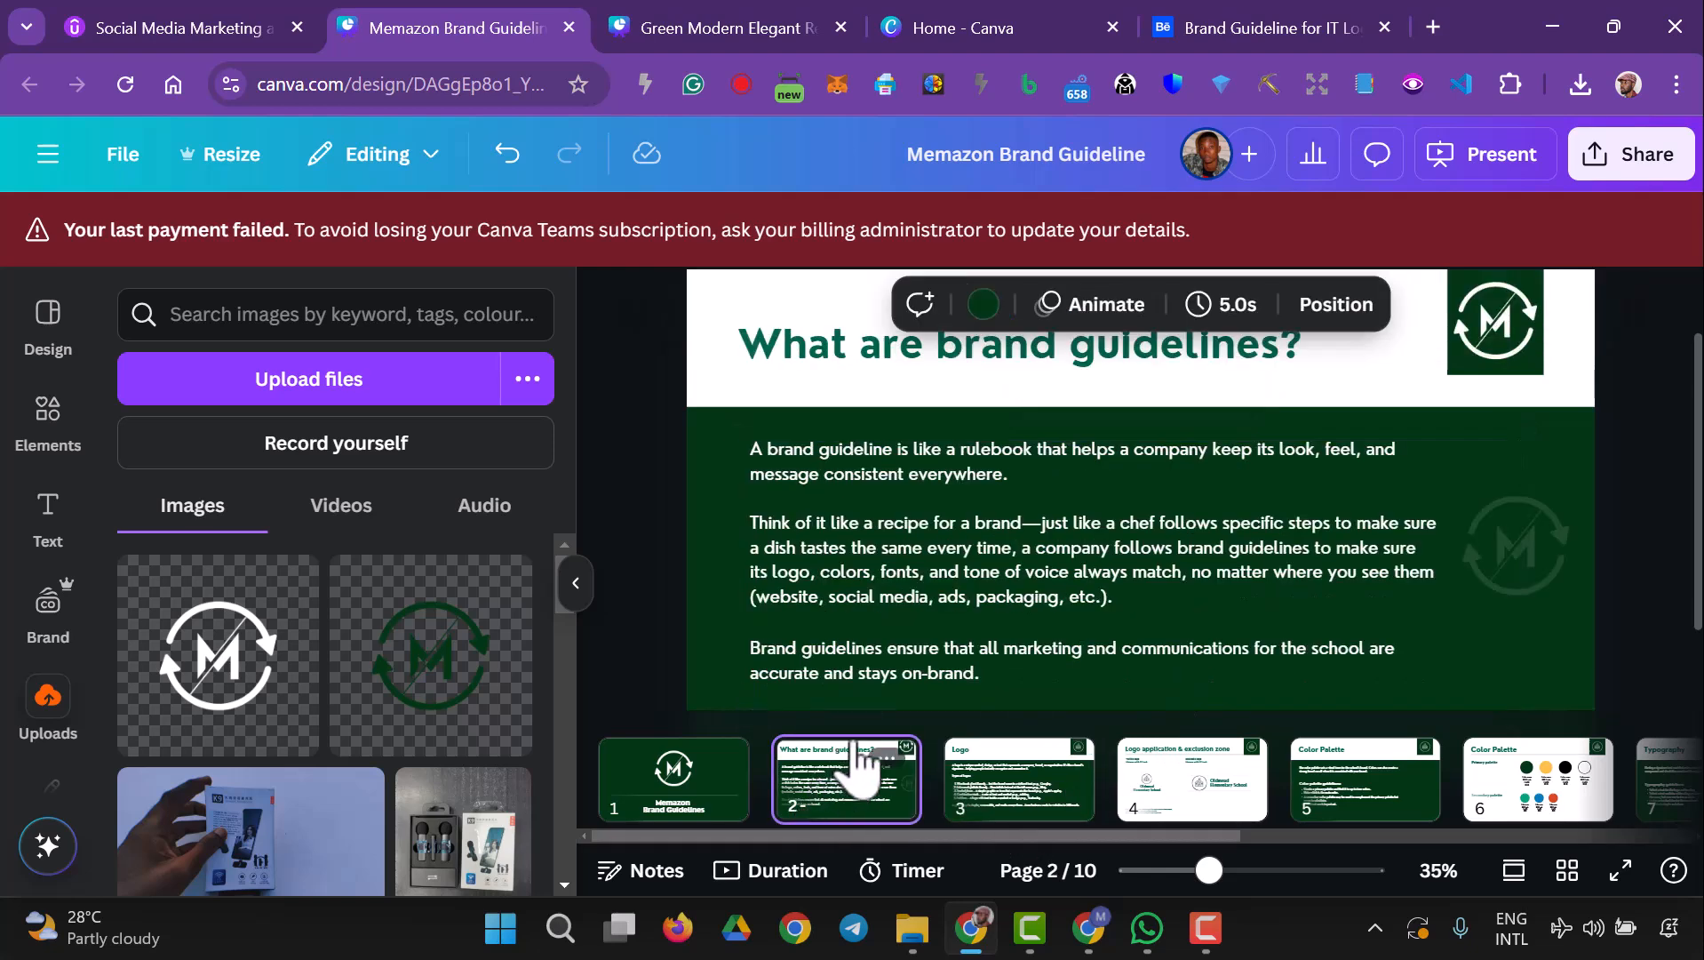
click(882, 579)
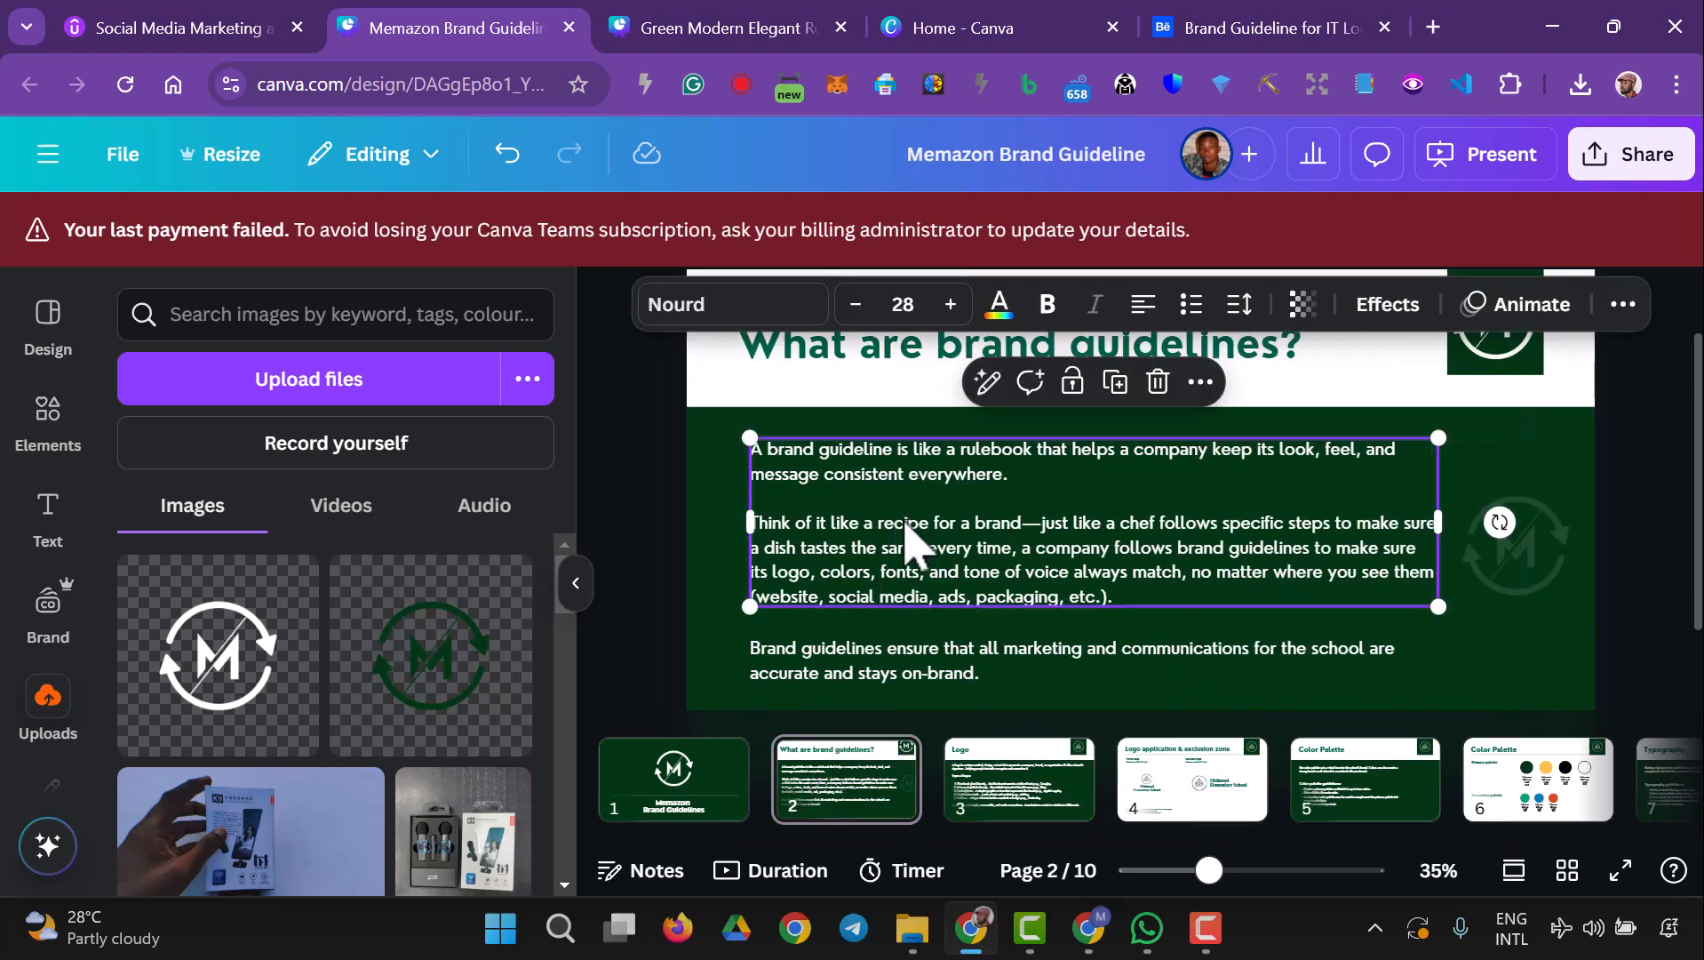
shift+click(901, 673)
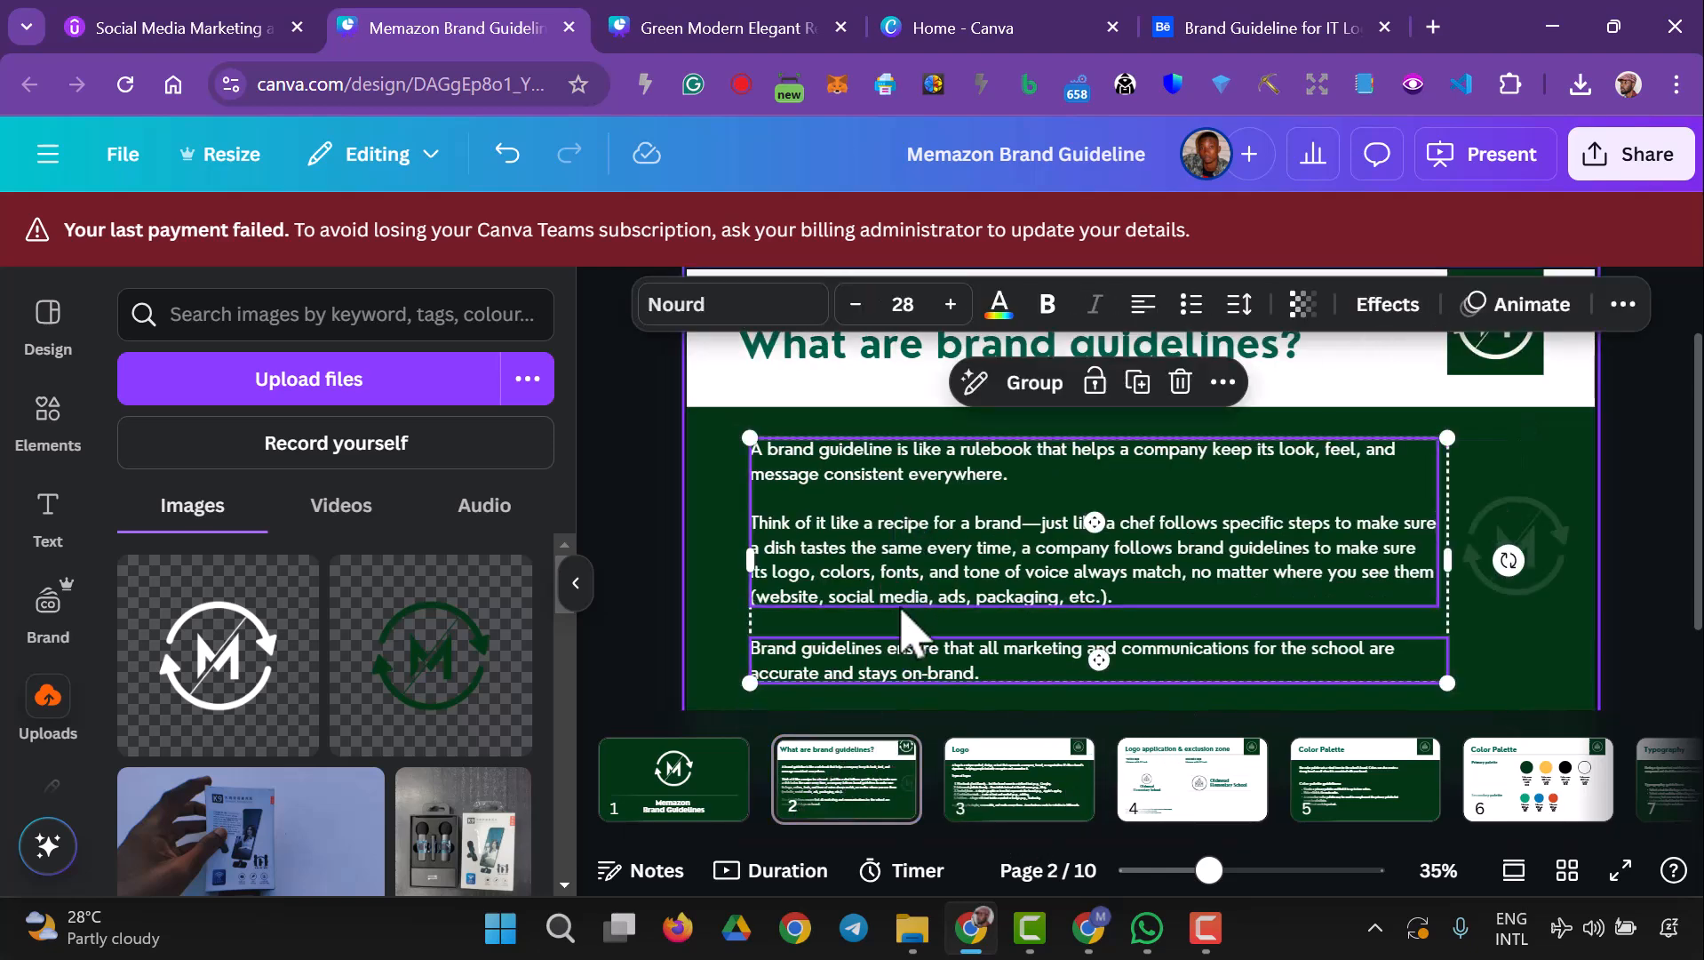
click(911, 313)
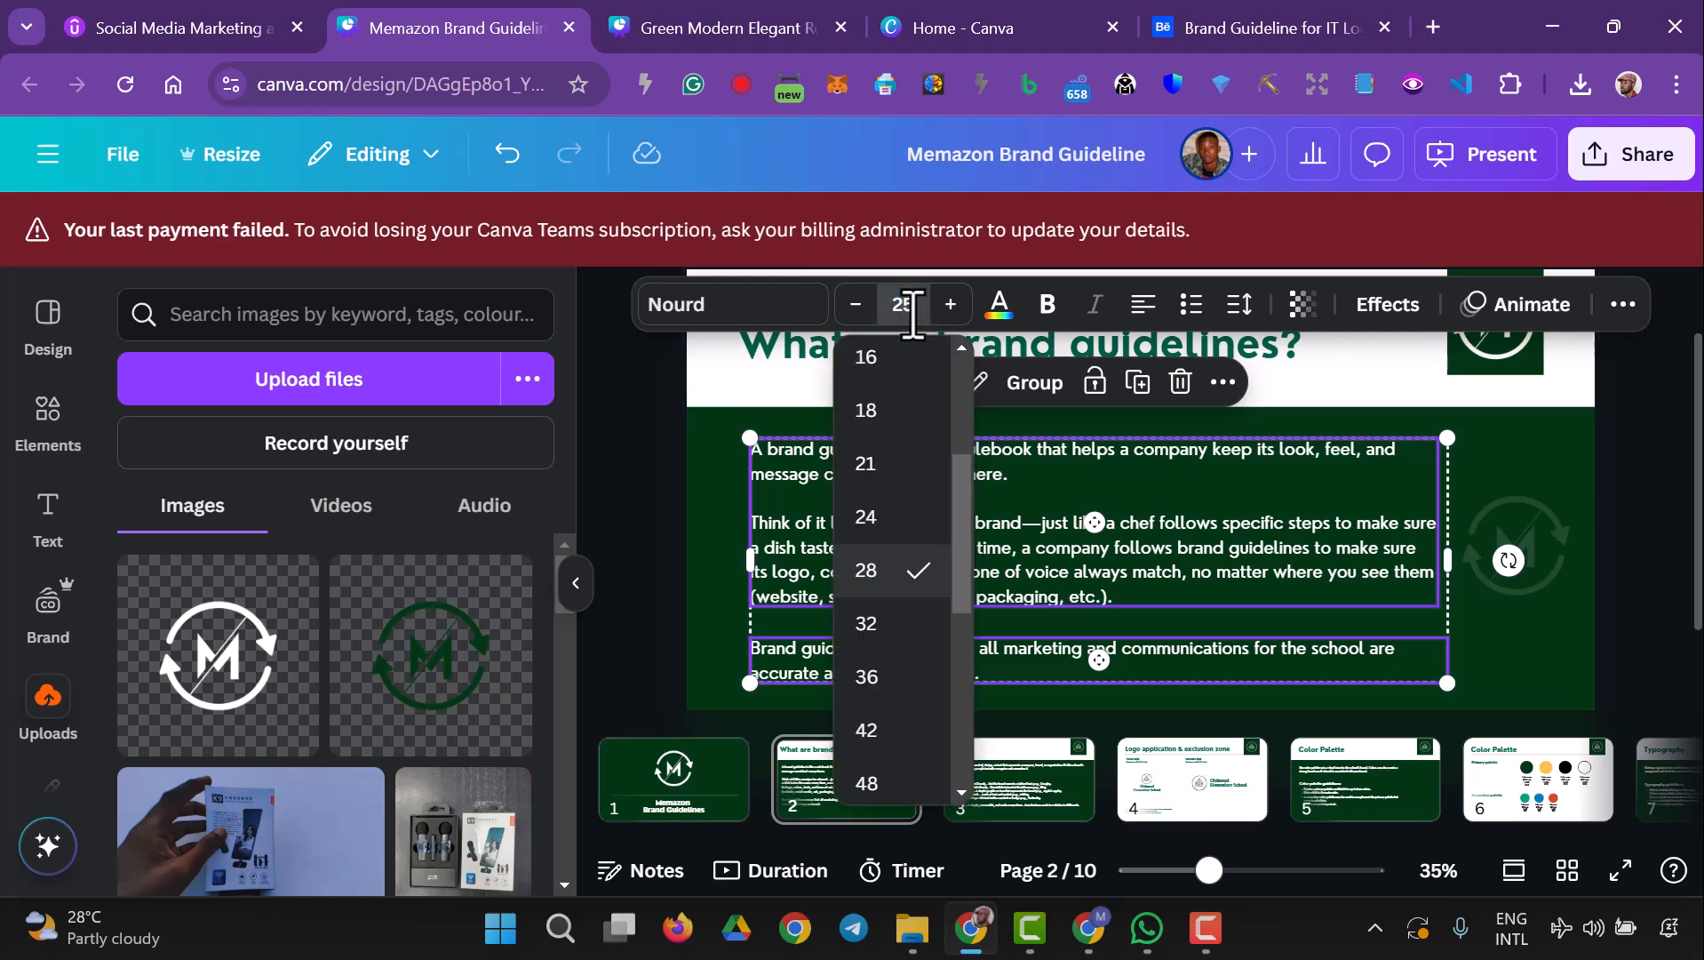
text(25)
key(Return)
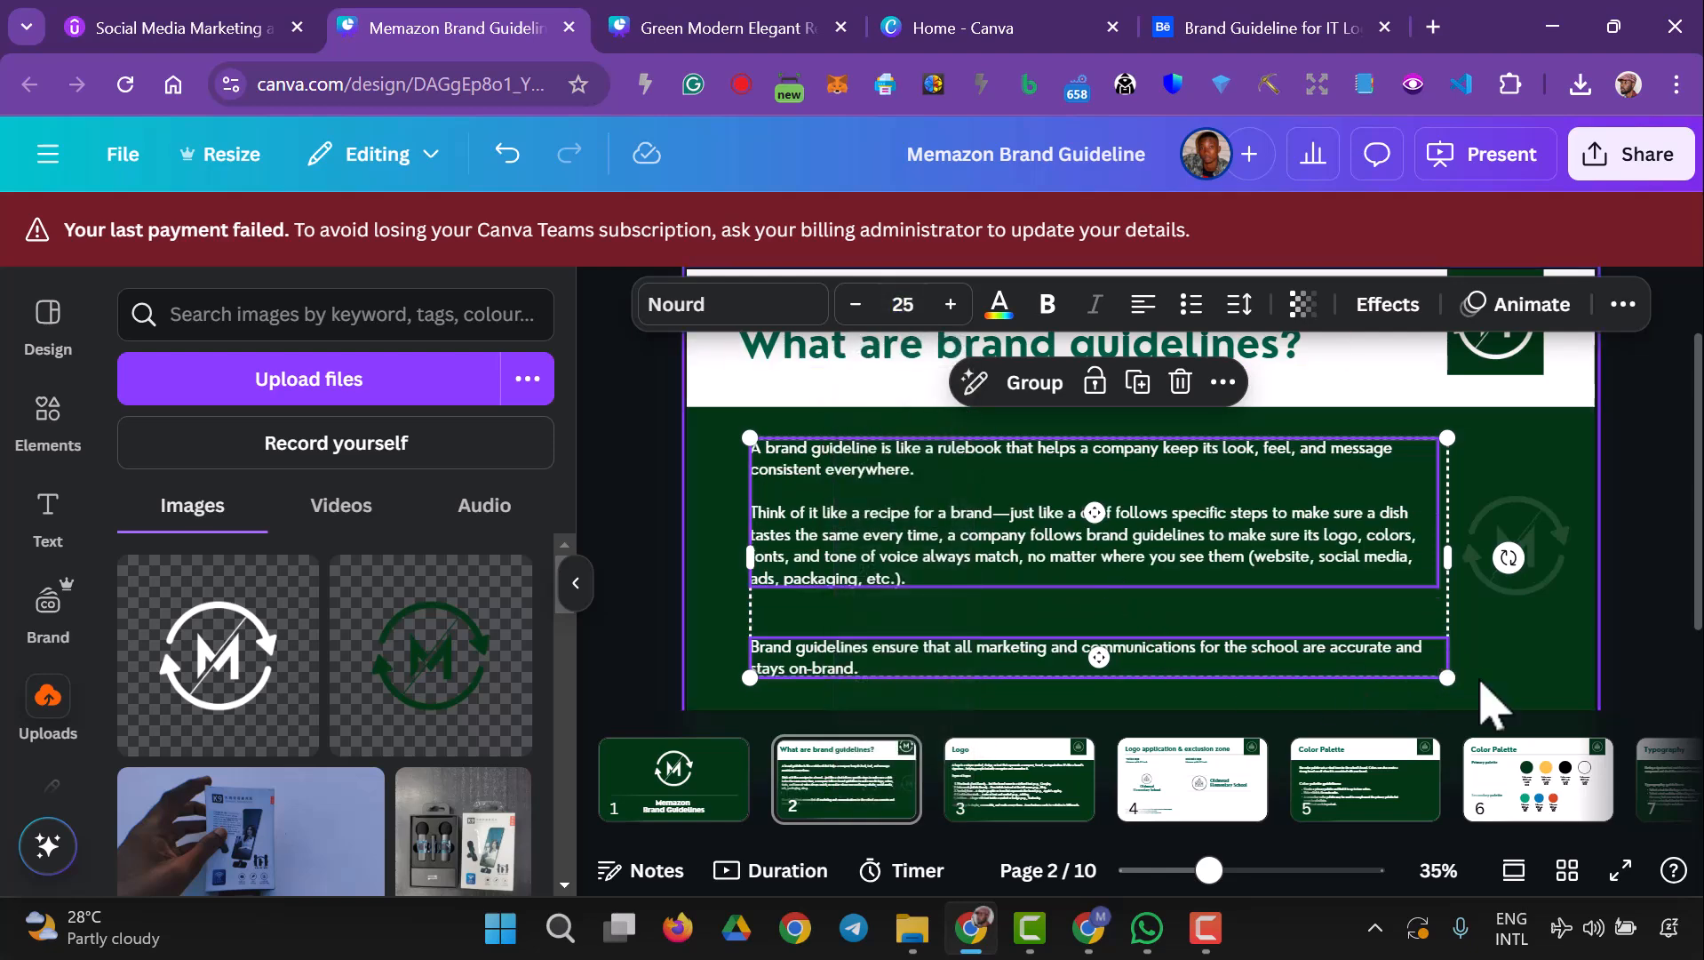
click(1515, 706)
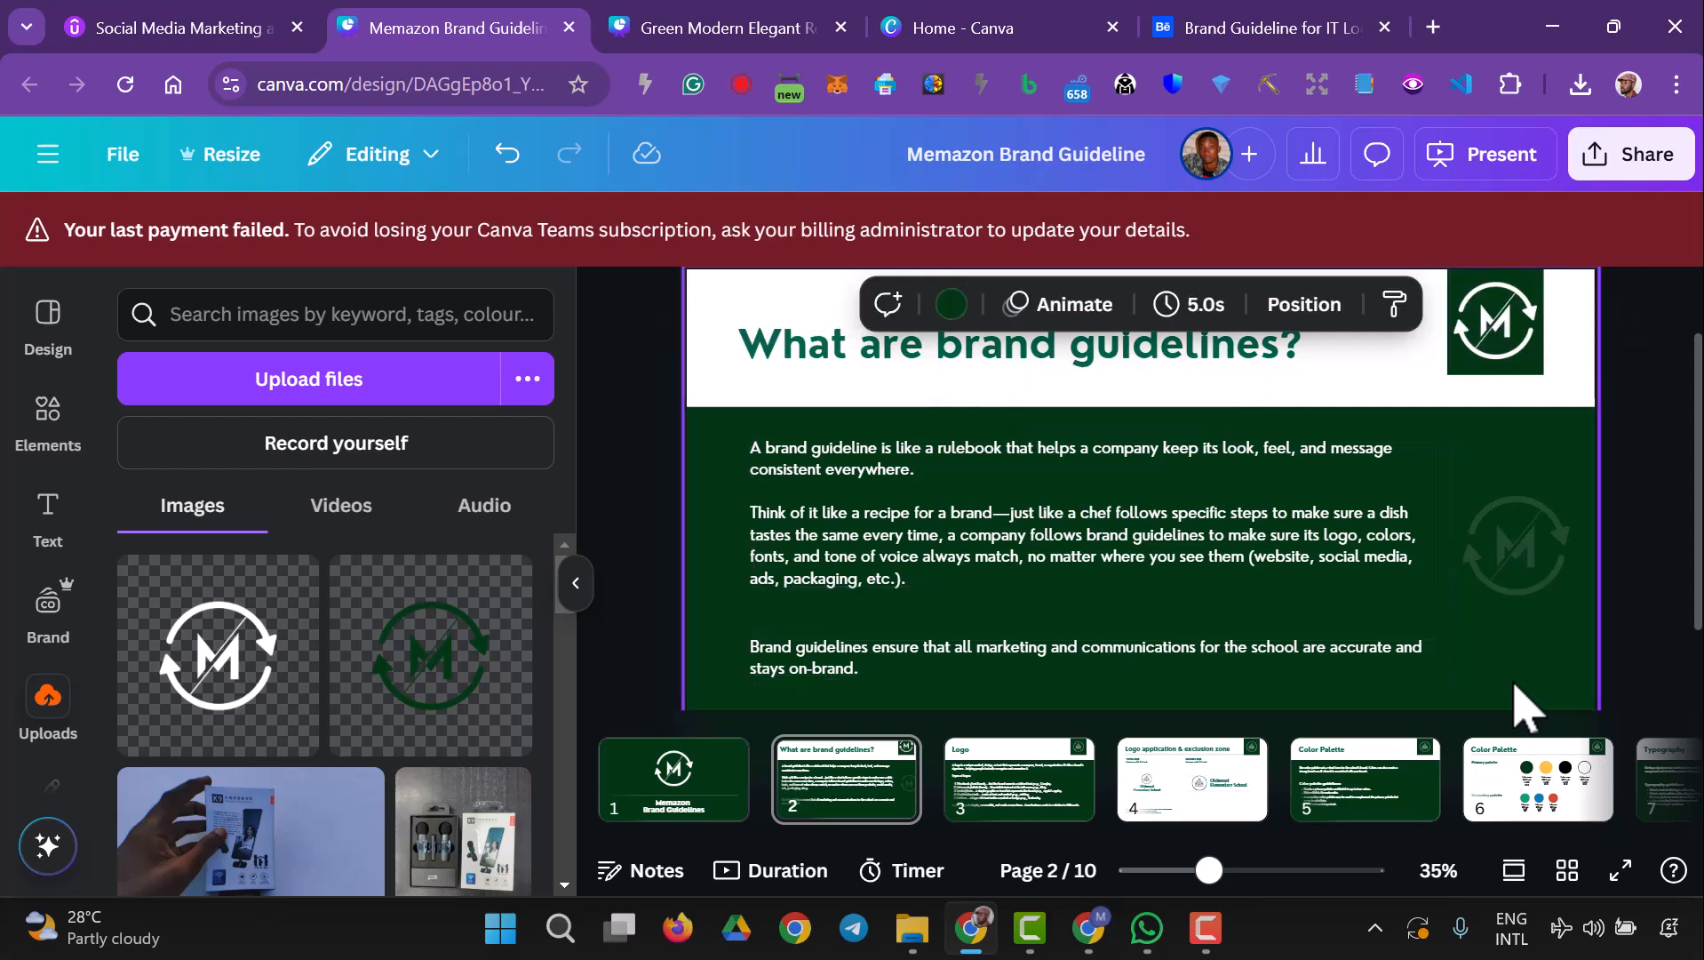
- Move the closing paragraph up to leave about one blank line below the main text
click(1003, 662)
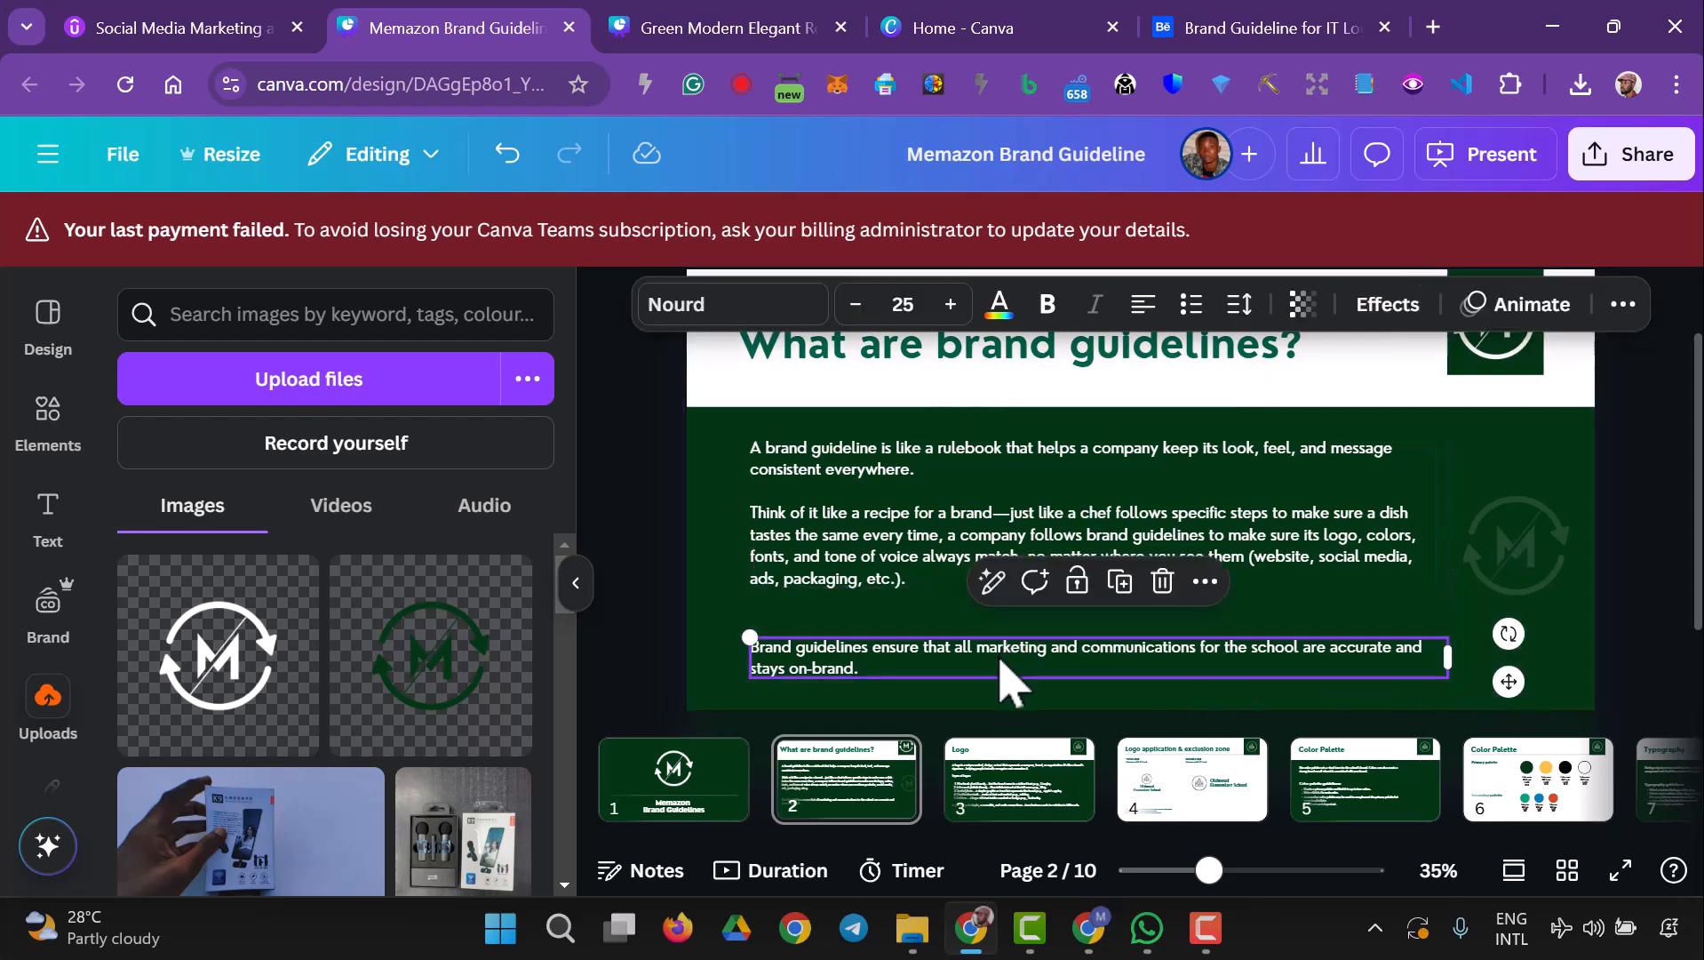
drag(1007, 668, 1004, 648)
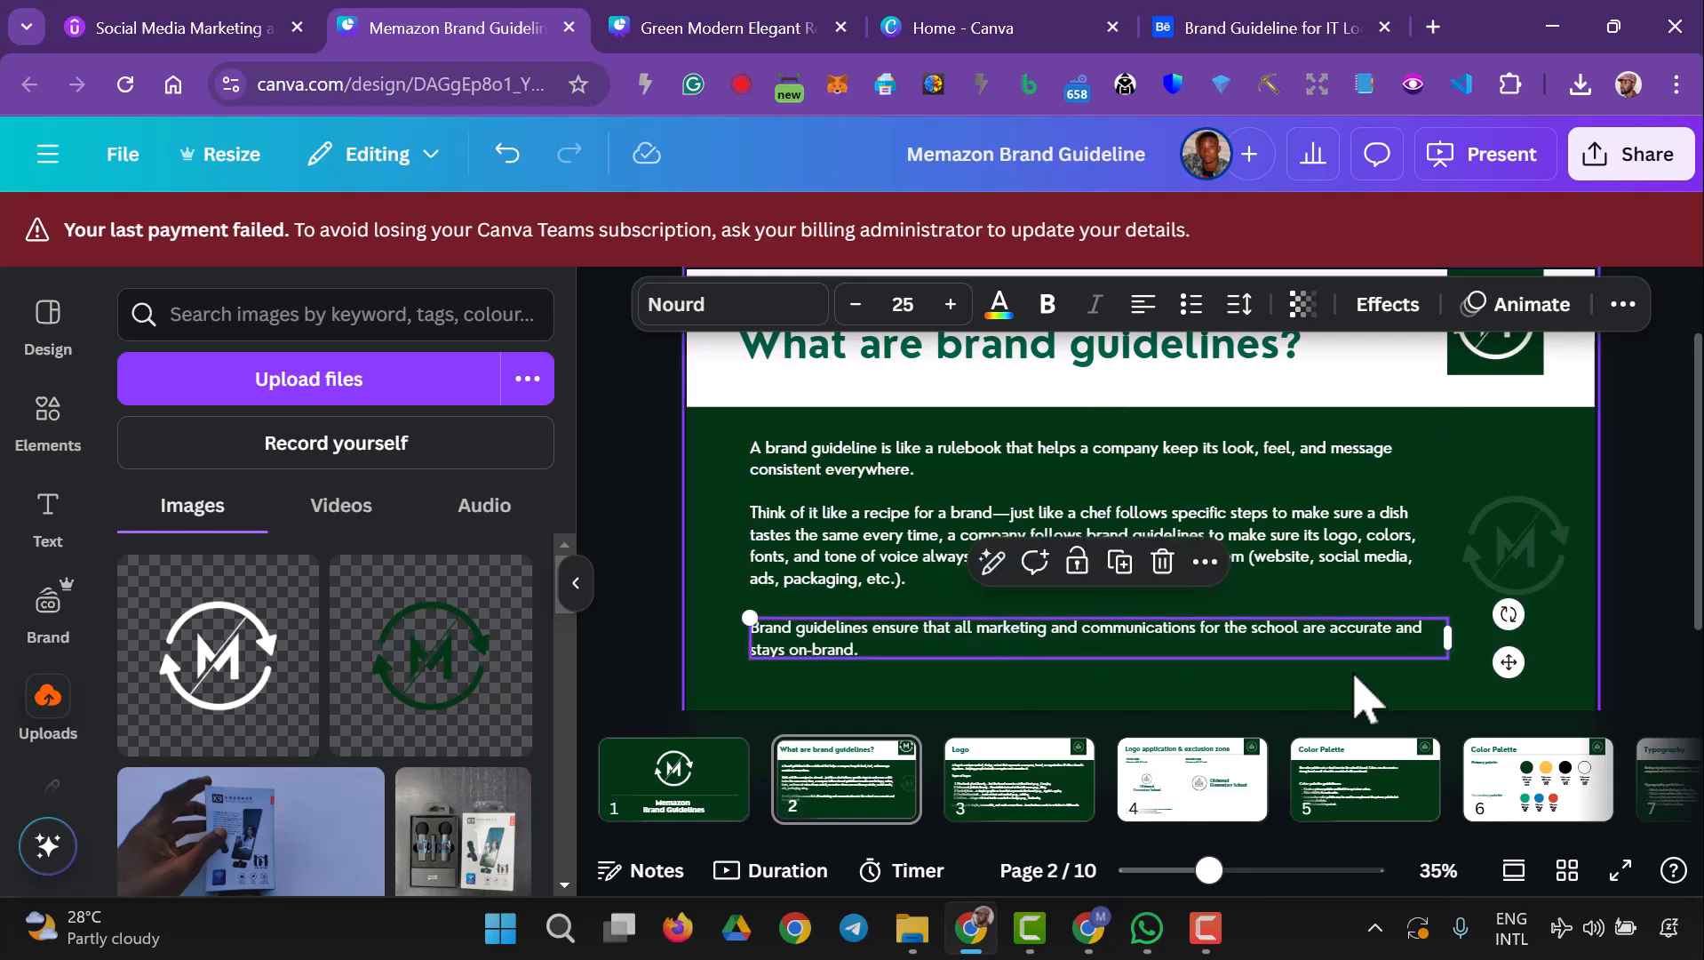
click(1466, 703)
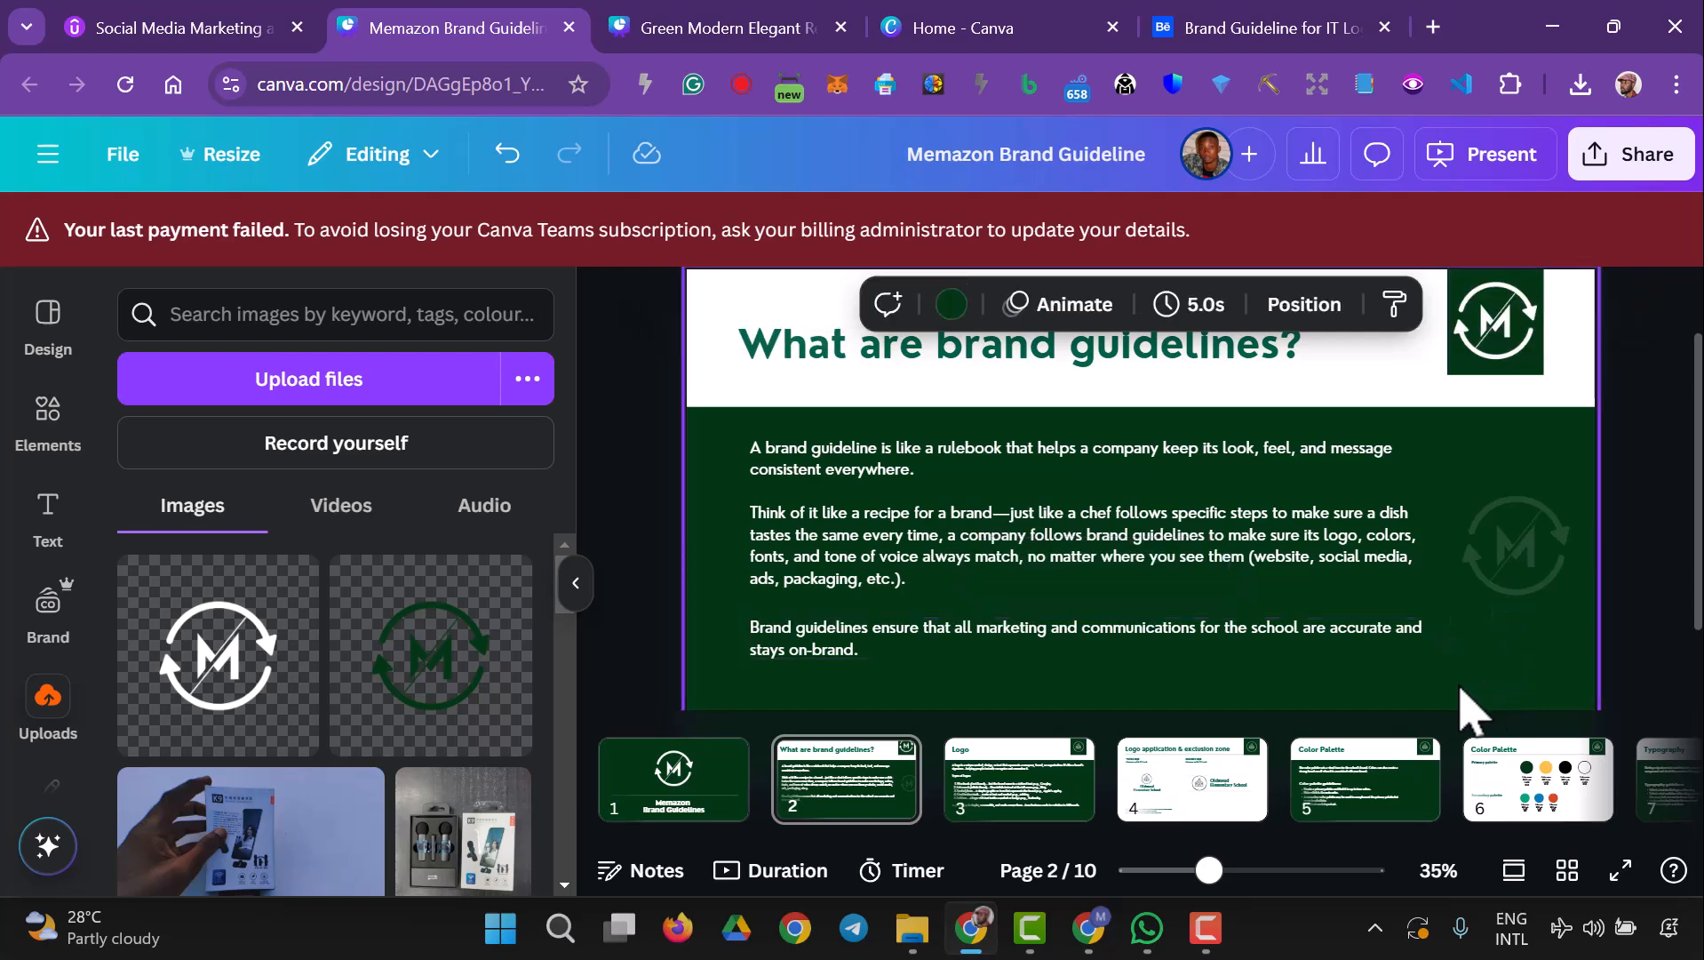
- Review the Logo and Logo application & exclusion zone pages and return to the "What are brand guidelines?" page
click(1020, 808)
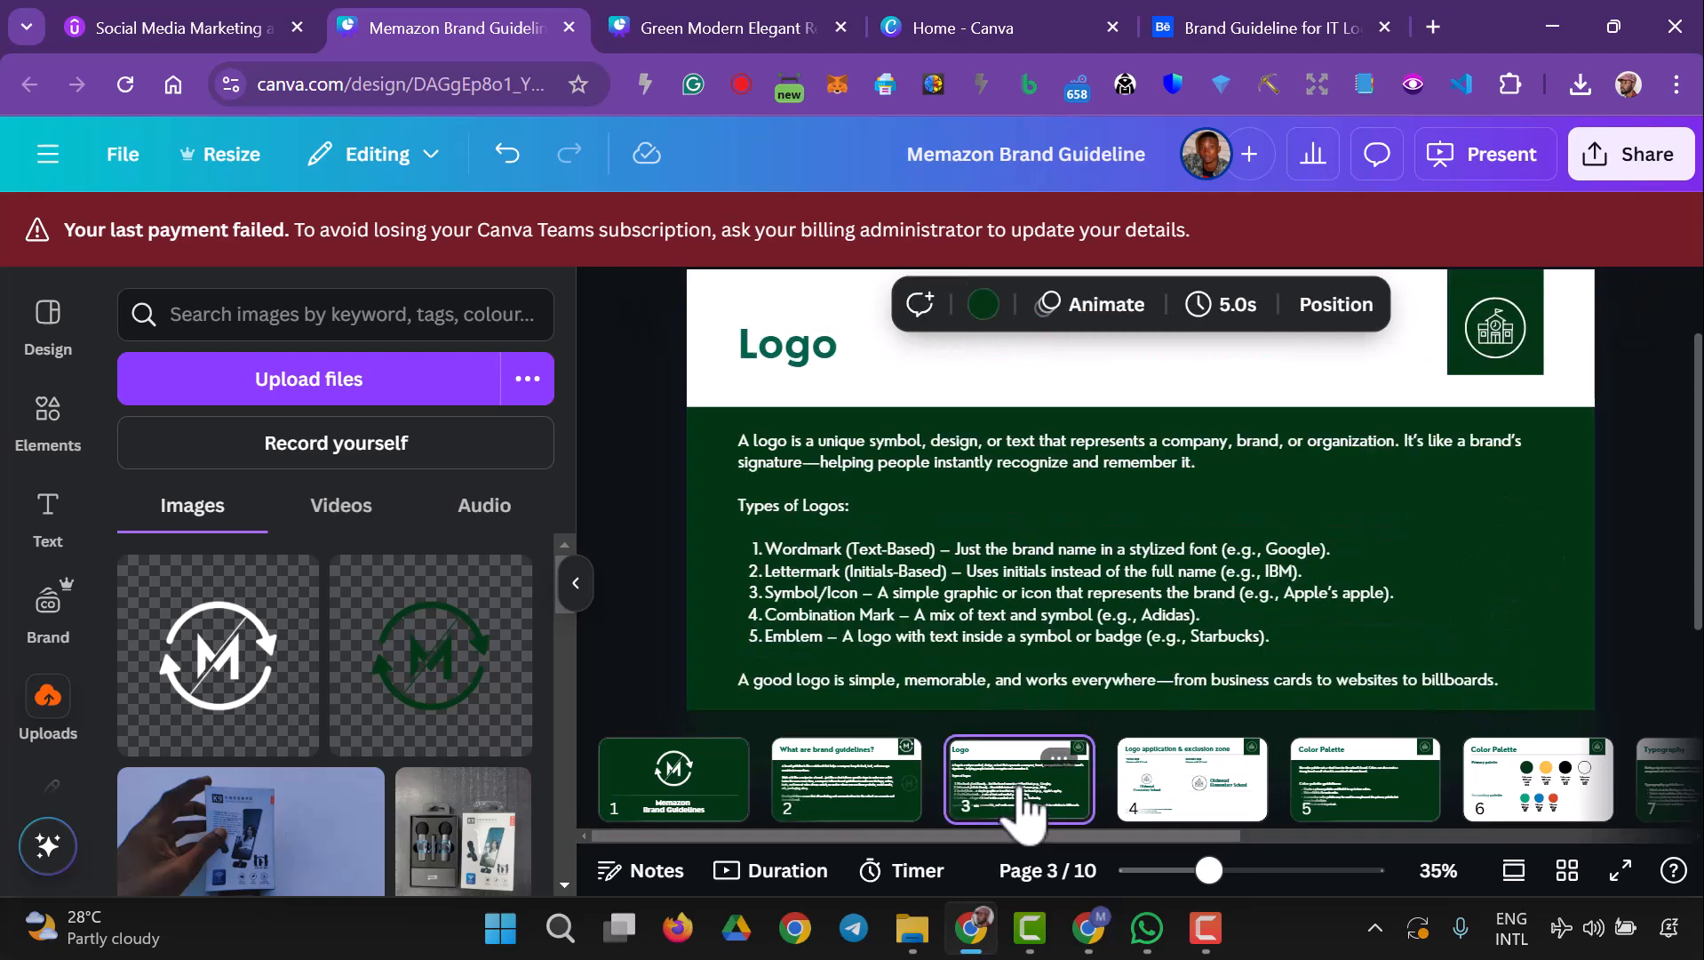
click(983, 636)
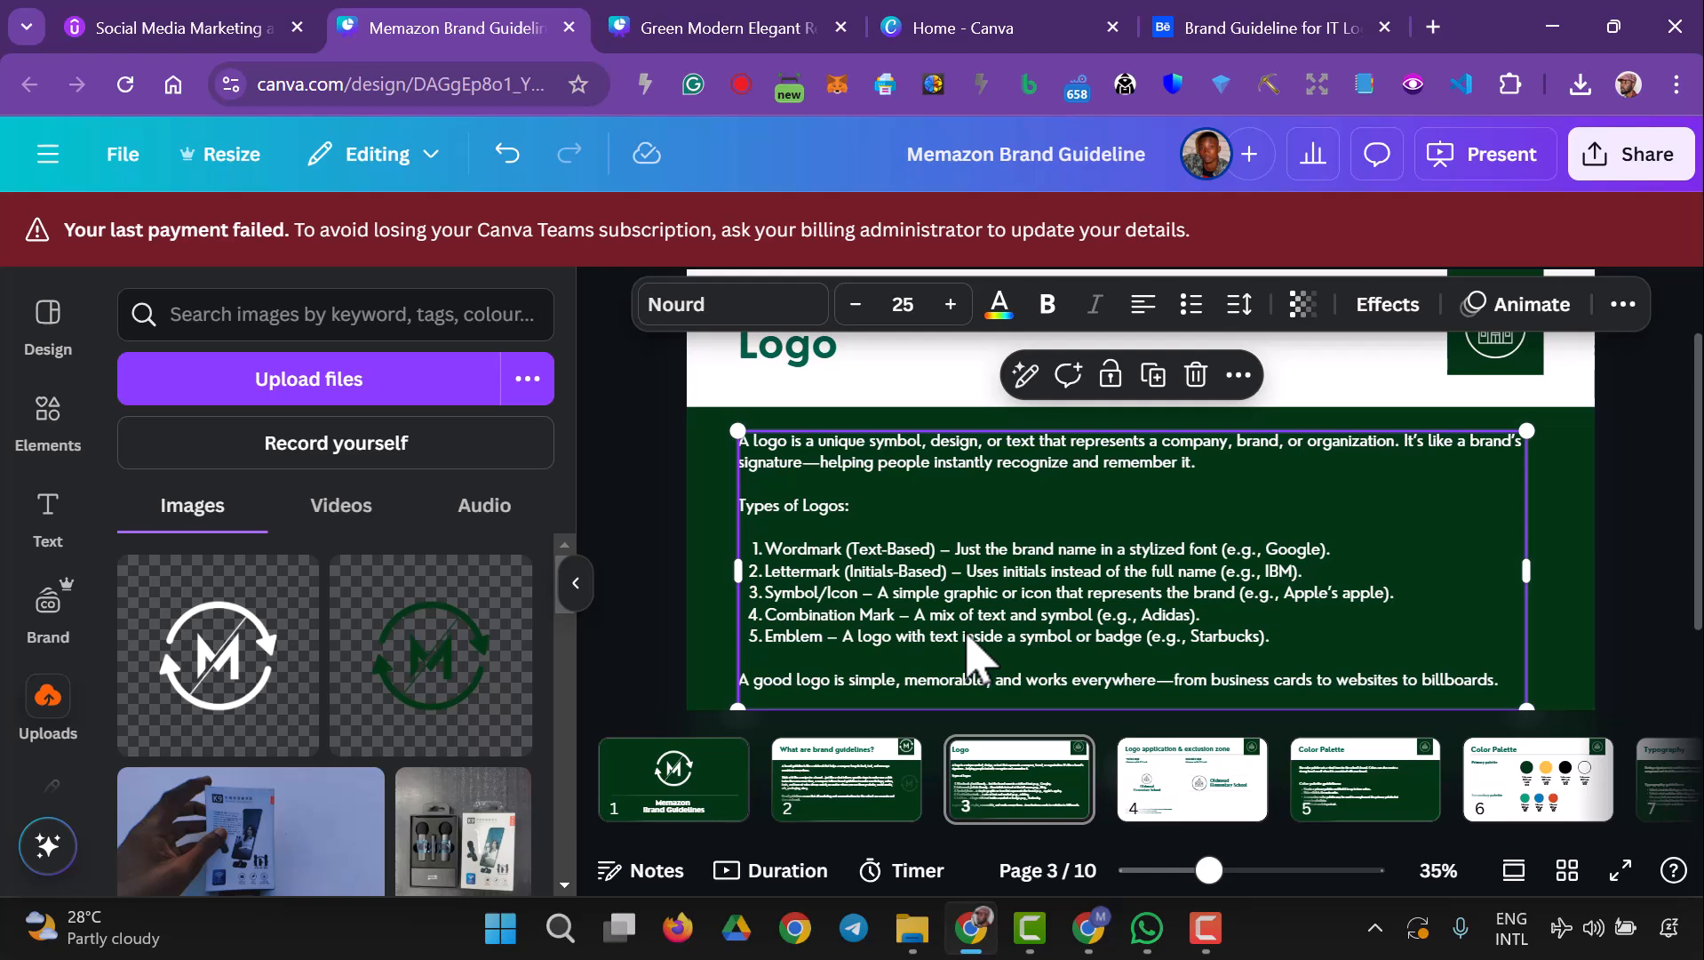
click(1164, 813)
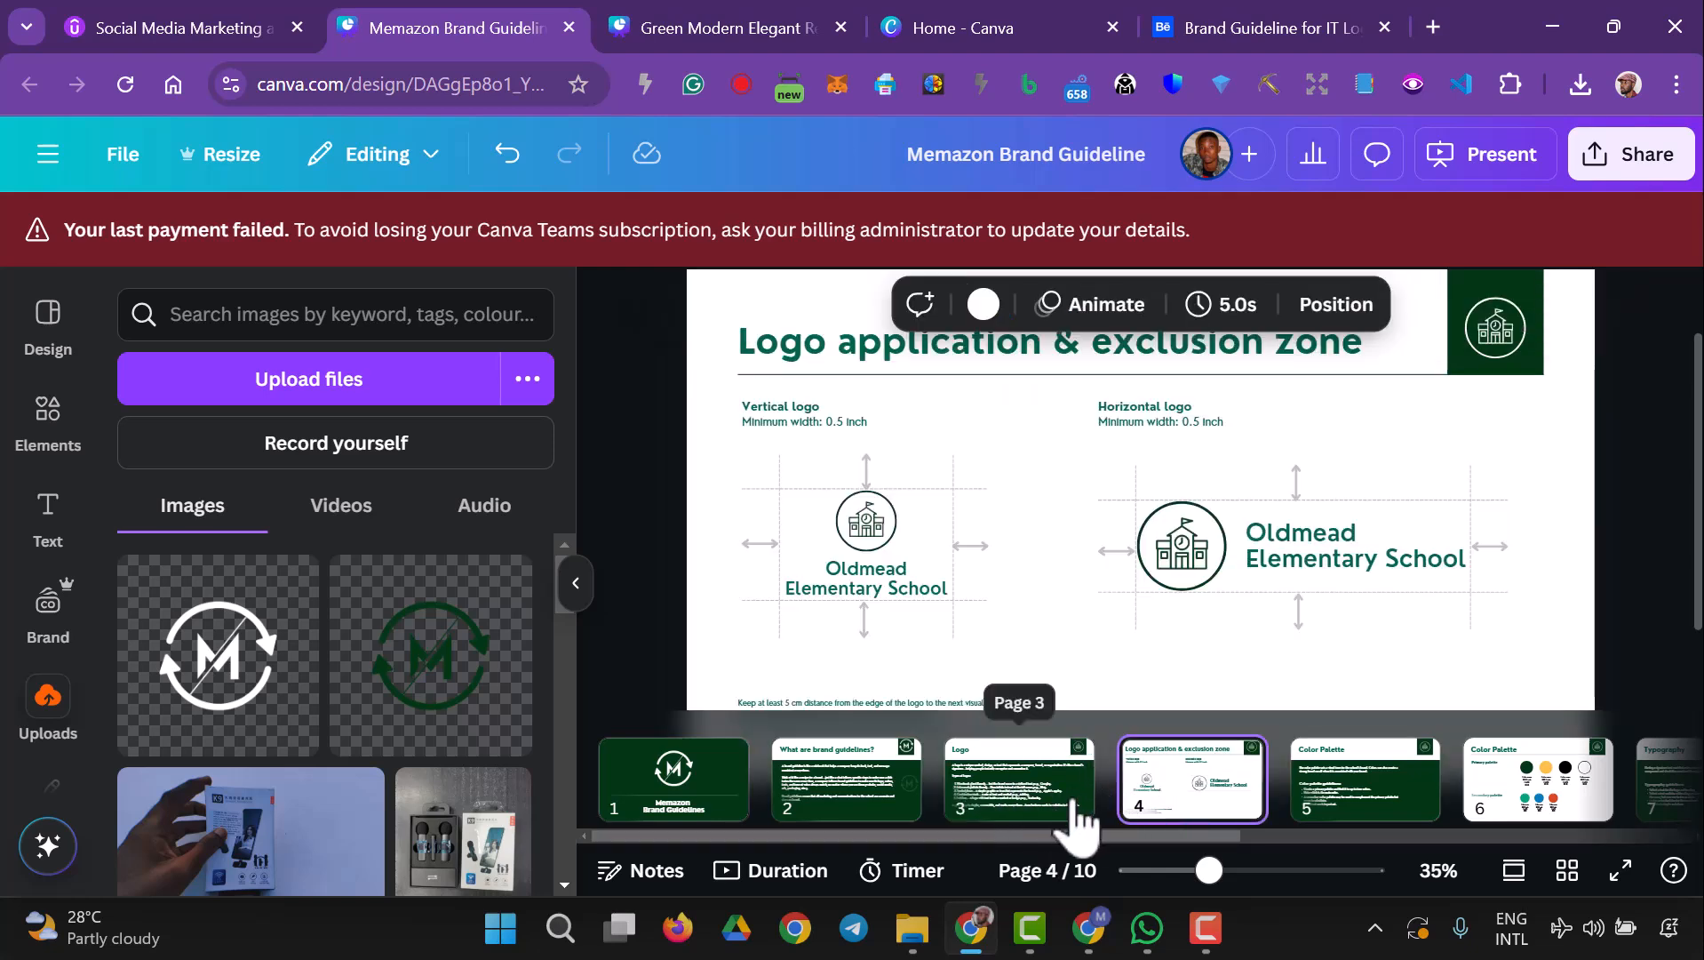
click(891, 806)
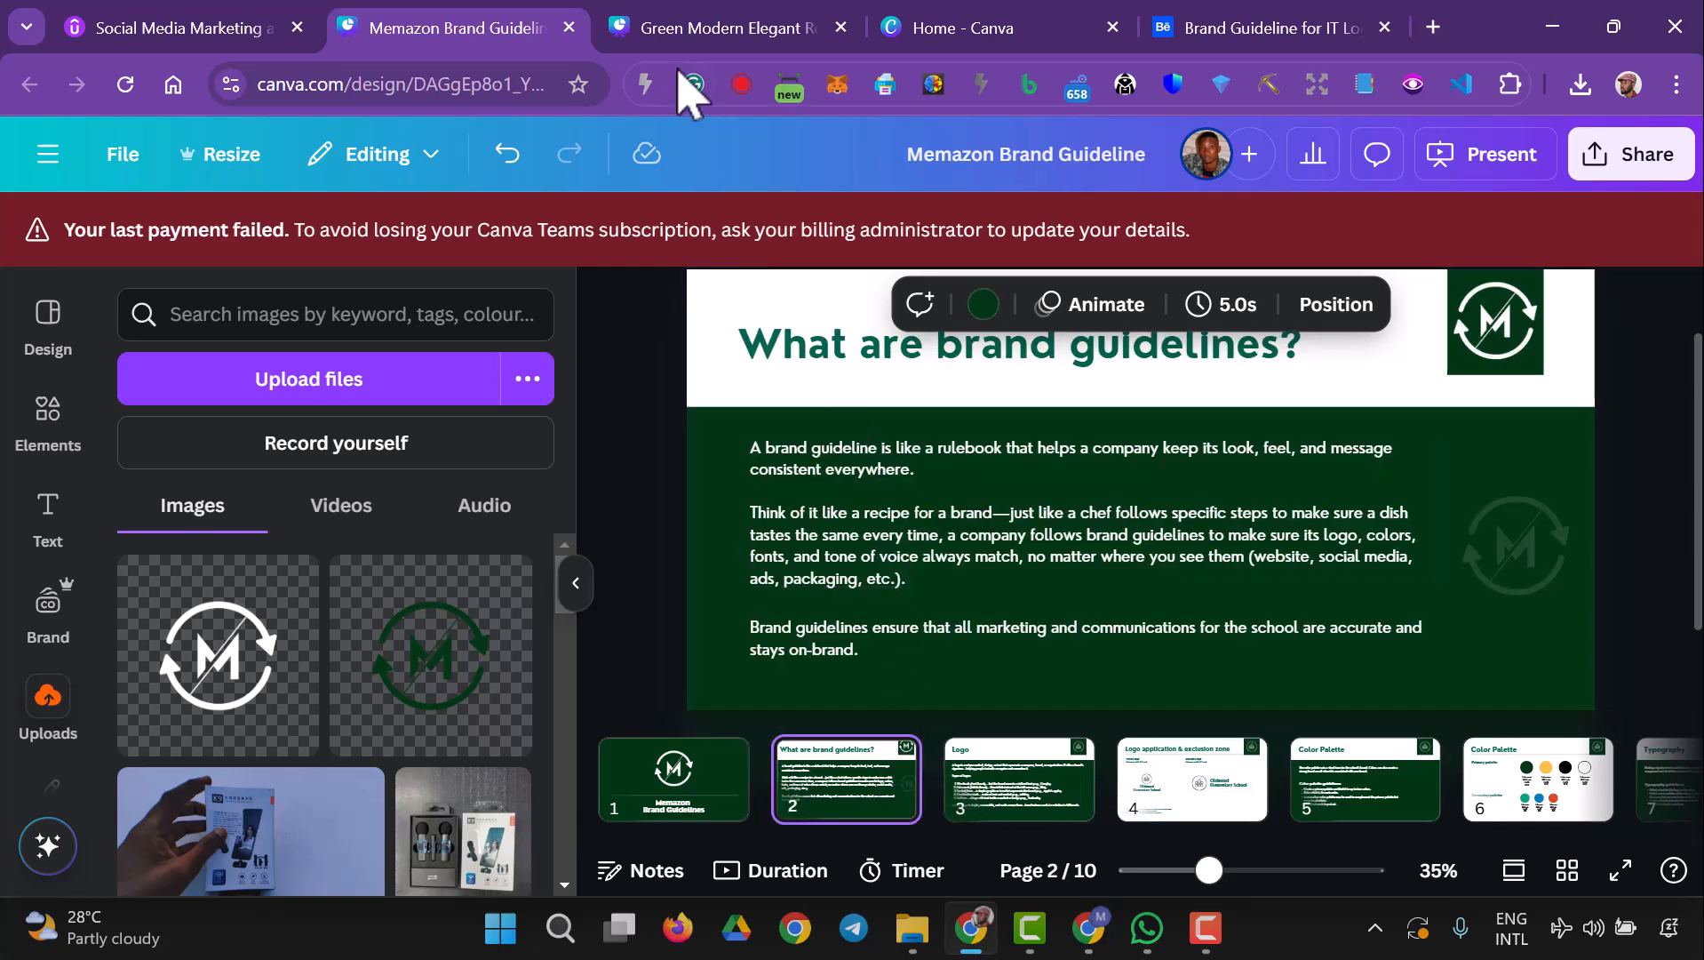
- In the Green Modern Elegant template design, add the uploaded dark green M logo to the "Brand Guidelines" cover on page 2
click(767, 29)
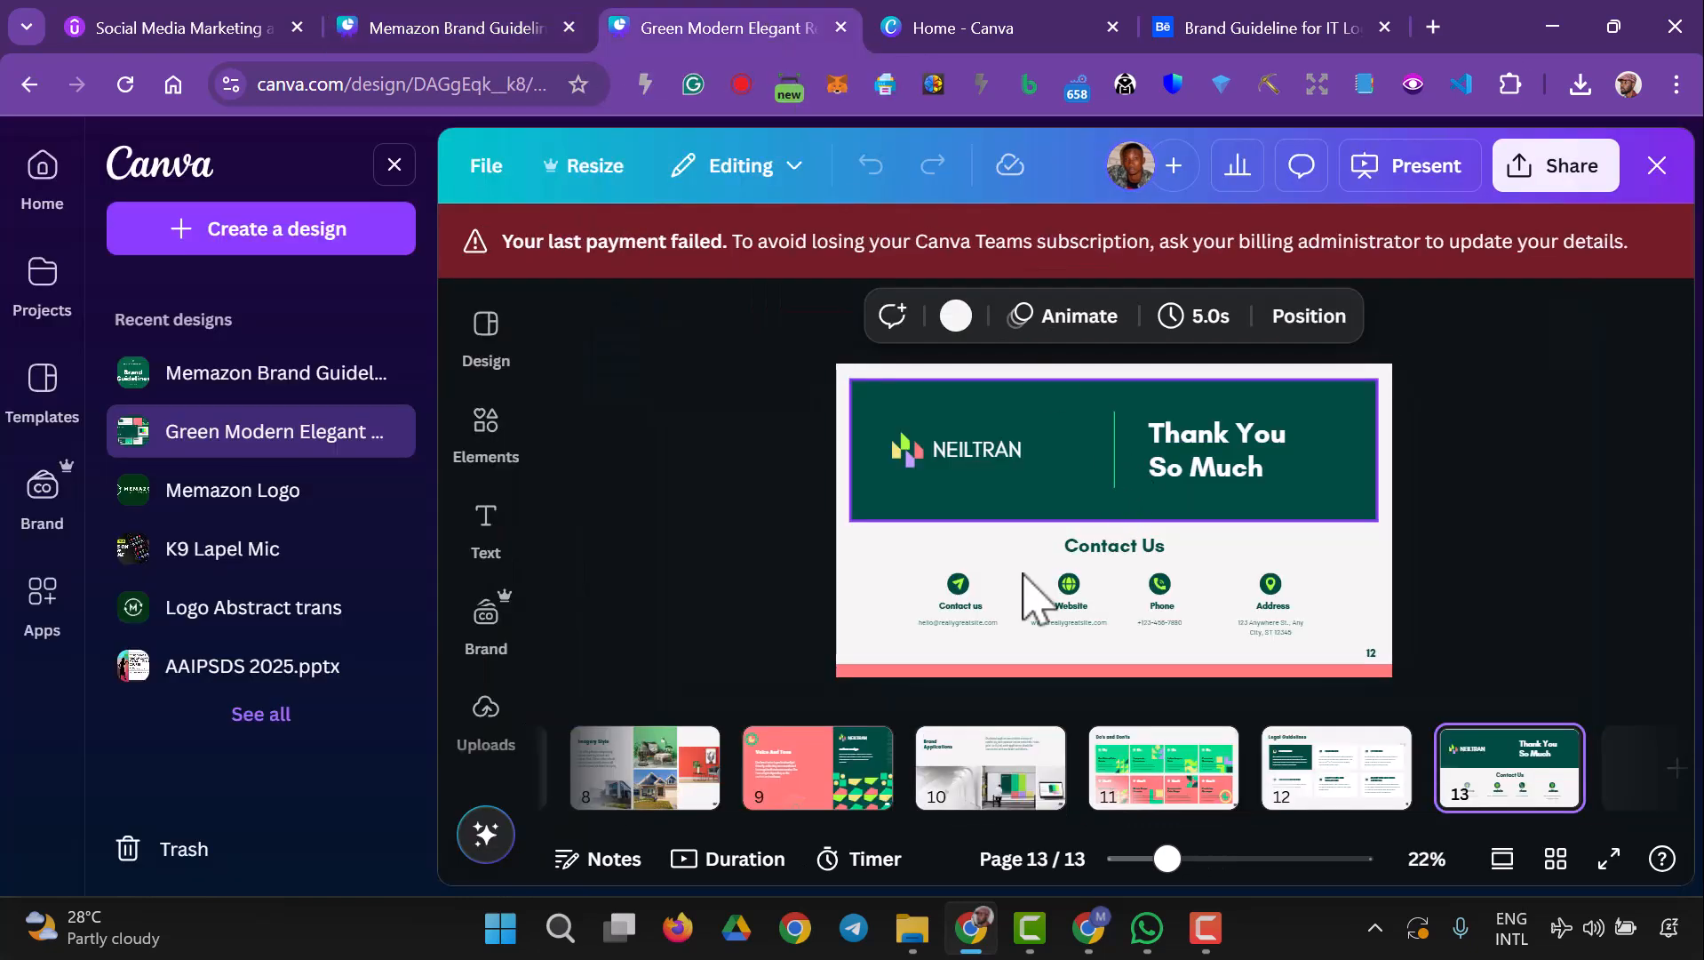
scroll(1053, 831, left, 10)
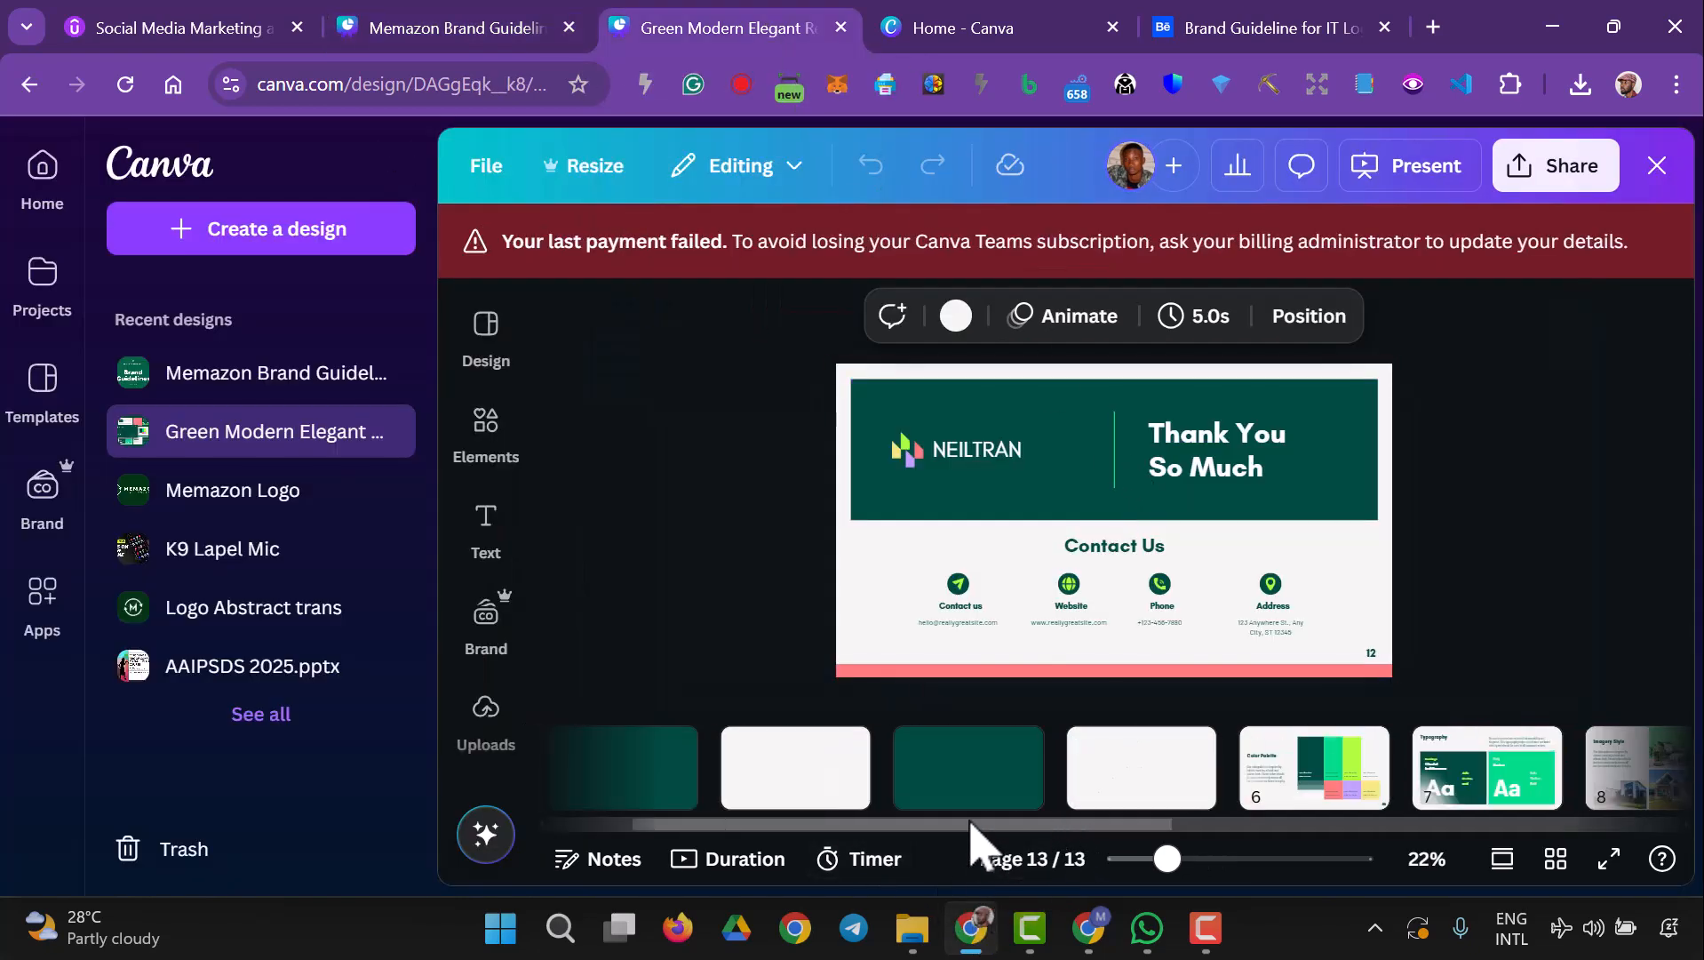
drag(738, 830, 544, 840)
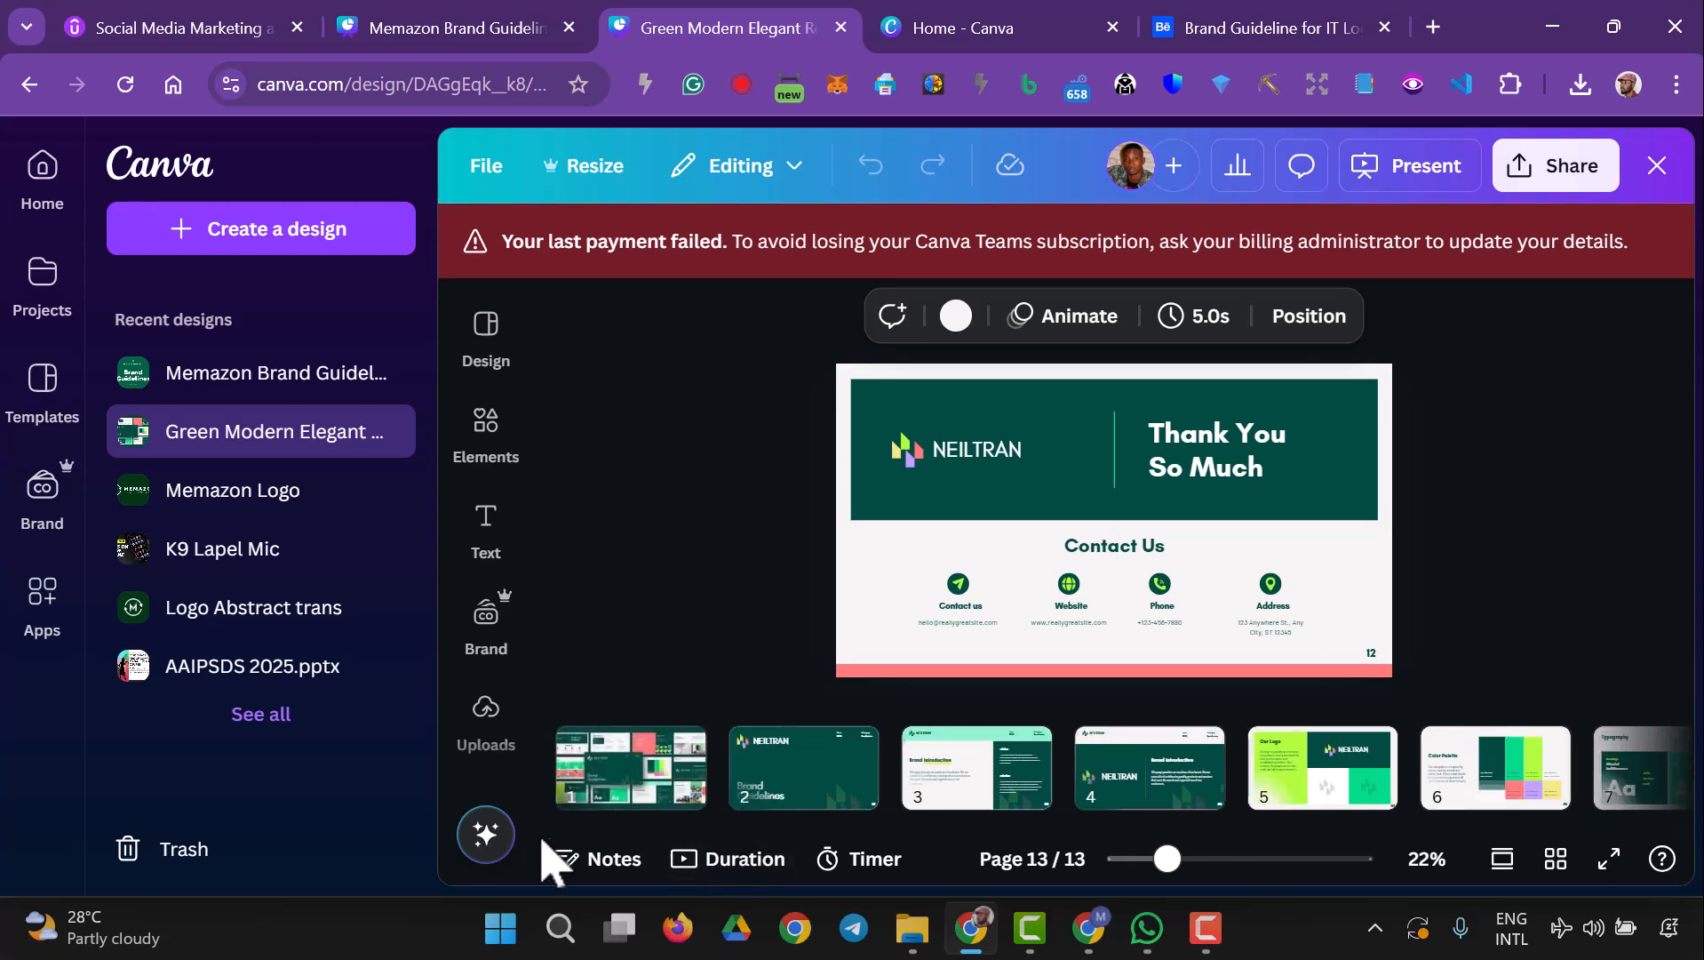
click(802, 793)
click(908, 505)
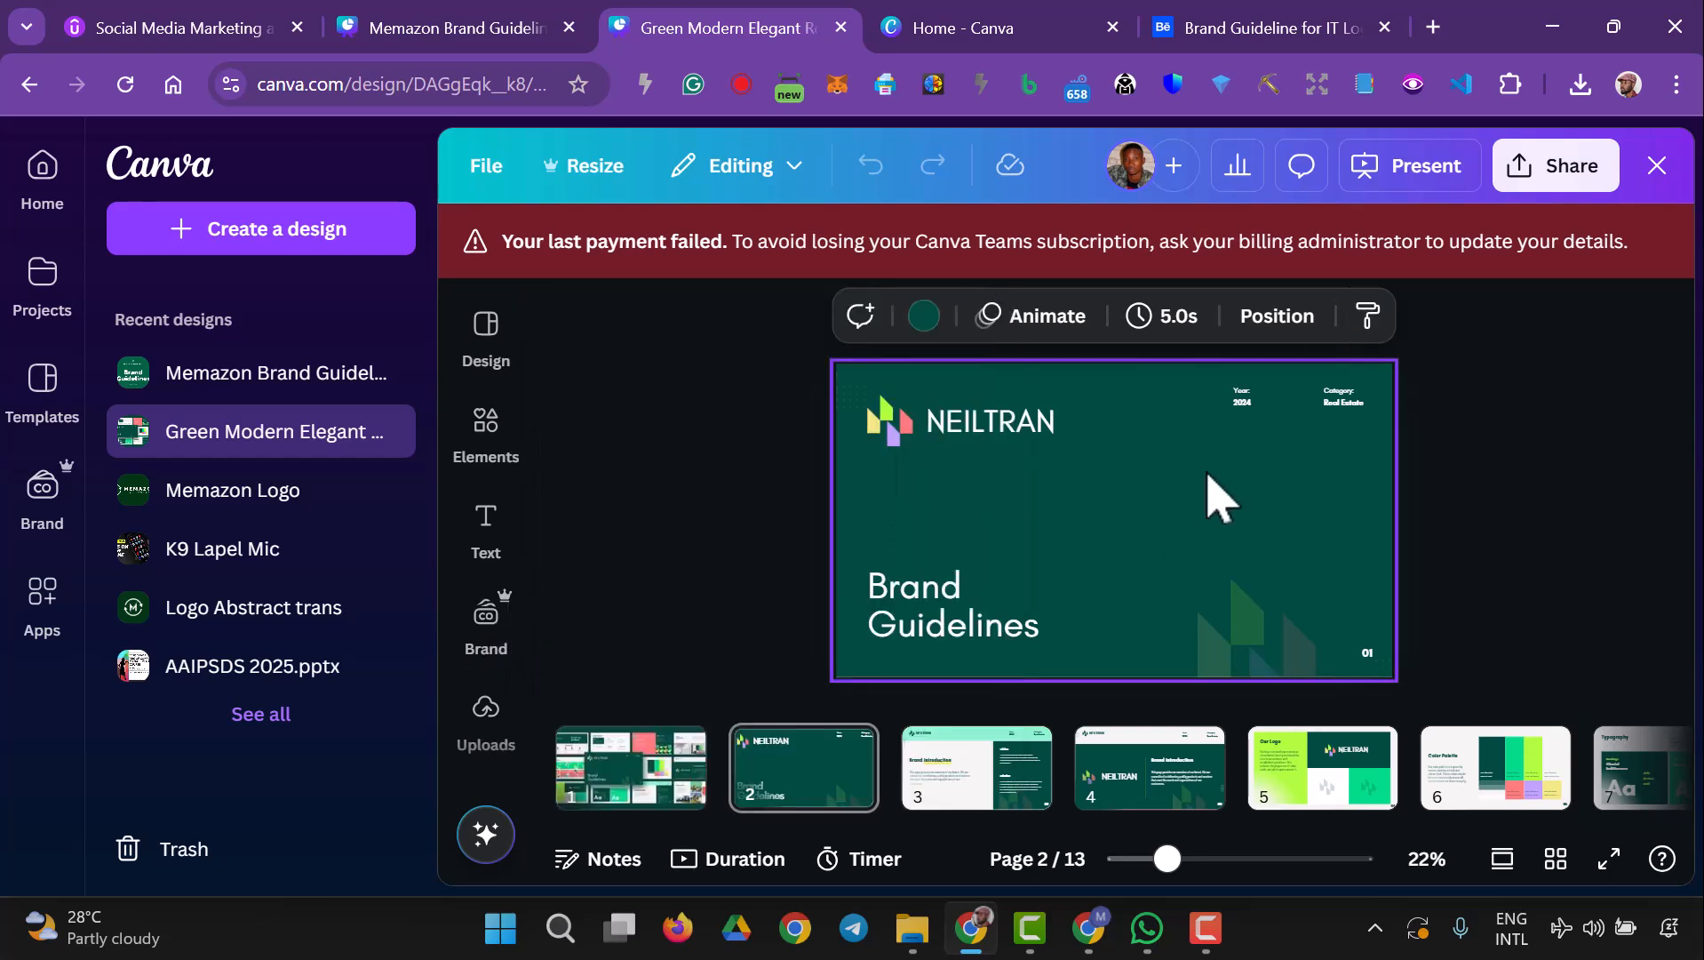
mouse_move(485, 710)
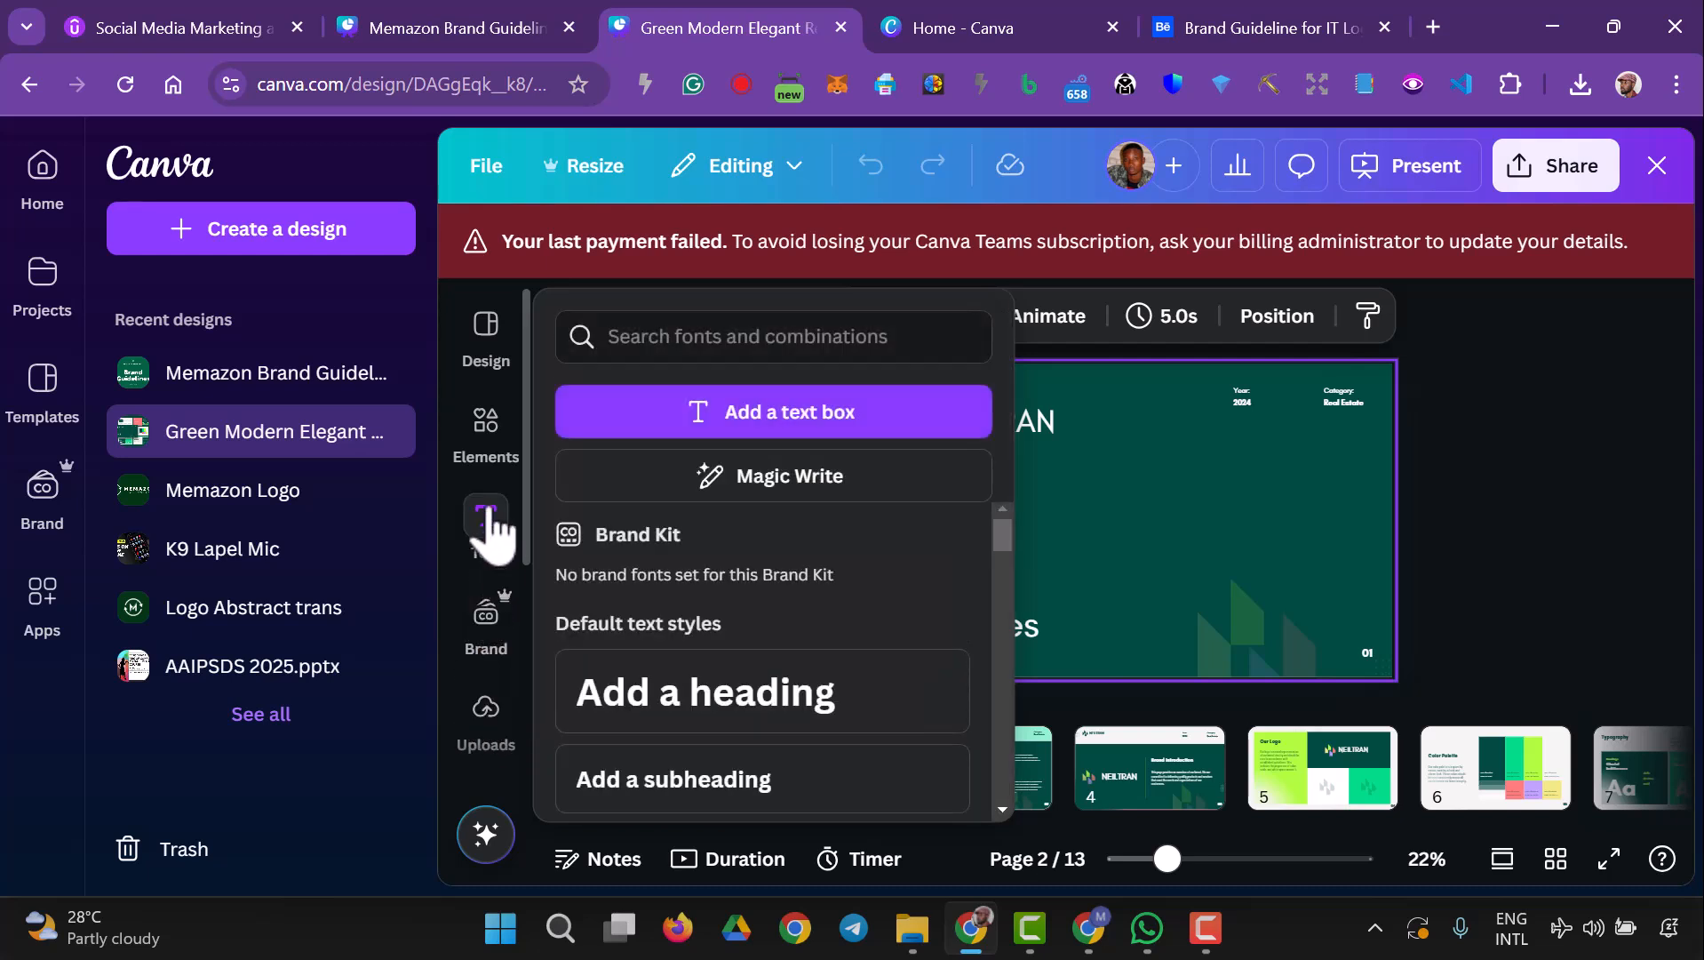
mouse_move(483, 480)
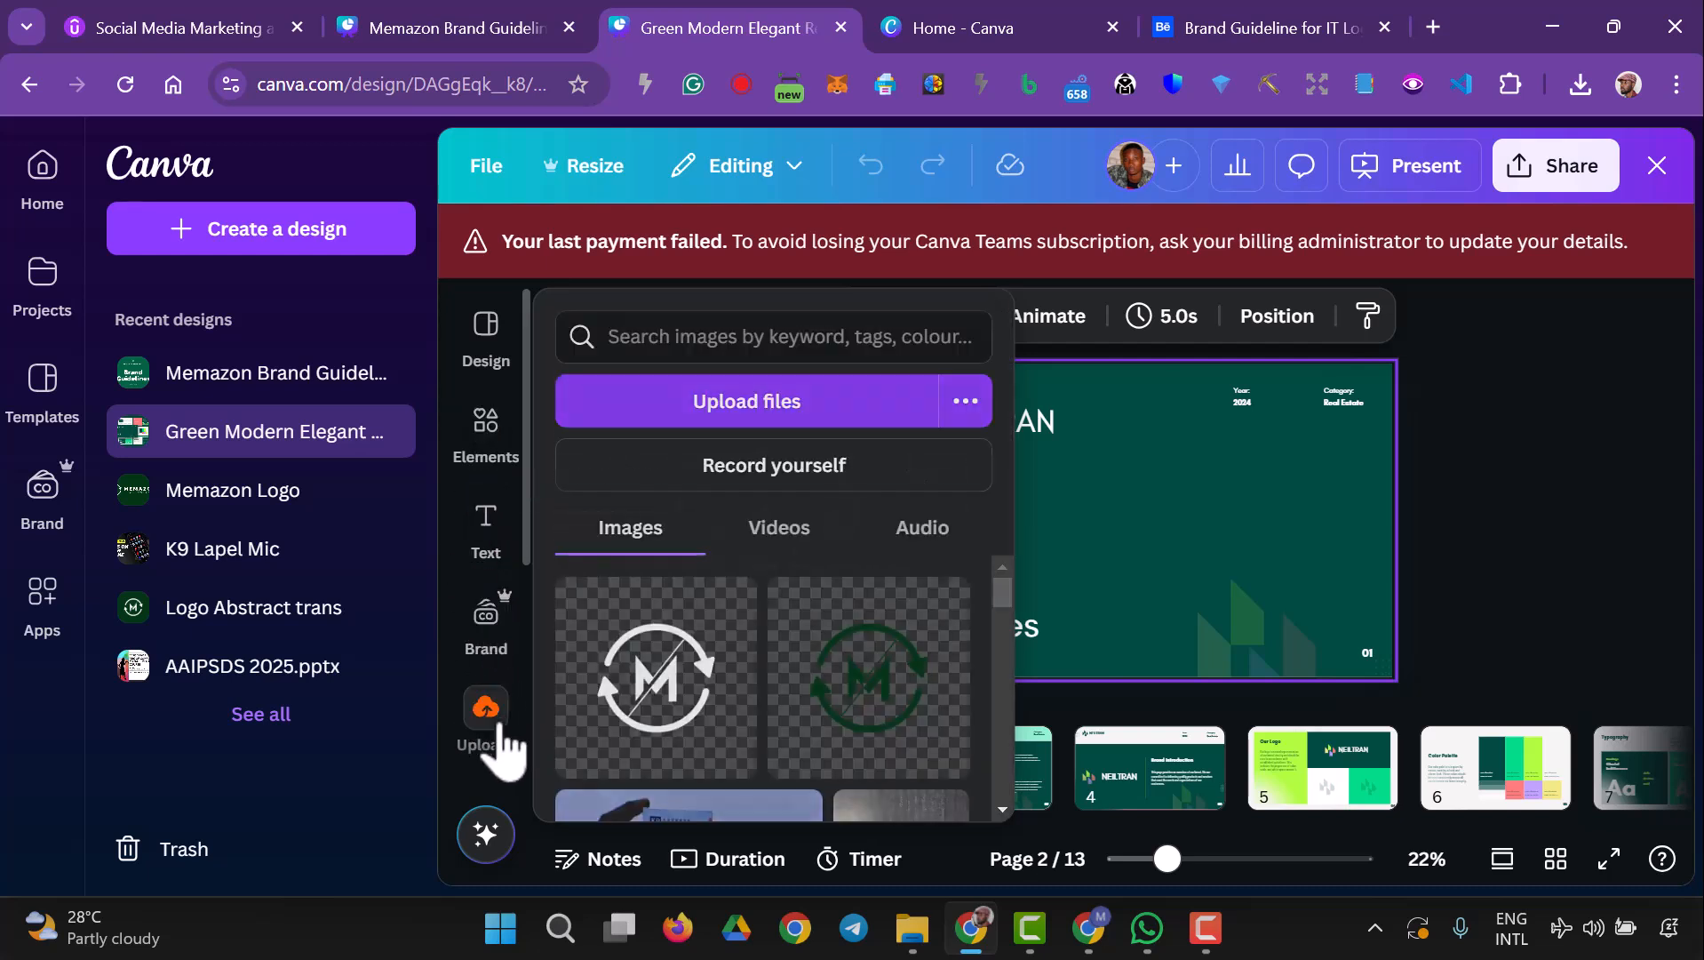
click(867, 717)
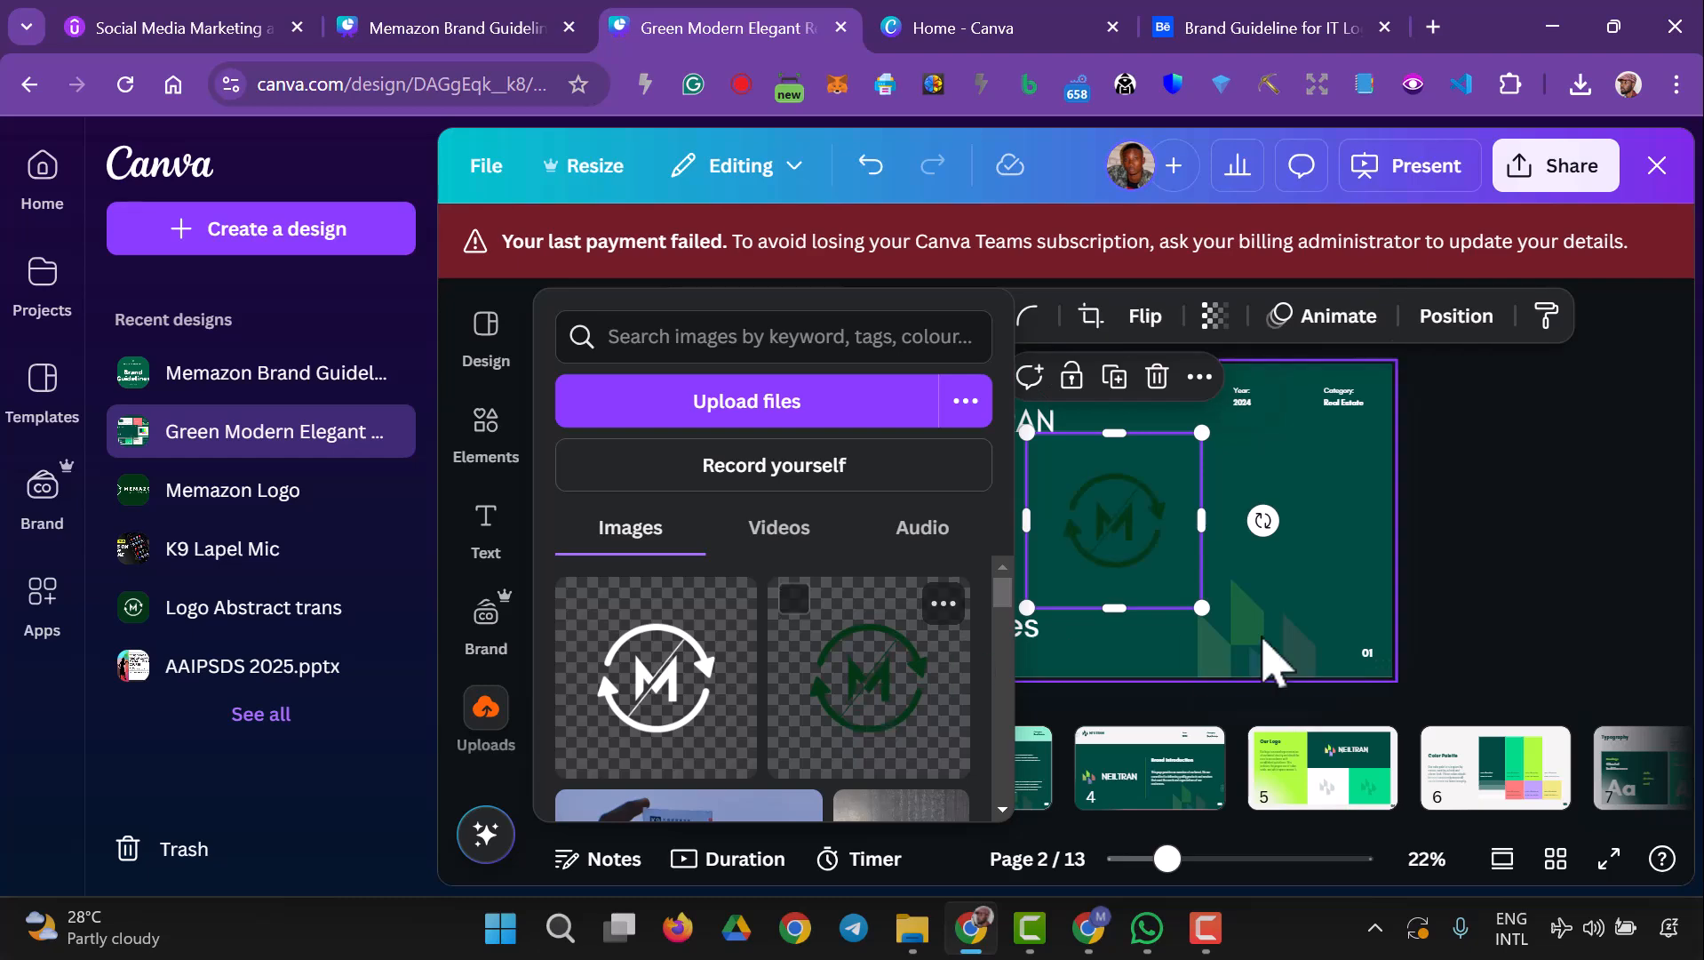
click(1369, 566)
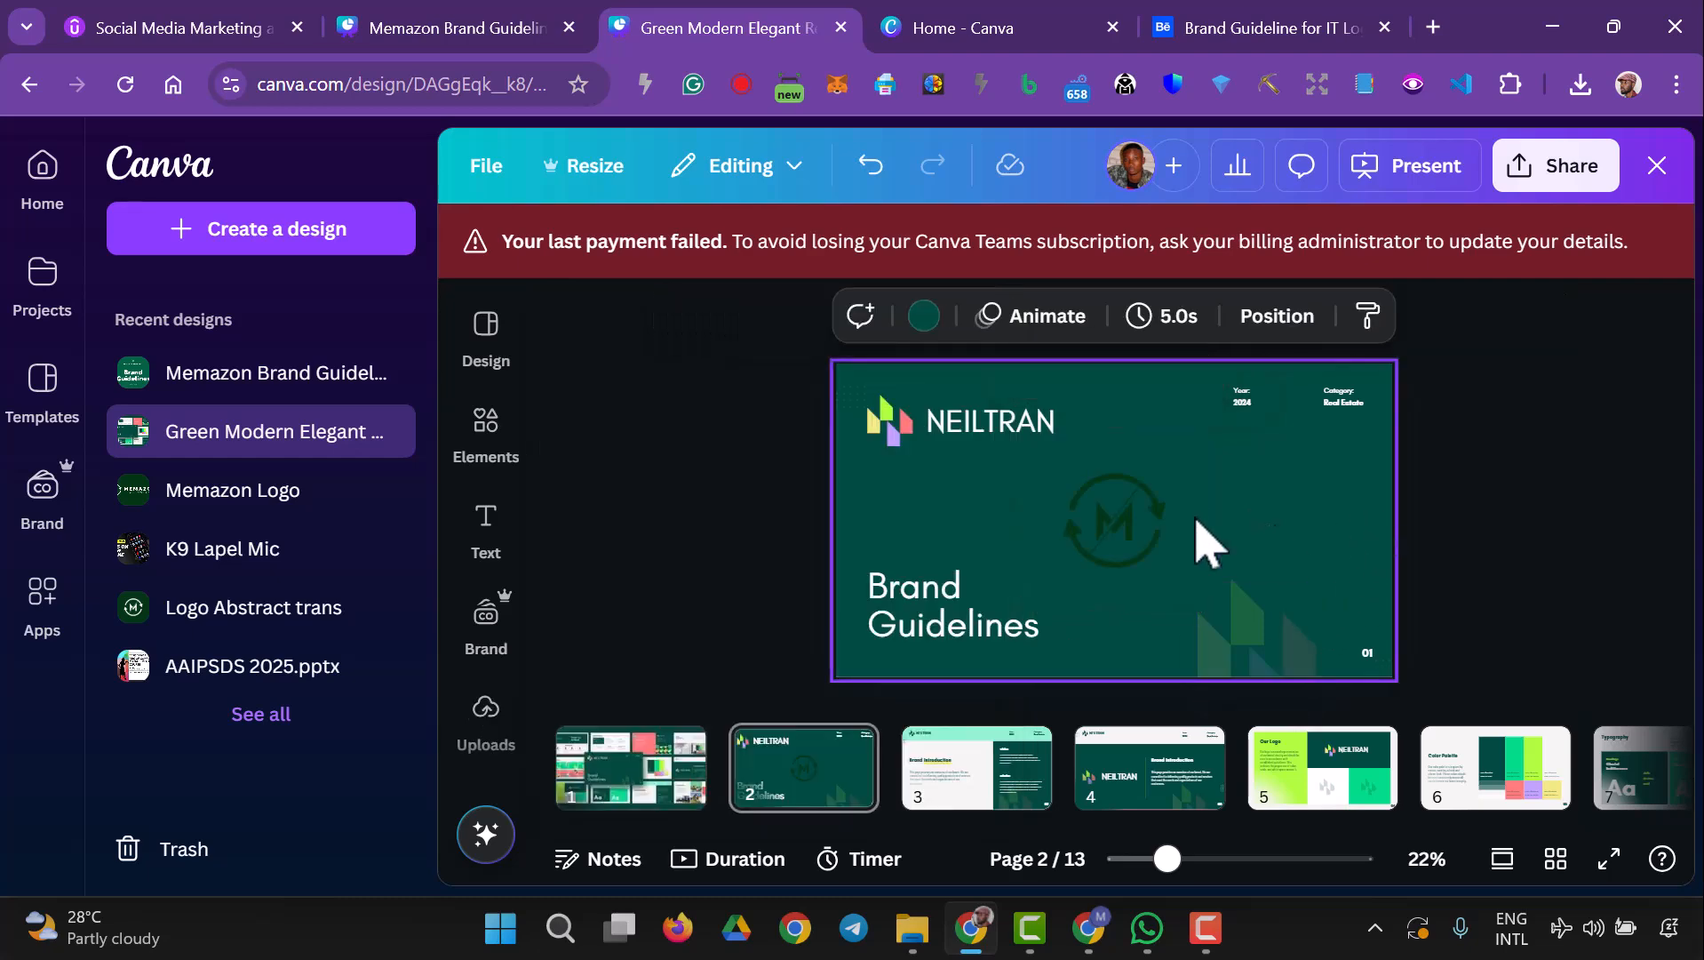
- Change the cover background to the dark green taken from the logo's photo colours and apply it across all pages
click(924, 316)
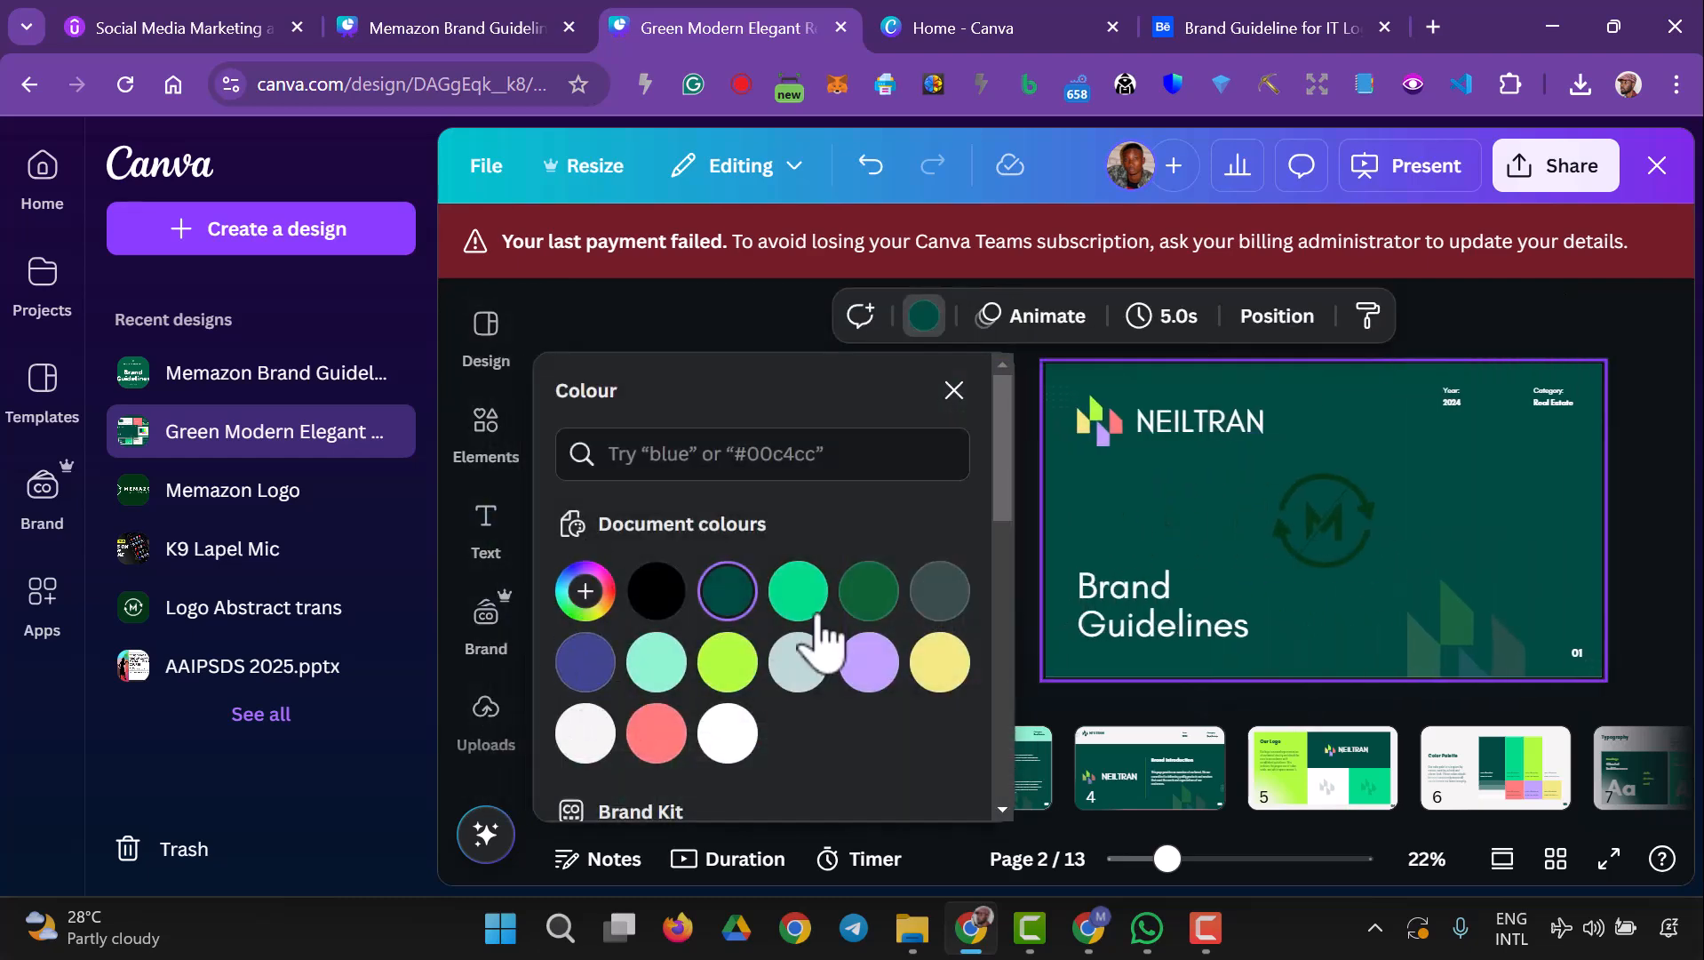
scroll(782, 631, down, 5)
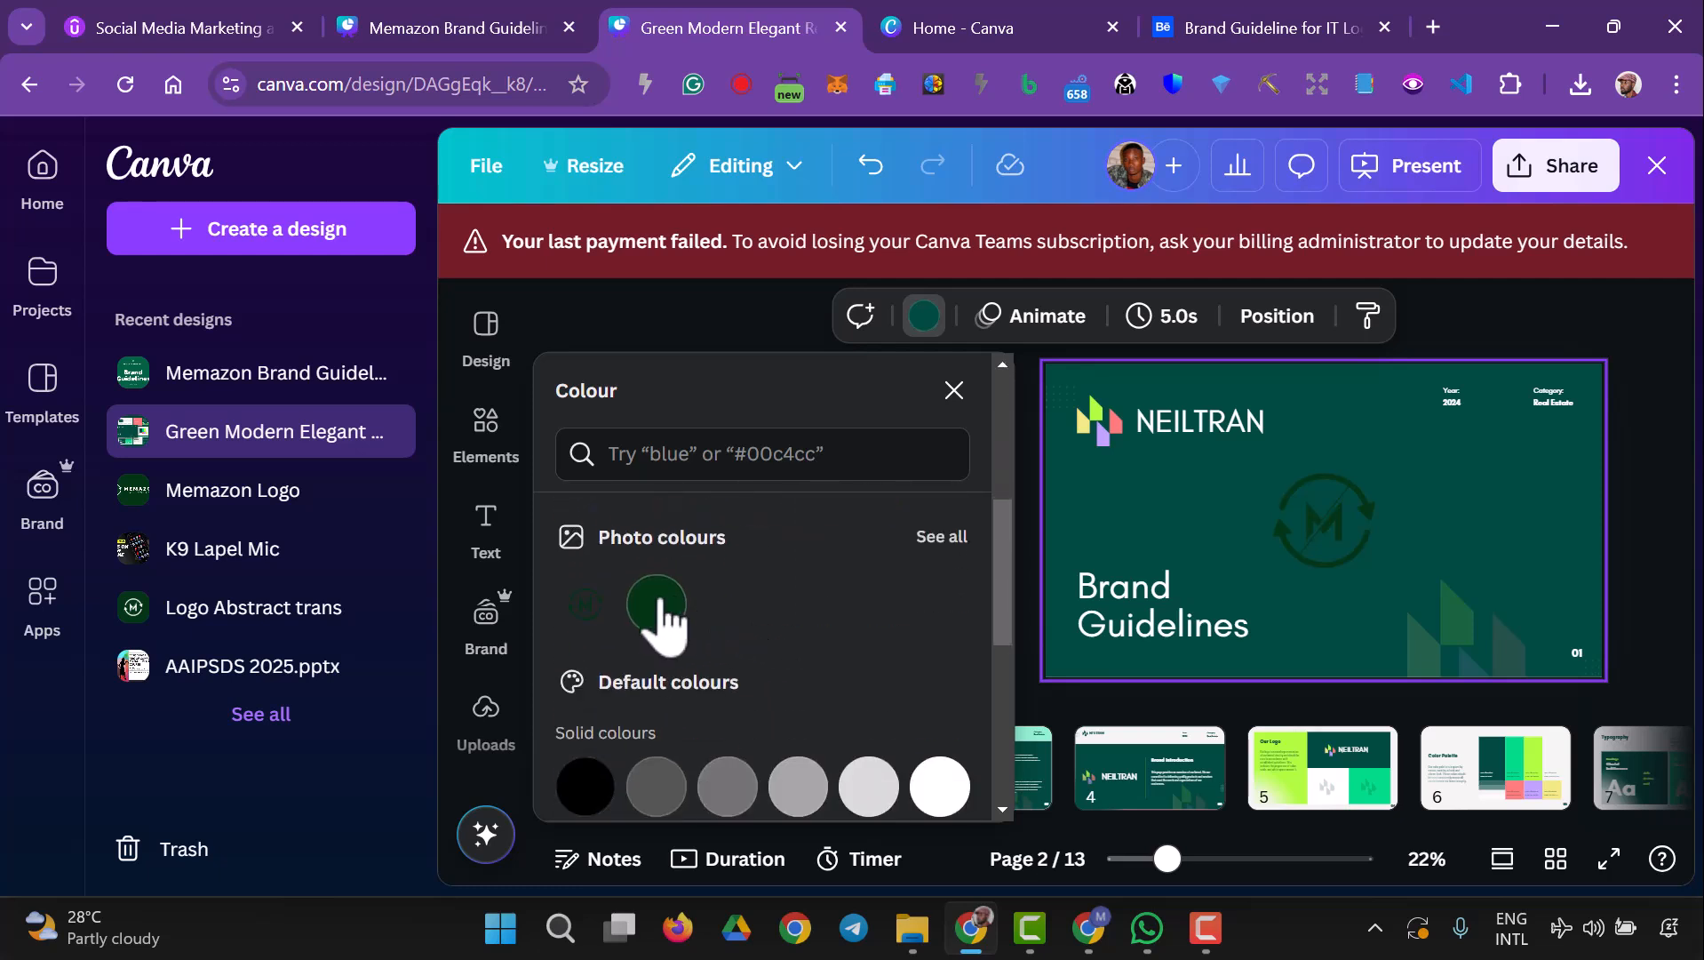
click(658, 604)
click(773, 782)
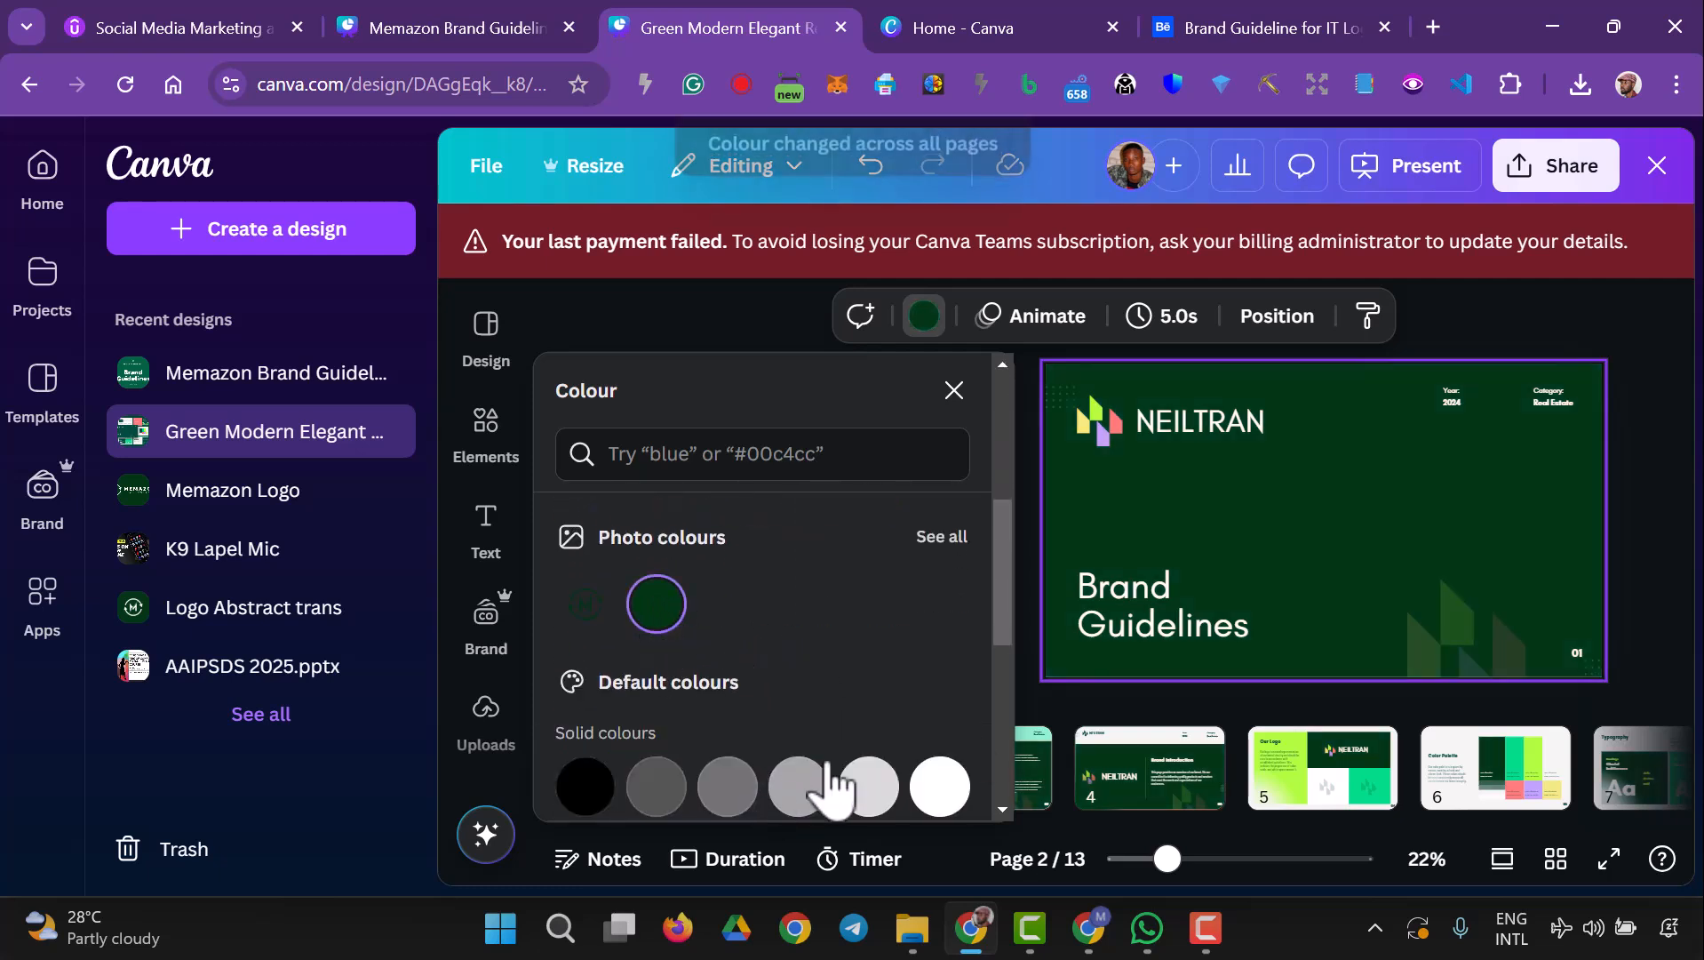
click(1652, 551)
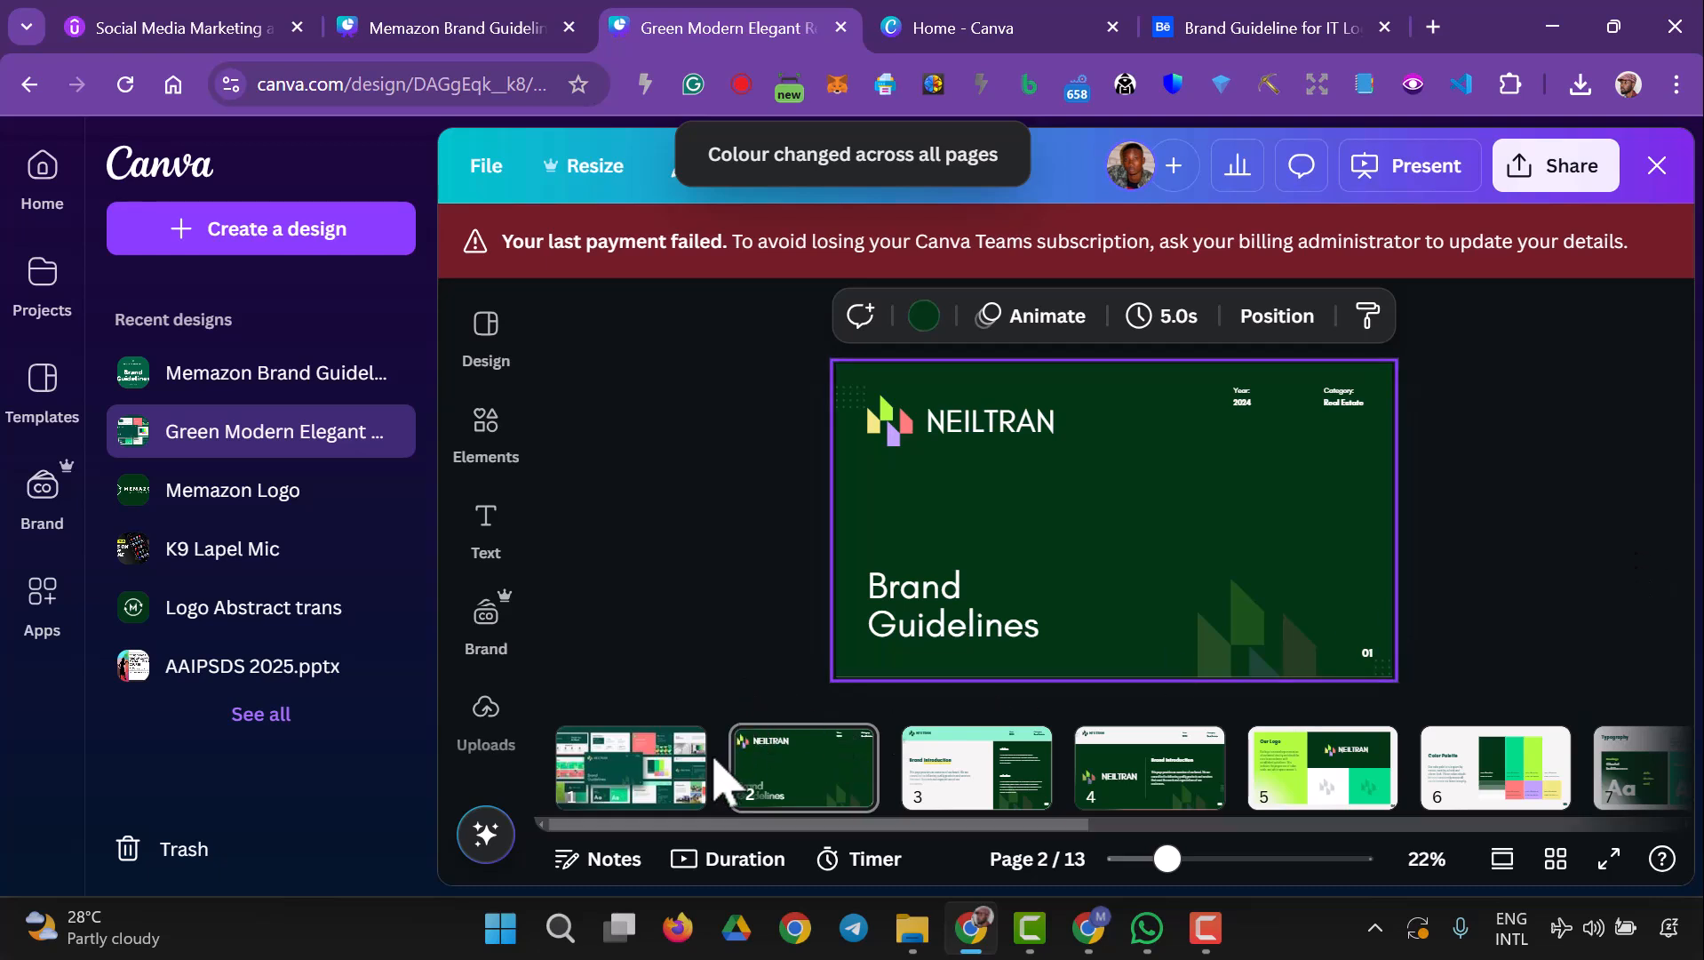
- Recolour the mint header band on the Brand Introduction page with the dark green document colour
click(683, 780)
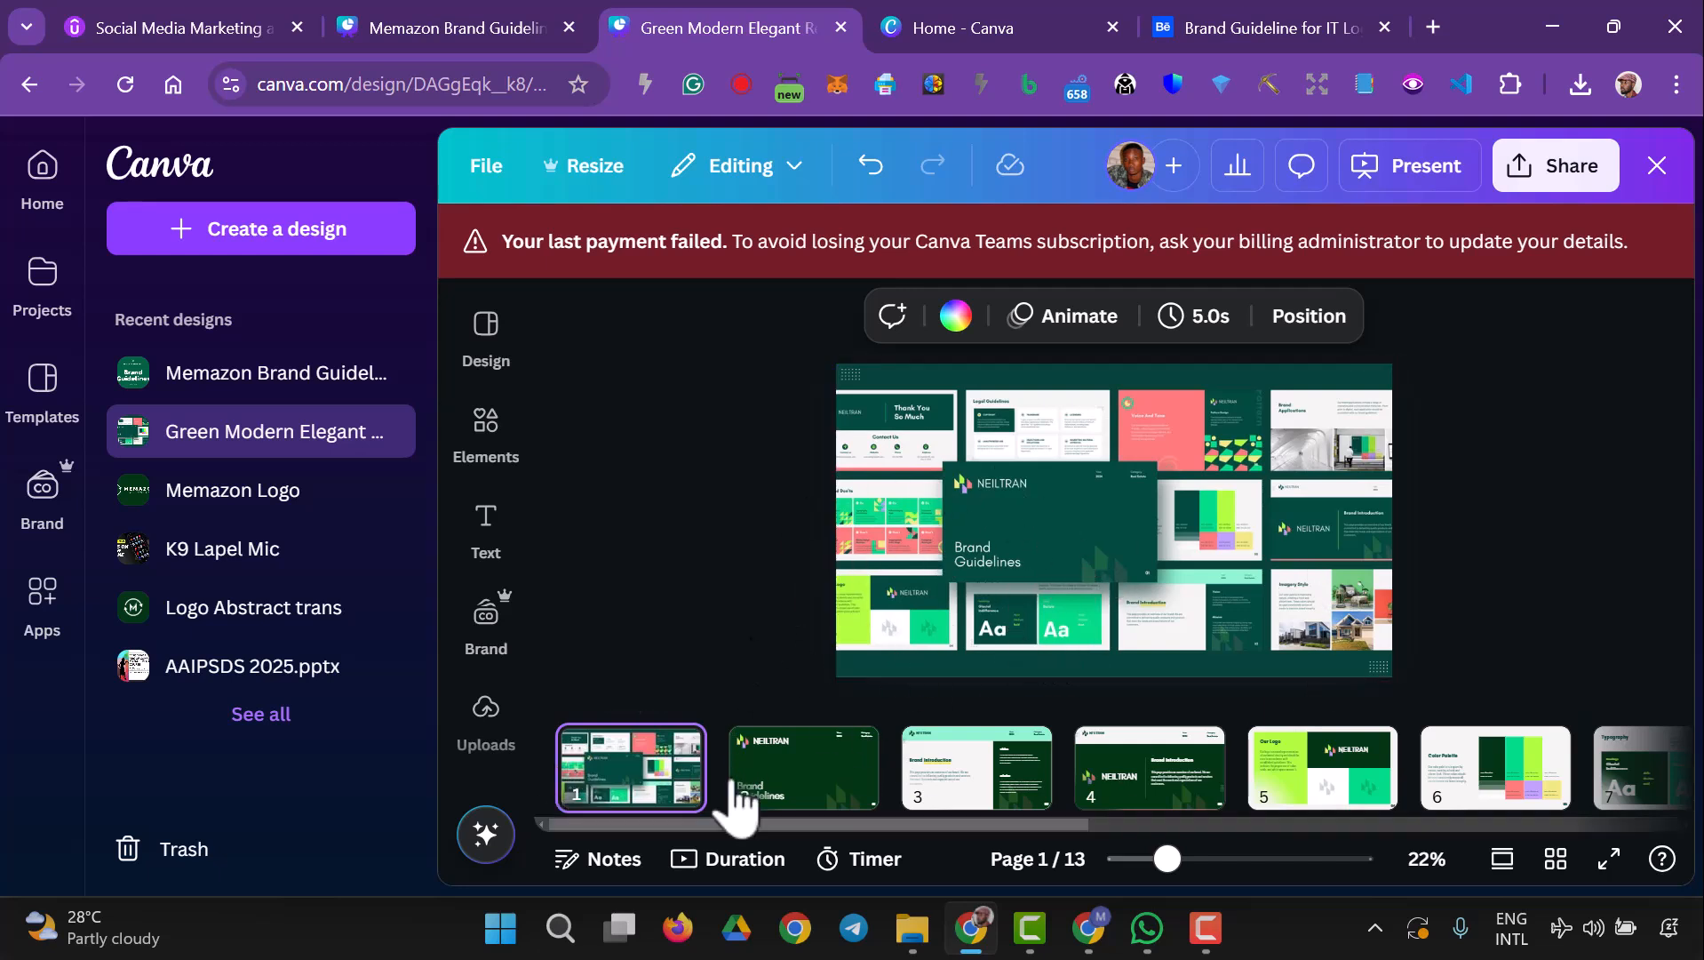
click(779, 793)
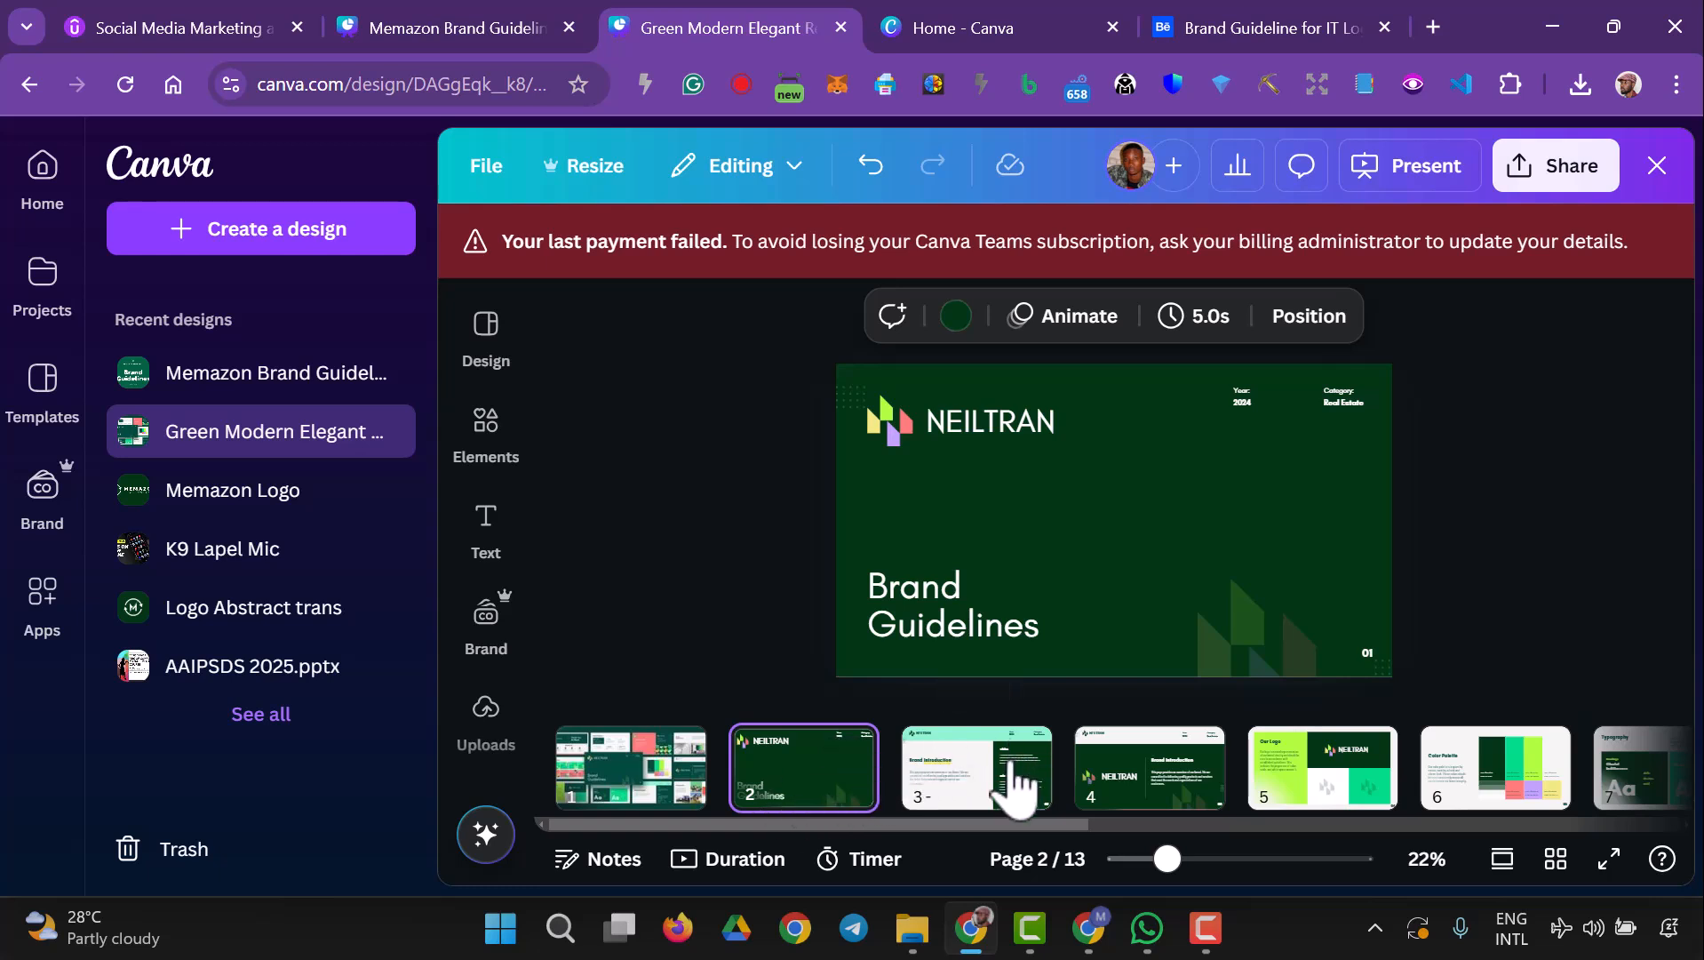
click(1016, 789)
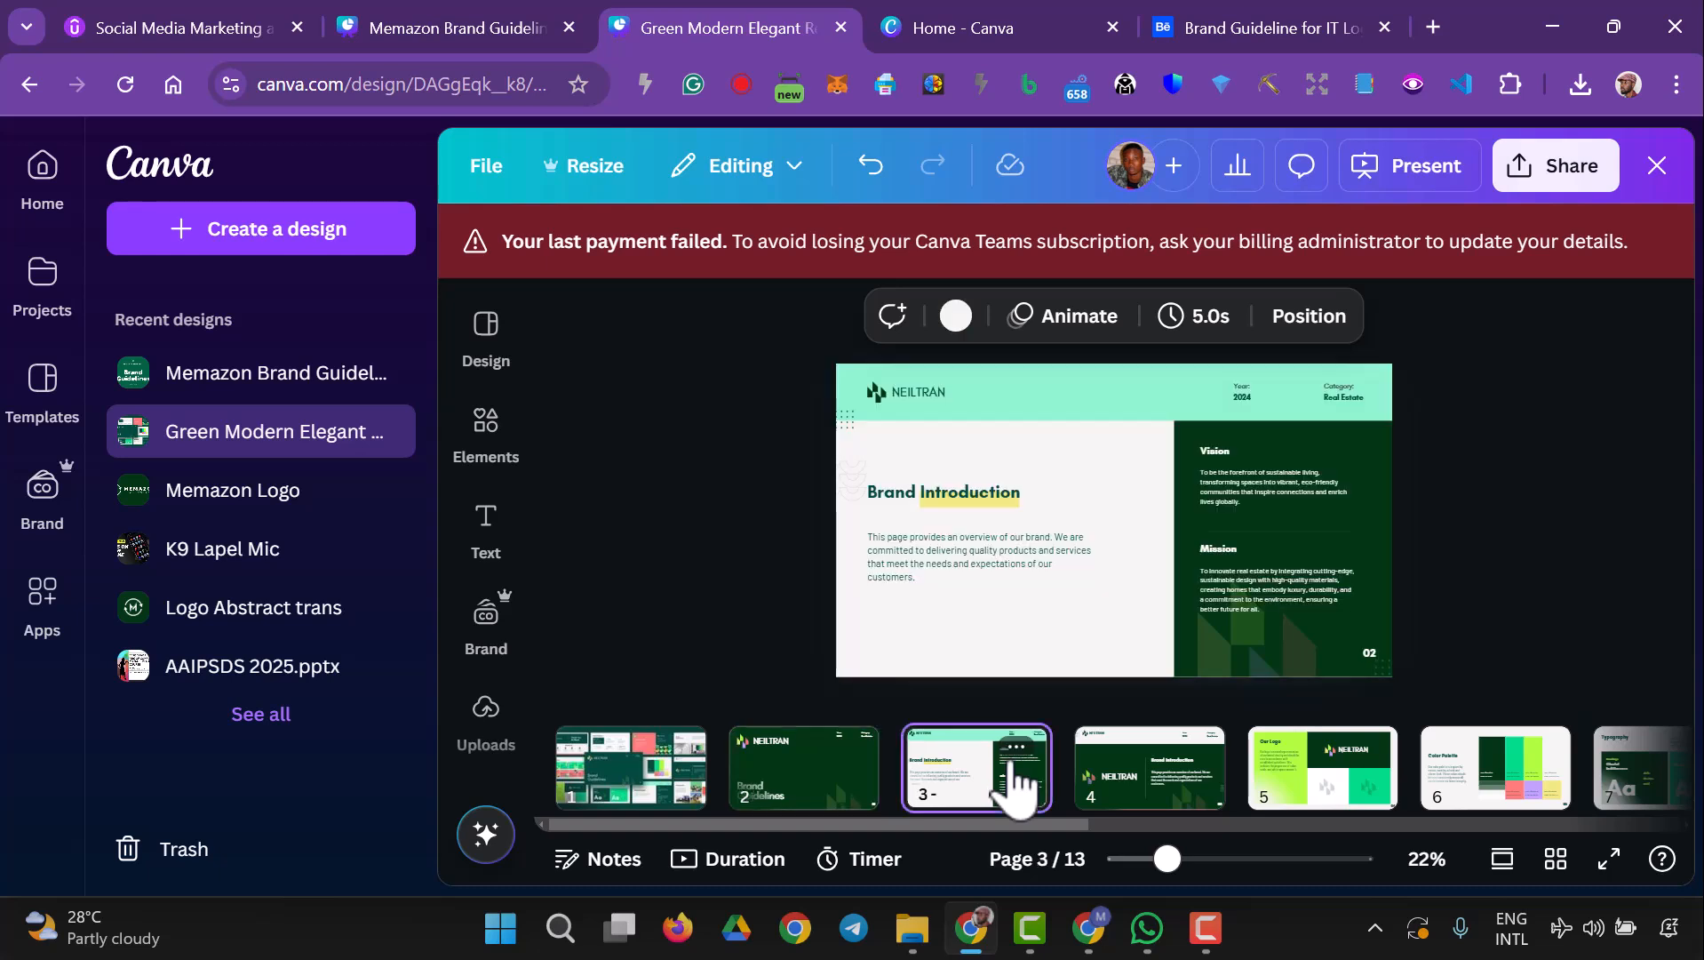
click(1110, 409)
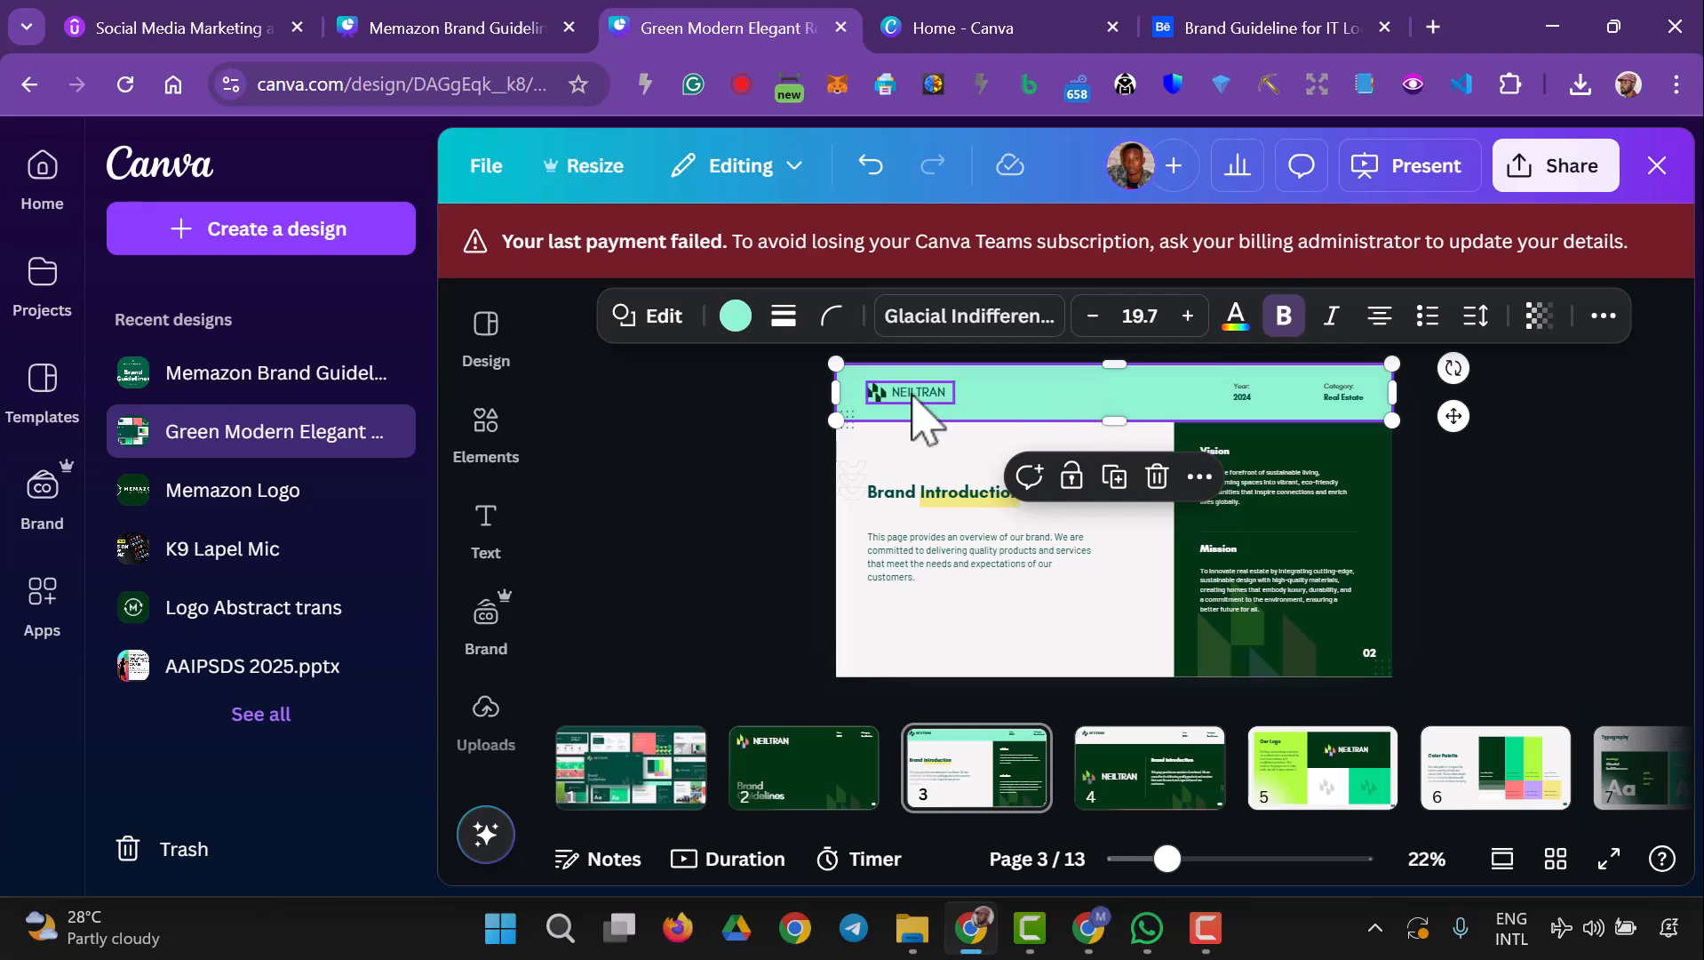
click(735, 320)
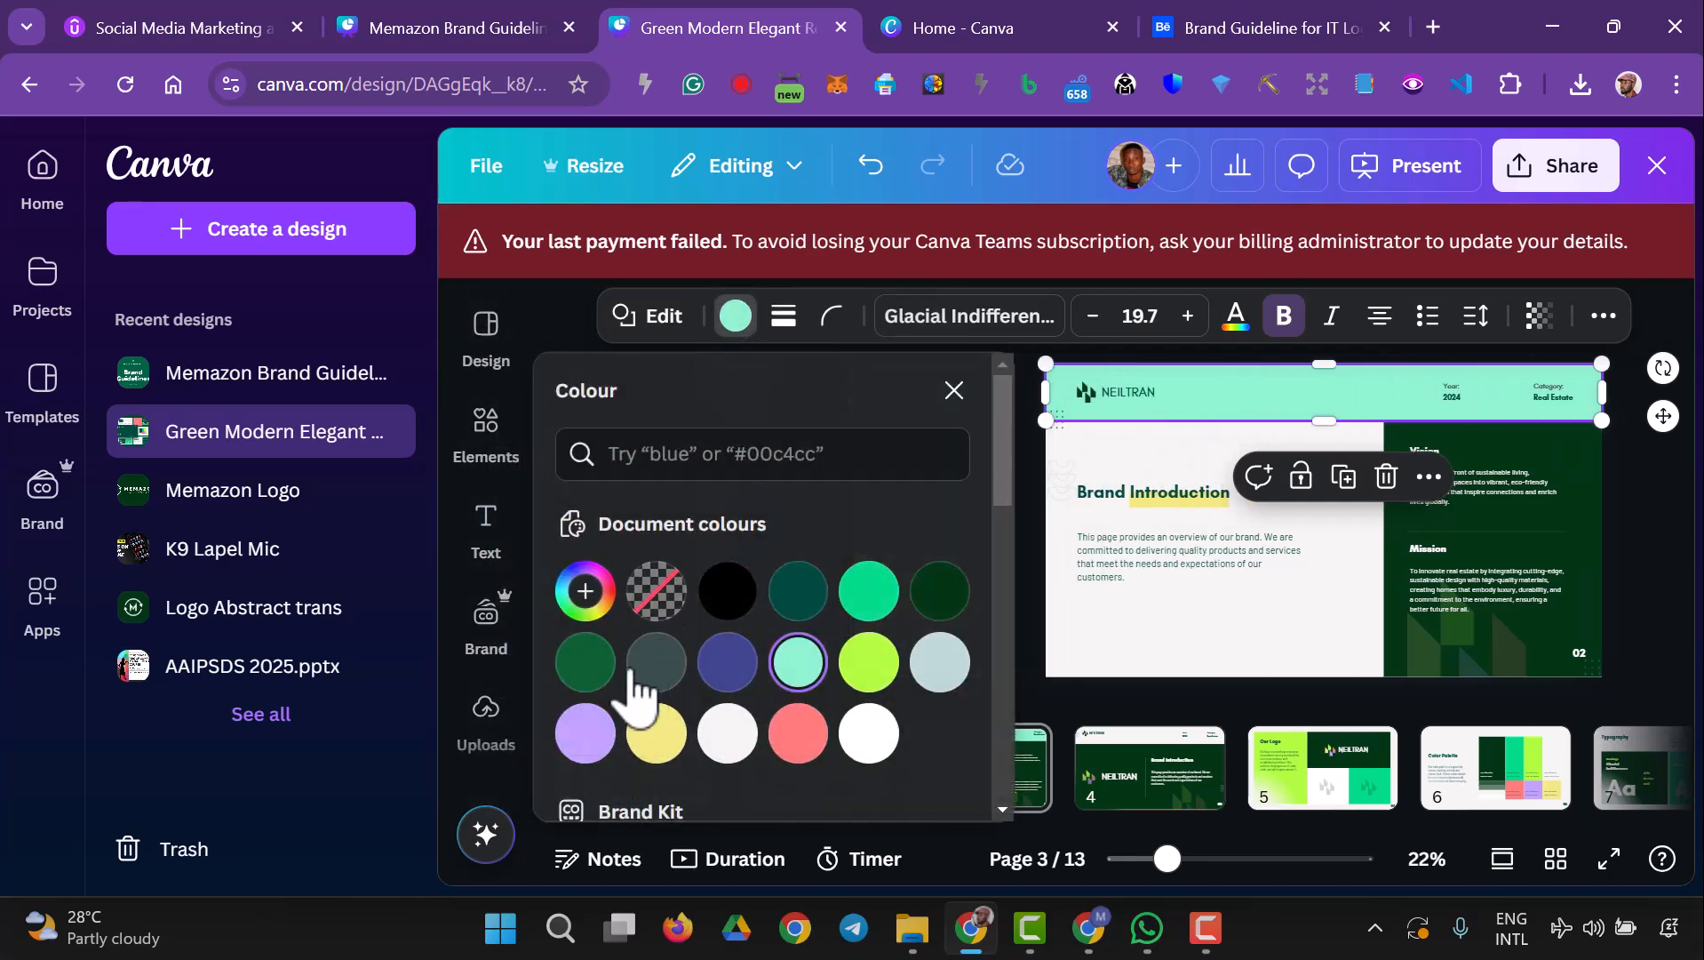
click(942, 593)
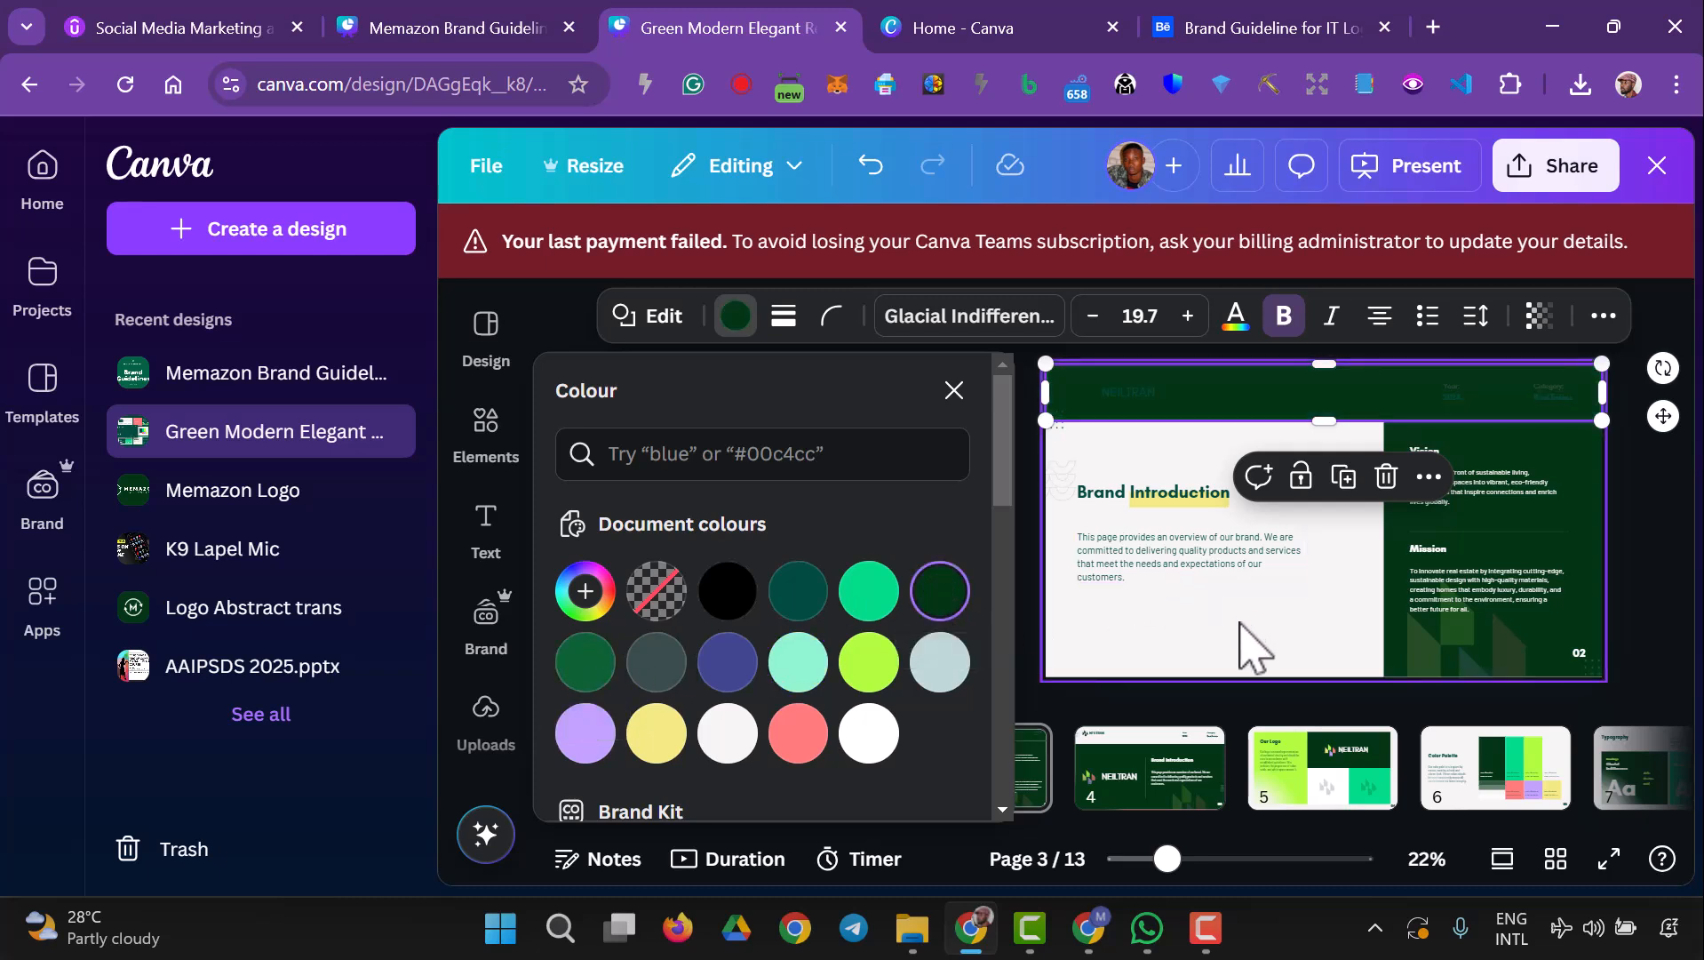
click(1249, 648)
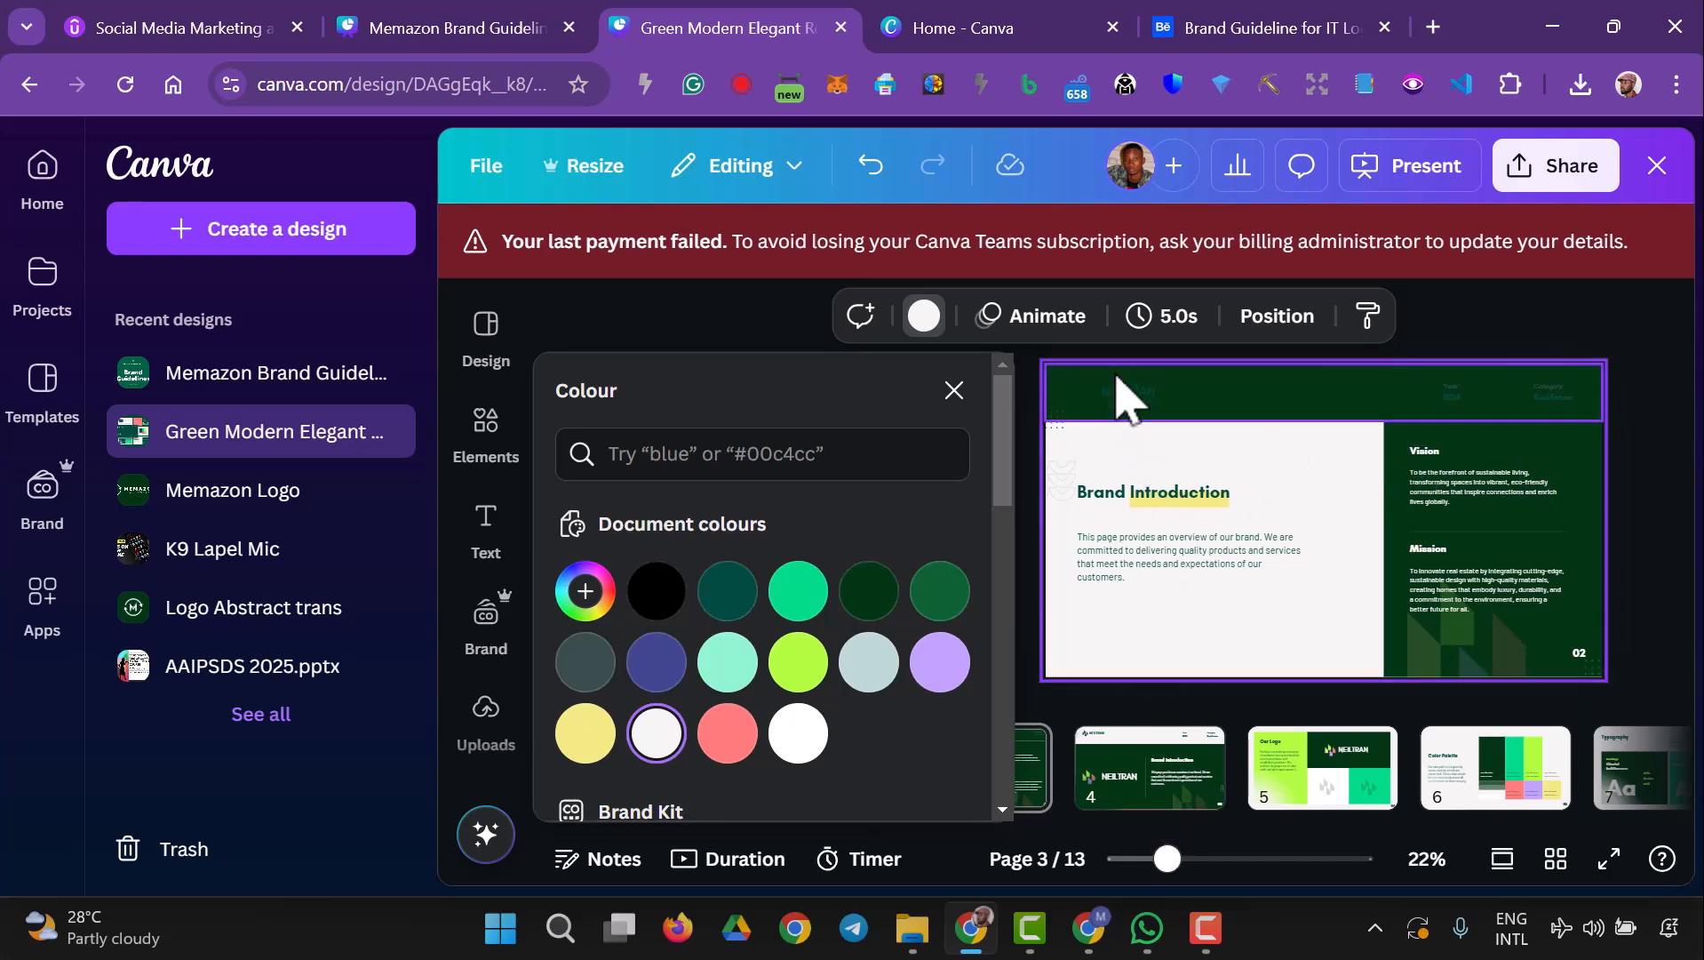
scroll(1439, 466, up, 1)
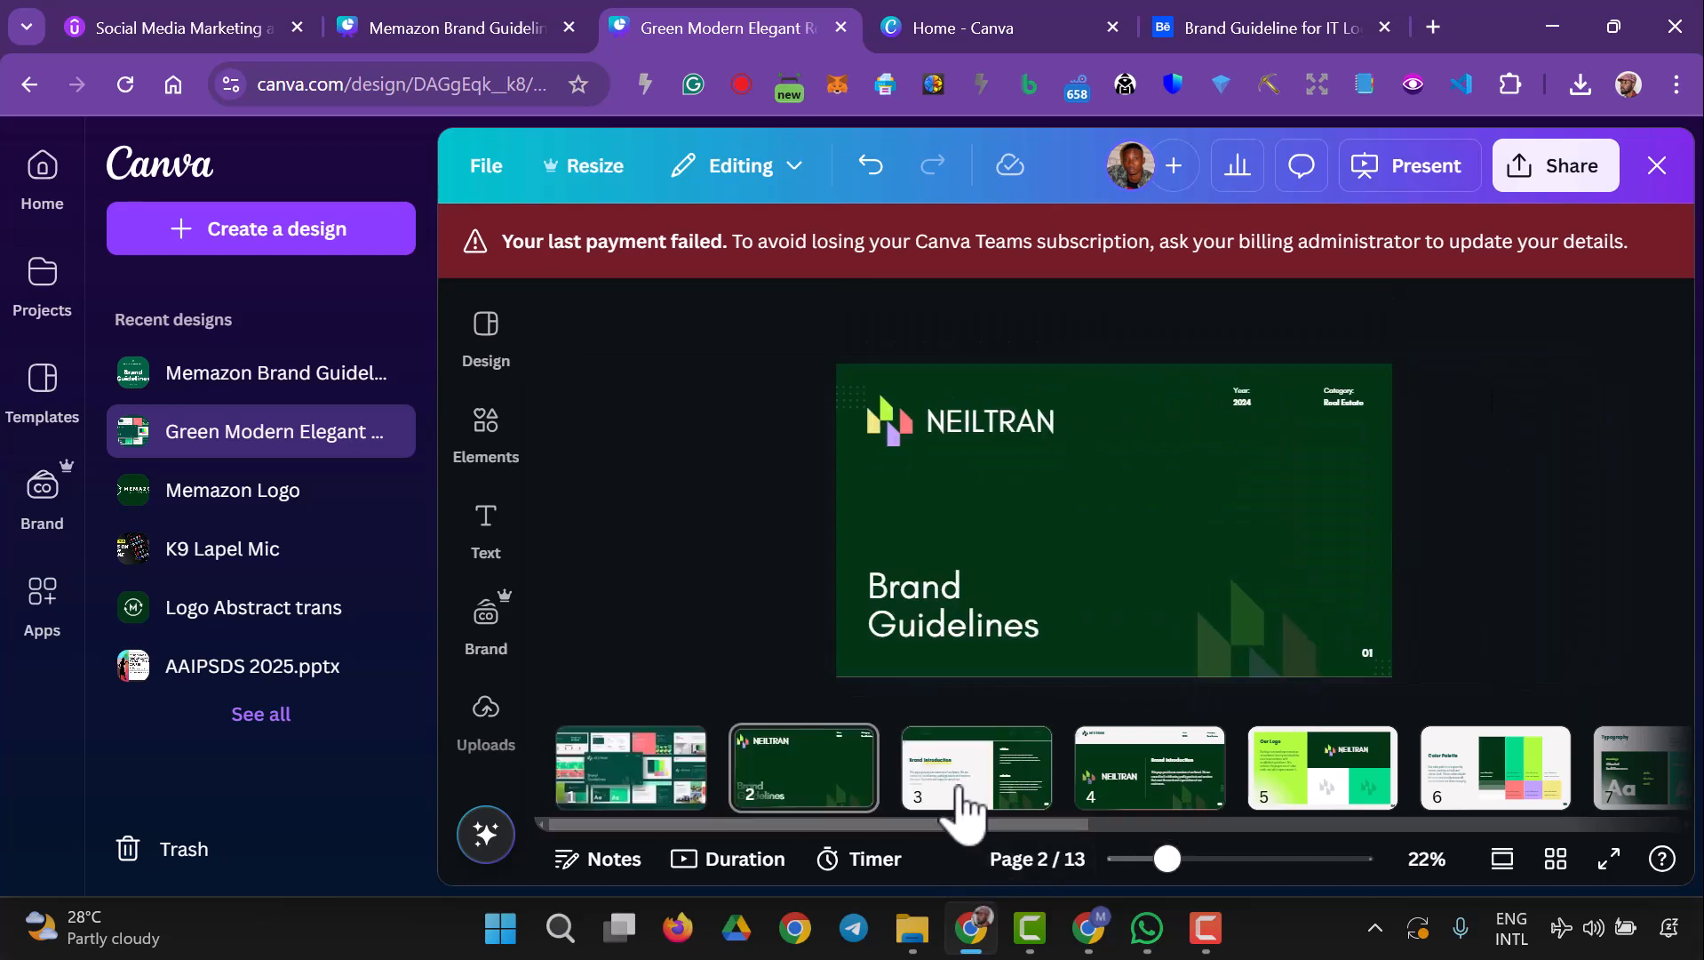
click(960, 804)
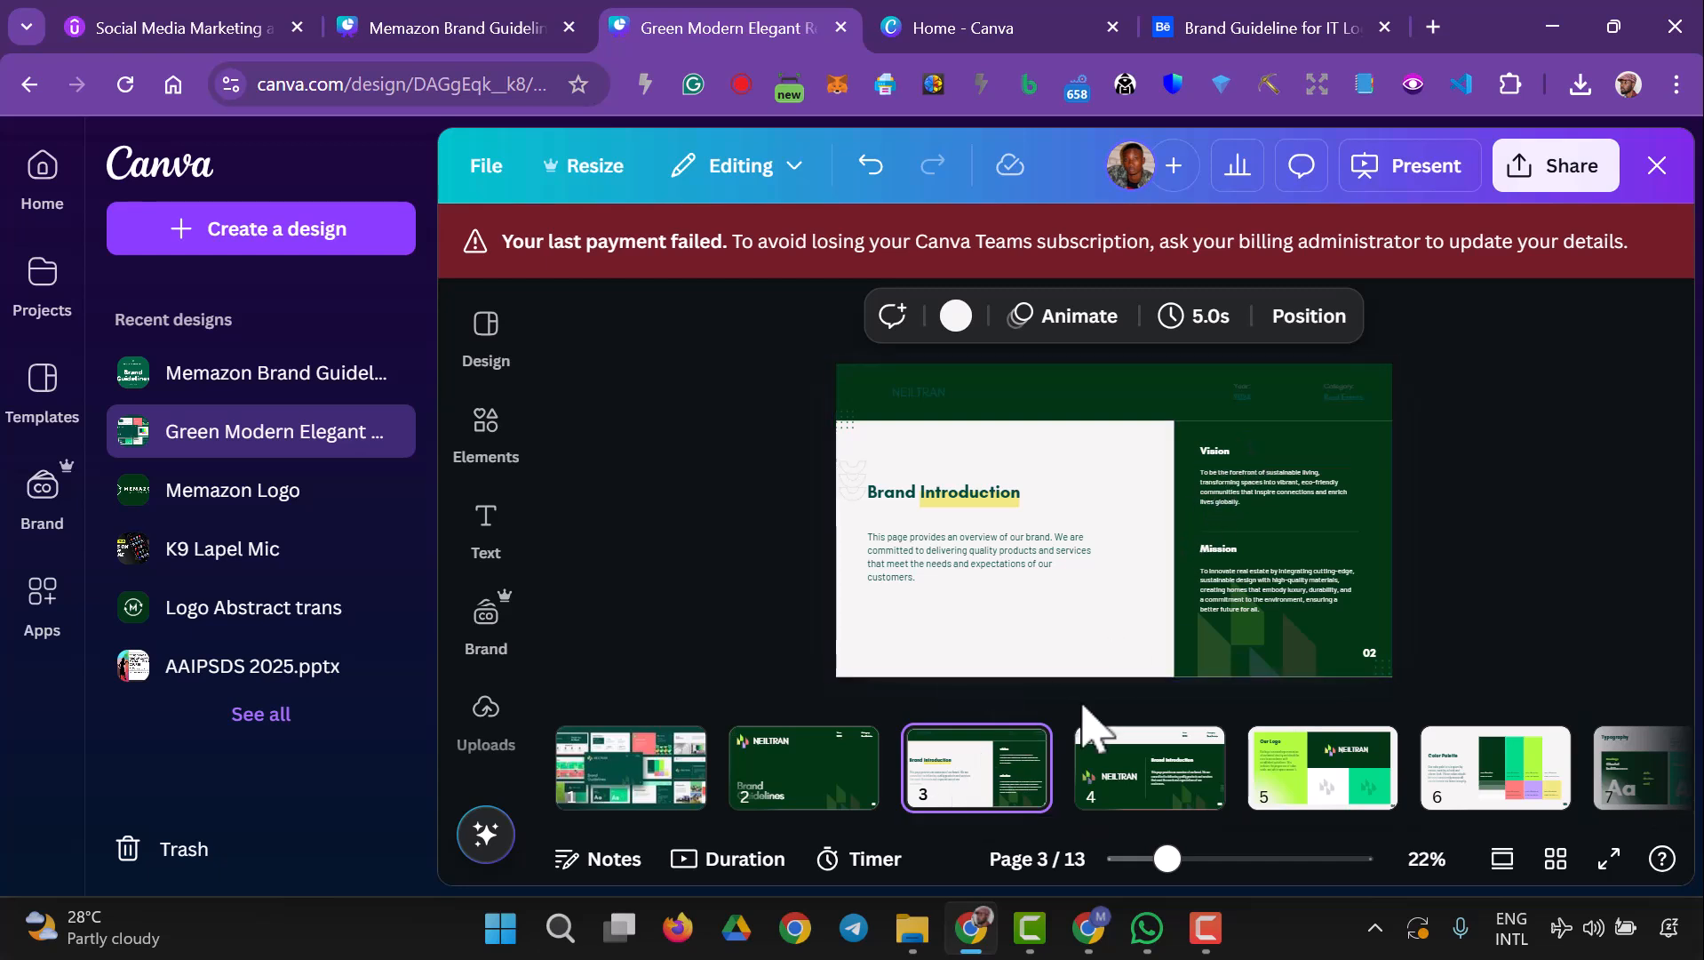
- Copy the page style of the Brand Introduction page and add a blank page after page 2 in the Memazon Brand Guideline design
right_click(1033, 782)
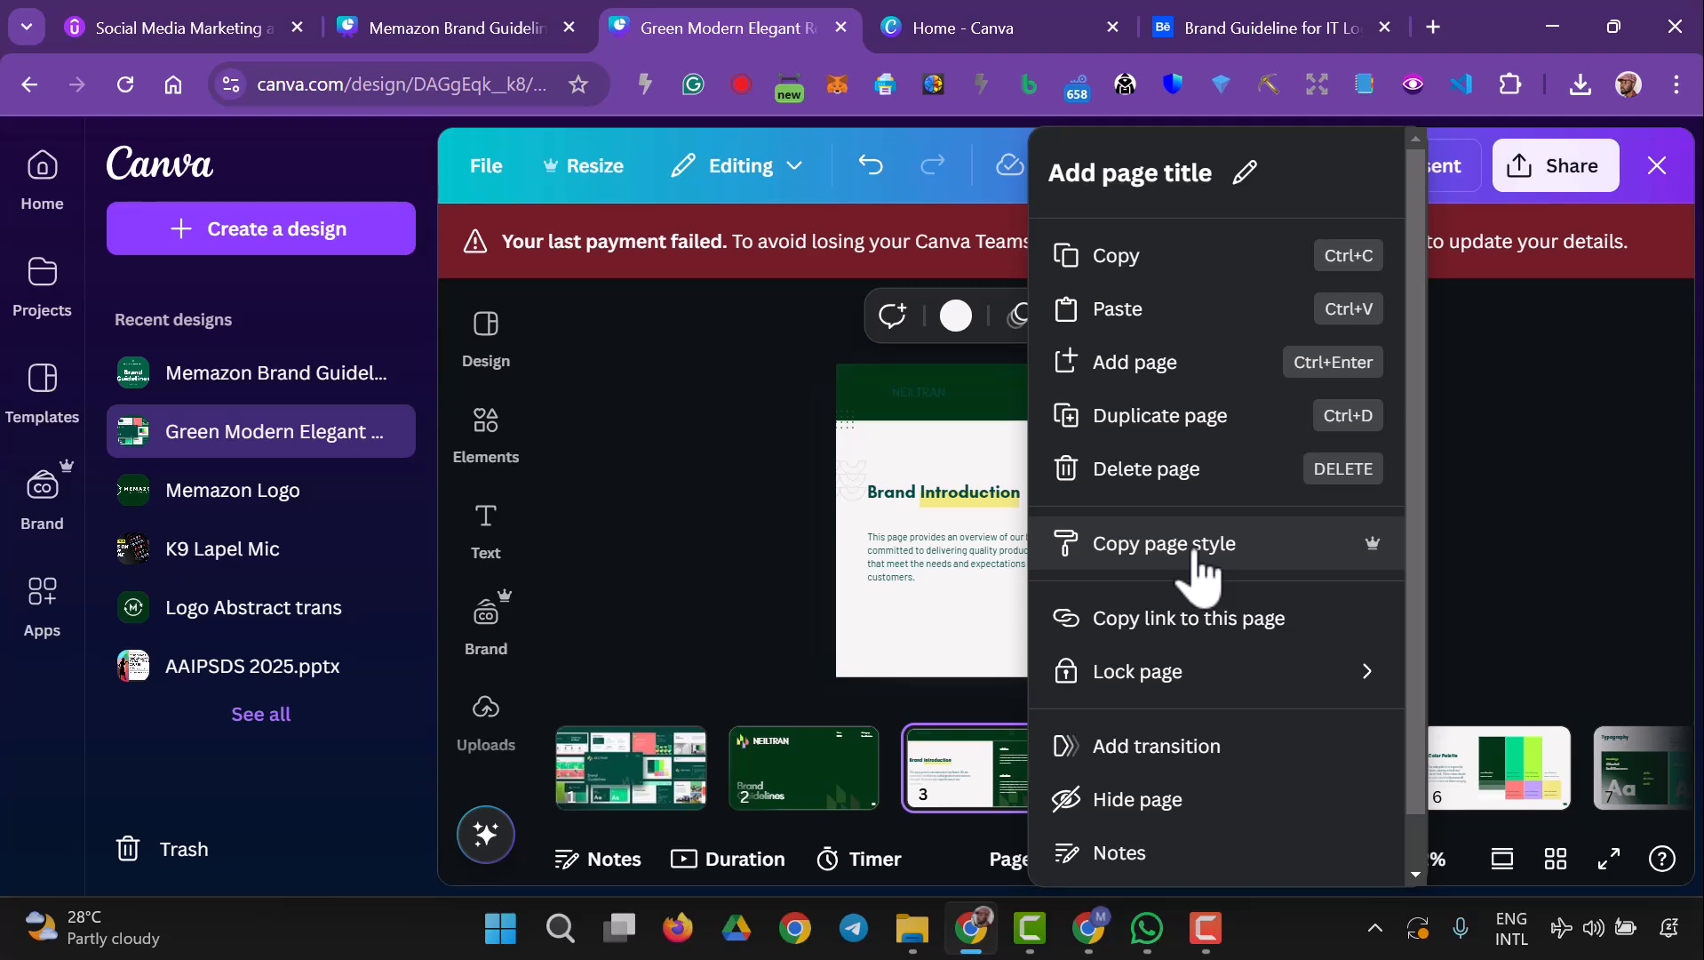
click(1201, 568)
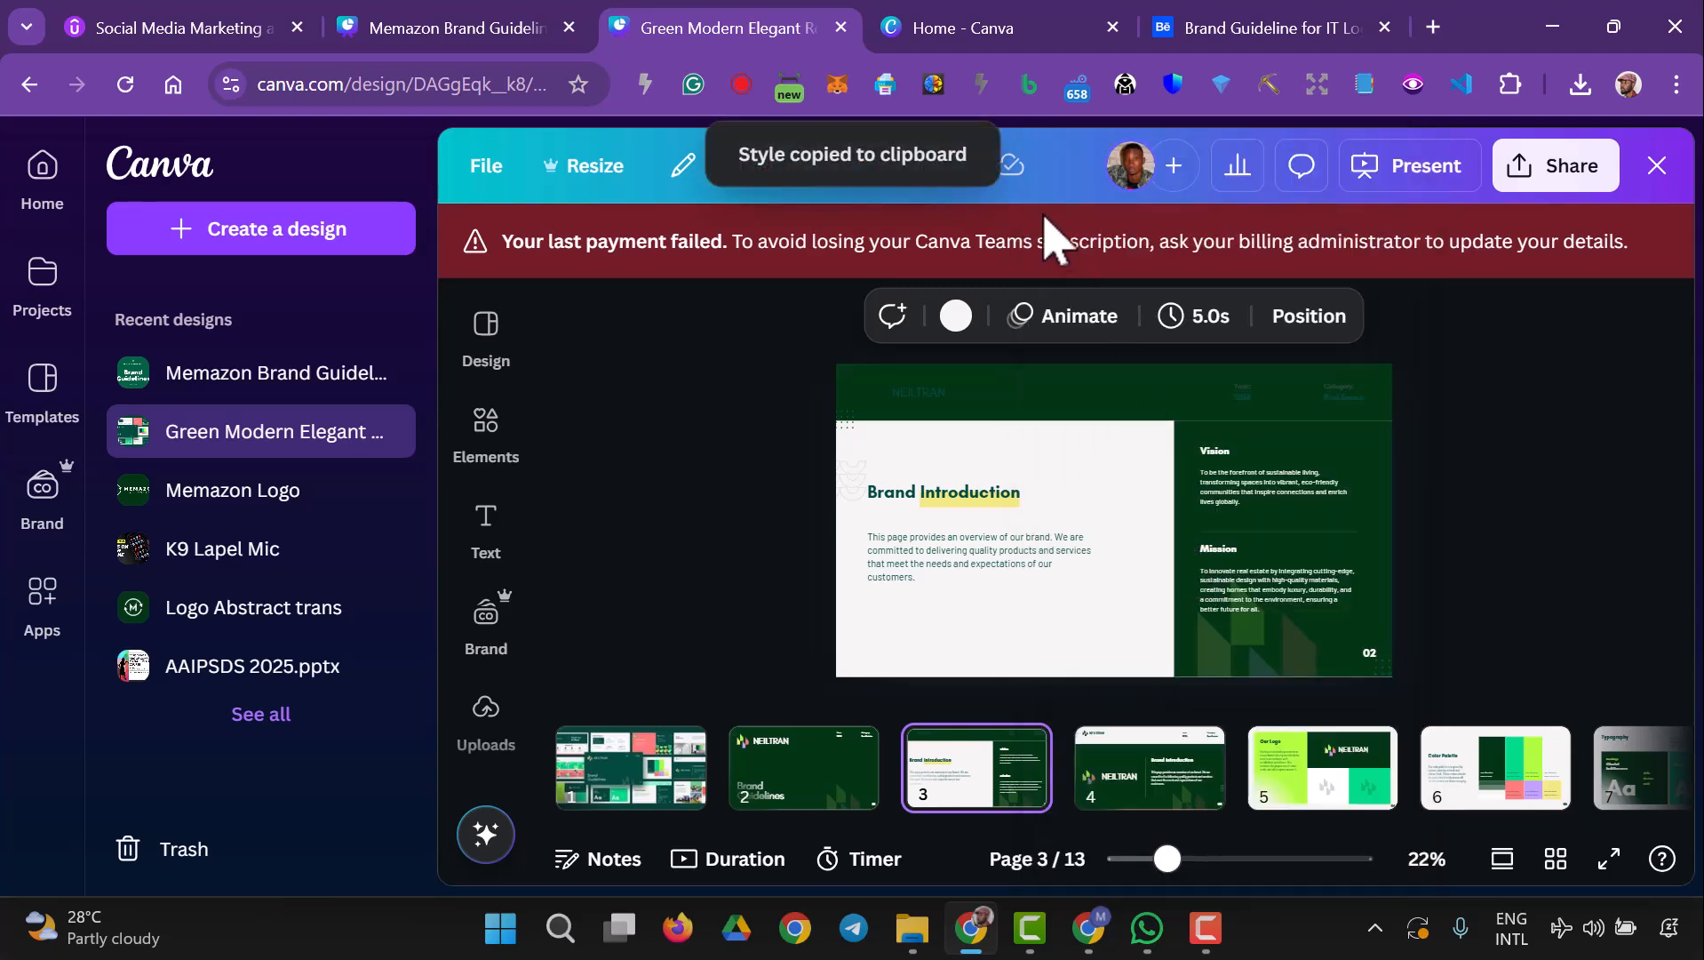
click(430, 30)
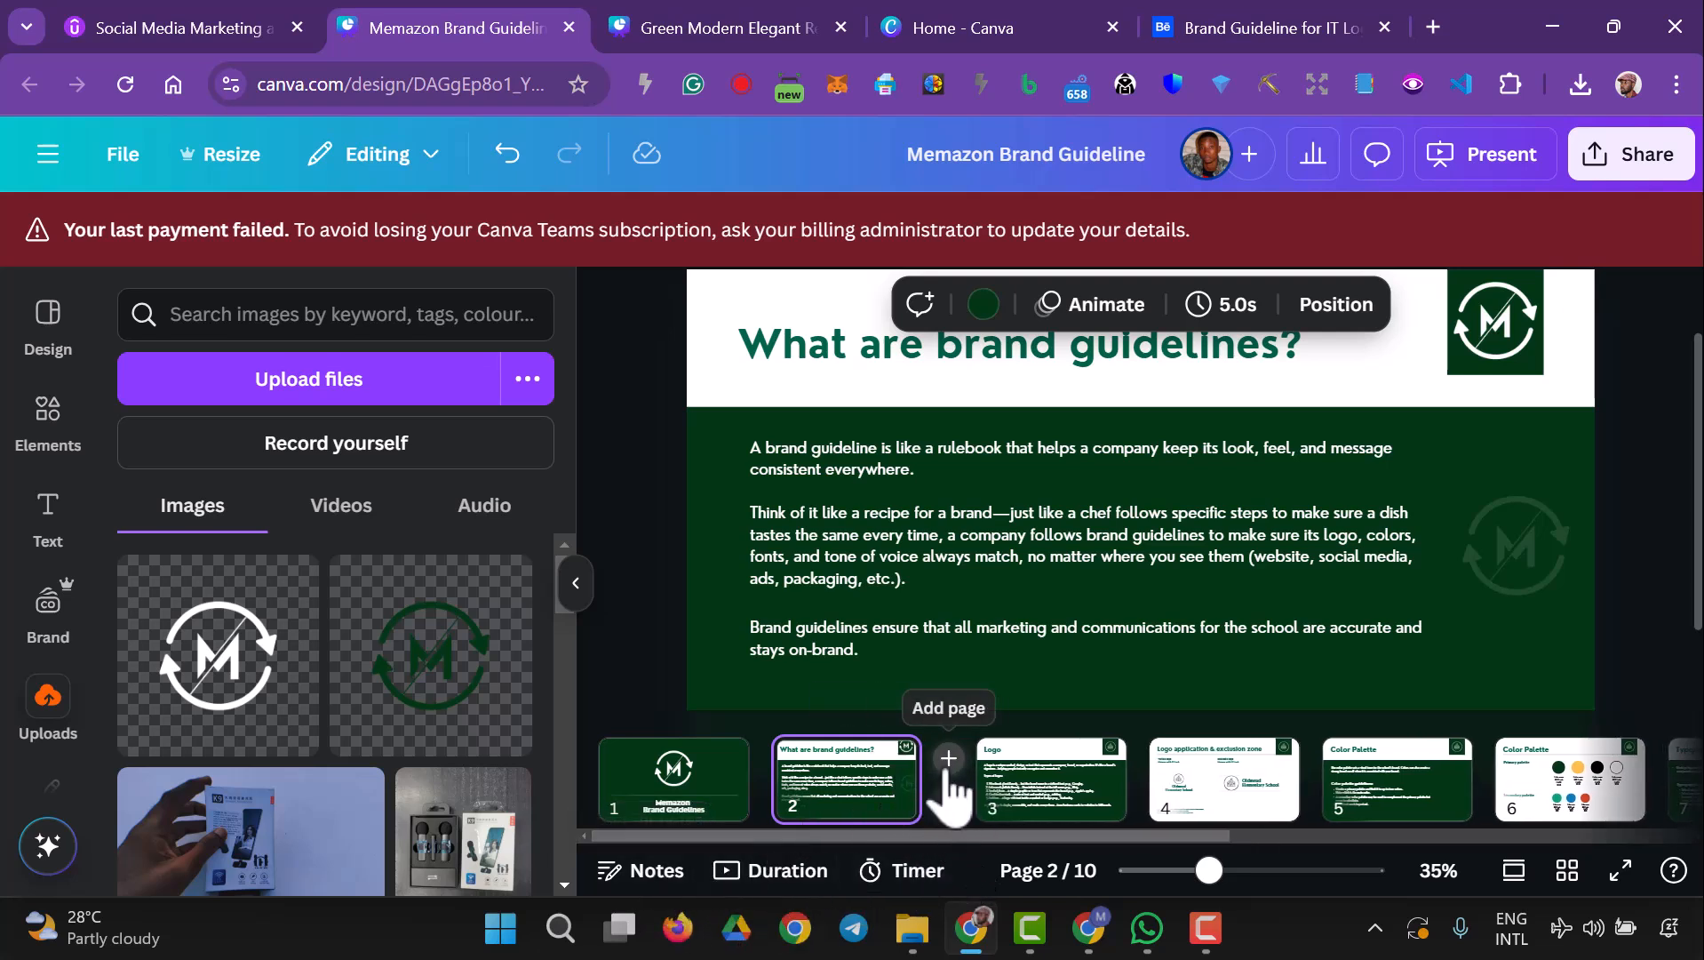
click(947, 761)
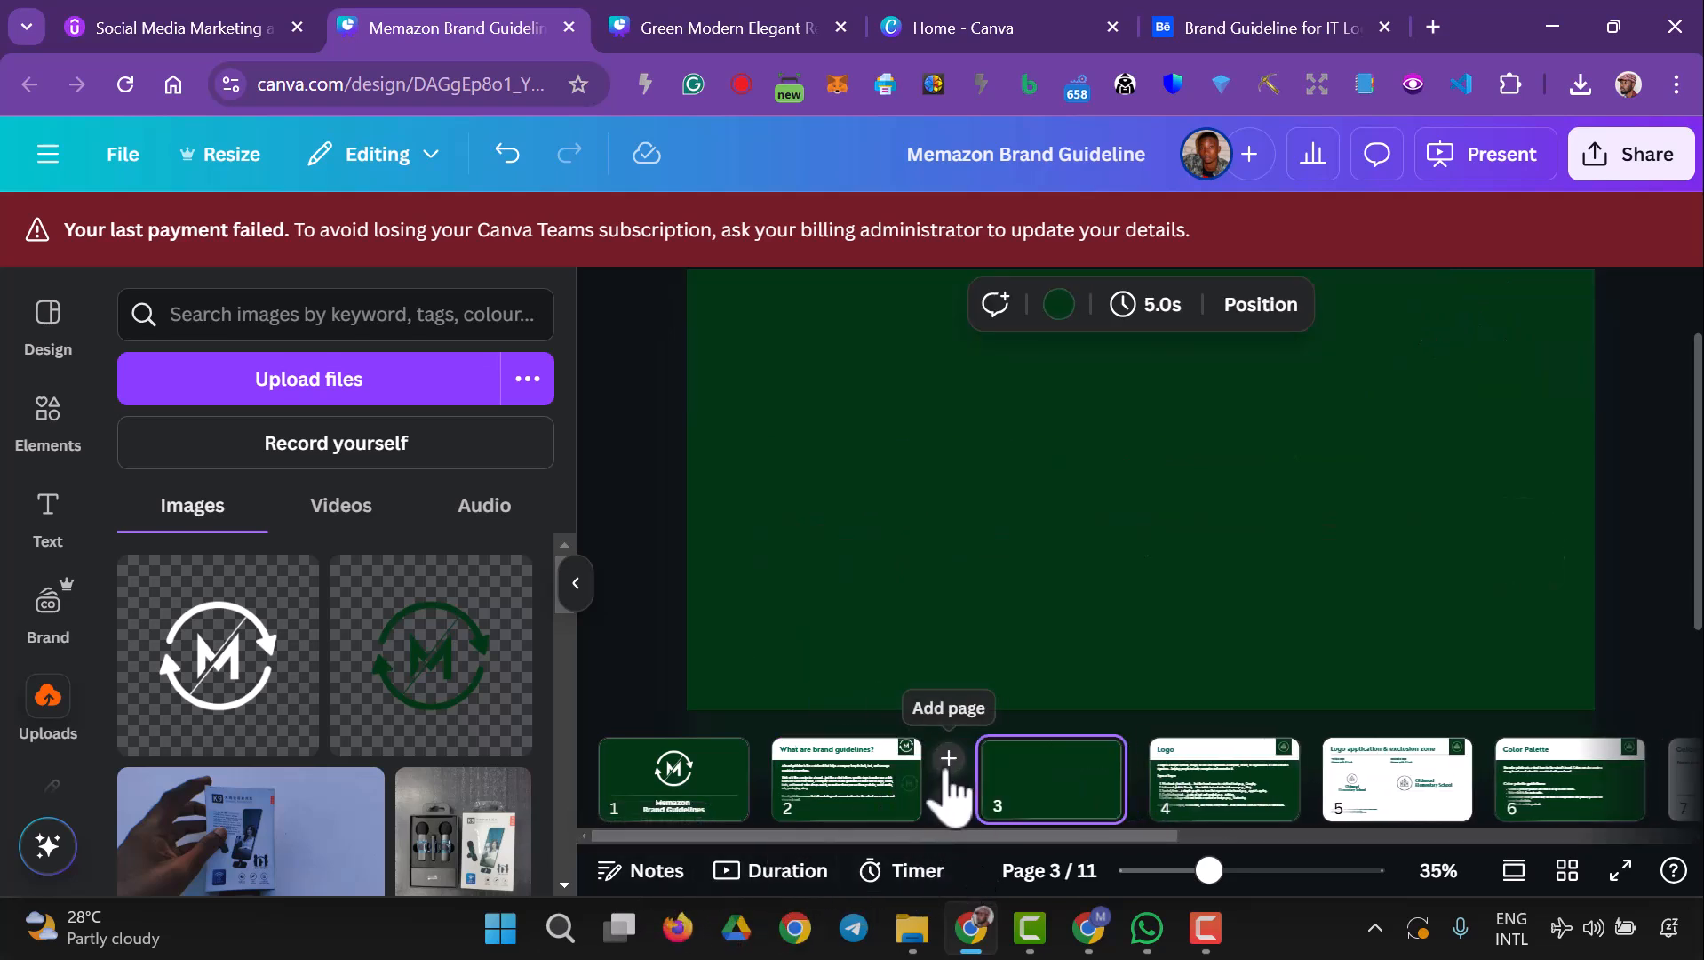
- Try to paste the copied content onto the blank page 3, undo the paste, and copy the blank page's style
right_click(916, 436)
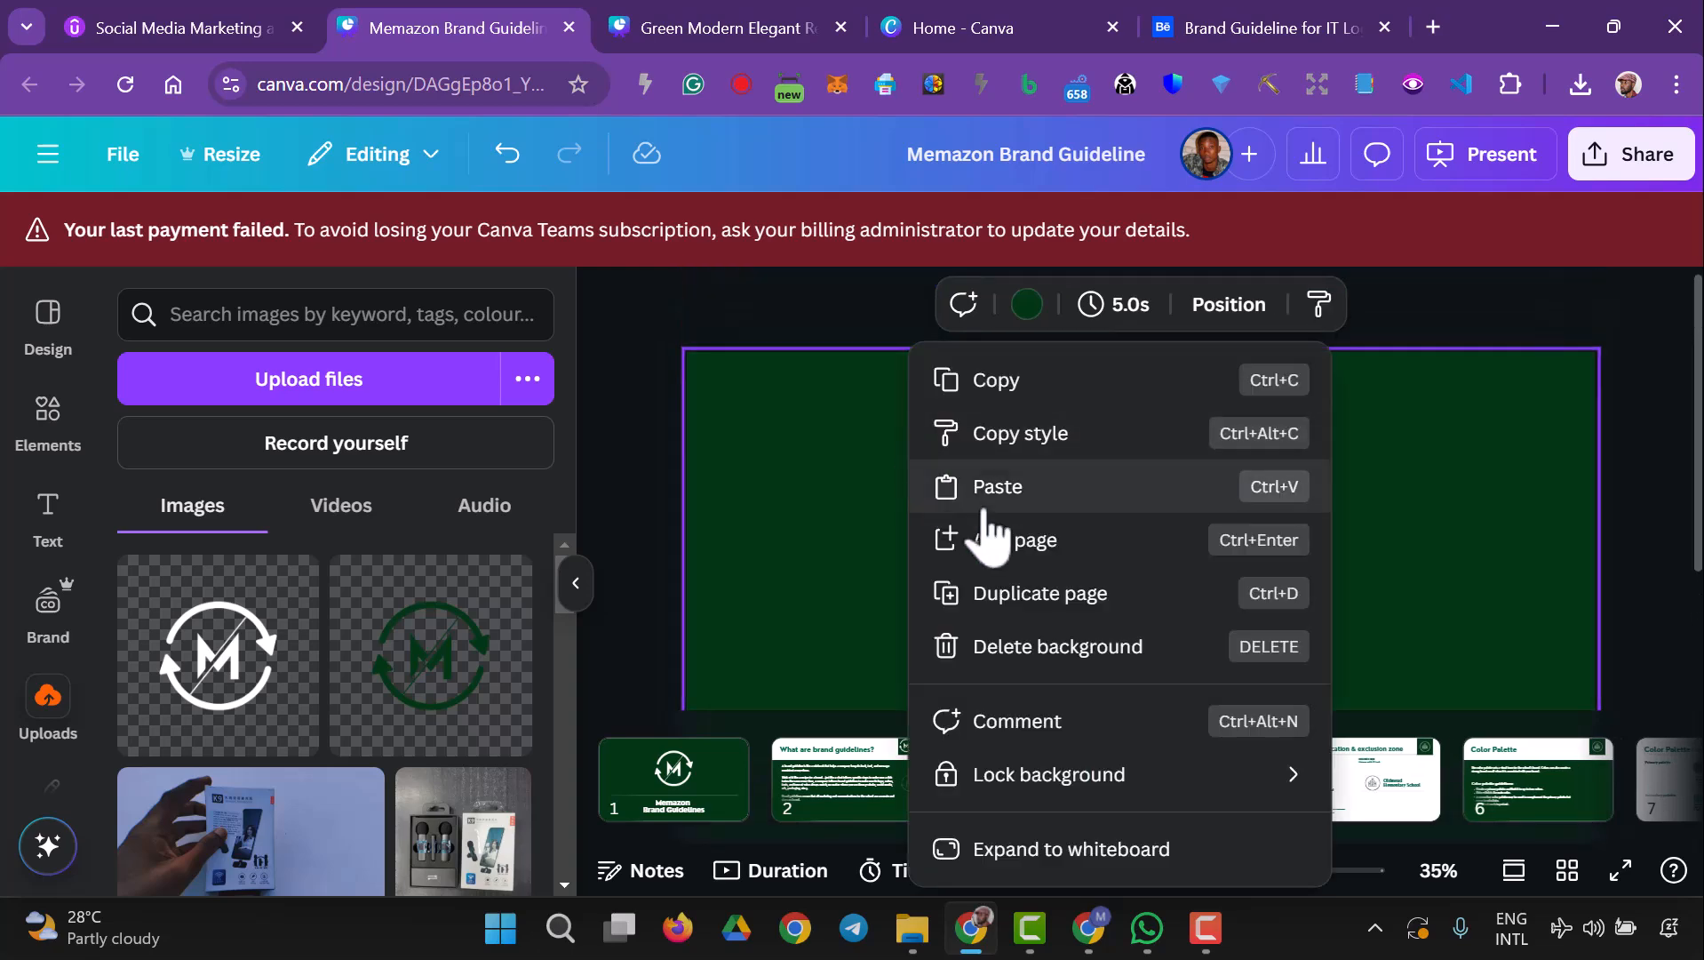
click(997, 487)
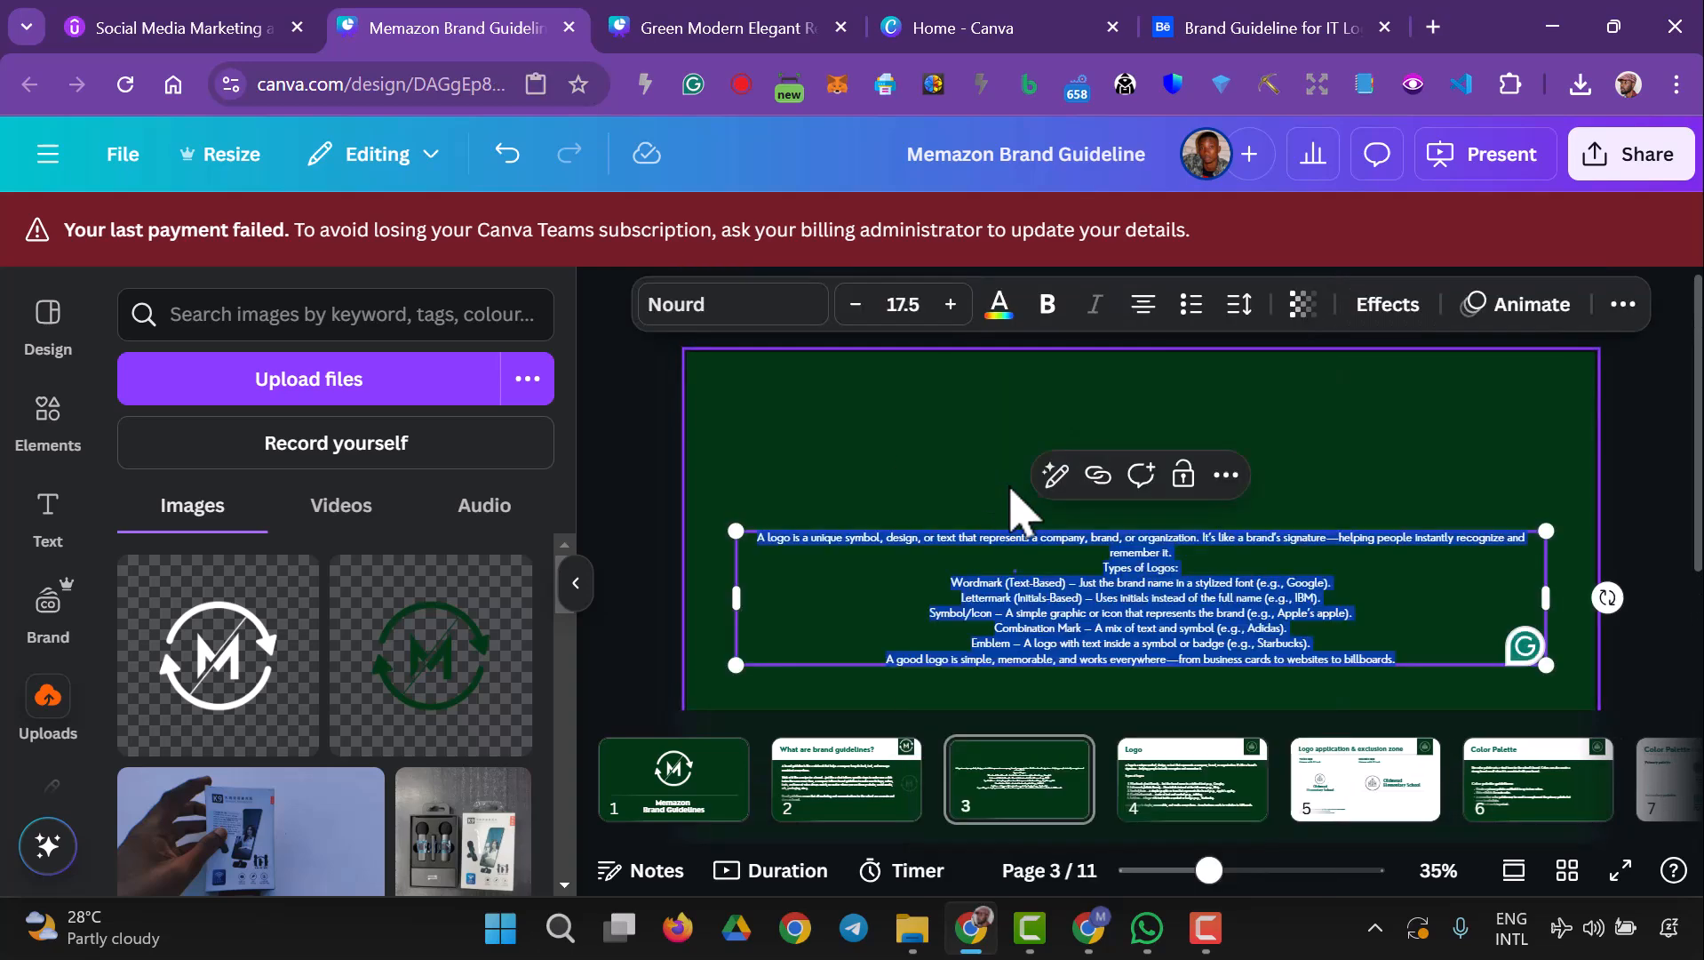
key(ctrl+z)
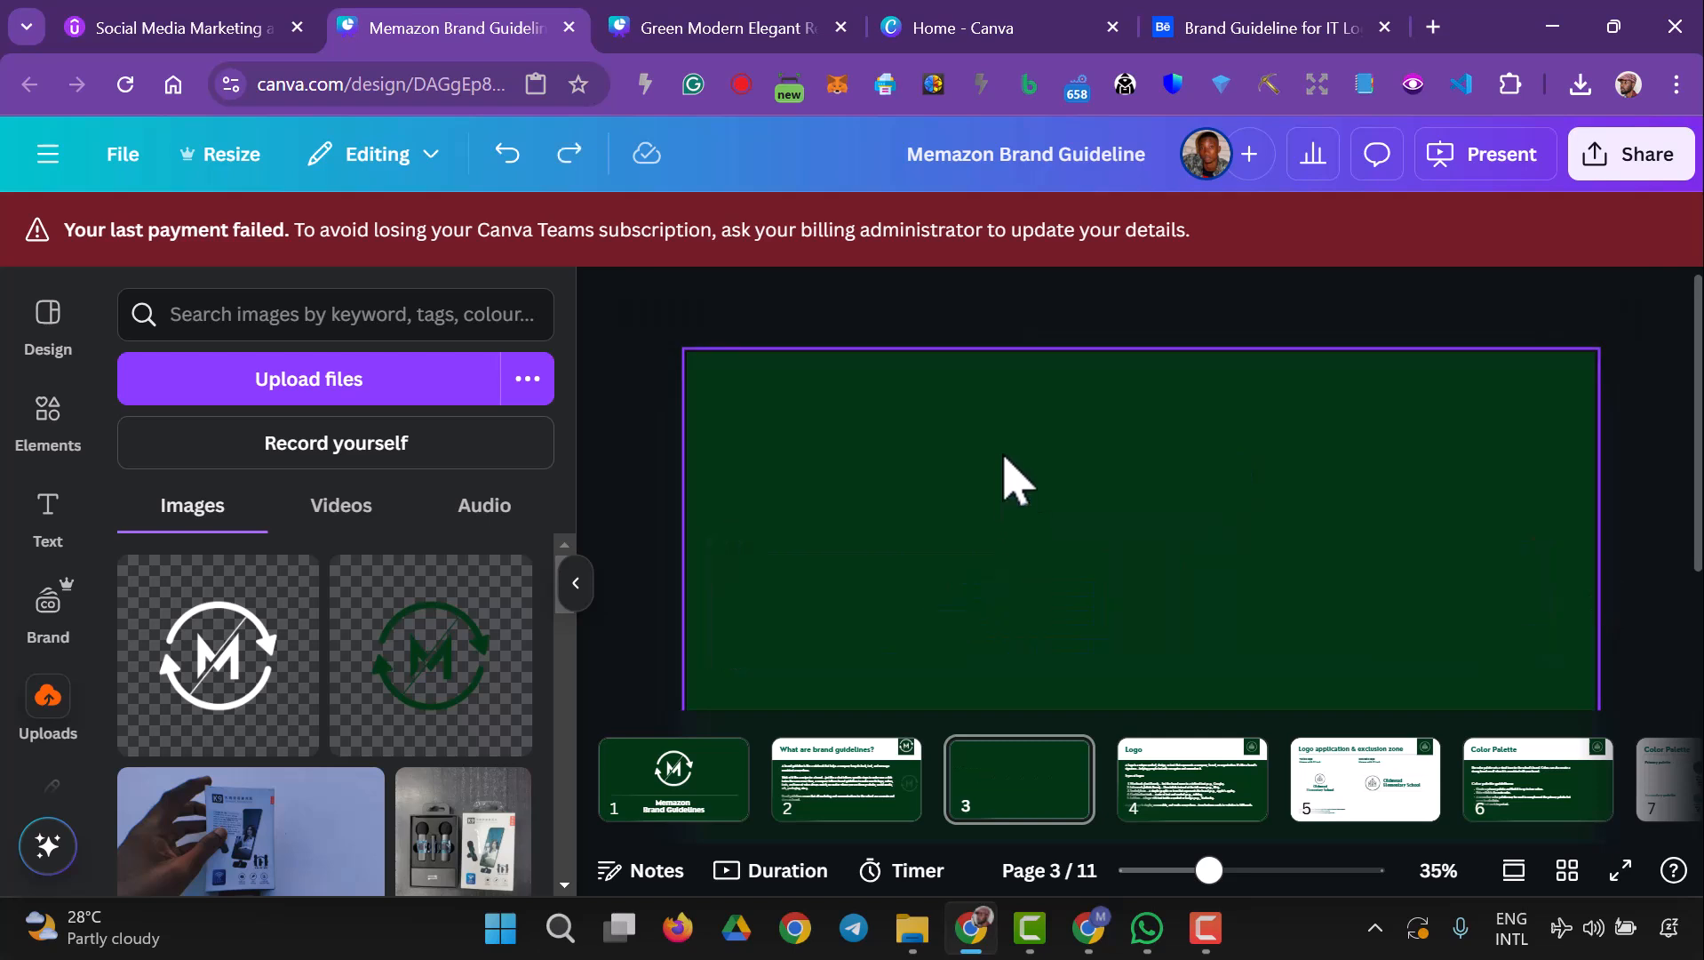
right_click(1006, 471)
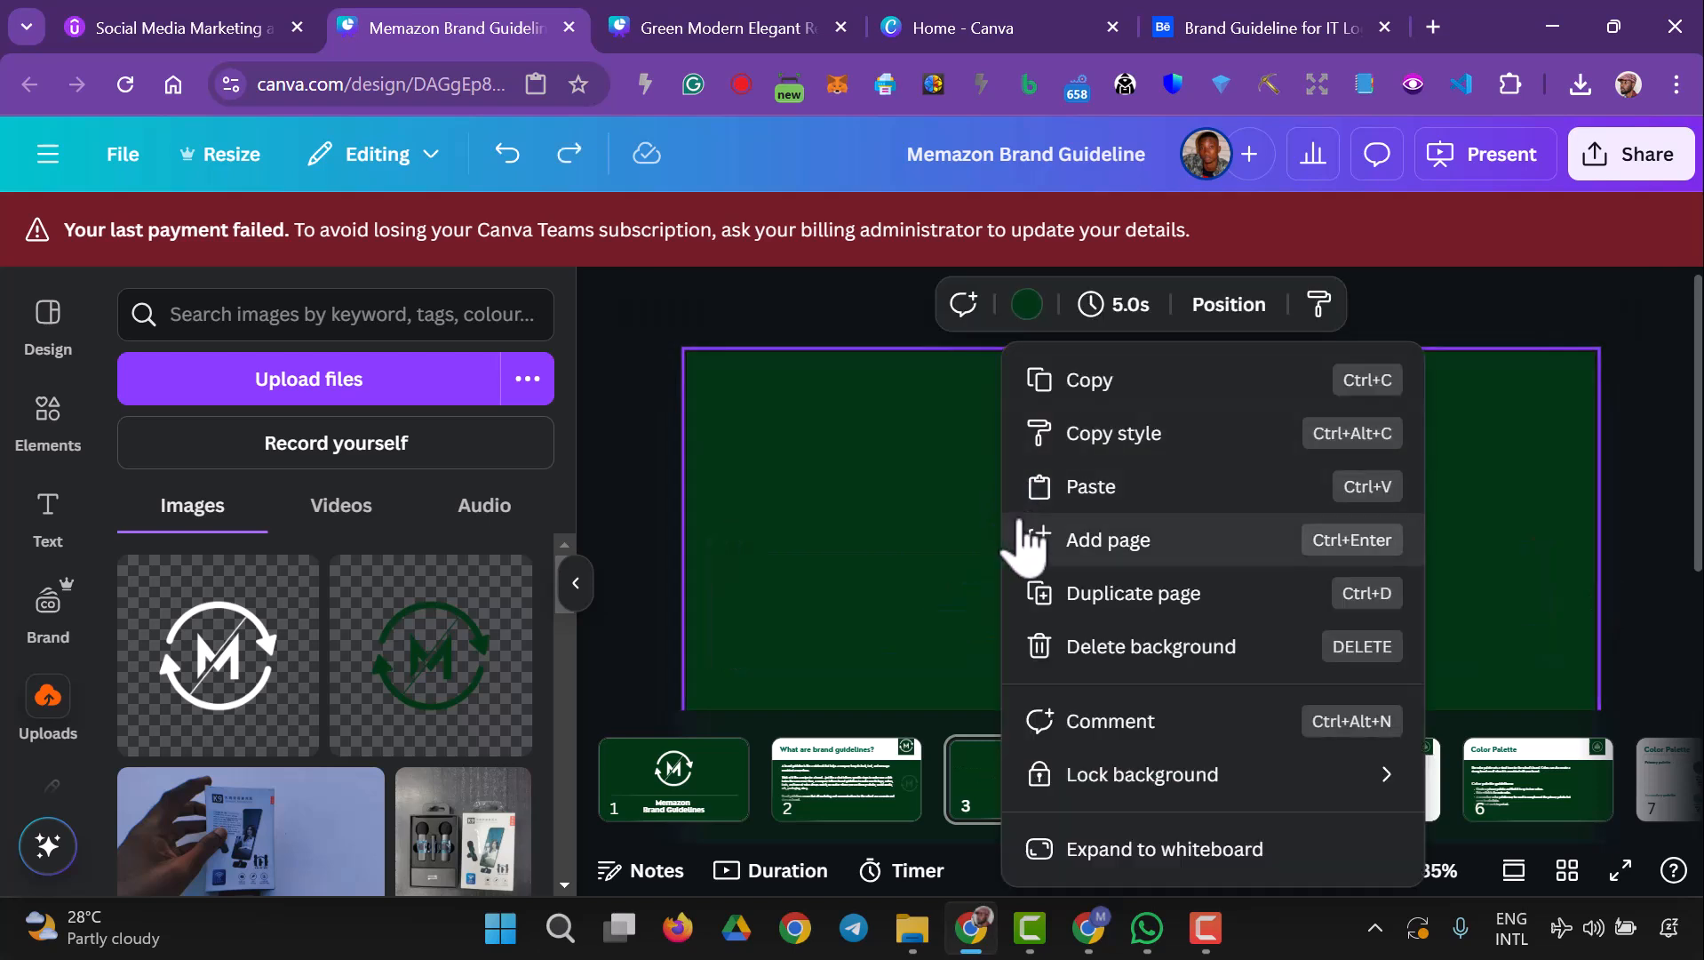
click(1141, 447)
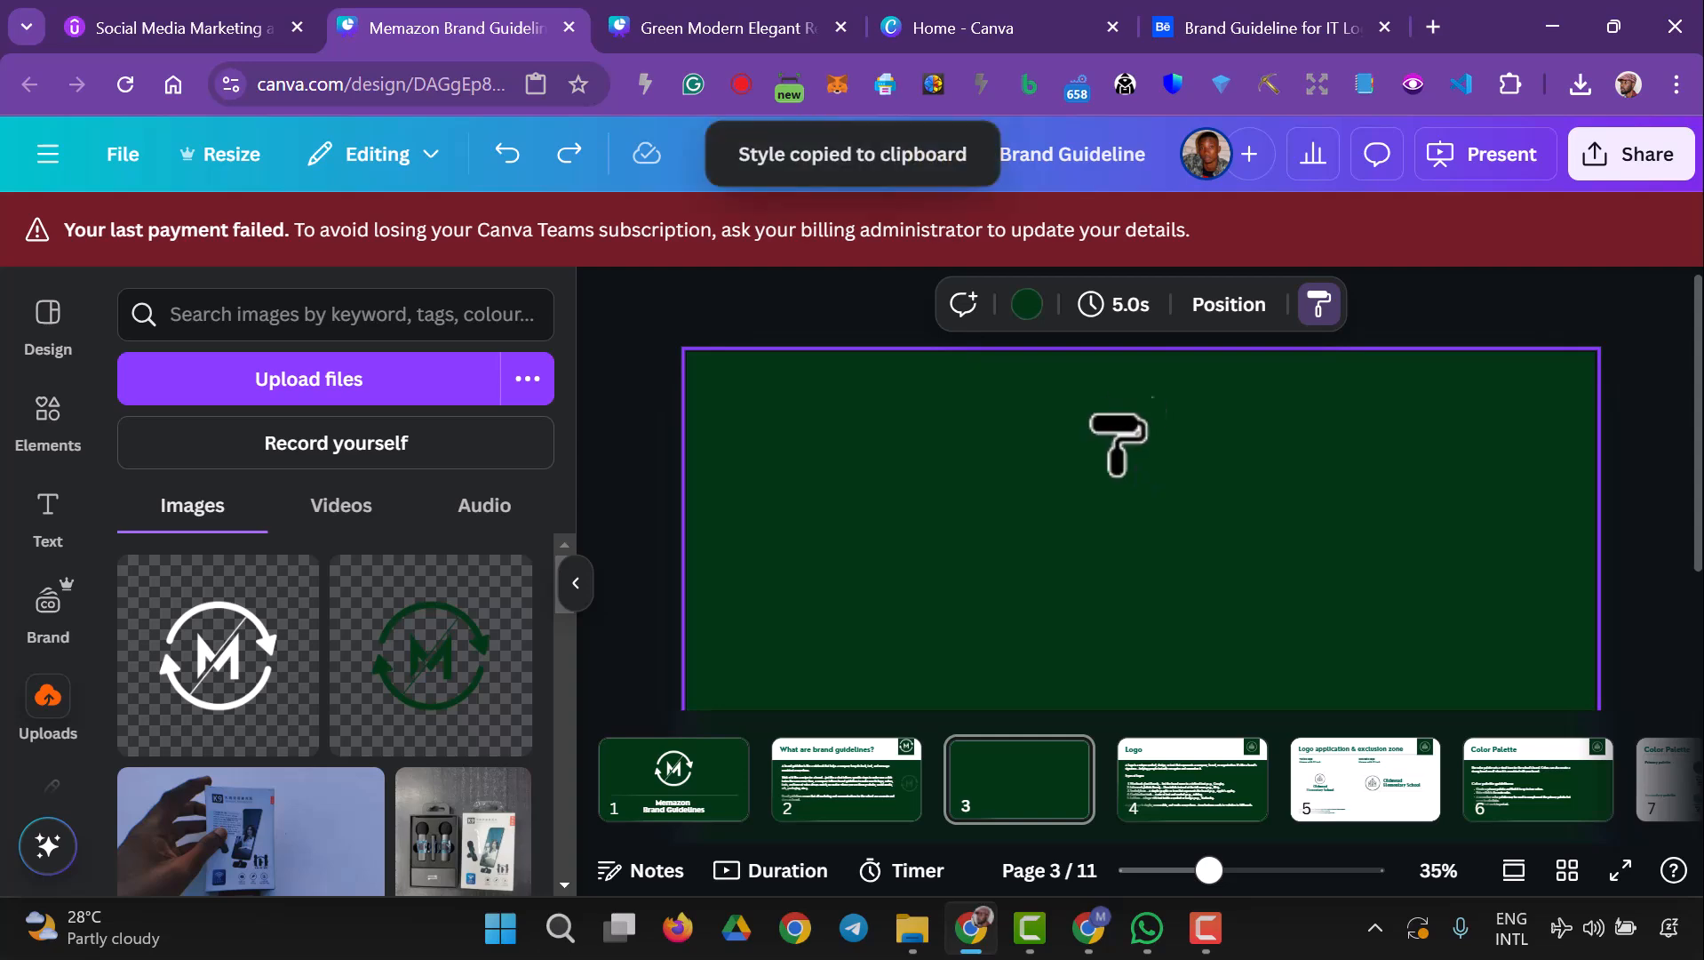
- Try to transfer the template's Brand Introduction page style to blank page 3 of the Memazon design, and delete the pasted text
click(810, 32)
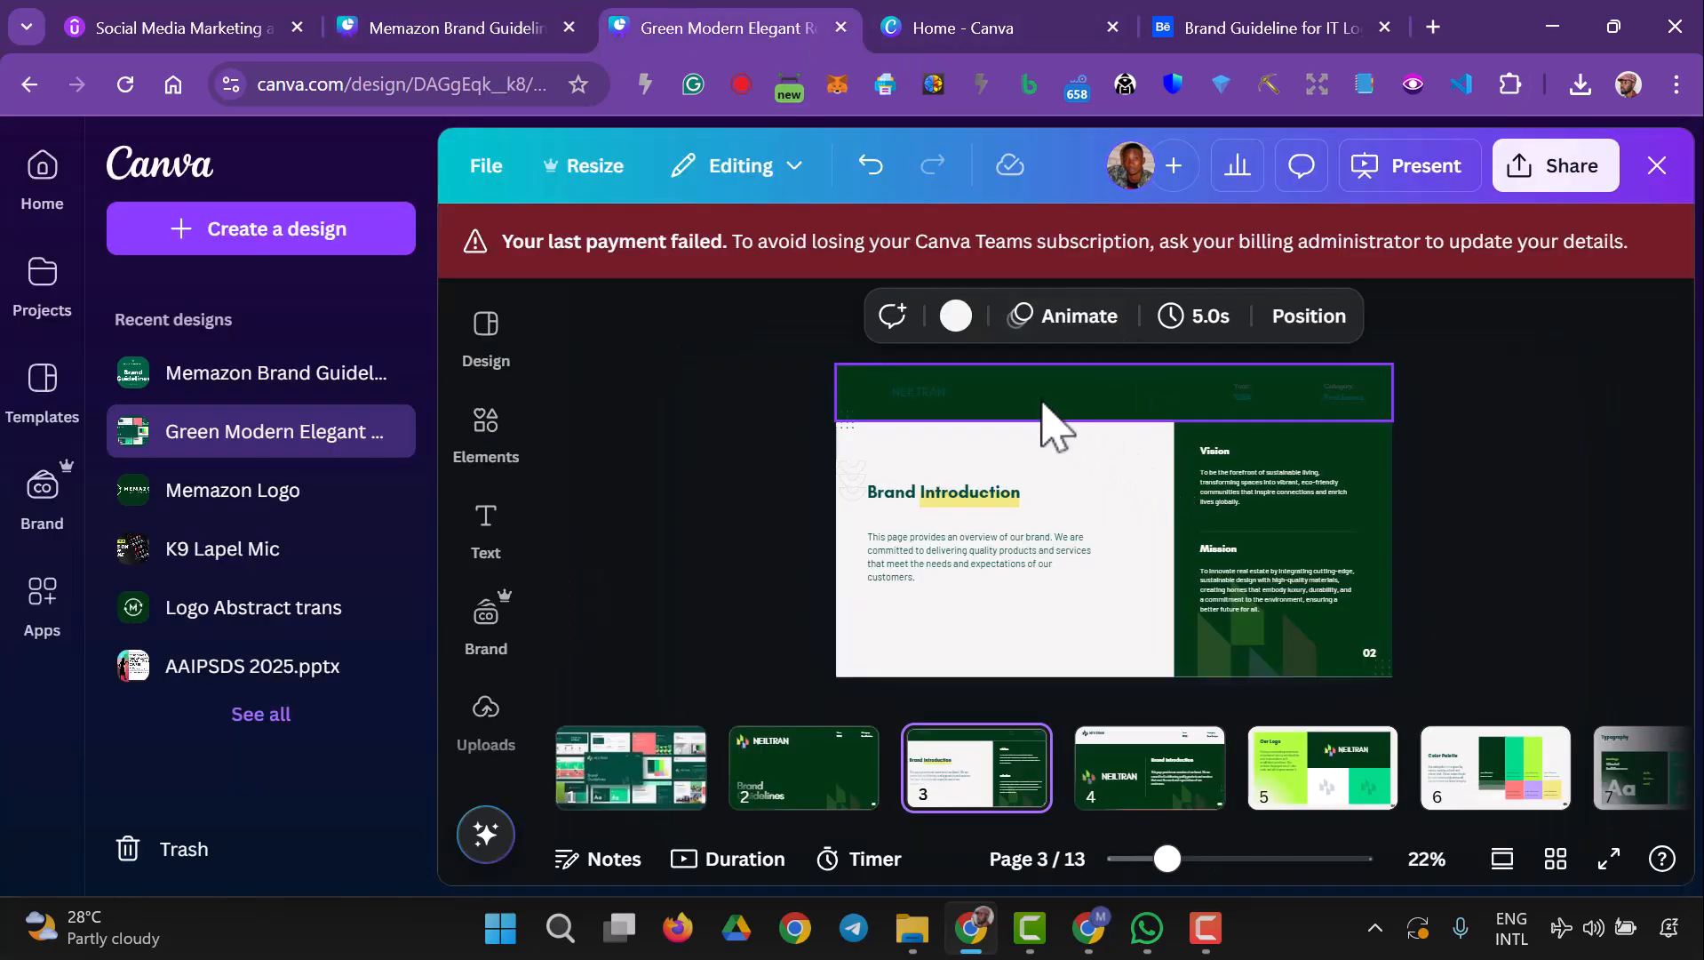
right_click(970, 768)
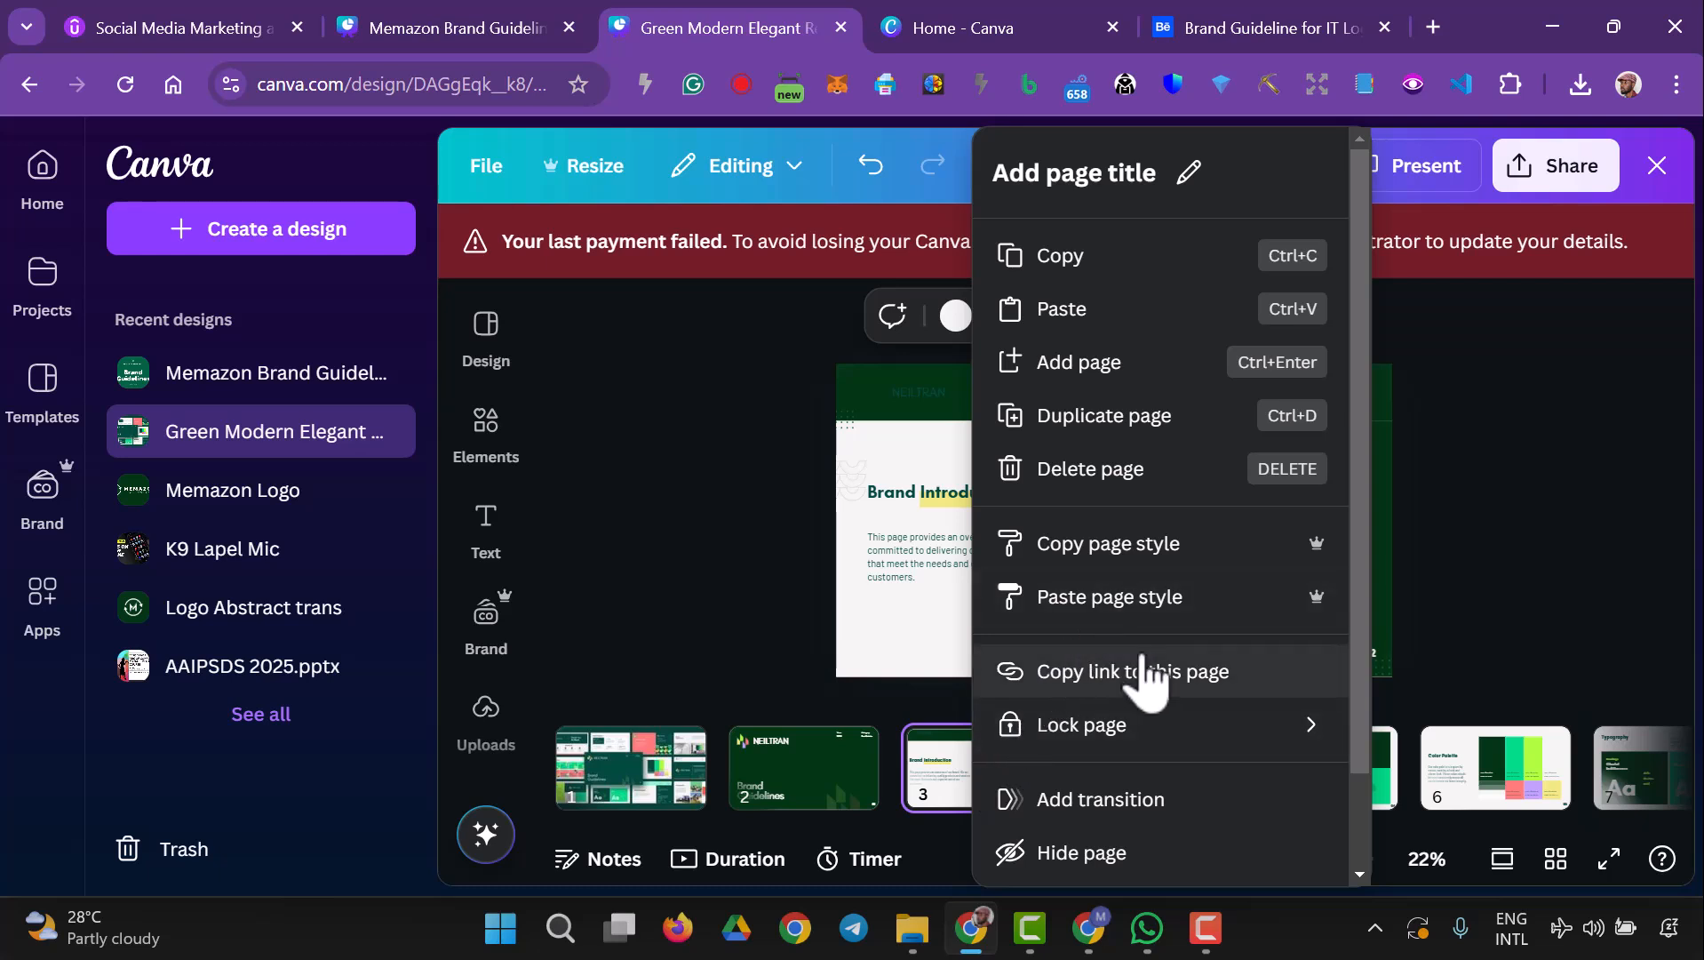
click(1280, 558)
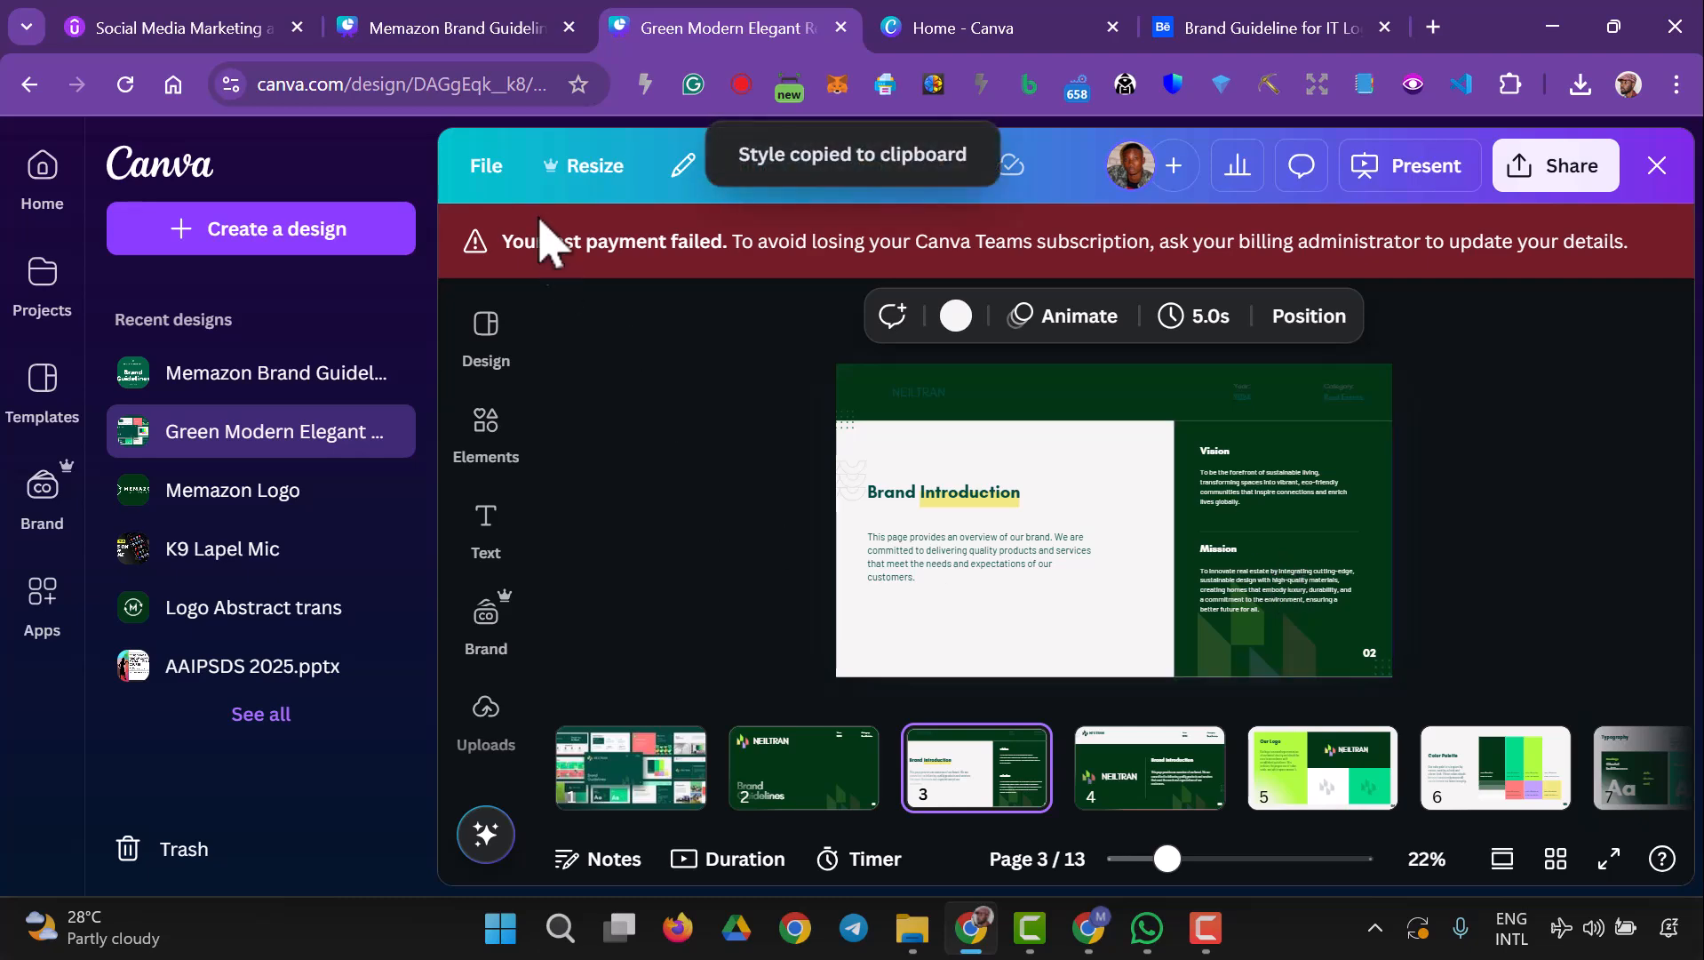
click(473, 36)
right_click(924, 529)
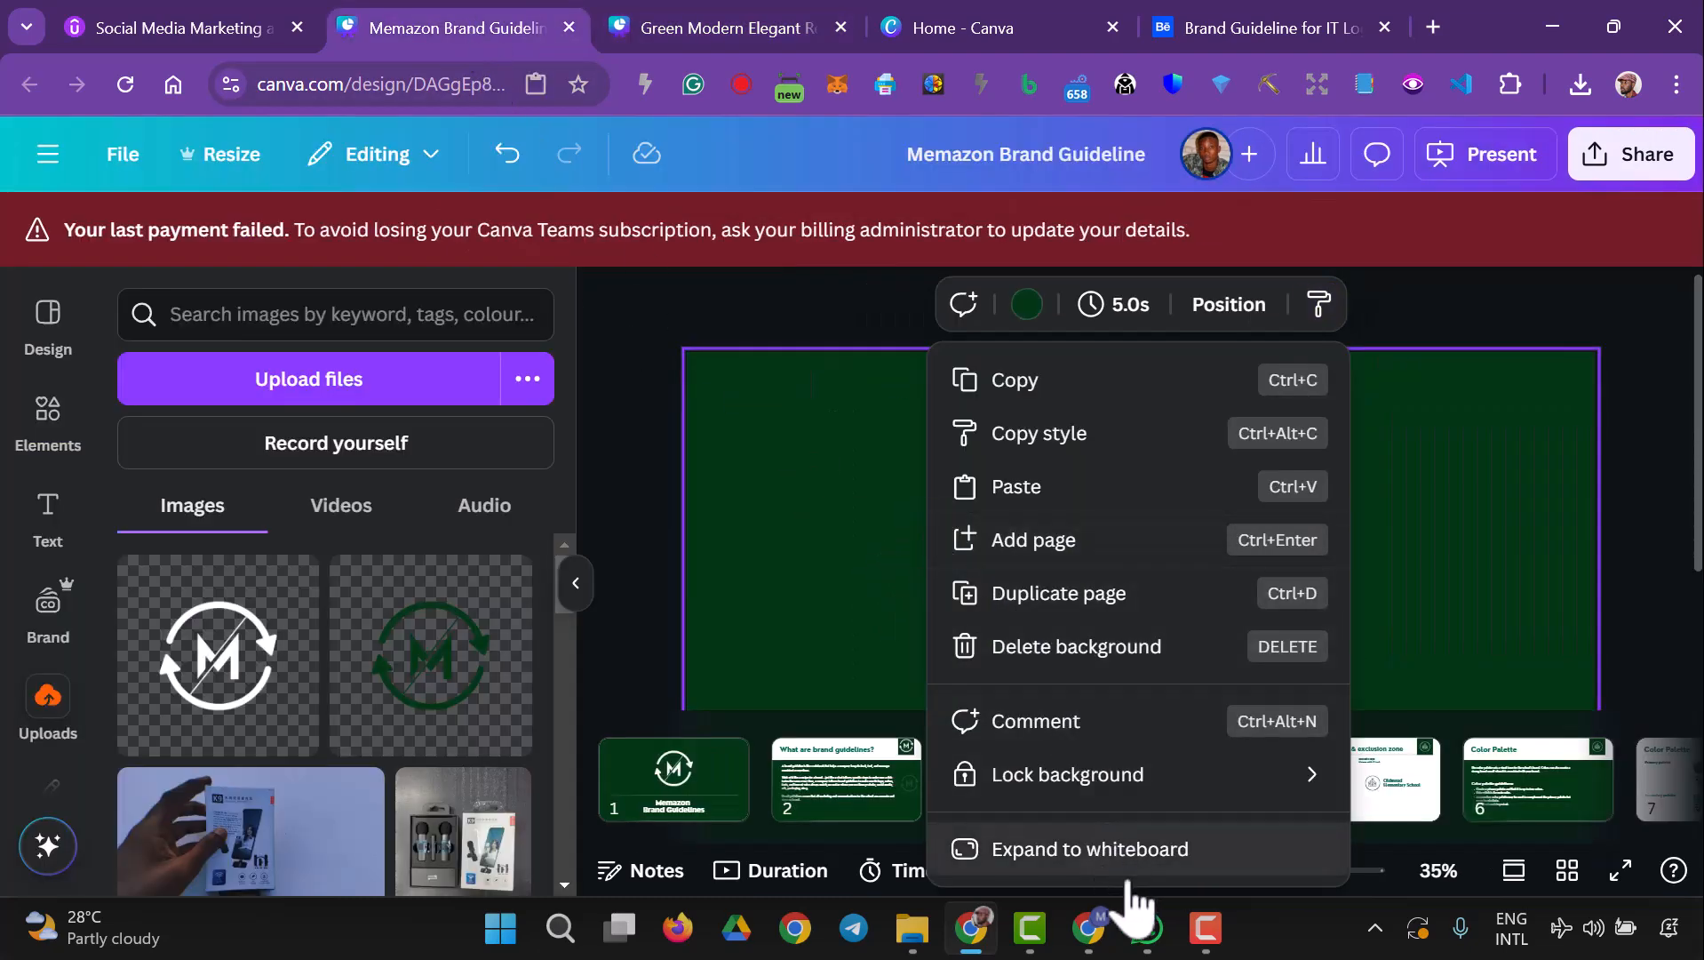
click(1197, 487)
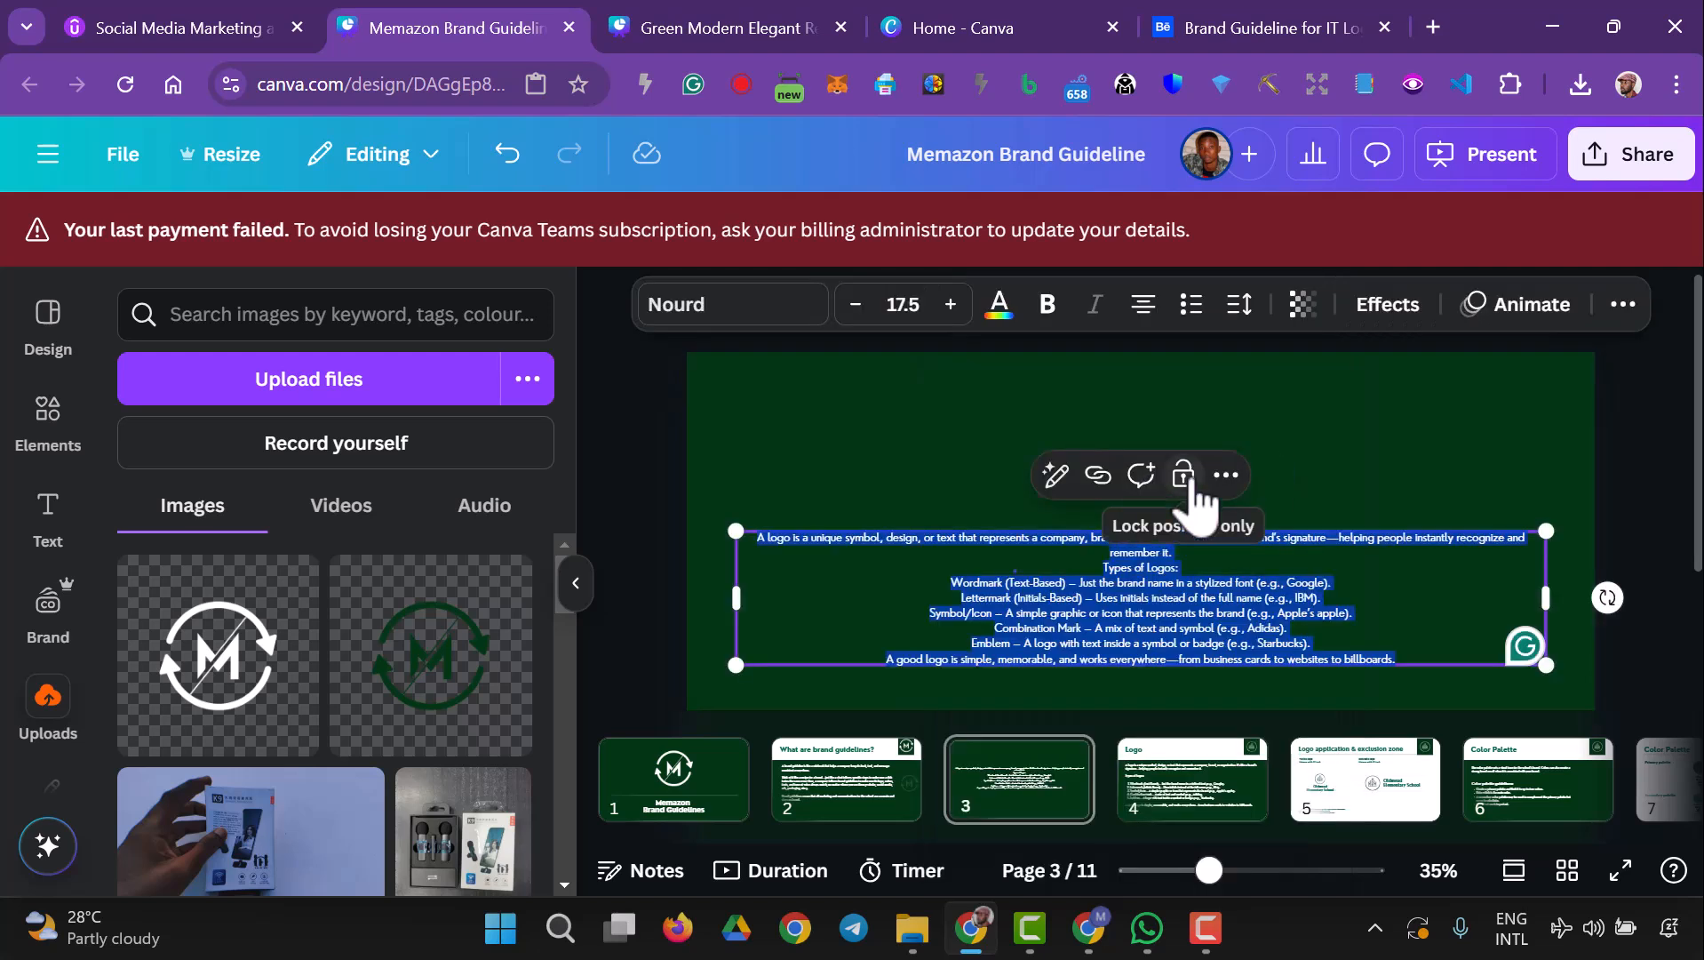
key(BackSpace)
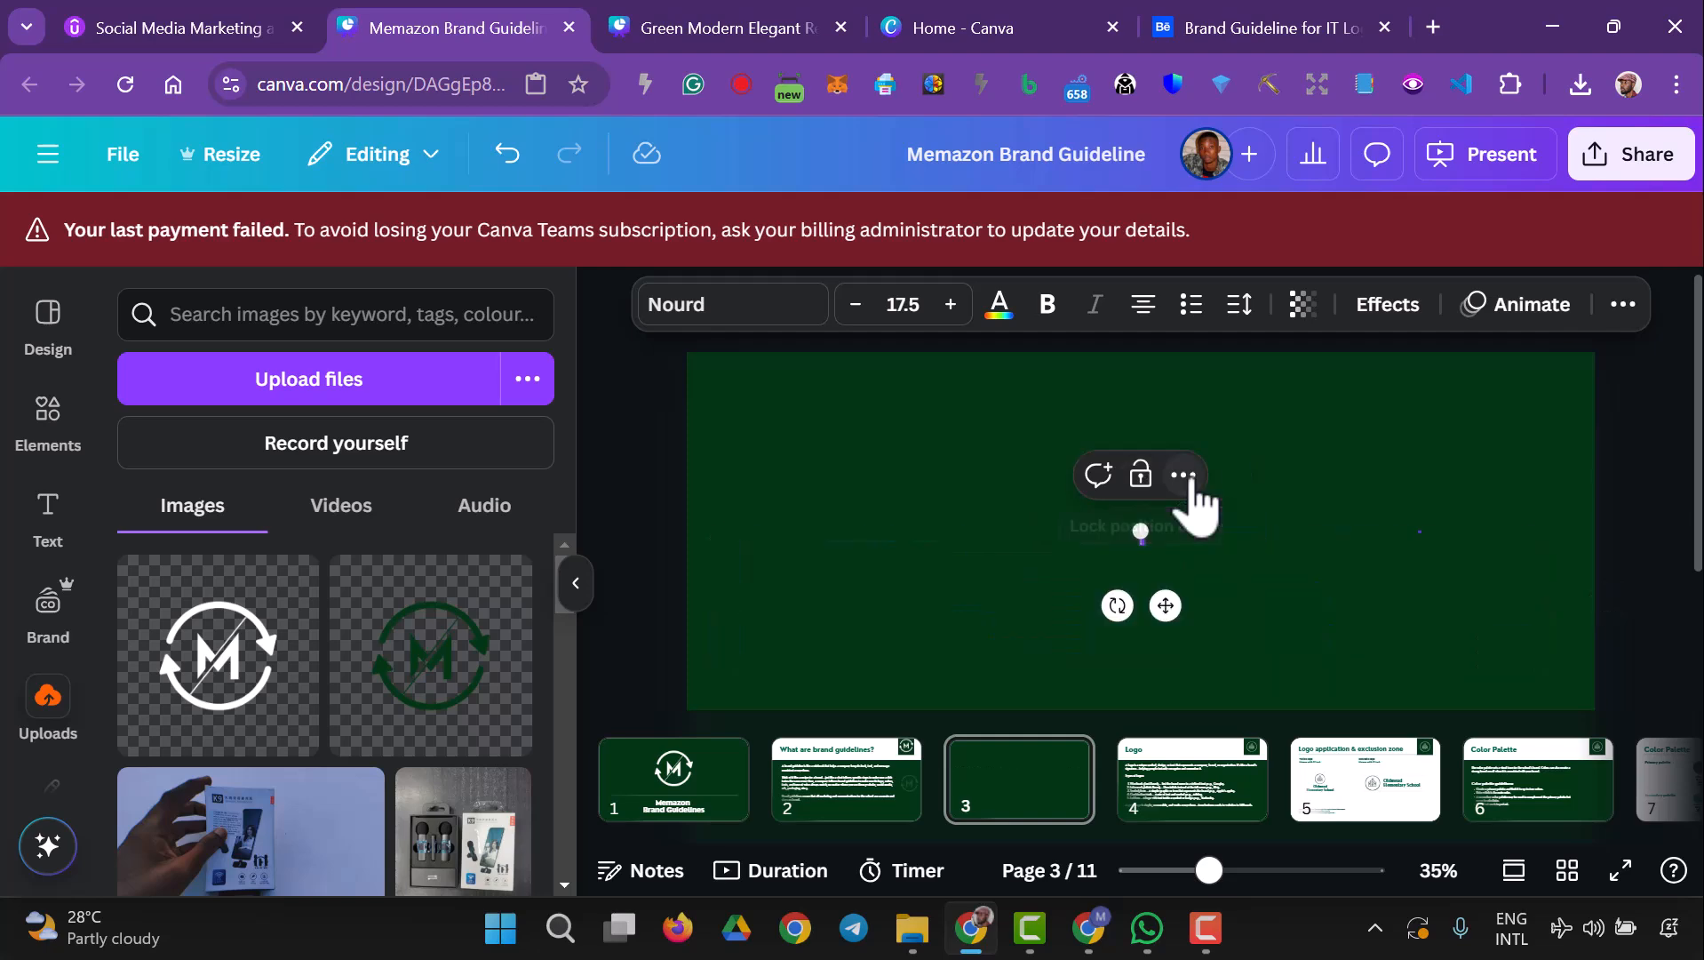
click(772, 22)
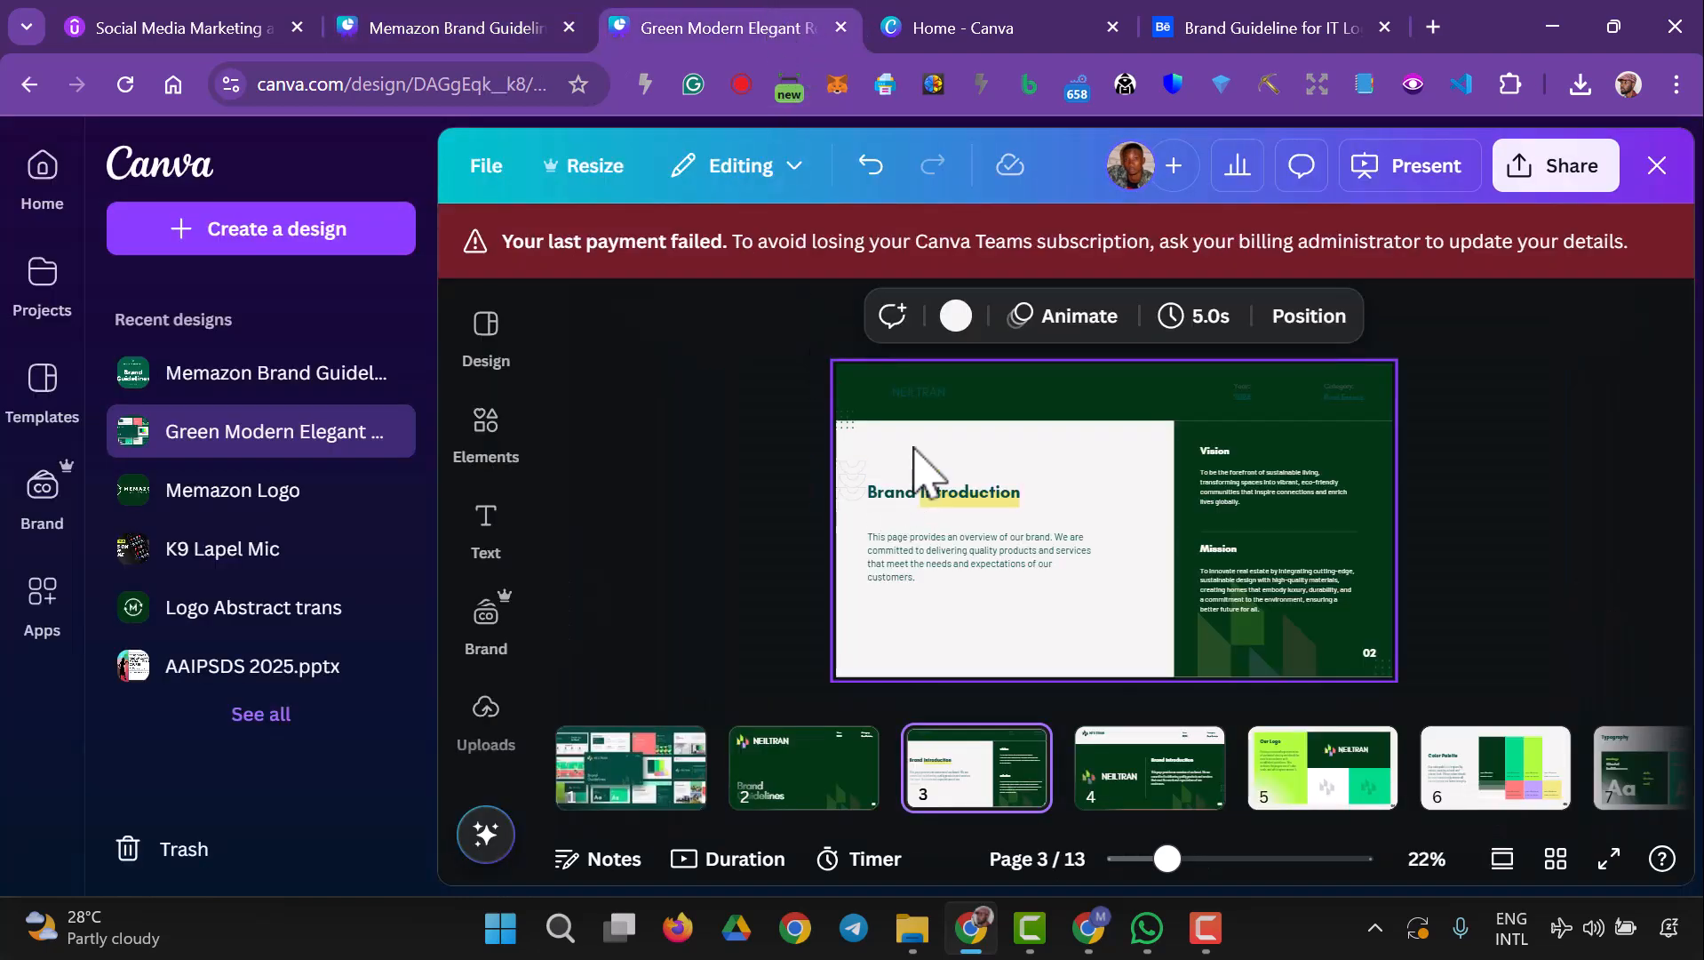
right_click(1393, 374)
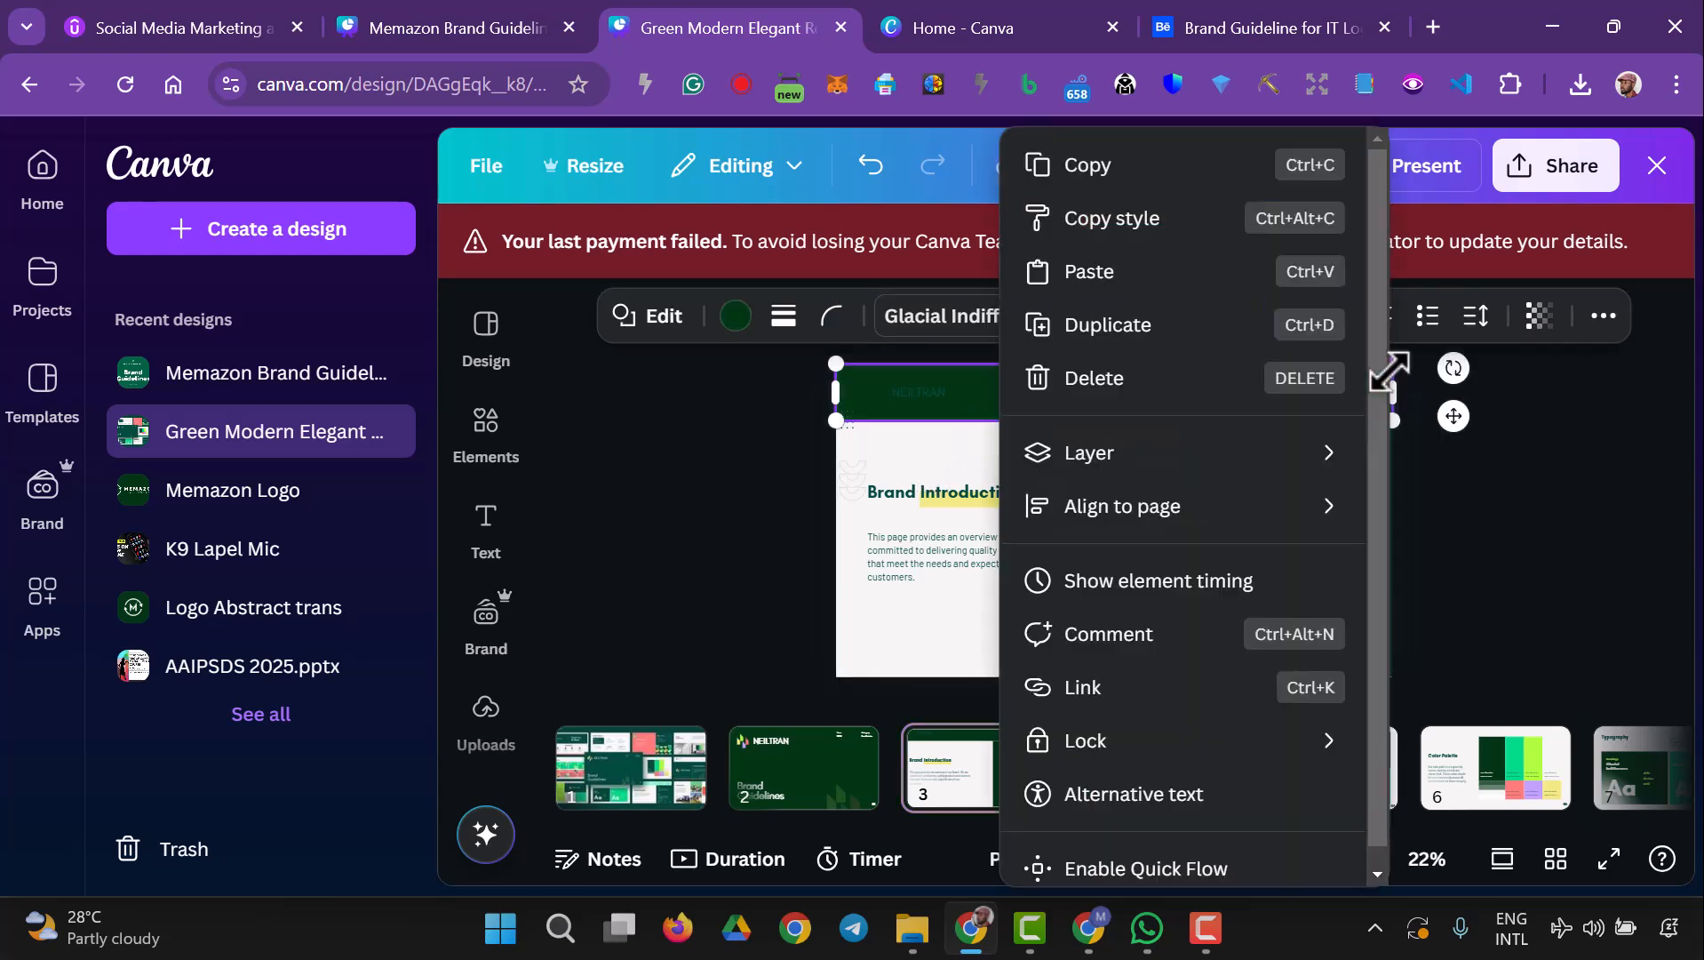
click(1464, 524)
click(1061, 659)
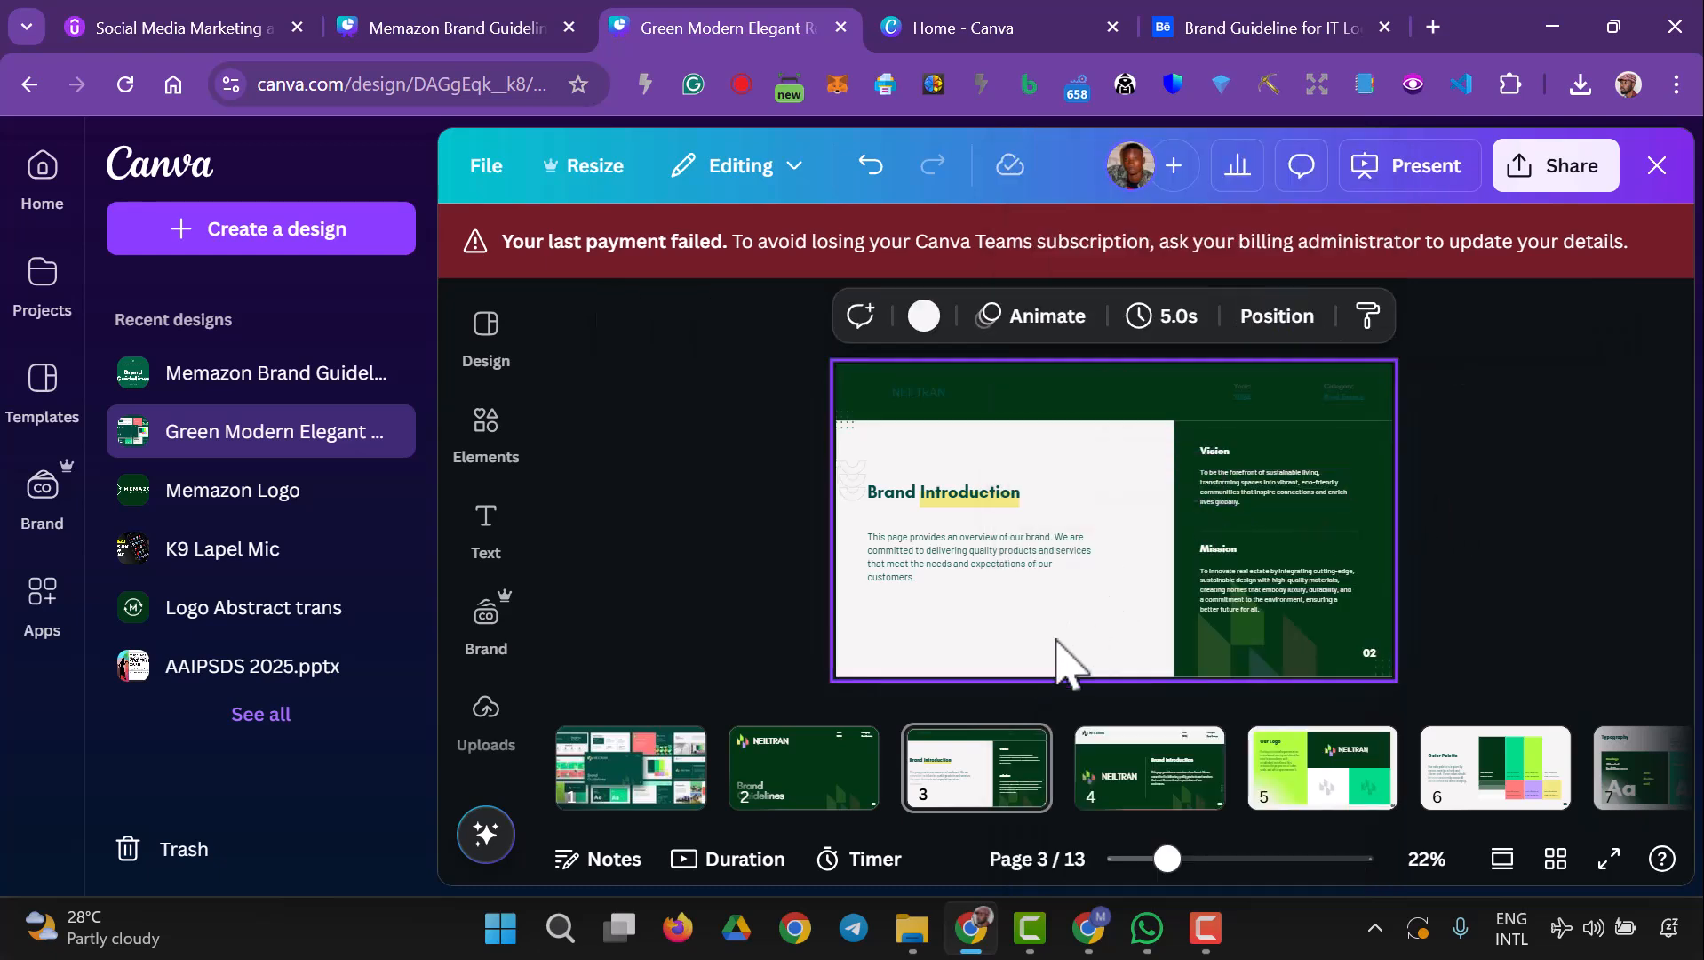
- Set the background of page 3 in the Memazon Brand Guideline design to white
click(480, 35)
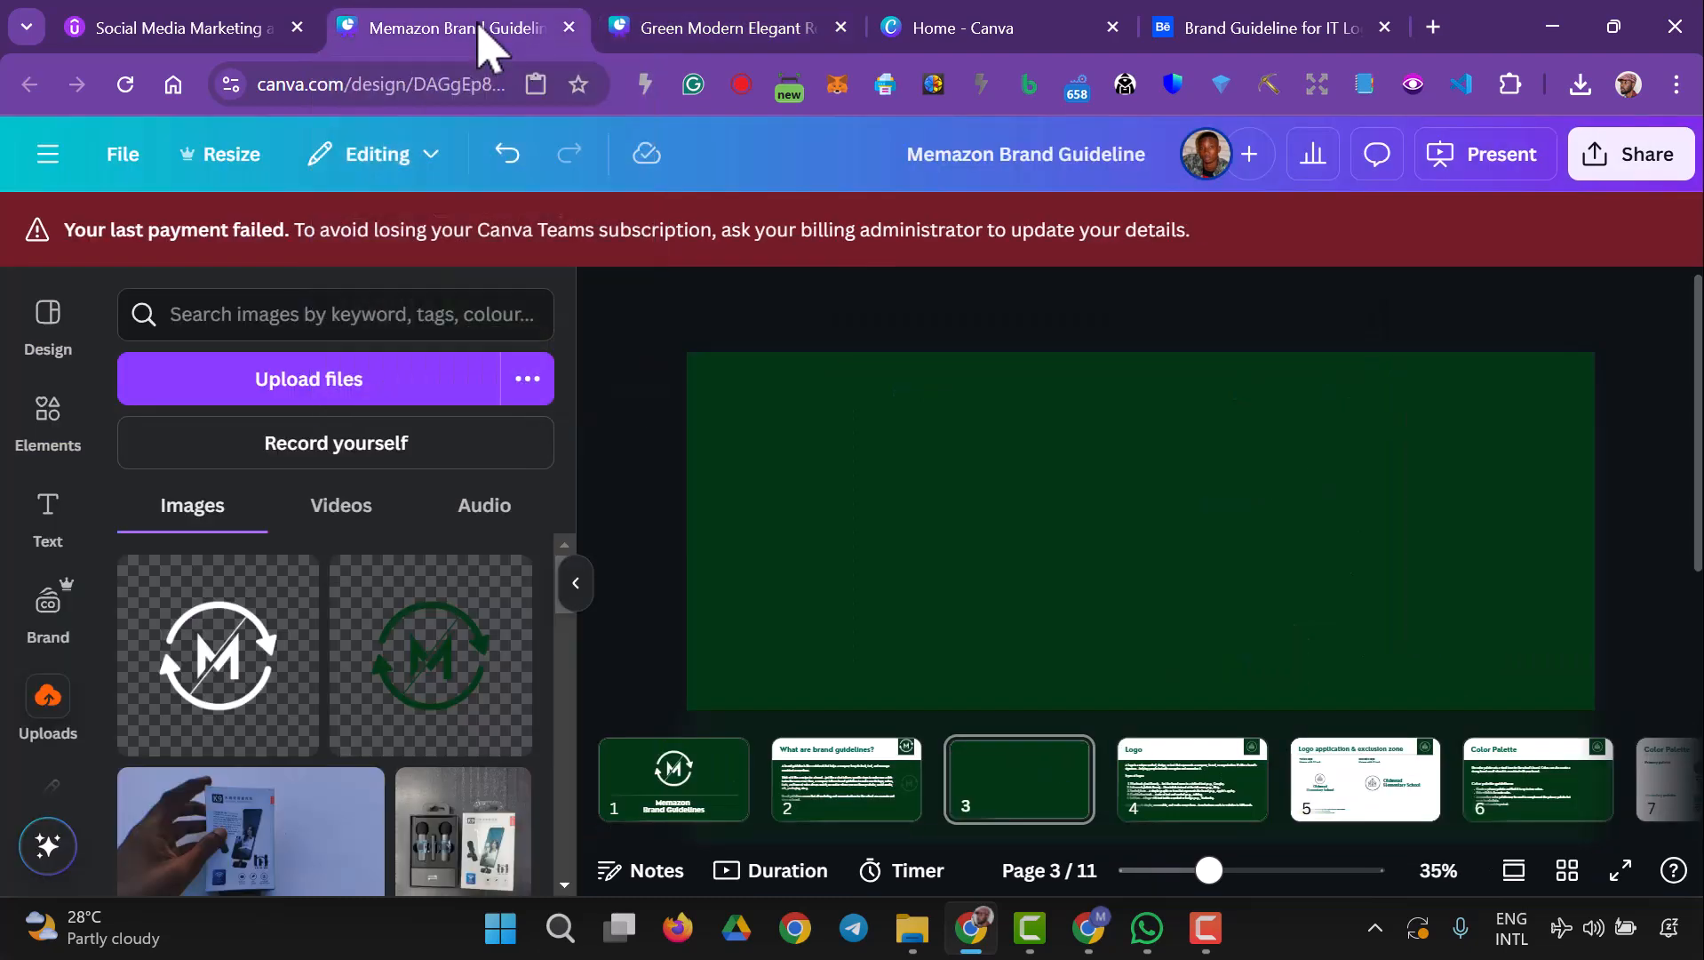
click(896, 453)
click(1026, 306)
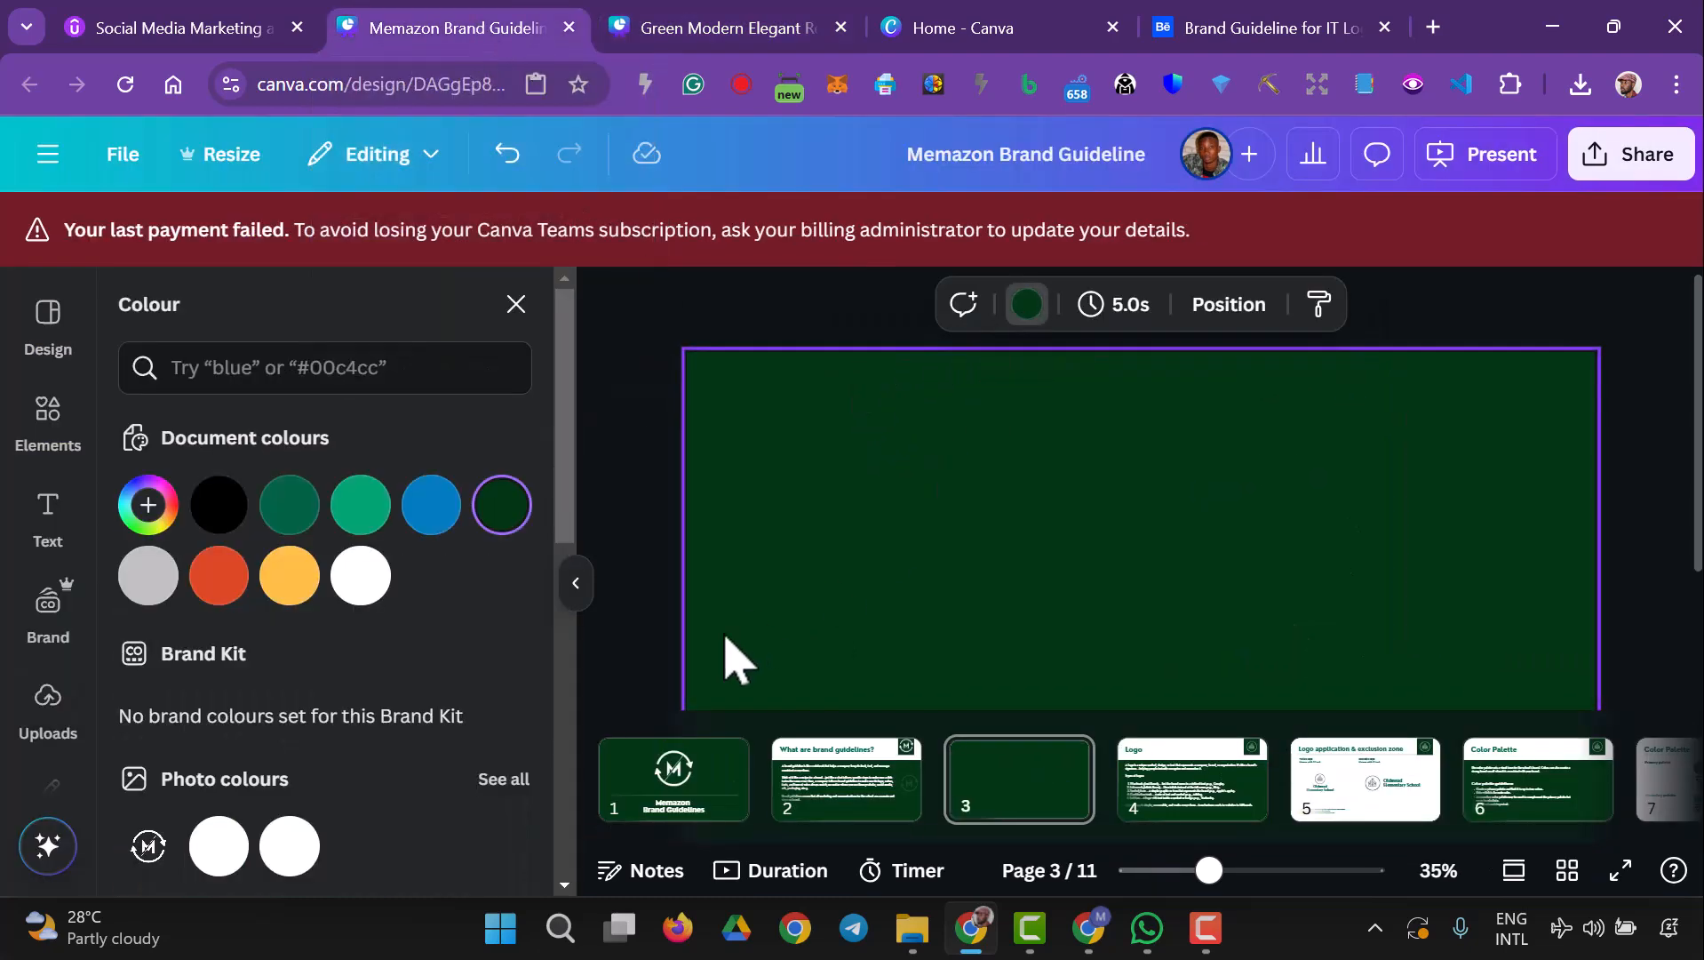
click(360, 575)
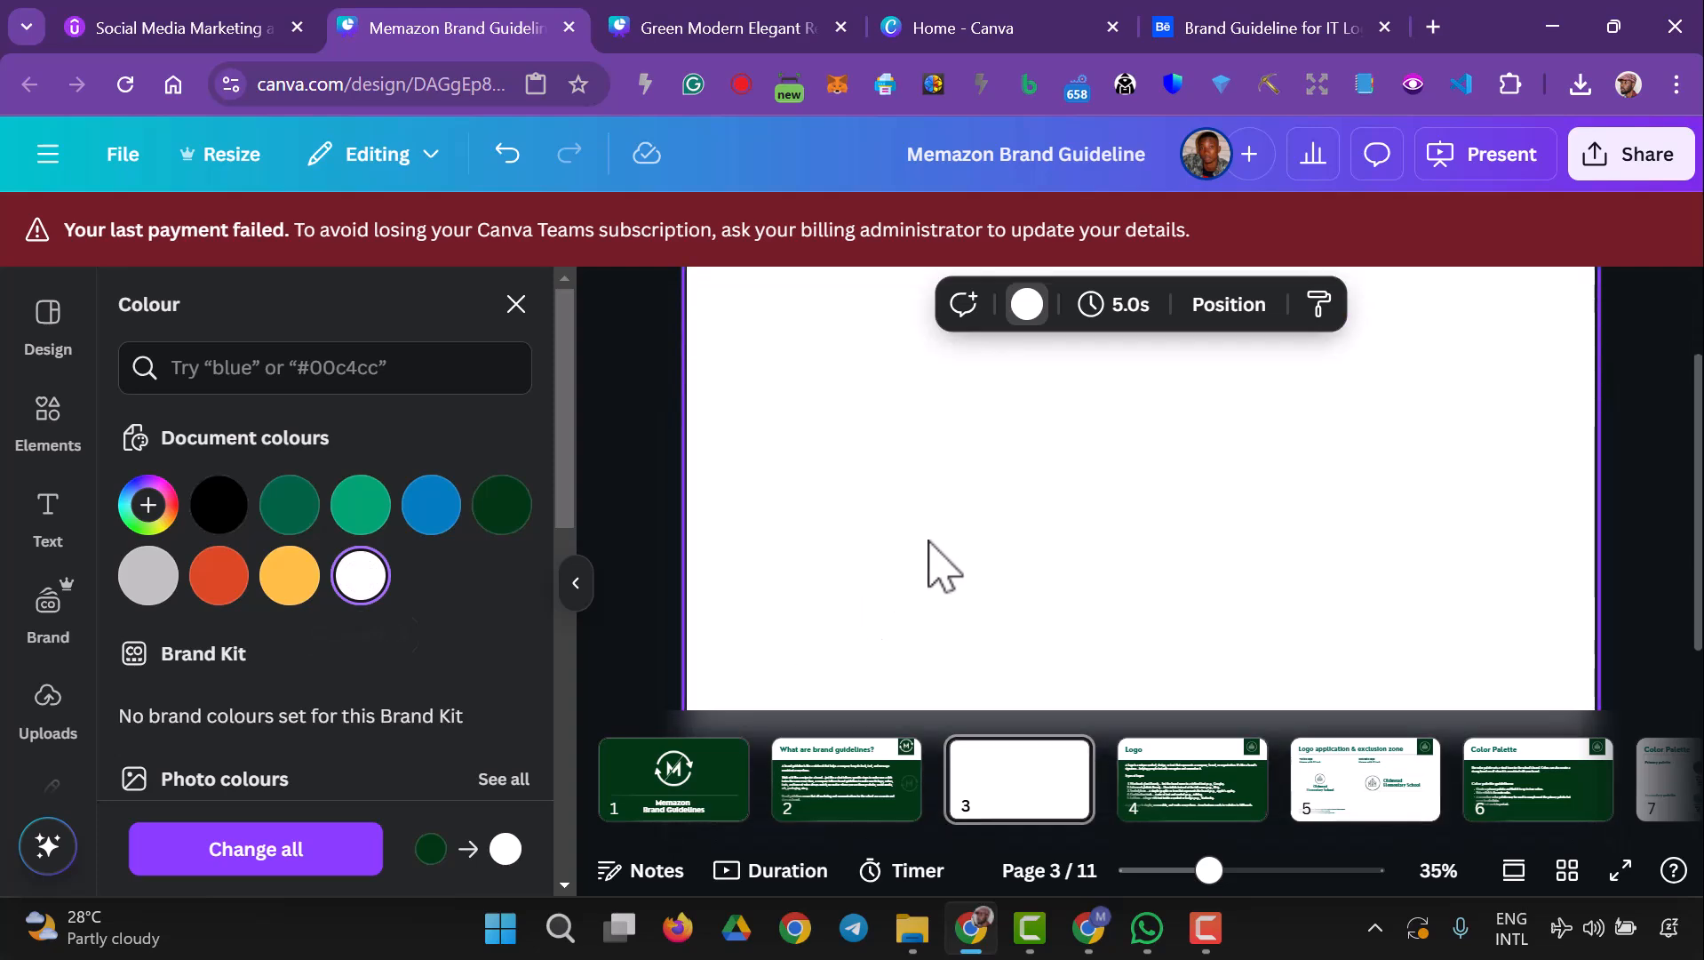
- Copy the dark green header band from the template's Brand Introduction page and paste it onto page 3 of the Memazon design
click(724, 28)
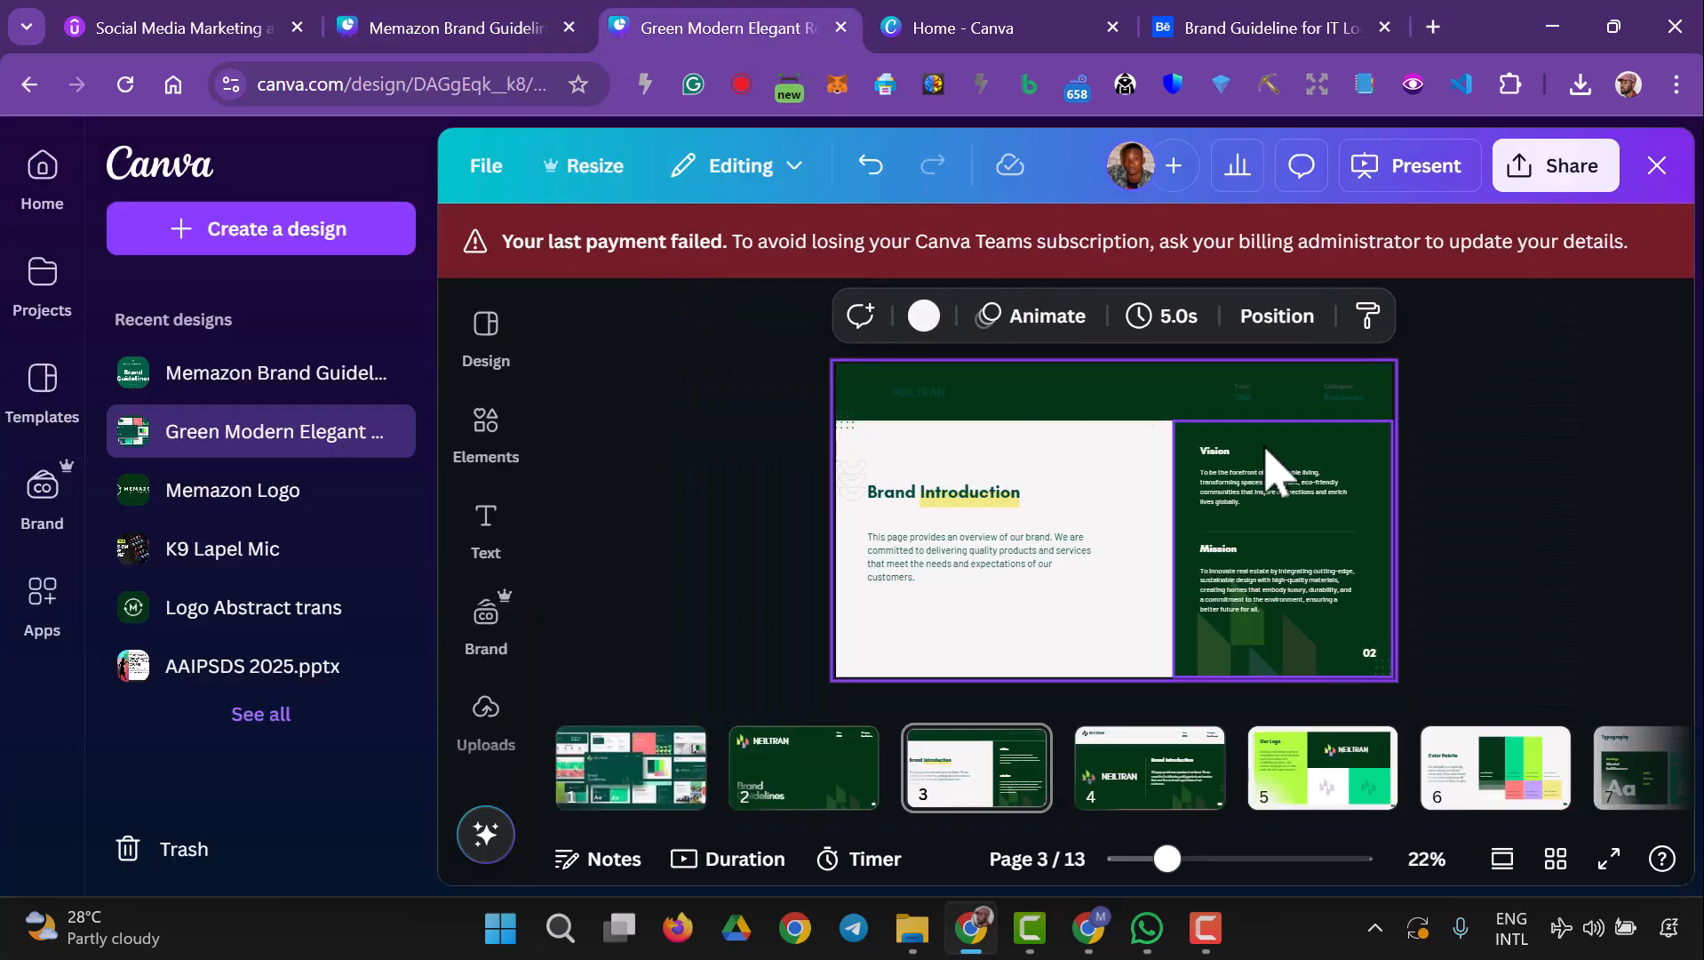
click(1109, 411)
right_click(1109, 411)
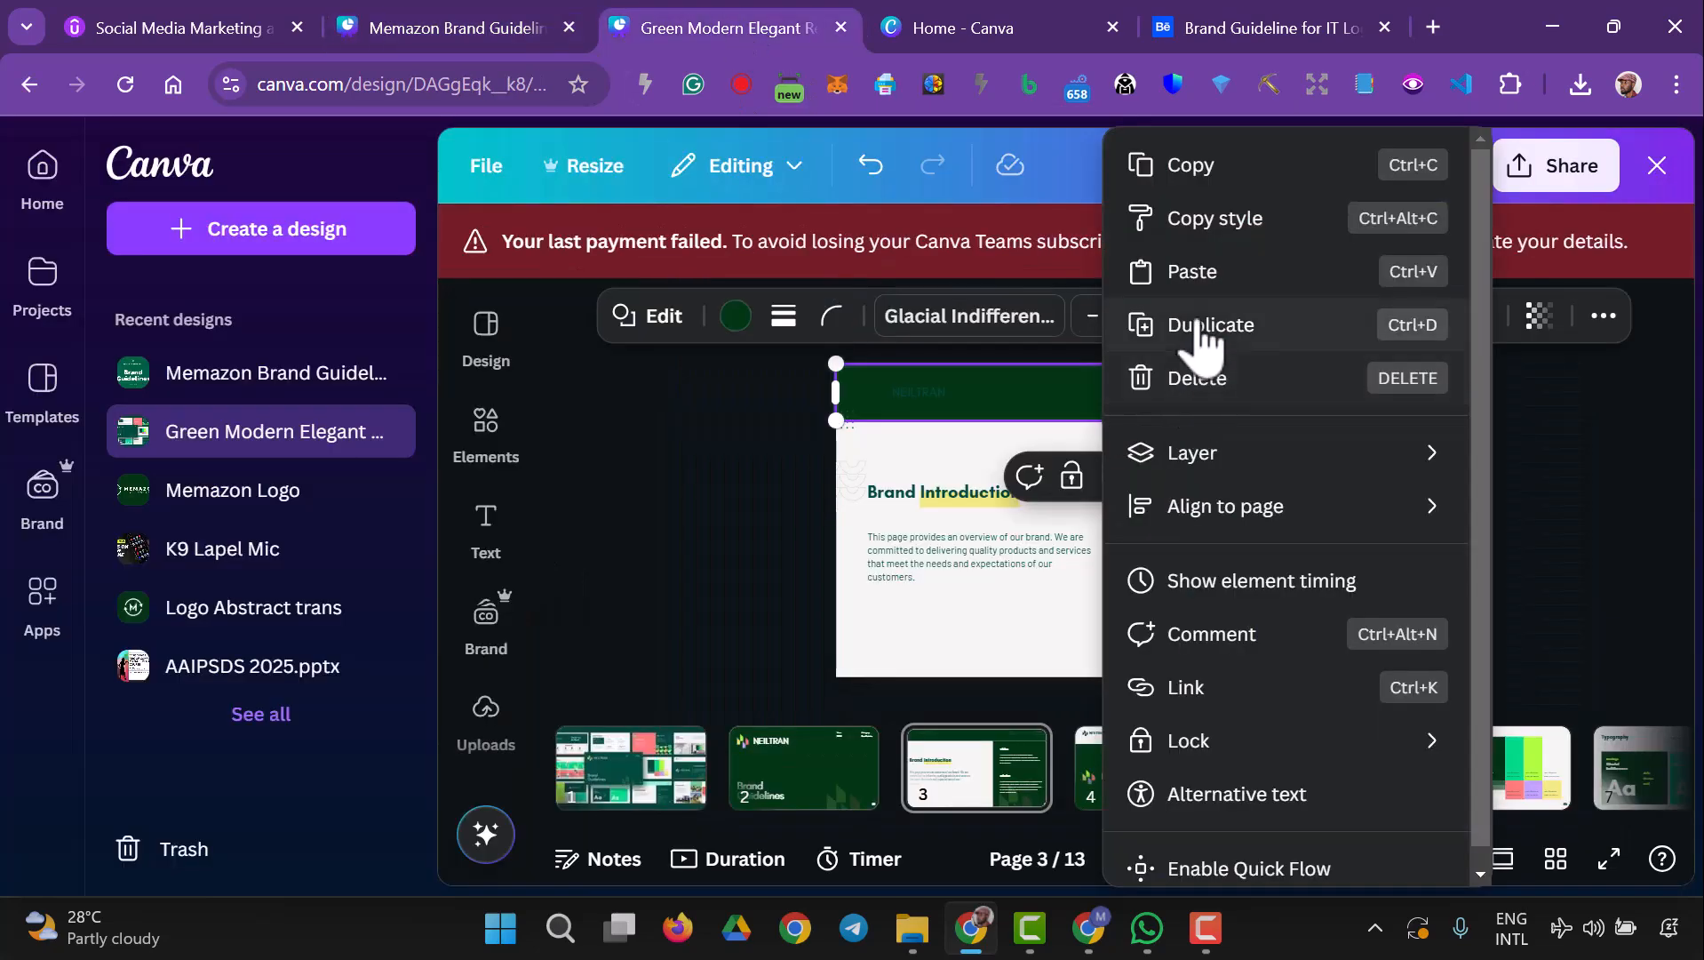
click(1212, 182)
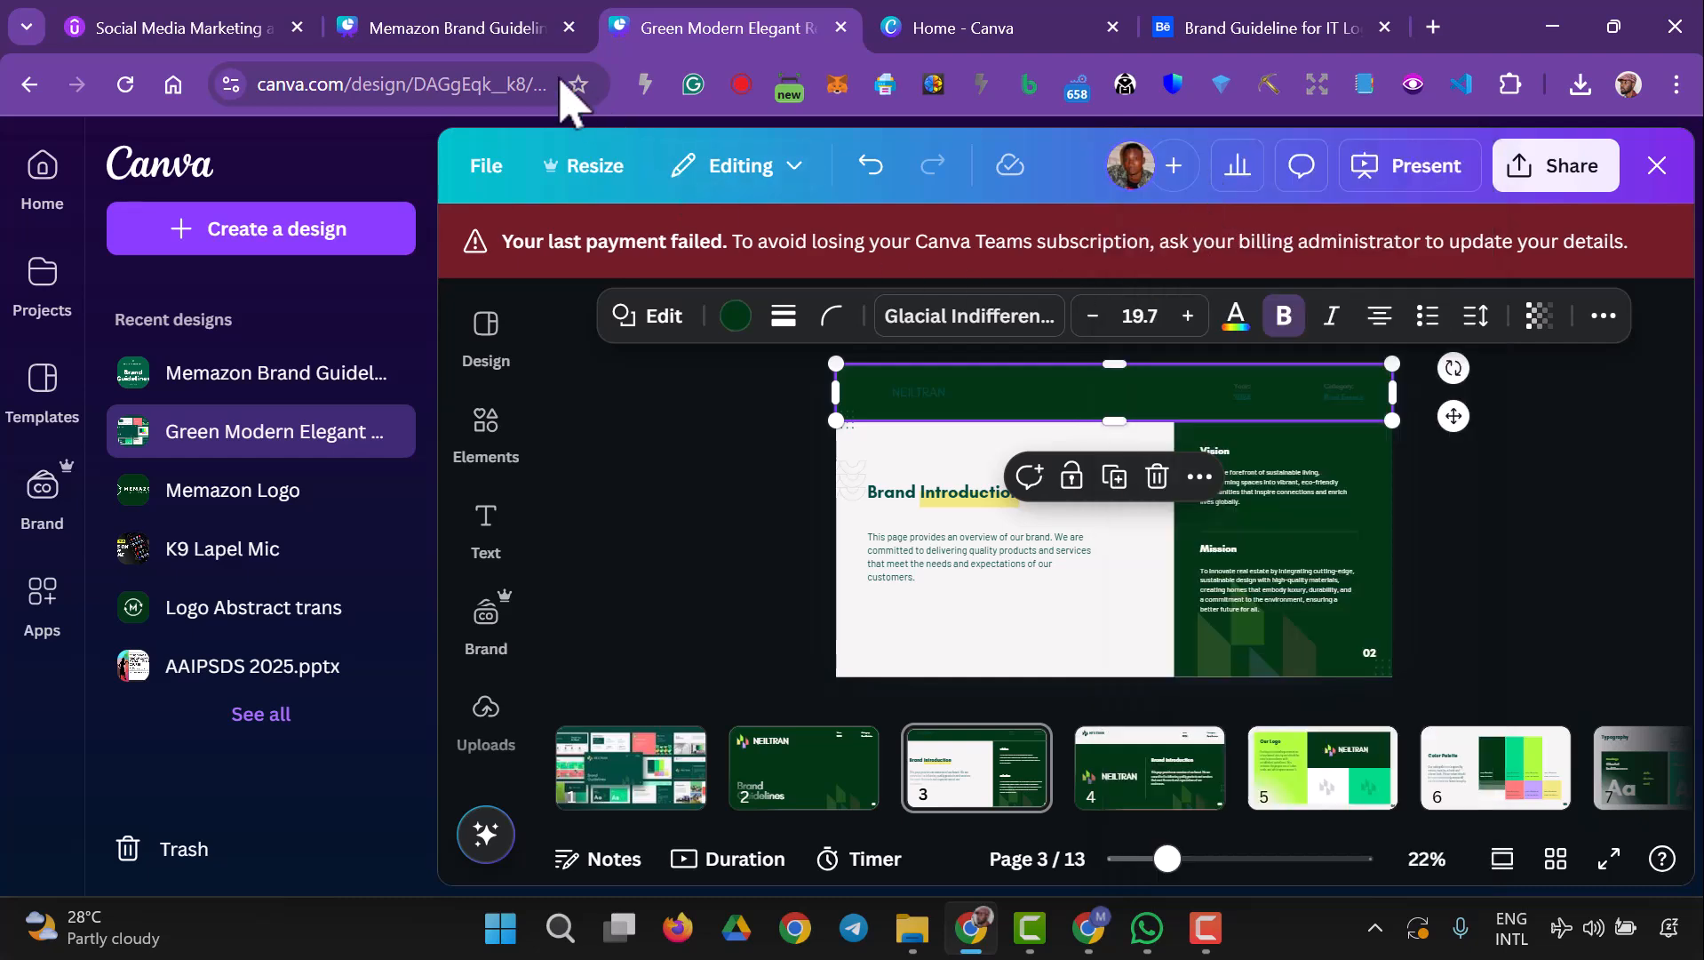
click(501, 18)
right_click(802, 373)
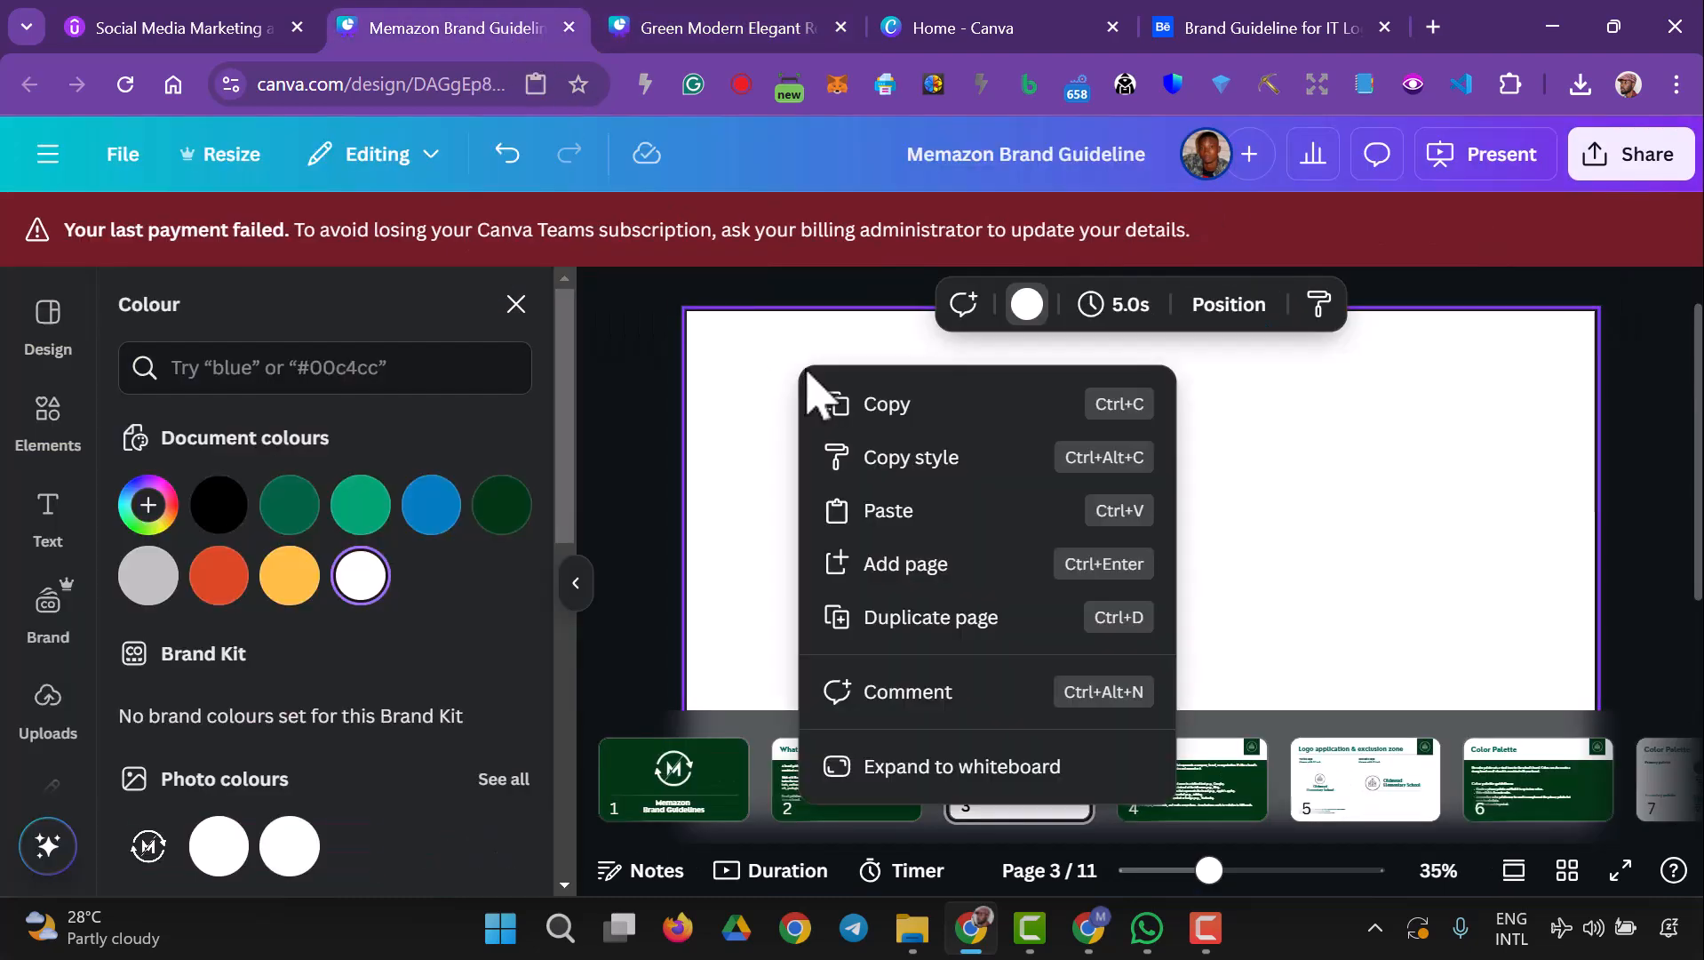
click(906, 504)
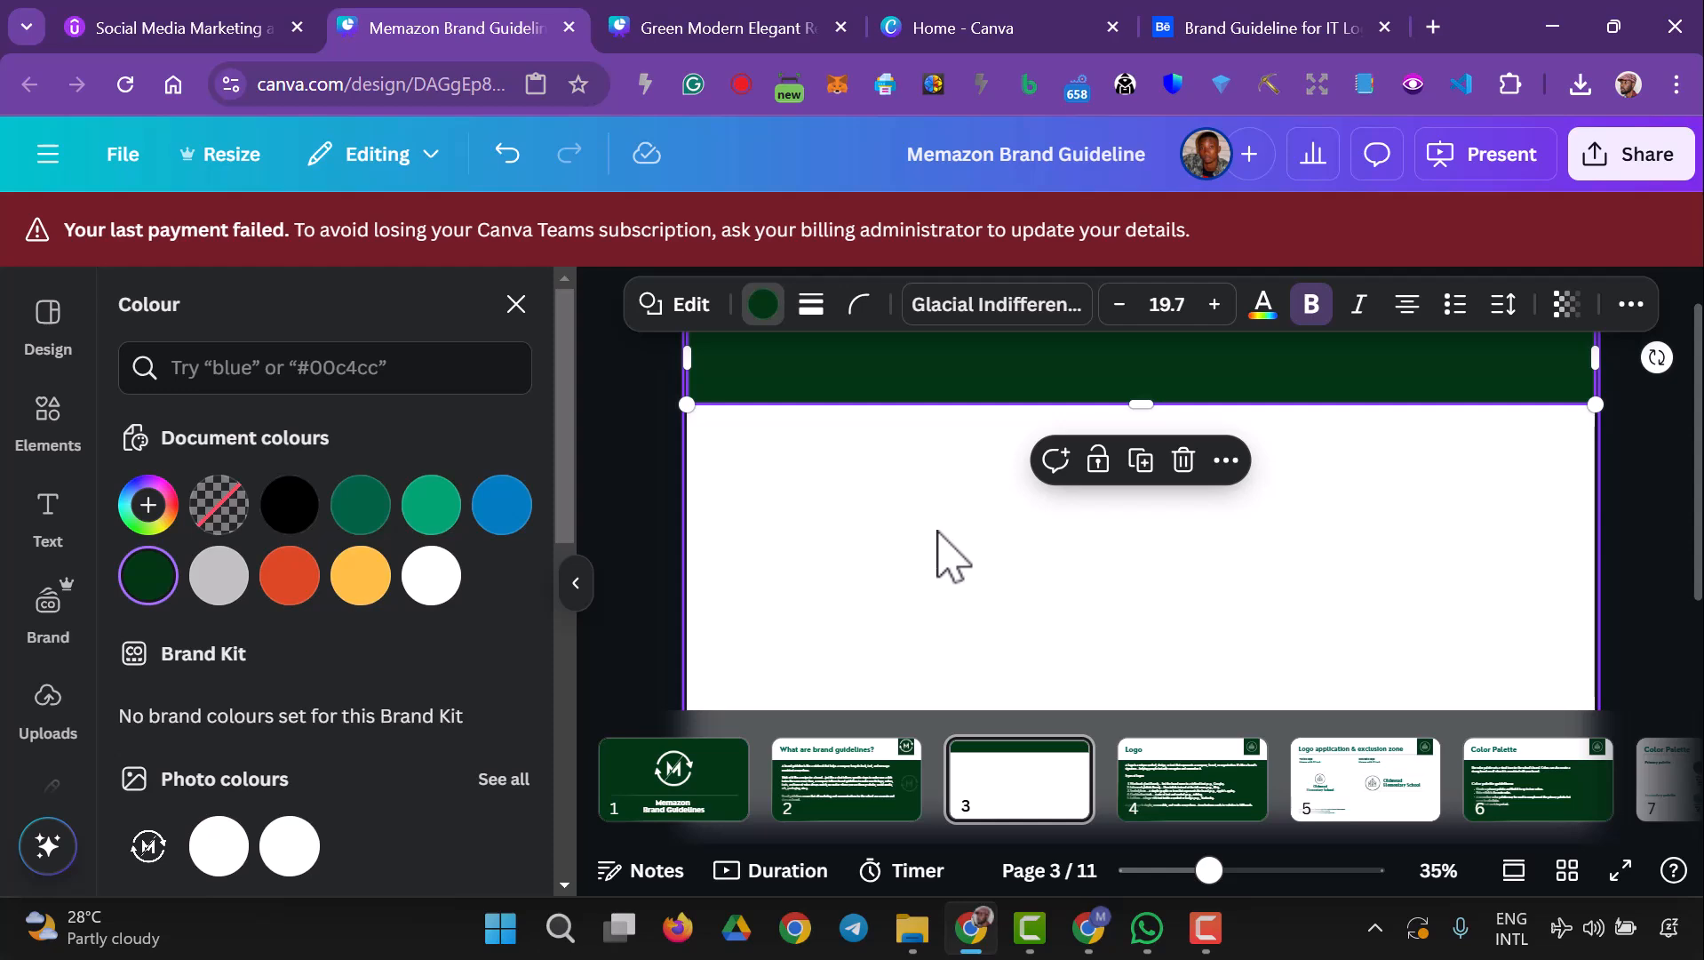
click(935, 530)
- Copy the dark green panel behind the Vision and Mission text in the template and paste it onto page 3 of the Memazon design
click(734, 21)
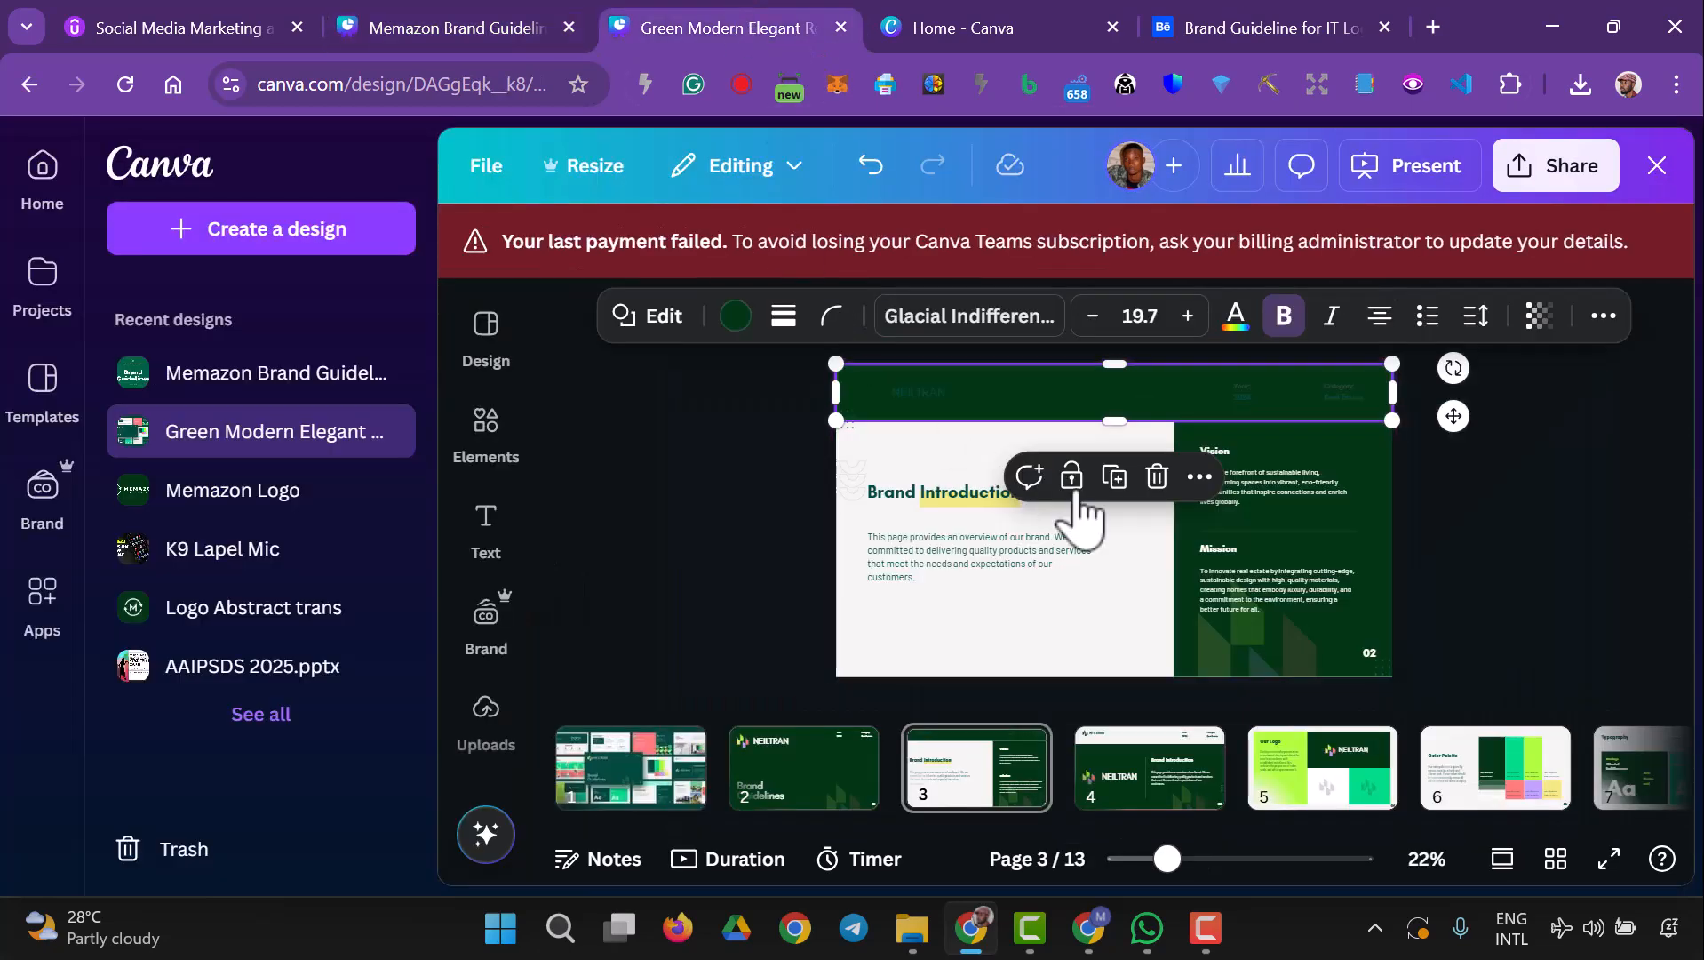
click(1371, 584)
right_click(1371, 584)
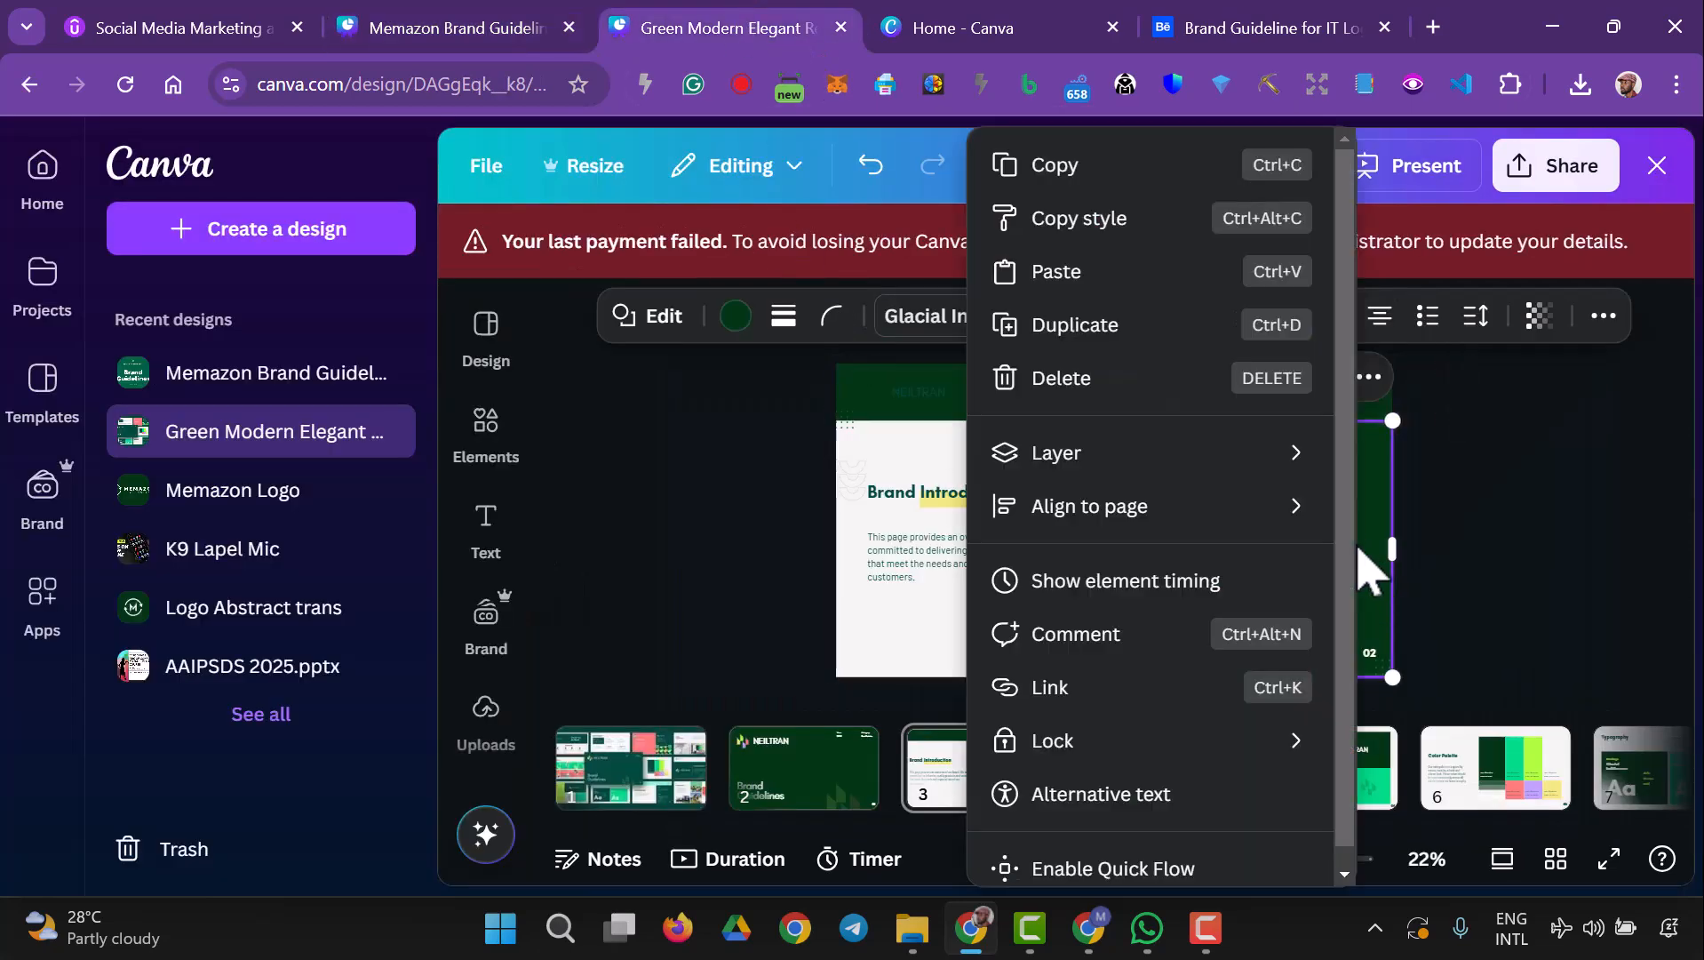
click(1064, 173)
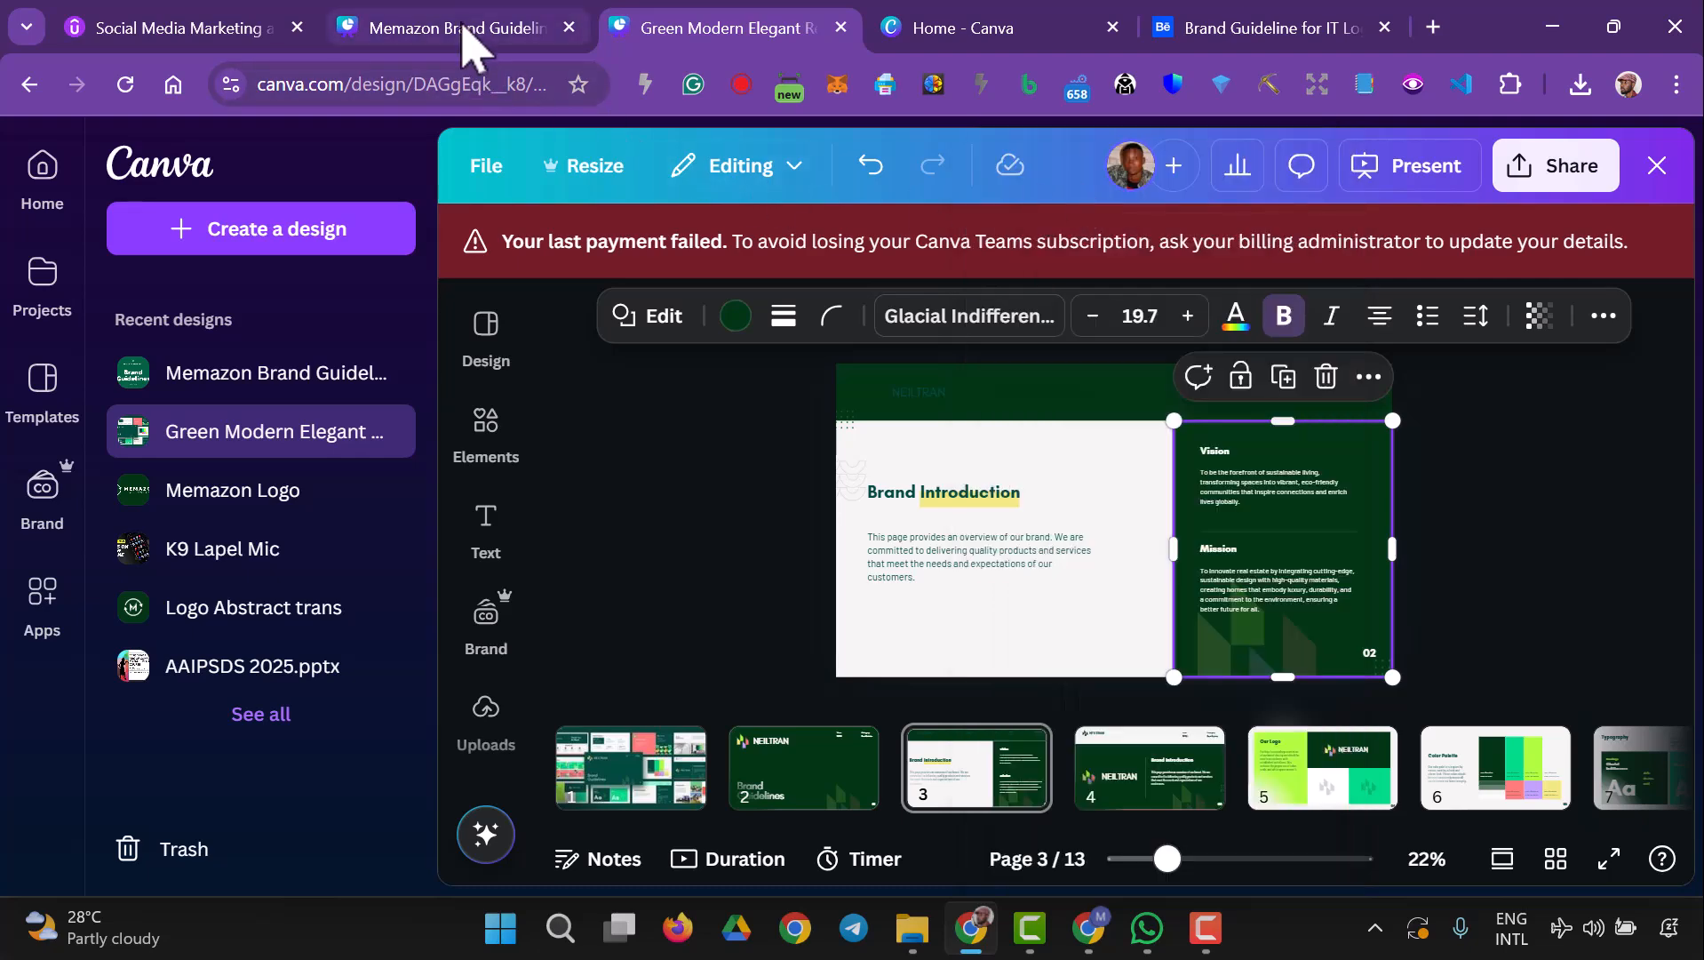
click(464, 29)
right_click(1113, 466)
click(1213, 591)
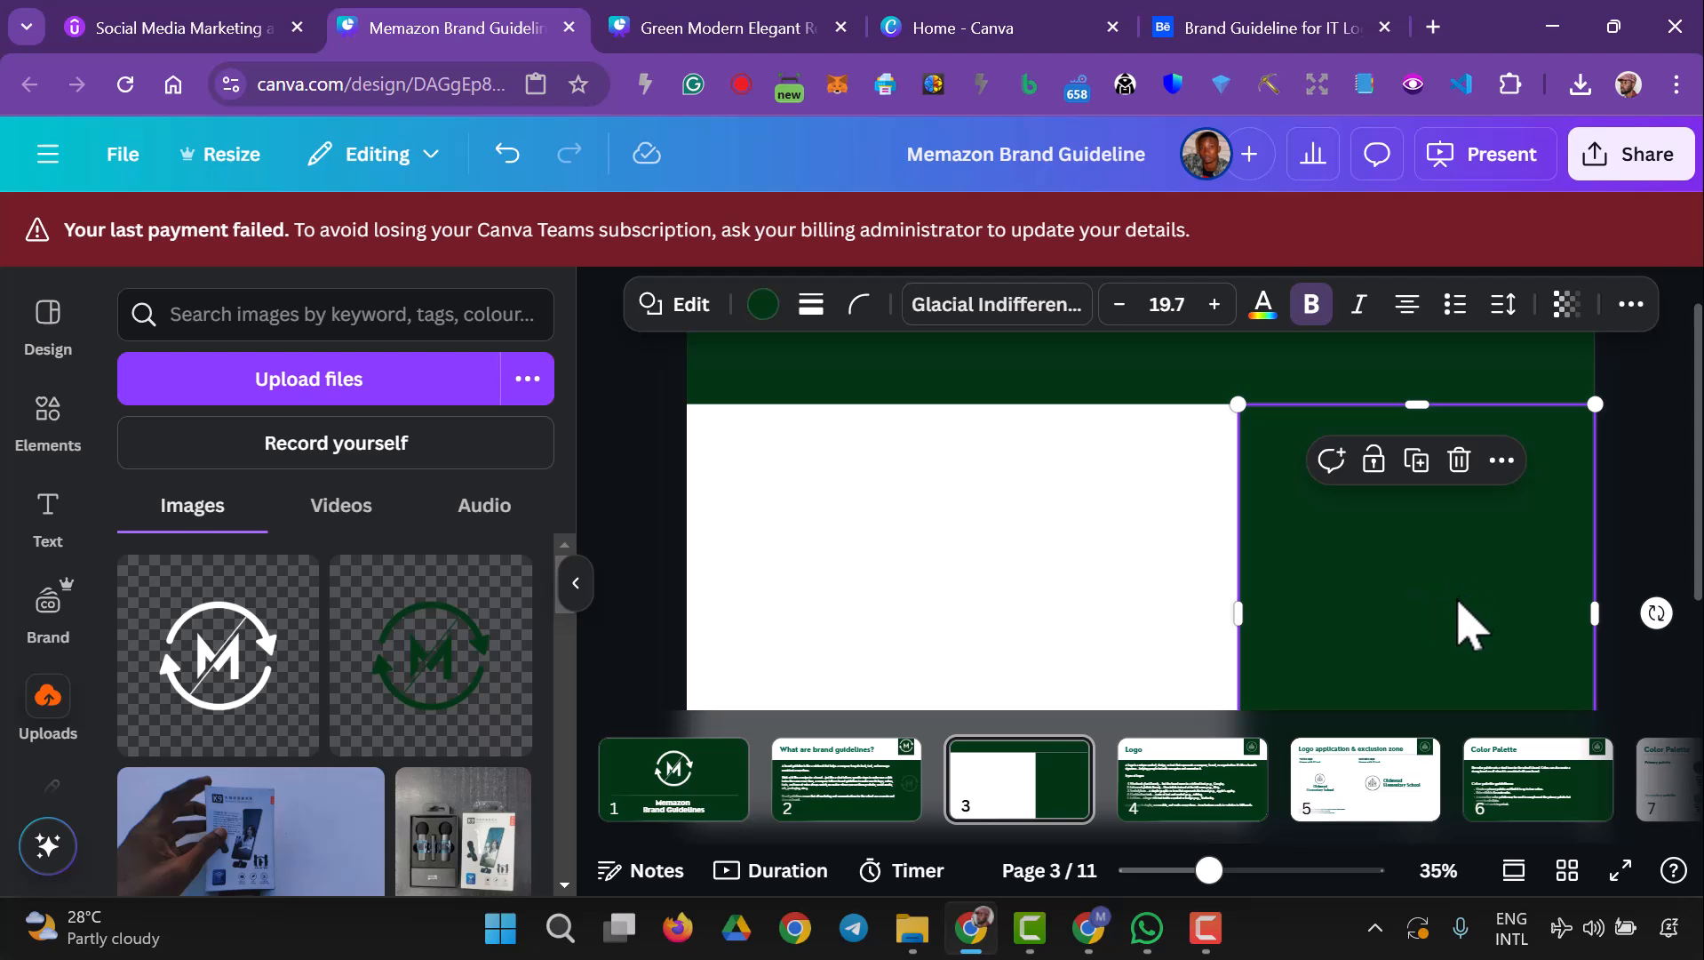
scroll(1462, 624, down, 1)
click(1019, 620)
scroll(707, 621, up, 2)
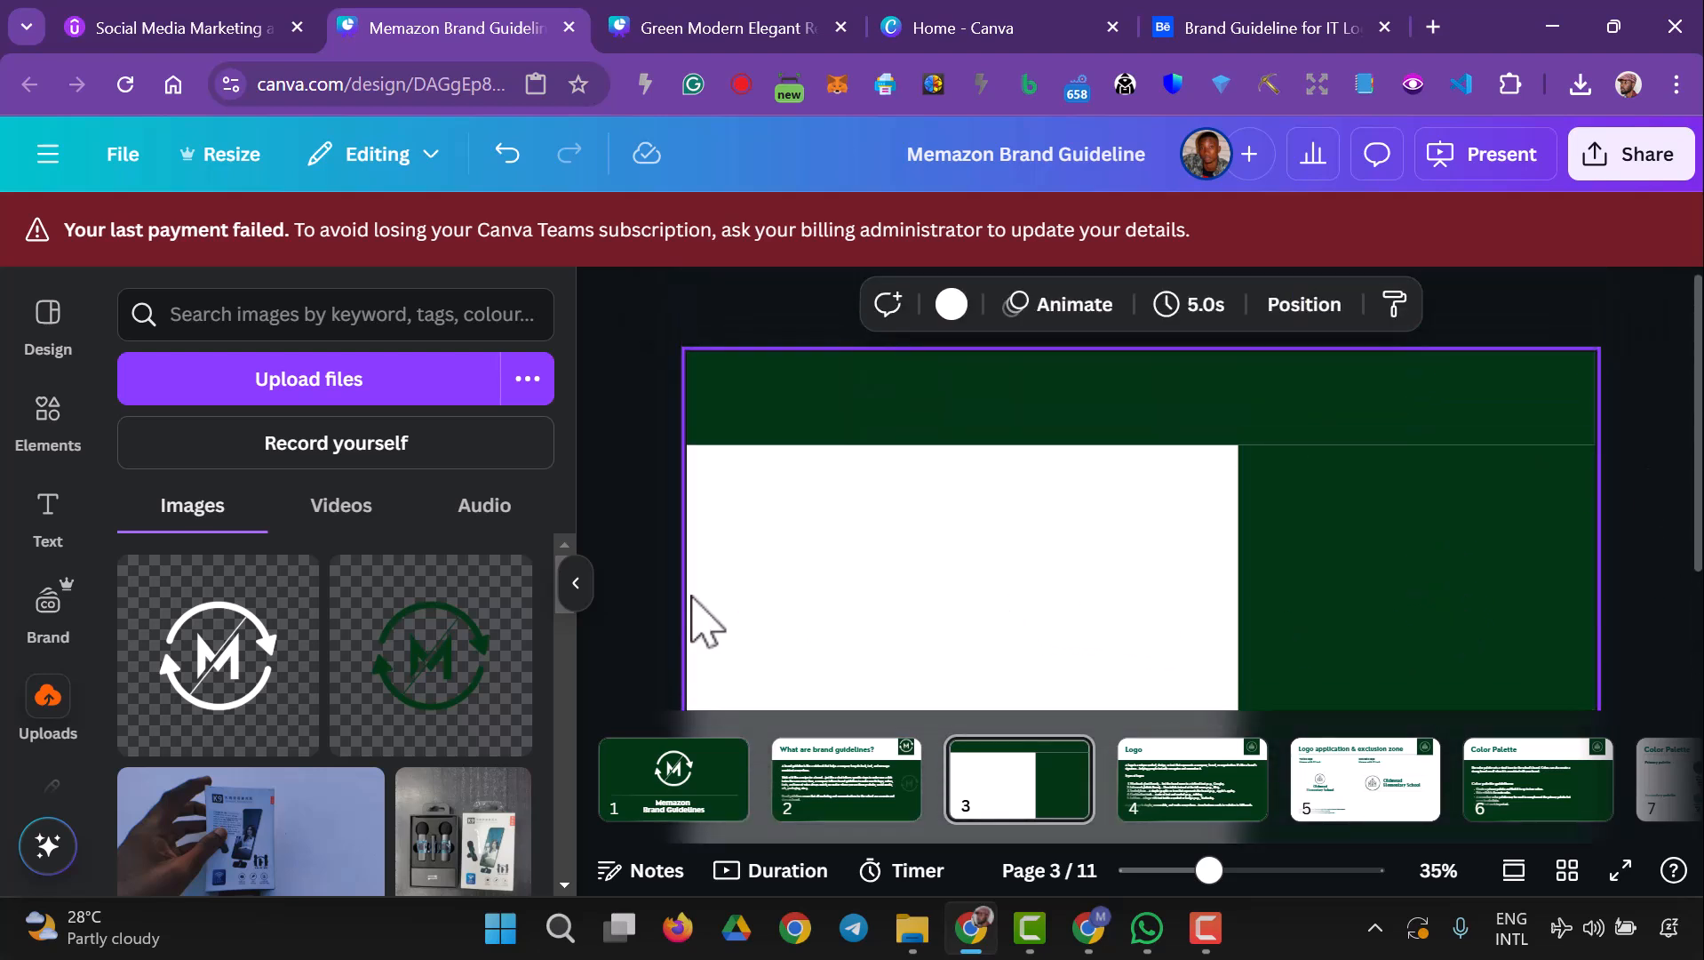
click(1279, 611)
click(696, 380)
- Try to copy the Brand Introduction heading, description, Vision and Mission texts from the template onto page 3 of the Memazon design
click(686, 28)
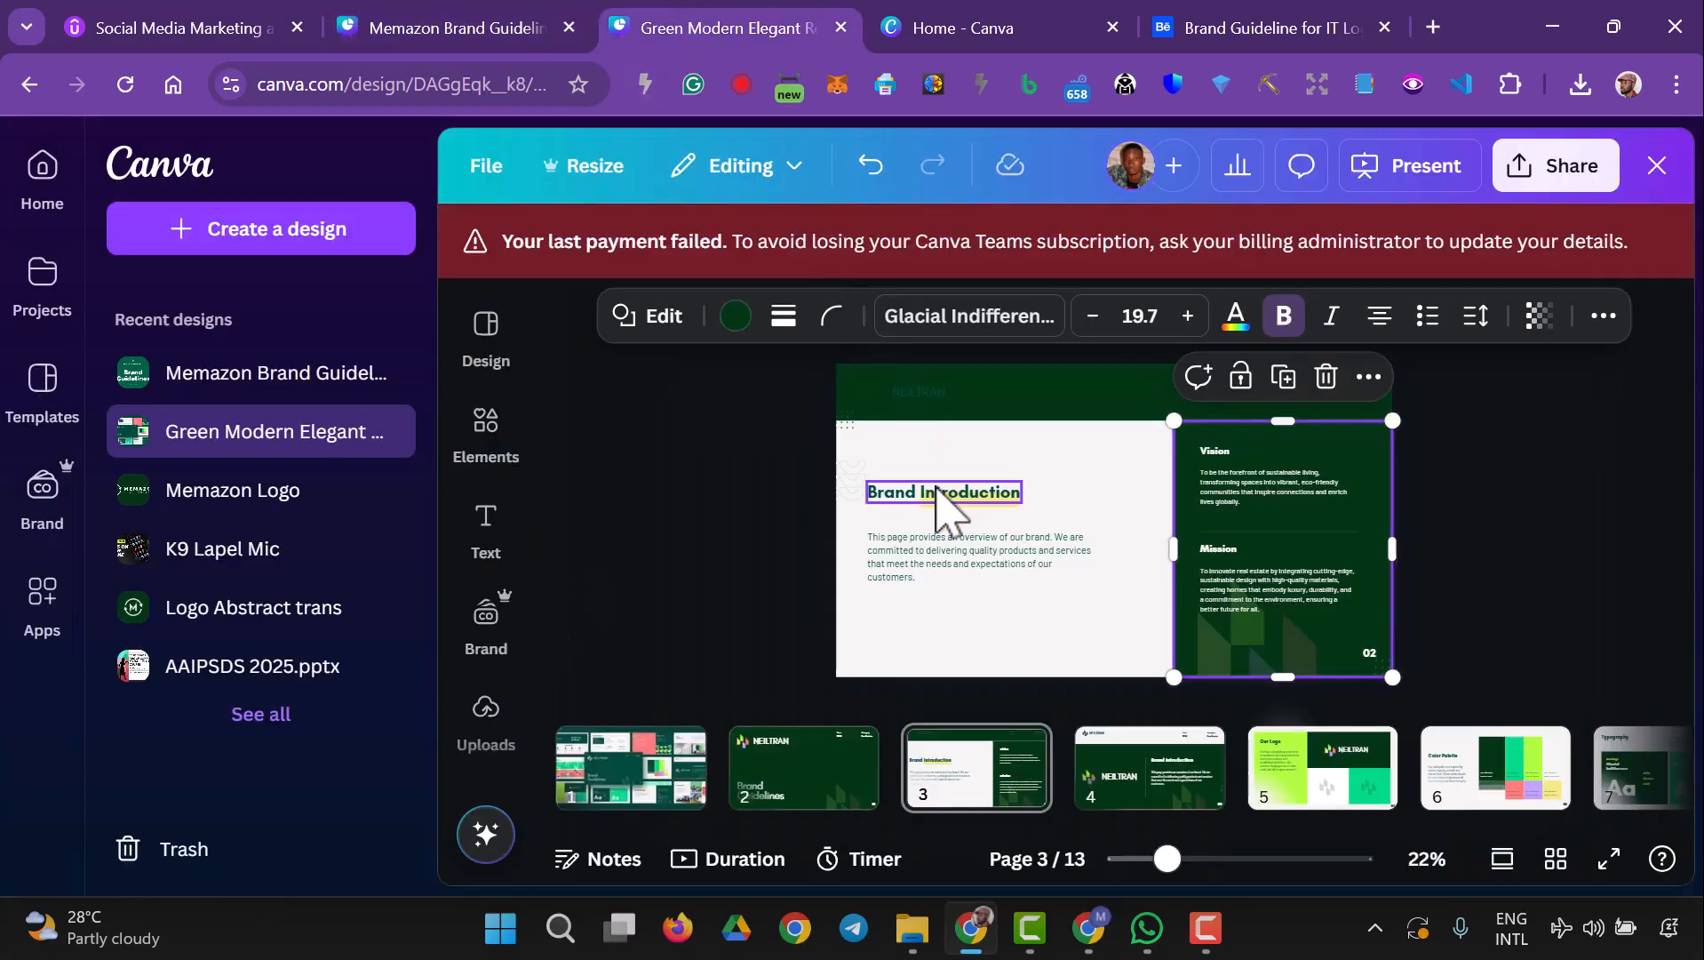
click(940, 494)
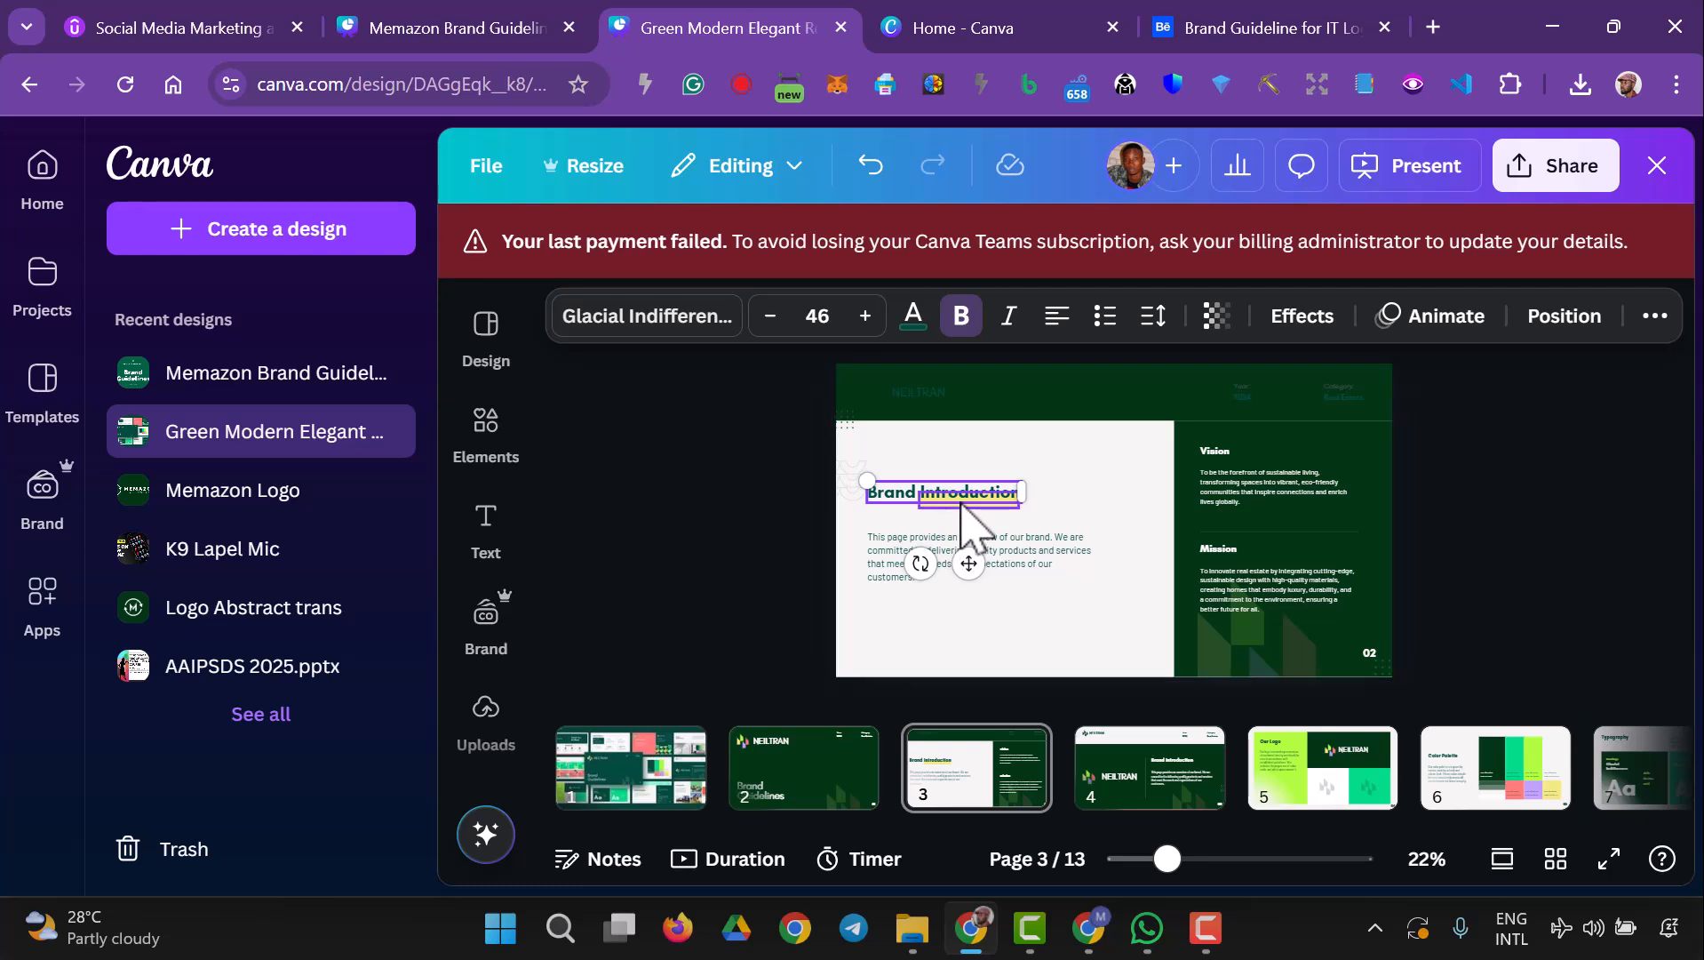
key(Escape)
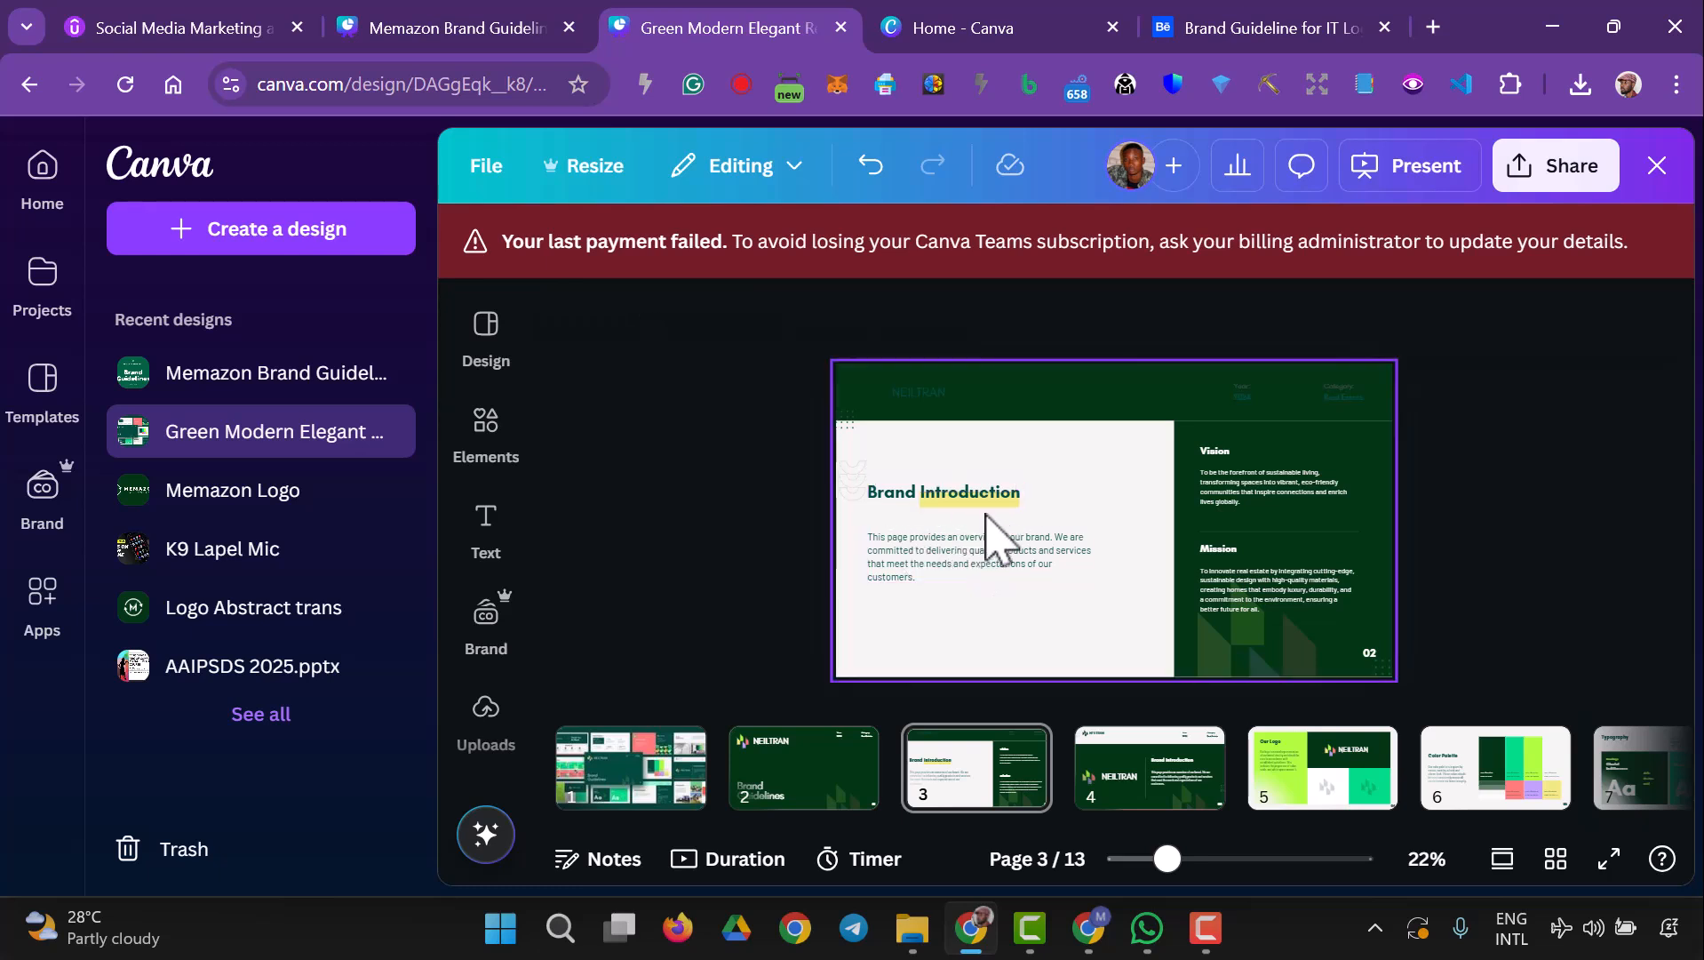
click(979, 501)
shift+click(884, 497)
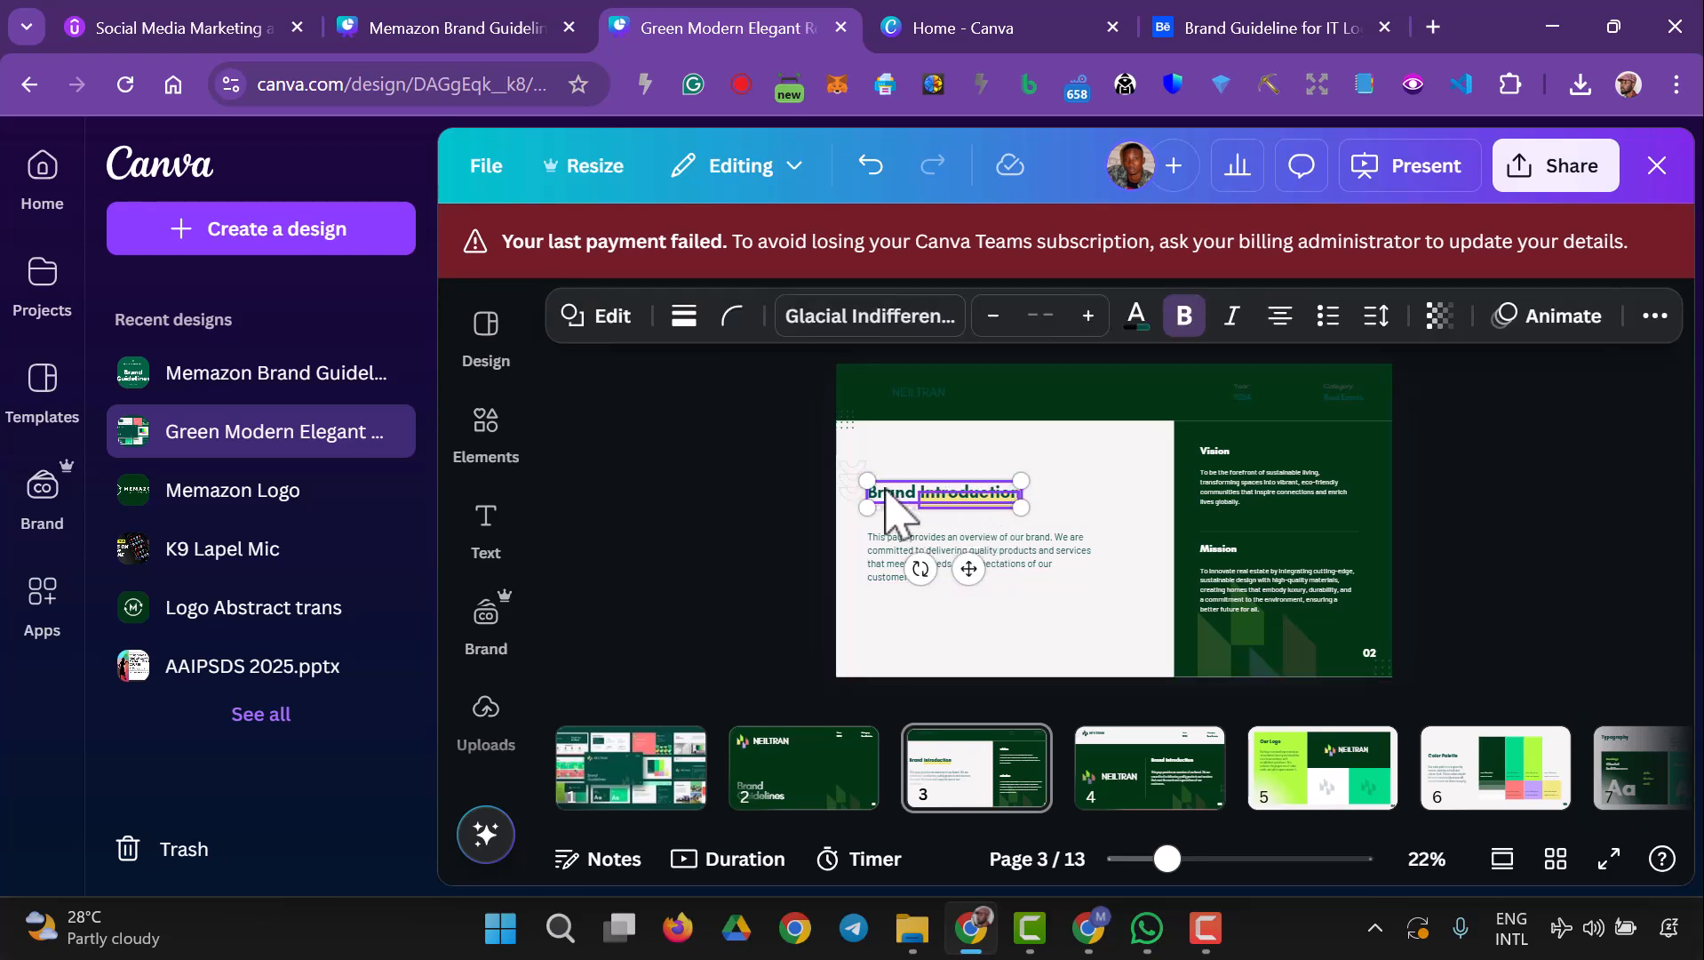
shift+click(886, 544)
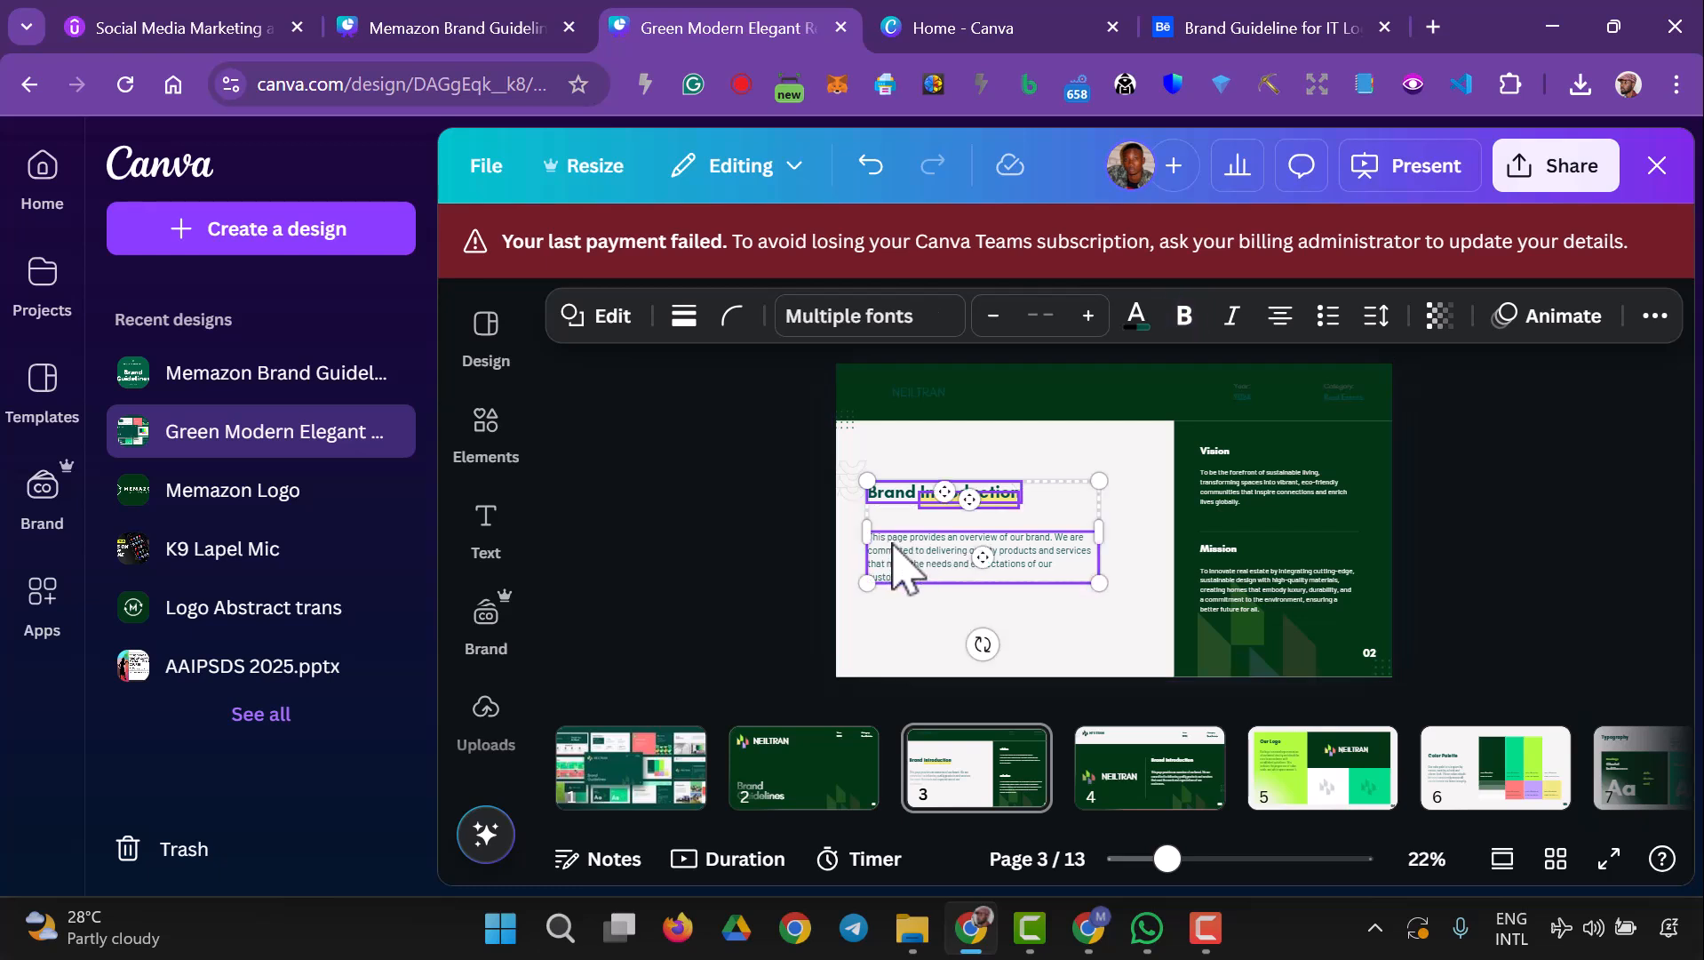
shift+click(1219, 451)
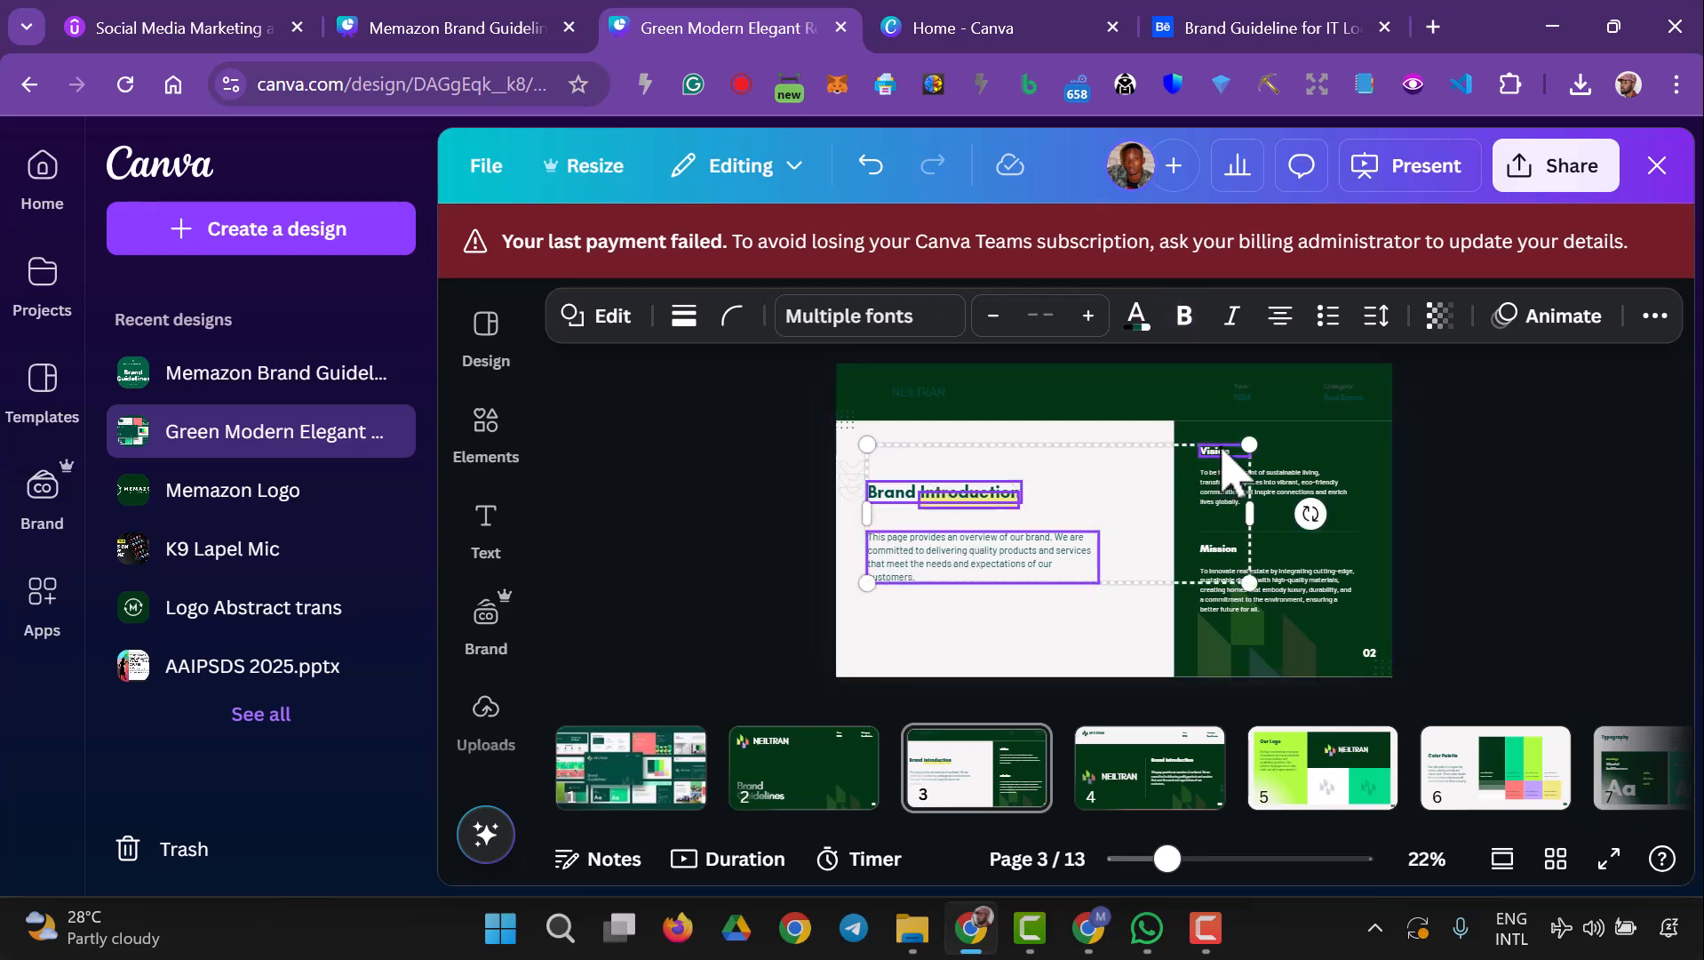
shift+click(1289, 493)
shift+click(1242, 596)
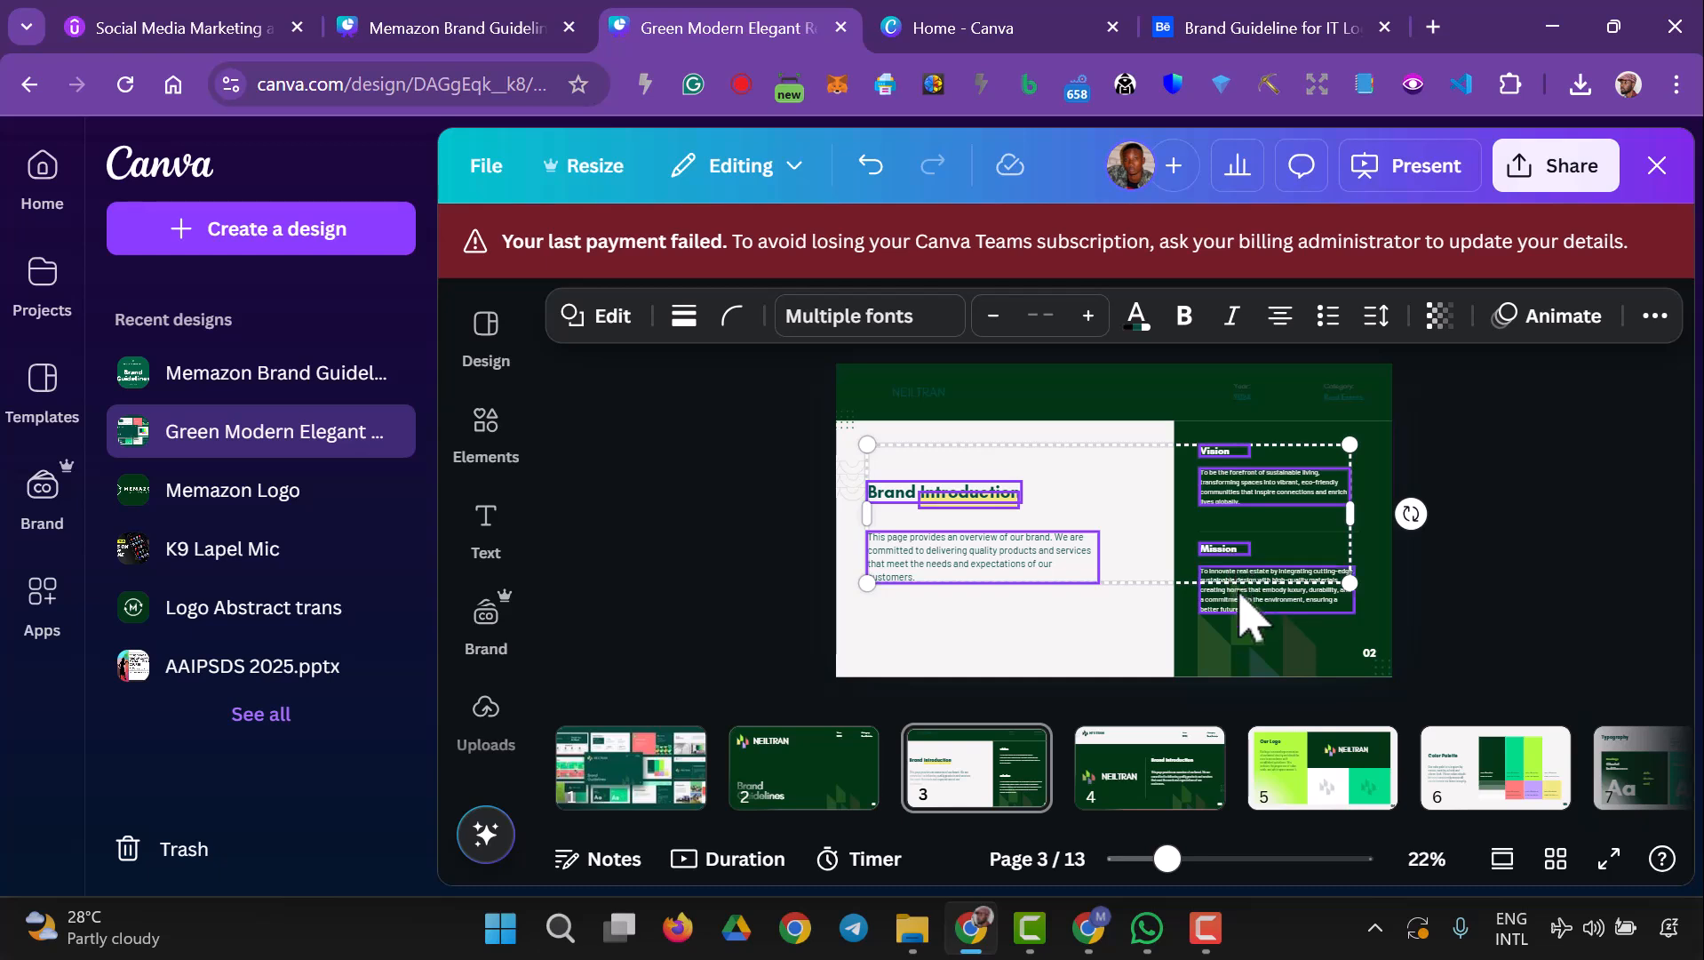
right_click(997, 529)
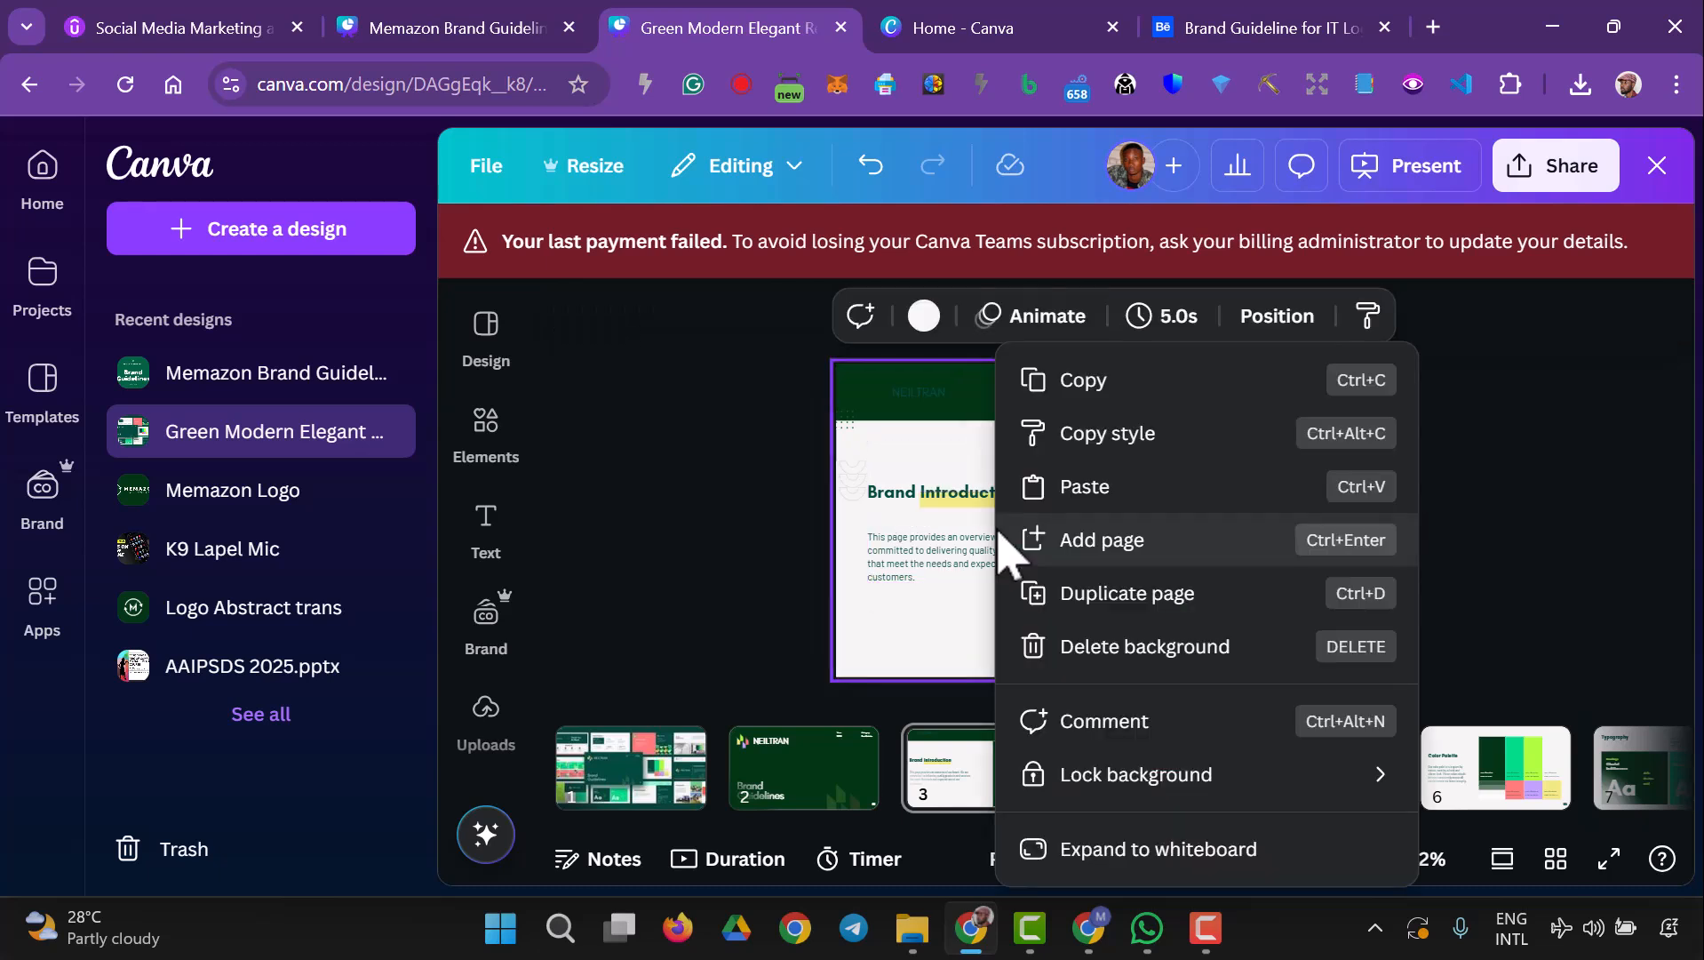
click(1102, 395)
click(430, 29)
right_click(896, 582)
click(977, 597)
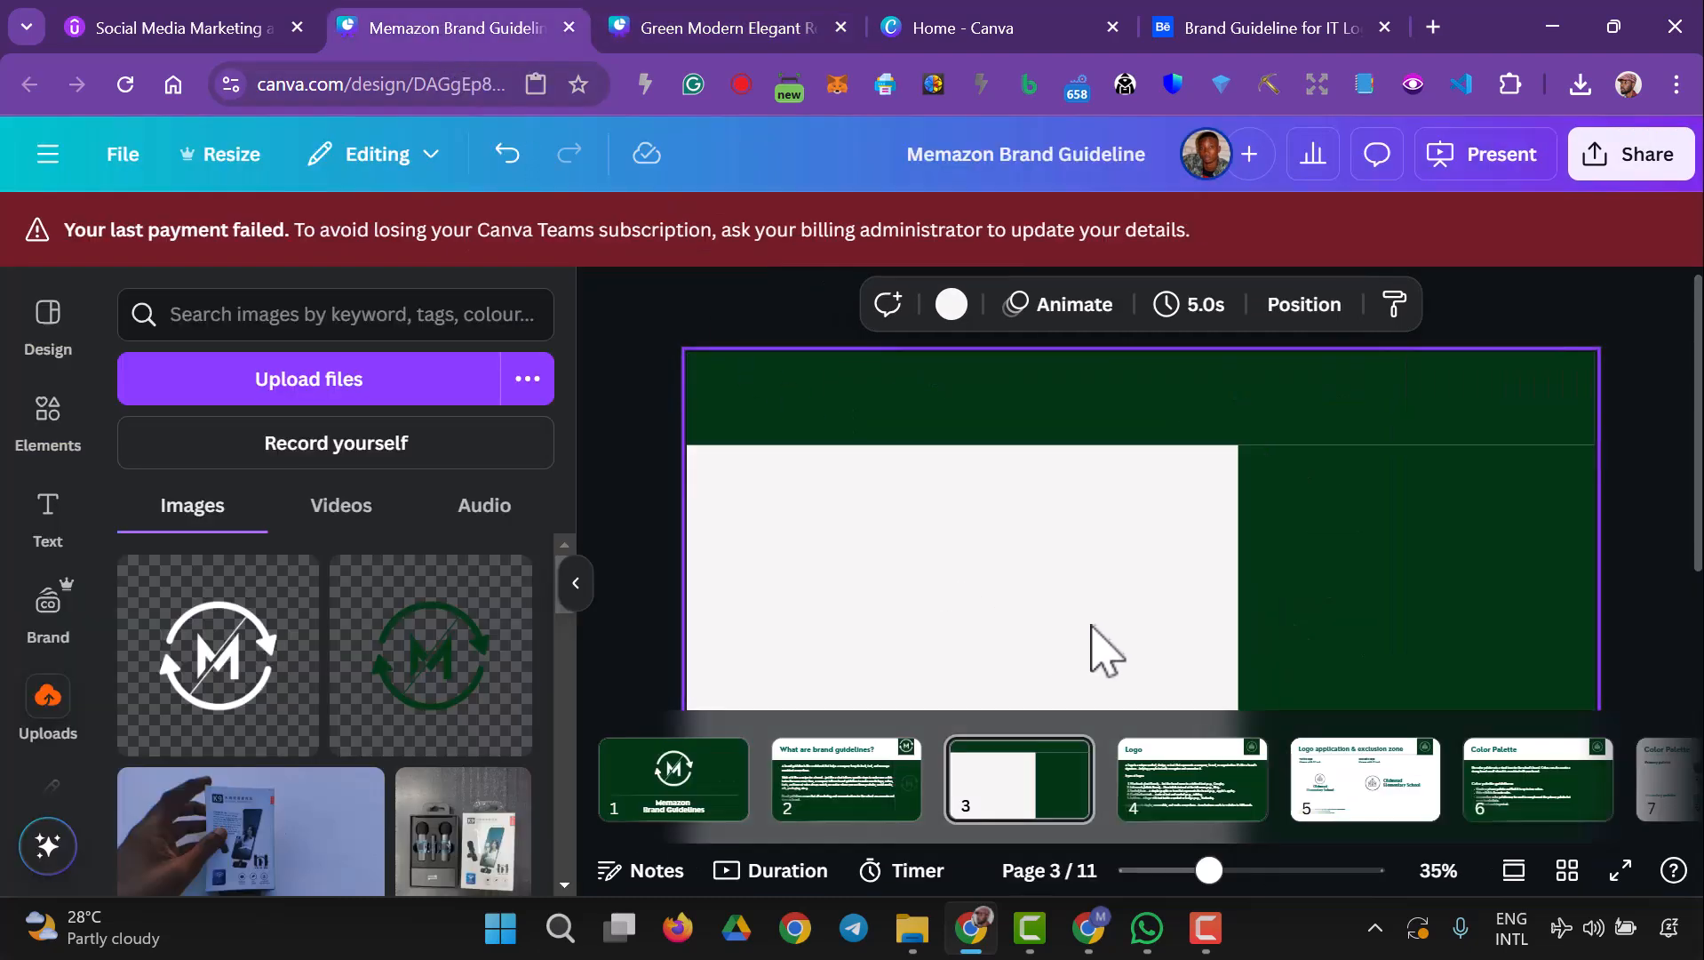
- Copy the Brand Introduction heading, description, and Vision and Mission texts together from page 3 of the Green Modern Elegant template
click(730, 28)
click(993, 500)
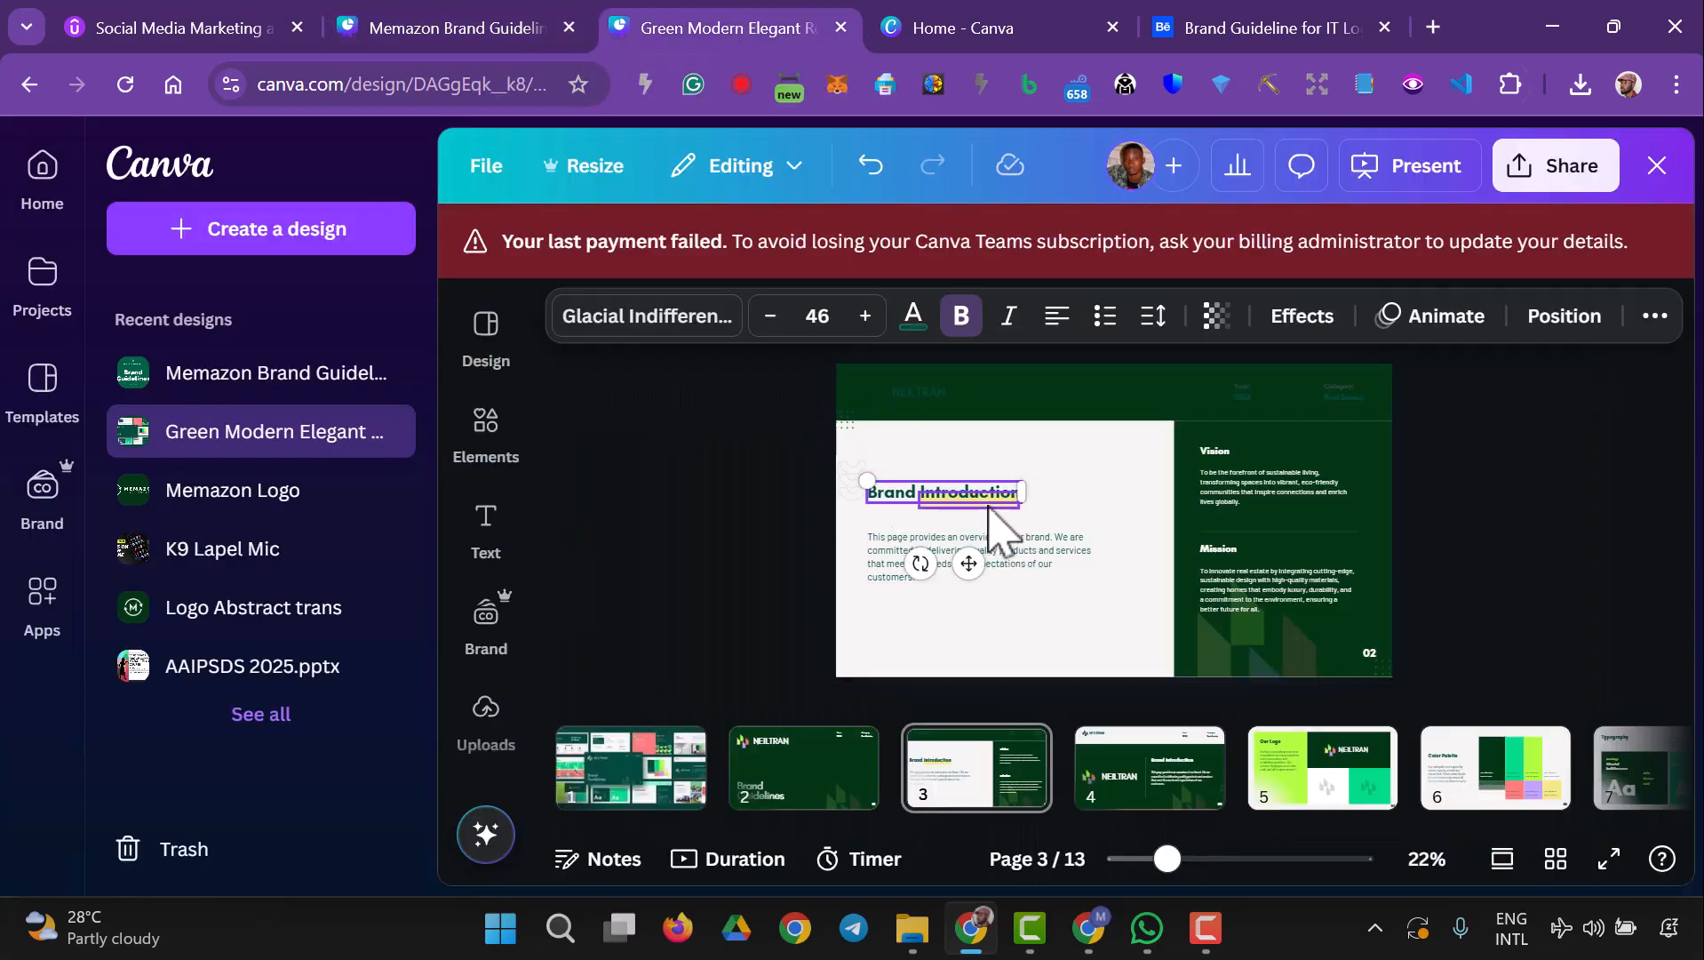
shift+click(995, 538)
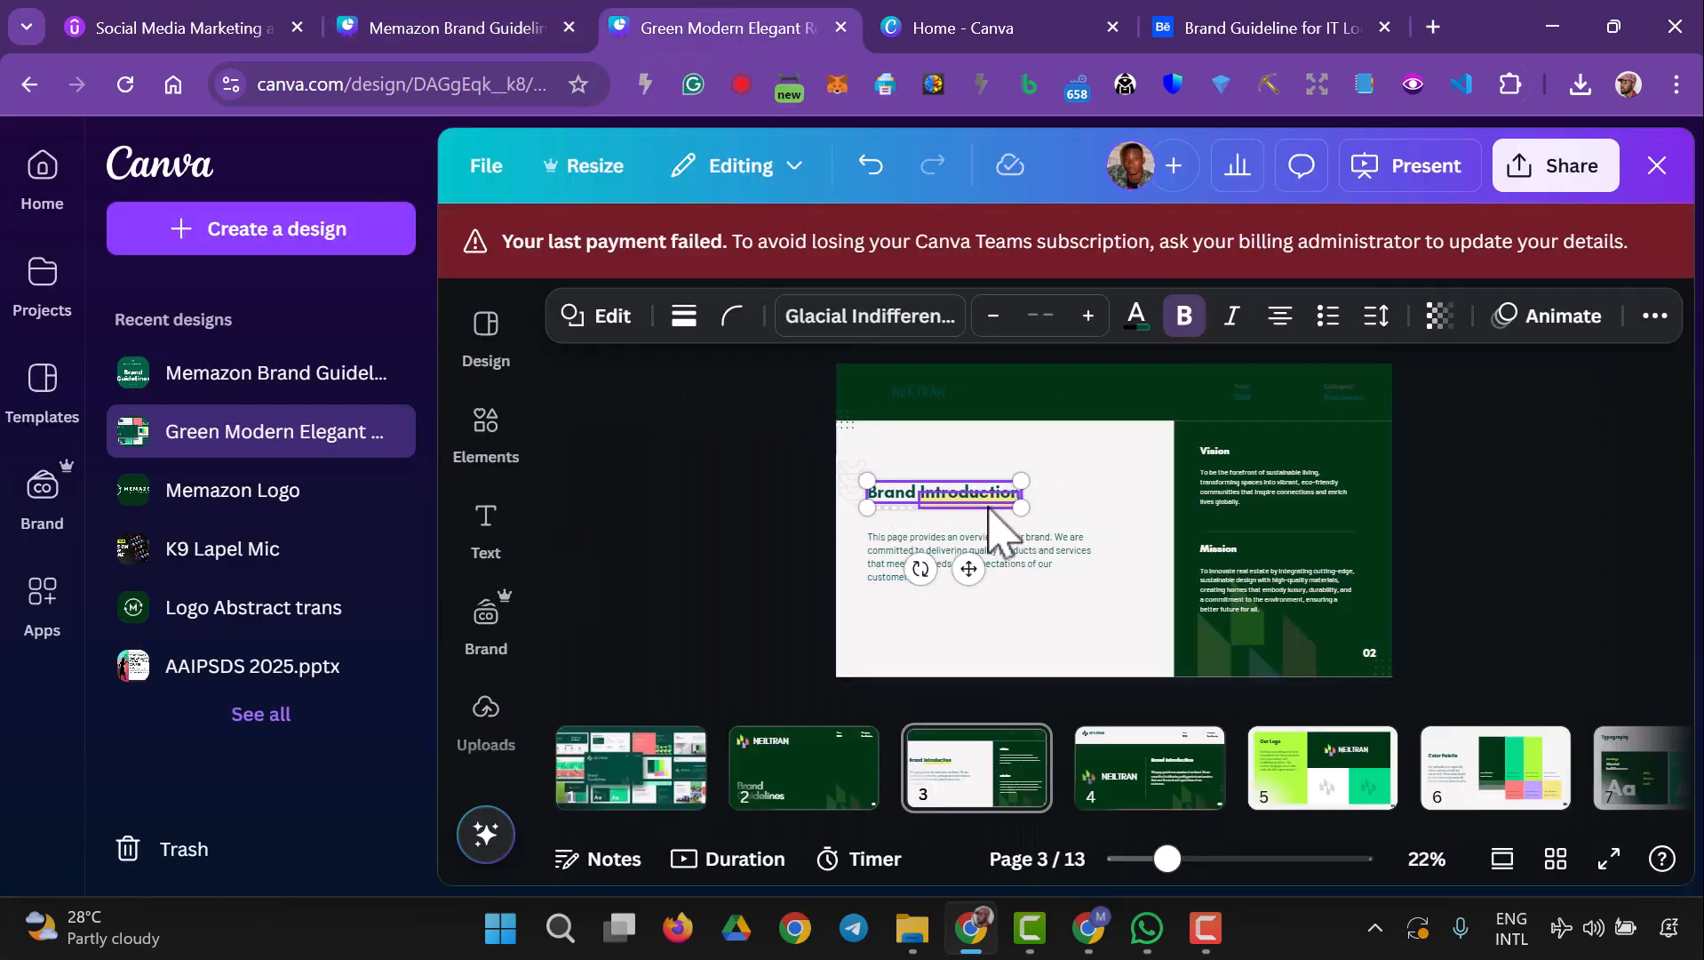
shift+click(1215, 453)
shift+click(1289, 494)
shift+click(1224, 550)
shift+click(1244, 591)
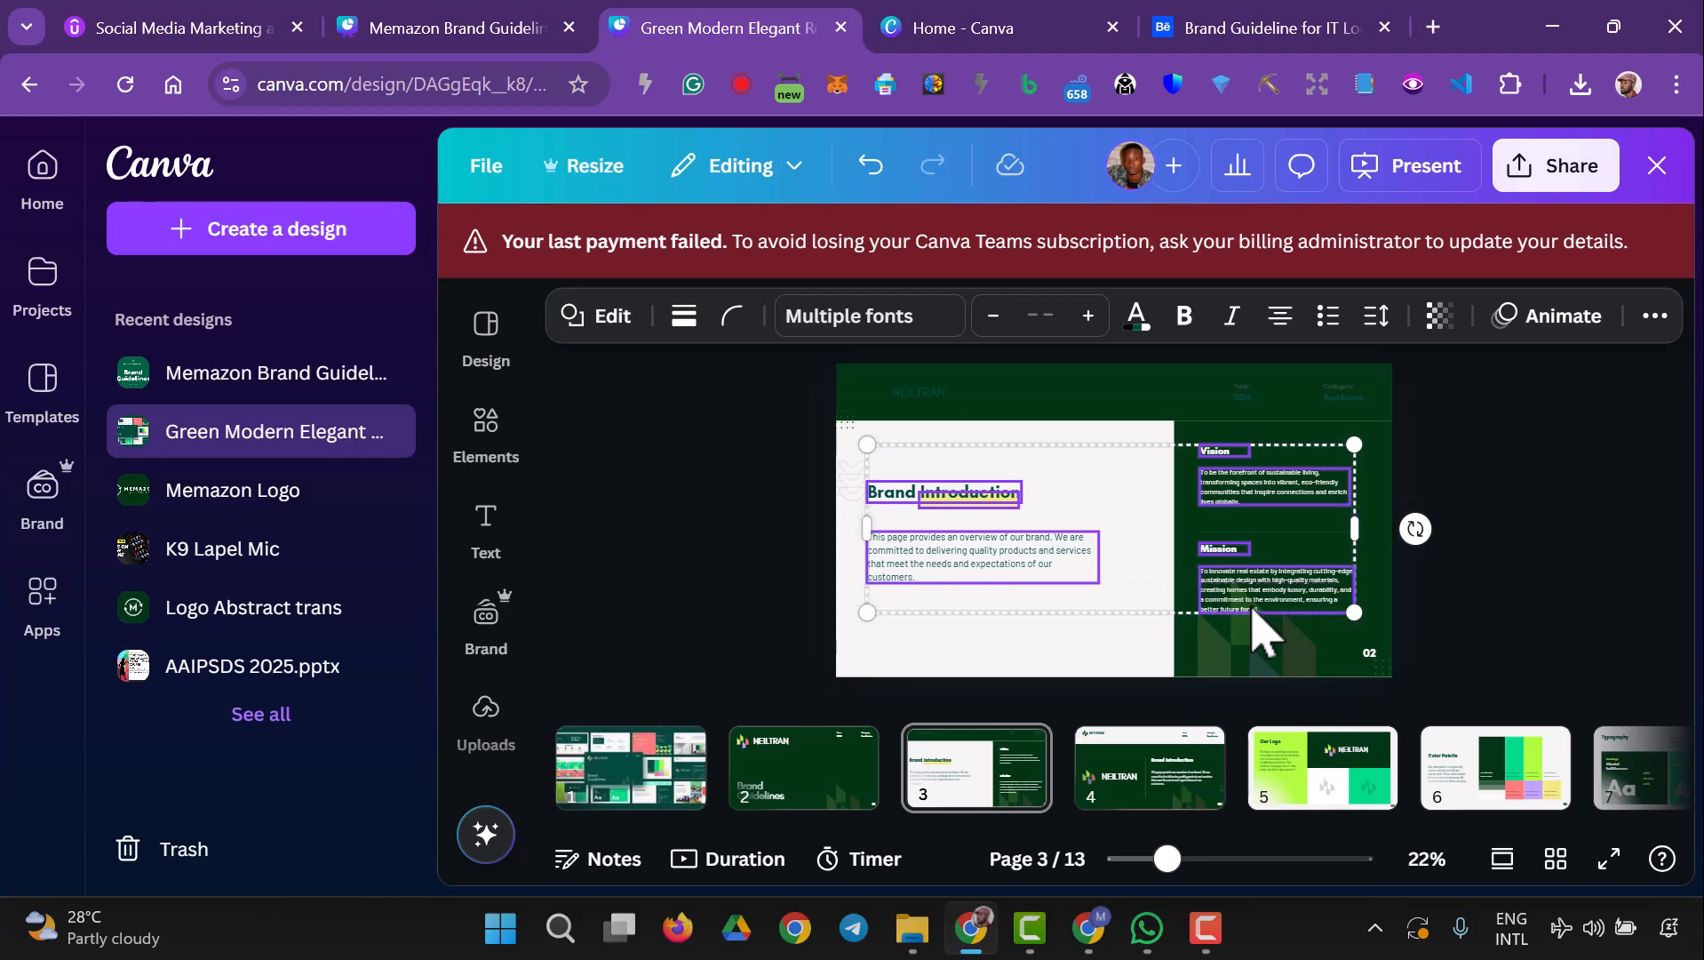
right_click(982, 560)
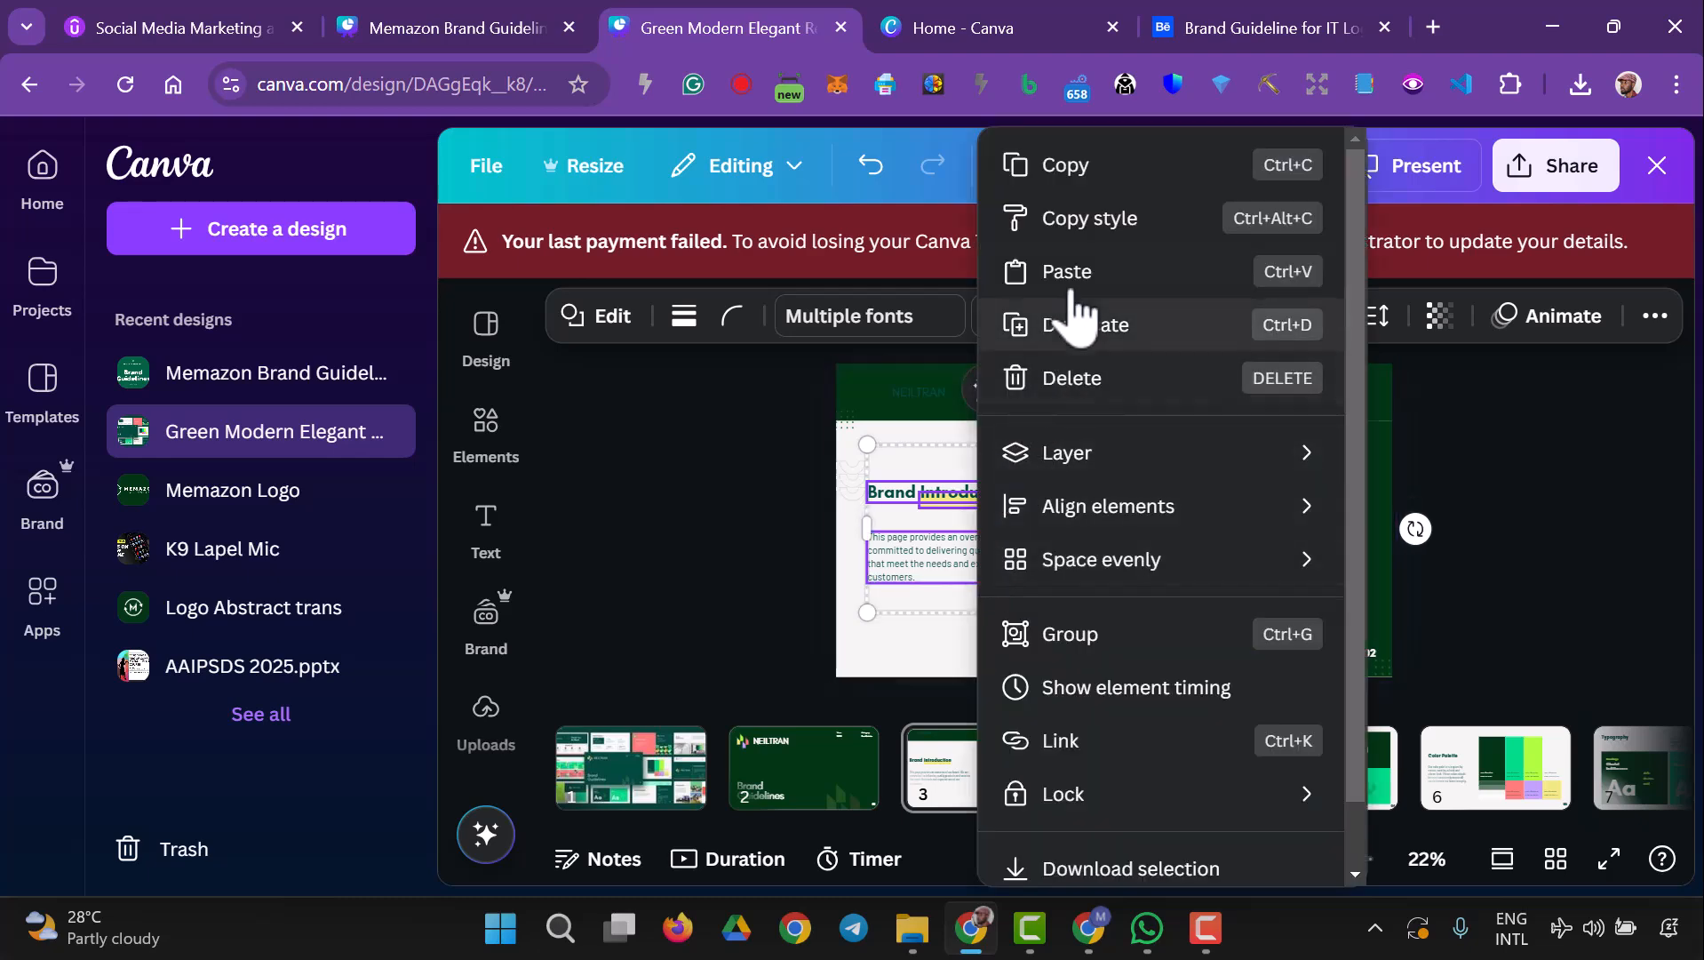
click(1062, 178)
- Paste the copied Brand Introduction, Vision and Mission texts onto page 3 of the Memazon Brand Guideline design
click(485, 37)
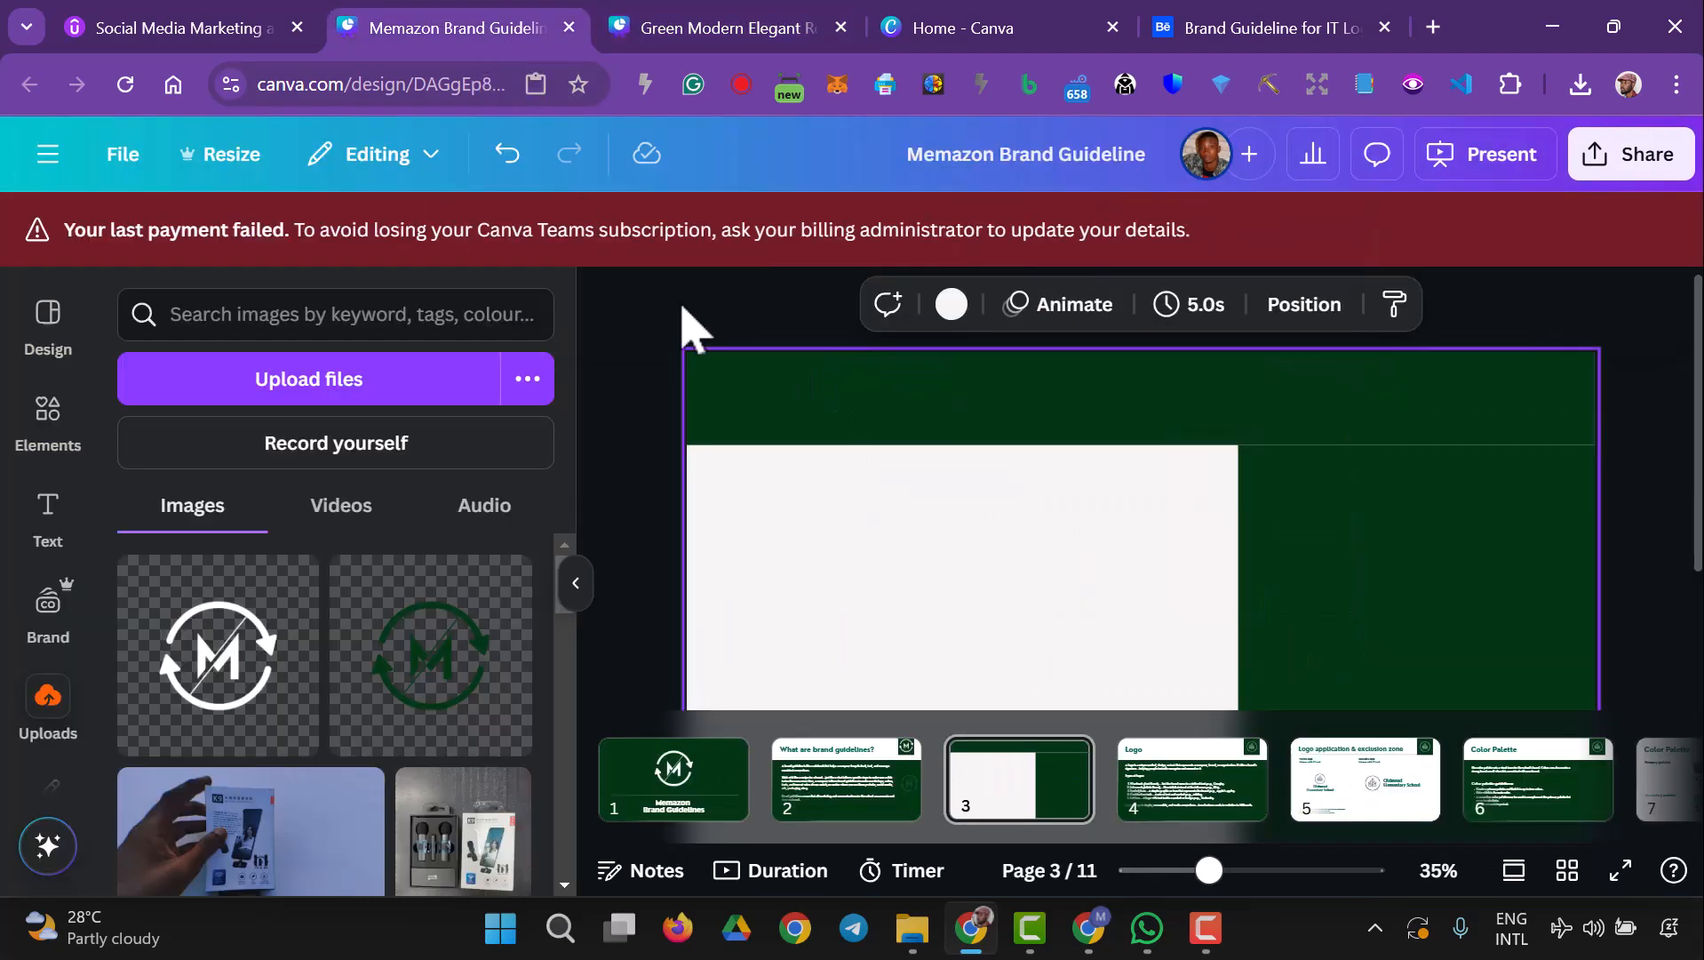
right_click(858, 501)
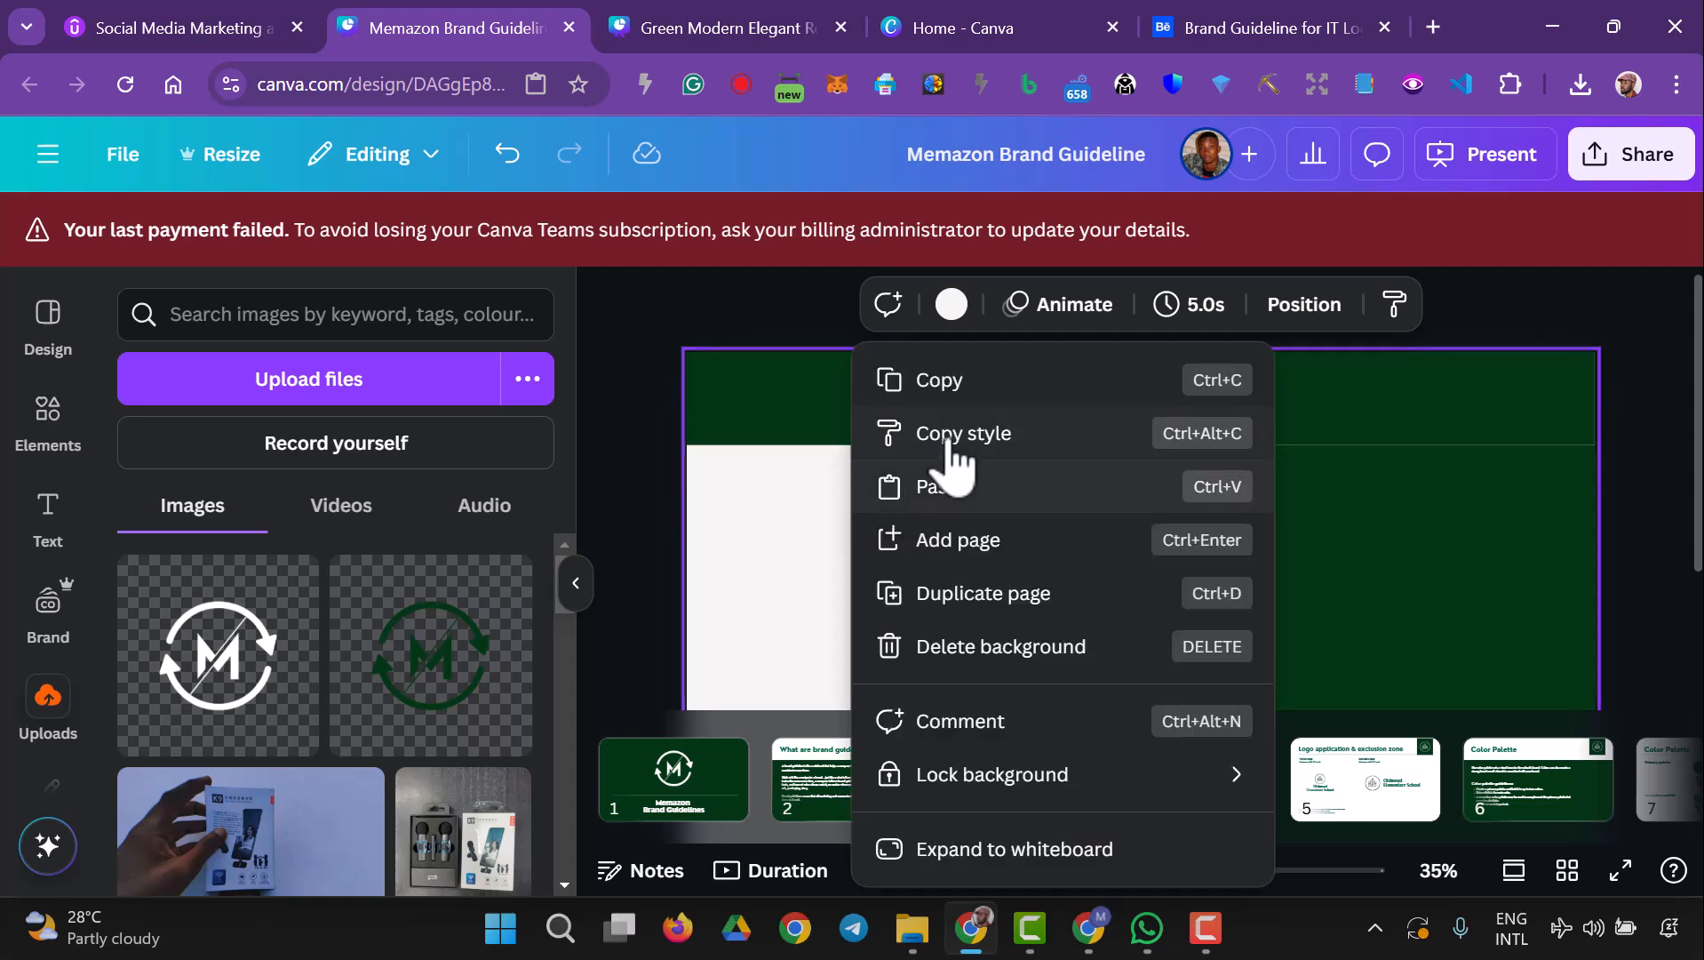
click(953, 488)
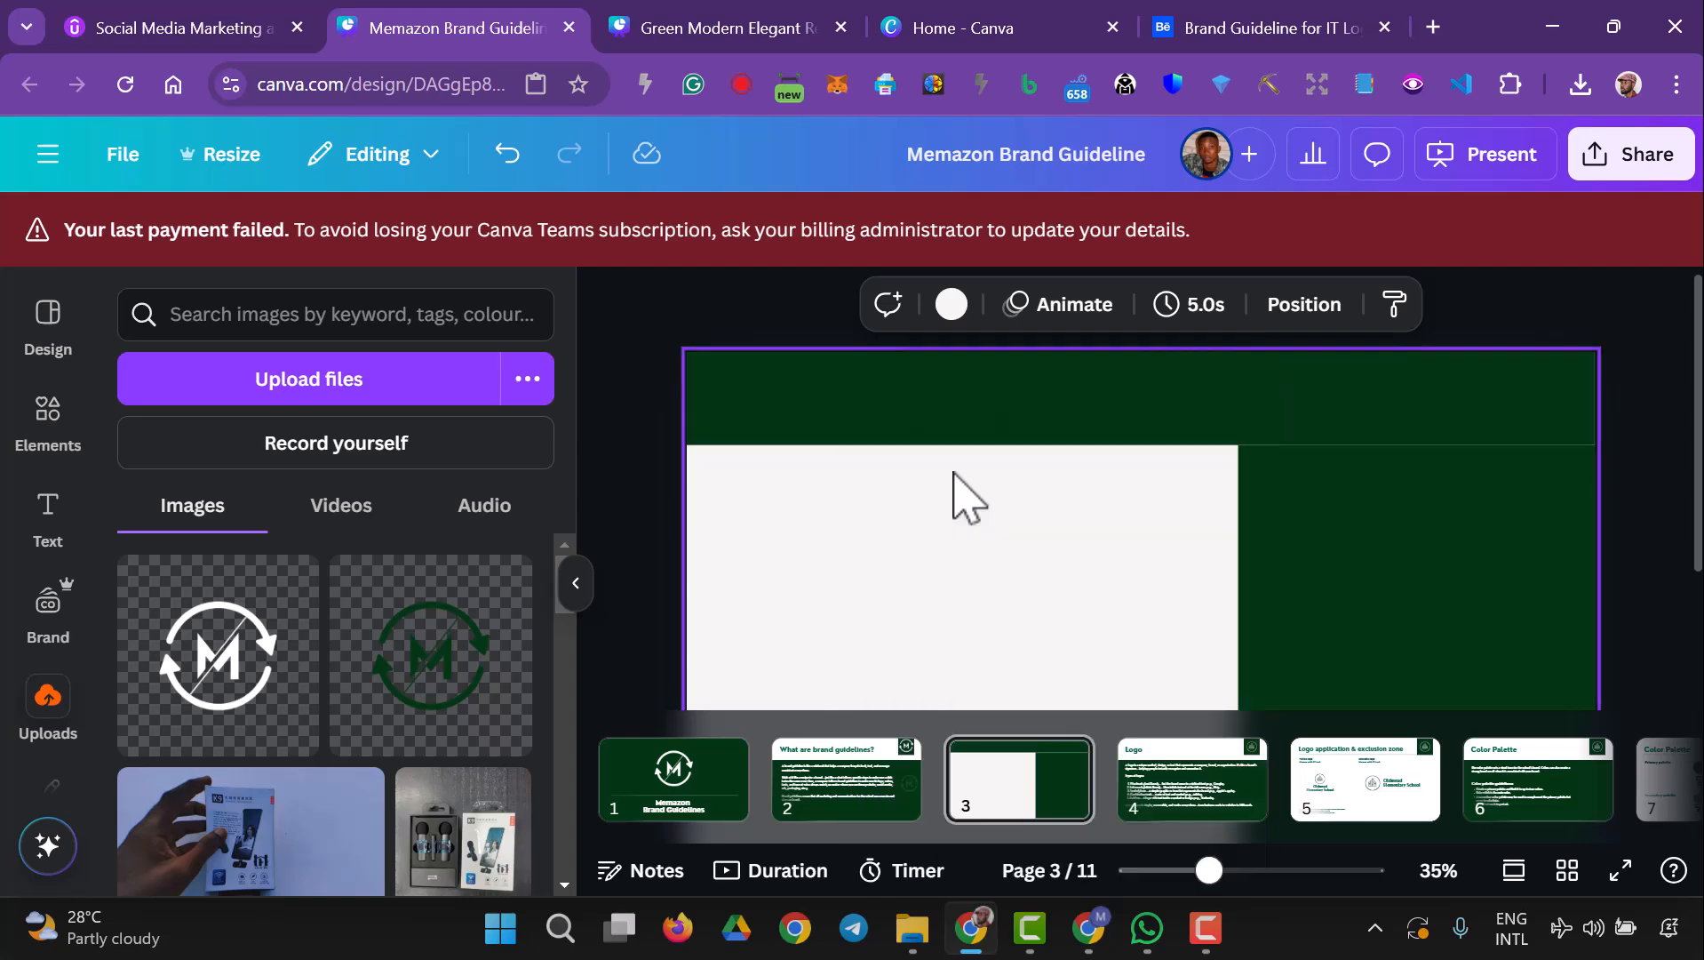
click(1675, 577)
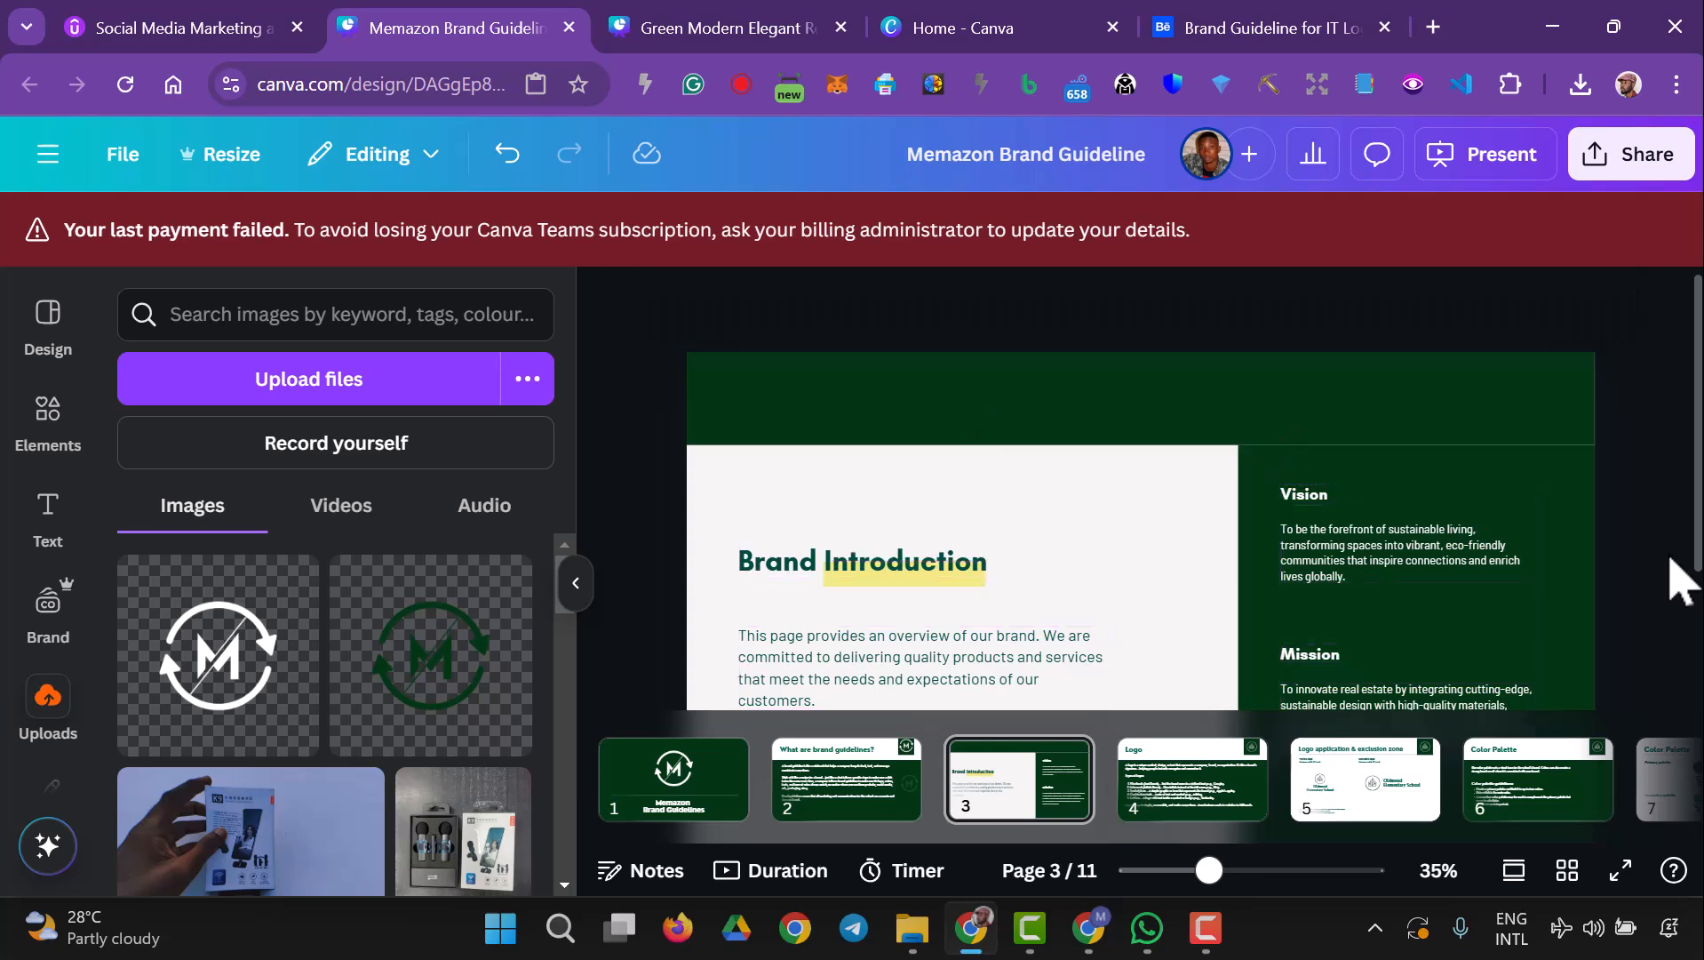
- Group the white header band on page 2 with its Memazon logo and the green square behind the logo
click(871, 800)
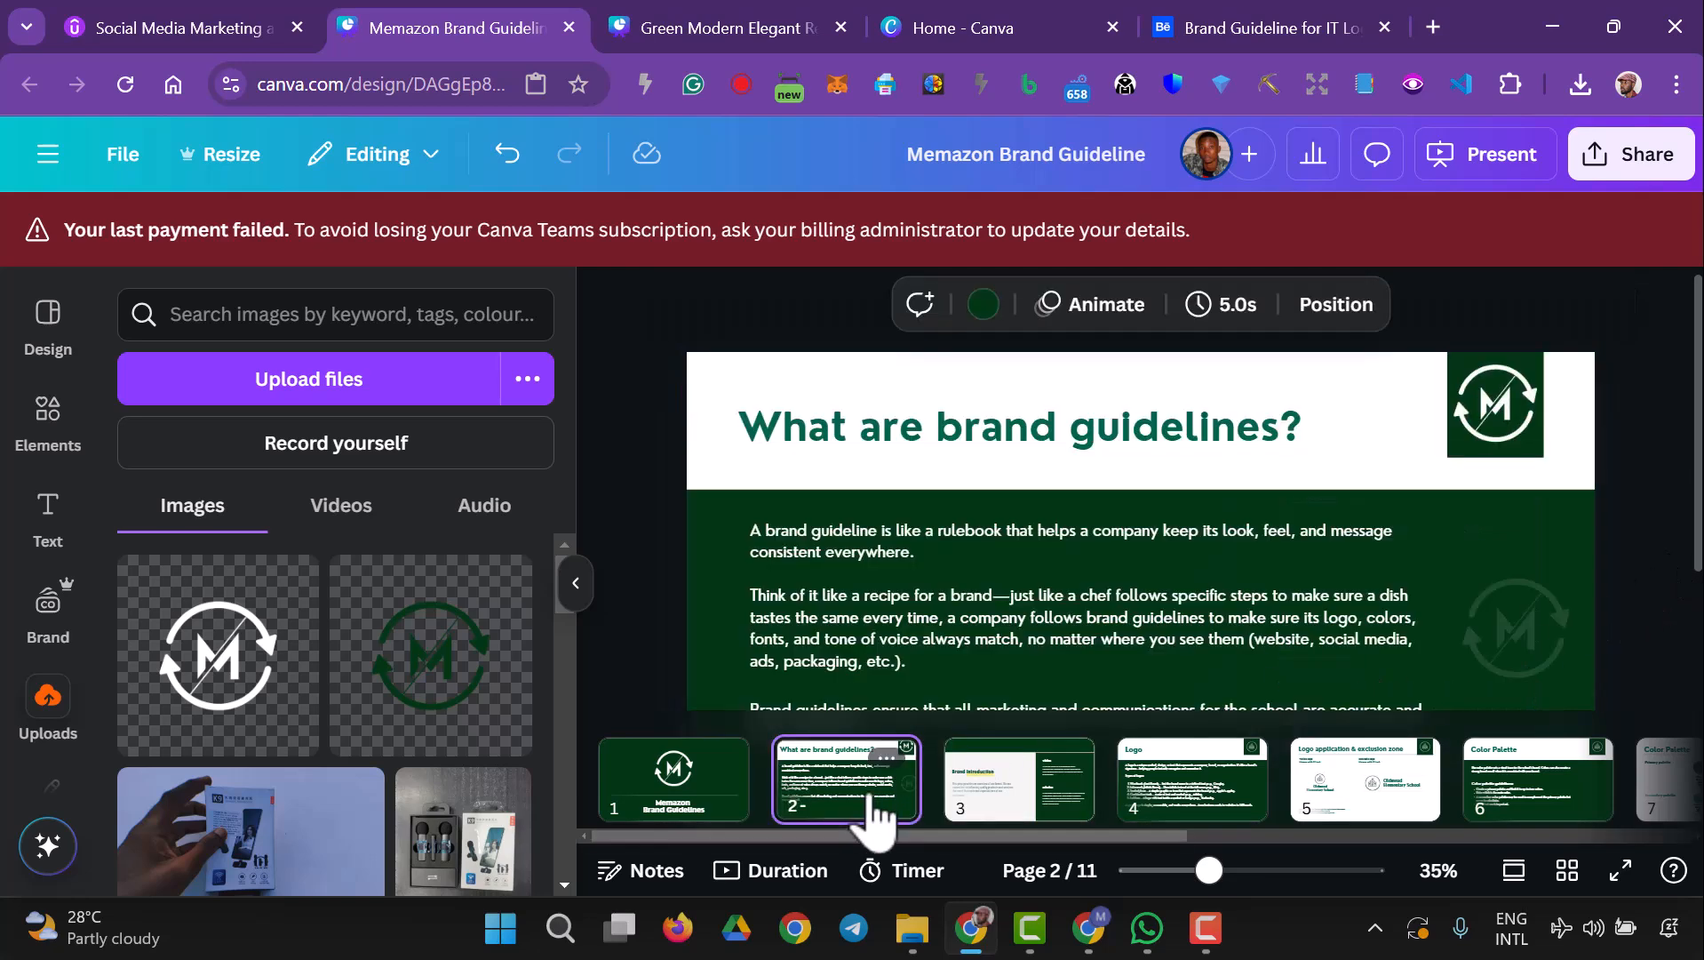
click(1464, 427)
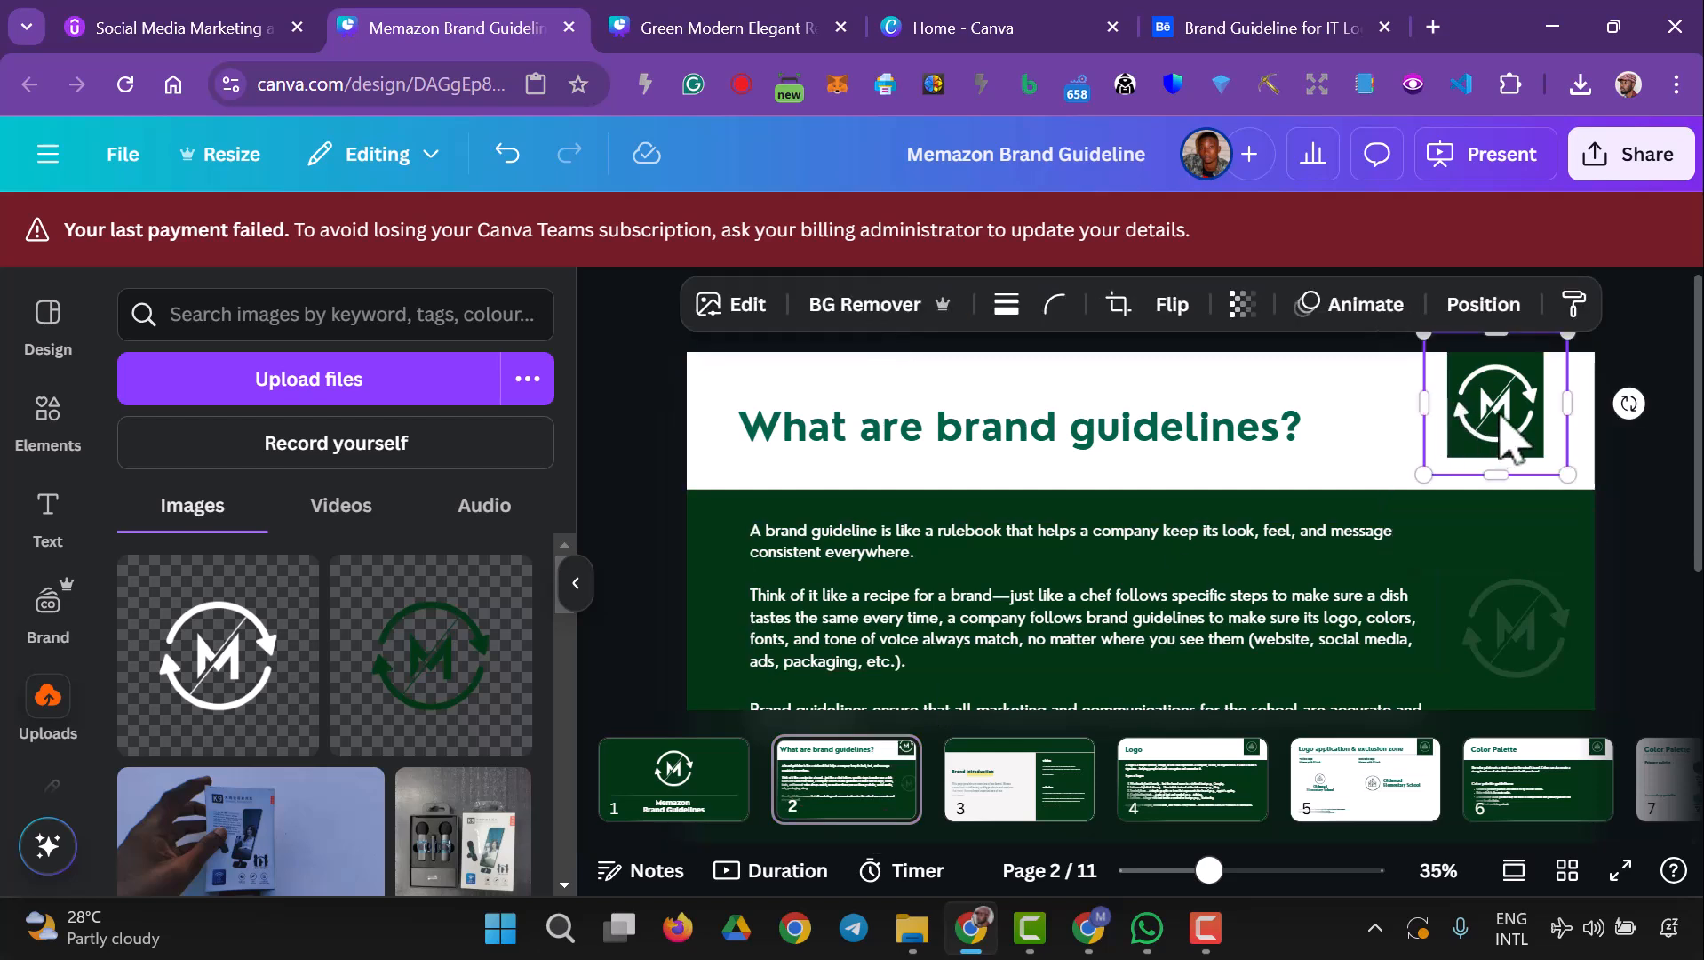
key(Escape)
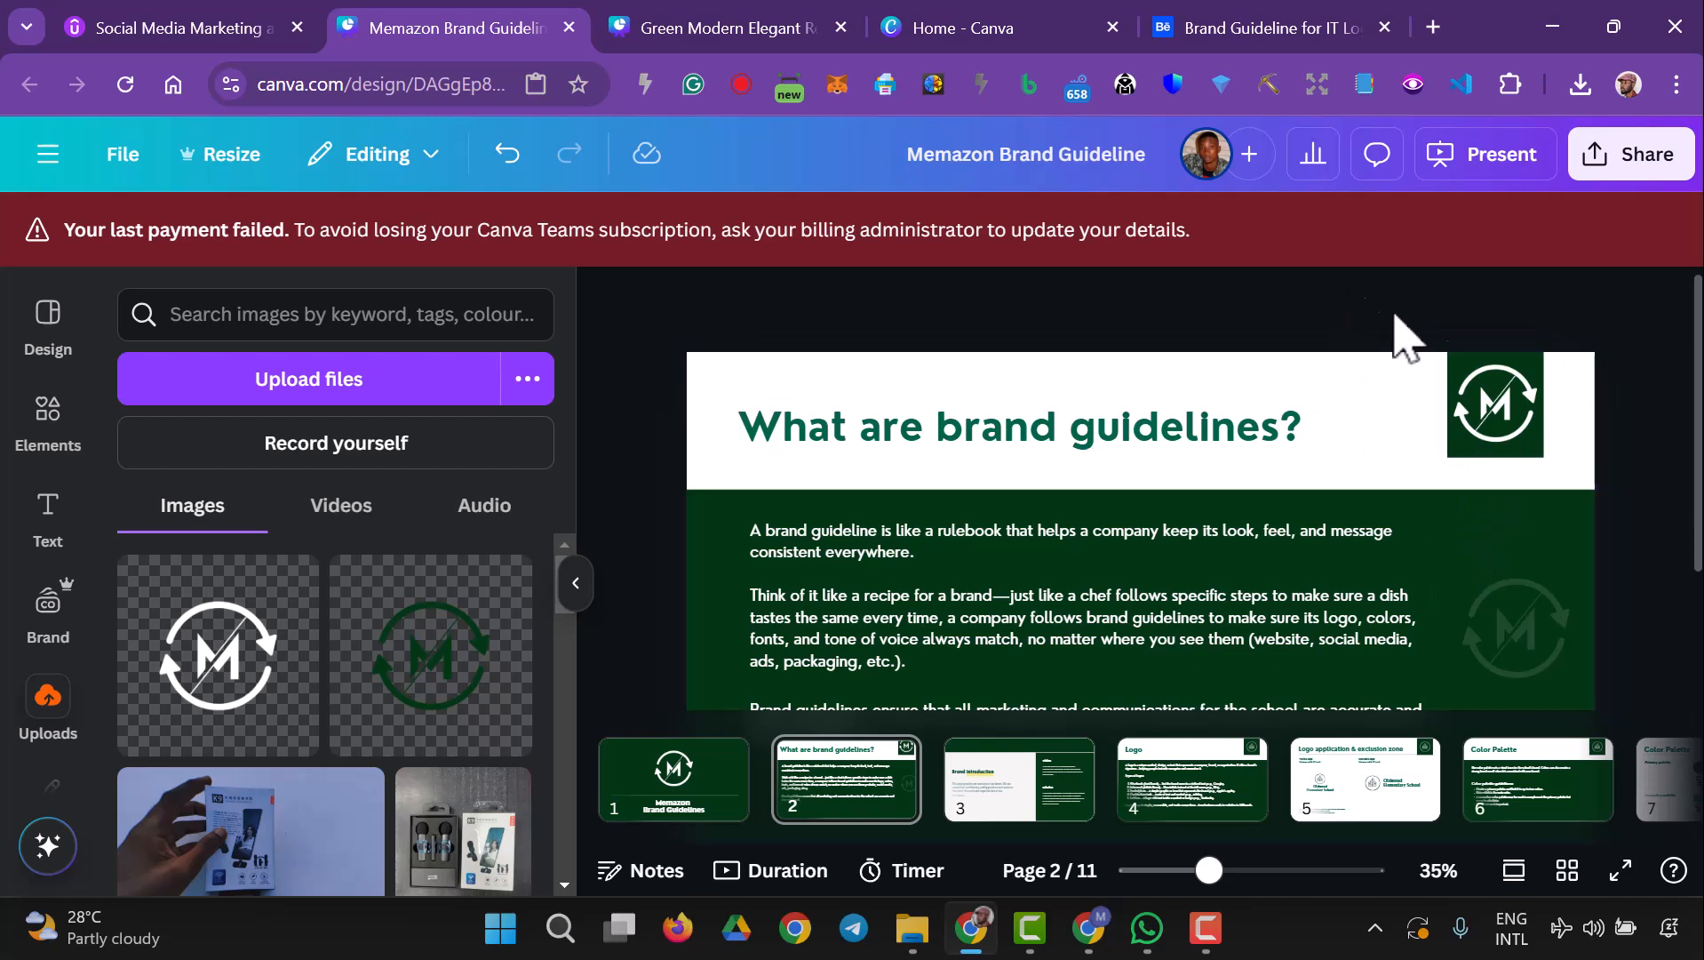
click(1515, 427)
click(1584, 440)
click(1639, 457)
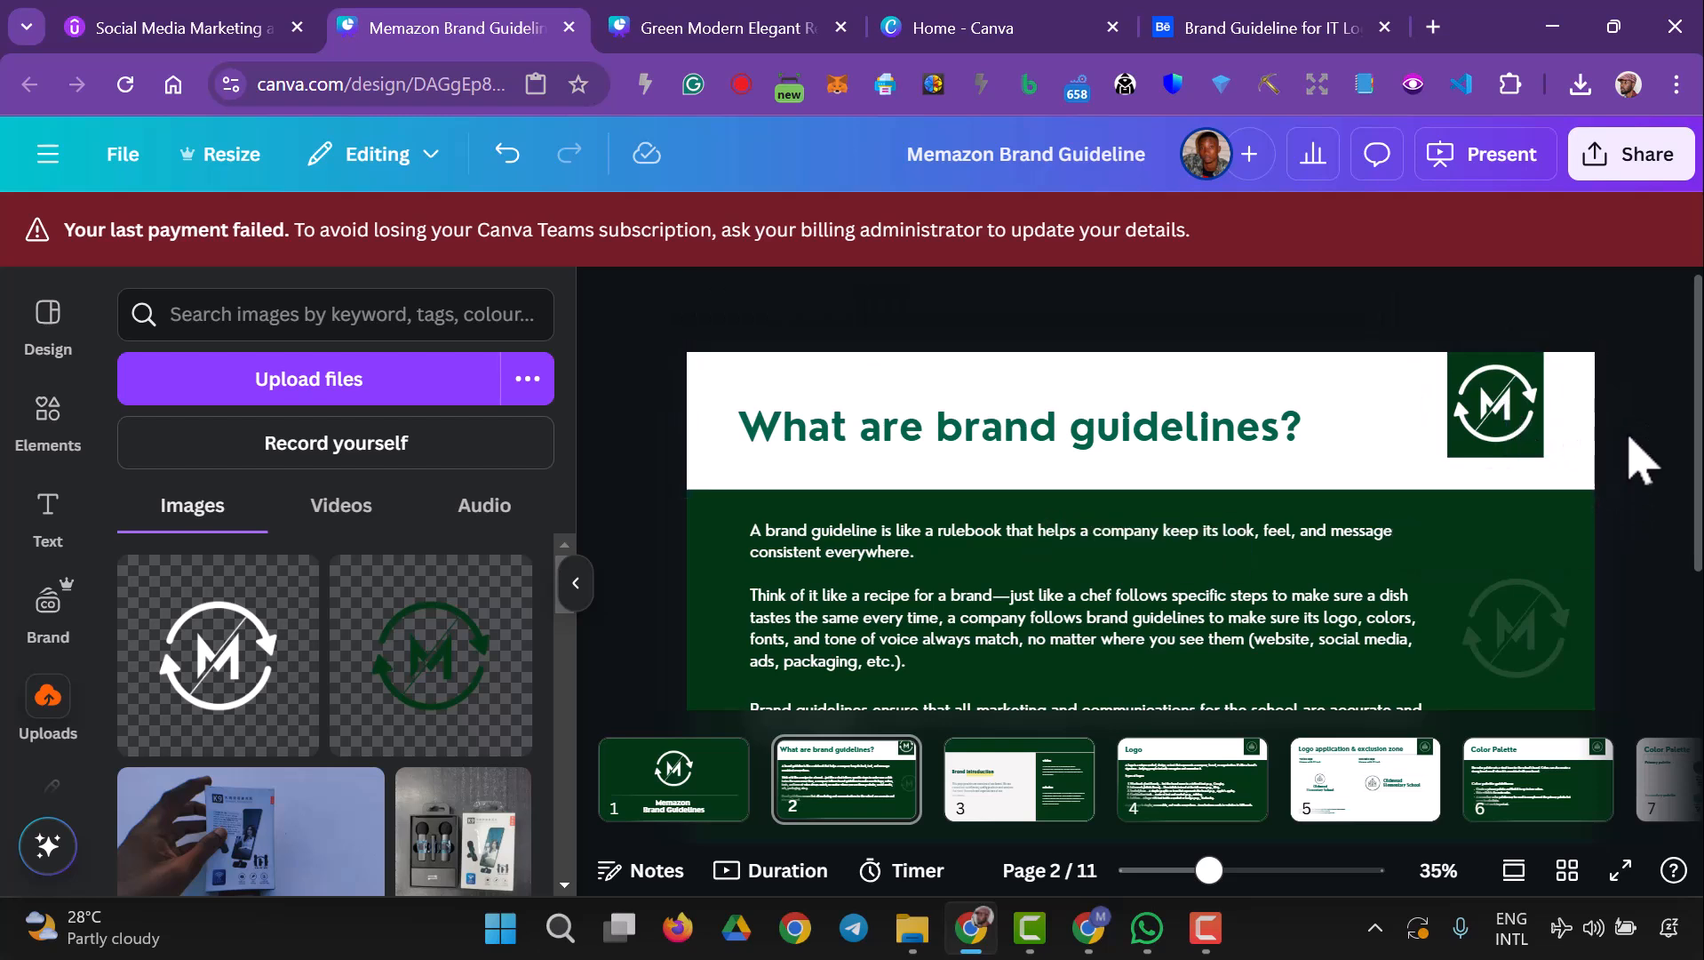
drag(1587, 286, 1440, 493)
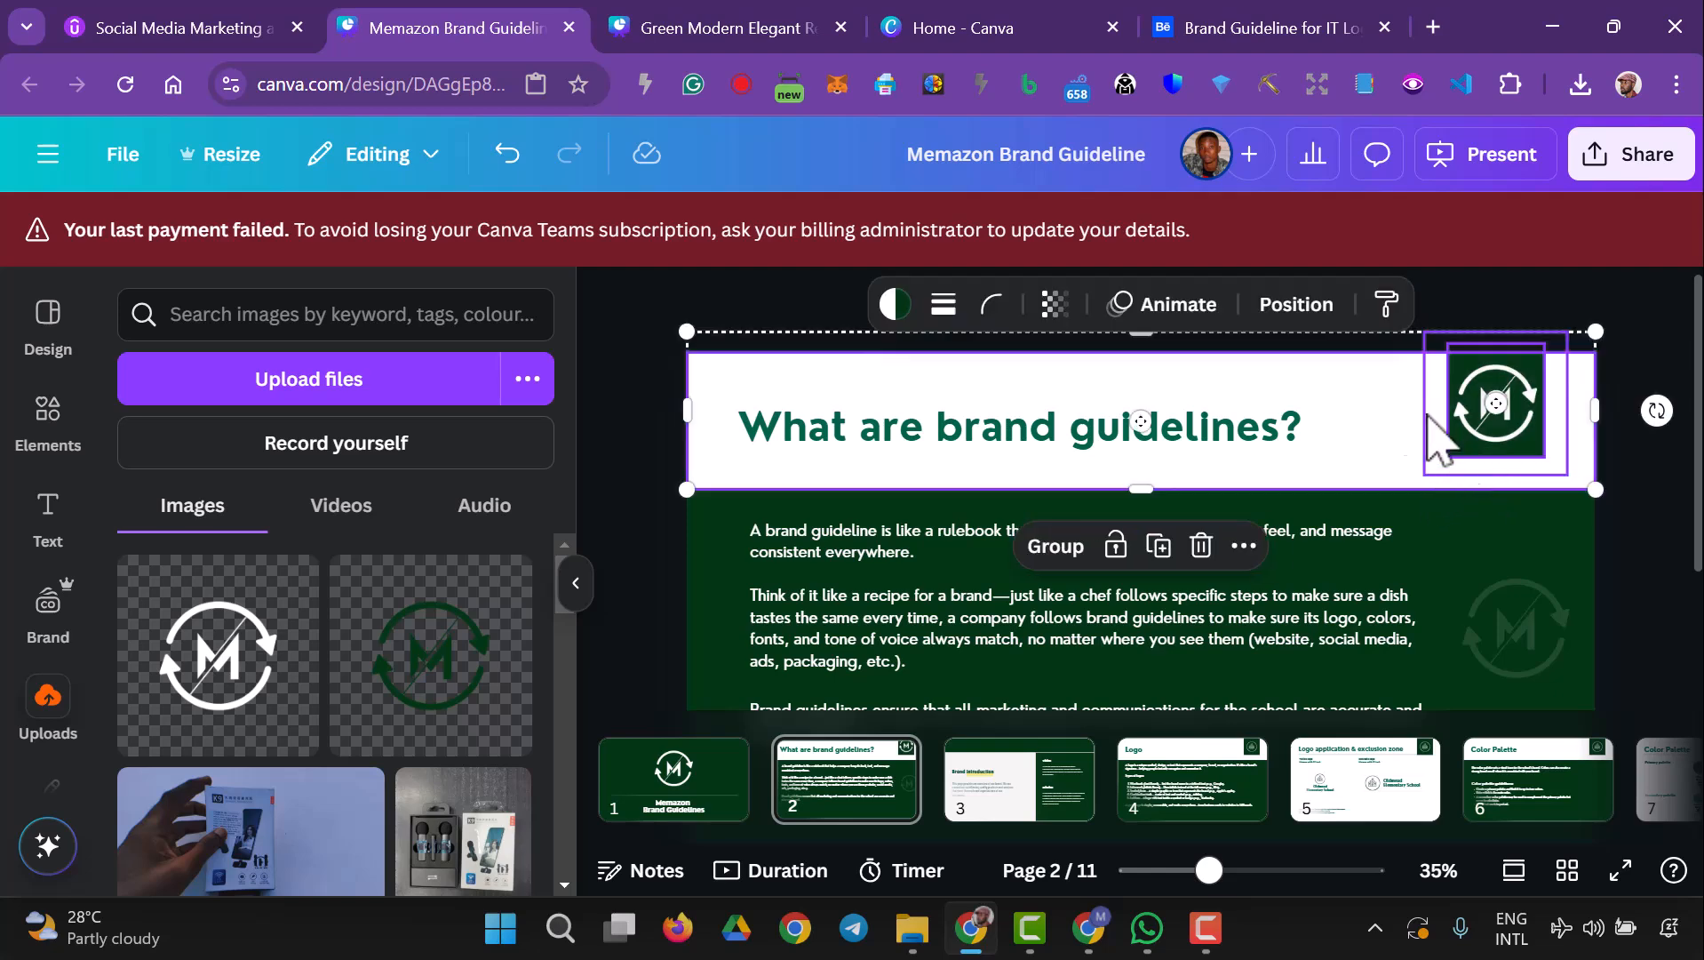
right_click(1515, 402)
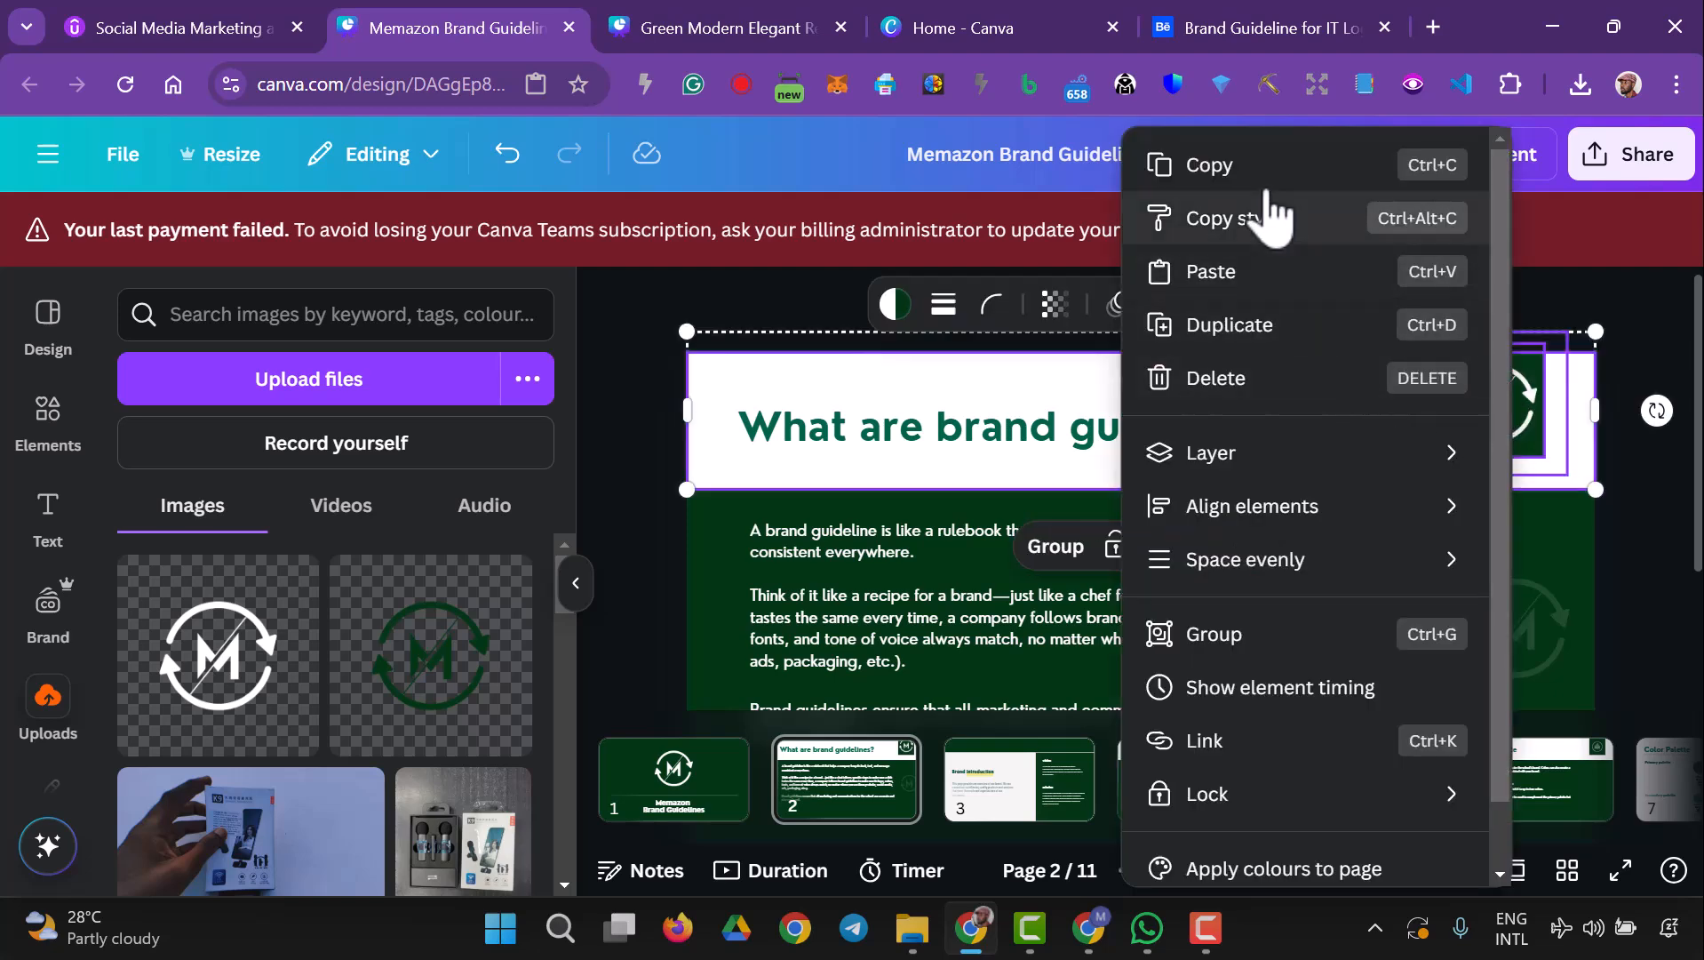
click(1278, 633)
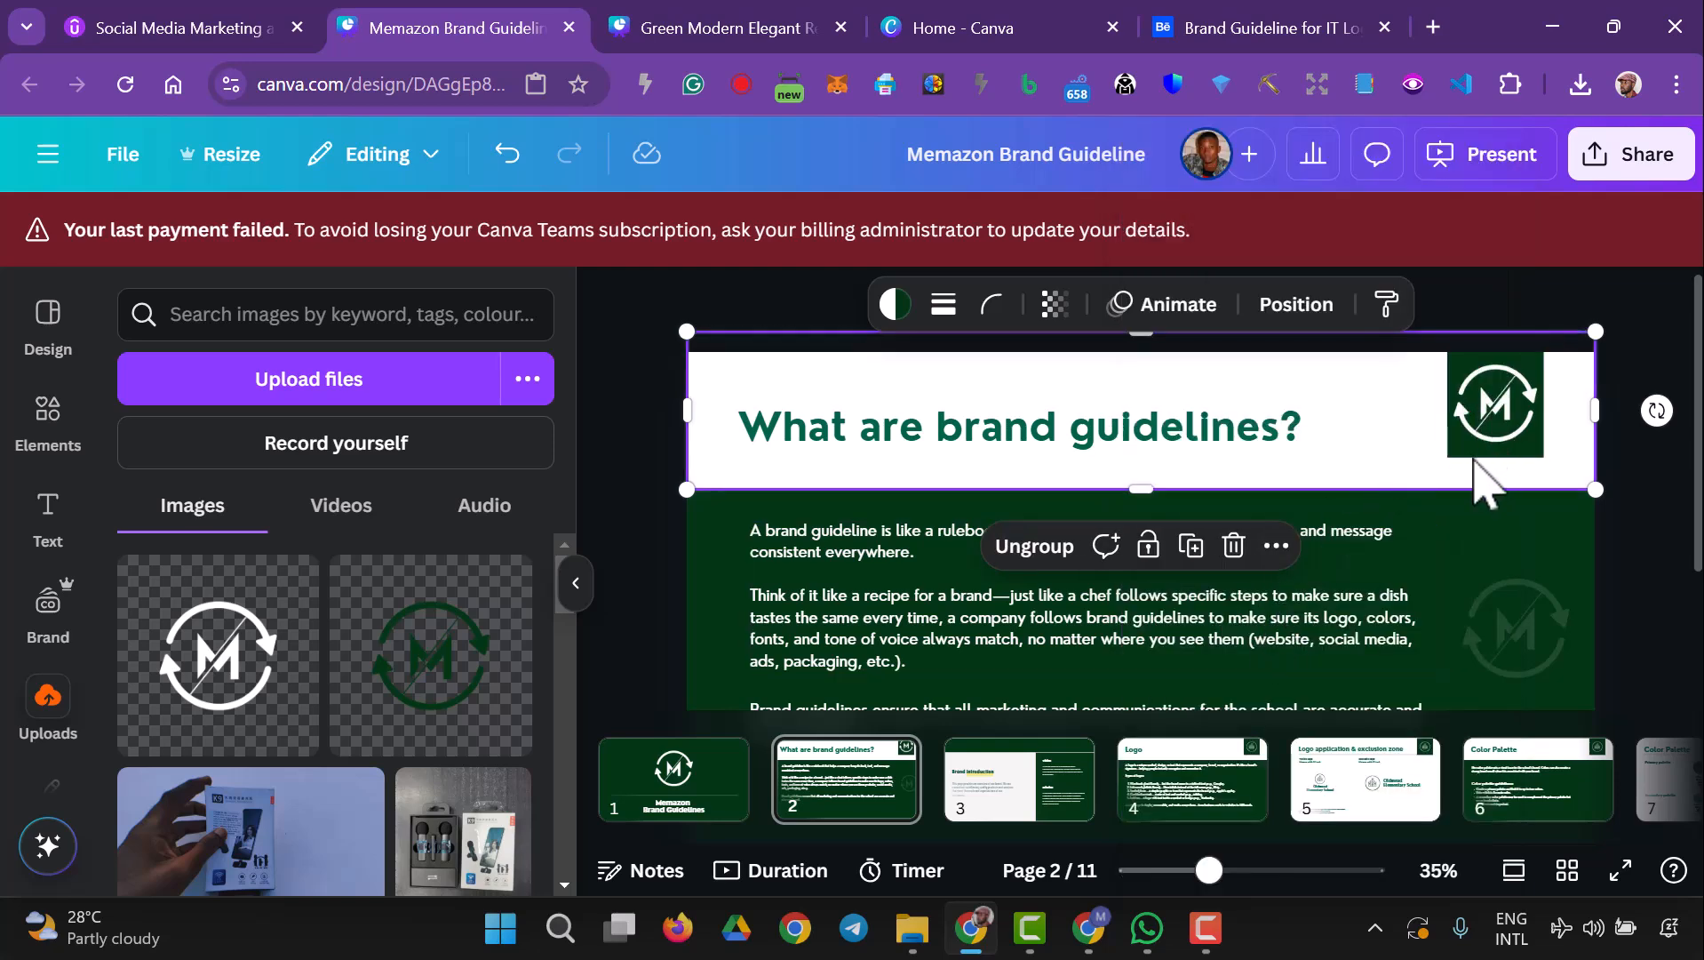
- Copy the grouped header band and logo from page 2 and paste it over the dark green header on page 3
right_click(1444, 456)
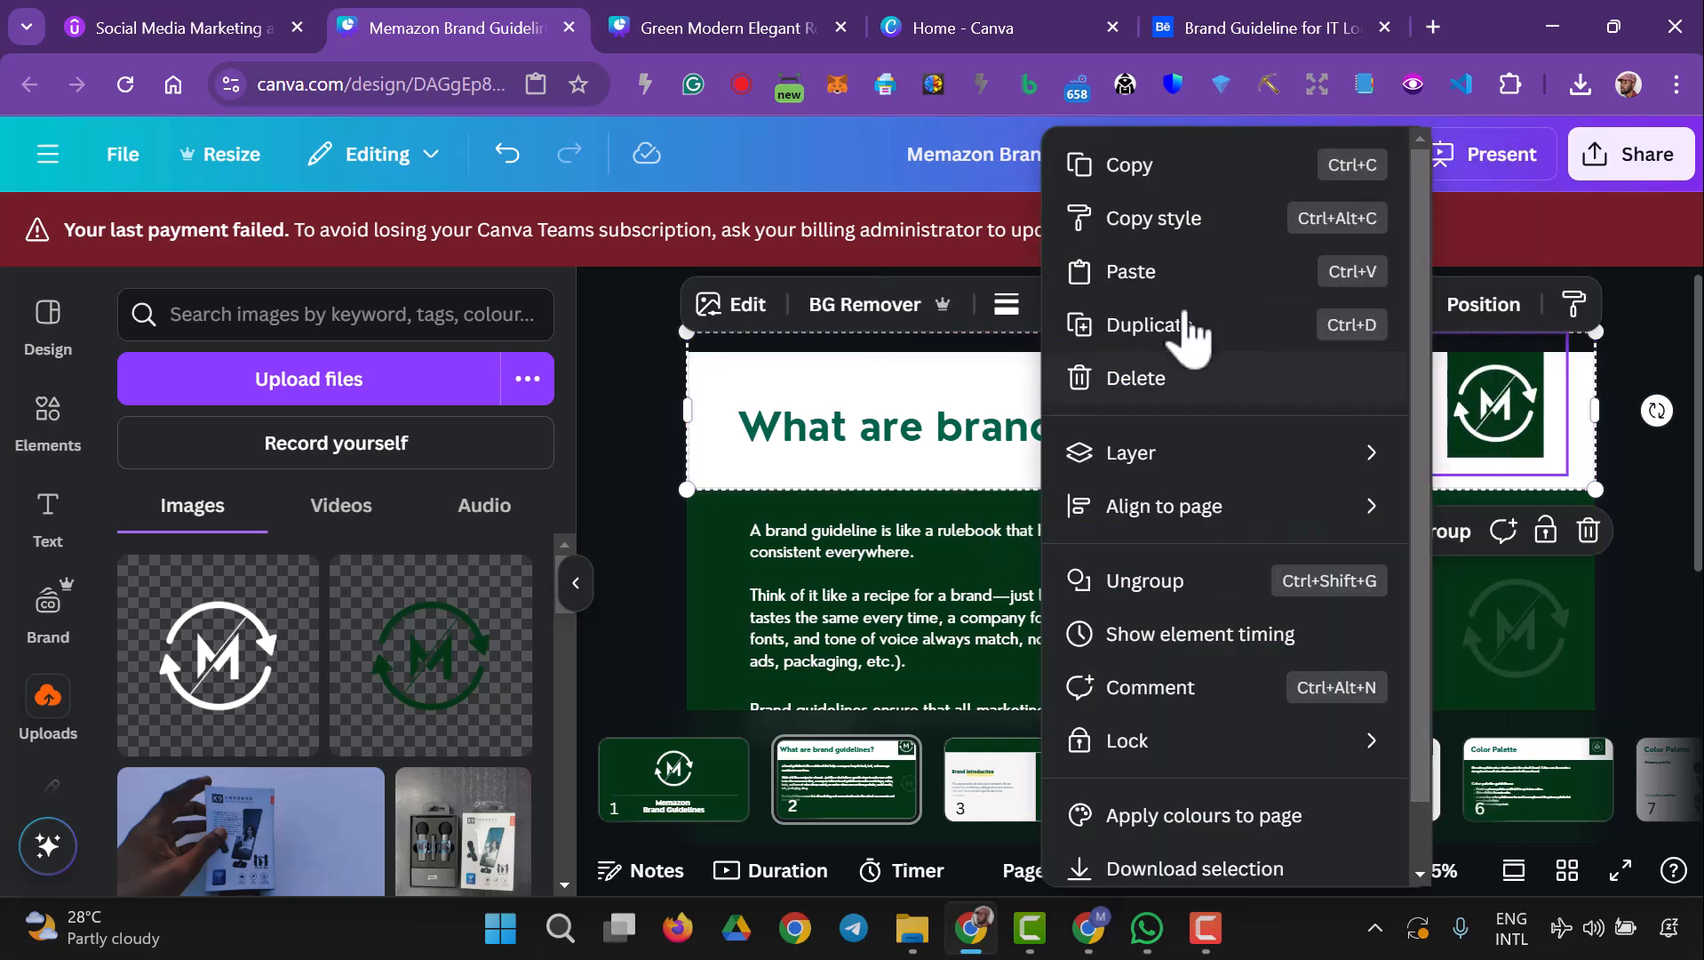
click(1155, 178)
click(994, 781)
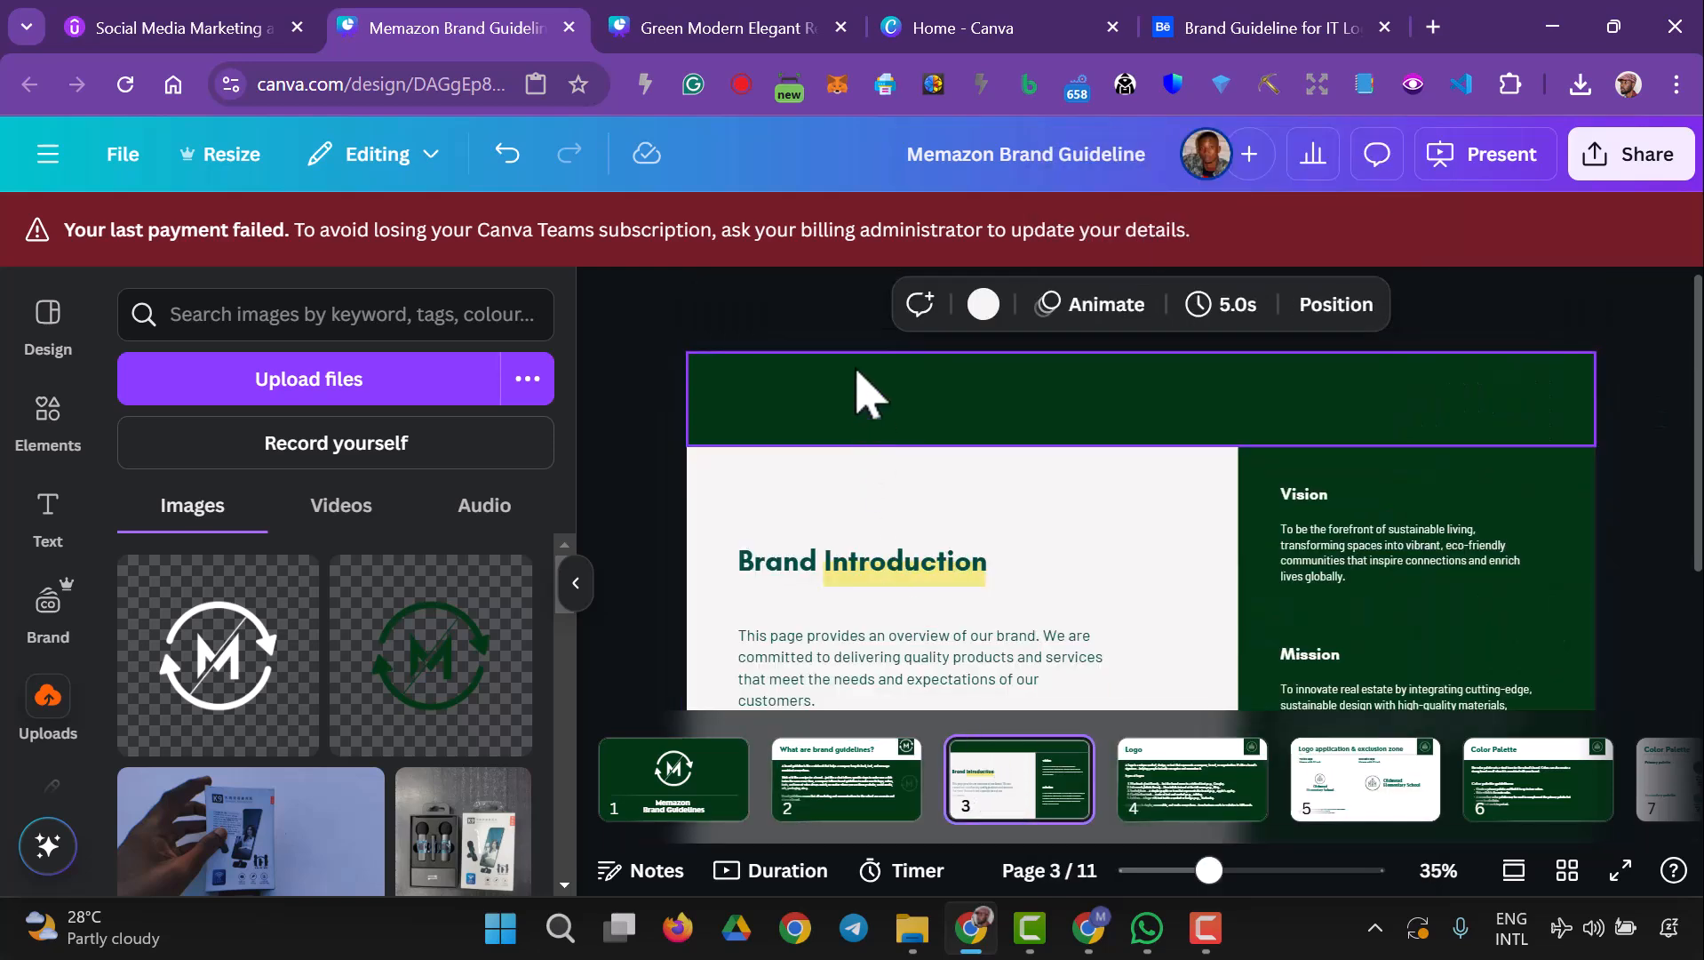
right_click(866, 410)
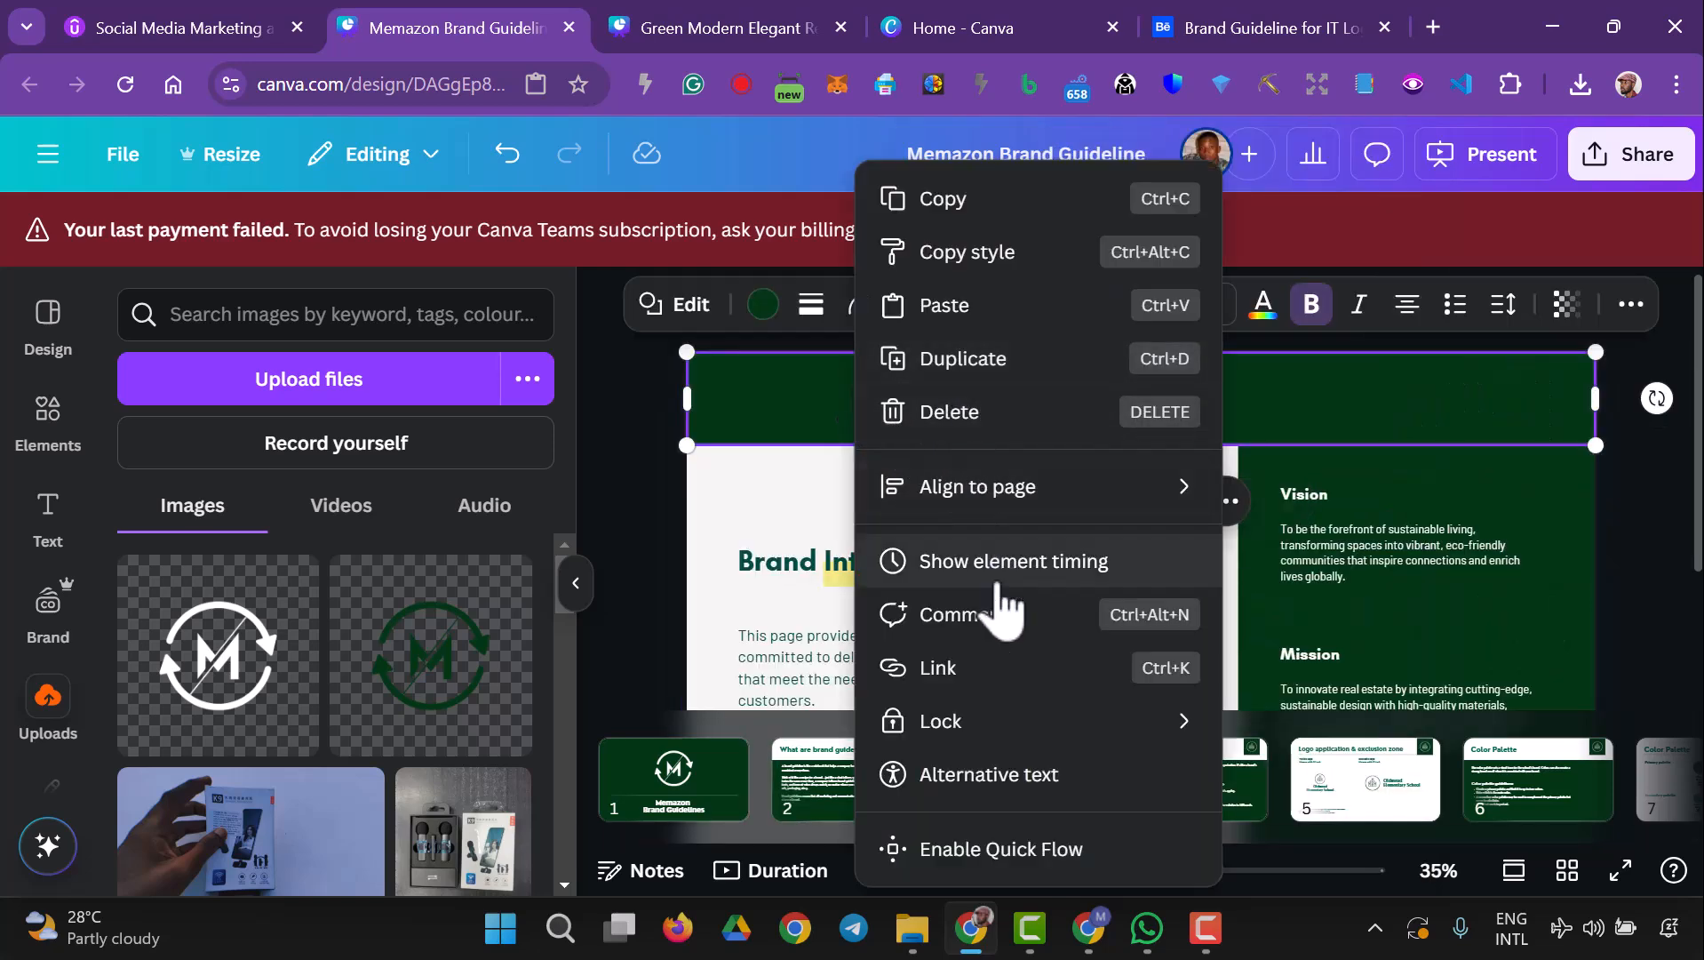
click(1008, 332)
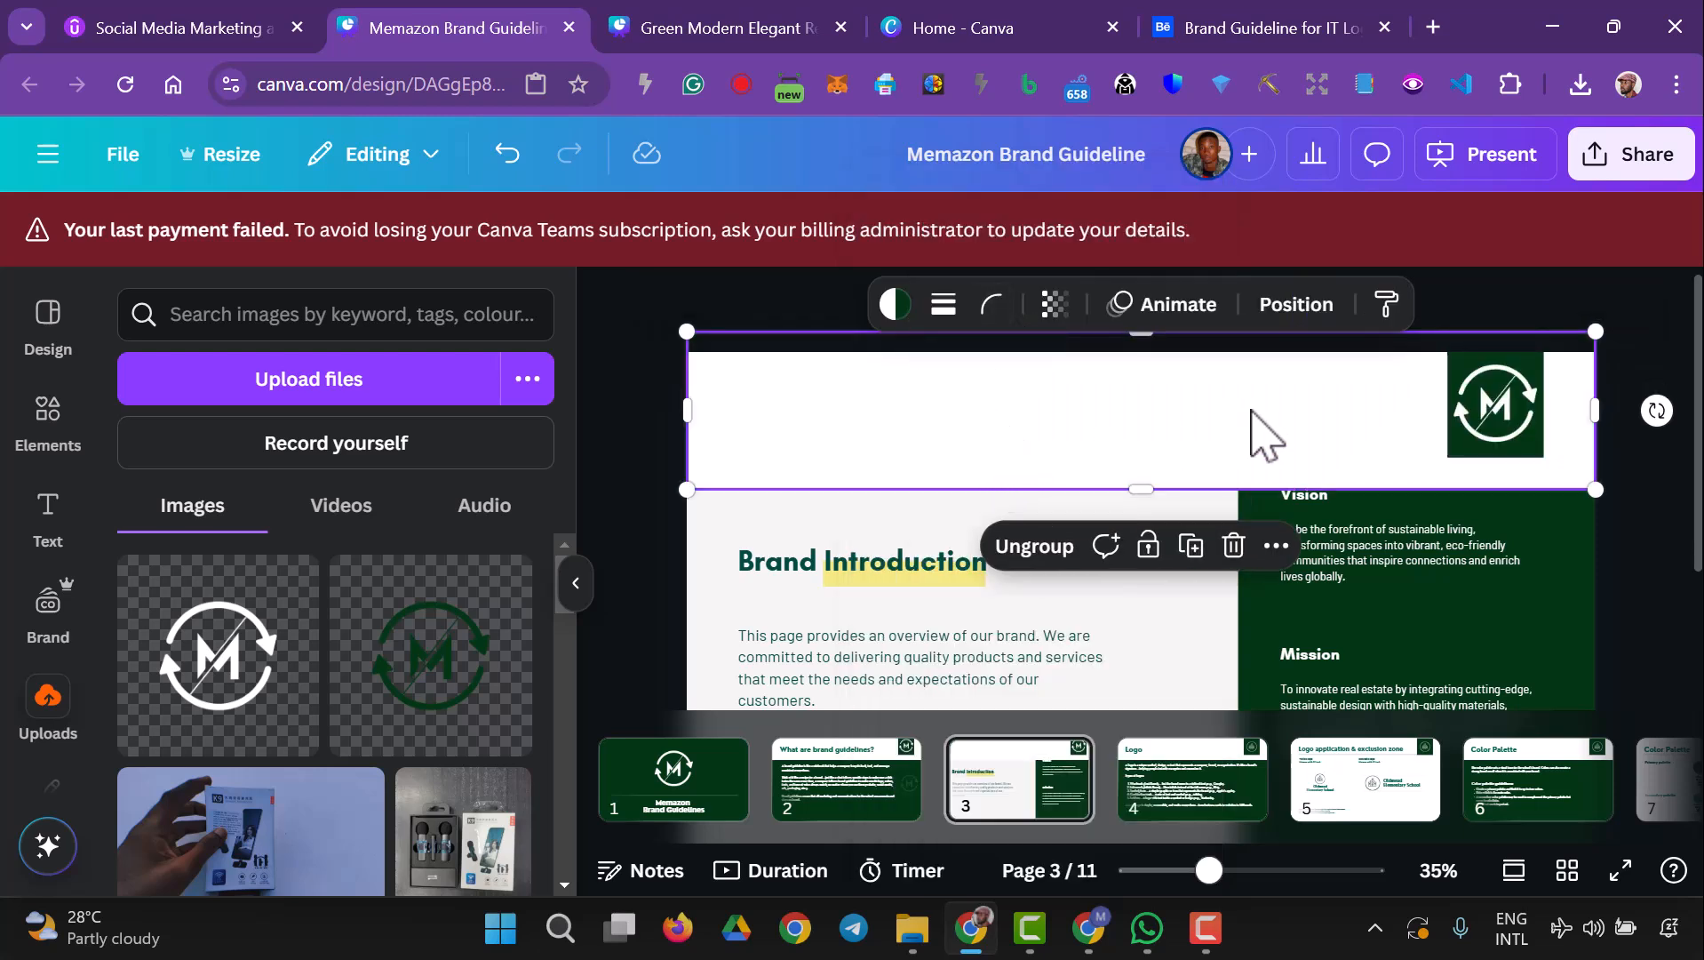
click(1653, 627)
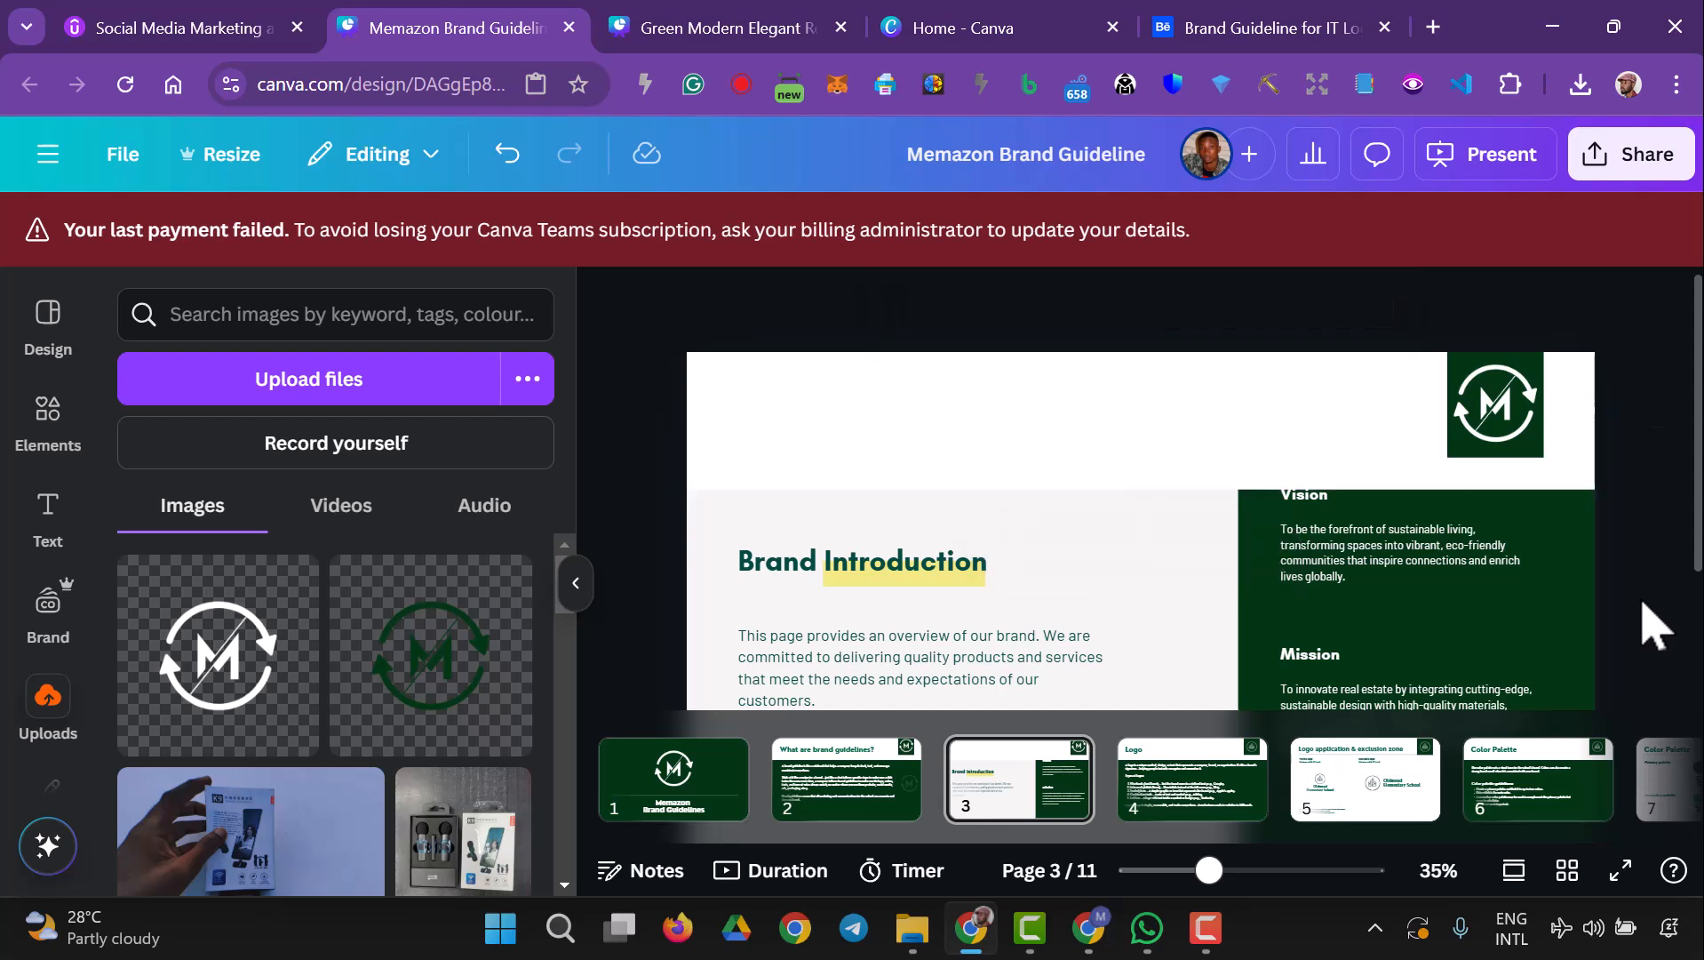
- Set the background of page 3 to the white photo colour to match the new header band
click(1073, 486)
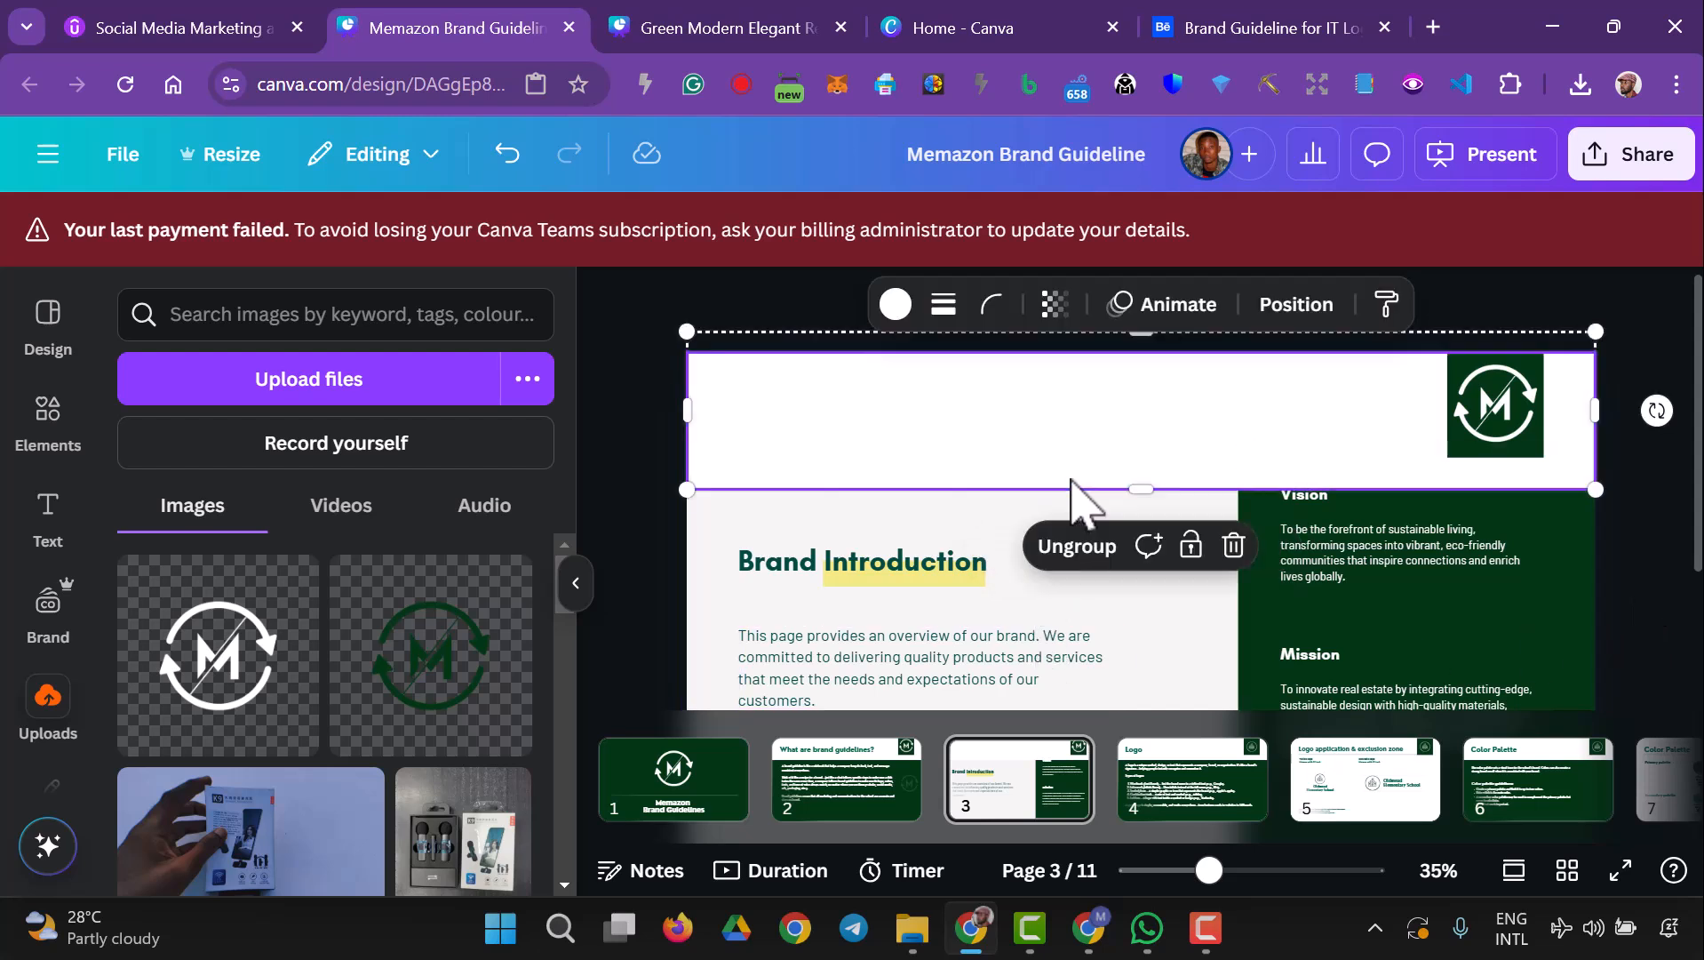
click(1032, 521)
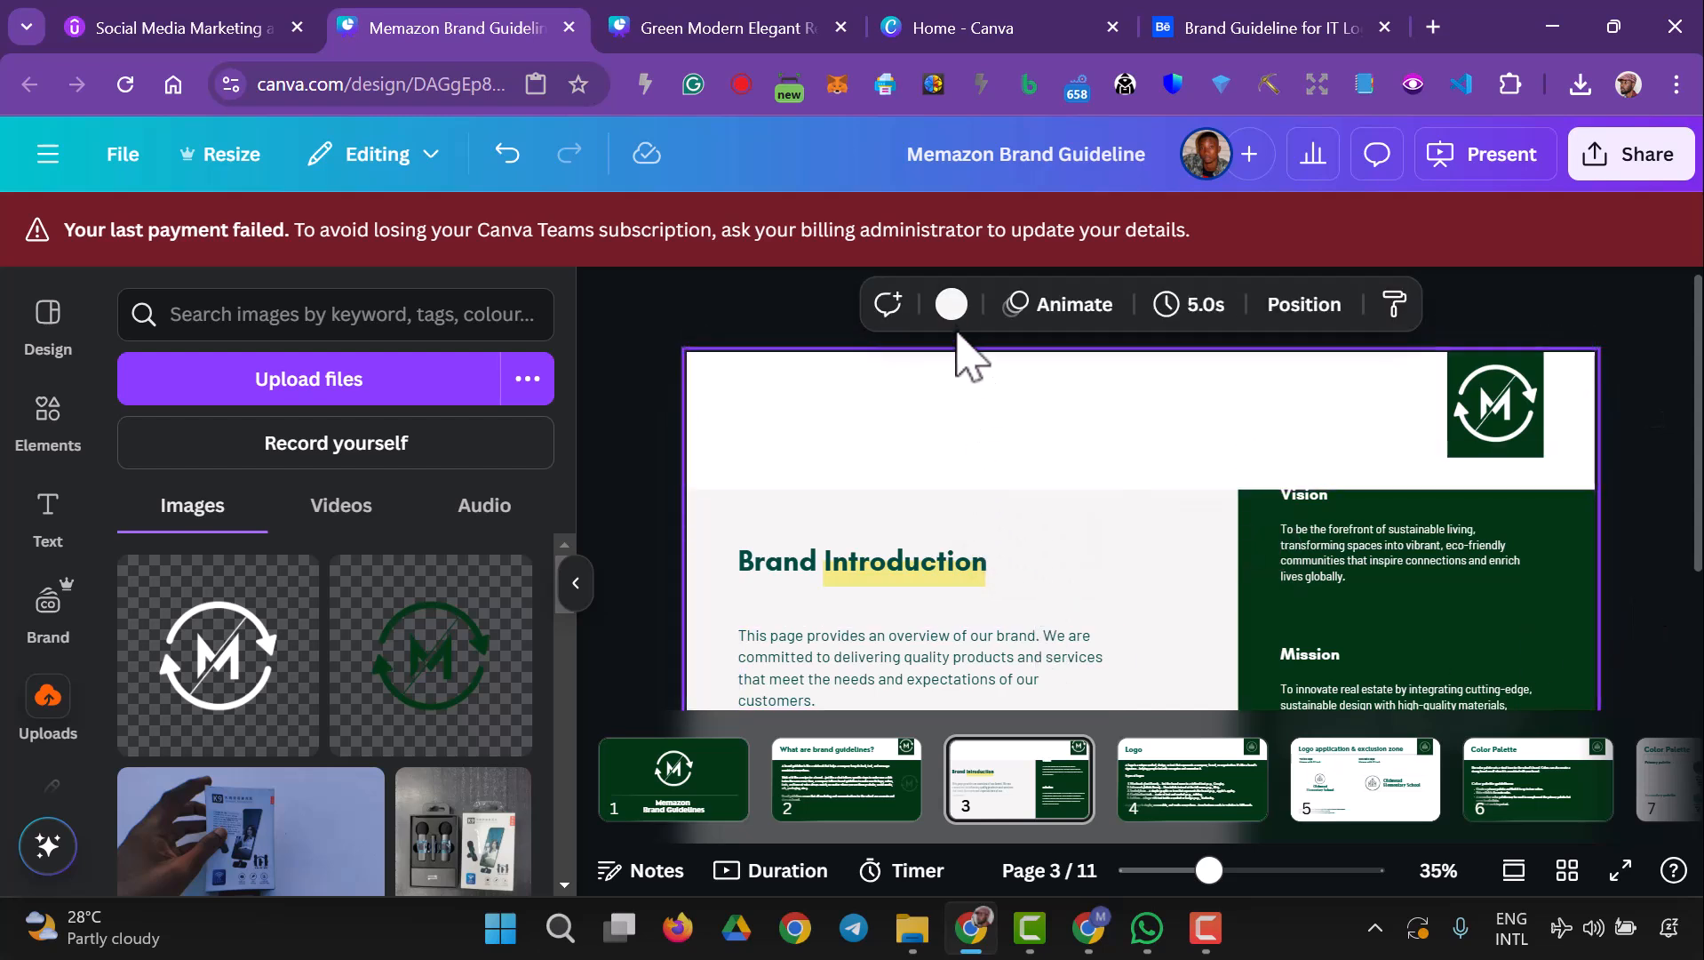
click(951, 306)
scroll(293, 662, down, 3)
click(288, 651)
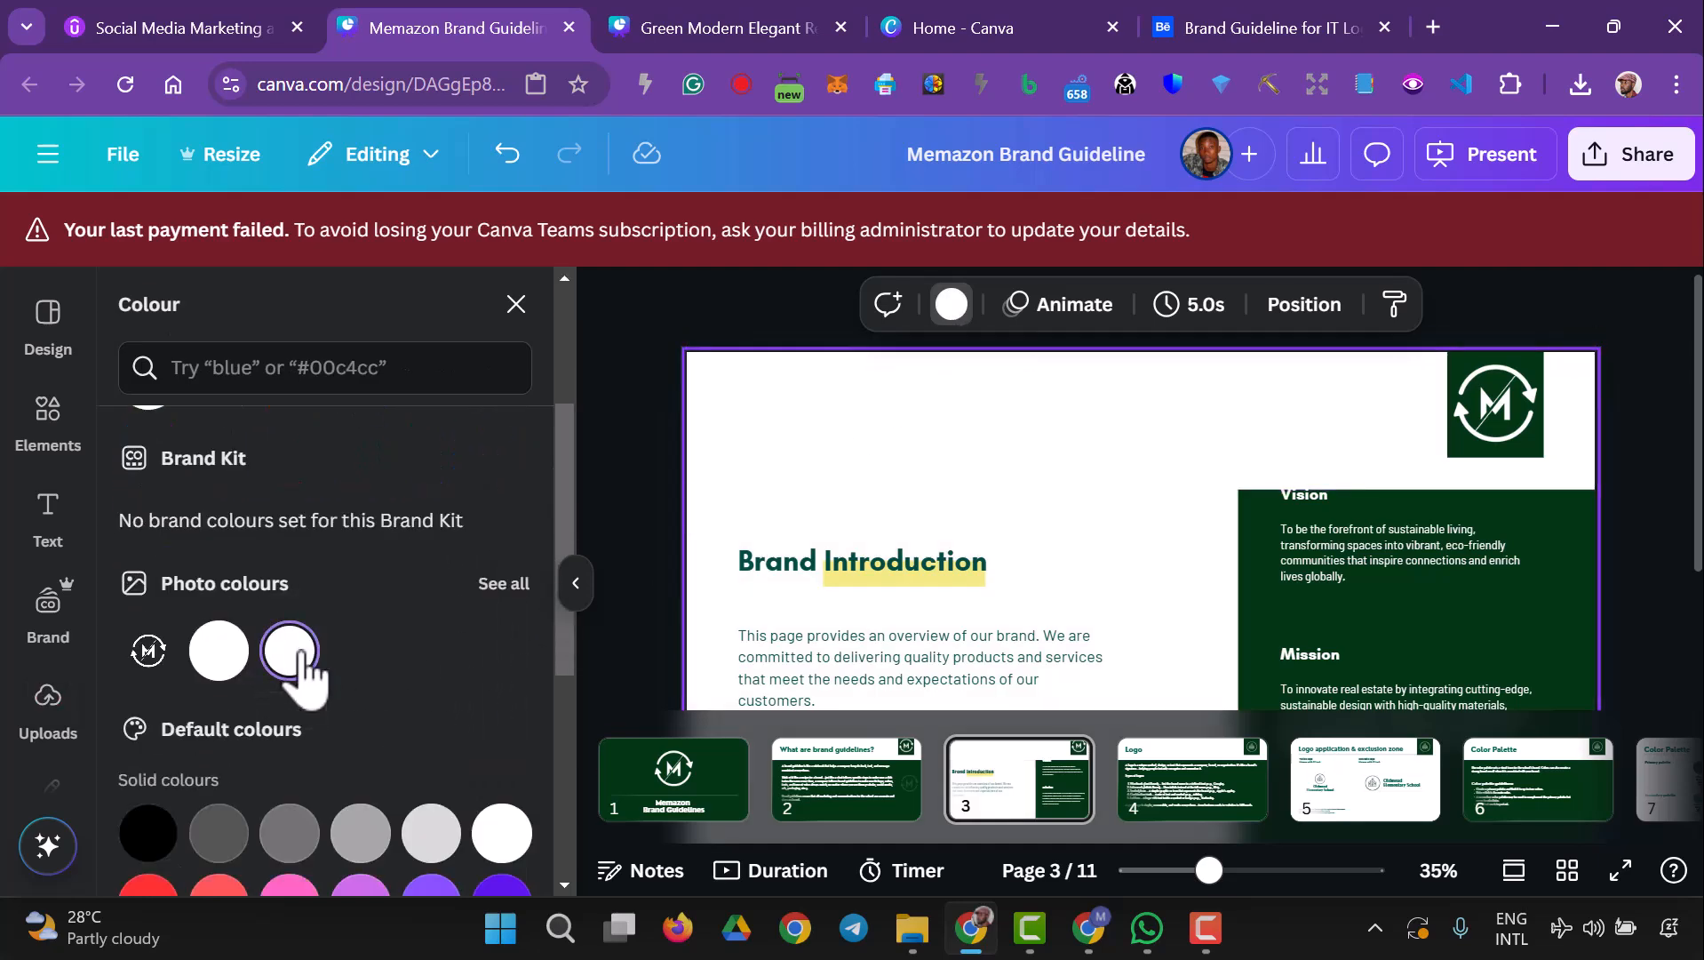
- Try to shorten the grouped header on page 3 down to the upper edge of the dark green panel
click(1141, 471)
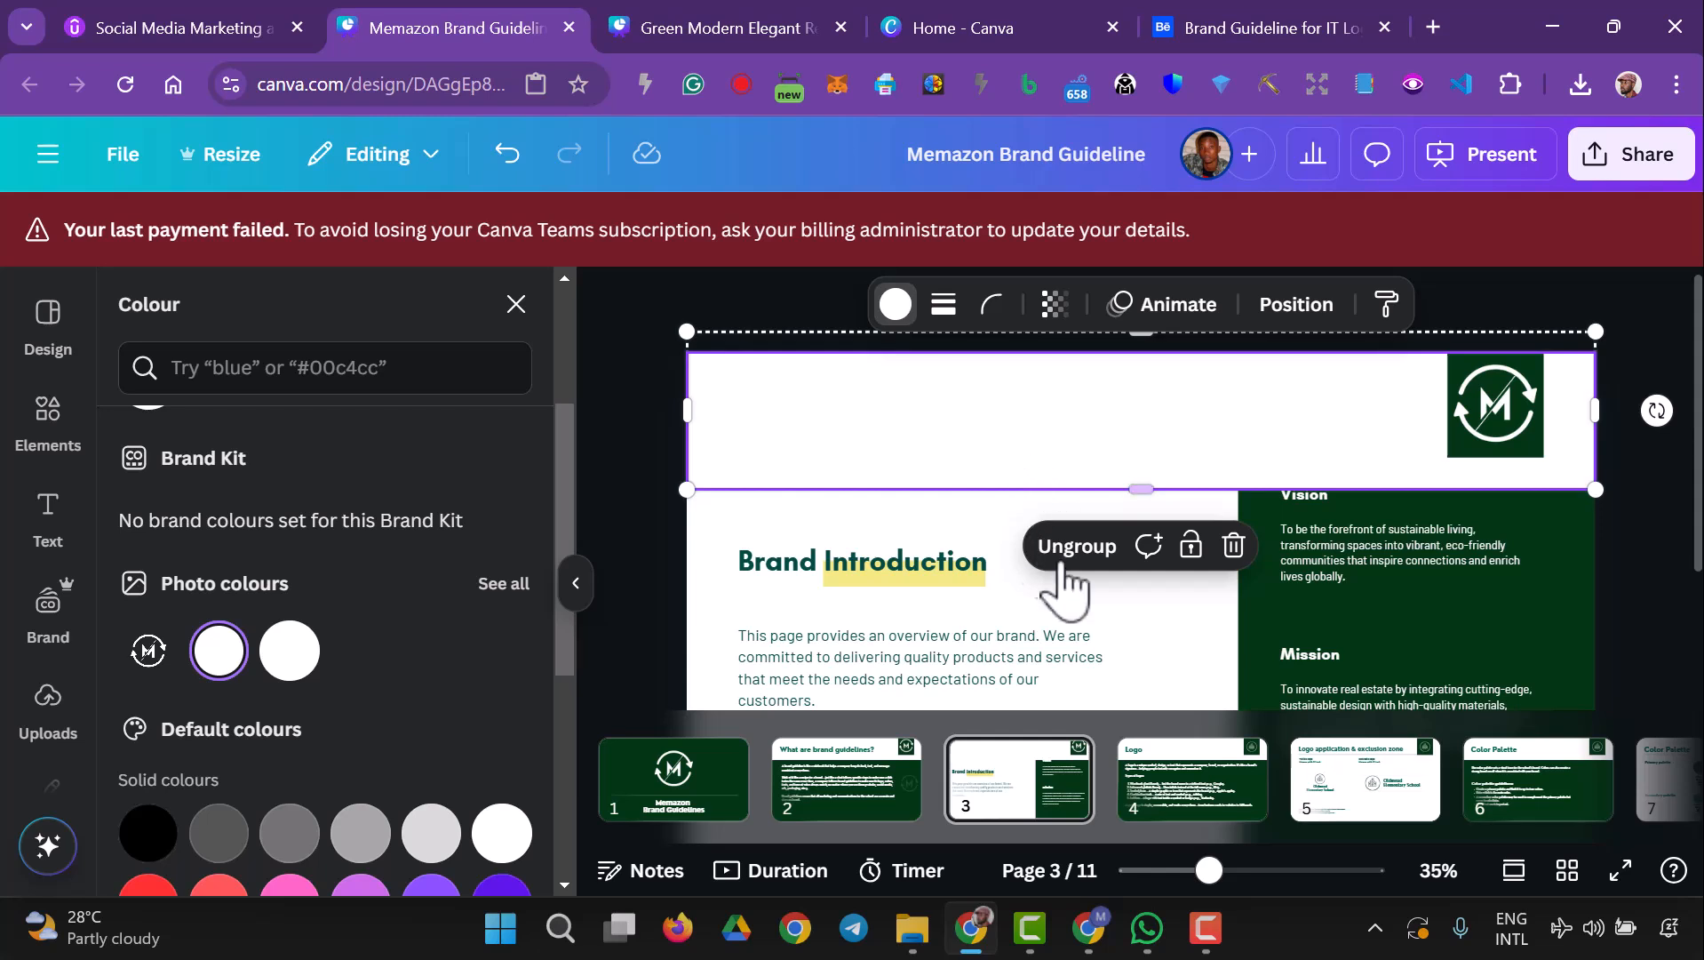
scroll(1411, 489, down, 2)
scroll(1137, 576, up, 2)
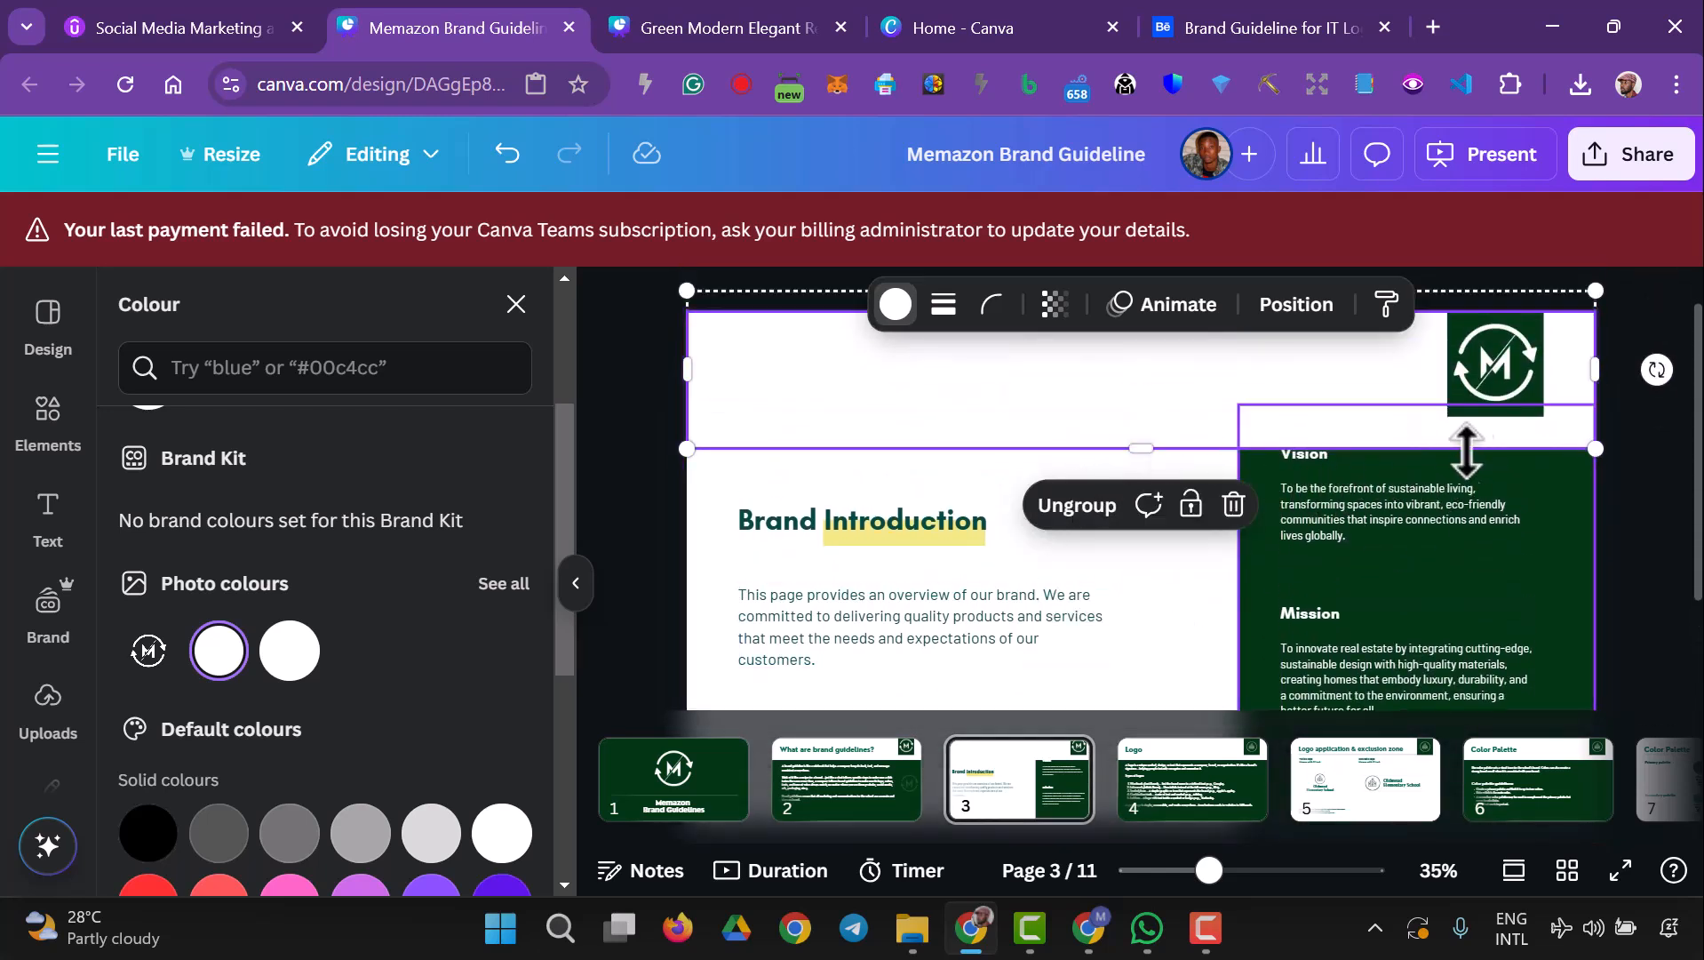
drag(1140, 449, 1156, 408)
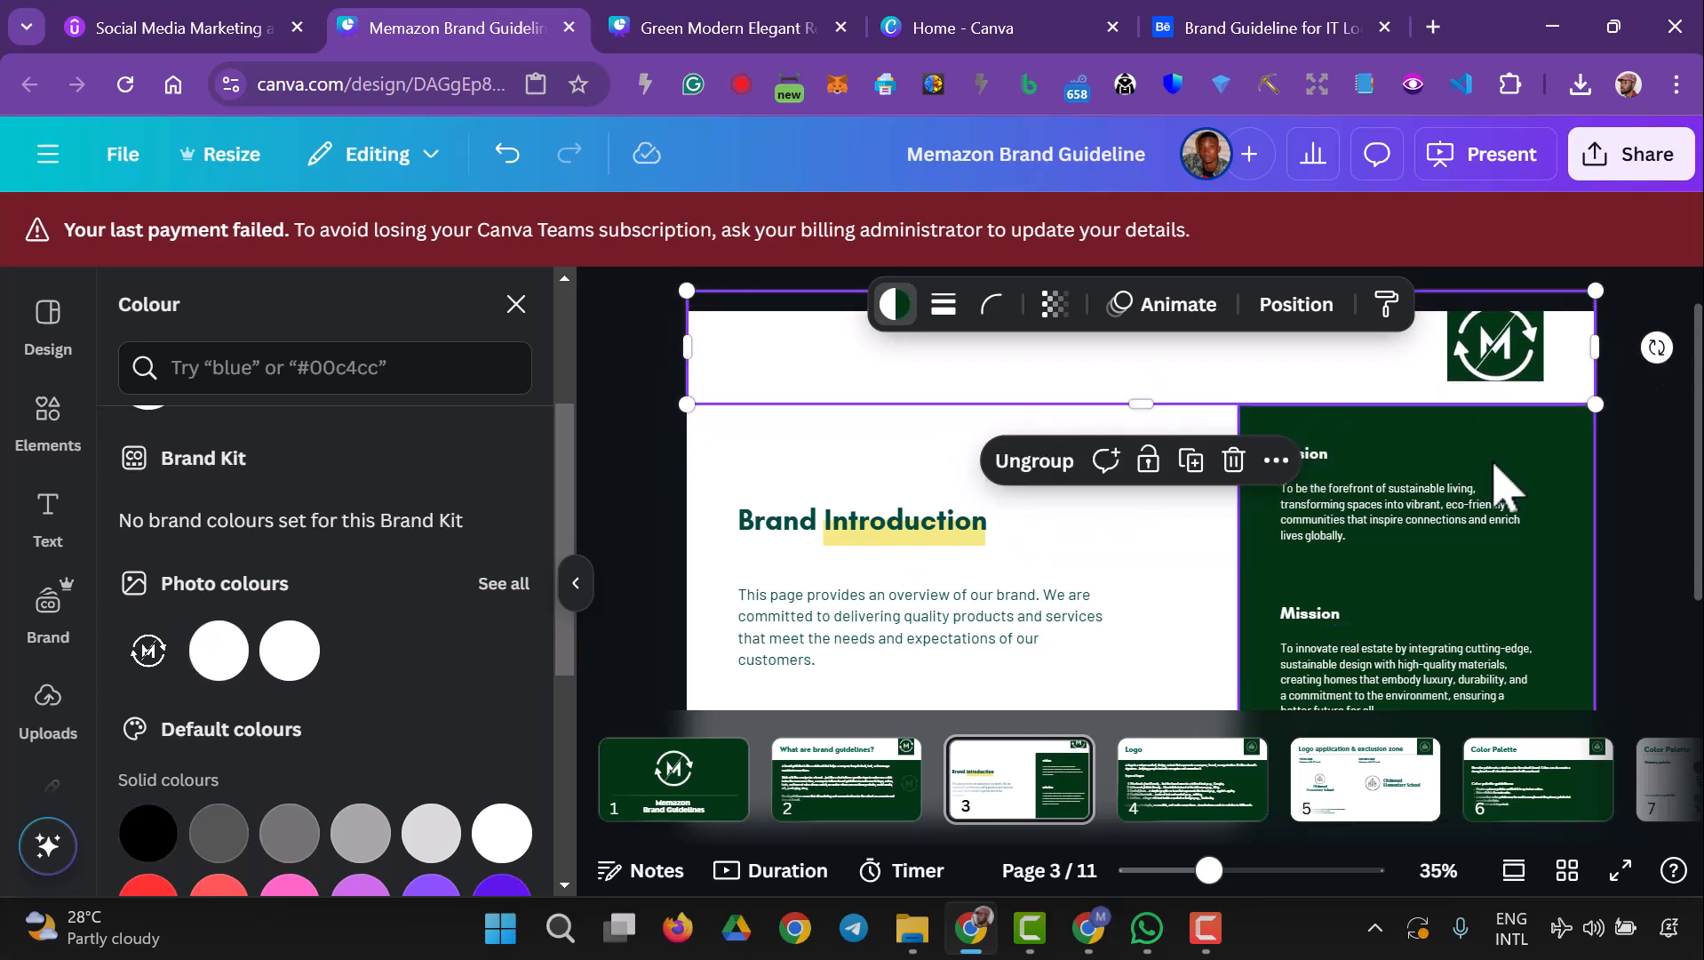
key(ctrl+z)
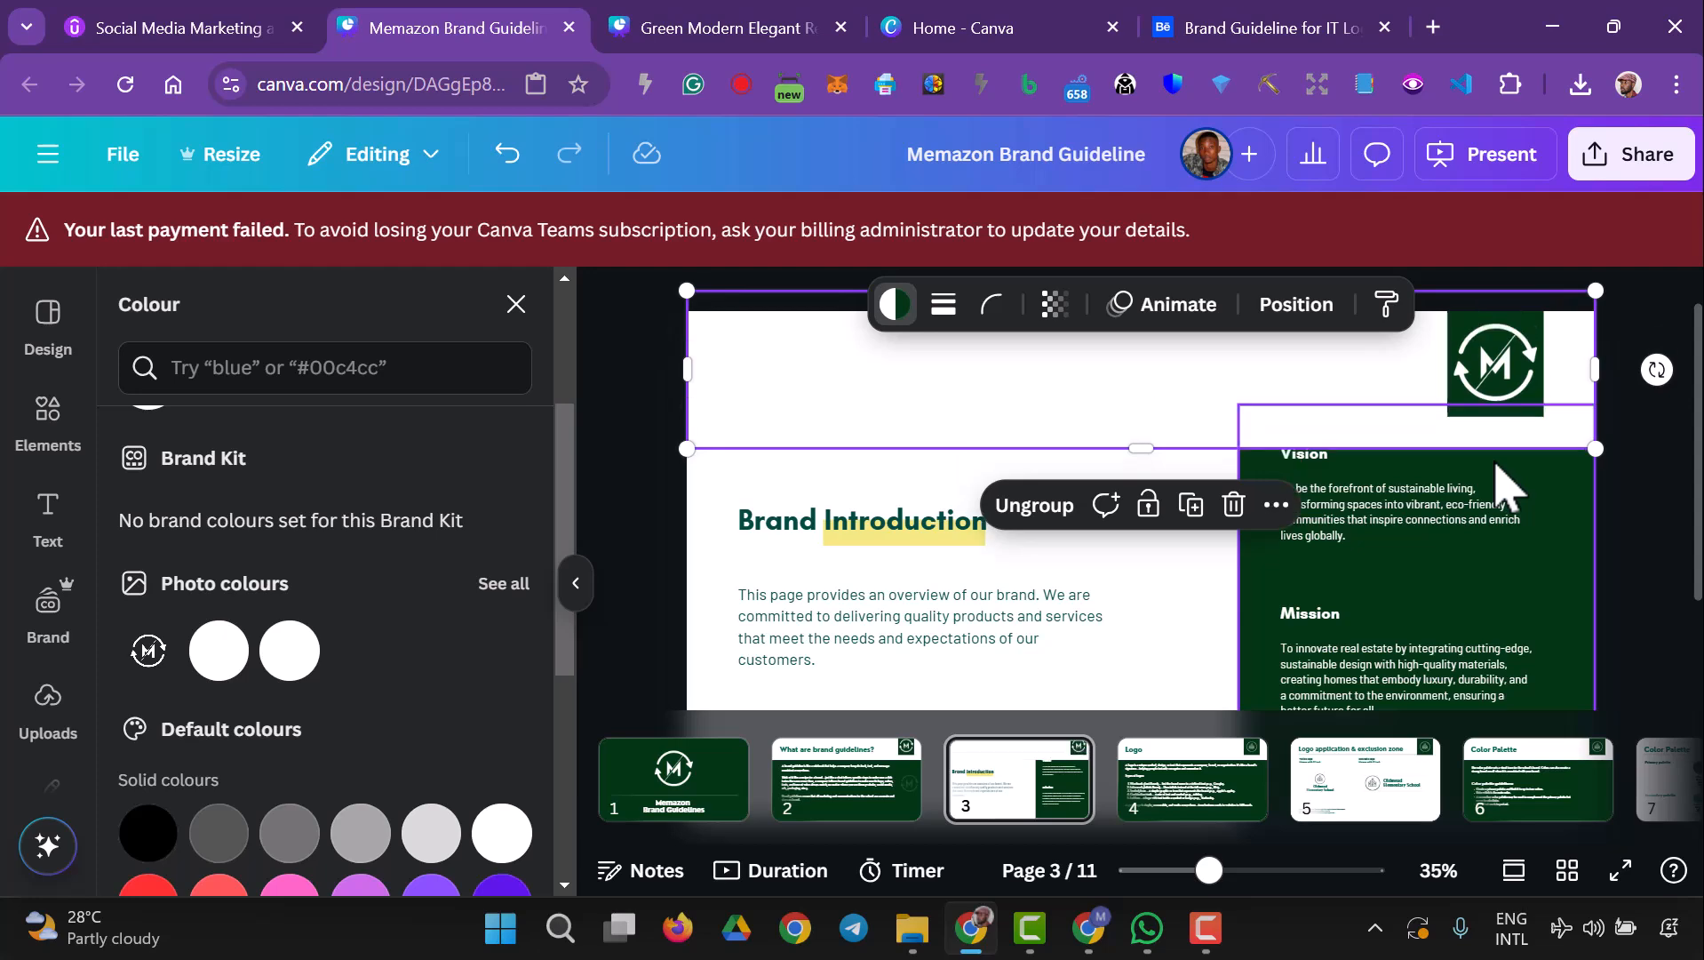
- Ungroup the header on page 3 so the logo, its green square and the white band are separate elements
click(1541, 409)
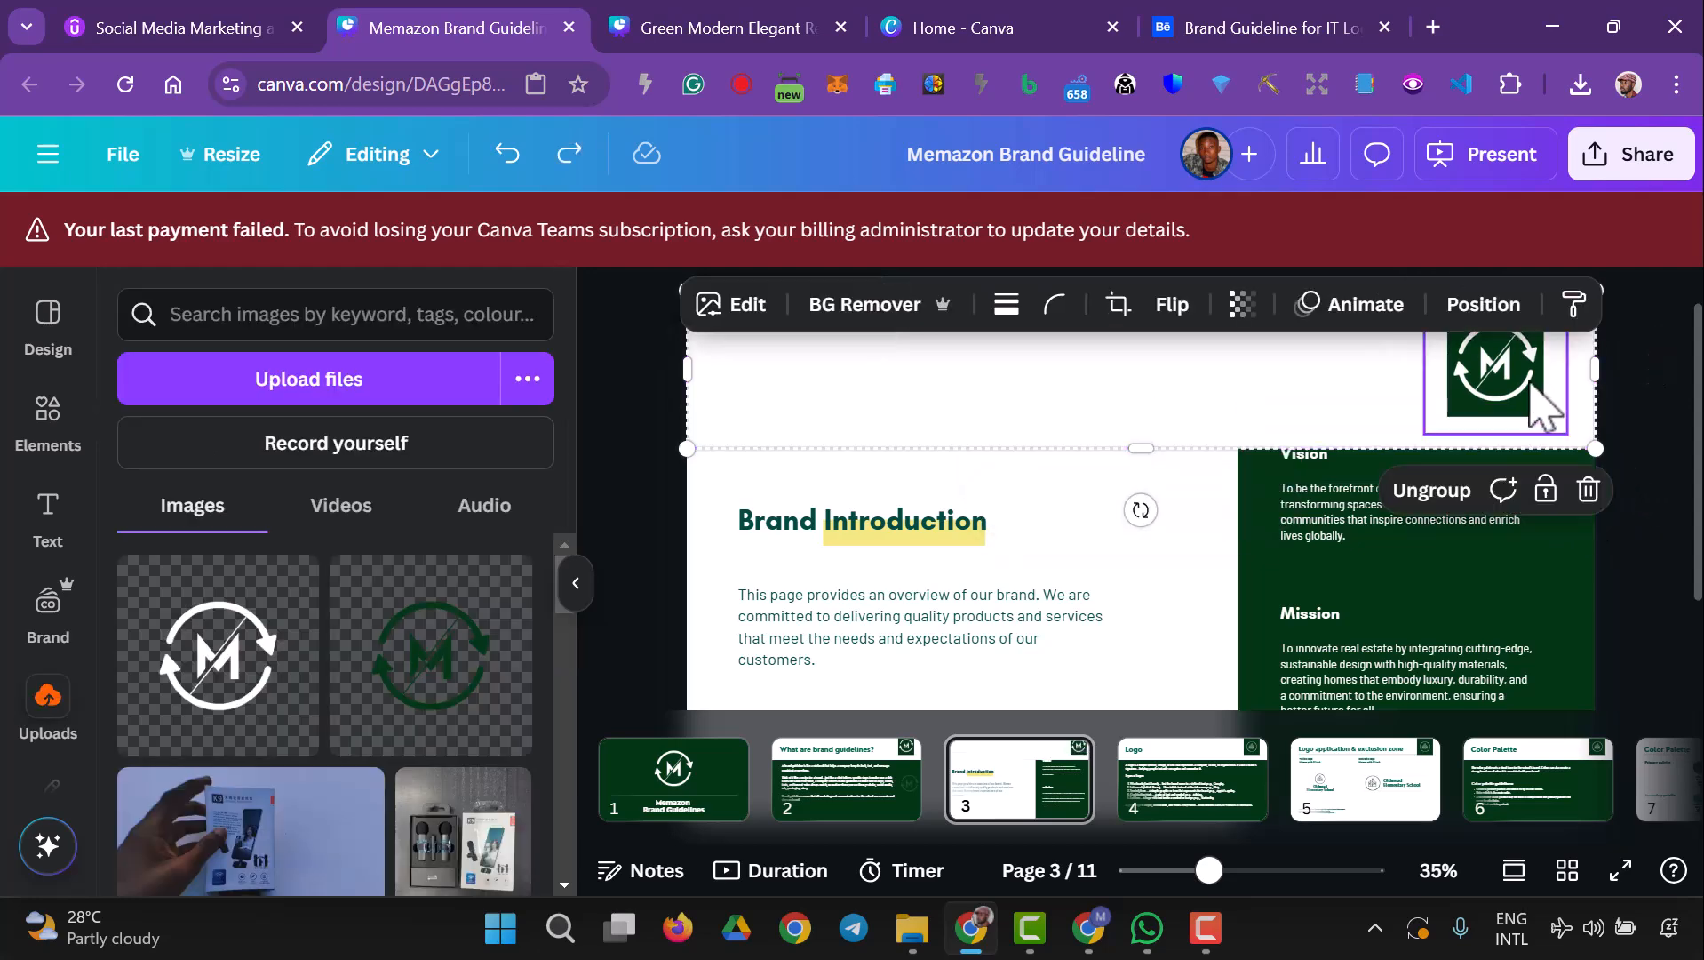
right_click(1481, 390)
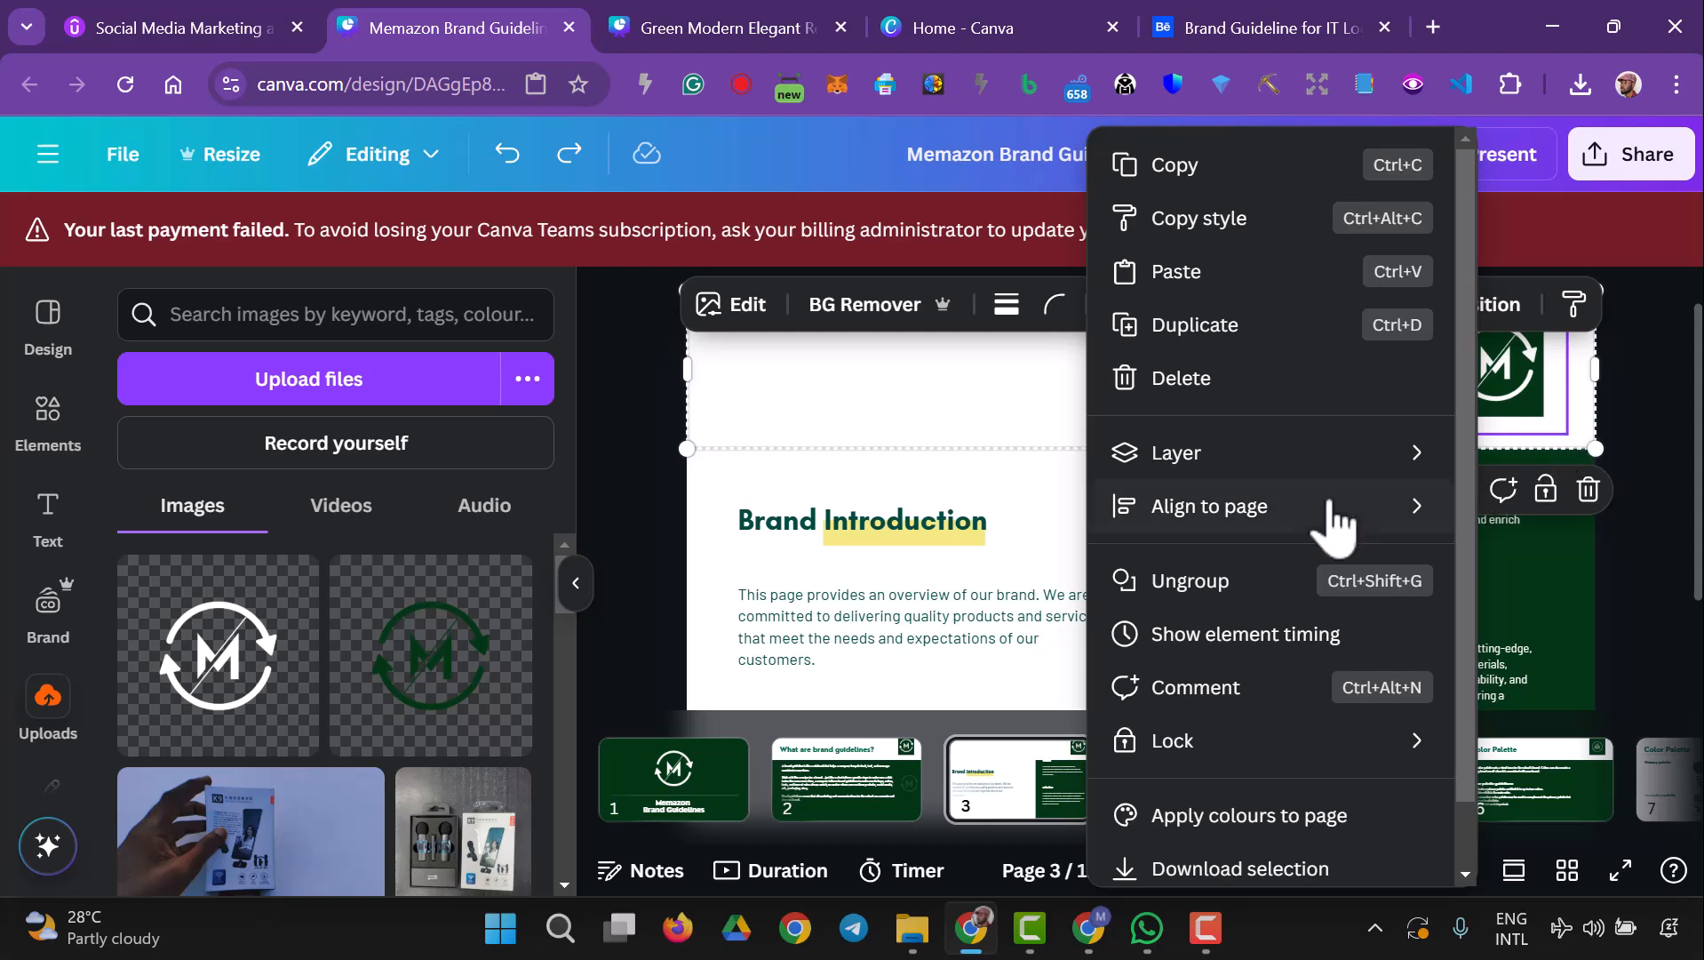
click(1244, 582)
click(1658, 544)
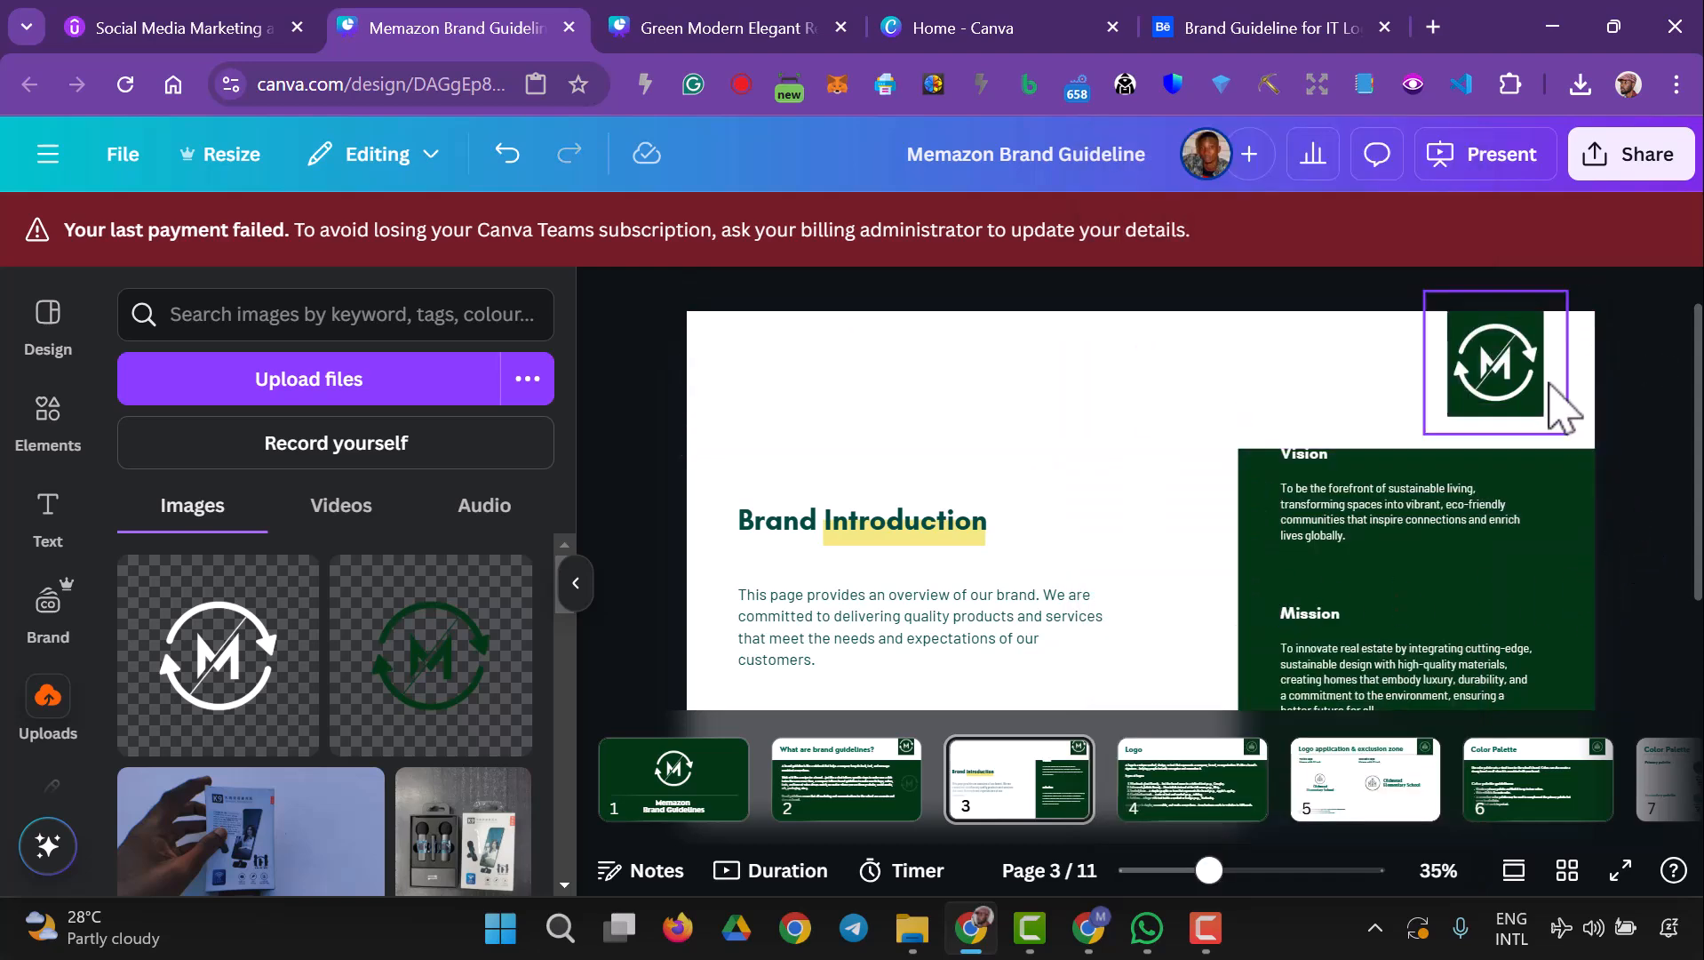
- Shorten the white header band on page 3 by raising its lower edge to the bottom of the logo's green square
click(1560, 410)
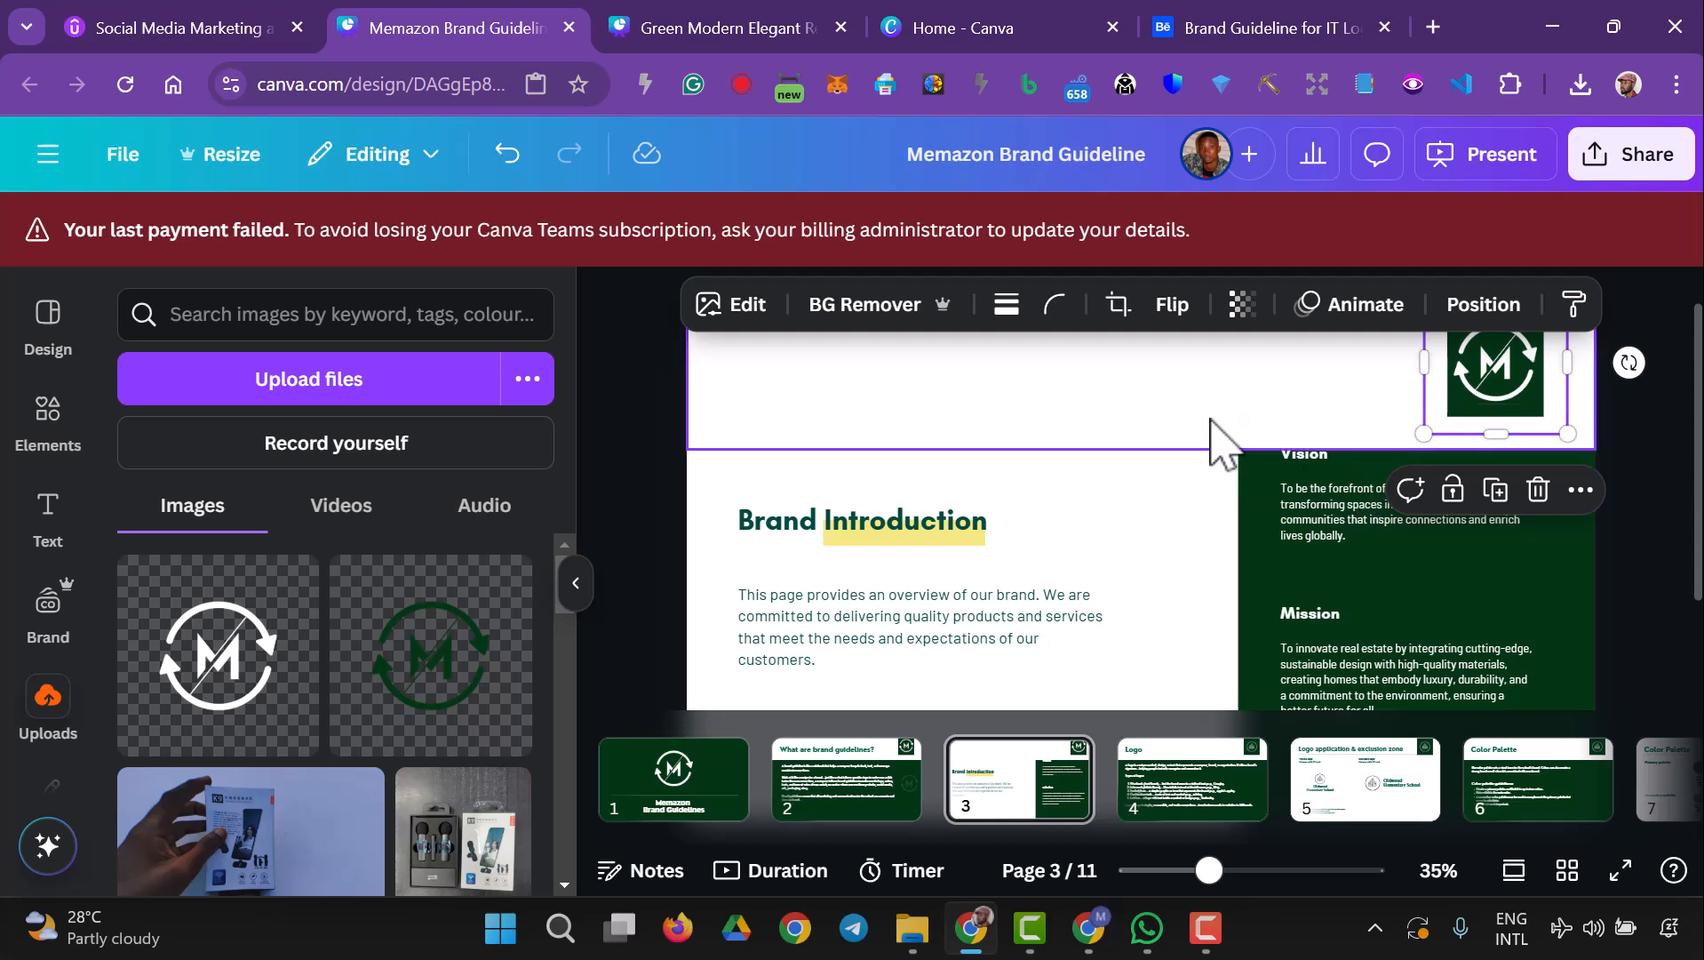
click(1206, 442)
drag(1146, 449, 1155, 415)
click(1670, 543)
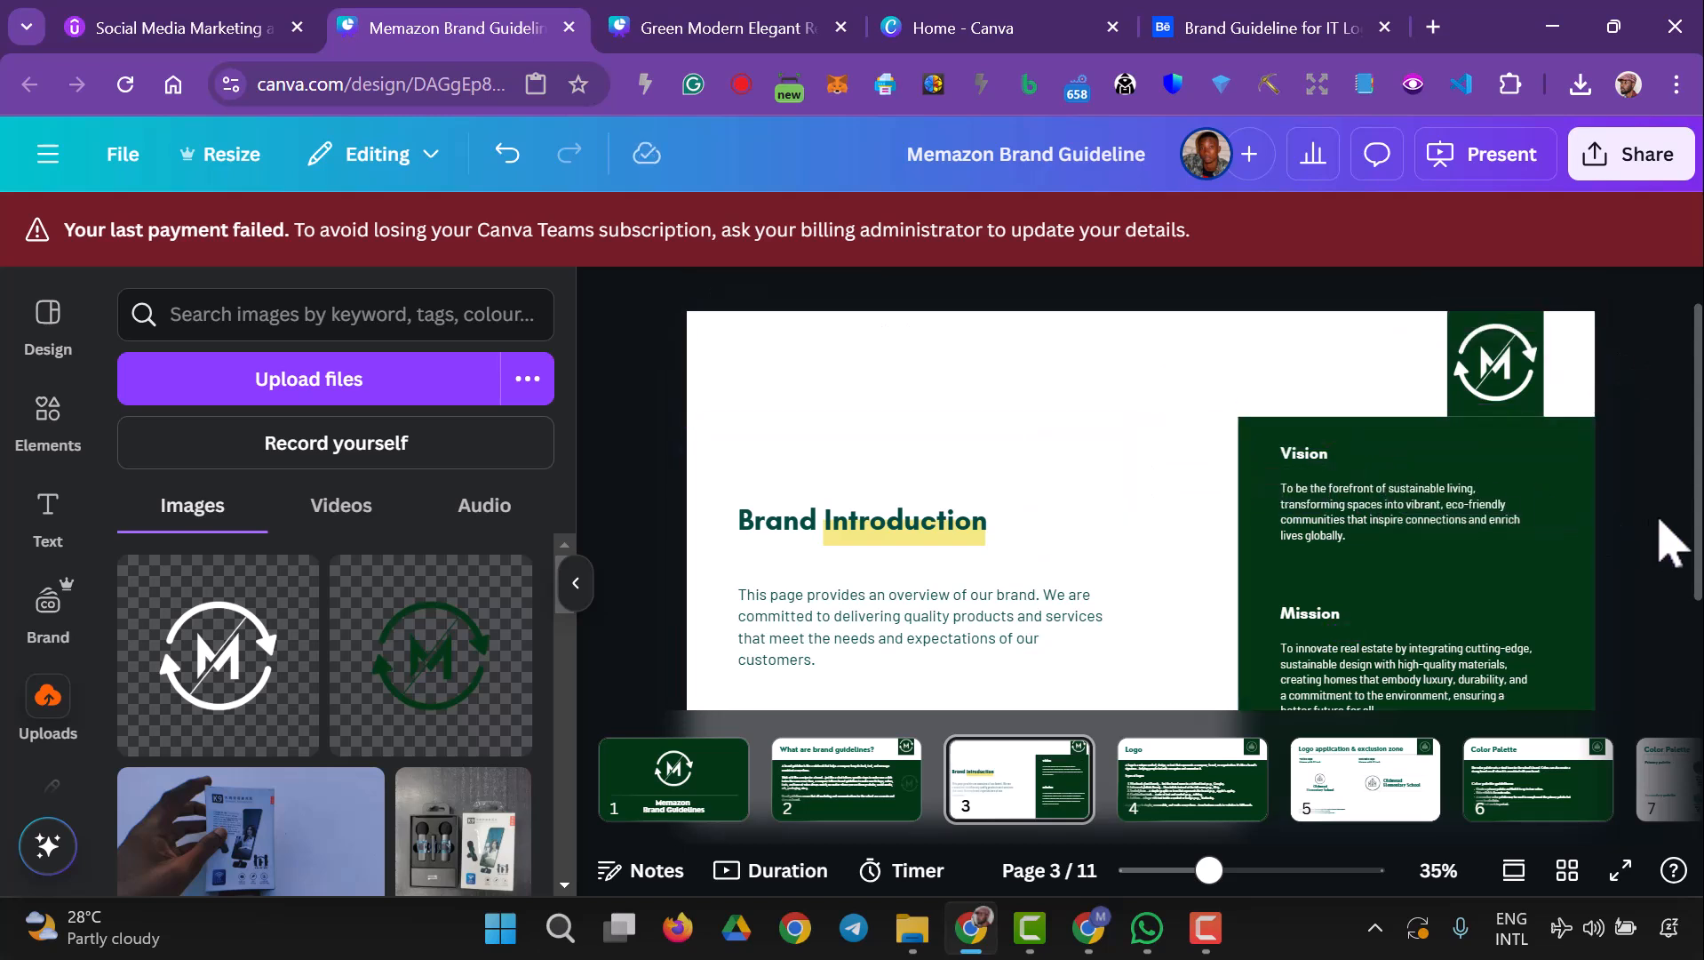
- Extend the dark green Vision and Mission panel upward behind the white header band to the page's top edge
click(1296, 410)
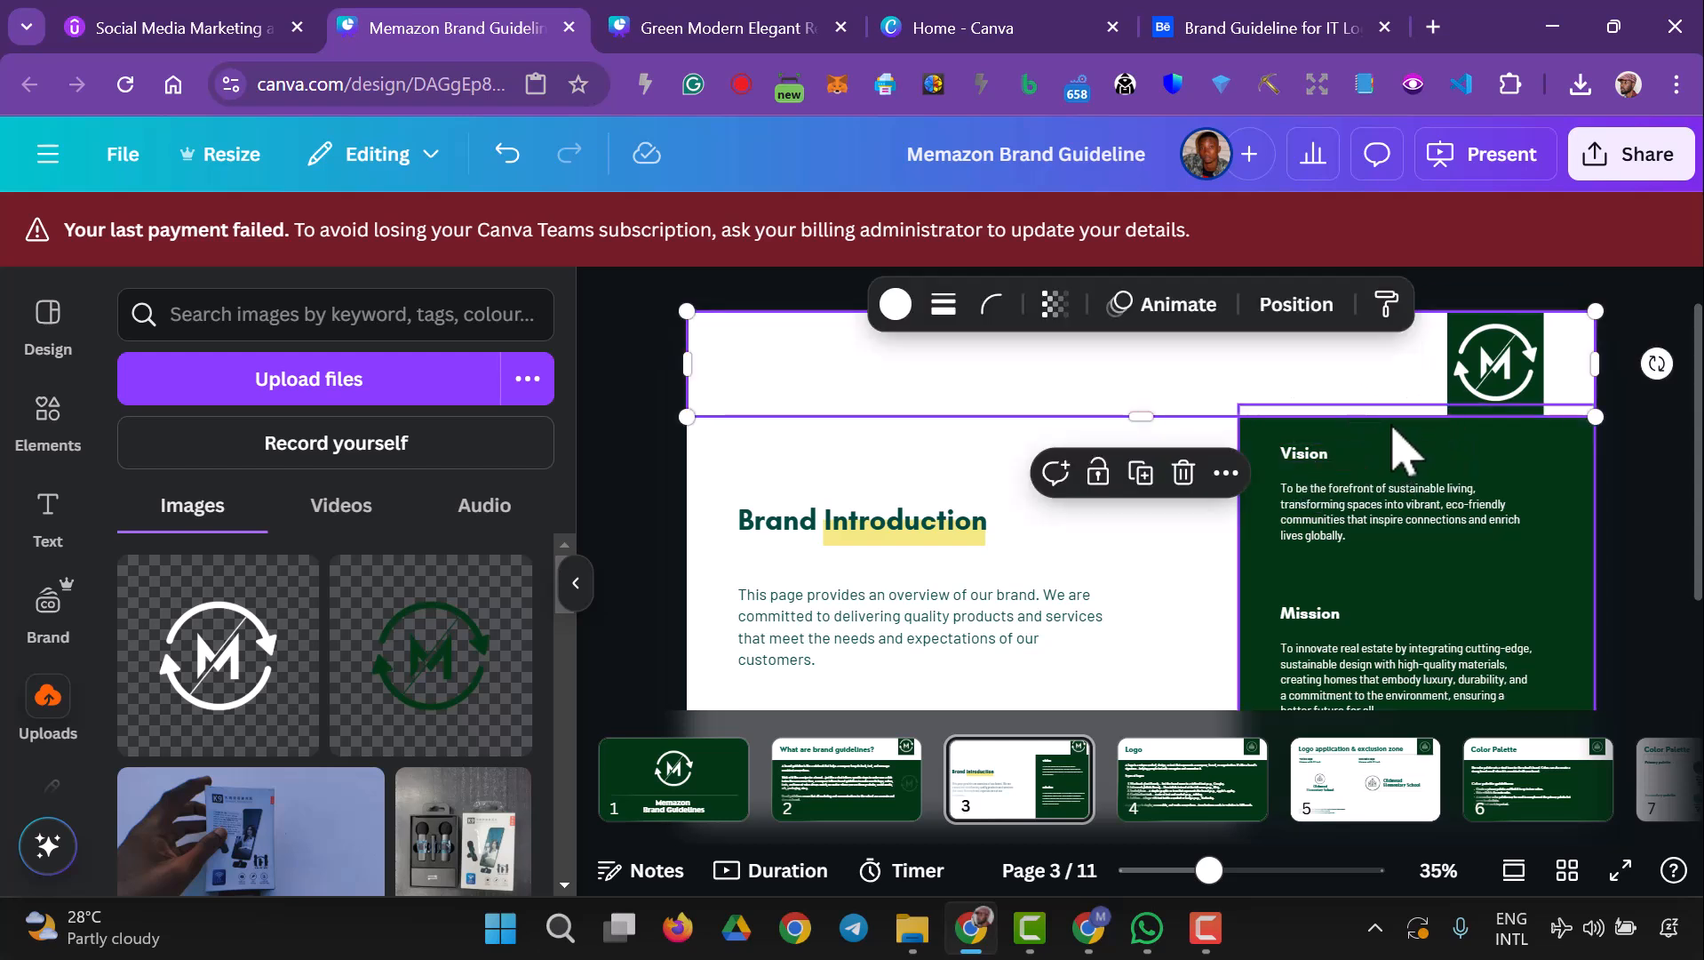
click(1428, 469)
drag(1420, 404, 1427, 354)
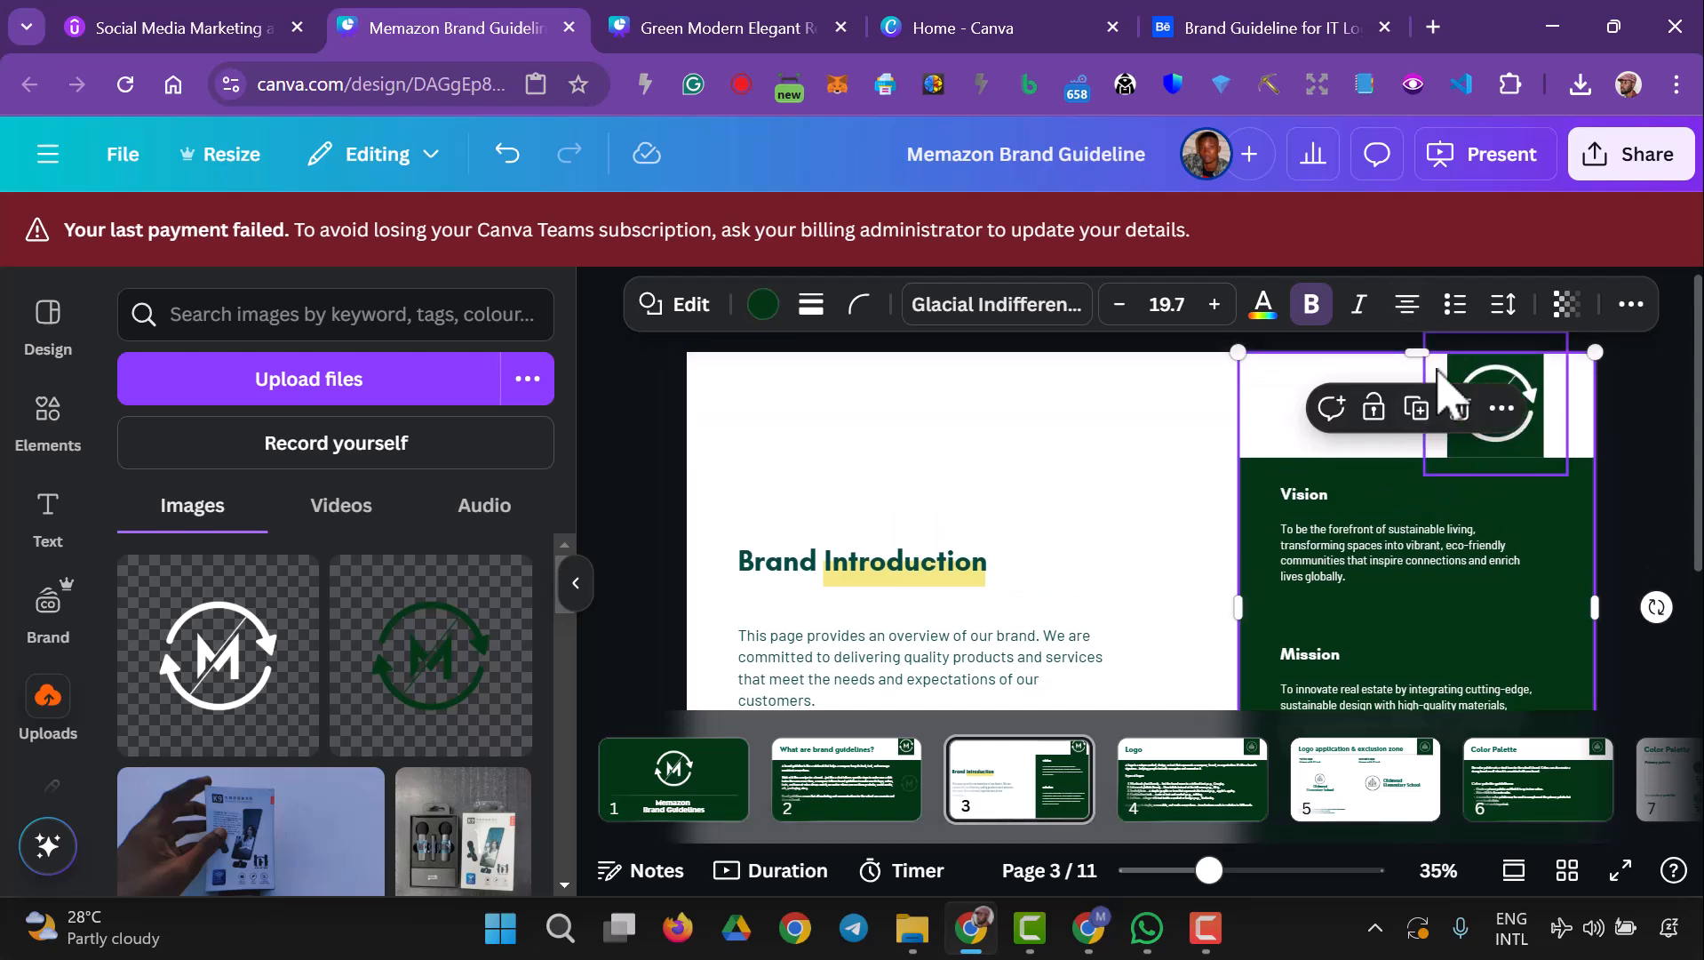
drag(1429, 351, 1429, 352)
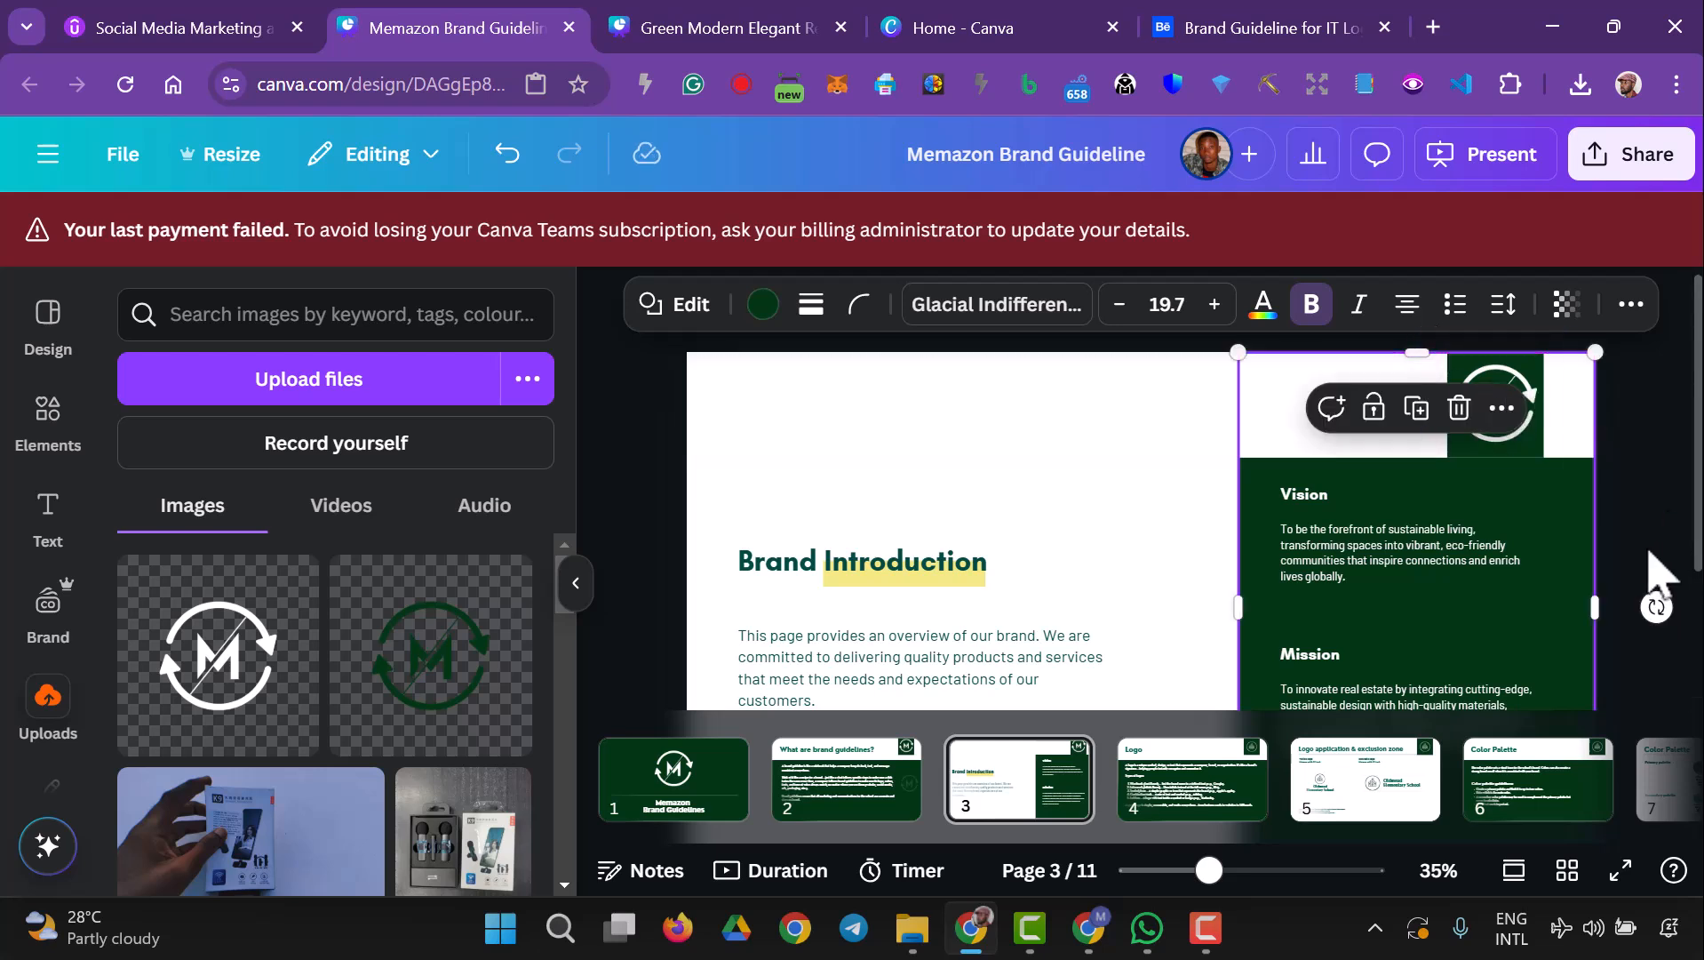
- Narrow the white header band on page 3 so that it ends at the dark green panel's left edge
click(1586, 449)
drag(1596, 405, 1242, 423)
click(1645, 536)
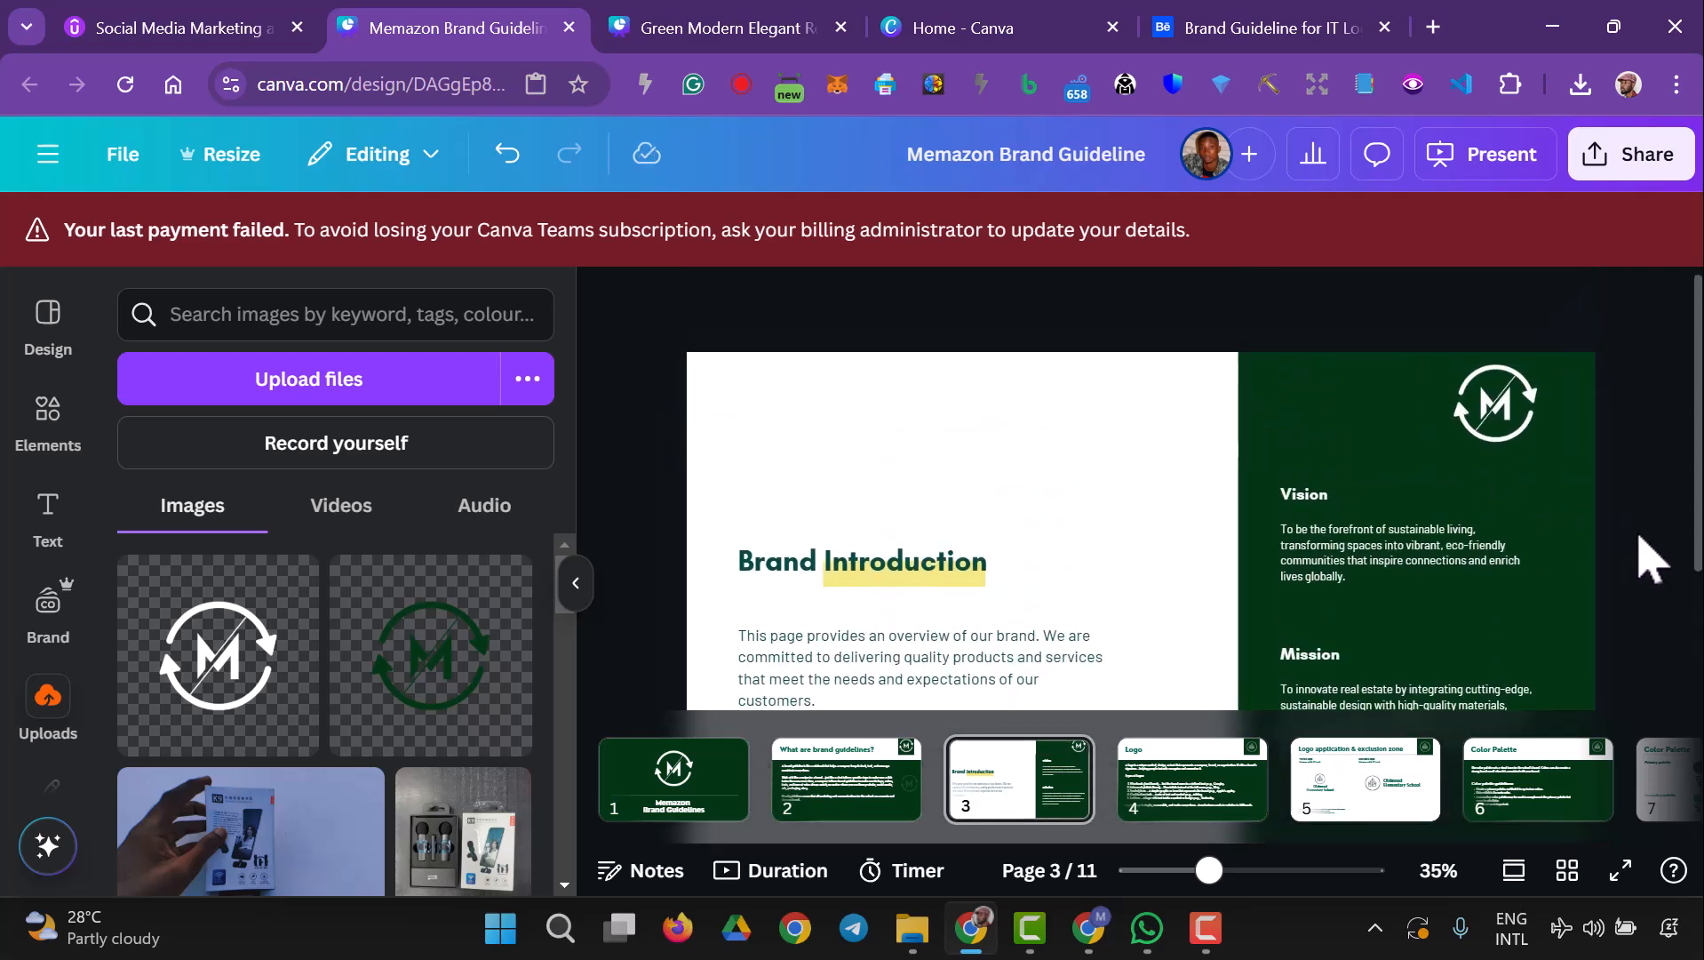
click(1542, 427)
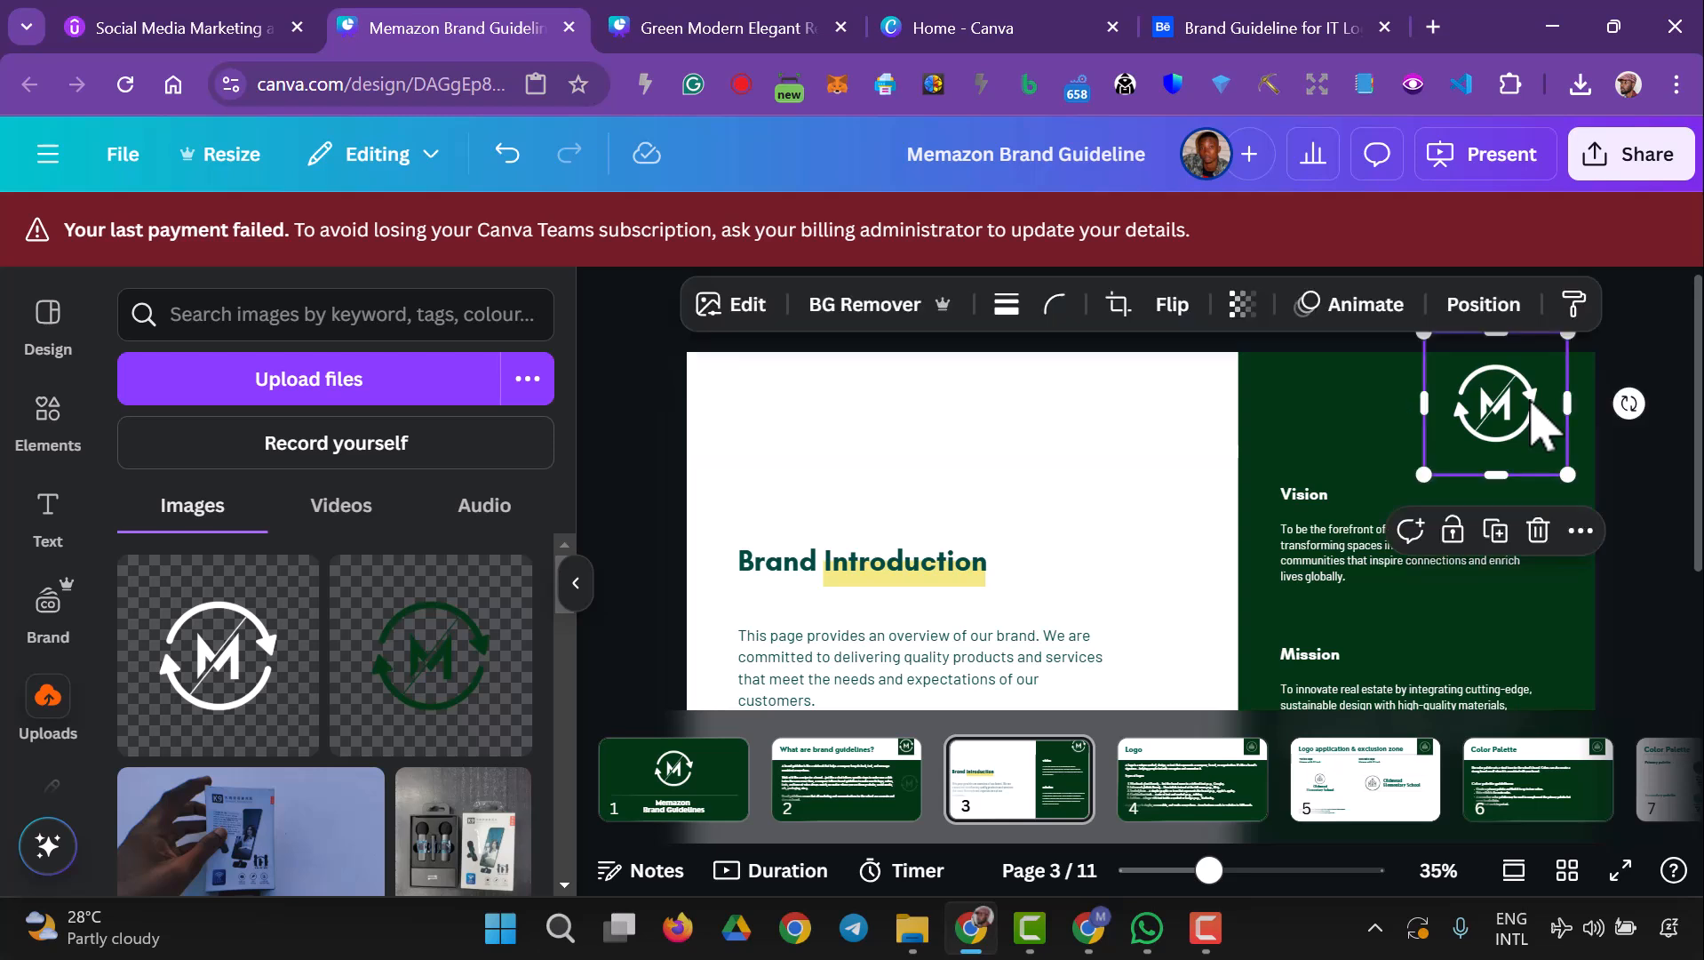
click(925, 449)
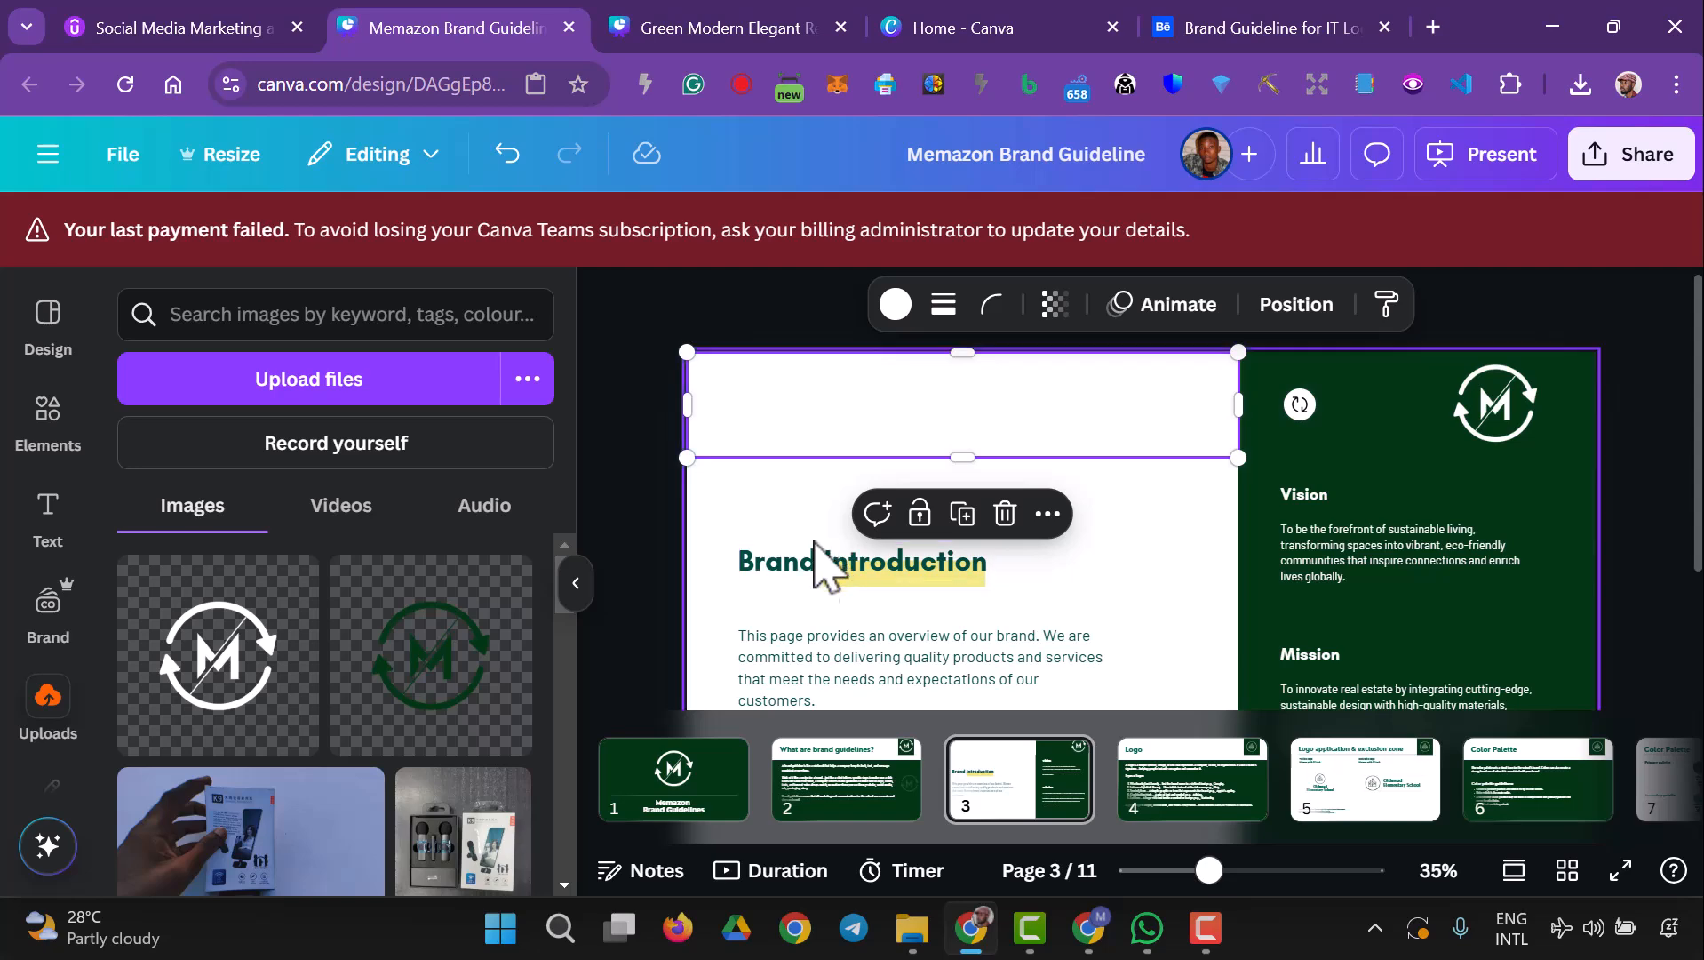
- Check the font of the page 2 title and set the Brand Introduction heading on page 3 to the same font, Nourd
click(842, 794)
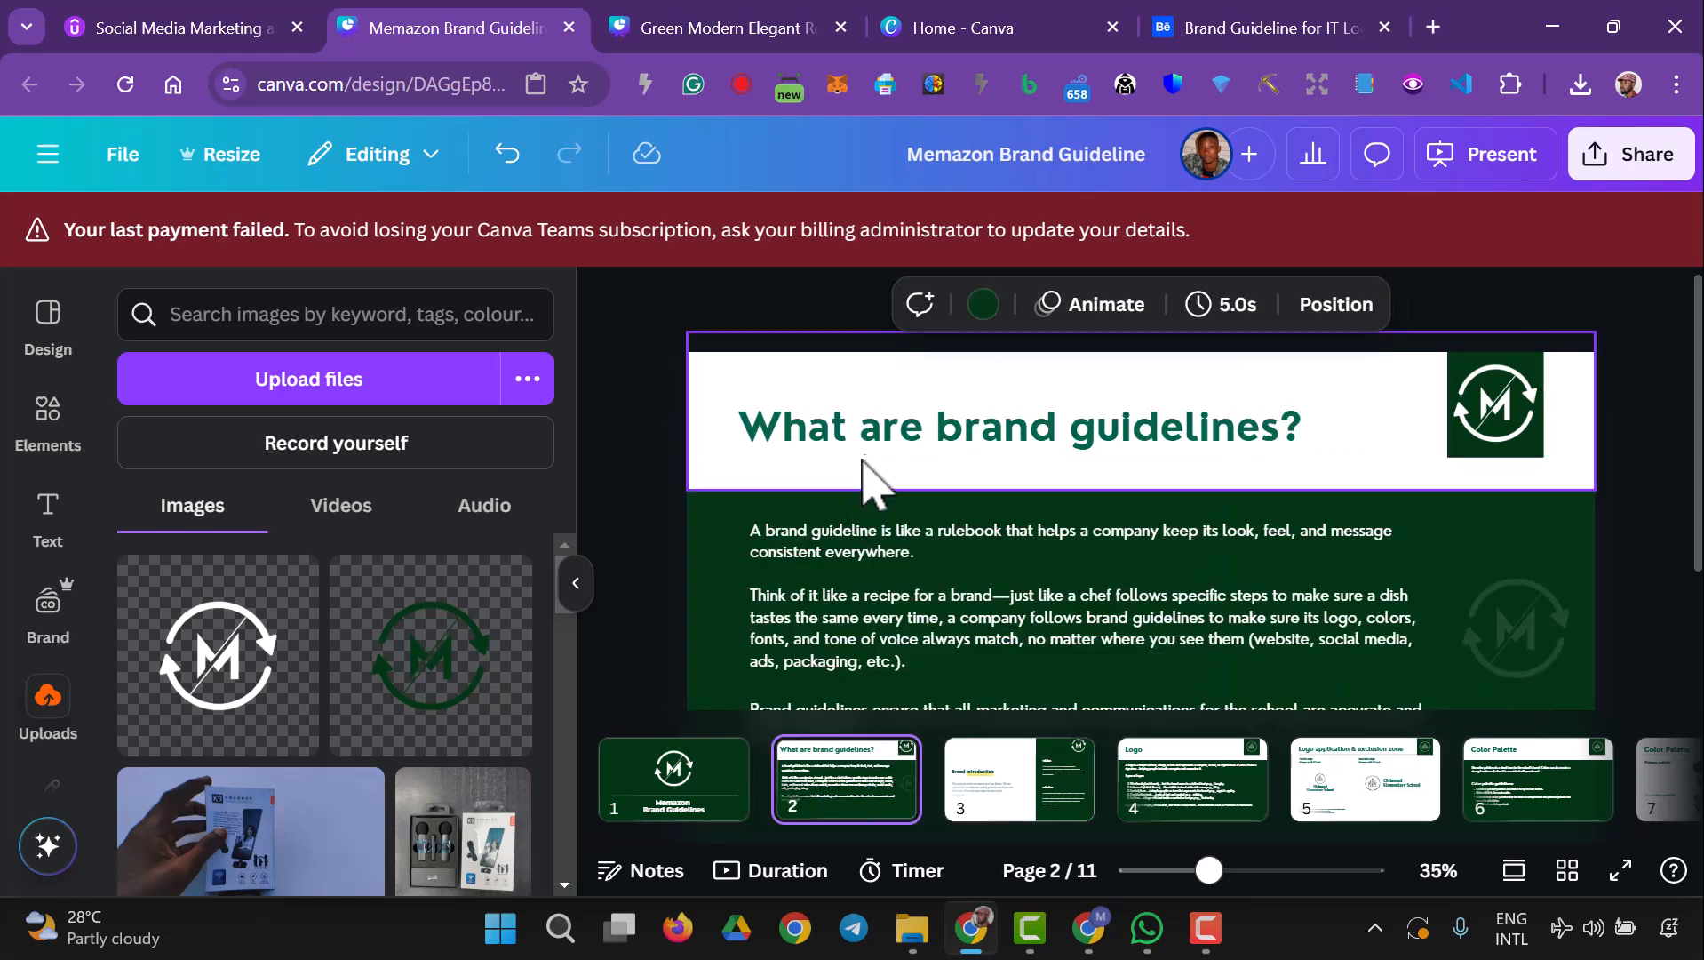
click(871, 443)
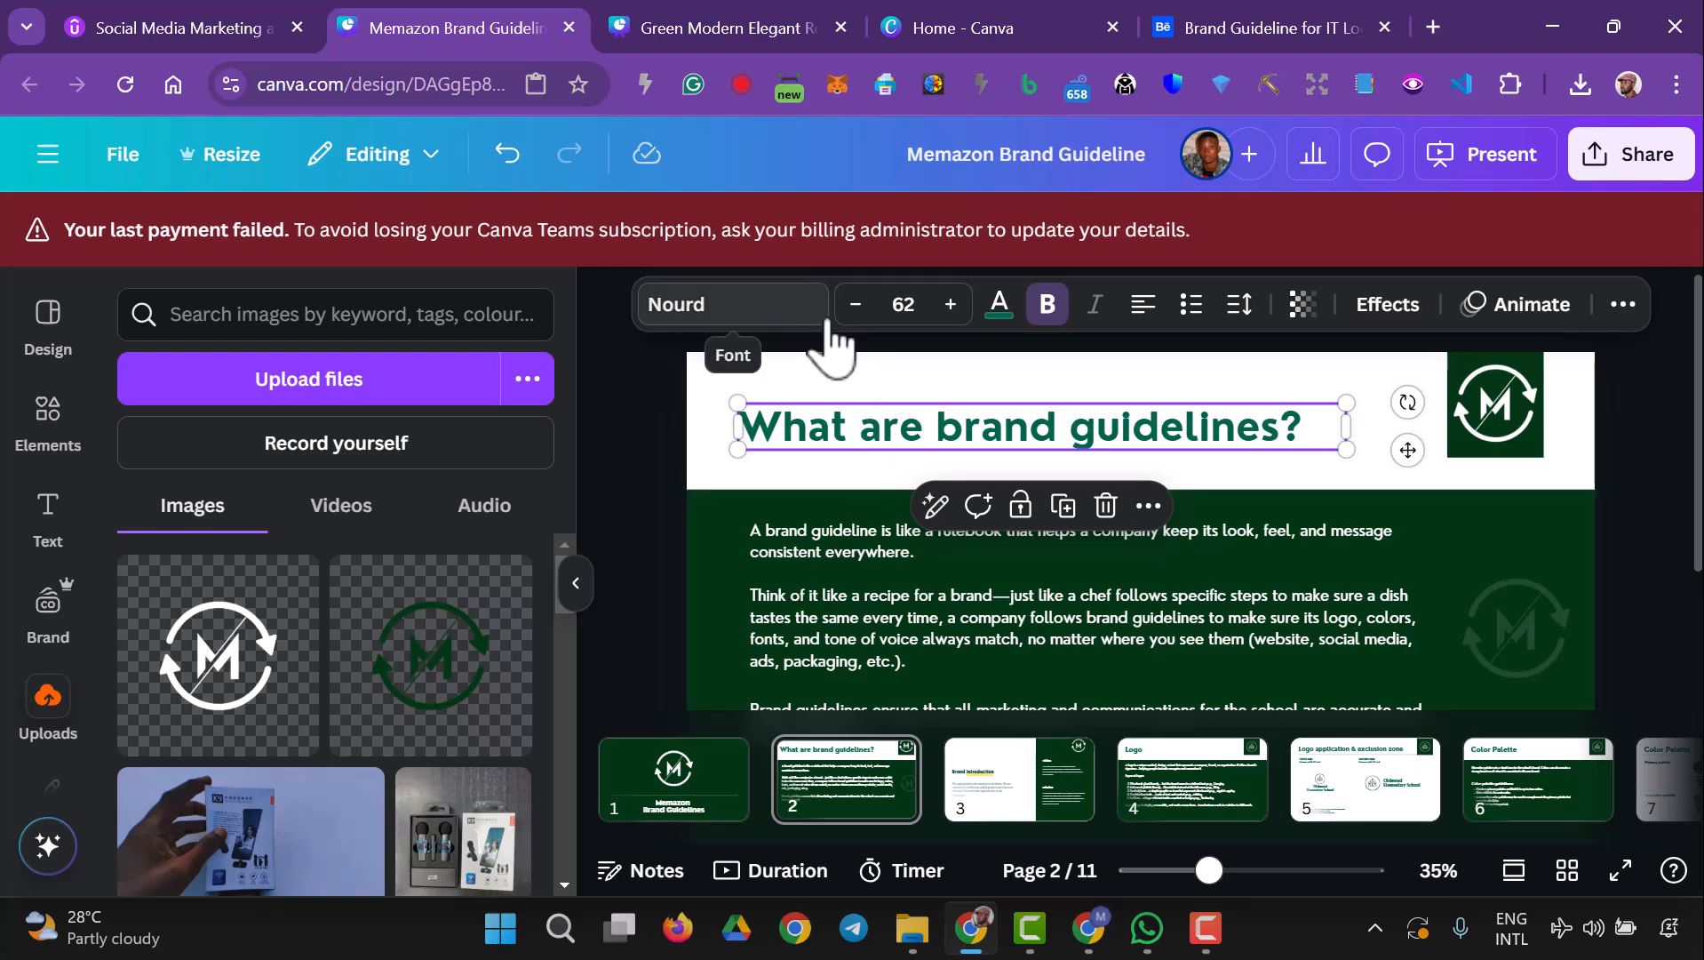
click(986, 800)
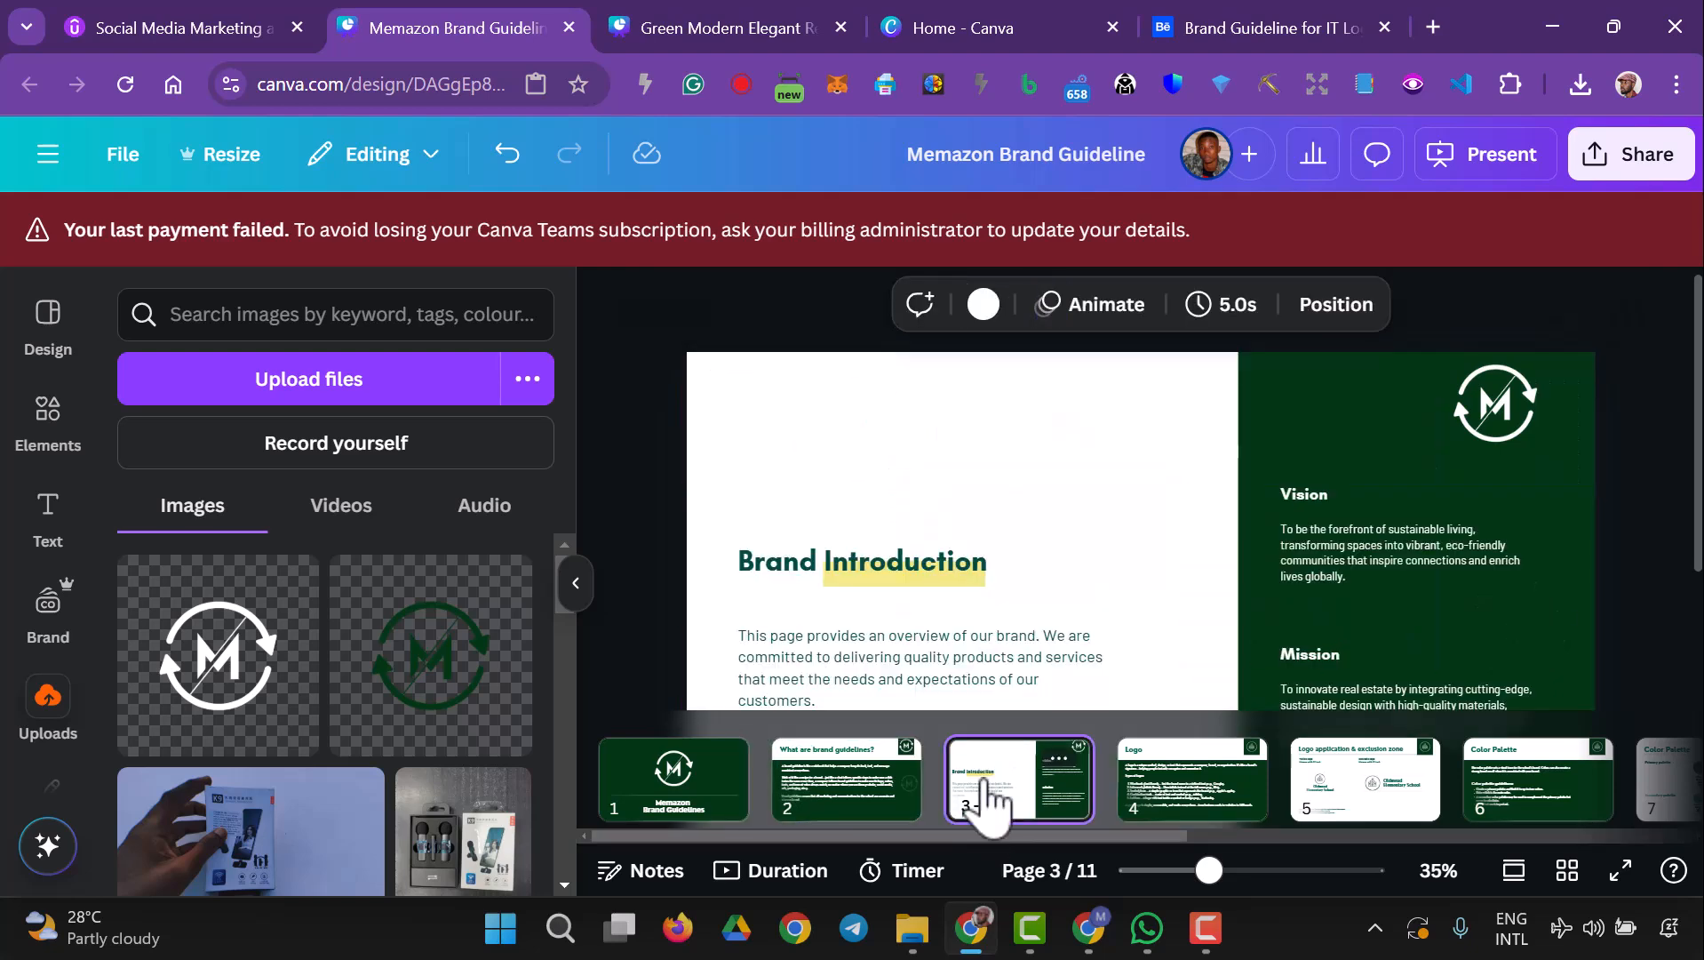
click(859, 566)
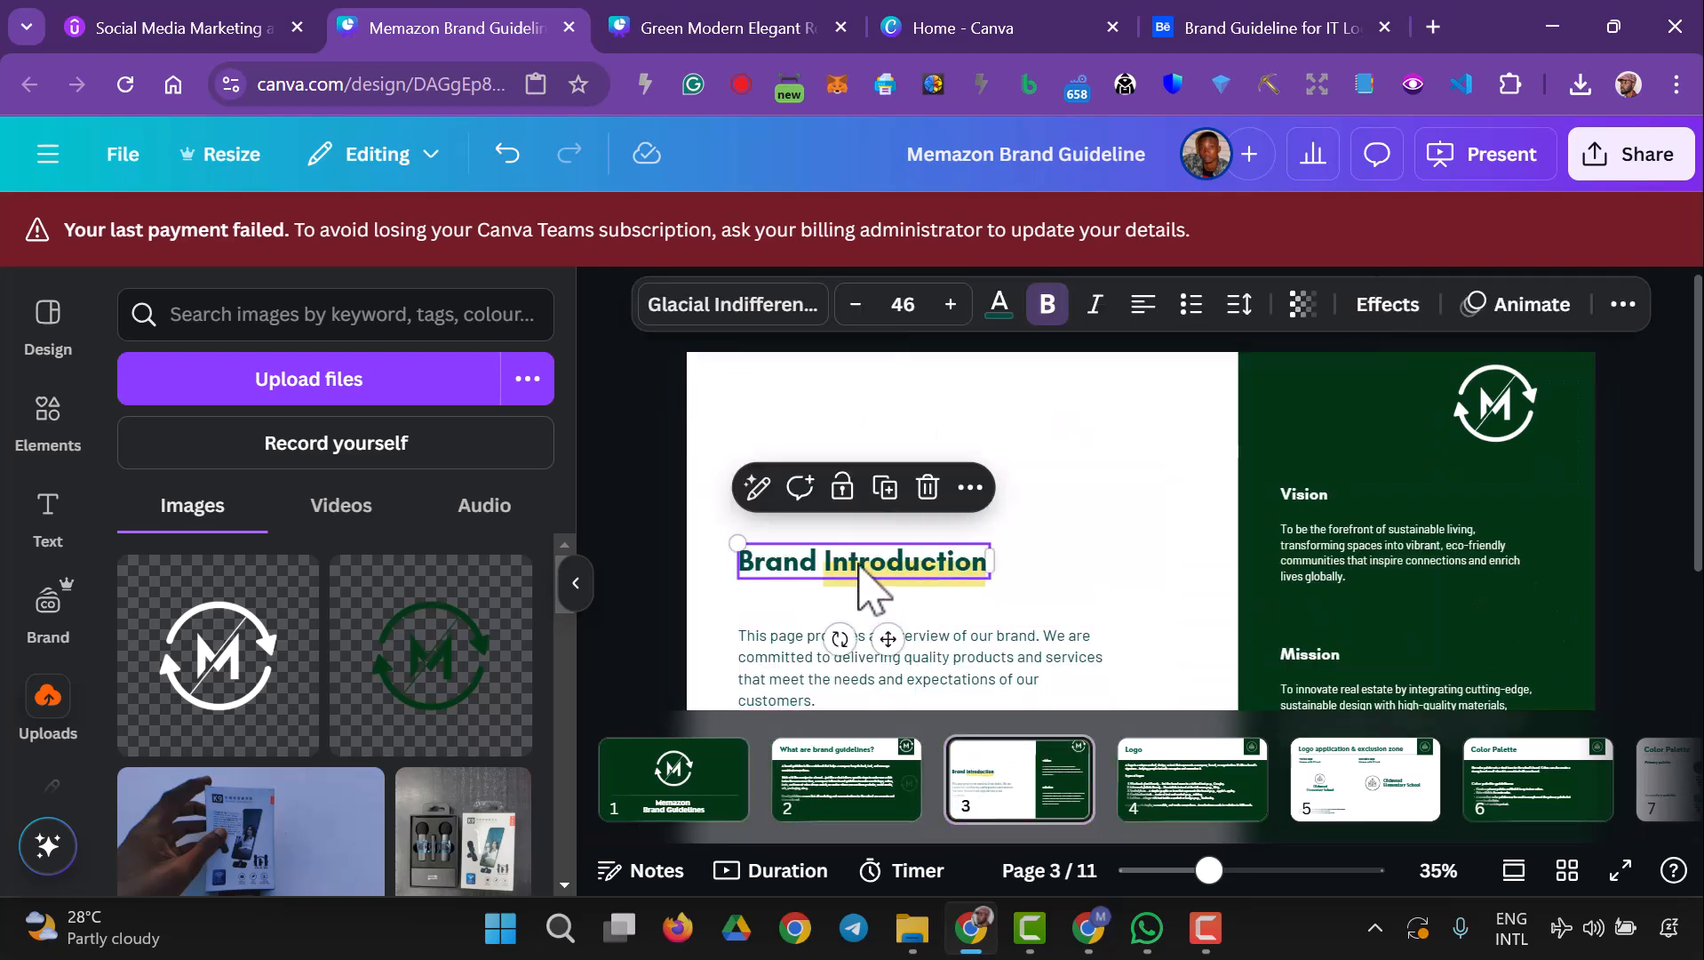
click(805, 316)
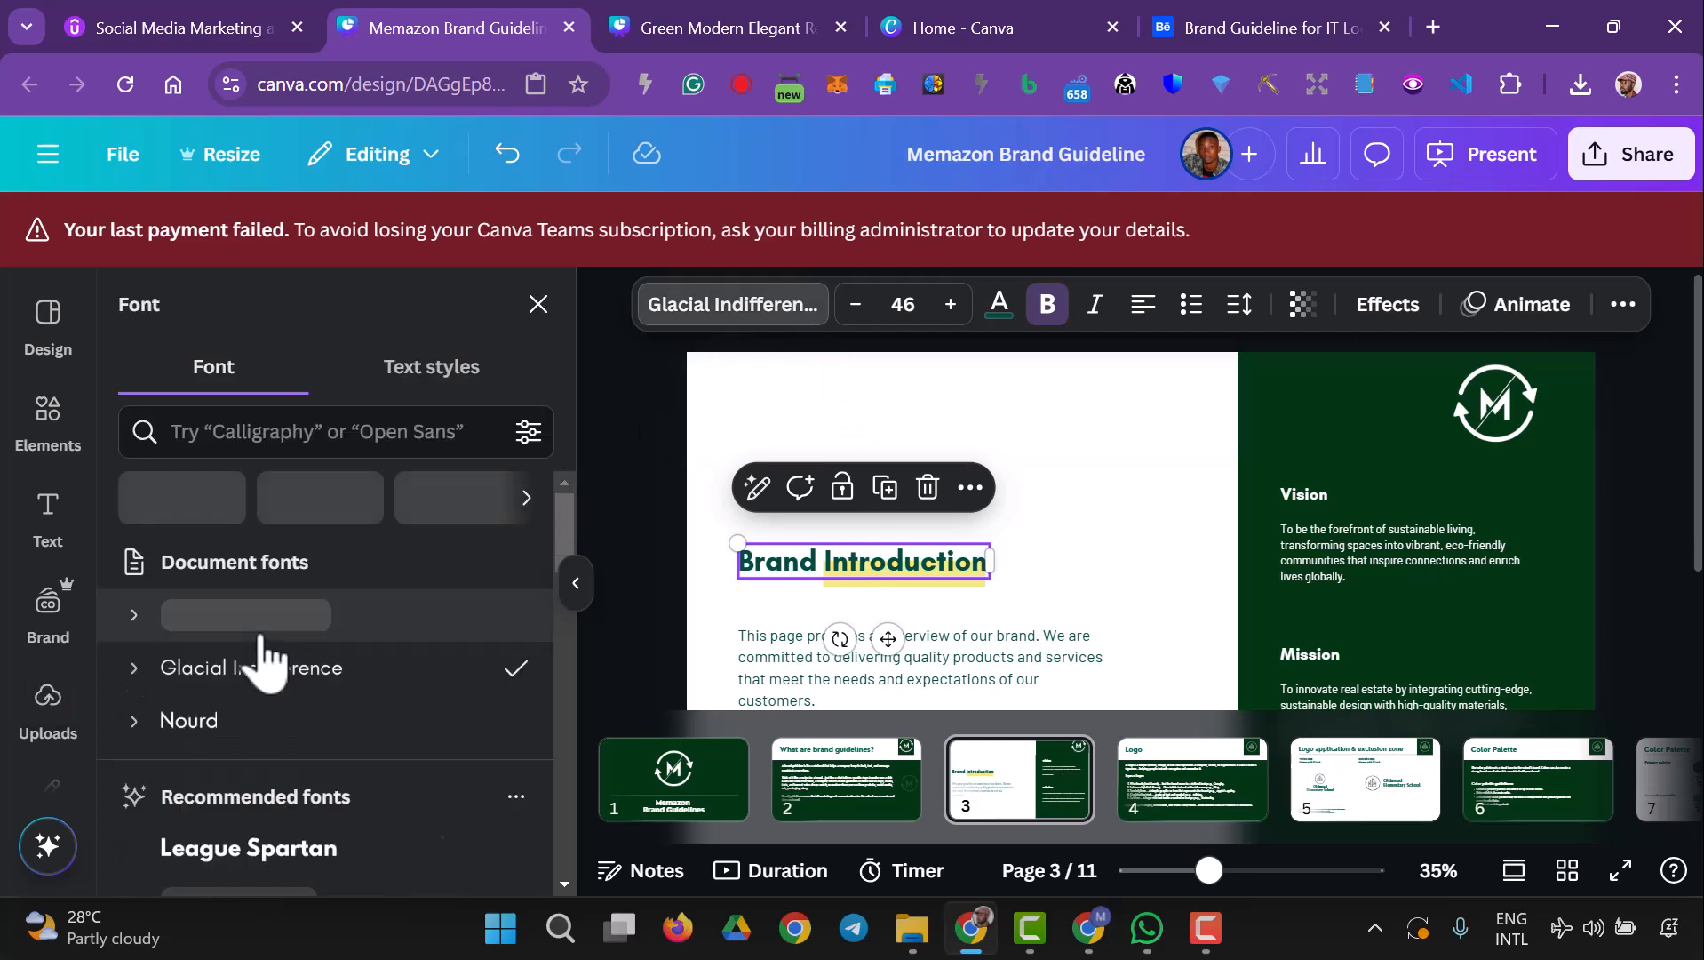
click(189, 720)
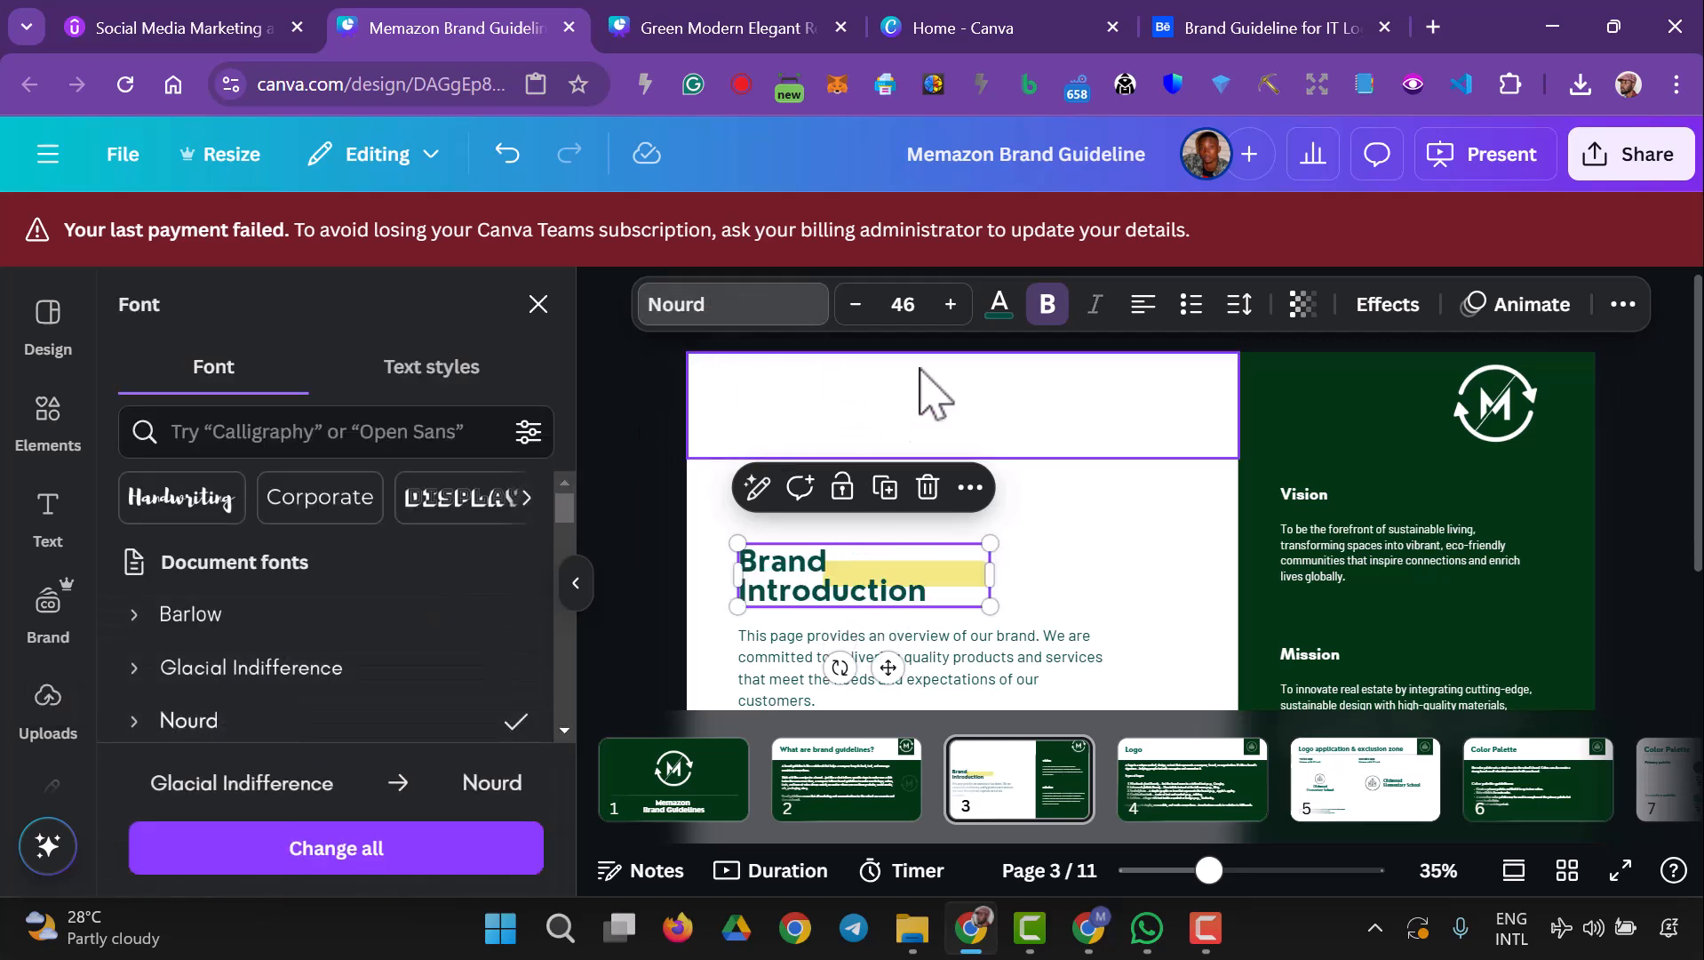
- Try font size 63 on the Brand Introduction heading and undo the heading's accidental removal
click(924, 306)
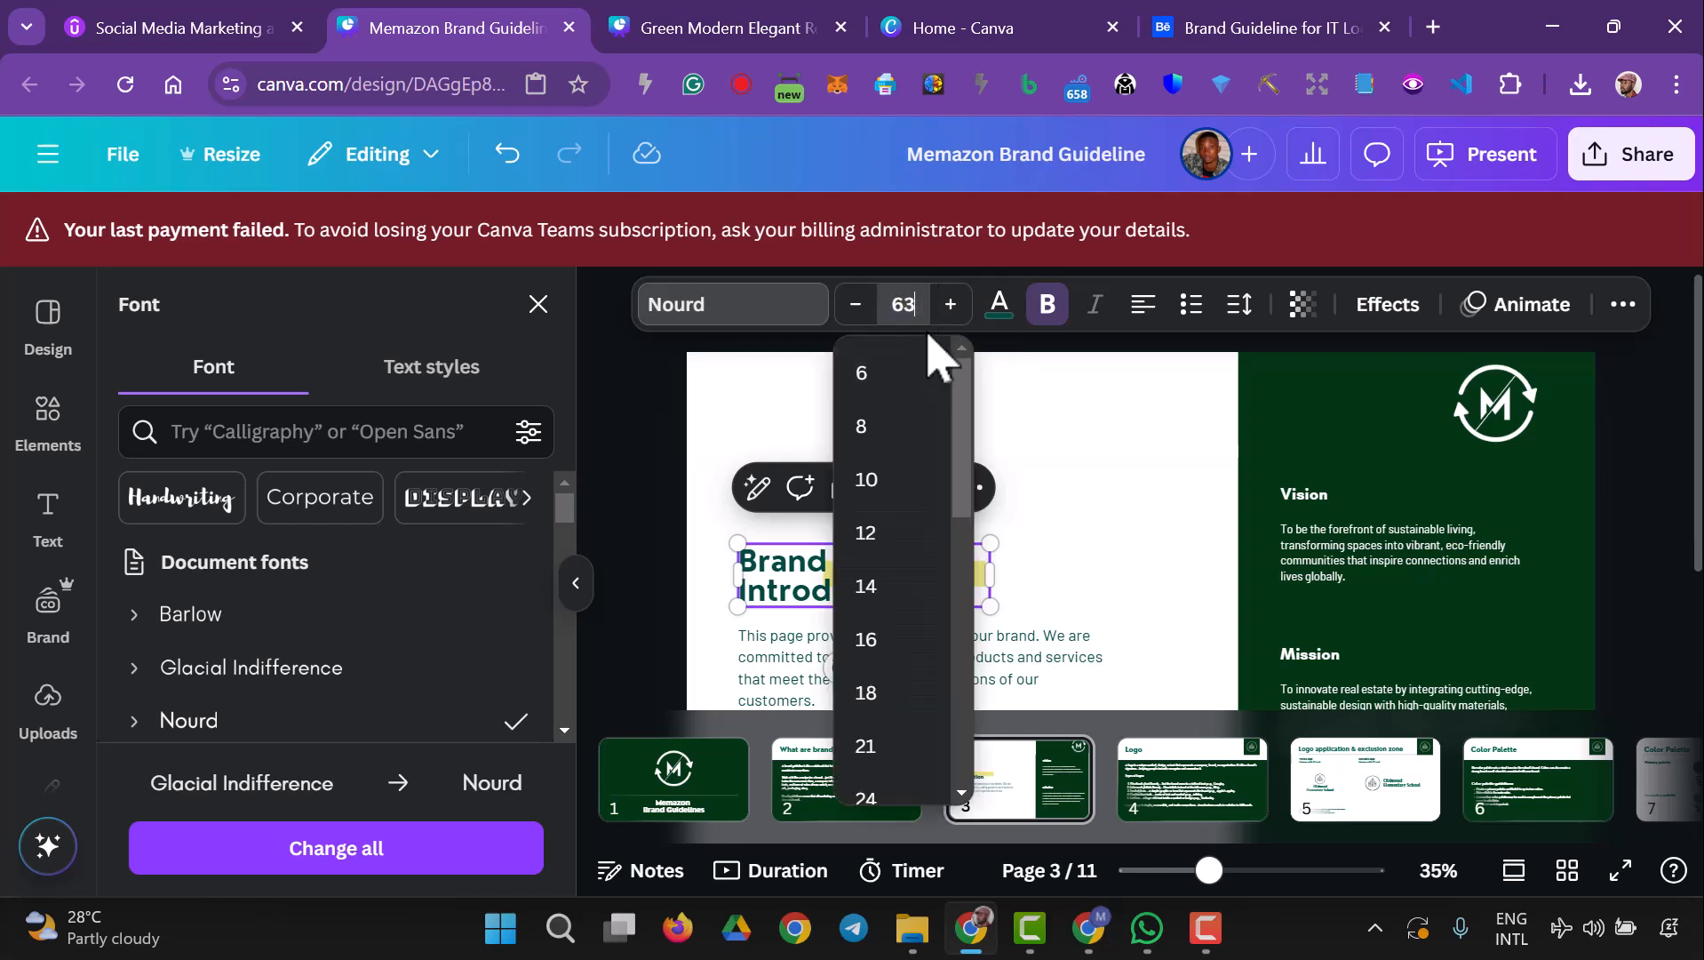
text(63)
key(Return)
key(Escape)
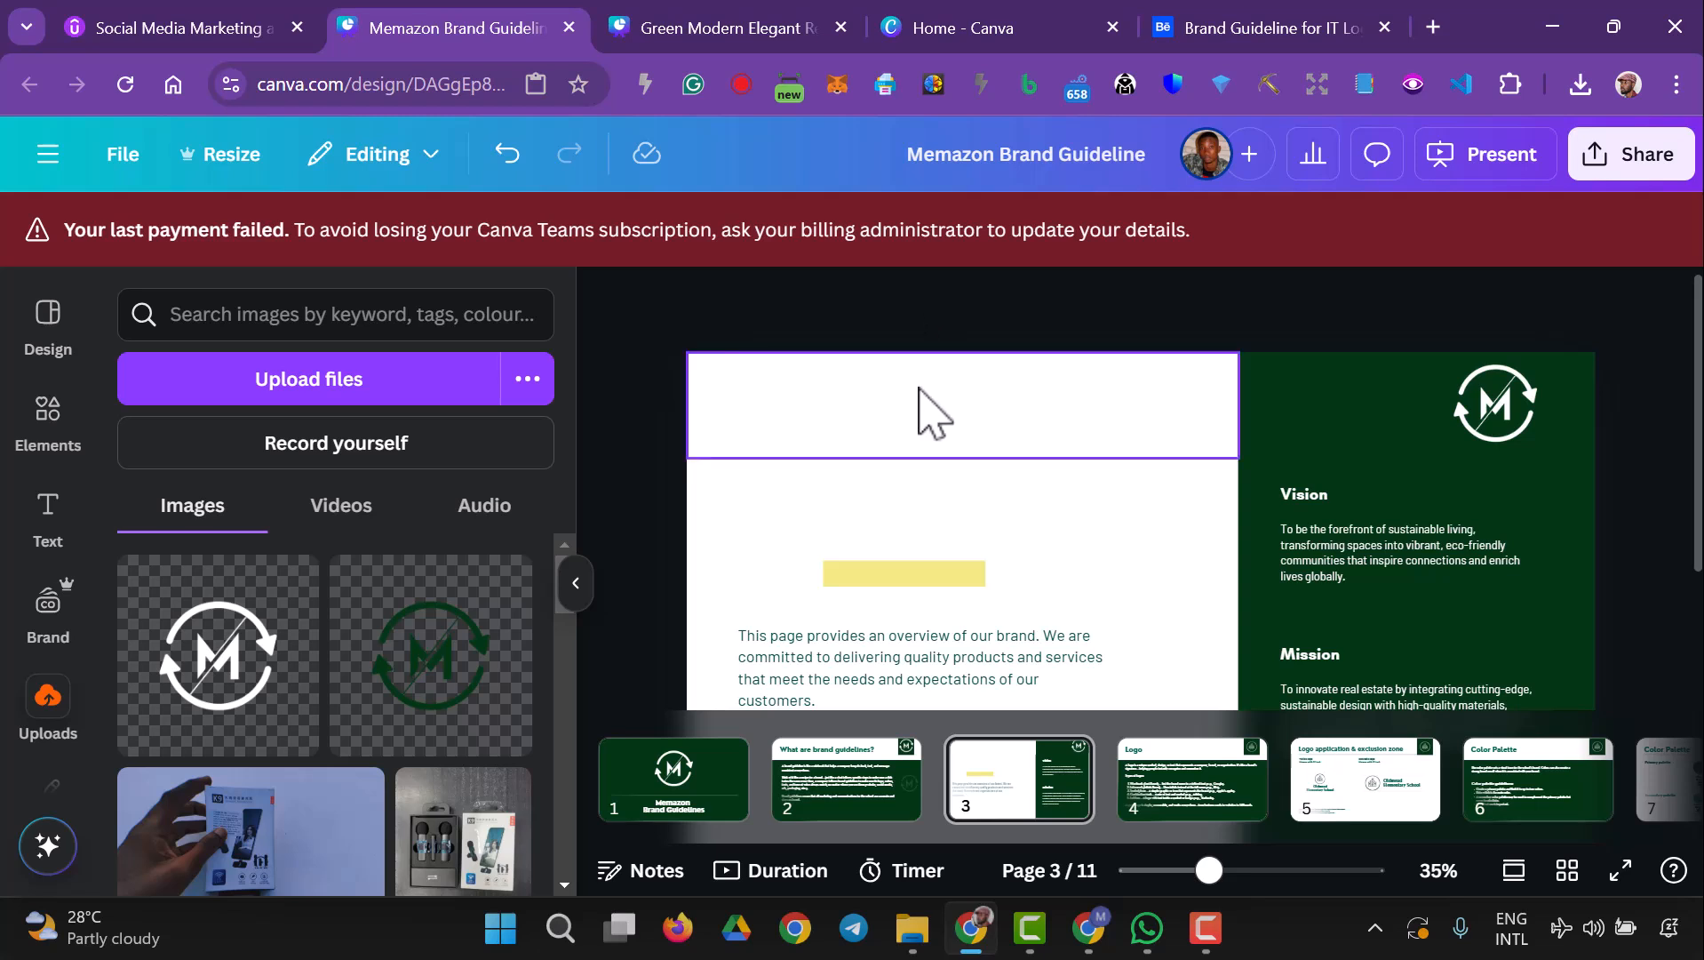
key(ctrl+z)
- Set the Brand Introduction heading's font size to 62 and widen its text box to fit the heading on one line
click(798, 584)
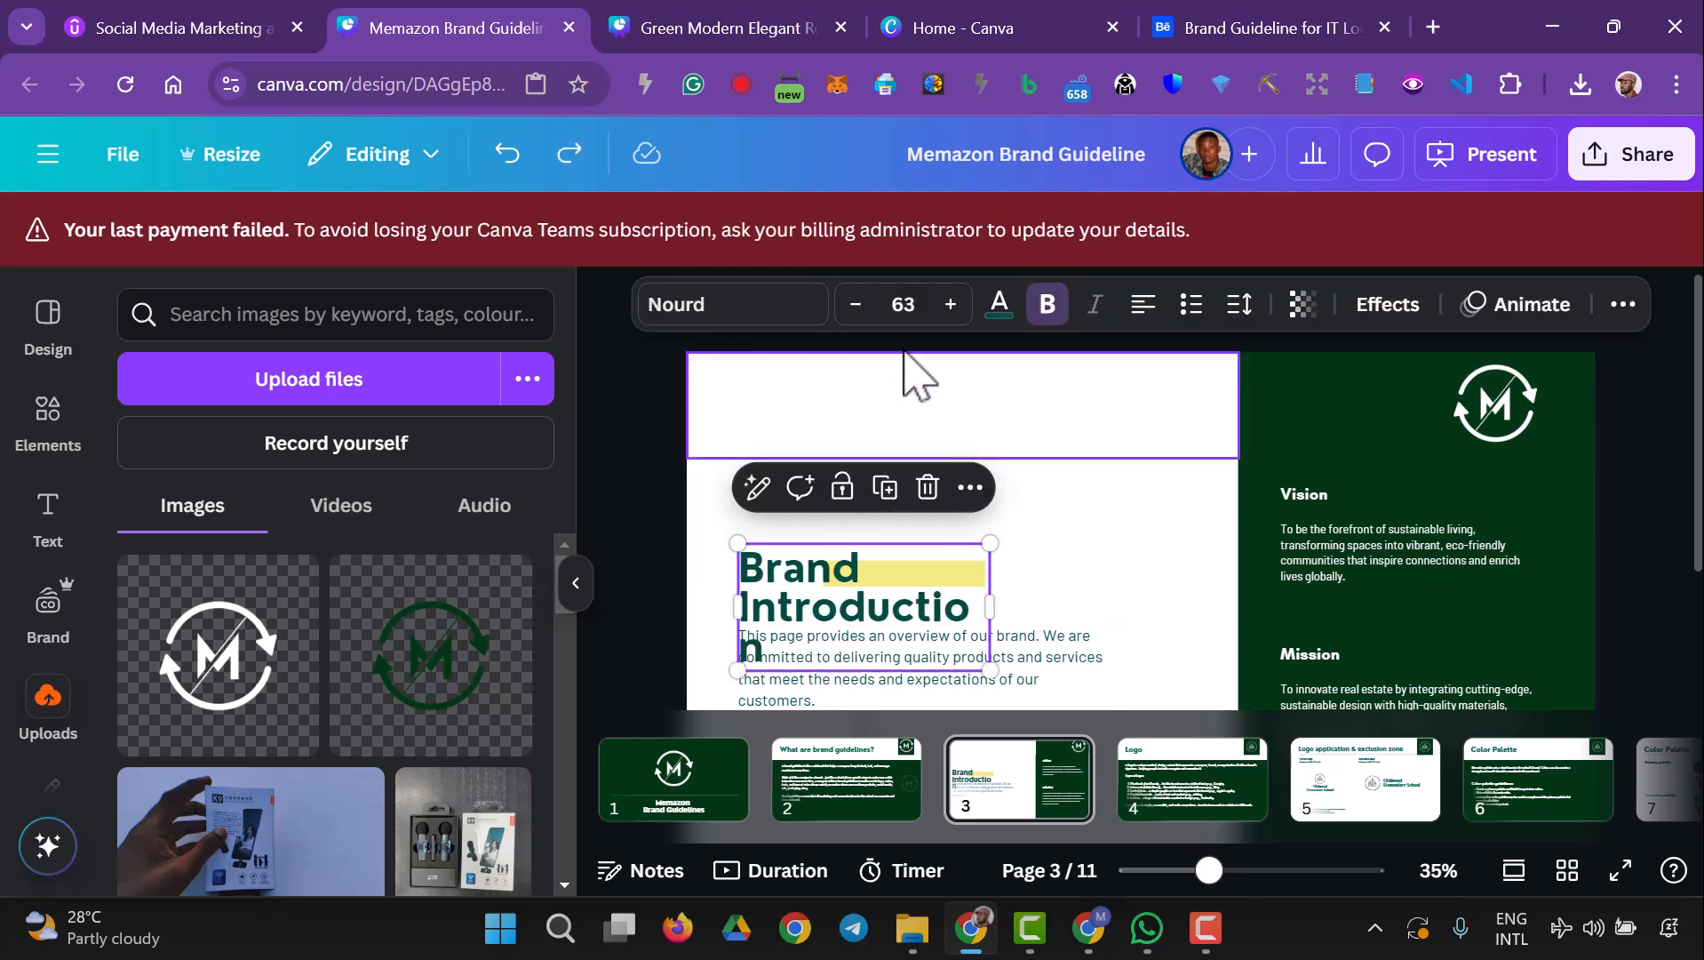
click(915, 320)
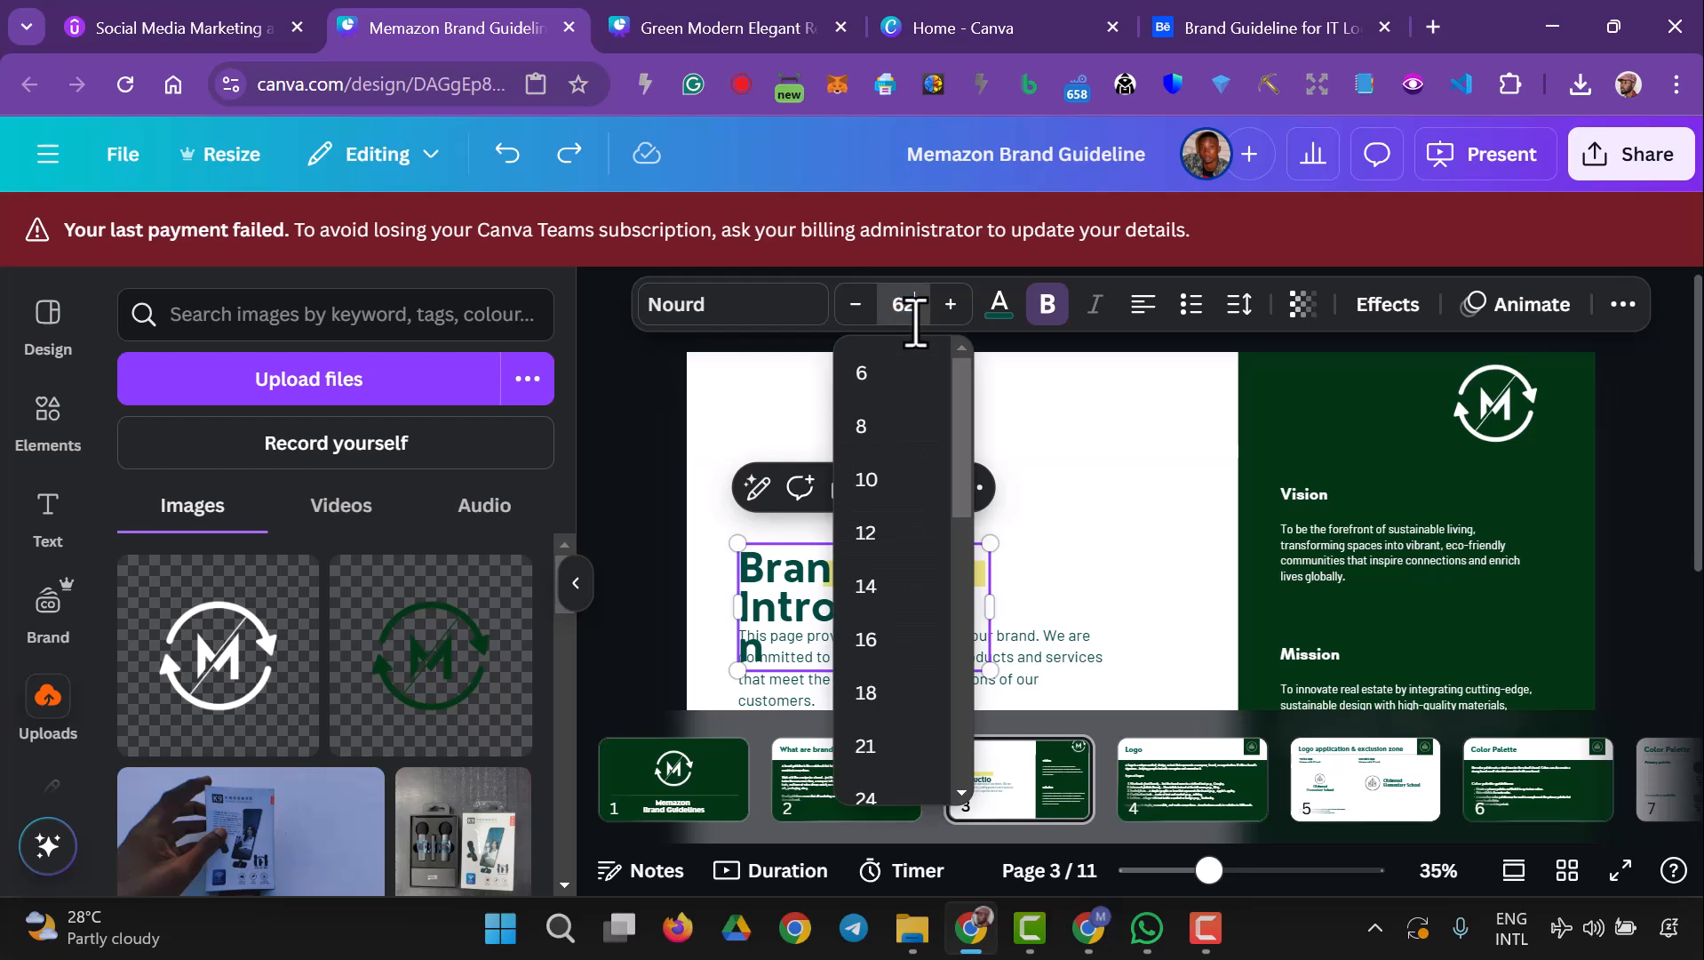
key(Return)
drag(992, 613, 1208, 622)
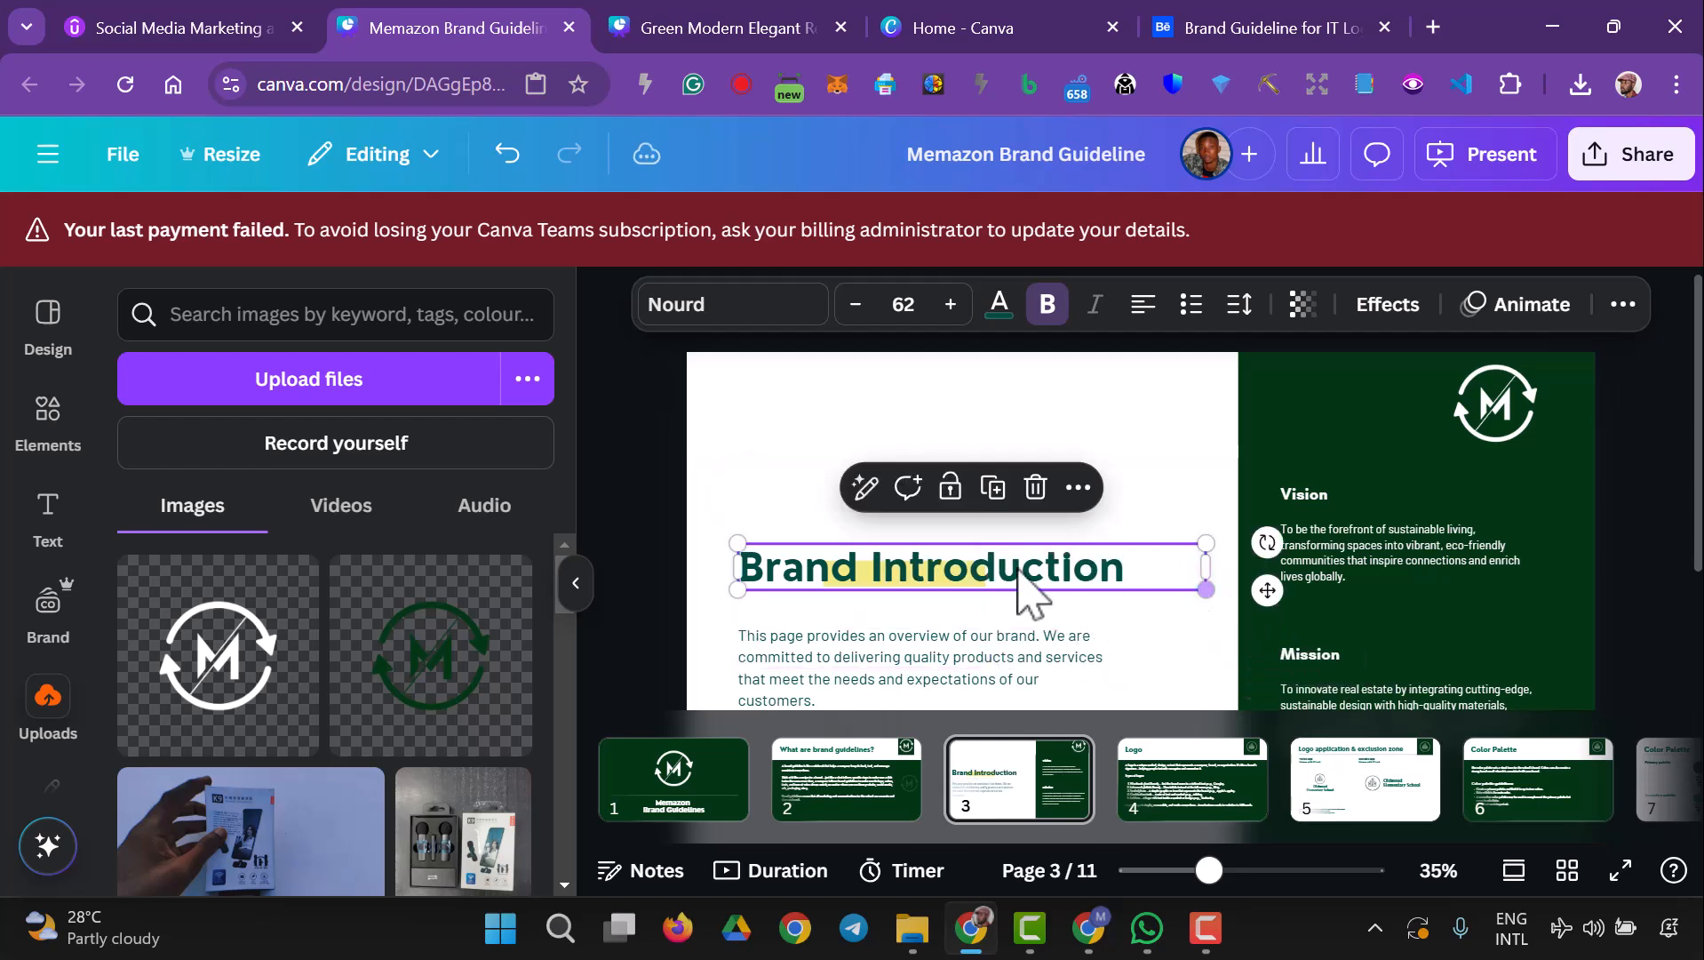
- Move the Brand Introduction heading onto the white header band, level with the logo, and bring it forward in front of the band
drag(980, 573, 959, 391)
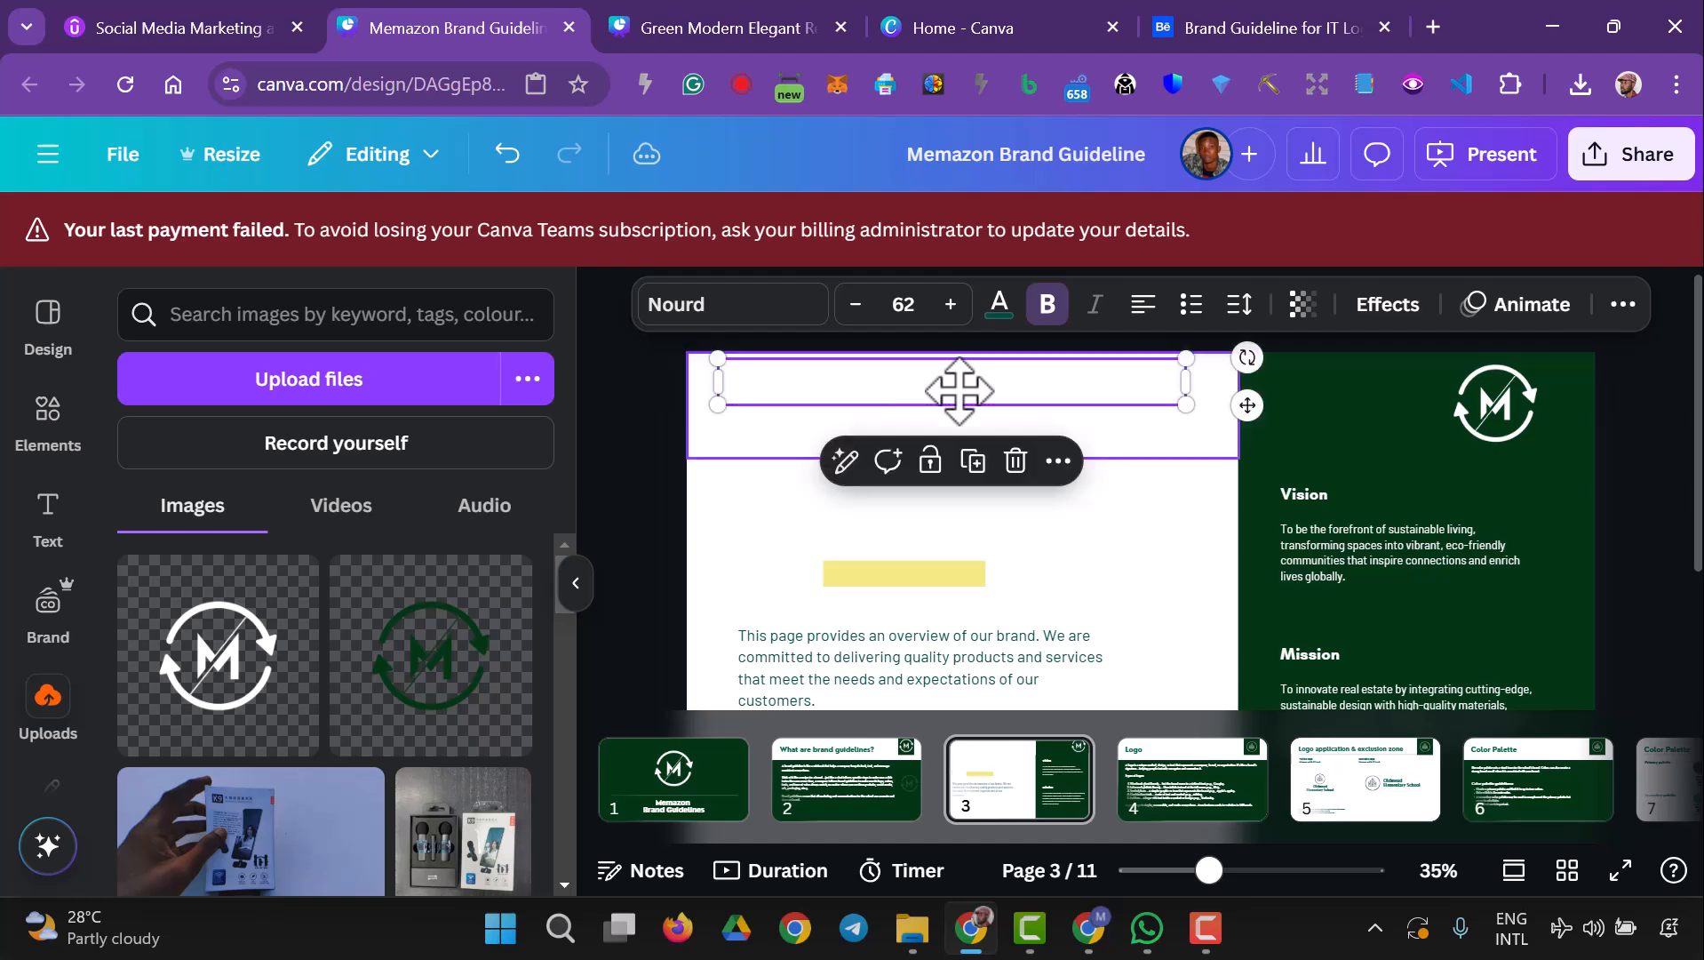
click(1057, 460)
mouse_move(1253, 822)
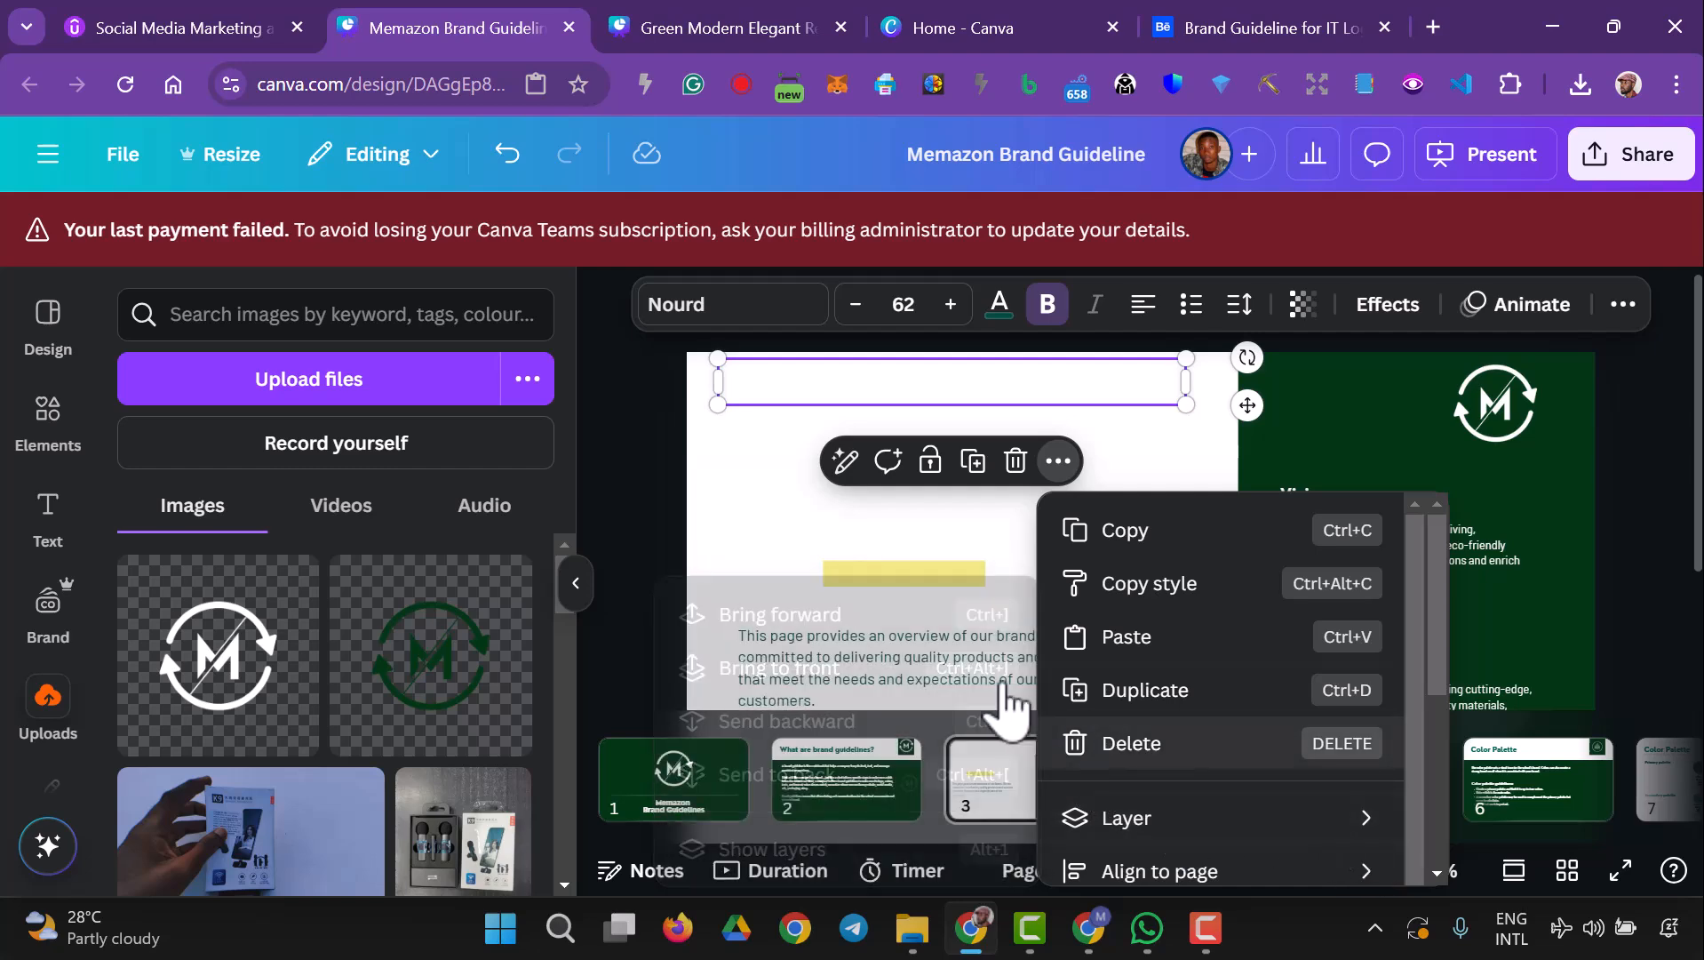
mouse_move(1066, 817)
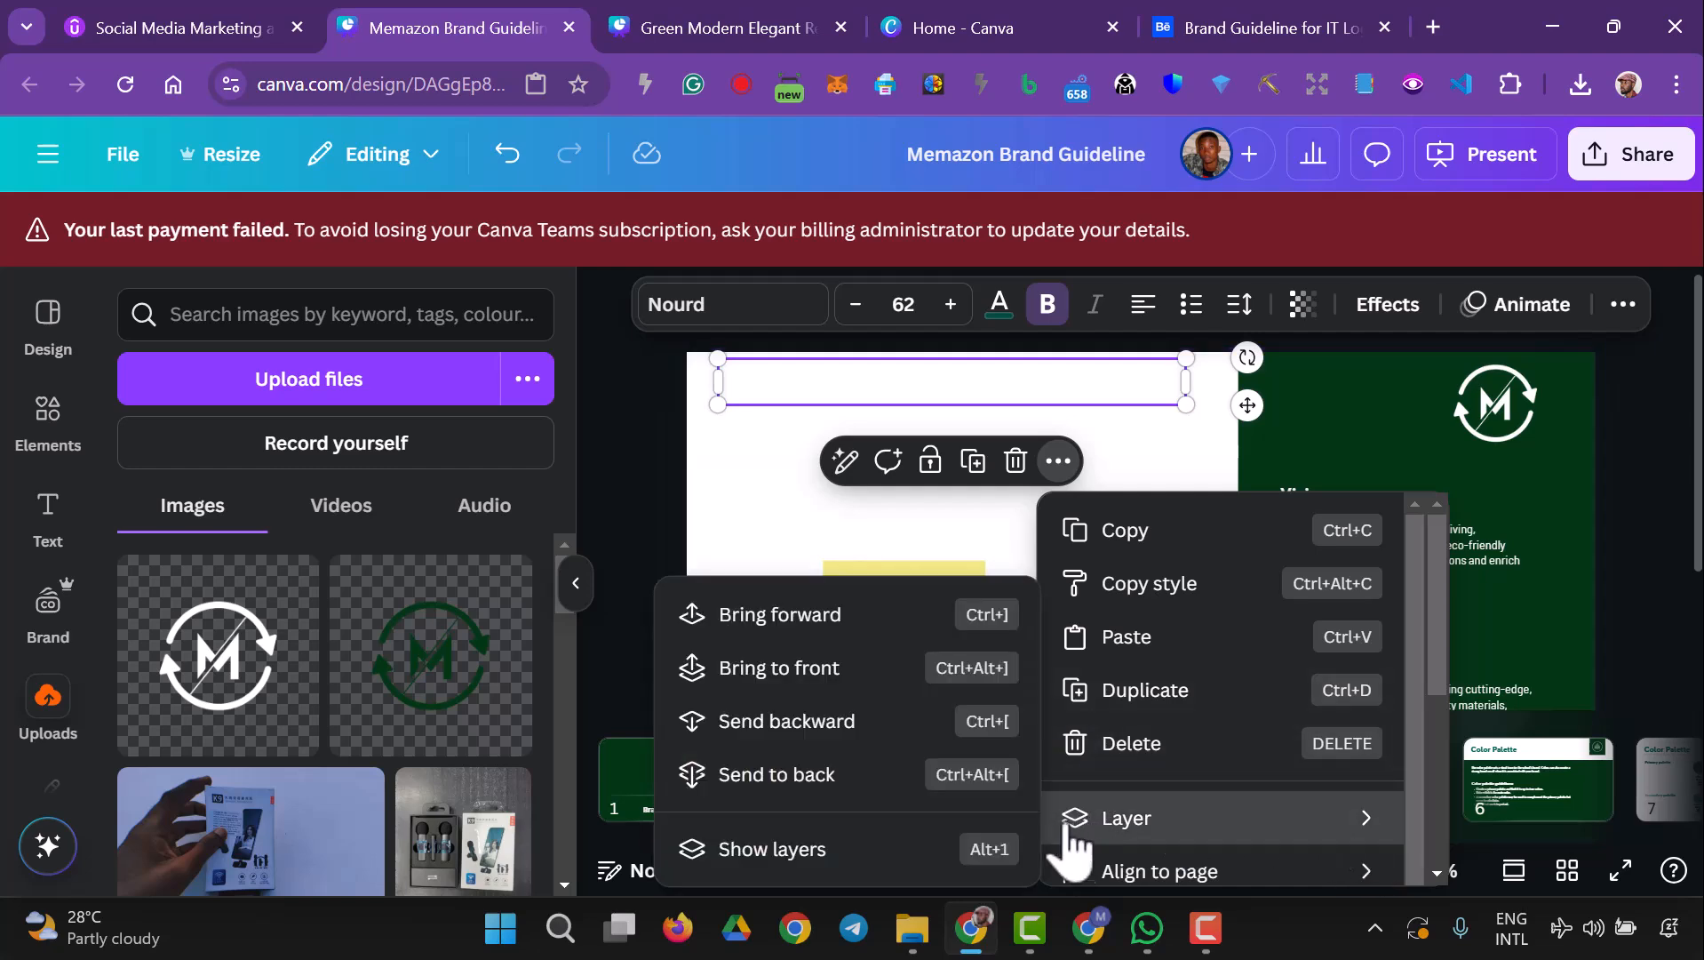
click(860, 613)
click(993, 442)
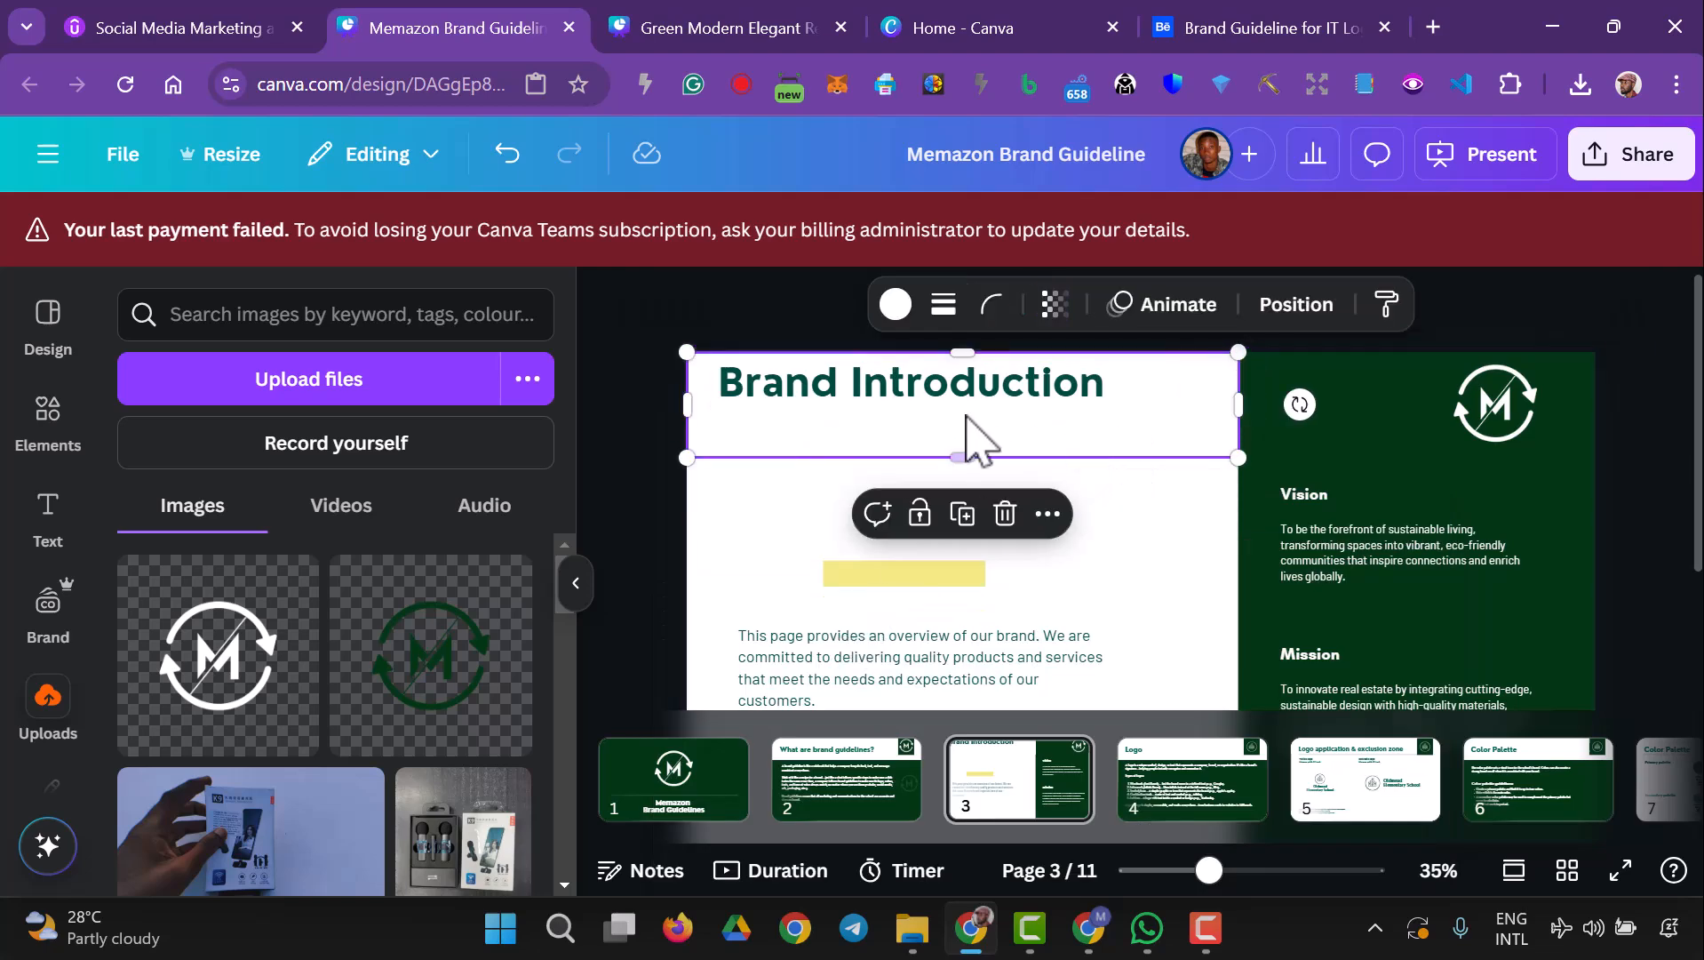
click(924, 407)
drag(917, 404, 917, 407)
- Move the yellow highlight bar to the Vision heading in the dark green panel and place a duplicate at the Mission heading
click(945, 575)
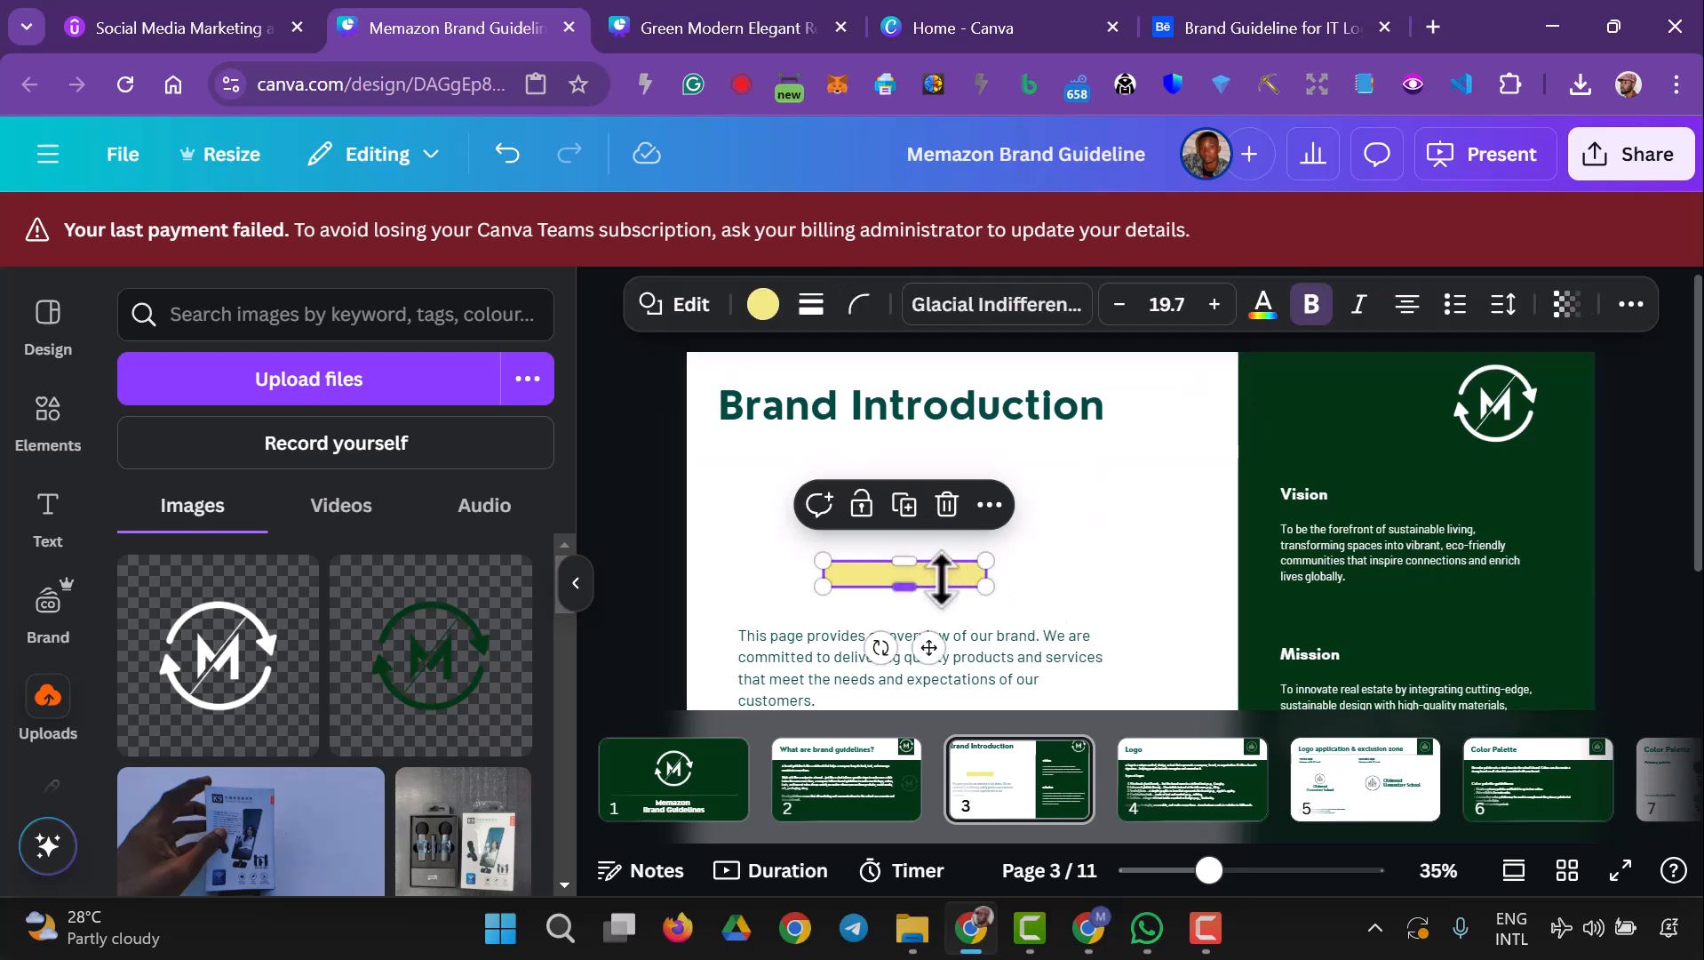
drag(954, 573, 1373, 492)
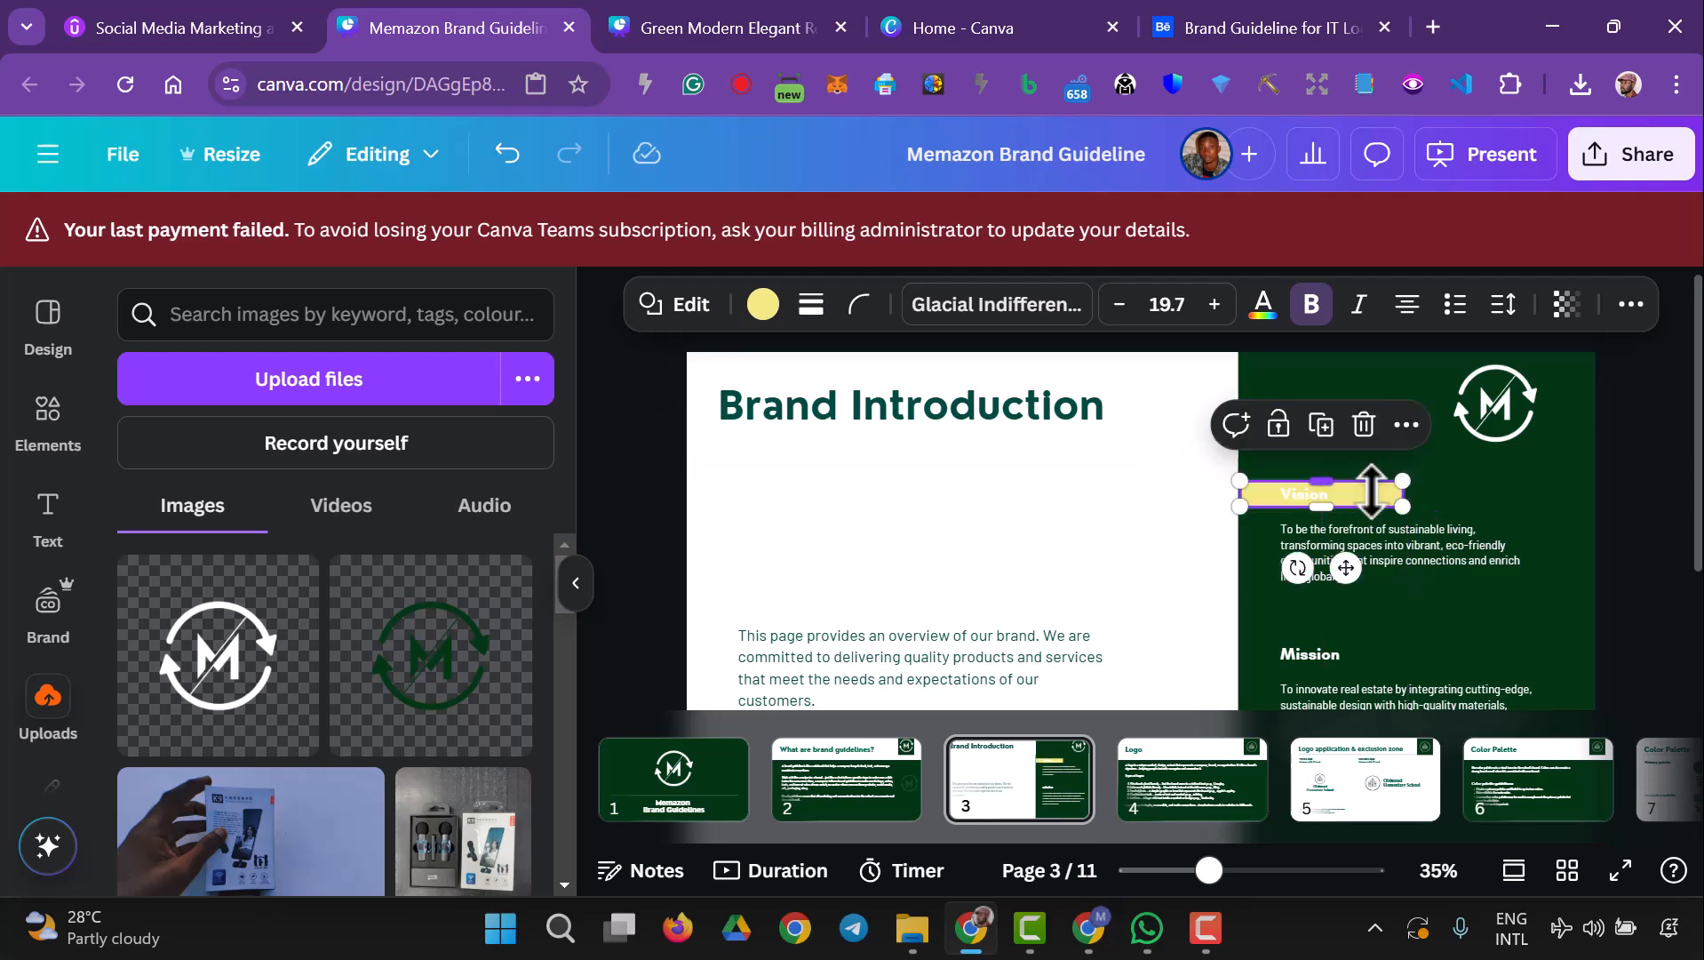
key(ctrl+d)
drag(1372, 503, 1348, 651)
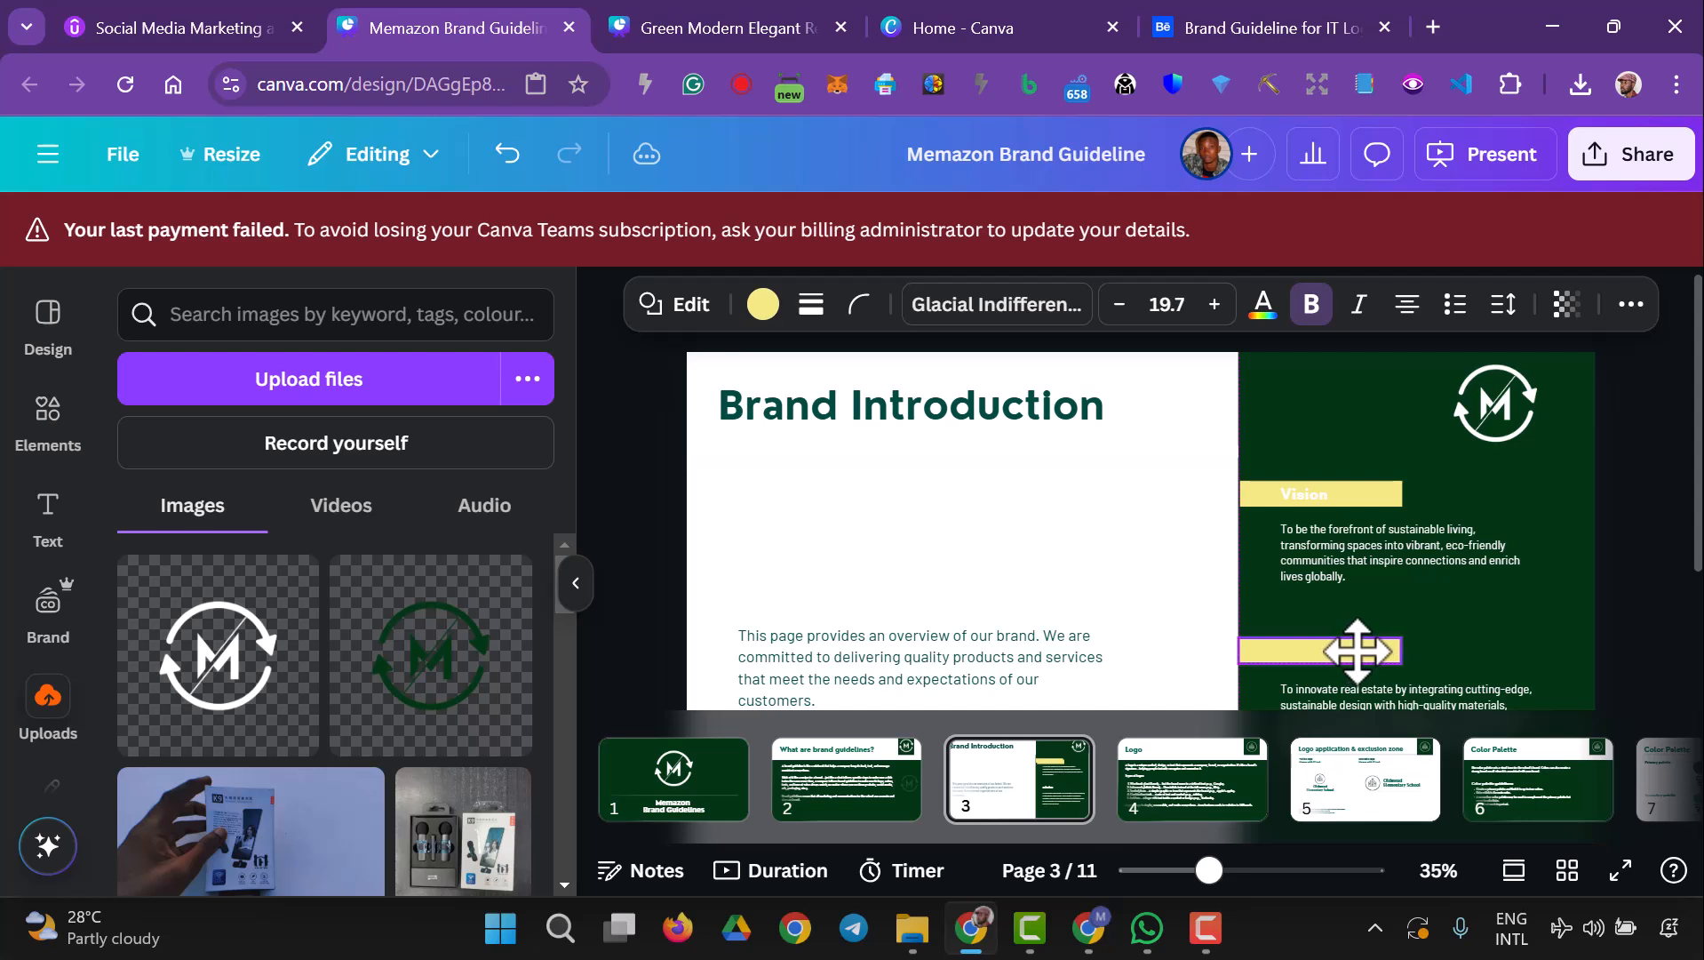
drag(1355, 651, 1355, 650)
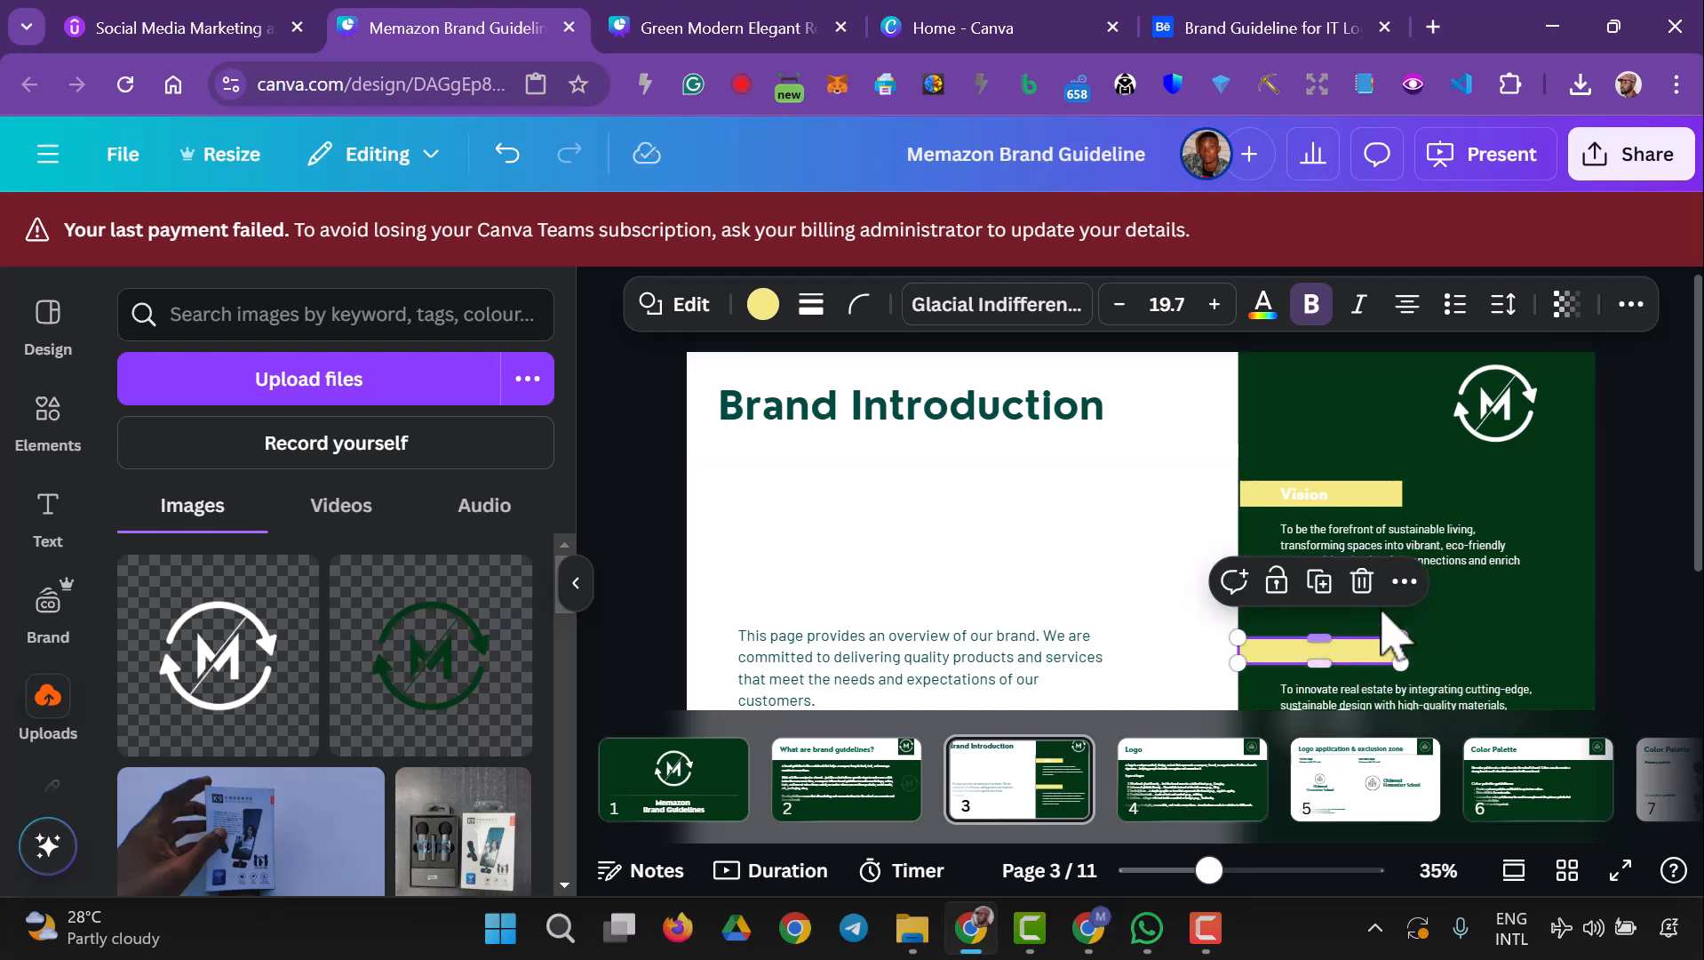
- Try sending the yellow bar at the Mission heading to the very back of the page
click(1404, 581)
scroll(1630, 485, down, 1)
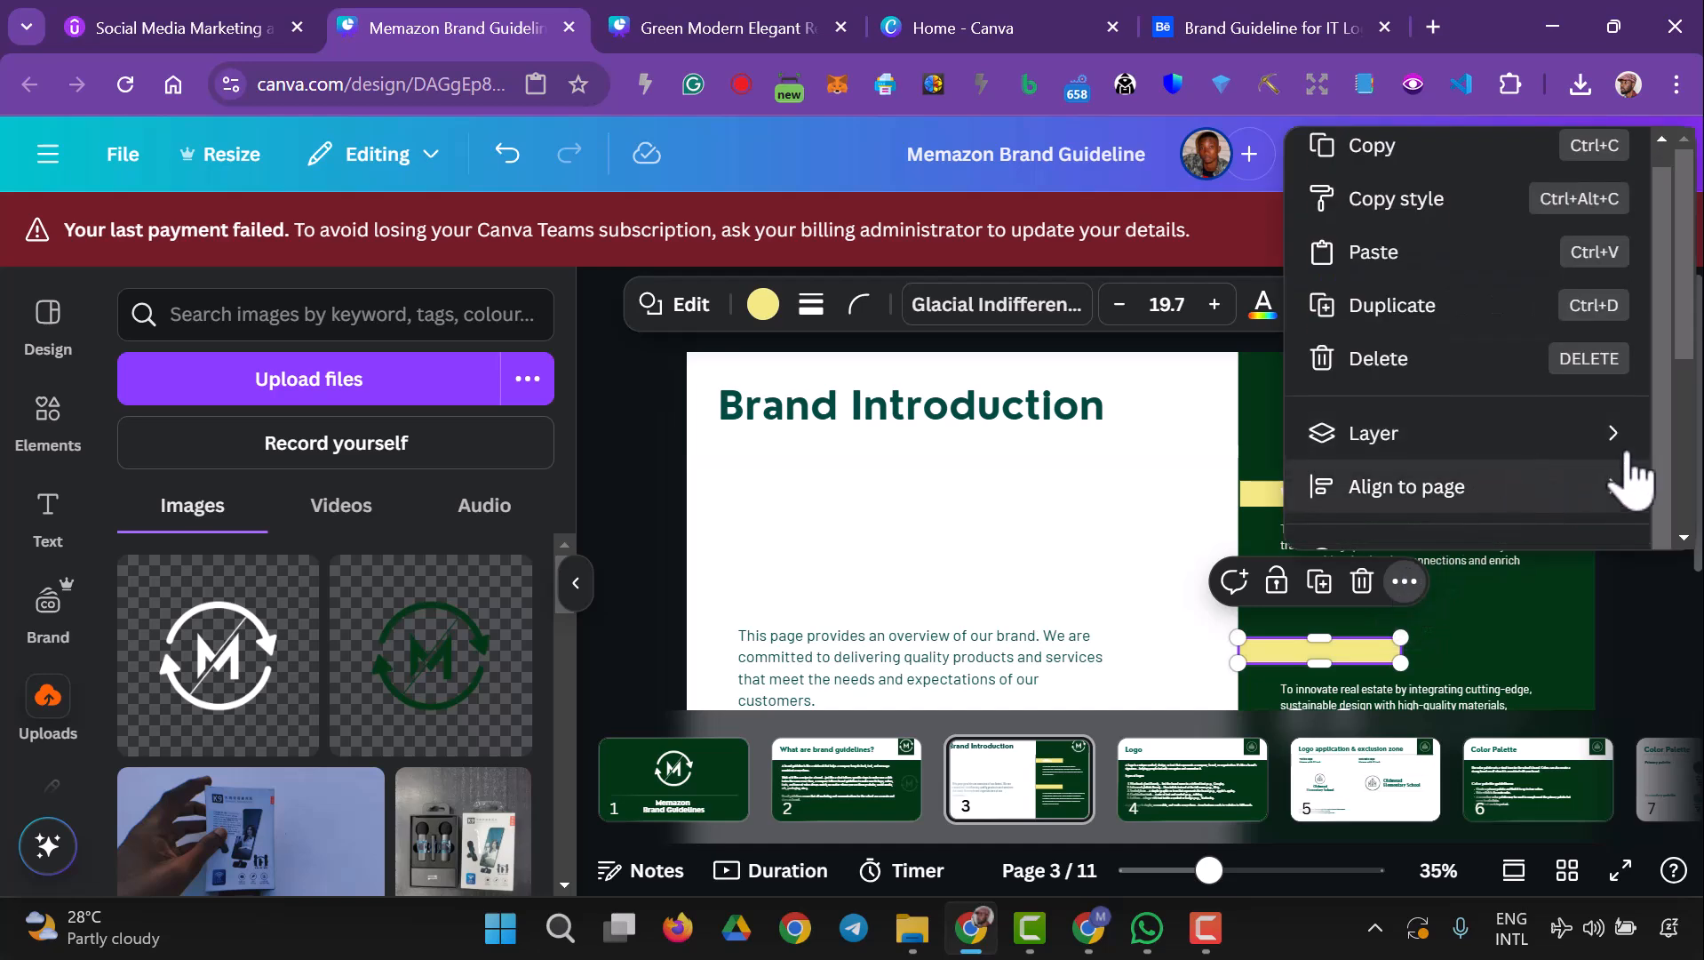
mouse_move(1404, 436)
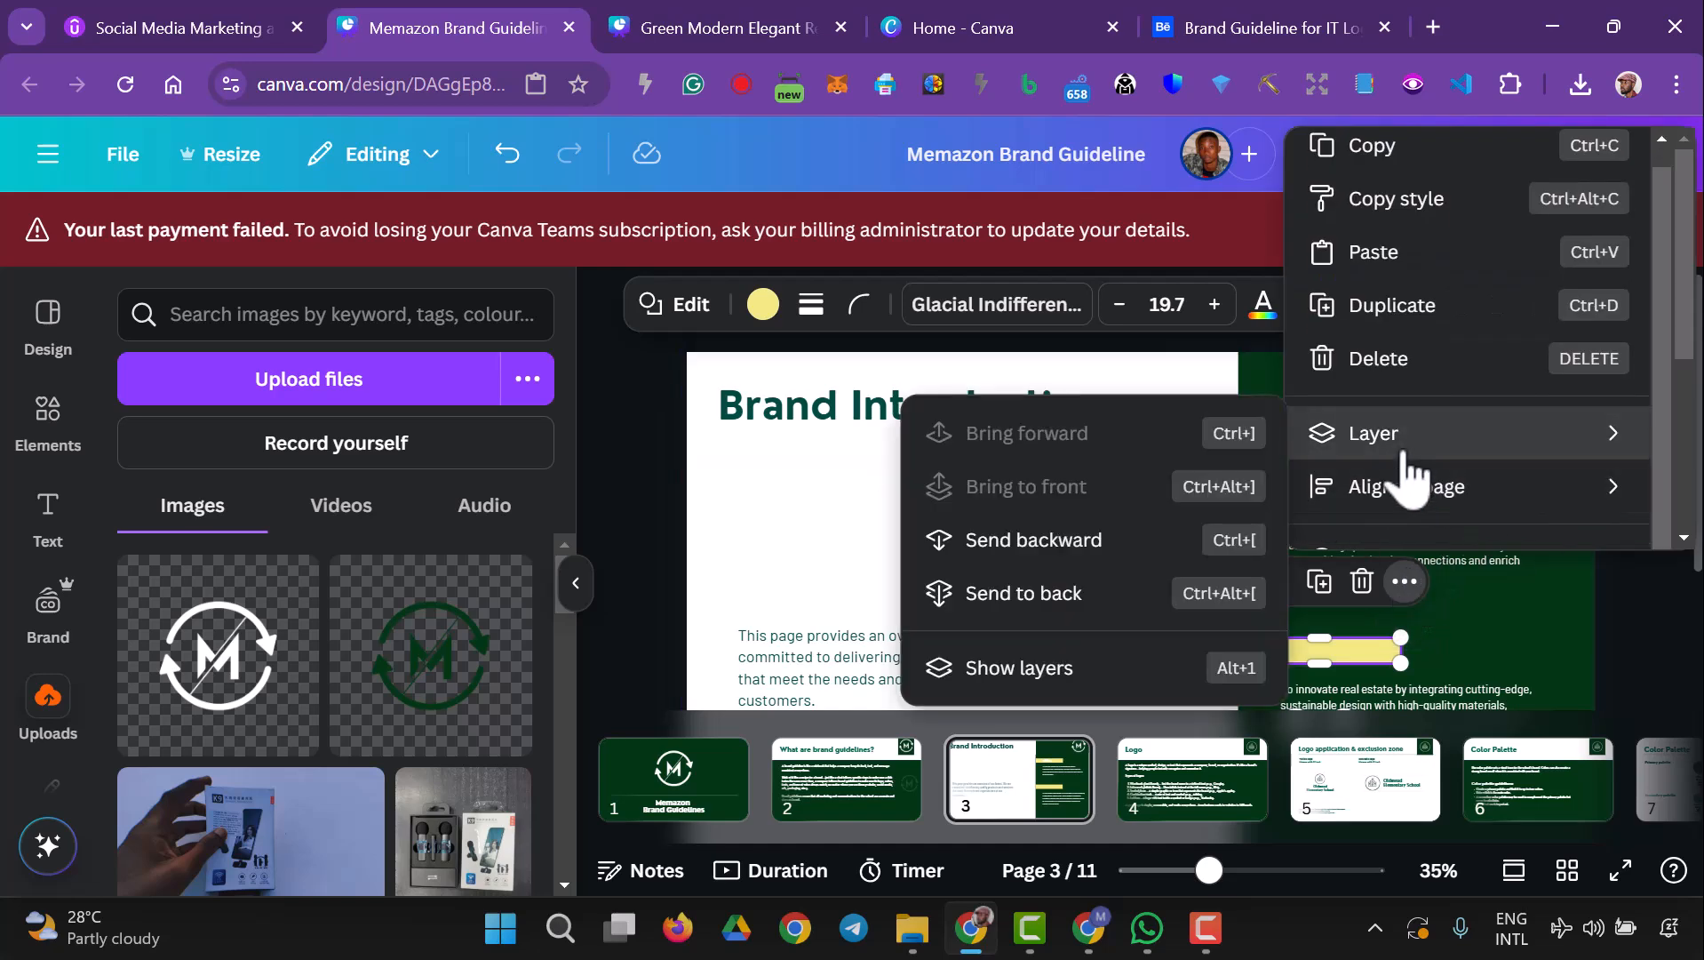
click(1121, 594)
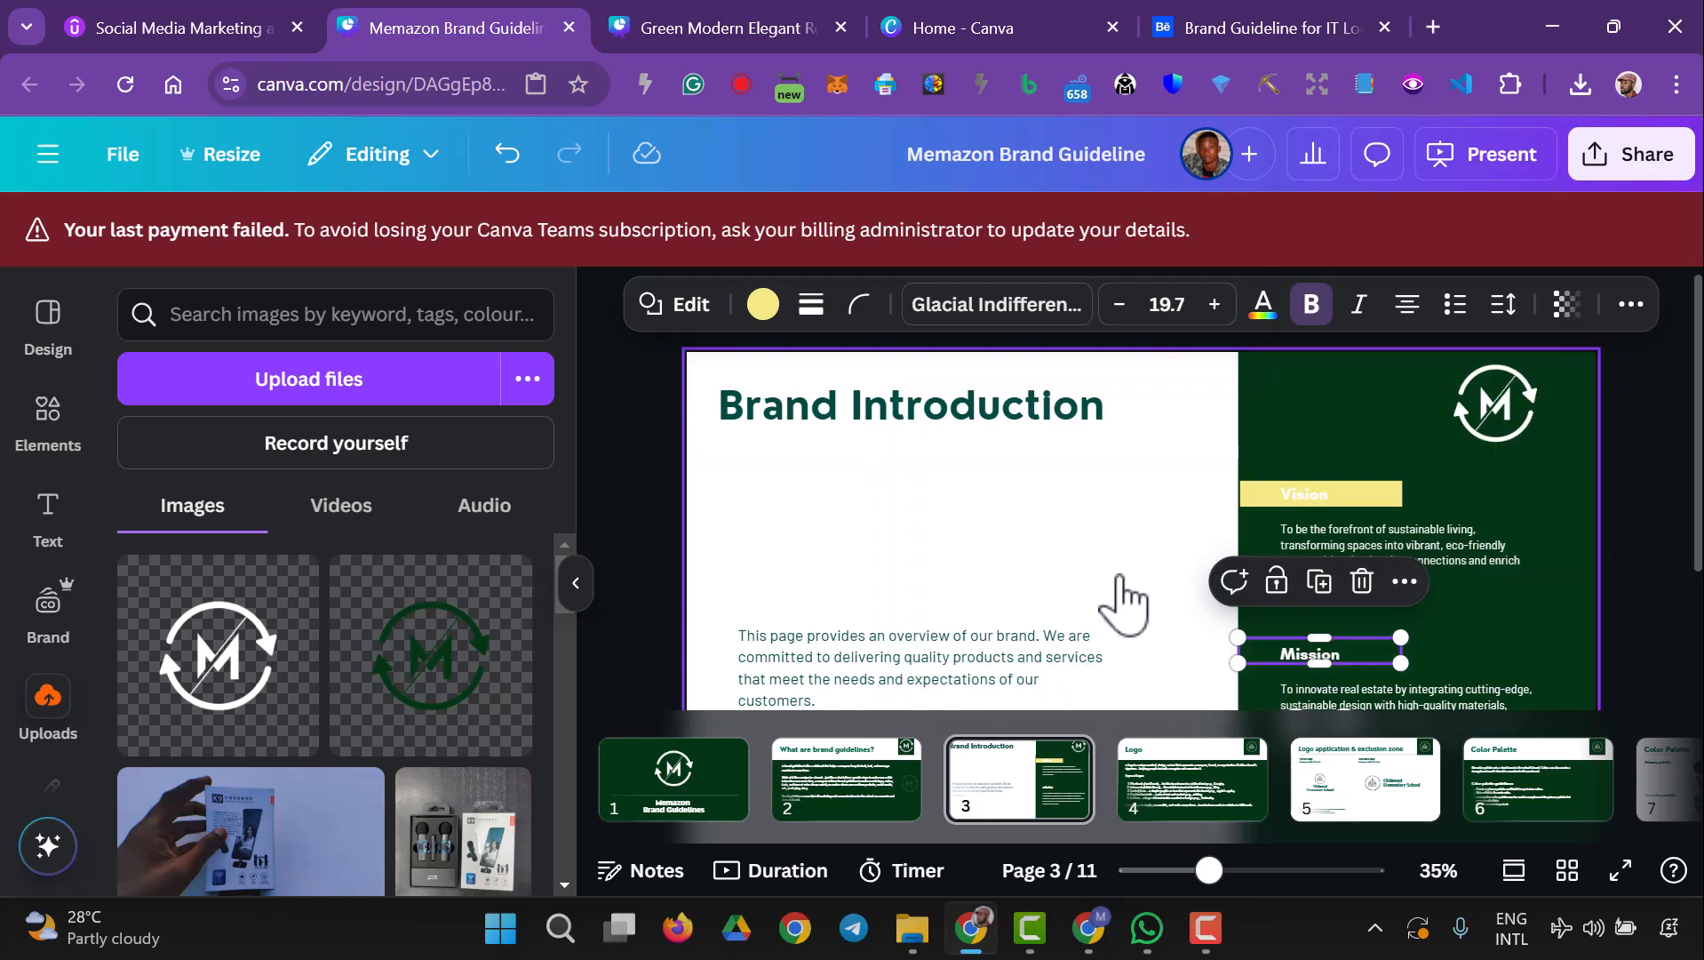
key(ctrl+z)
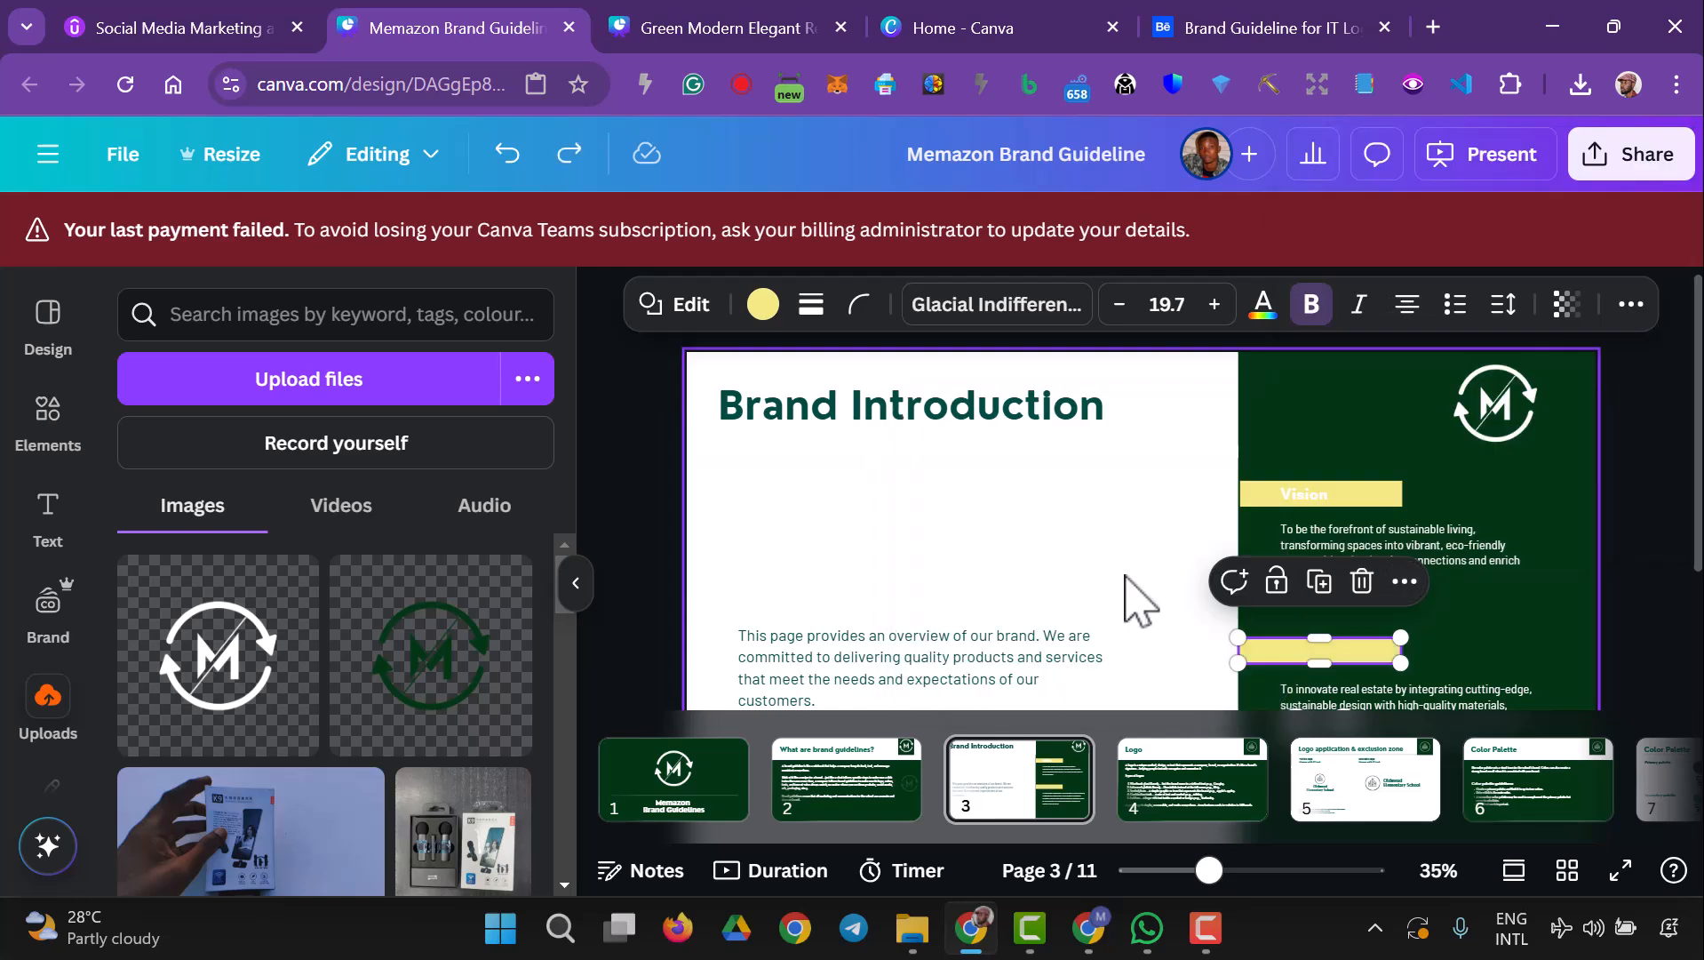
- Send the yellow bar backward one layer, behind the Mission heading, and adjust its alignment with the heading
click(1400, 585)
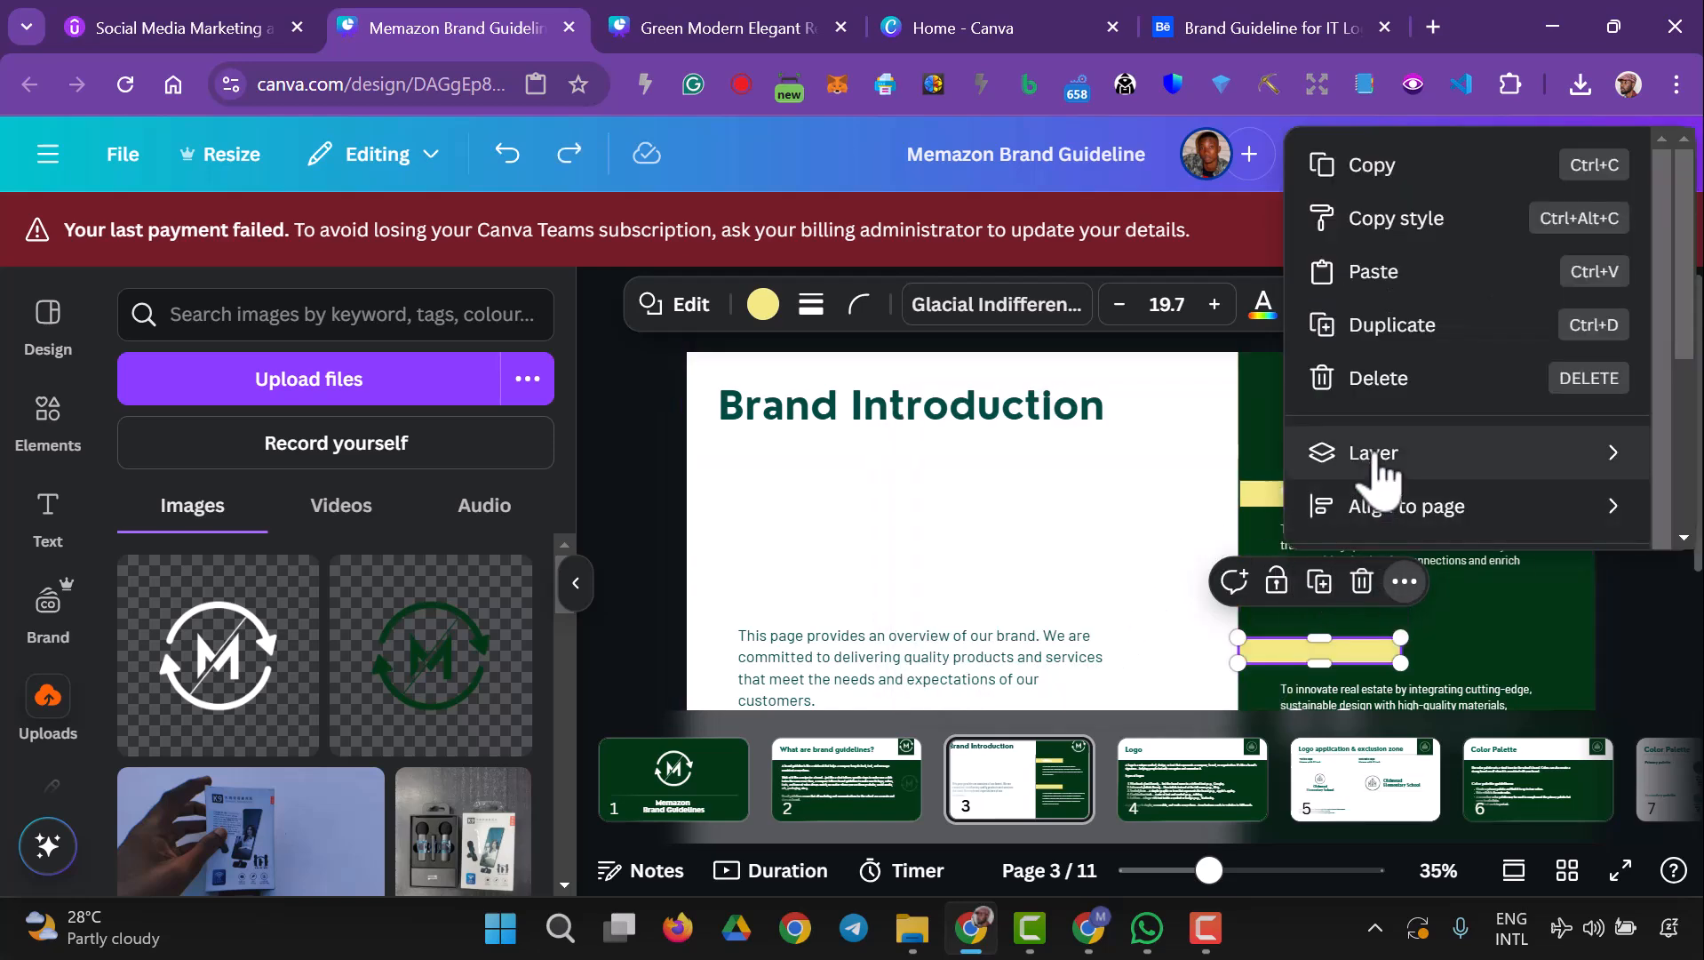
mouse_move(1377, 455)
click(1086, 578)
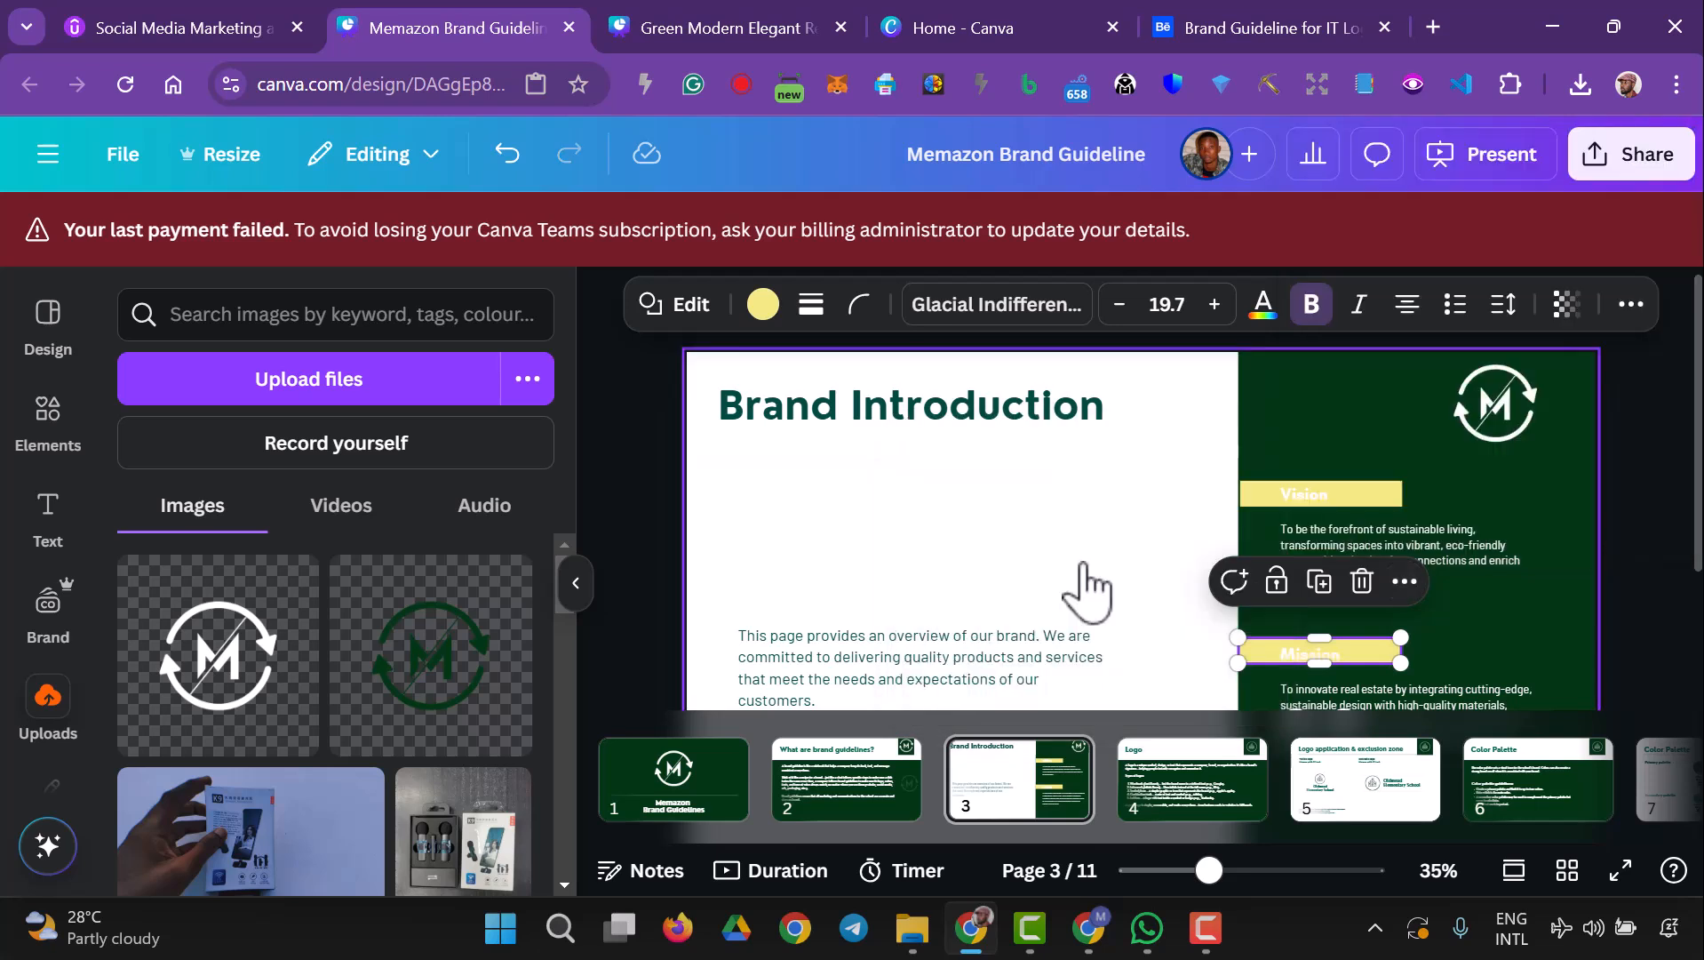
click(1492, 630)
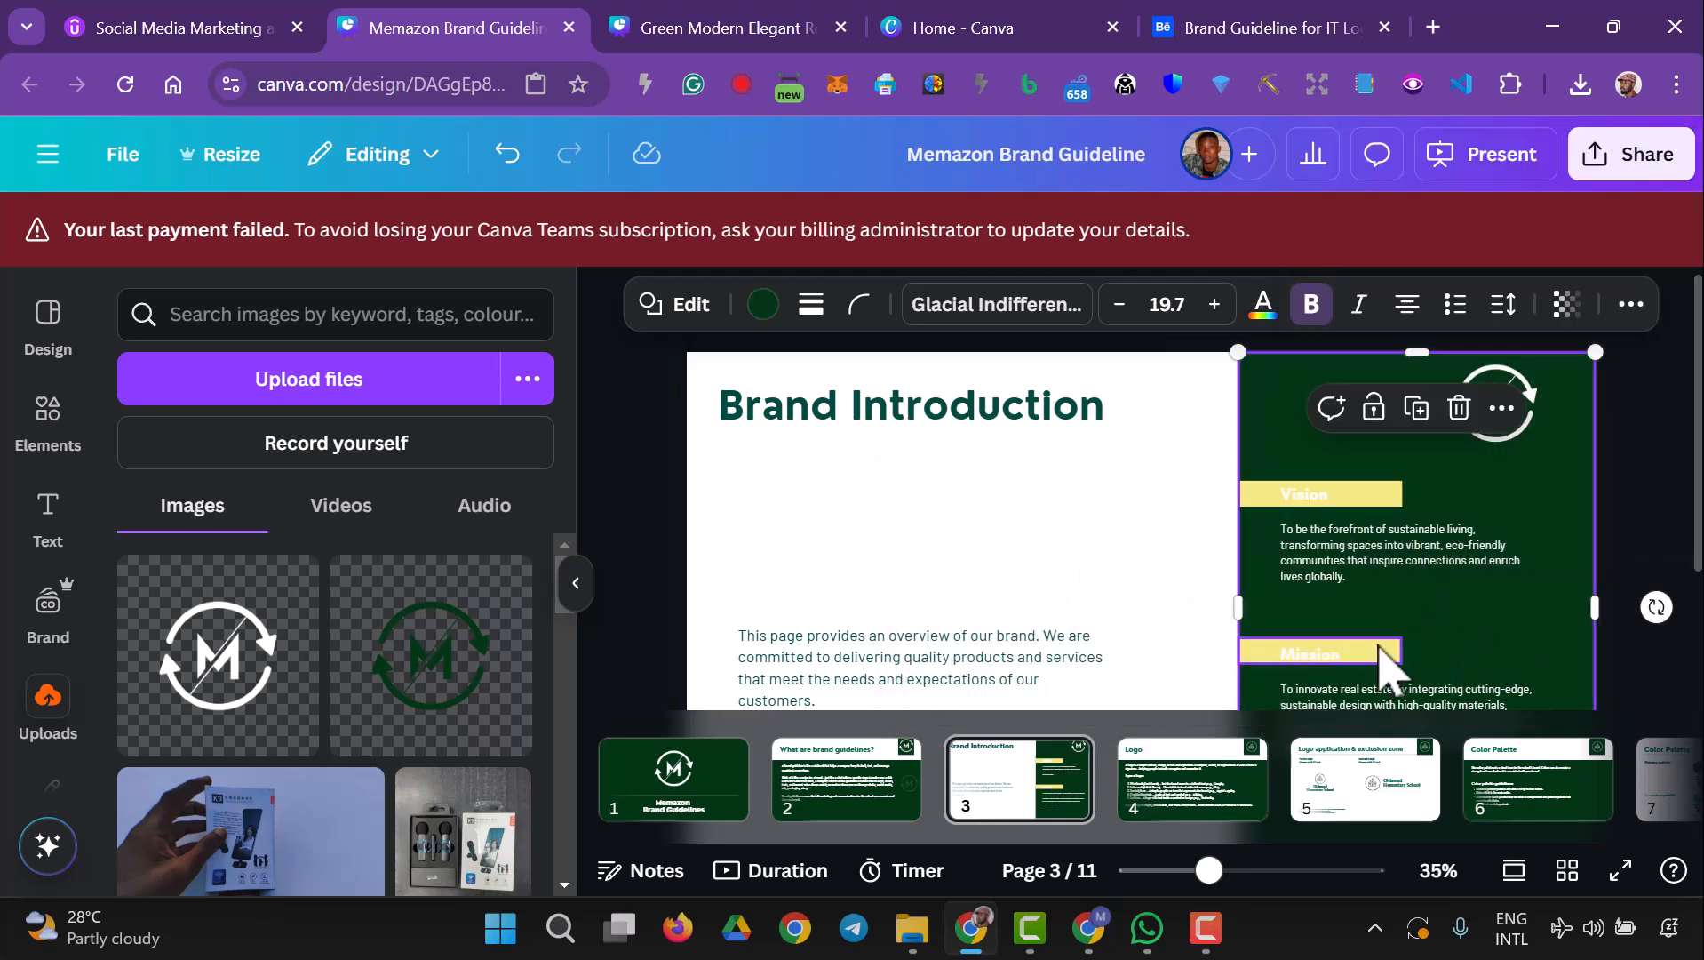
drag(1383, 645, 1386, 651)
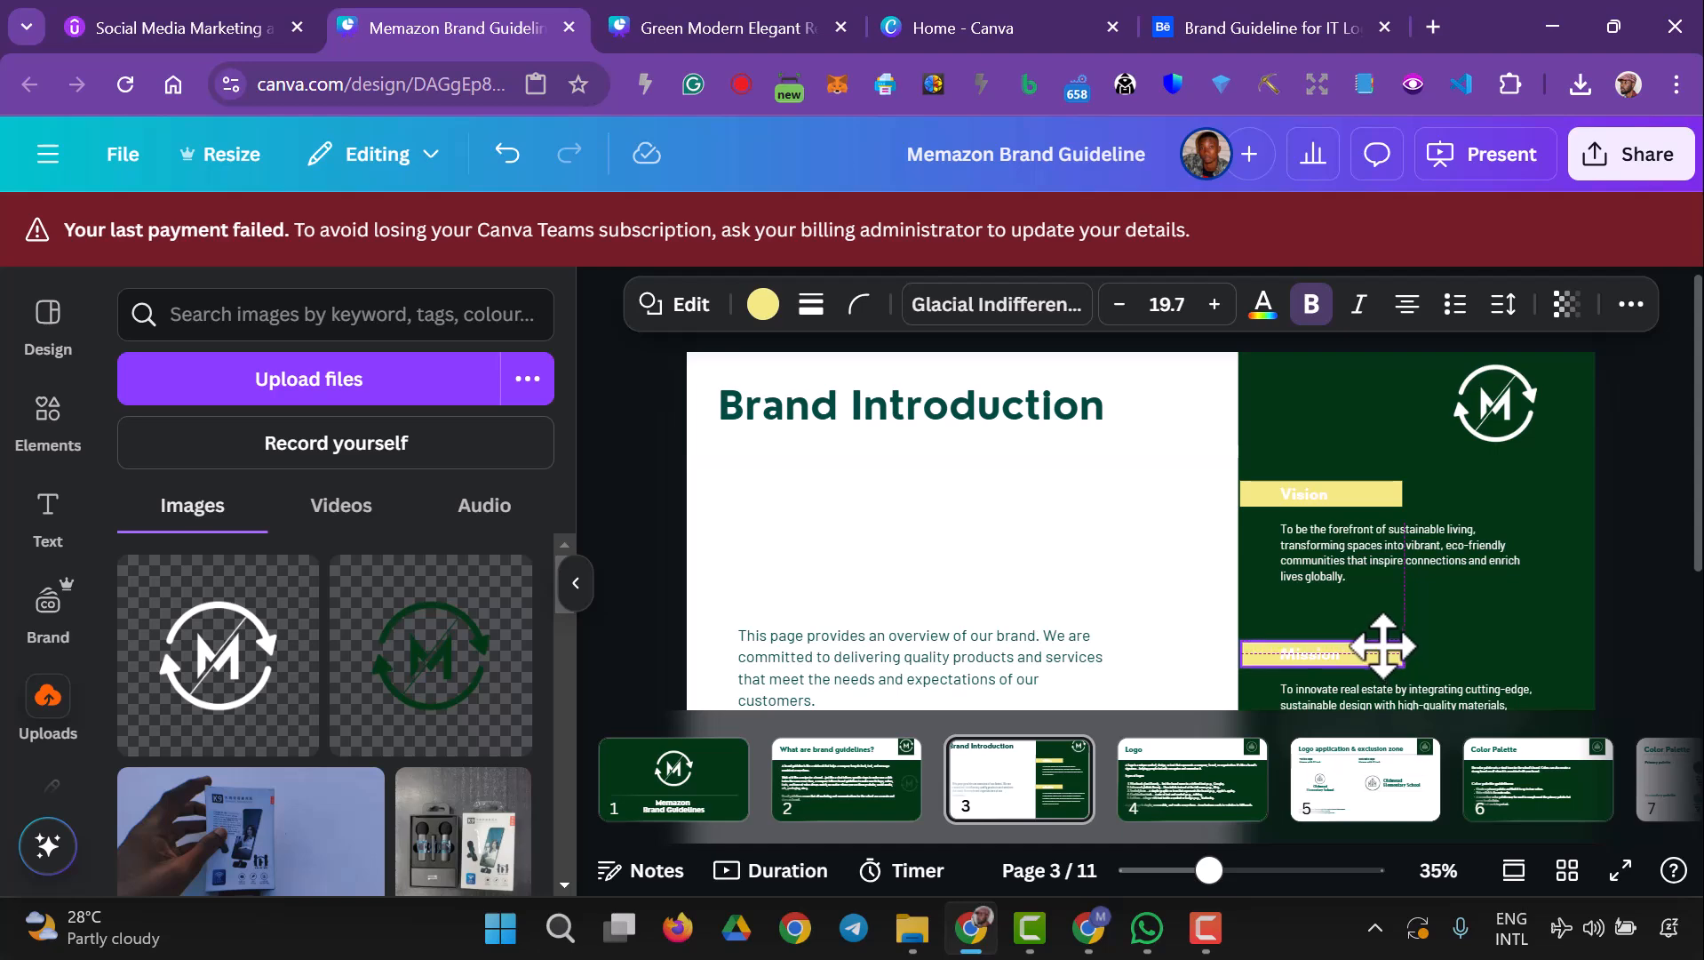
- Move the introduction paragraph up so it aligns with the Brand Introduction heading's left edge, and set its font to Nourd
scroll(951, 559, down, 2)
scroll(951, 560, up, 2)
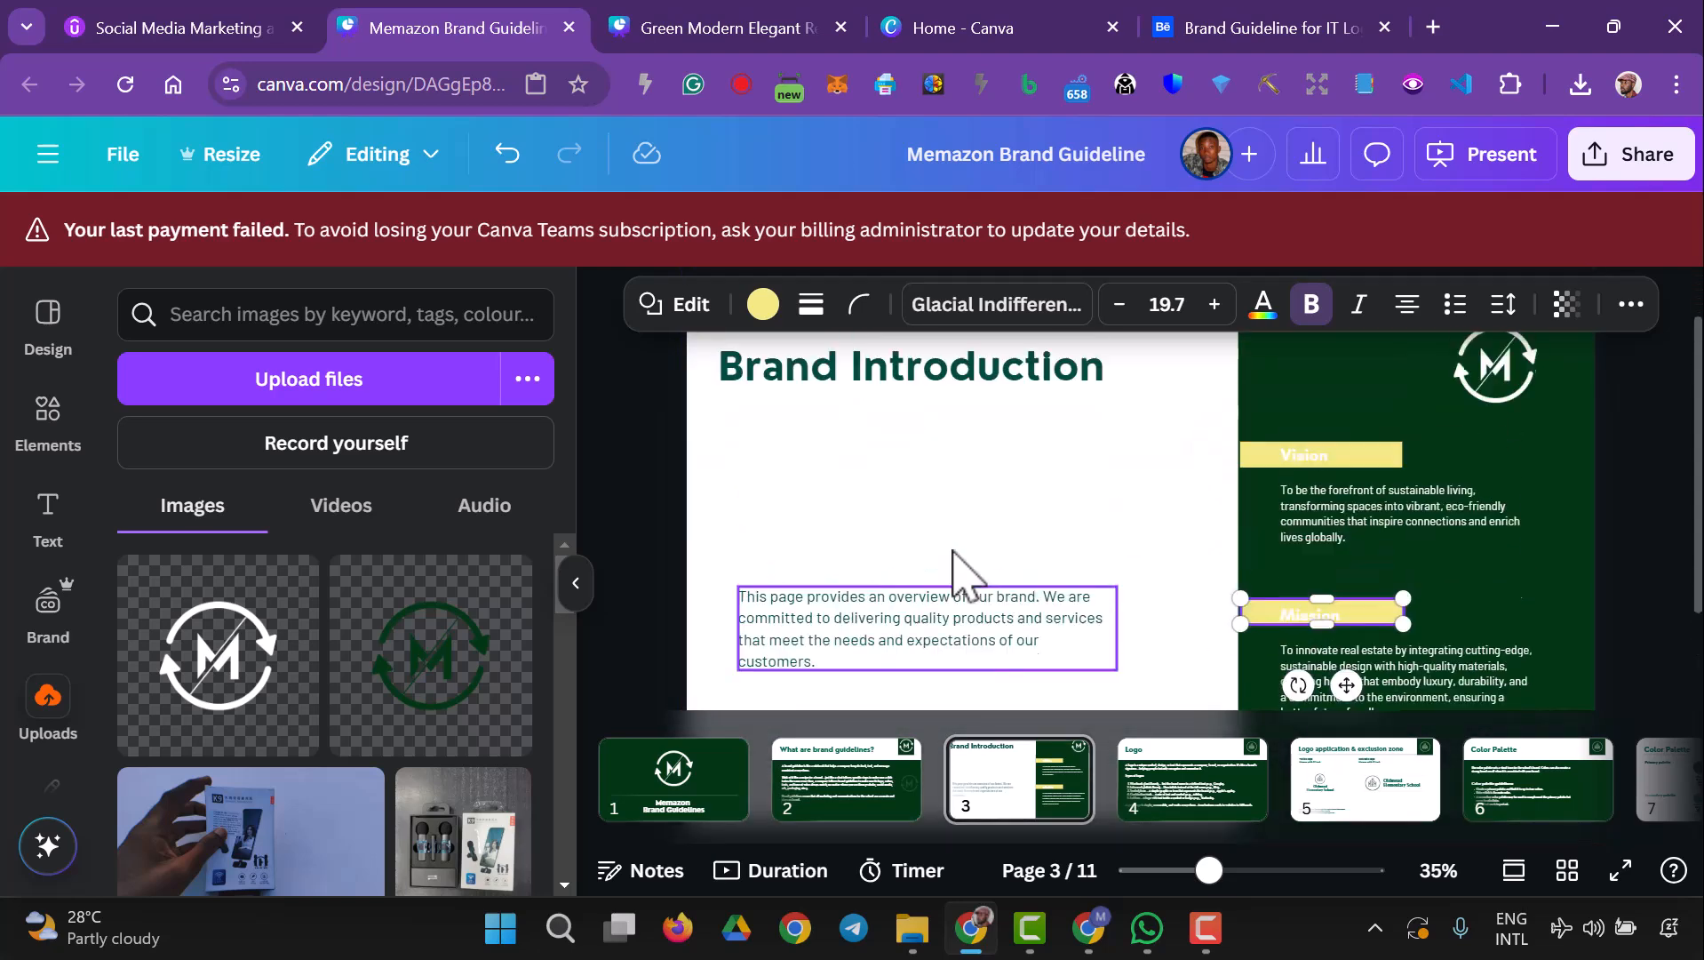
drag(824, 680, 799, 565)
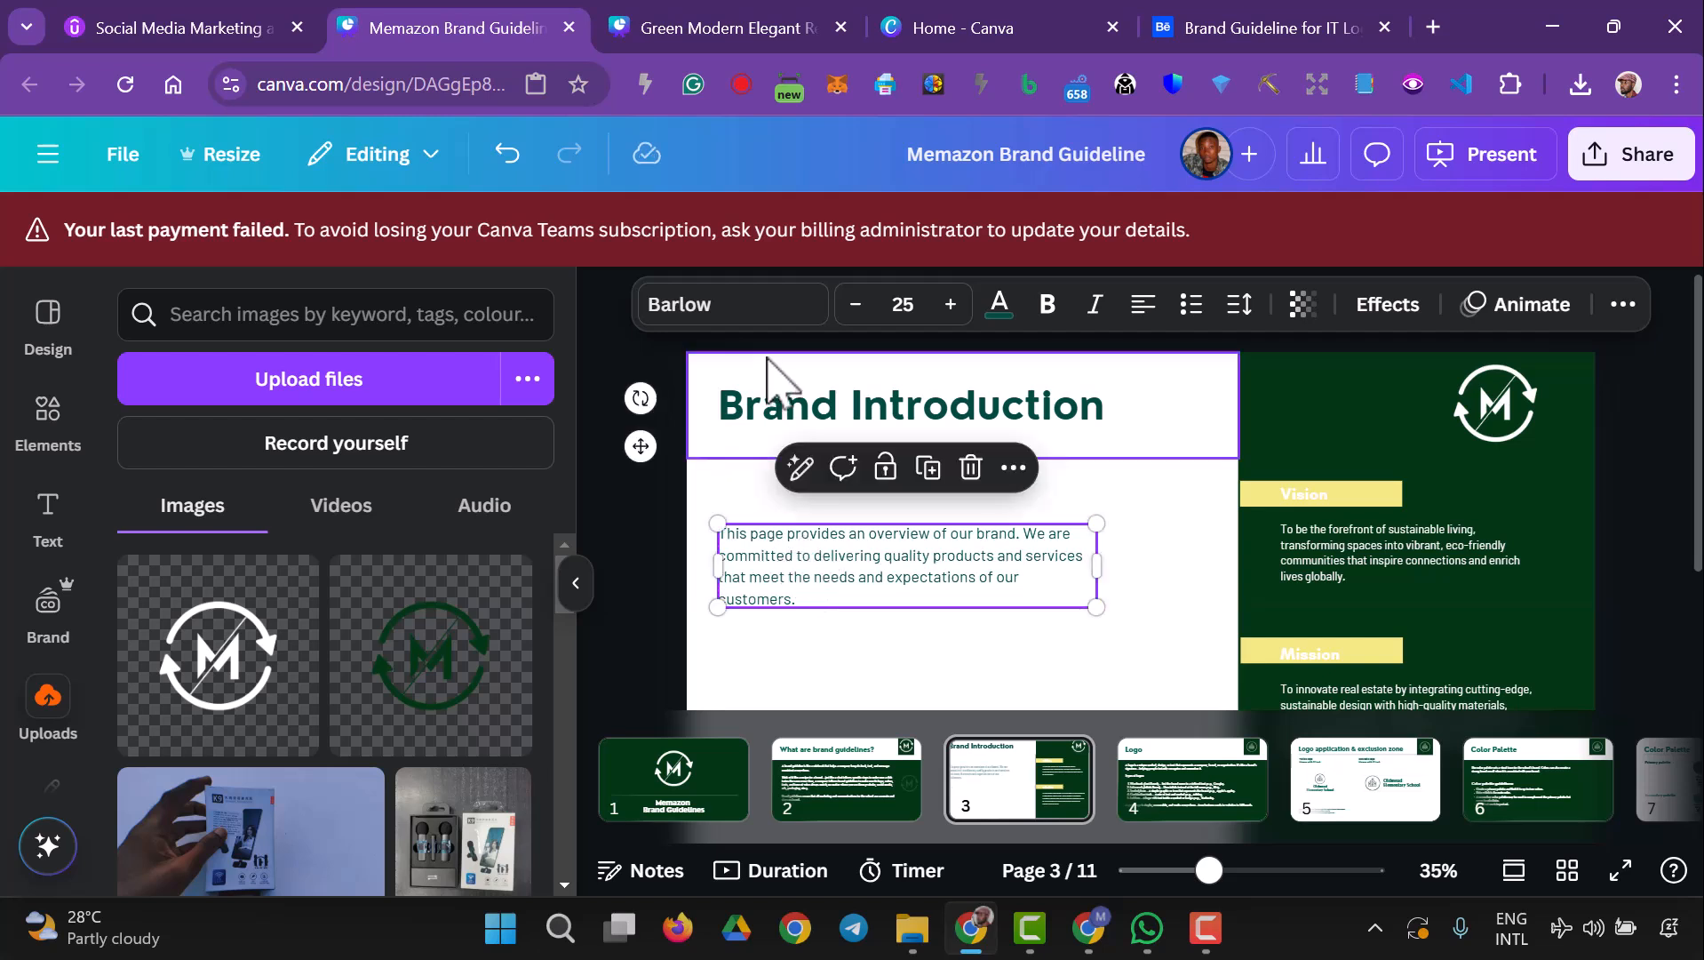
click(790, 307)
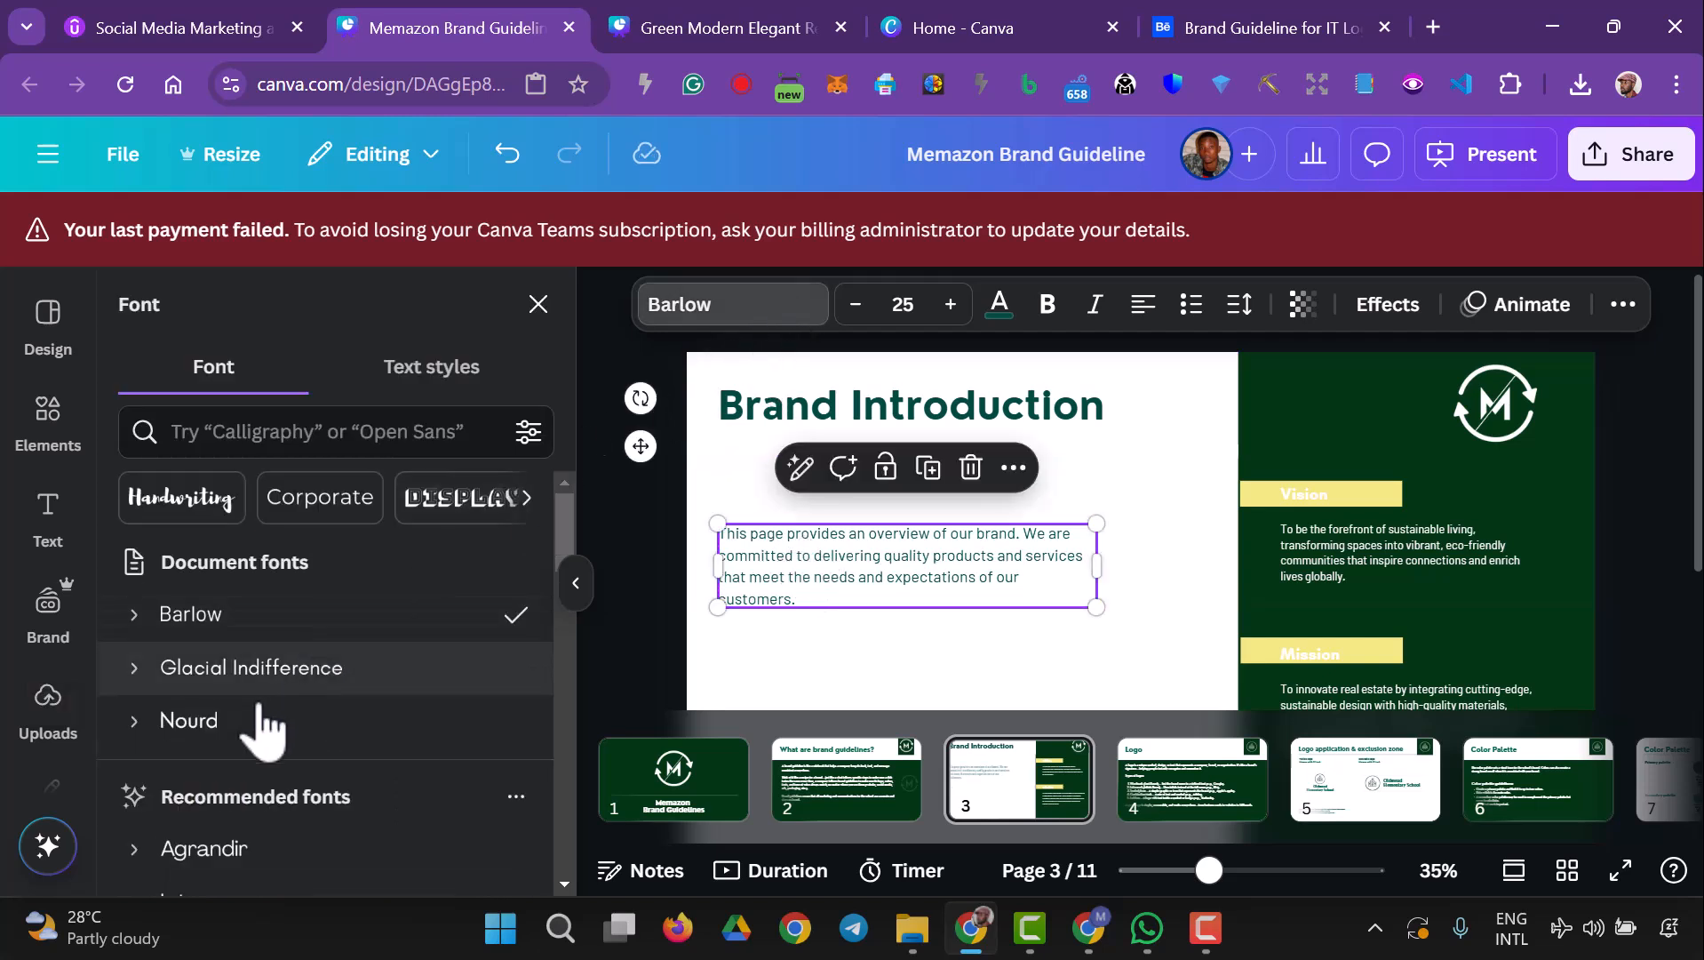
click(253, 721)
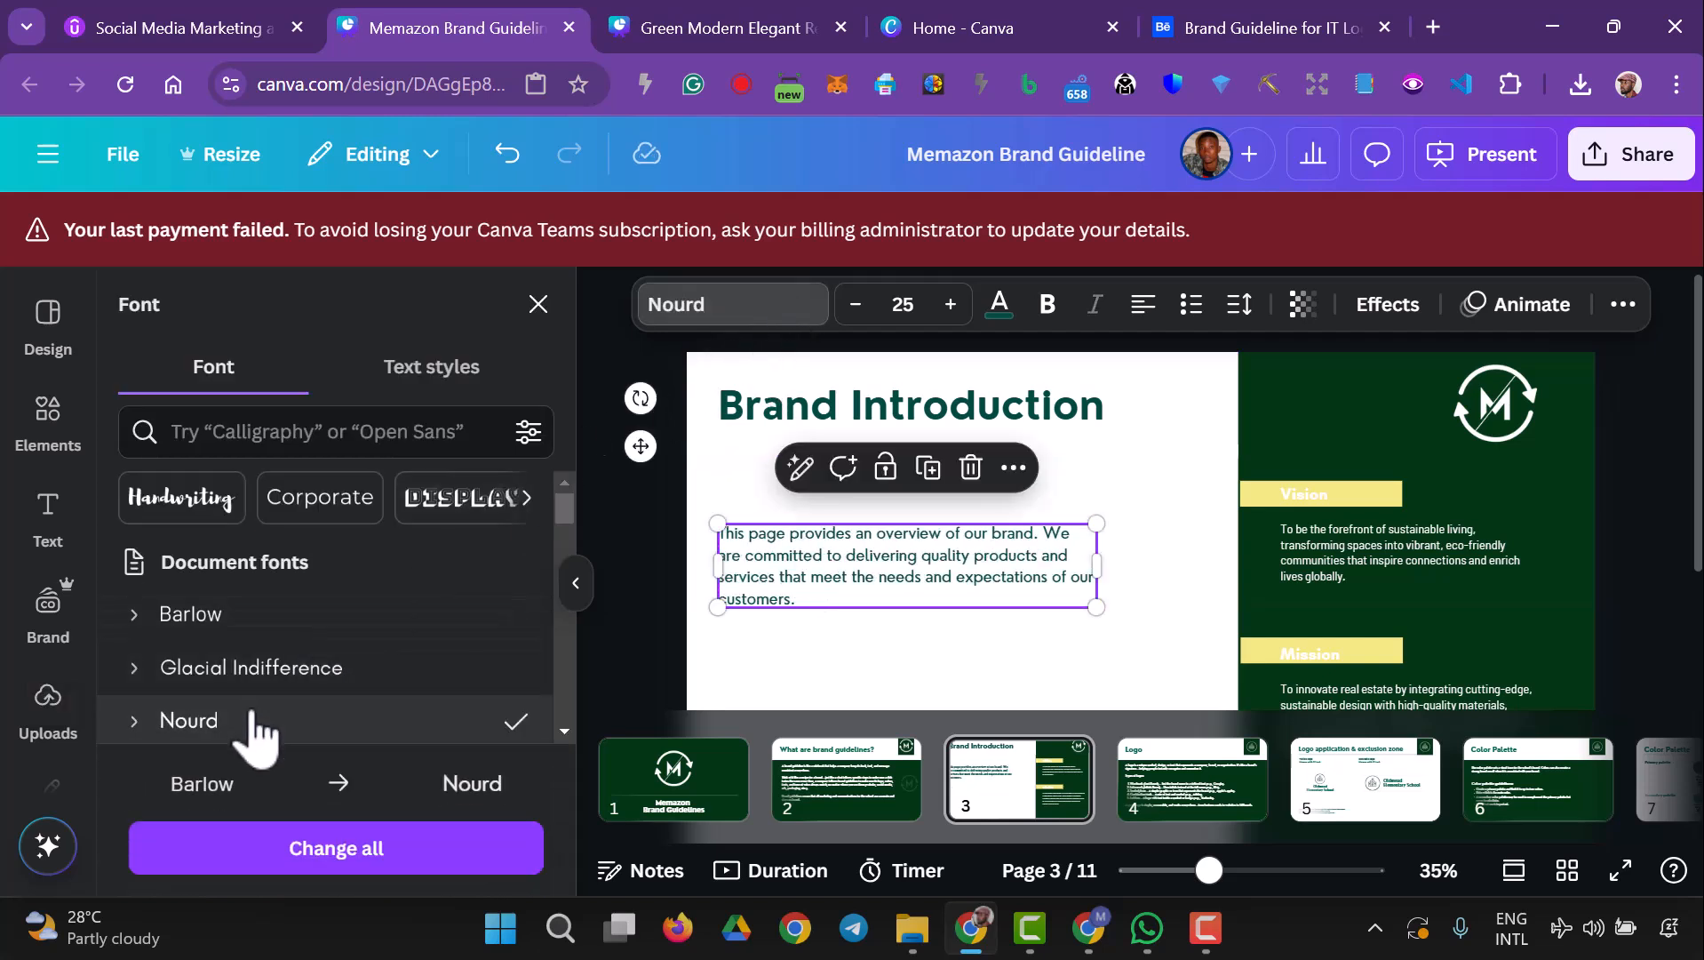
click(1003, 677)
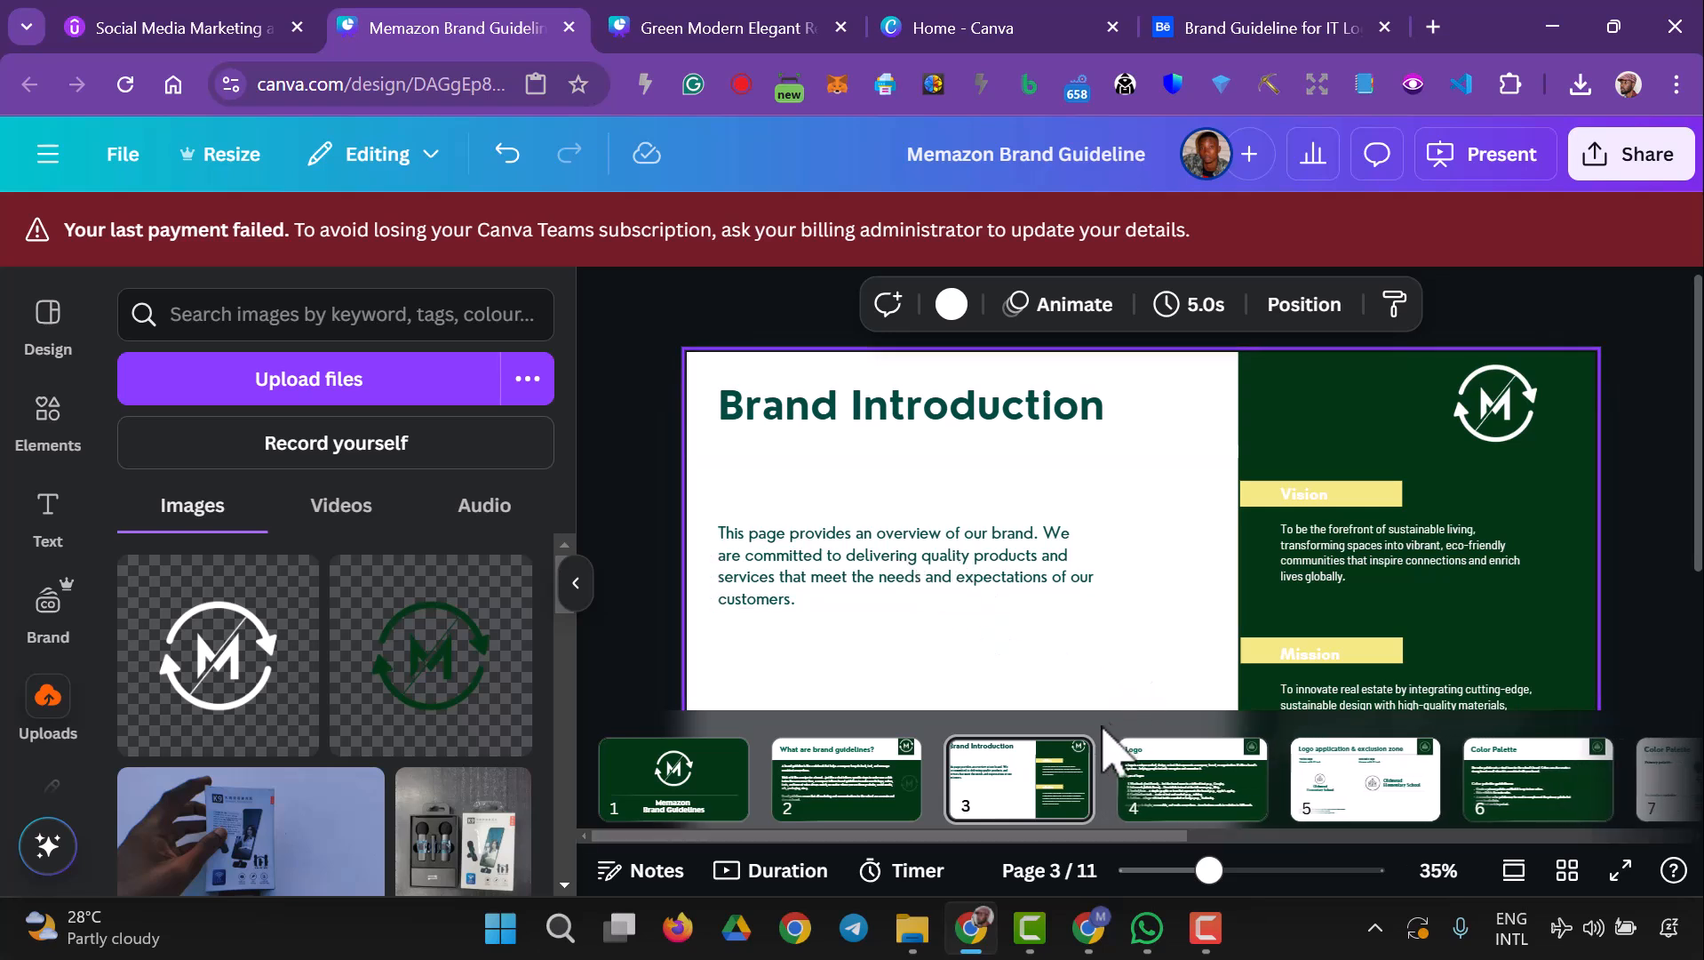
- Switch to ChatGPT and send the prompt "Give me the brand introduction" in the Brand Guidelines Overview chat
click(1088, 928)
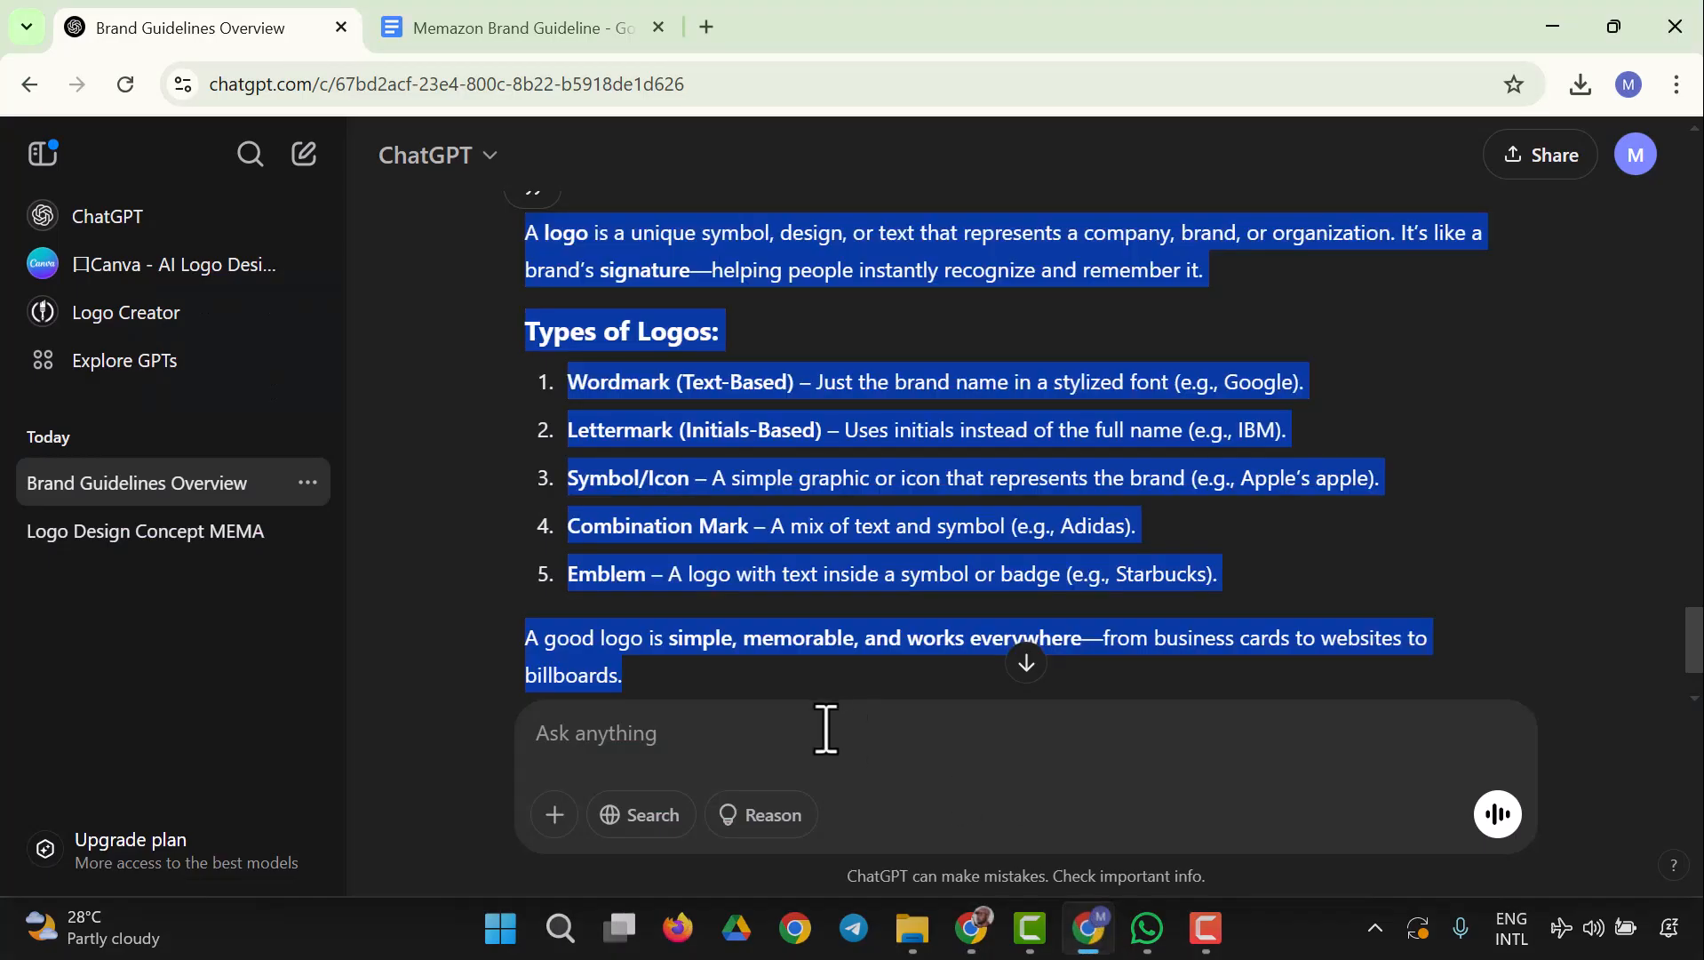
click(827, 725)
text(Give me the)
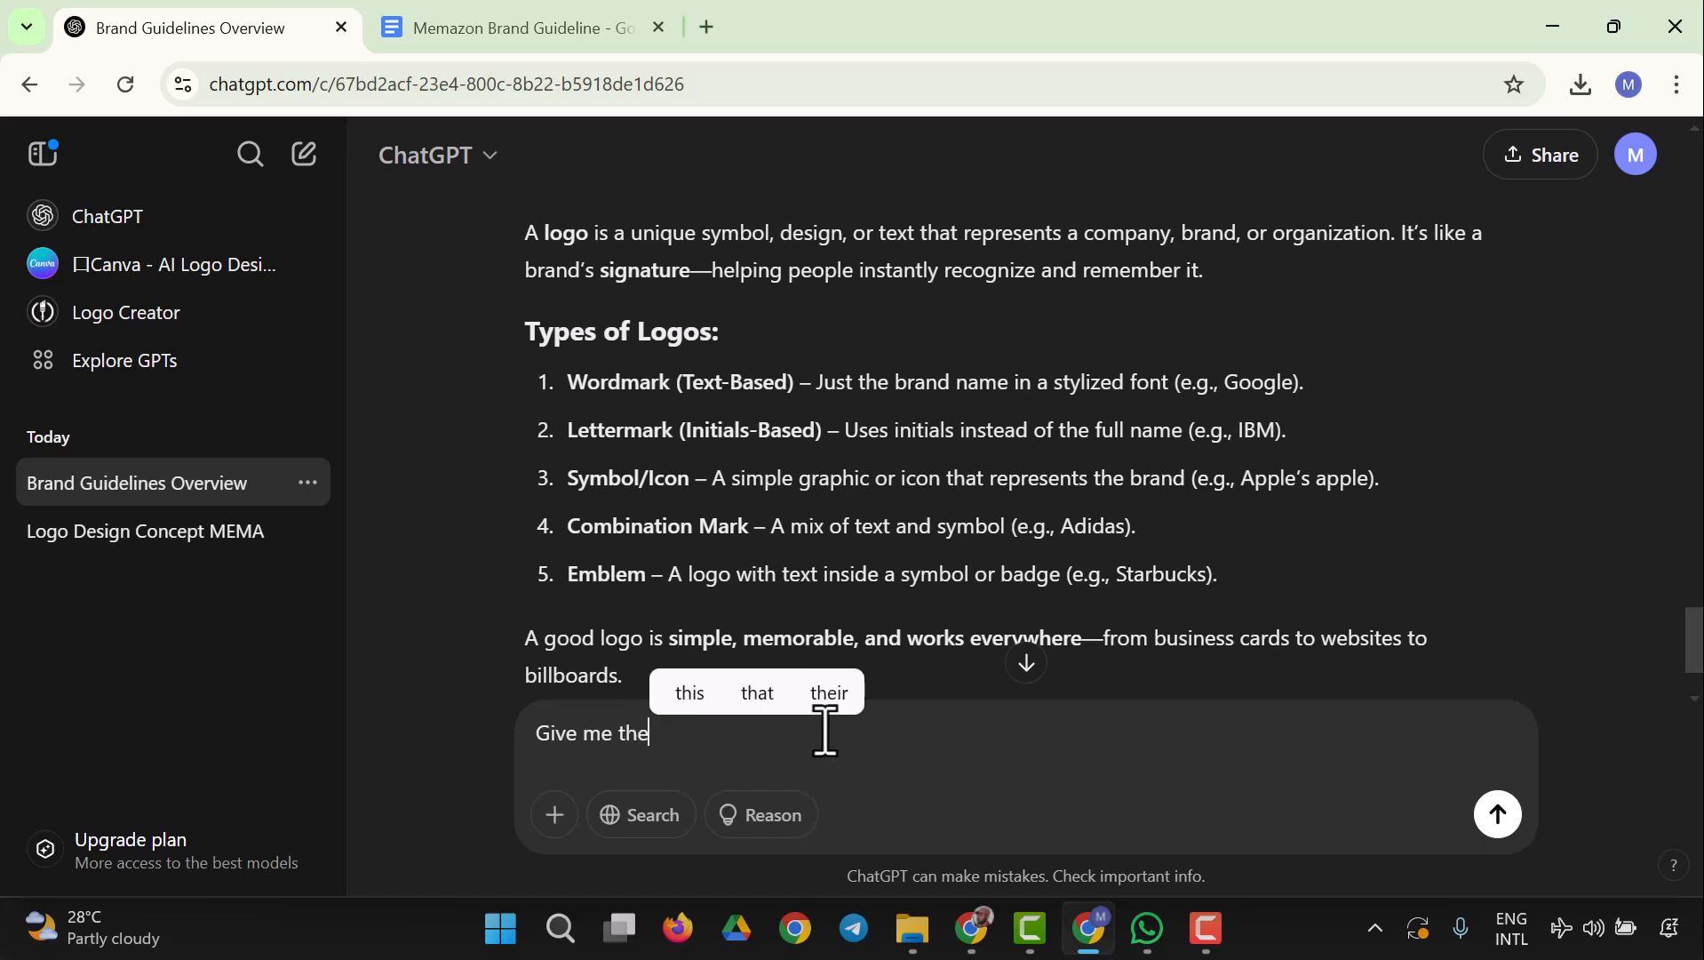
text( brand int)
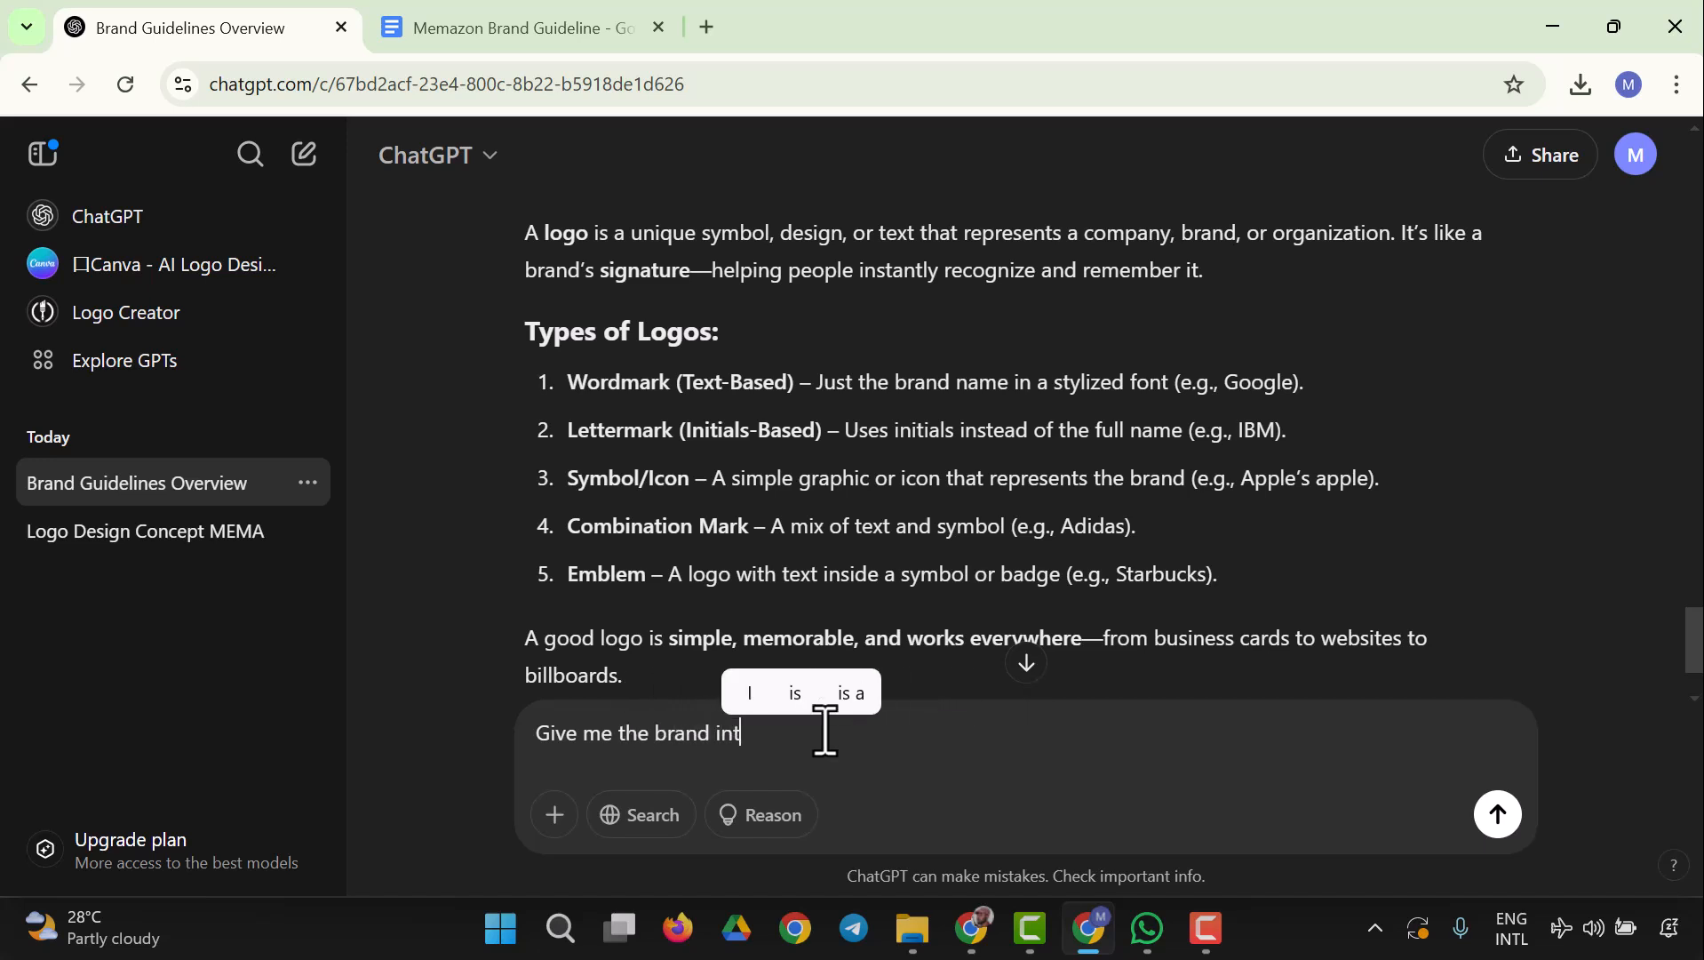
text(roductio)
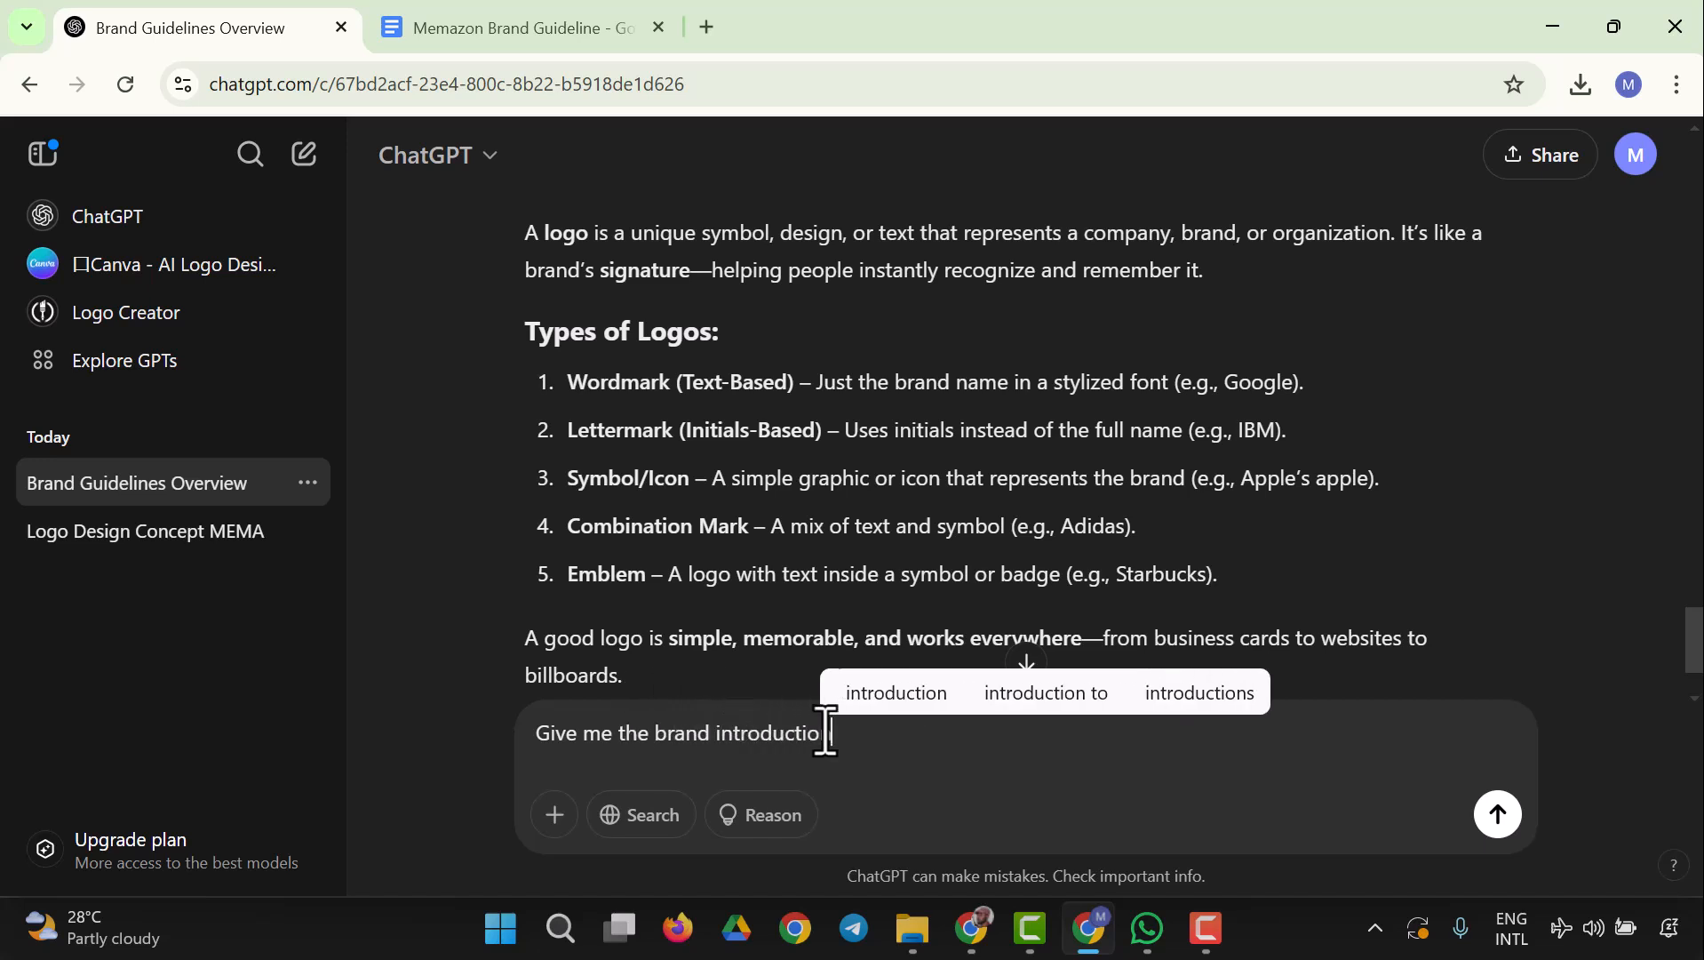
text(n)
key(Return)
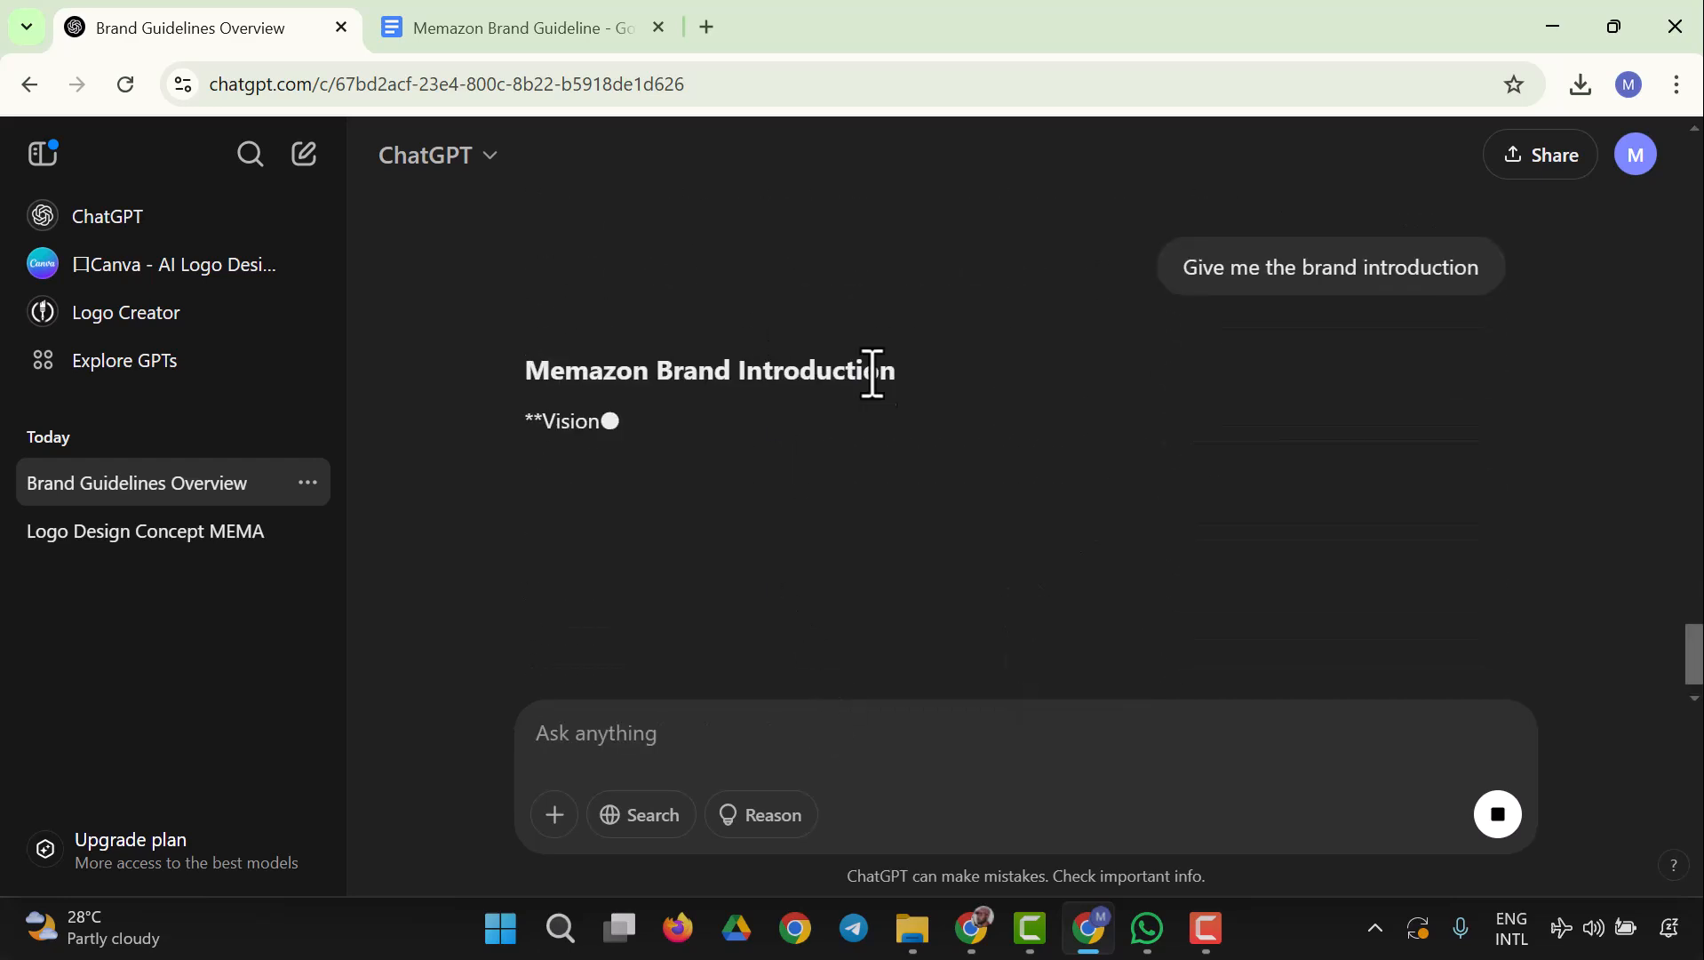
scroll(916, 482, down, 2)
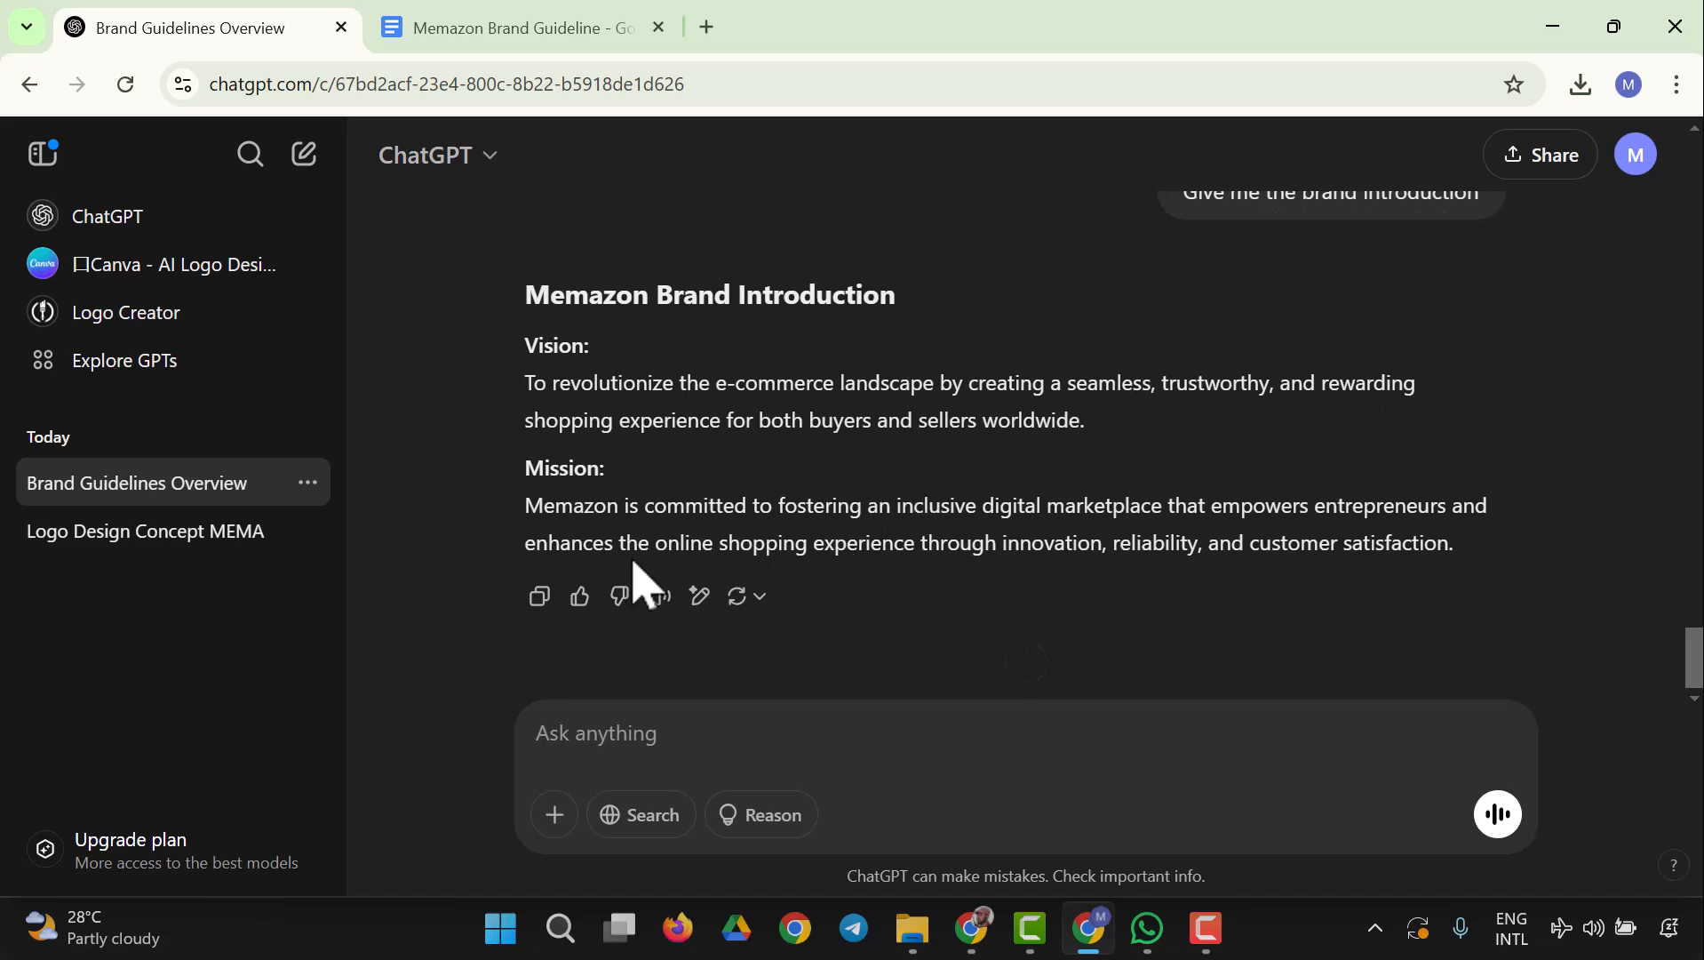
- In the Logo Design Concept MEMA chat, send the prompt "Craft a brand introduction for me, using the concept from the concept note"
click(118, 544)
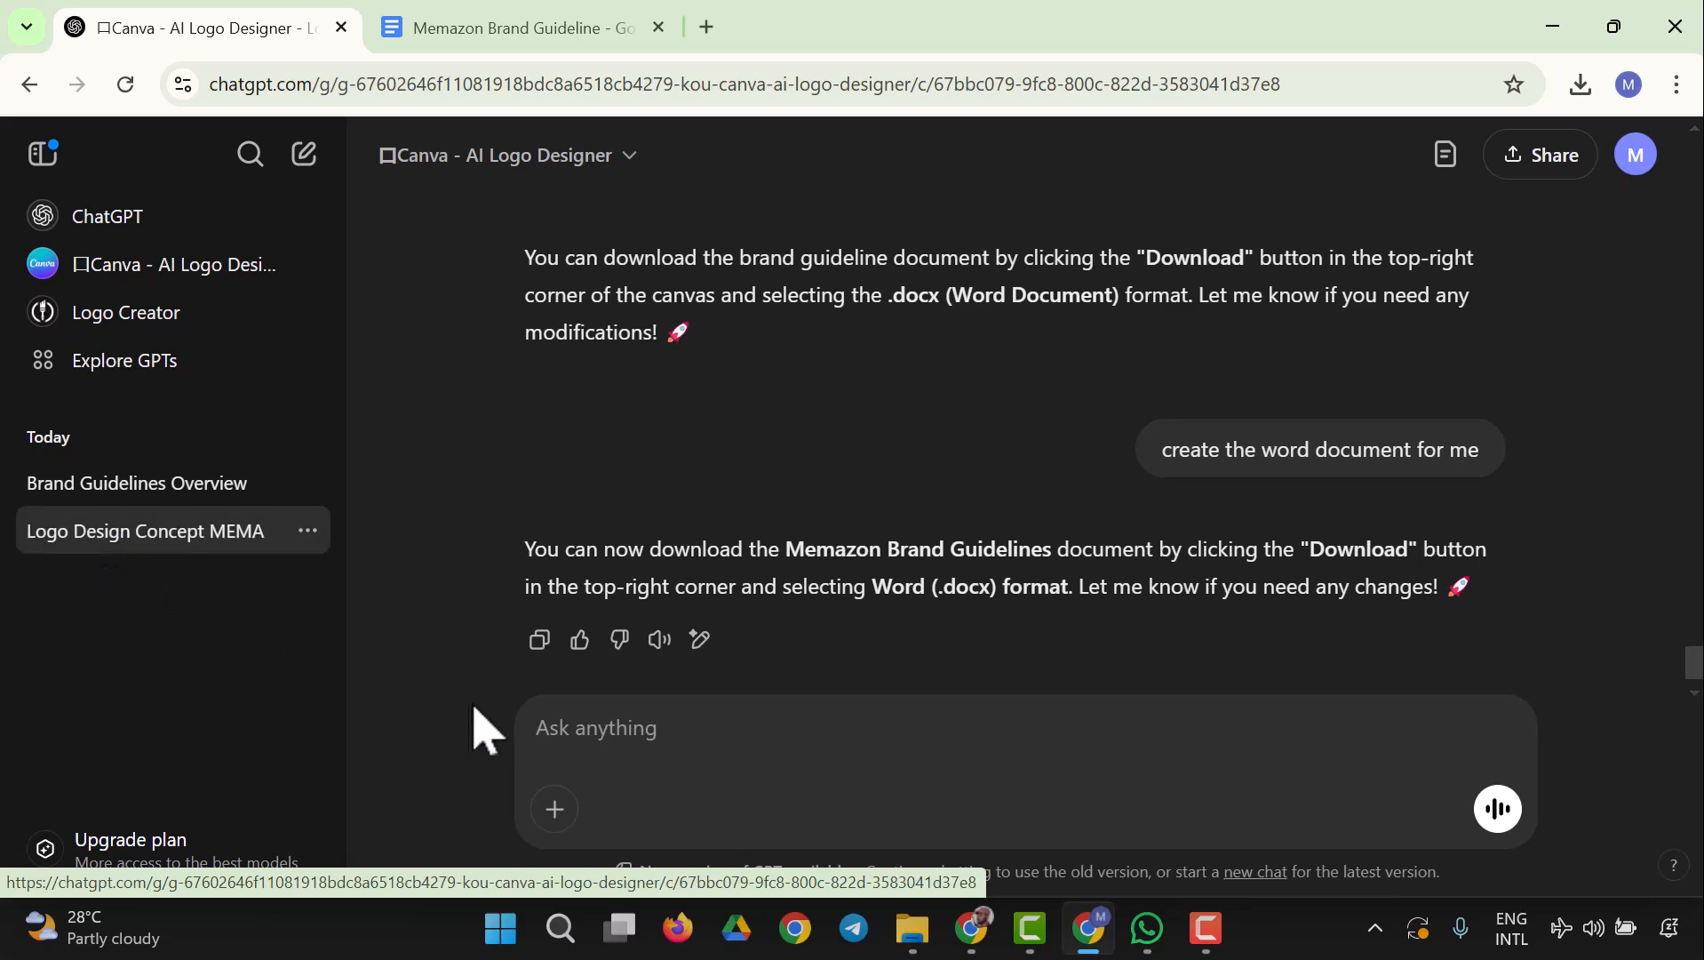
text(Cre)
key(BackSpace)
text(aft)
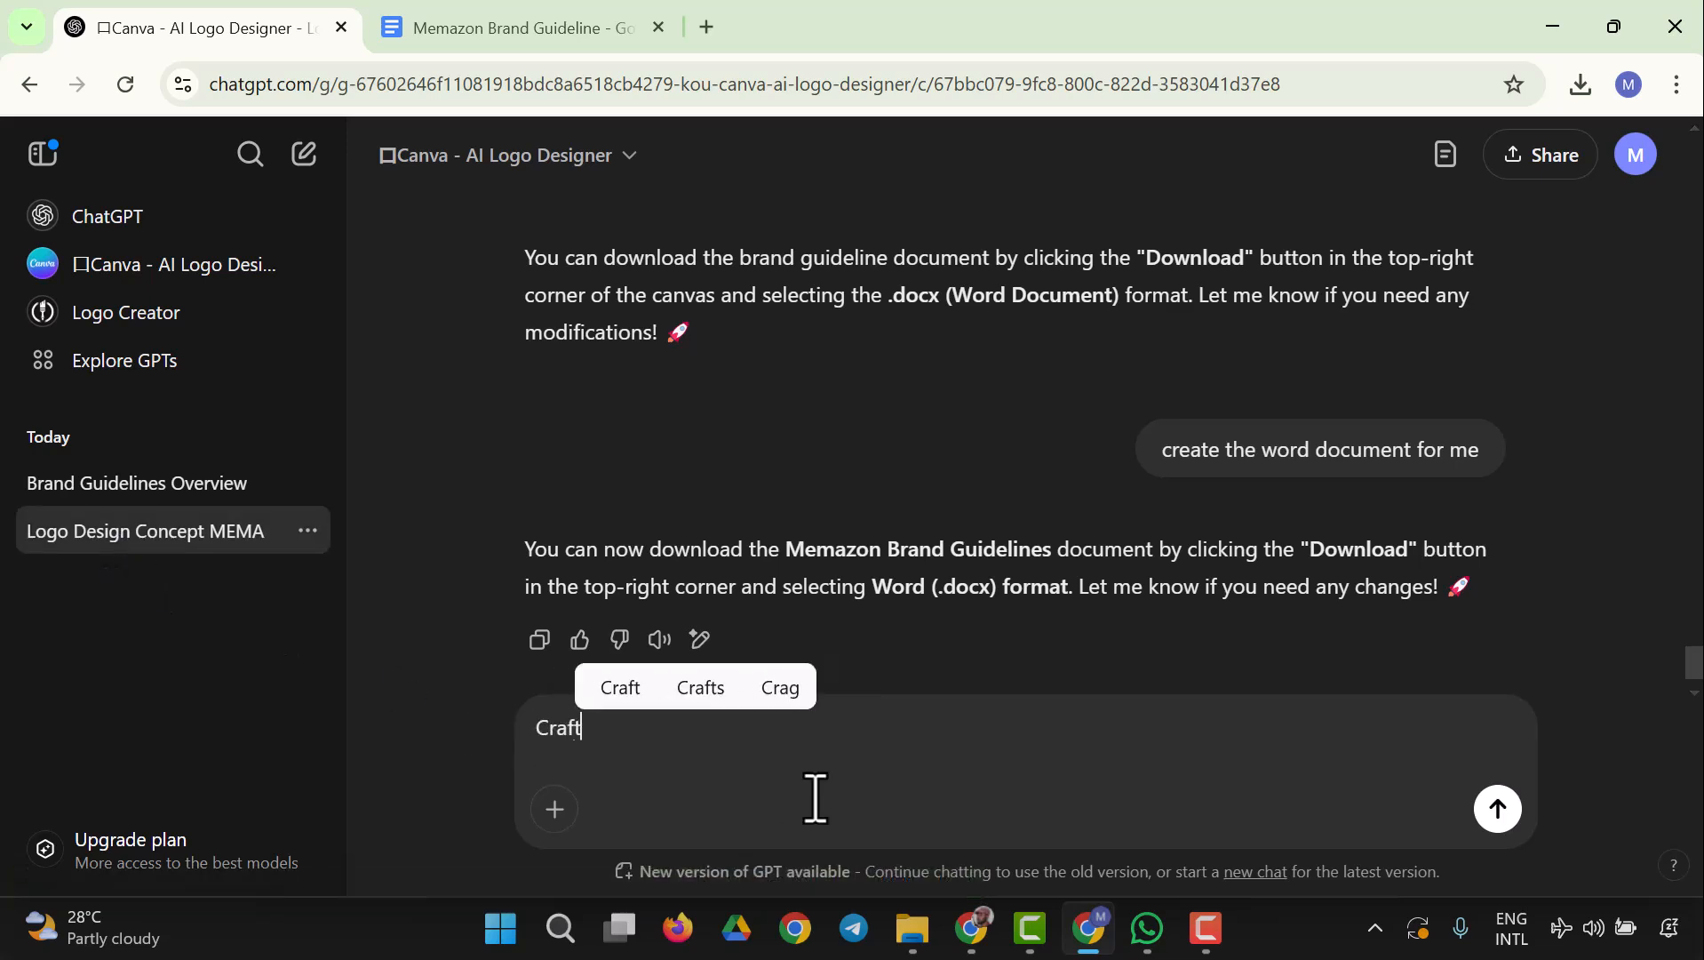
text( a bra)
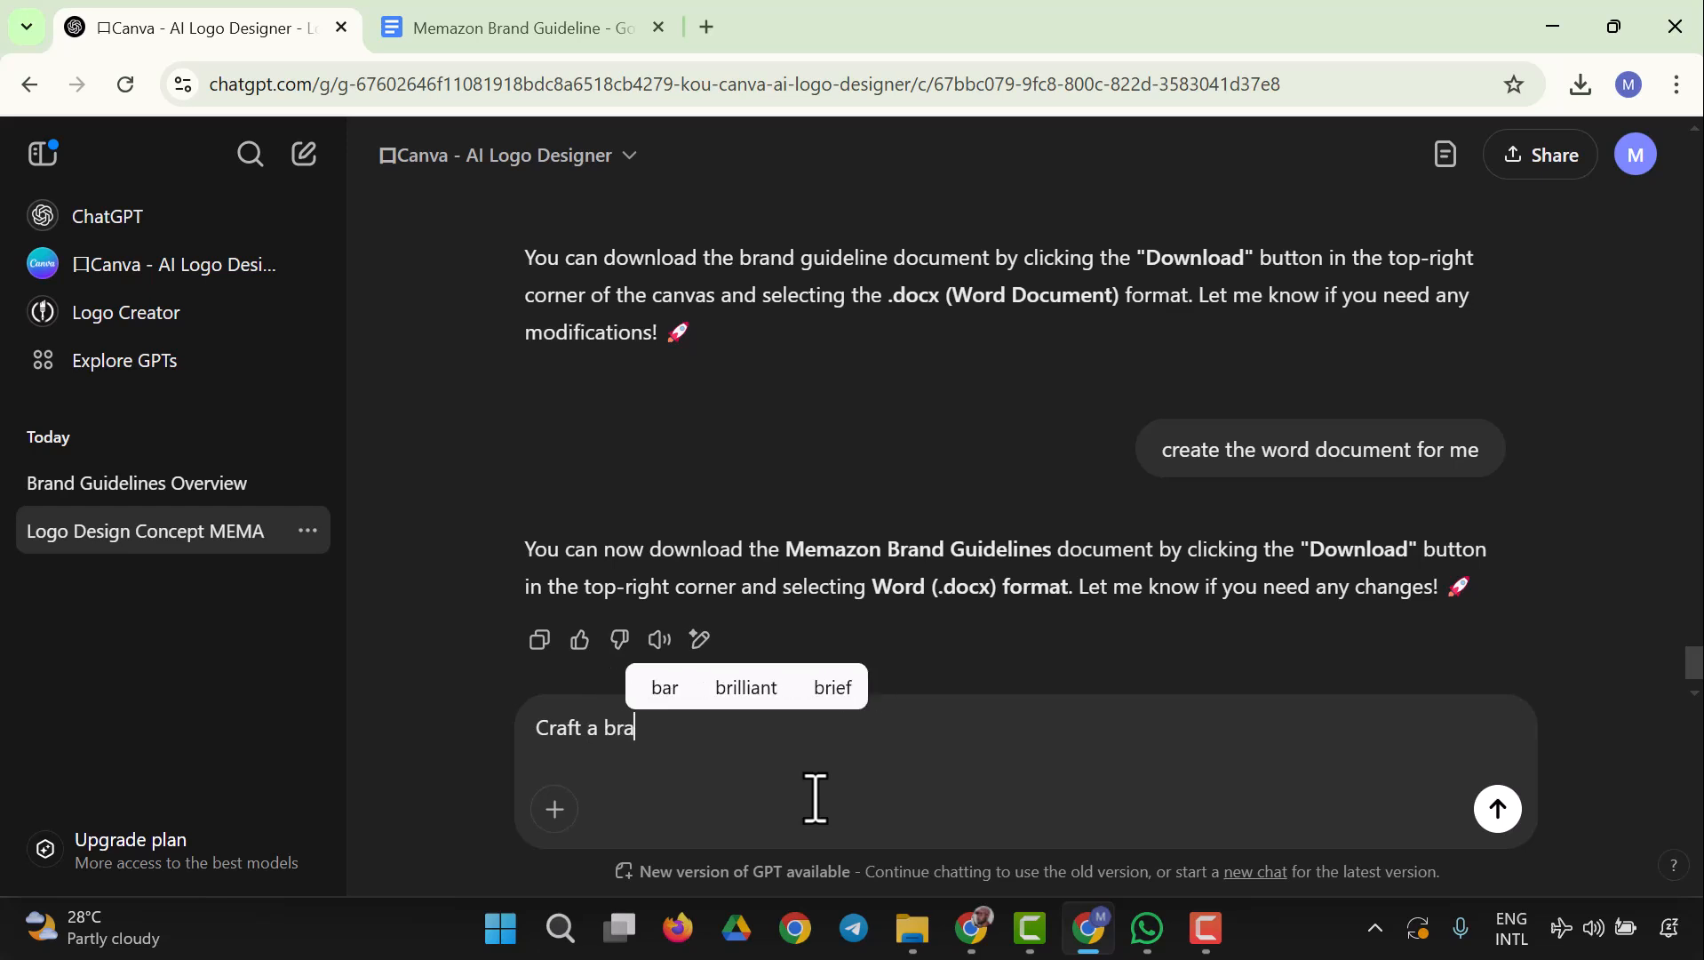
text(nd introd)
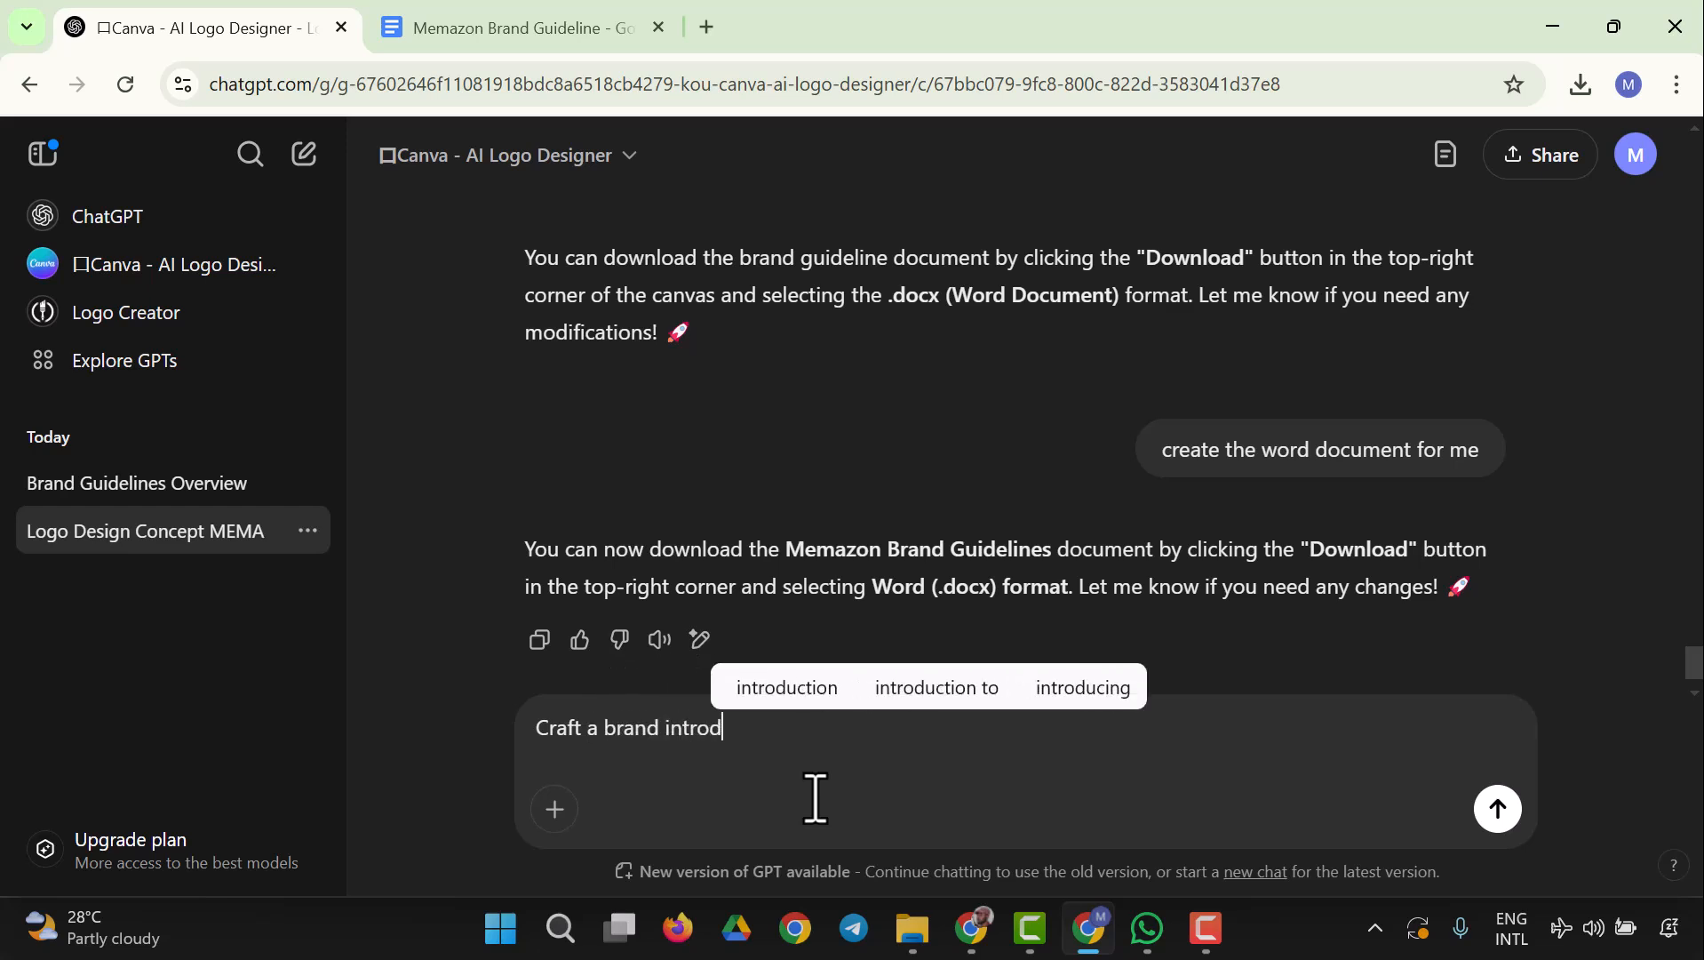
text(uction for me )
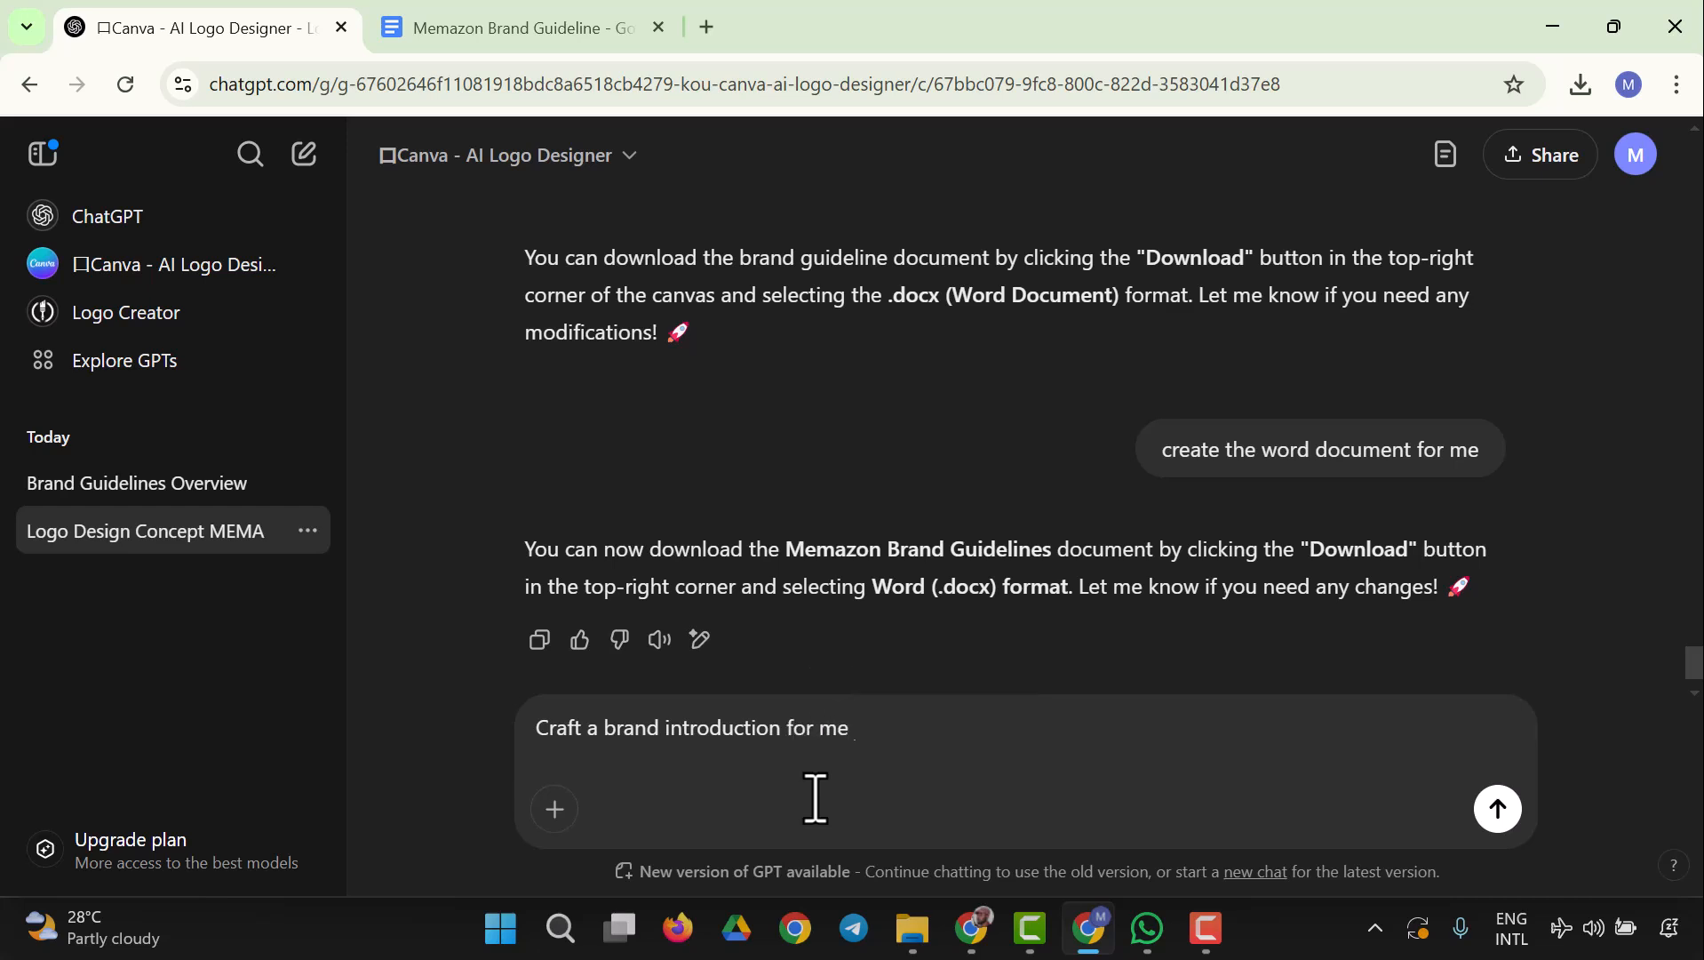
text(, using the concept fo)
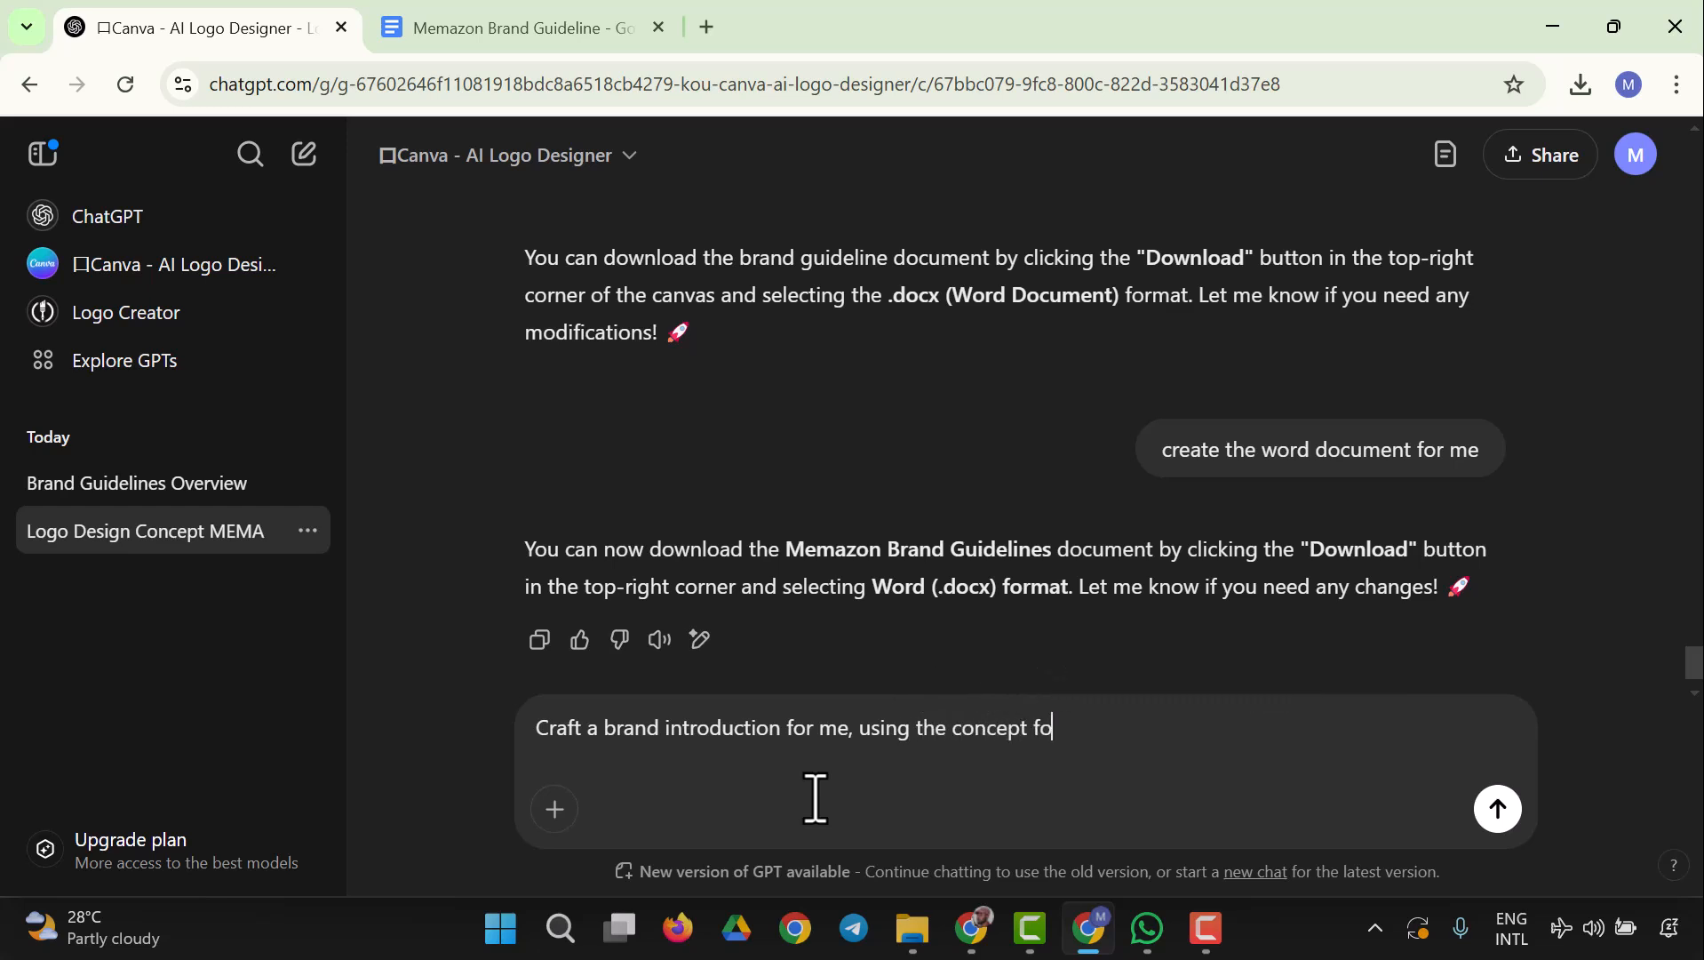
key(BackSpace)
text(rom the concept note)
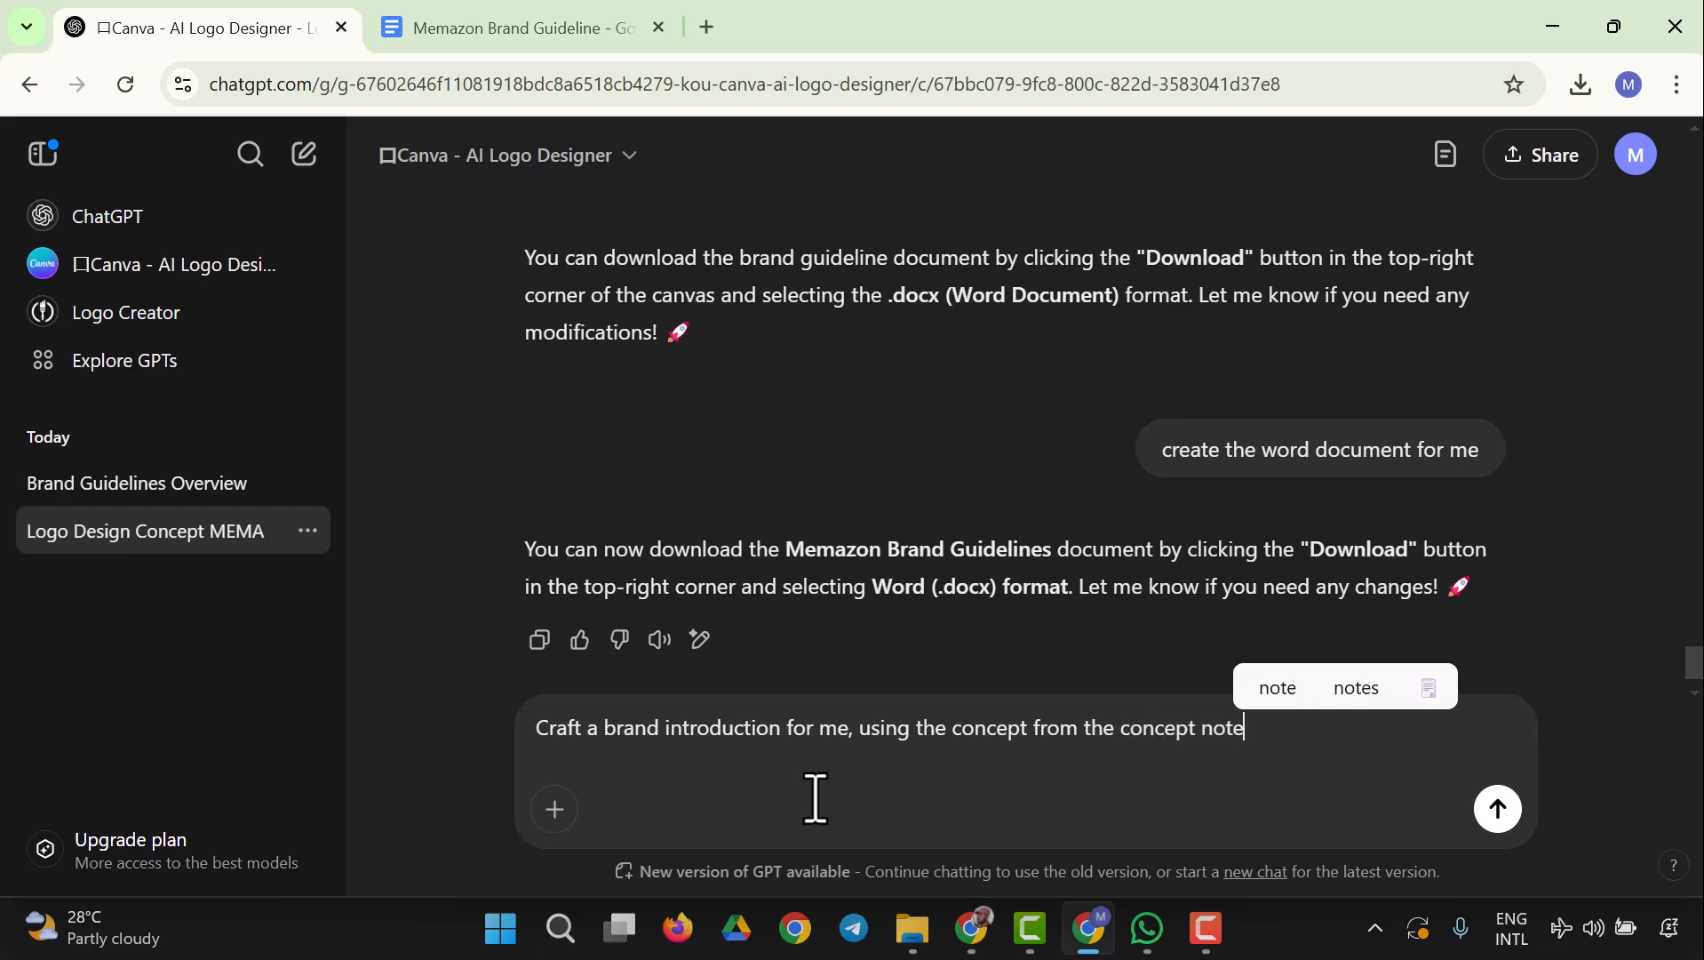
key(Return)
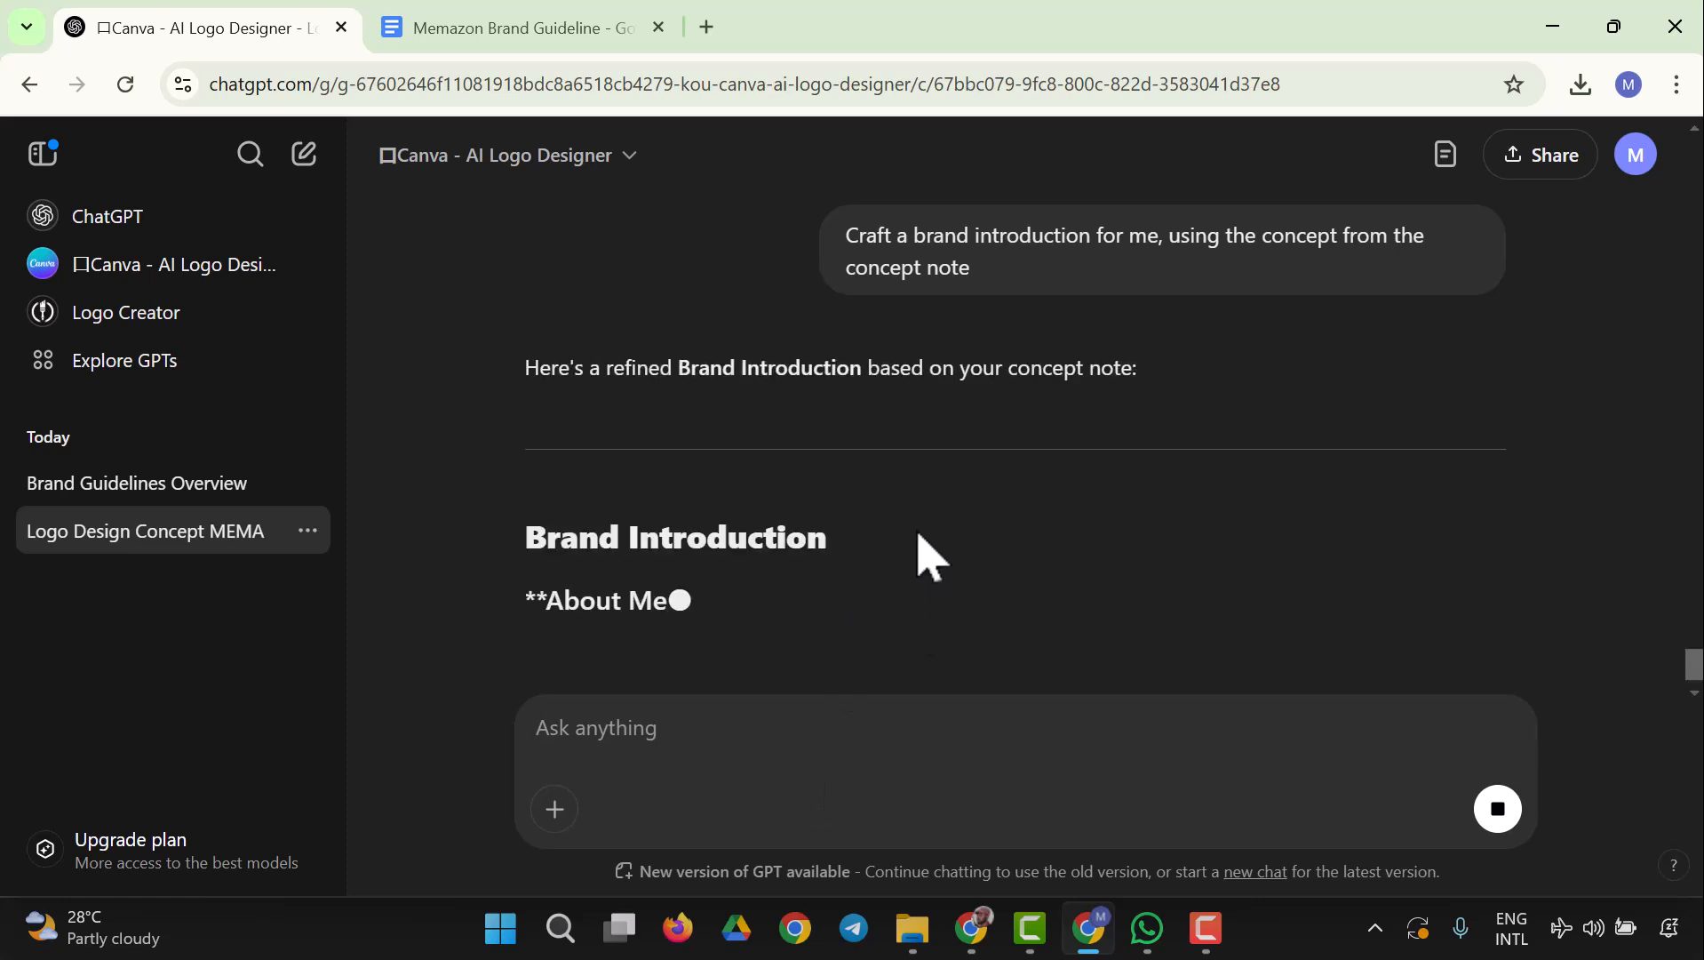
- Copy the About Memazon paragraph from the reply, switch to Canva and replace the Brand Introduction page's body text with it
scroll(924, 551, down, 2)
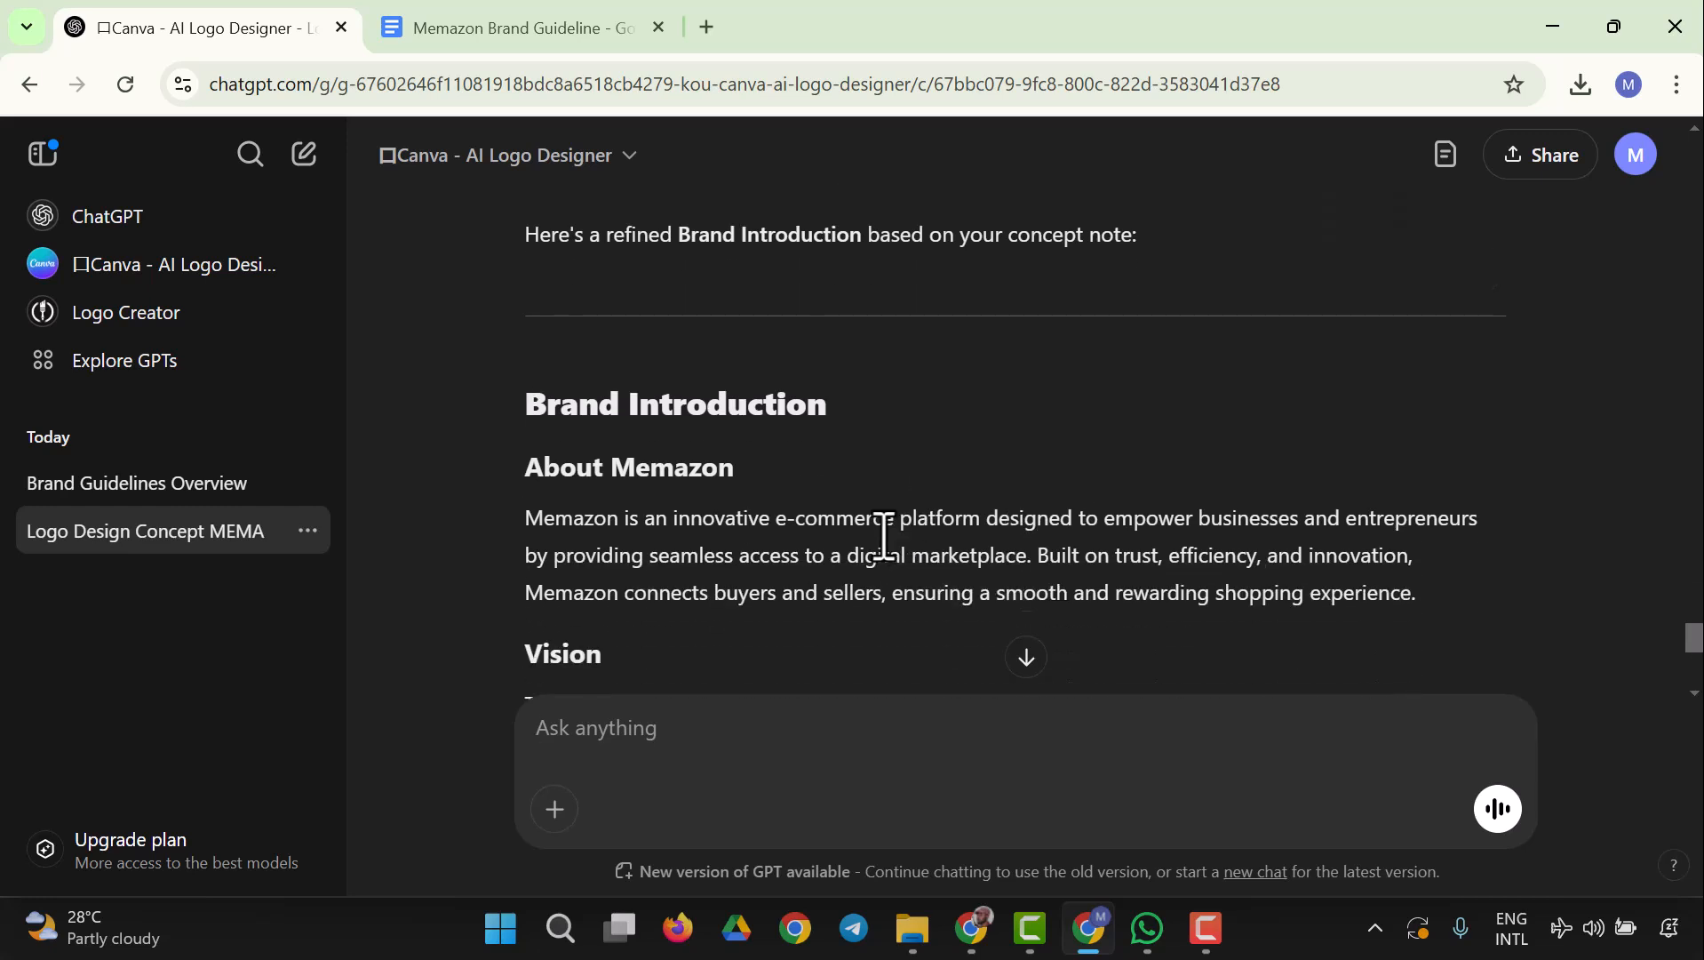
scroll(749, 487, down, 2)
drag(538, 389, 1503, 484)
right_click(487, 445)
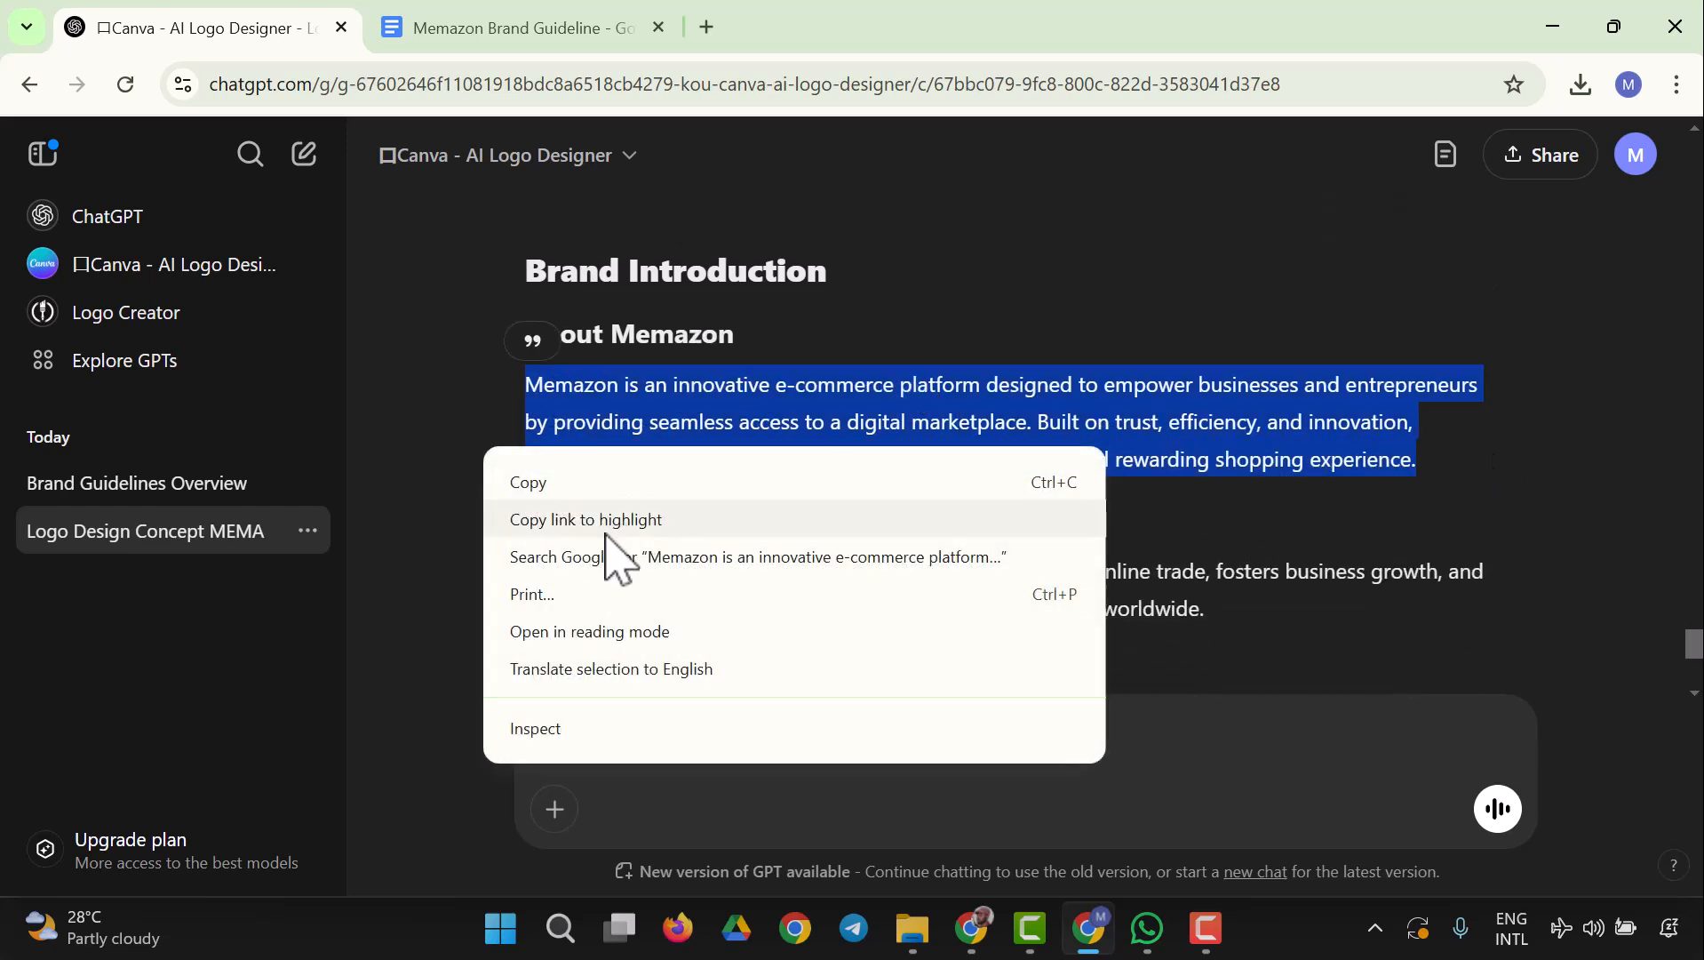
click(558, 484)
click(982, 929)
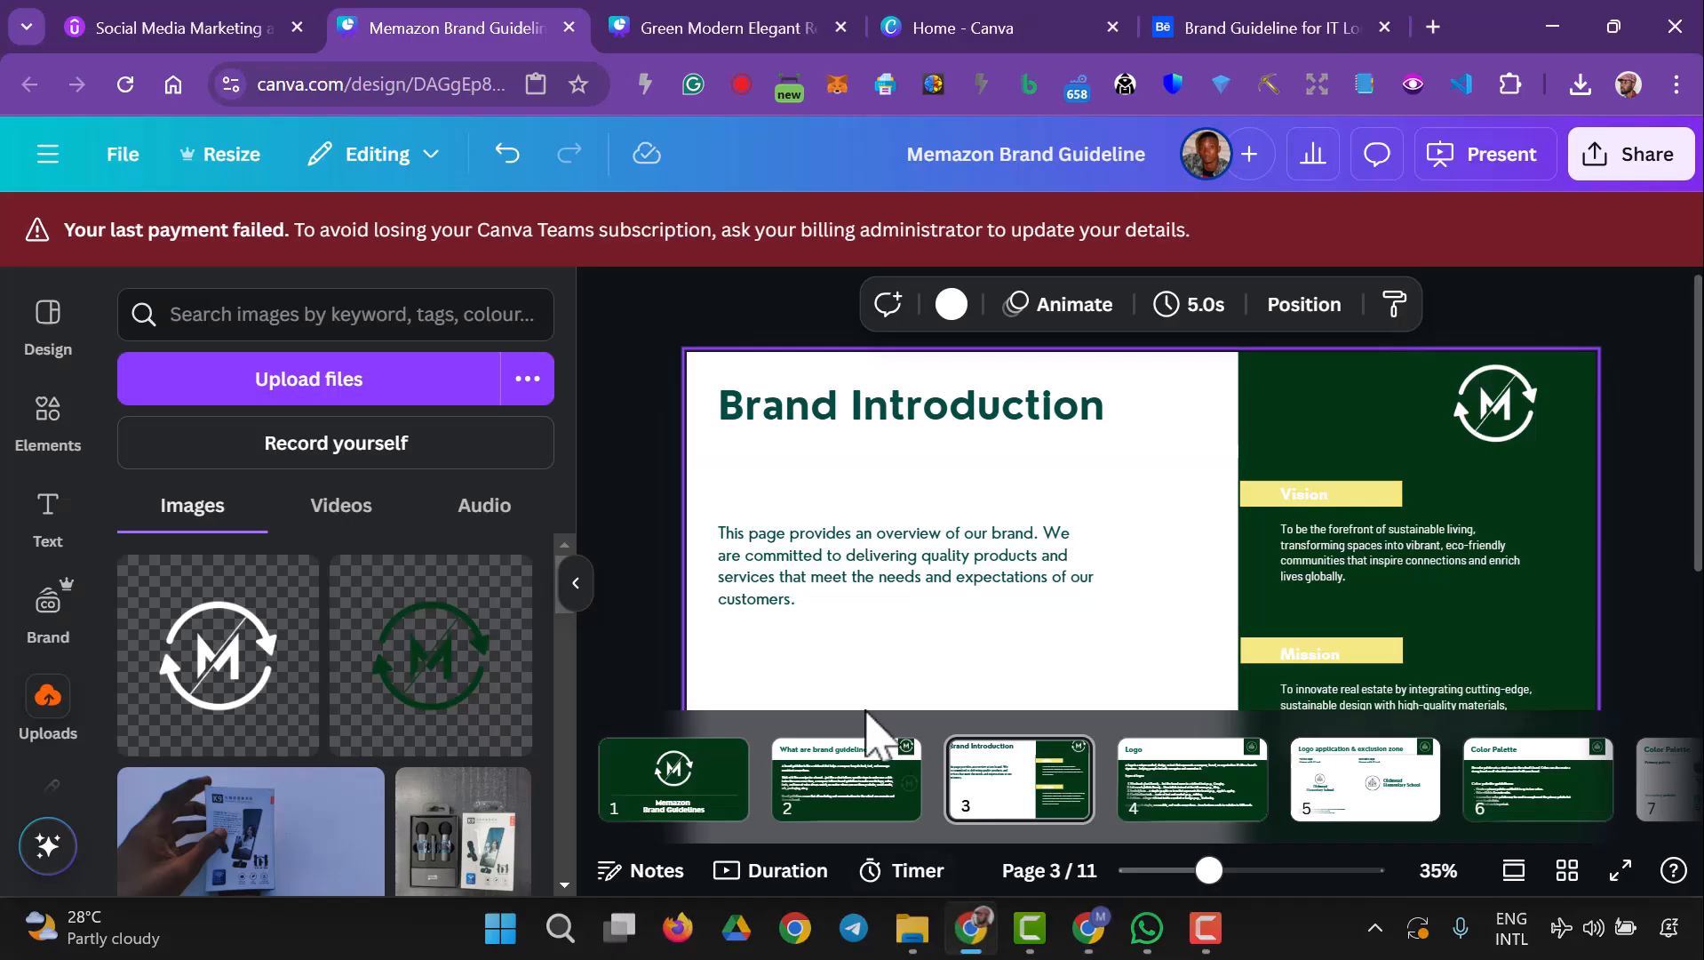
double_click(886, 578)
key(ctrl+v)
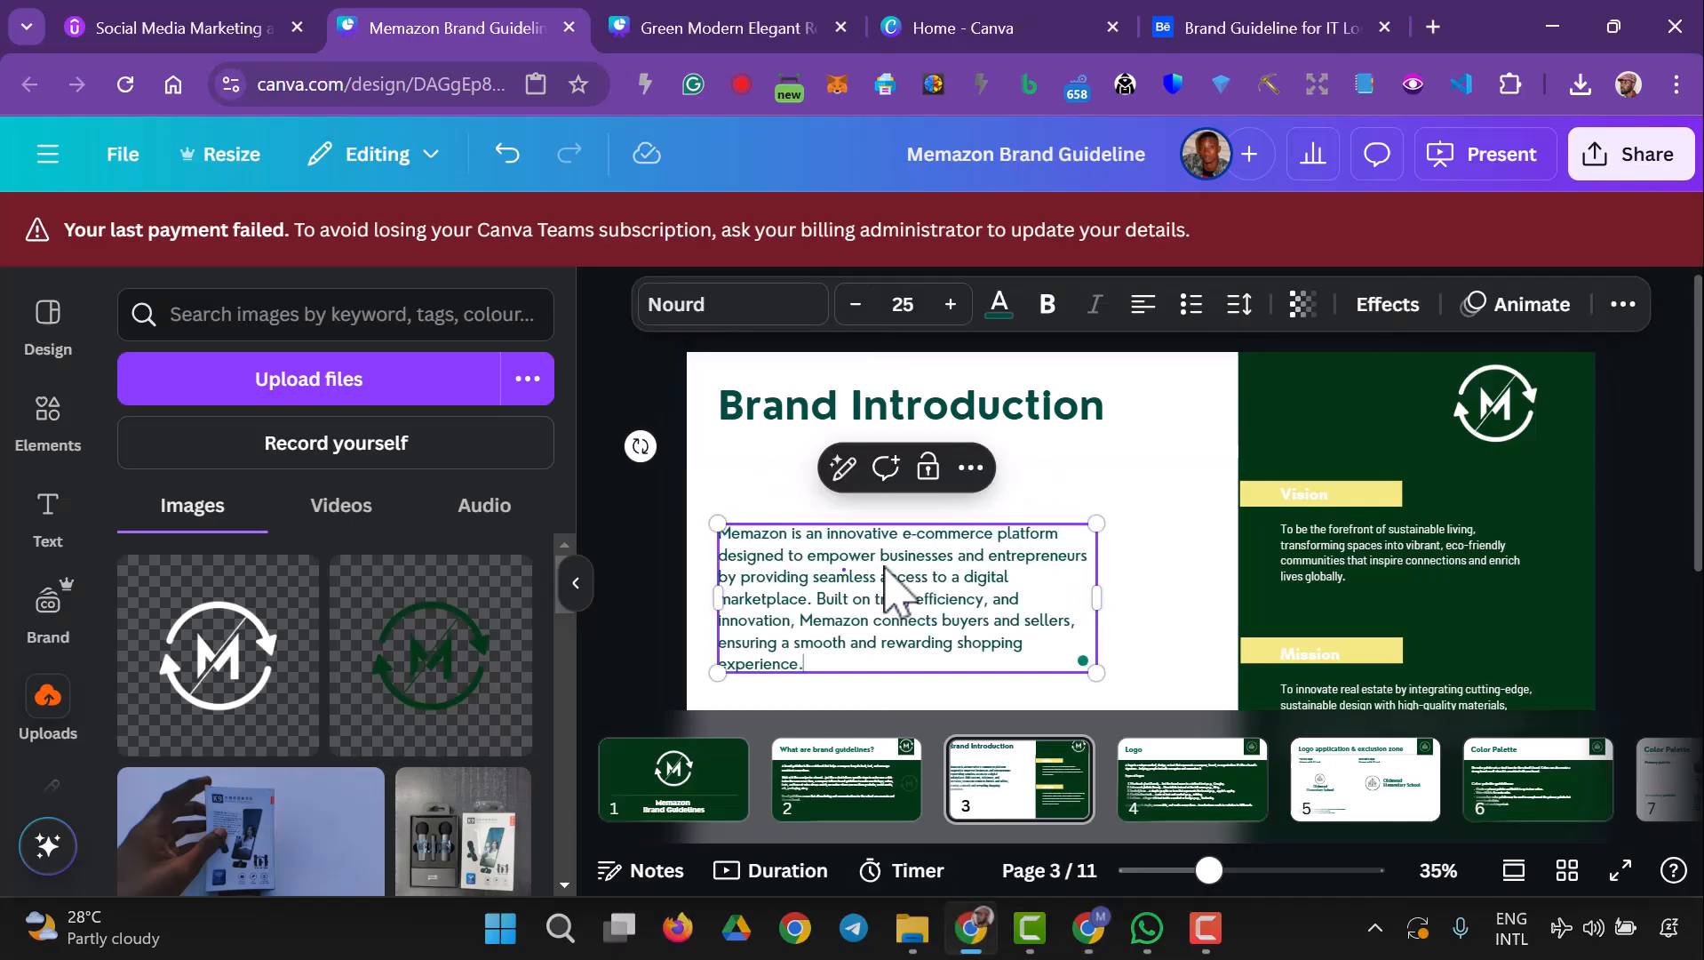
- Widen the About Memazon paragraph's text box on the Brand Introduction page to about 935
click(1122, 639)
click(1080, 627)
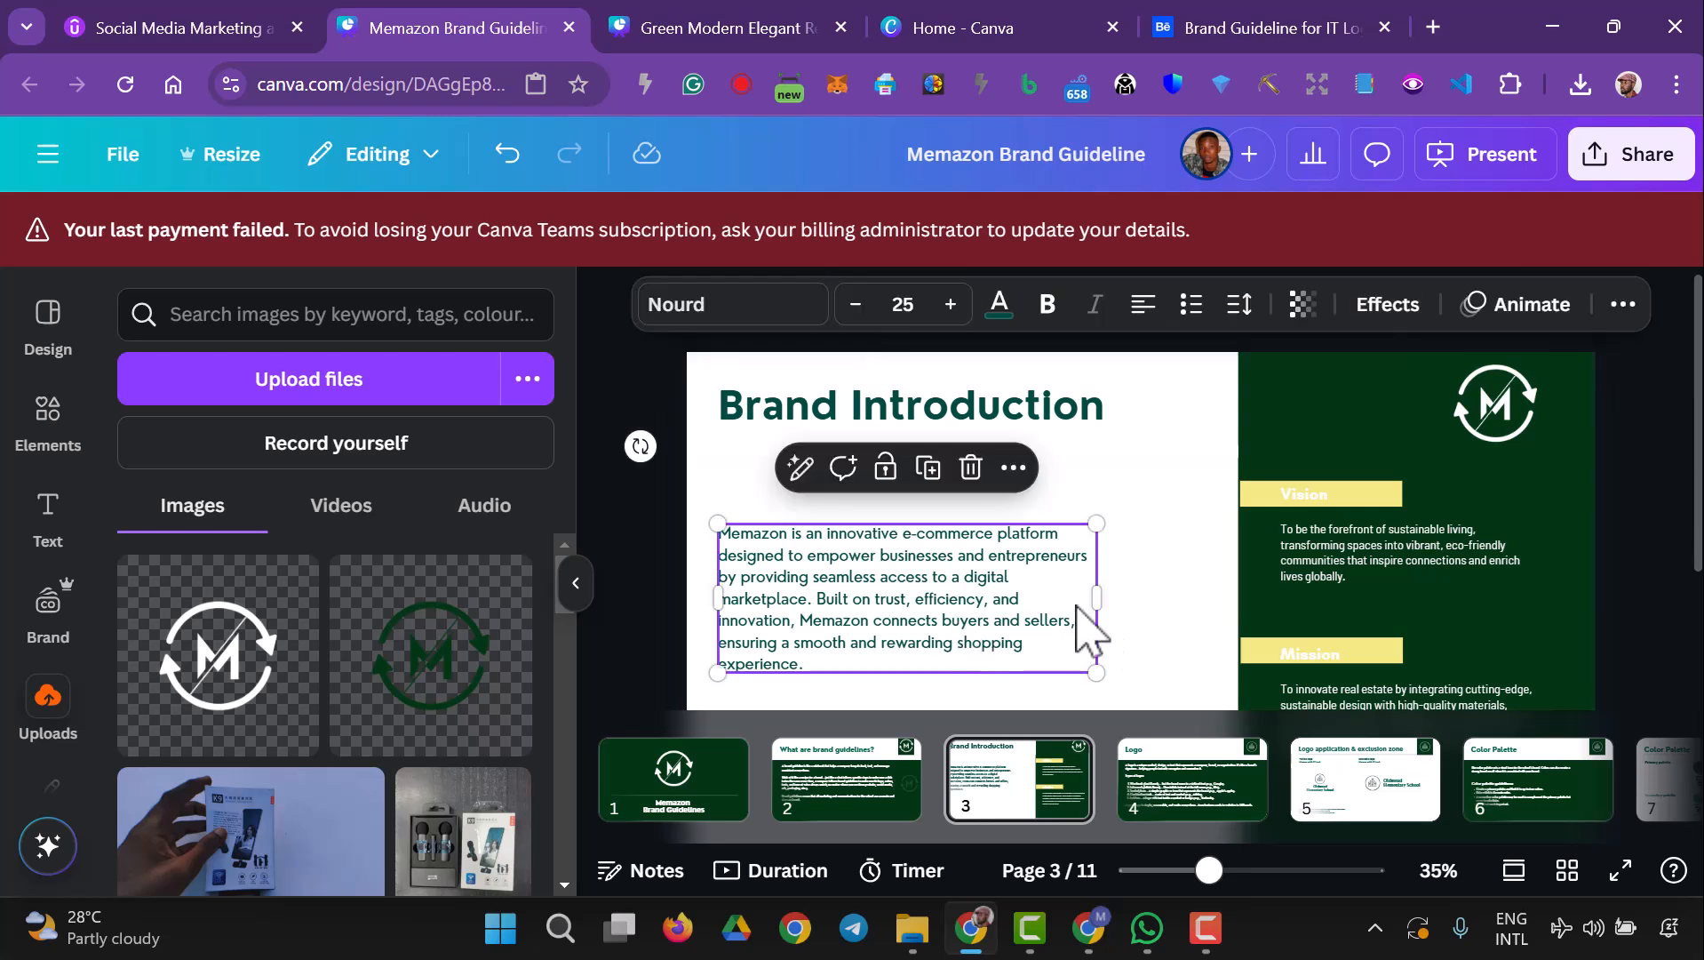
drag(1102, 605, 1167, 611)
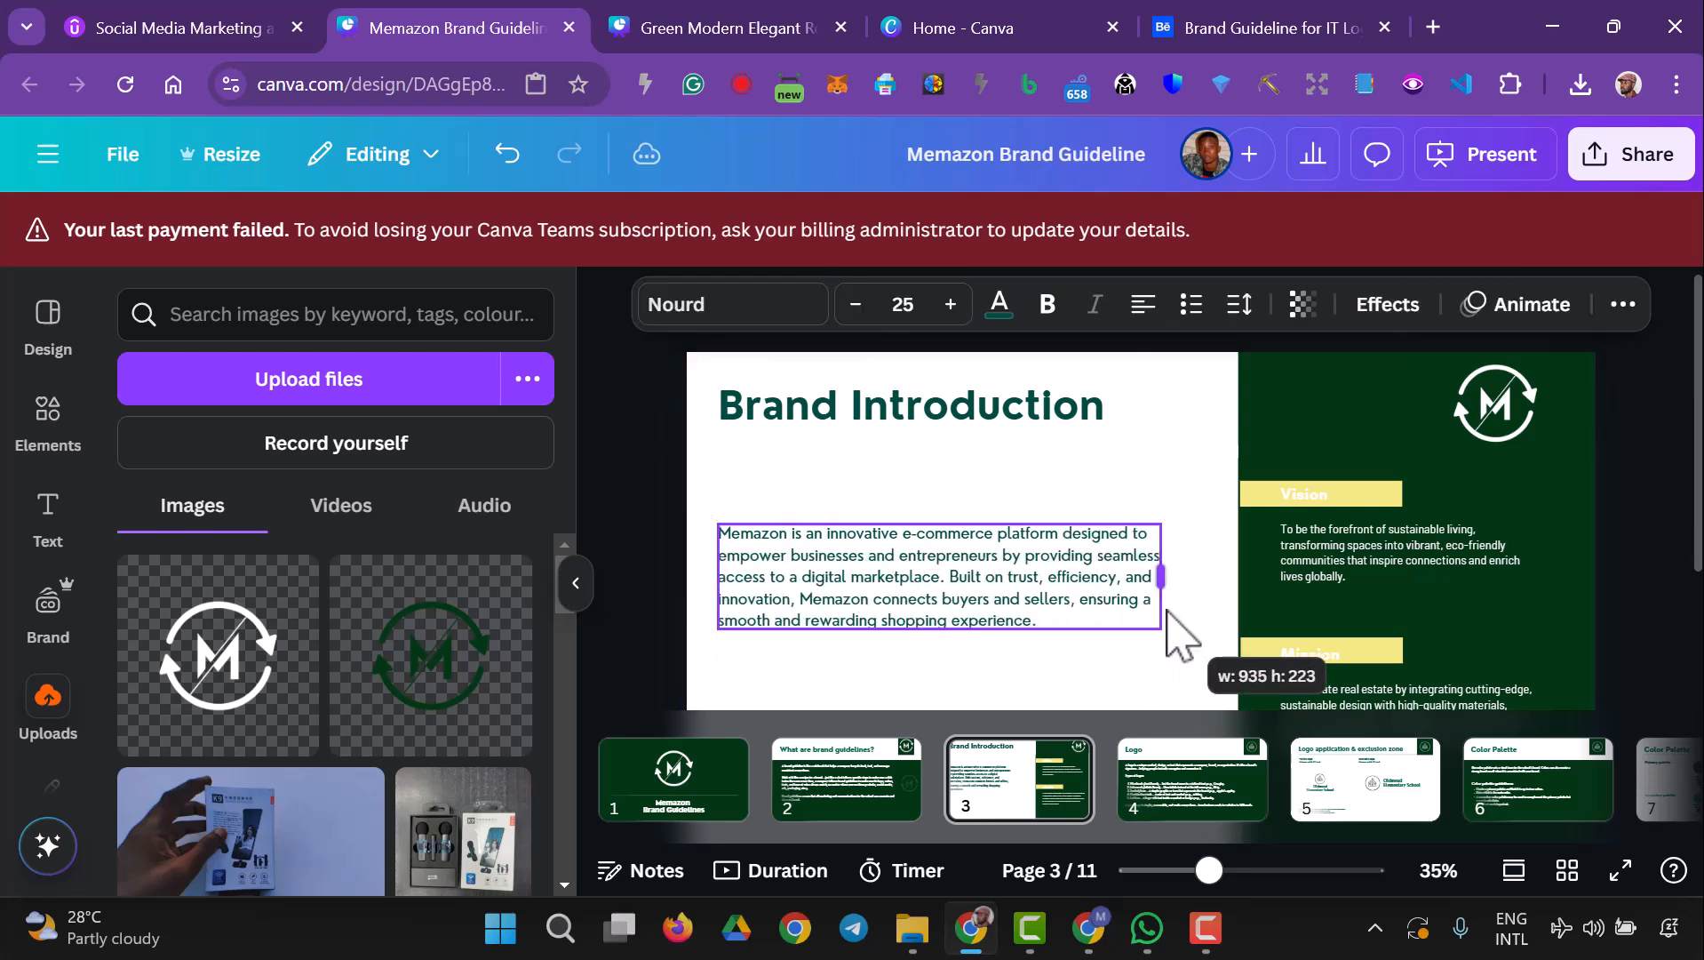
click(1076, 678)
scroll(1101, 574, down, 2)
scroll(1101, 573, up, 1)
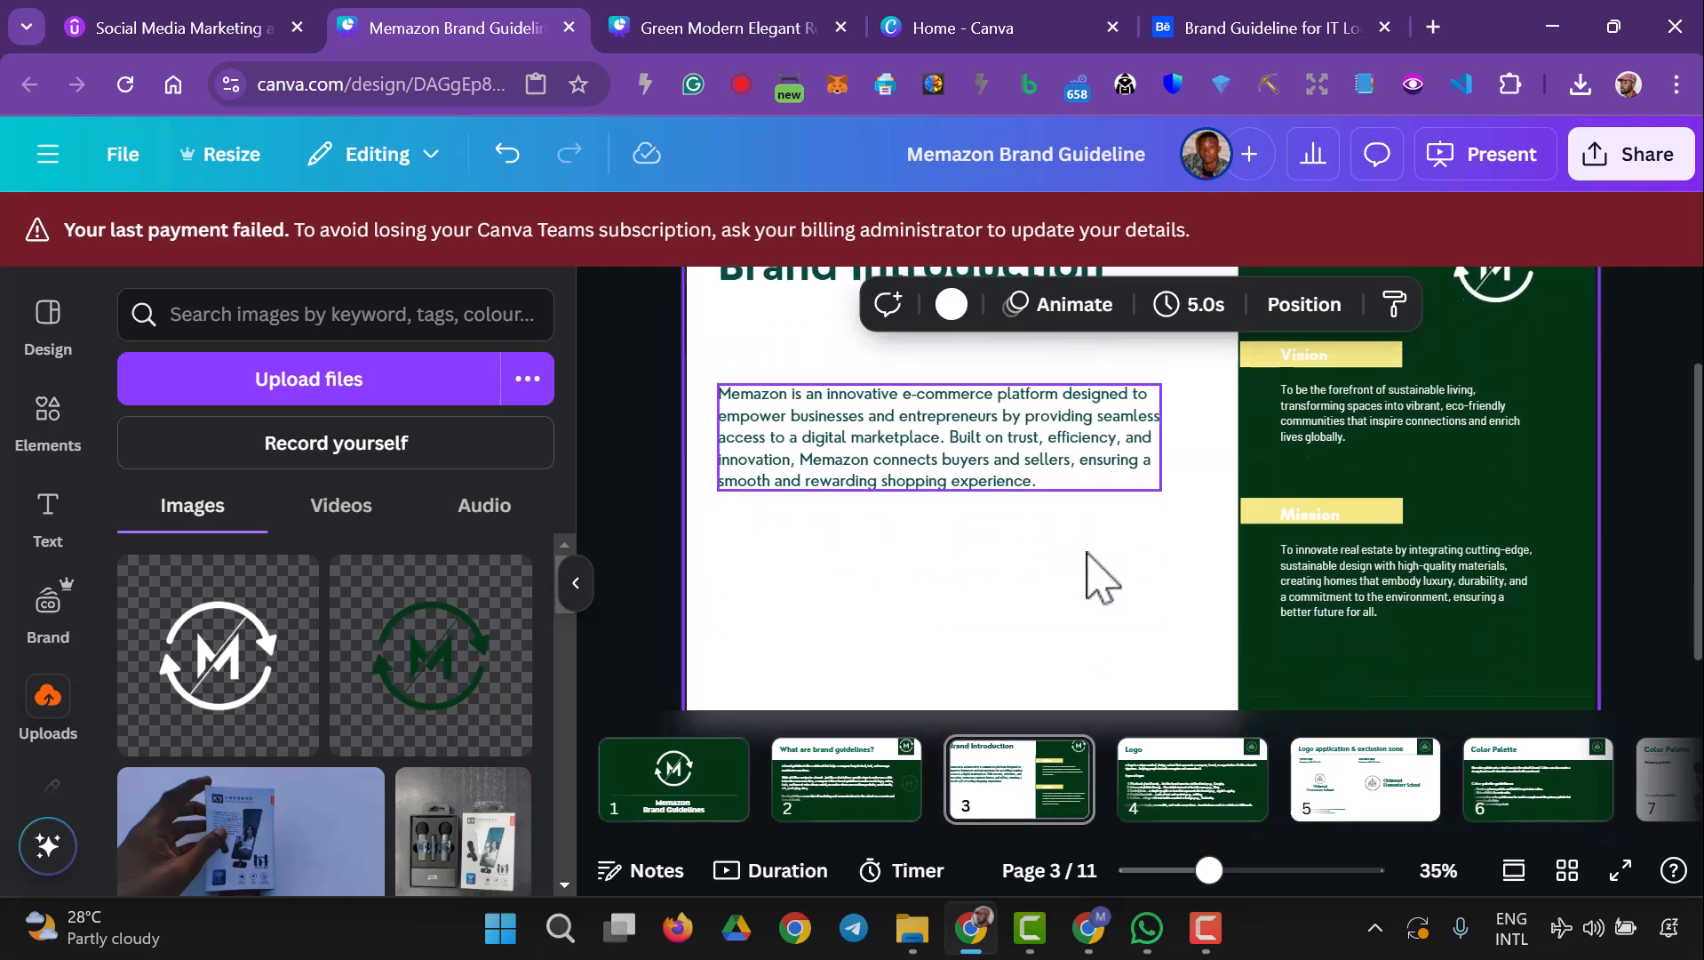
- Compare the layout of the "What are brand guidelines?" page with the Brand Introduction page
click(1088, 552)
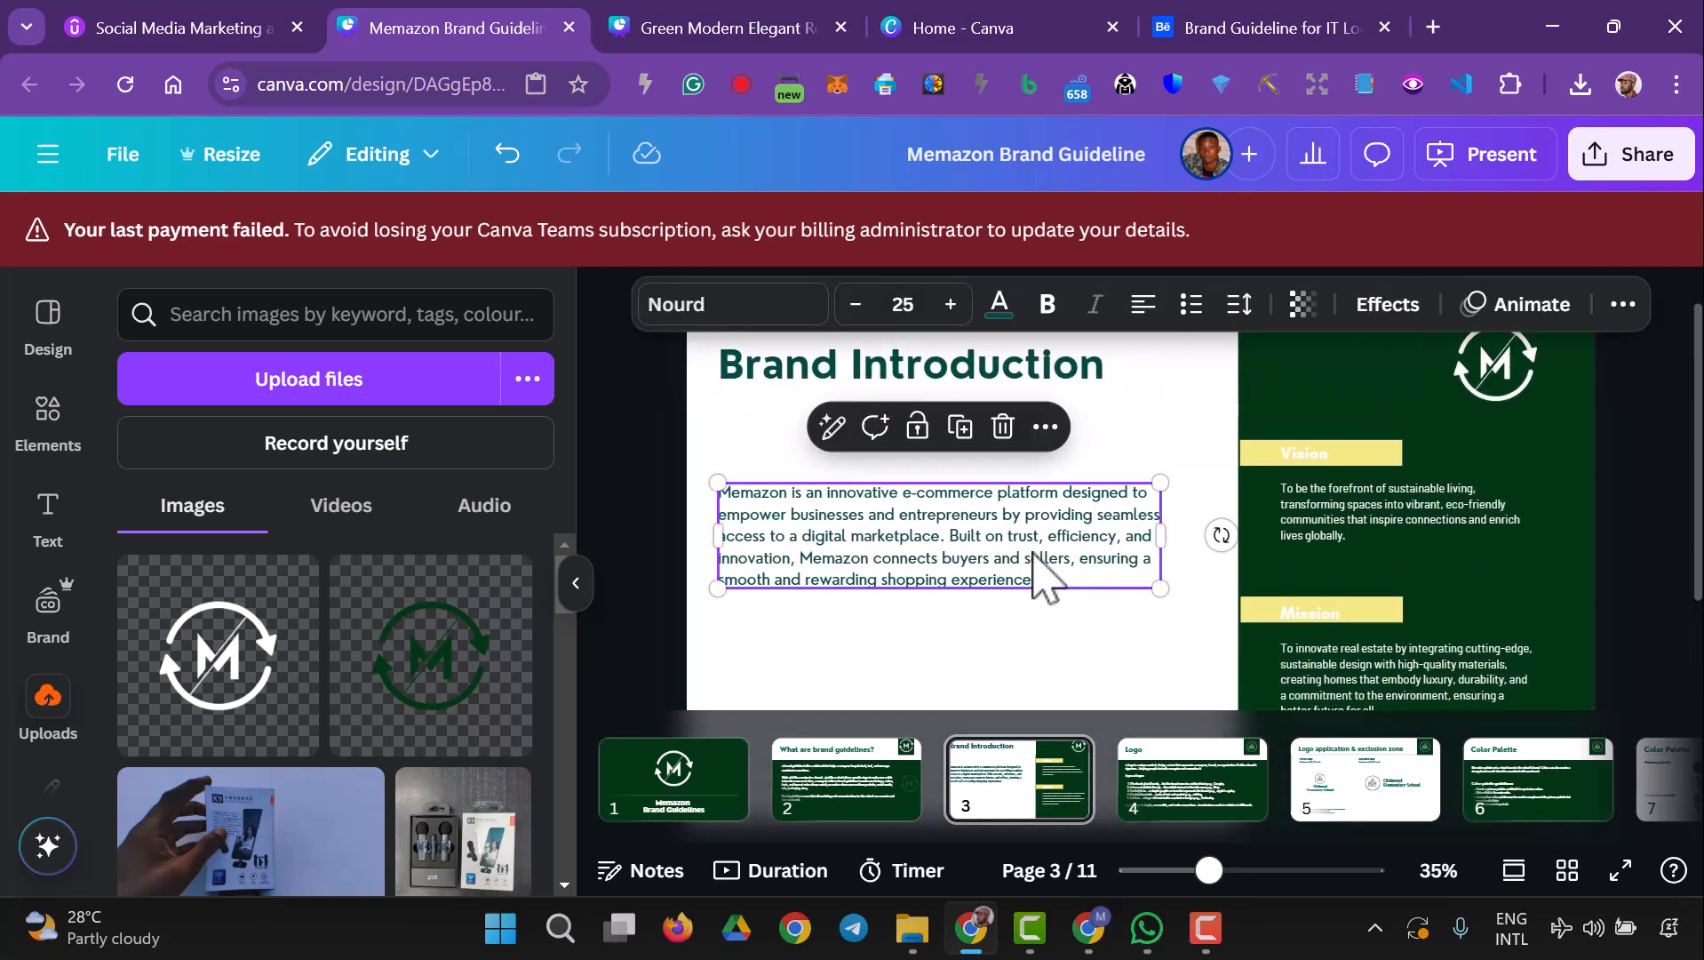
click(882, 811)
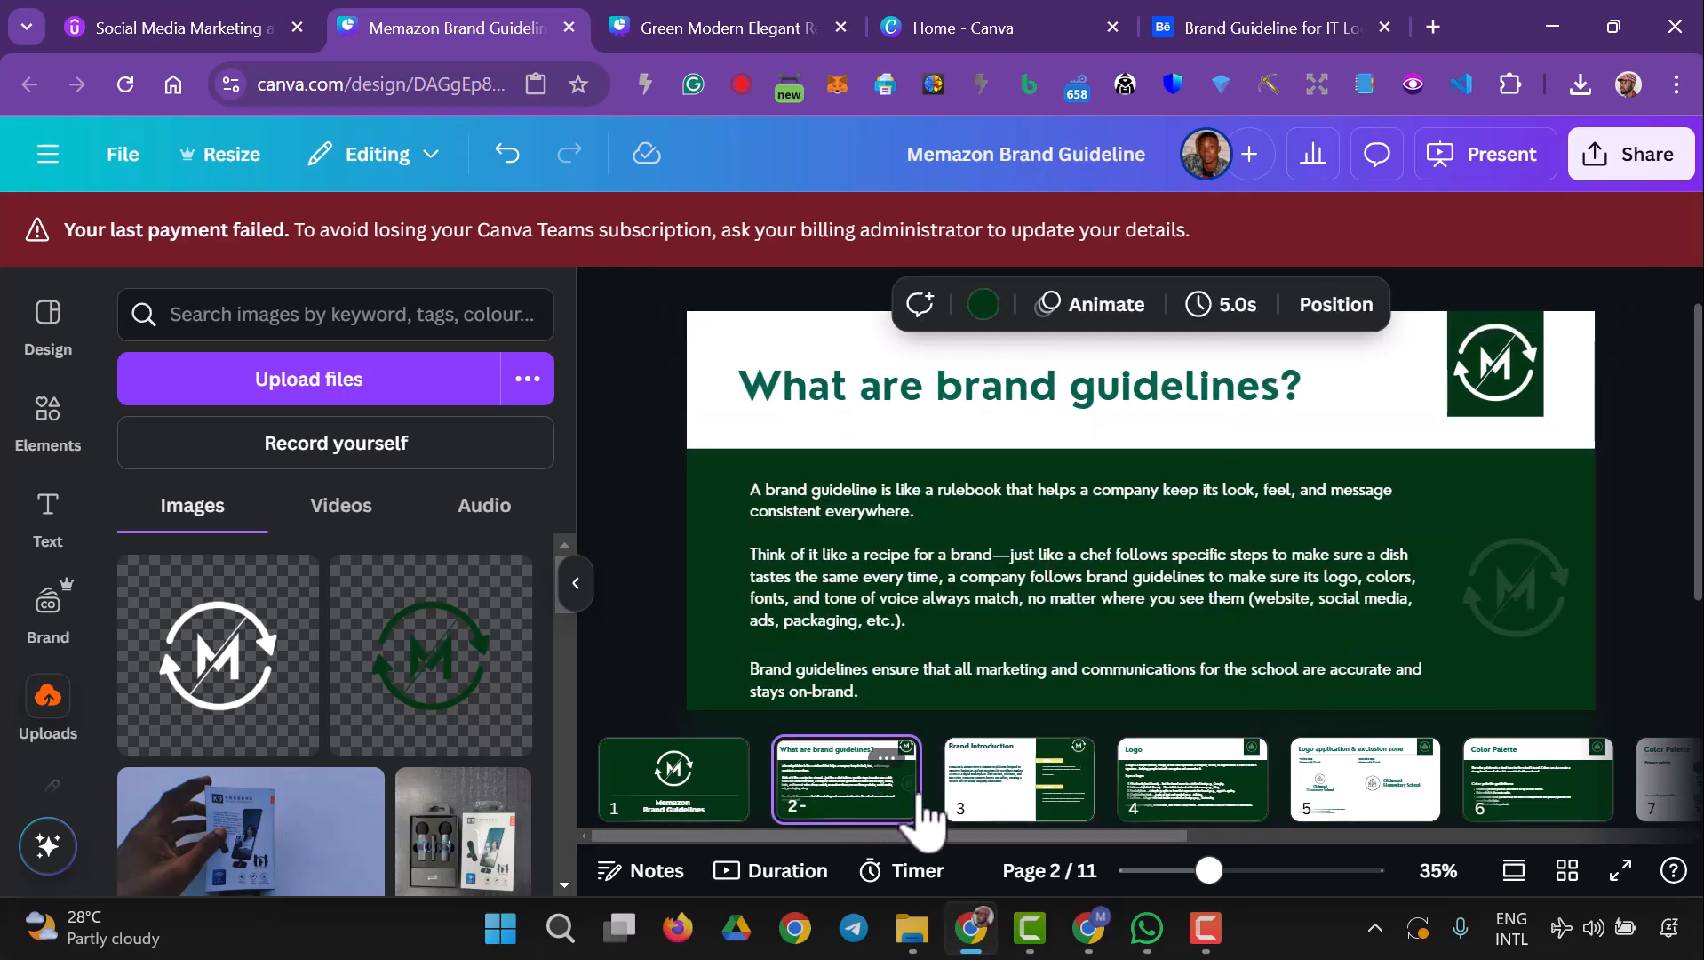
click(984, 793)
click(810, 794)
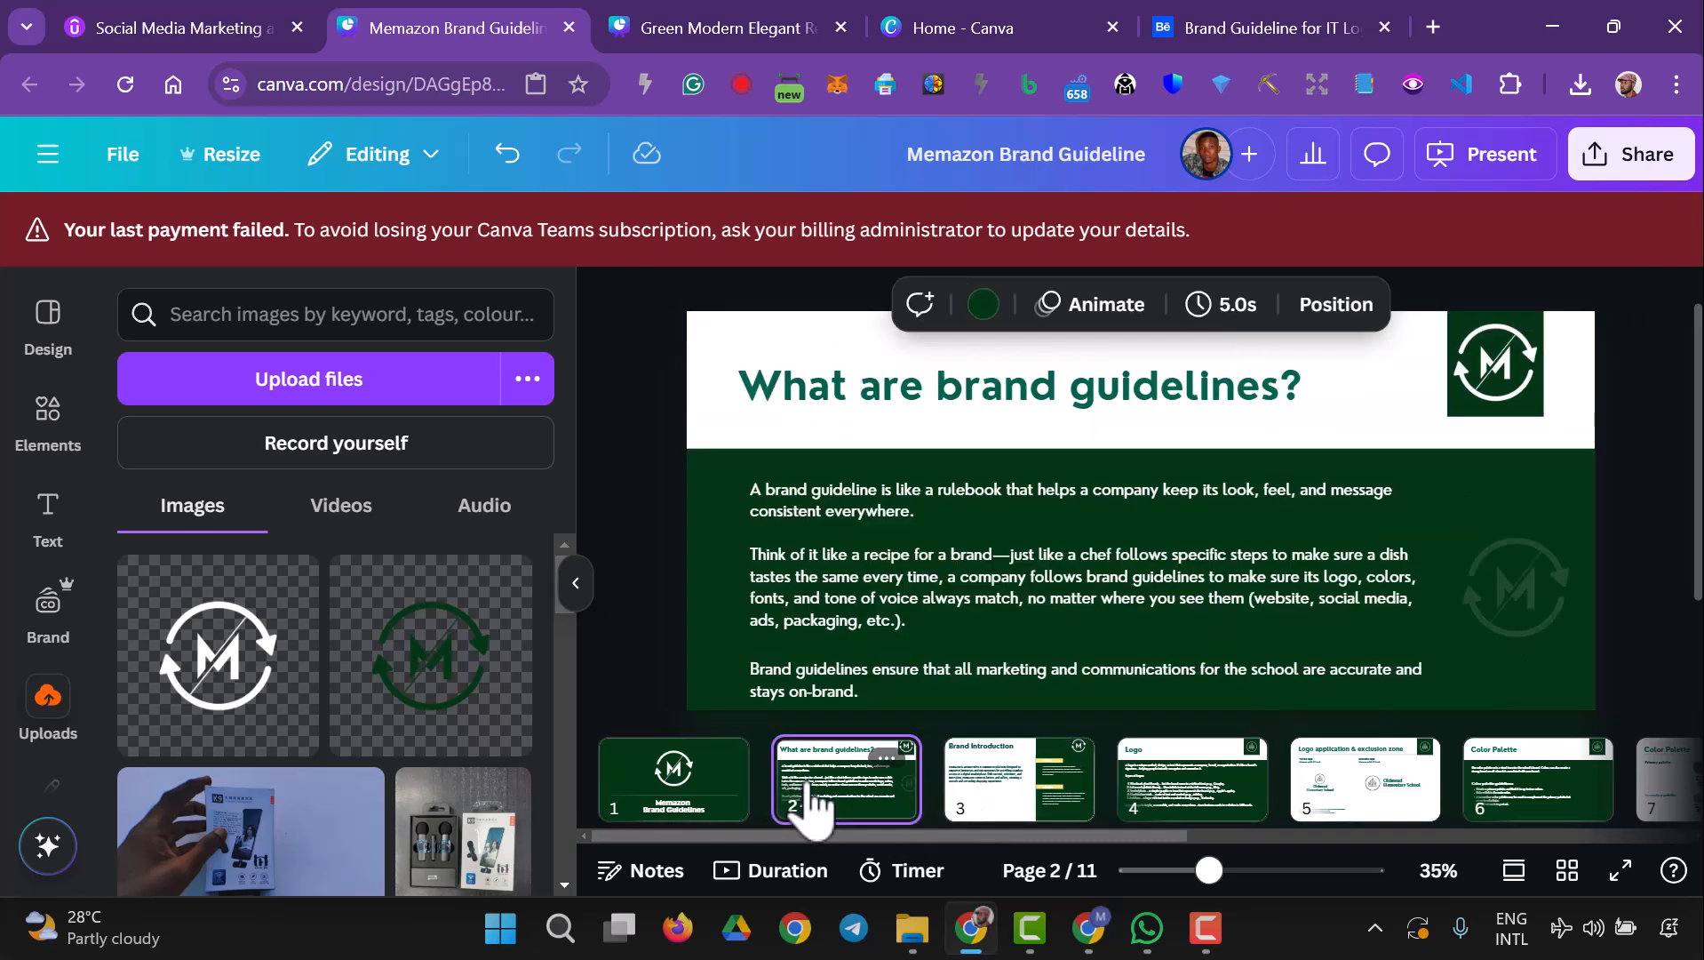
click(986, 795)
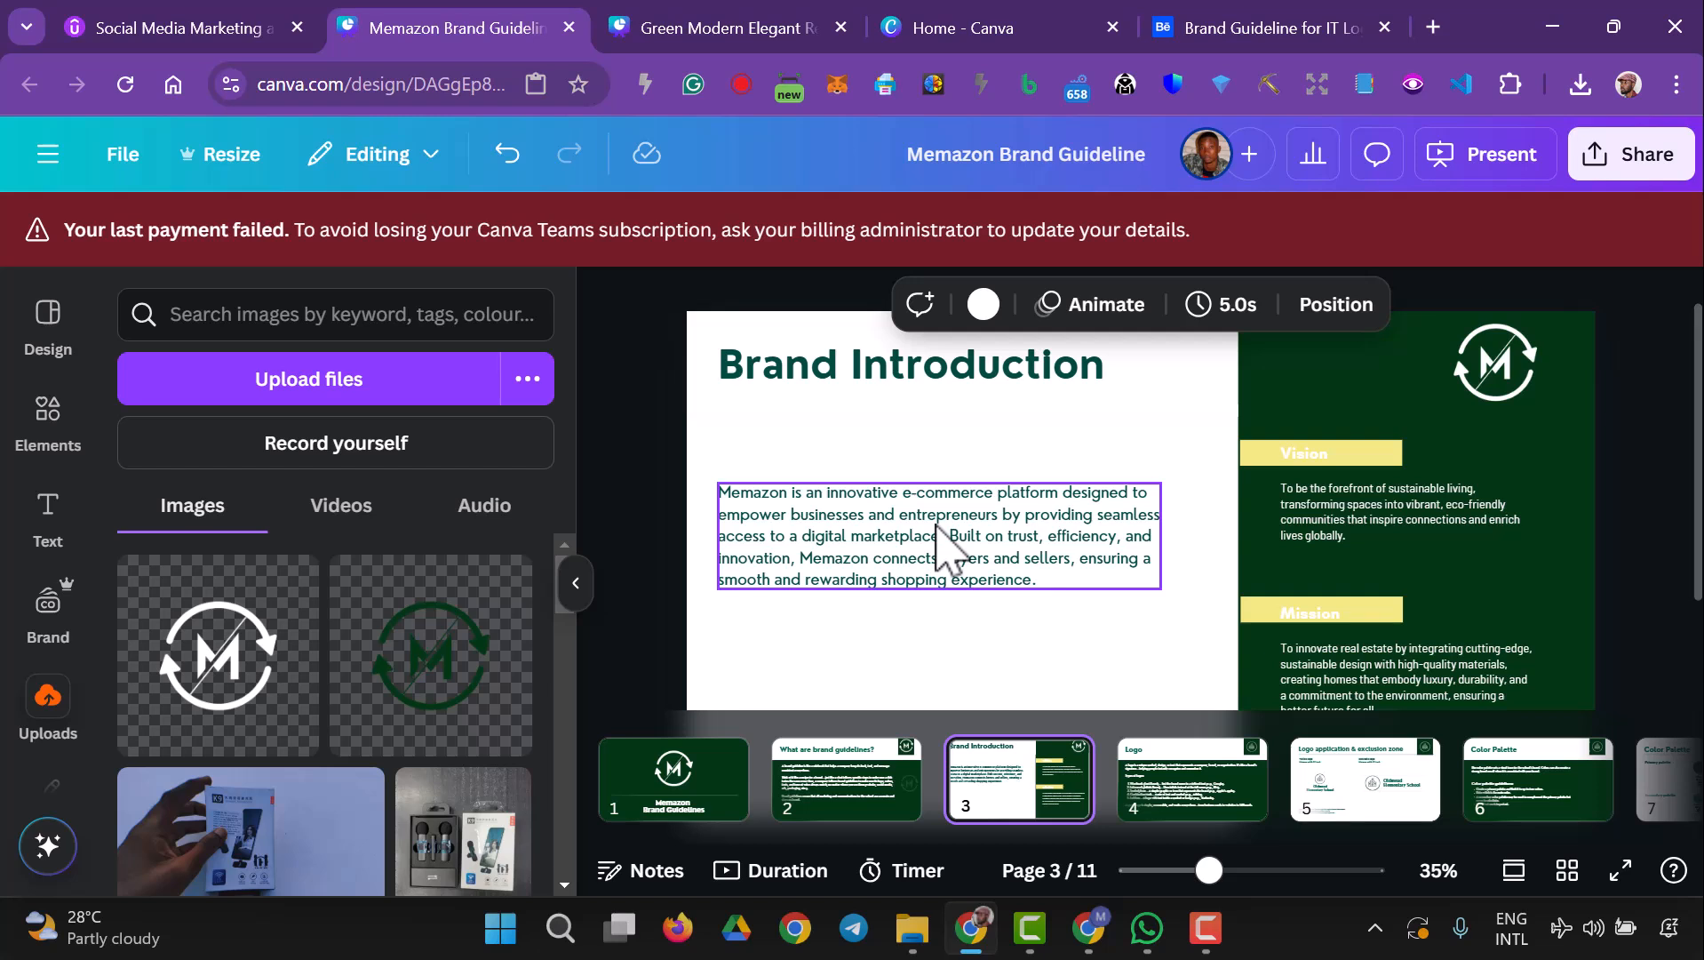
scroll(1030, 575, down, 1)
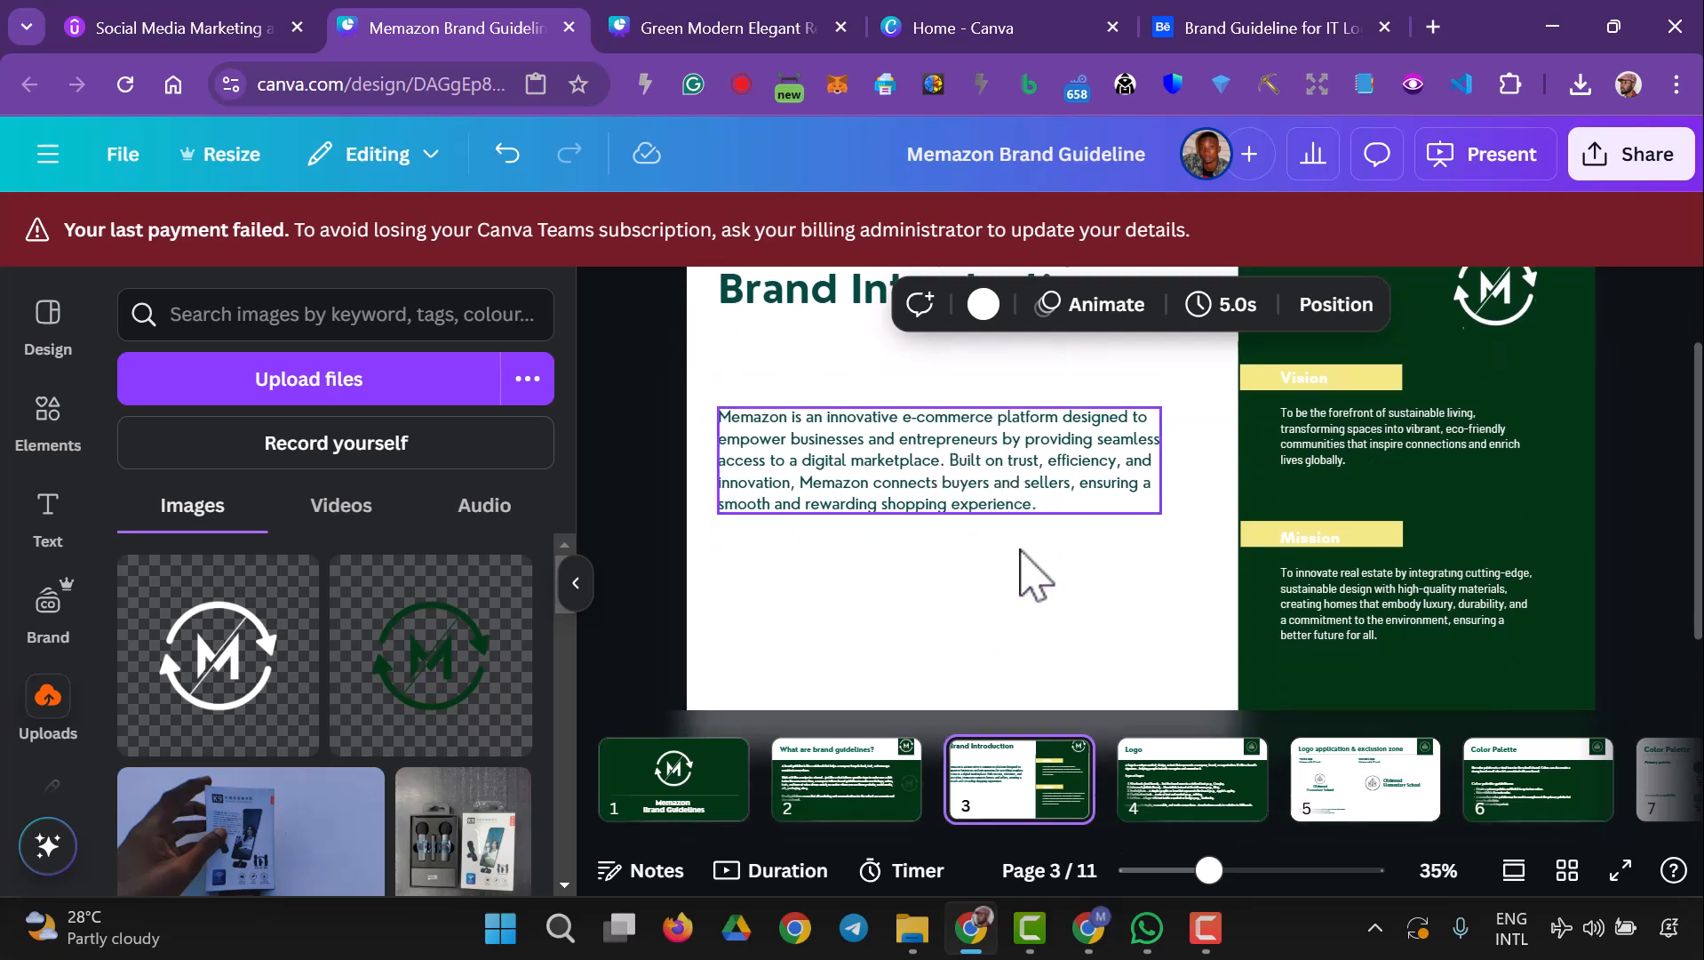
scroll(1030, 576, down, 1)
scroll(1031, 558, up, 2)
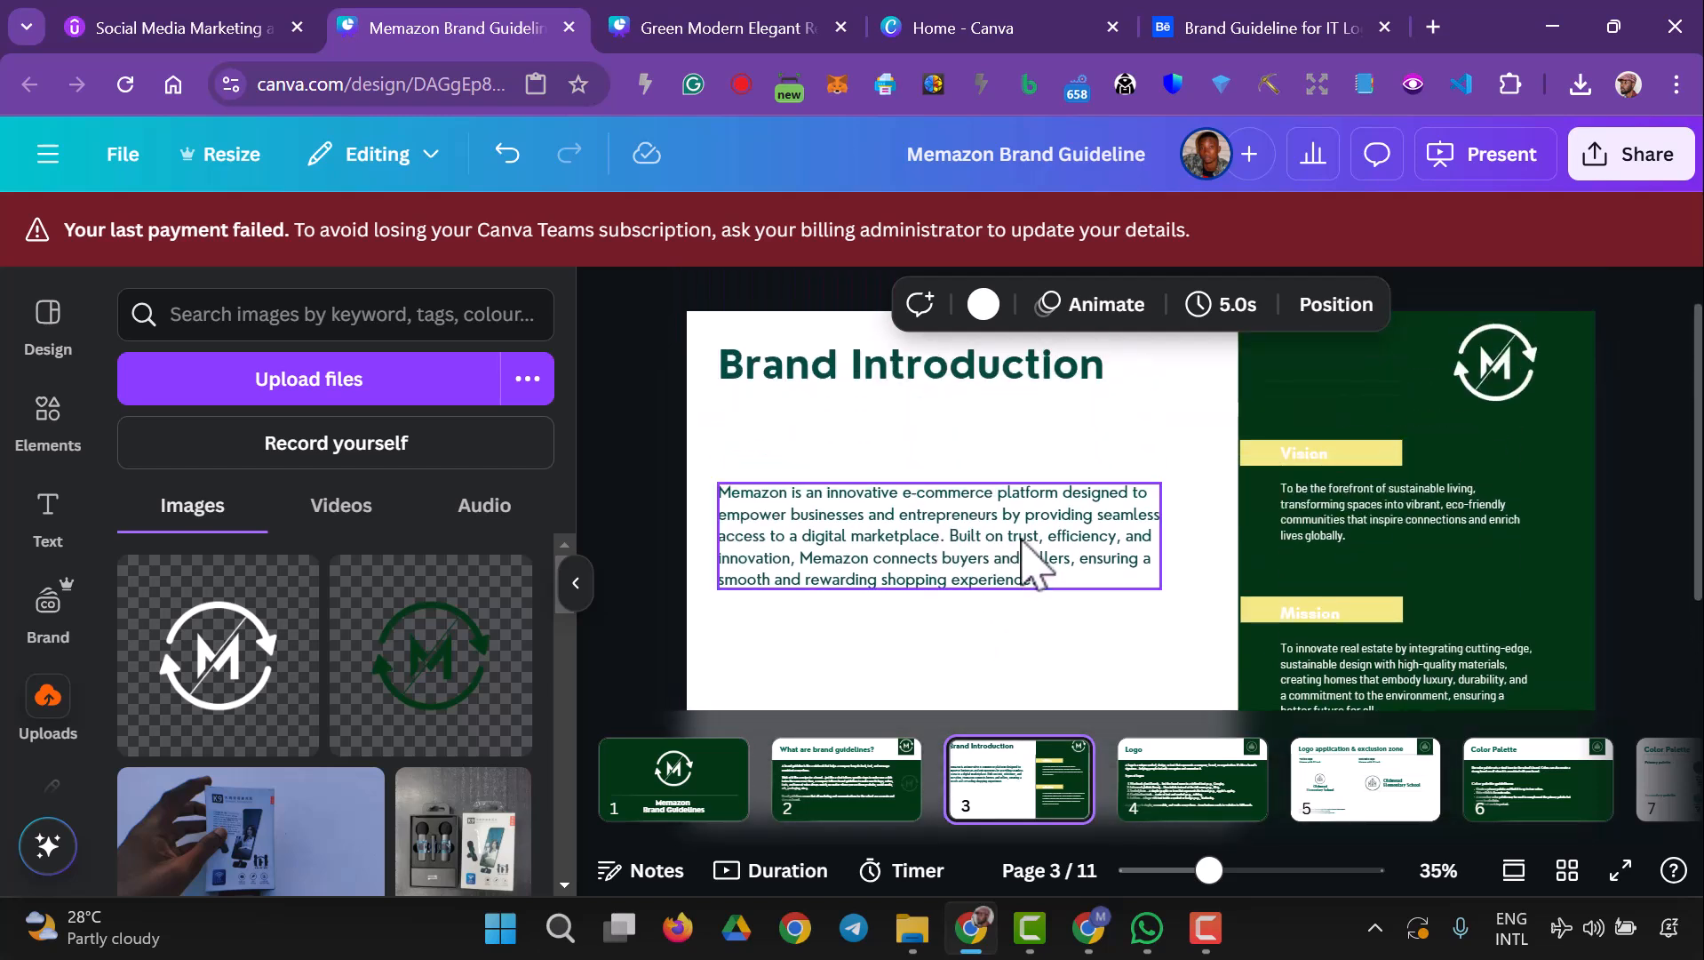
- Nudge the yellow bar behind the Vision heading slightly left, toward the edge of the dark green panel
click(1255, 460)
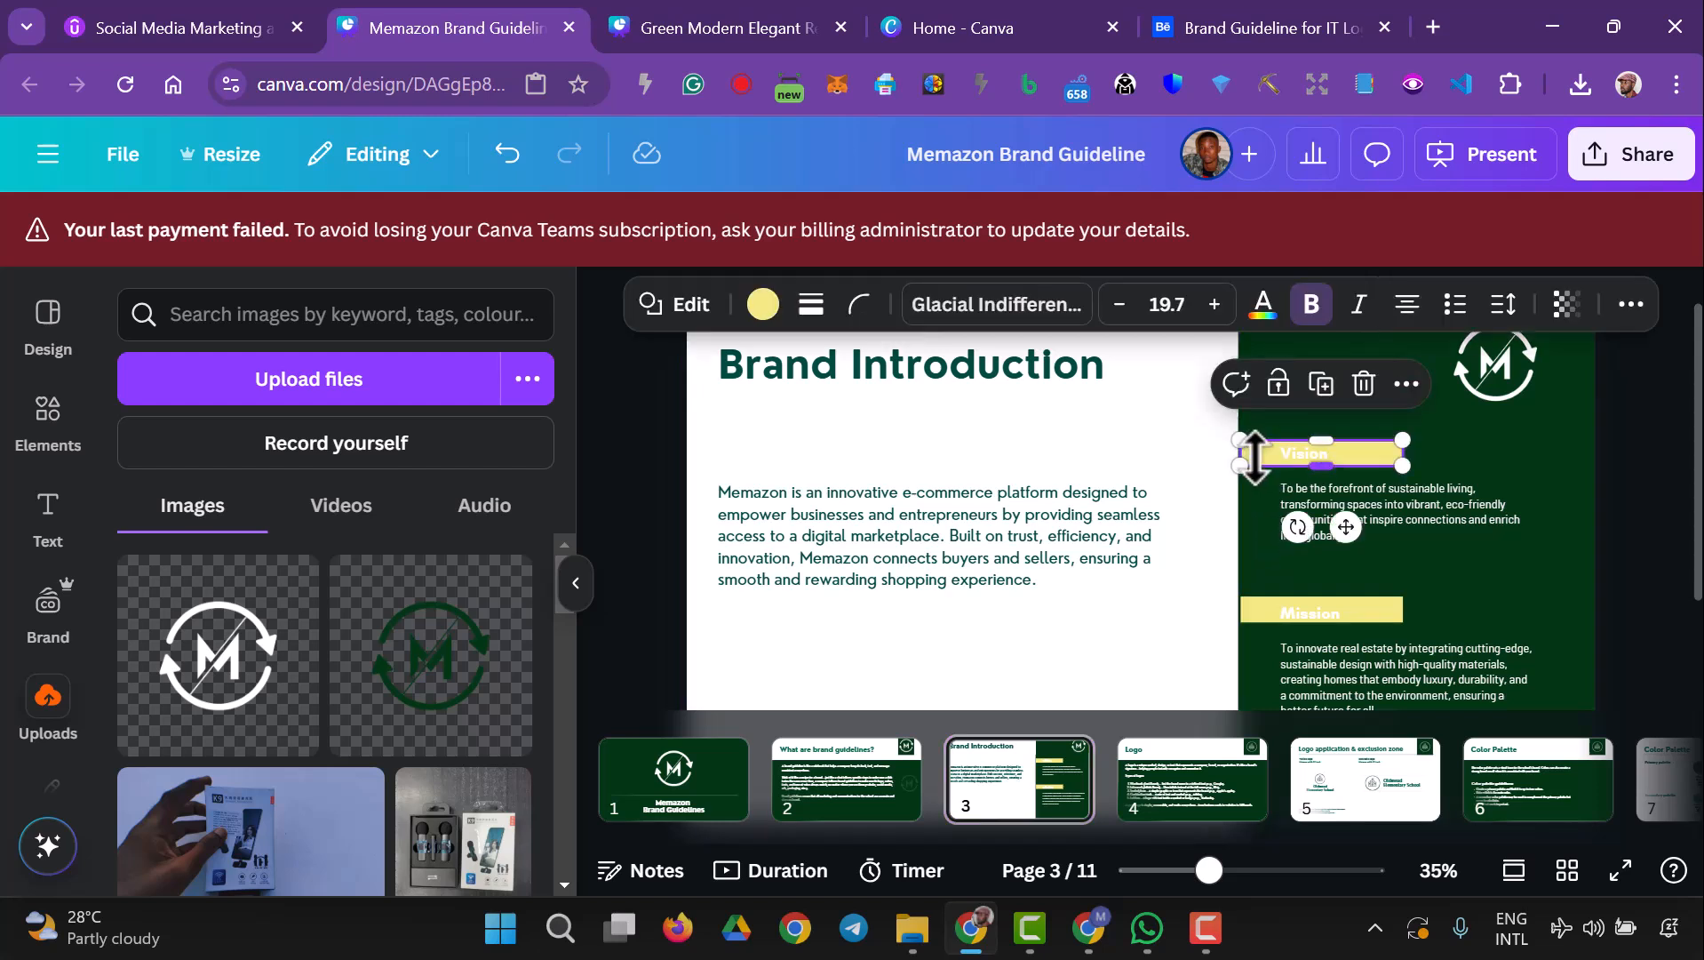
click(1267, 484)
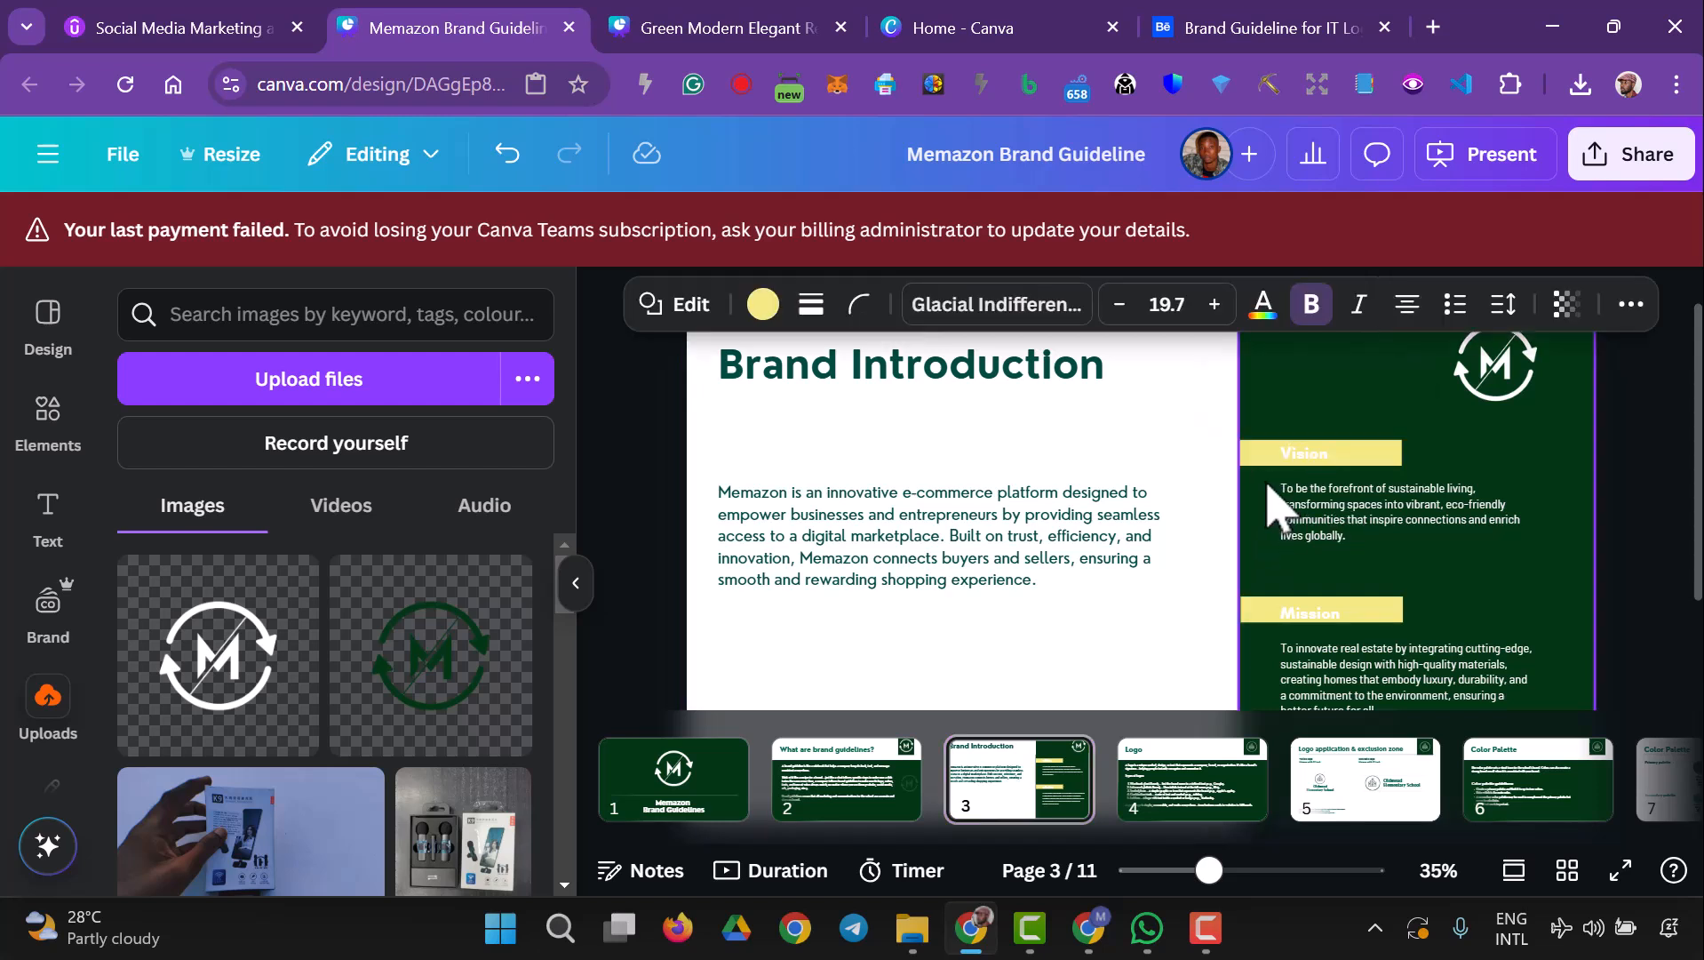
click(1203, 469)
click(1264, 460)
key(Left)
key(Left)
click(1210, 511)
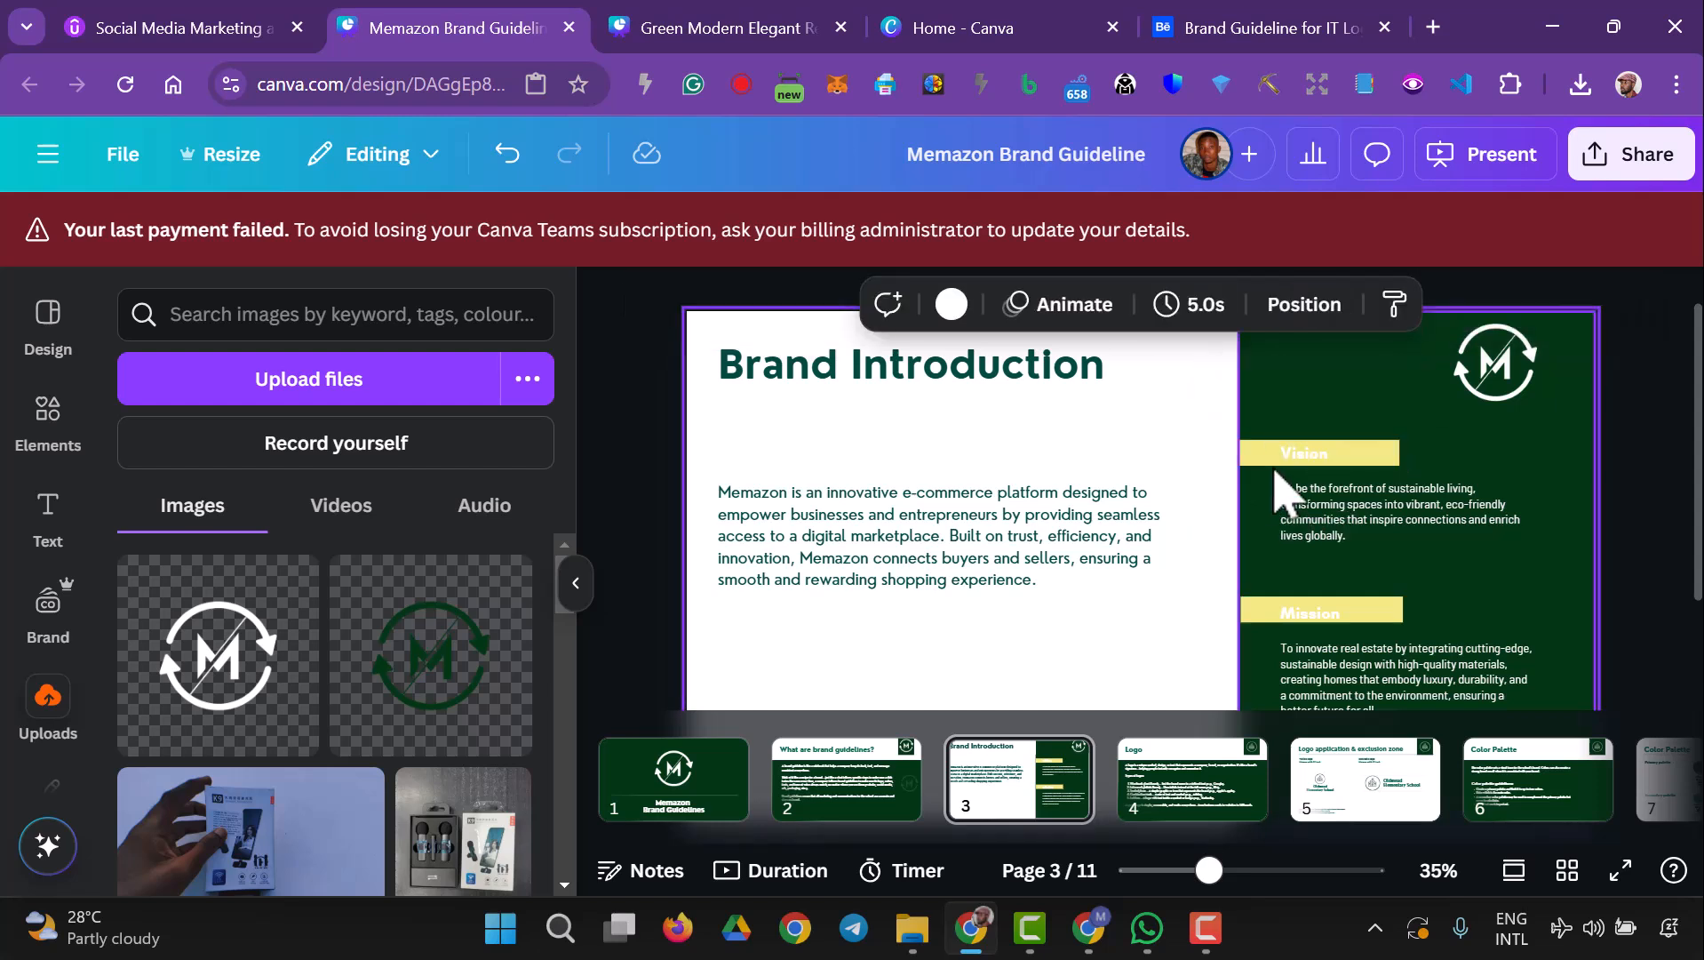
- Set the Vision heading's font to Nourd and its size to 25
click(1303, 457)
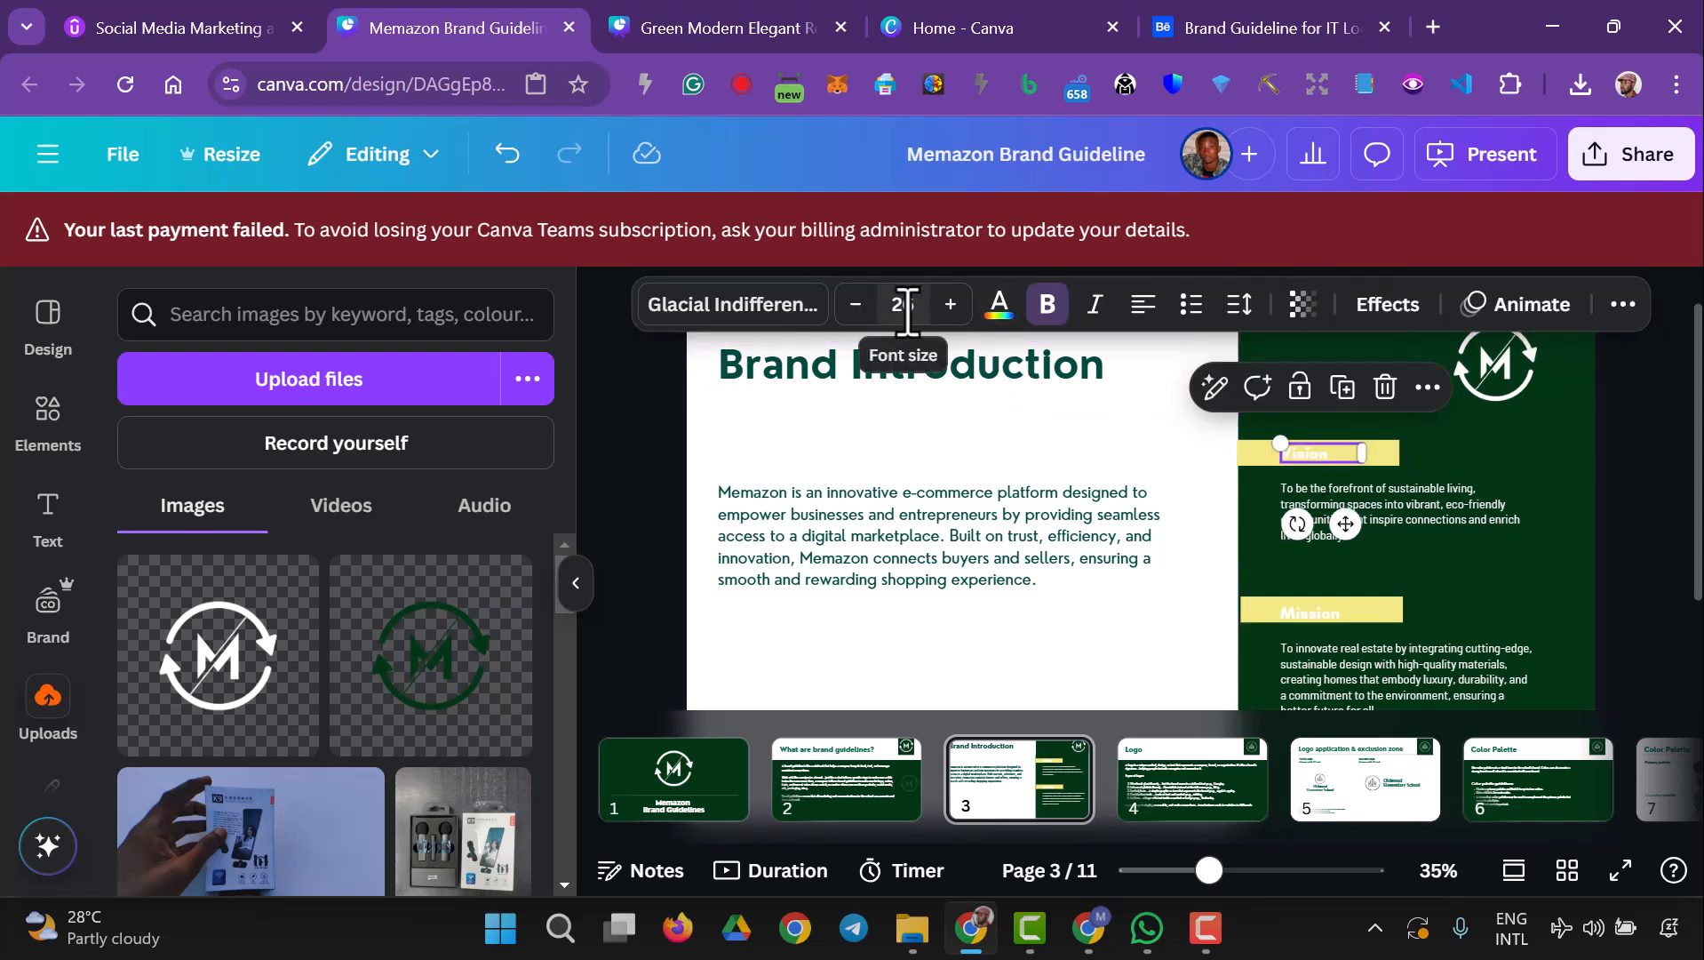
click(731, 305)
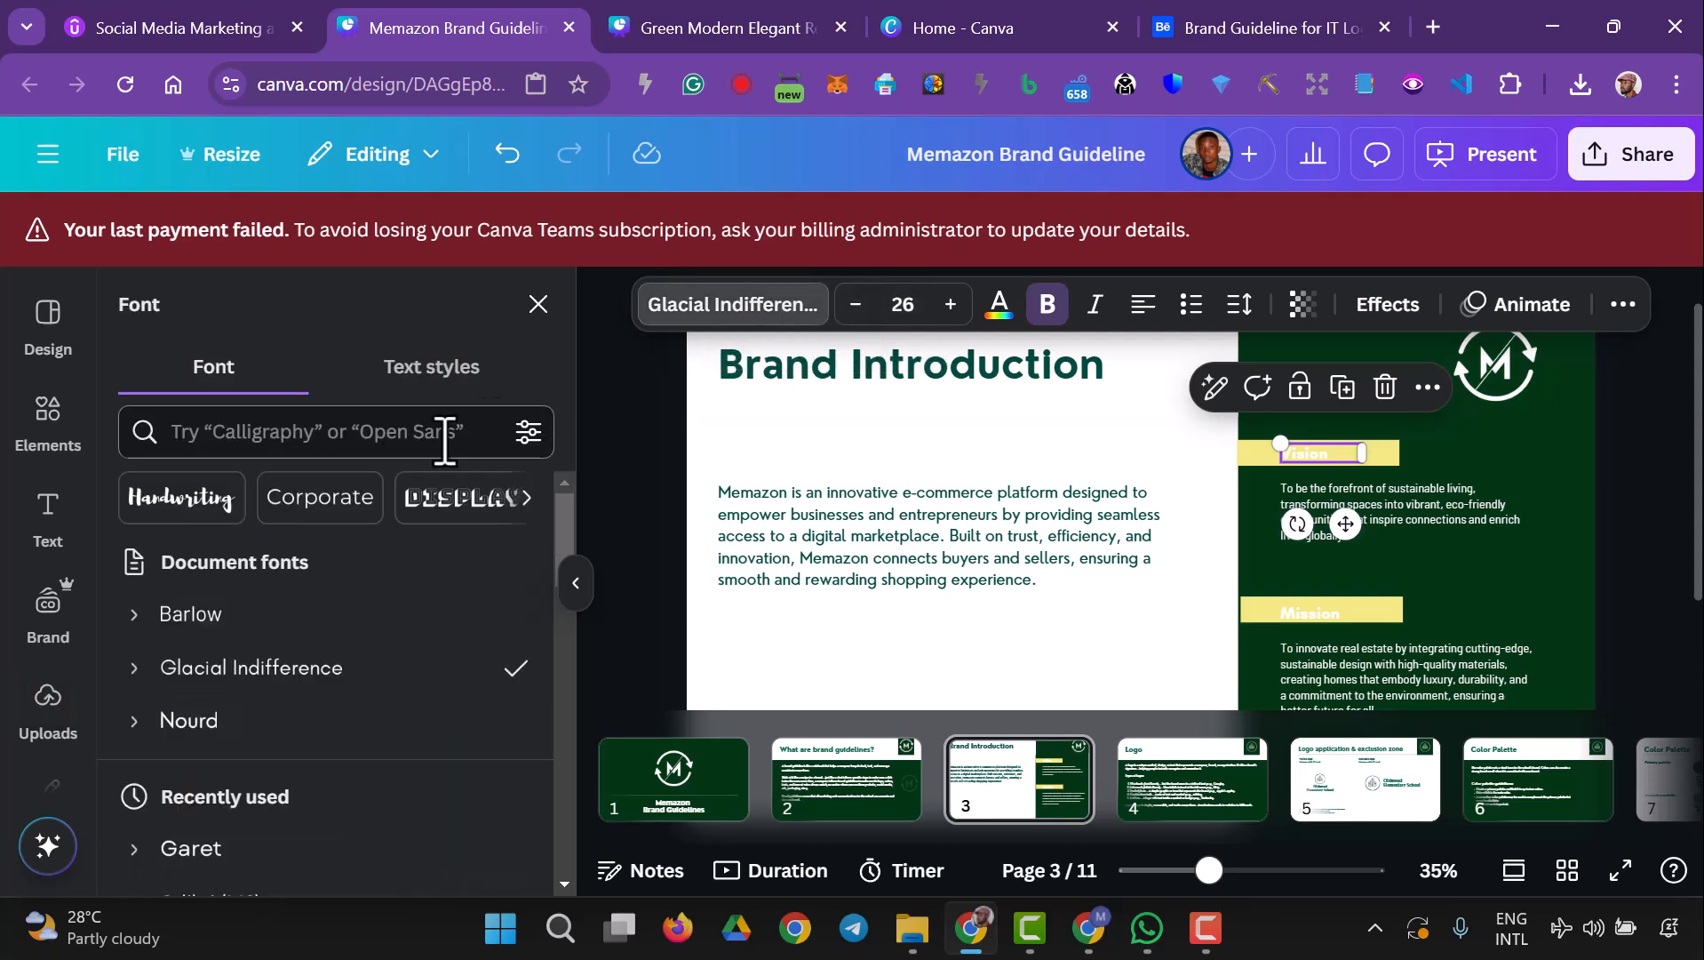
click(217, 722)
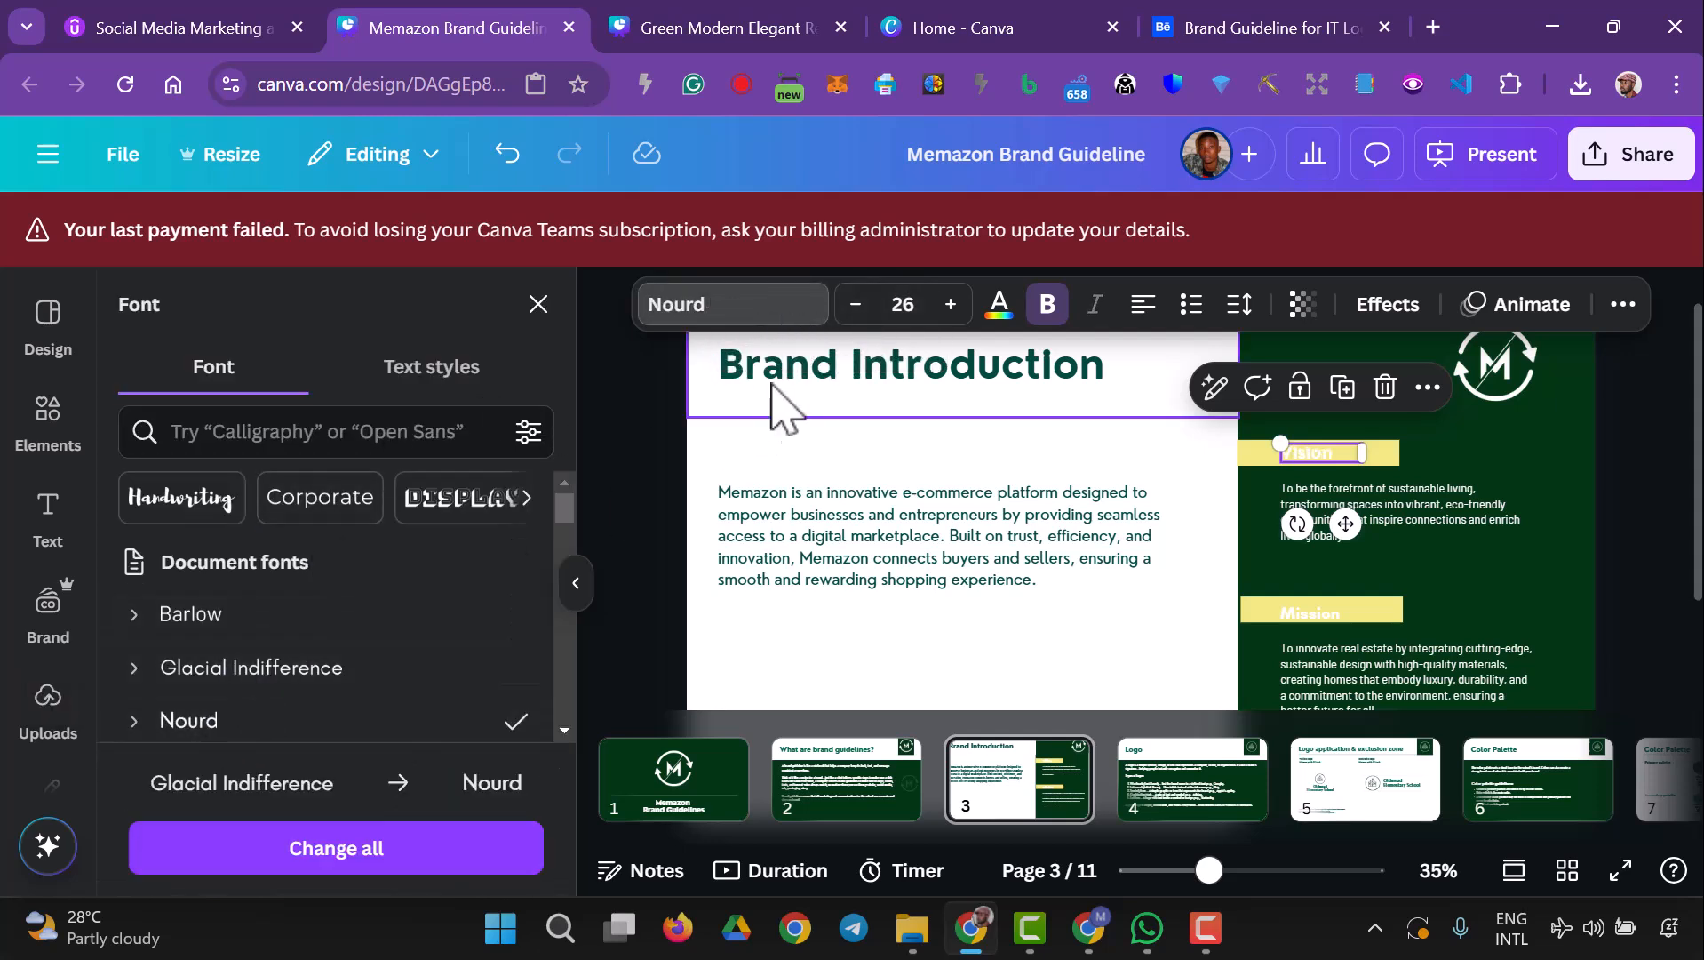
click(905, 304)
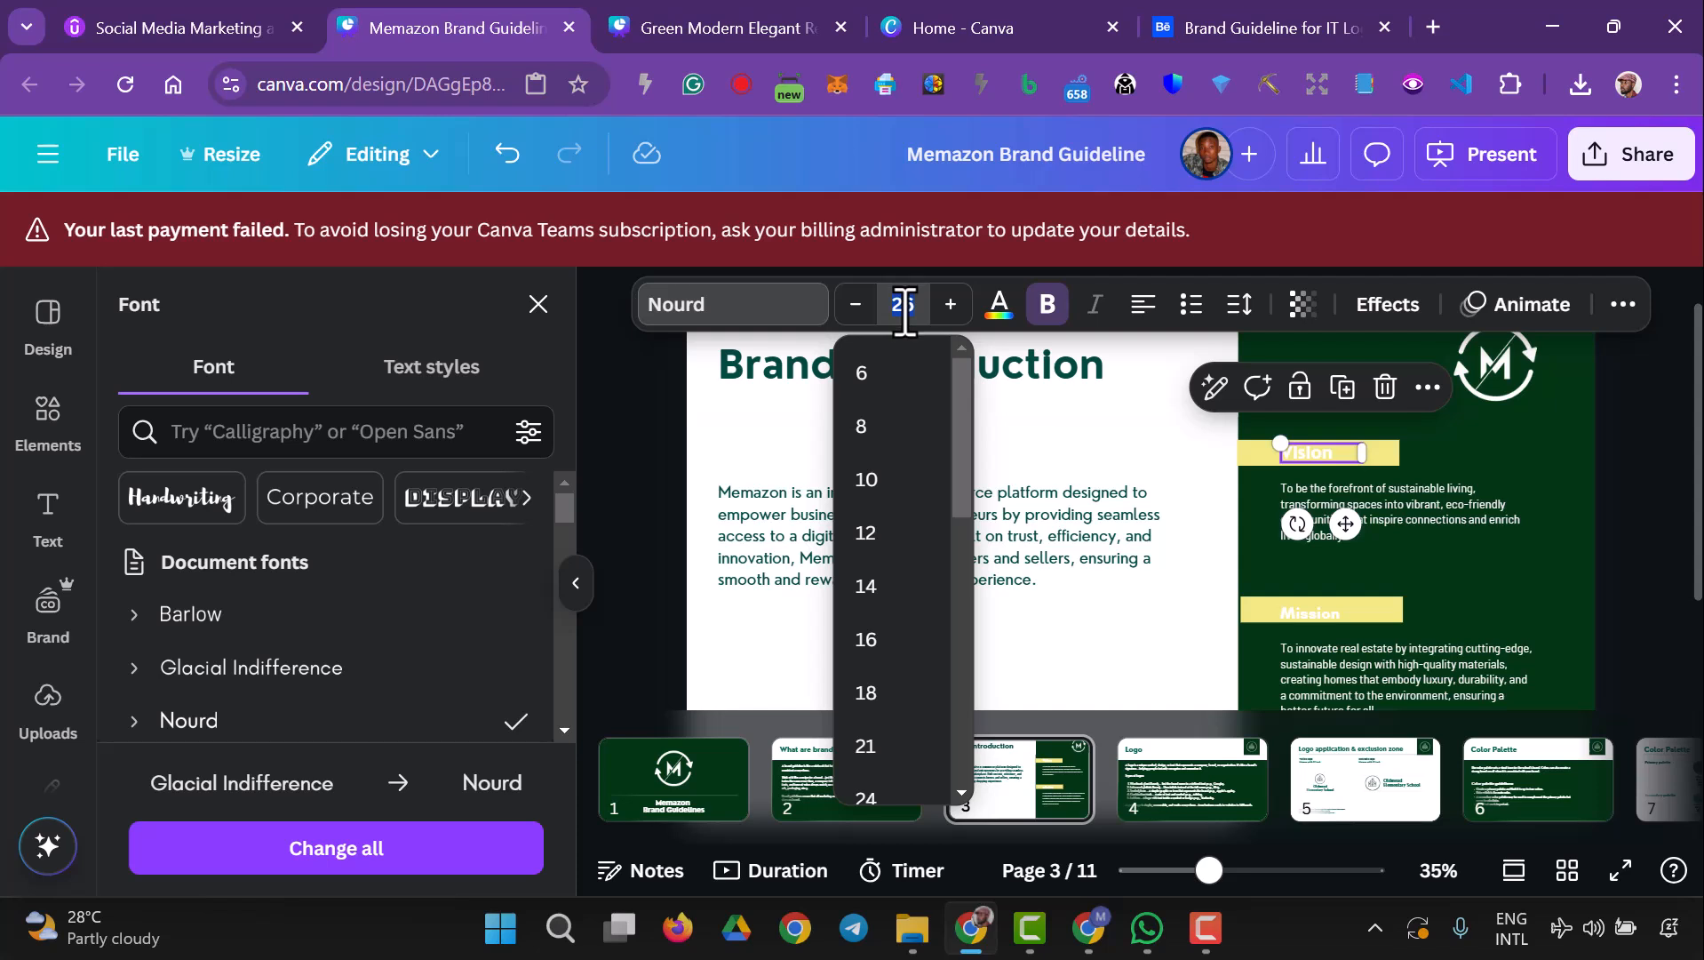
click(904, 305)
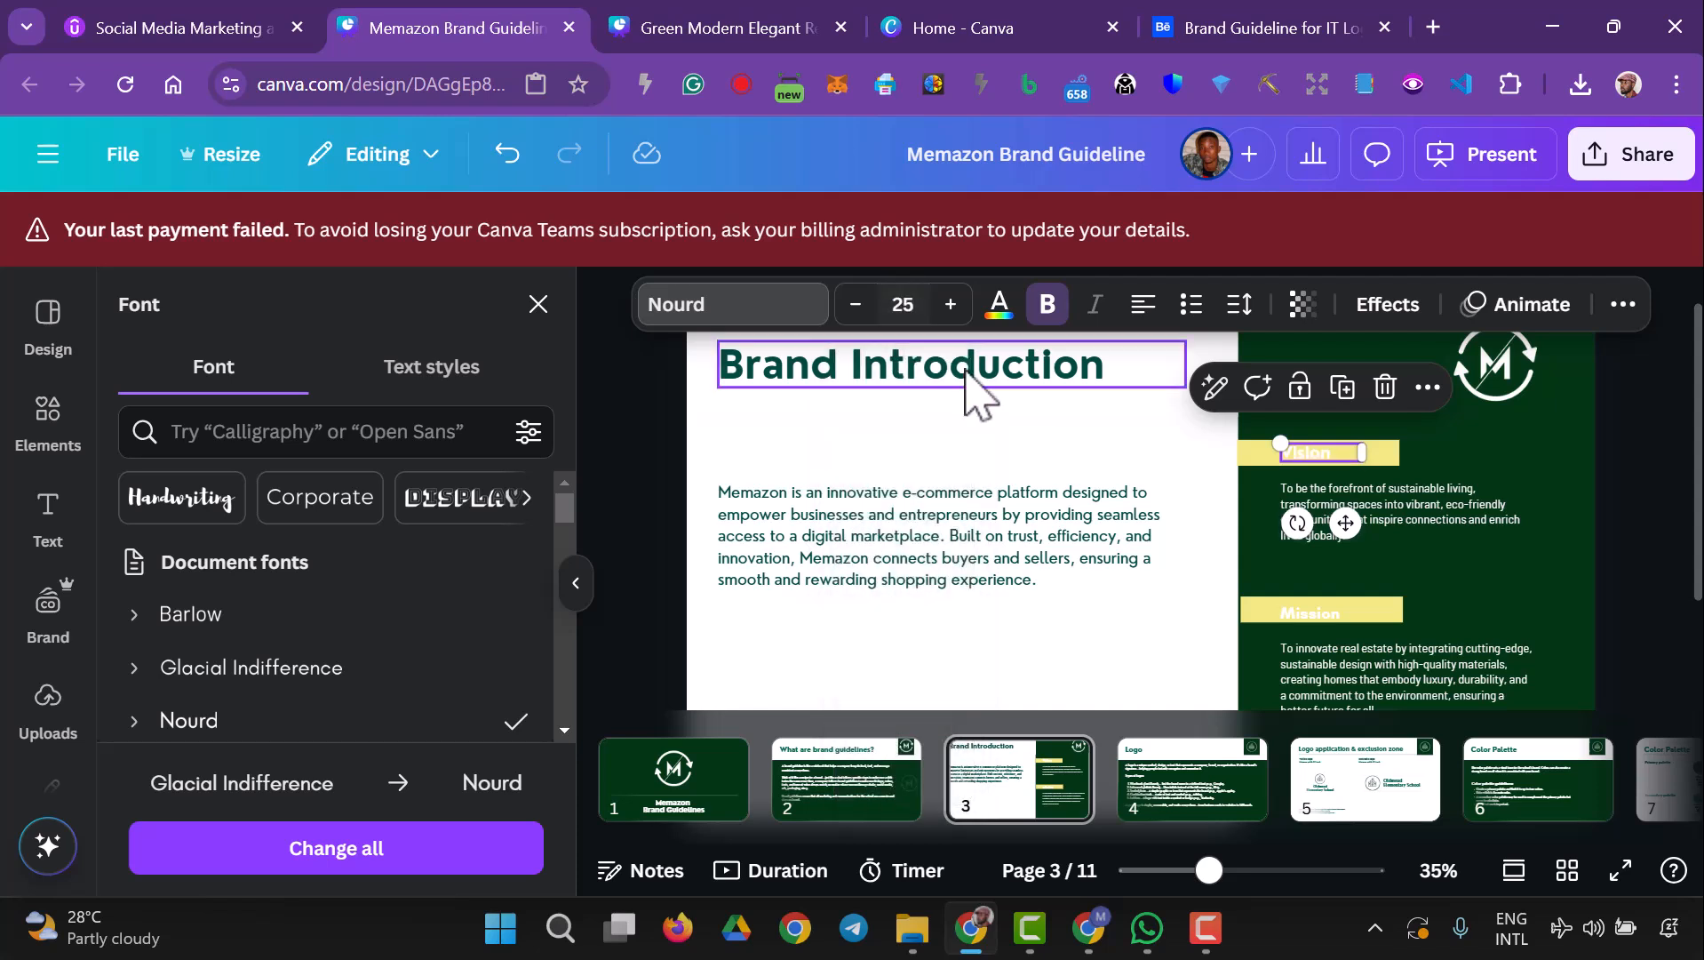
- Change the text colour of the Vision and Mission headings to the dark green already used in the document
click(999, 309)
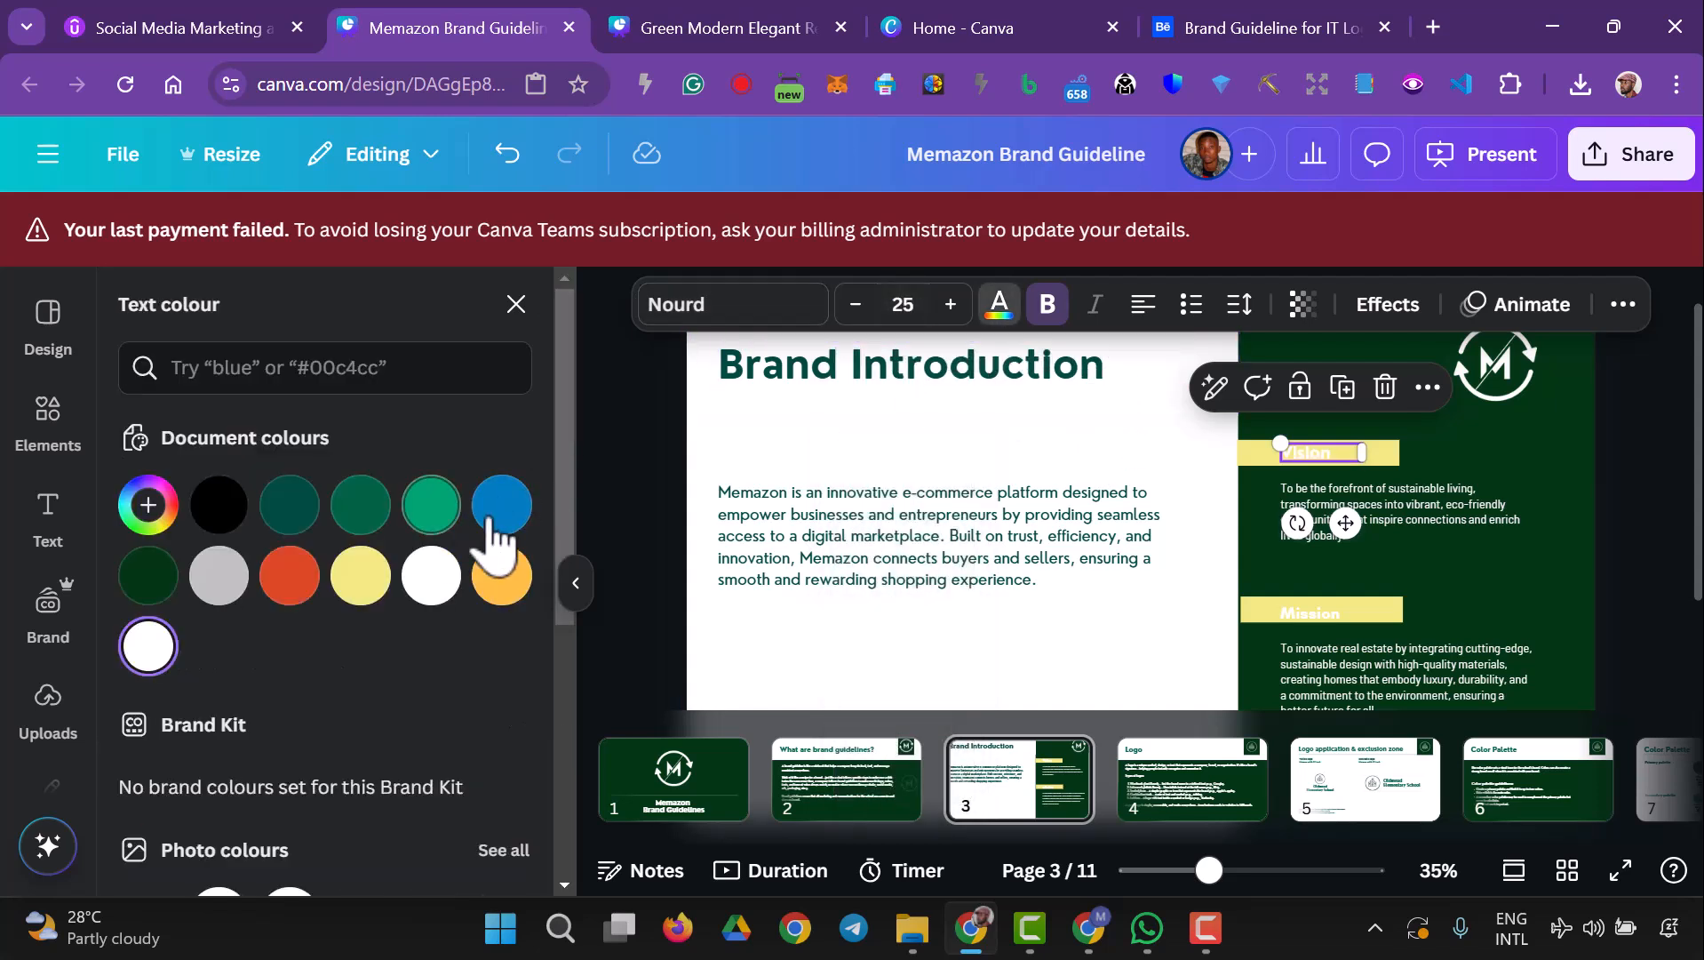
scroll(222, 586, down, 3)
scroll(213, 779, down, 1)
scroll(213, 764, up, 3)
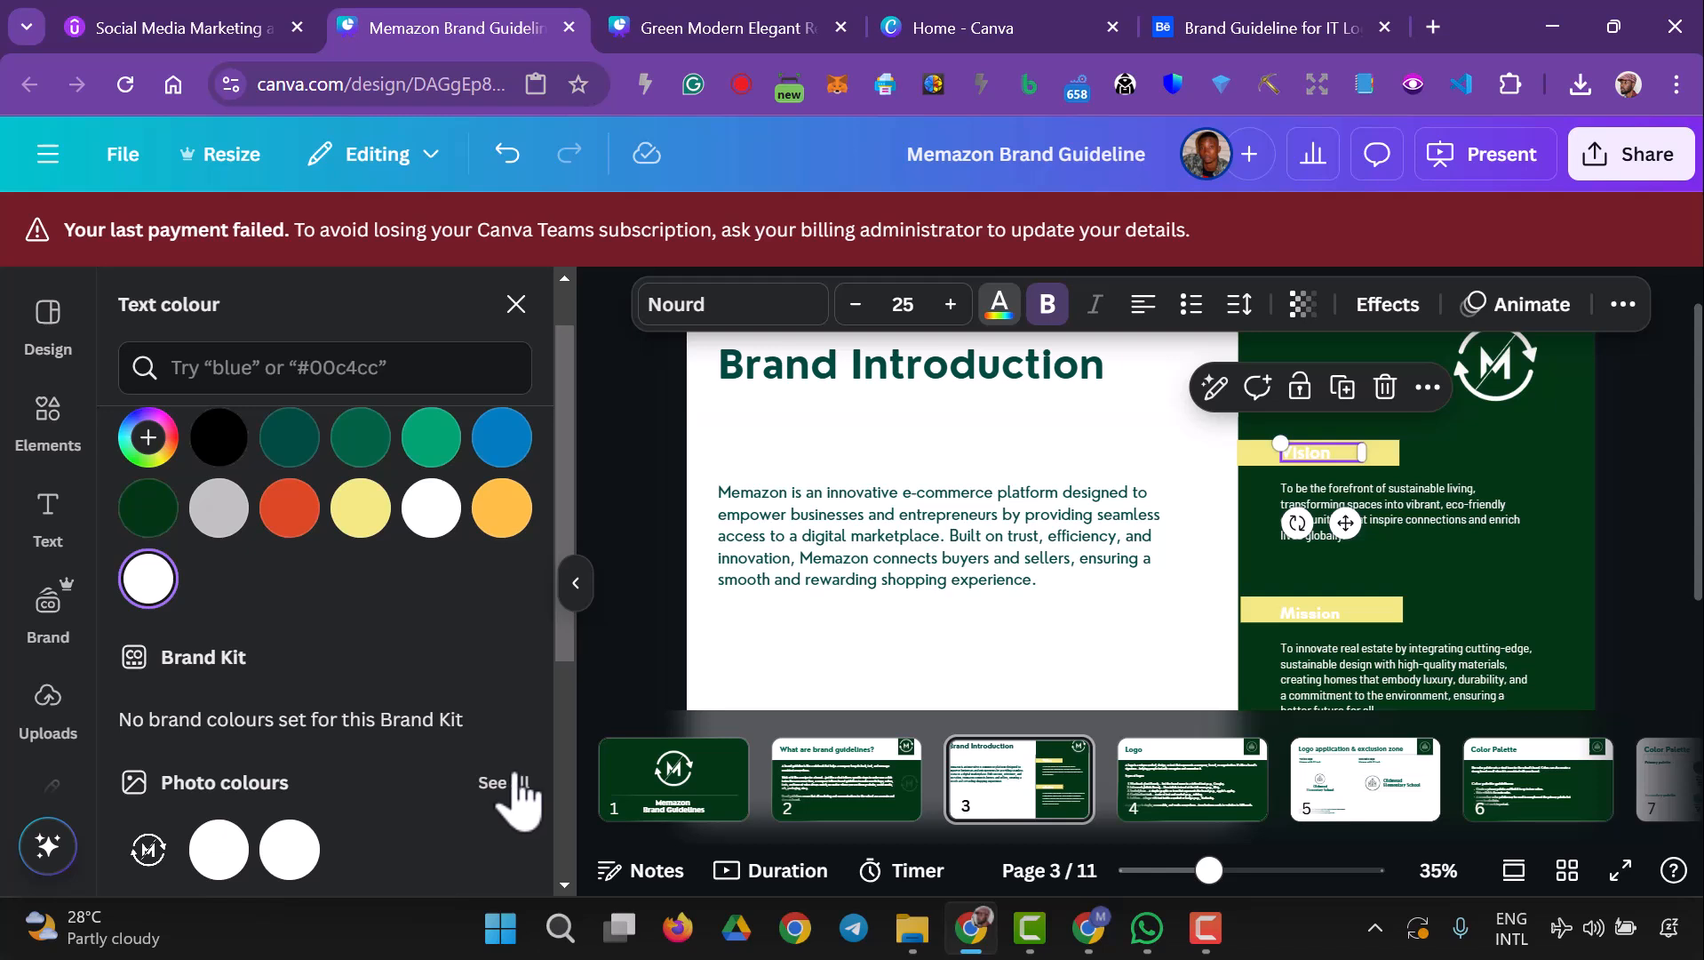
click(158, 515)
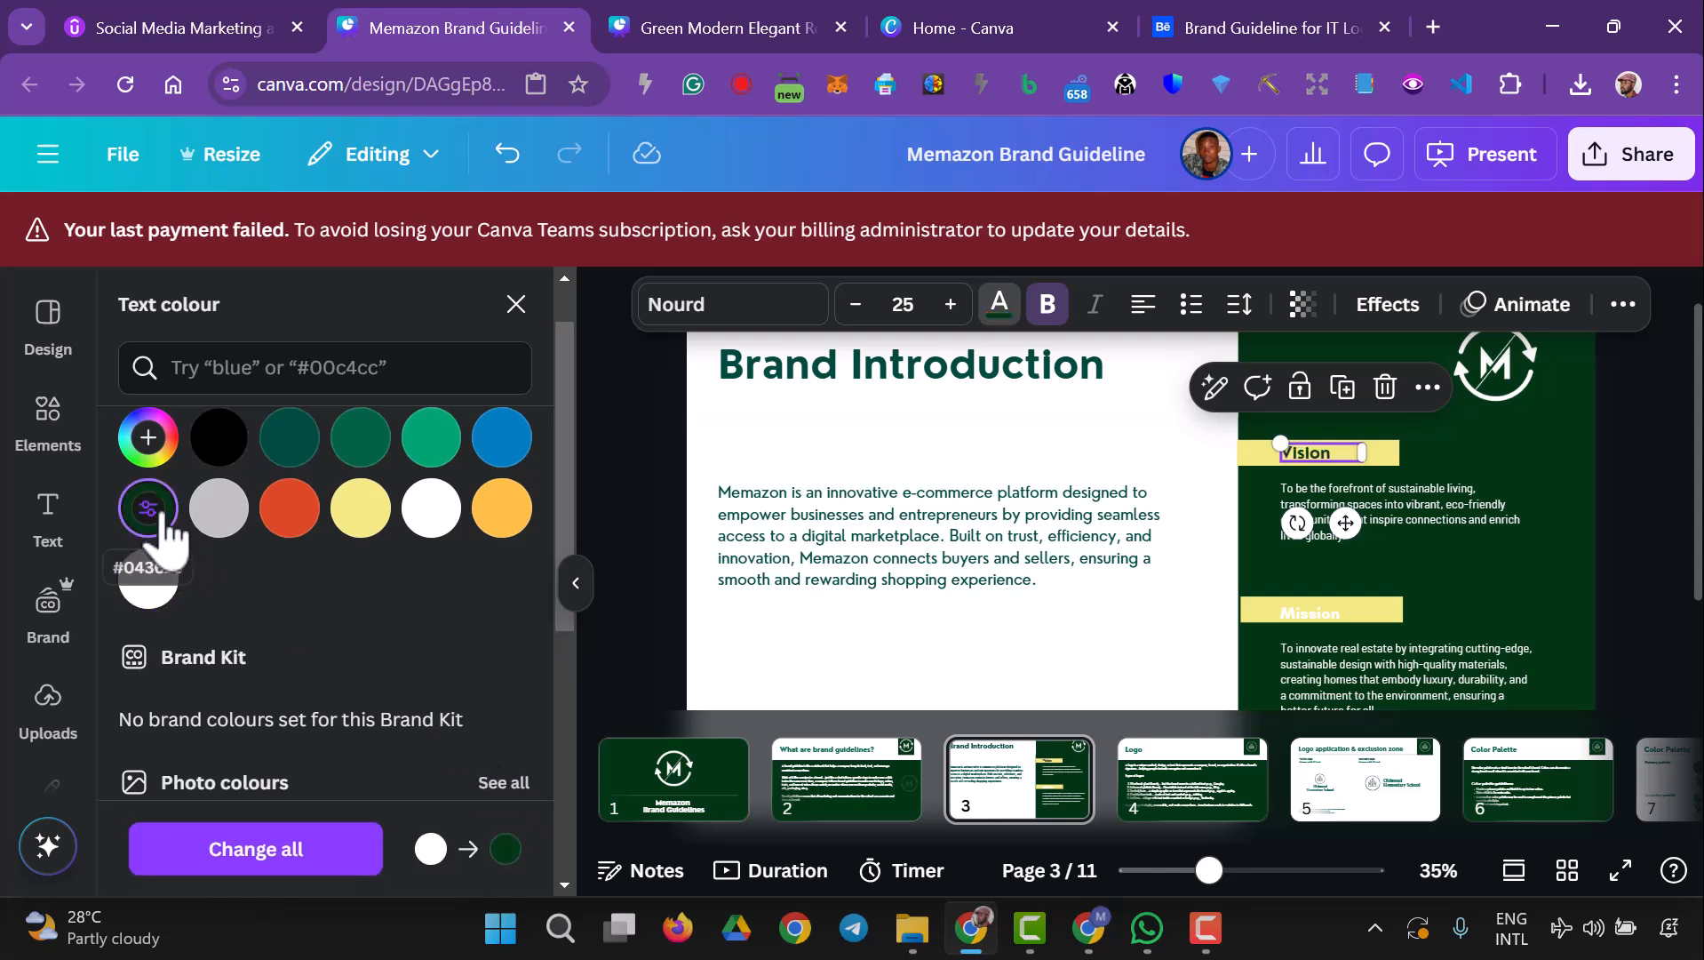
click(1297, 613)
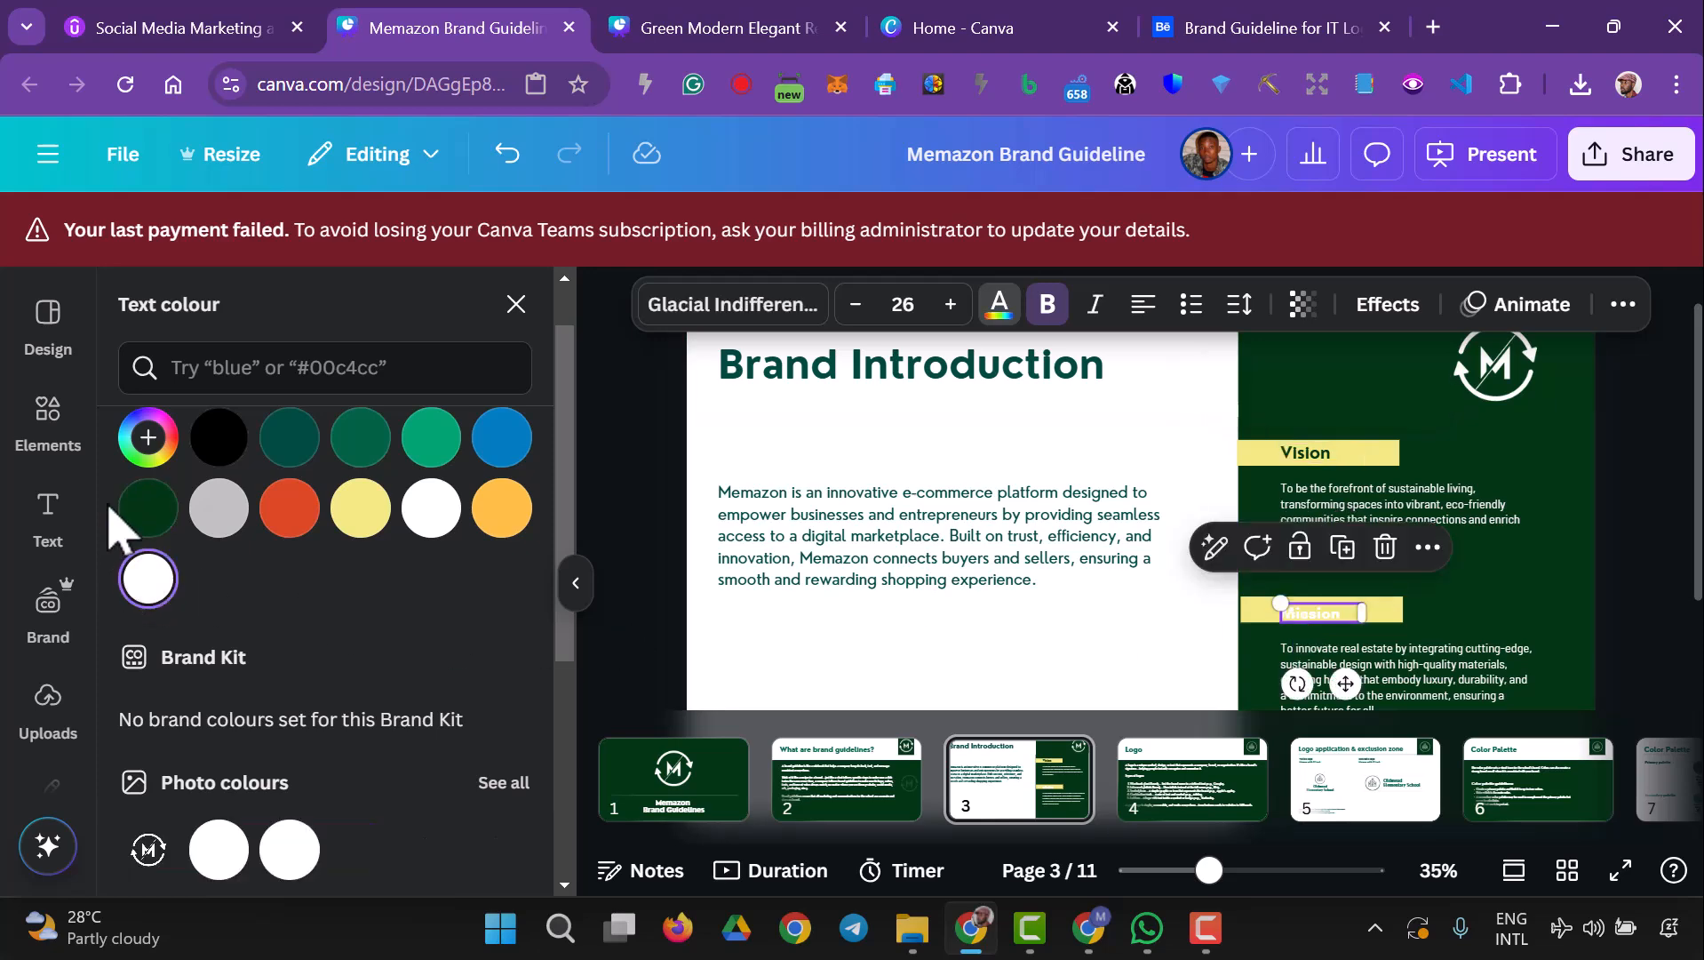
click(142, 511)
click(964, 671)
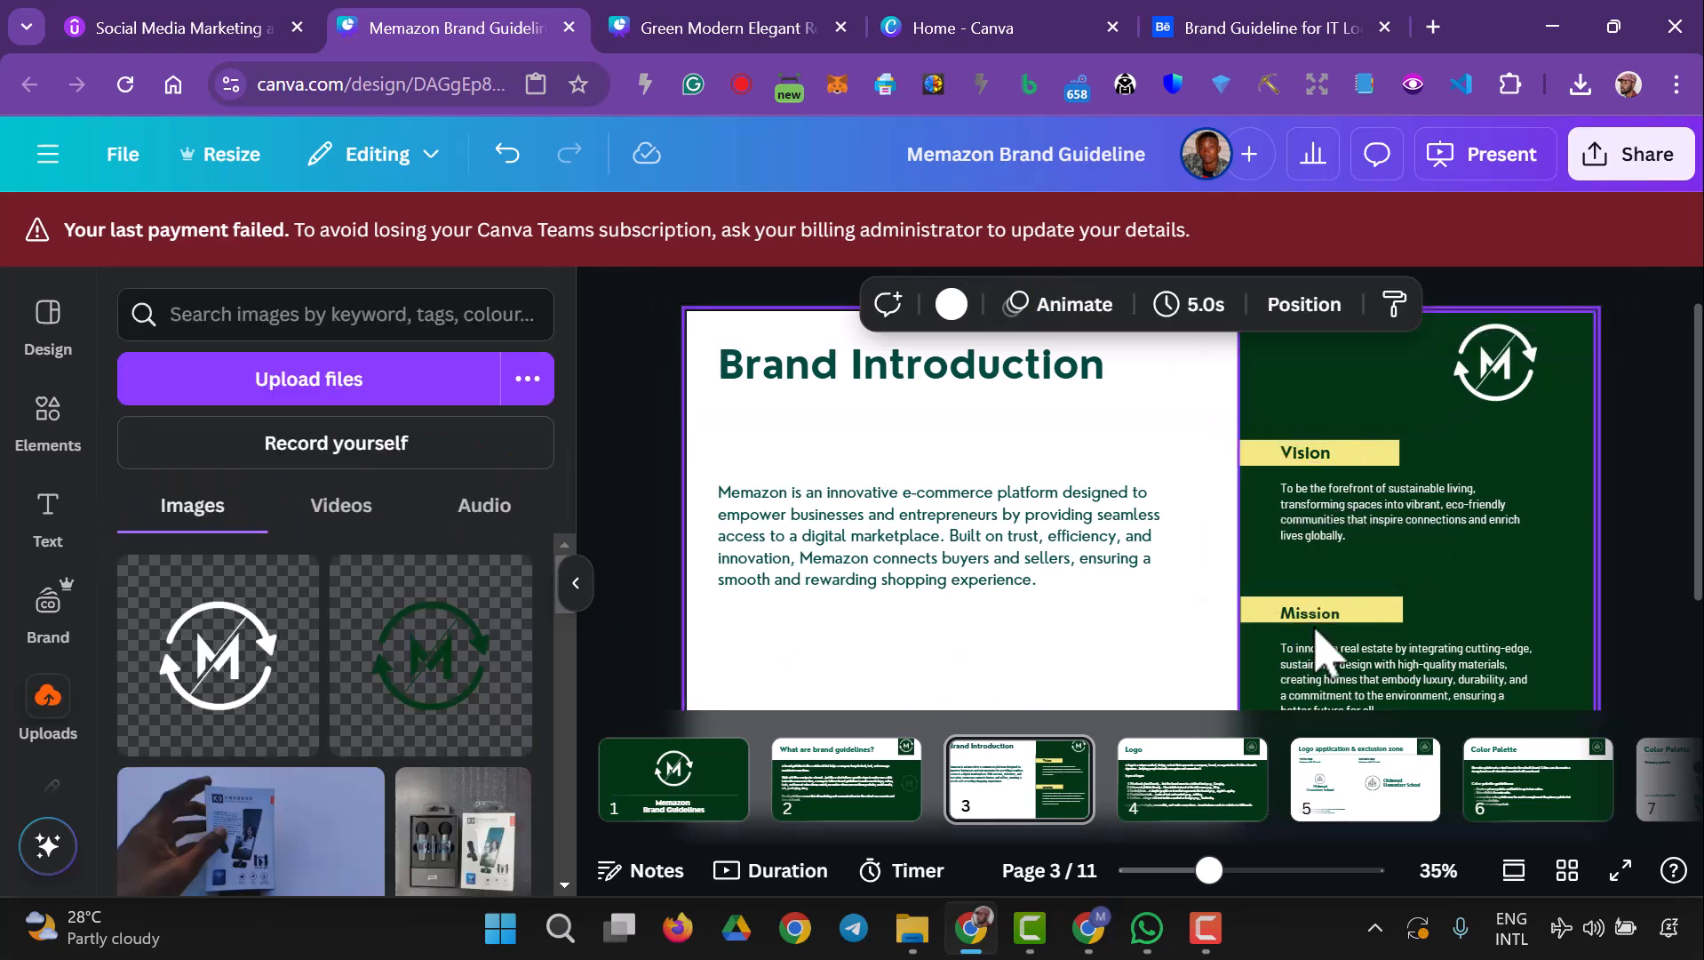
- Nudge the yellow bar behind the Mission heading to line up with the Vision bar at the green panel's edge
click(1253, 615)
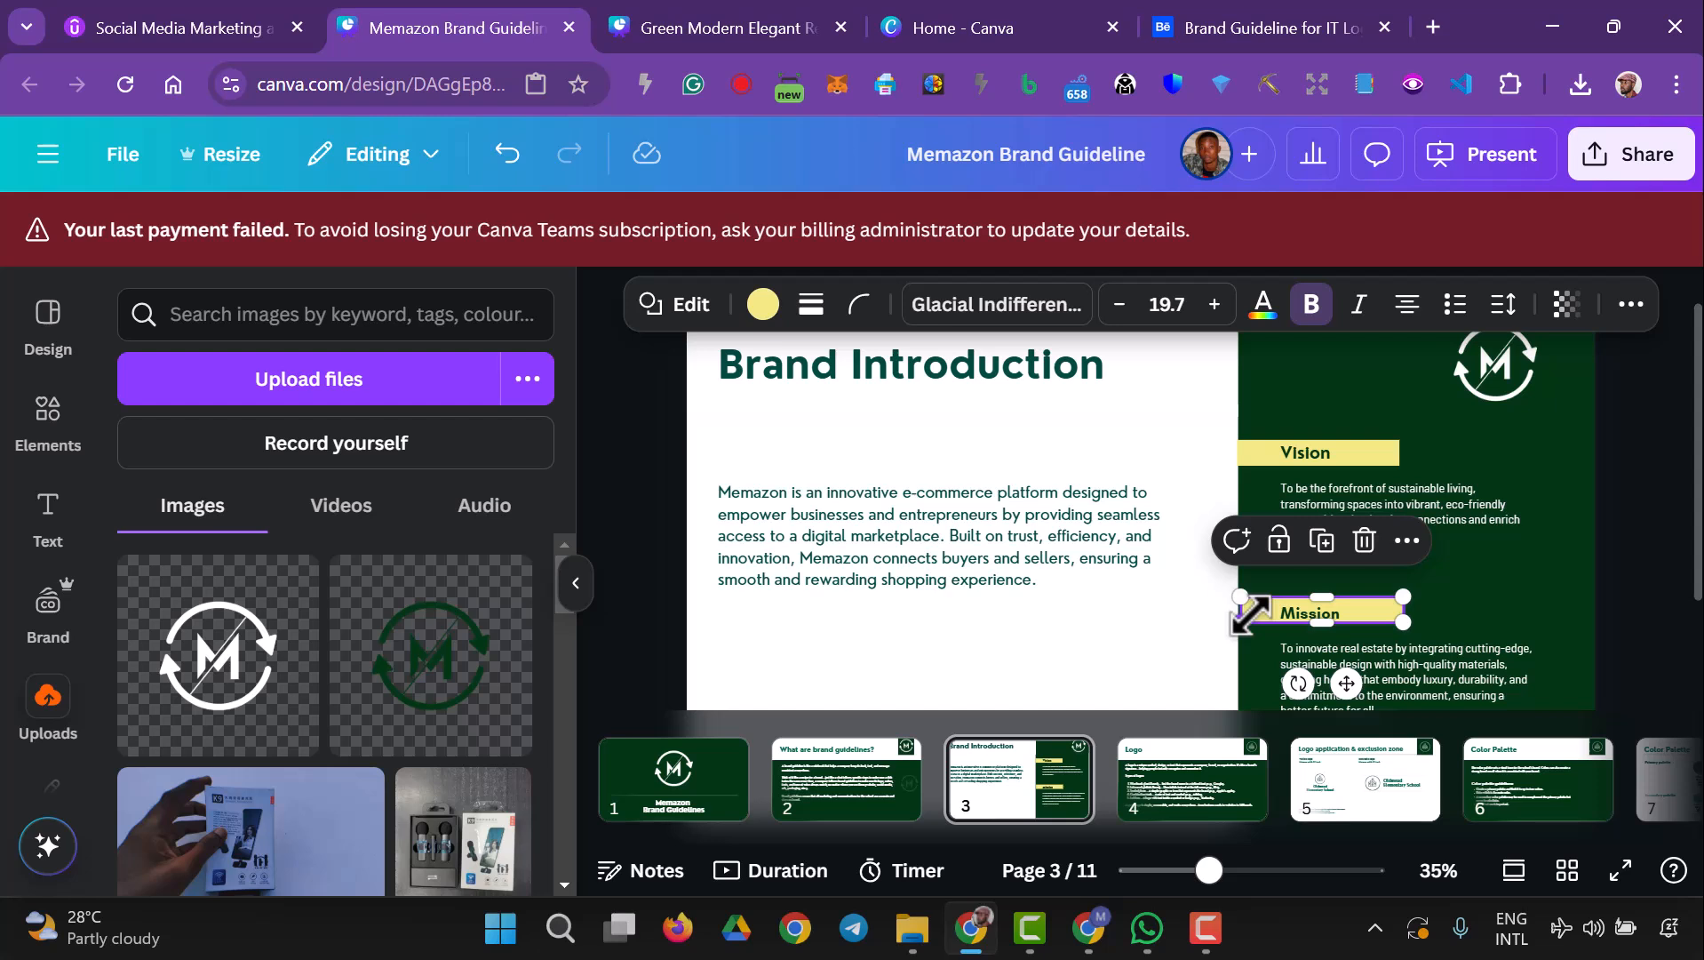
drag(1250, 614, 1251, 615)
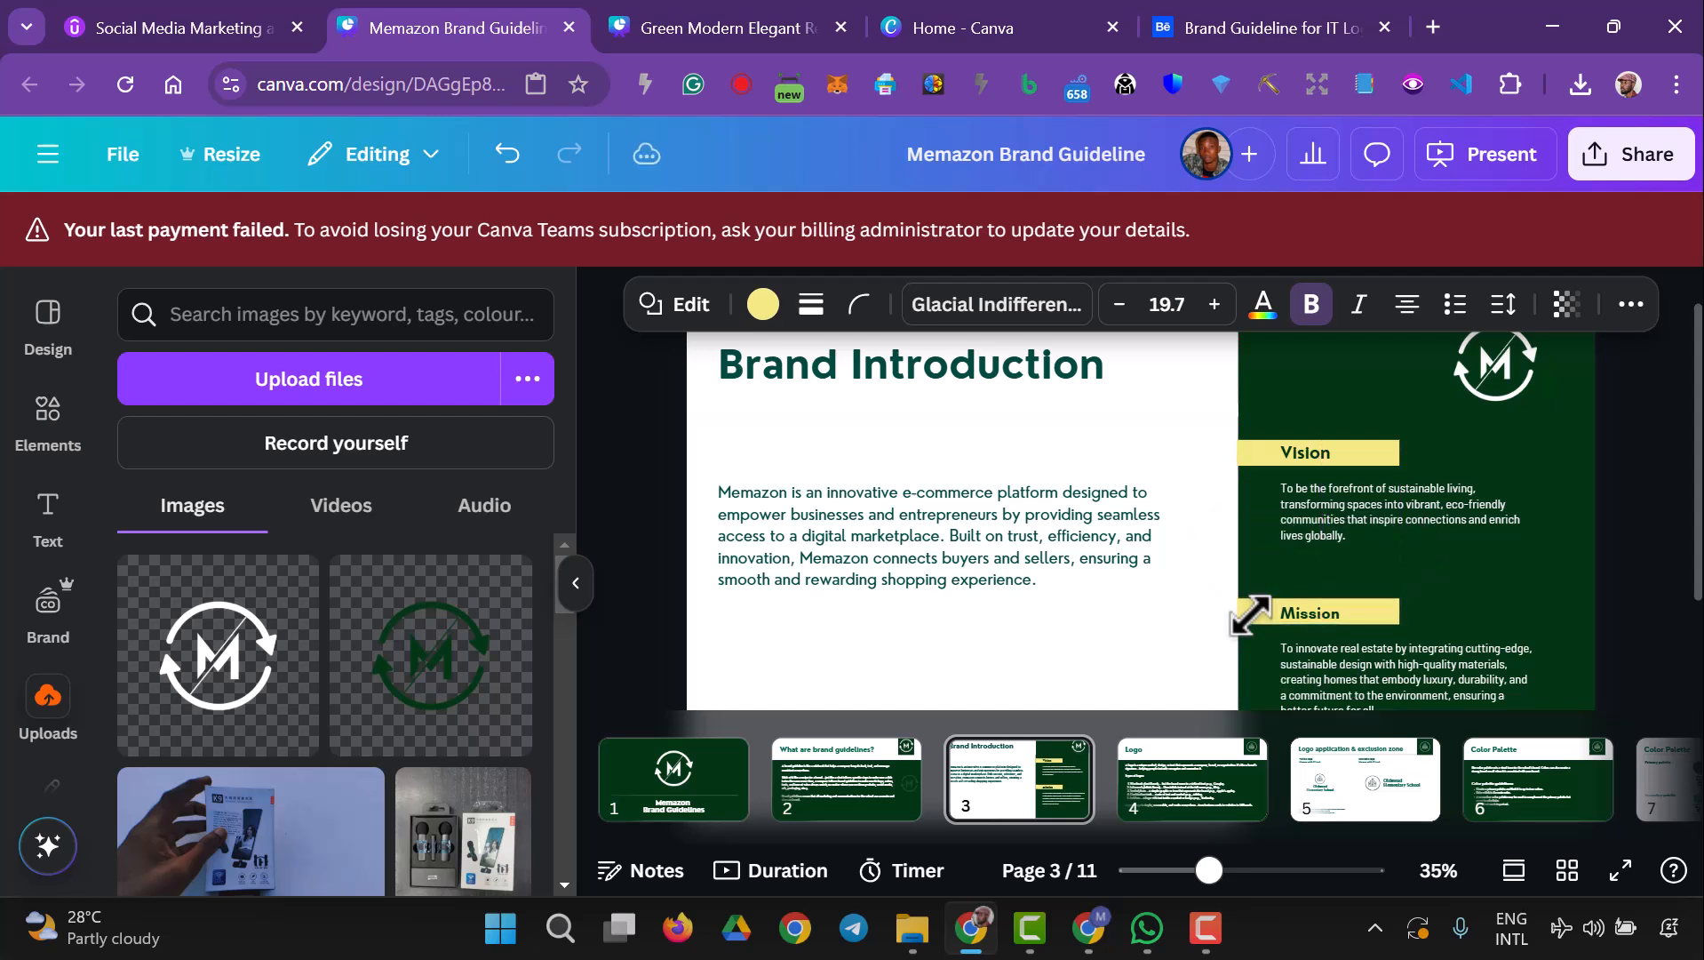
drag(1250, 615, 1250, 615)
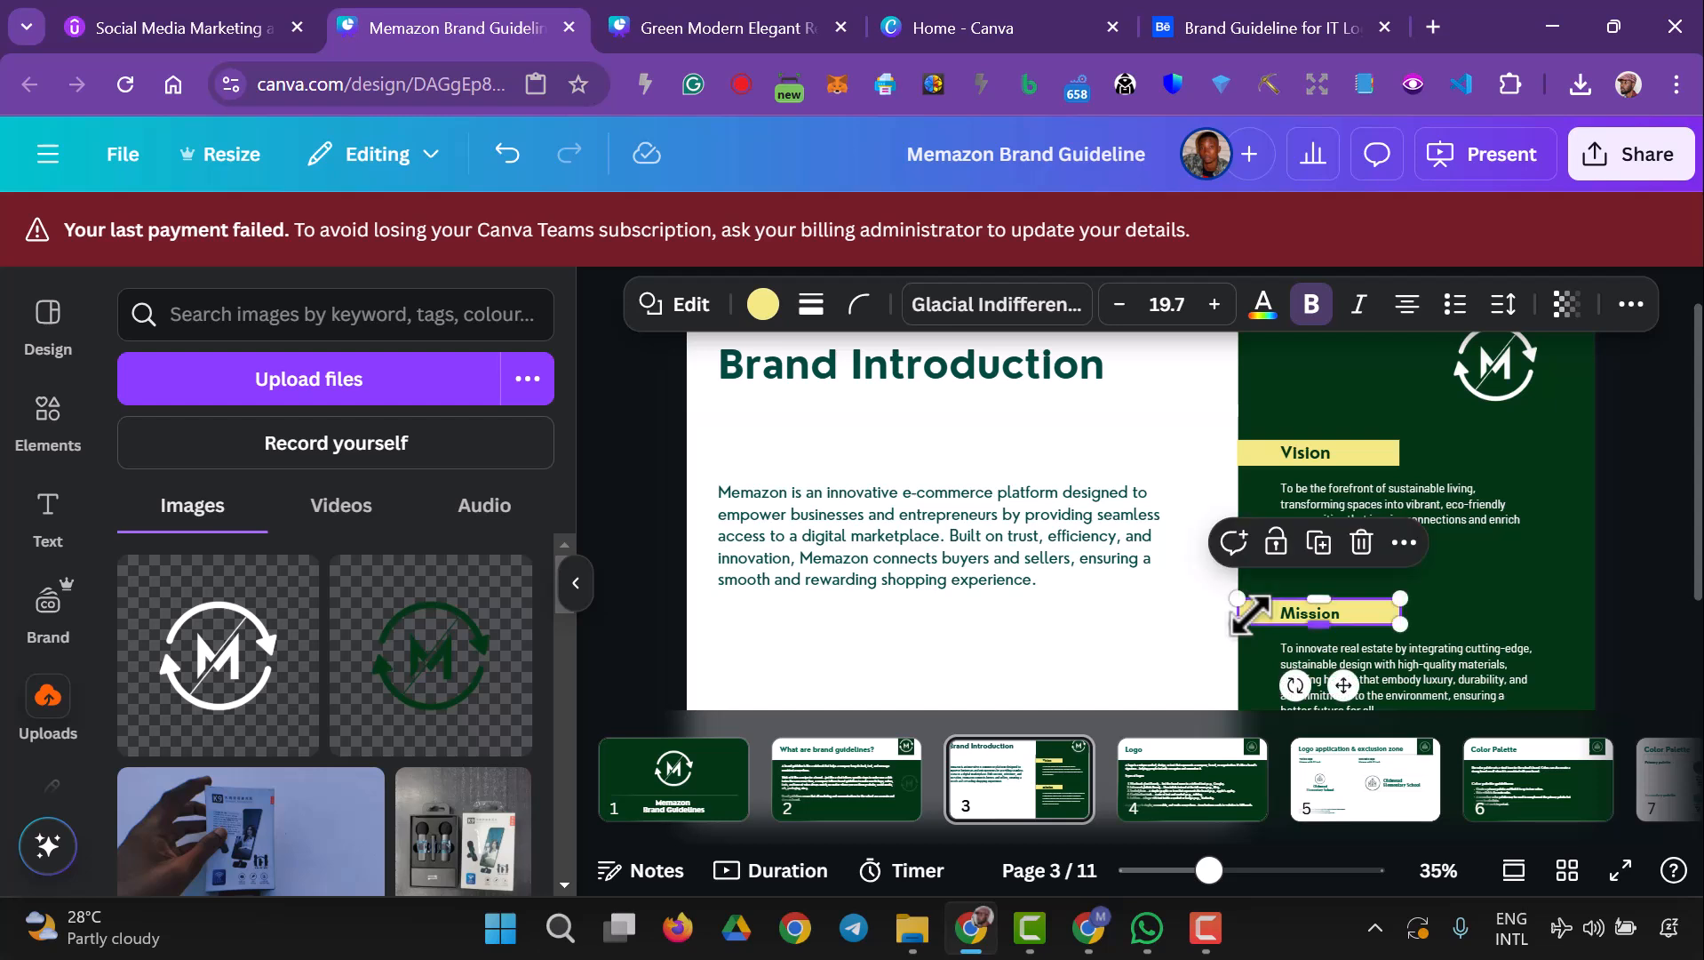
click(1180, 649)
- Set the Mission heading's font to Nourd at size 25 and replace Glacial Indifference with Nourd across the whole design
click(1311, 615)
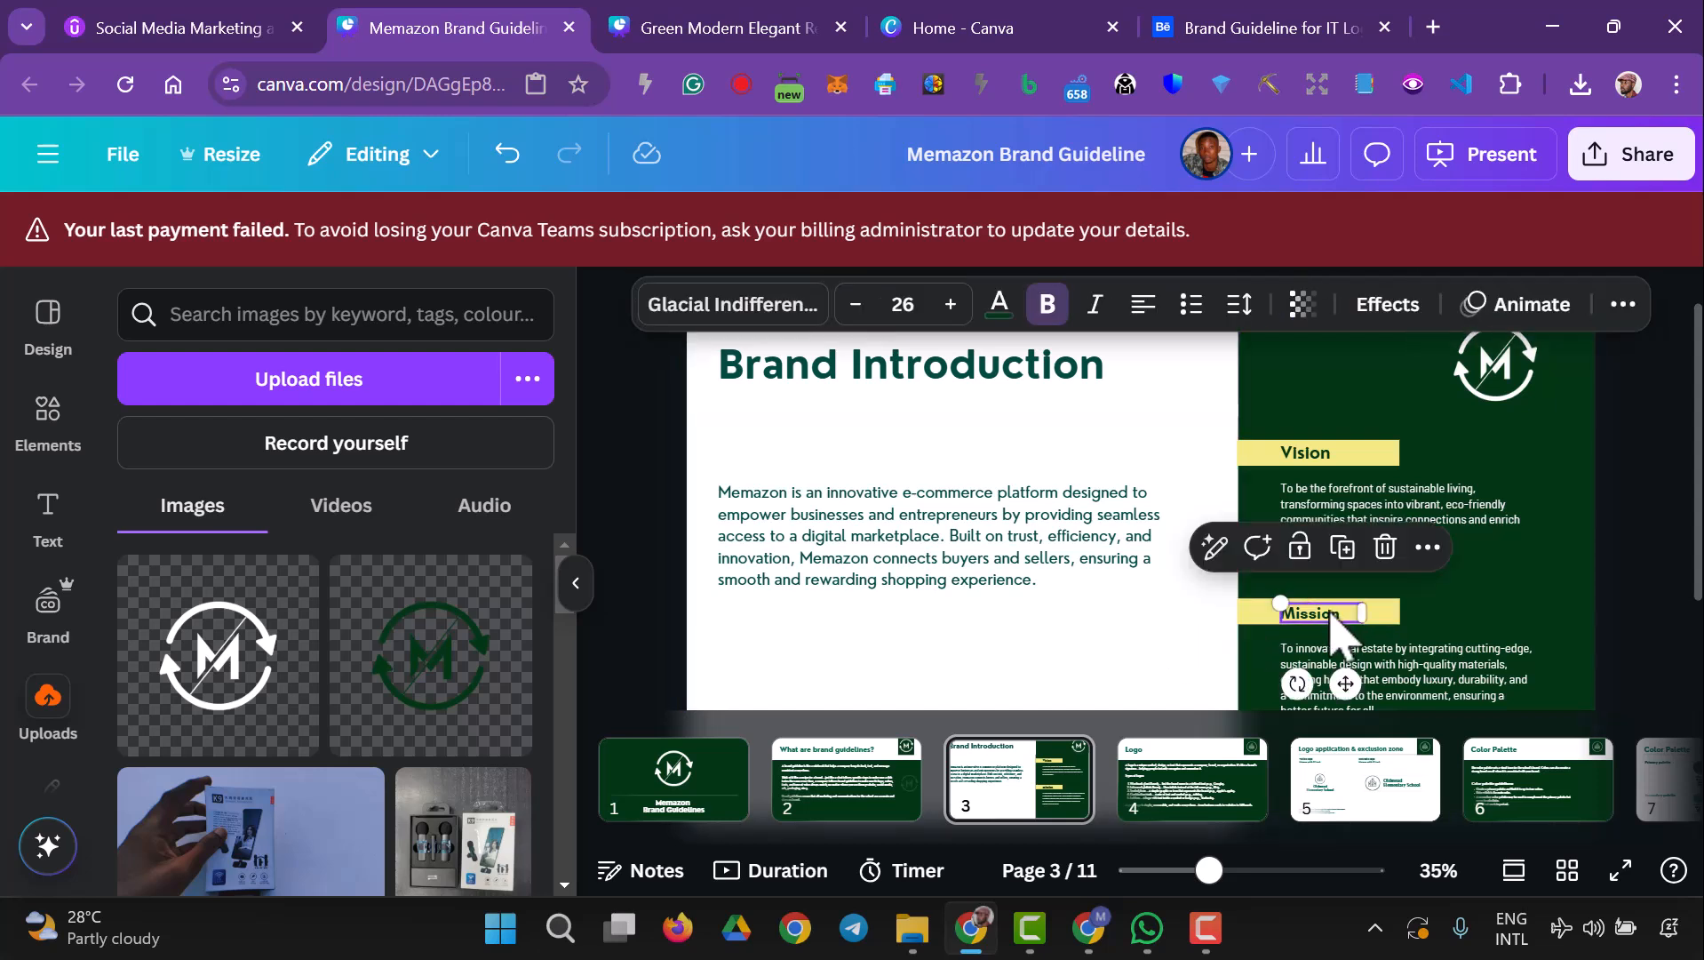
click(805, 313)
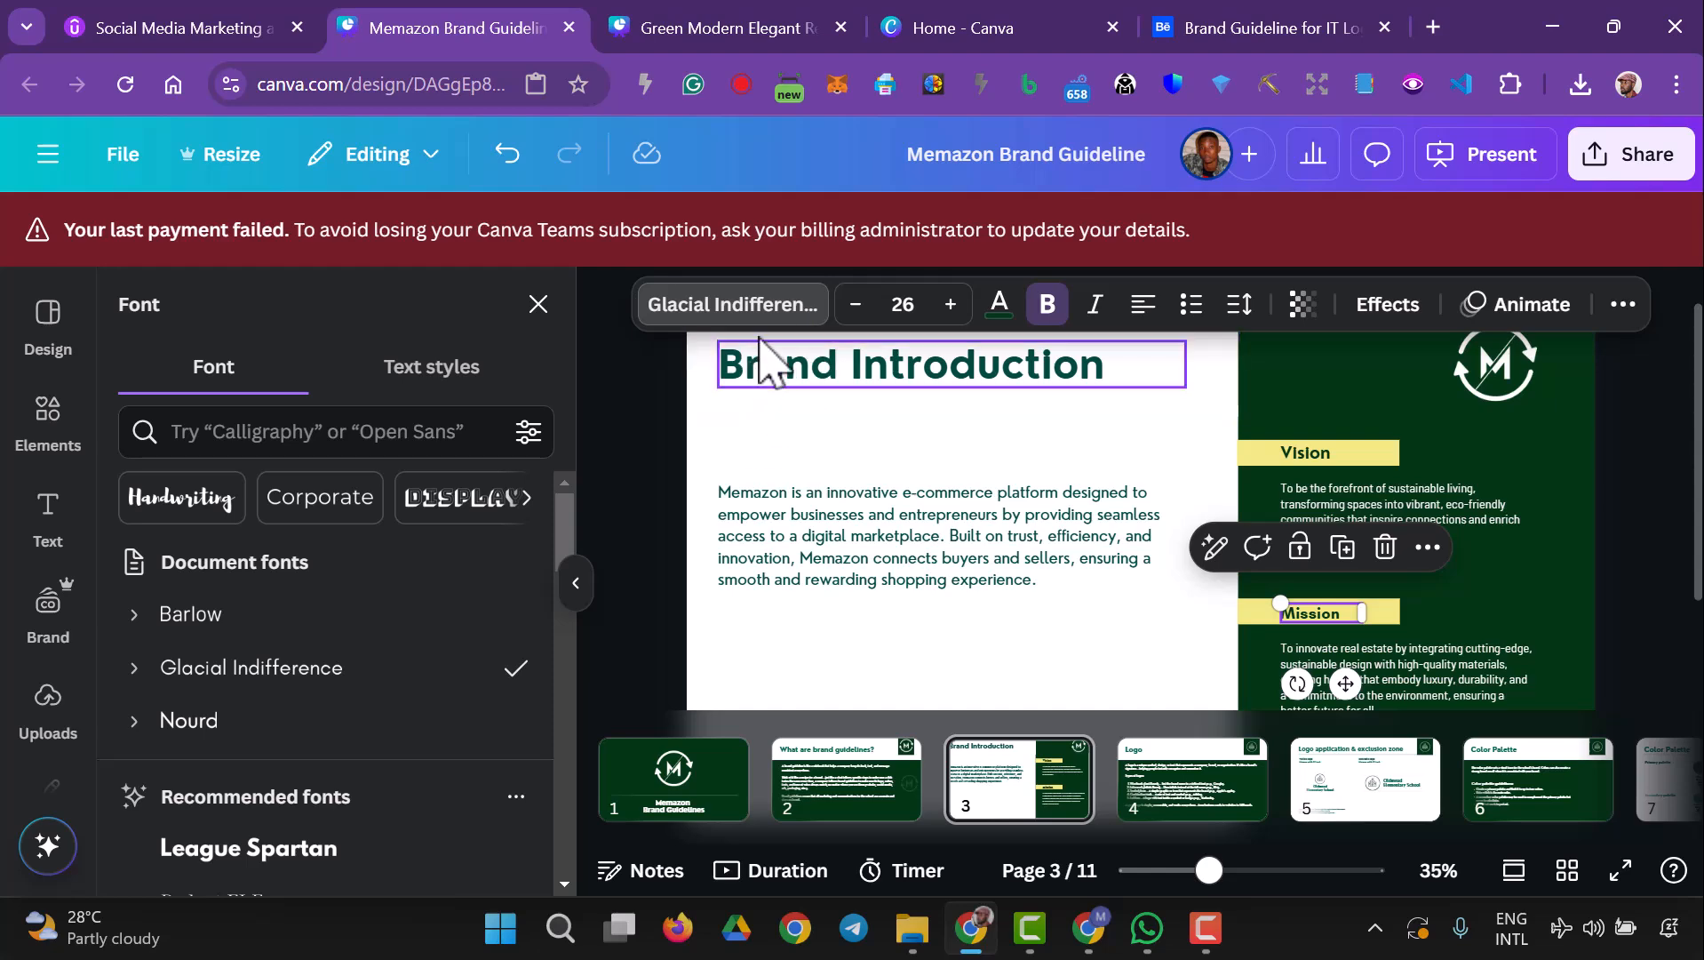
click(778, 311)
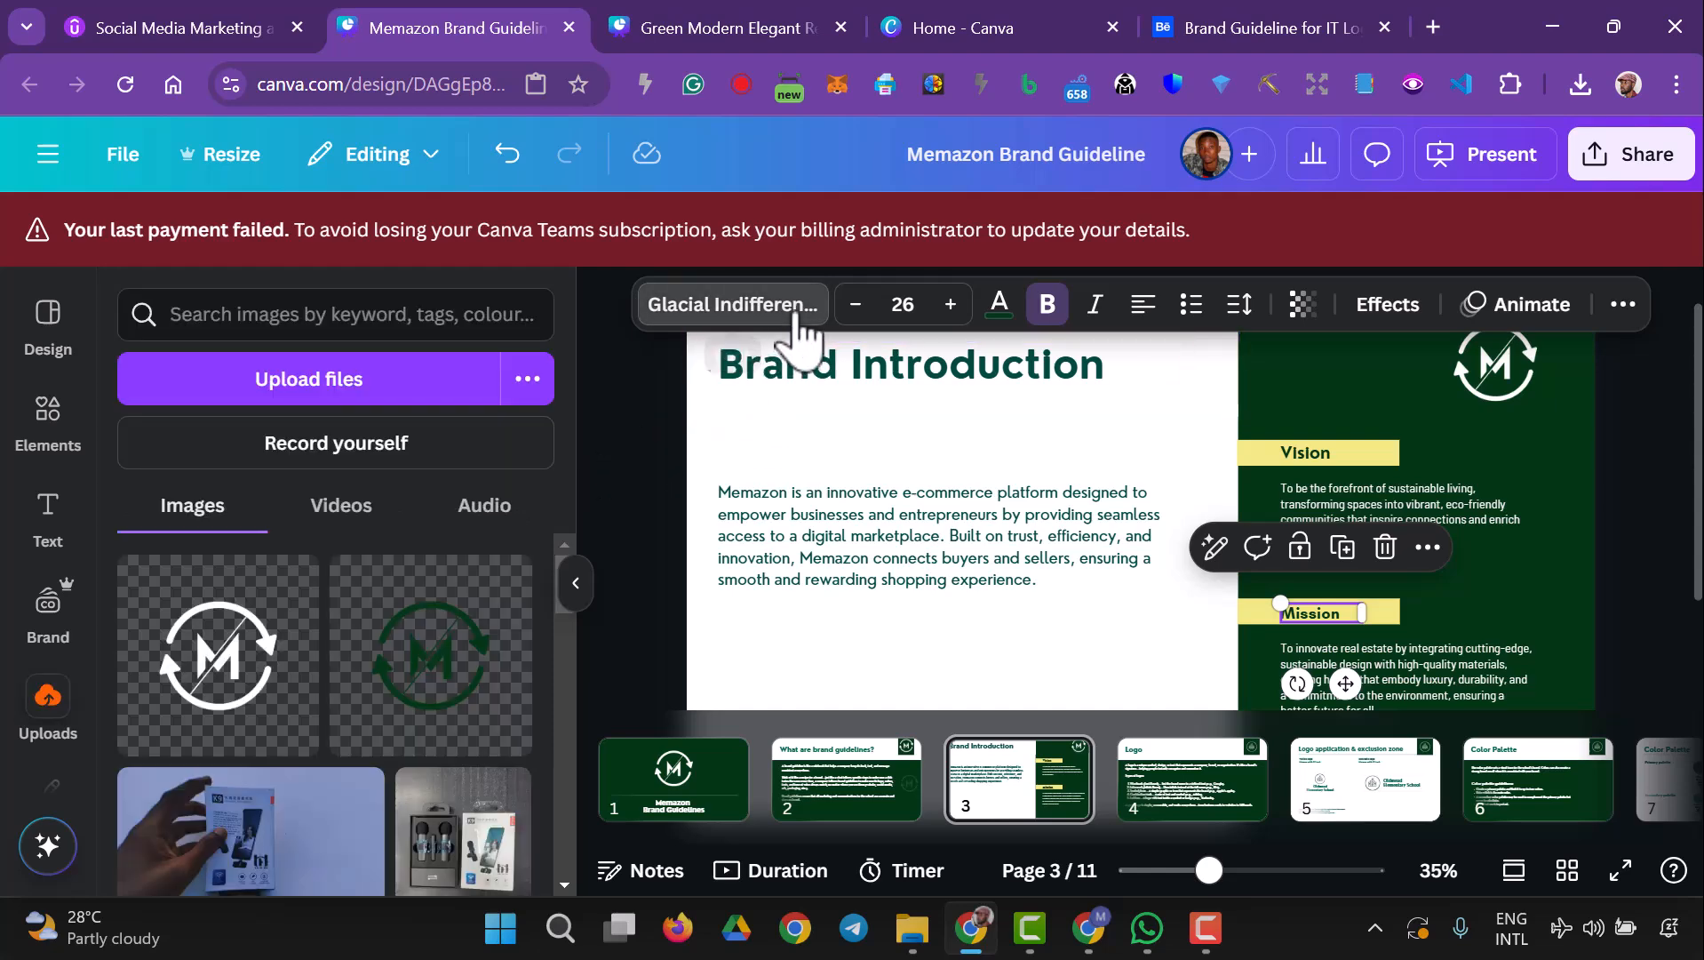
click(804, 315)
click(209, 721)
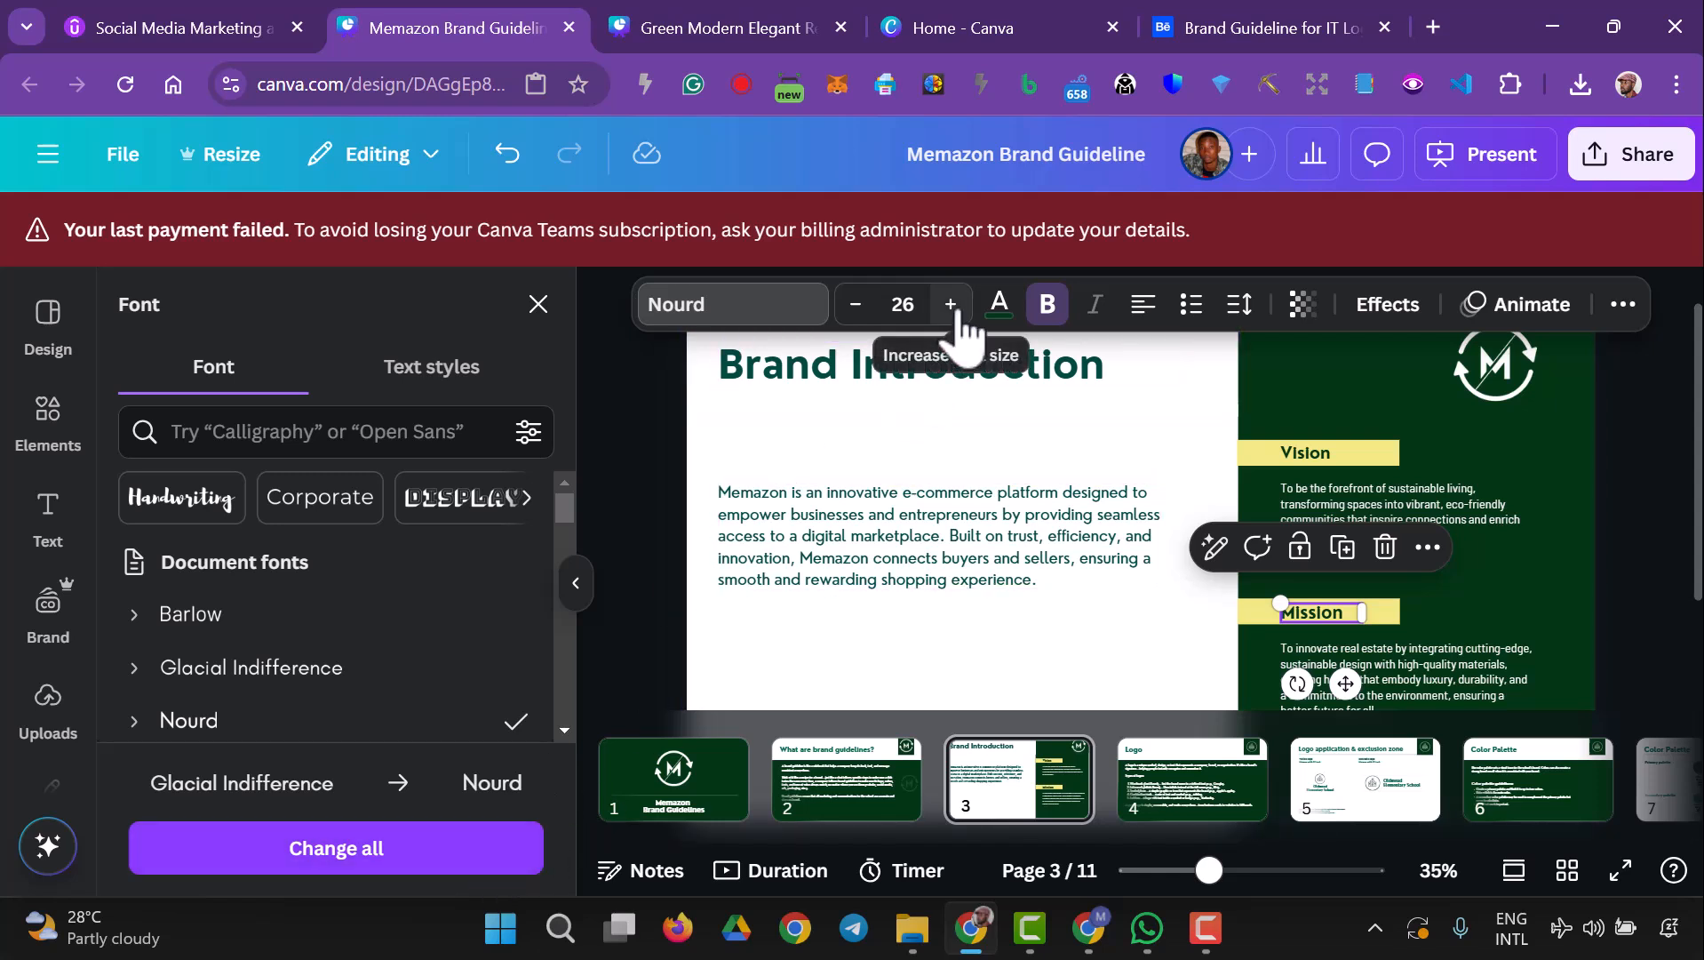
click(853, 305)
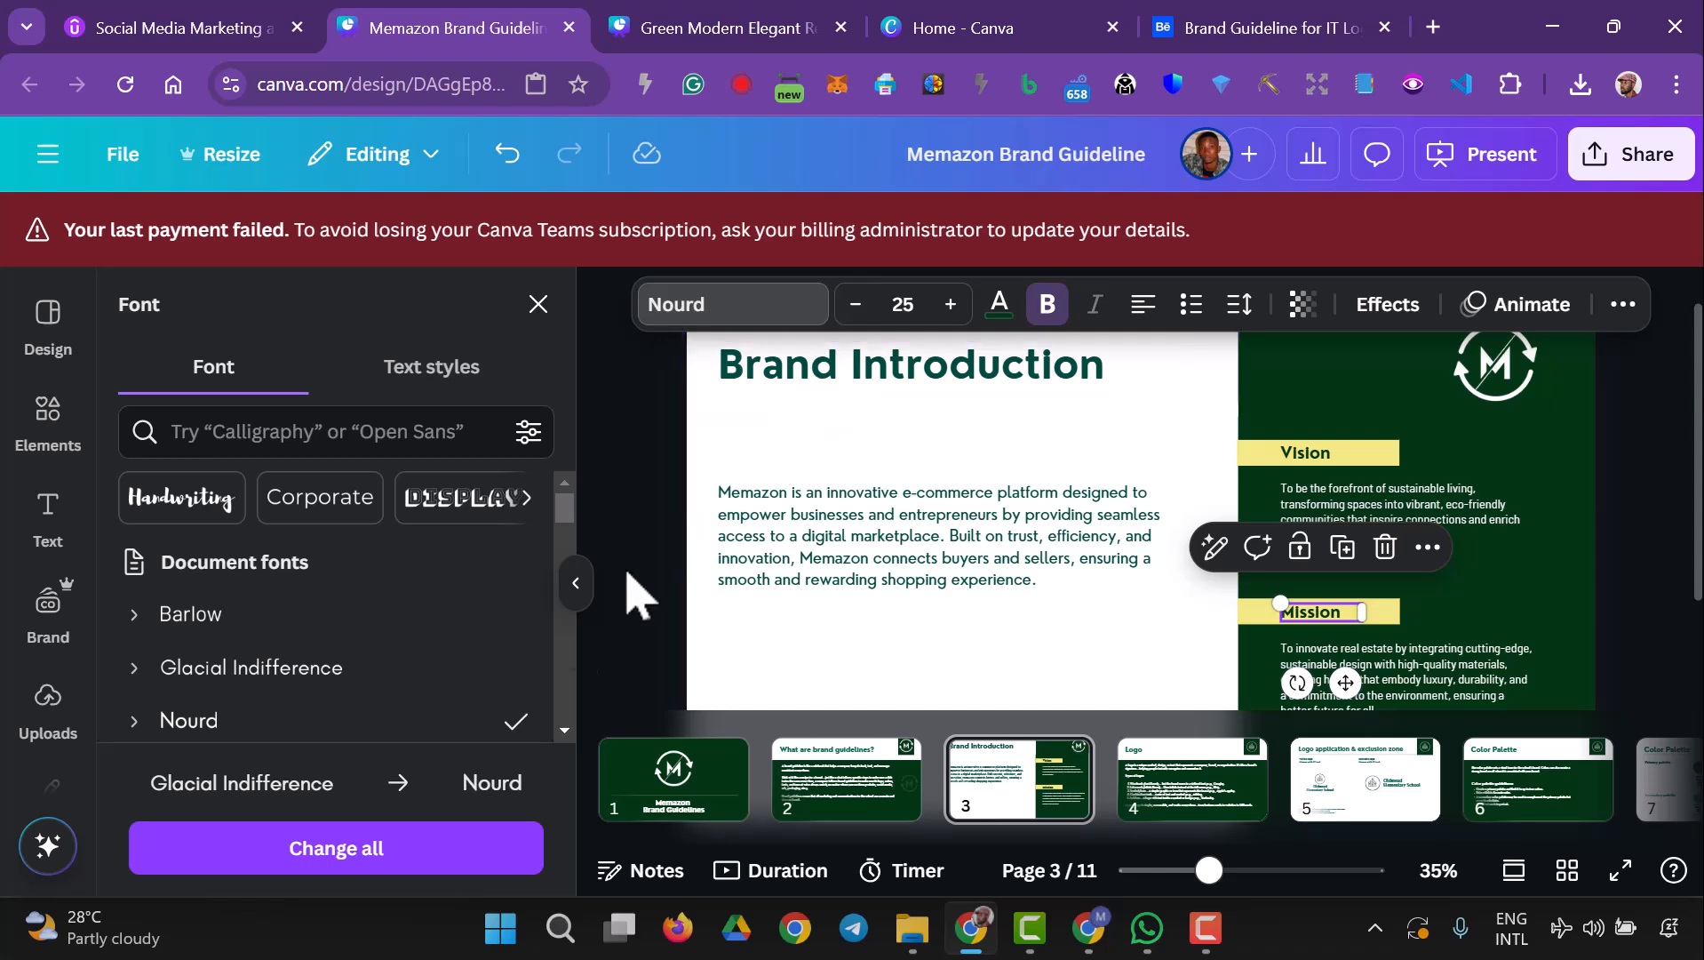
click(436, 862)
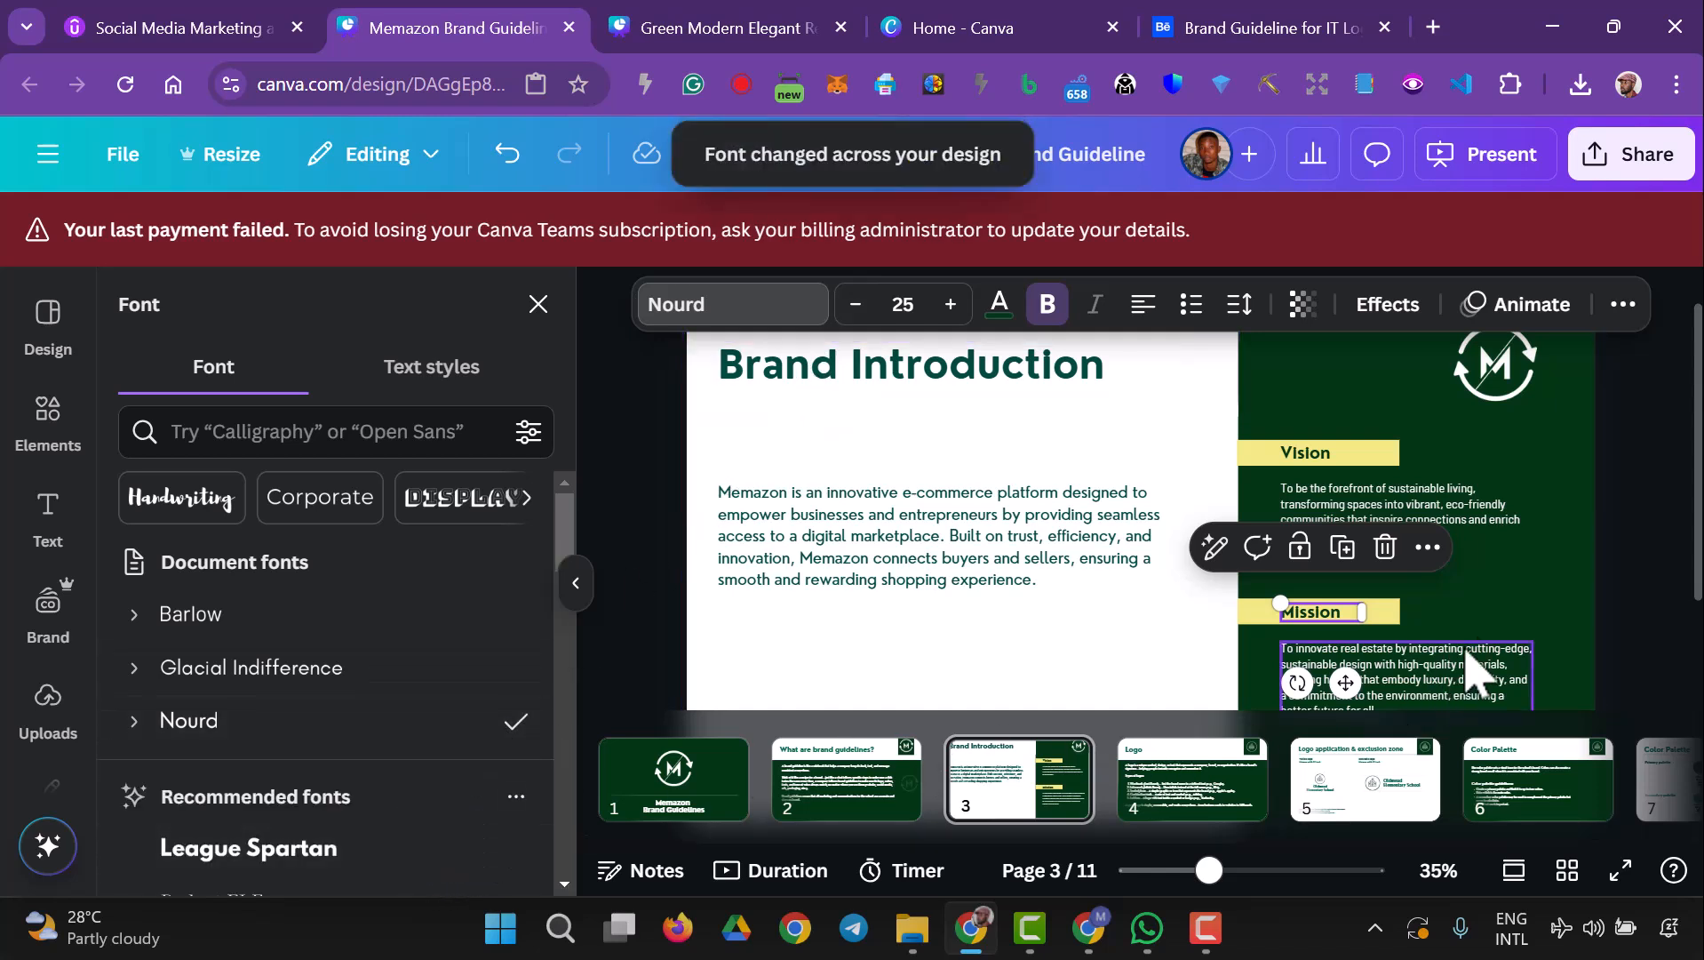
click(1062, 697)
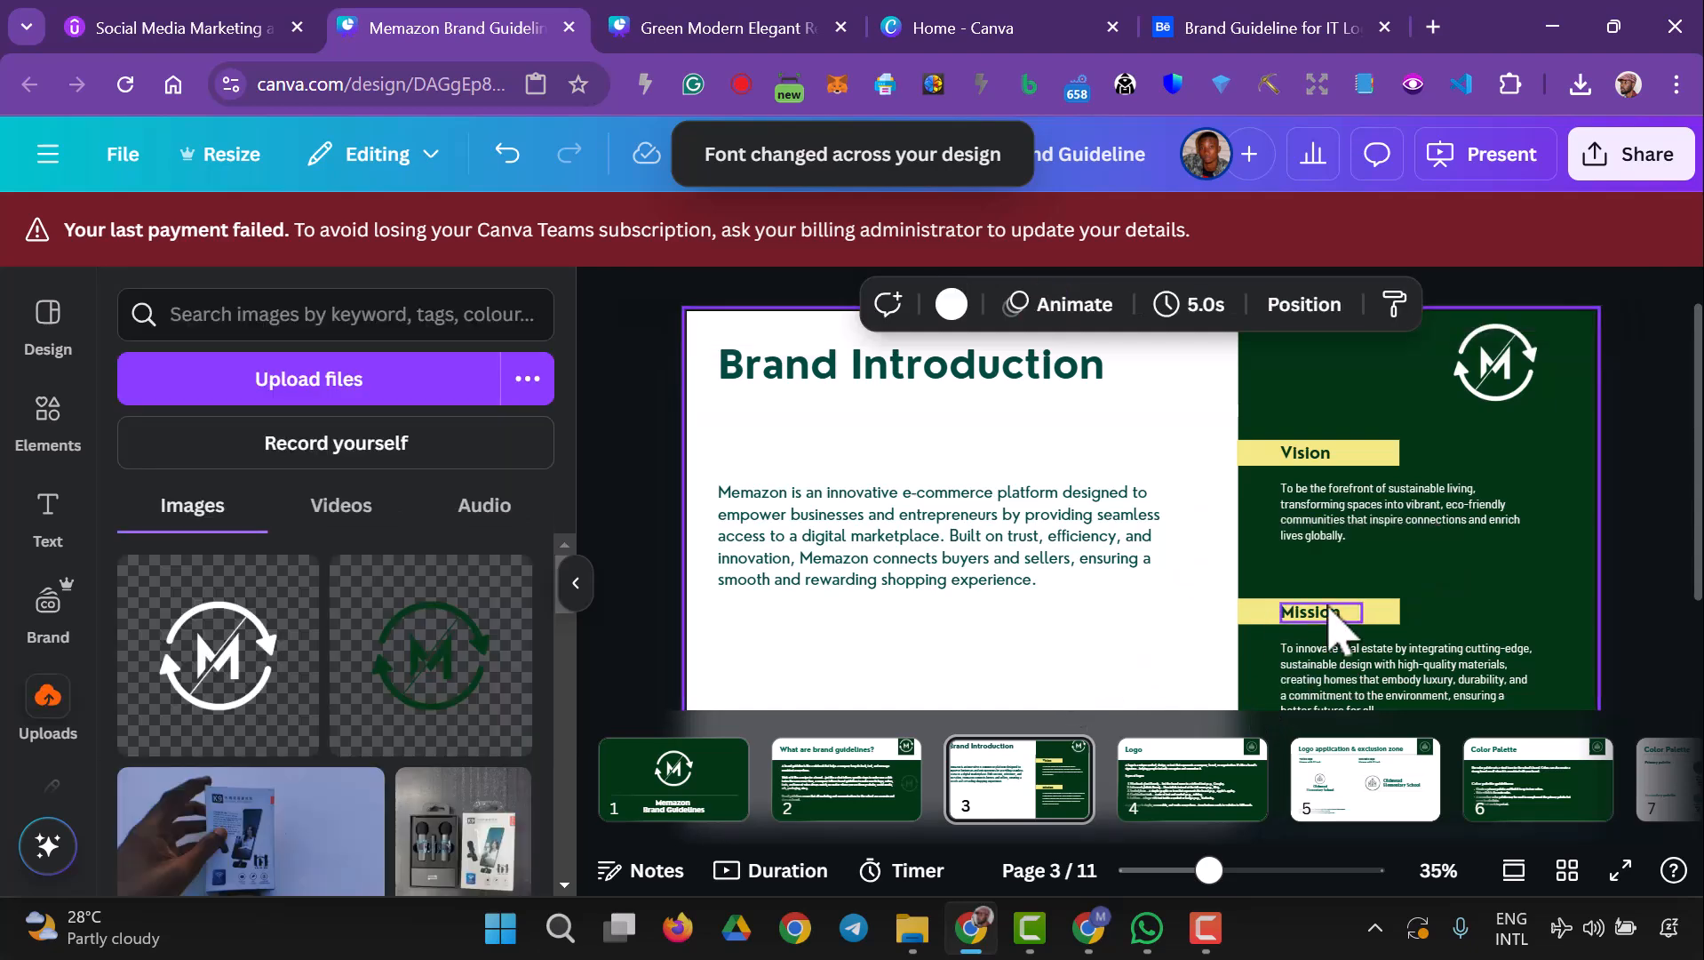
- Set the Vision paragraph's font to Nourd and its size to 25
click(1338, 520)
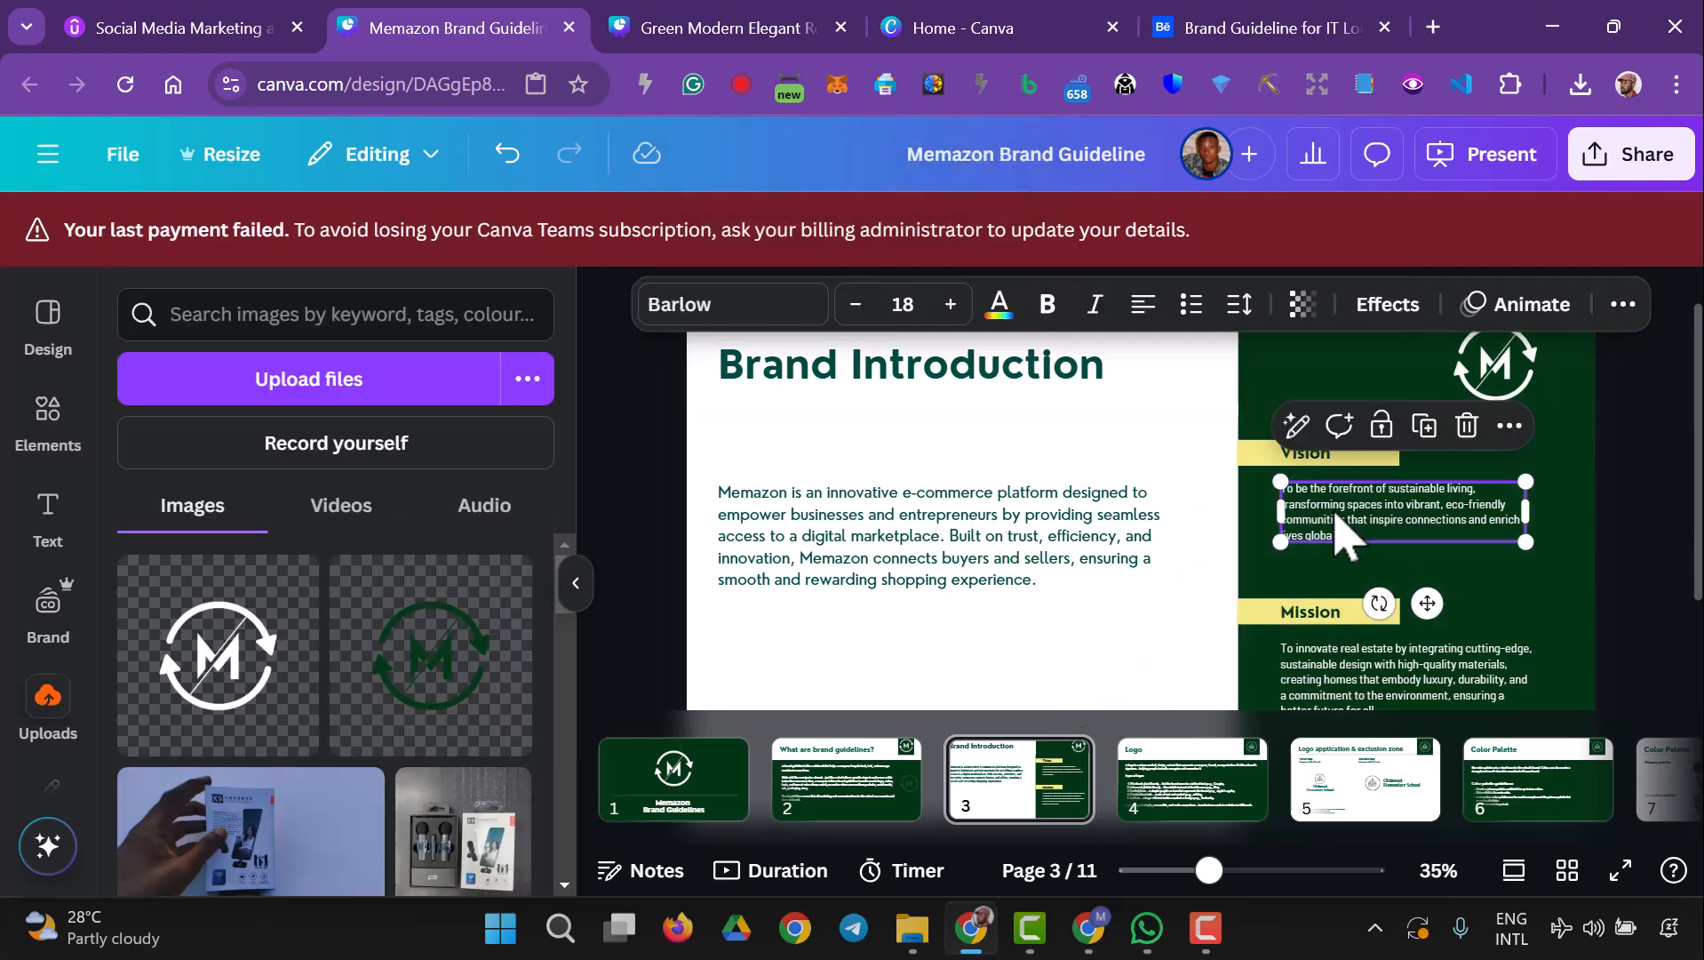
click(743, 311)
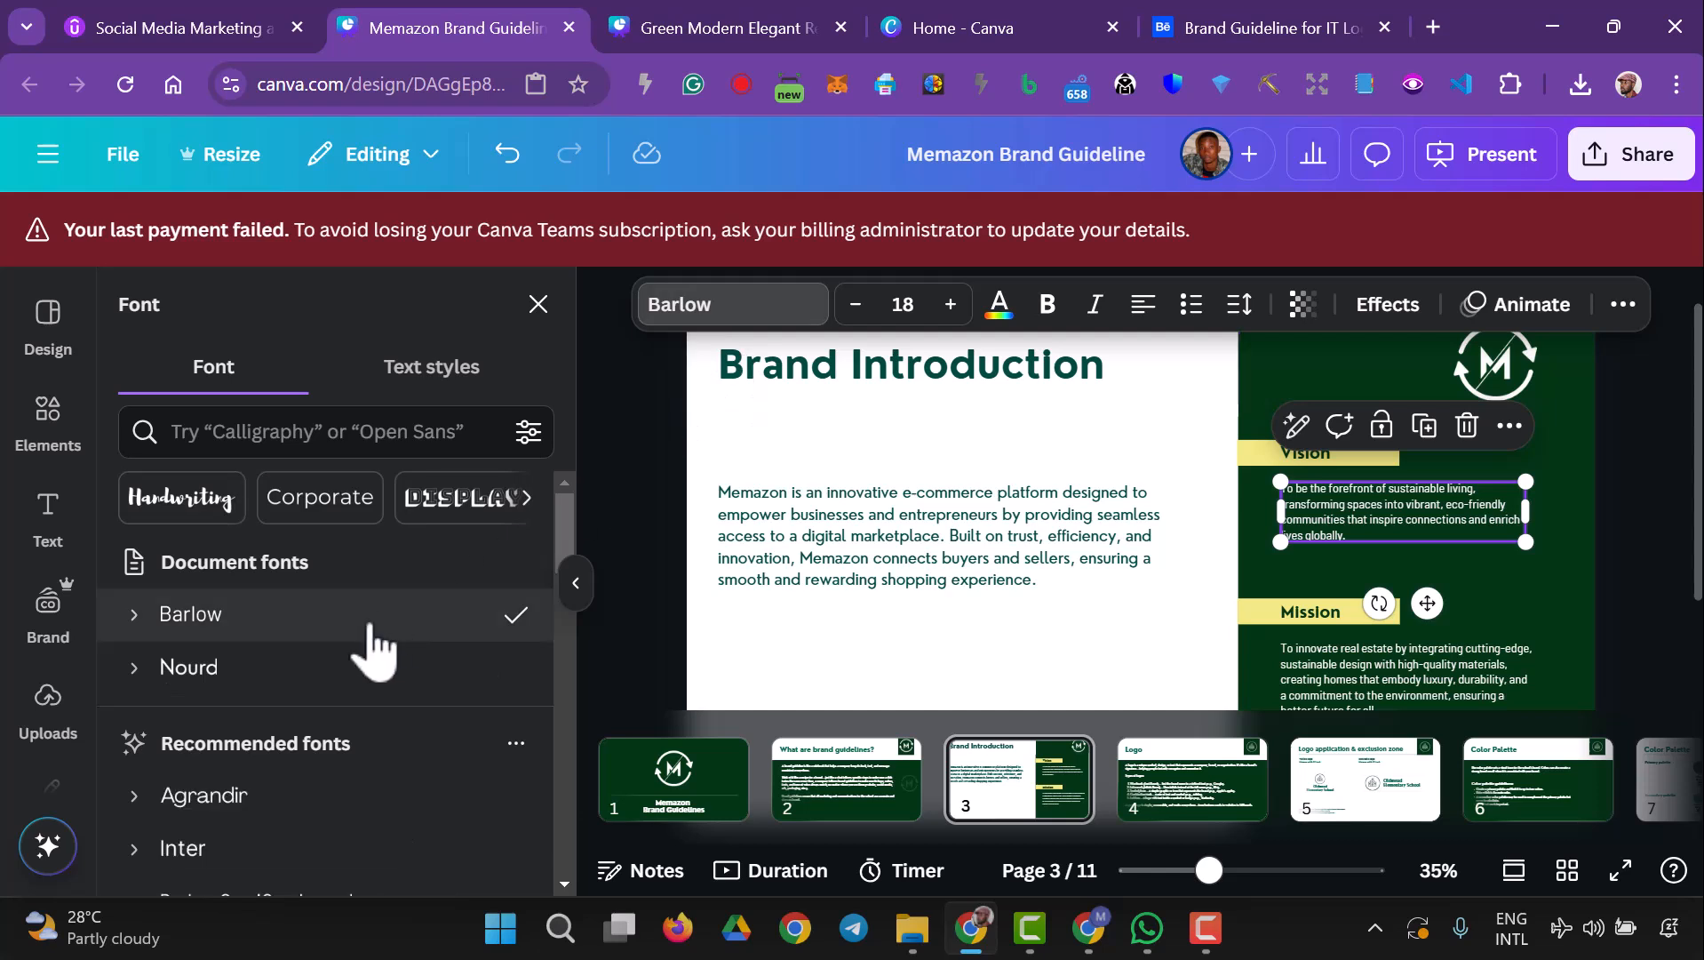
click(261, 676)
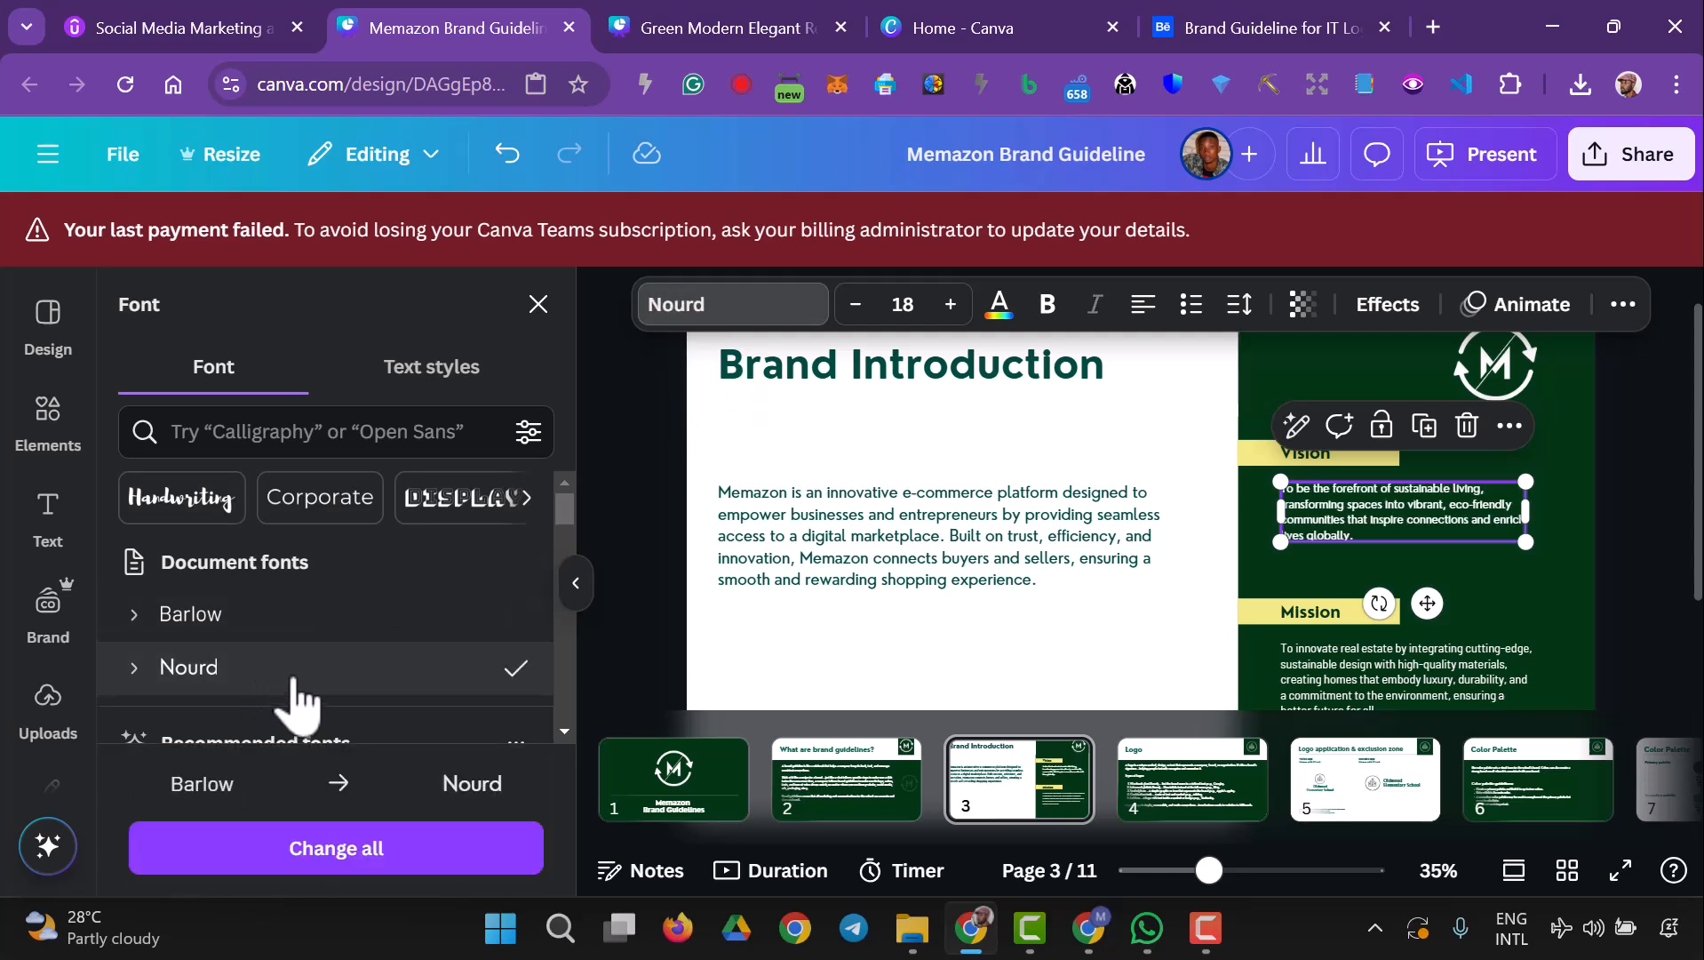
click(901, 304)
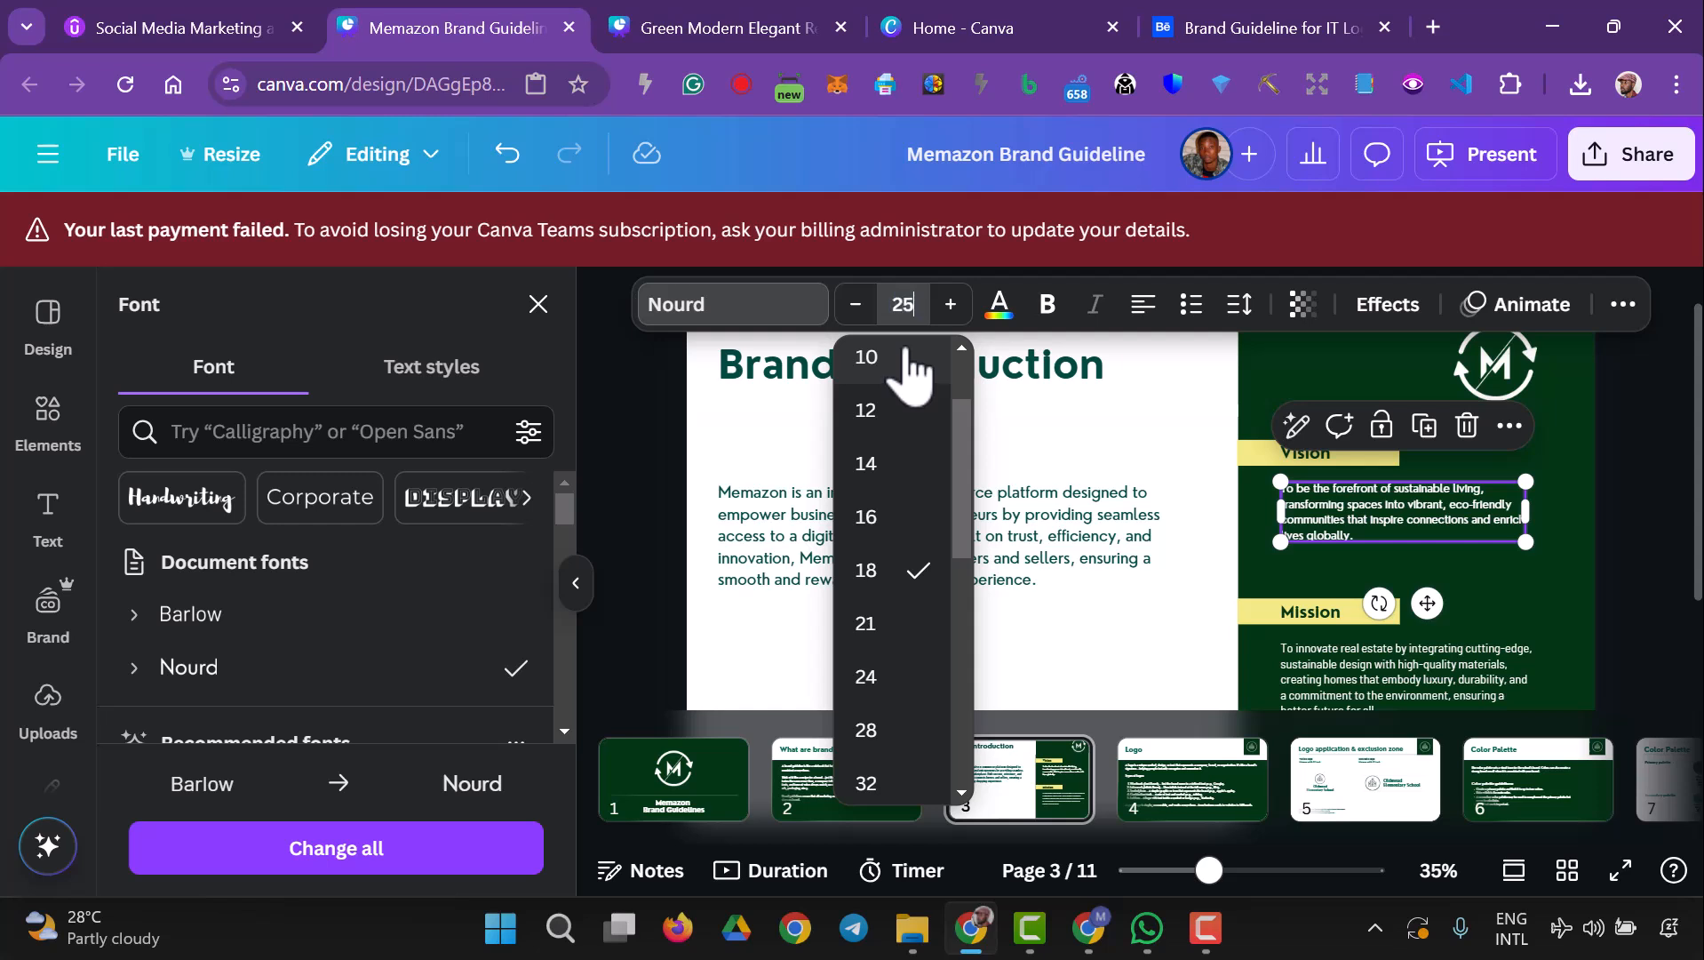
- Set the font size of the Vision paragraph on page 3 to 25
key(Return)
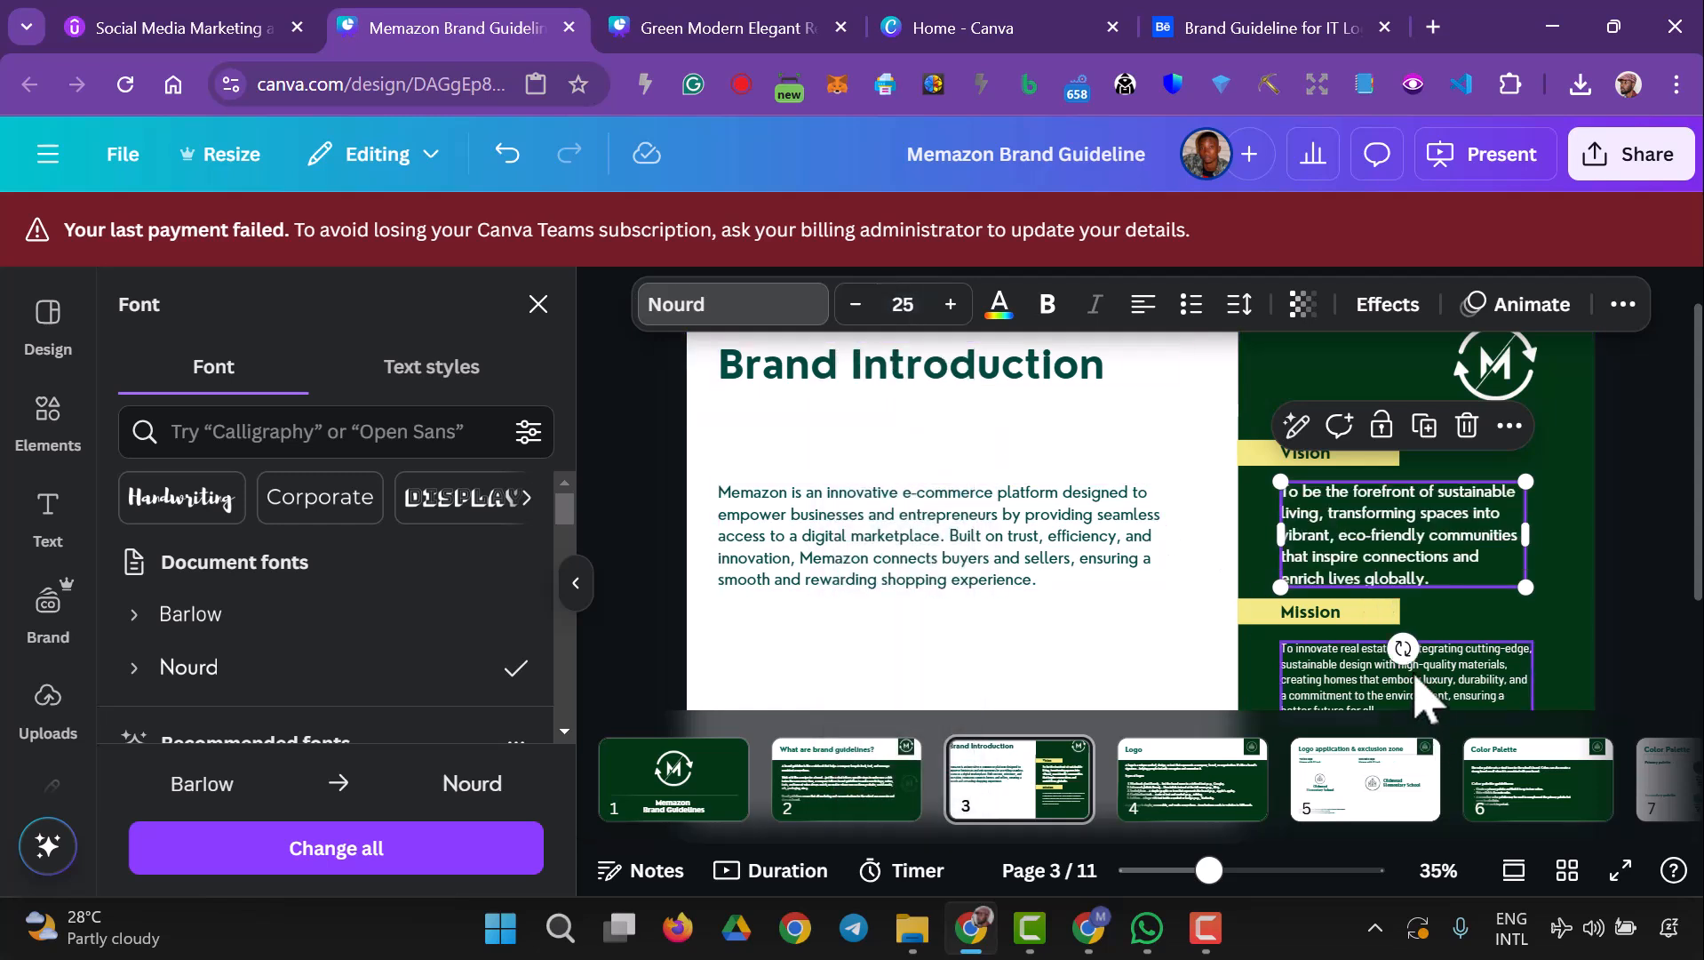
scroll(1417, 622, down, 2)
click(1114, 563)
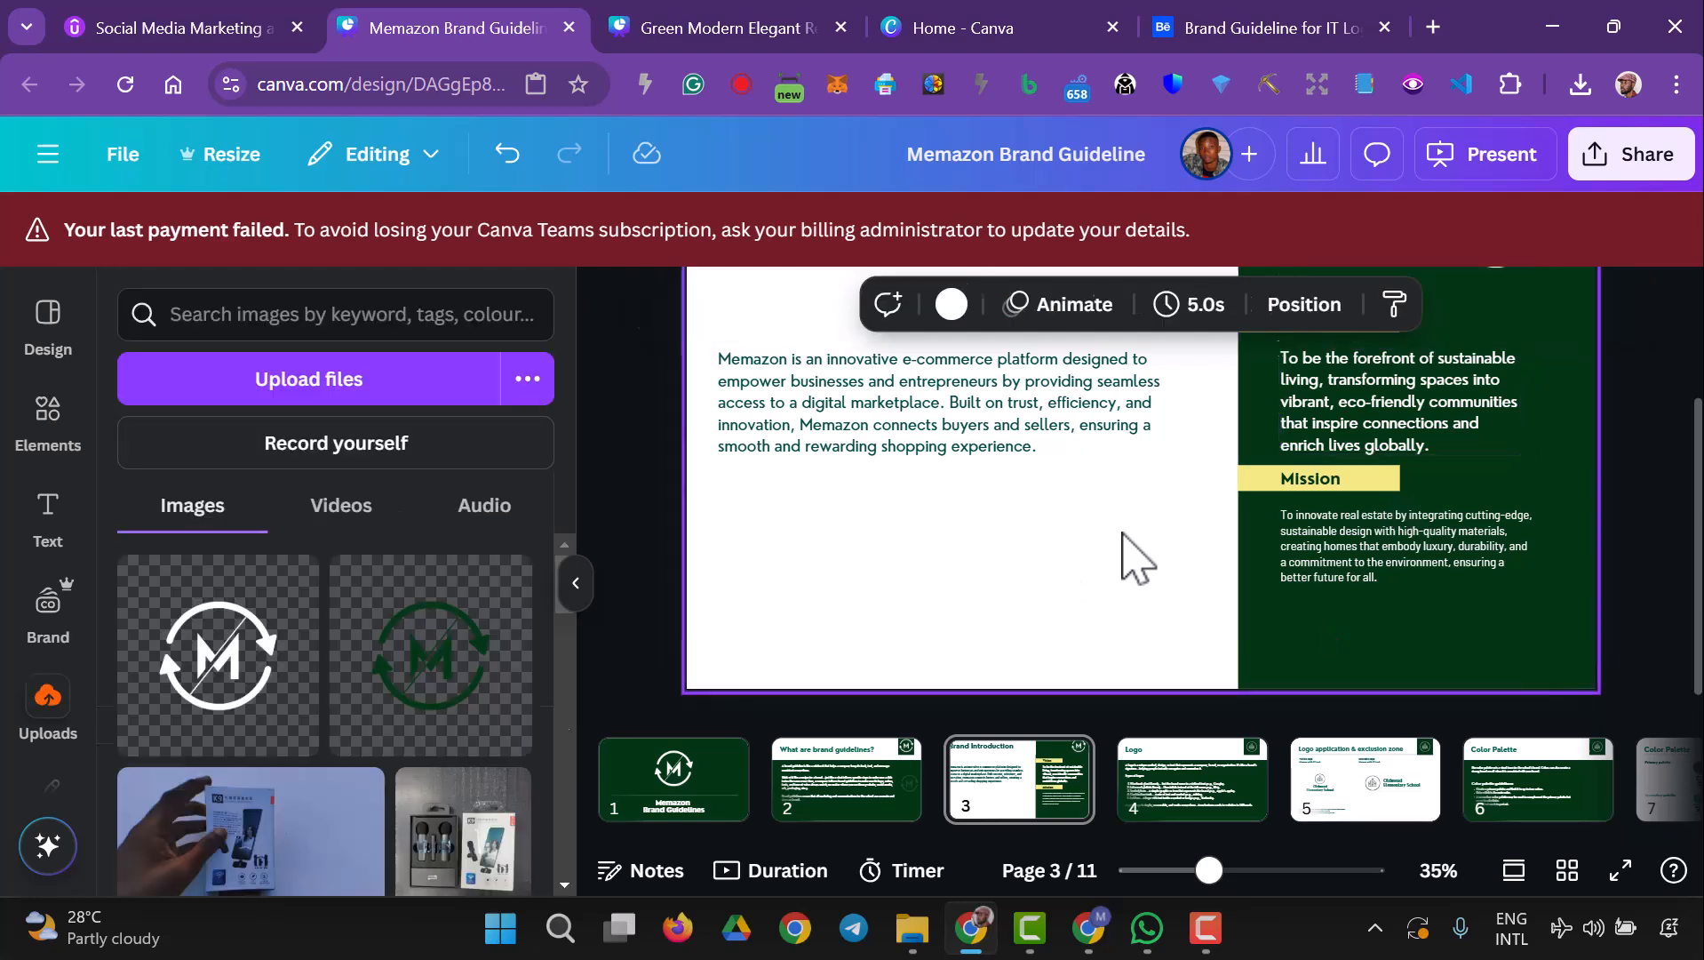
- Move the Mission heading, its yellow bar and its paragraph down together to leave a gap below the Vision text
drag(1244, 479, 1510, 603)
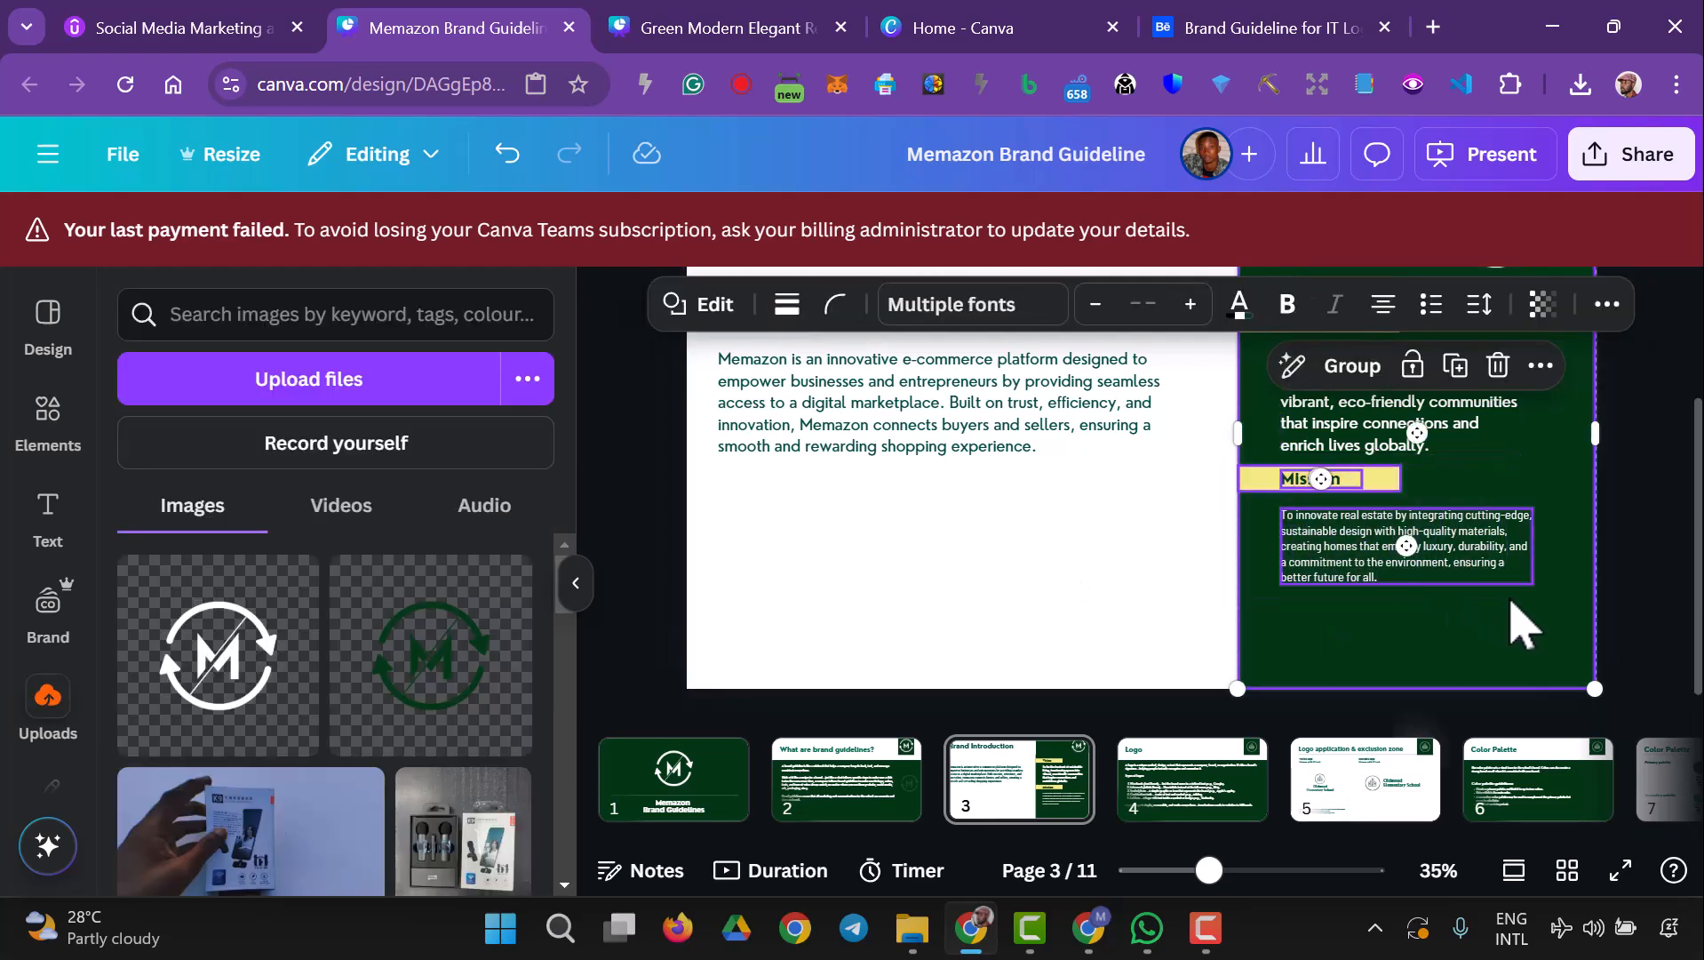
click(1036, 597)
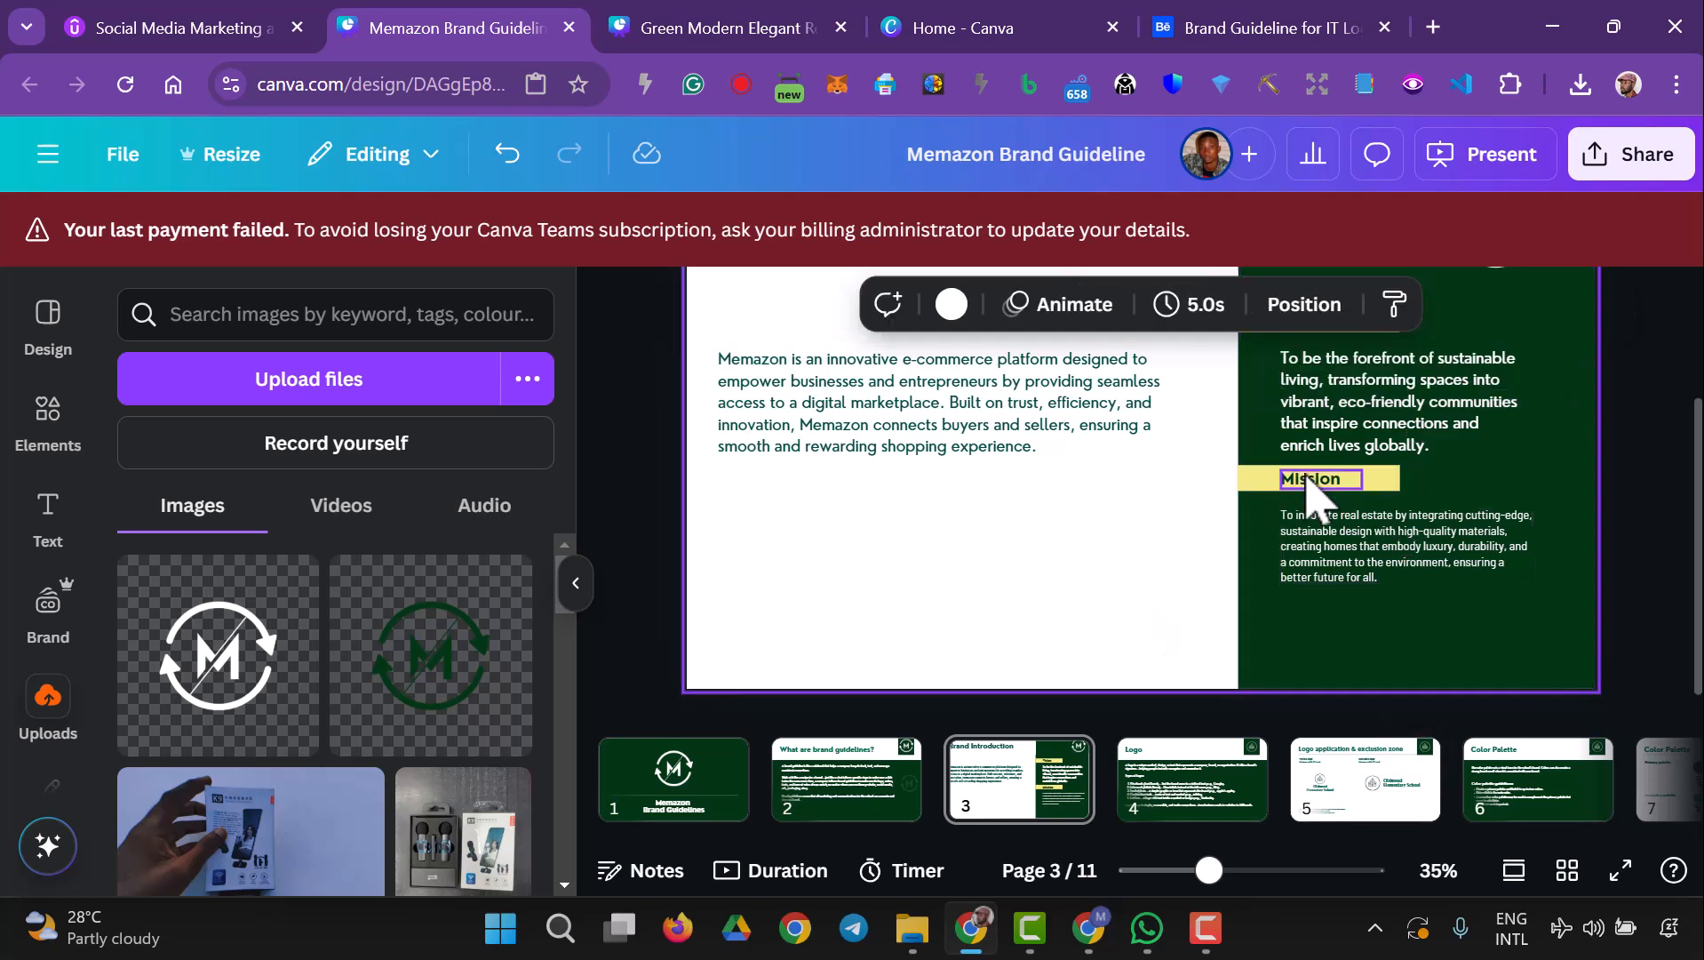
click(1320, 481)
shift+click(1333, 547)
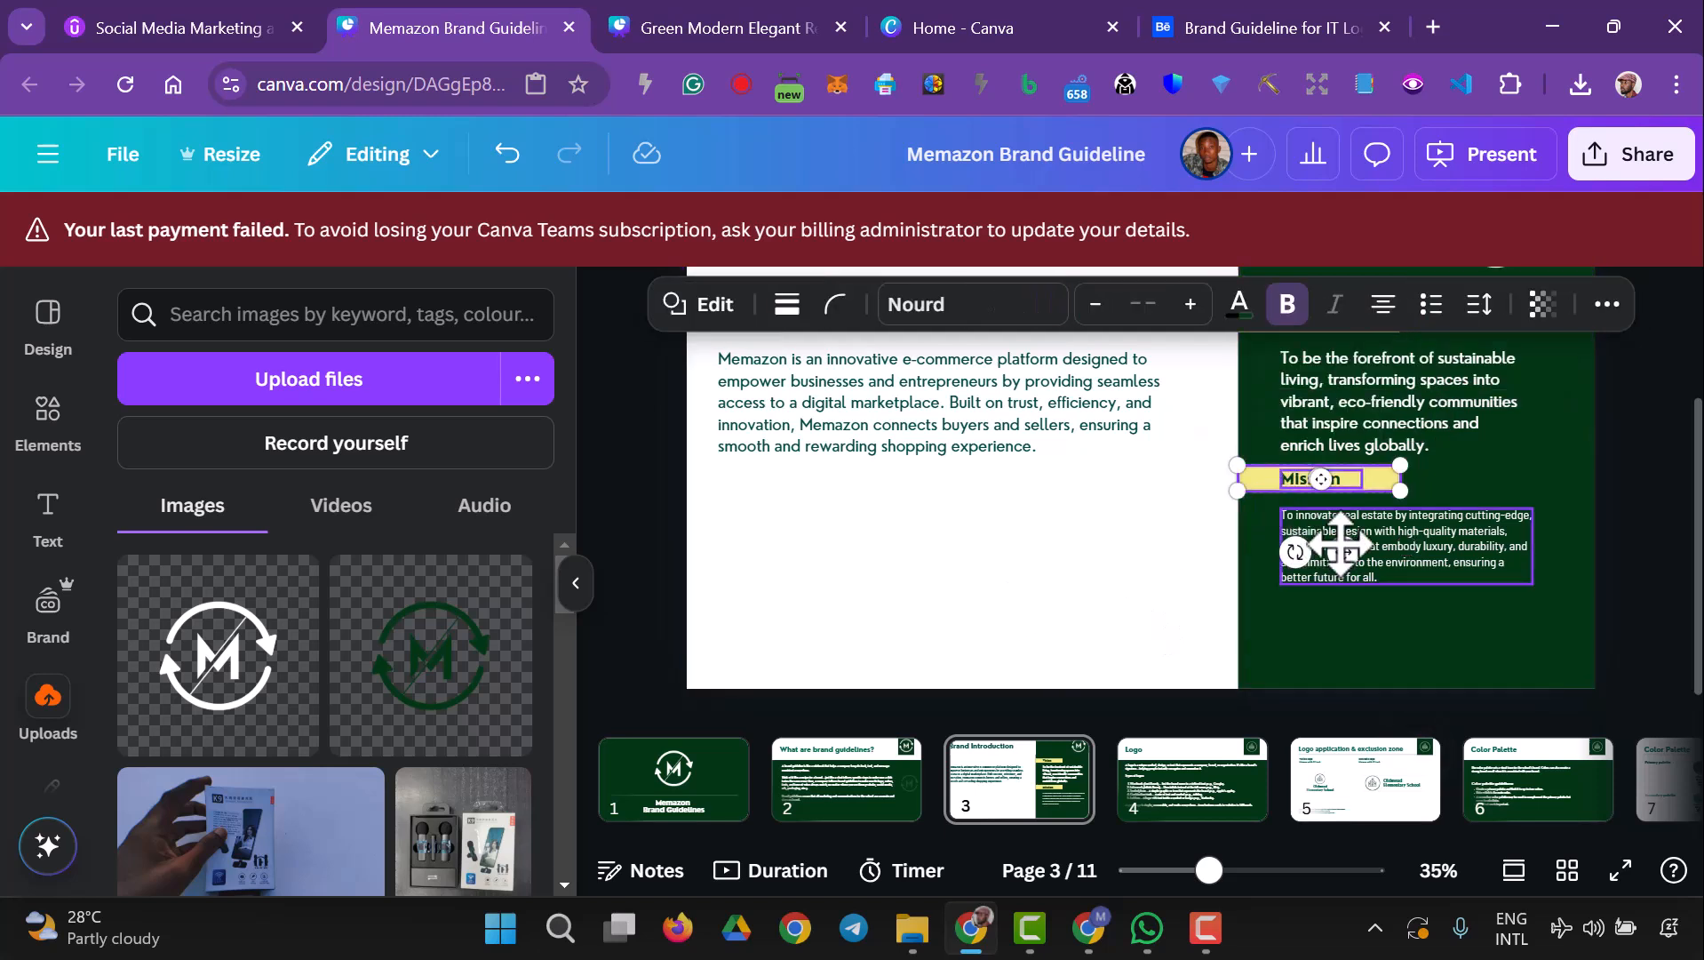
key(Down)
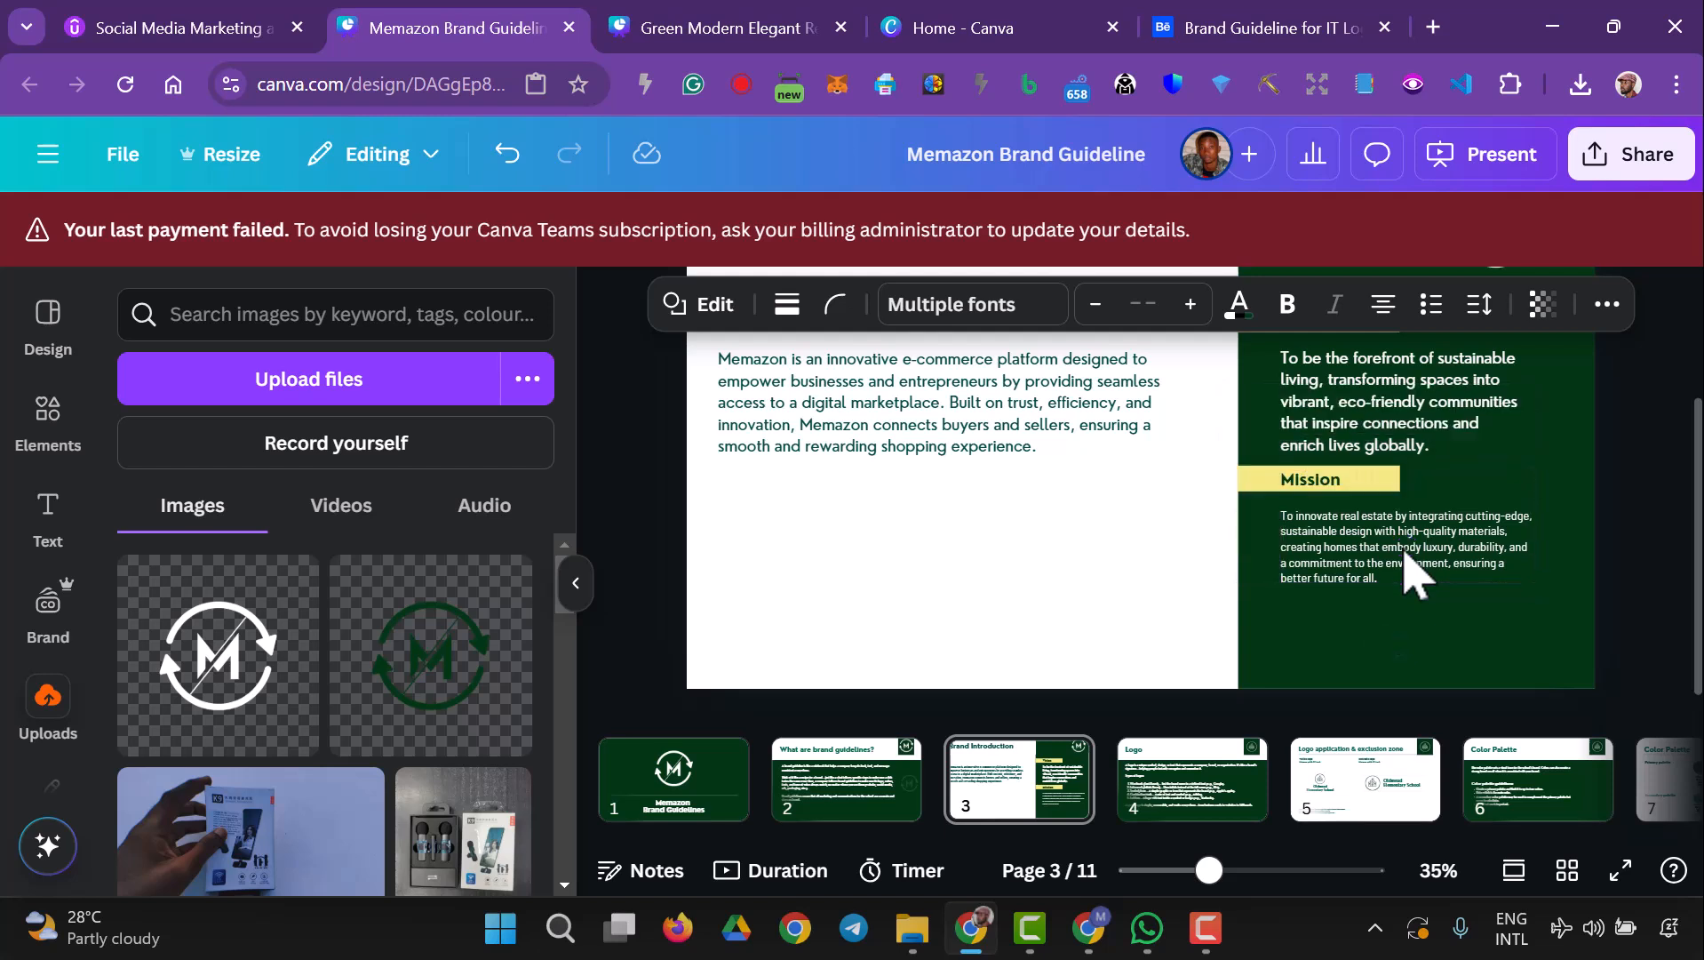
key(Down)
key(Down)
key(Down)
key(Down)
key(Down)
key(Down)
key(Down)
key(Down)
key(Down)
key(Down)
key(Down)
key(Down)
key(Down)
key(Down)
key(Down)
key(Down)
key(Down)
key(Down)
key(Down)
key(Down)
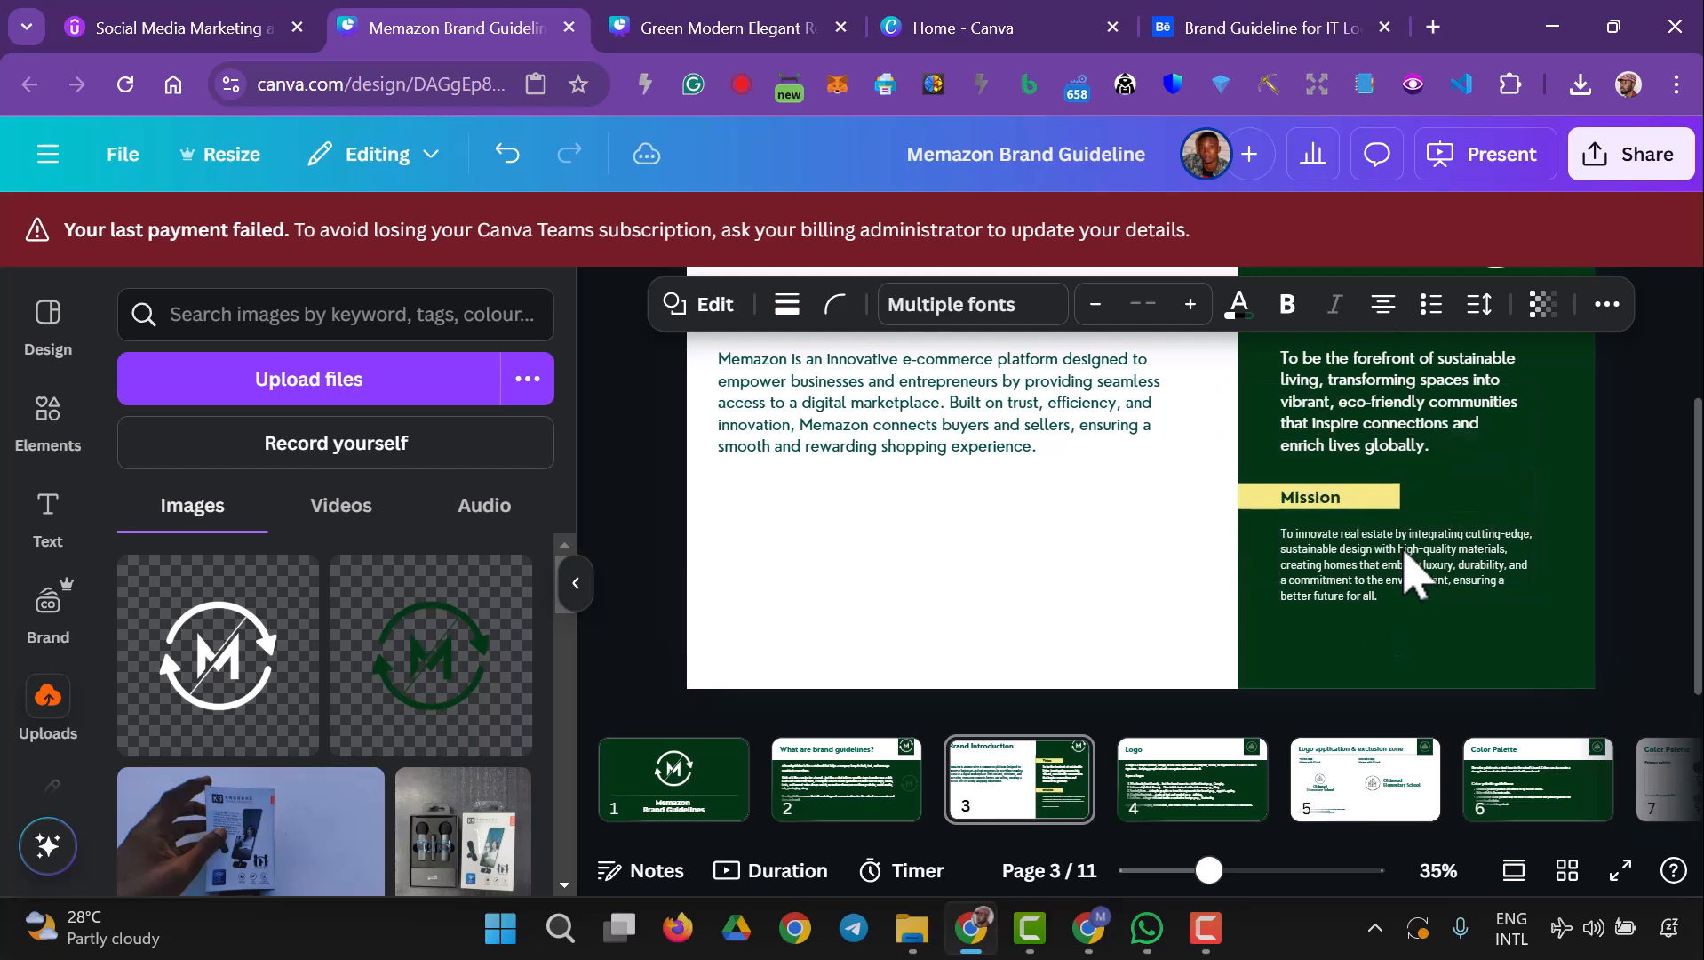
key(Down)
key(Down)
key(Down)
key(Down)
key(Down)
key(Down)
key(Down)
key(Down)
key(Down)
key(Down)
key(Down)
key(Down)
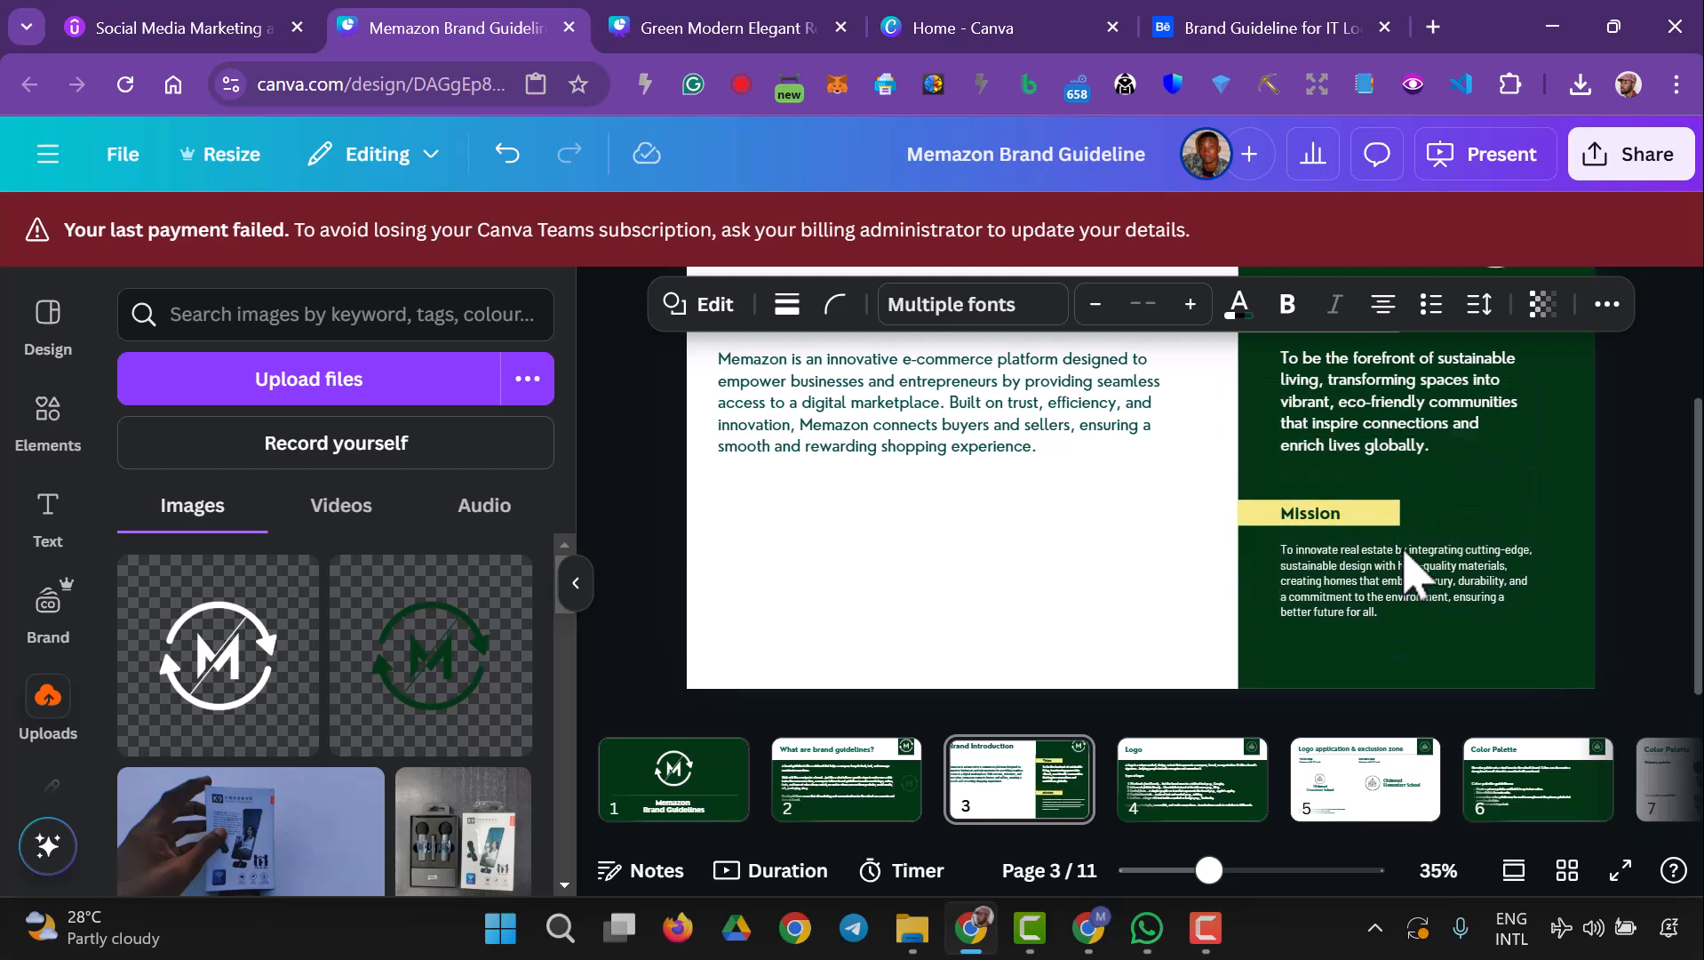
click(1016, 501)
- Shift the Memazon introduction paragraph on the white area slightly right and down
scroll(1029, 495, up, 2)
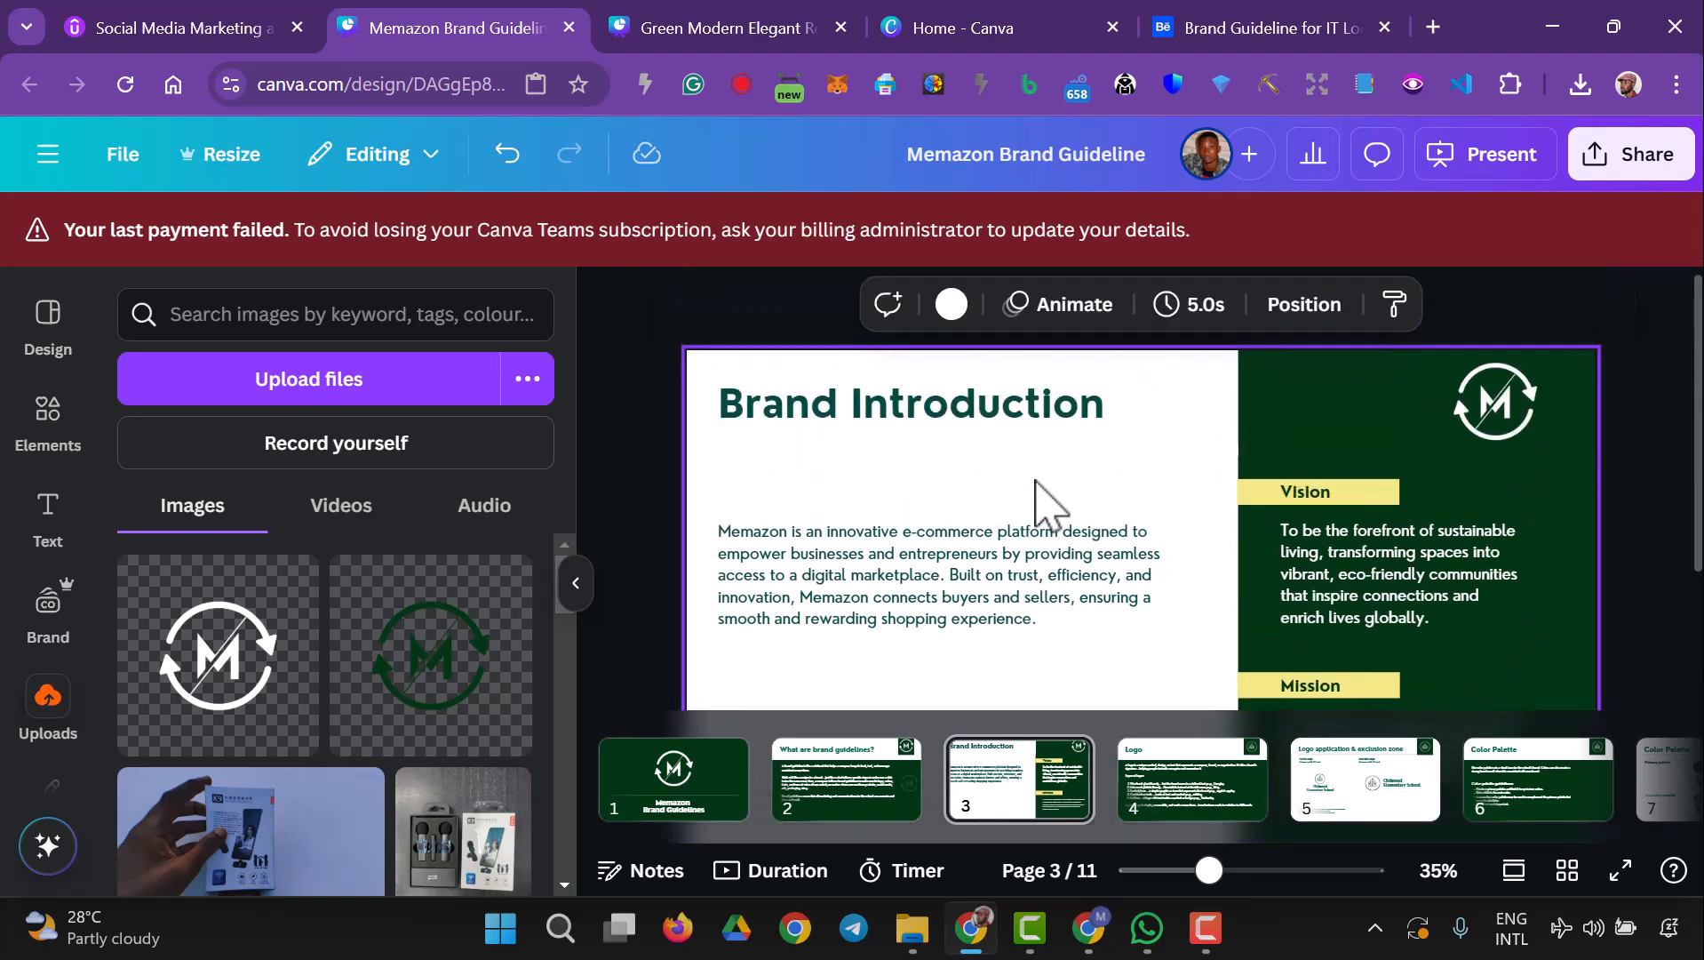
scroll(1034, 482, down, 1)
click(1021, 476)
mouse_move(1021, 476)
mouse_down()
mouse_move(1019, 517)
mouse_move(1037, 495)
mouse_up()
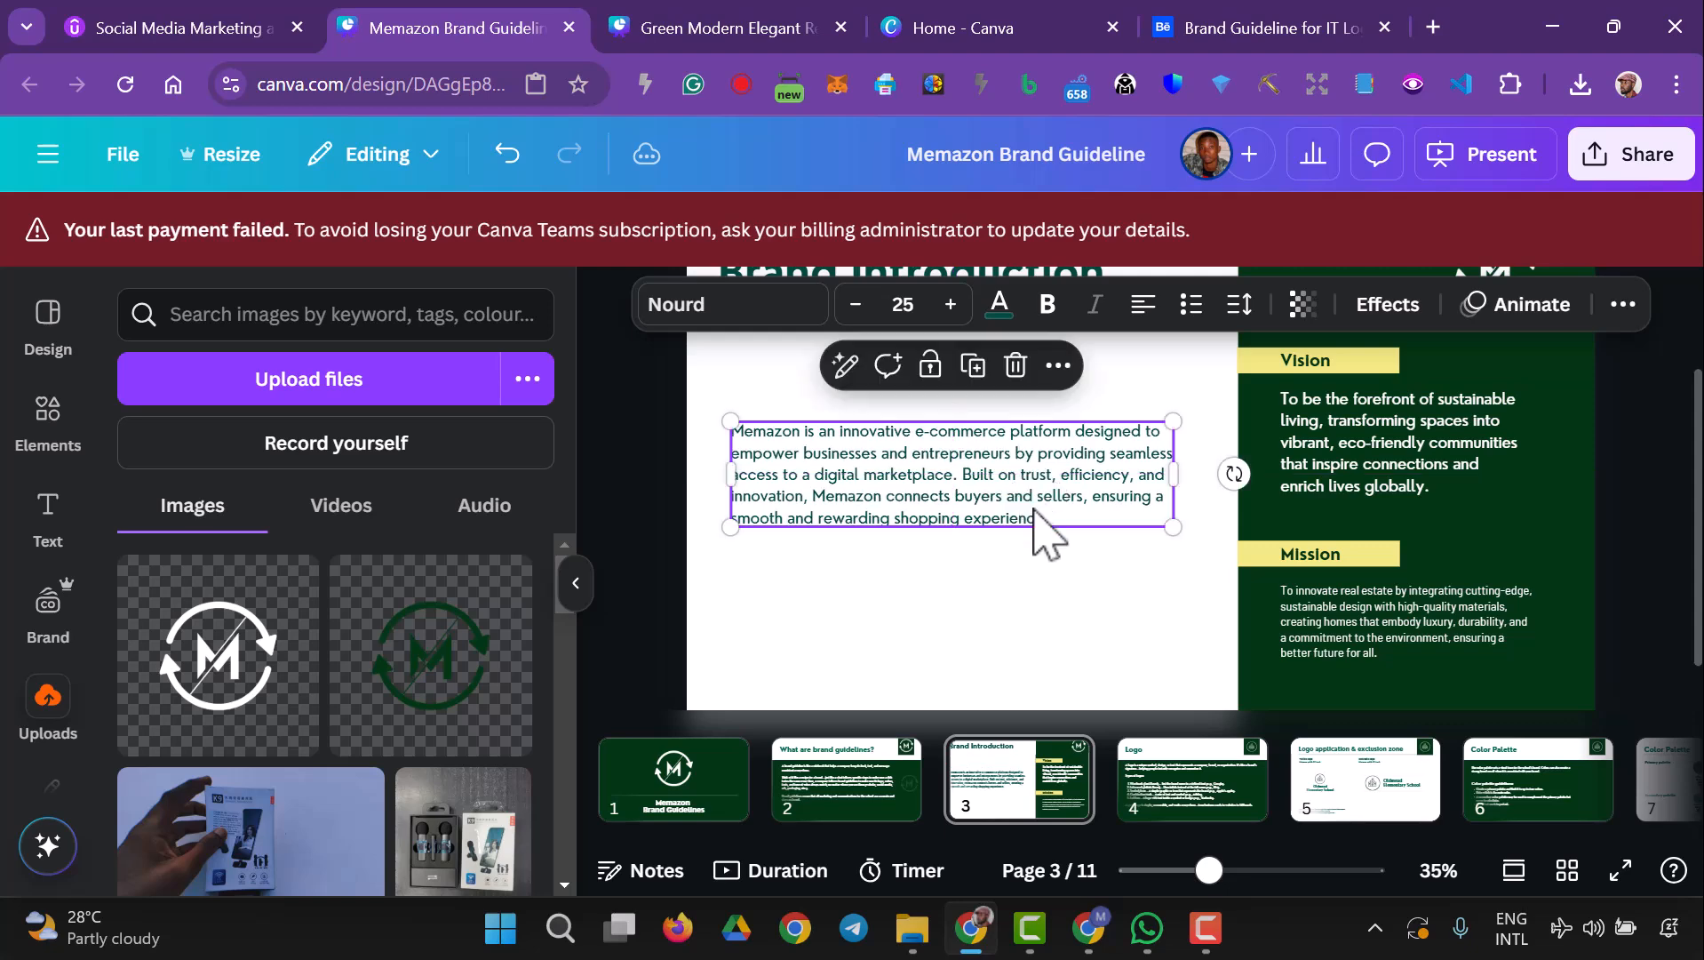
click(1034, 607)
scroll(1310, 582, up, 2)
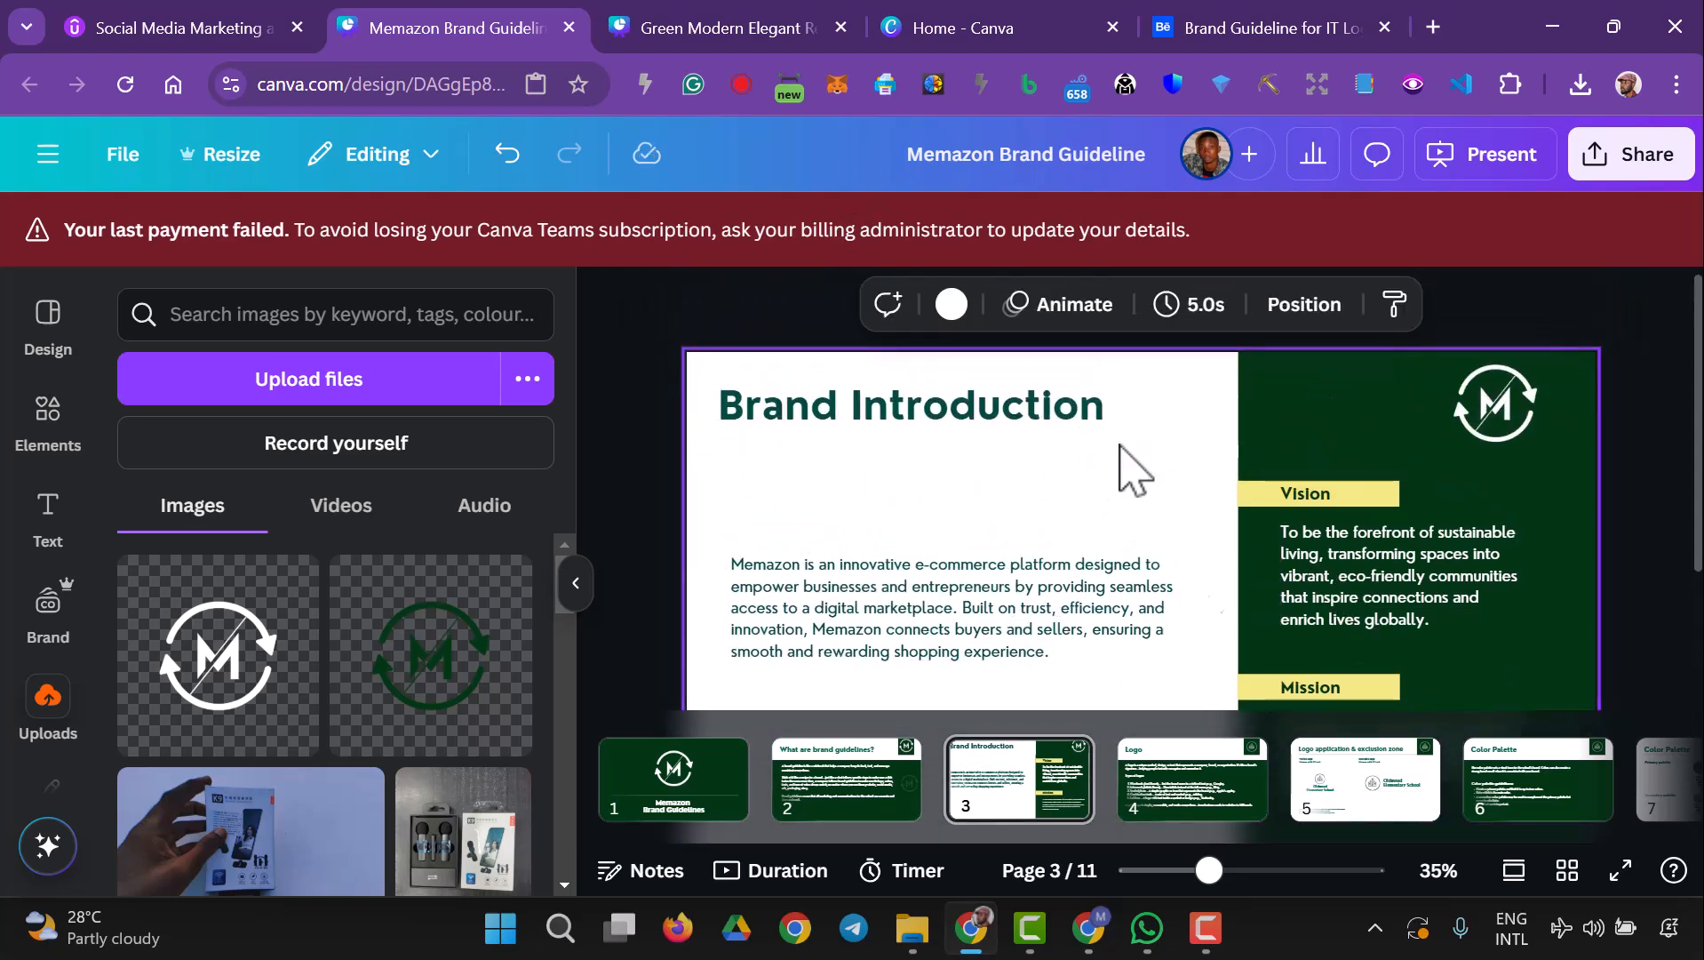
- Switch to the ChatGPT window and copy the Vision statement about becoming the leading e-commerce platform
click(1087, 926)
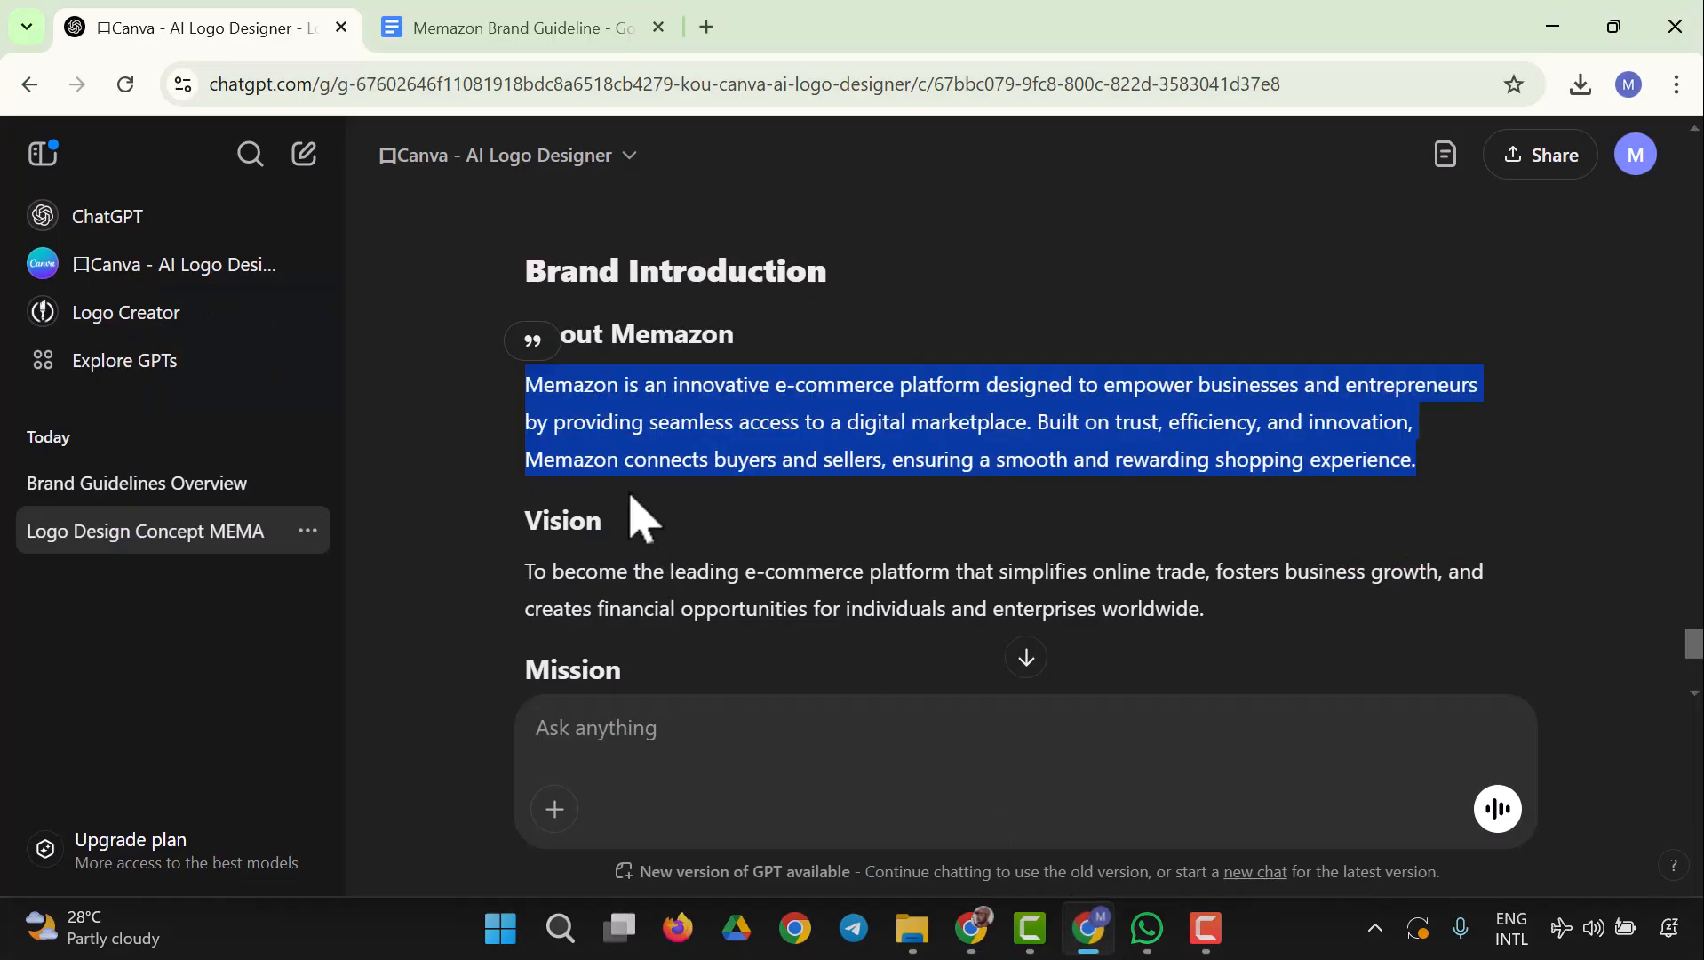
scroll(626, 480, down, 3)
drag(512, 312, 1271, 331)
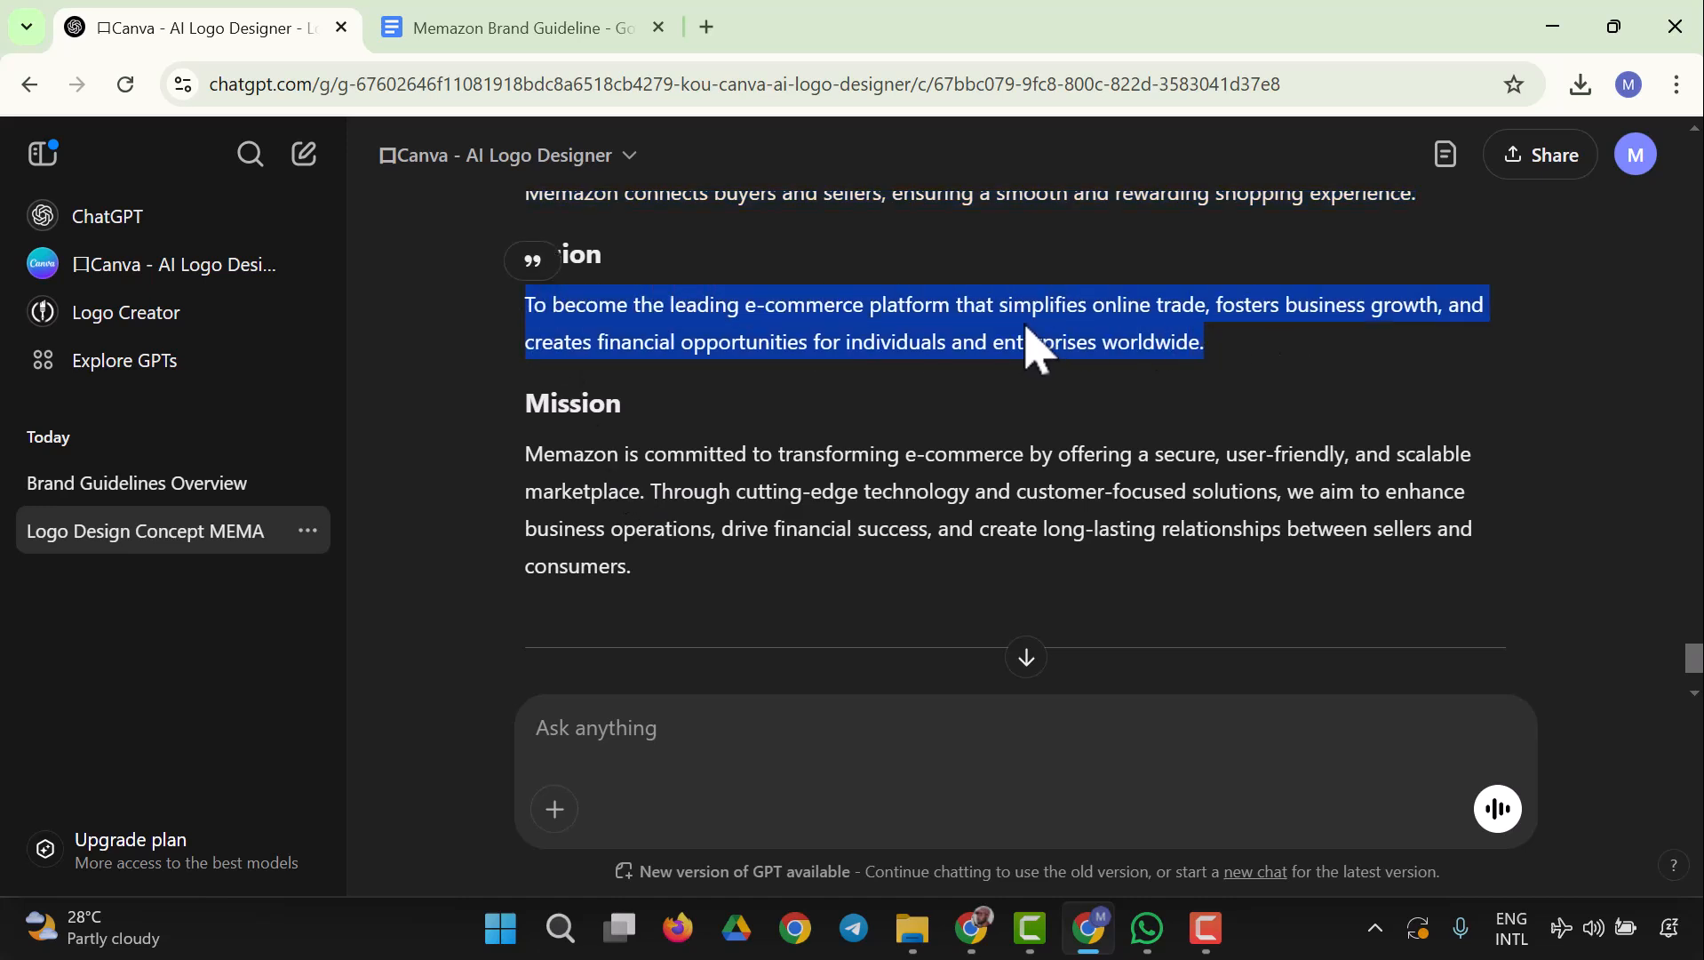
right_click(1034, 347)
click(1100, 358)
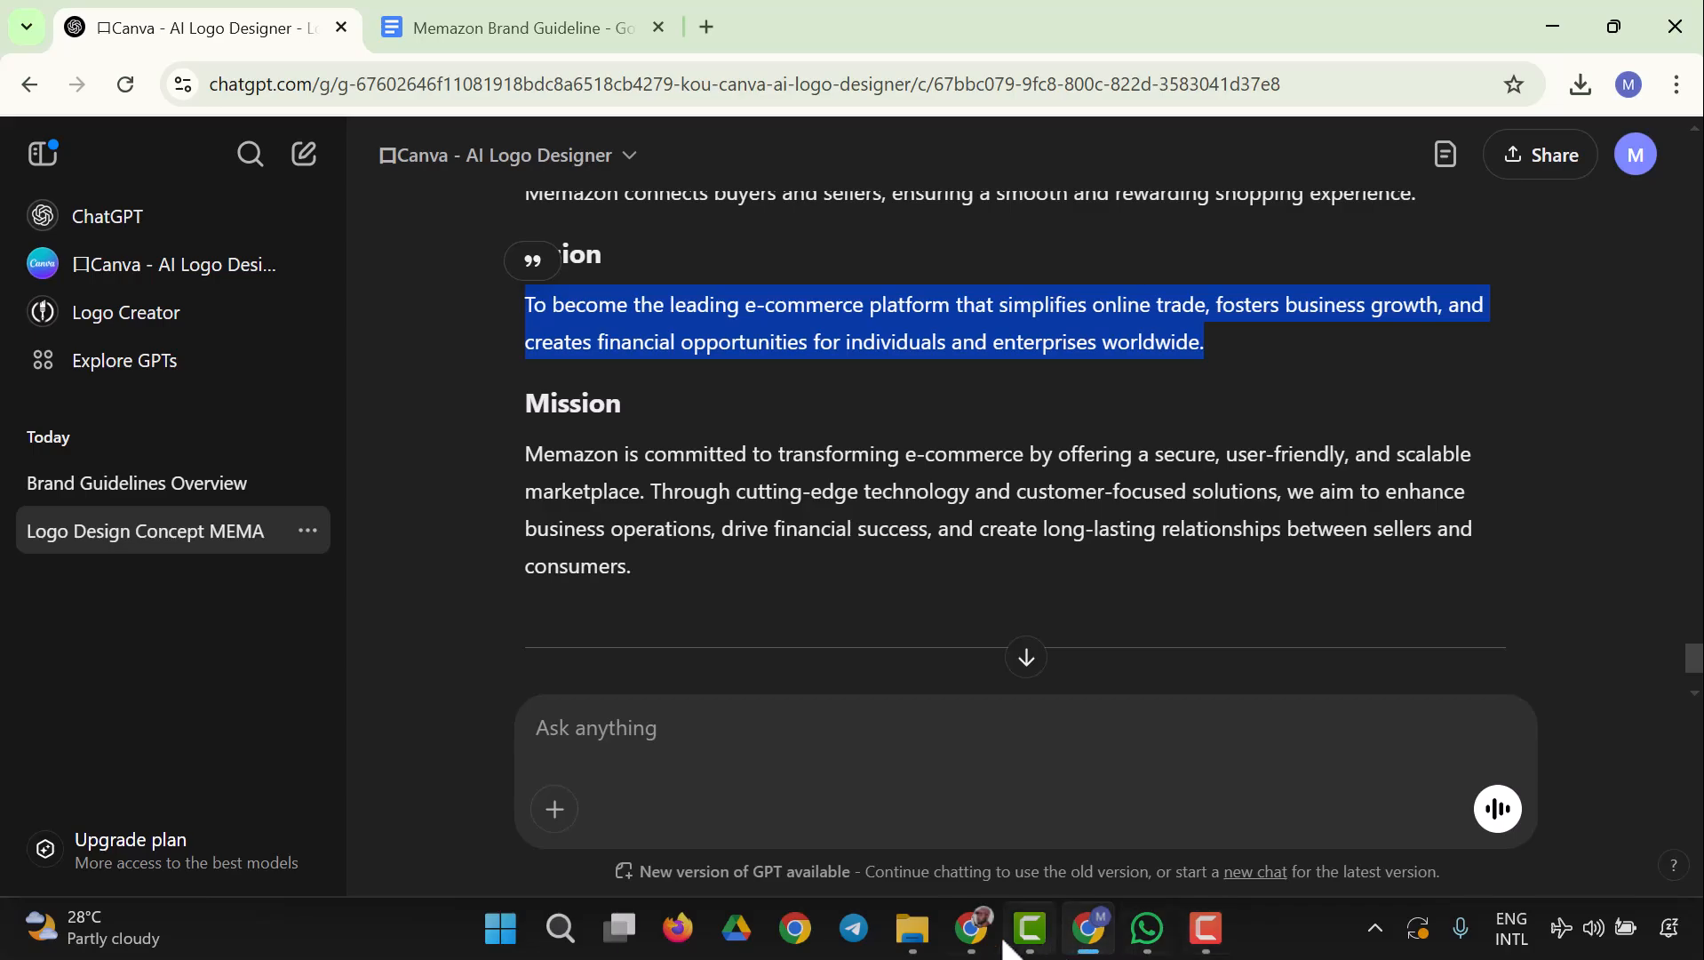
- Return to the Canva brand guideline and replace the Vision paragraph with the copied statement
click(972, 929)
click(1402, 597)
click(1402, 597)
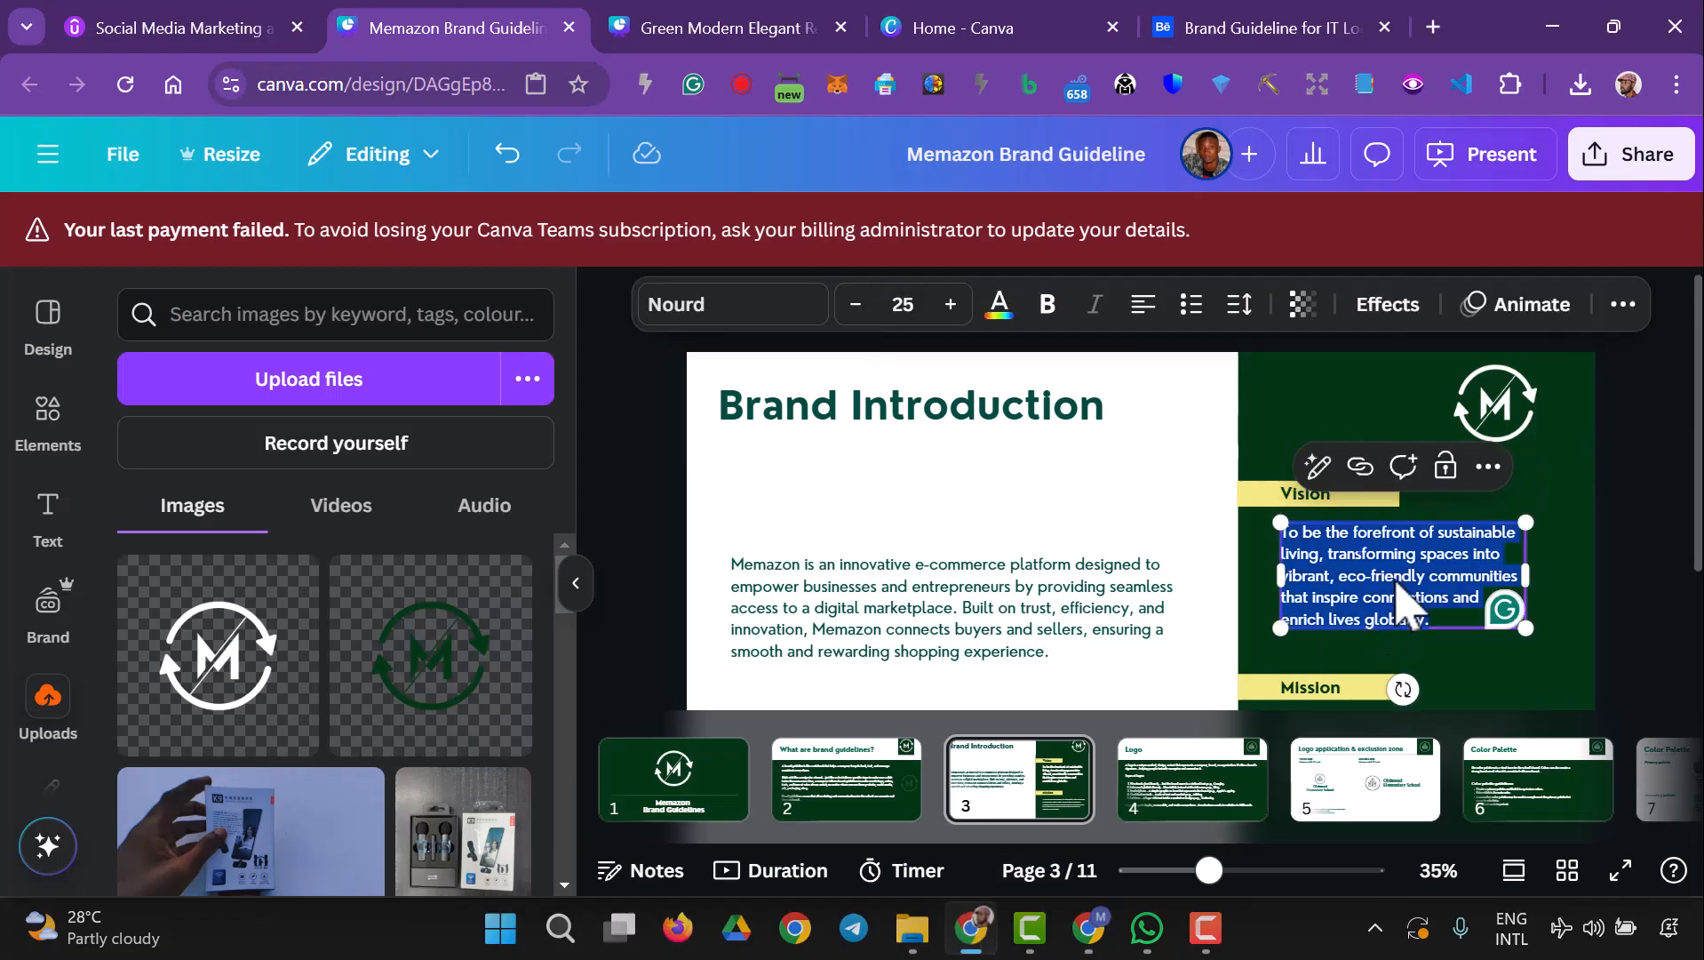
key(ctrl+v)
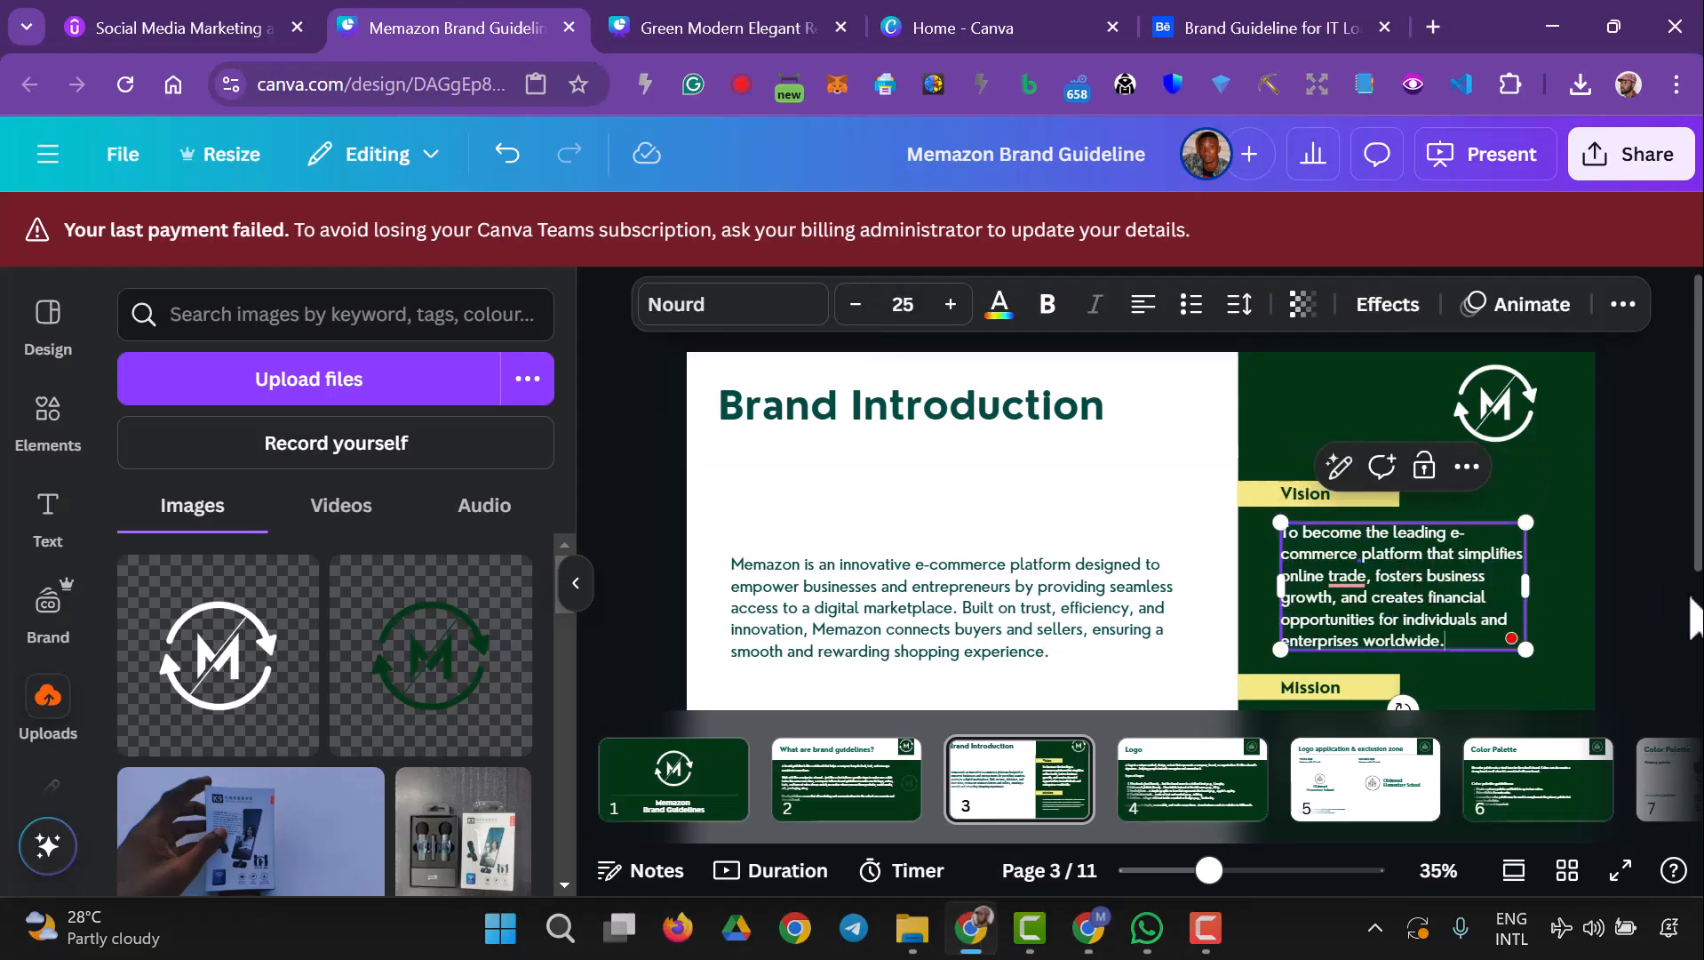
click(1635, 544)
- Change the font of the Mission paragraph to Nourd
scroll(1640, 516, down, 2)
click(1404, 580)
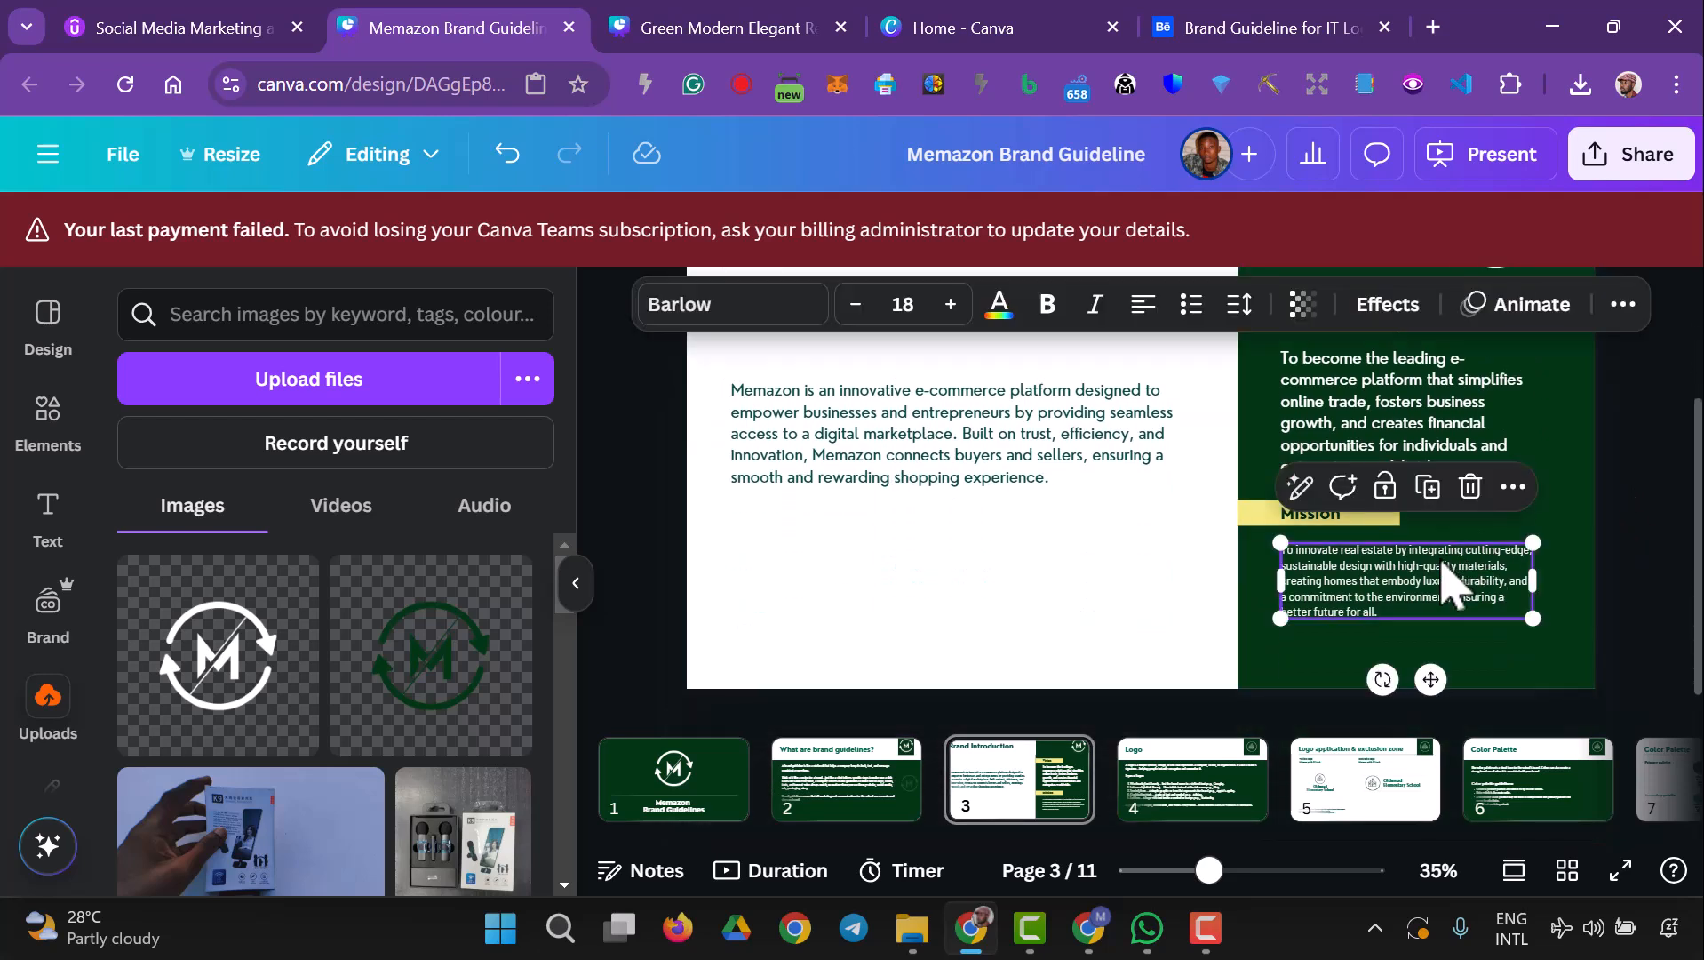
click(811, 313)
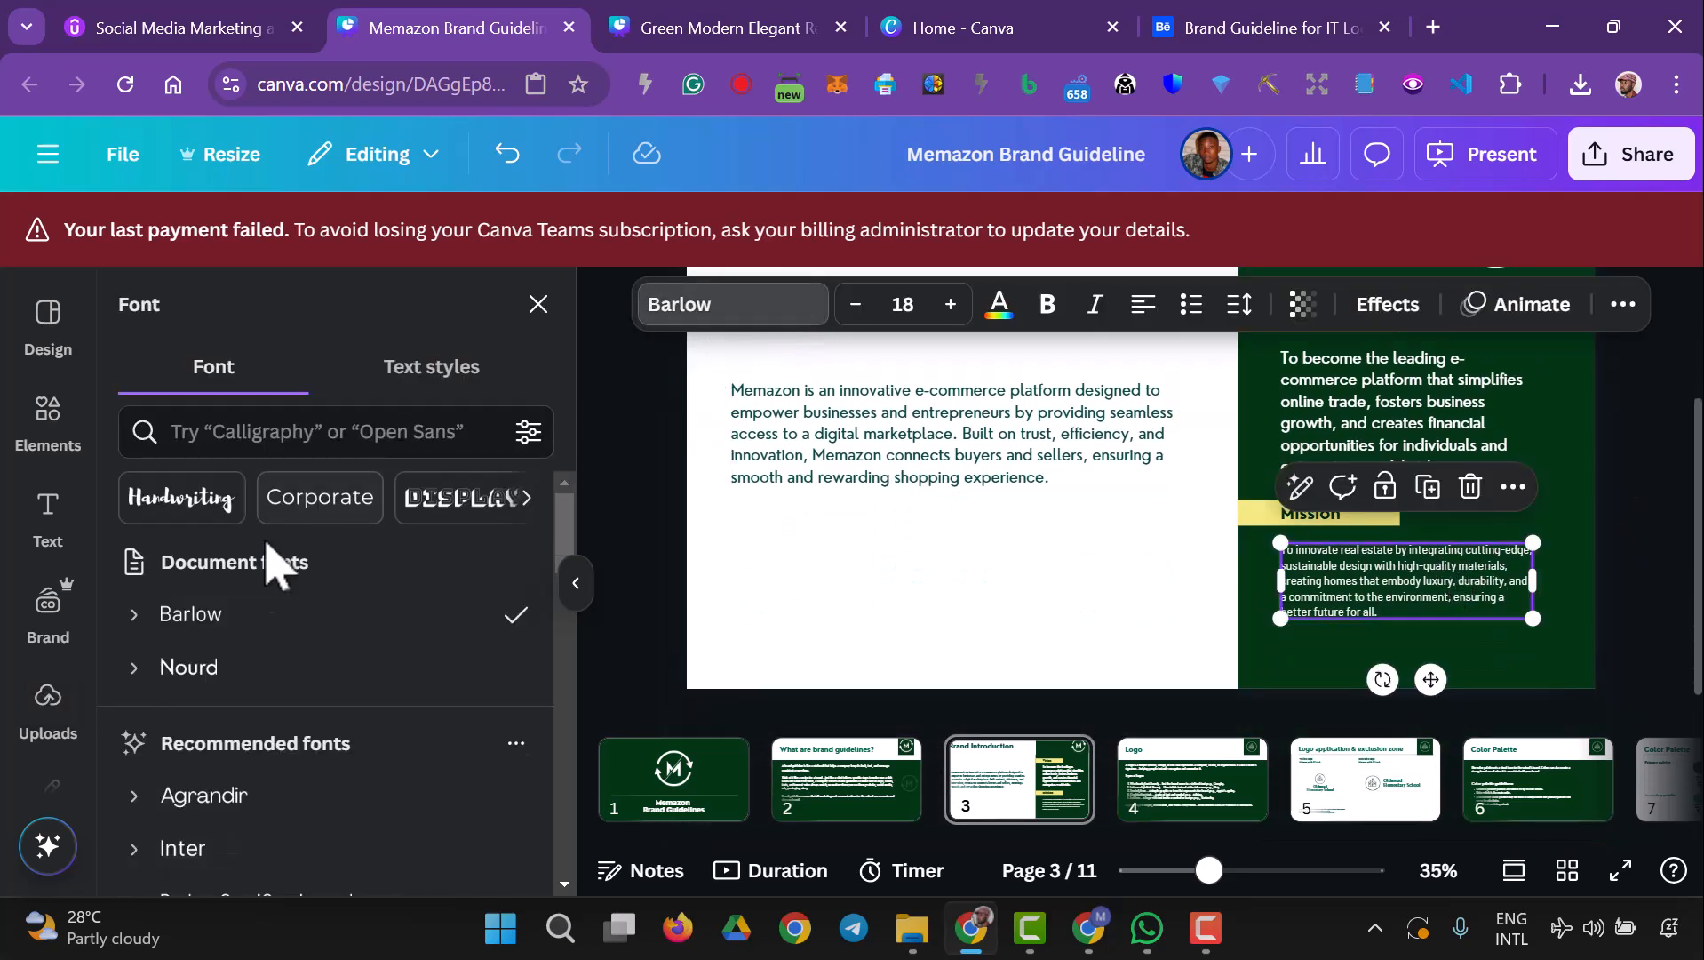
click(218, 673)
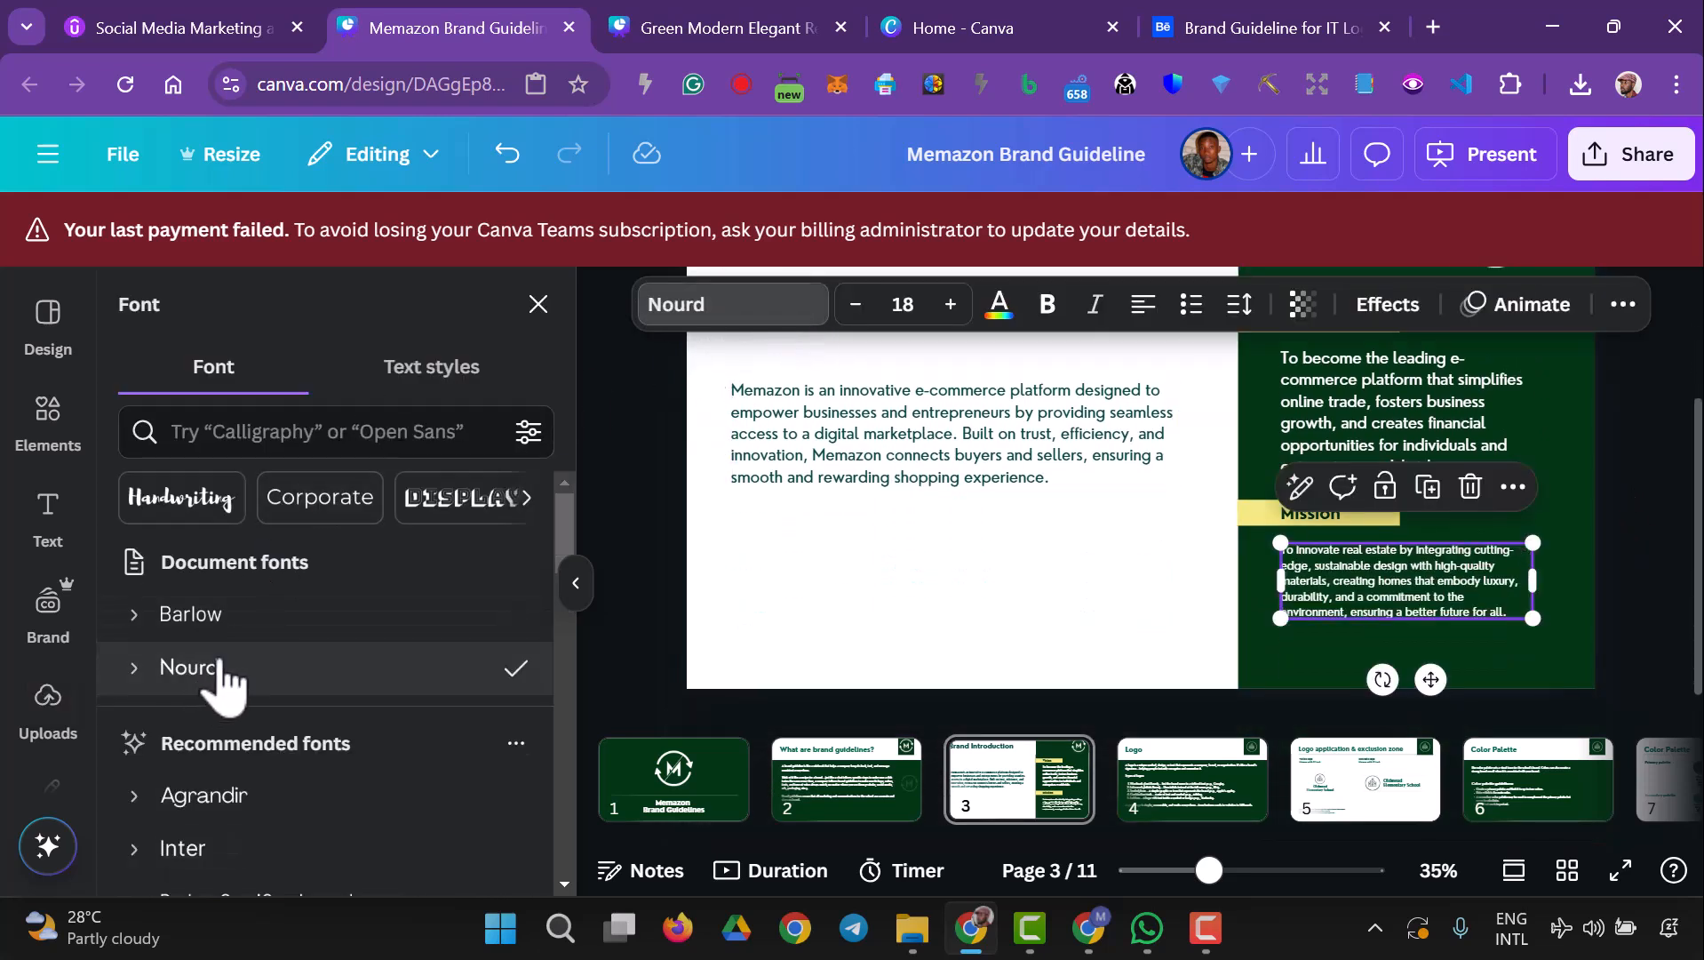
click(925, 302)
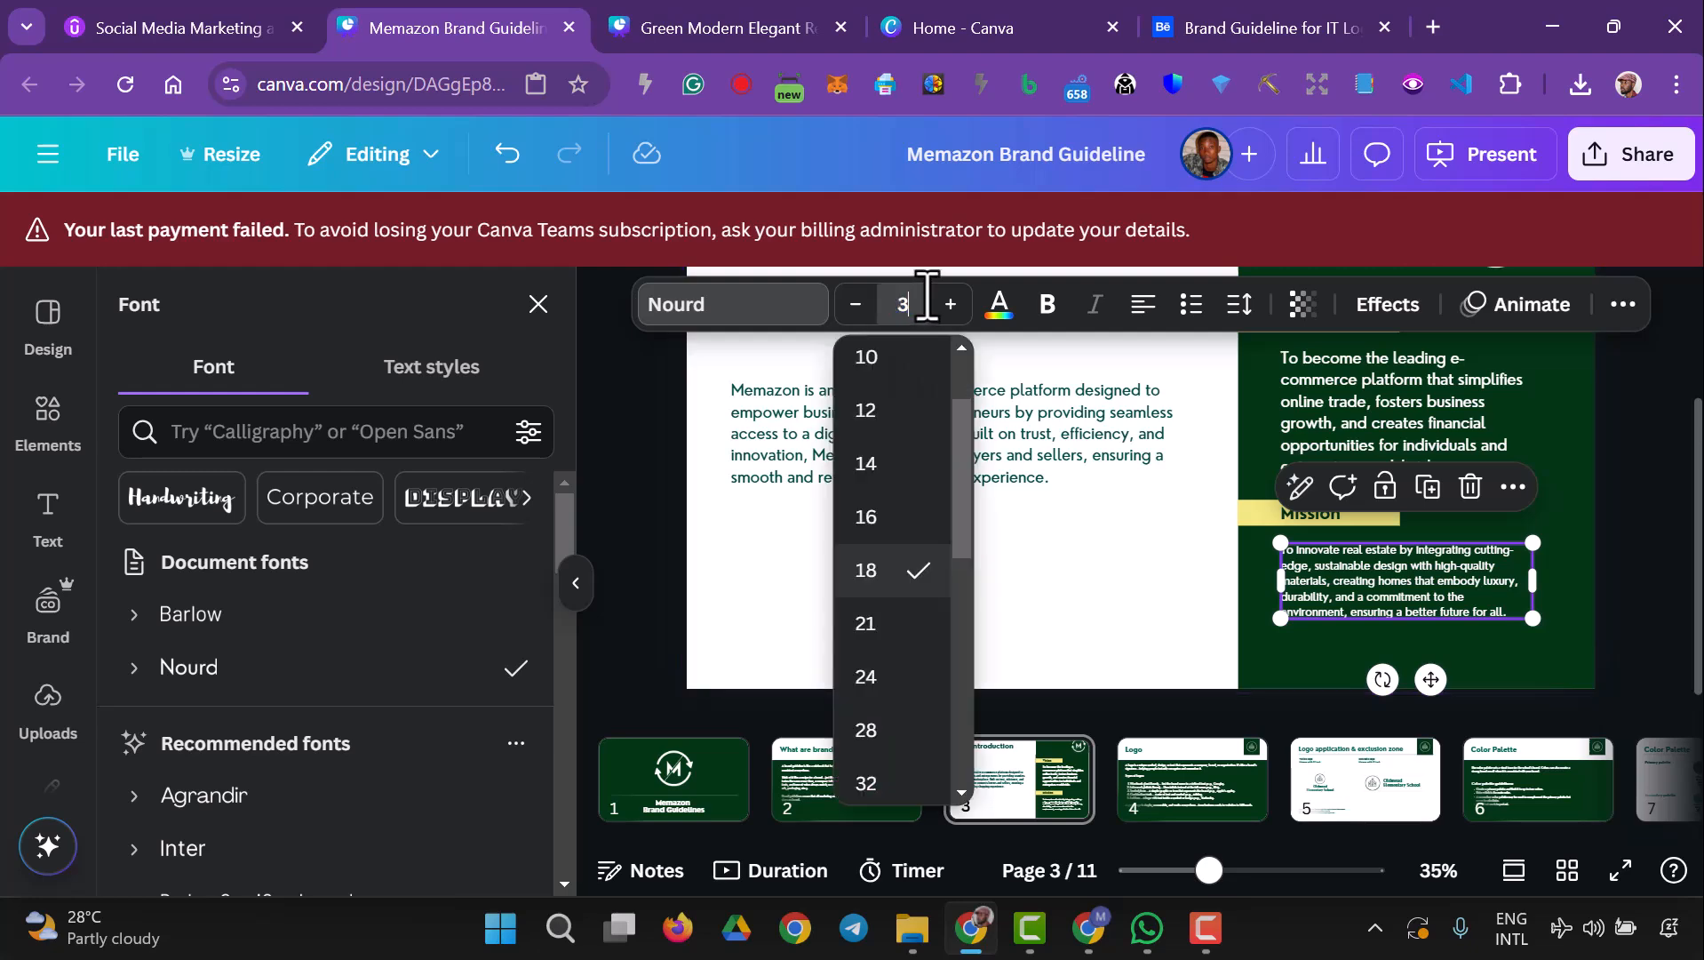
key(Return)
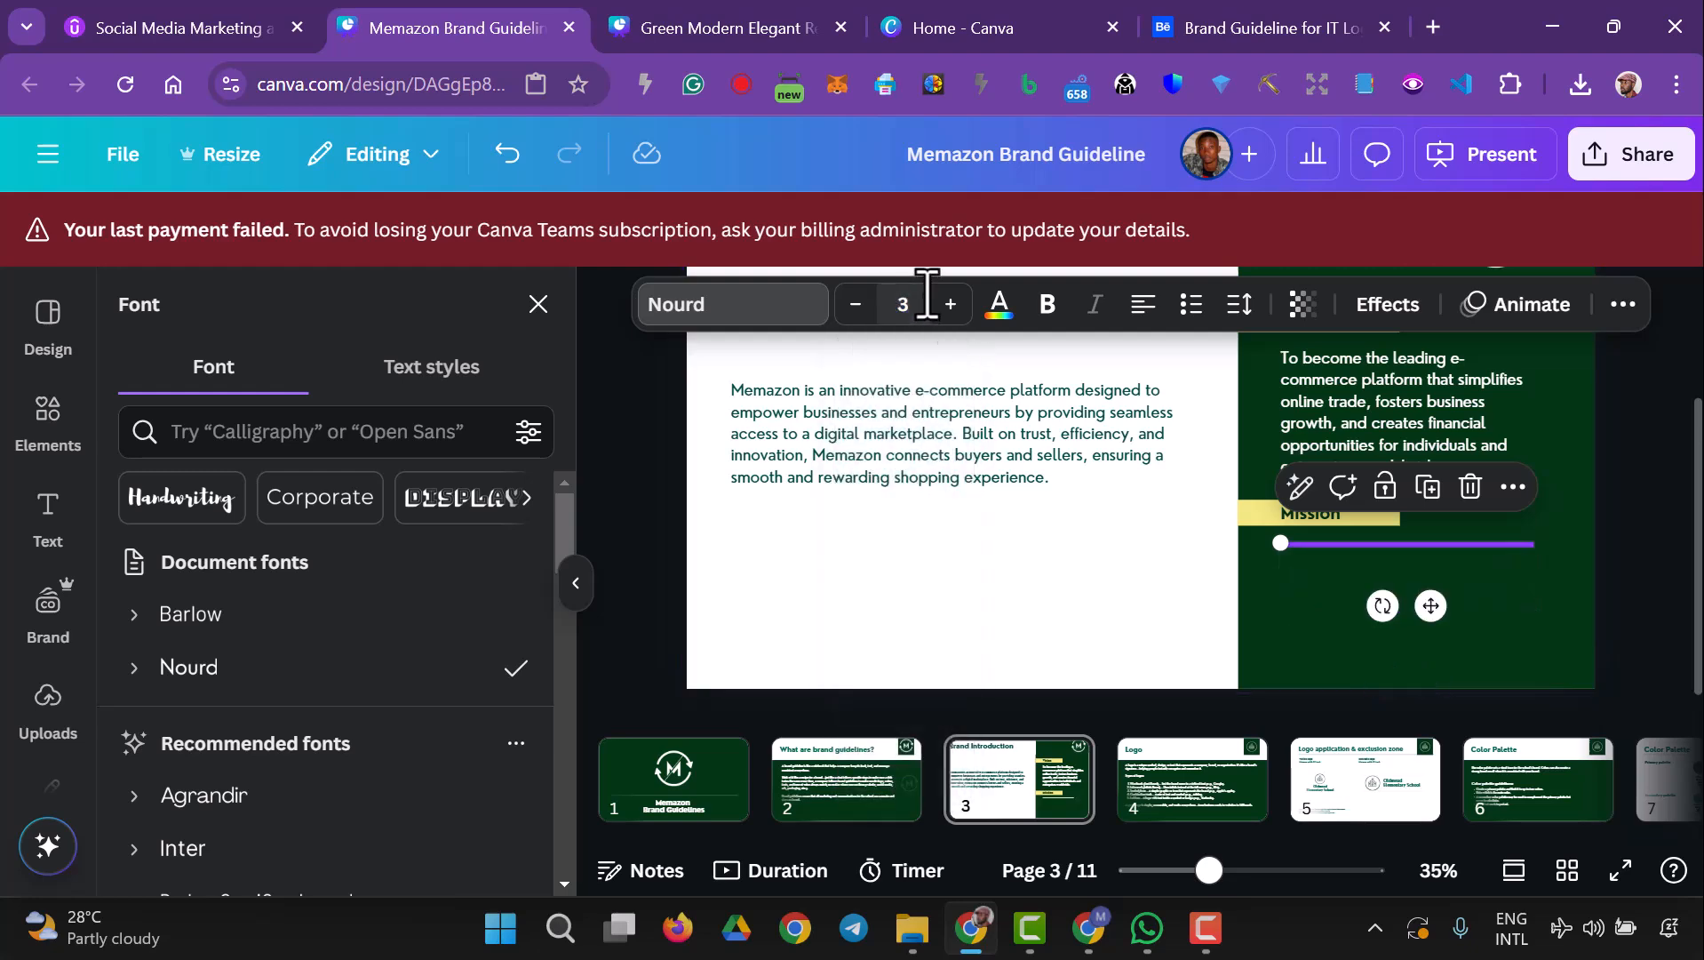
click(925, 342)
scroll(1369, 582, up, 2)
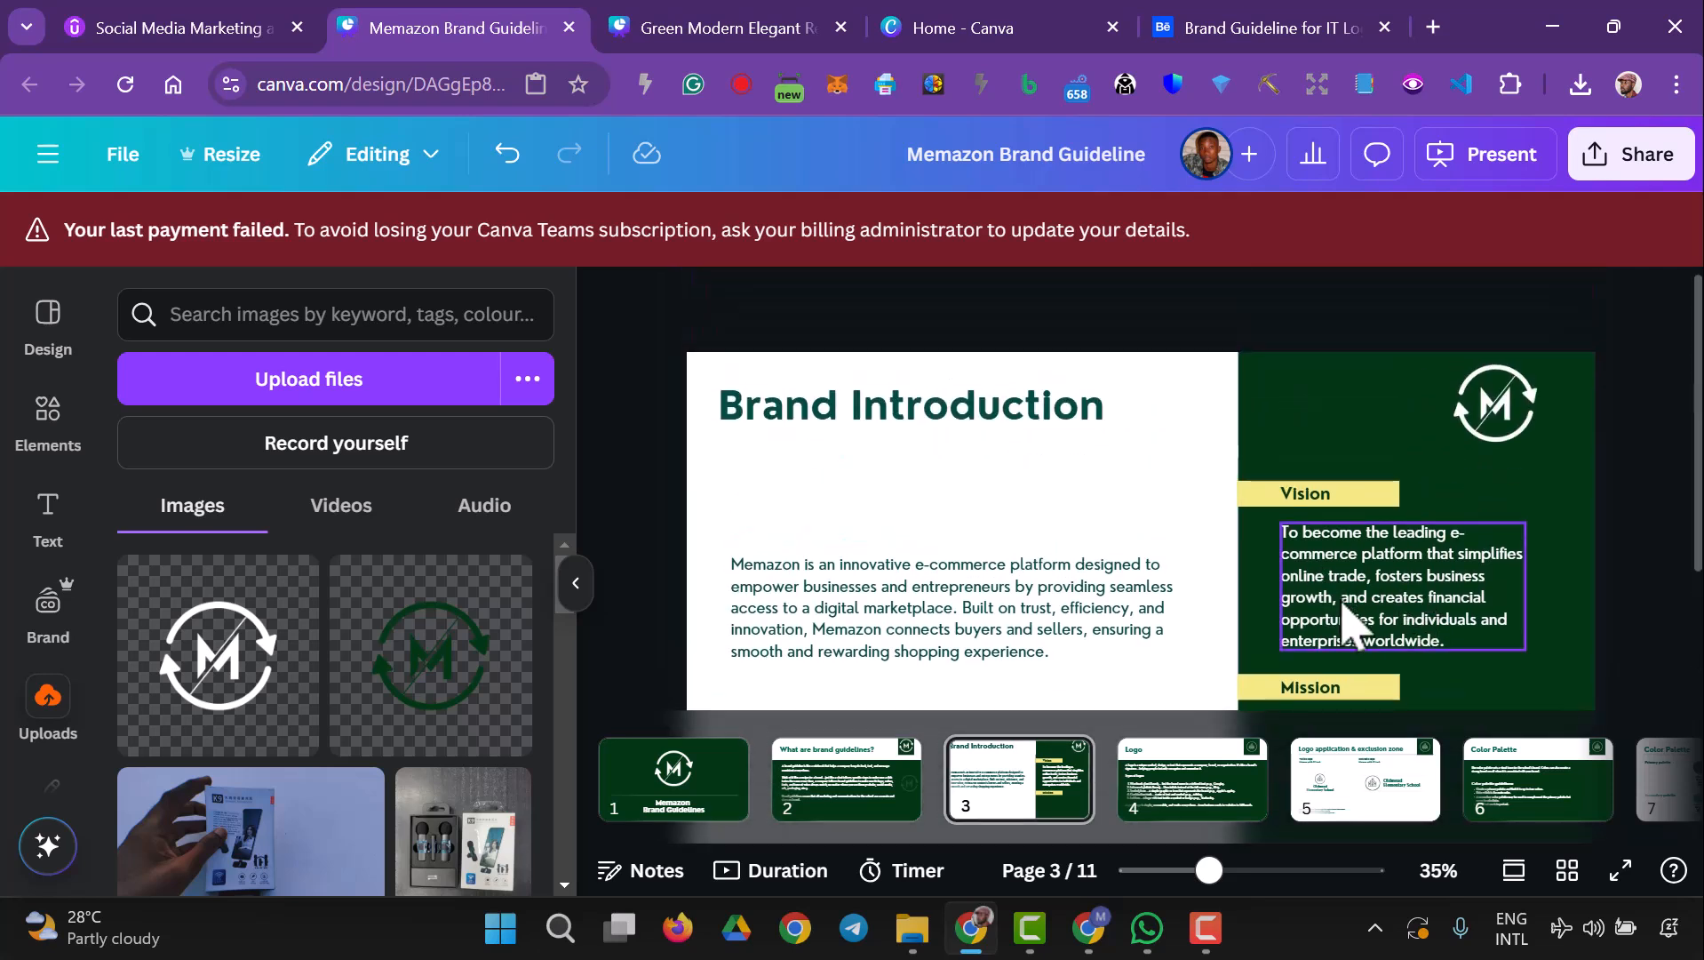
scroll(1360, 587, down, 2)
key(ctrl+z)
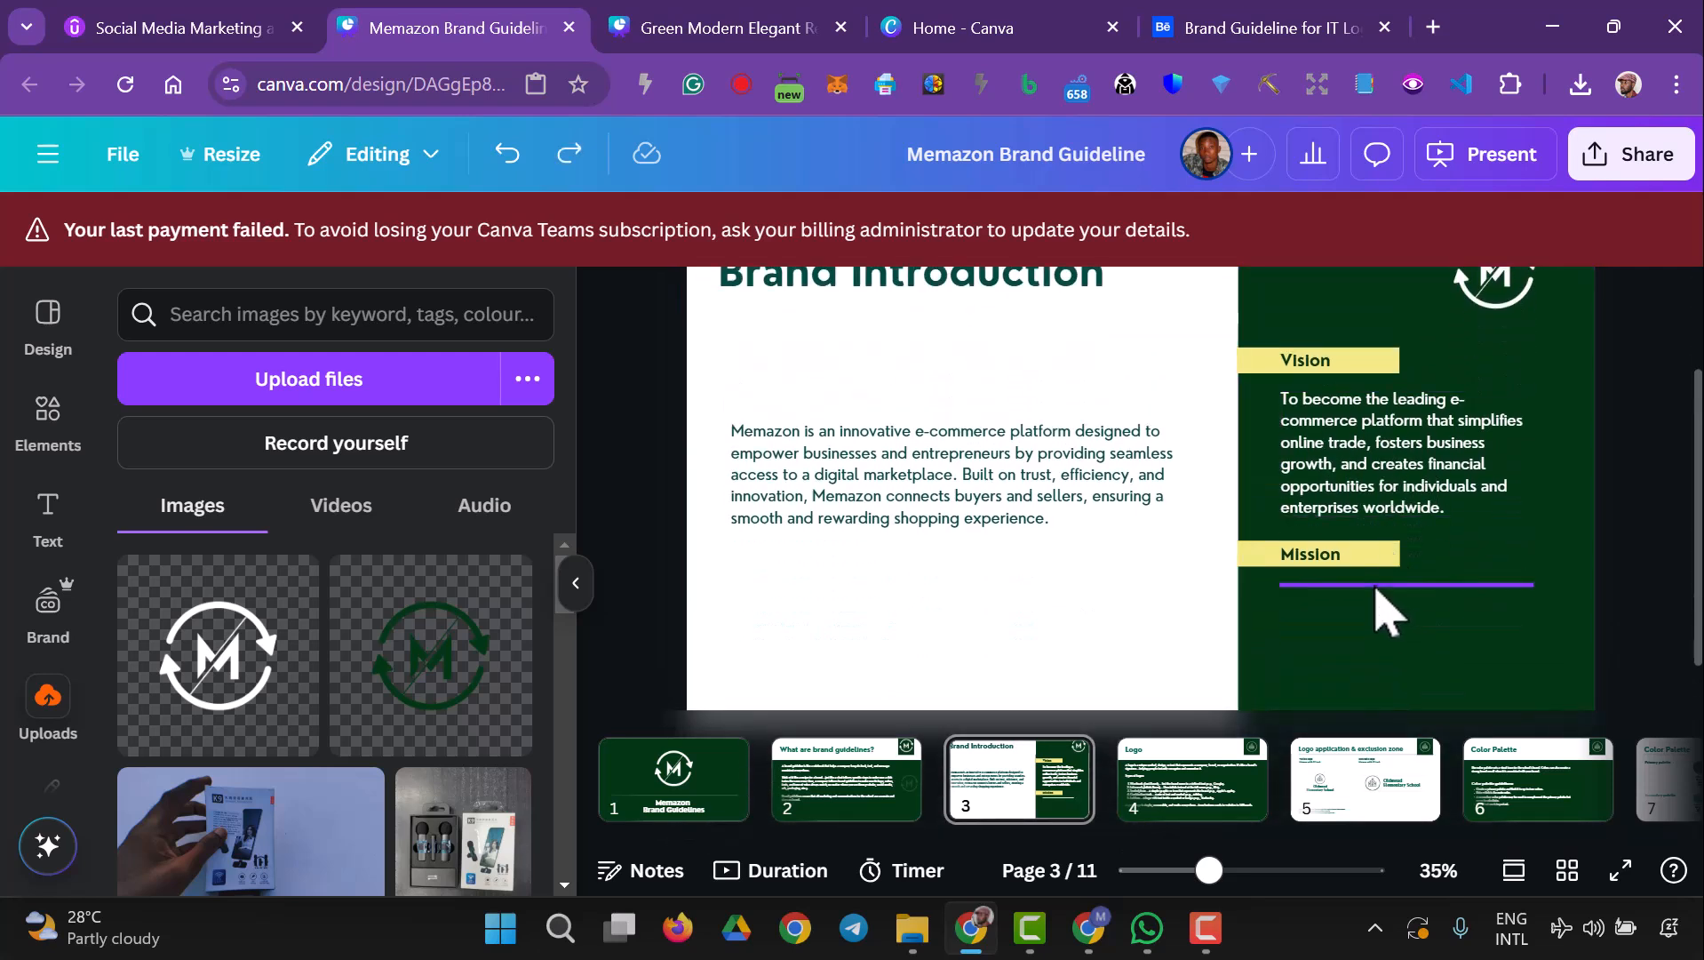
key(ctrl+y)
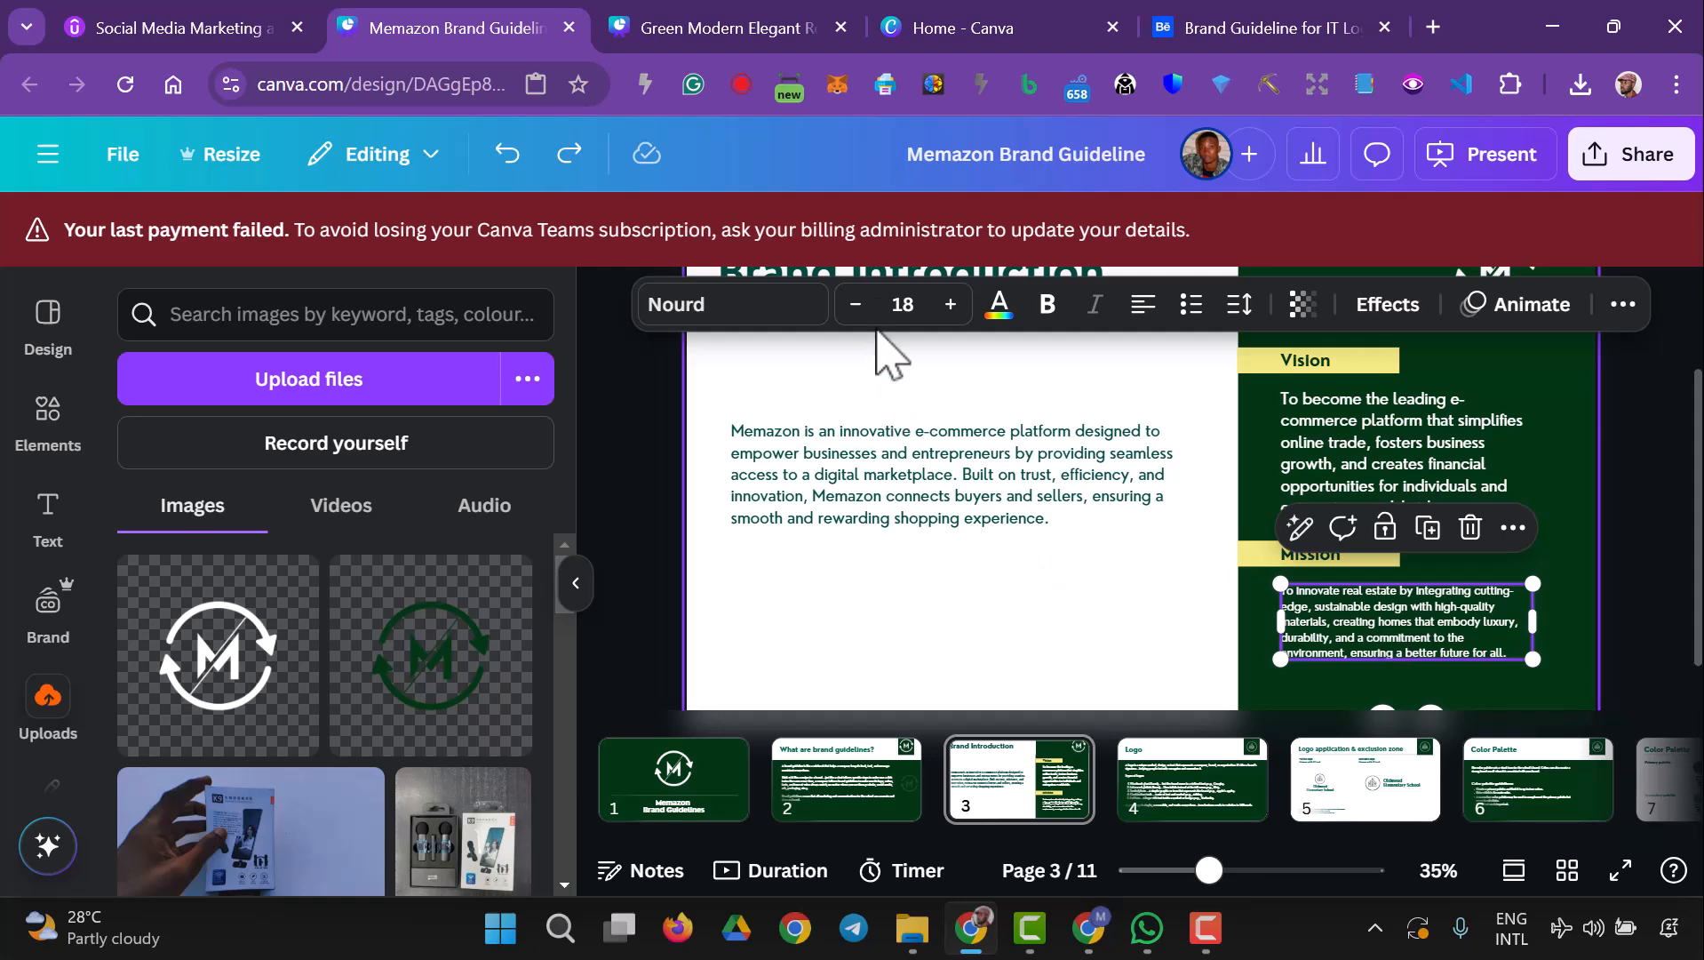
- Set the font size of the Mission paragraph to 25
click(907, 304)
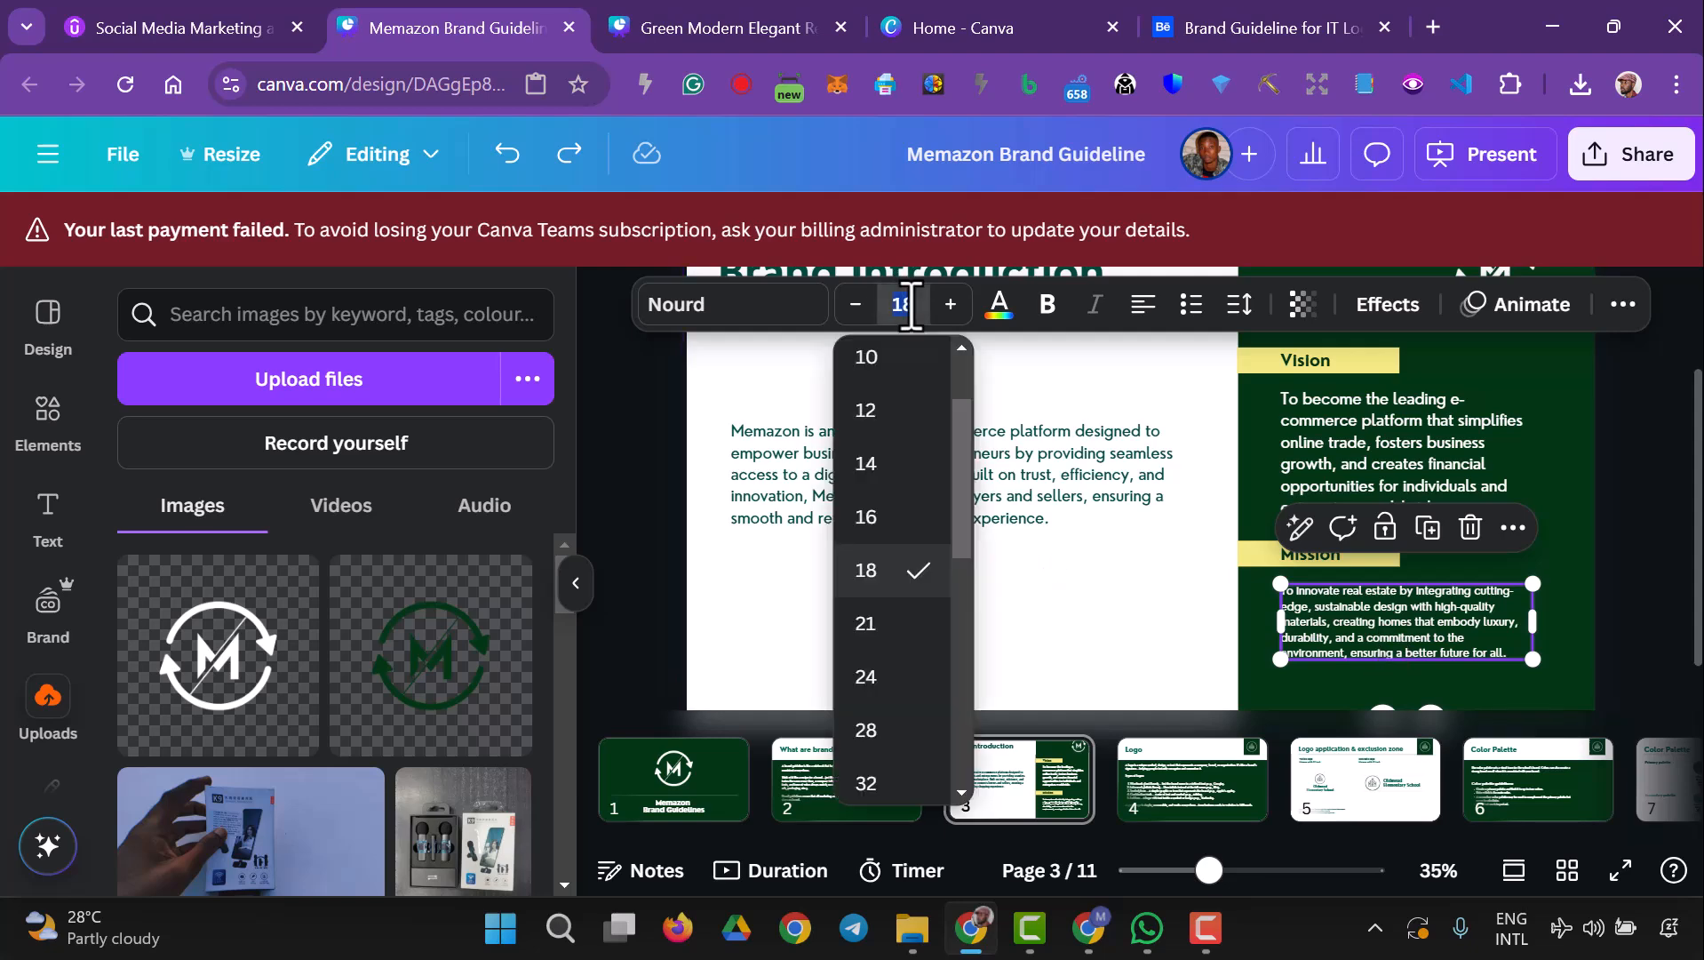
key(Return)
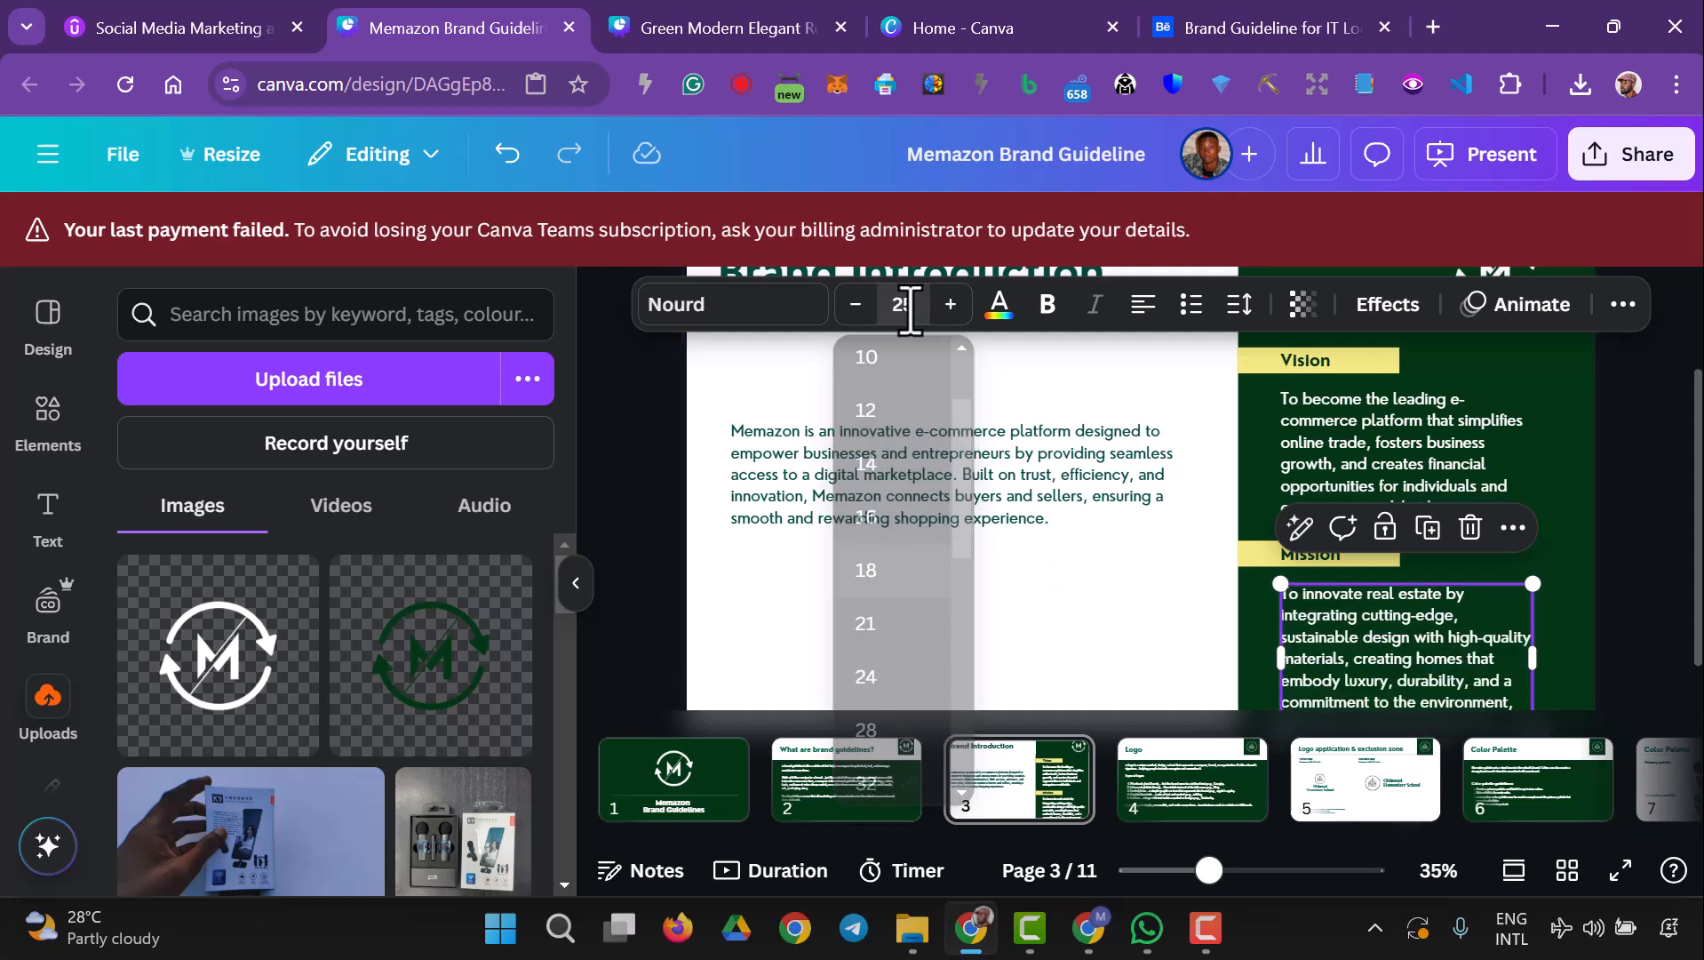
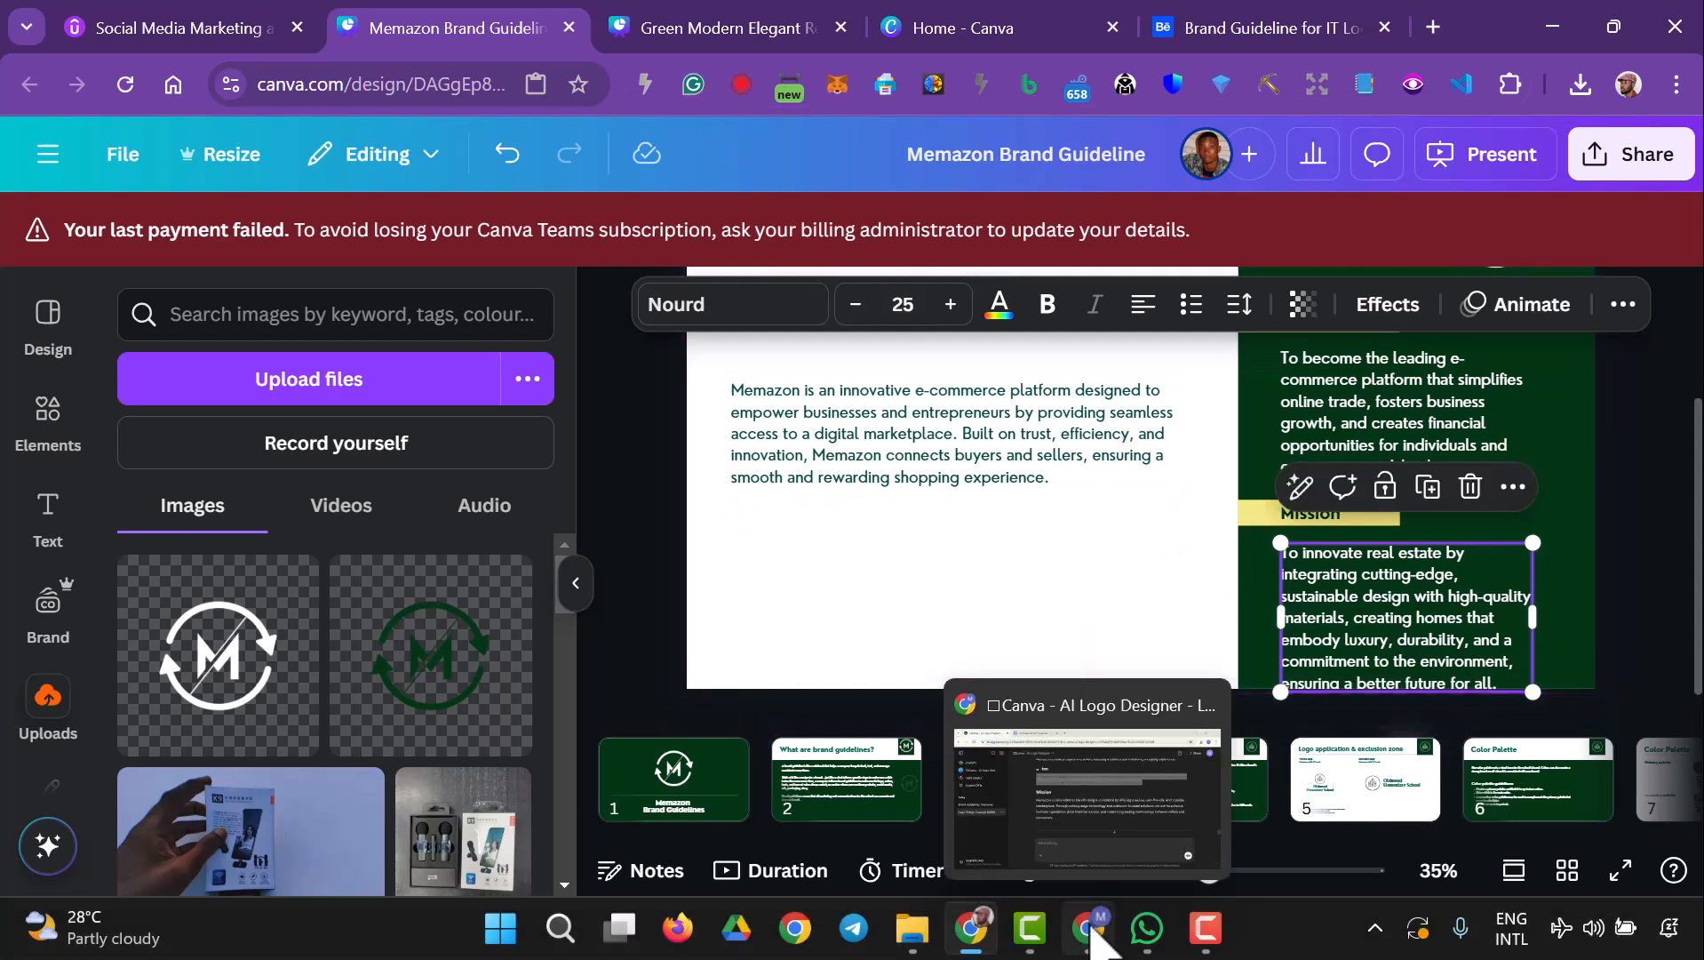
- Switch to the ChatGPT window and copy the Mission statement that begins "Memazon is committed to transforming e-commerce"
click(1090, 931)
drag(506, 460, 697, 580)
right_click(696, 526)
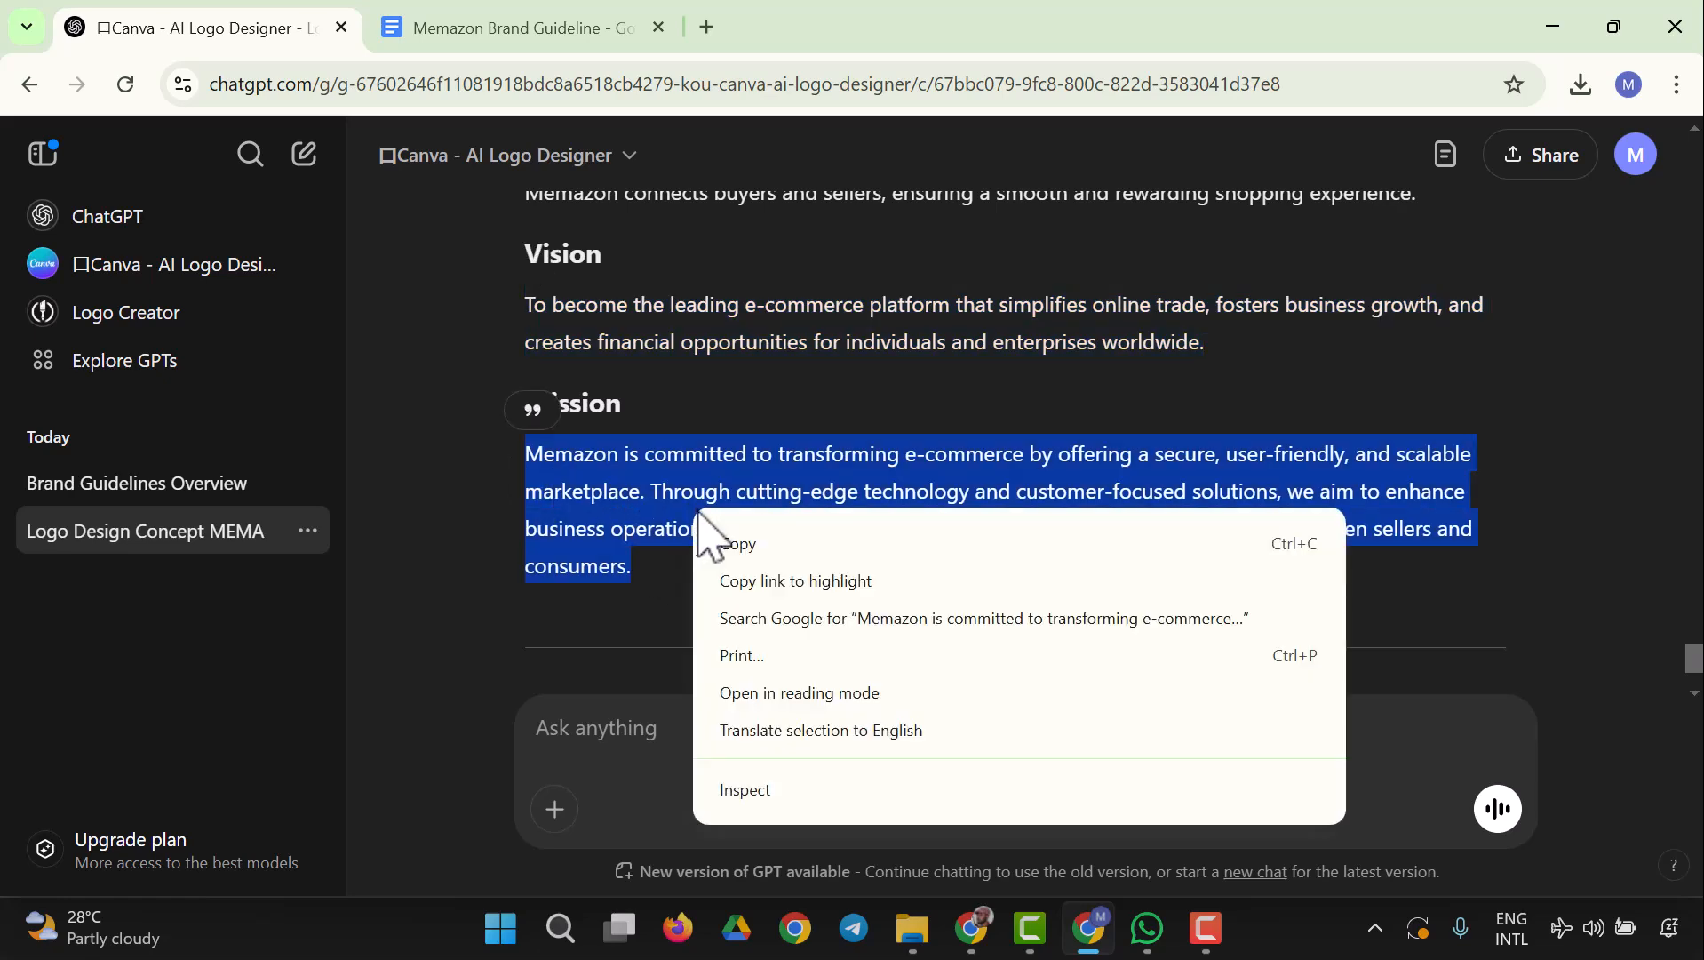
click(734, 543)
click(491, 35)
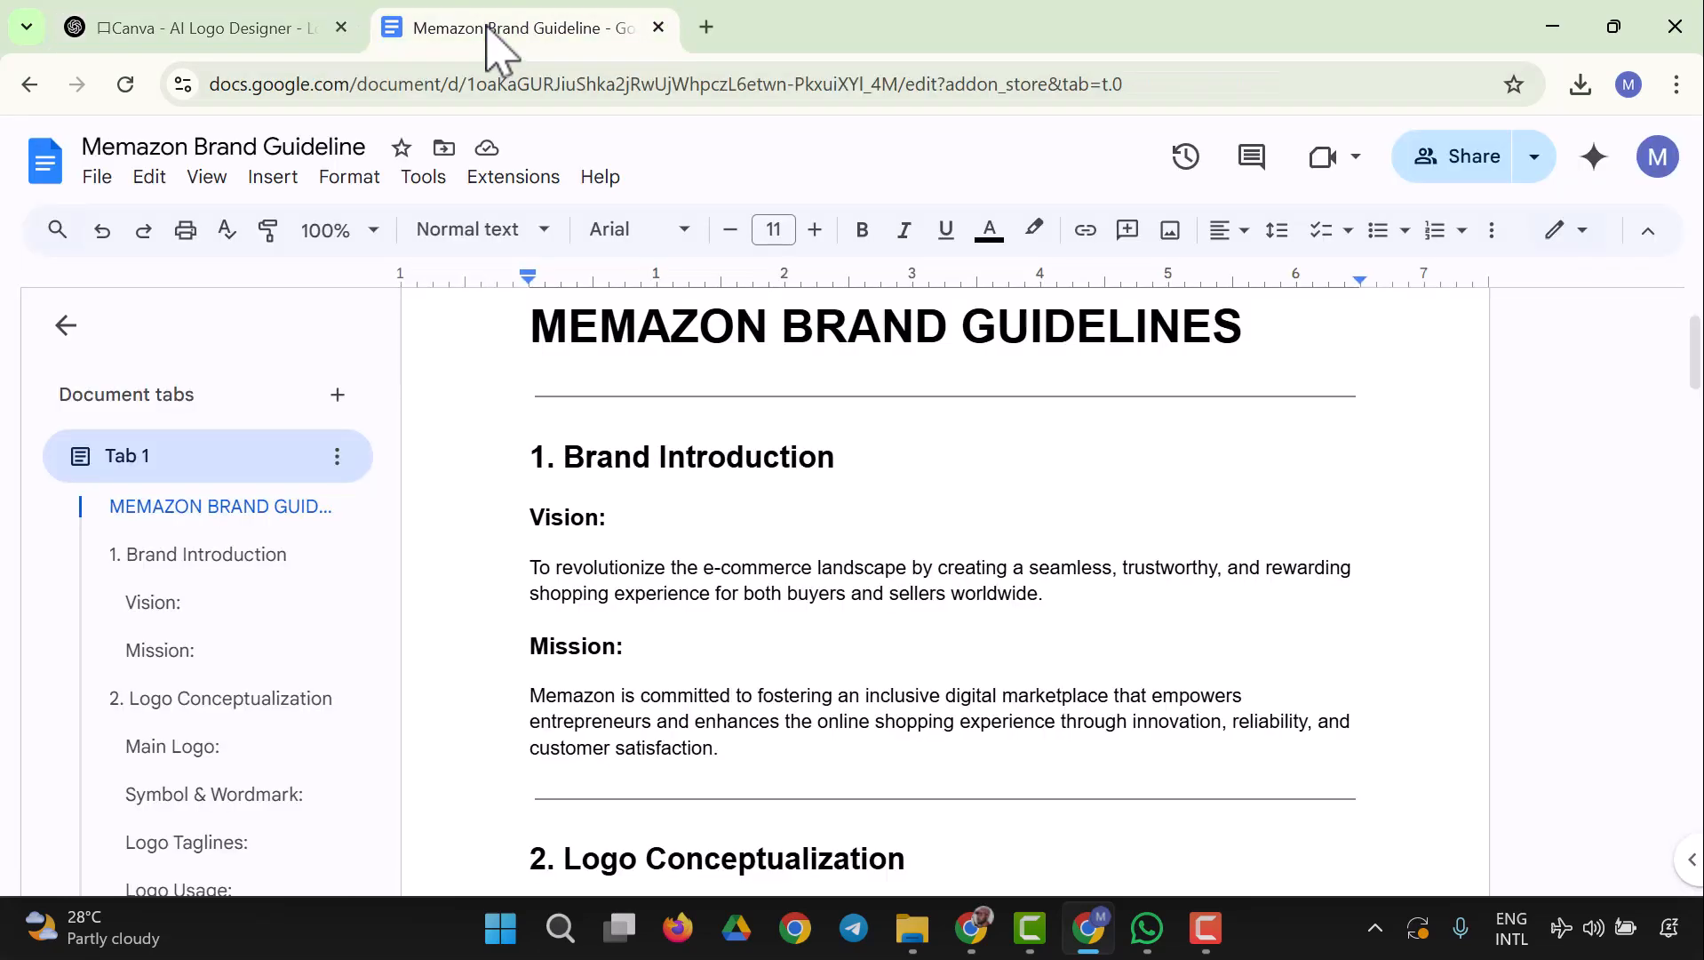
click(266, 25)
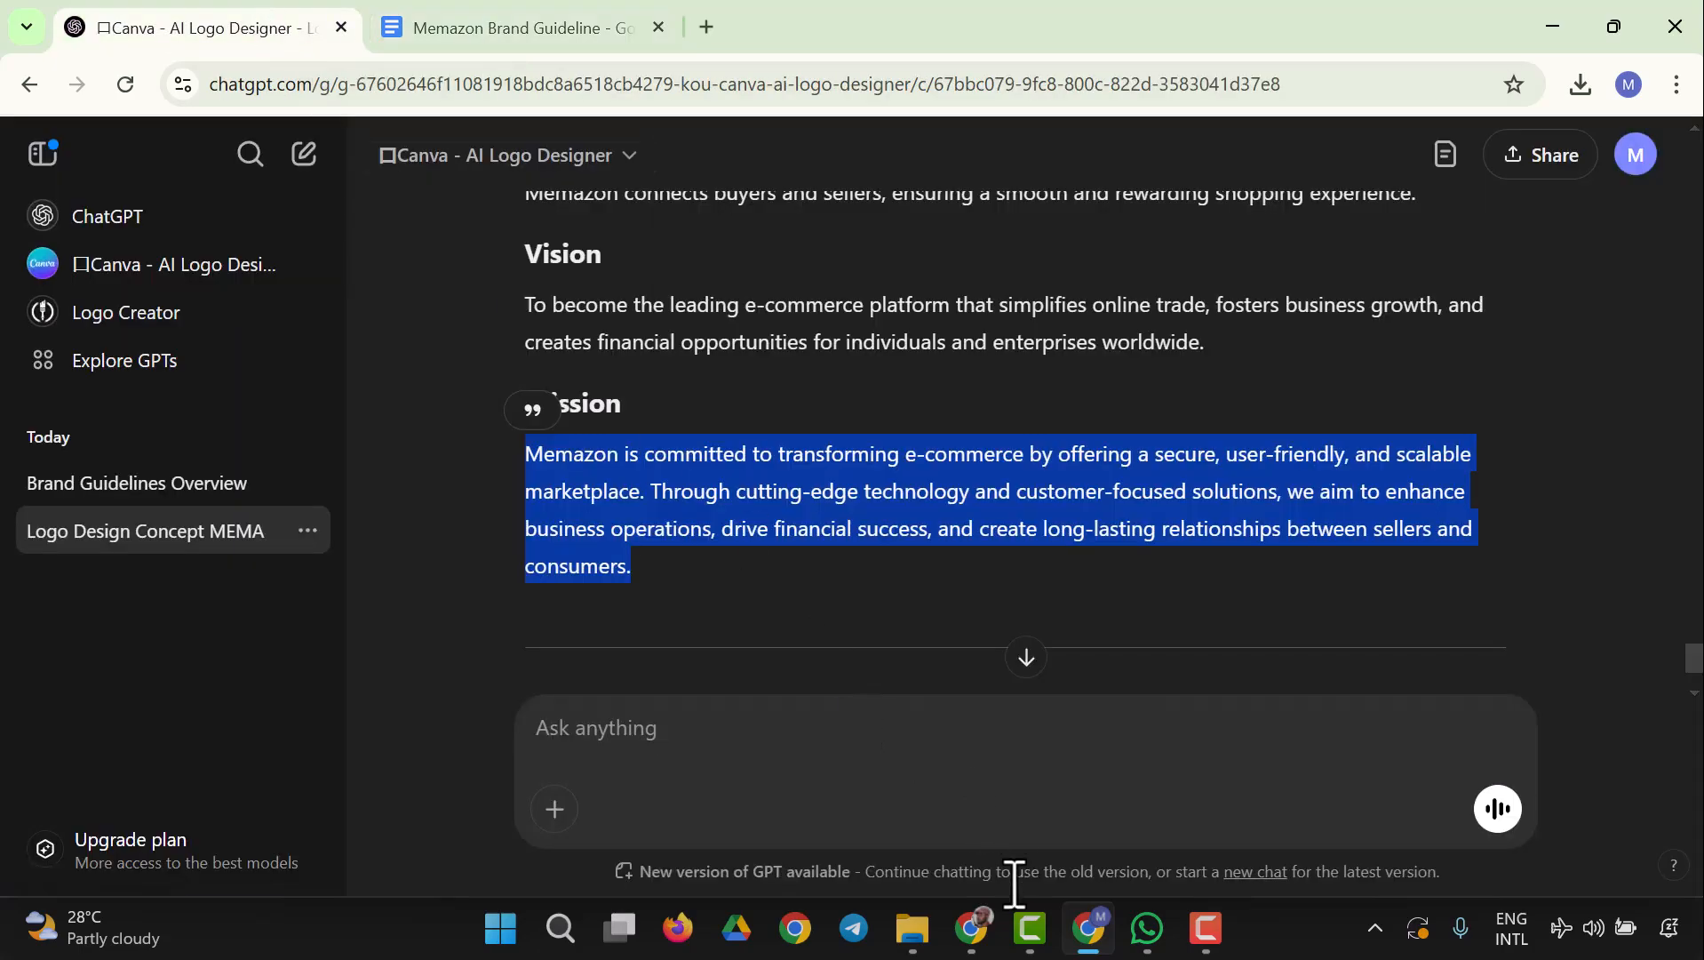
- Return to the Canva design, replace the Mission paragraph with the copied statement and widen its text box slightly
click(989, 924)
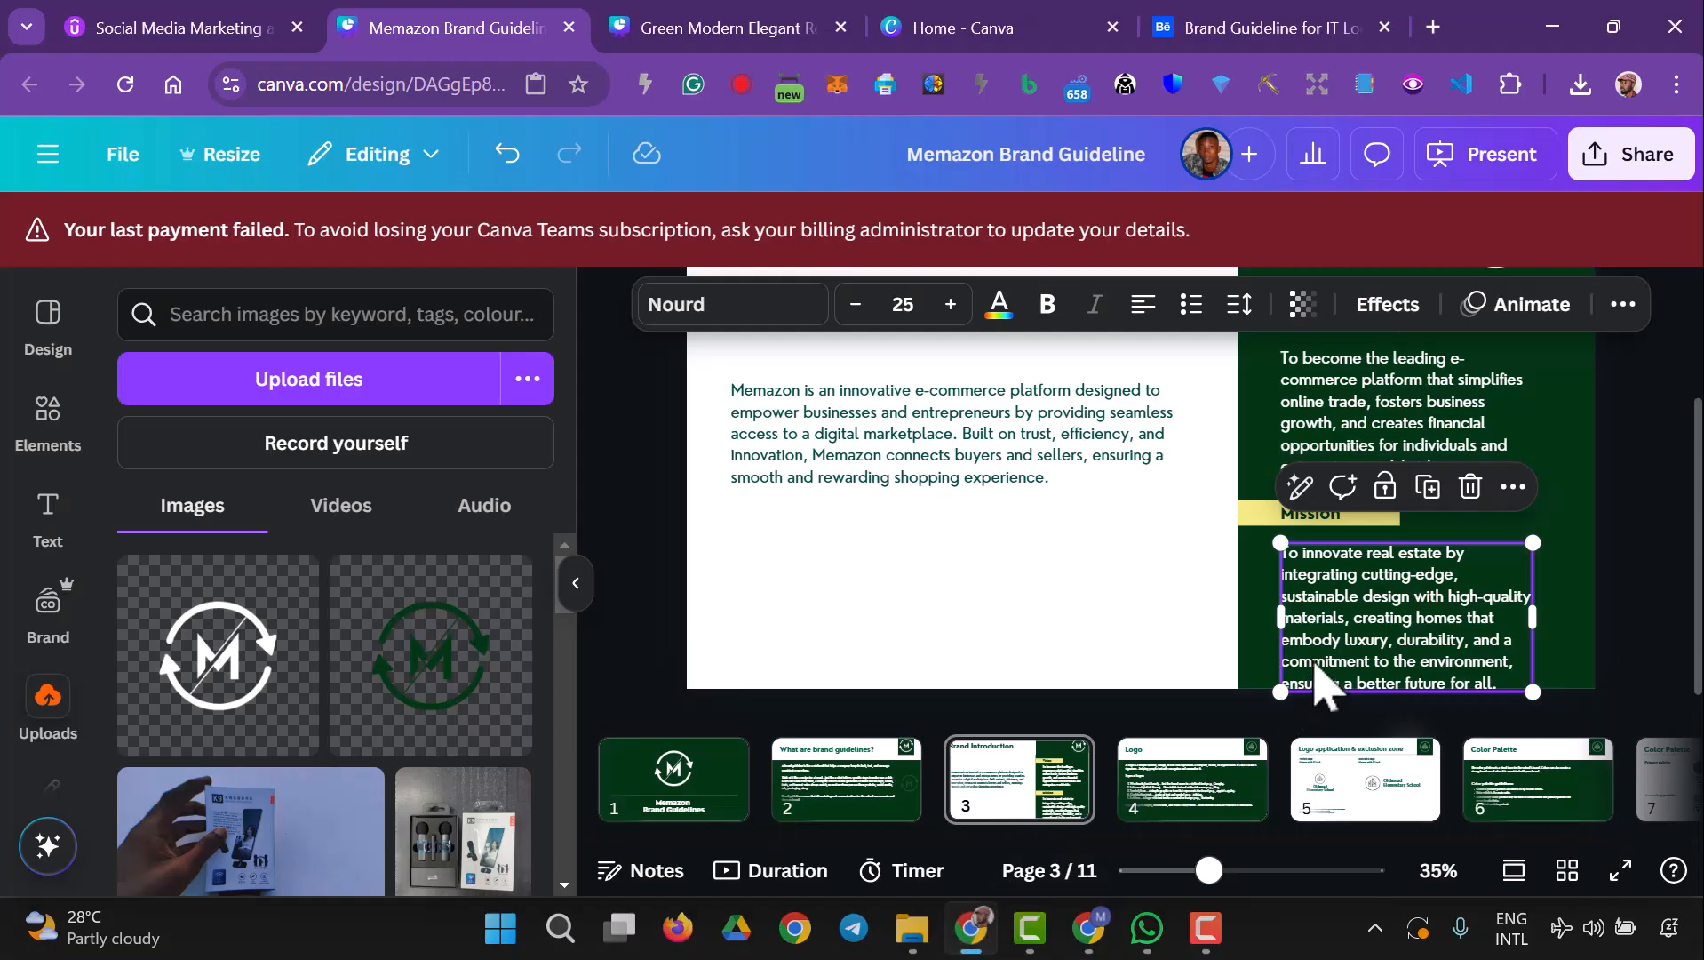
triple_click(1317, 662)
key(ctrl+v)
mouse_move(1535, 666)
mouse_down()
mouse_move(1601, 649)
mouse_move(1558, 664)
mouse_up()
- Delete the white logo from the green area of the Brand Introduction page, along with the green rectangle behind it
scroll(711, 659, up, 3)
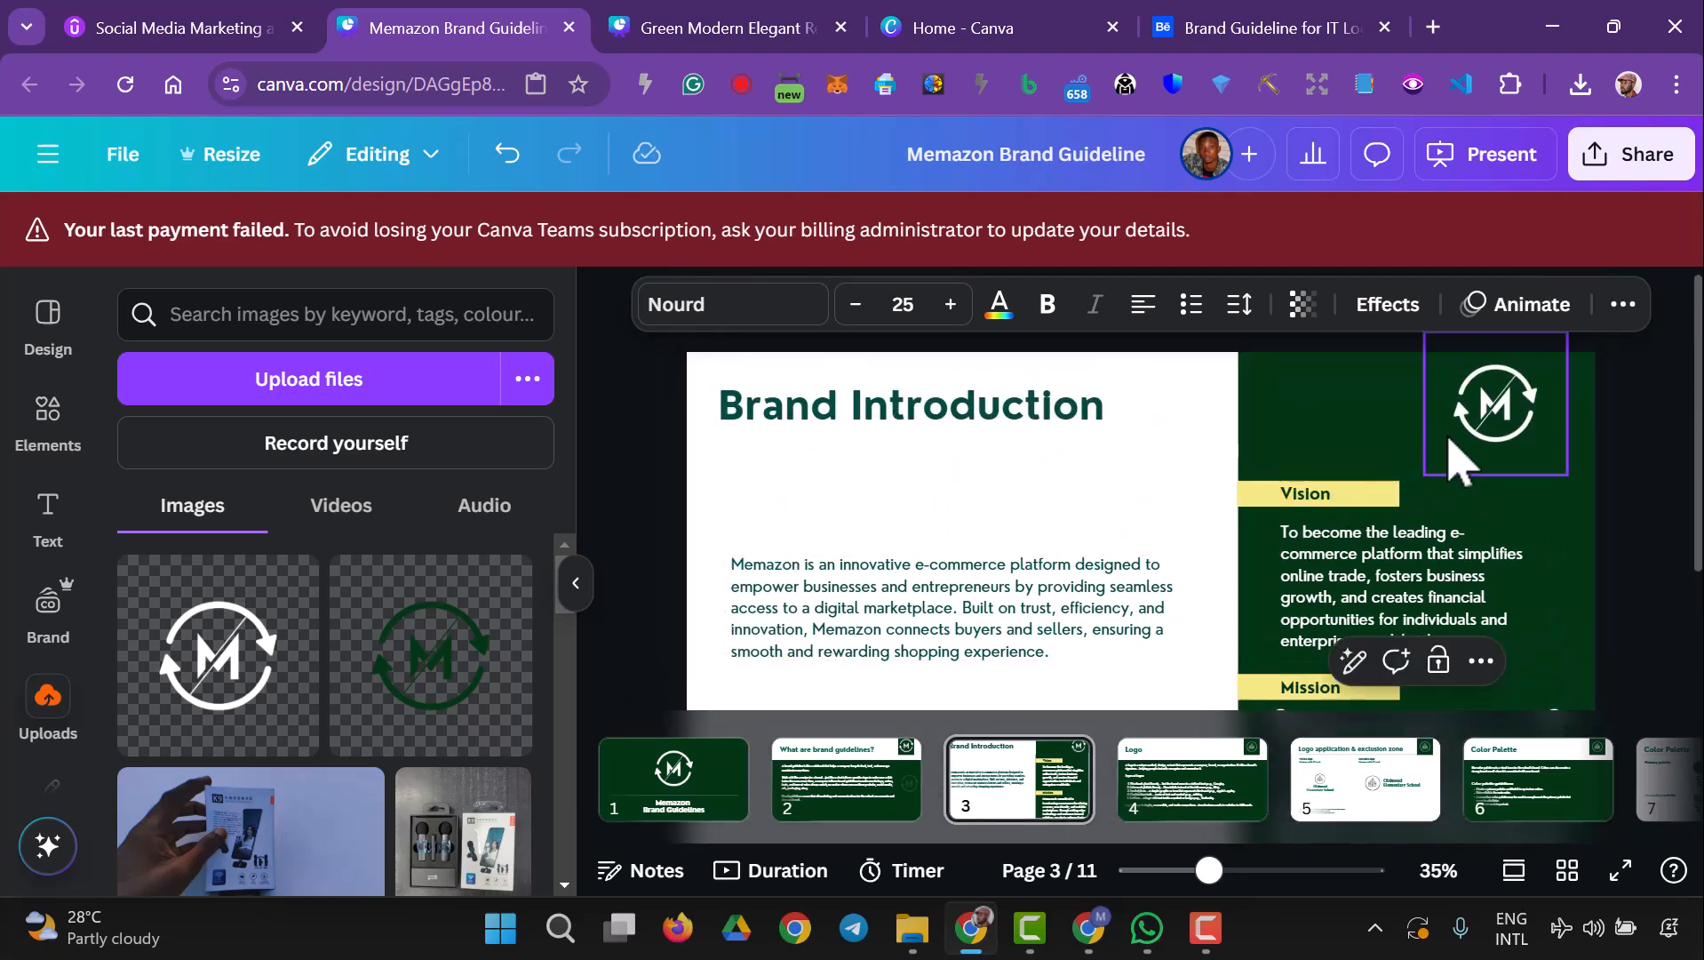
click(1508, 449)
key(Delete)
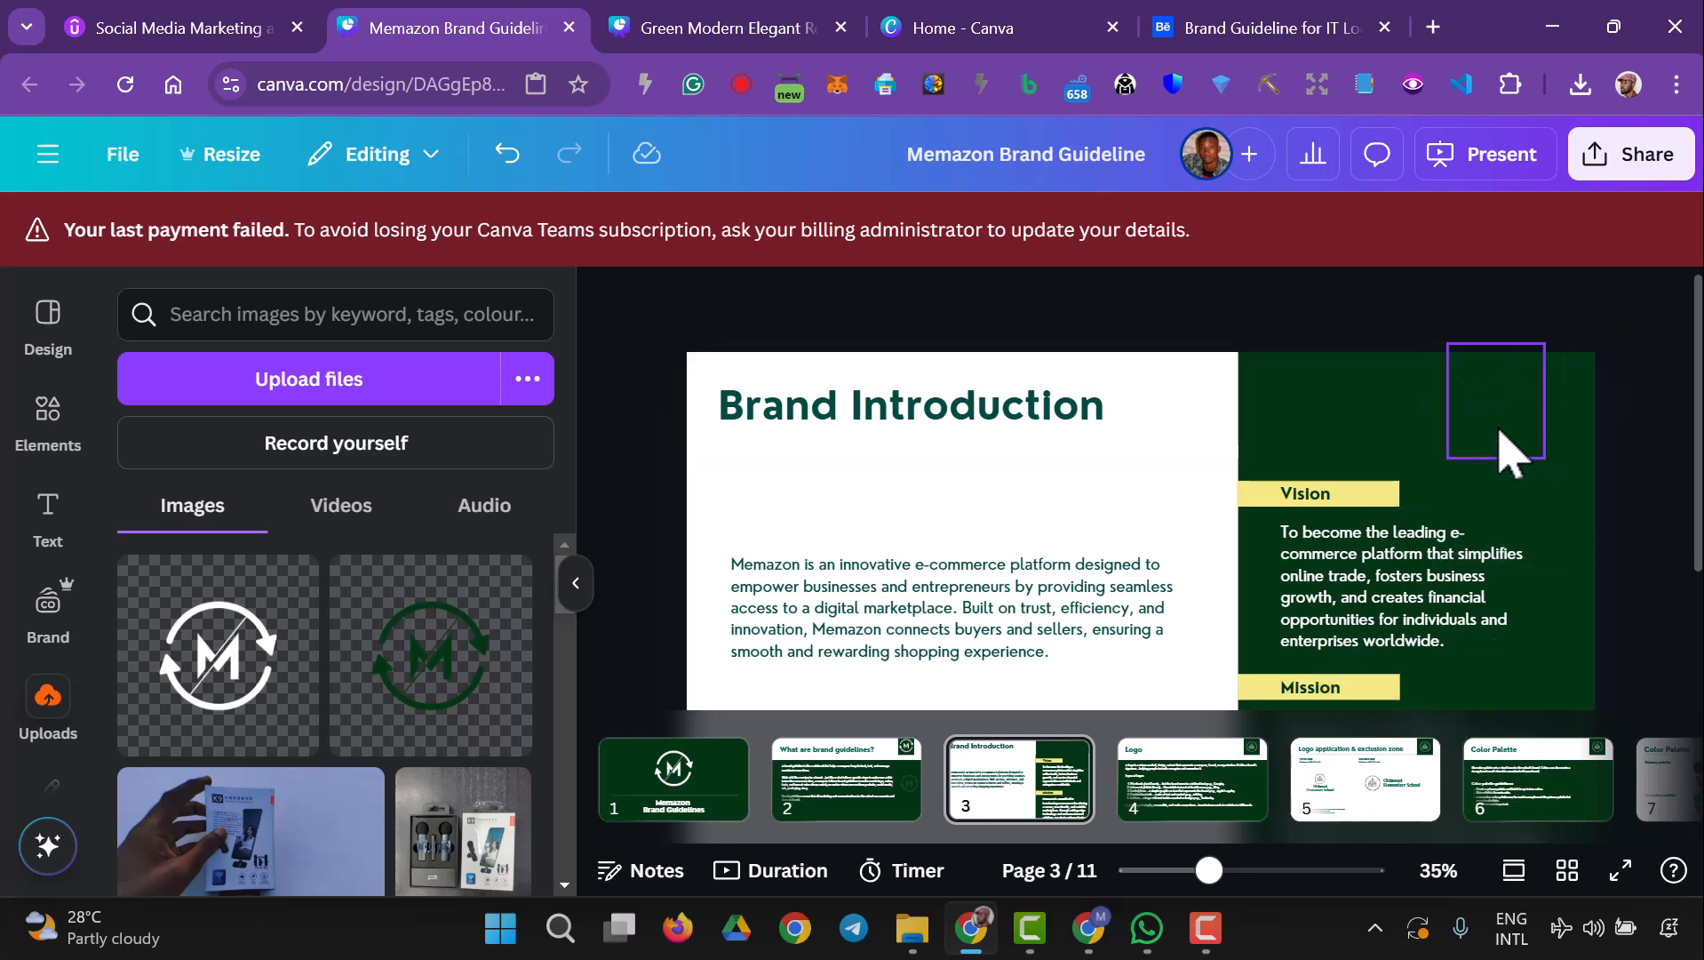
click(1508, 461)
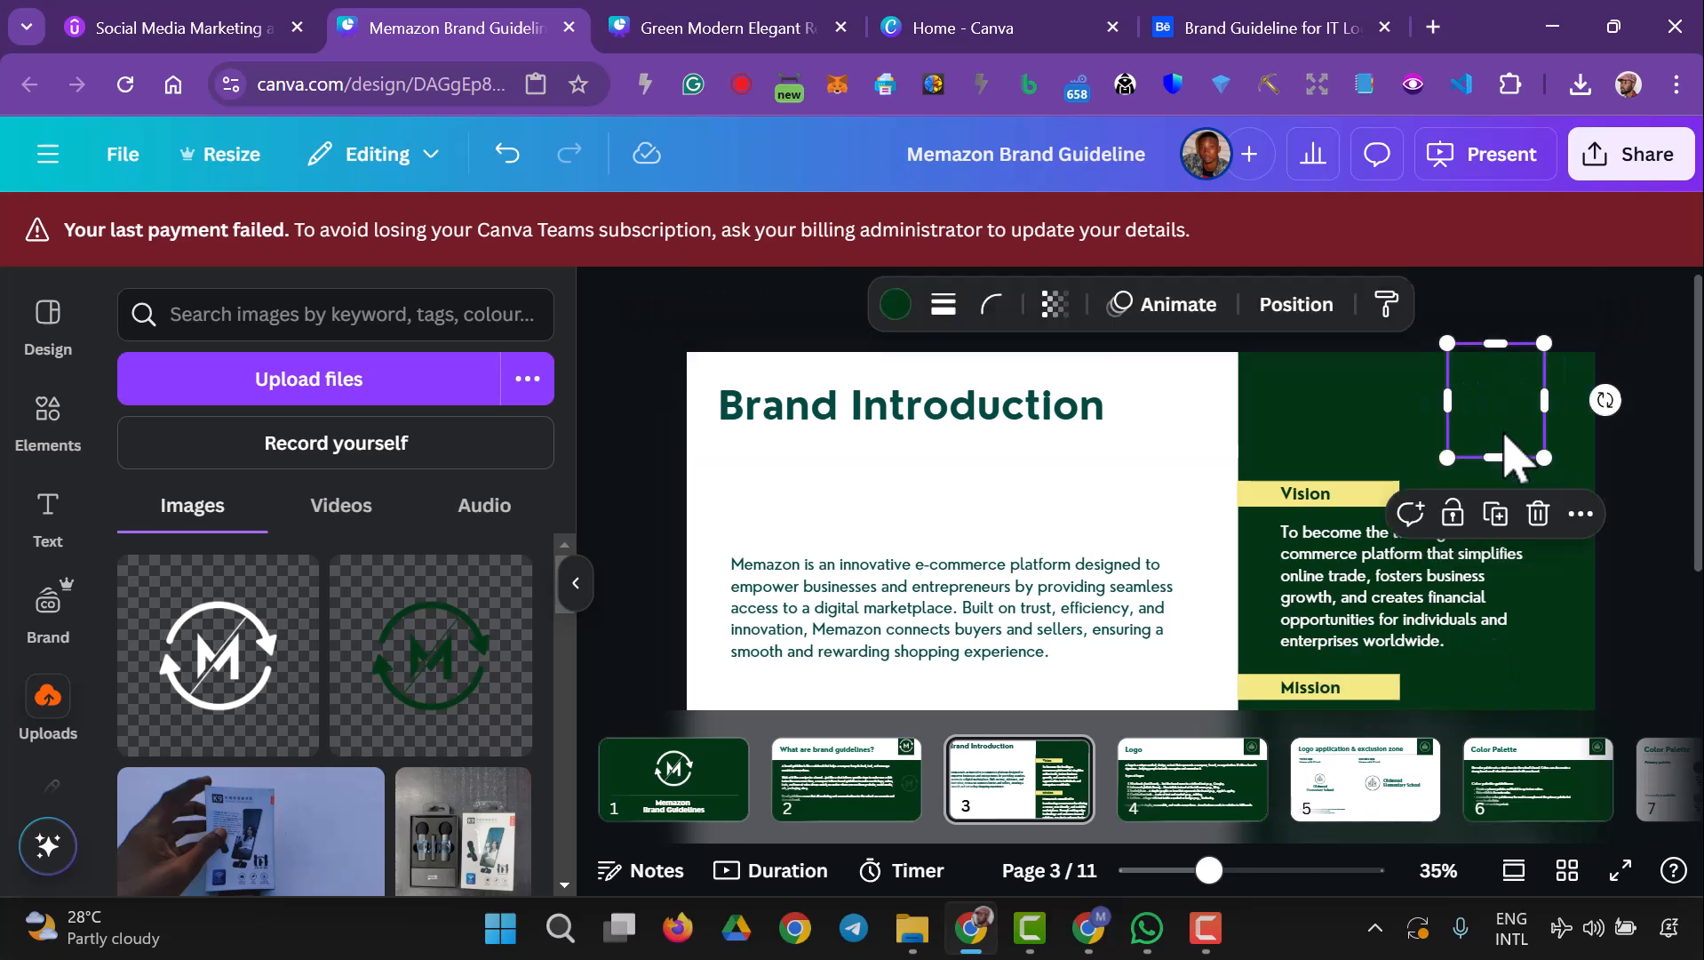
key(Delete)
scroll(1679, 569, down, 2)
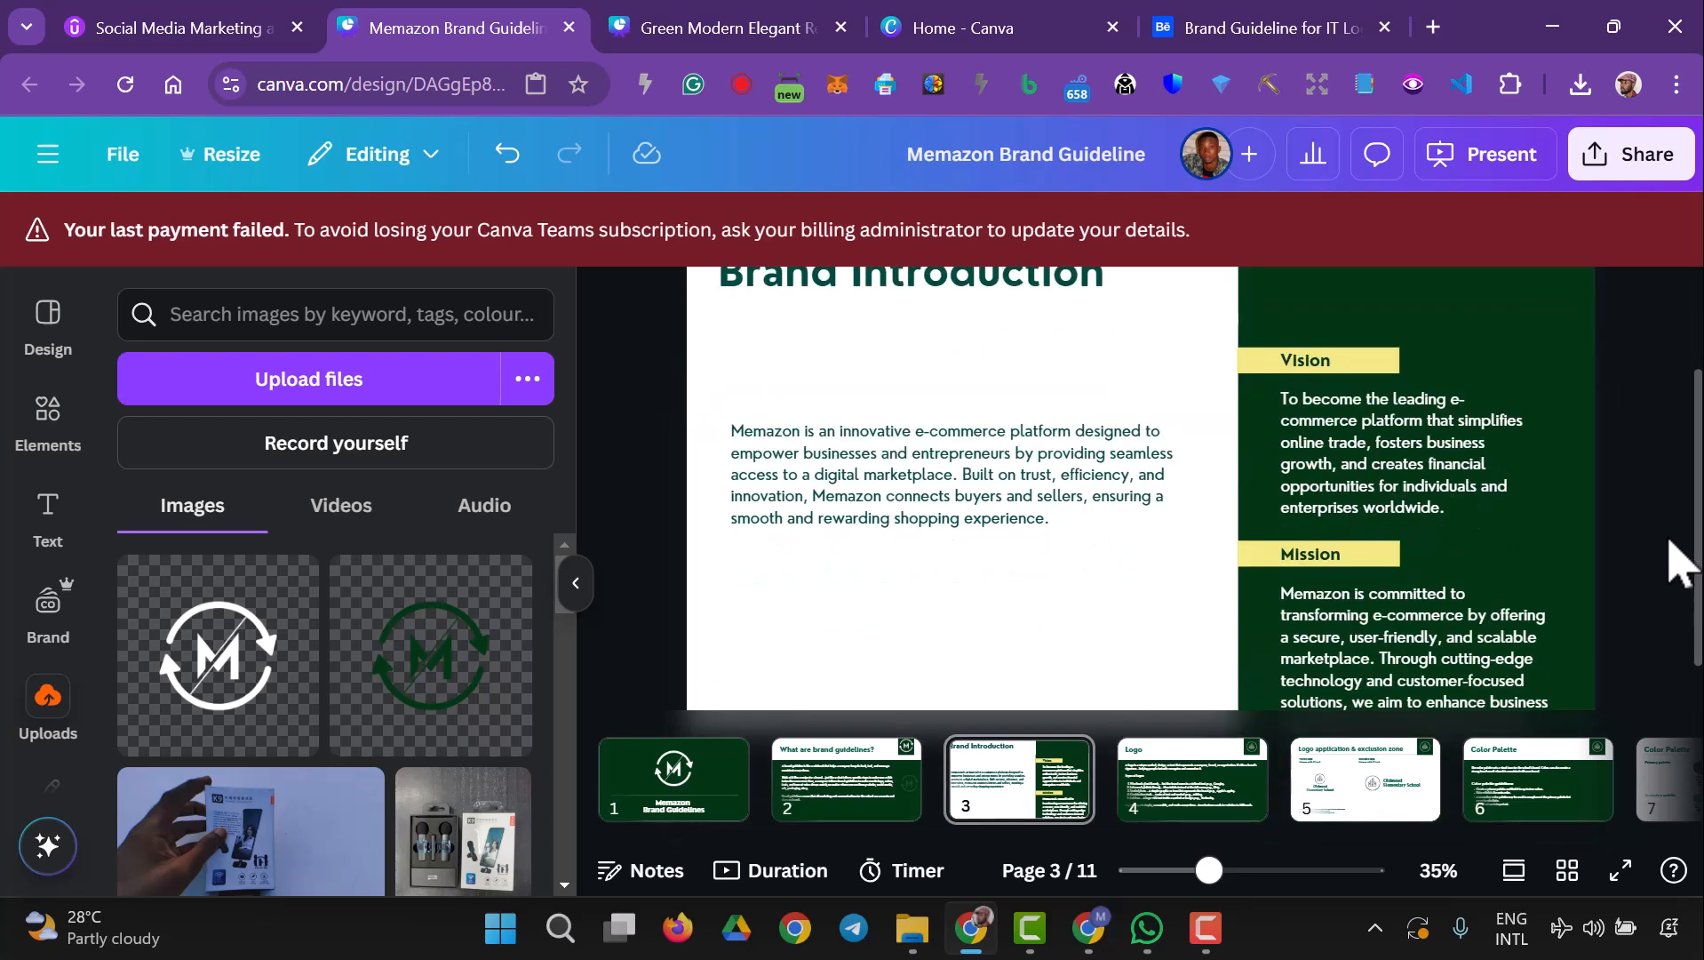
- Move the Vision and Mission labels, their yellow bars and both paragraphs up together on the Brand Introduction page's green area
scroll(1668, 537, up, 1)
scroll(1662, 473, down, 1)
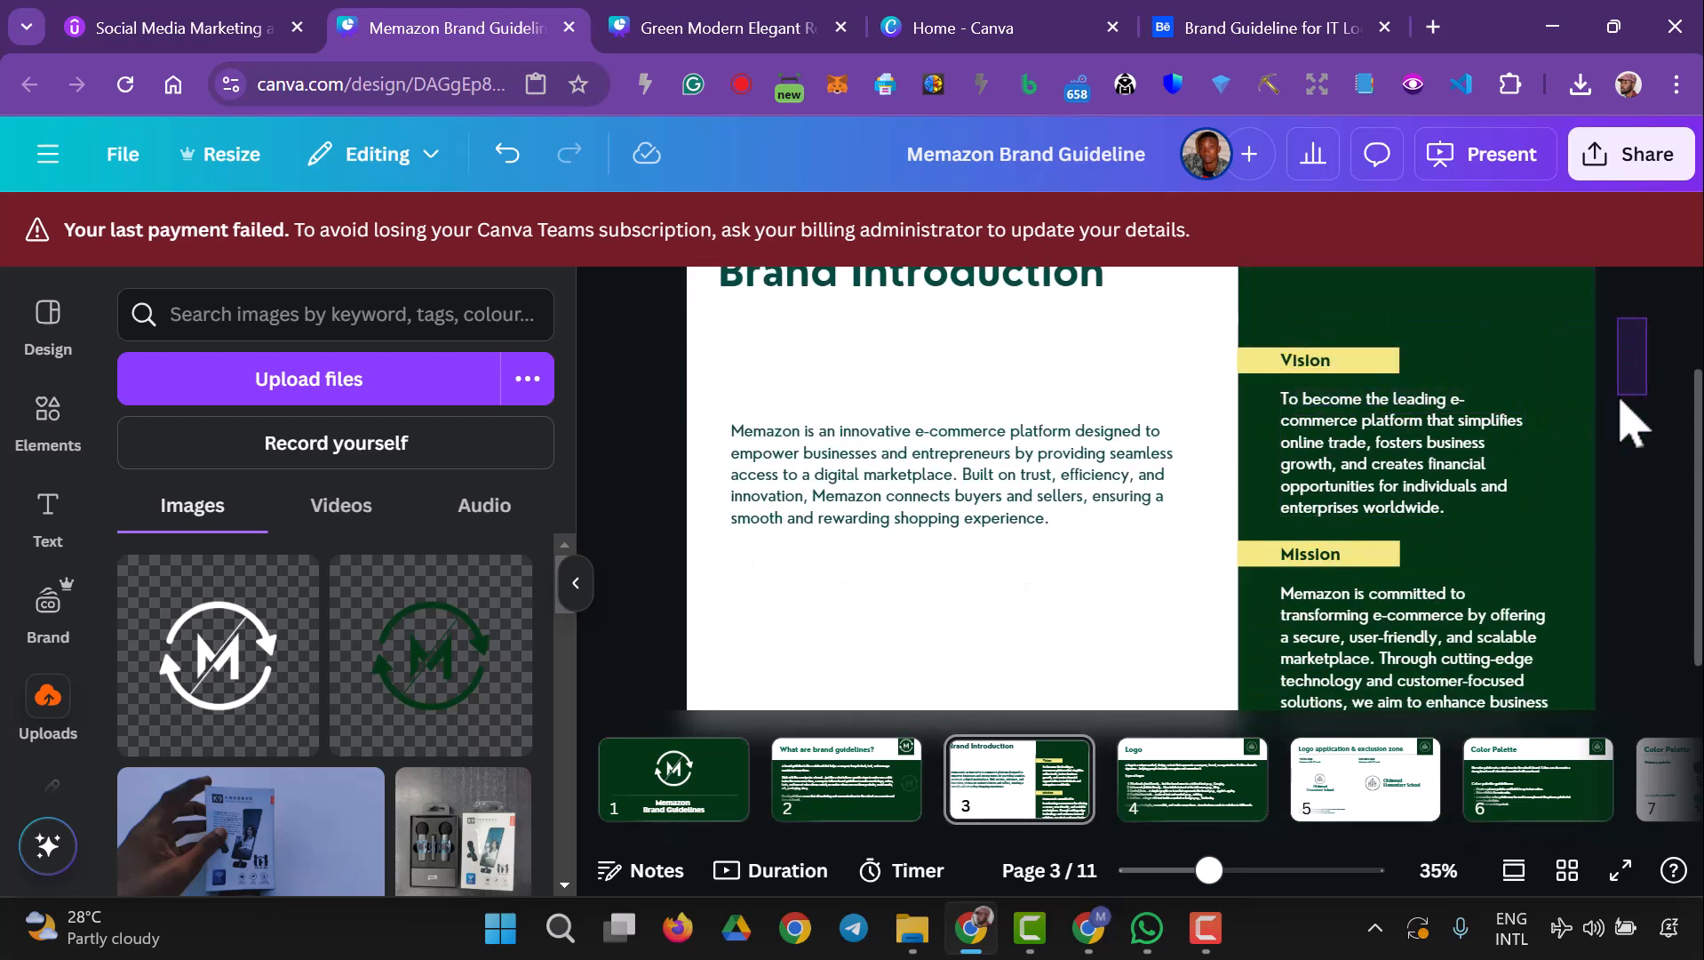
click(1270, 362)
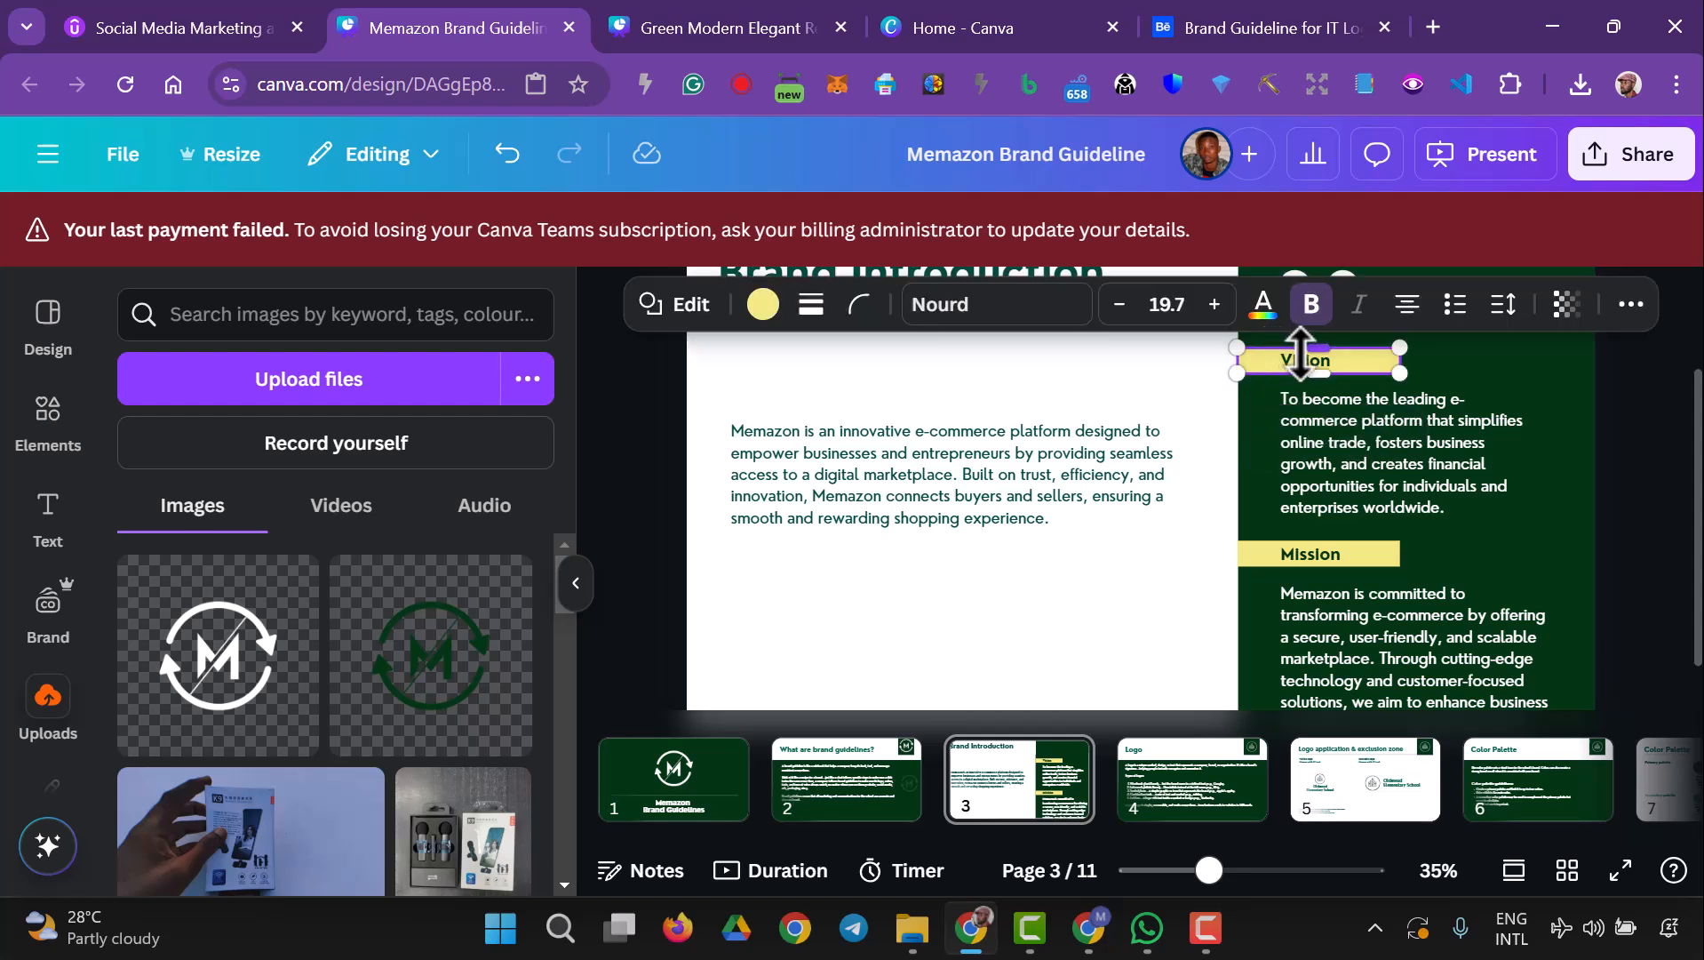
click(1685, 471)
click(1324, 361)
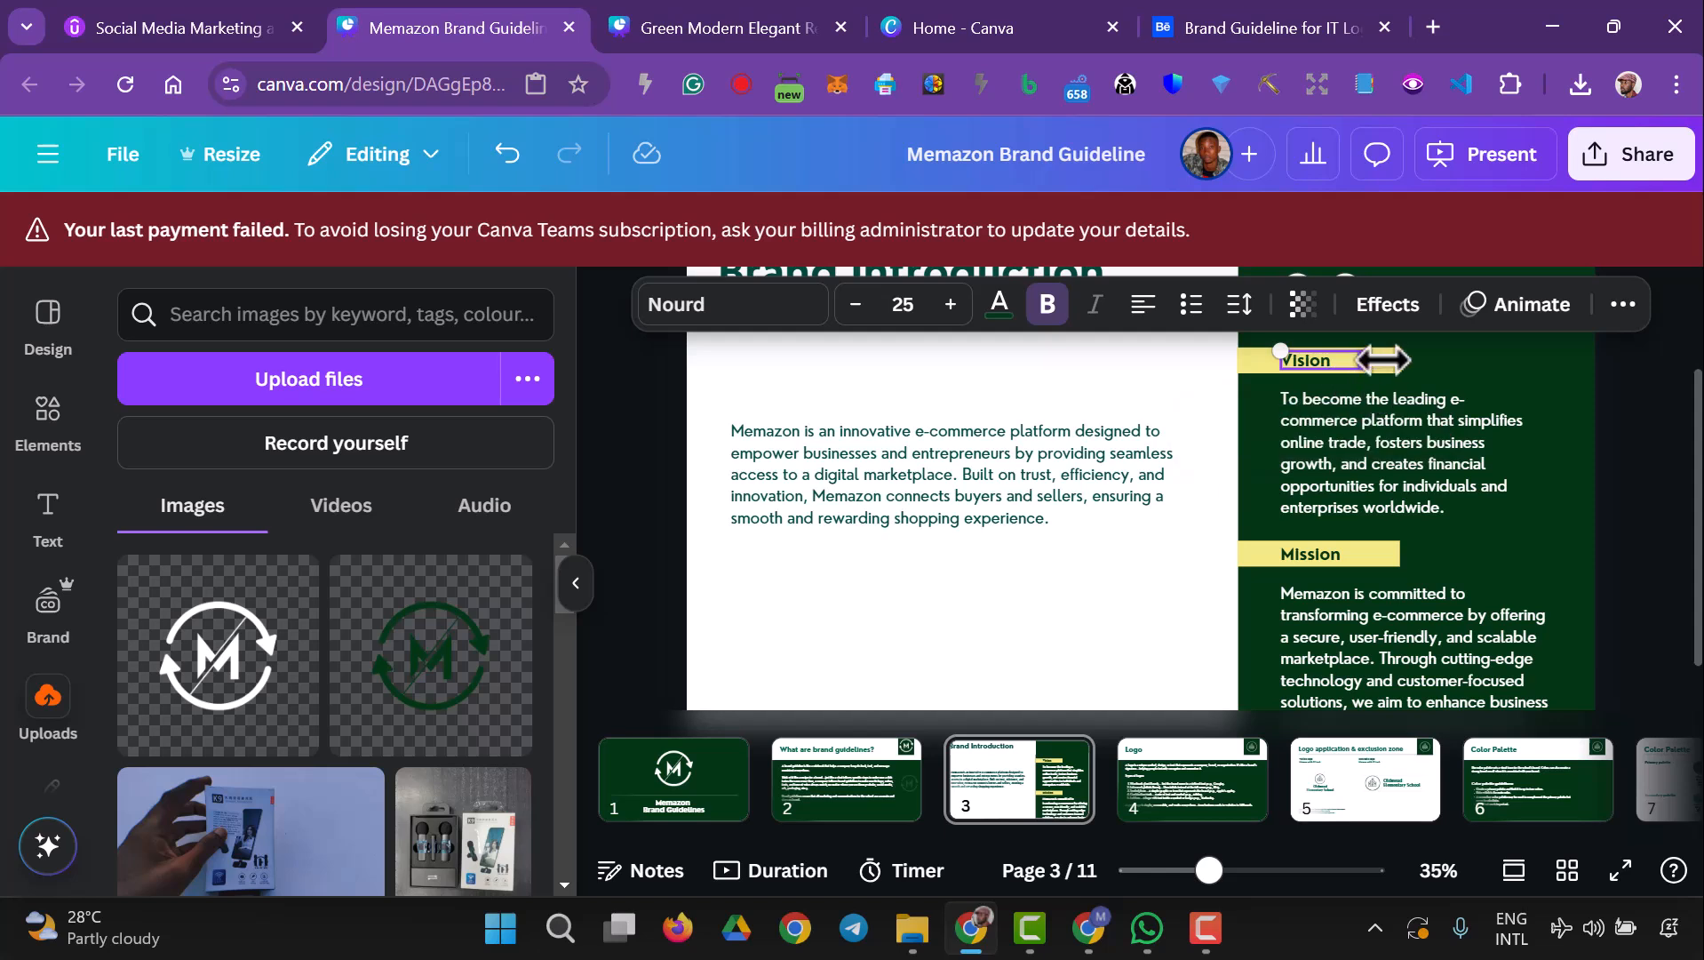
click(1389, 365)
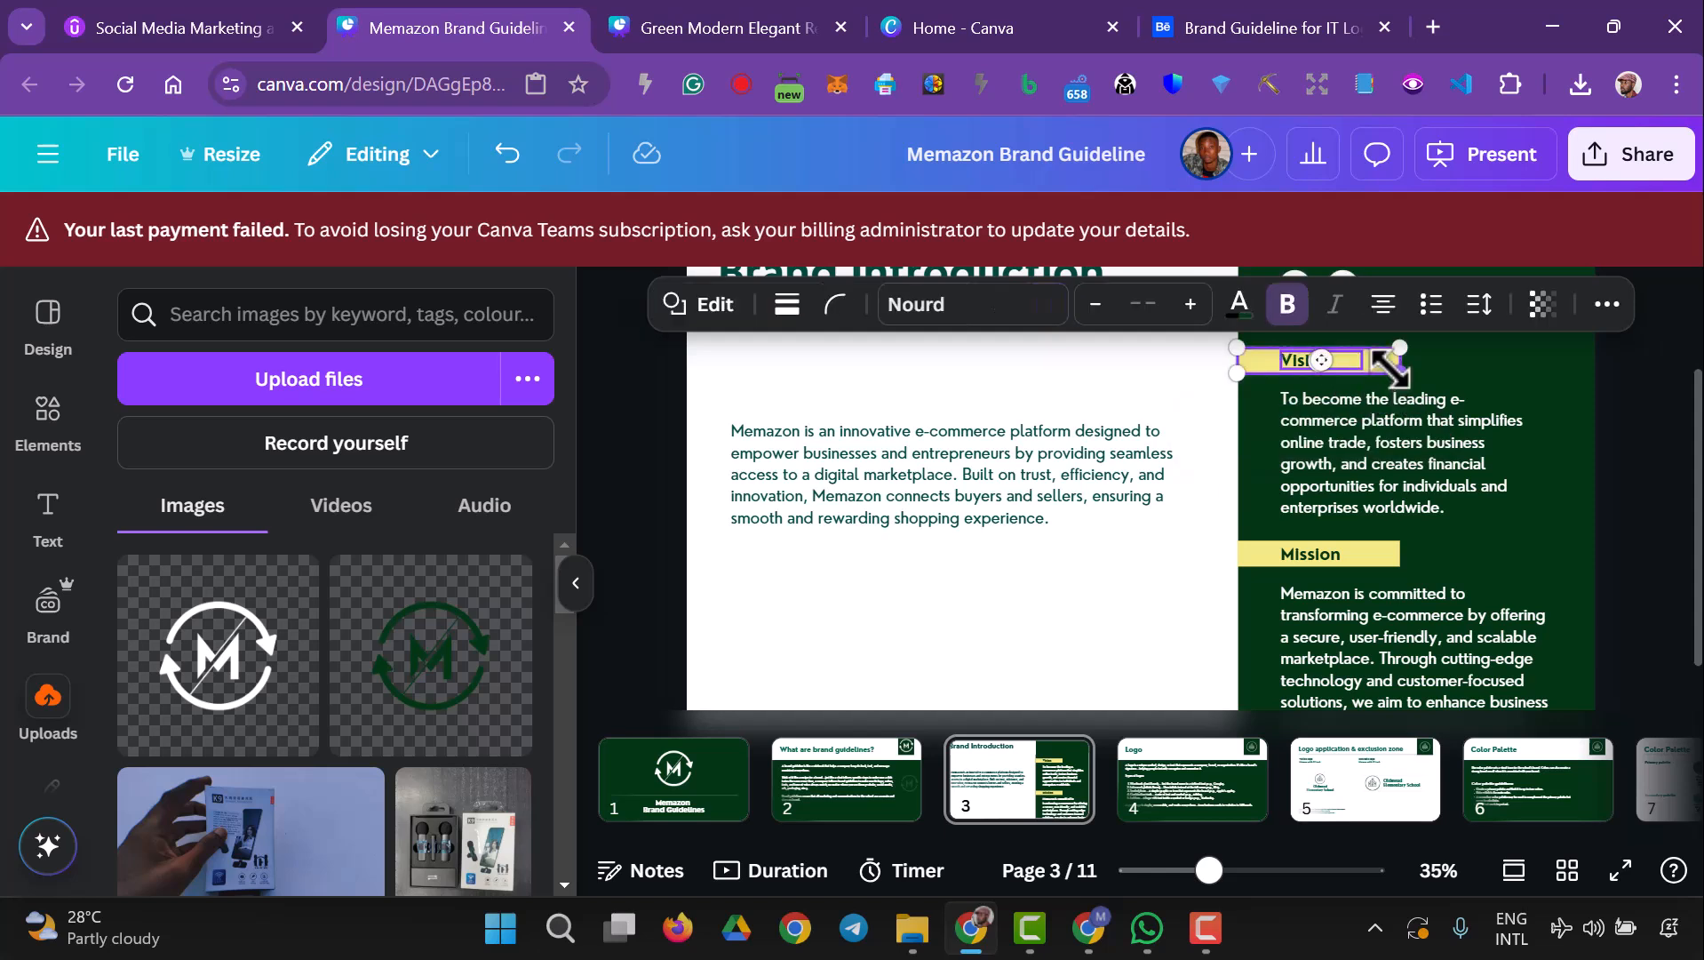
shift+click(1386, 449)
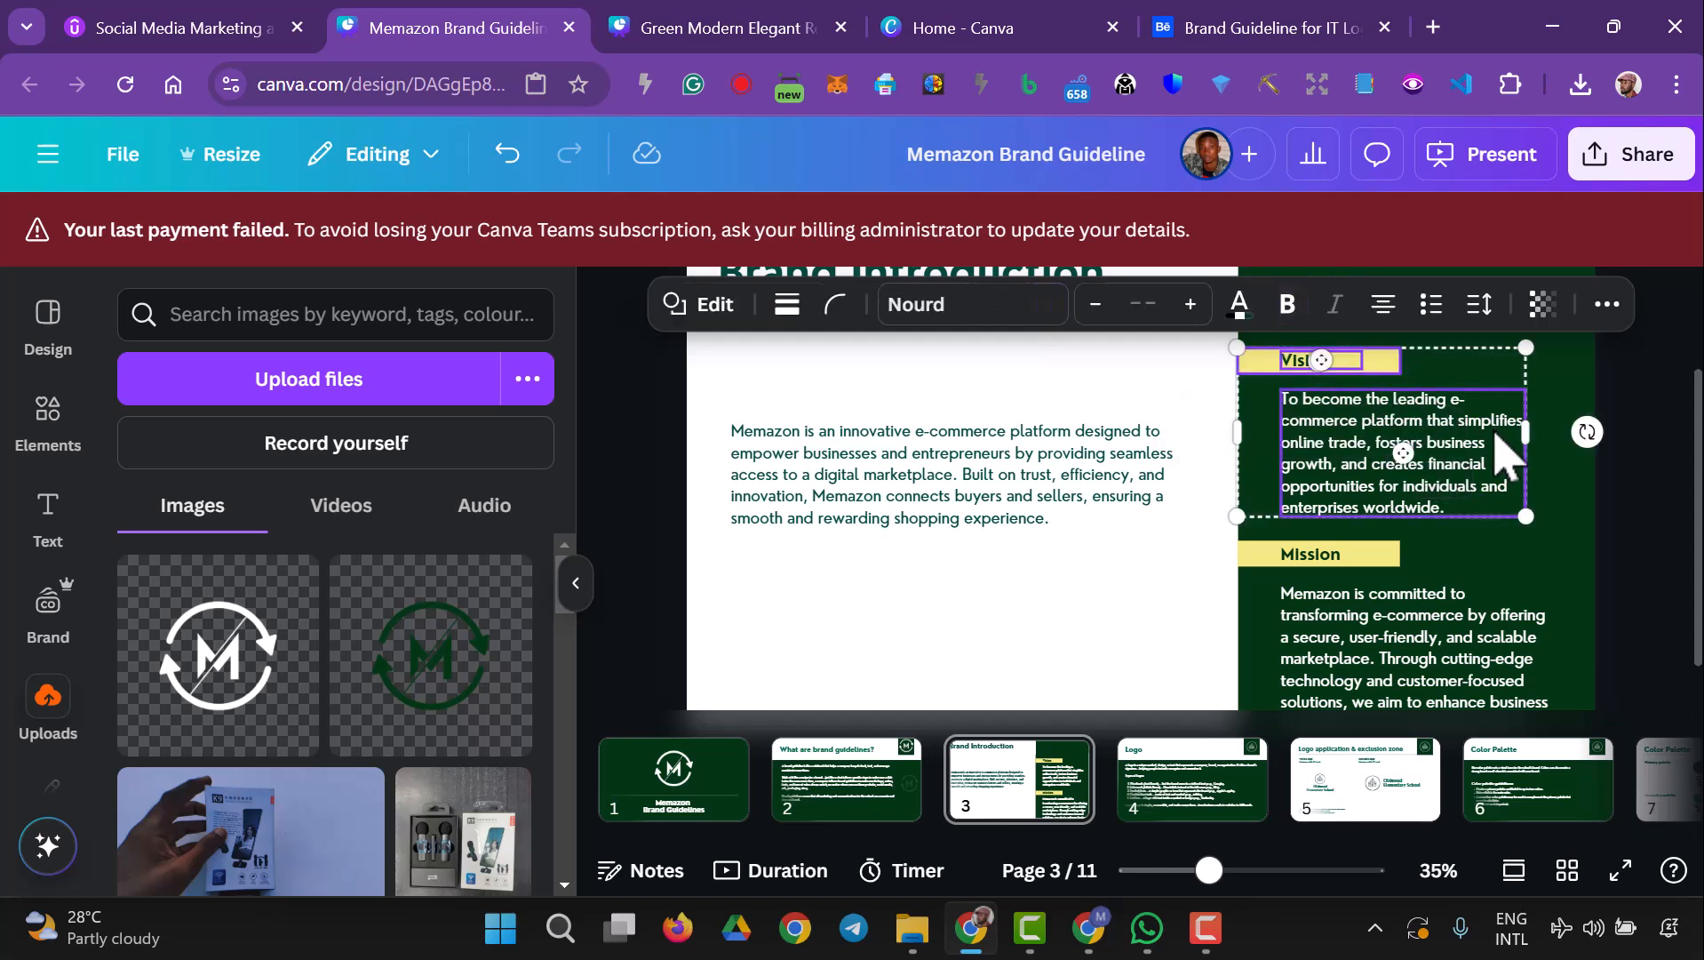
shift+click(1313, 558)
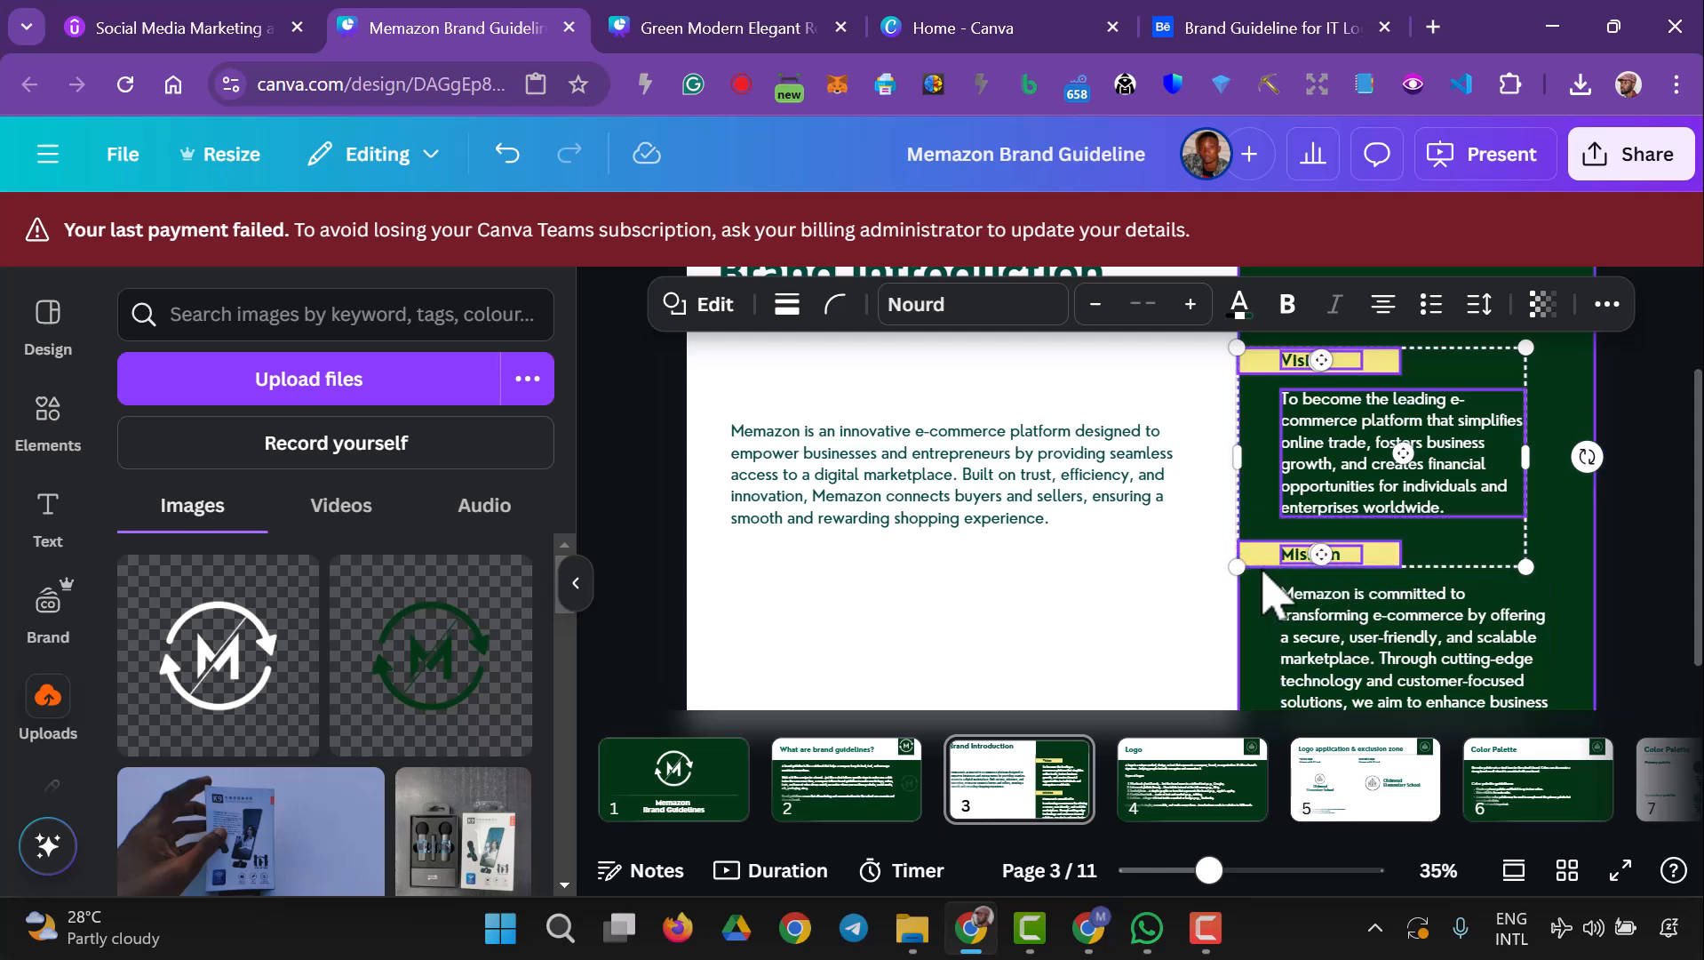
shift+click(1360, 657)
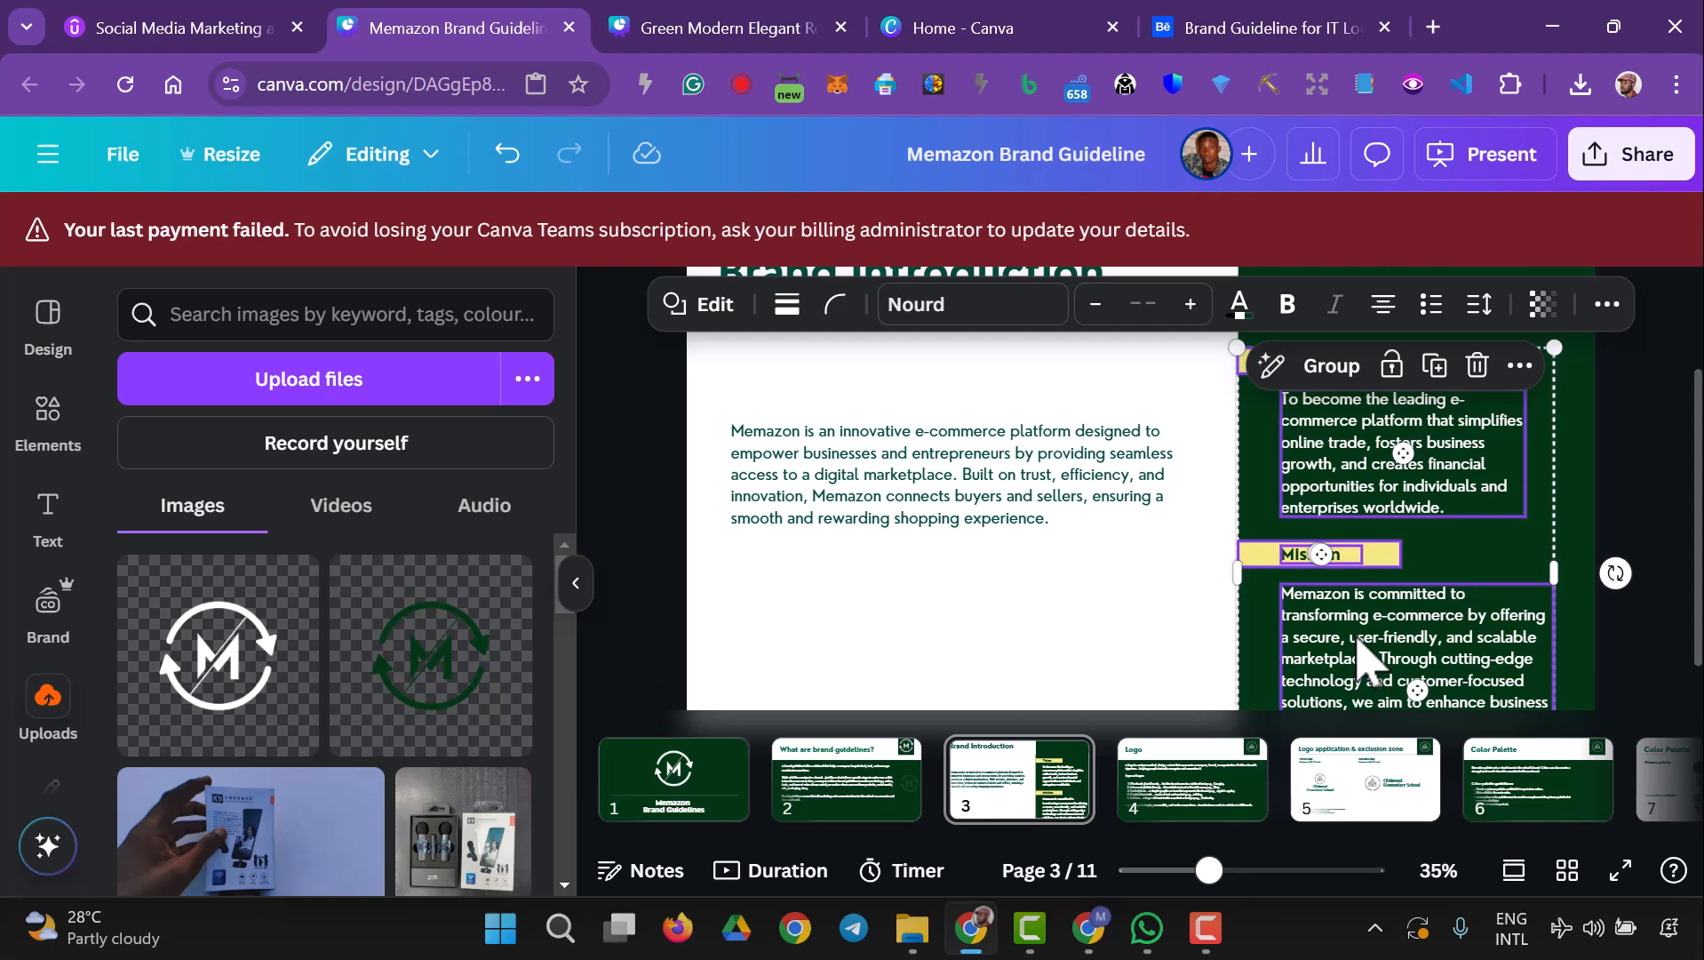
scroll(1361, 658, up, 3)
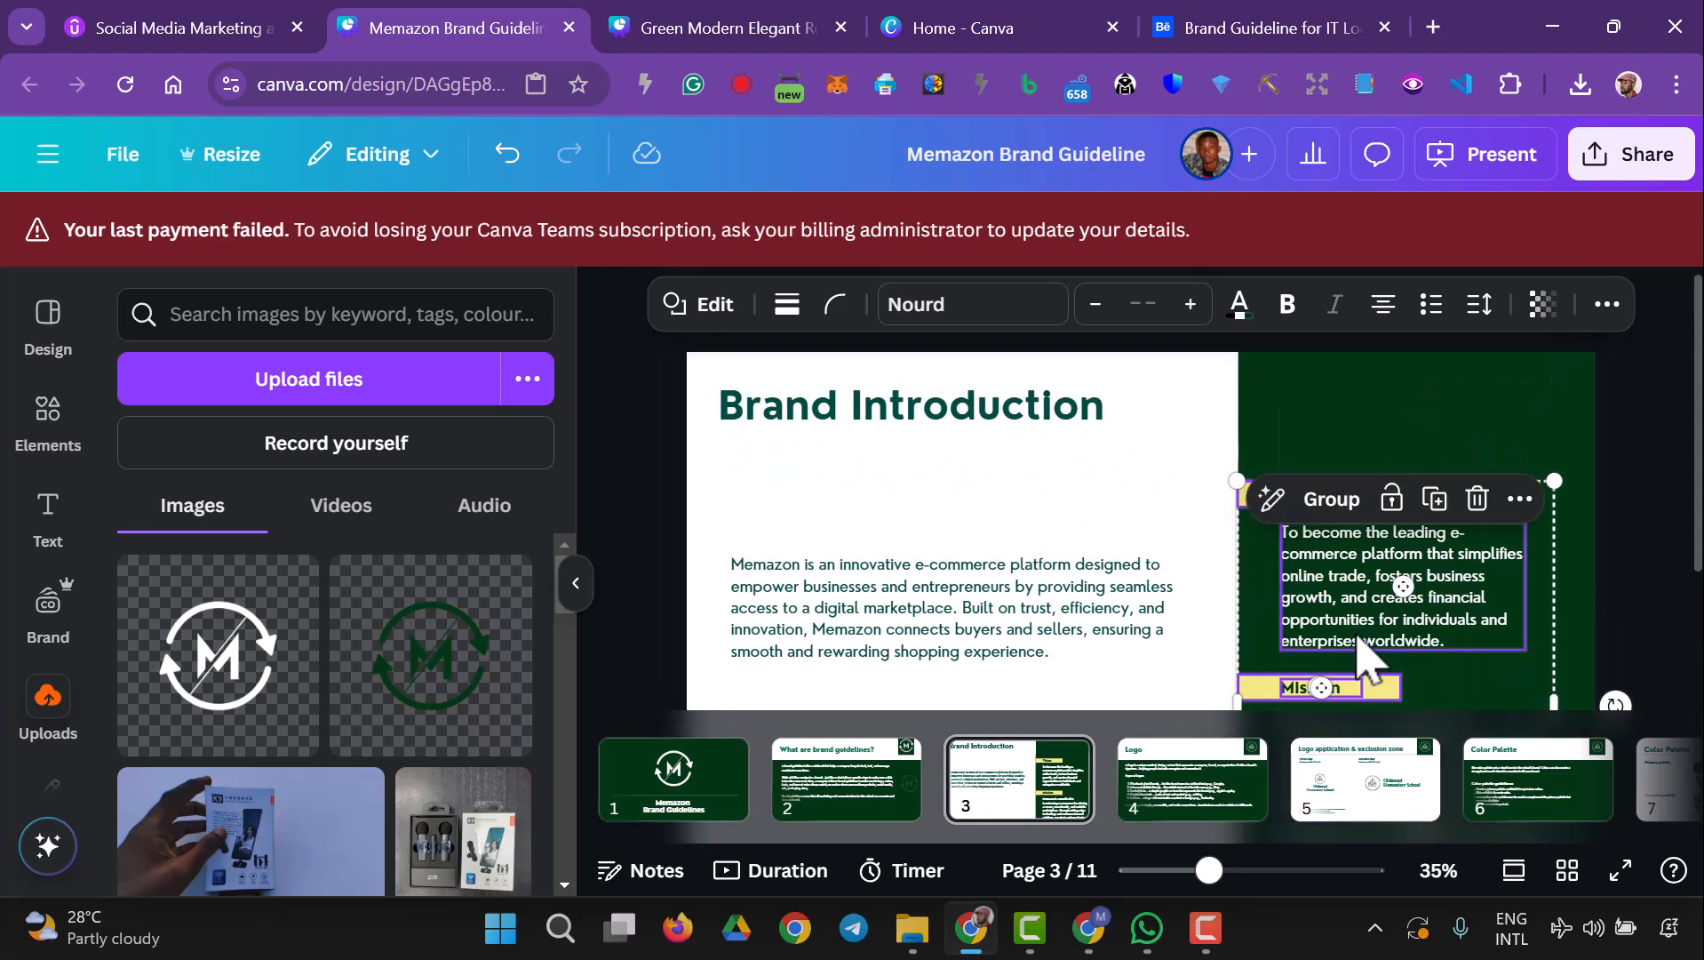
key(Up)
key(Up)
key(Up)
key(Up)
key(Up)
key(Up)
key(Up)
key(Up)
key(Up)
key(Up)
key(Up)
key(Up)
key(Up)
key(Up)
key(Up)
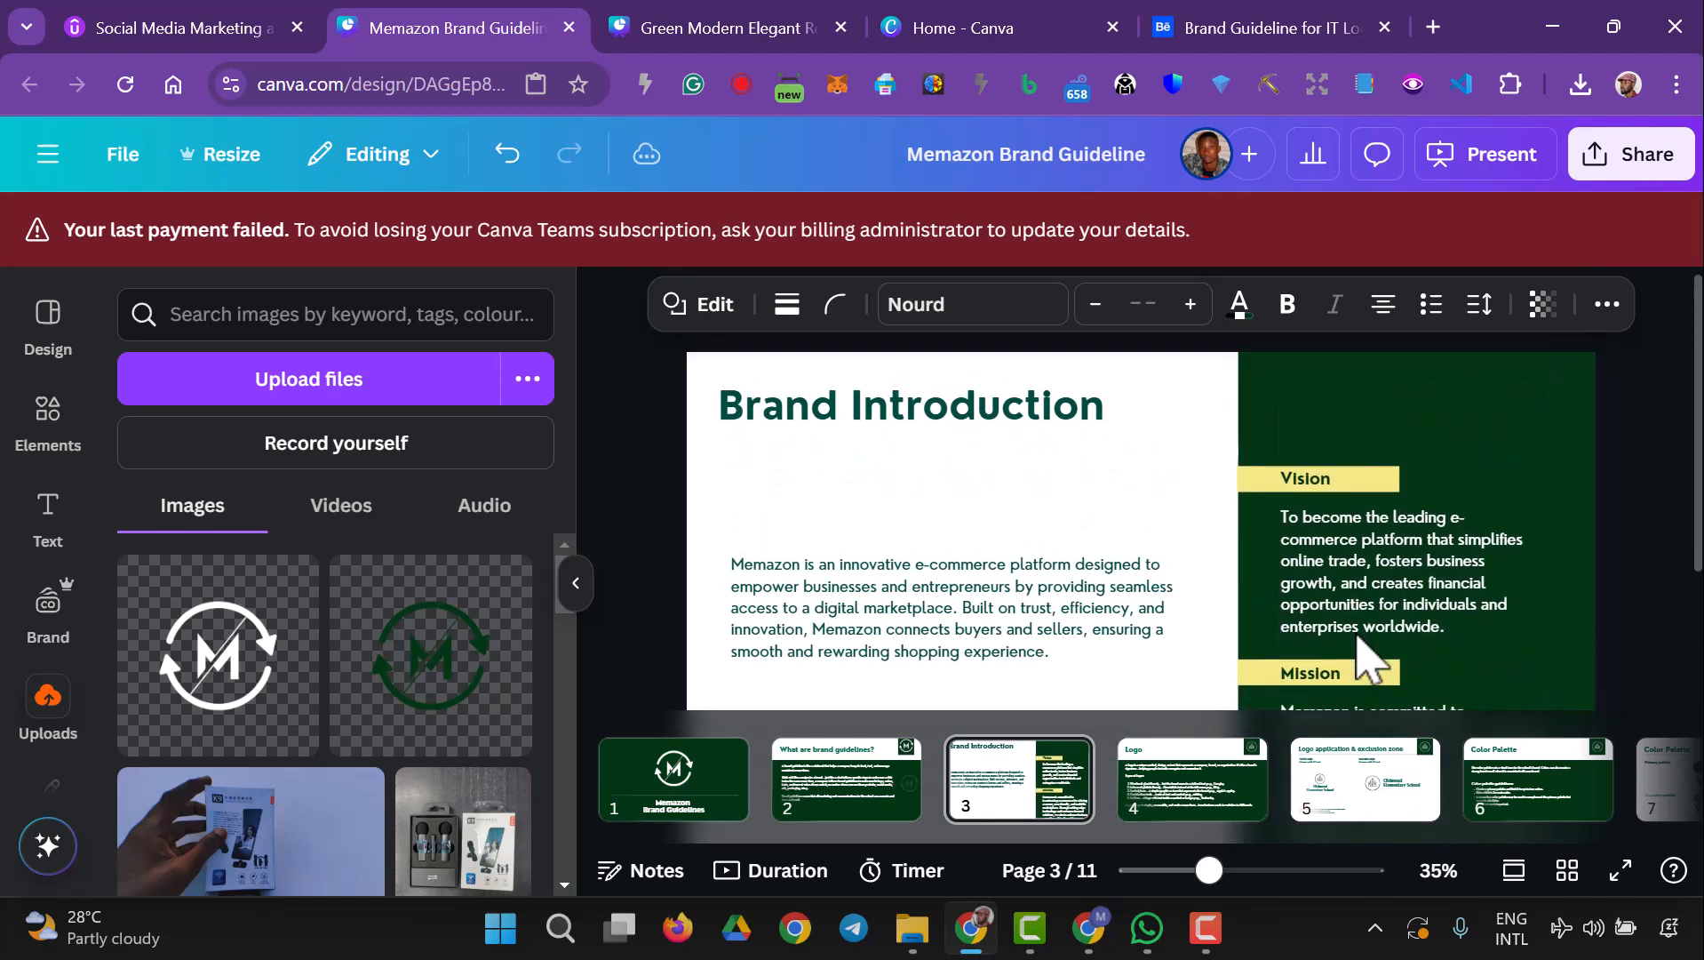
key(Up)
key(Up)
key(Up)
key(Up)
key(Up)
key(Up)
key(Up)
key(Up)
key(Up)
key(Up)
key(Up)
key(Up)
key(Up)
key(Up)
key(Up)
key(Up)
key(Up)
key(Up)
key(Up)
key(Up)
key(Up)
key(Up)
key(Up)
key(Up)
key(Up)
key(Up)
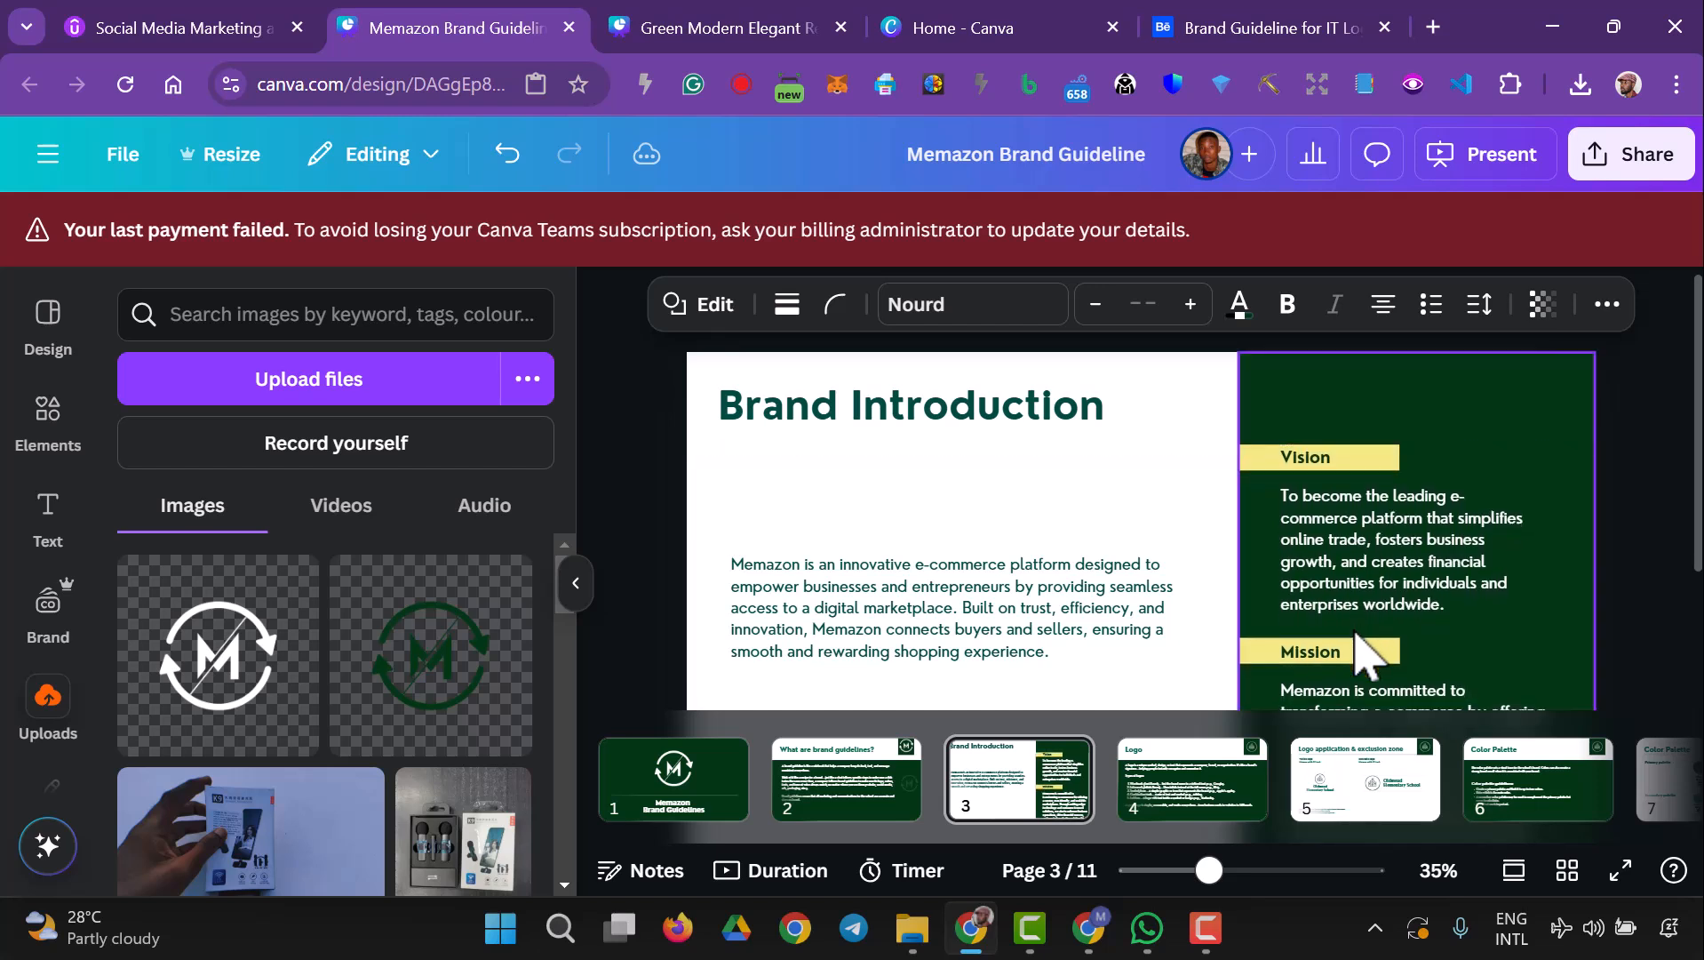
key(Up)
key(Up)
key(Up)
key(Up)
key(Up)
key(Up)
key(Up)
key(Up)
key(Up)
key(Up)
key(Up)
key(Up)
key(Up)
key(Up)
key(Up)
key(Up)
key(Up)
key(Up)
key(Up)
key(Up)
key(Up)
key(Up)
key(Up)
key(Up)
key(Up)
key(Up)
key(Up)
key(Up)
key(Up)
key(Up)
key(Up)
key(Up)
key(Up)
key(Up)
key(Up)
key(Up)
key(Up)
key(Up)
key(Up)
key(Up)
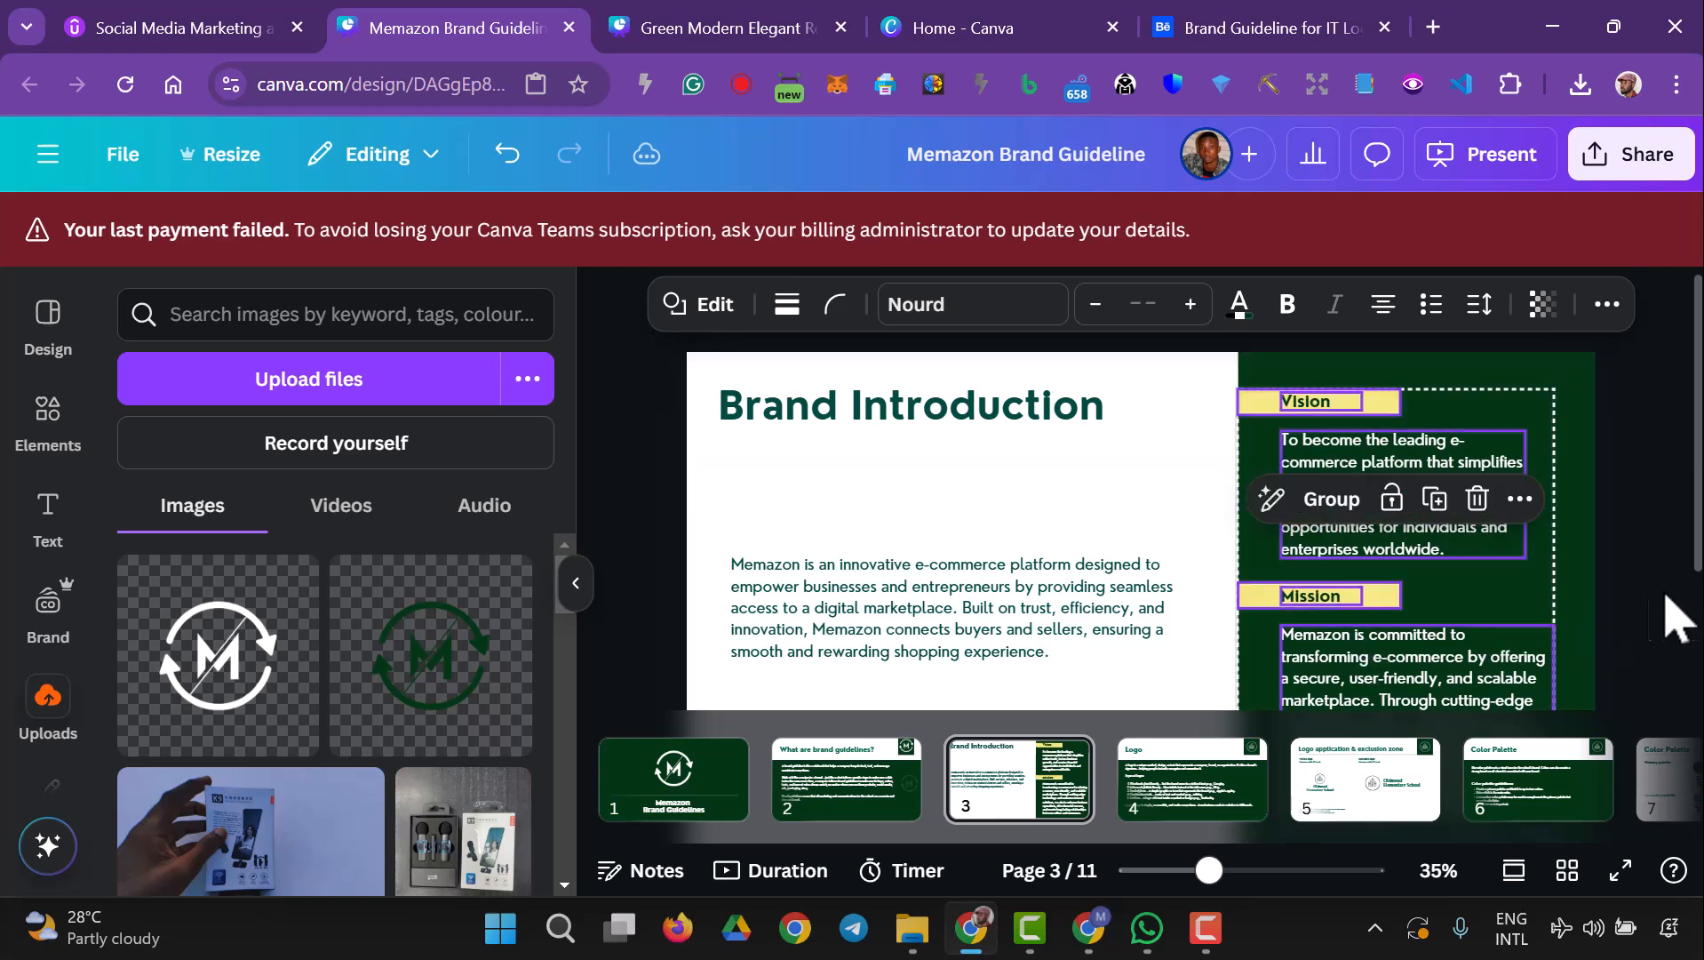
scroll(1659, 622, down, 2)
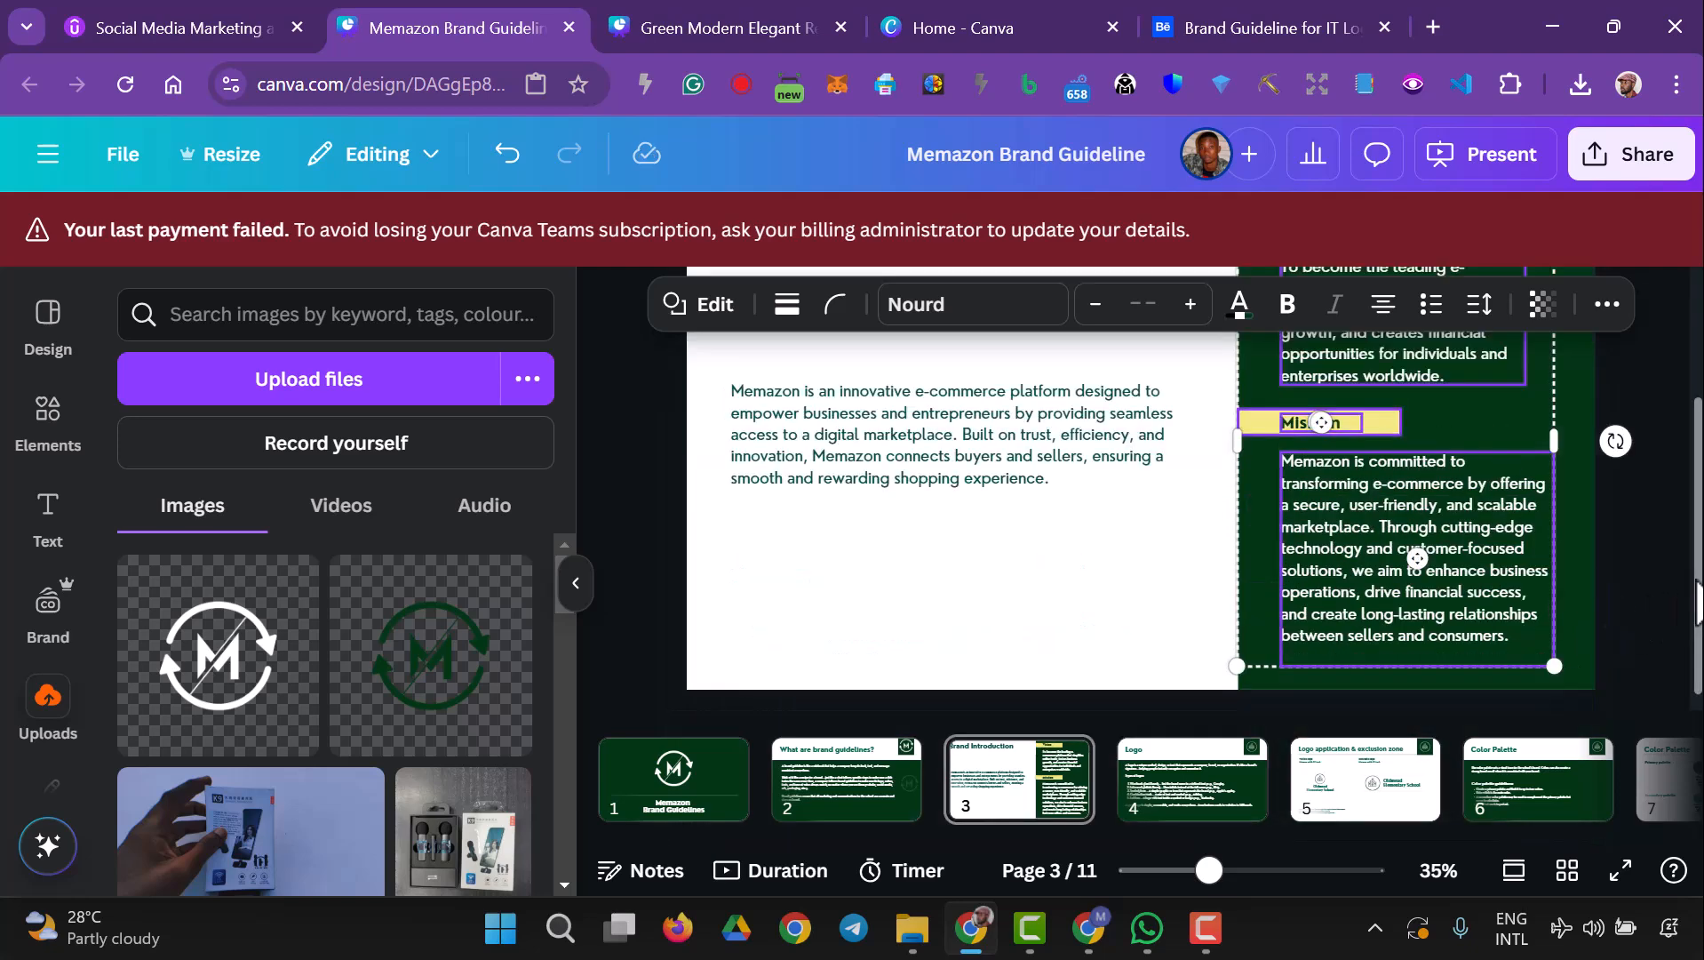
click(1653, 608)
scroll(1639, 627, up, 2)
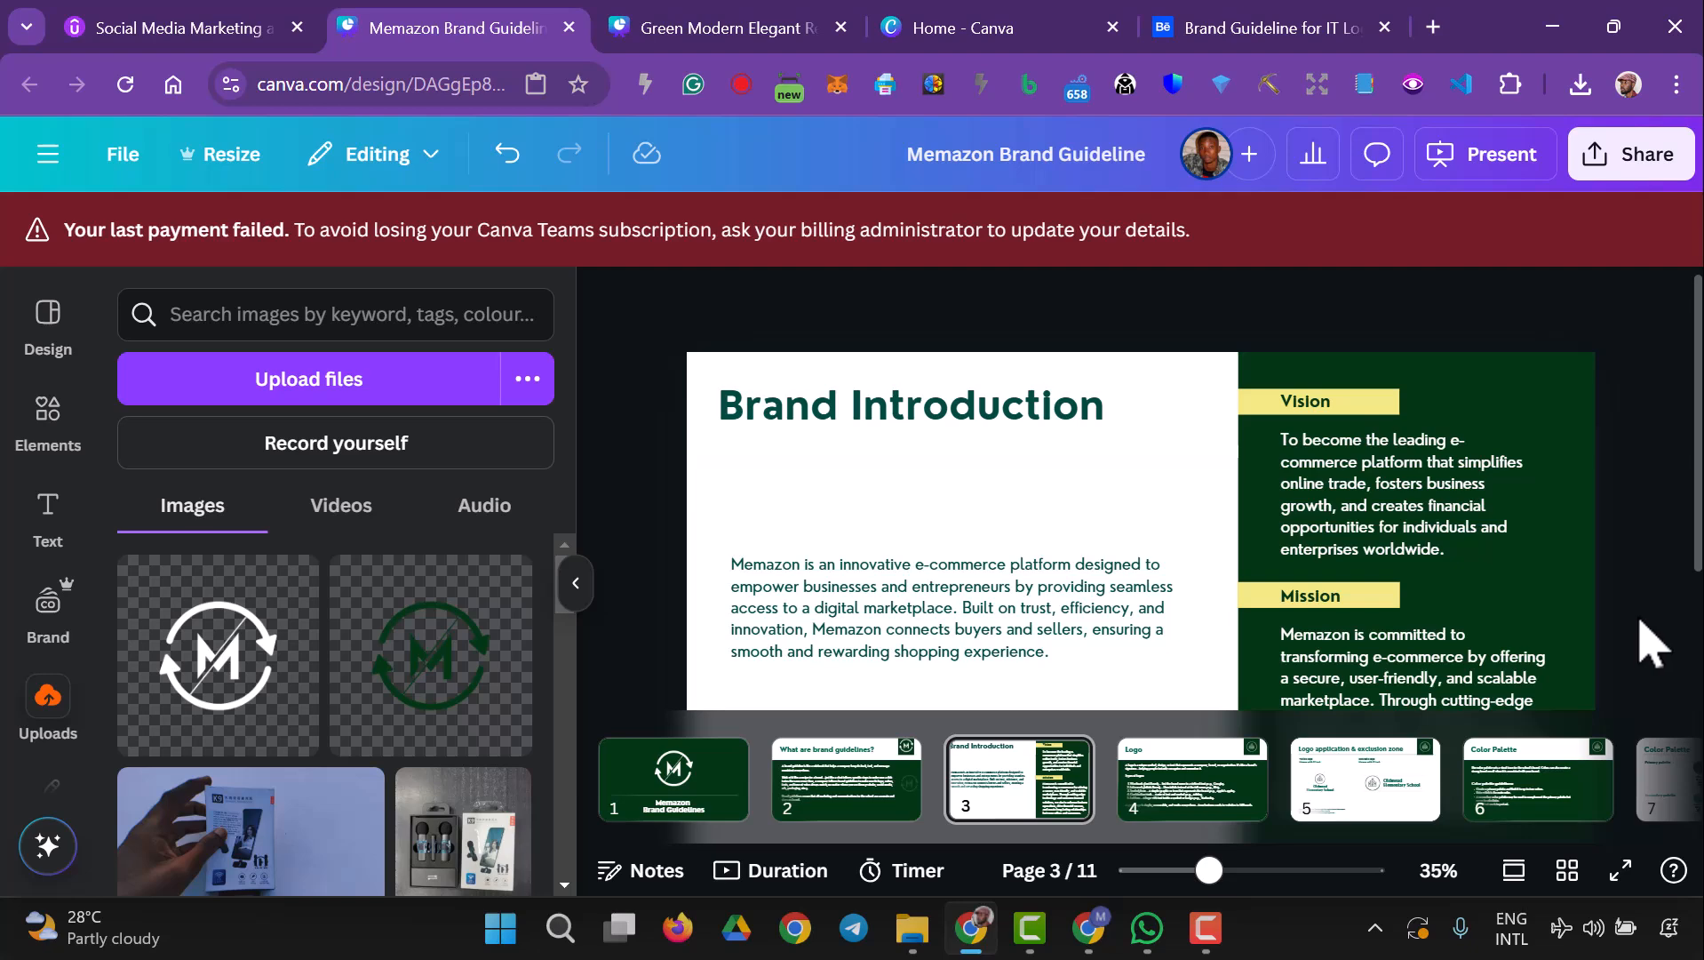
scroll(1640, 635, down, 2)
click(1433, 622)
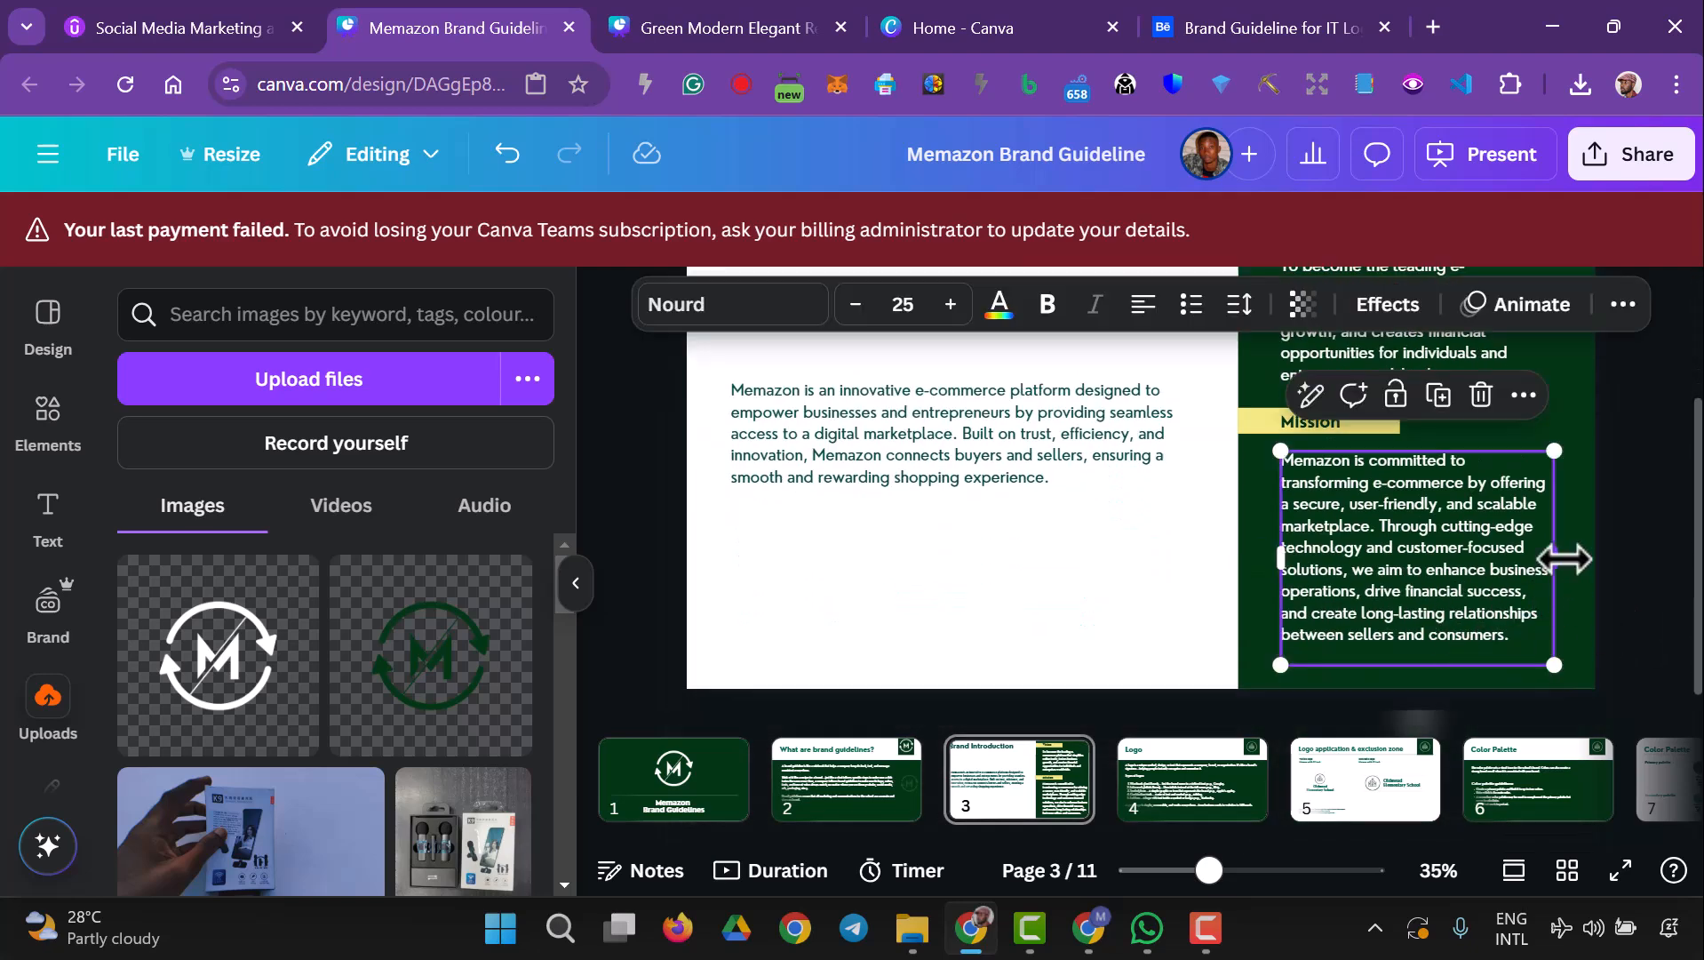
scroll(1612, 568, up, 2)
click(1514, 498)
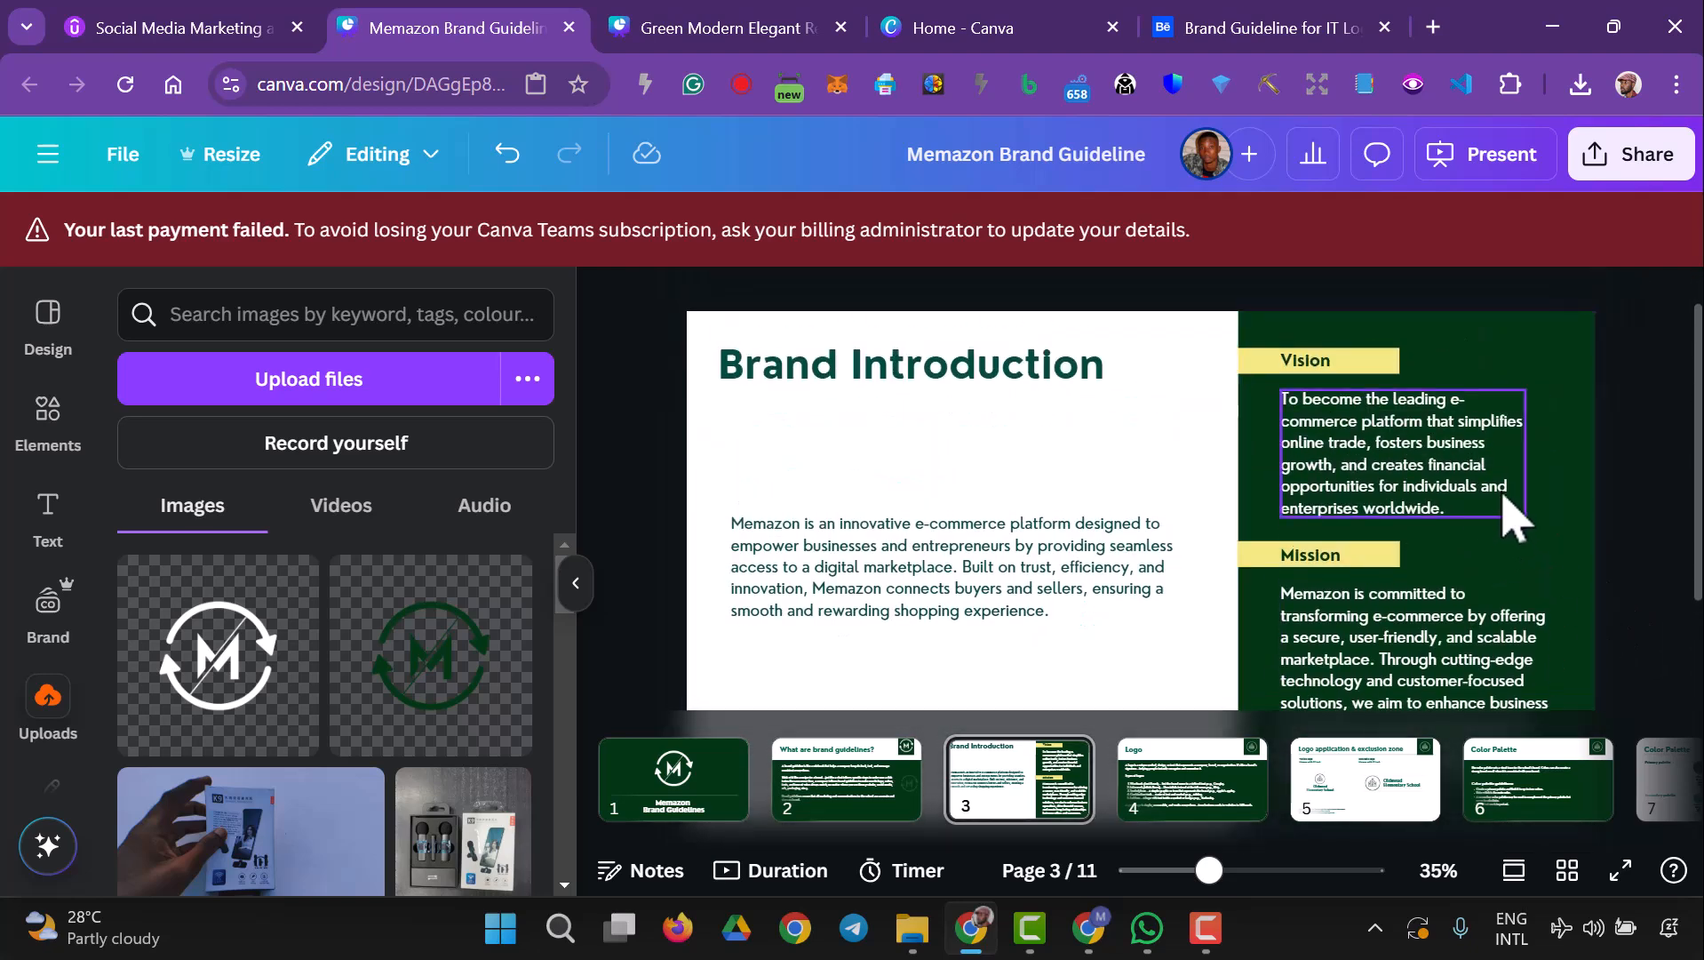
scroll(1031, 588, down, 2)
scroll(1031, 590, up, 2)
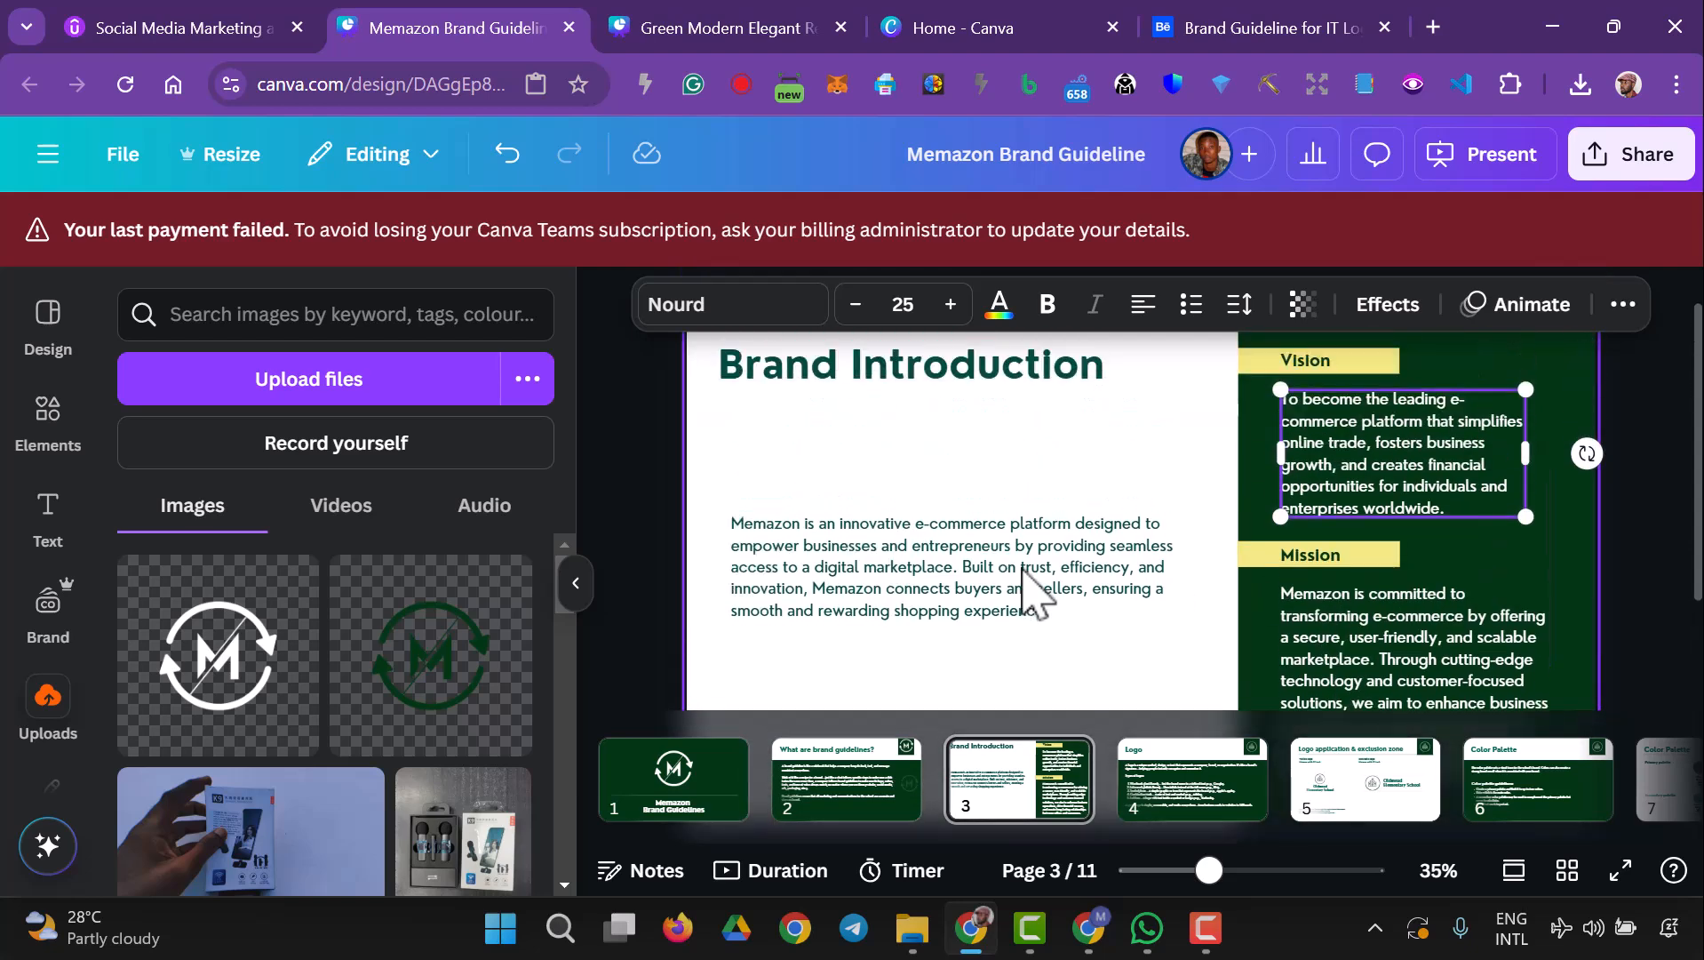
- Shift the introduction paragraph slightly left and up, aligning its left edge with the Brand Introduction heading
click(946, 591)
mouse_move(851, 578)
mouse_down()
mouse_move(839, 542)
mouse_move(836, 555)
mouse_up()
- Add the green Memazon logo from the uploads to the page, place it below the introduction paragraph and shrink it
scroll(858, 586, down, 2)
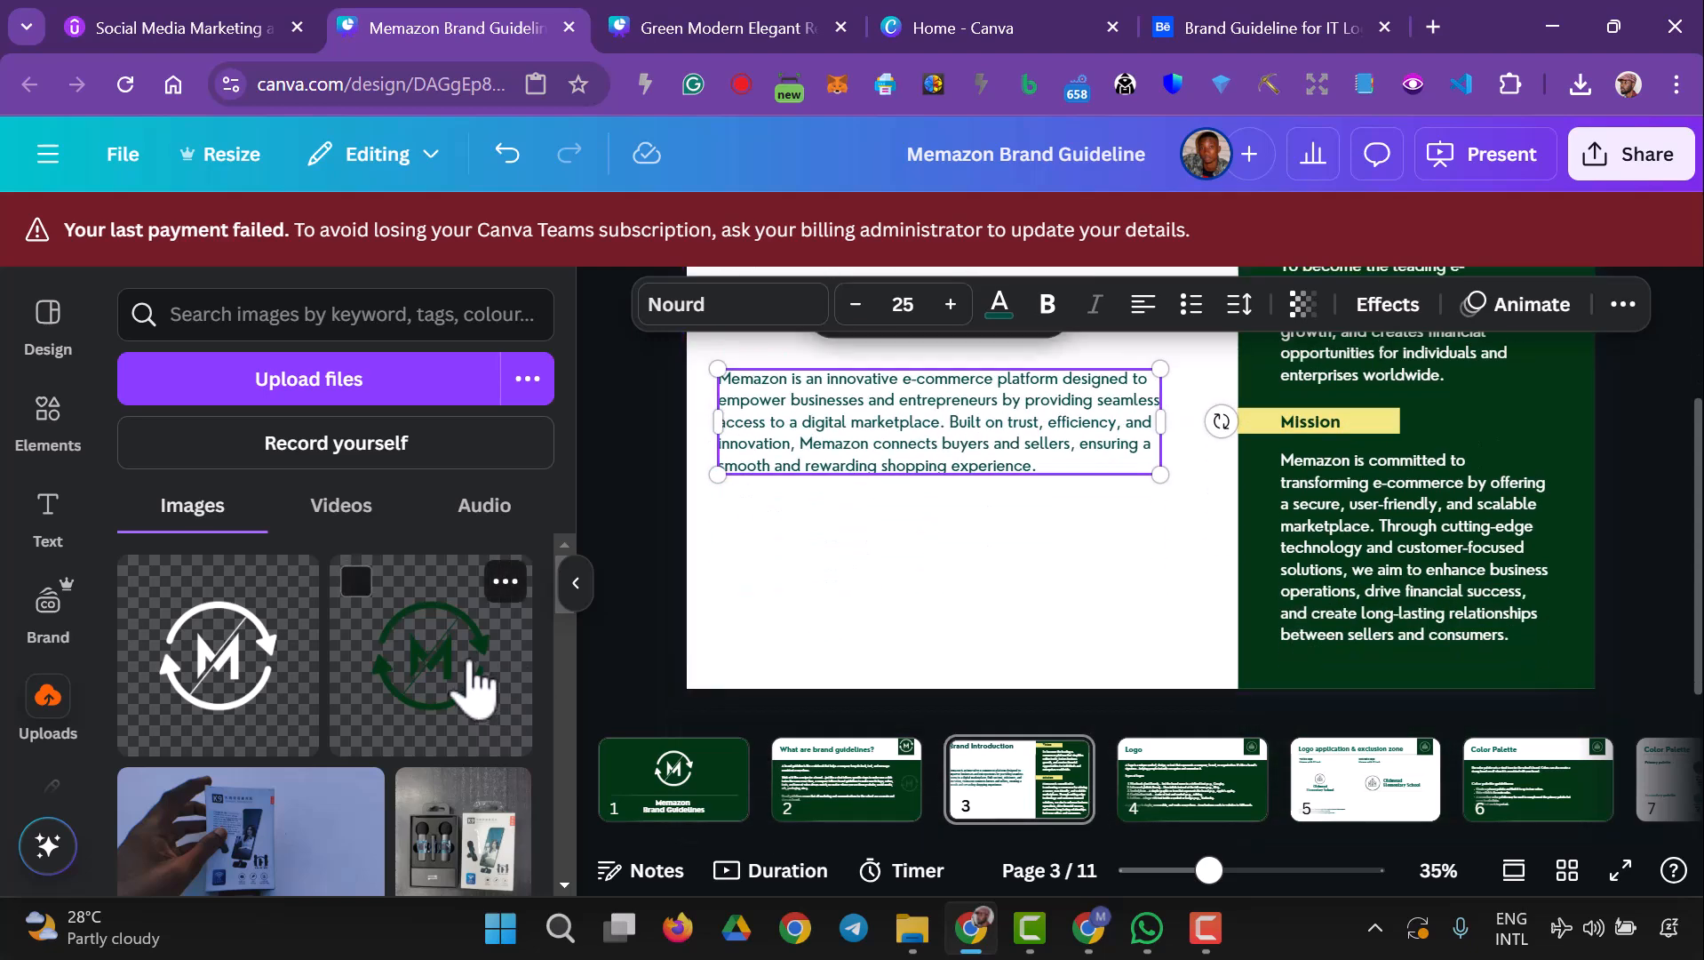
click(472, 684)
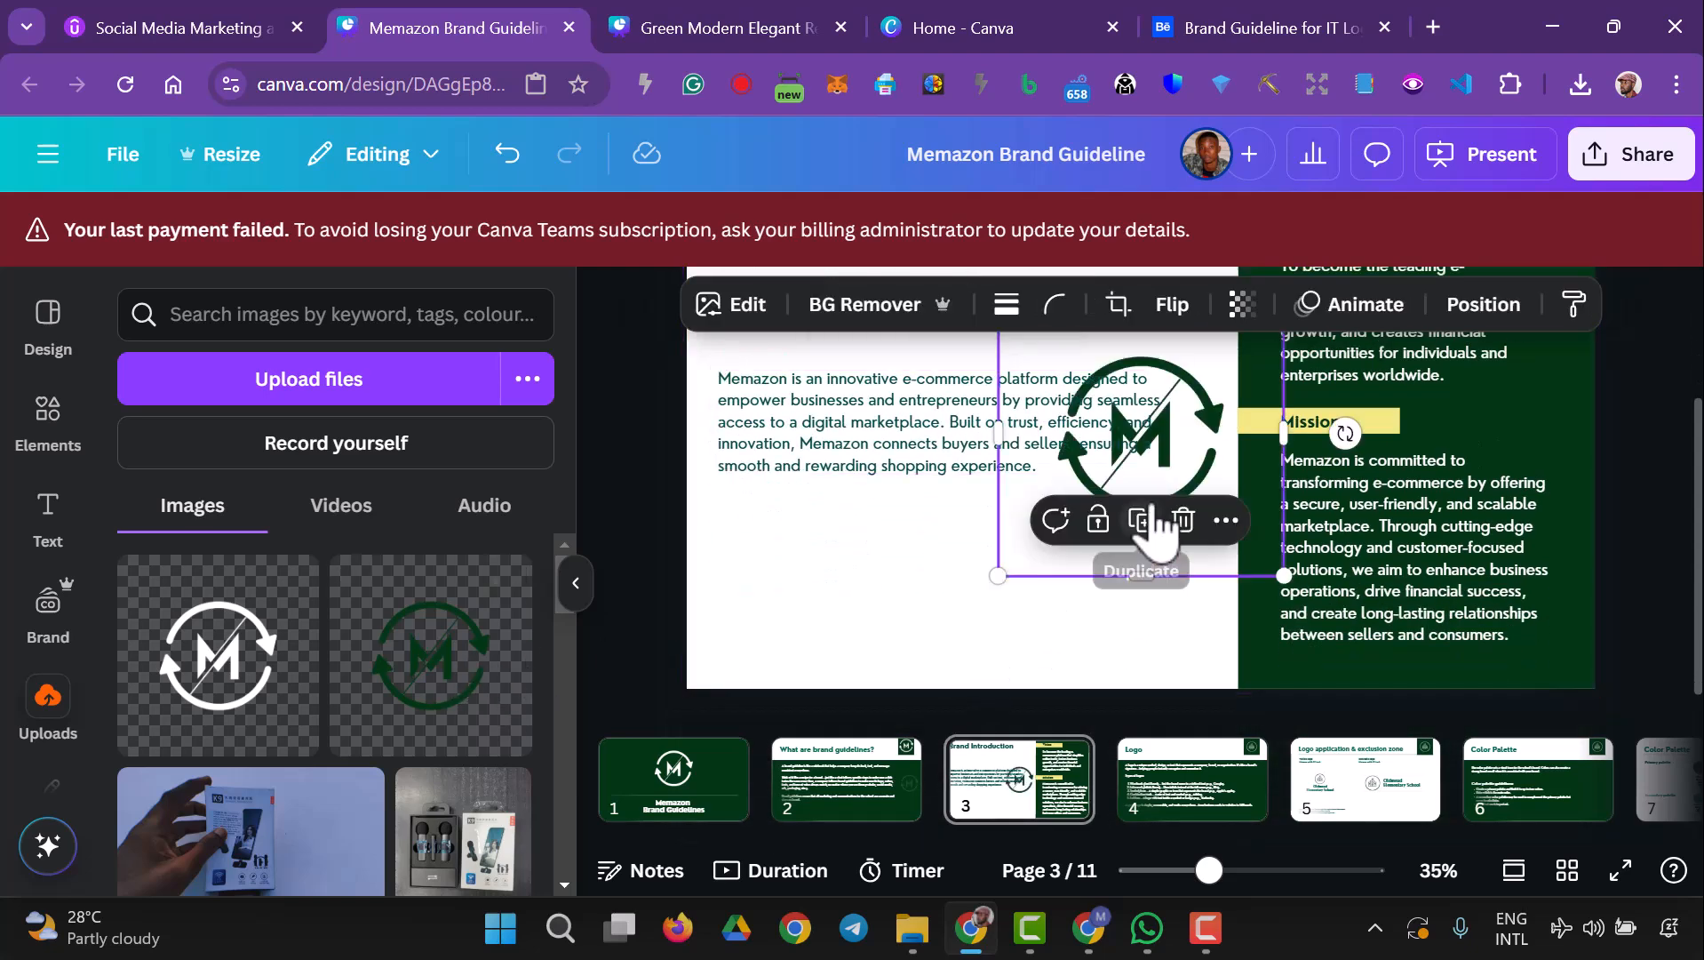
drag(1124, 470, 921, 601)
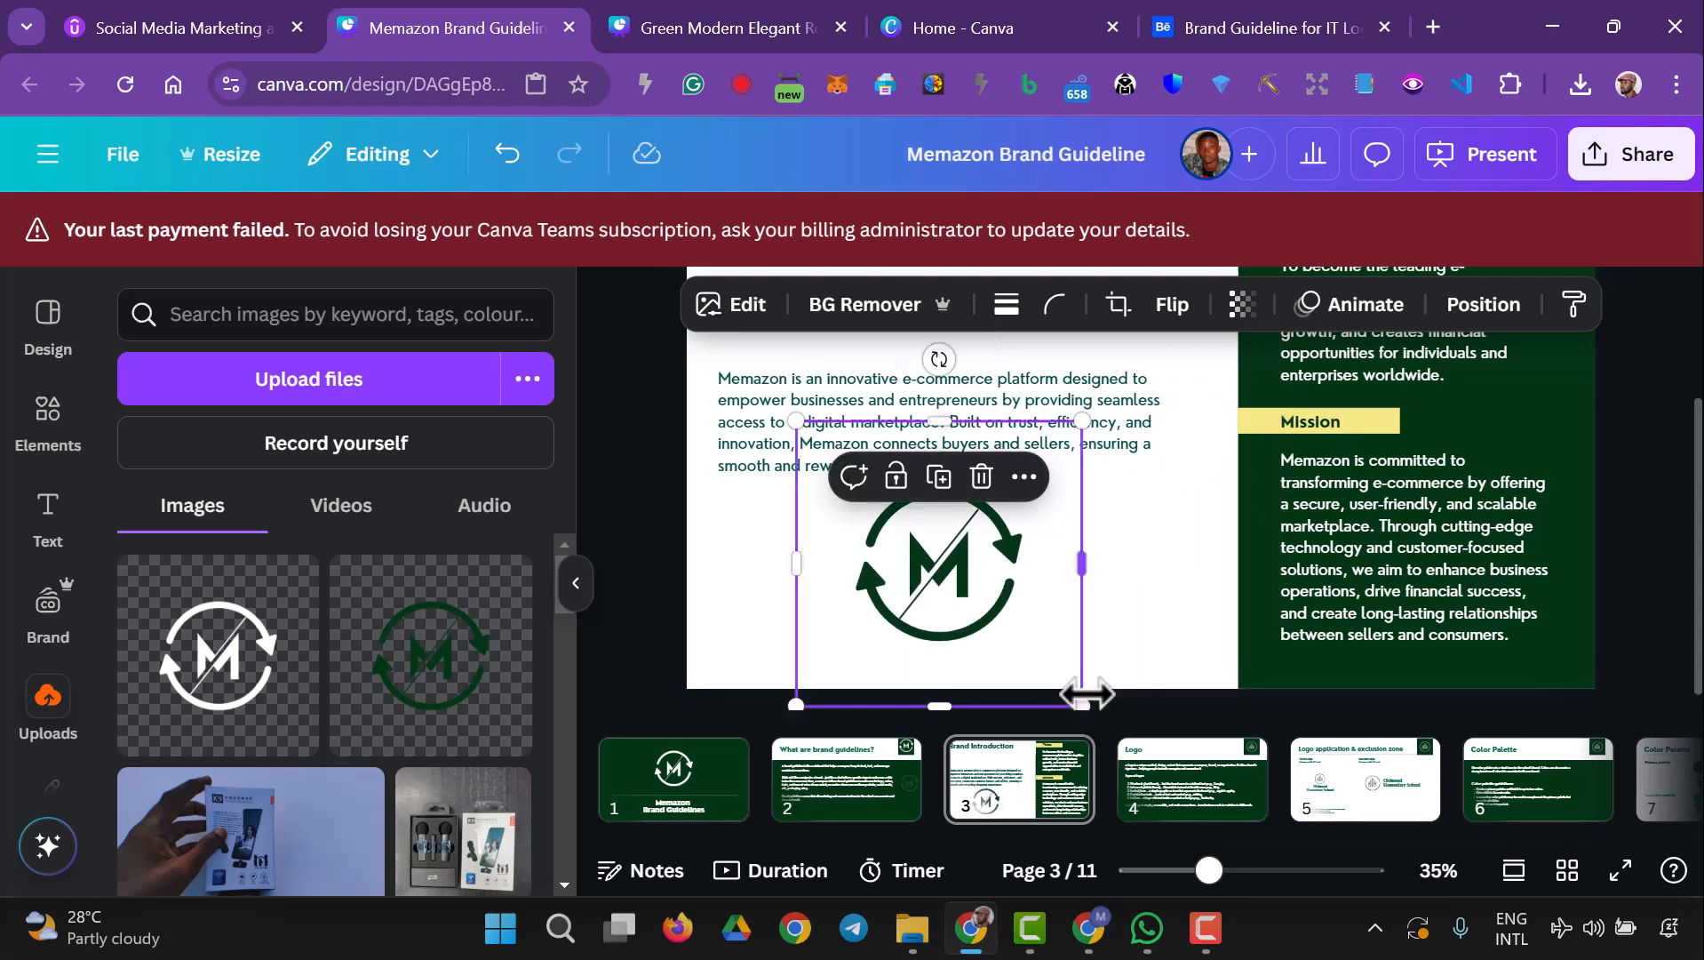
drag(1086, 706, 1011, 622)
drag(918, 558, 943, 588)
- Crop the empty margins on all four sides of the green logo and centre it under the introduction paragraph
drag(927, 681, 937, 636)
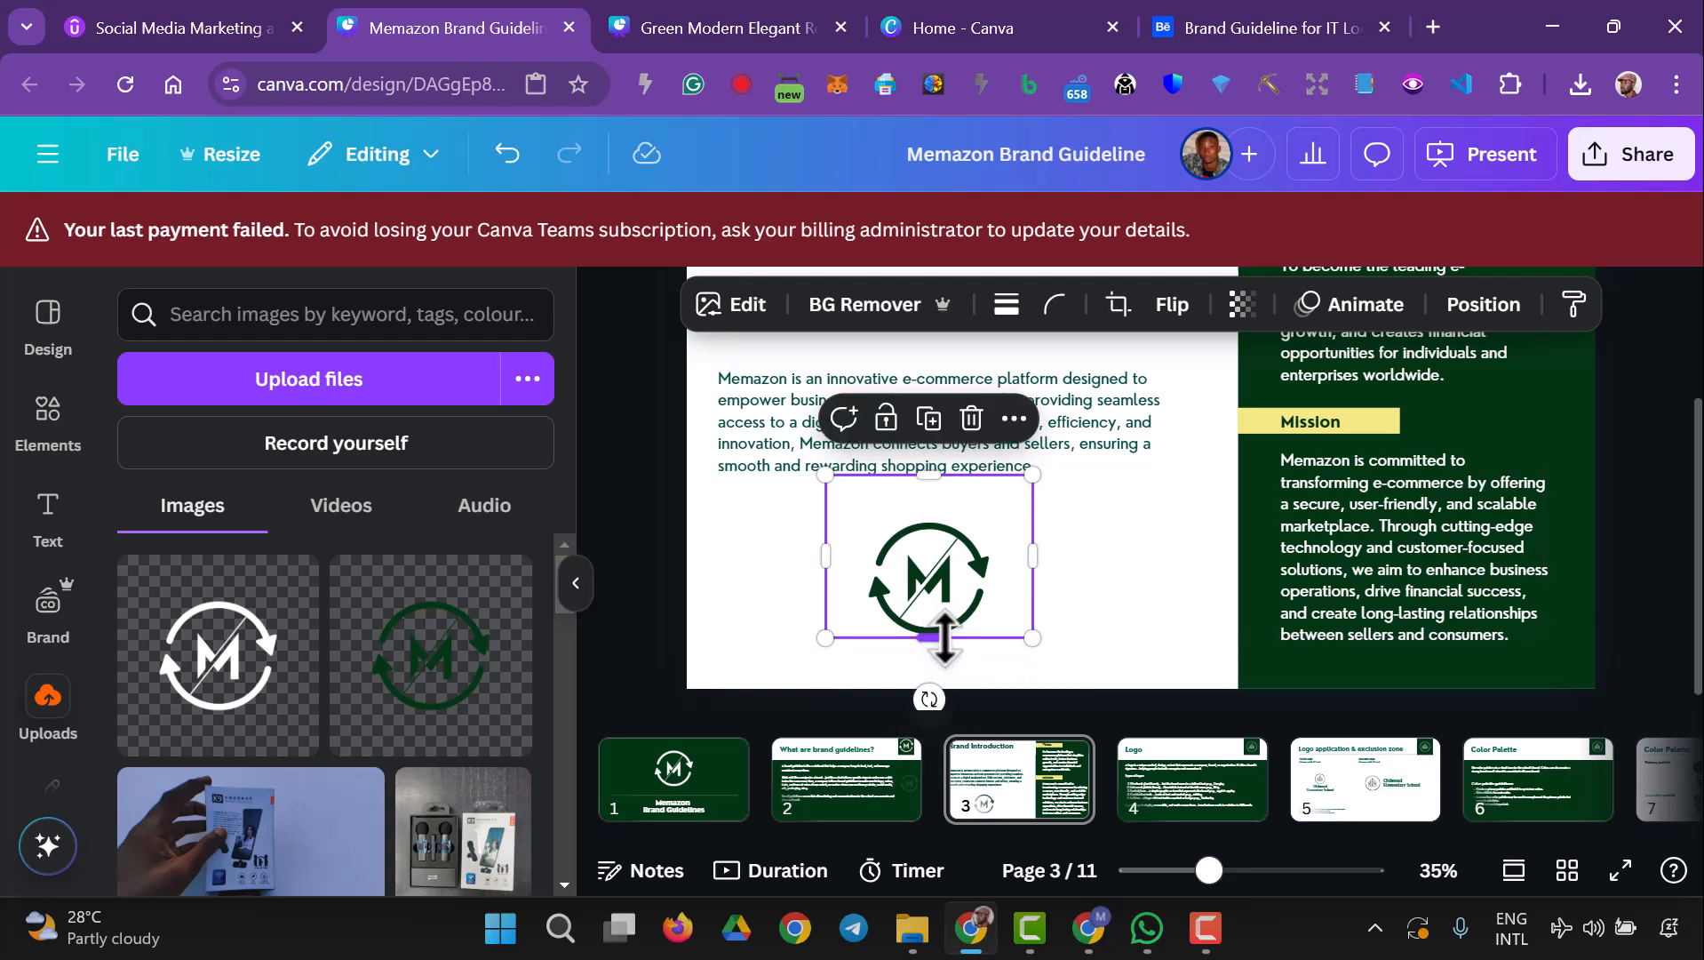
key(ctrl+z)
drag(938, 677, 947, 615)
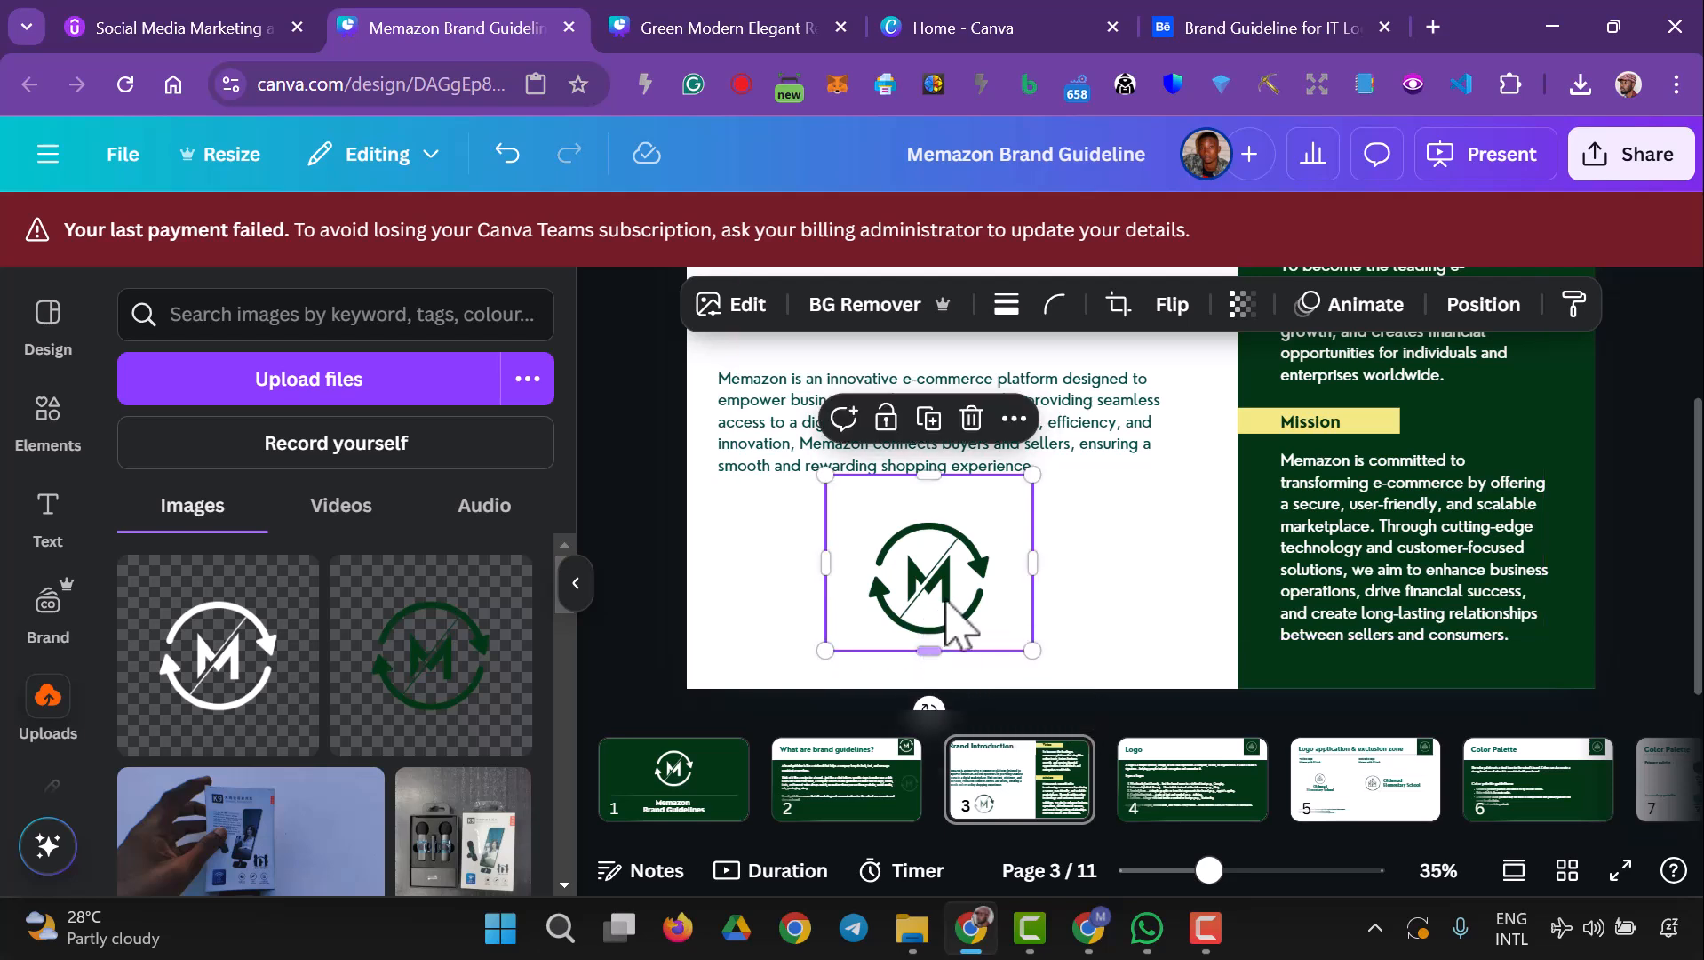
drag(920, 481, 925, 502)
drag(1033, 583, 1006, 583)
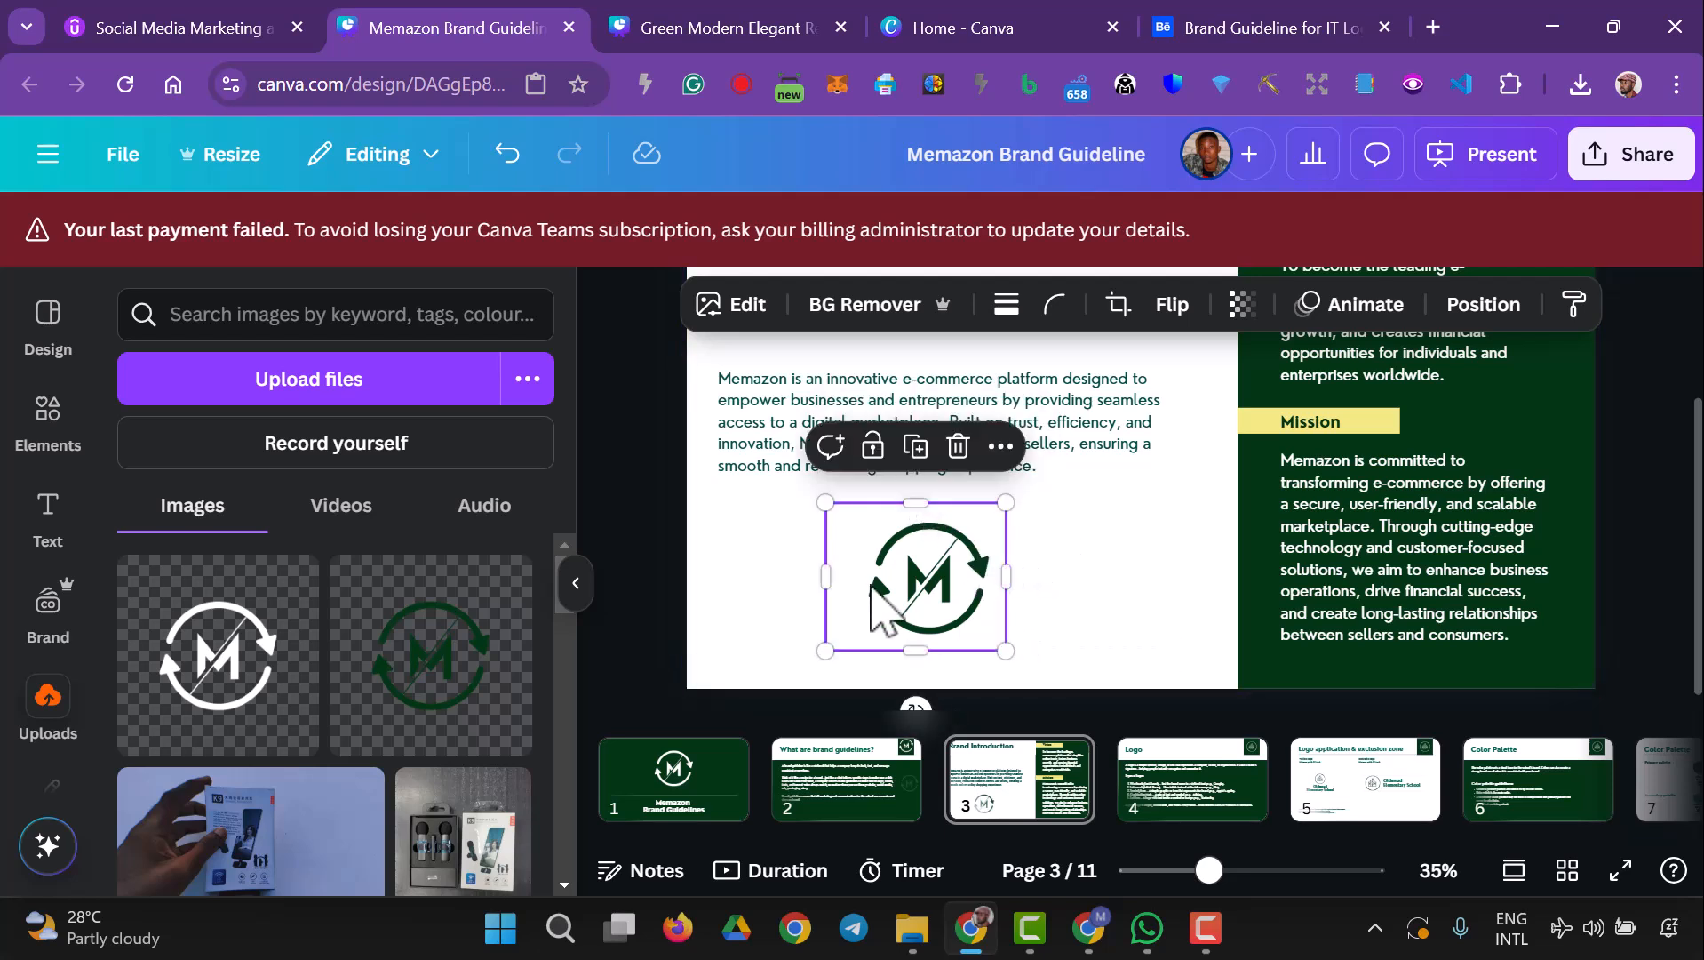
drag(826, 587, 946, 614)
click(1126, 669)
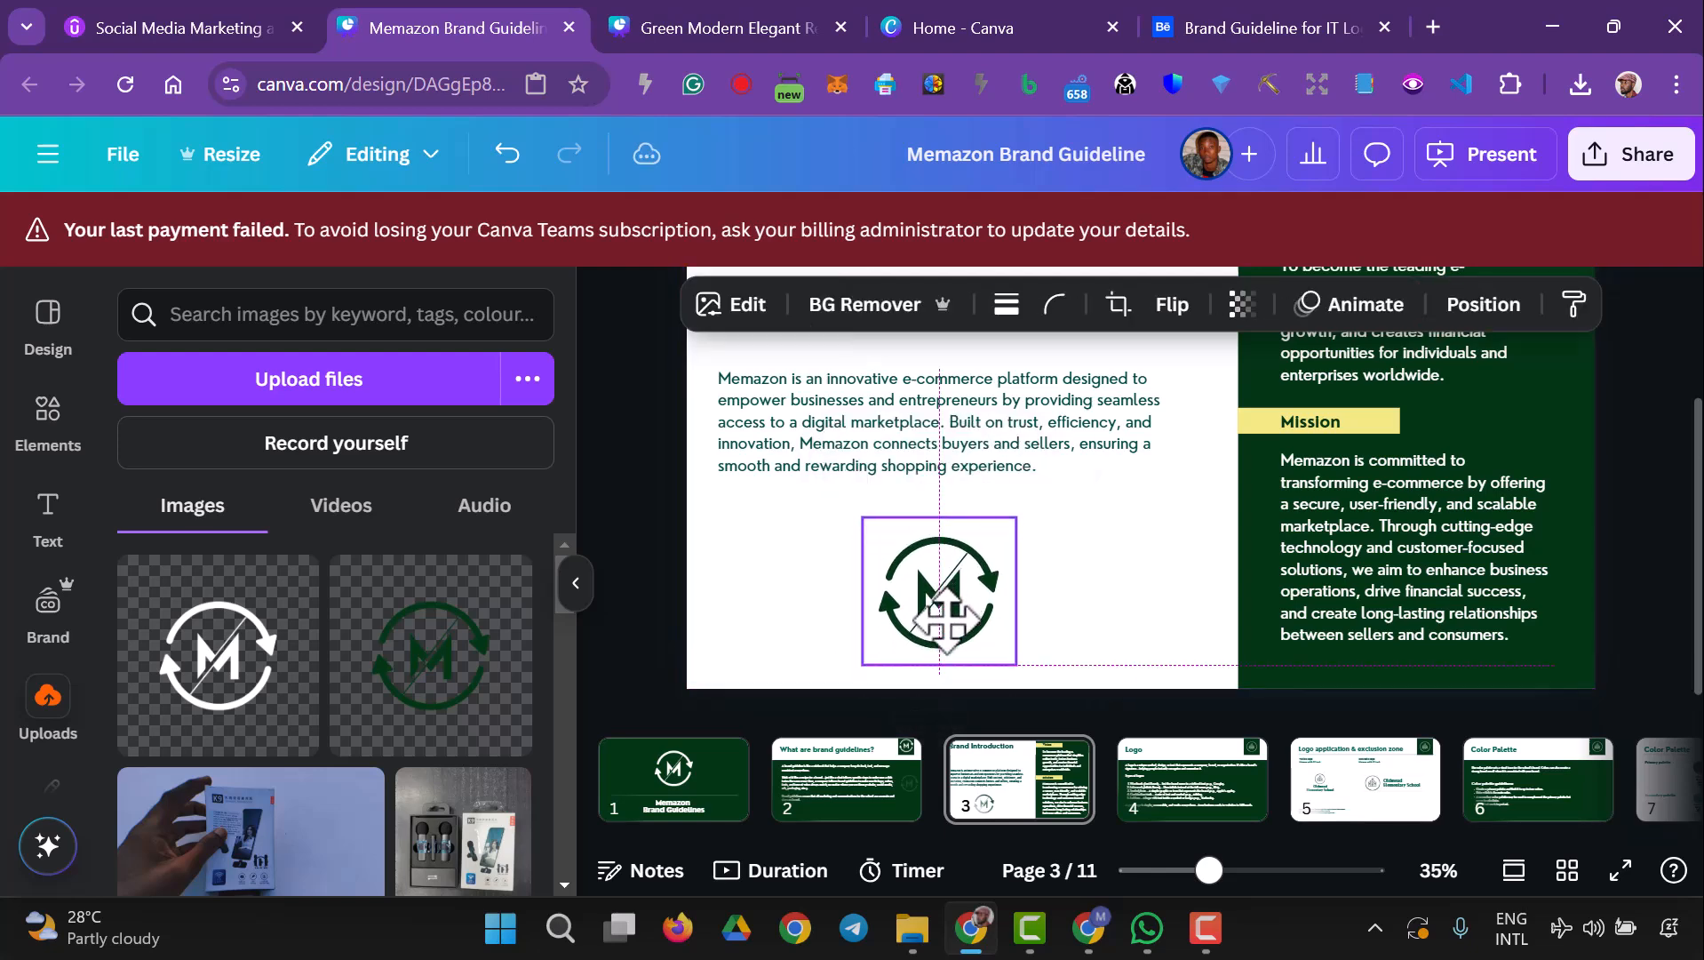
click(1622, 618)
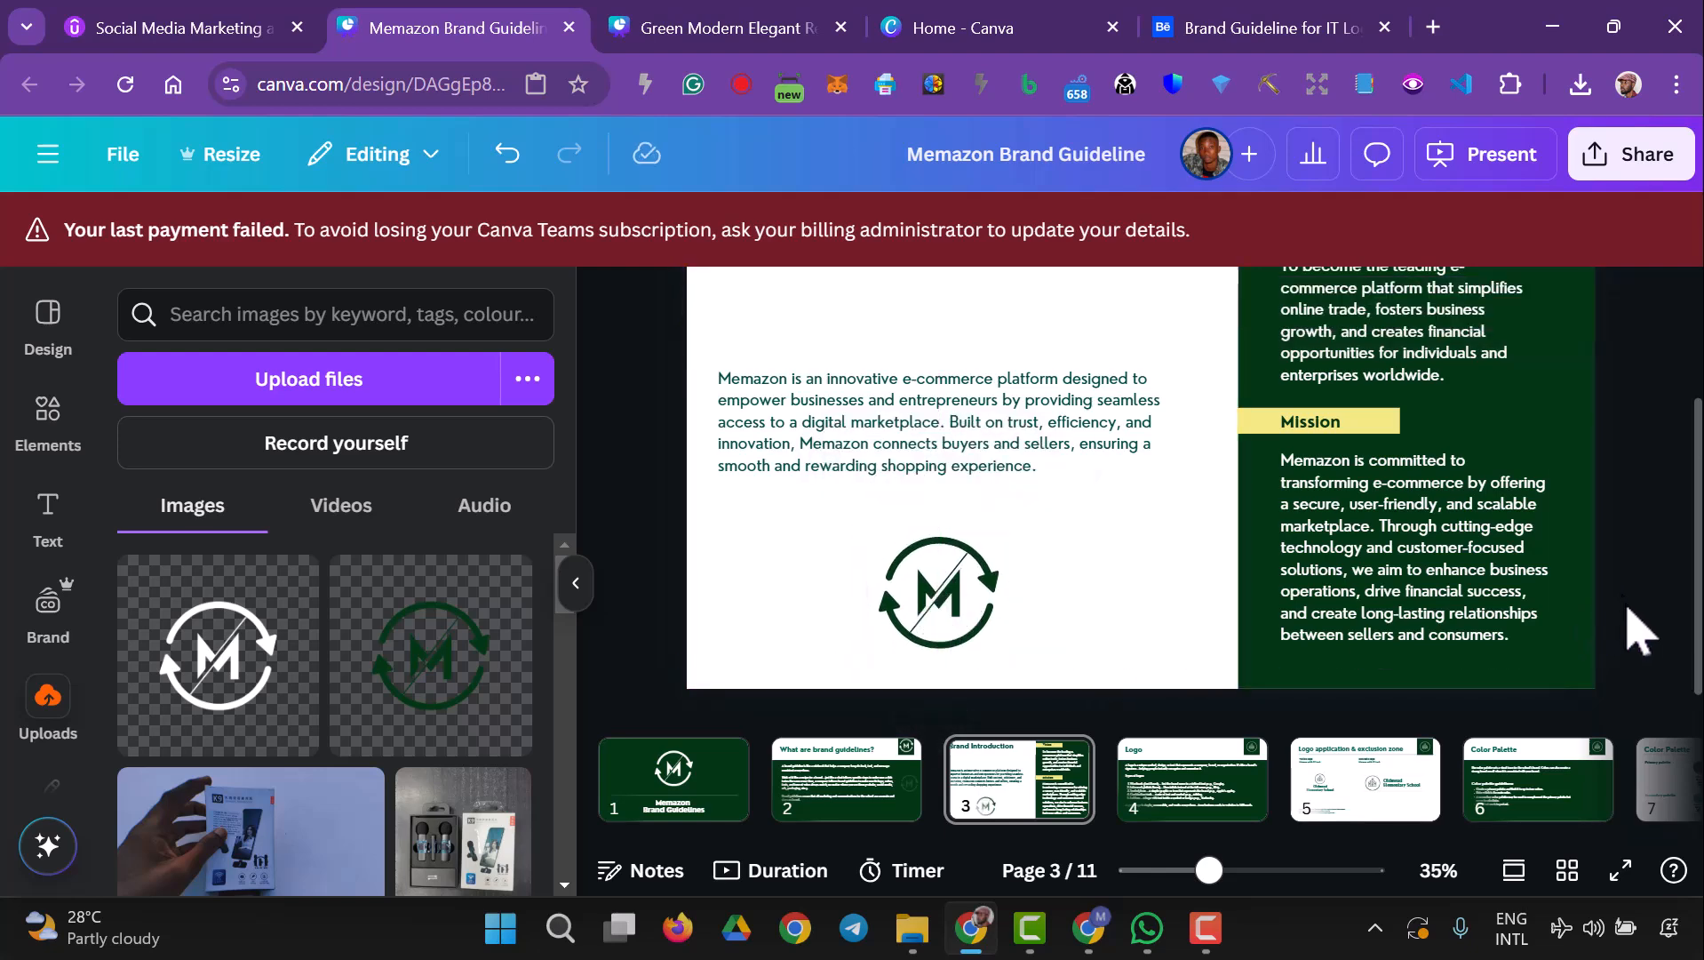
- Move the green logo up under the Brand Introduction heading and shift the introduction paragraph down below it
scroll(1644, 640, up, 3)
scroll(1659, 667, down, 2)
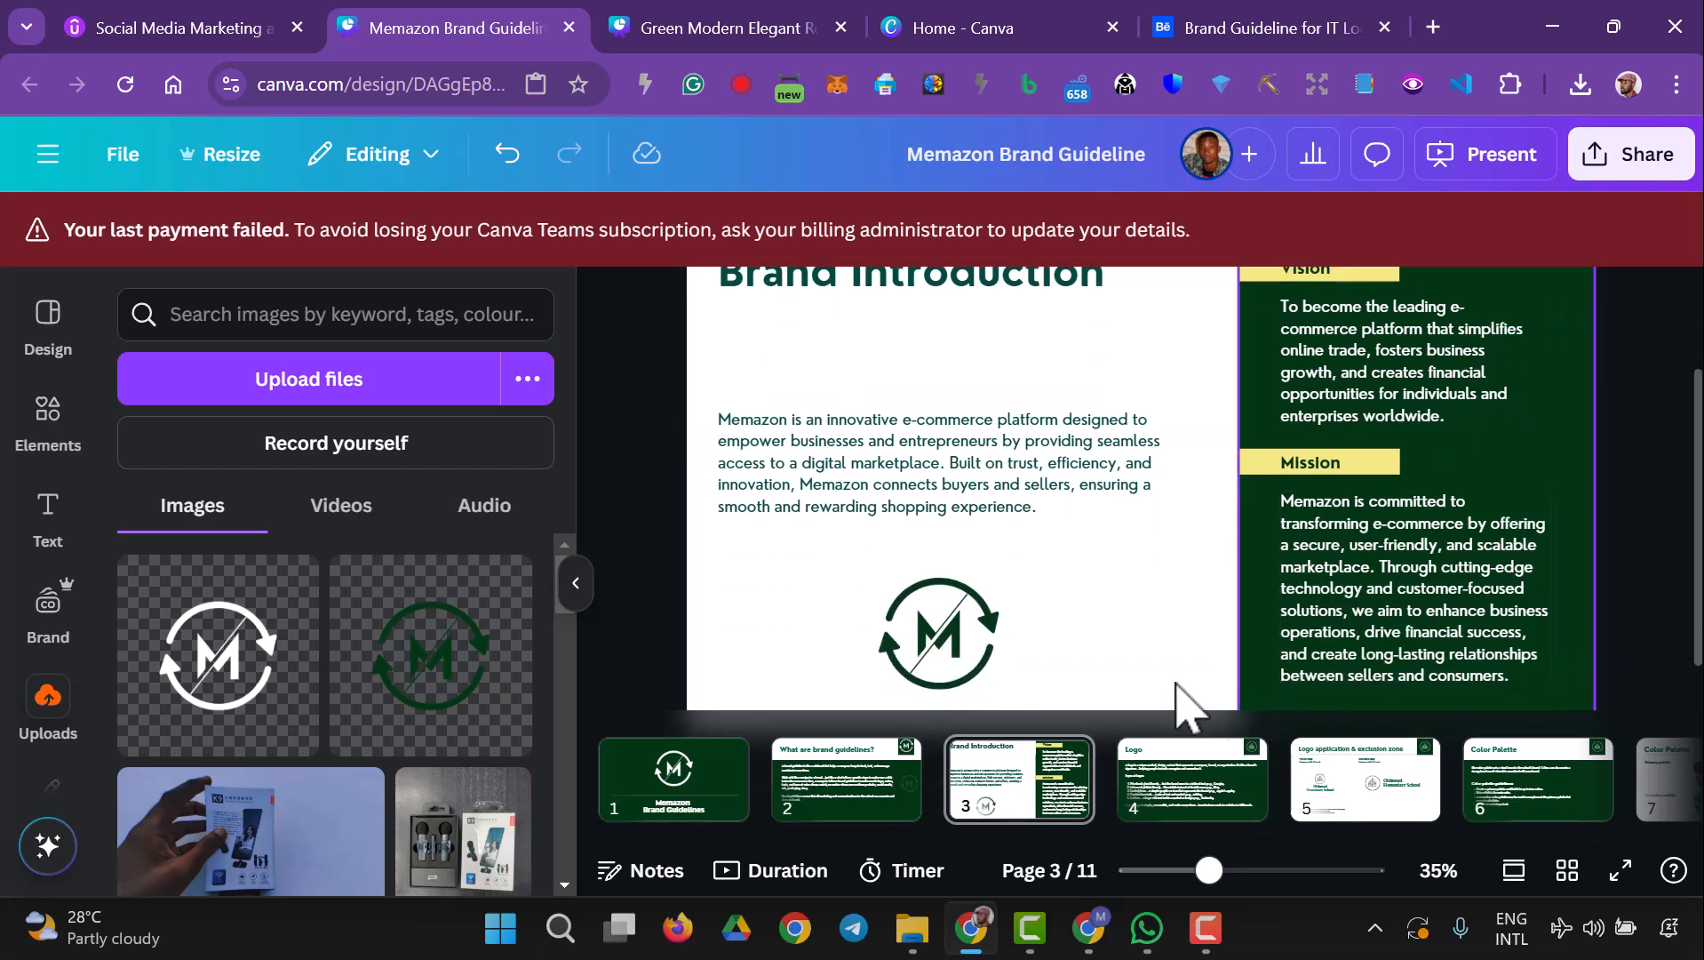
drag(970, 634, 1003, 461)
scroll(994, 543, up, 1)
scroll(993, 543, down, 1)
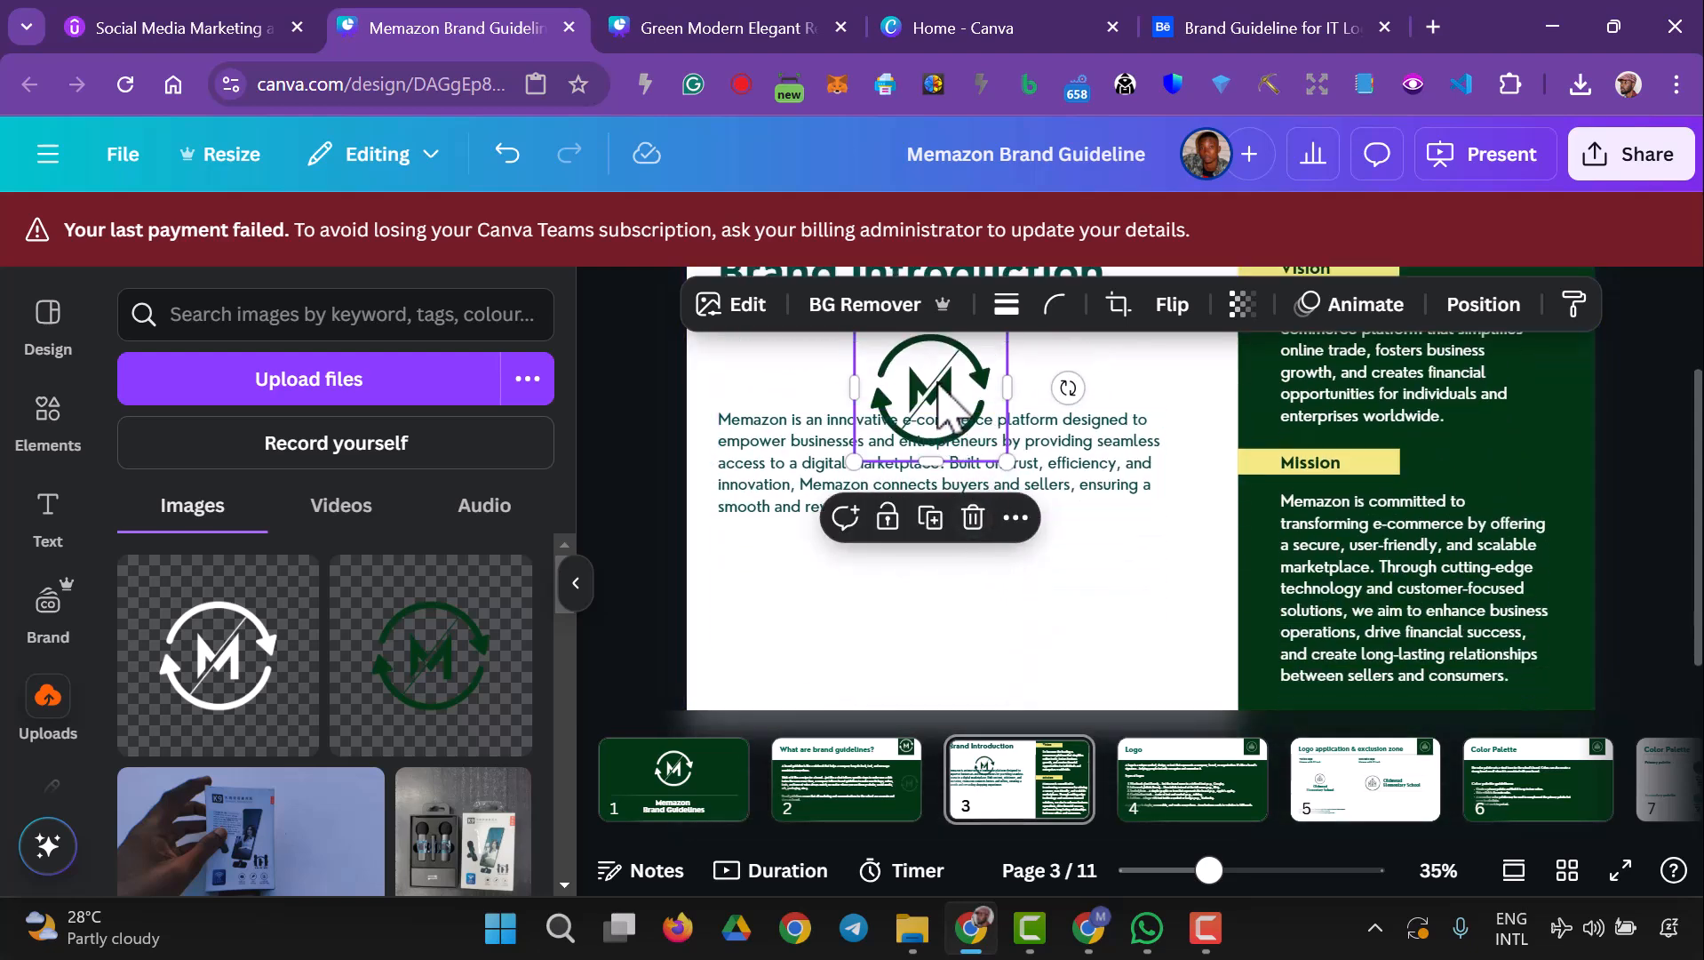
drag(1102, 487, 1076, 551)
scroll(1076, 551, up, 1)
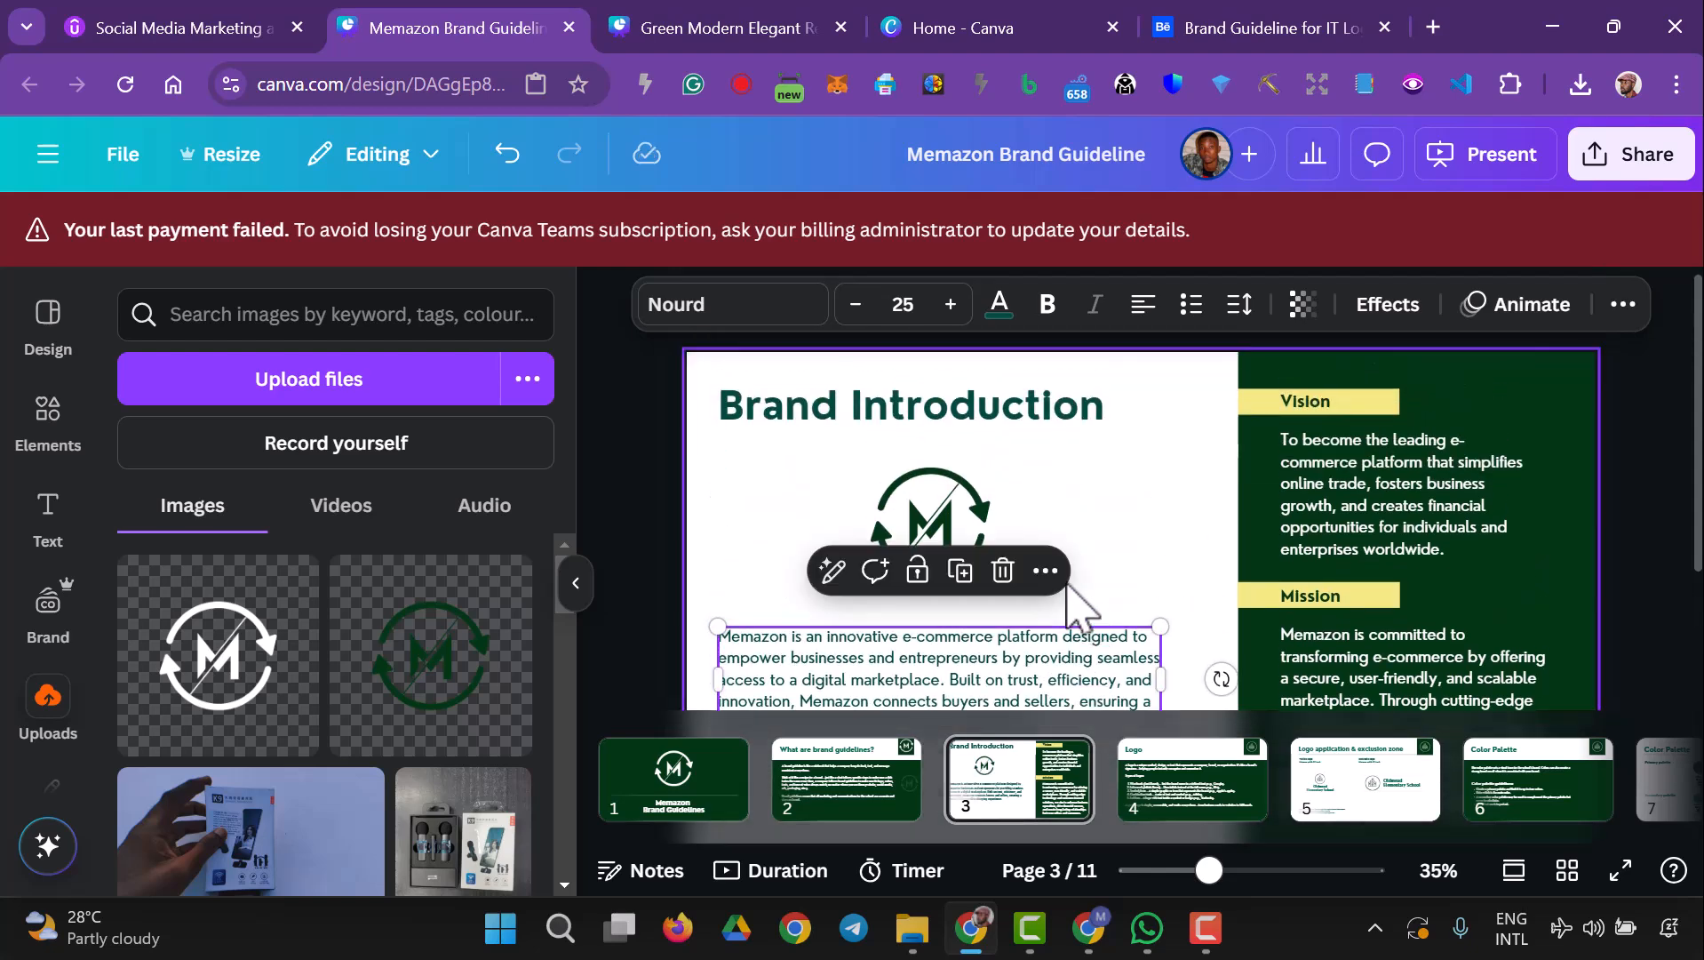
scroll(1097, 547, down, 1)
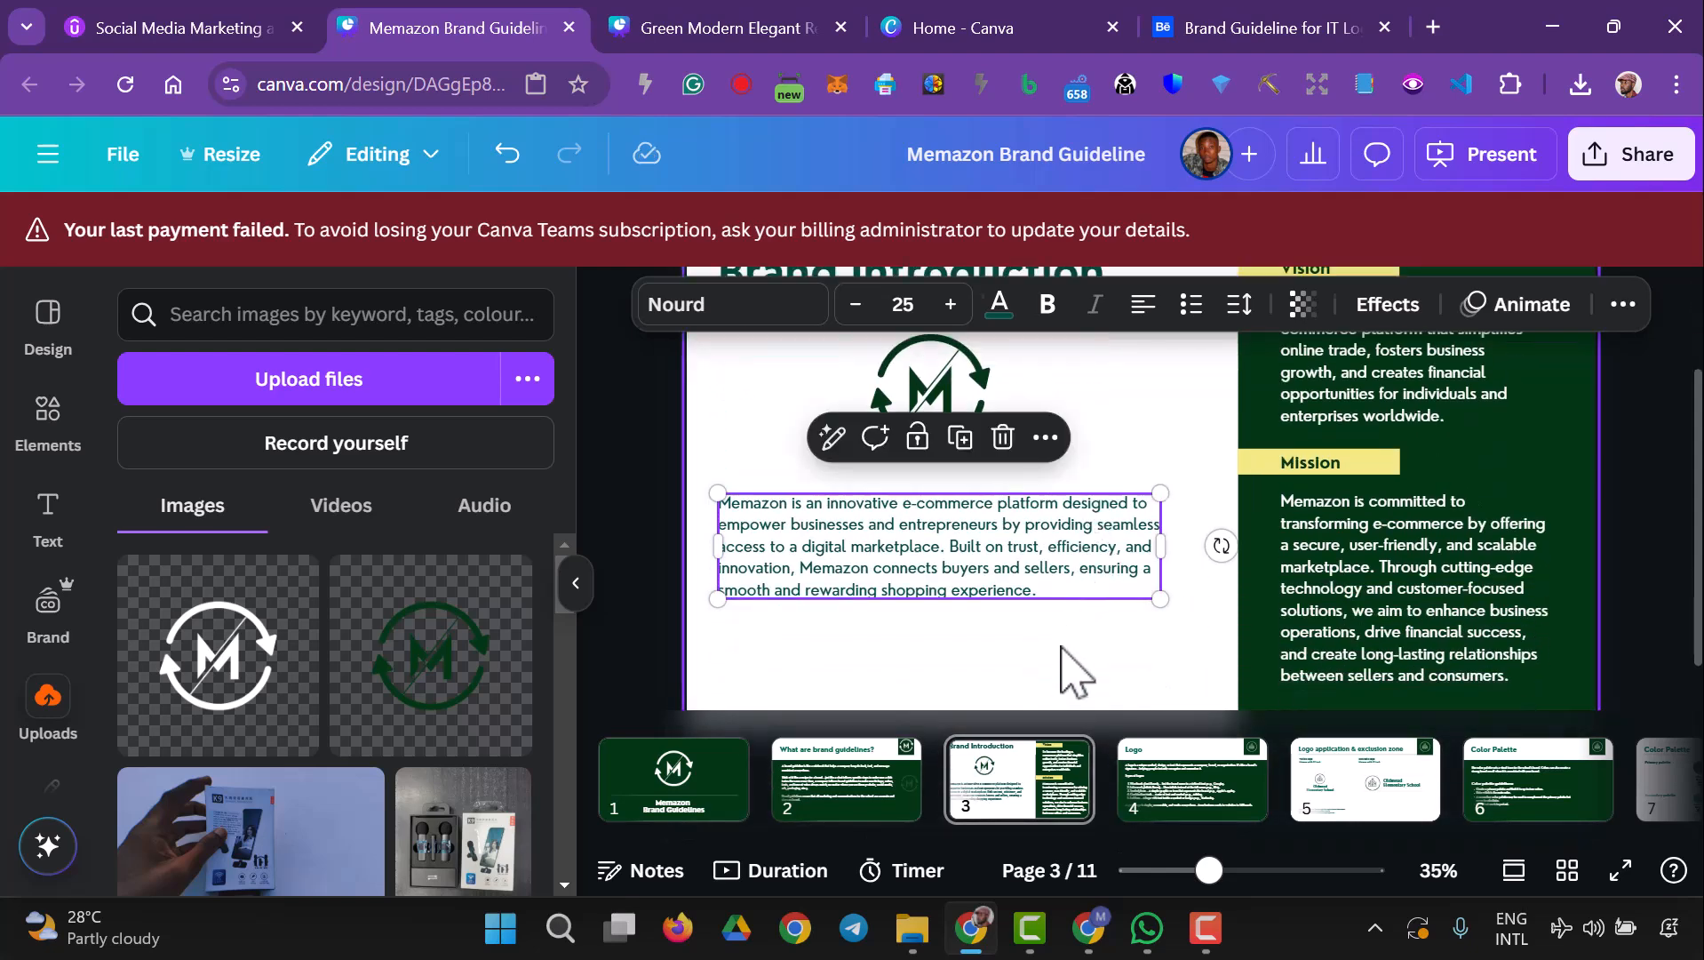
click(1066, 673)
scroll(995, 603, up, 1)
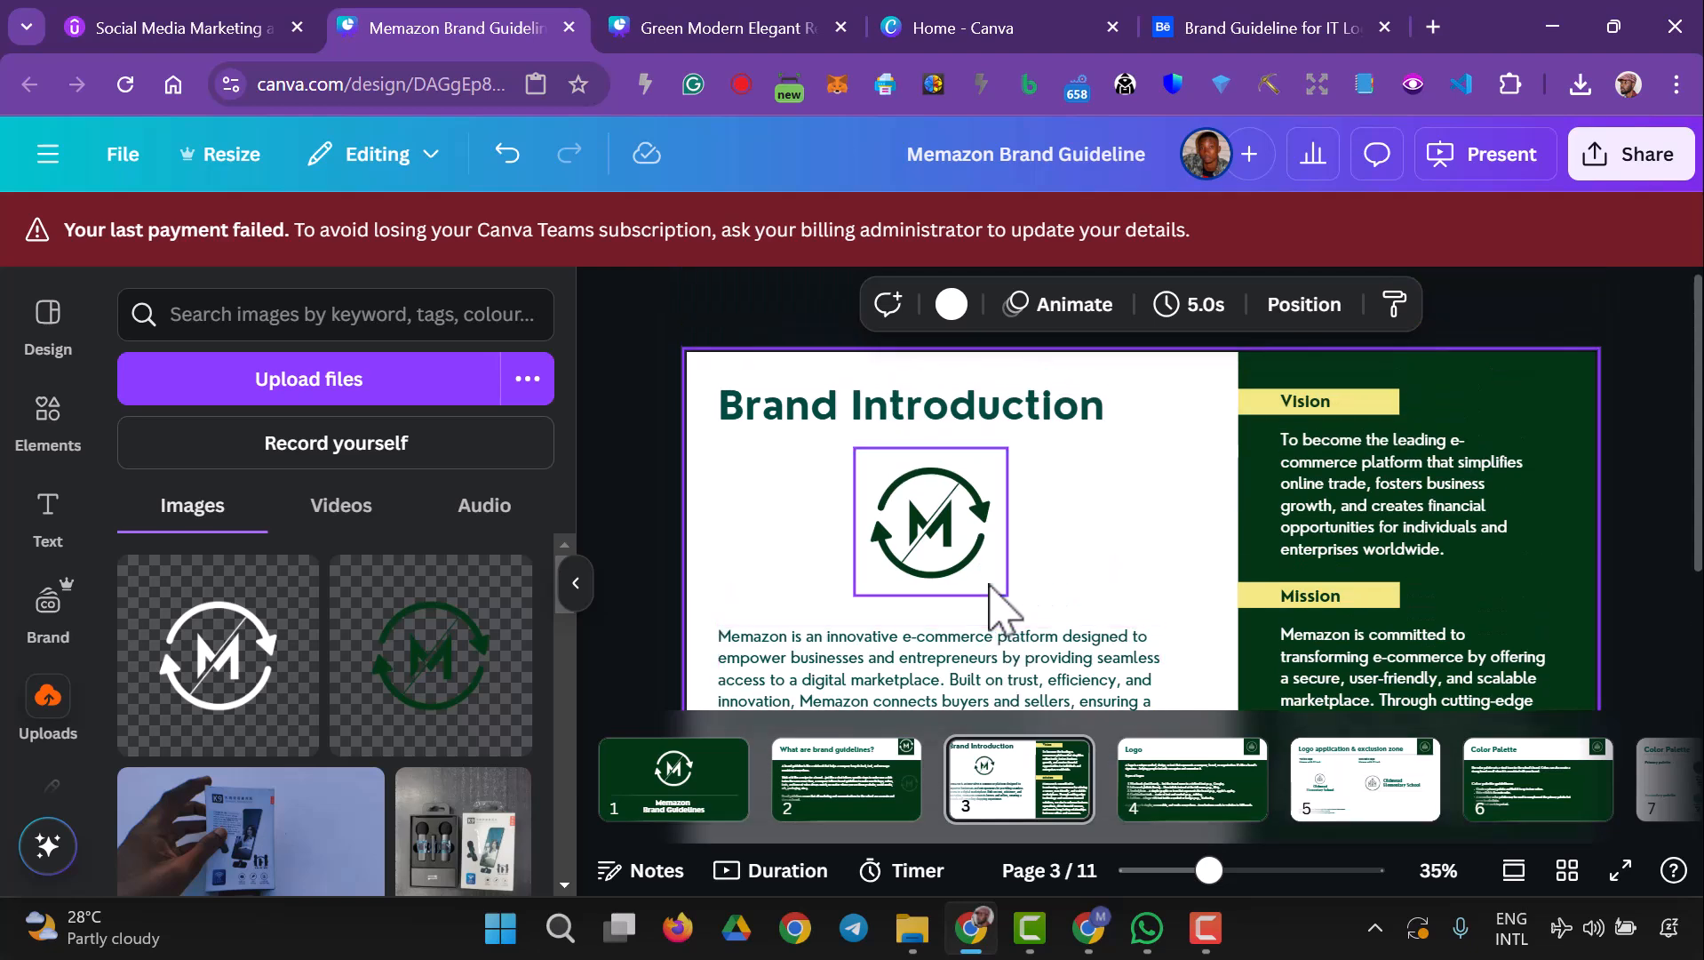
scroll(1093, 520, down, 1)
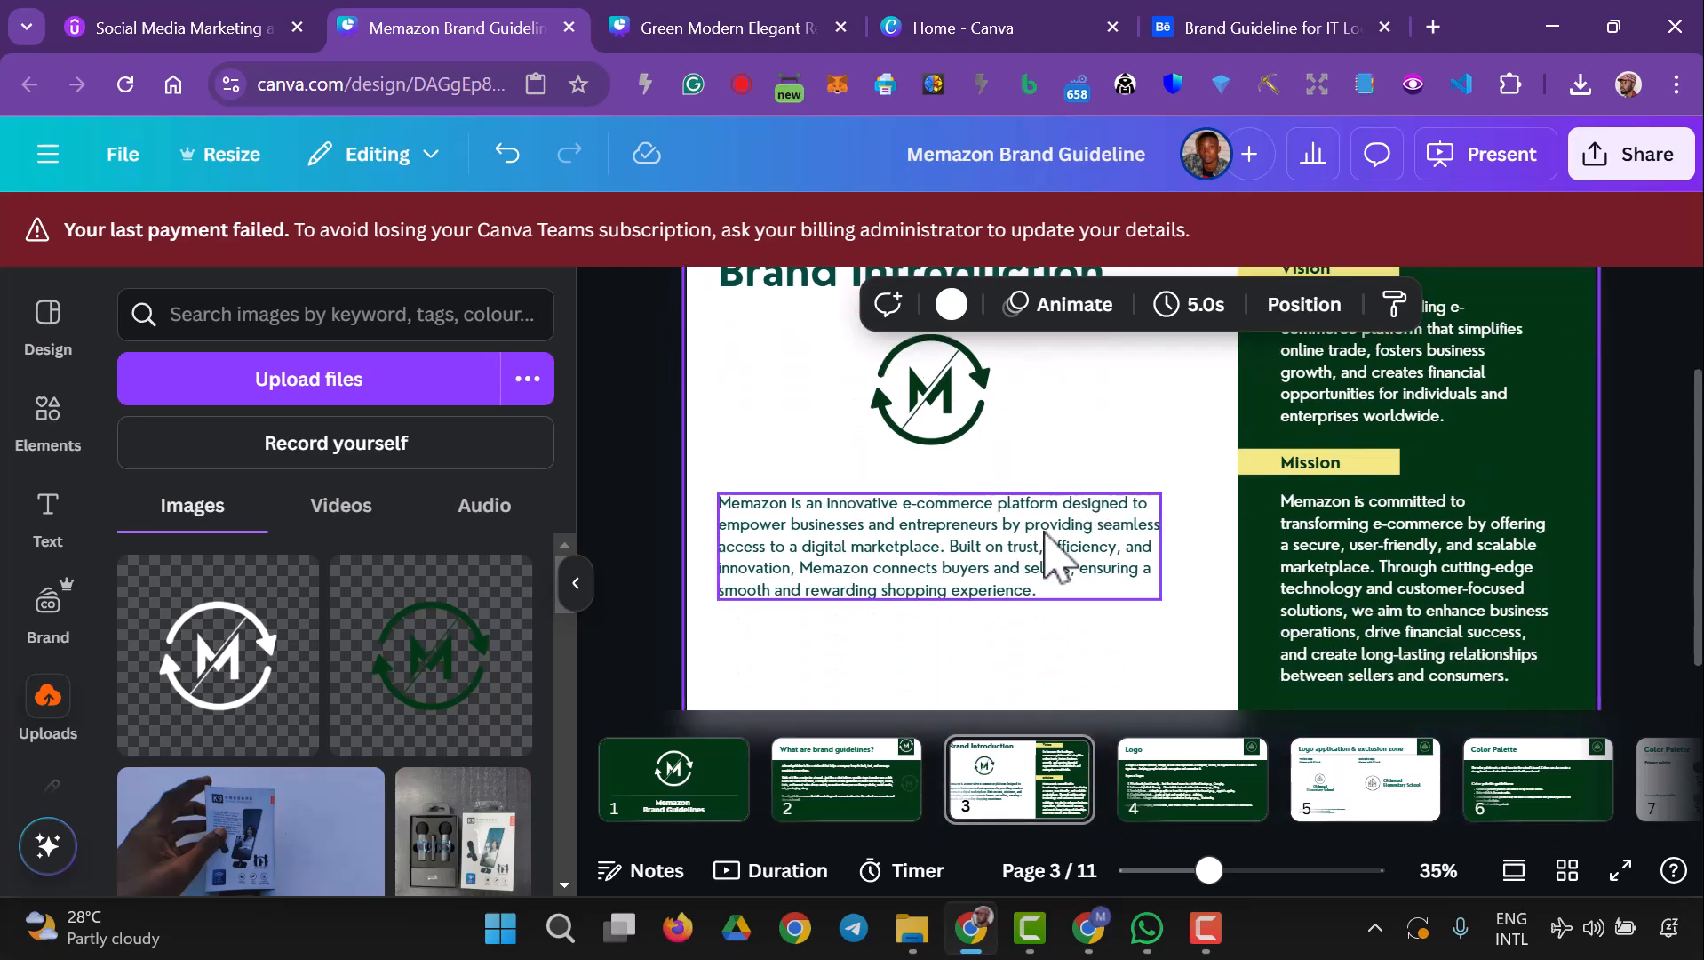
drag(879, 546, 874, 546)
click(787, 439)
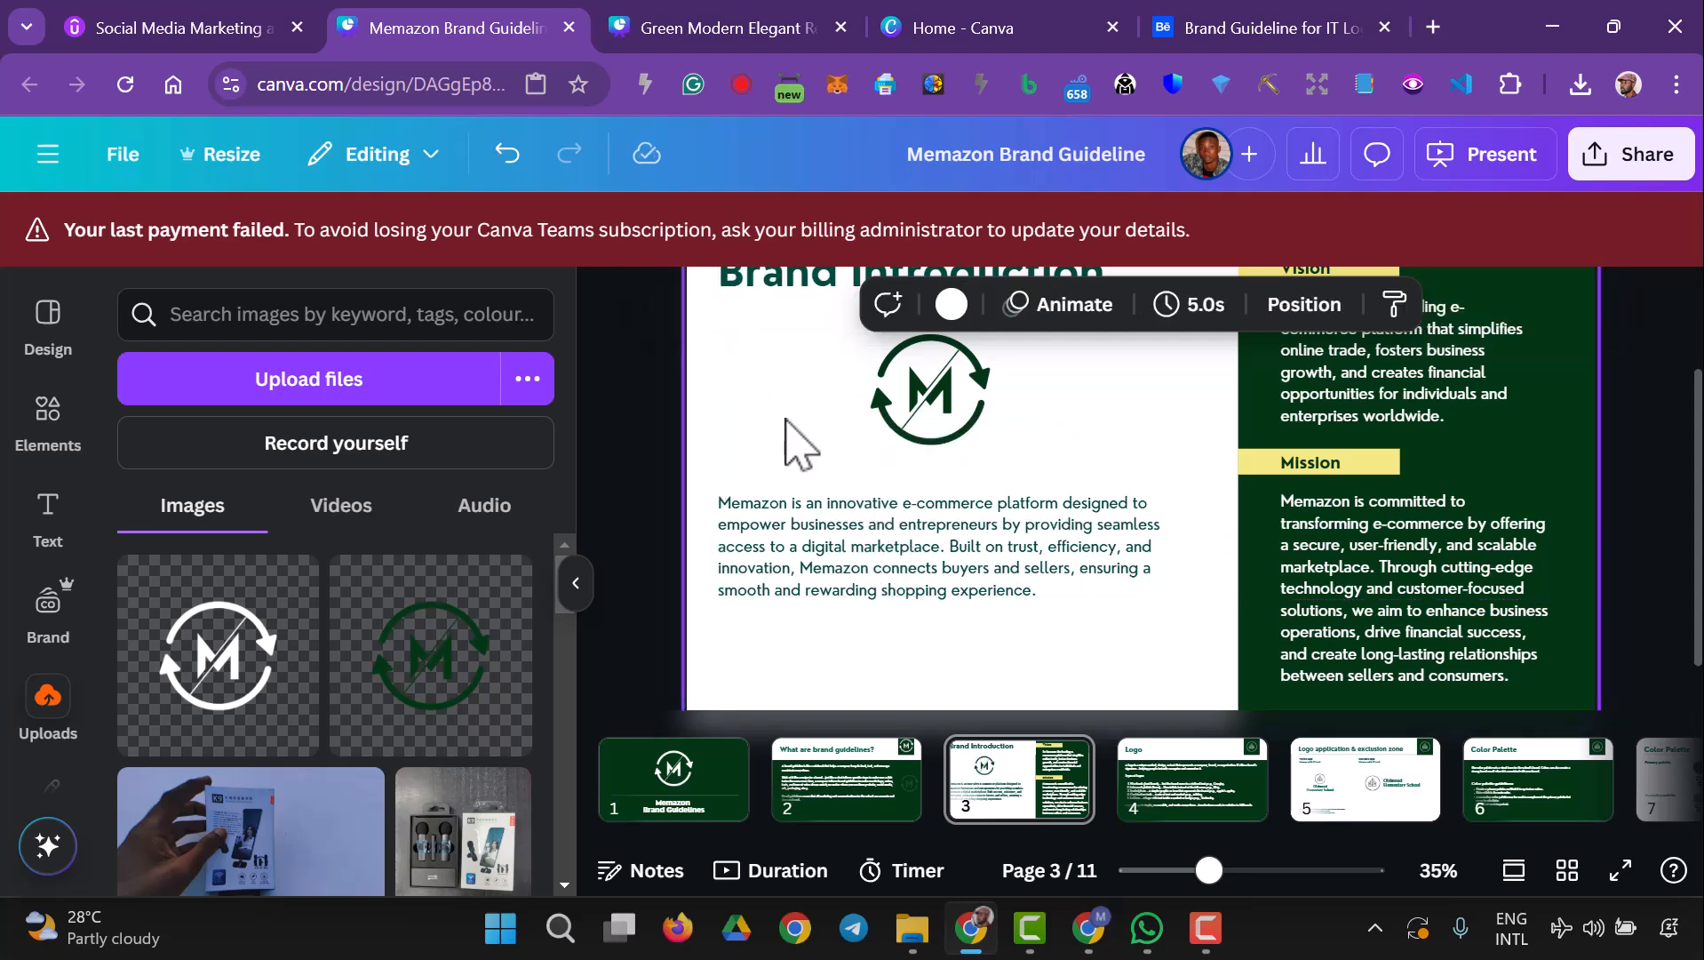
scroll(800, 438, up, 1)
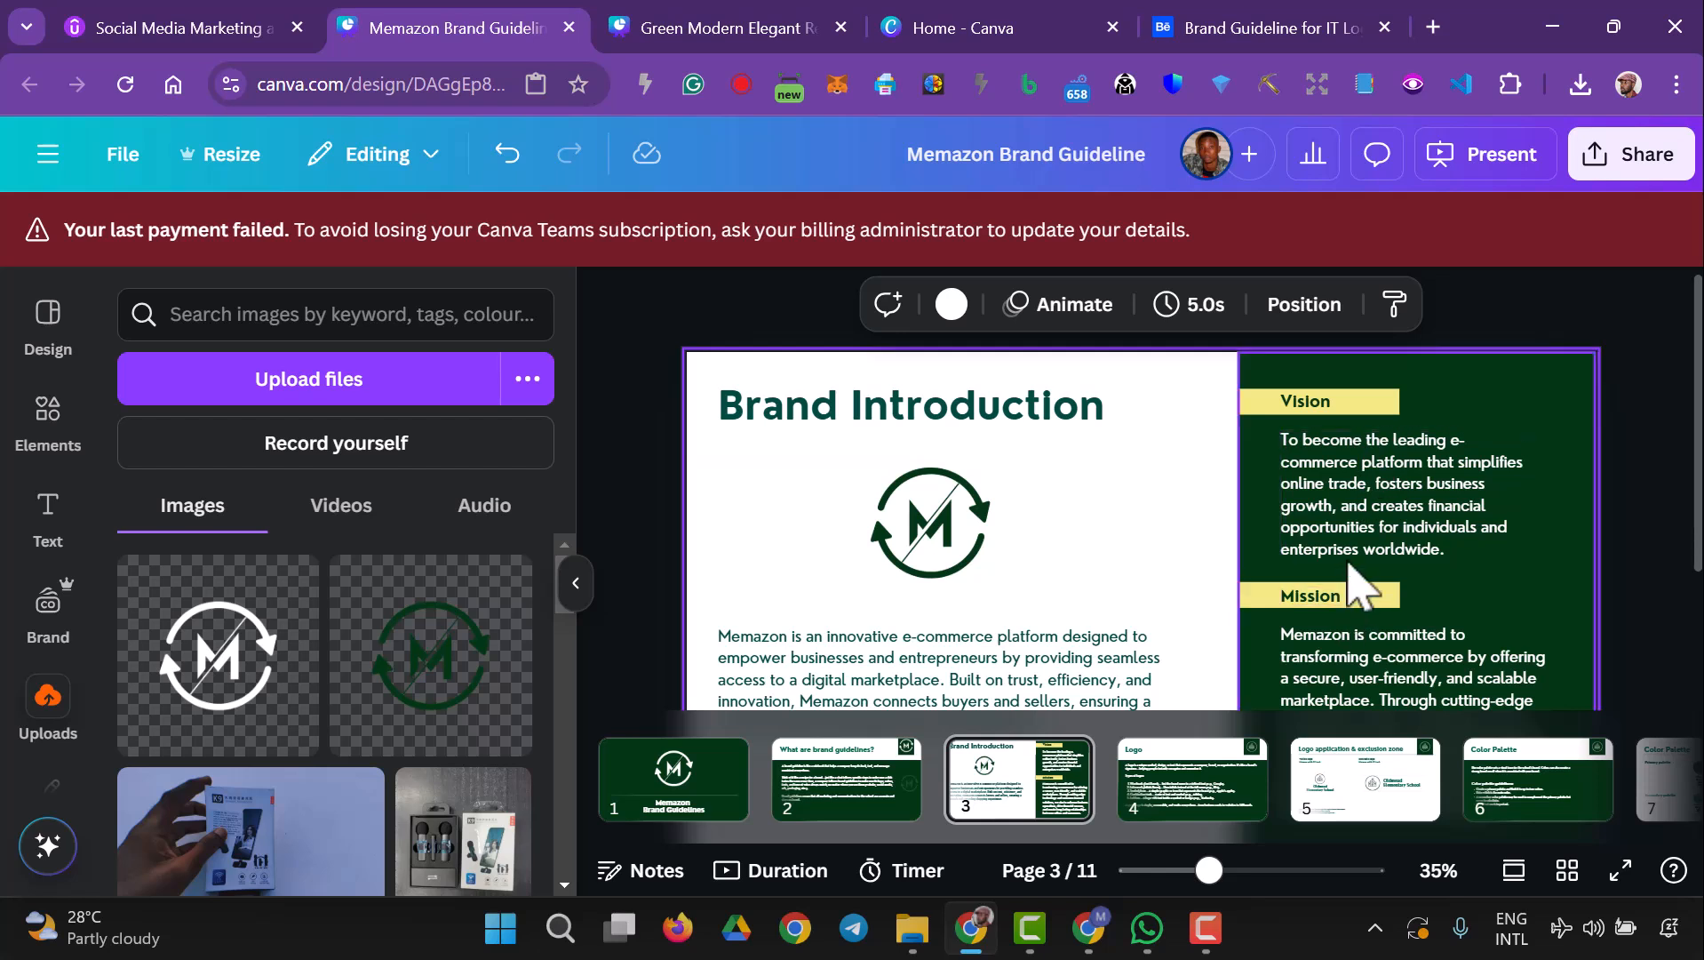
scroll(1360, 604, down, 2)
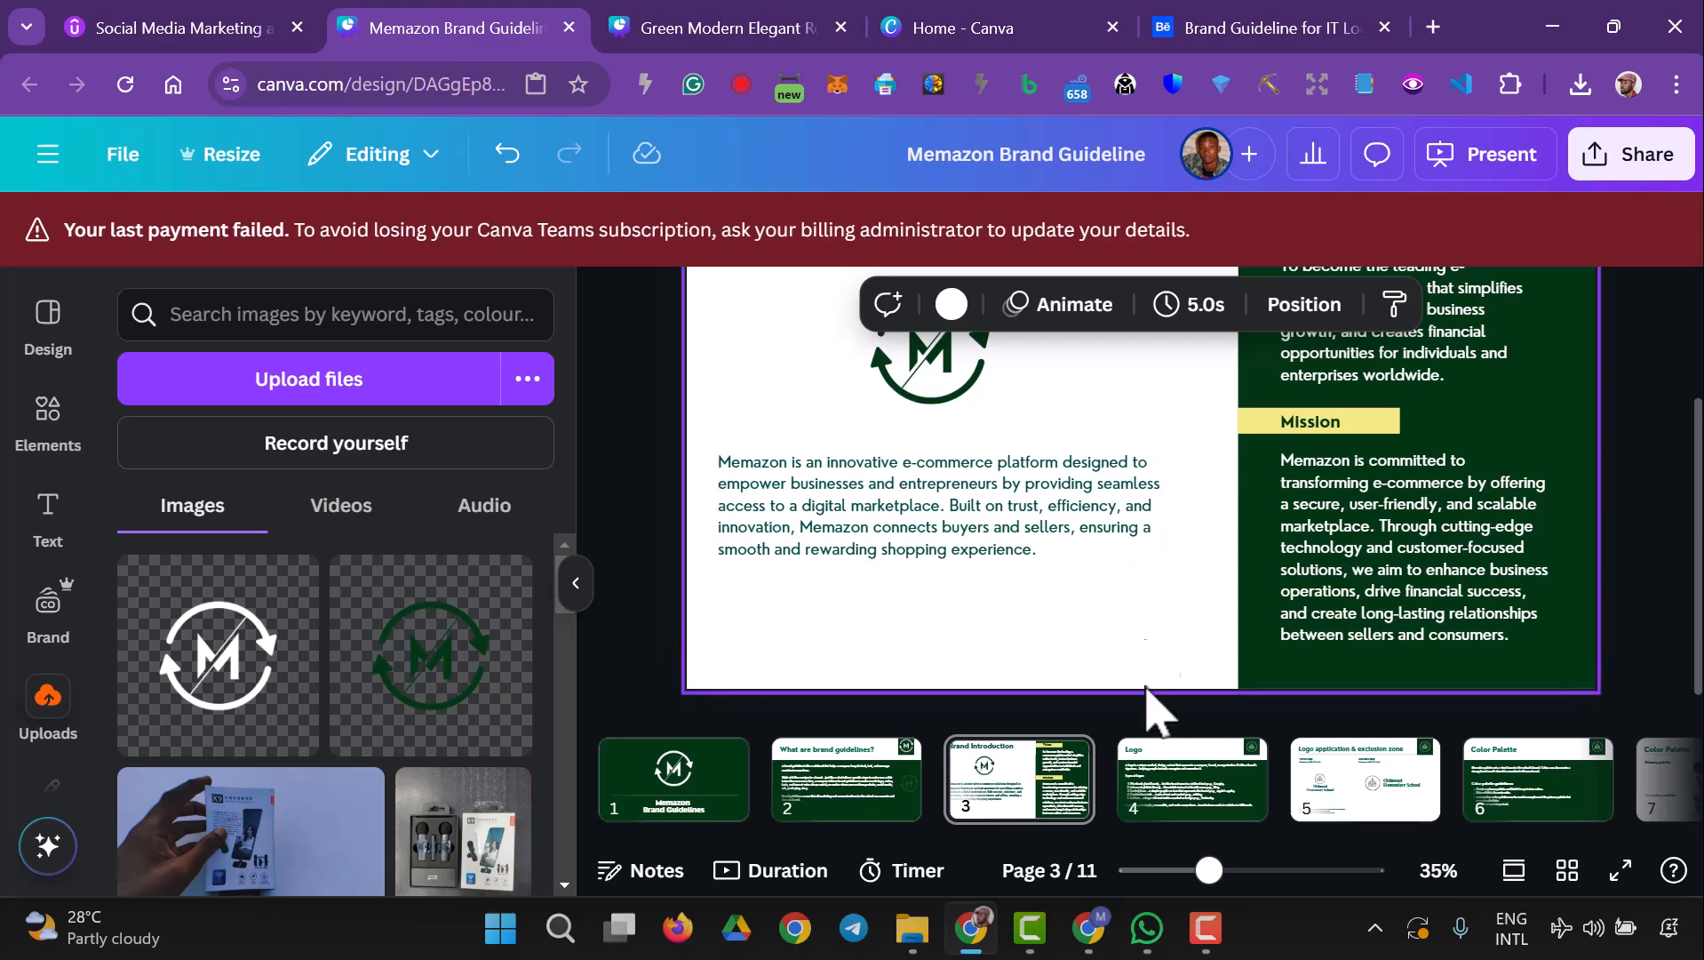
- Switch to the Memazon Brand Guideline document in Google Docs and review its text from Brand Introduction through Logo Conceptualization
click(1089, 930)
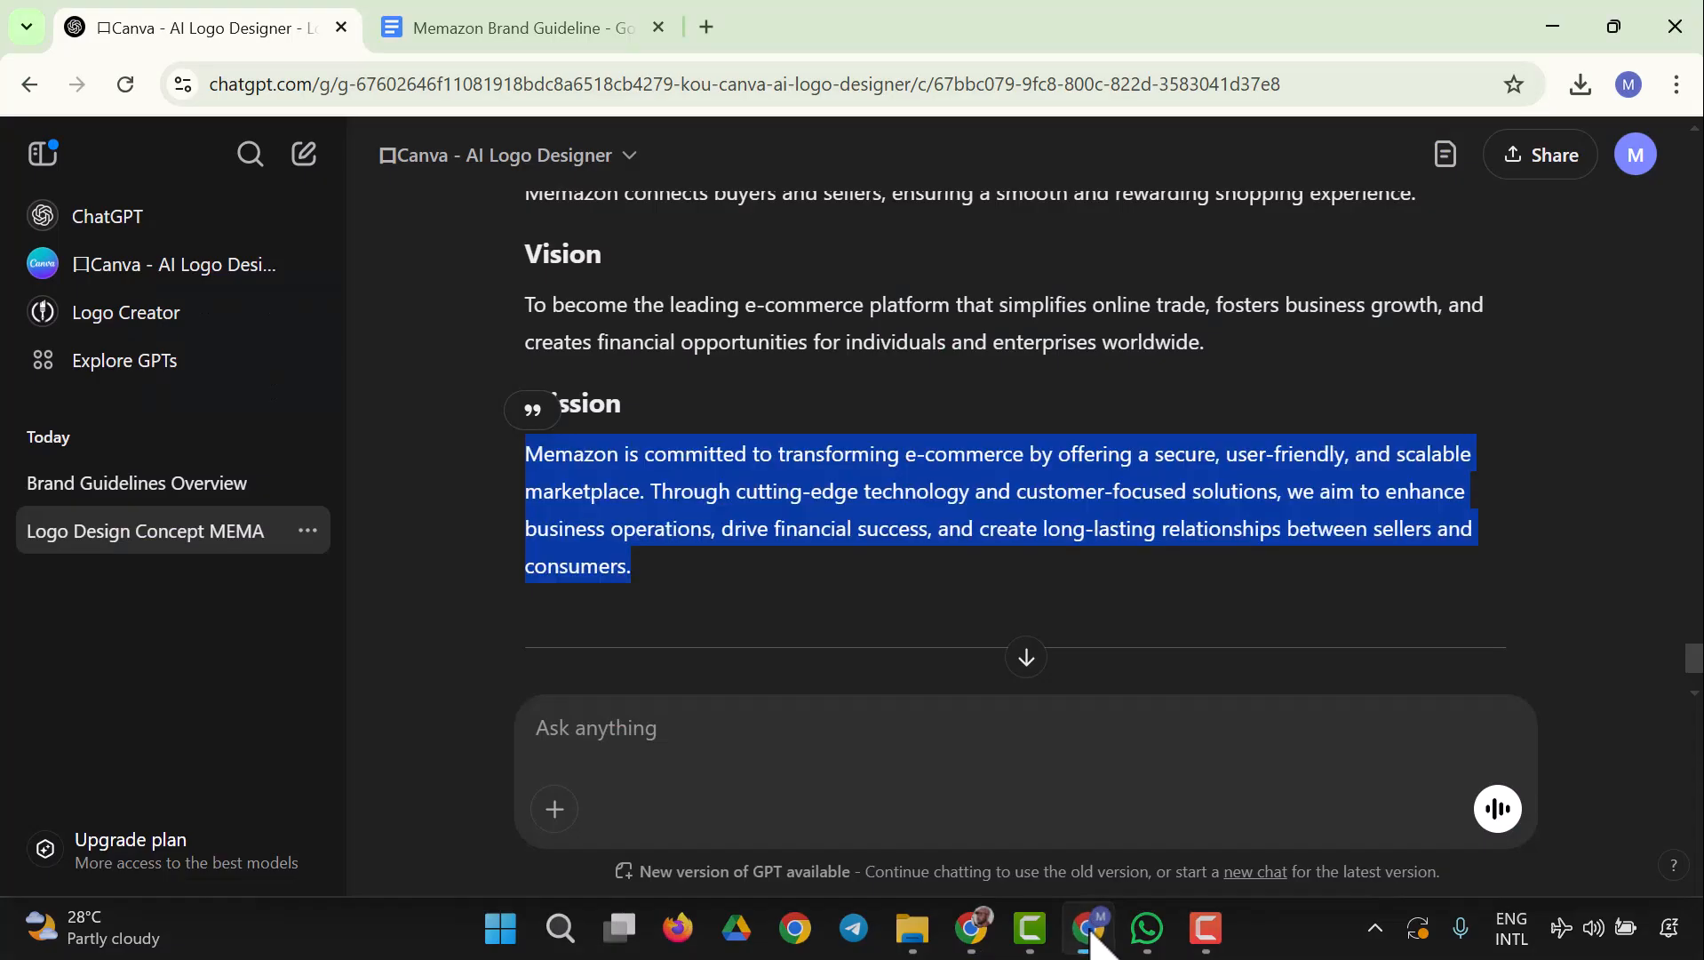
click(507, 34)
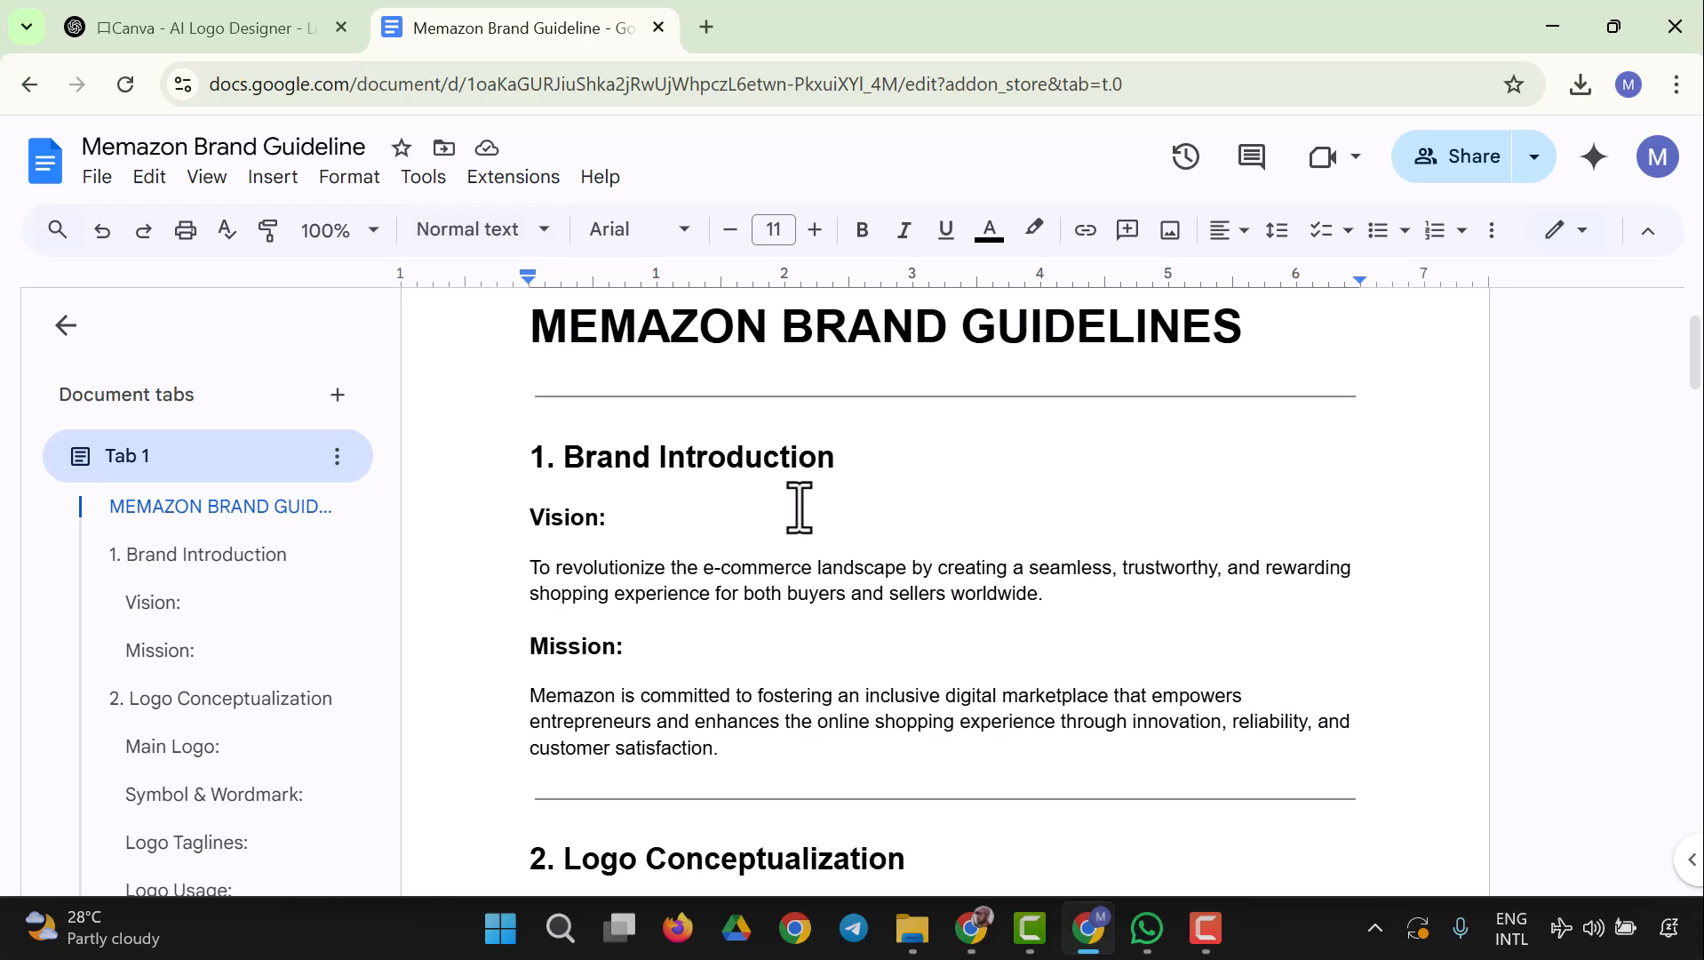
scroll(732, 477, up, 1)
scroll(737, 497, down, 2)
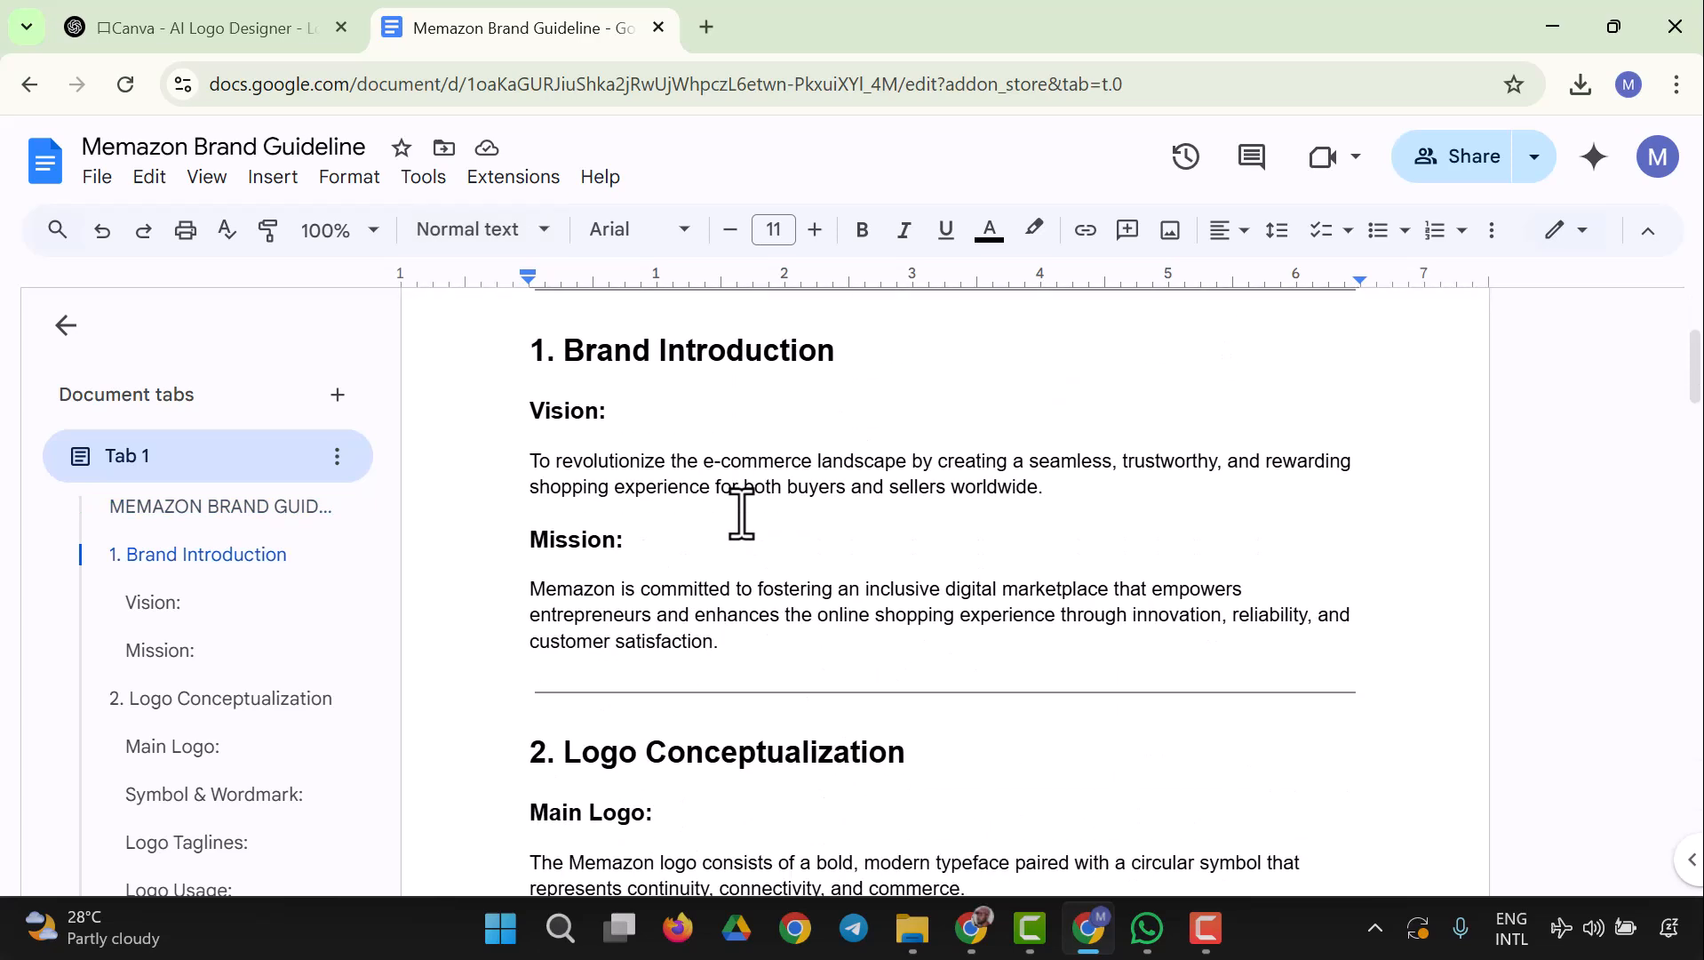
scroll(739, 508, down, 2)
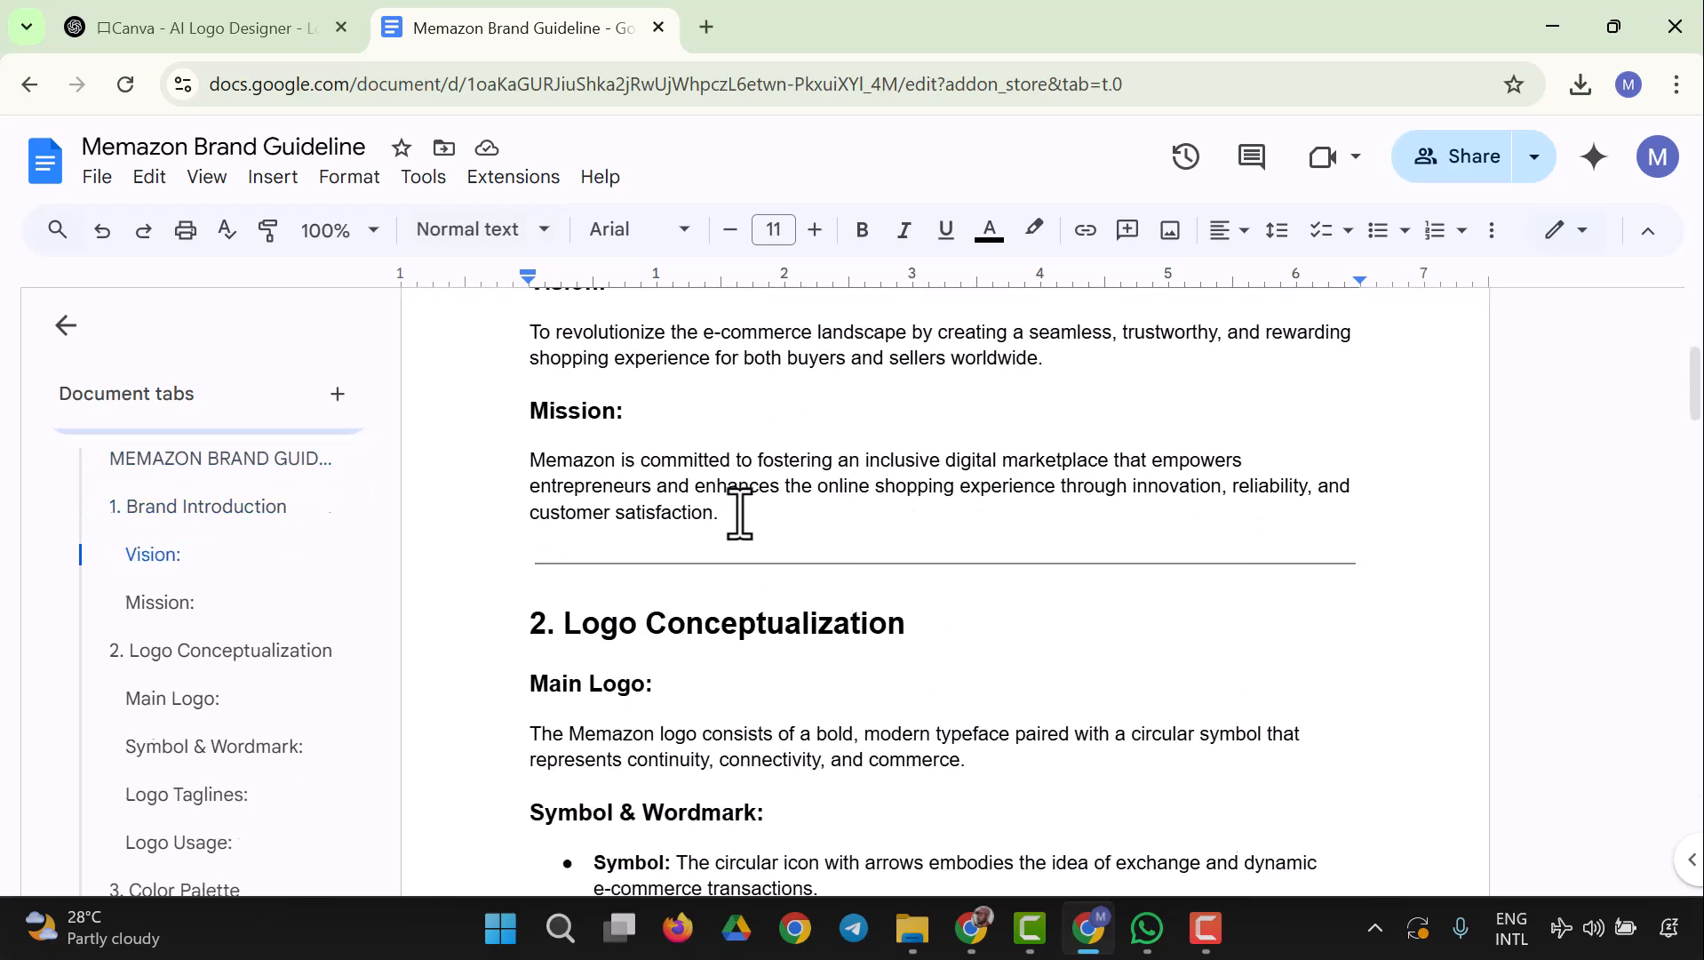
scroll(666, 426, down, 3)
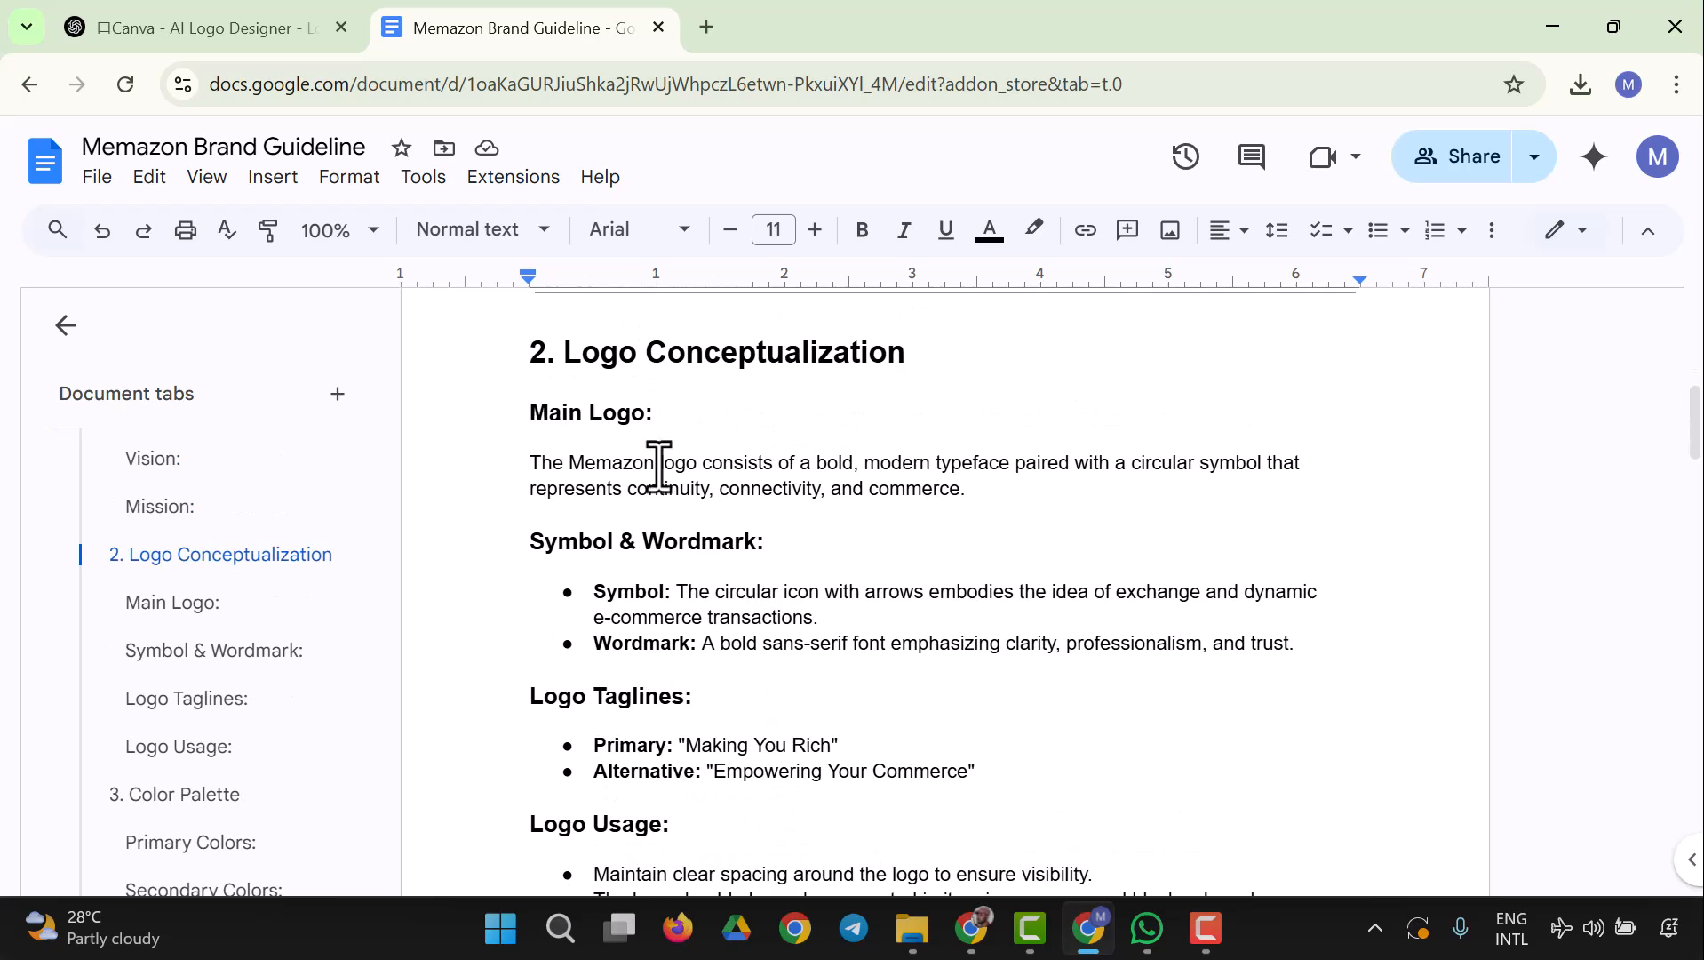
- Switch back to Canva and delete both Brand Introduction pages from the Green Modern Elegant template design
click(984, 929)
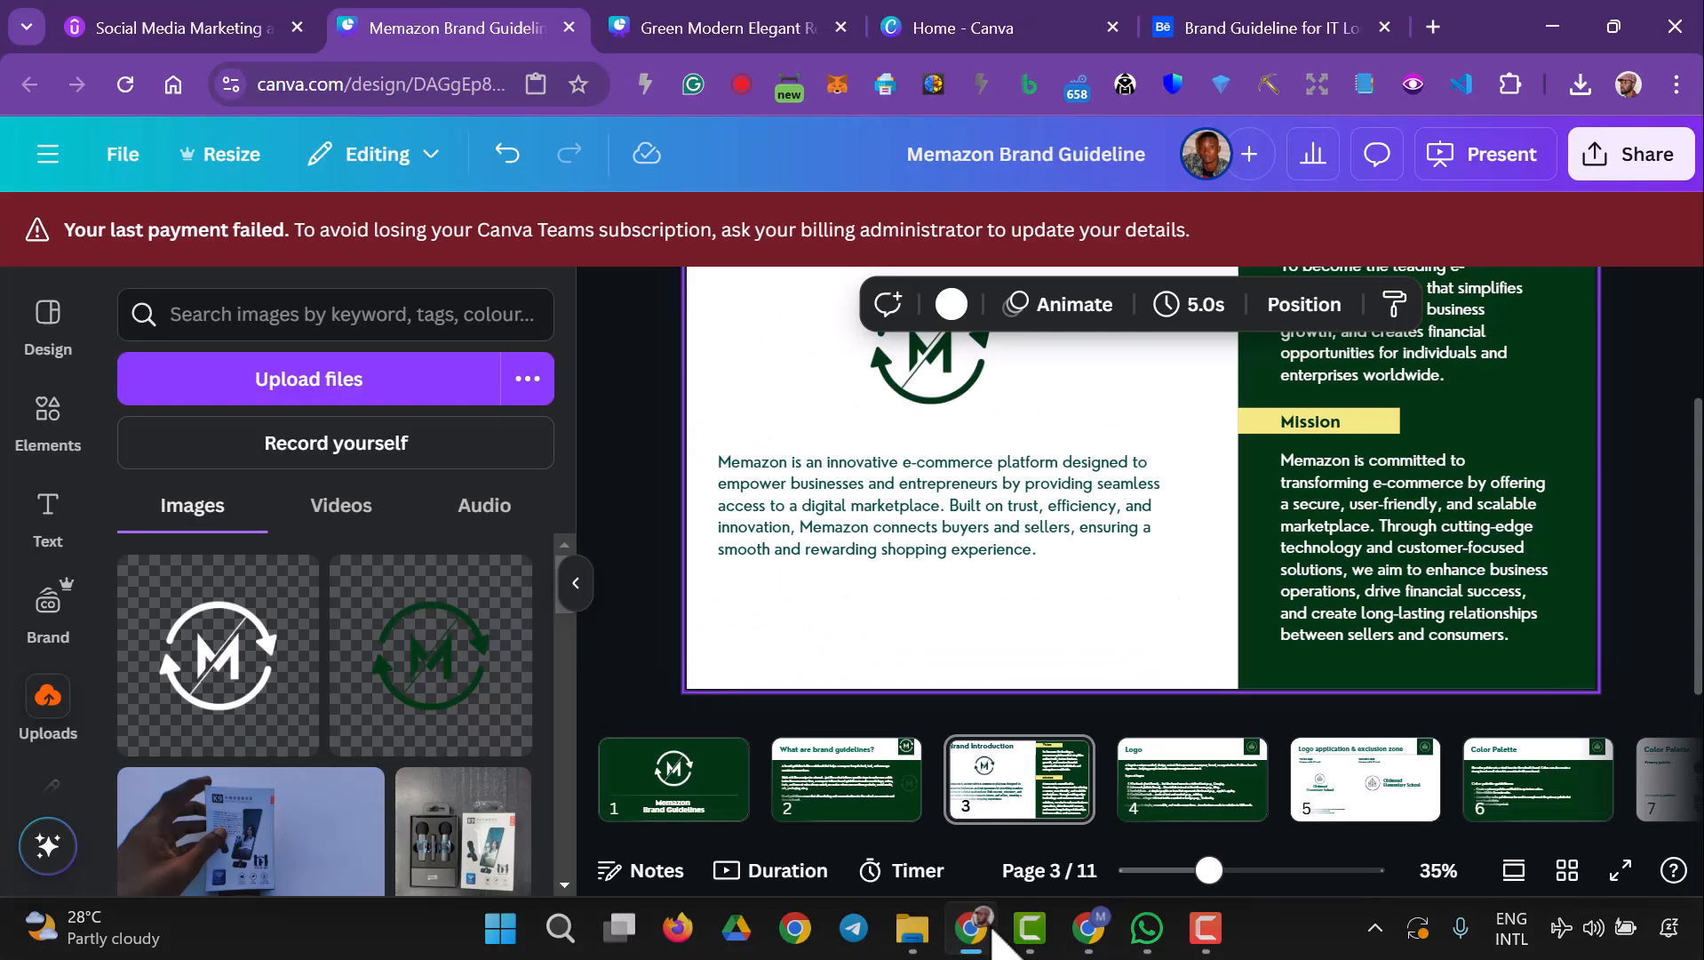
click(722, 29)
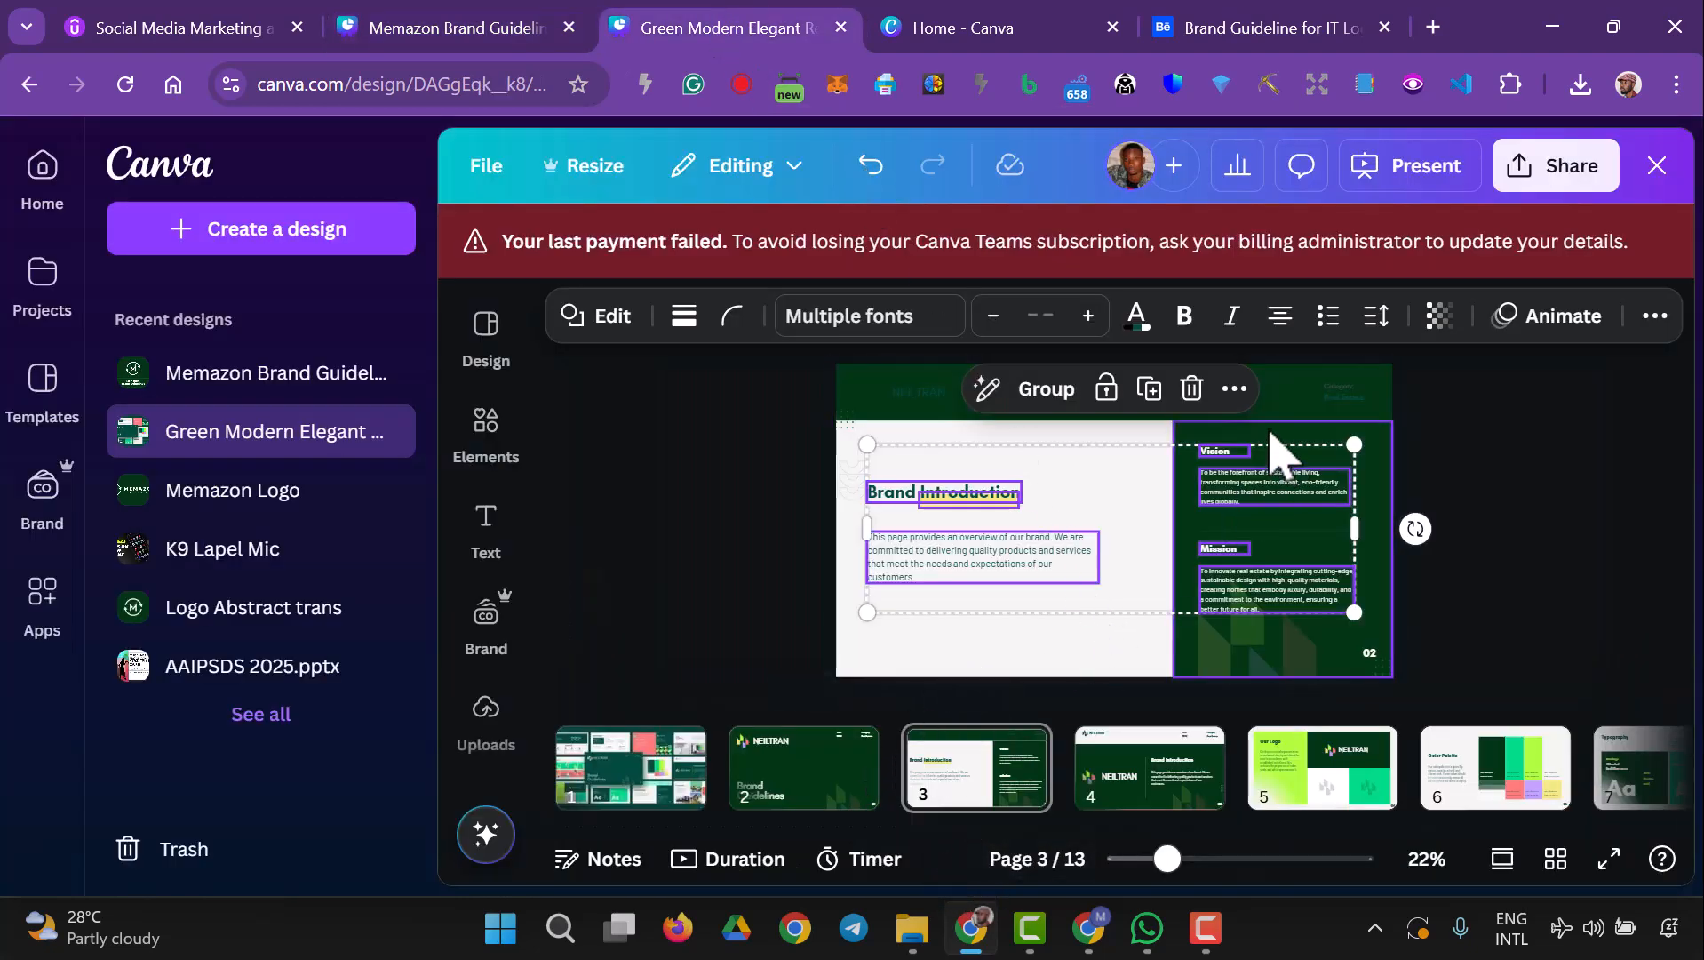
right_click(1020, 782)
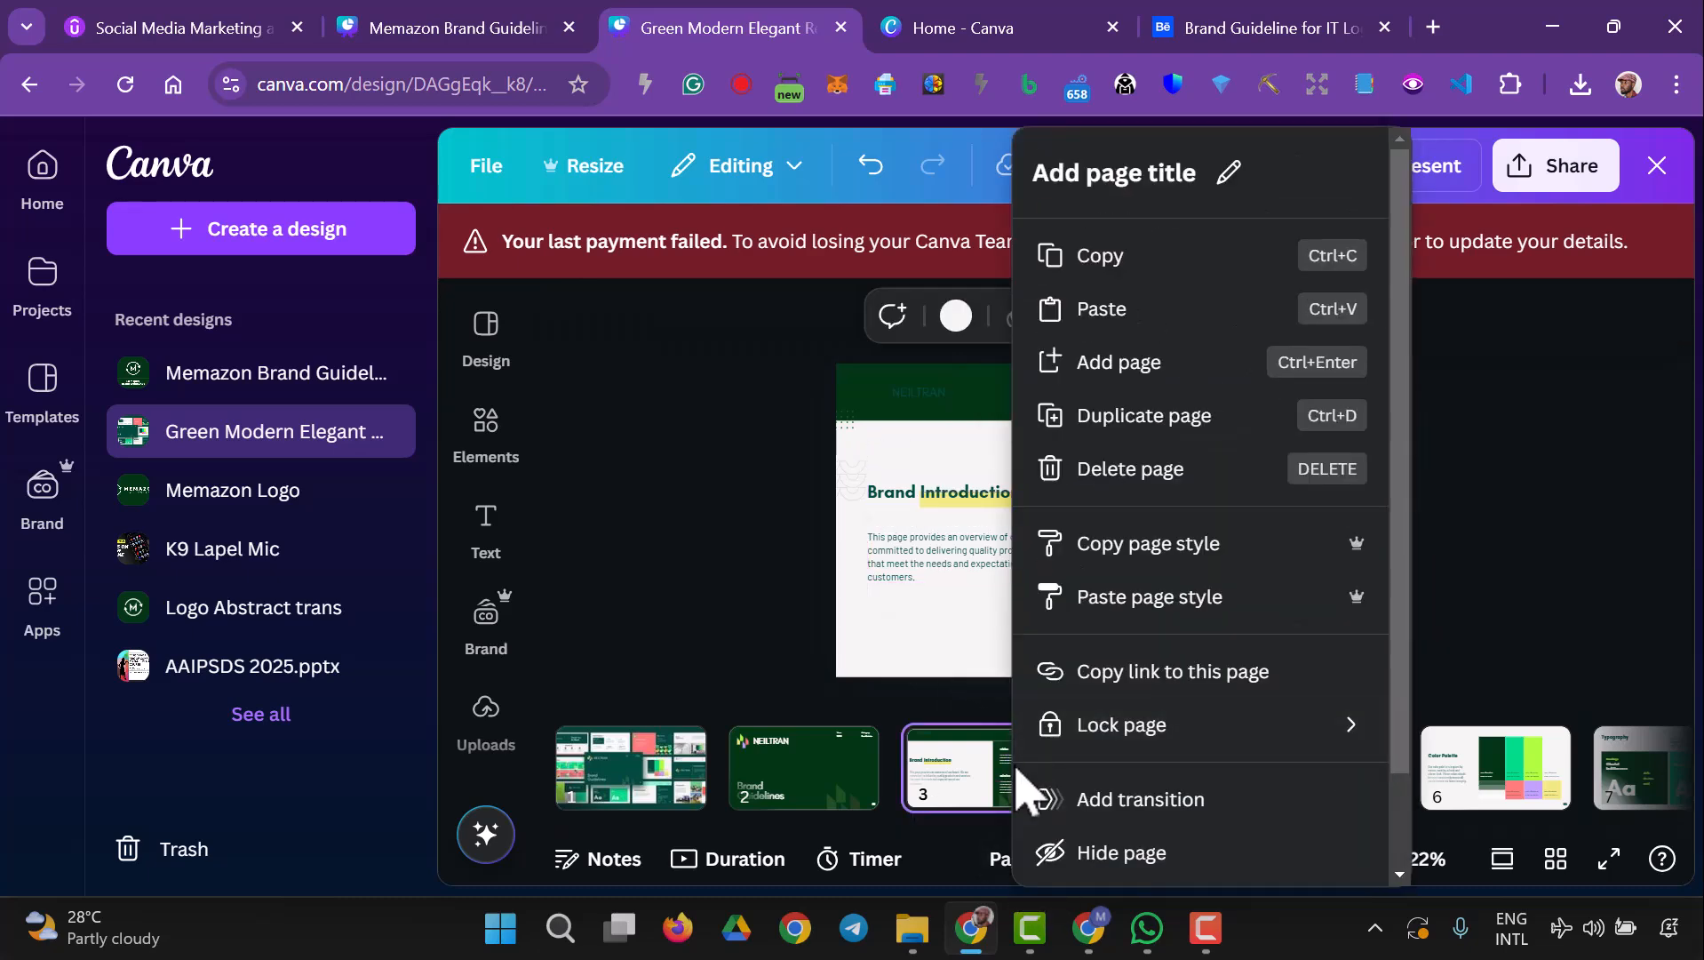
click(1151, 479)
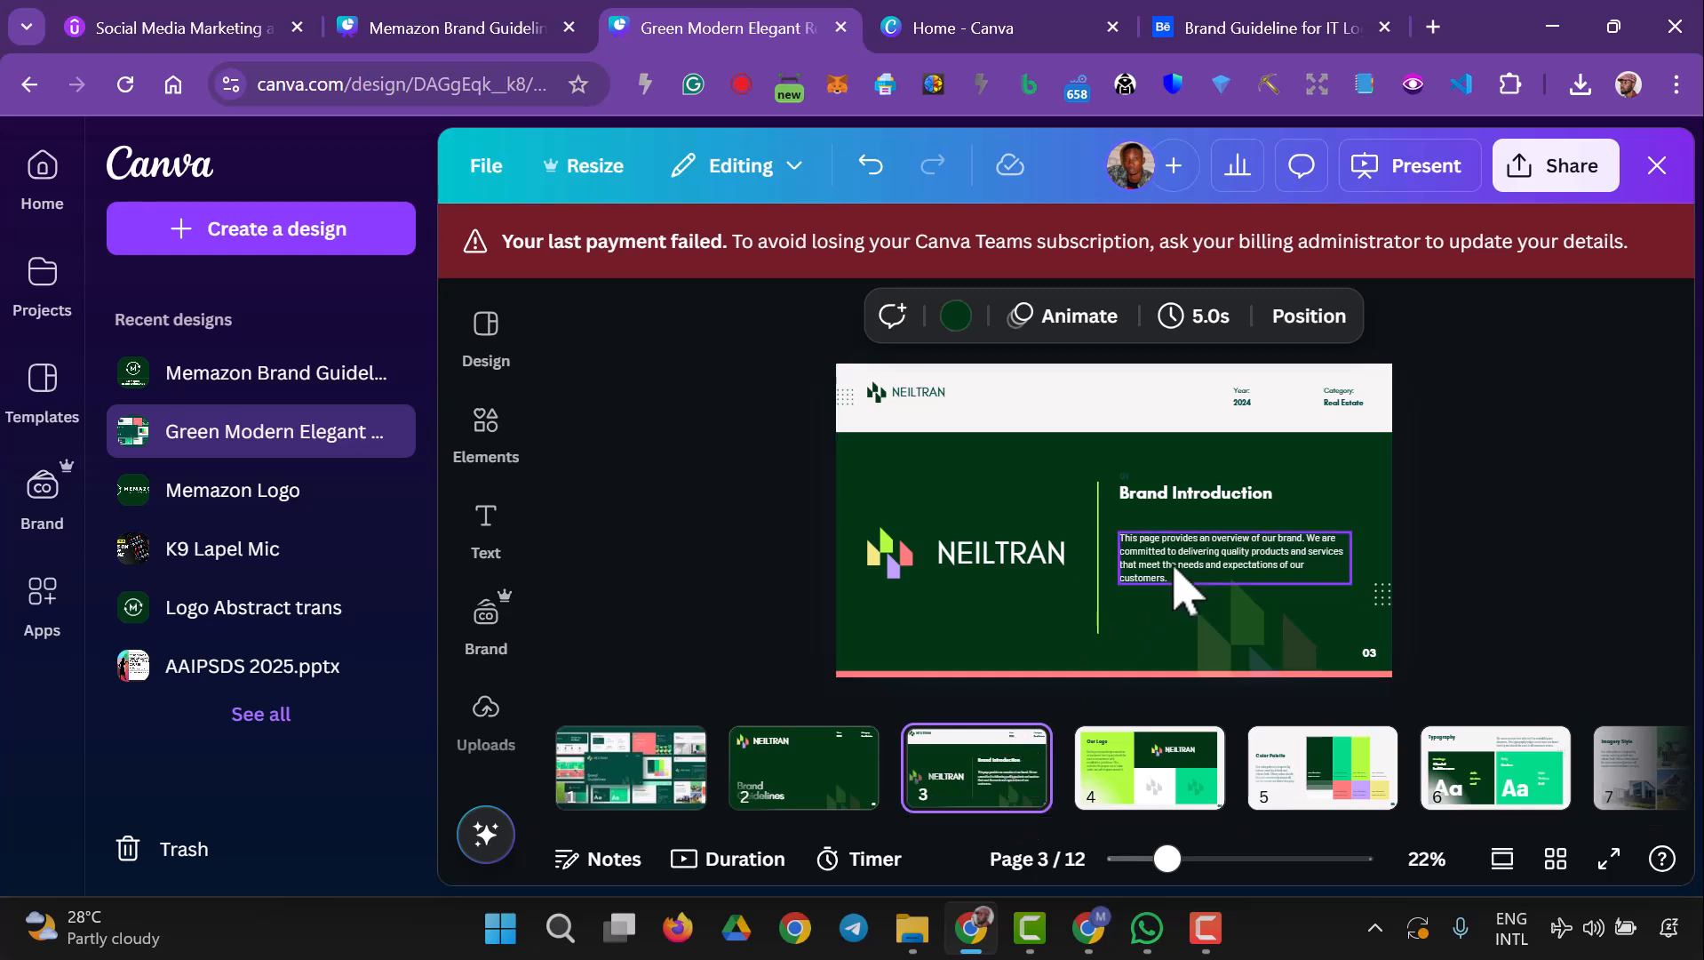
right_click(1022, 804)
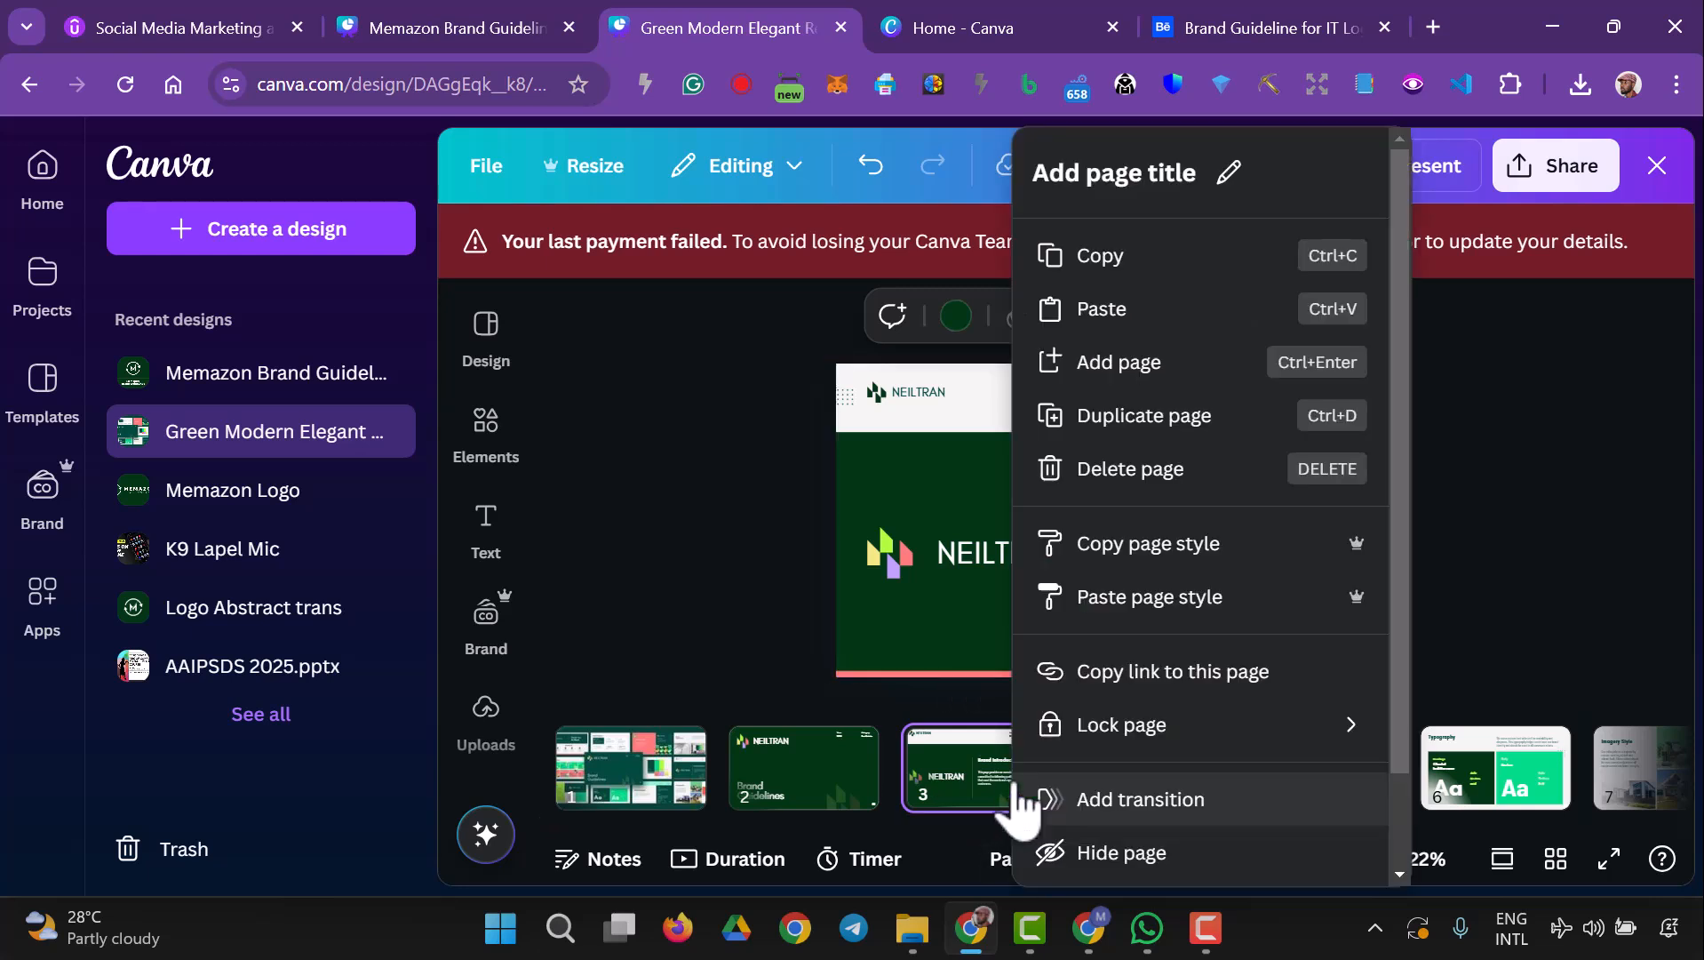
click(1171, 471)
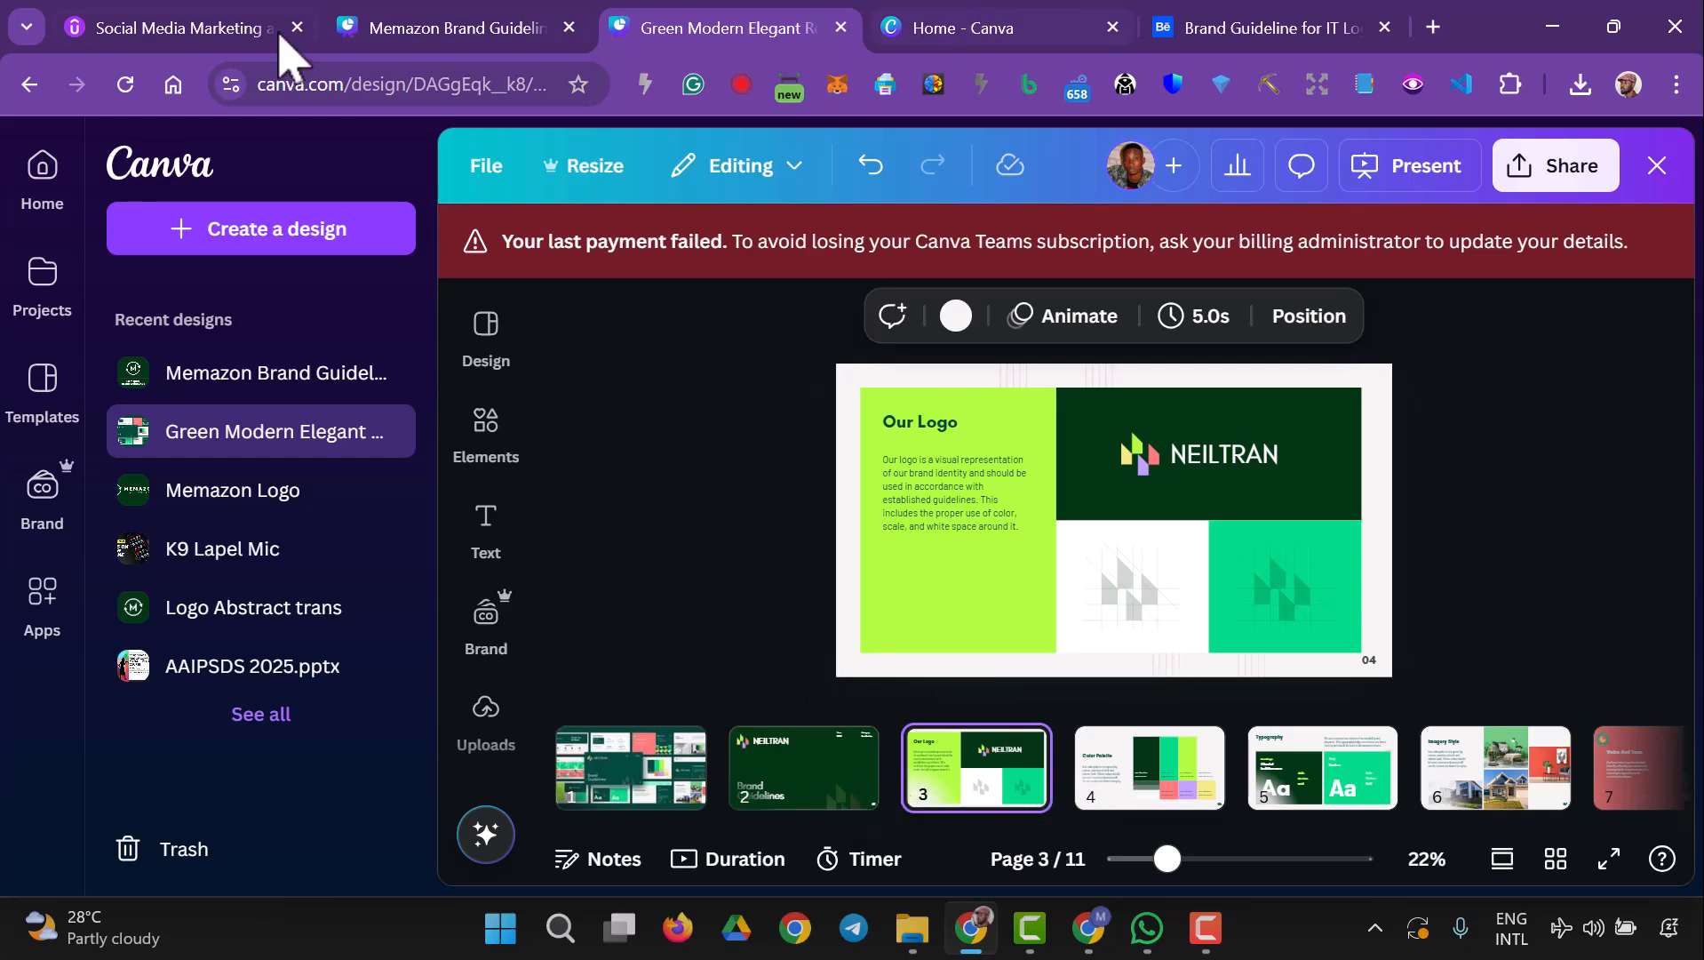
- Return to the Memazon Brand Guideline design and delete the school emblem from the green square on the Logo page
click(464, 31)
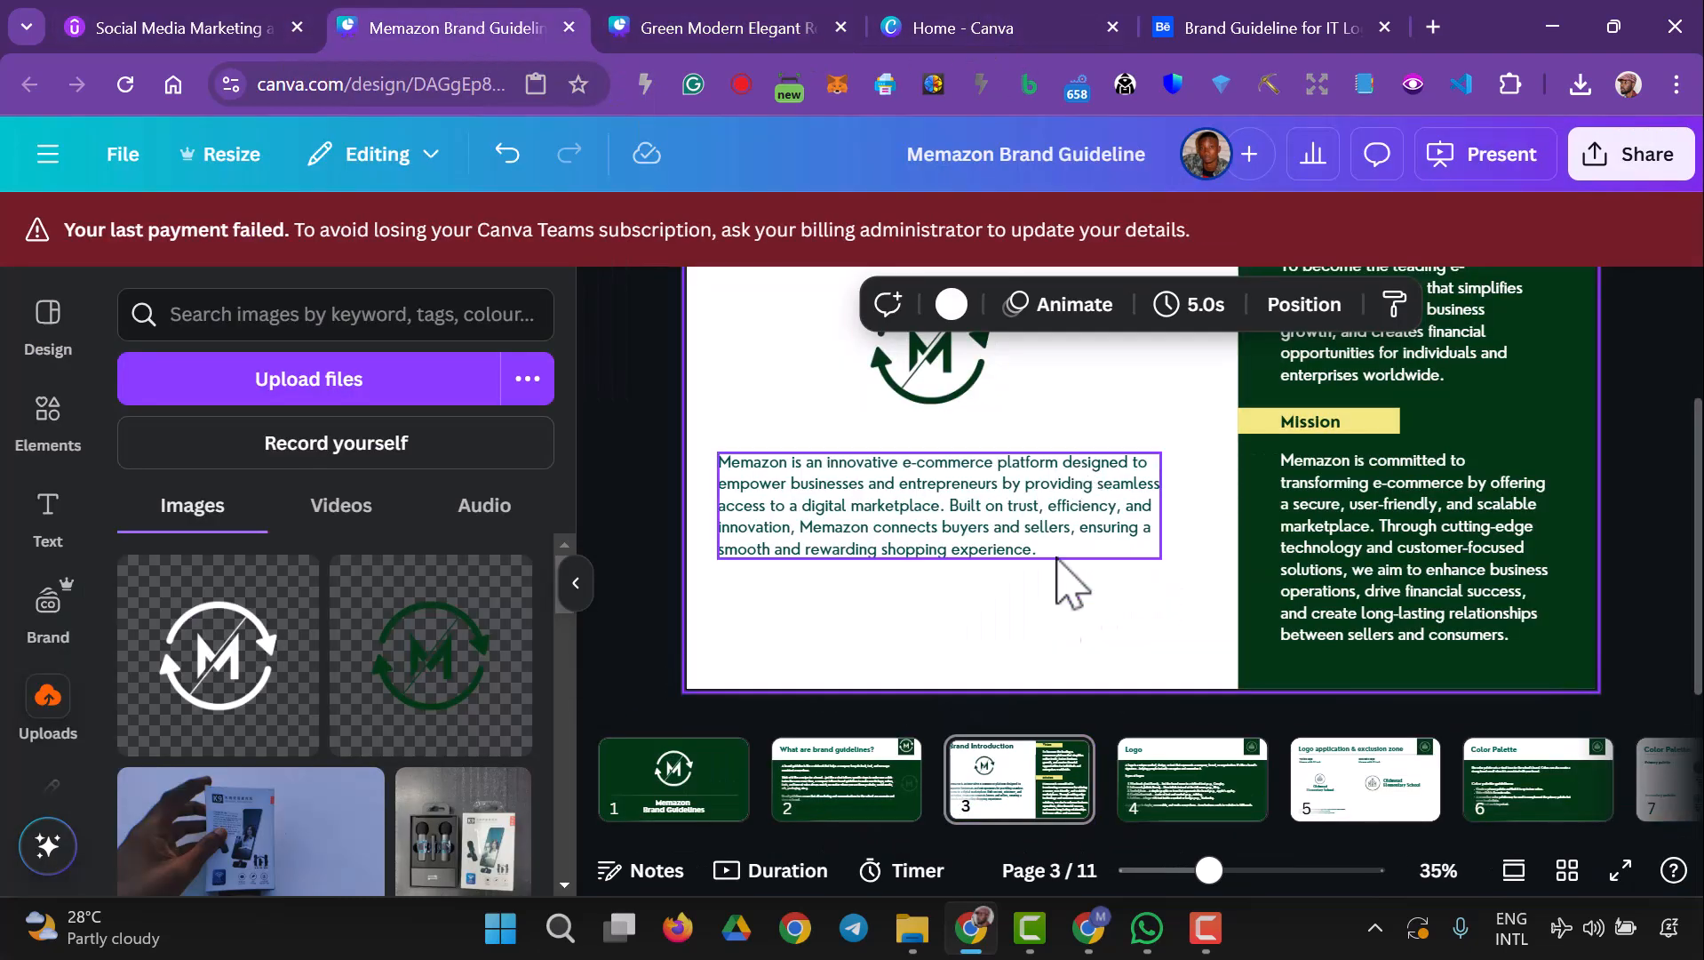
click(1133, 804)
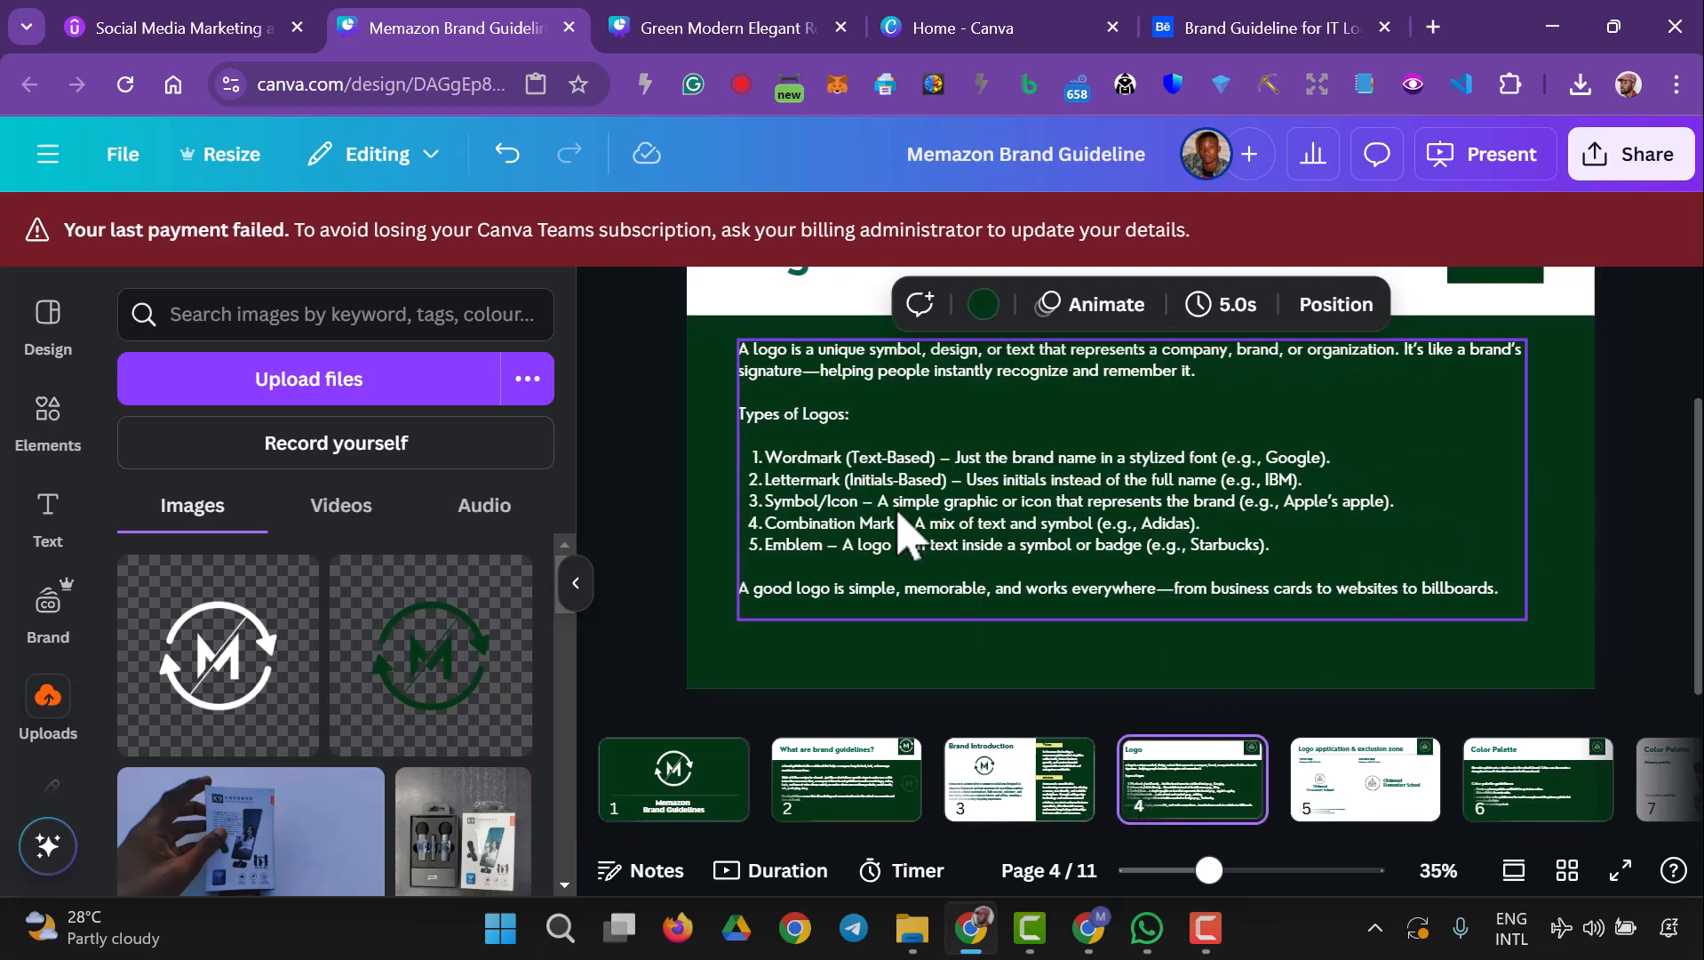
scroll(901, 520, up, 2)
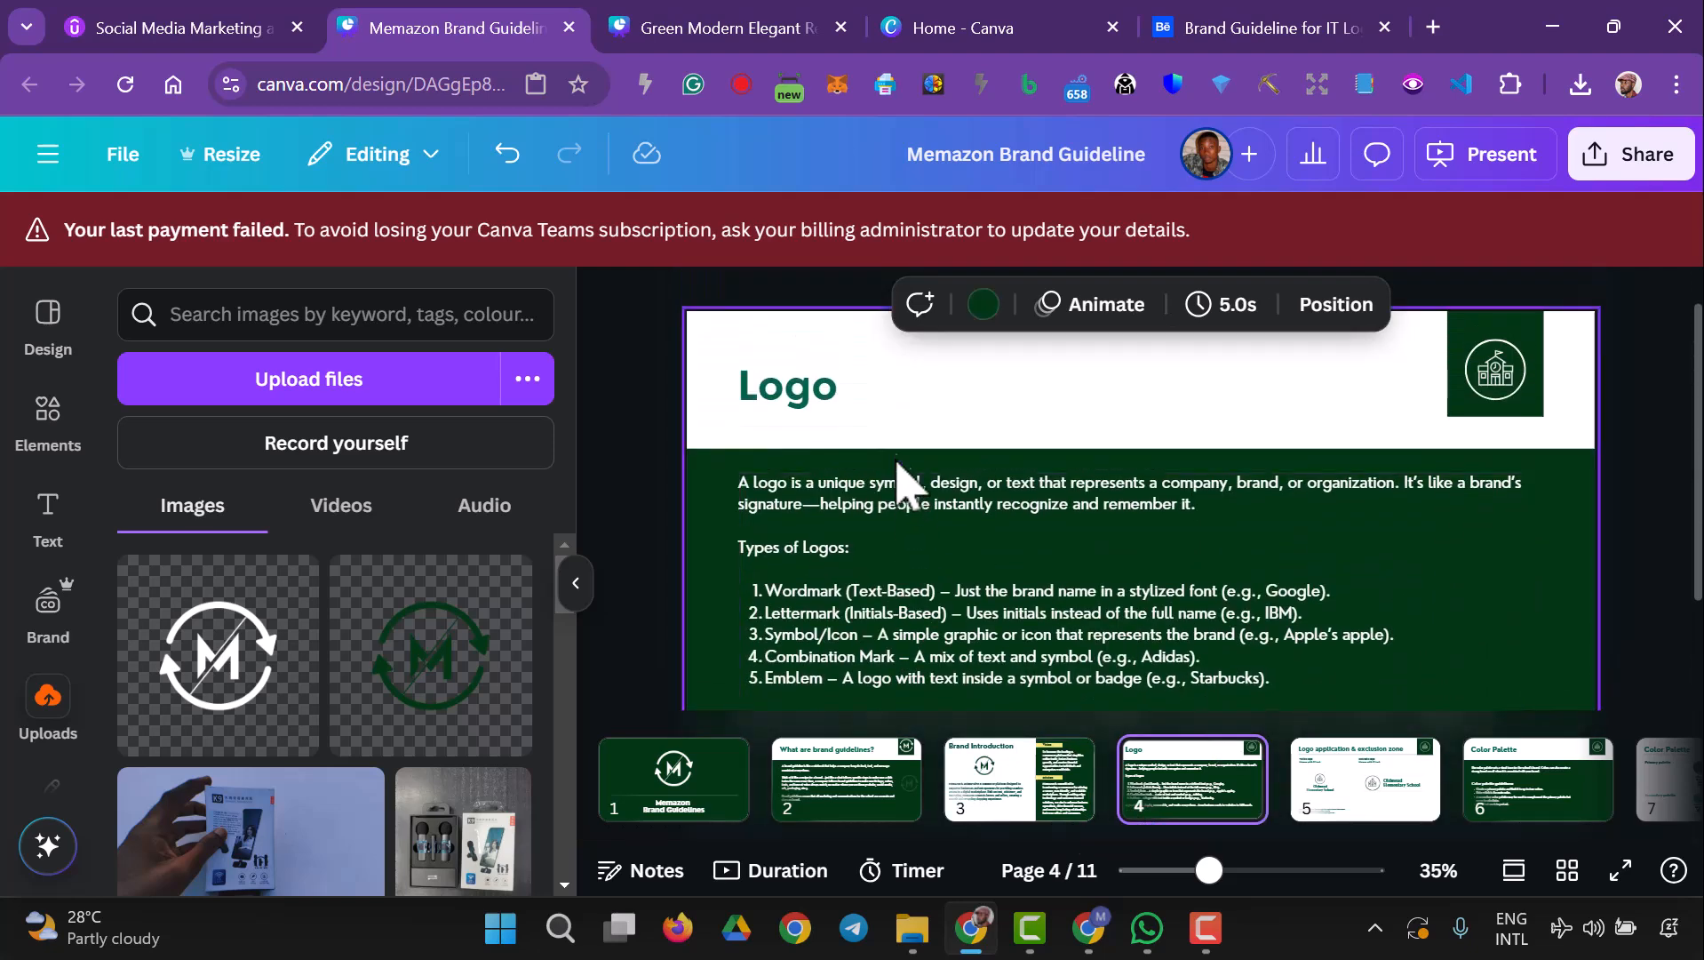
click(1512, 393)
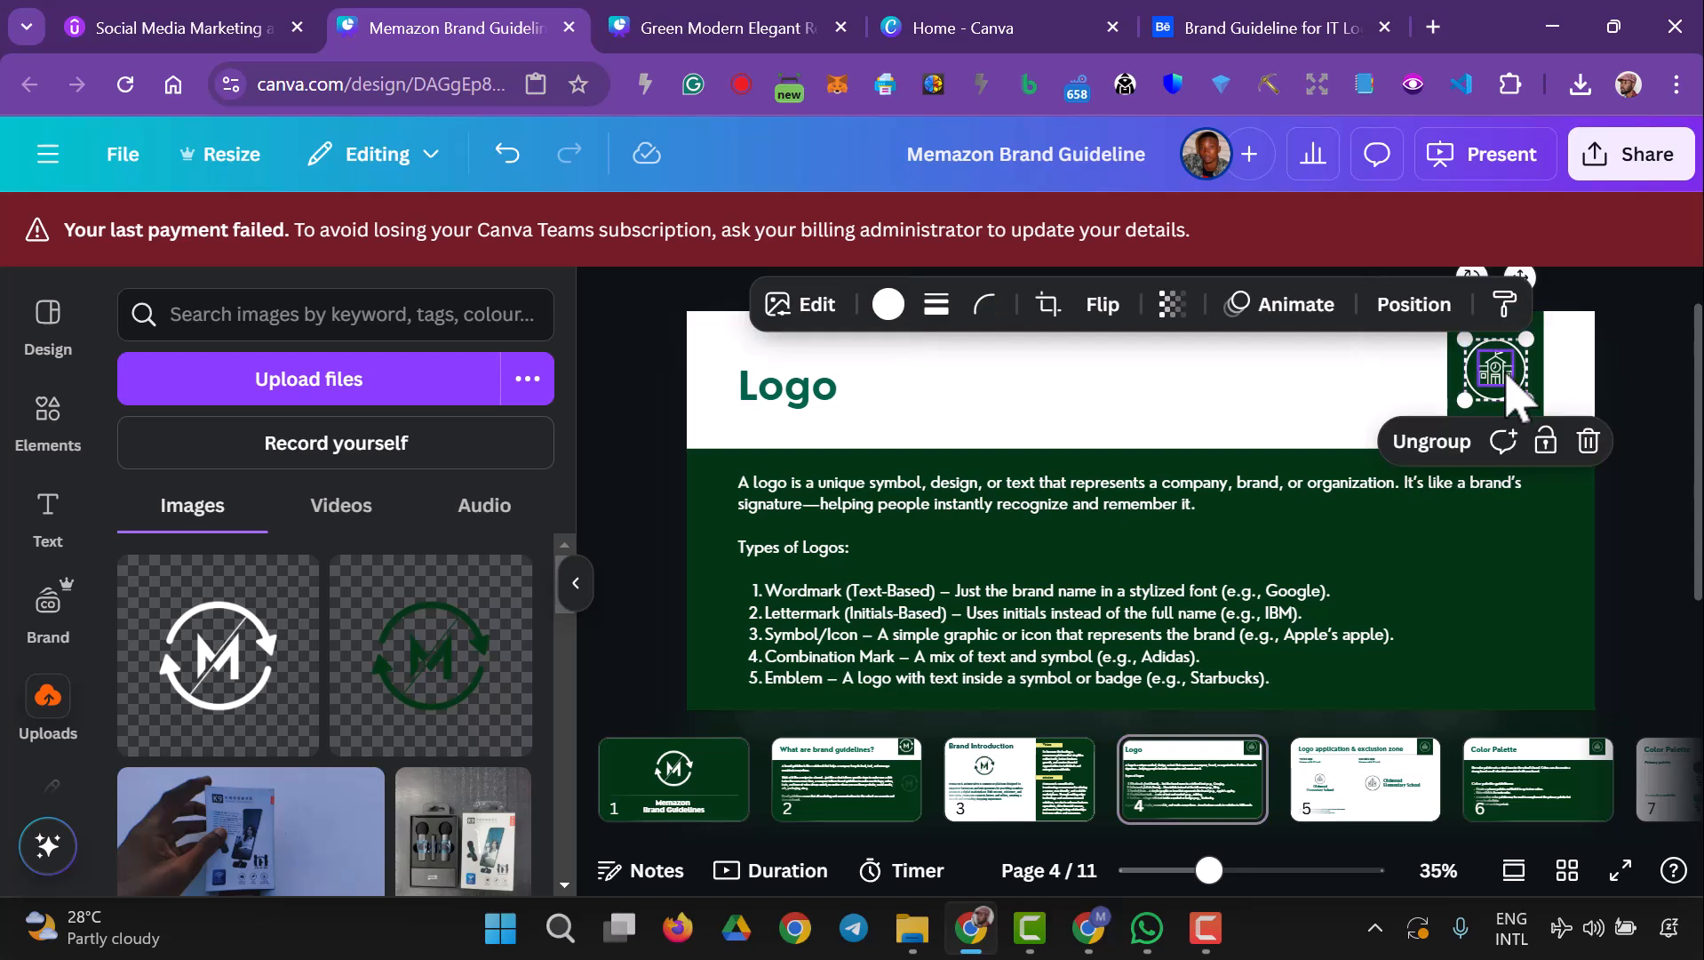
click(1512, 384)
key(Delete)
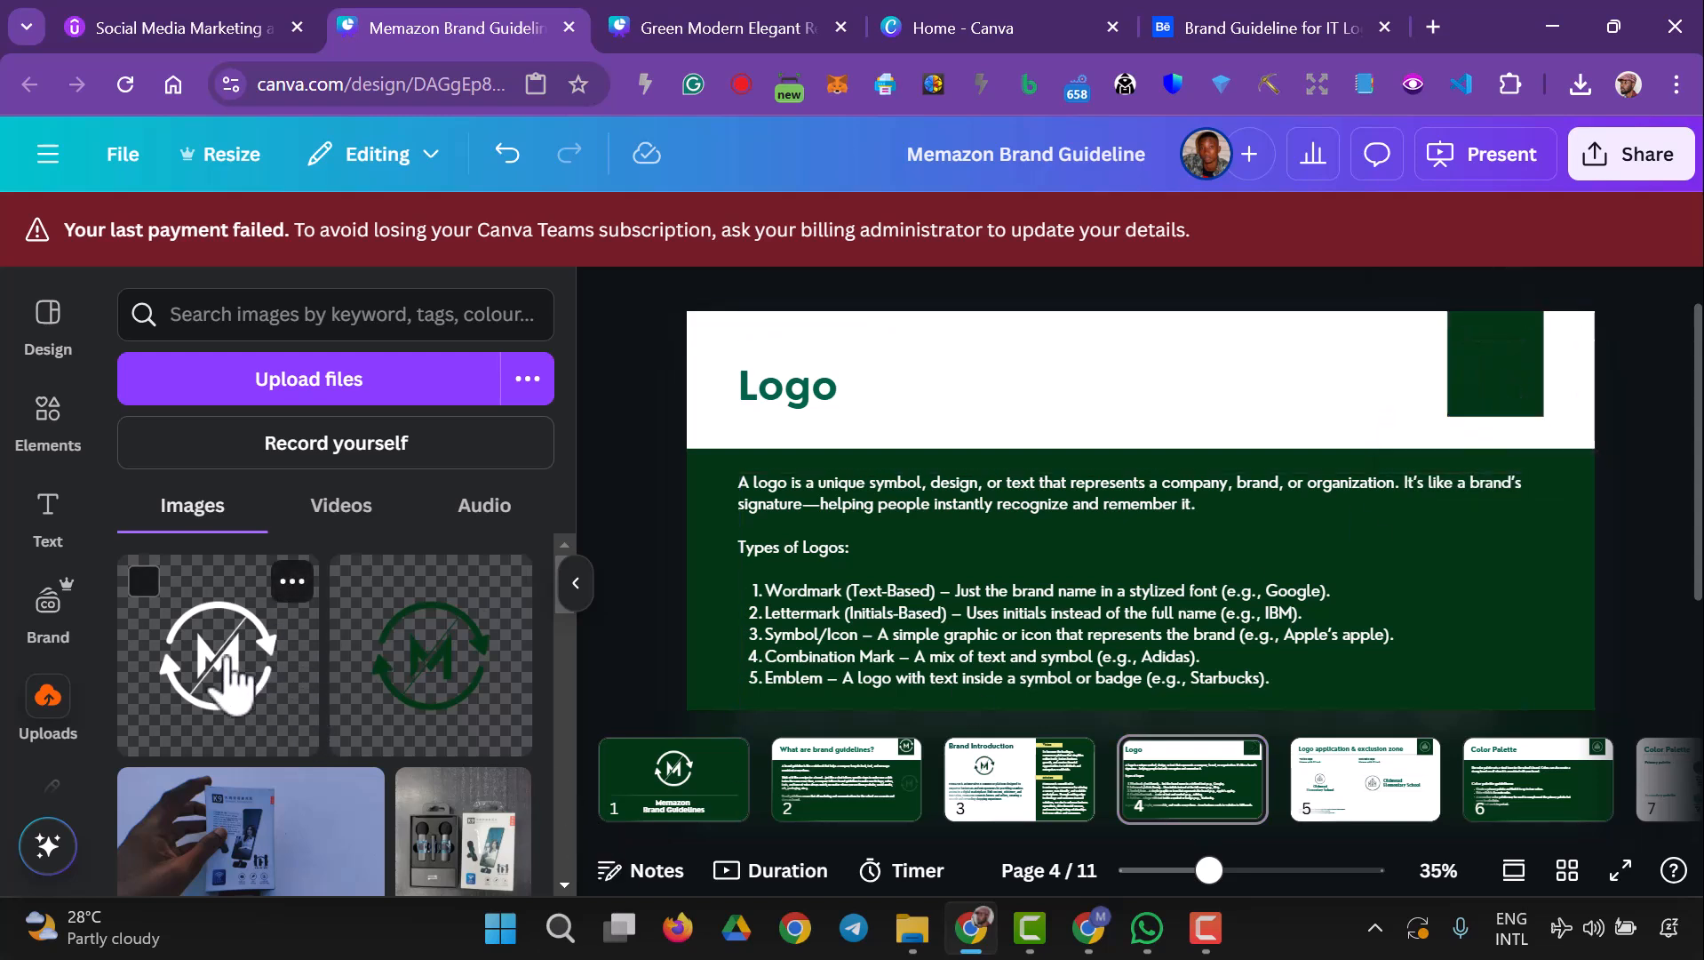
- Add the white Memazon logo from the uploads to the Logo page, shrink it to about 229 × 229 and centre it in the green square
click(224, 662)
drag(1164, 604, 1548, 391)
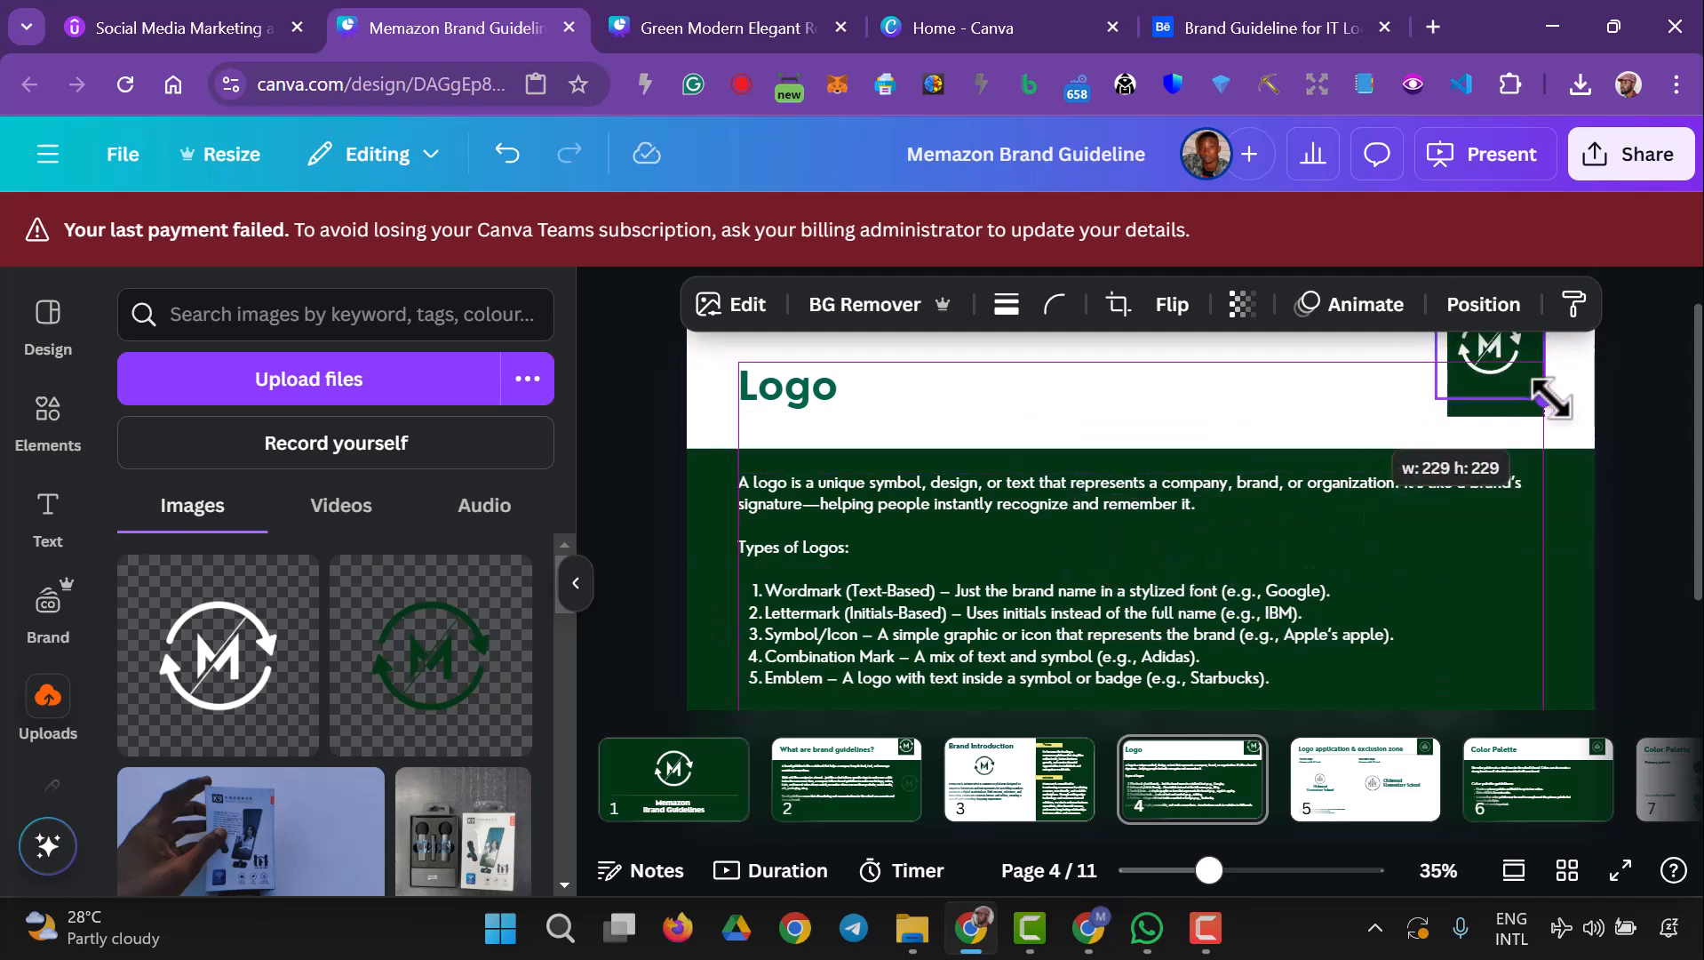
click(1662, 483)
scroll(1660, 487, up, 1)
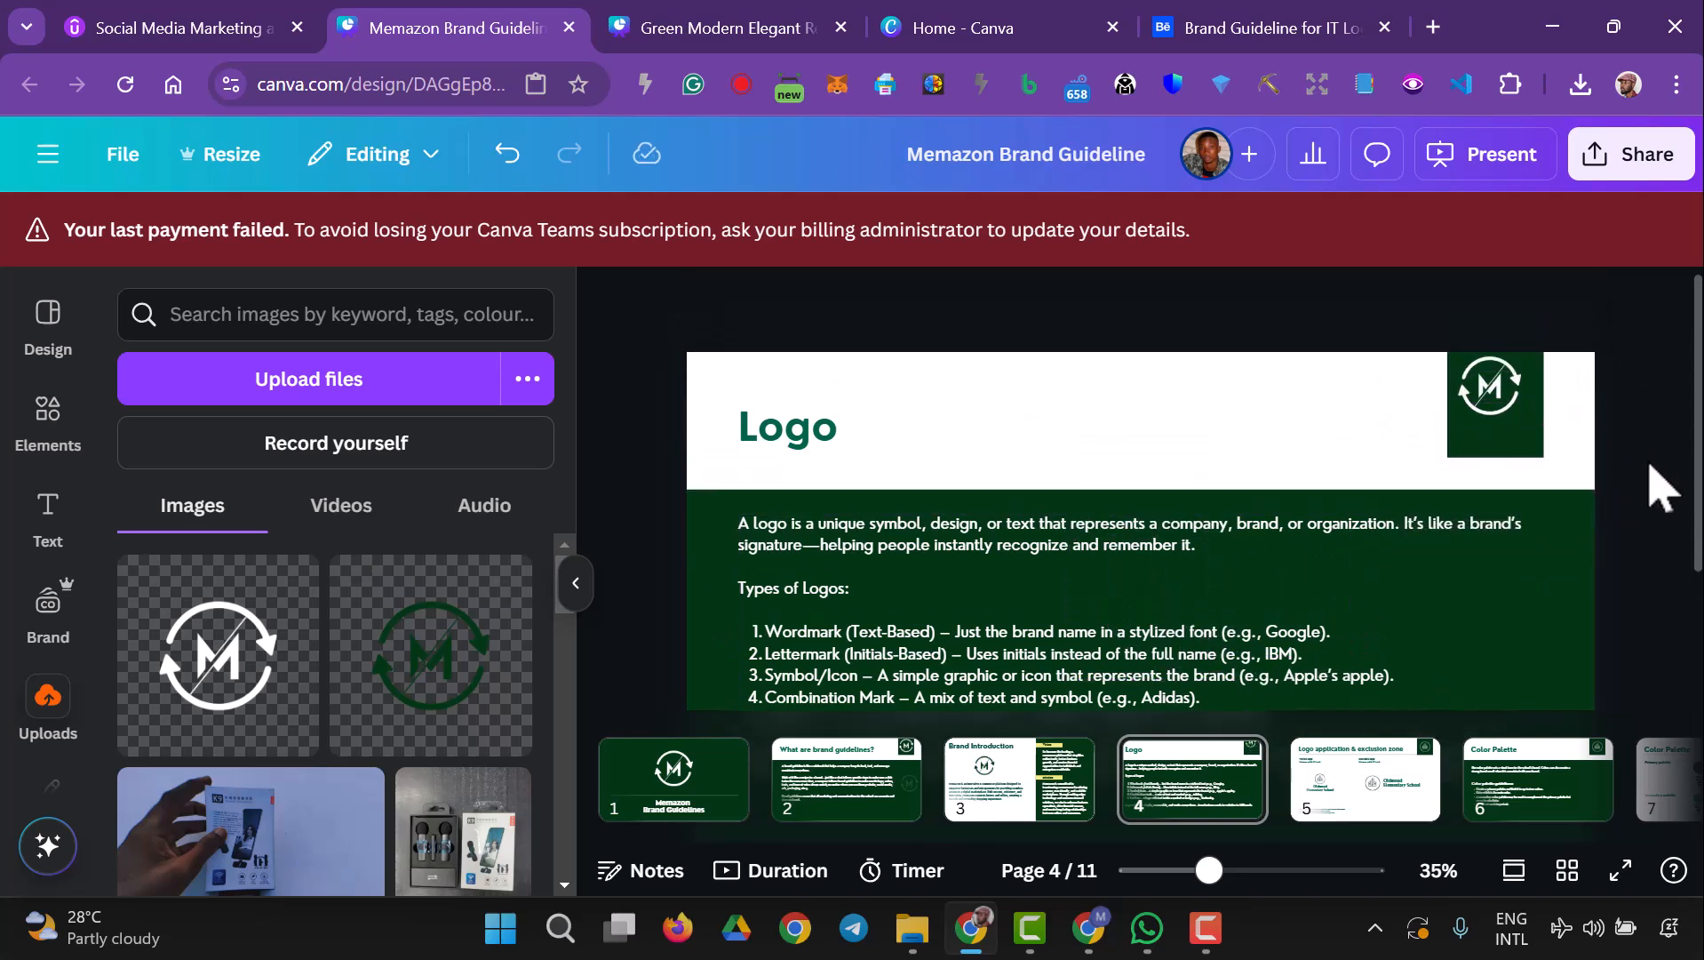
click(1495, 404)
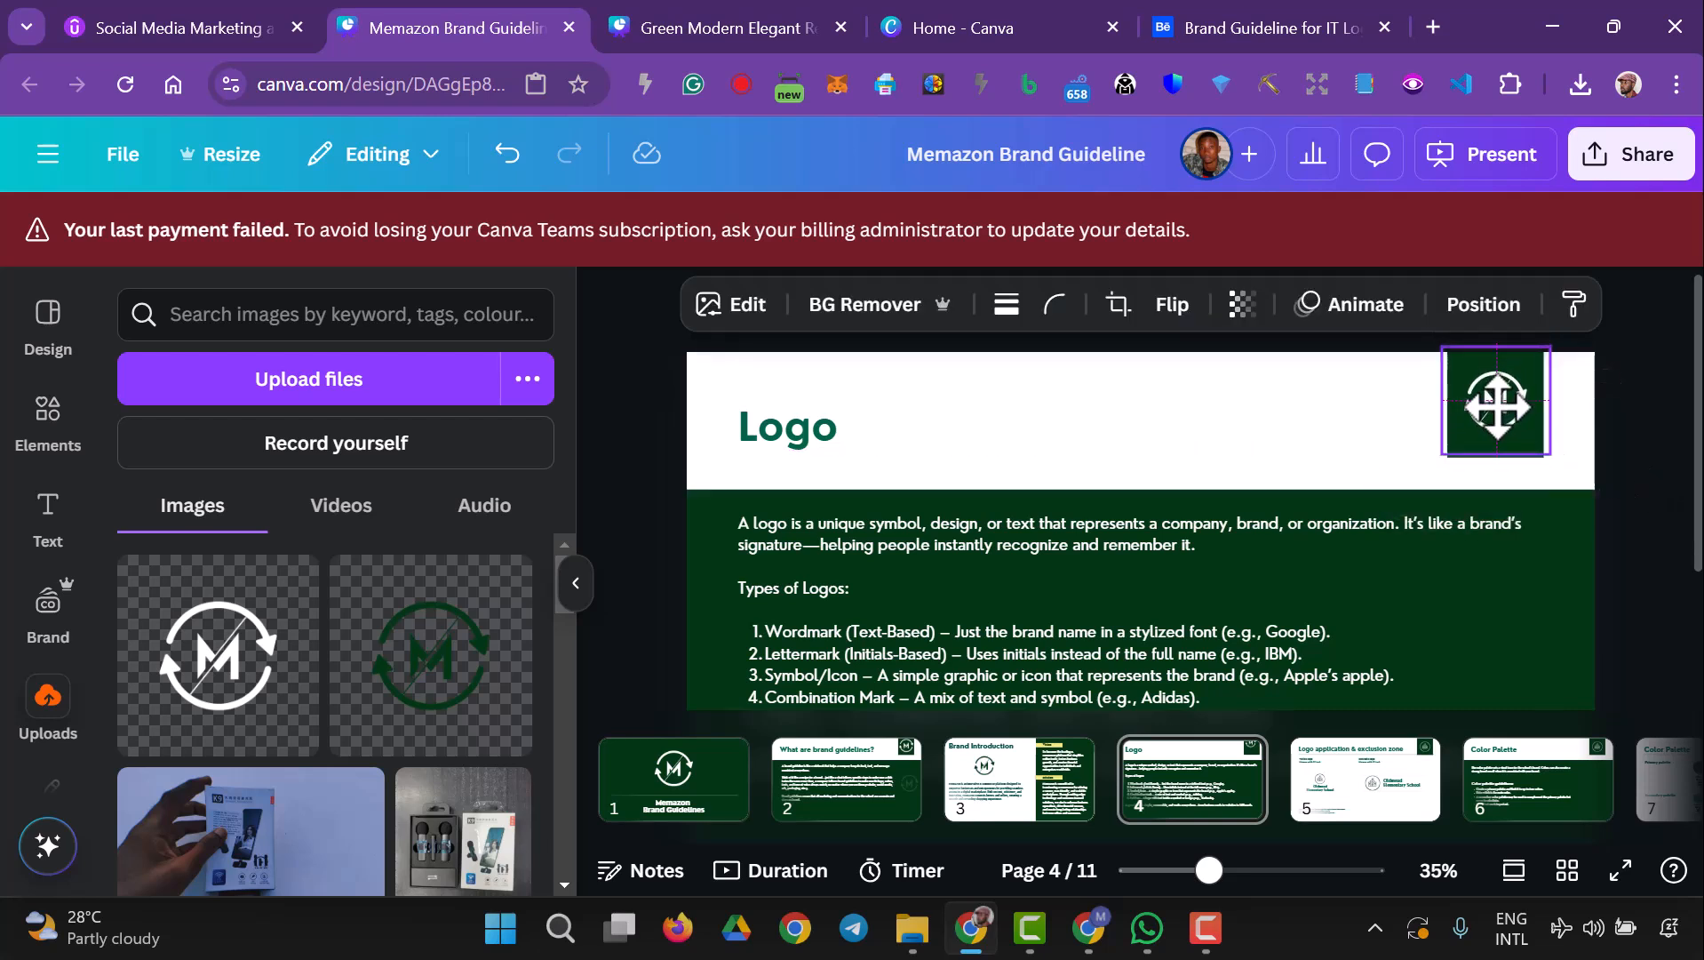
click(1666, 555)
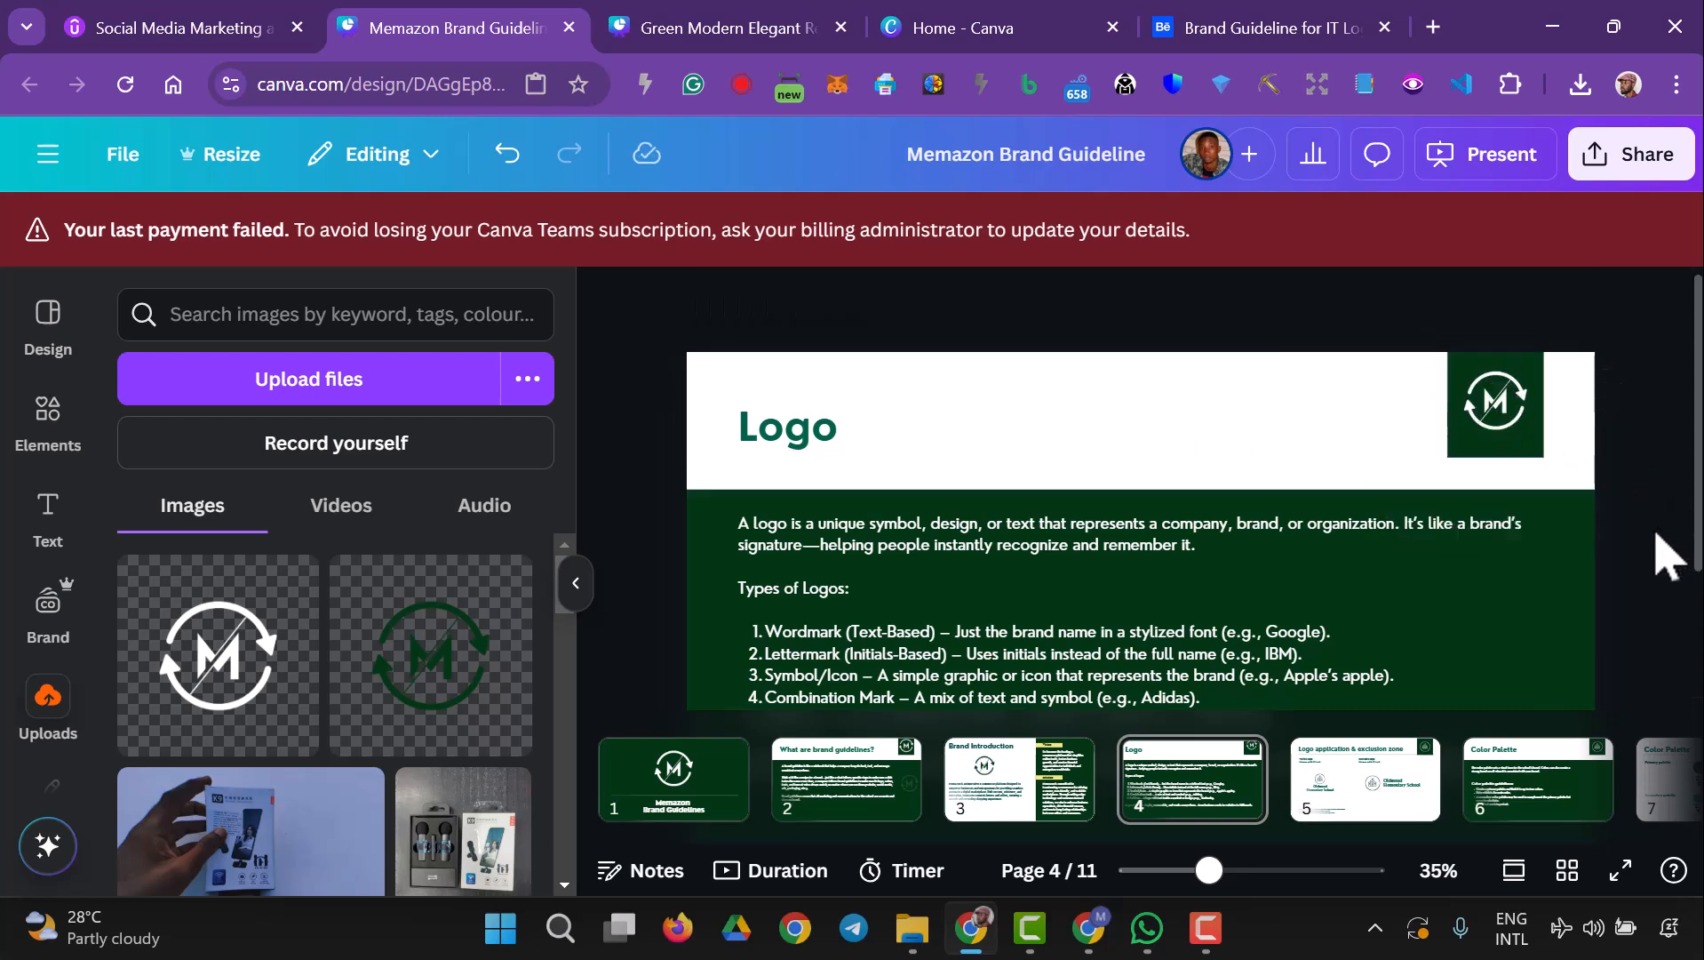
- Move the logo description text block slightly down within the green area of the Logo page
scroll(818, 513, down, 2)
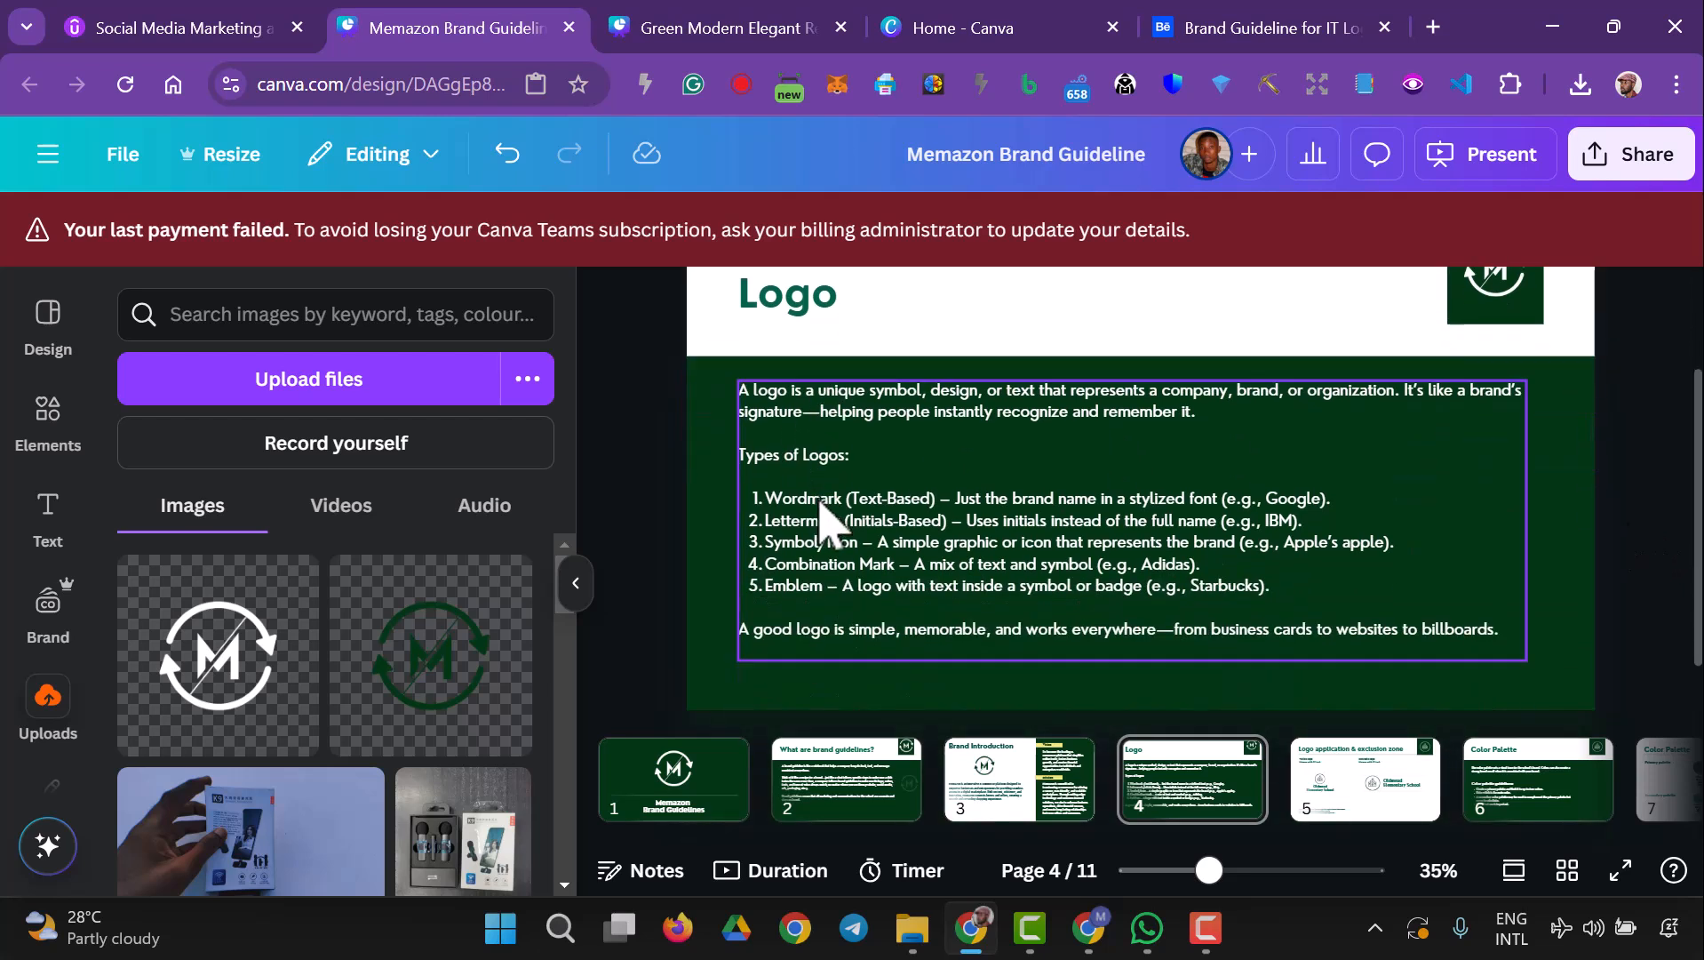
scroll(889, 511, down, 1)
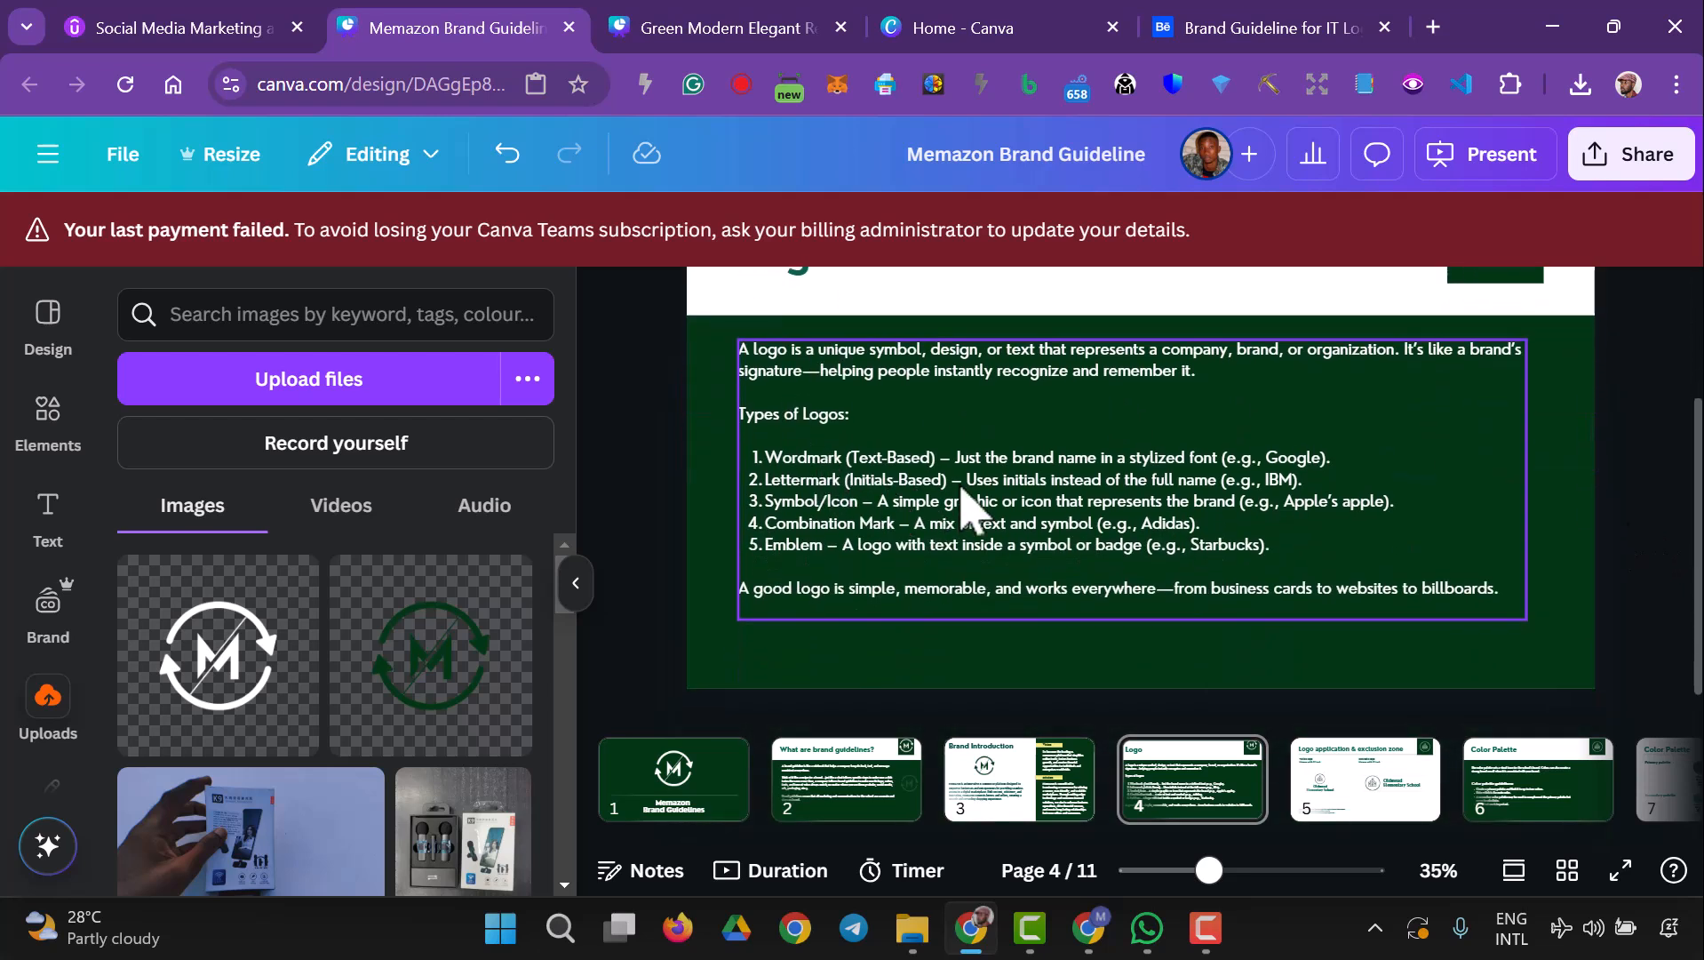
click(970, 494)
drag(970, 494, 953, 511)
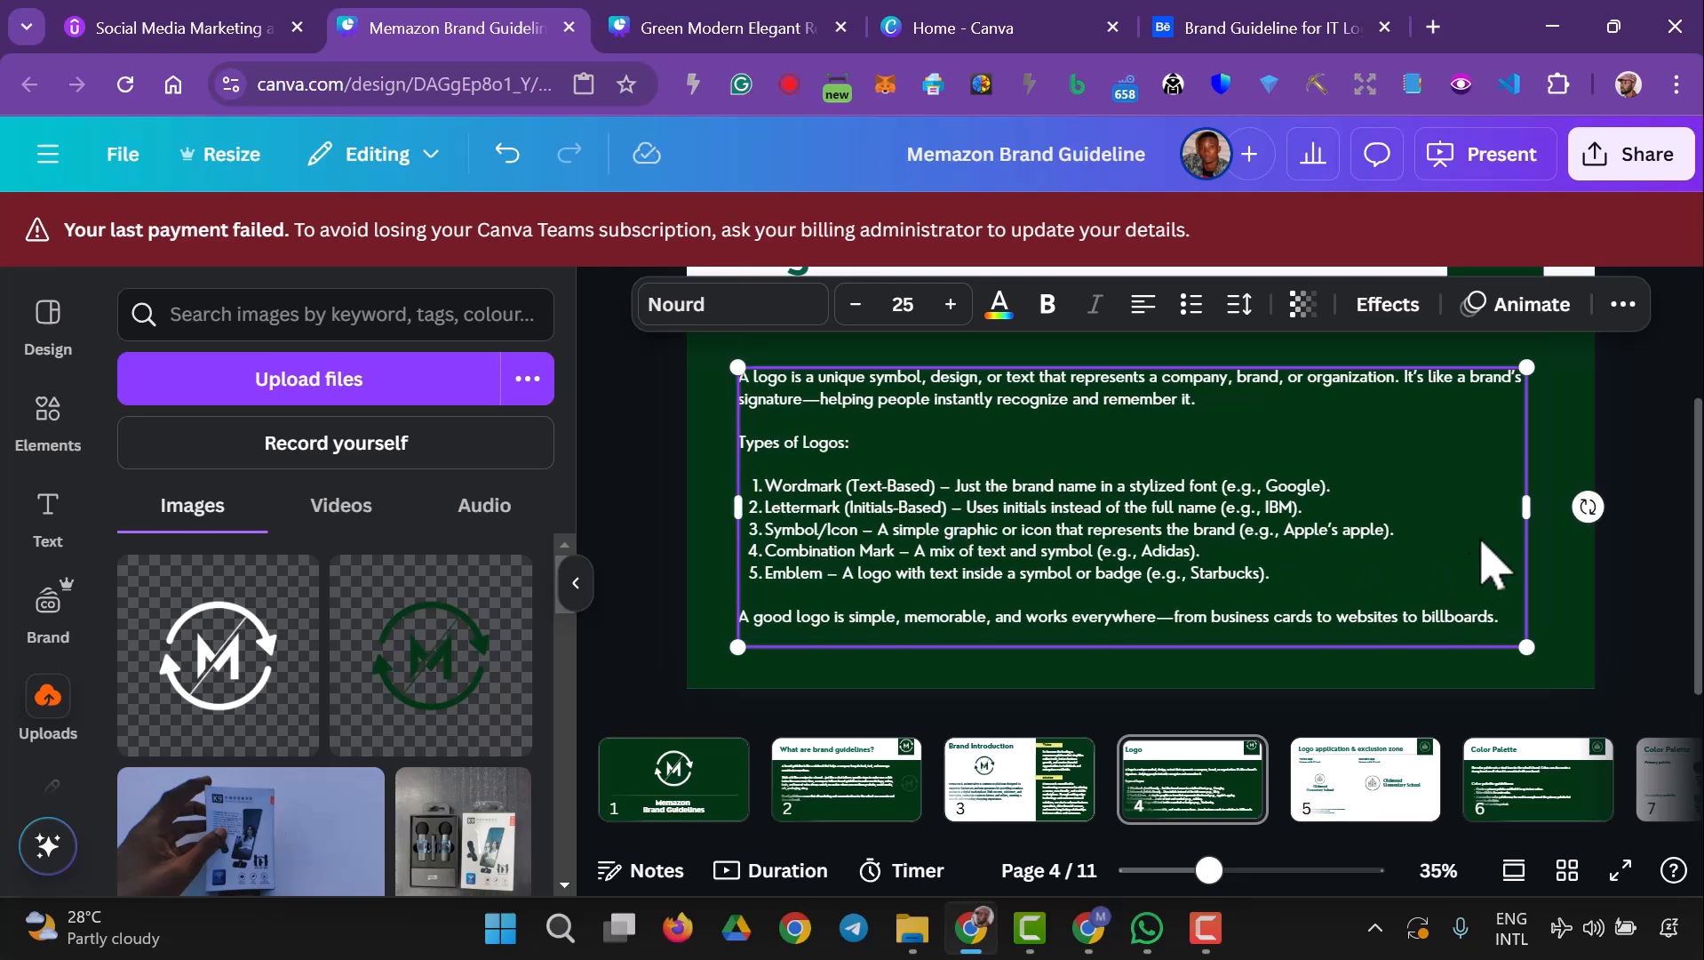
drag(1528, 508, 1535, 515)
click(1619, 624)
scroll(1613, 620, up, 2)
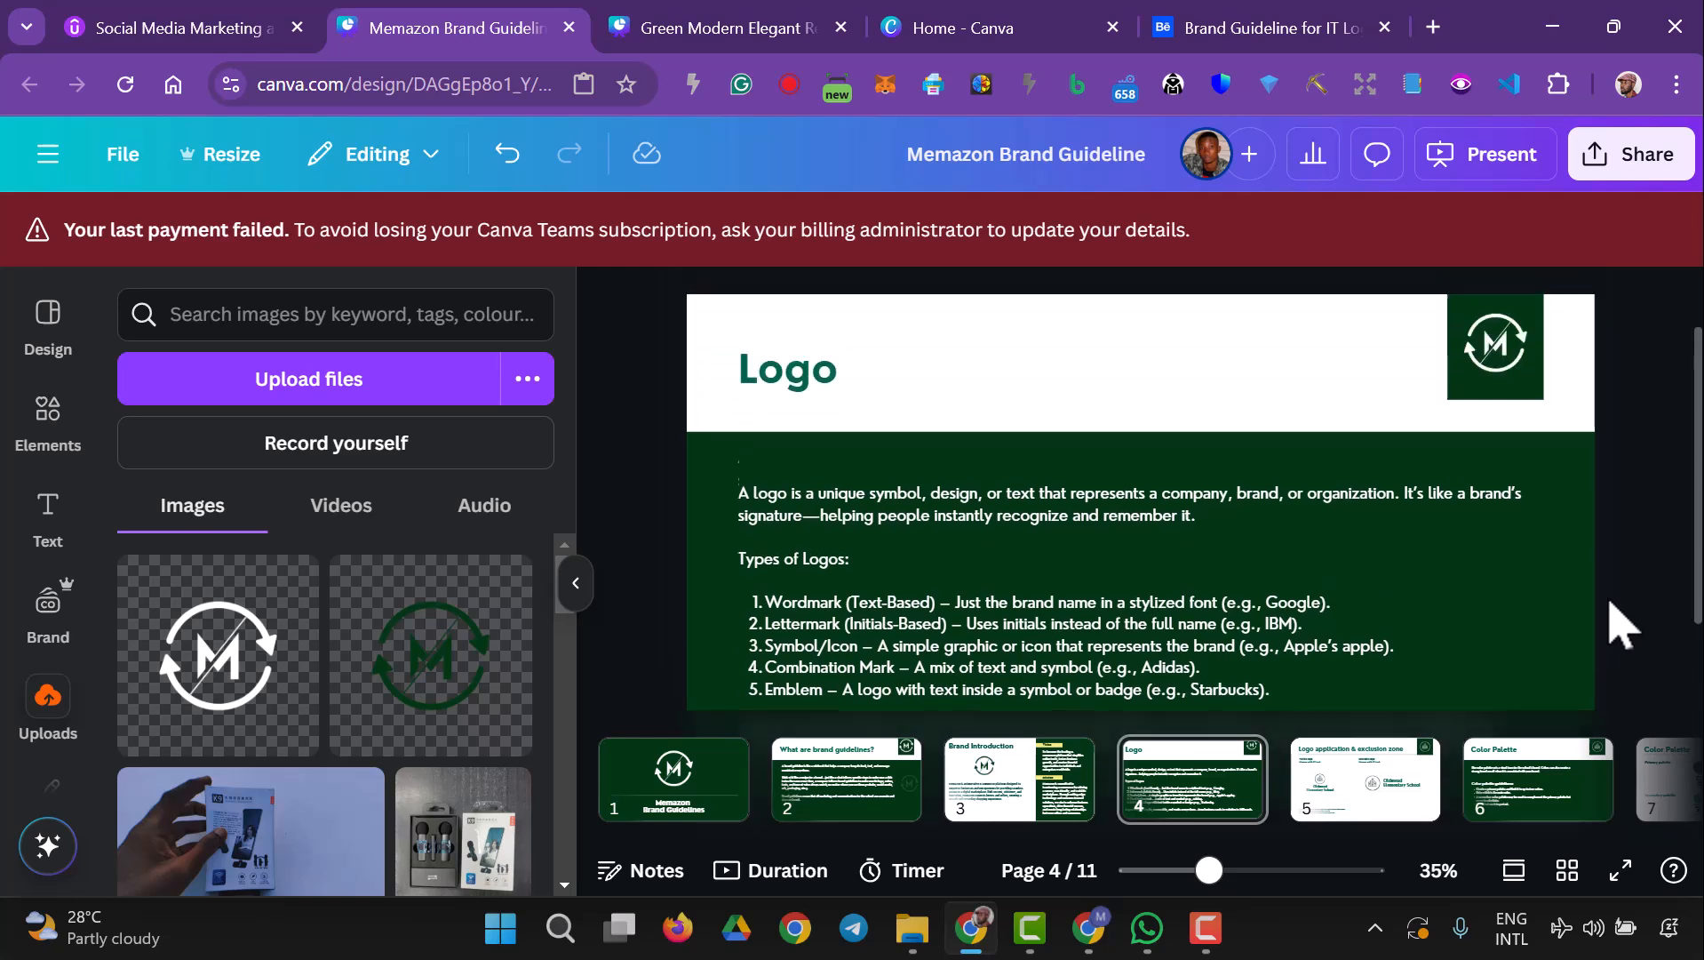
scroll(1608, 627, down, 2)
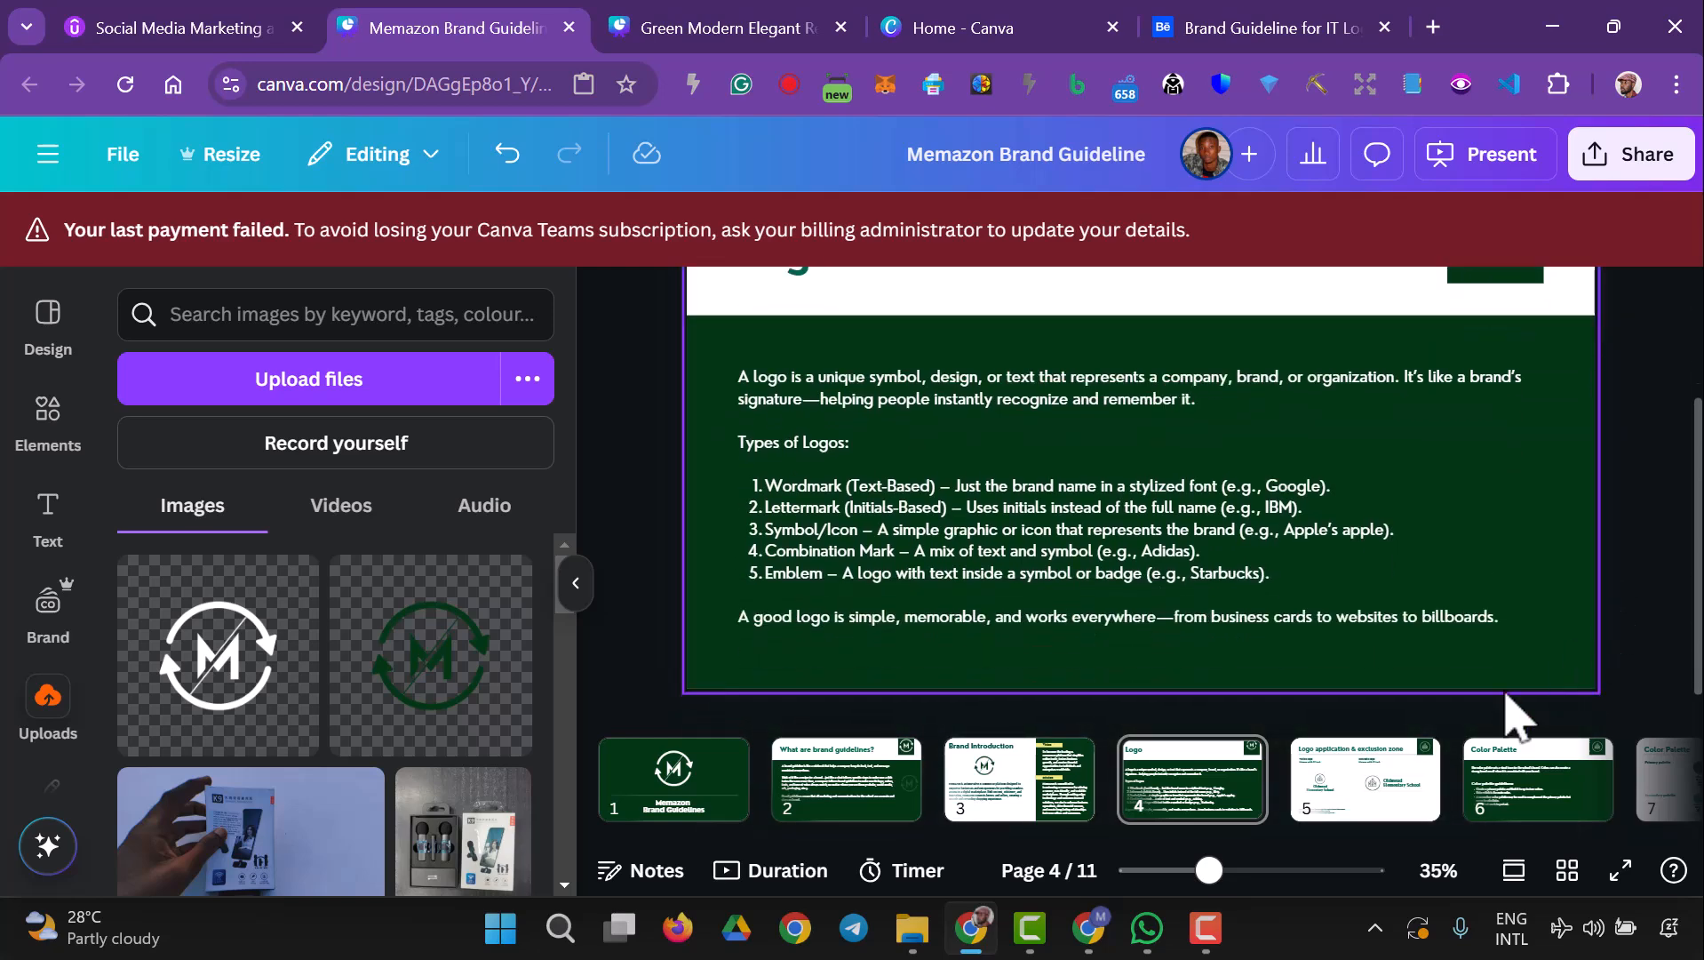
- Examine the Logo application & exclusion zone page and compare it with the Our Logo page of the Green Modern Elegant template
click(1343, 789)
scroll(1111, 543, up, 2)
scroll(1119, 540, down, 1)
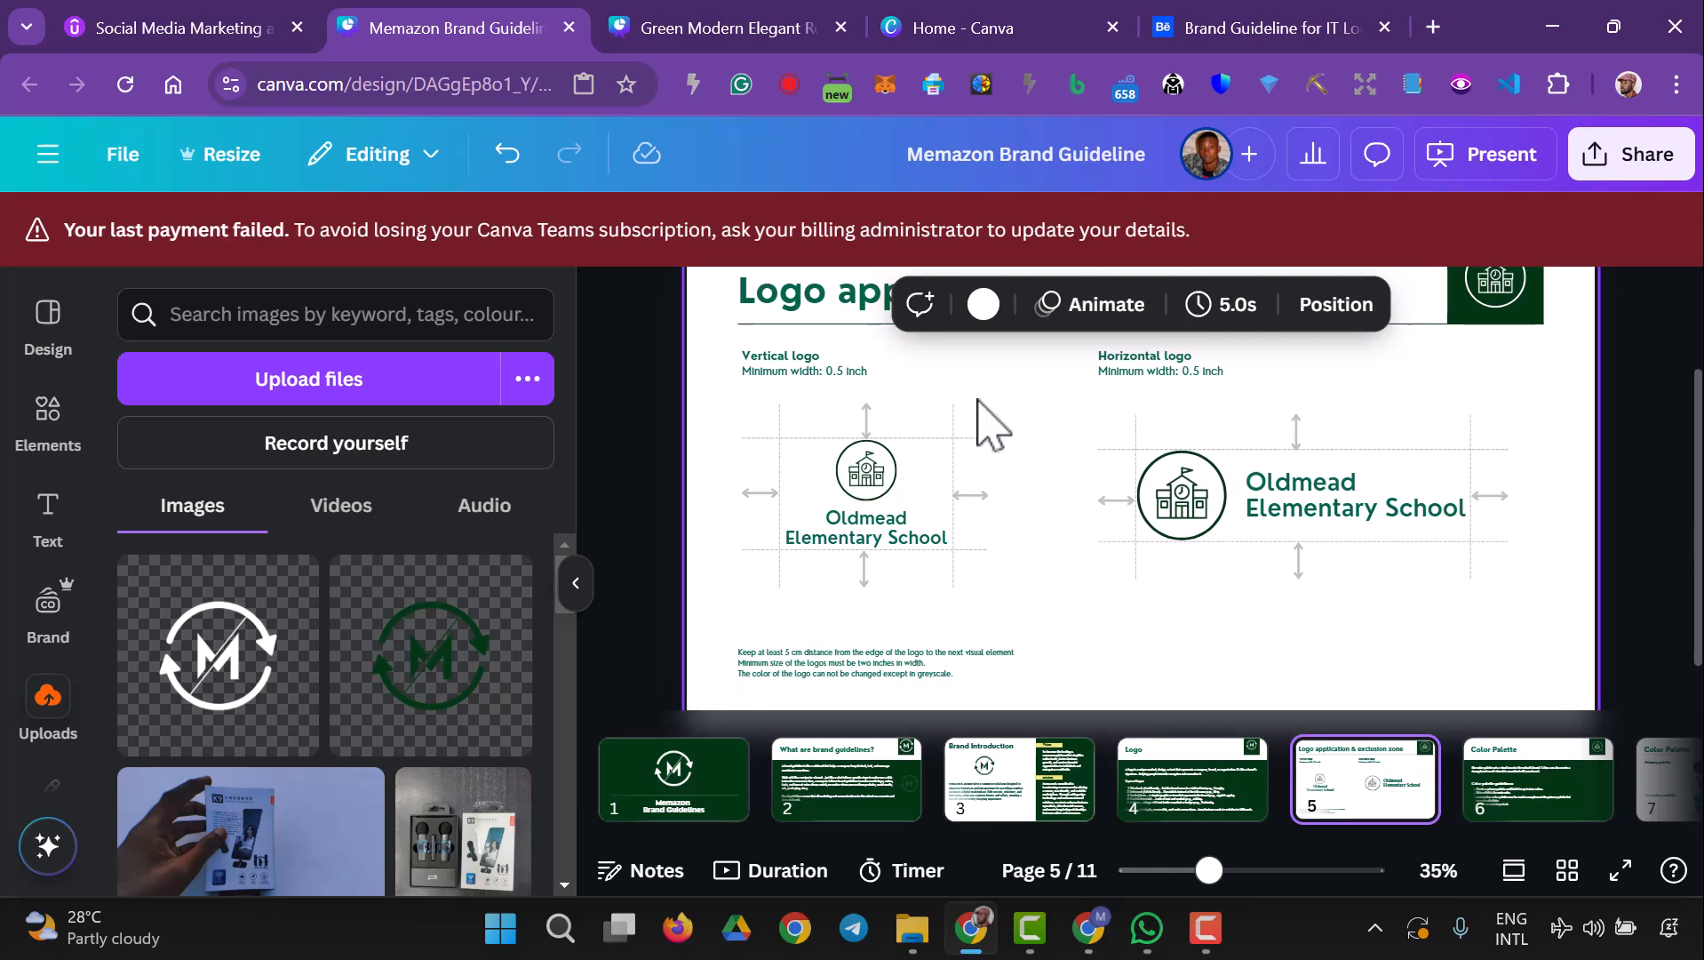
click(646, 34)
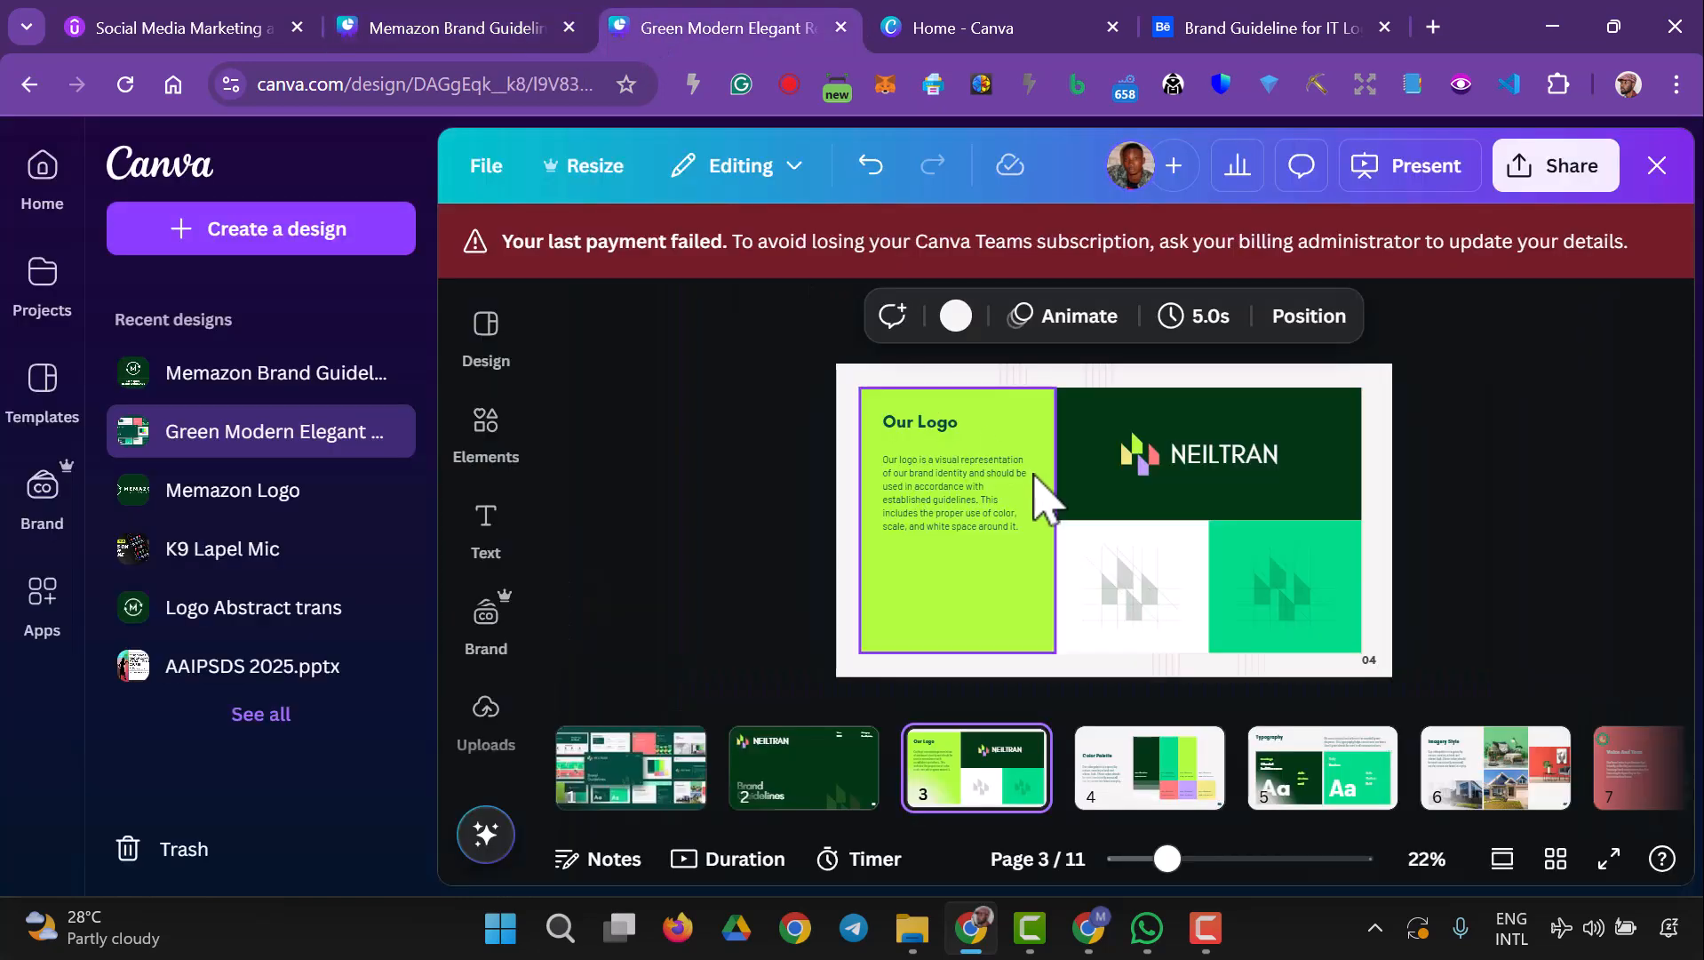
click(981, 803)
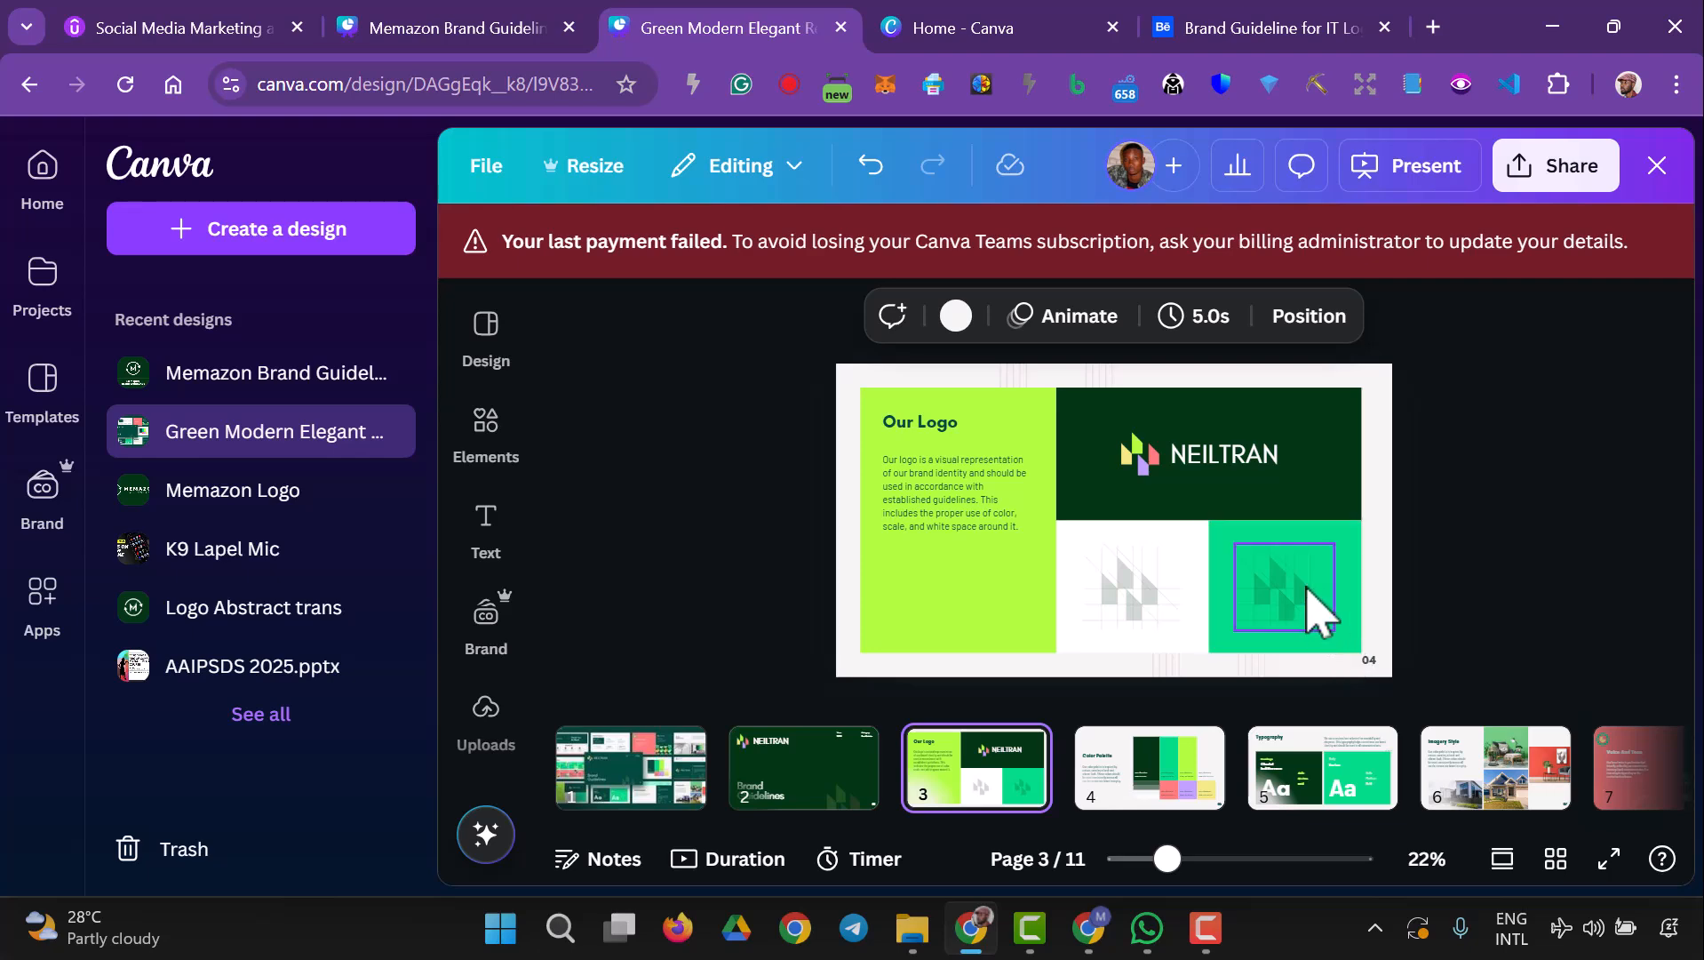
click(461, 25)
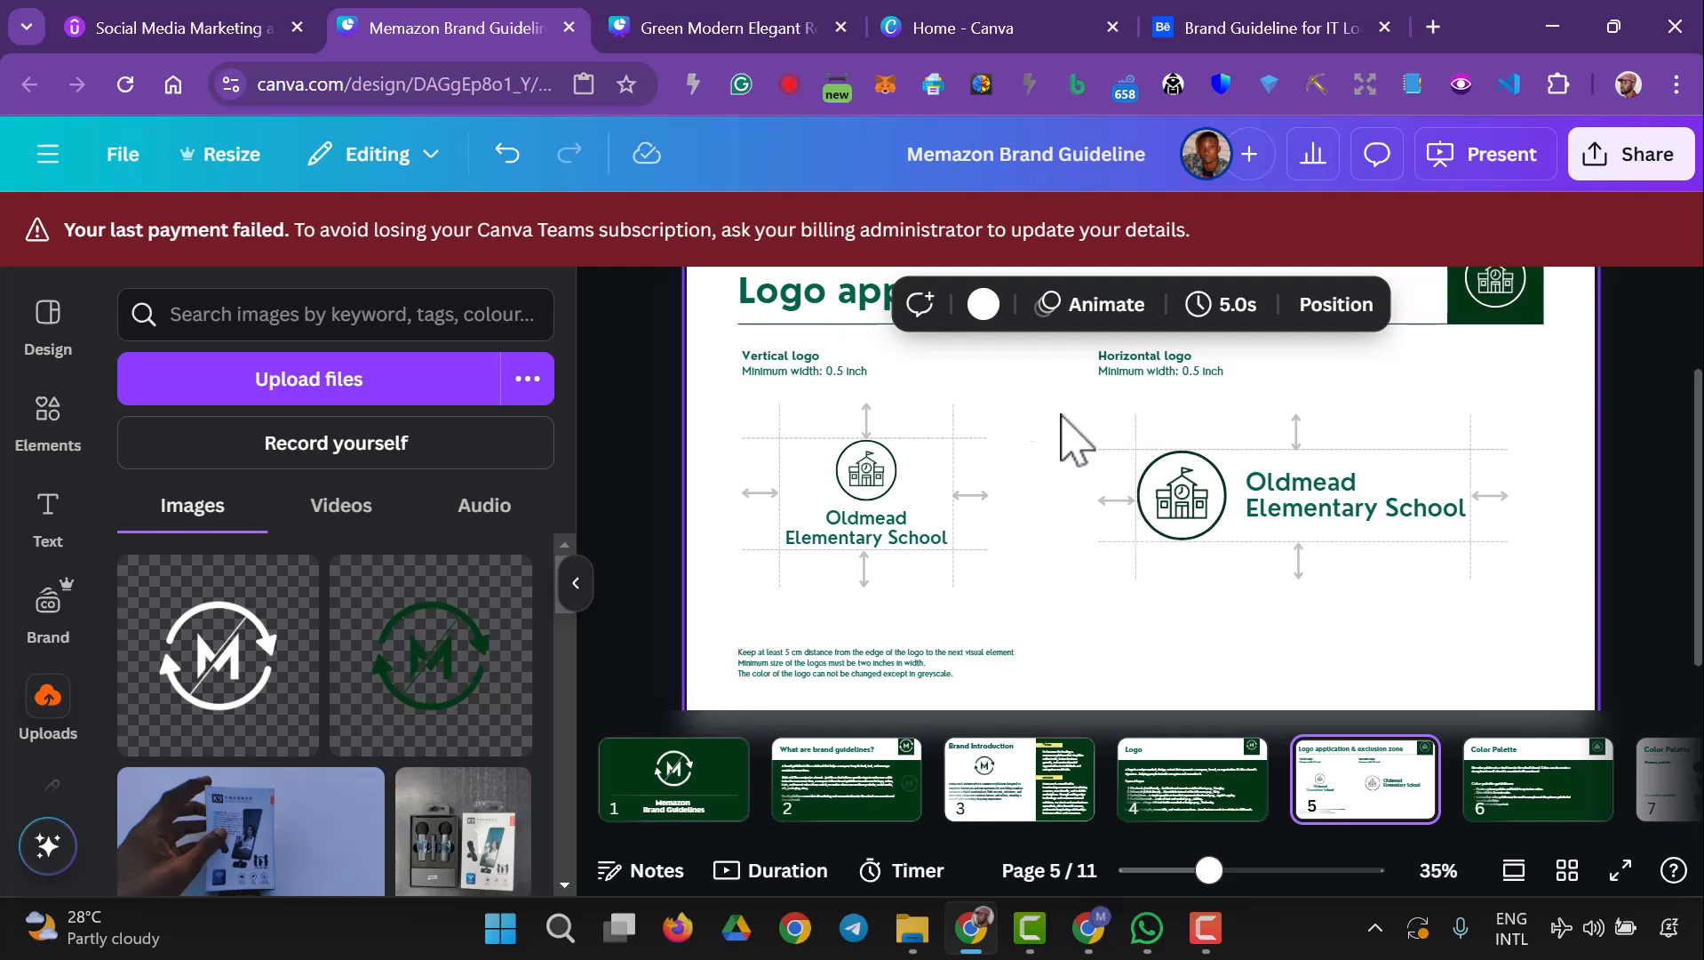
click(648, 25)
- Open the Logo Abstract trans design in a new tab from the recent designs on the Canva home page
click(937, 25)
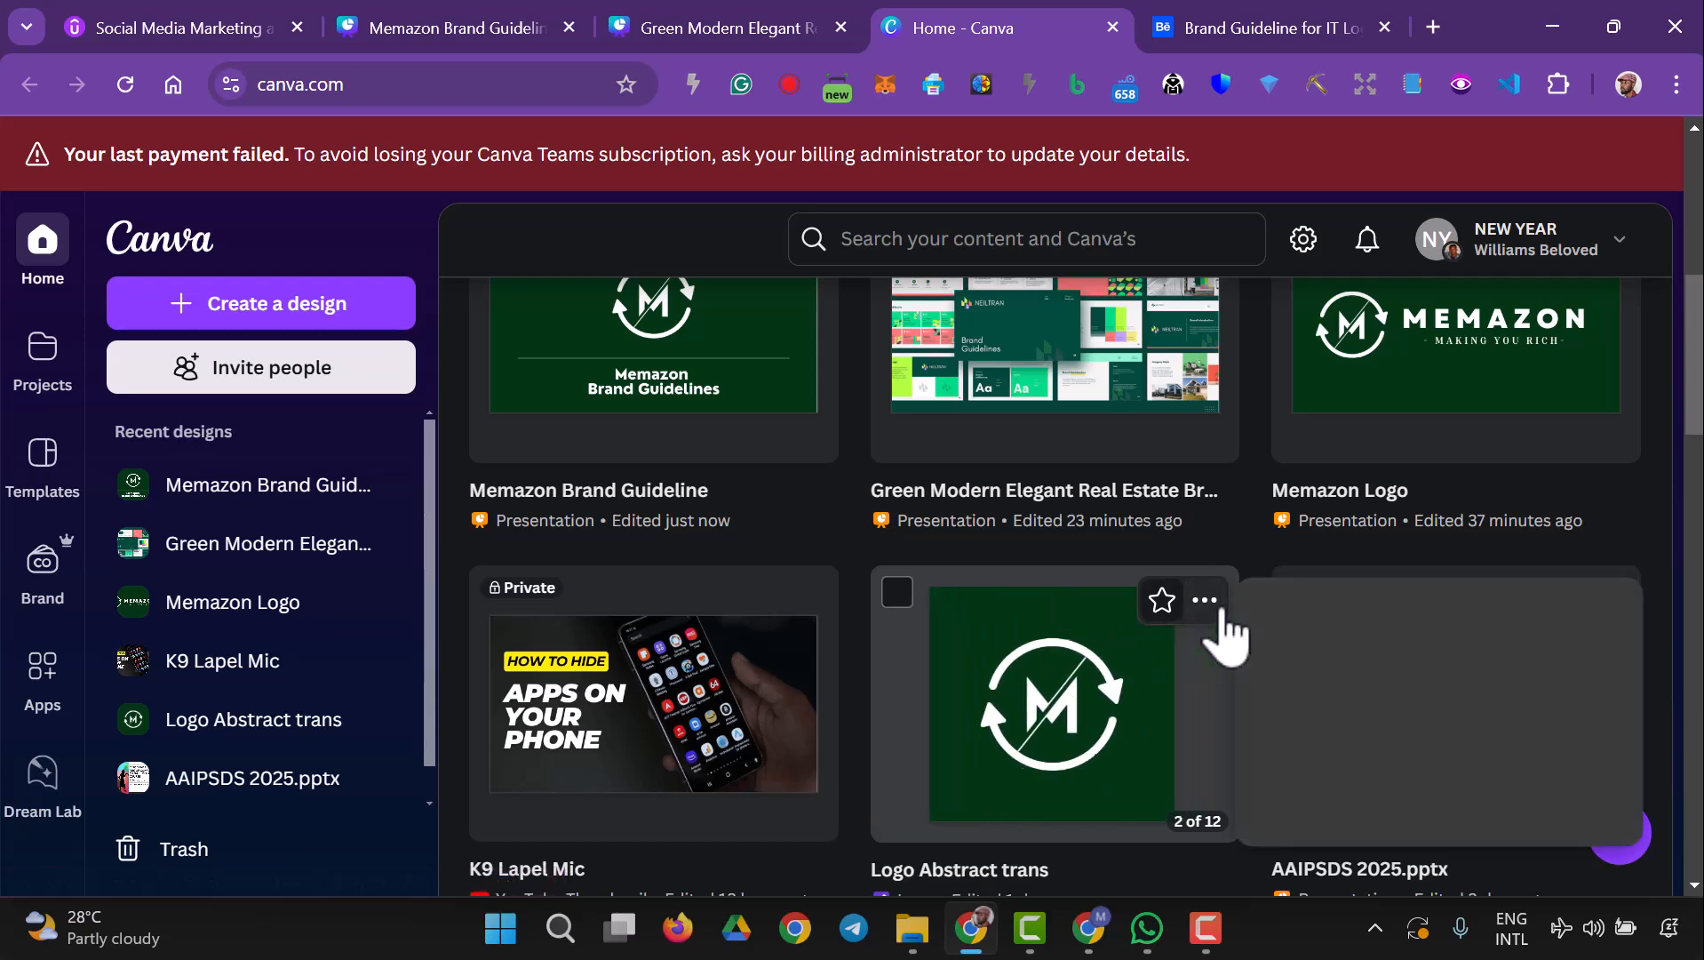
click(1213, 606)
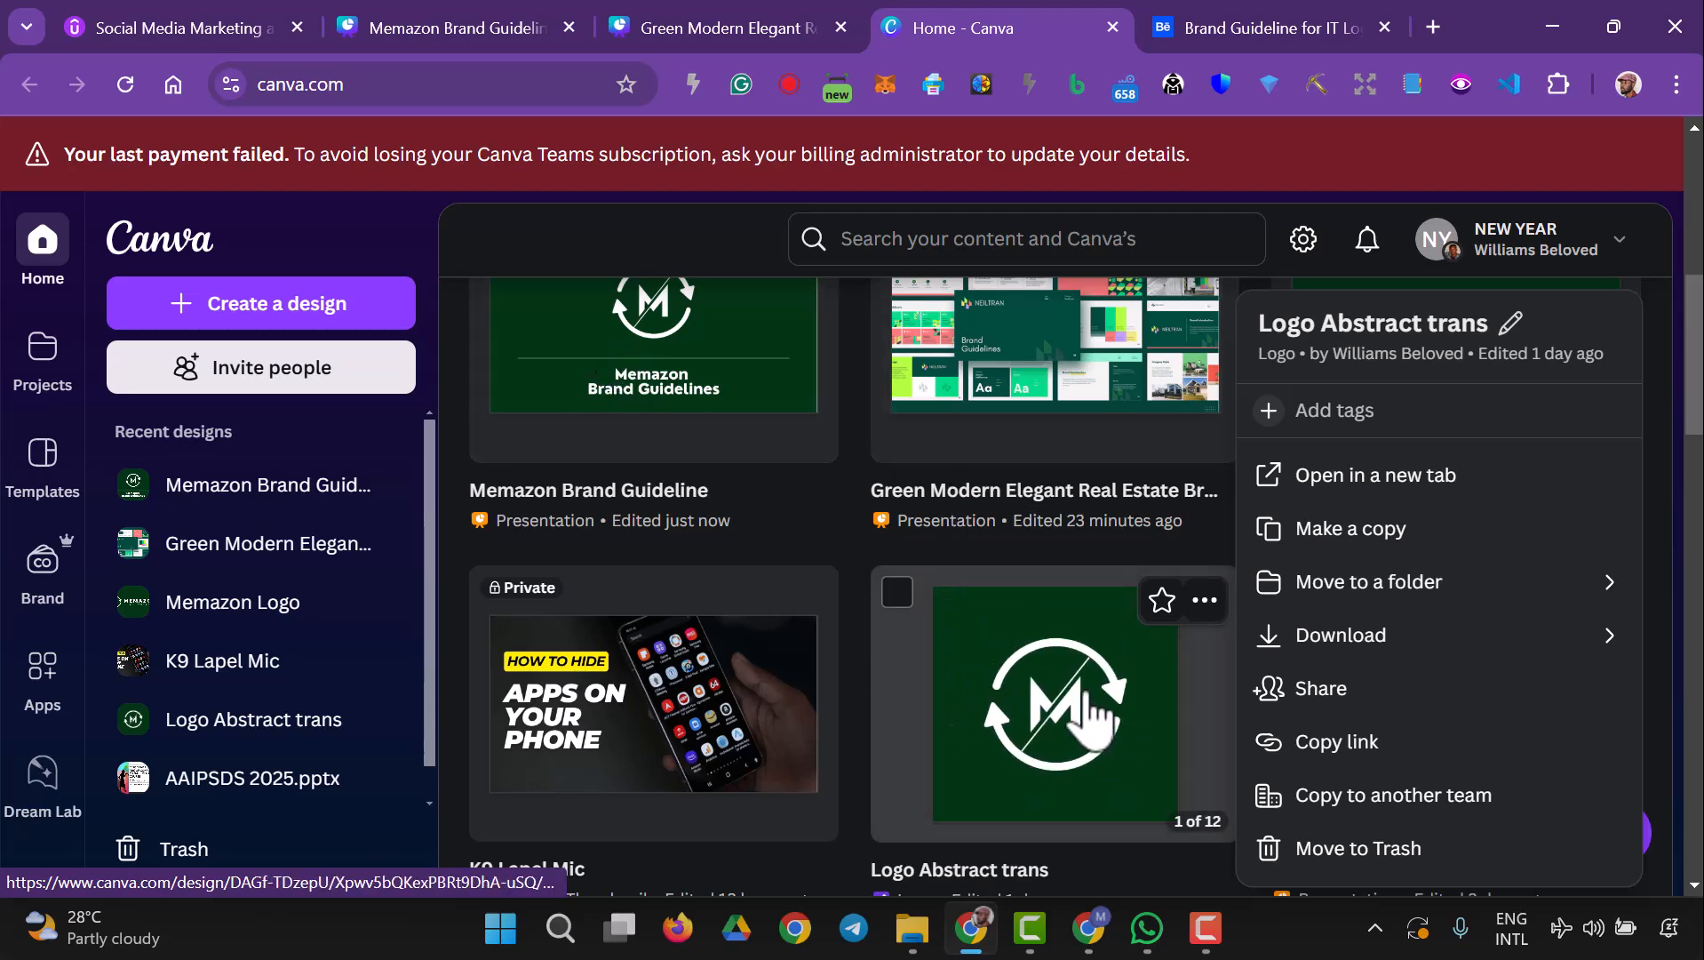
right_click(1089, 711)
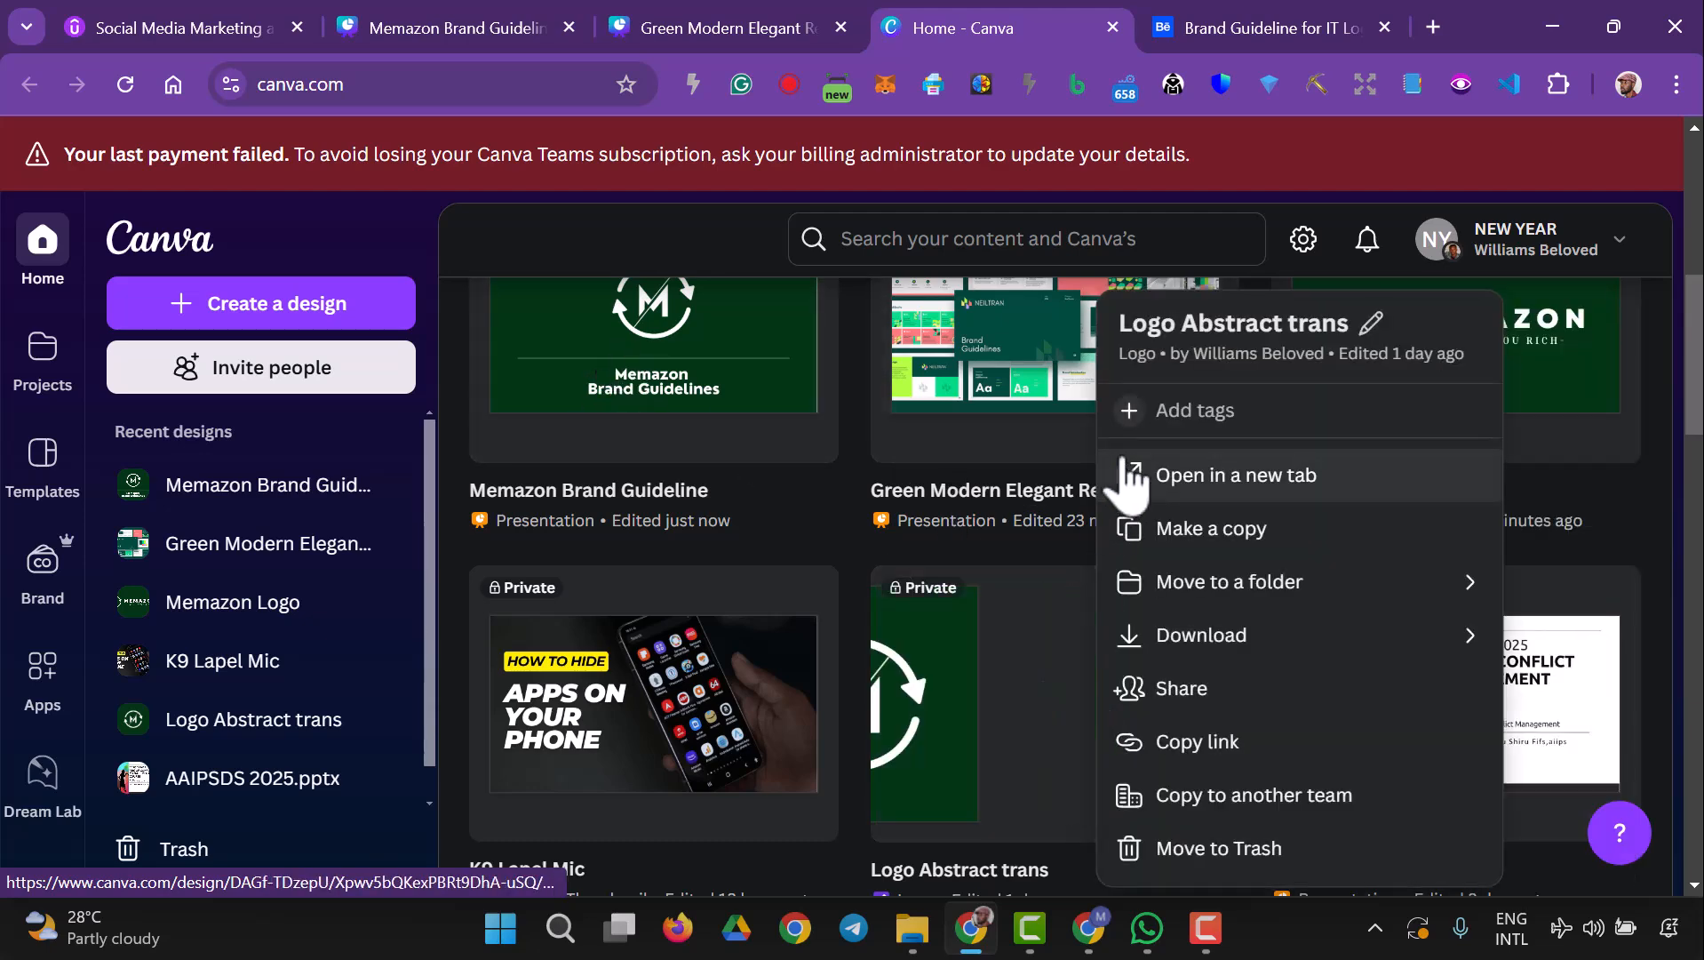
click(1159, 477)
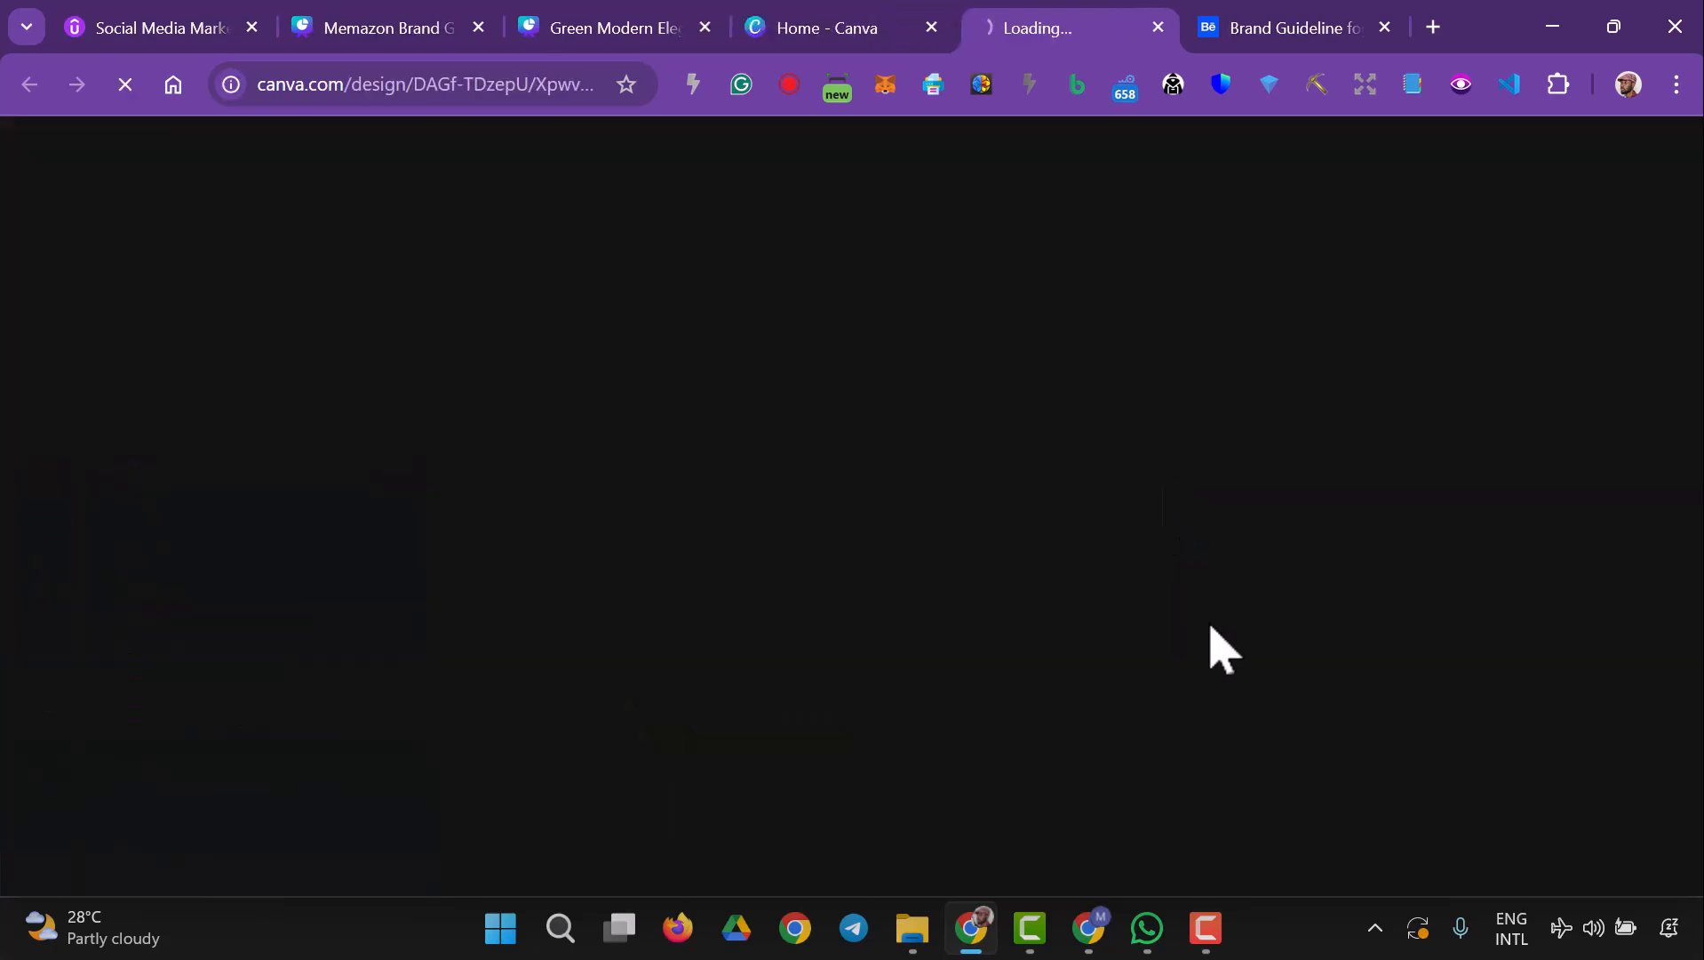
- Open the Memazon Logo design in a new tab from the recent designs on the Canva home page
click(820, 23)
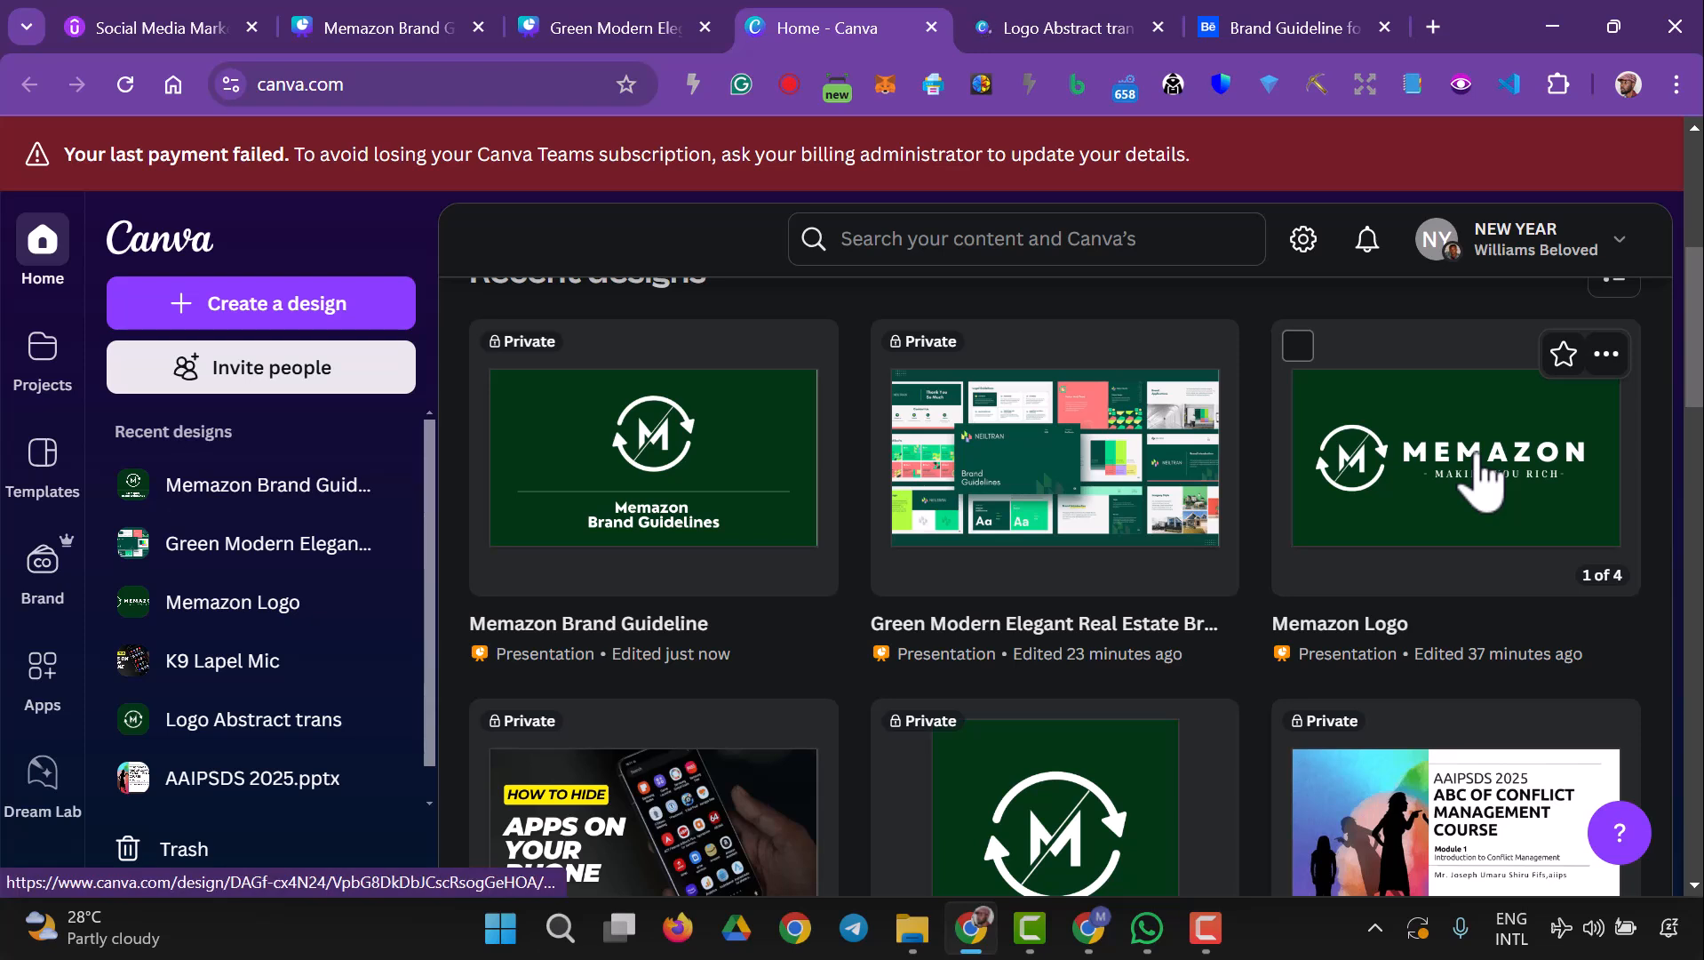
right_click(1475, 493)
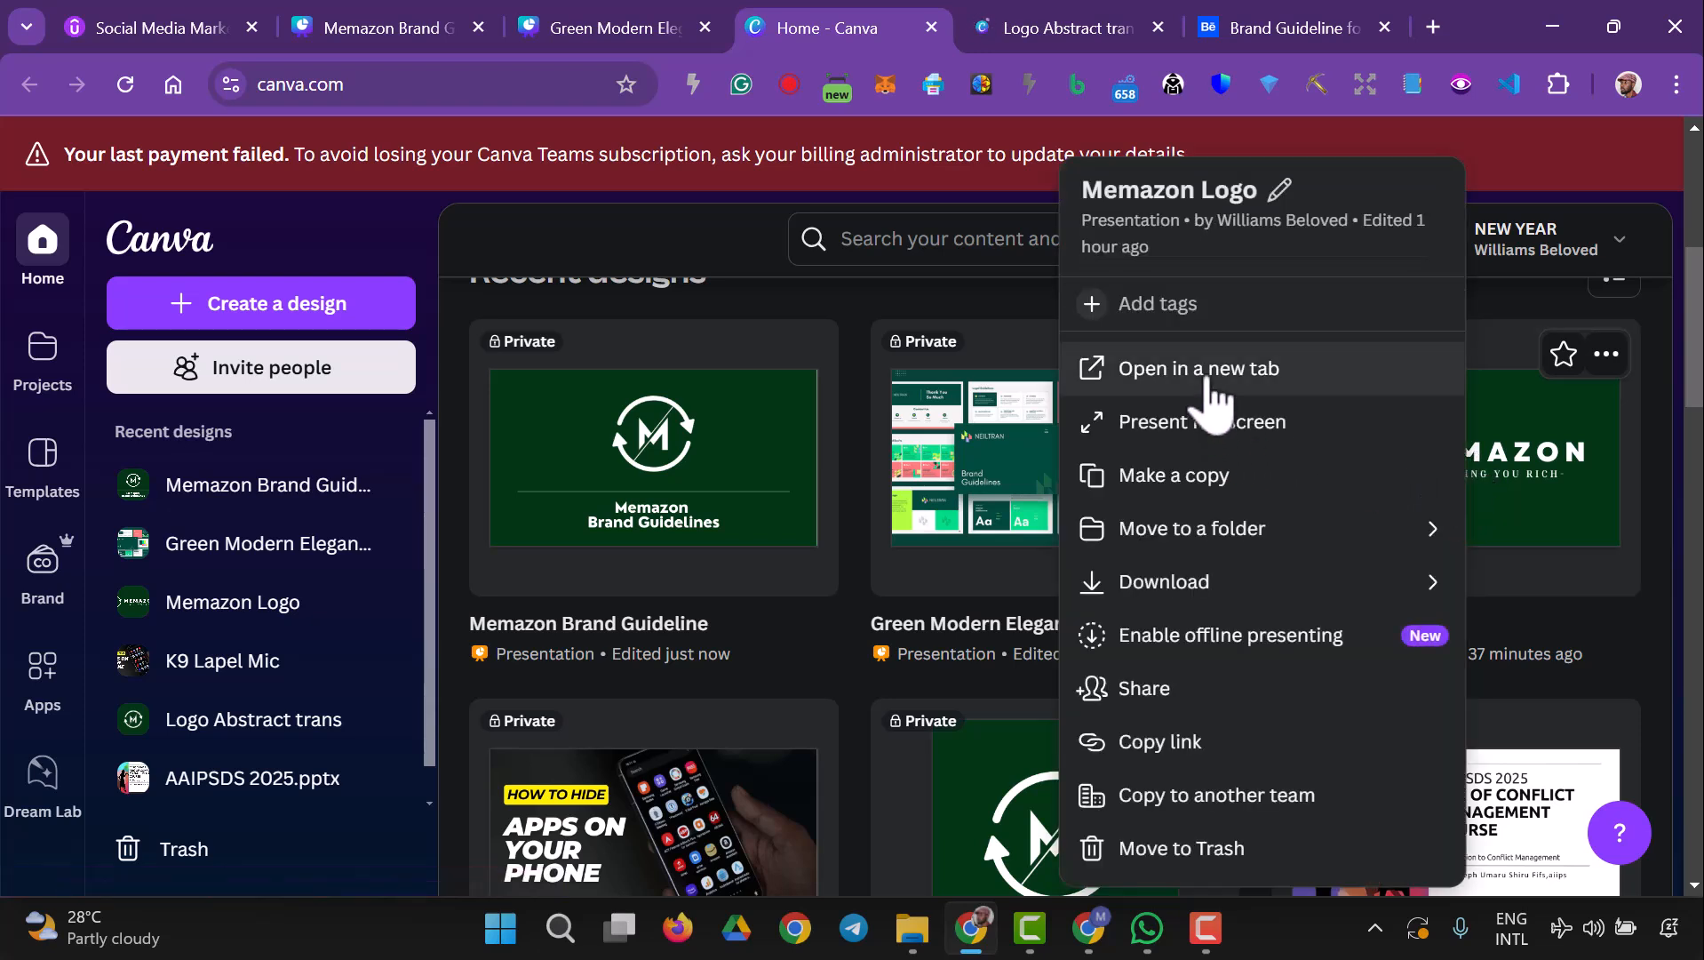
click(1204, 365)
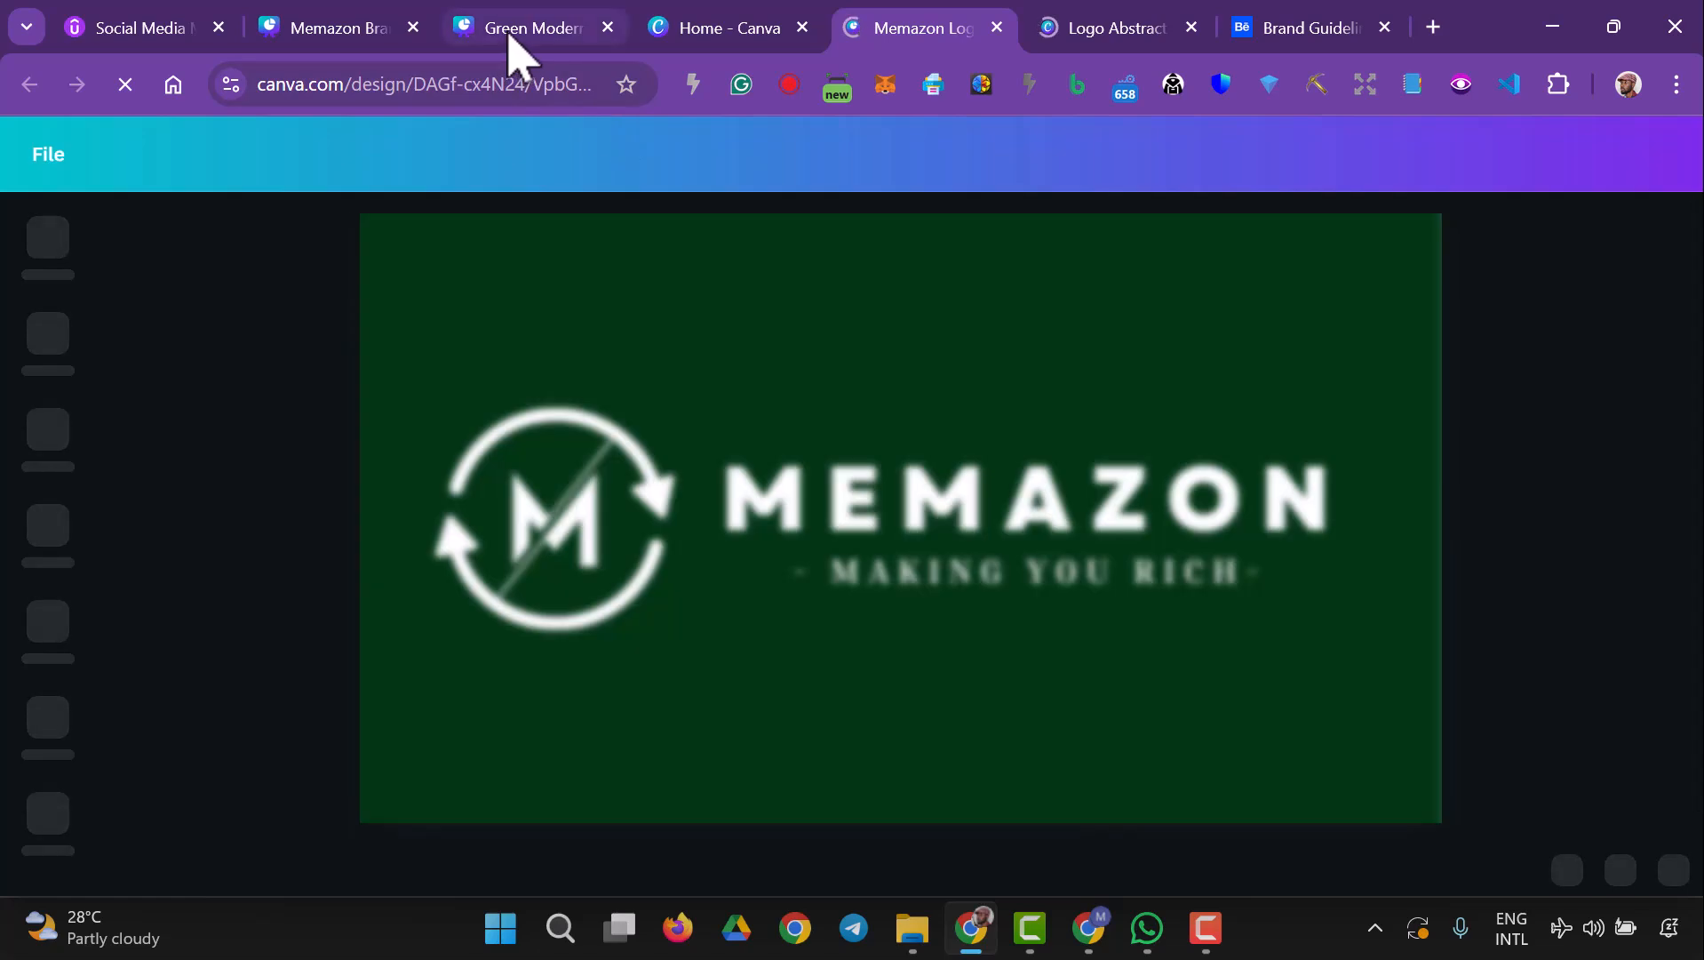
- Check the template's Our Logo page, then go to the Brand Introduction page of the Memazon Brand Guideline and select the Mission label
click(514, 35)
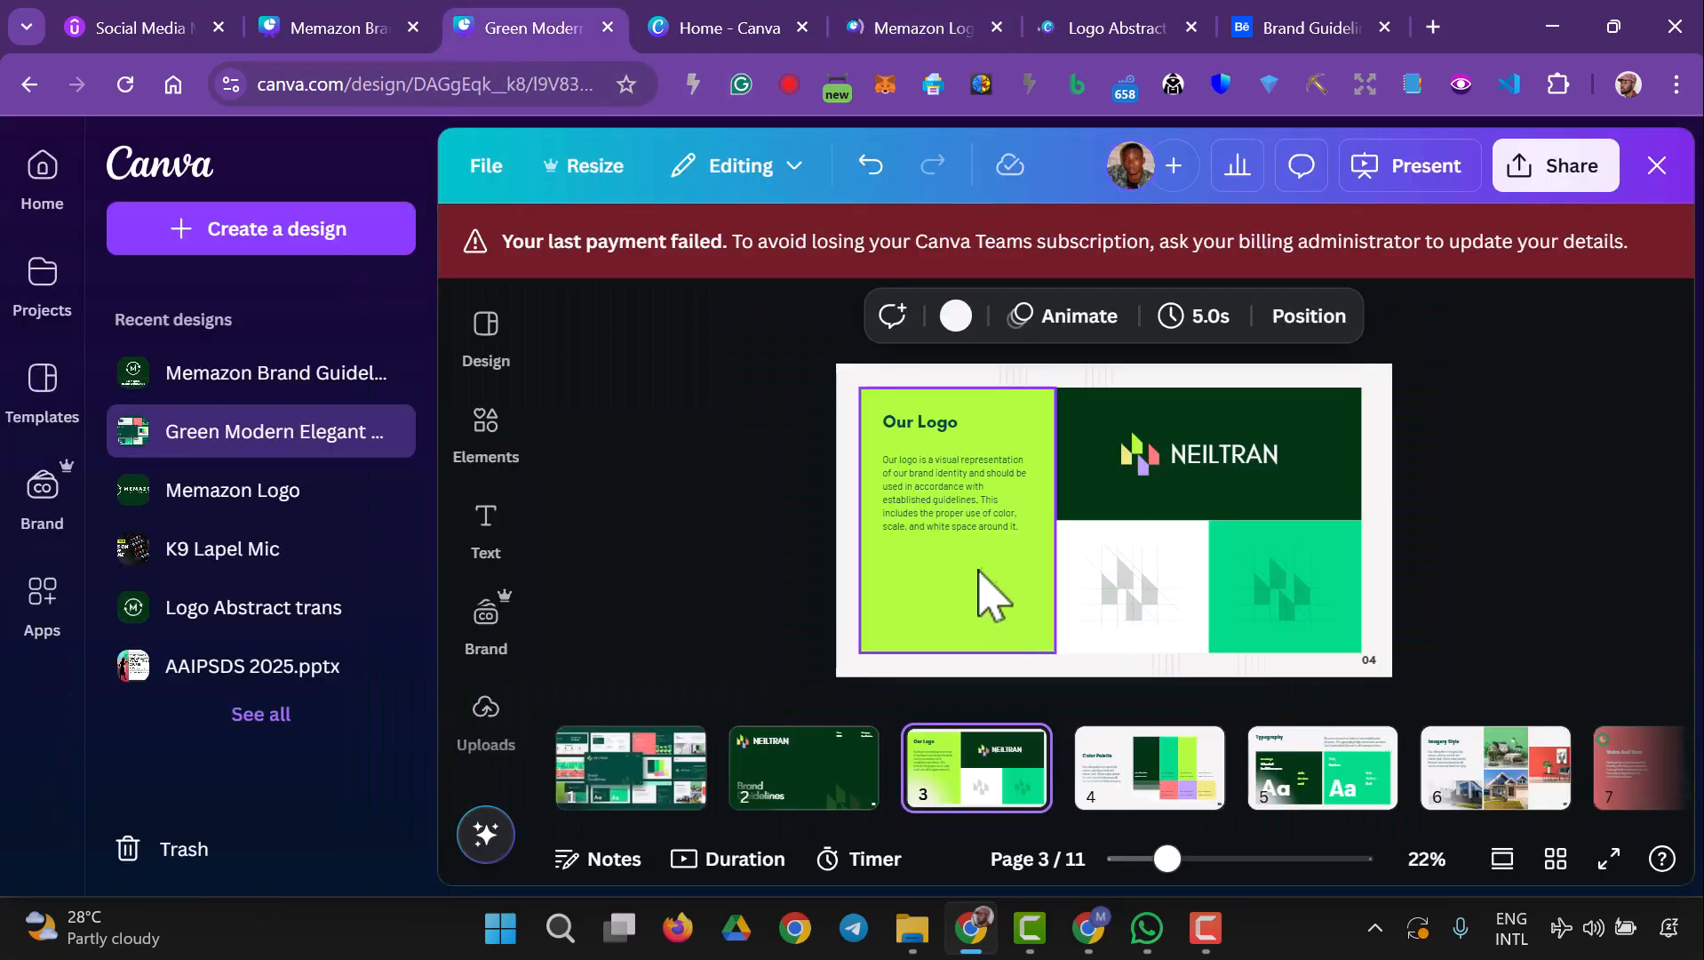
click(322, 27)
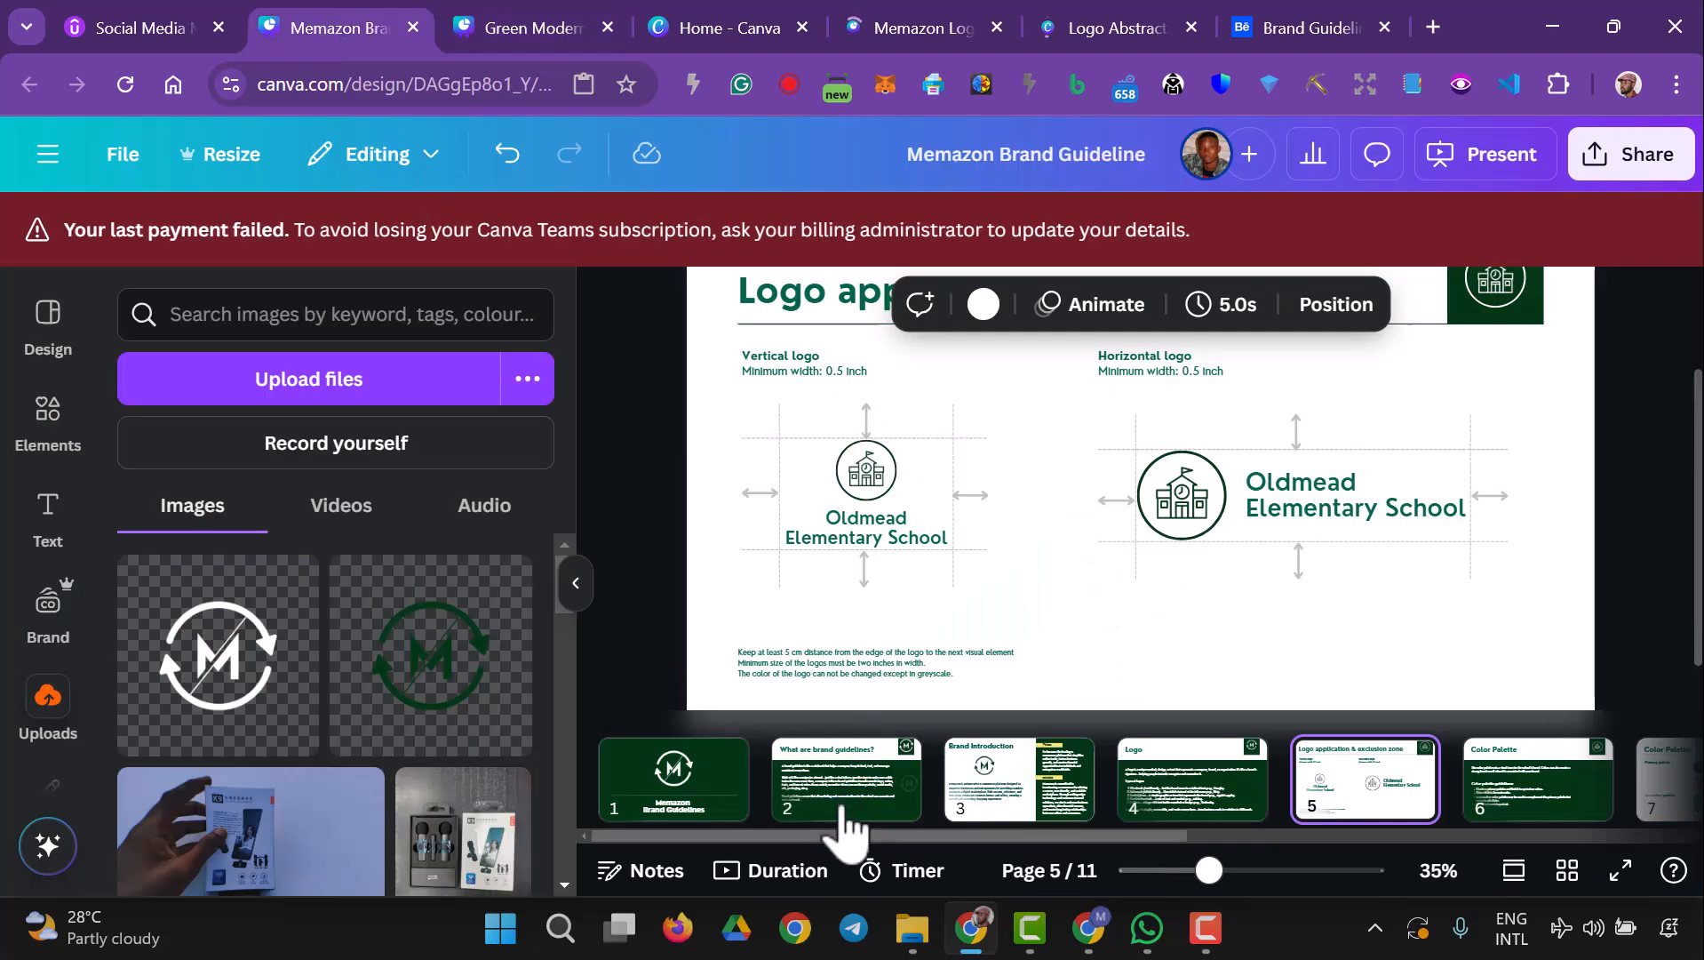
click(977, 804)
click(1275, 467)
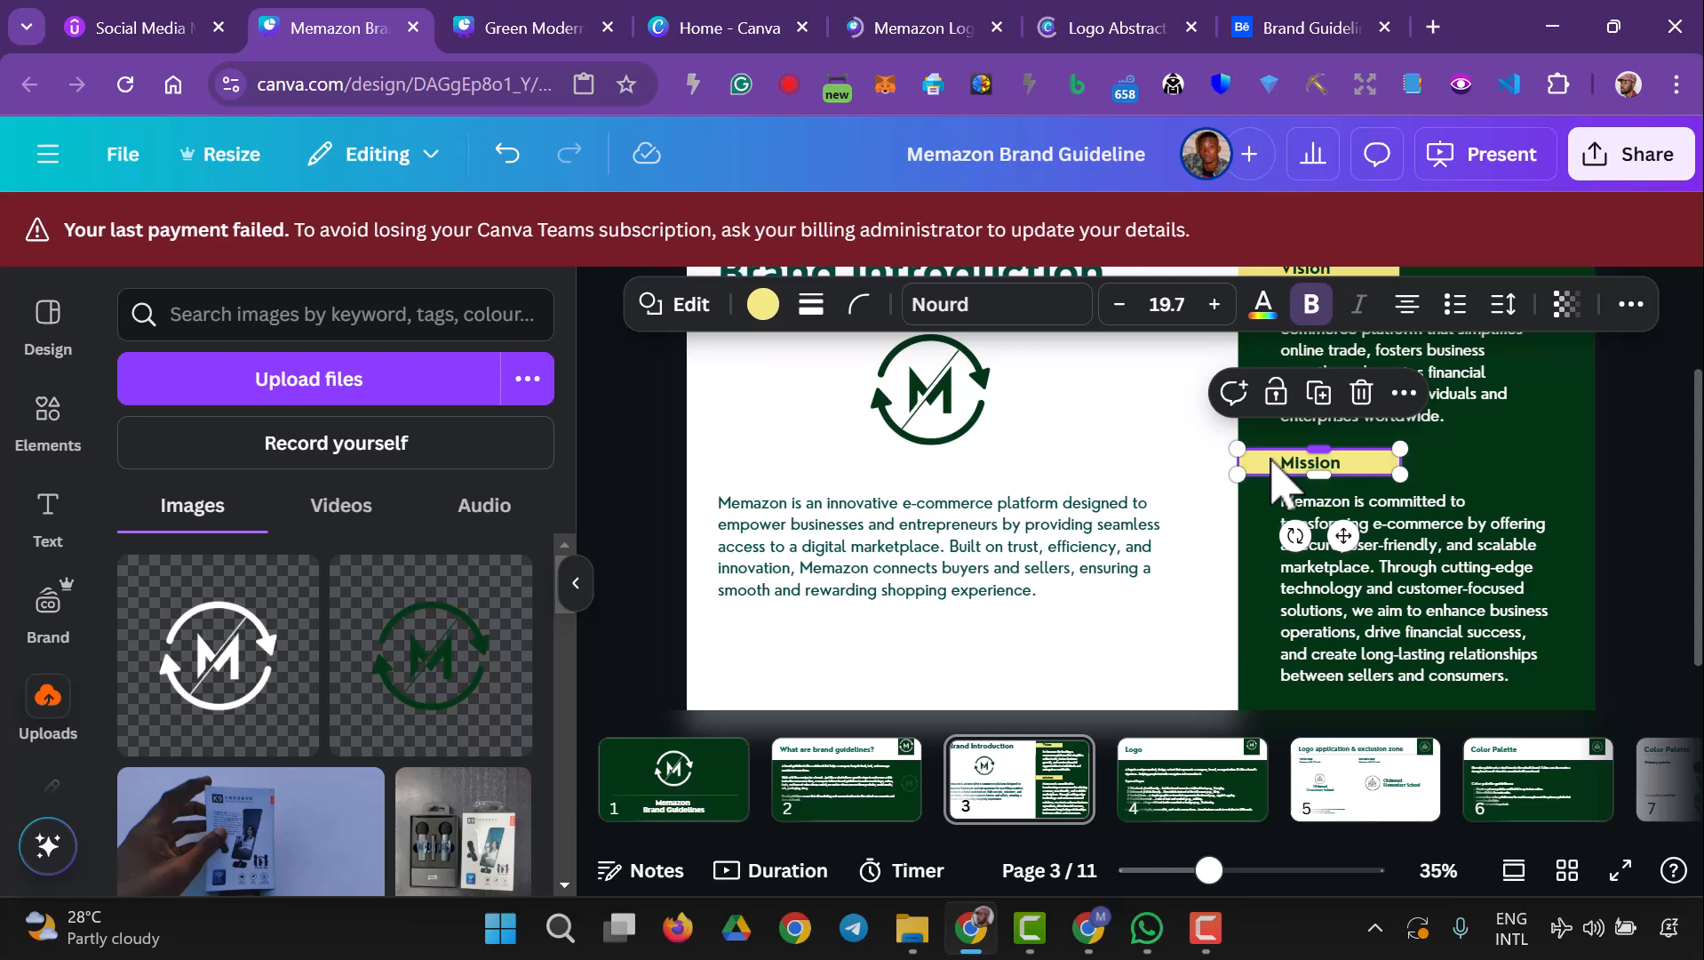
scroll(1075, 516, up, 2)
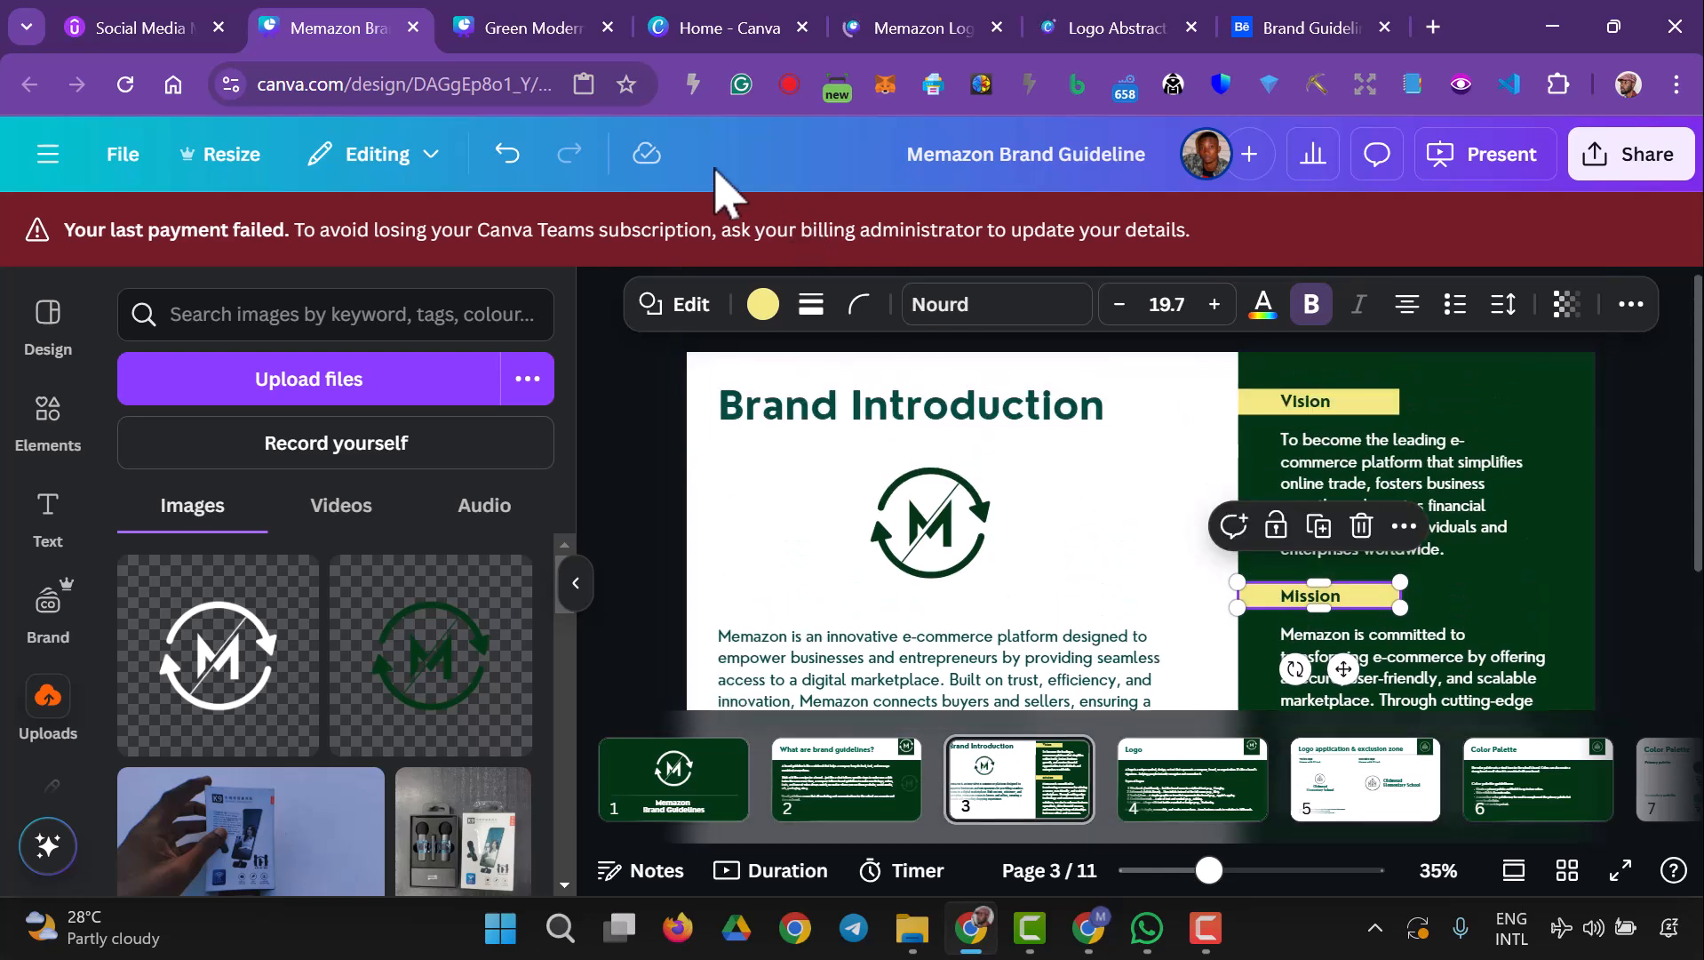
- Copy the hex code #B1FD40 of the lime Our Logo panel in the Green Modern Elegant template
click(561, 25)
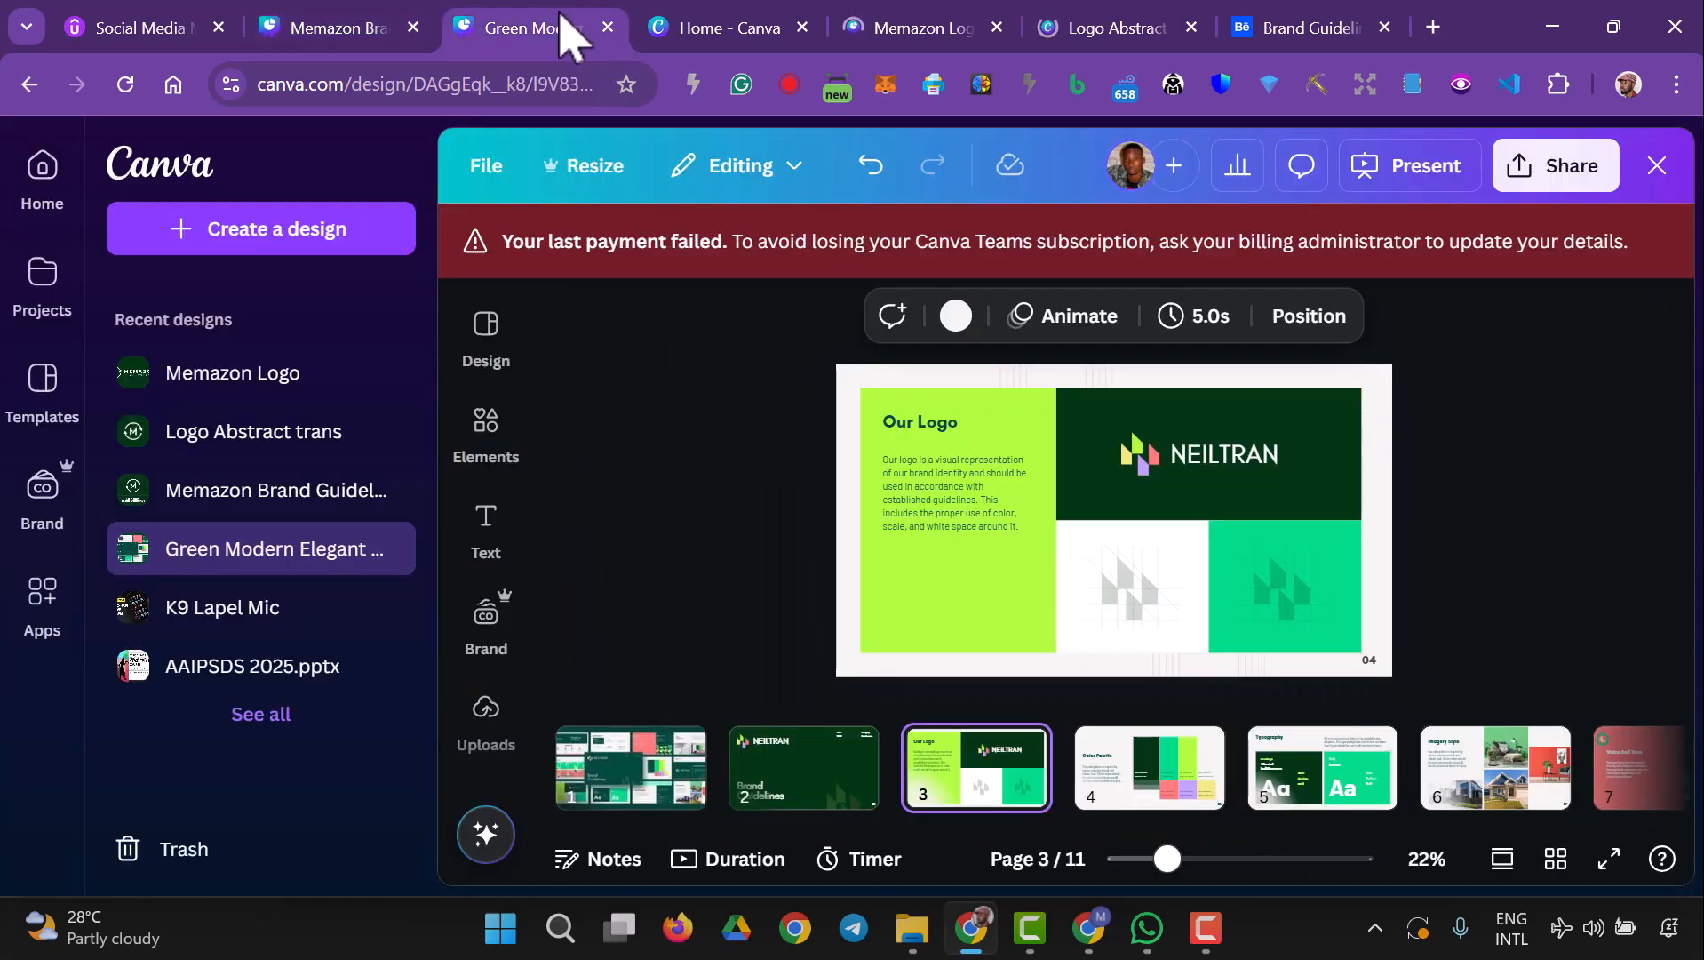
click(1008, 438)
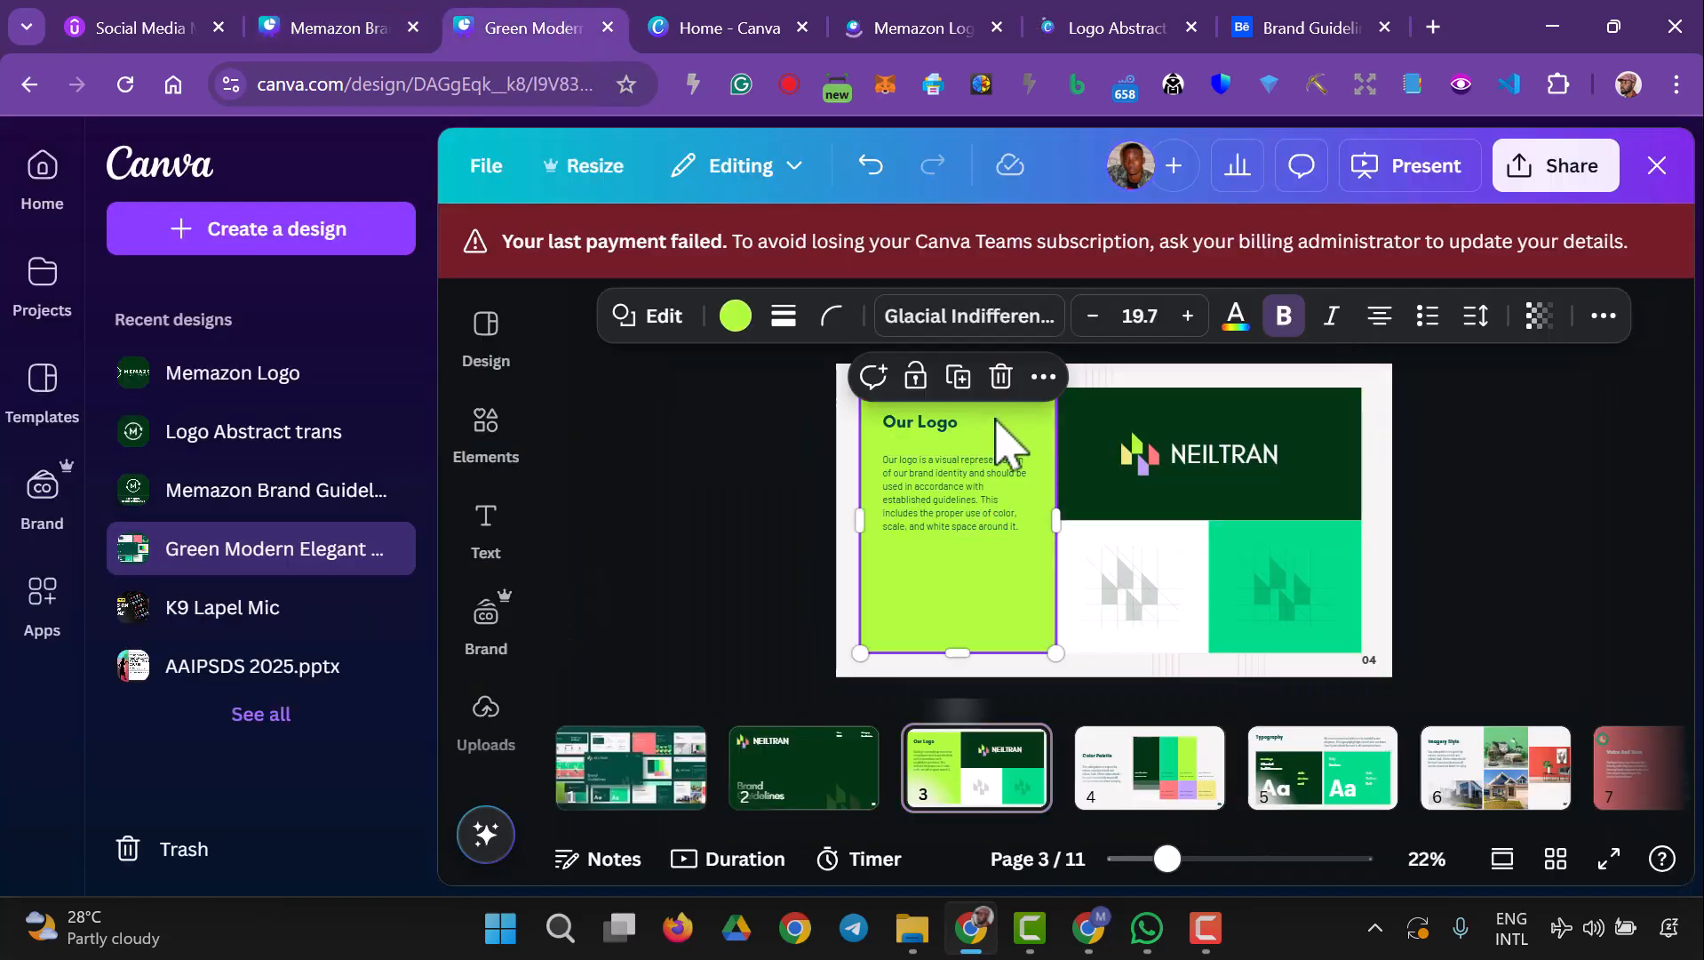
click(744, 327)
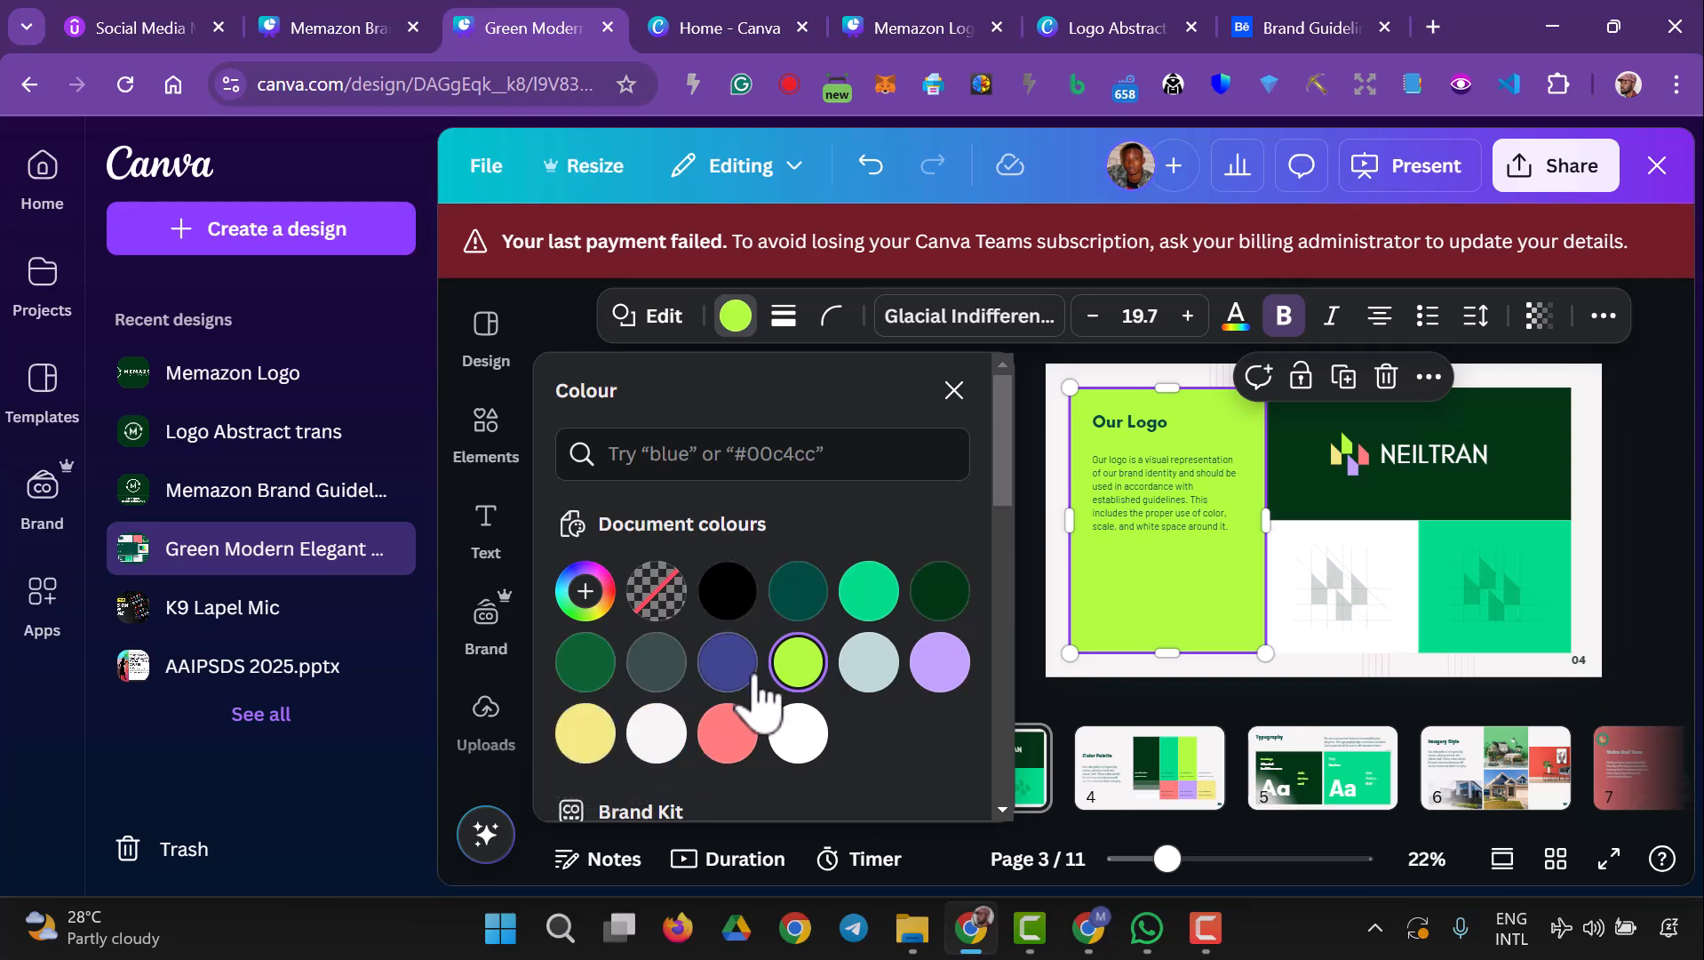
click(795, 664)
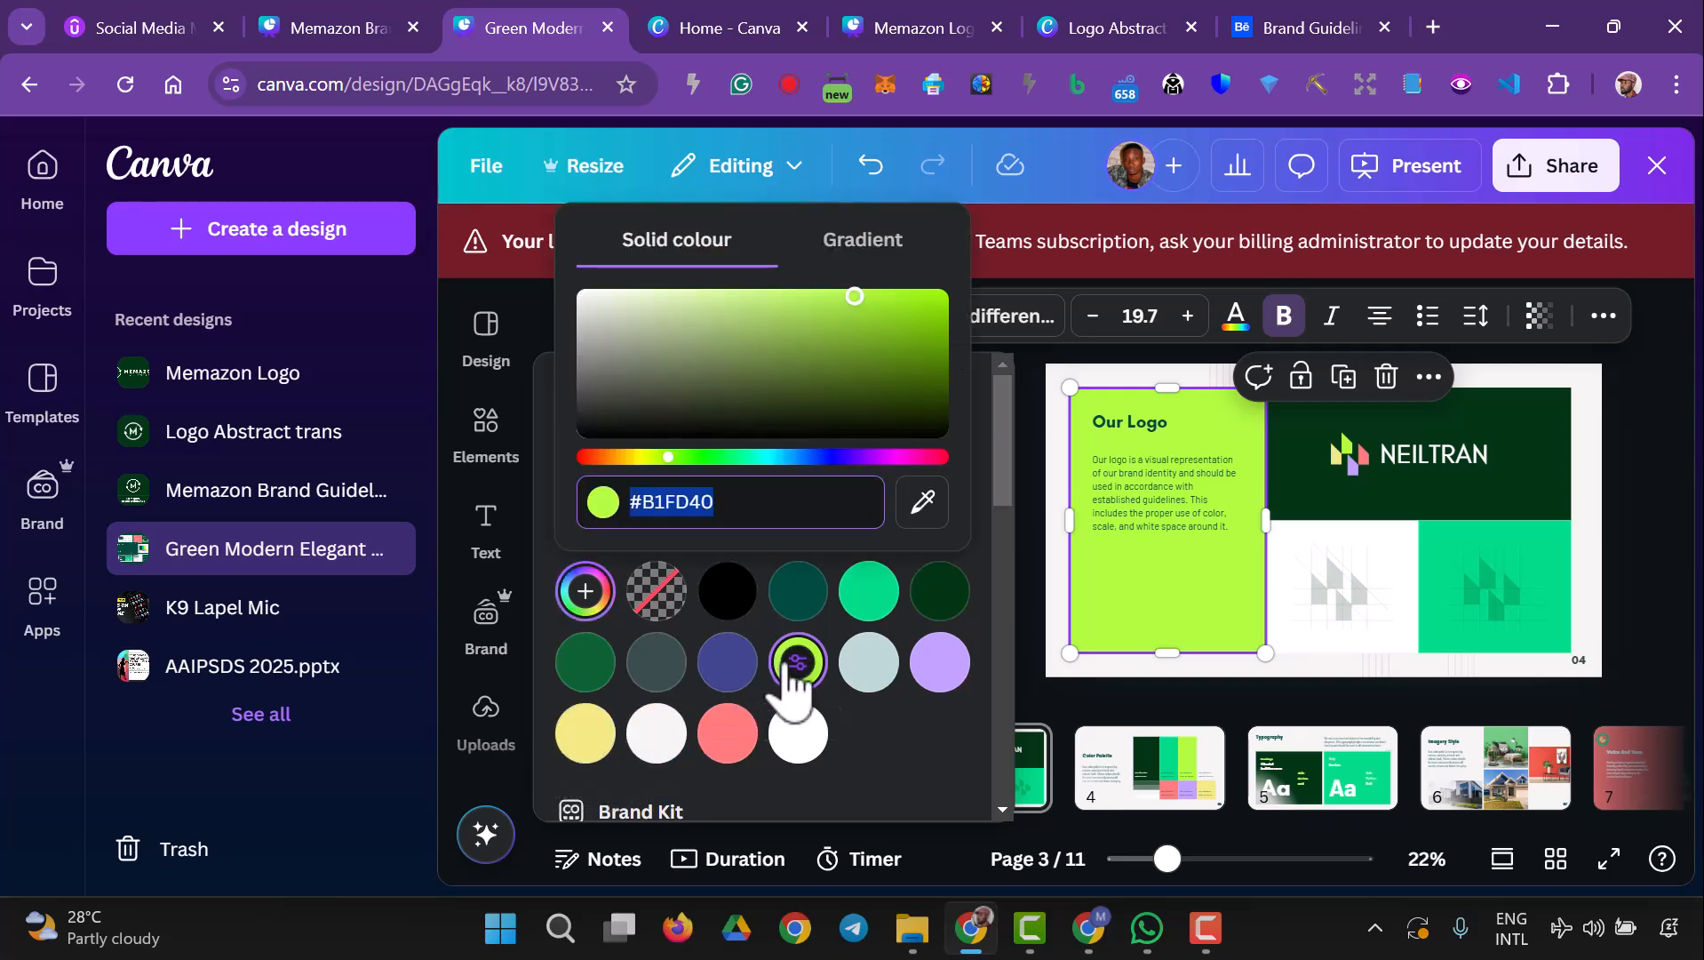
right_click(697, 505)
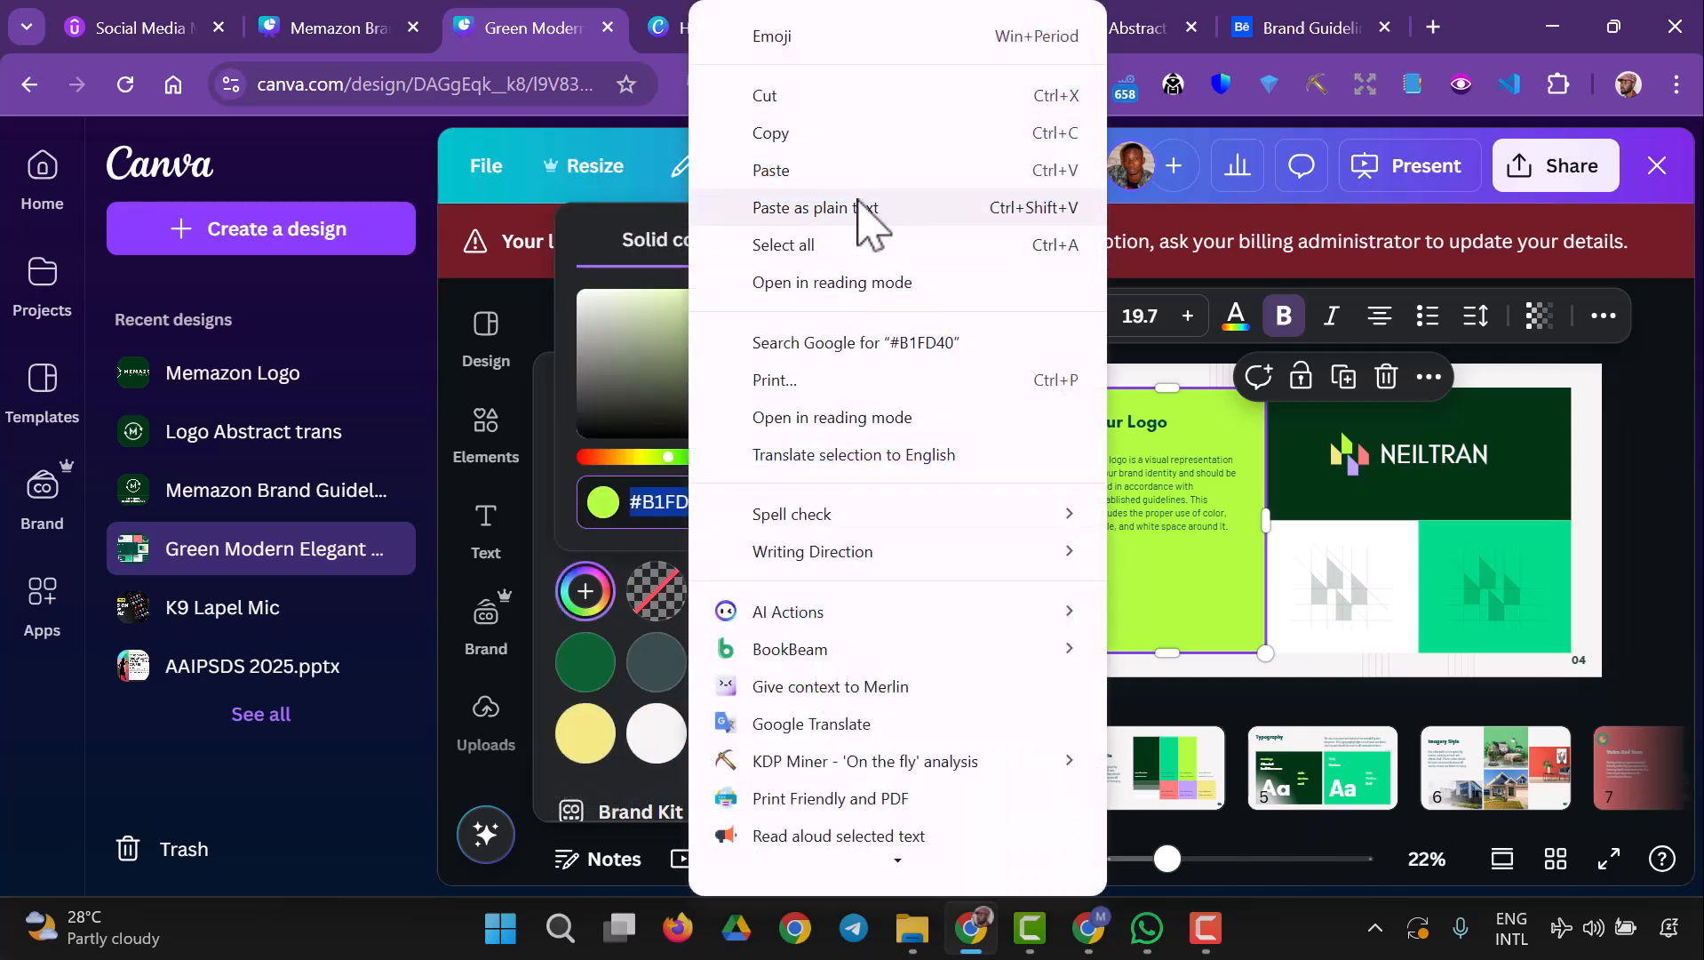
click(853, 138)
- Set the fill of the Vision and Mission labels on the Memazon Brand Introduction page to #b1fd40
click(329, 35)
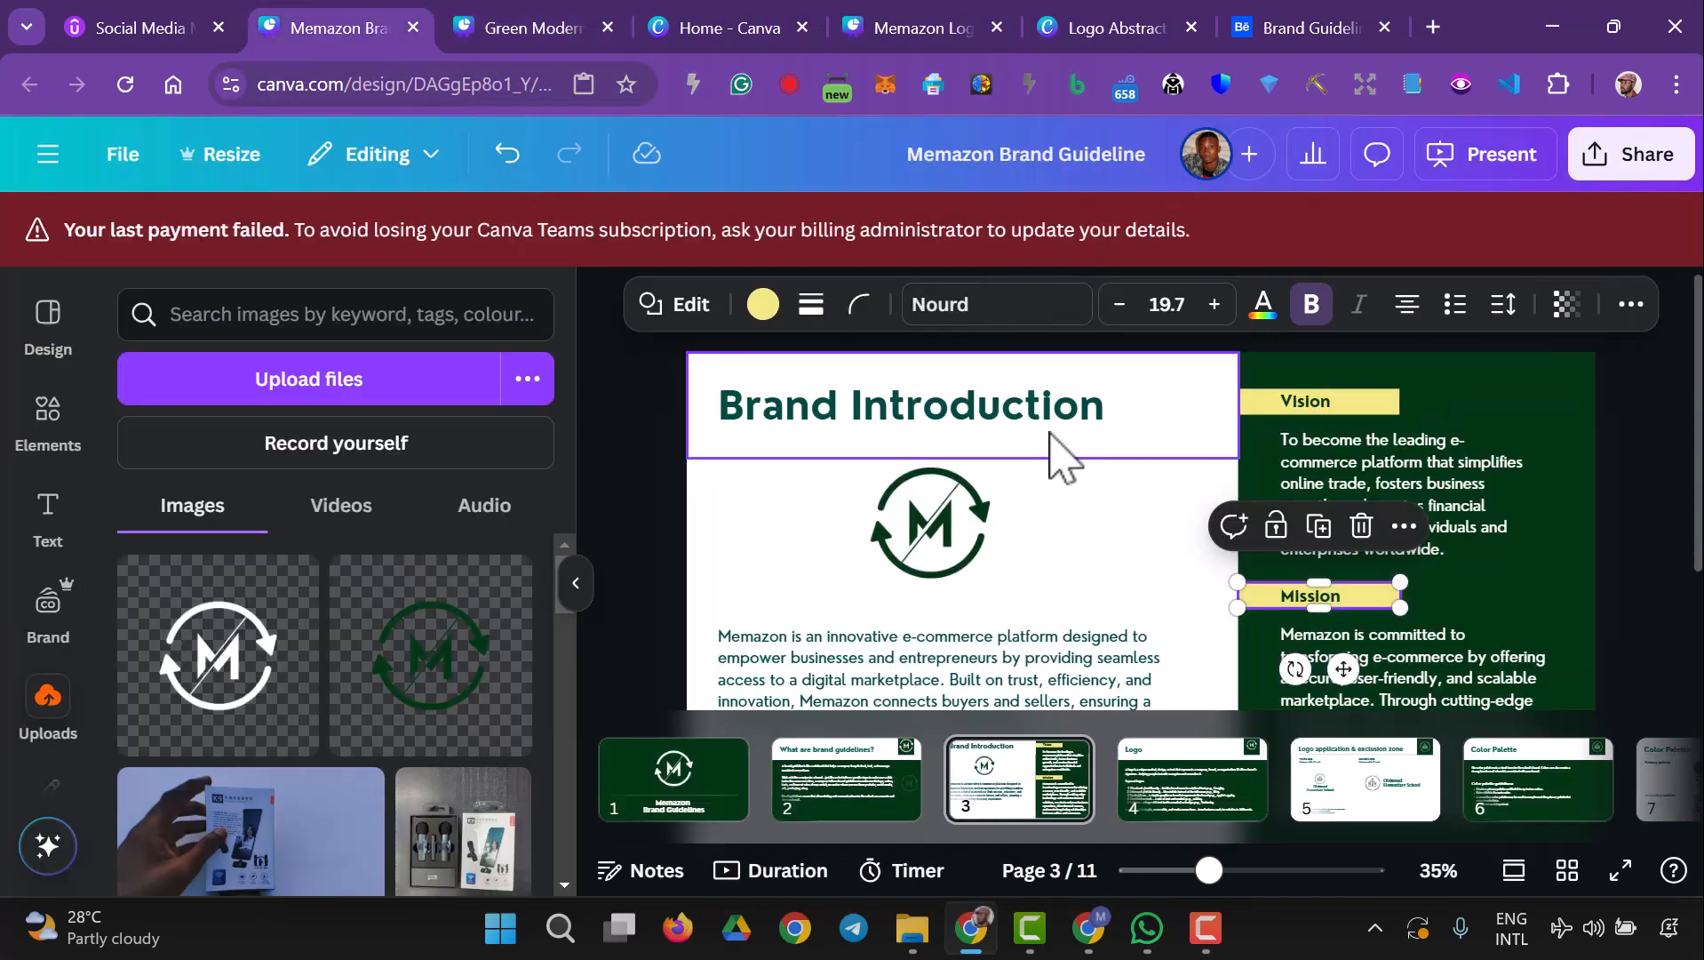
click(1390, 404)
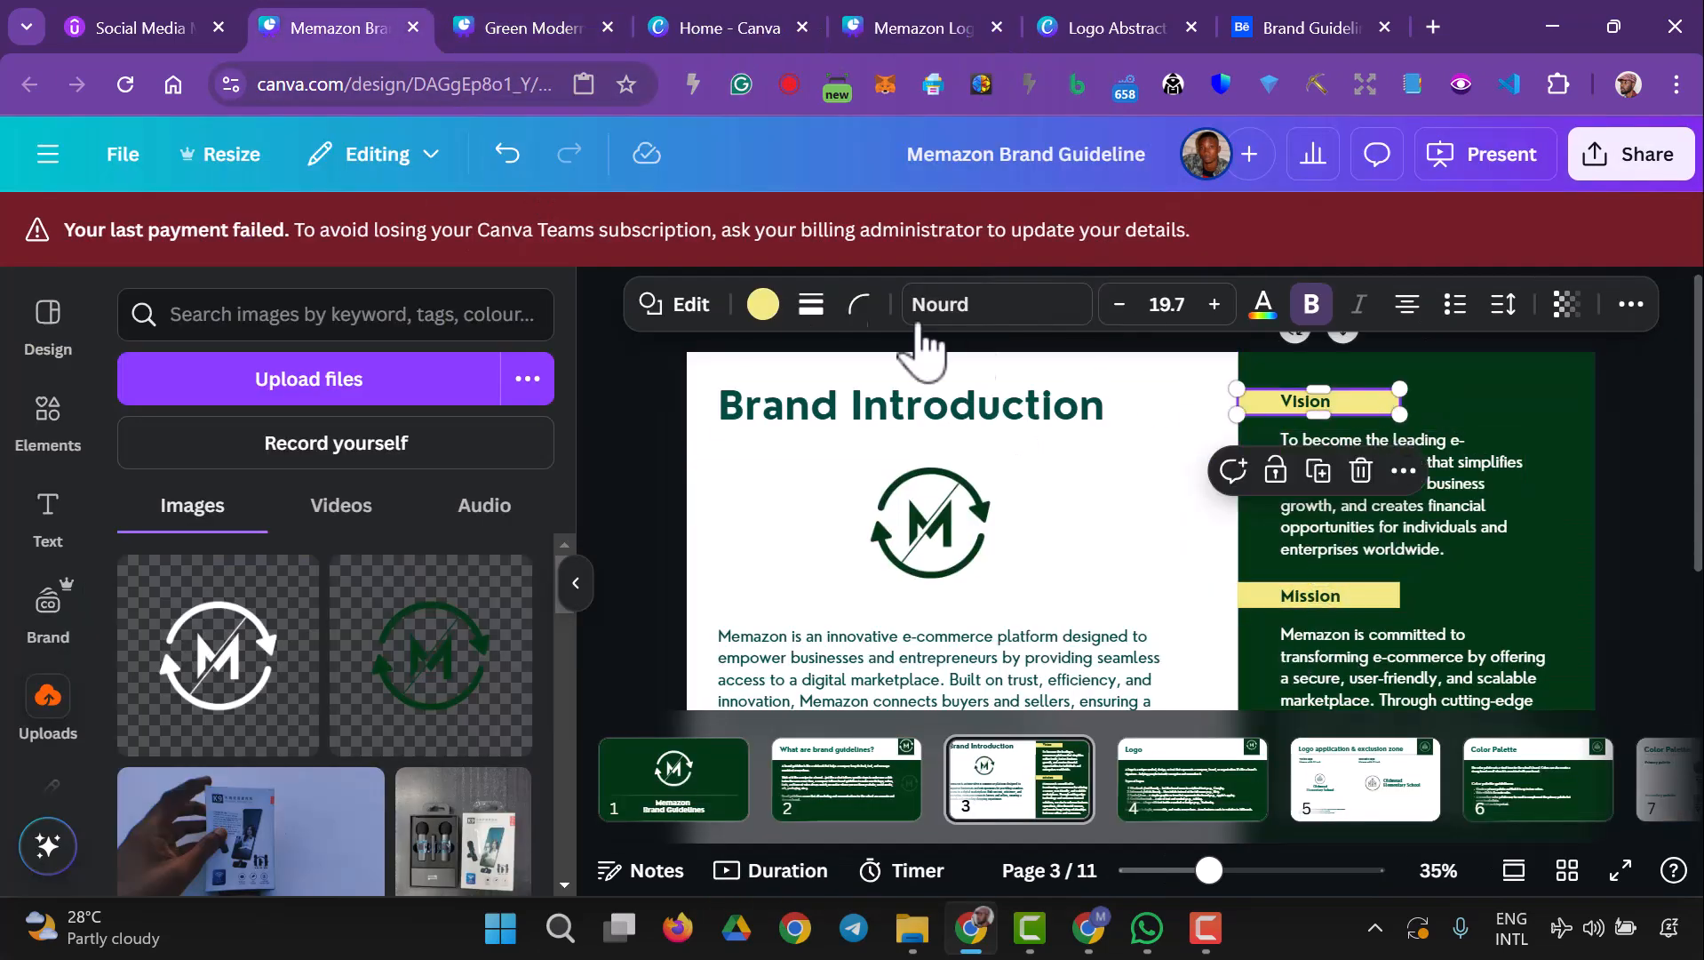
click(763, 304)
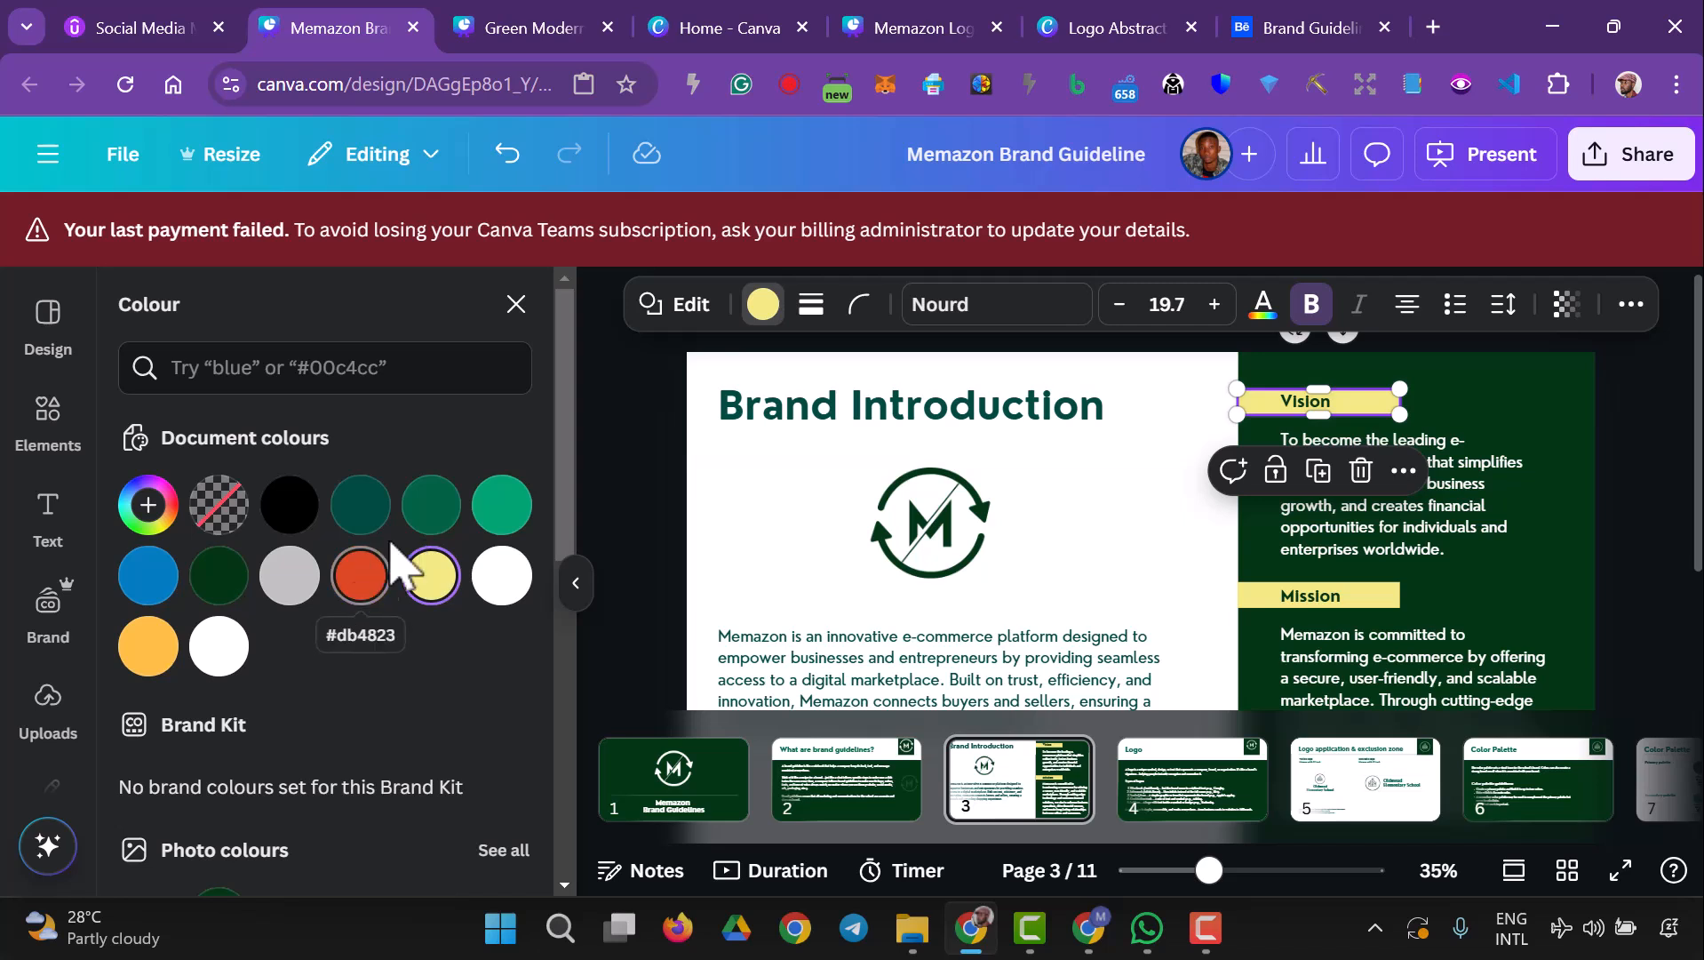
click(342, 367)
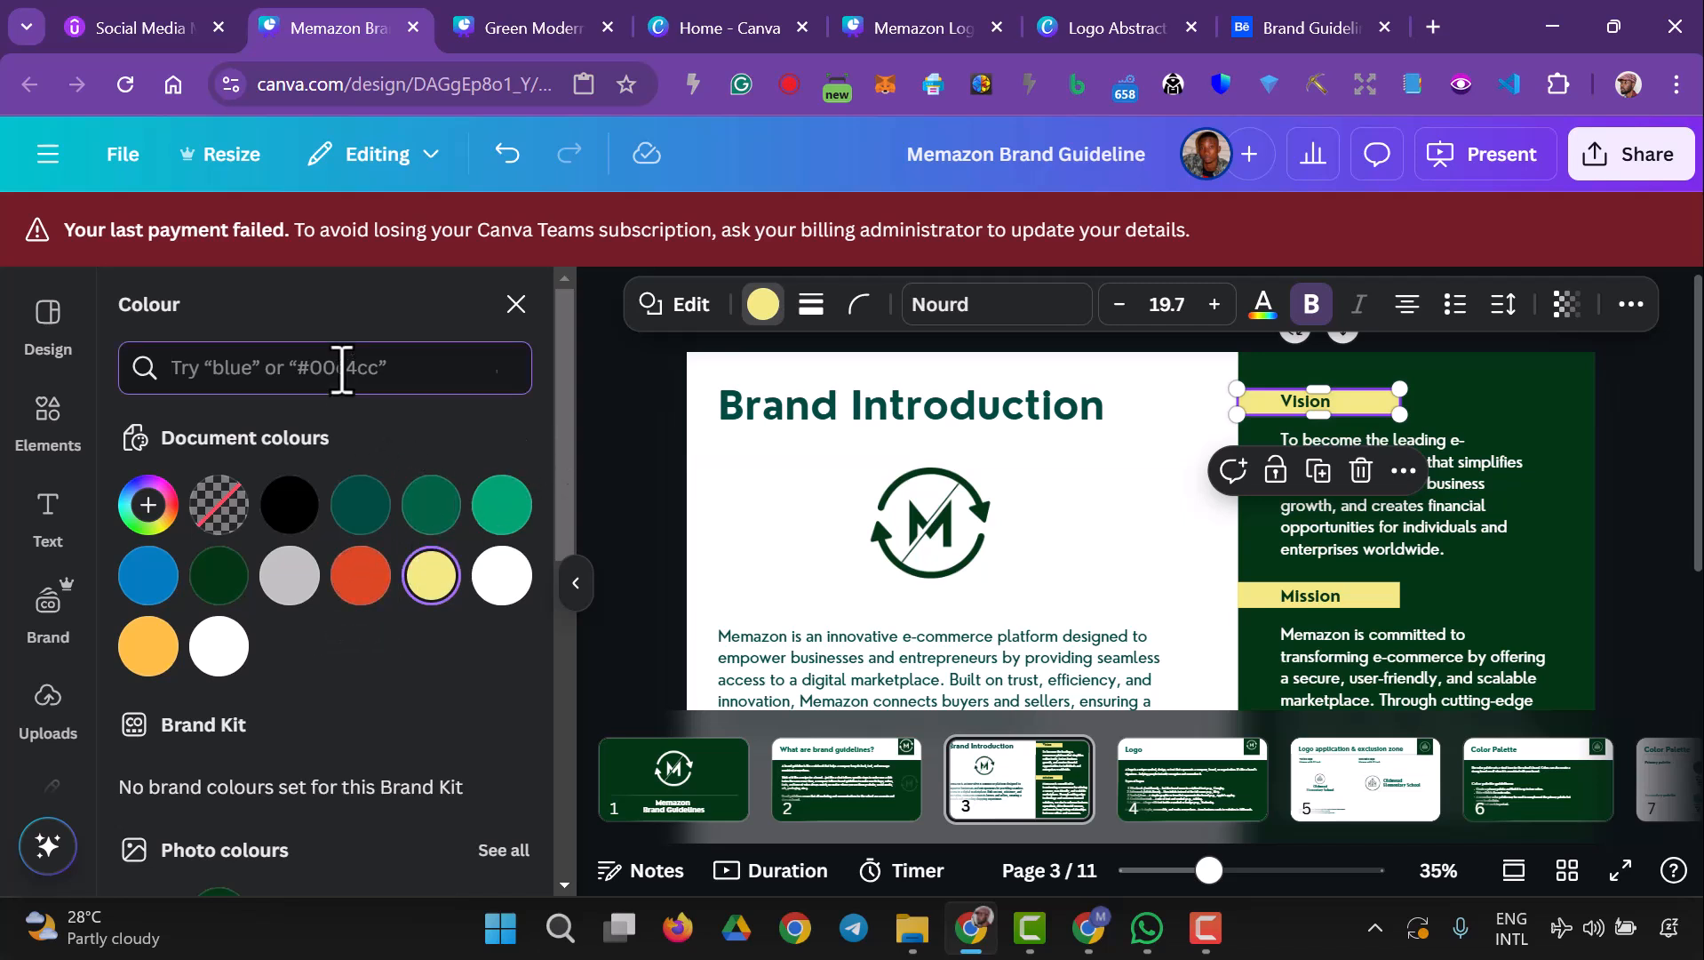
key(ctrl+v)
click(149, 490)
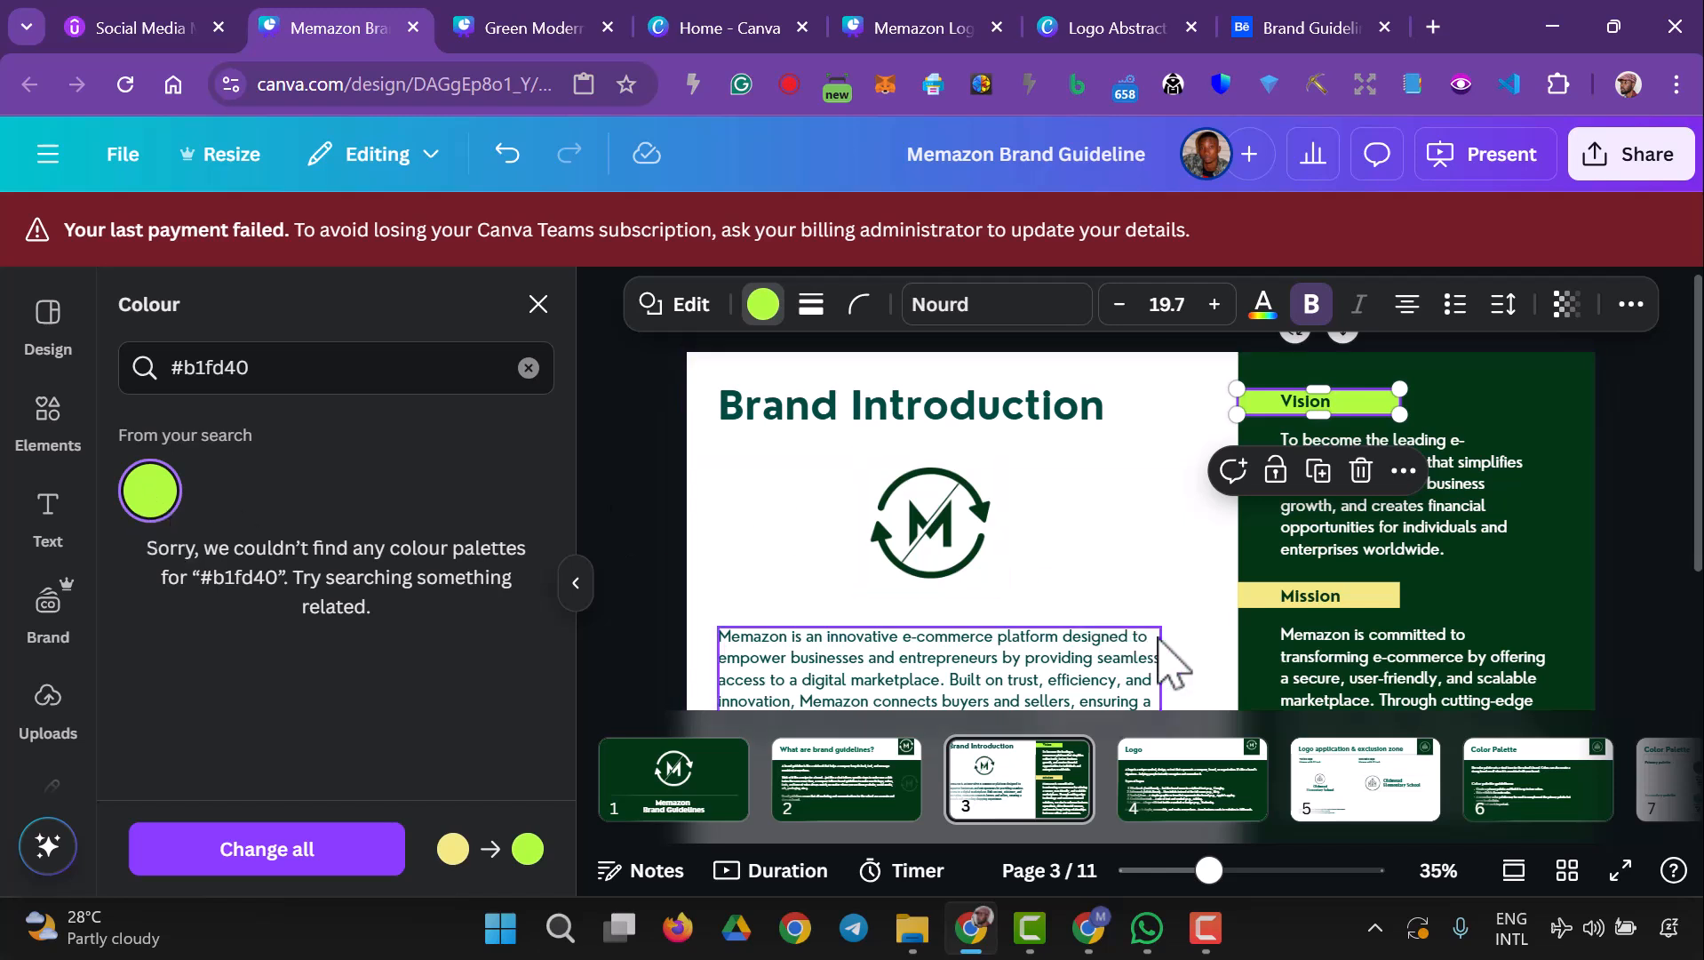
click(1244, 597)
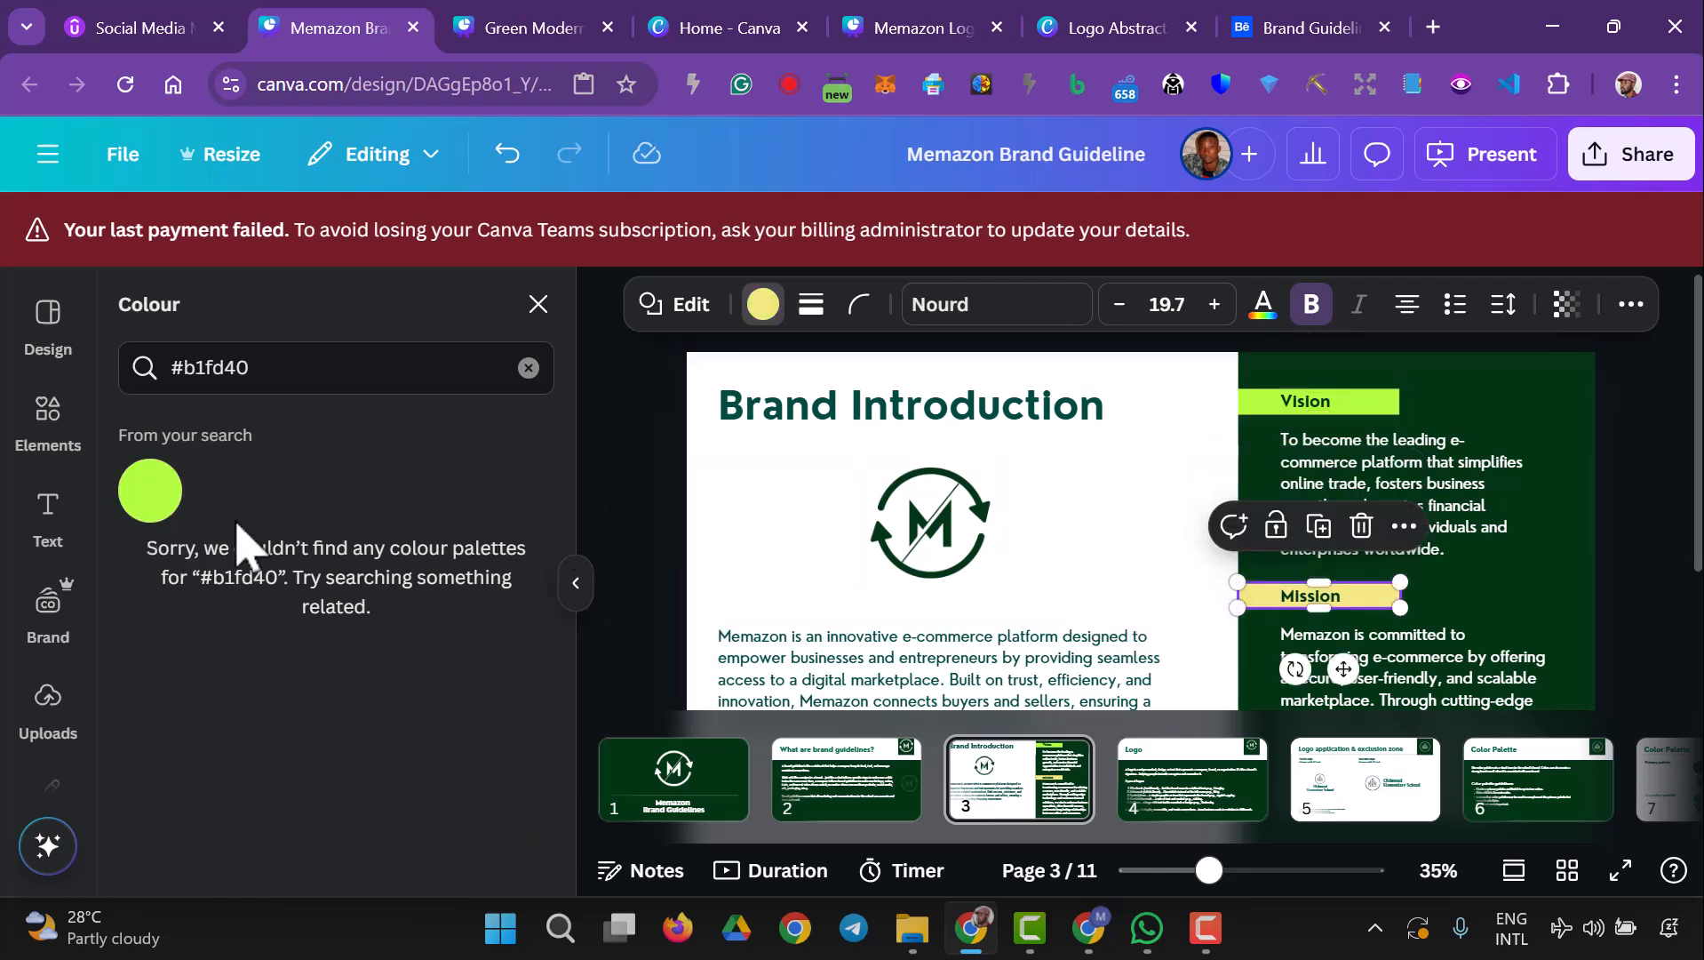
click(1649, 507)
scroll(1635, 576, down, 2)
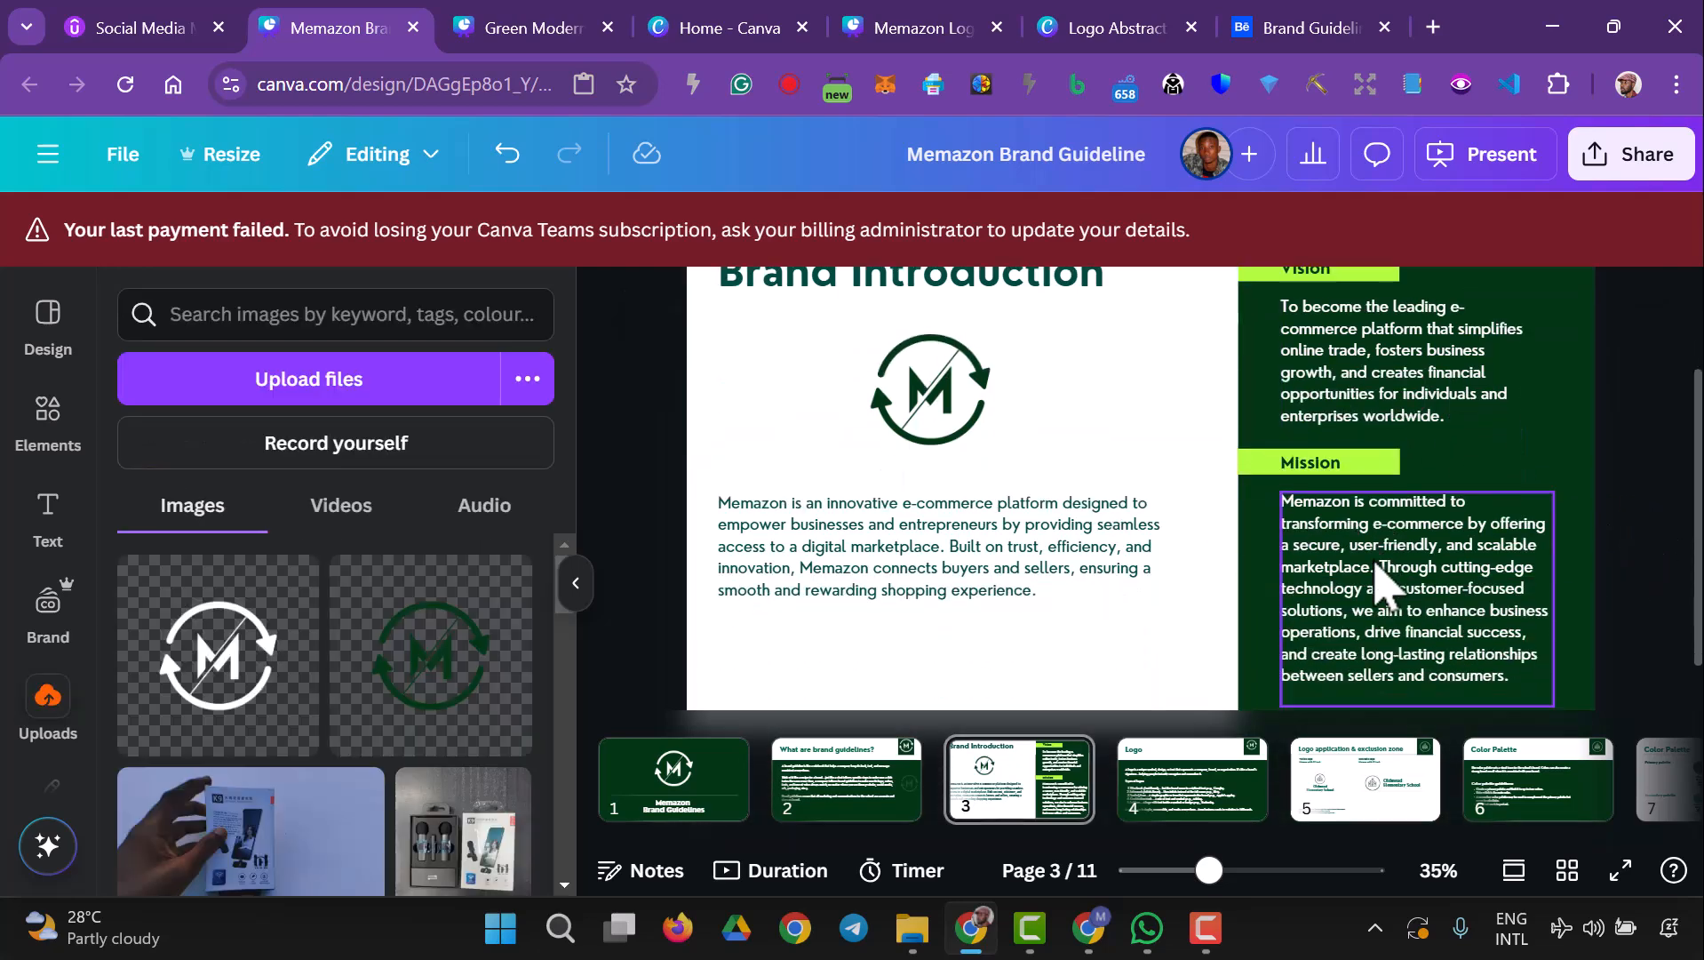
scroll(1375, 578, up, 2)
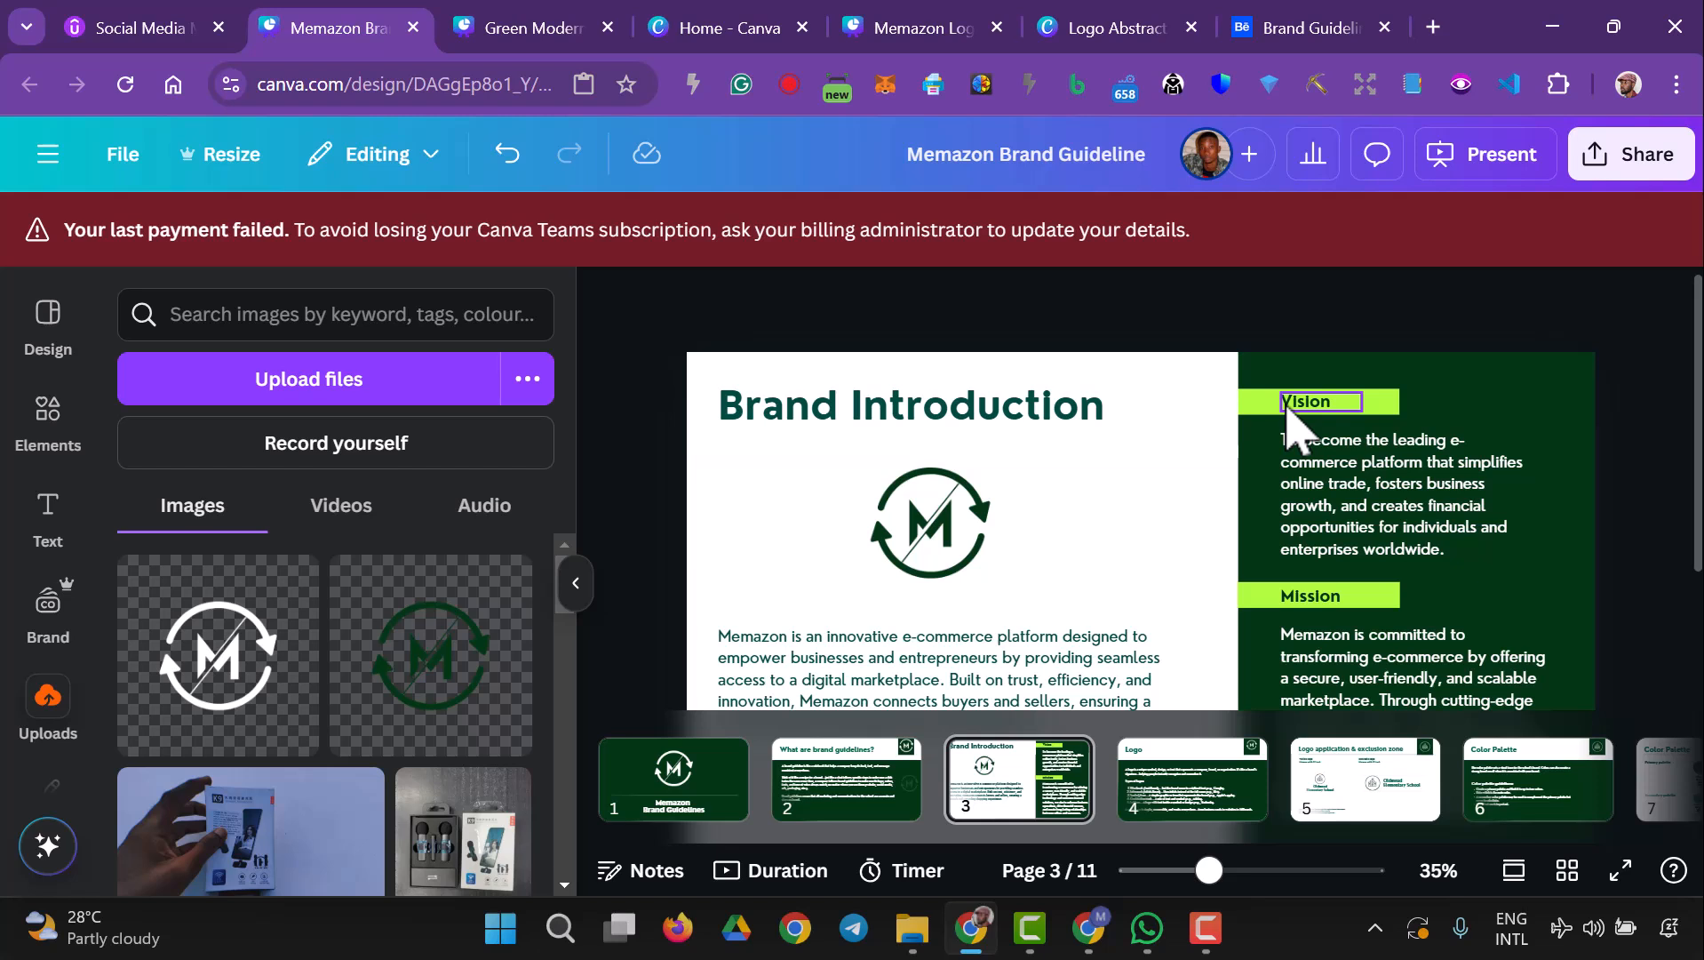
scroll(1161, 560, down, 2)
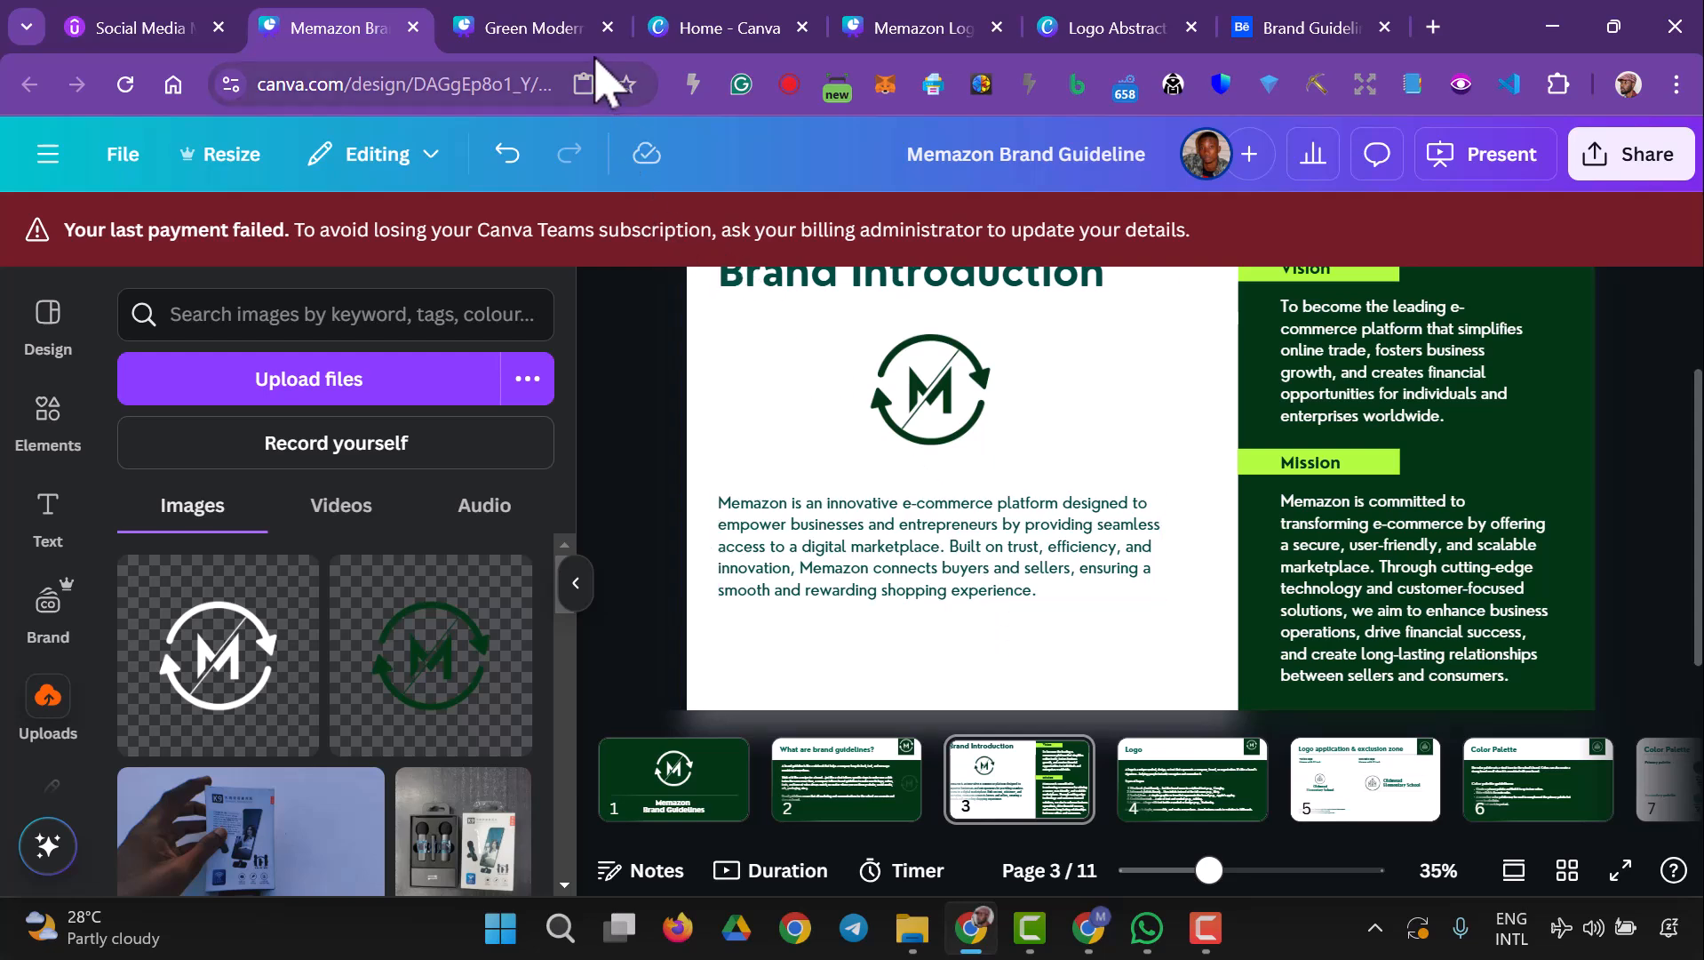
- Switch to the open Memazon Logo design
click(541, 39)
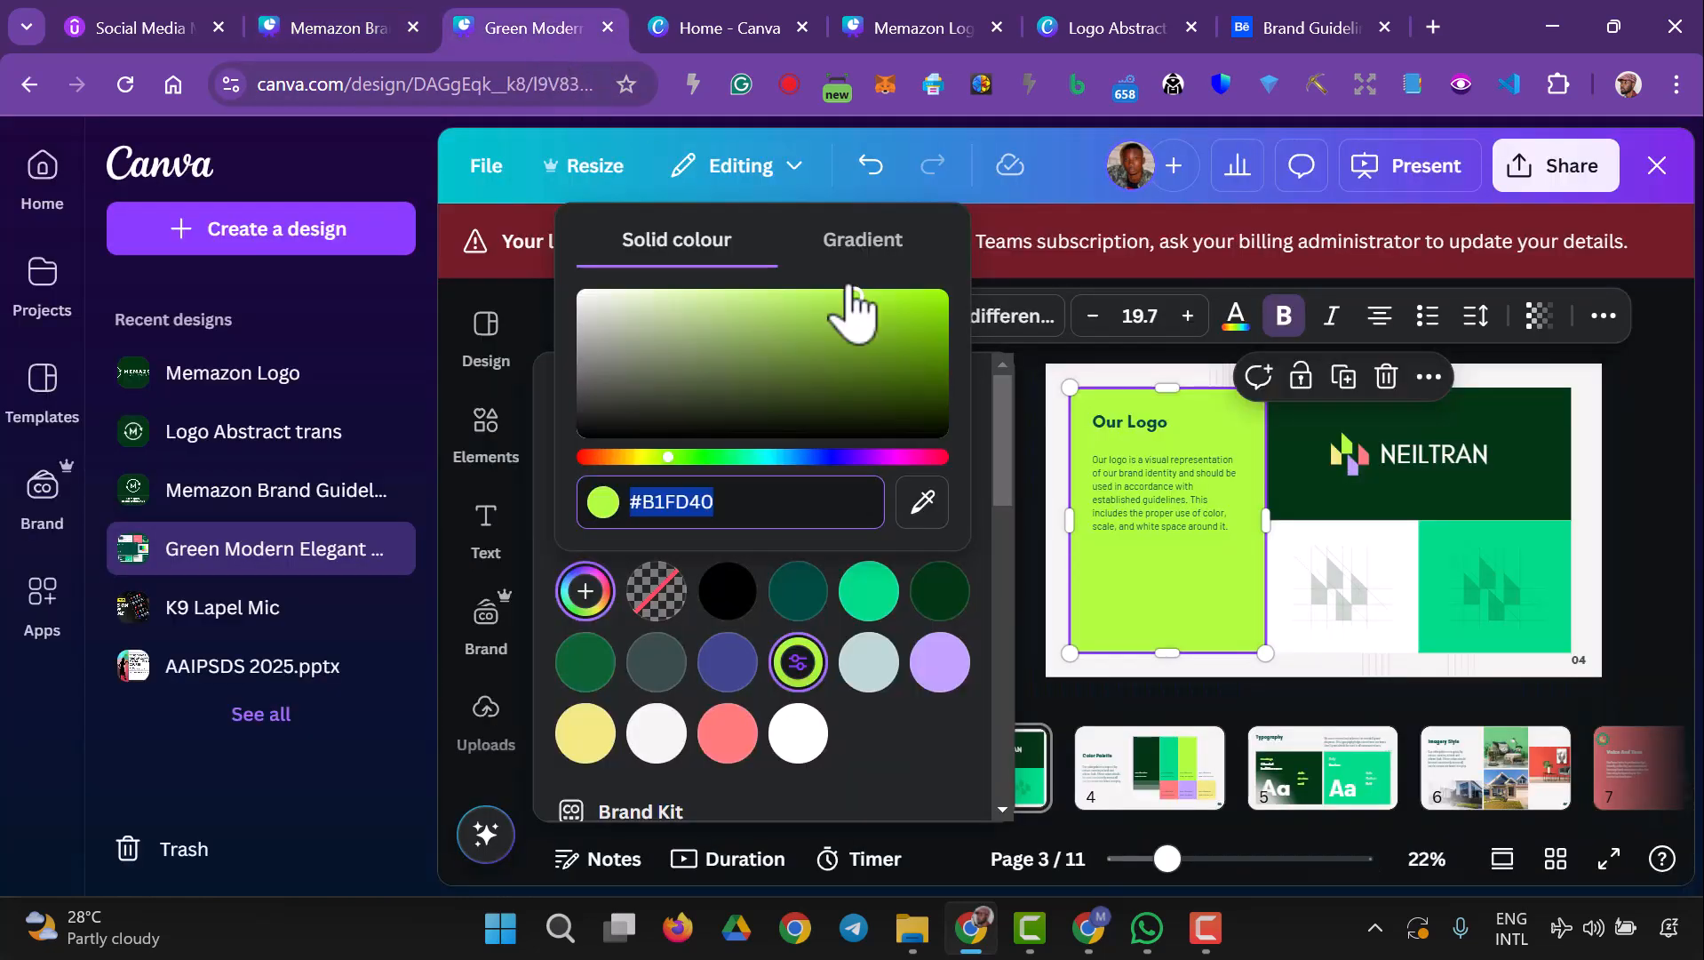
click(686, 29)
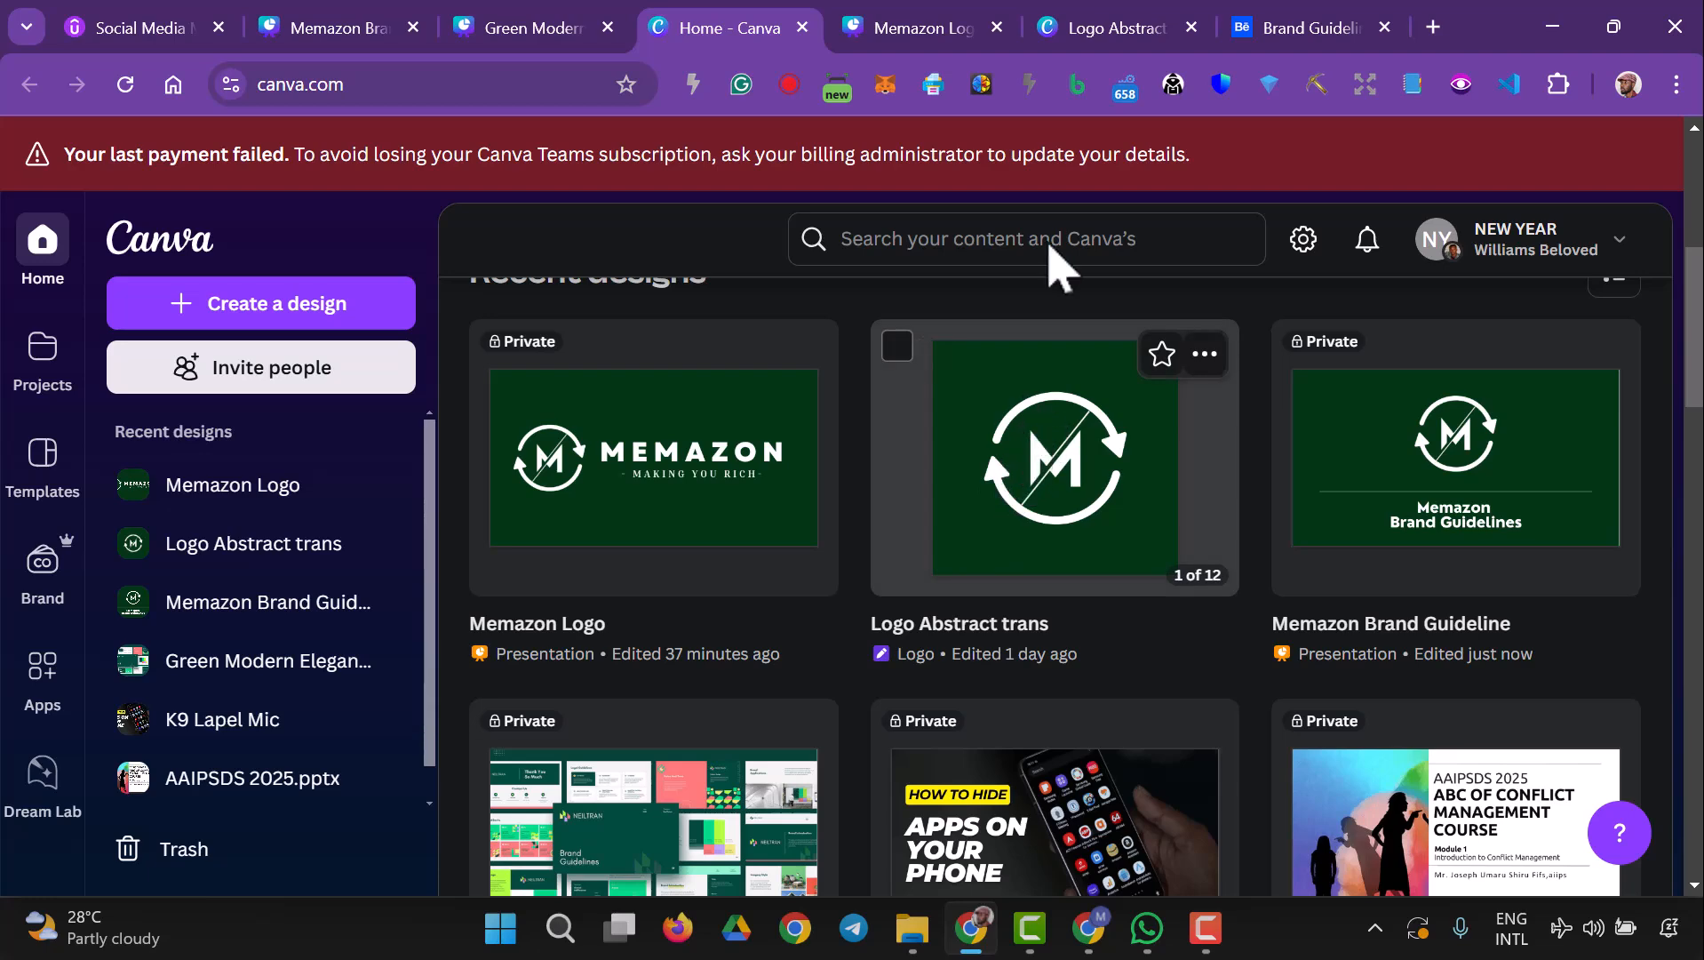
click(915, 30)
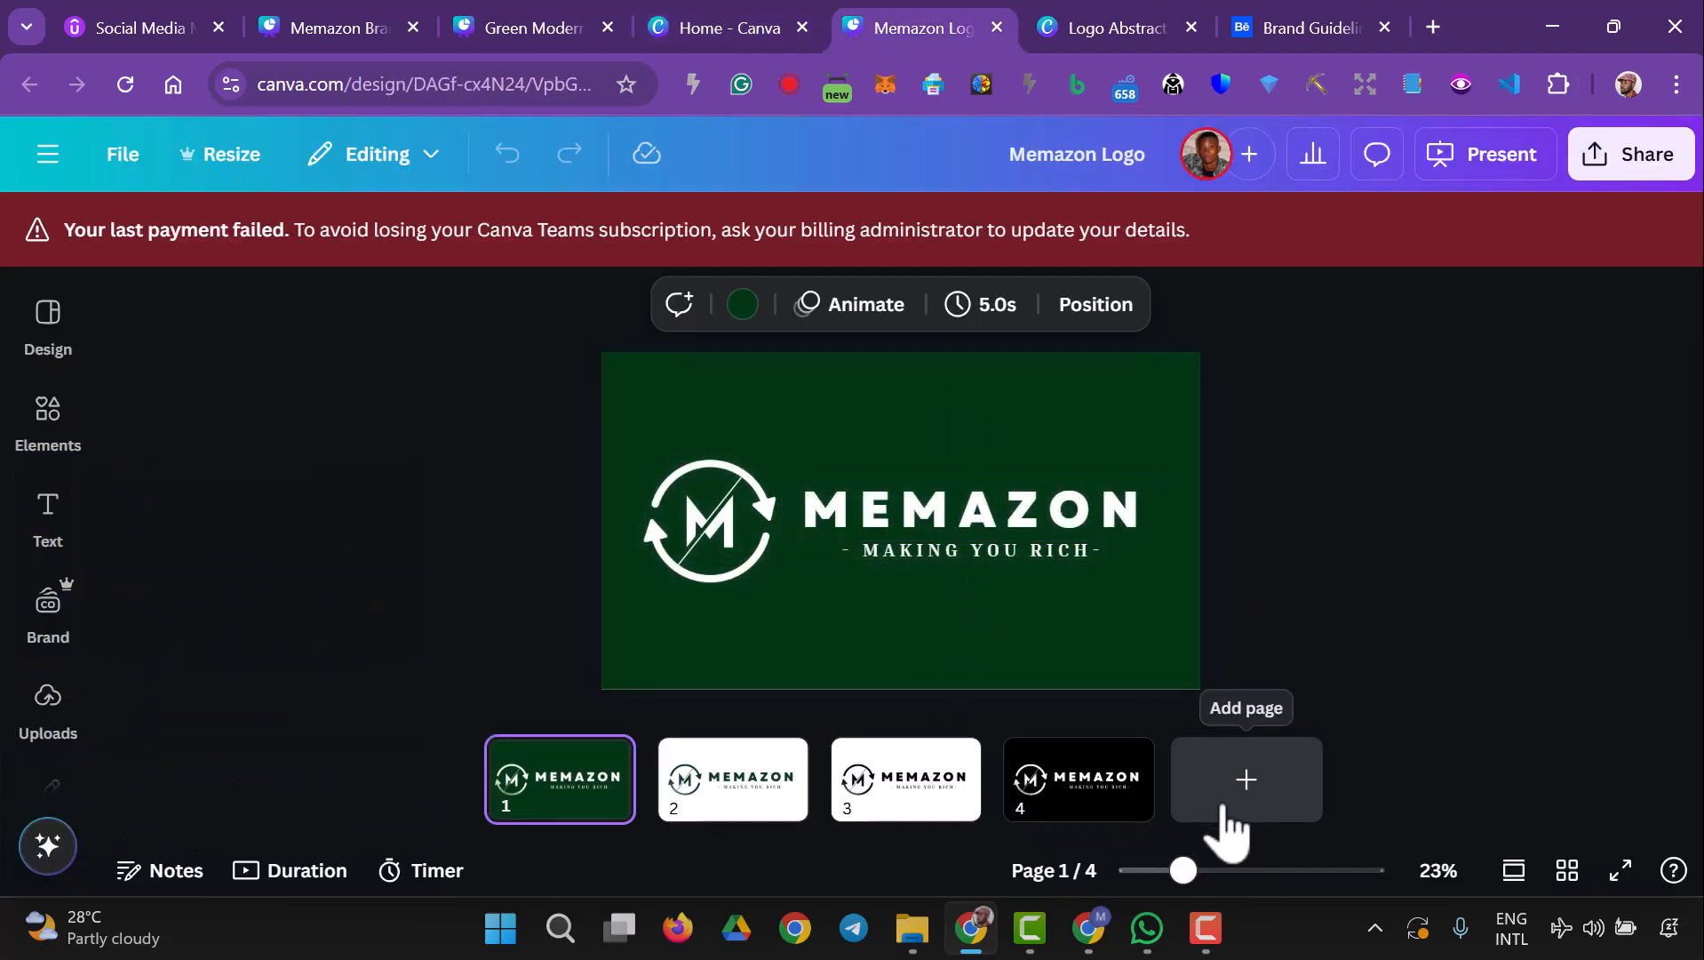
click(1229, 834)
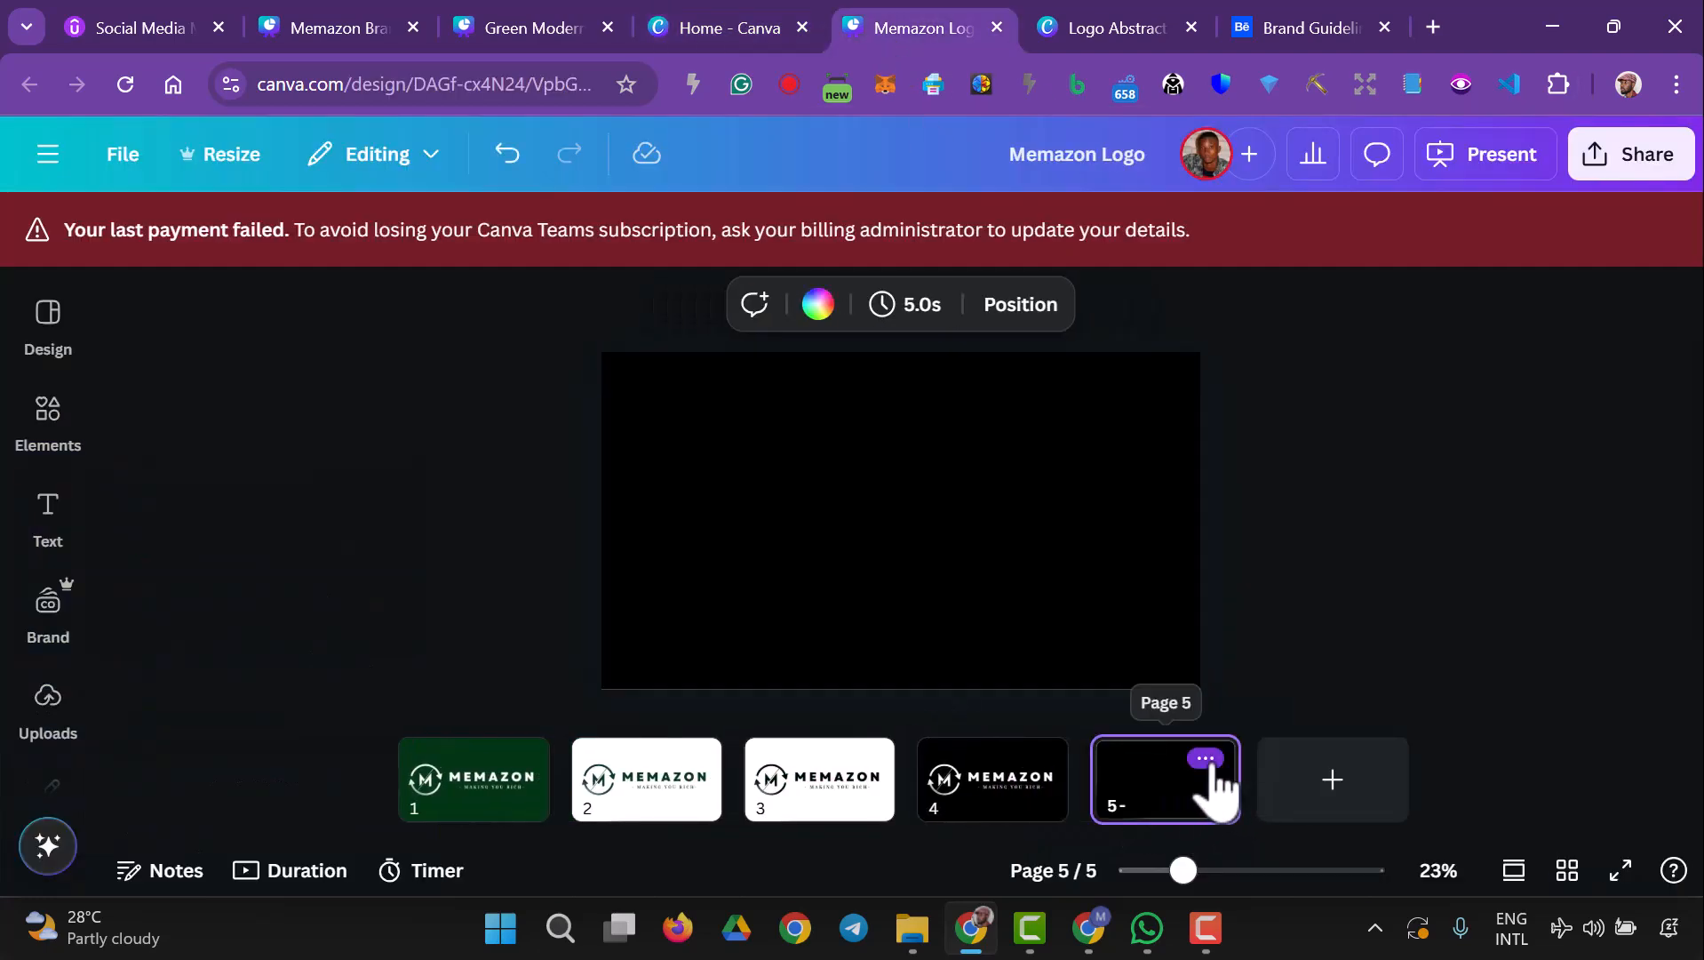
click(1205, 759)
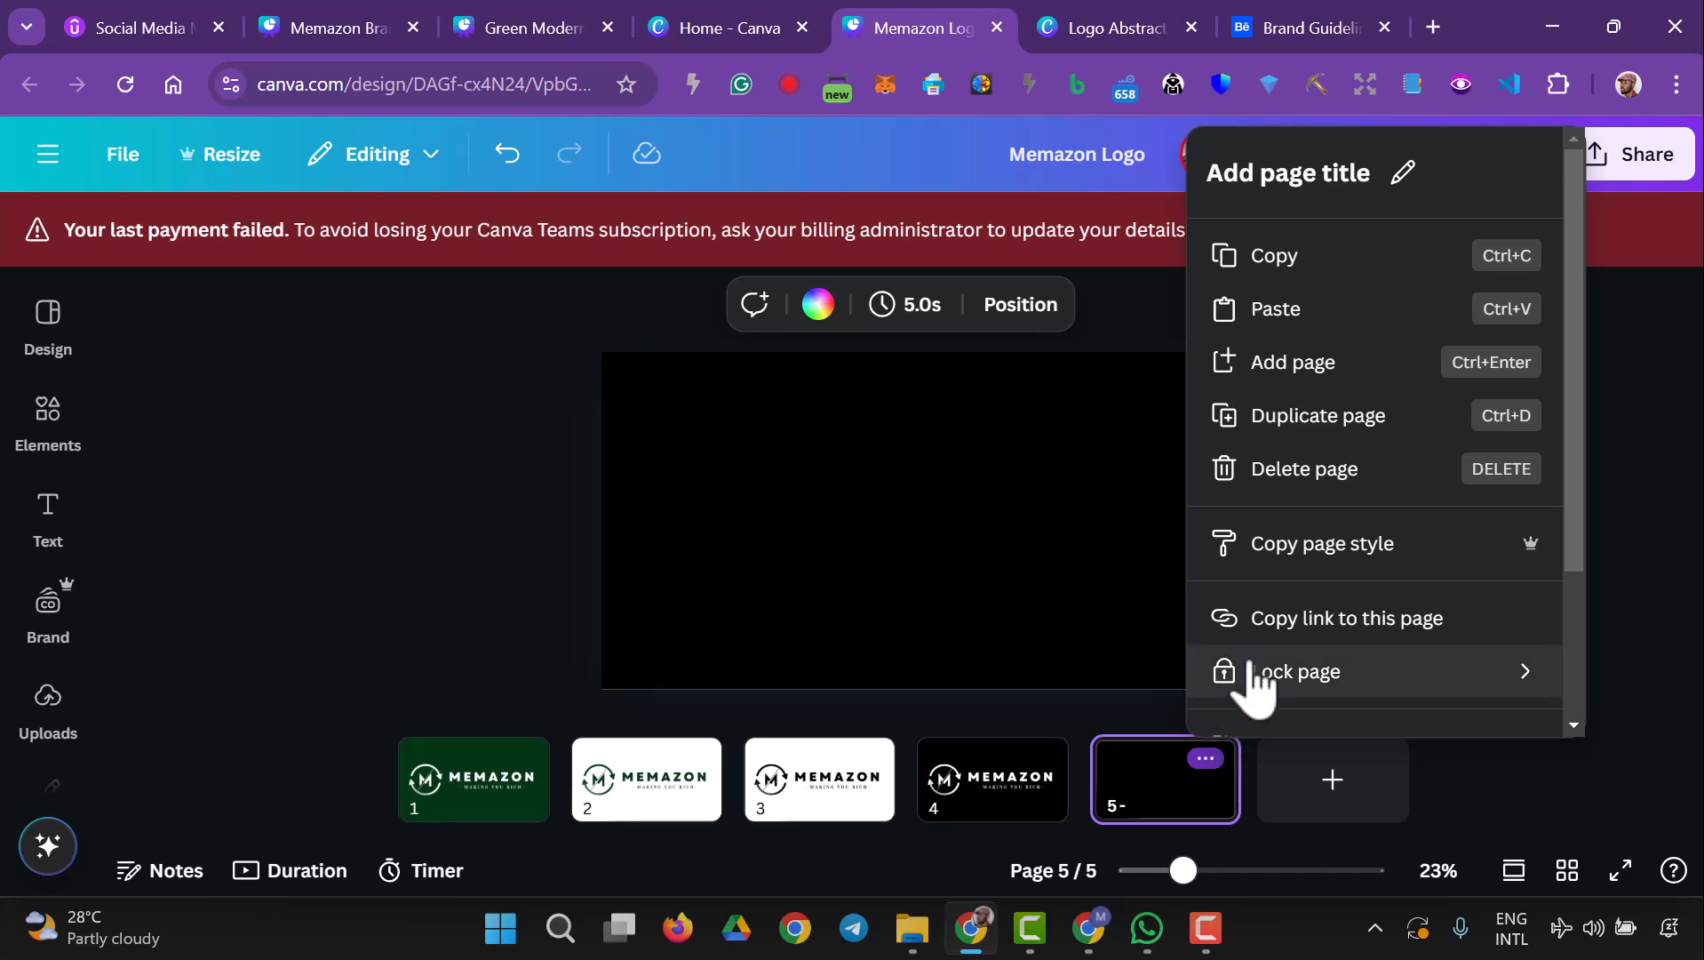
click(1324, 469)
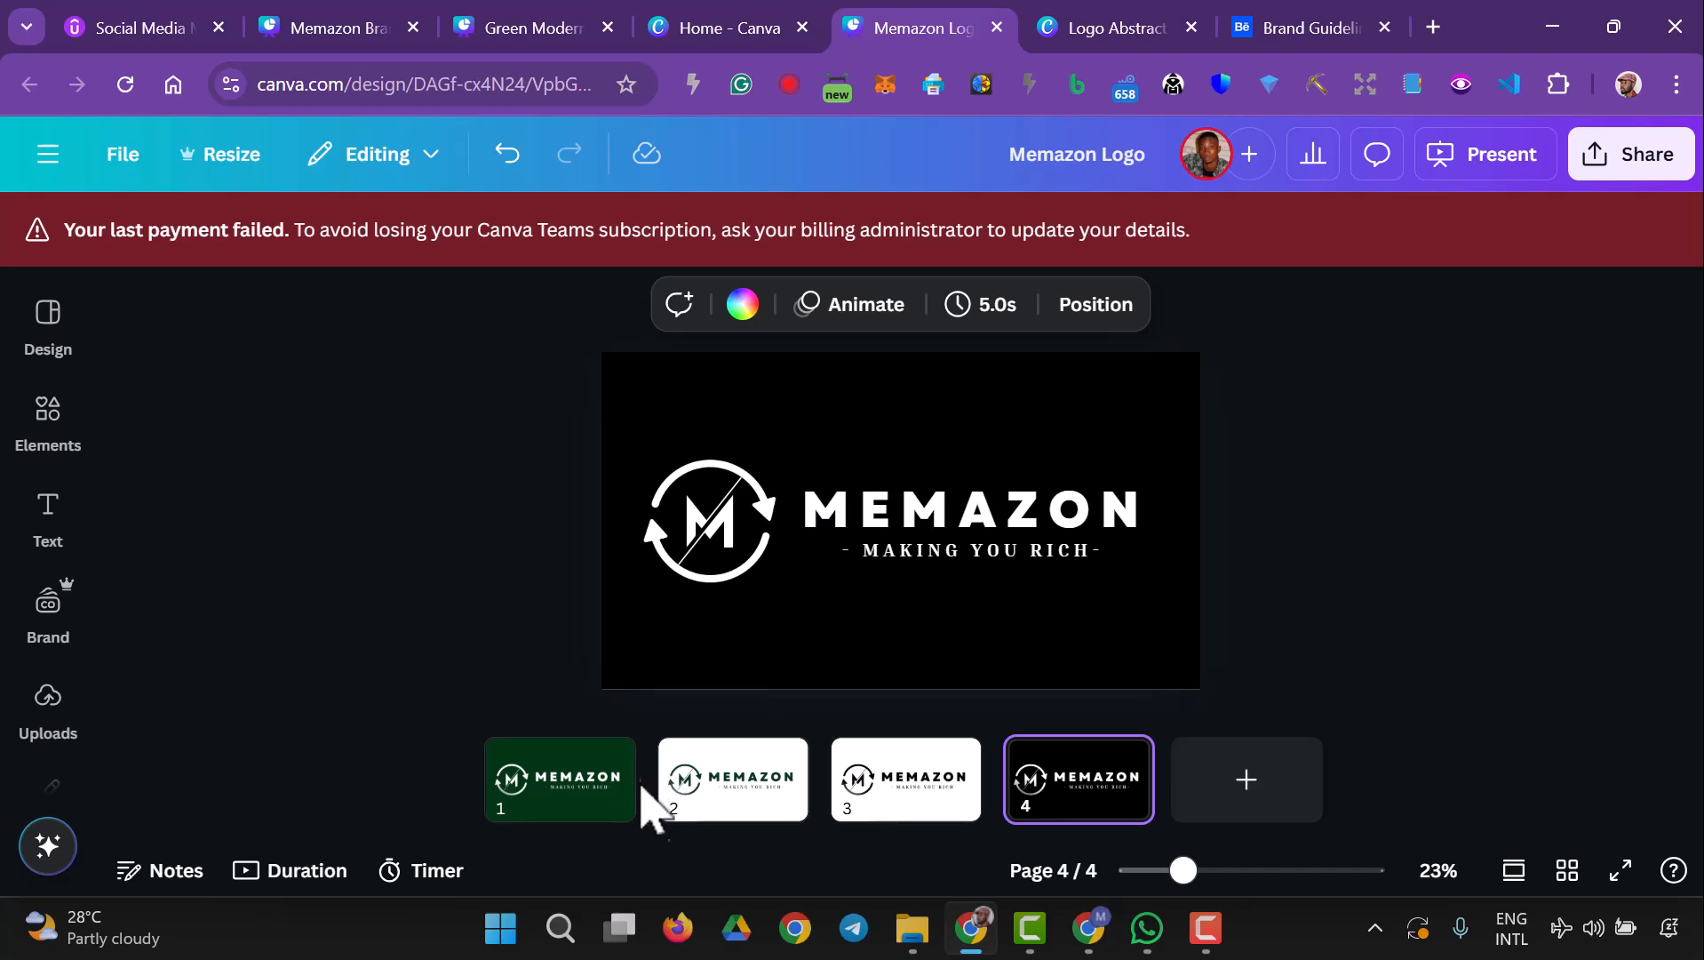
- Move the white page with the dark green logo ahead of the green page so it becomes page 1
drag(727, 822, 518, 817)
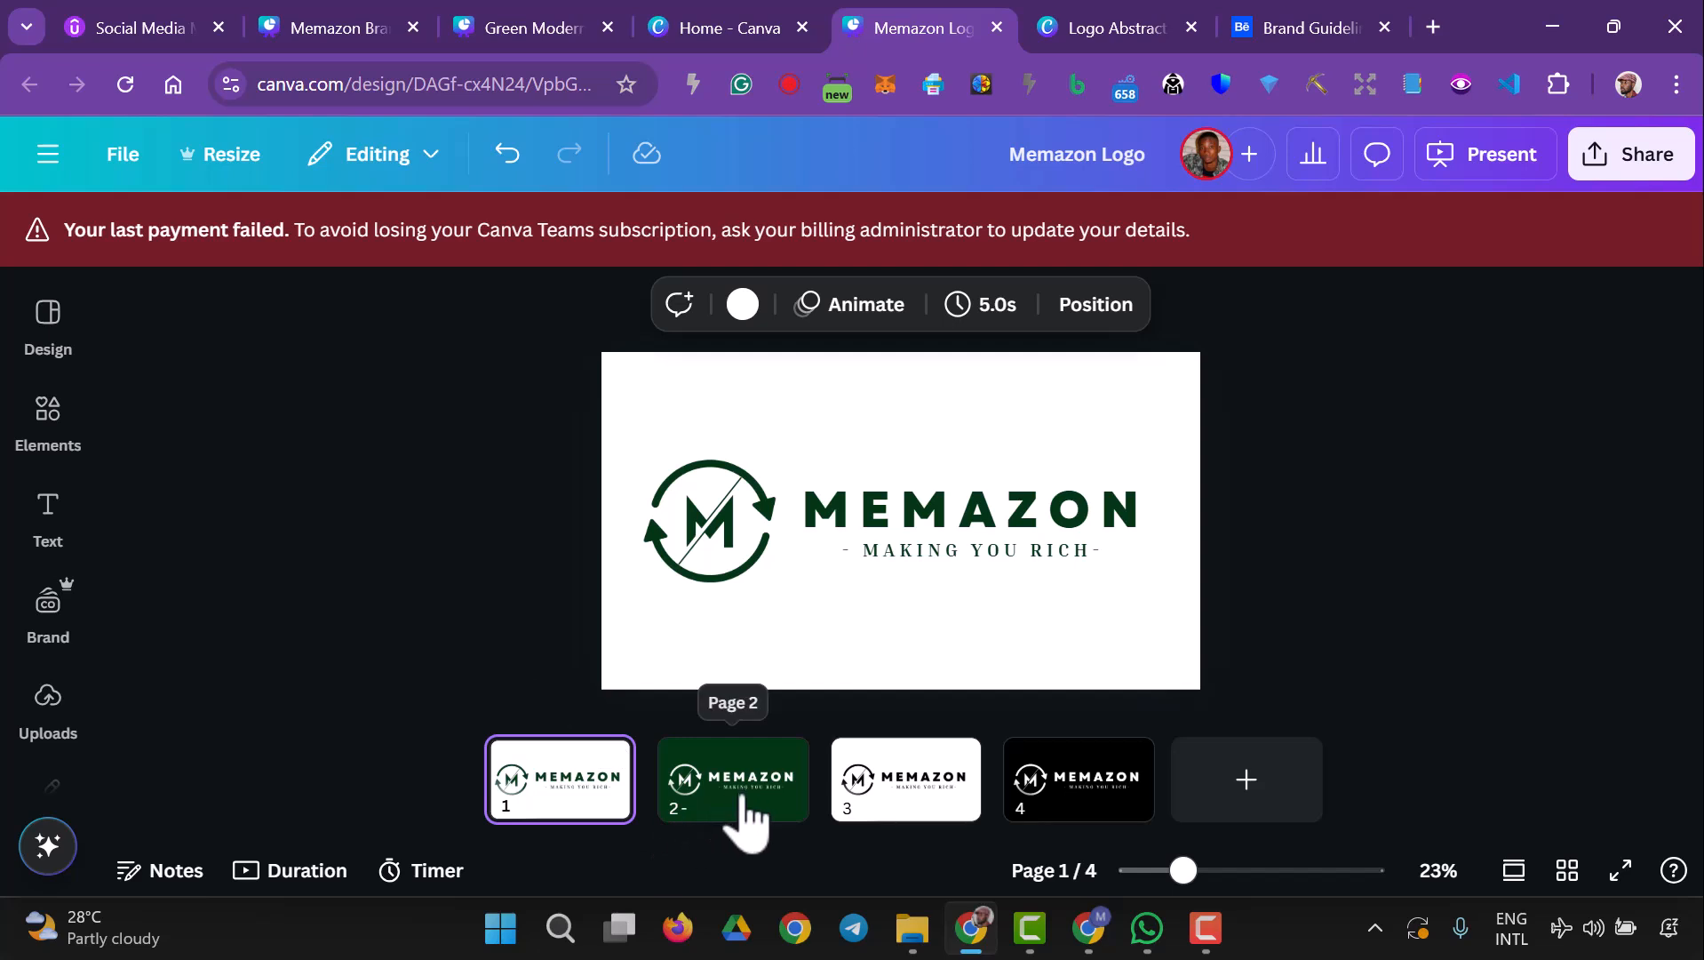
click(819, 759)
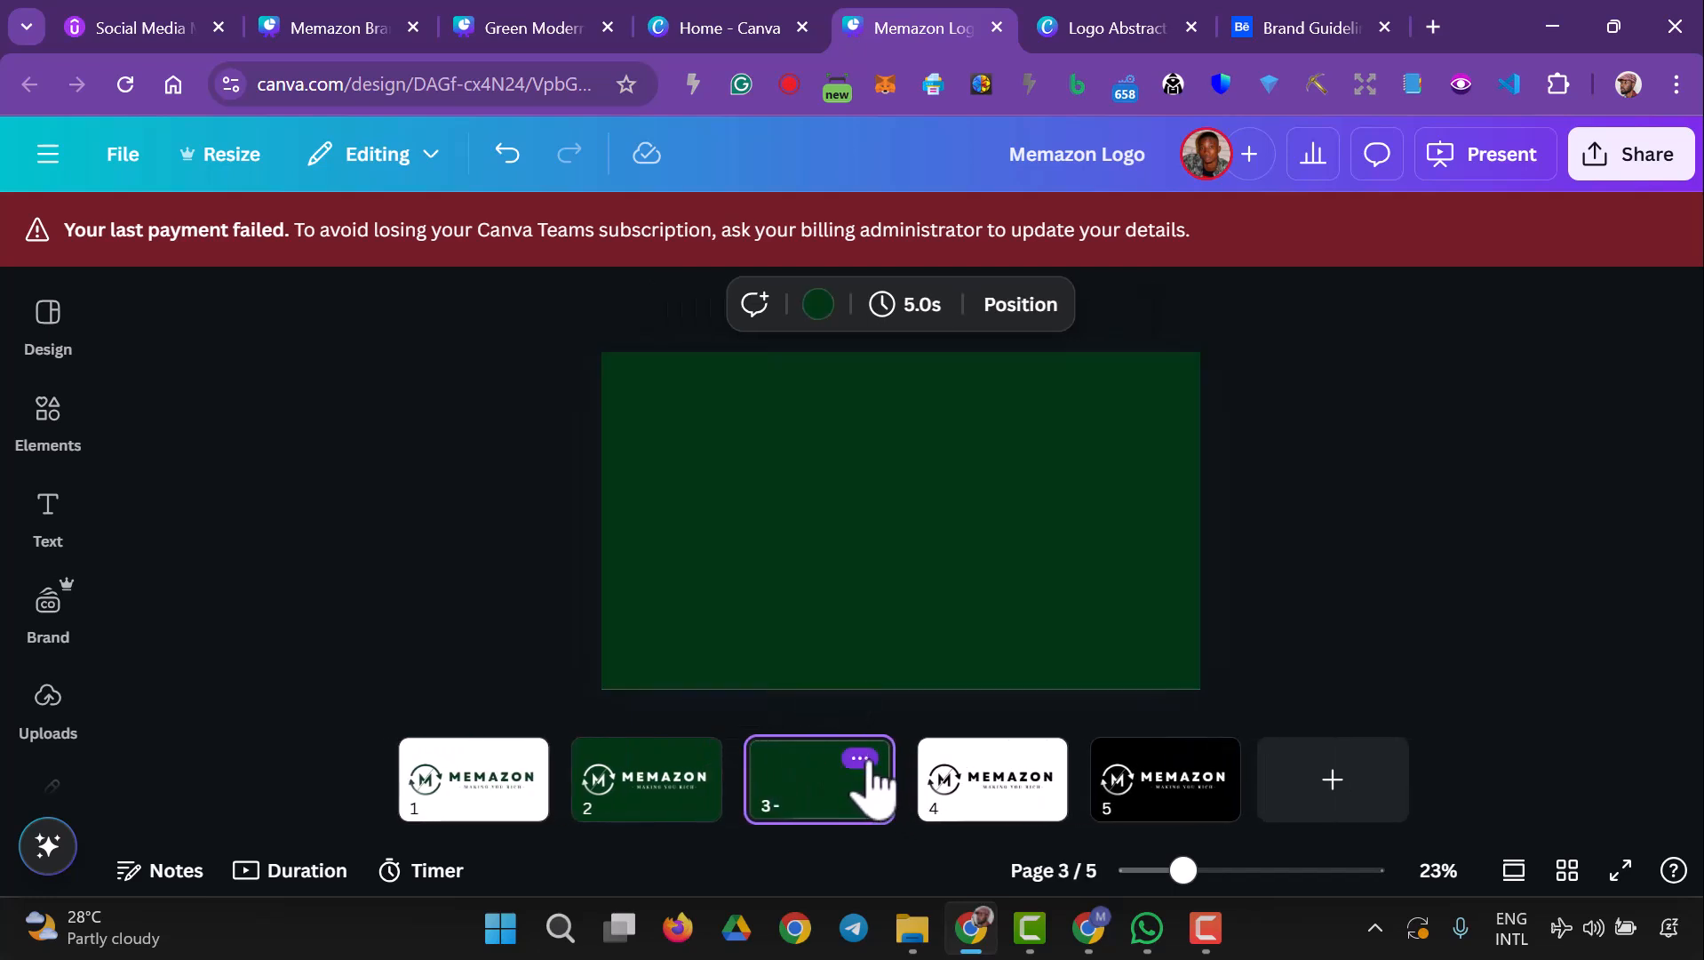
click(860, 758)
click(1004, 480)
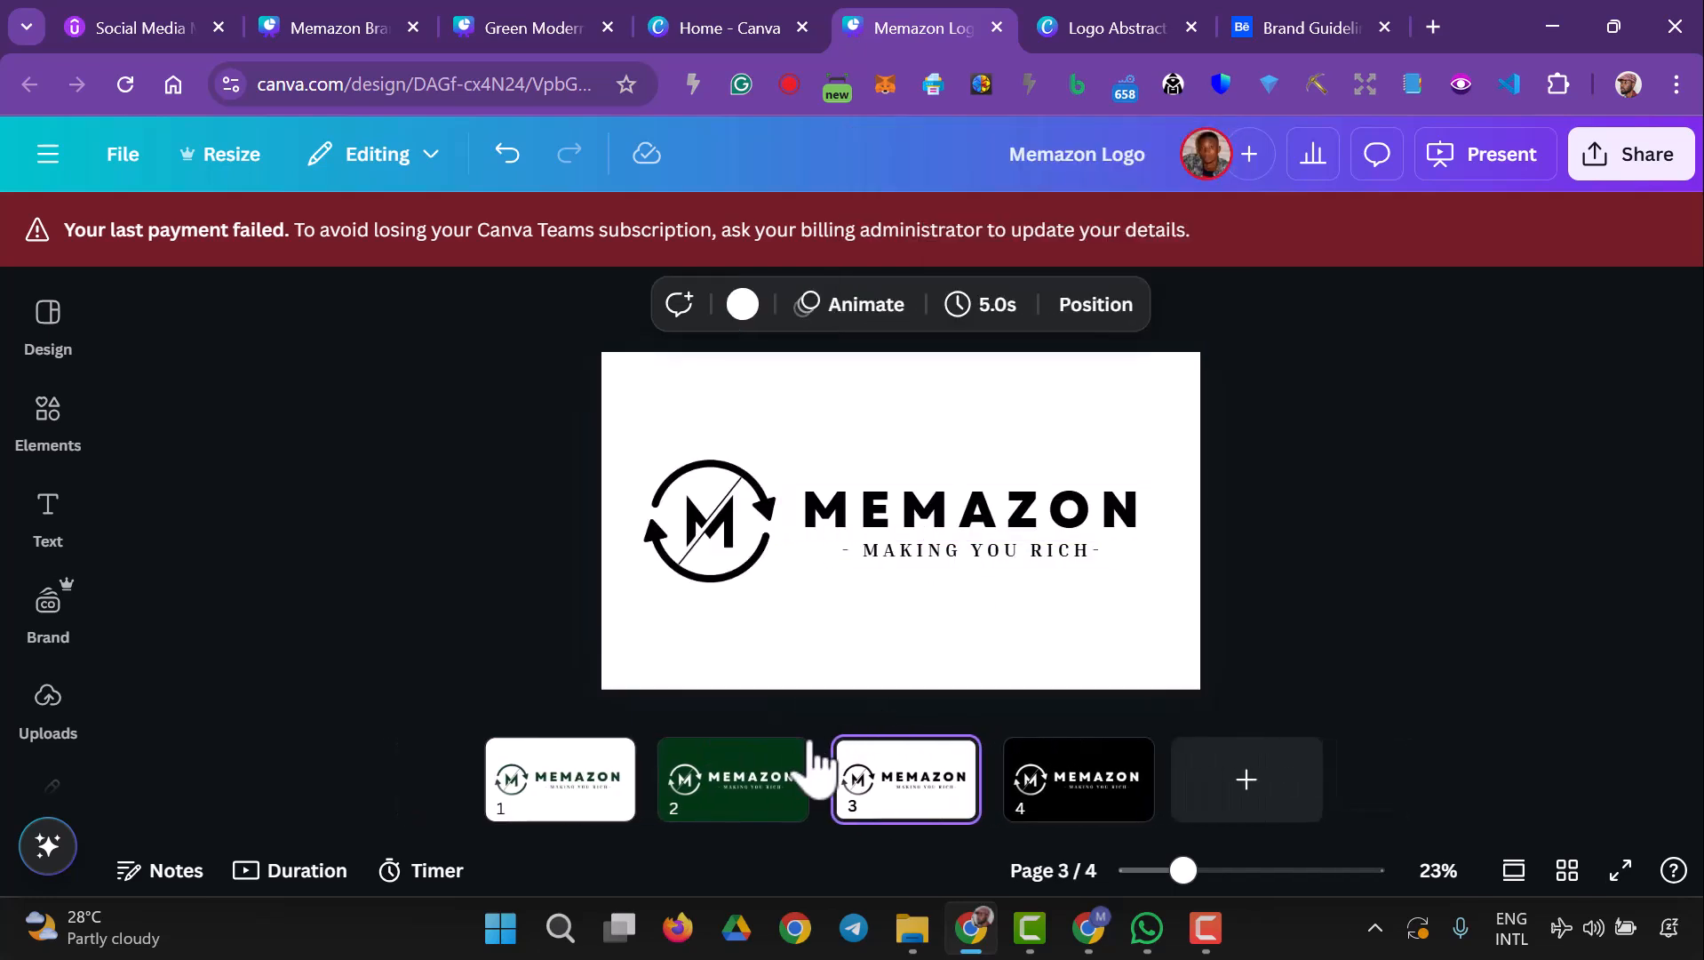
- Duplicate page 2, the dark green page with the white Memazon logo
click(773, 758)
click(772, 758)
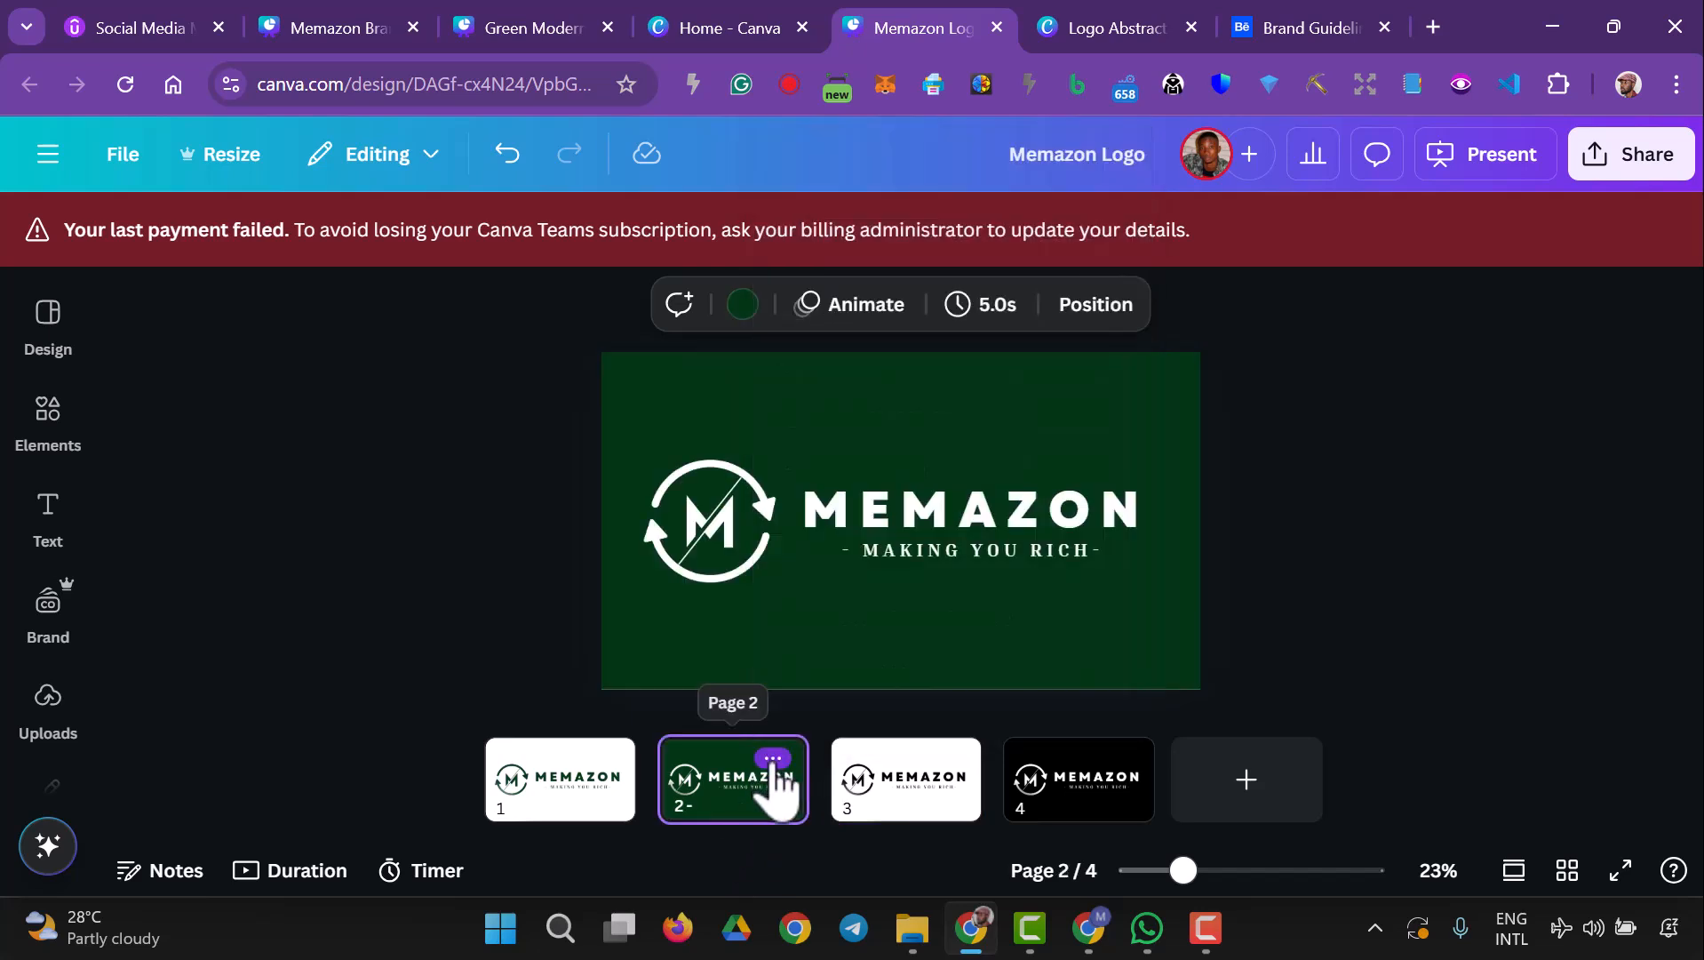
click(772, 758)
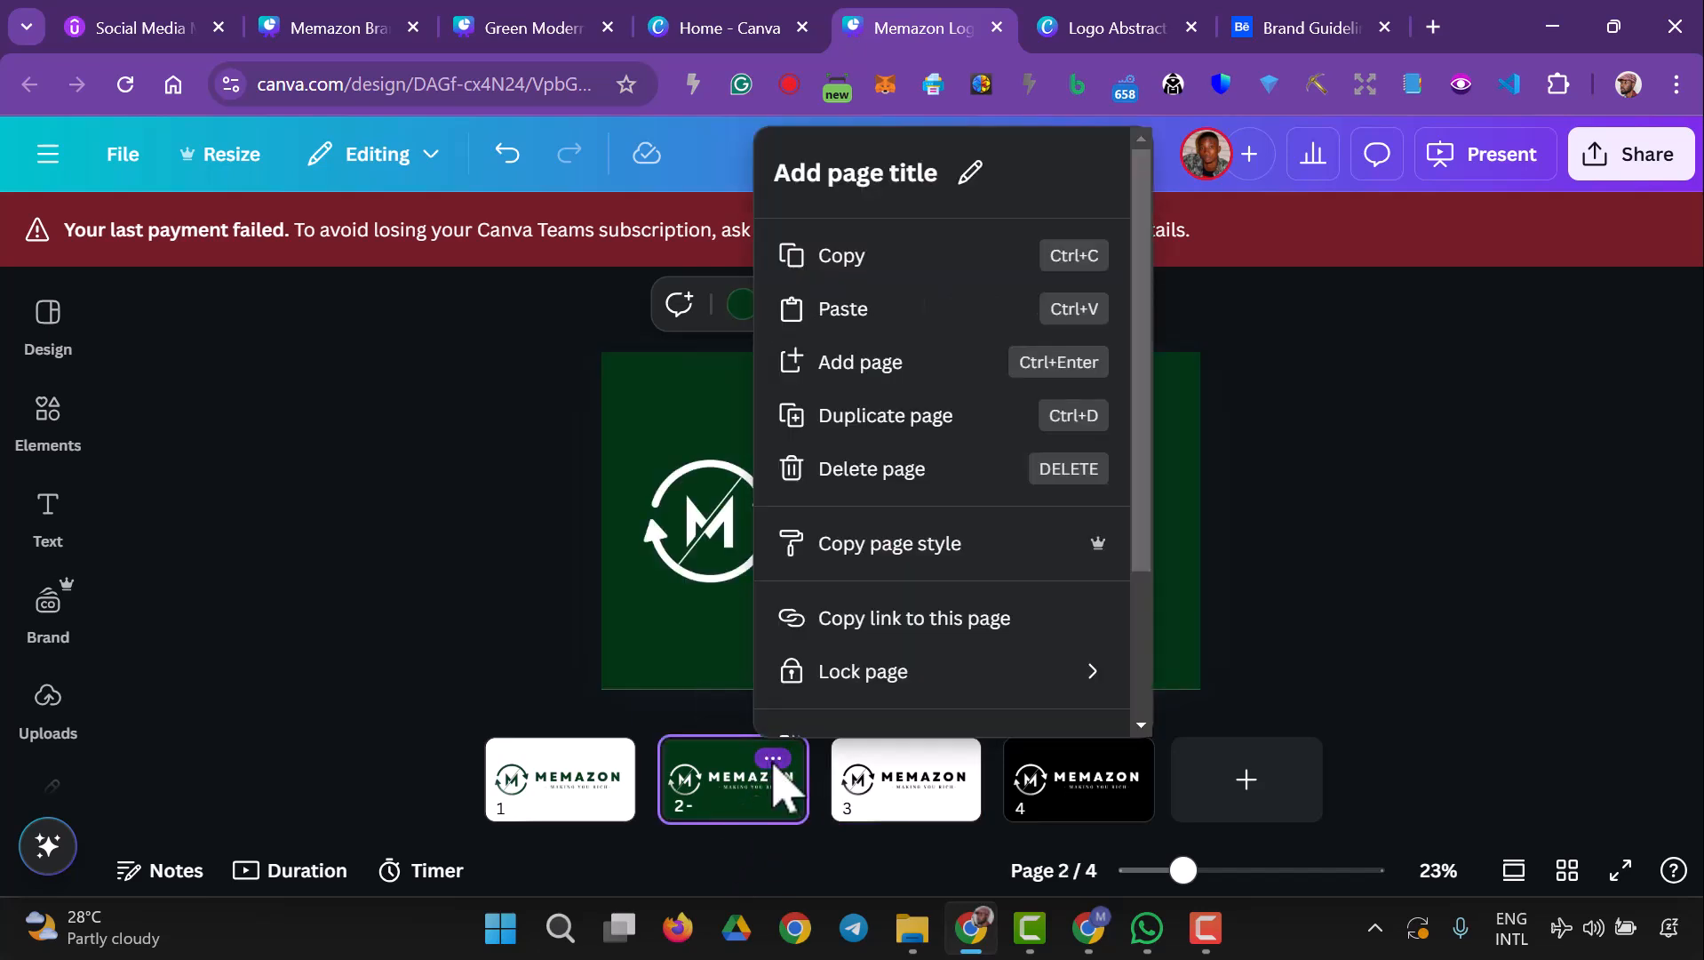
click(900, 418)
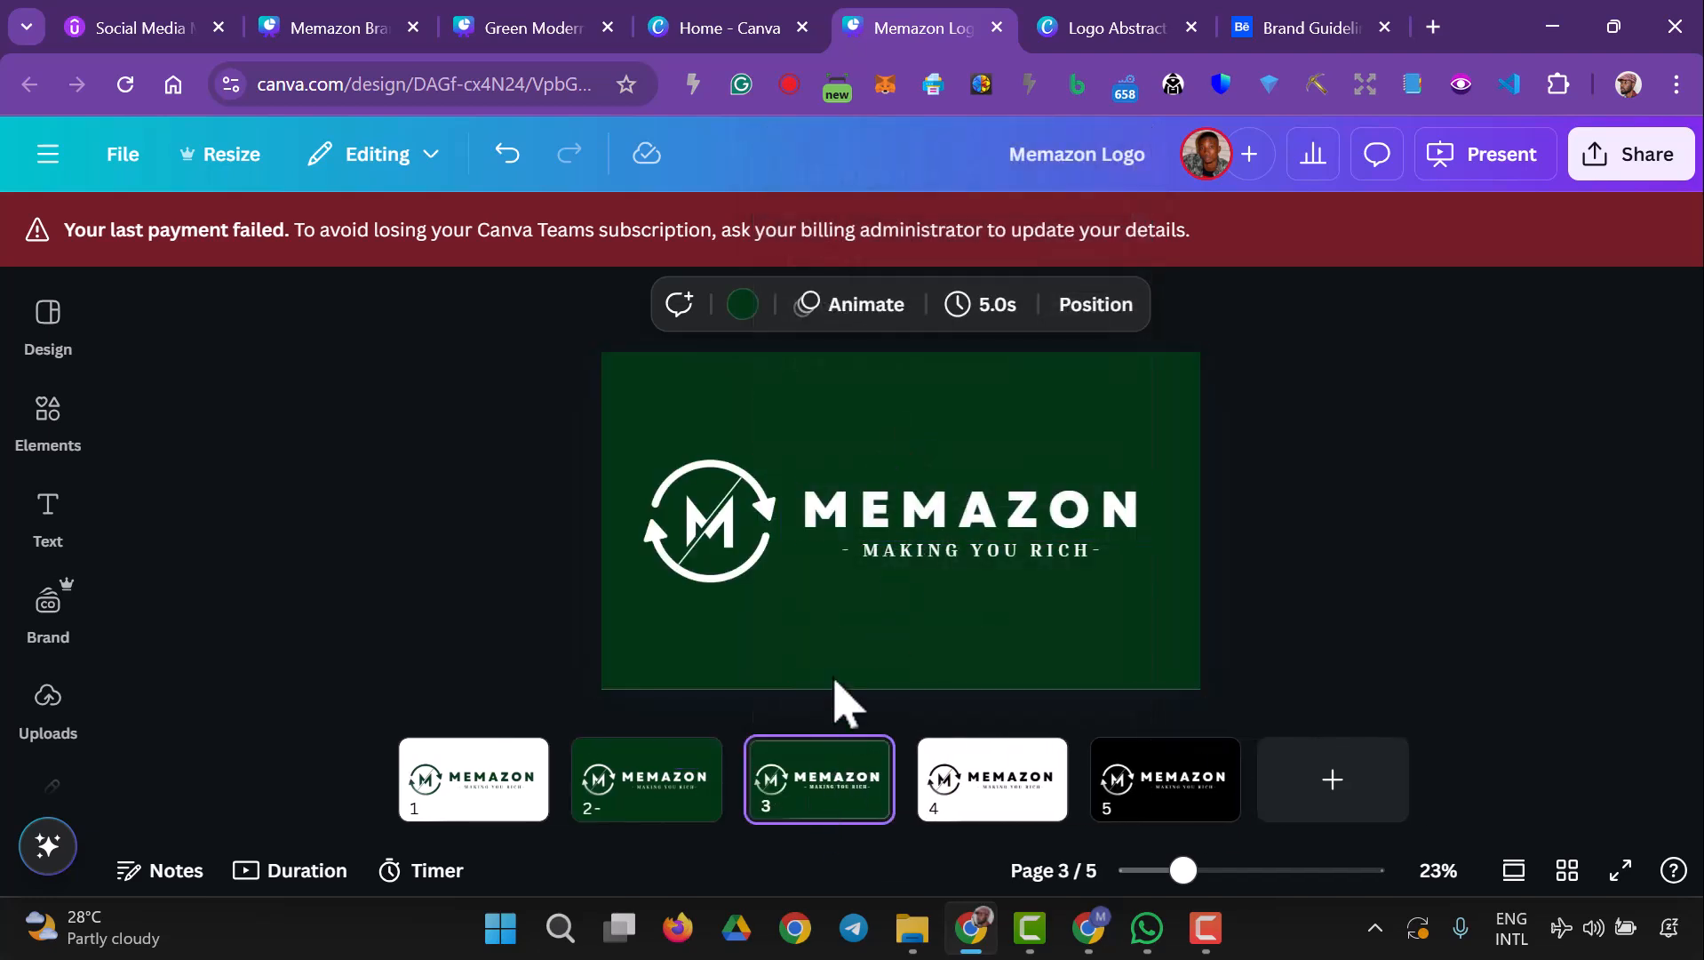
- Set the background colour of the duplicated logo page to #b1fd40
click(711, 304)
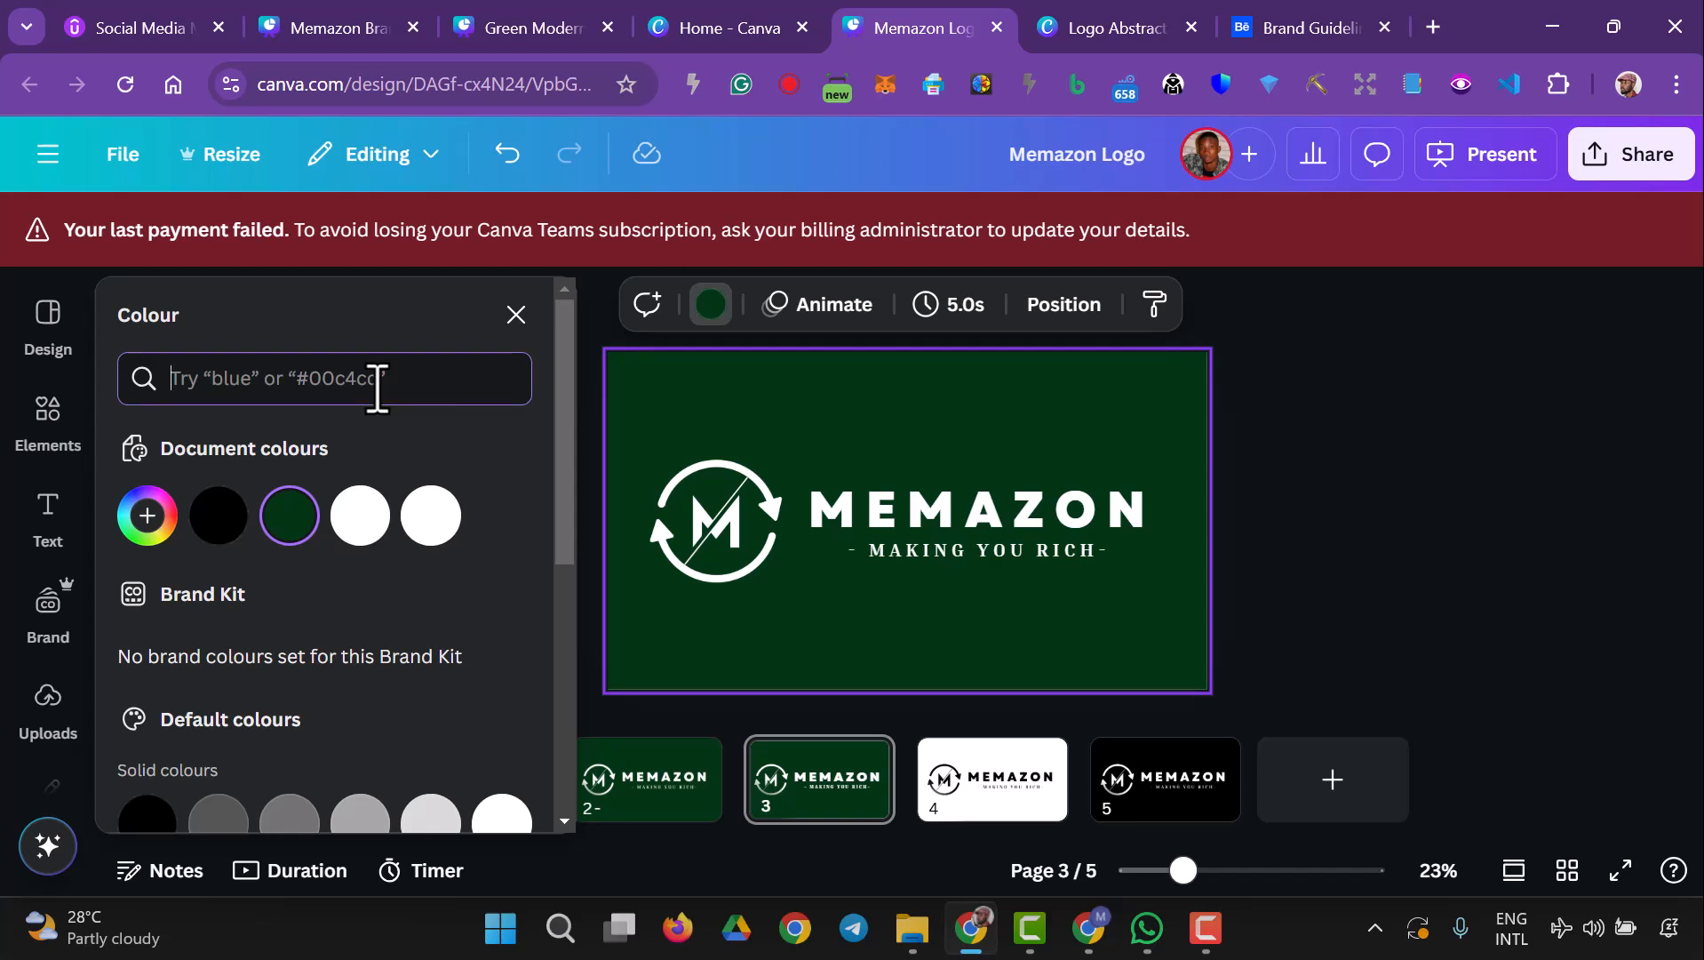
text(#b1fd40)
click(147, 499)
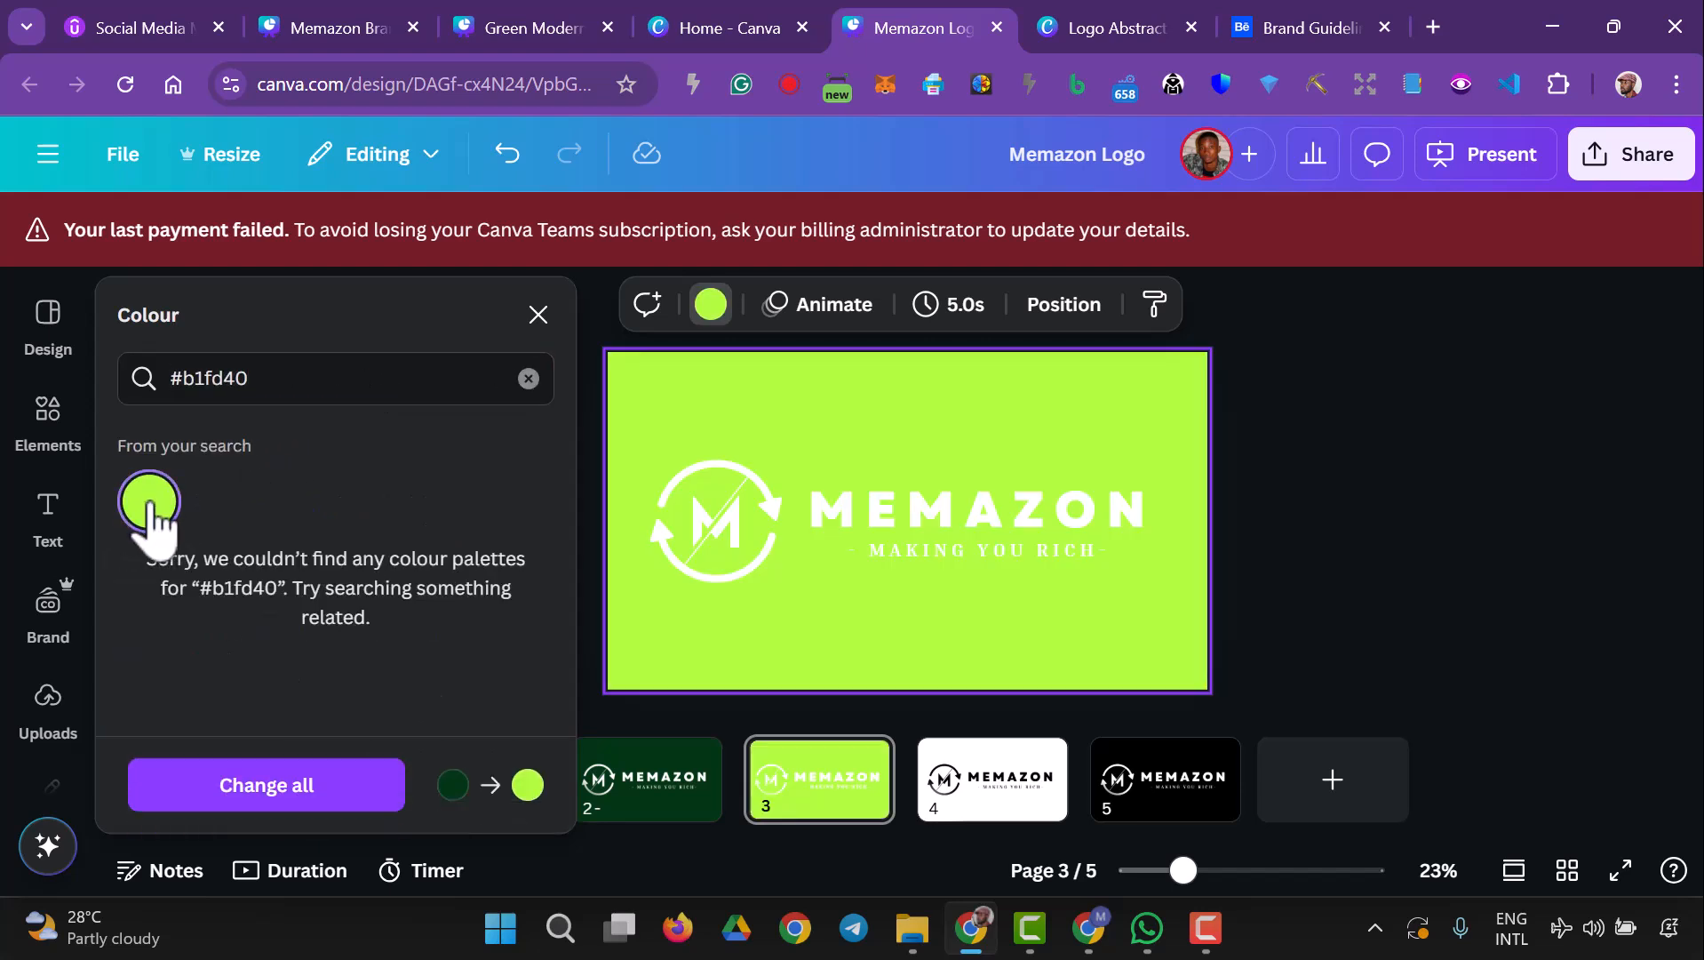
- Recolour the M monogram inside the emblem on the lime page 3 to the dark green document colour
click(1421, 515)
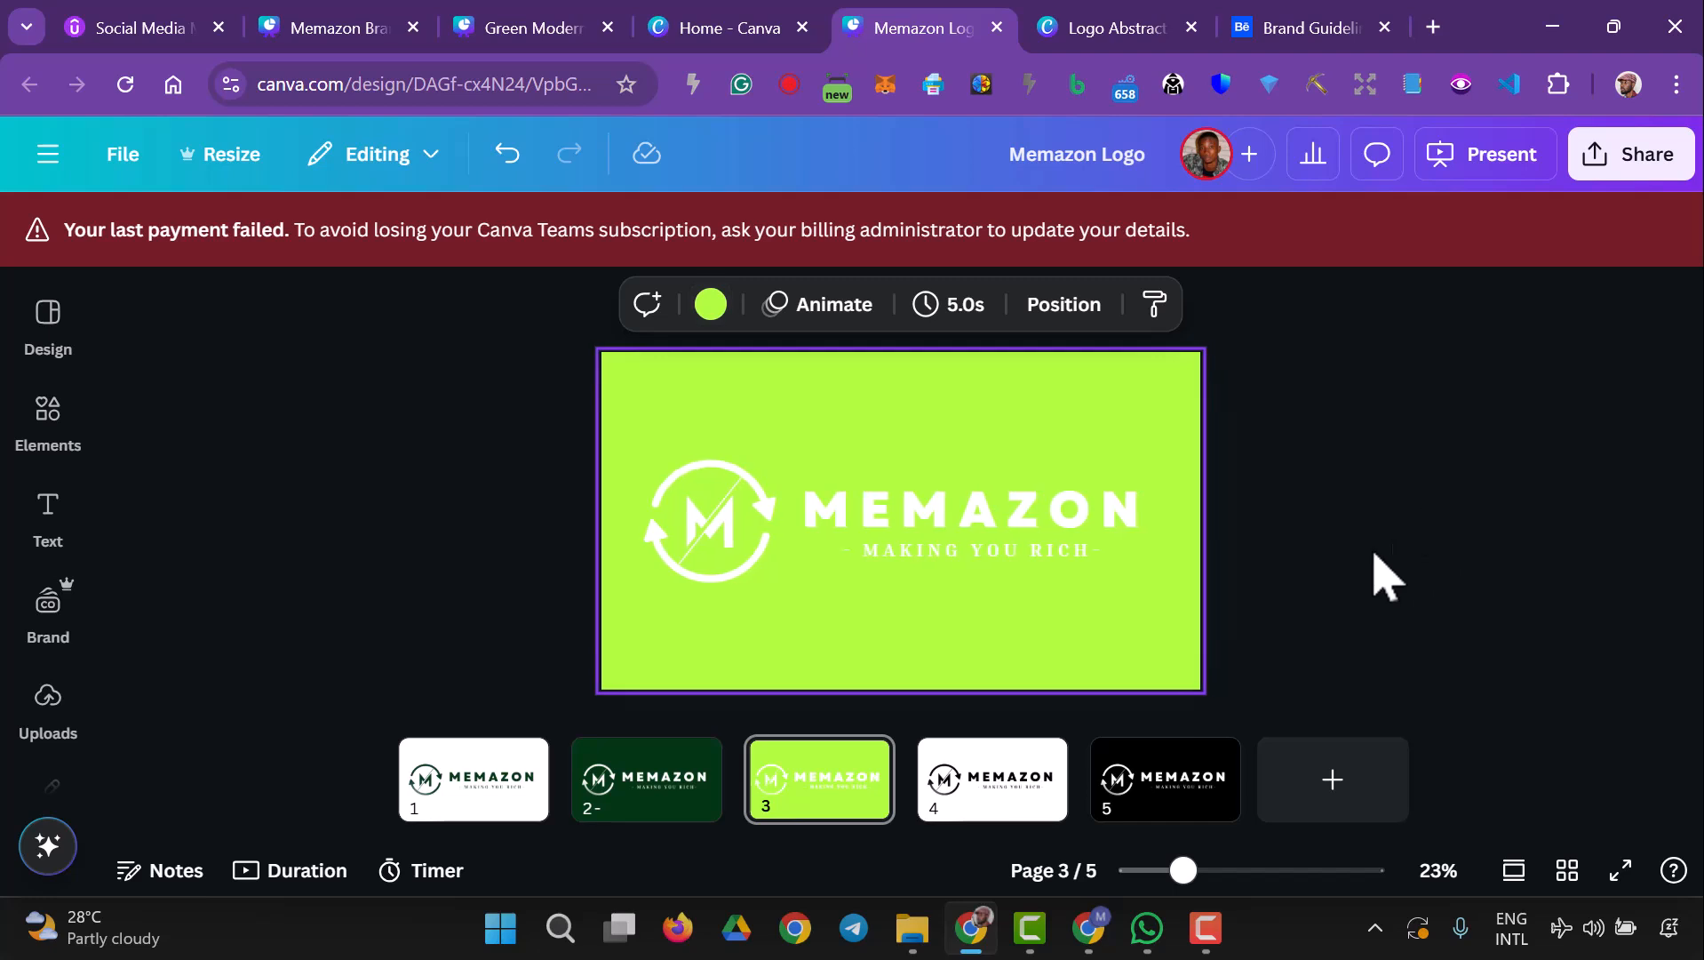
click(726, 515)
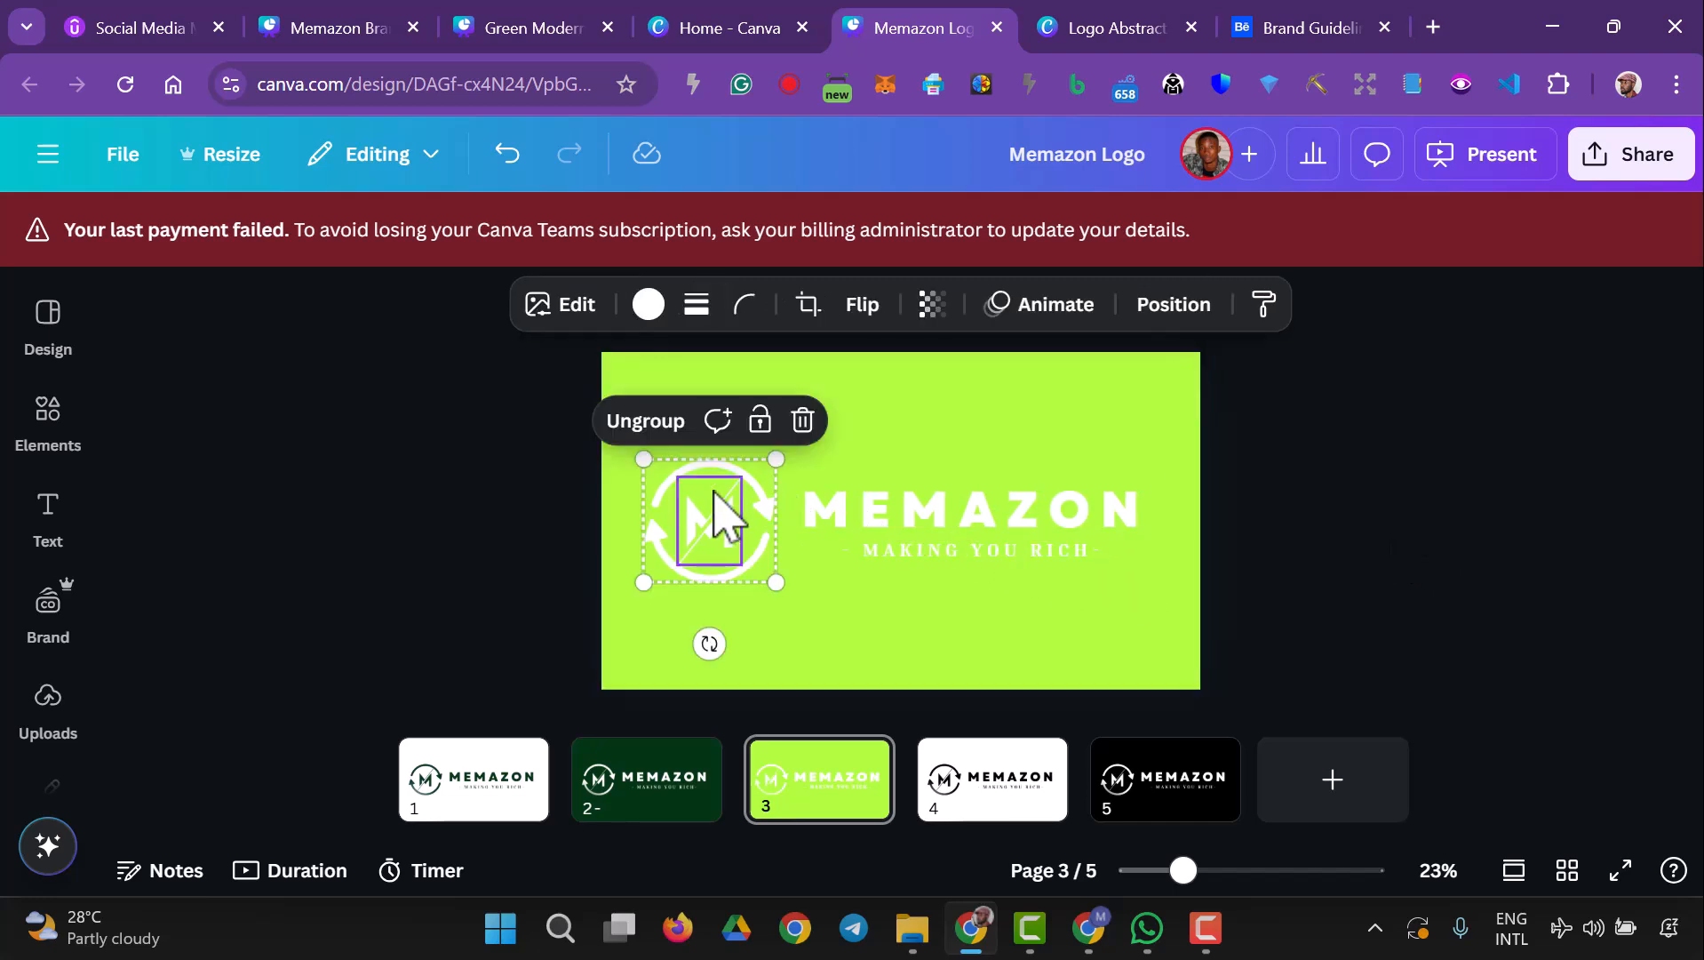
click(649, 306)
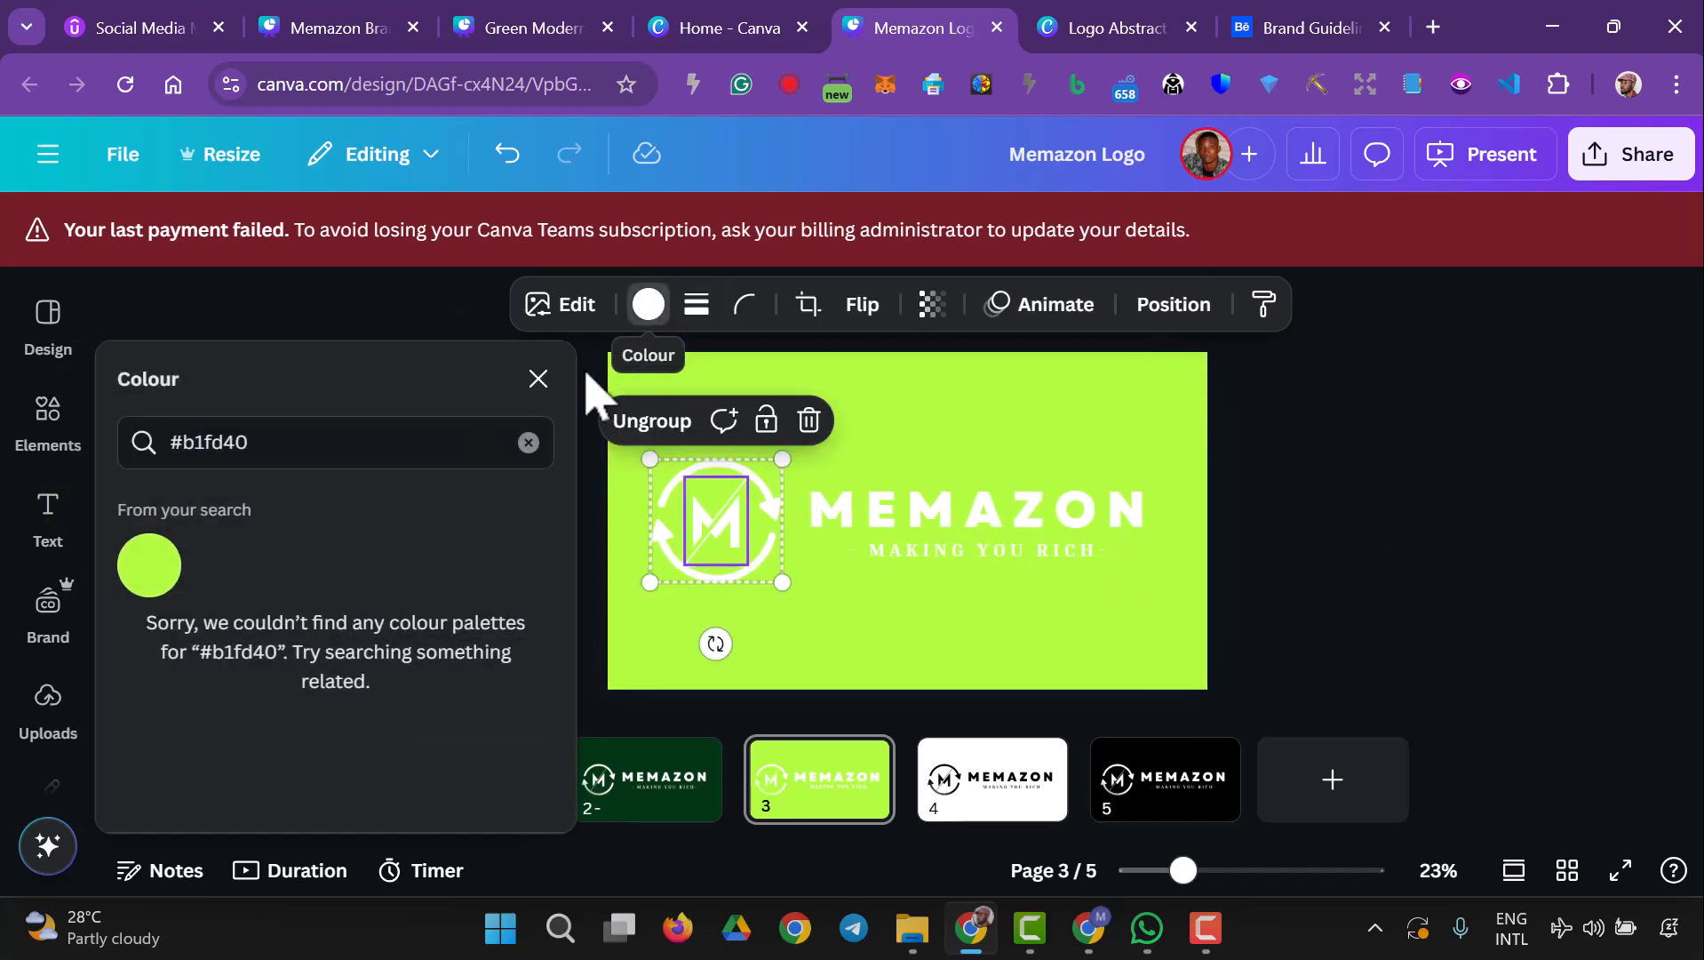
click(529, 443)
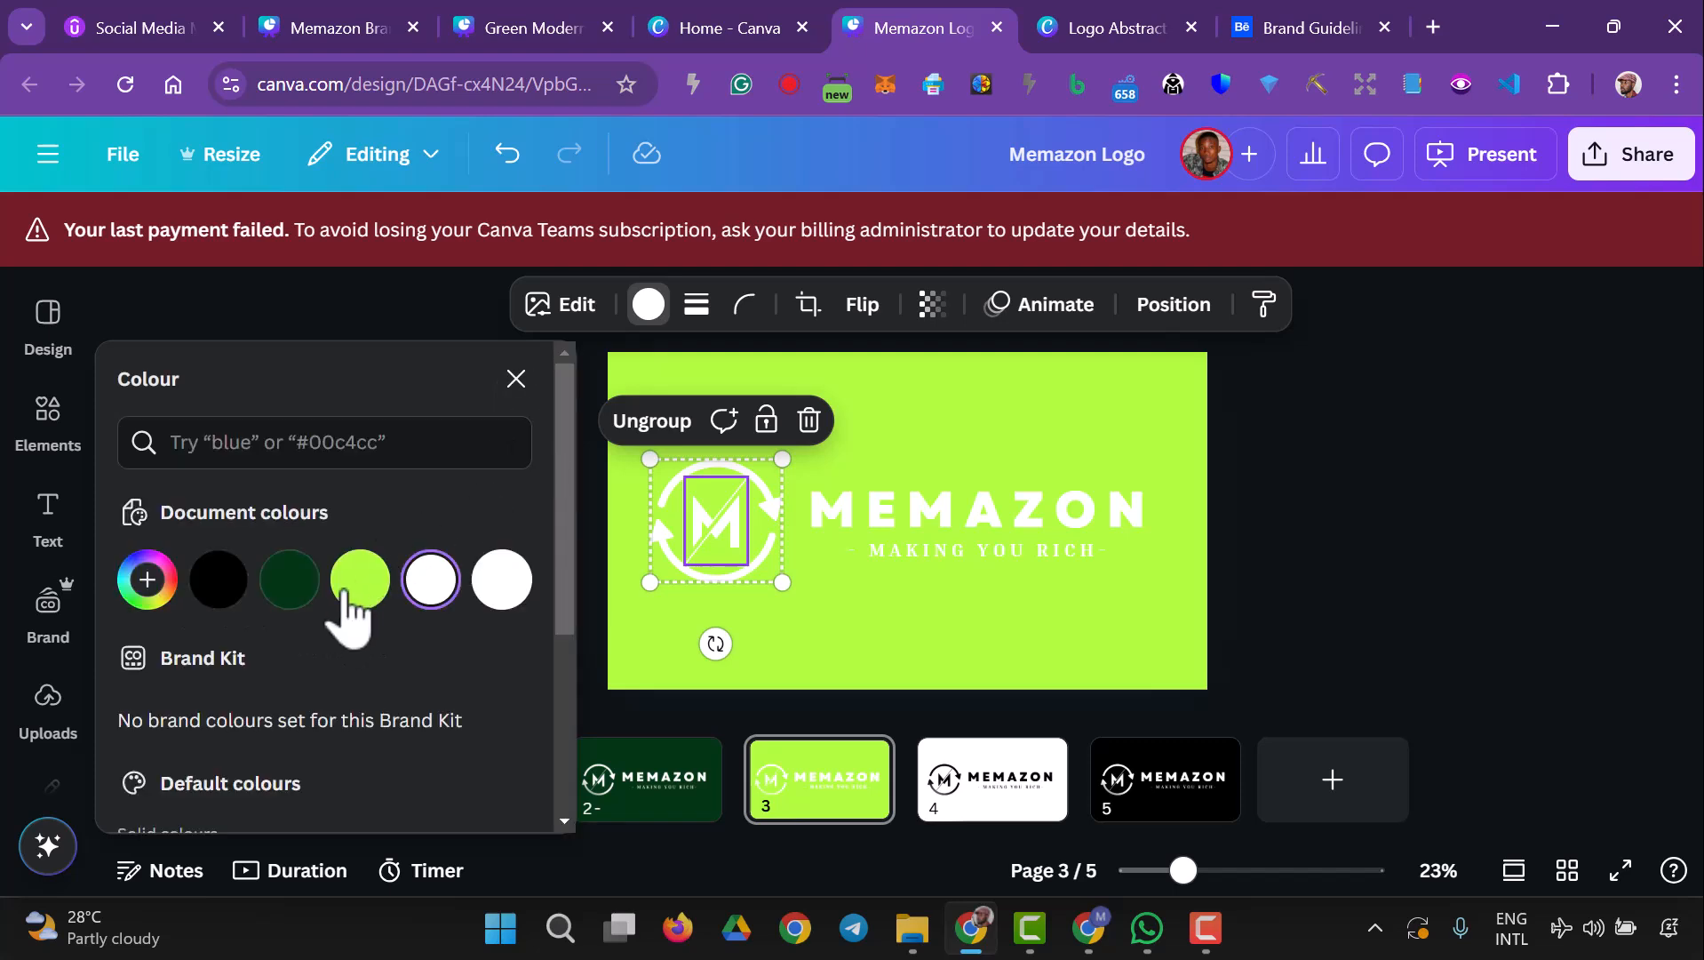
click(291, 582)
click(335, 798)
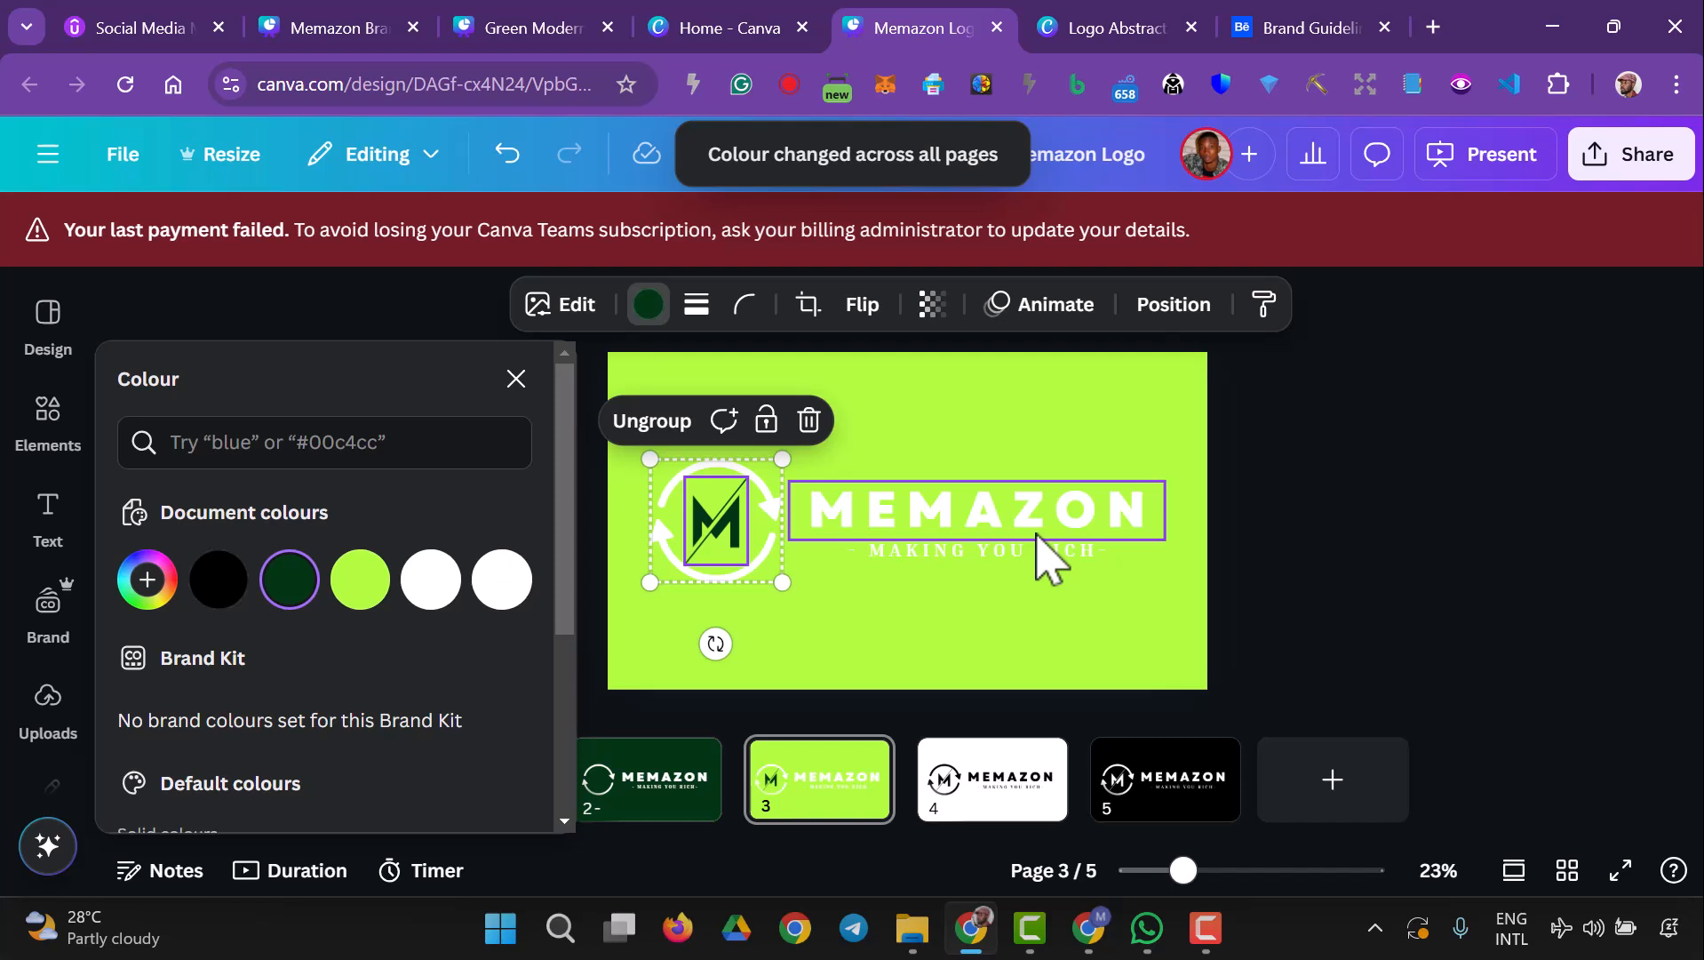
- Recolour the MEMAZON wordmark and the MAKING YOU RICH tagline on page 3 to dark green
click(1009, 529)
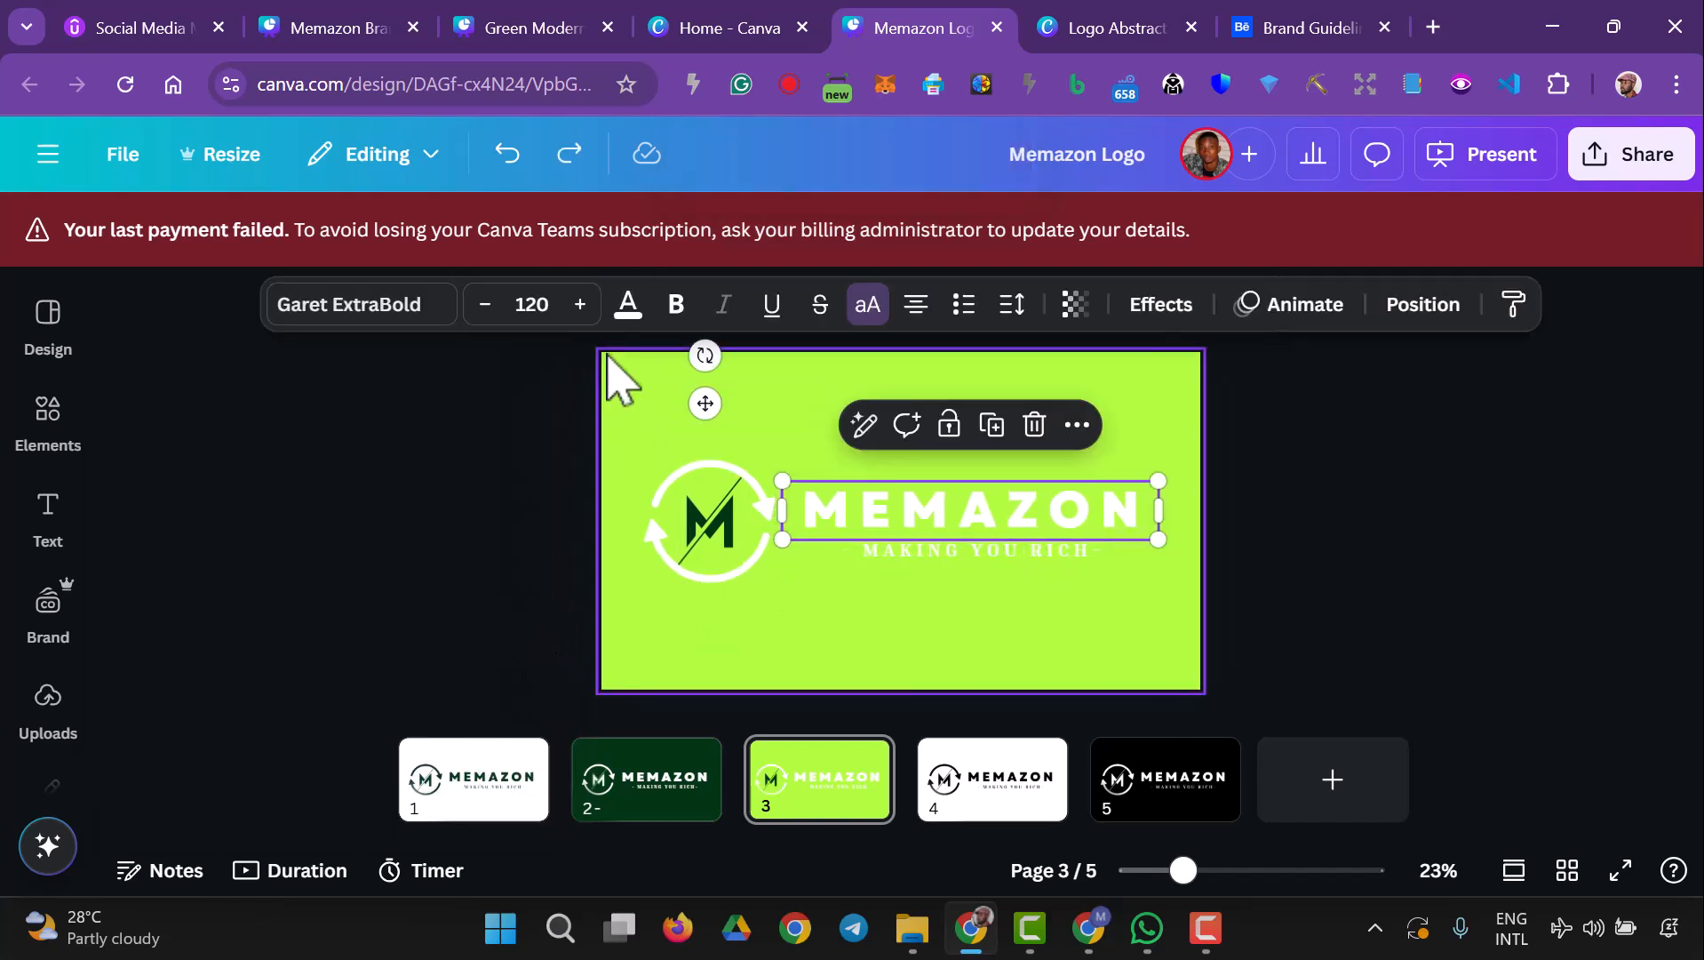
click(629, 306)
click(289, 579)
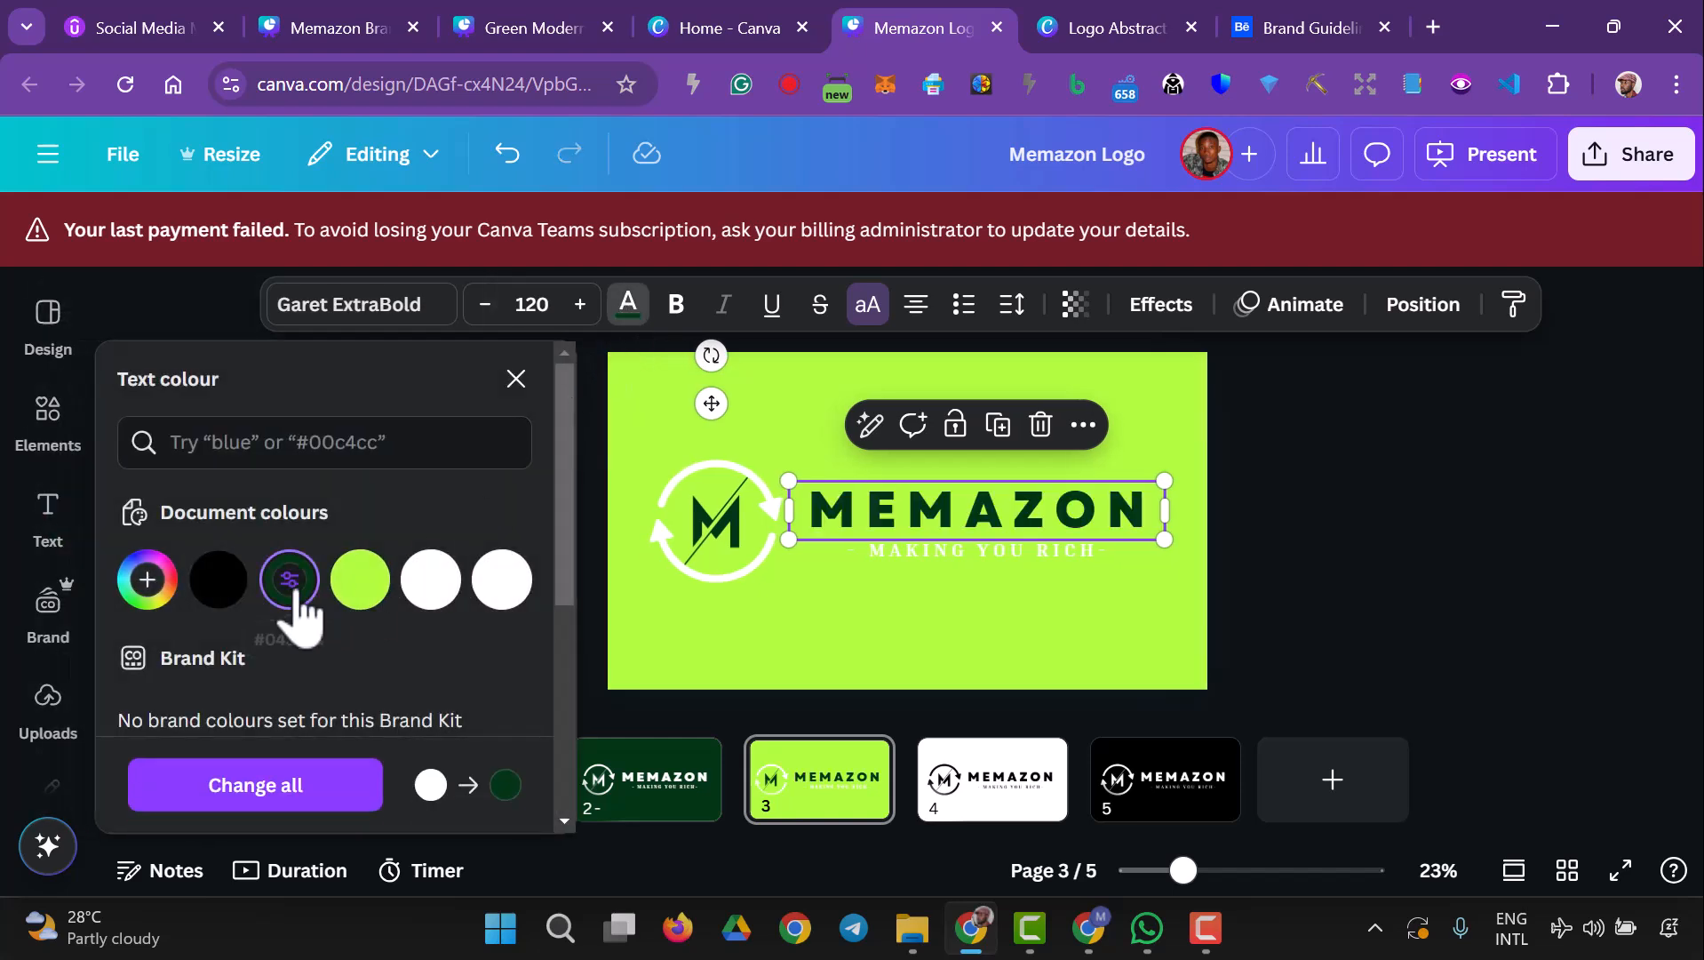
click(909, 552)
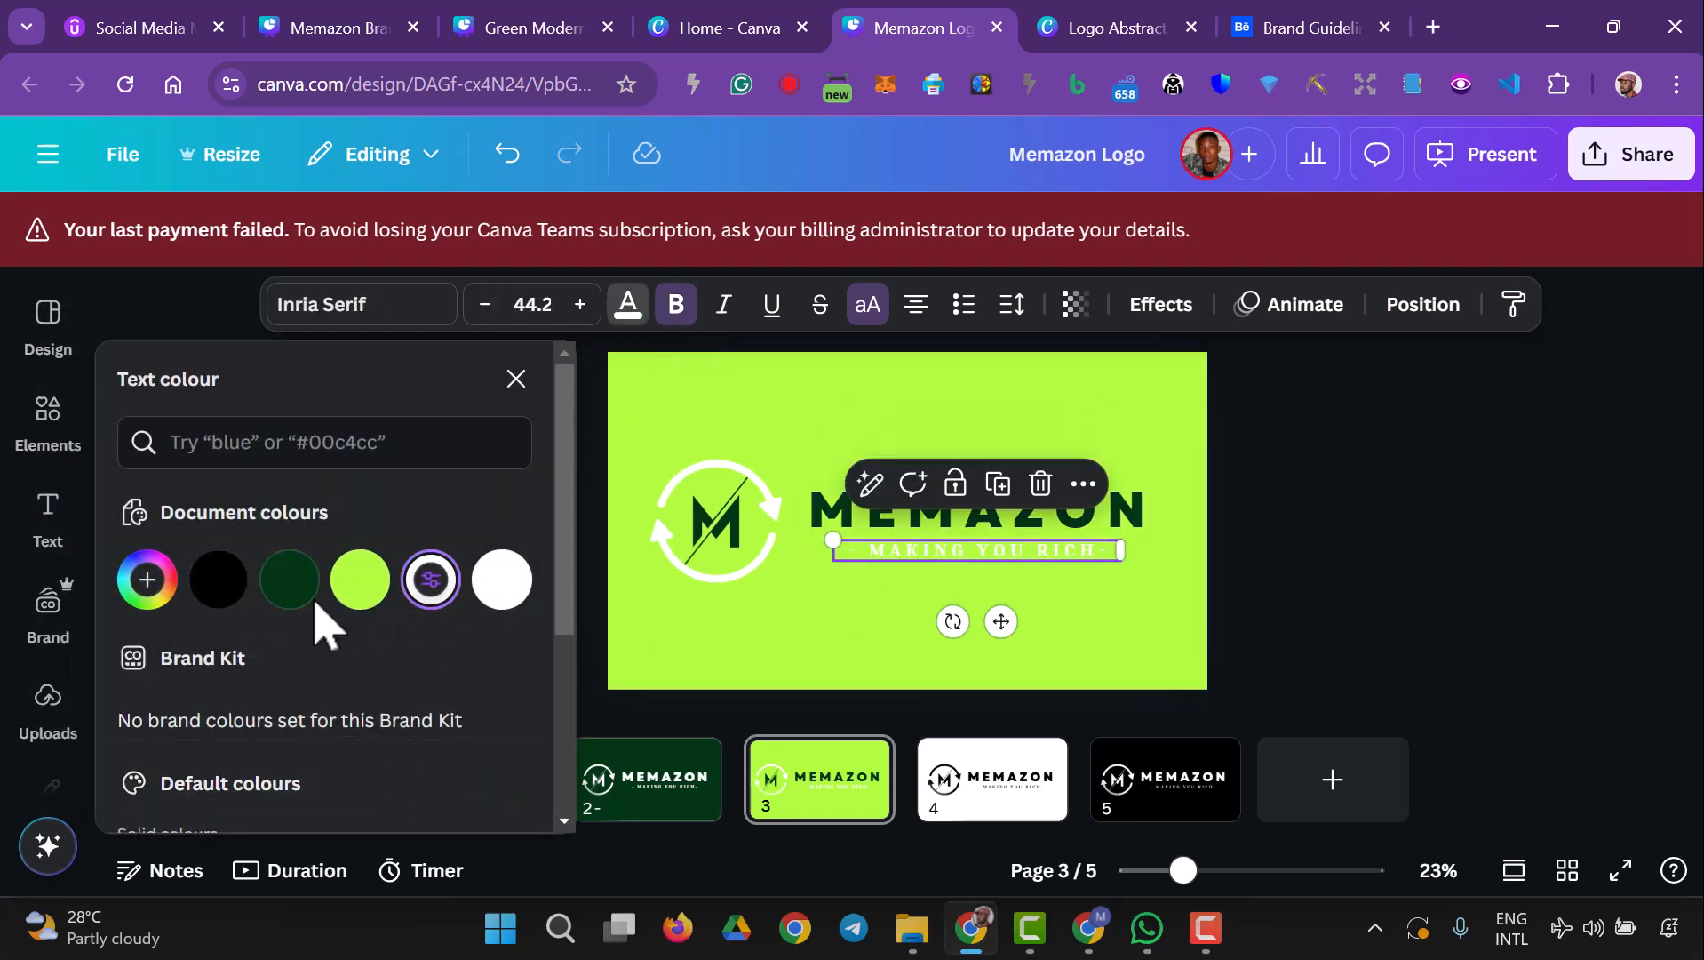
click(289, 579)
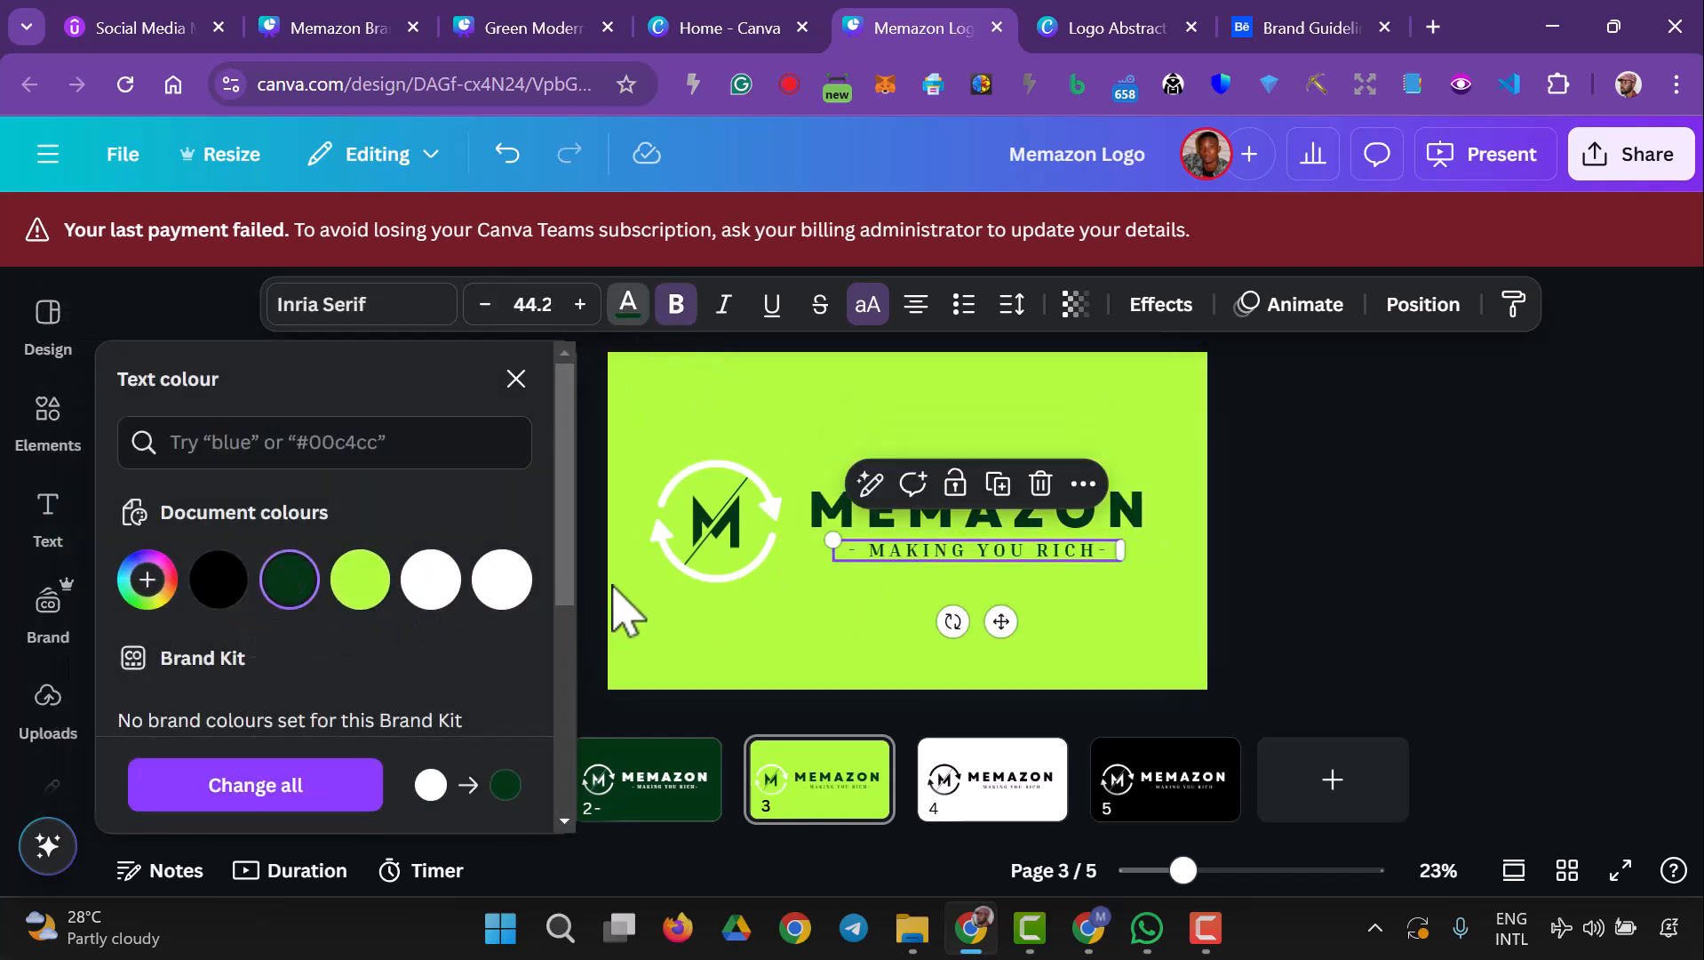
- Recolour the circular arrows around the M on page 3 to dark green and deselect the logo
click(715, 577)
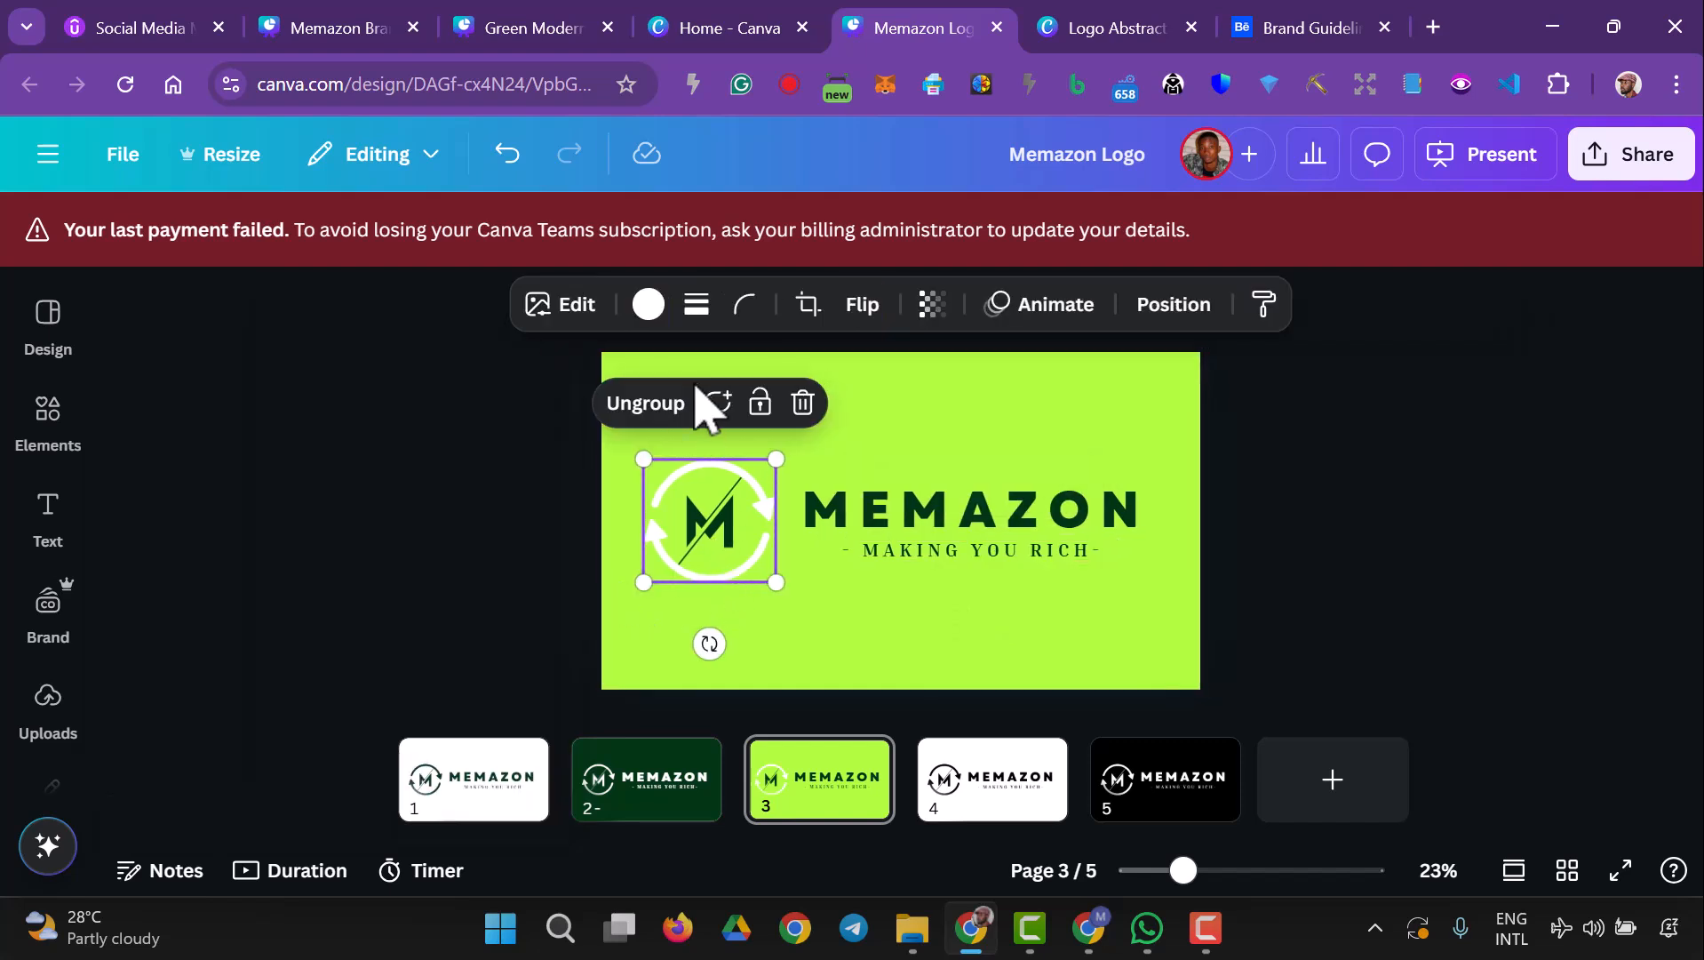
click(648, 307)
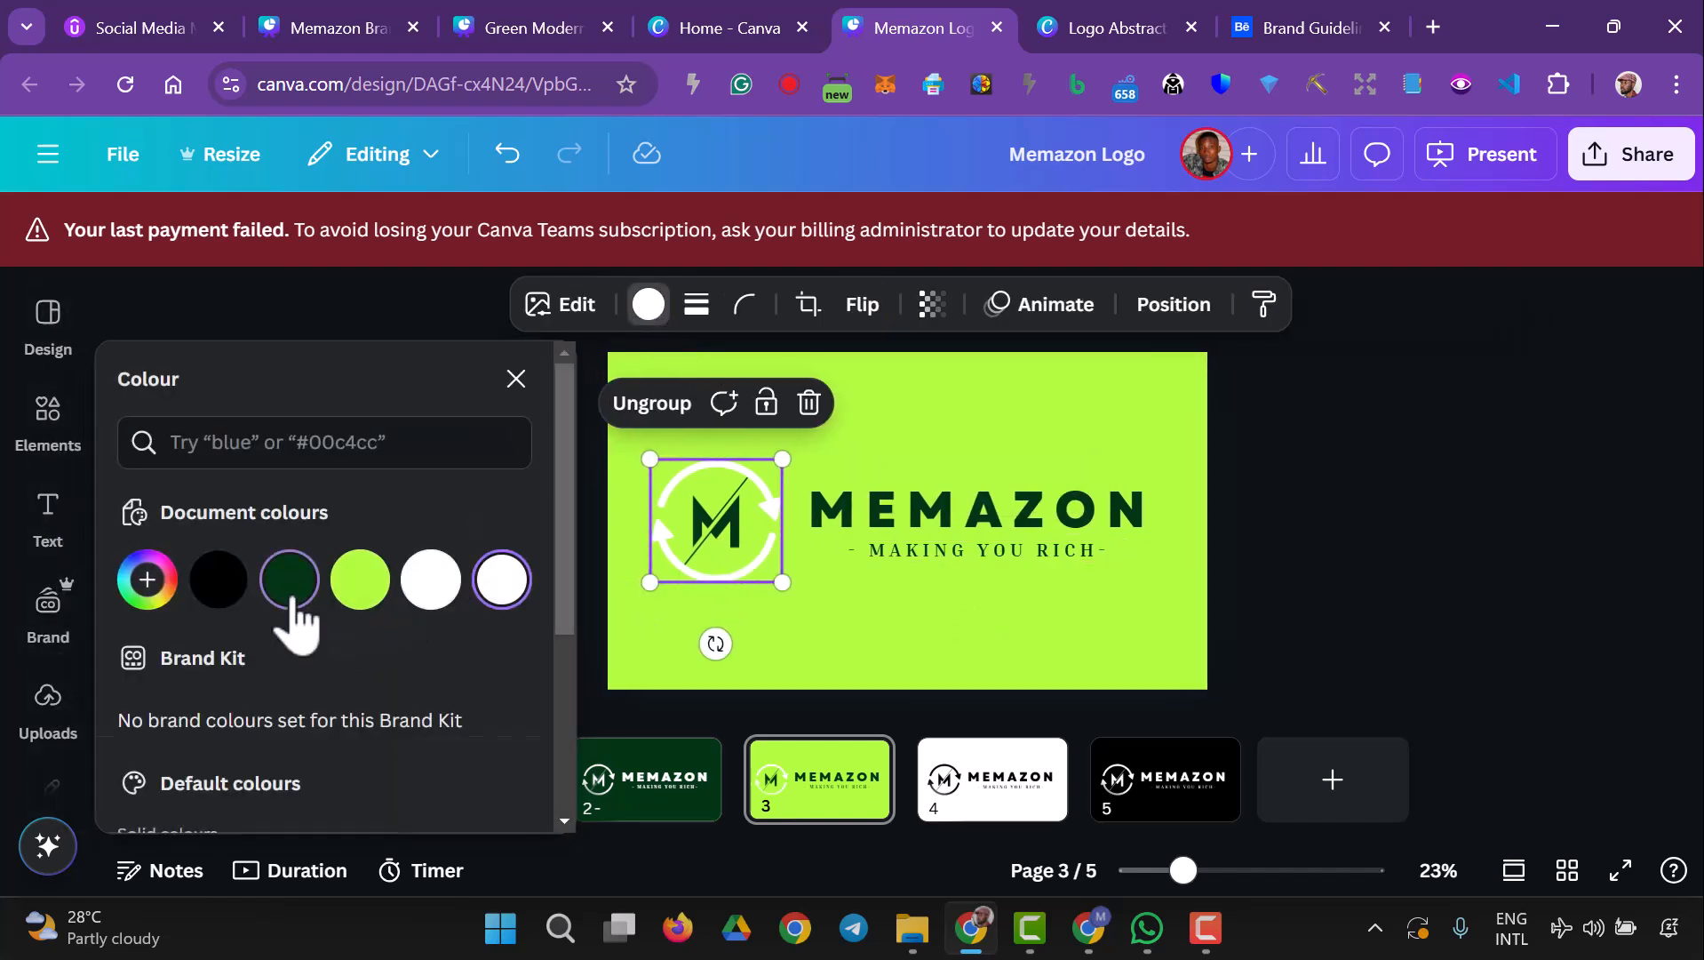
click(290, 584)
key(Escape)
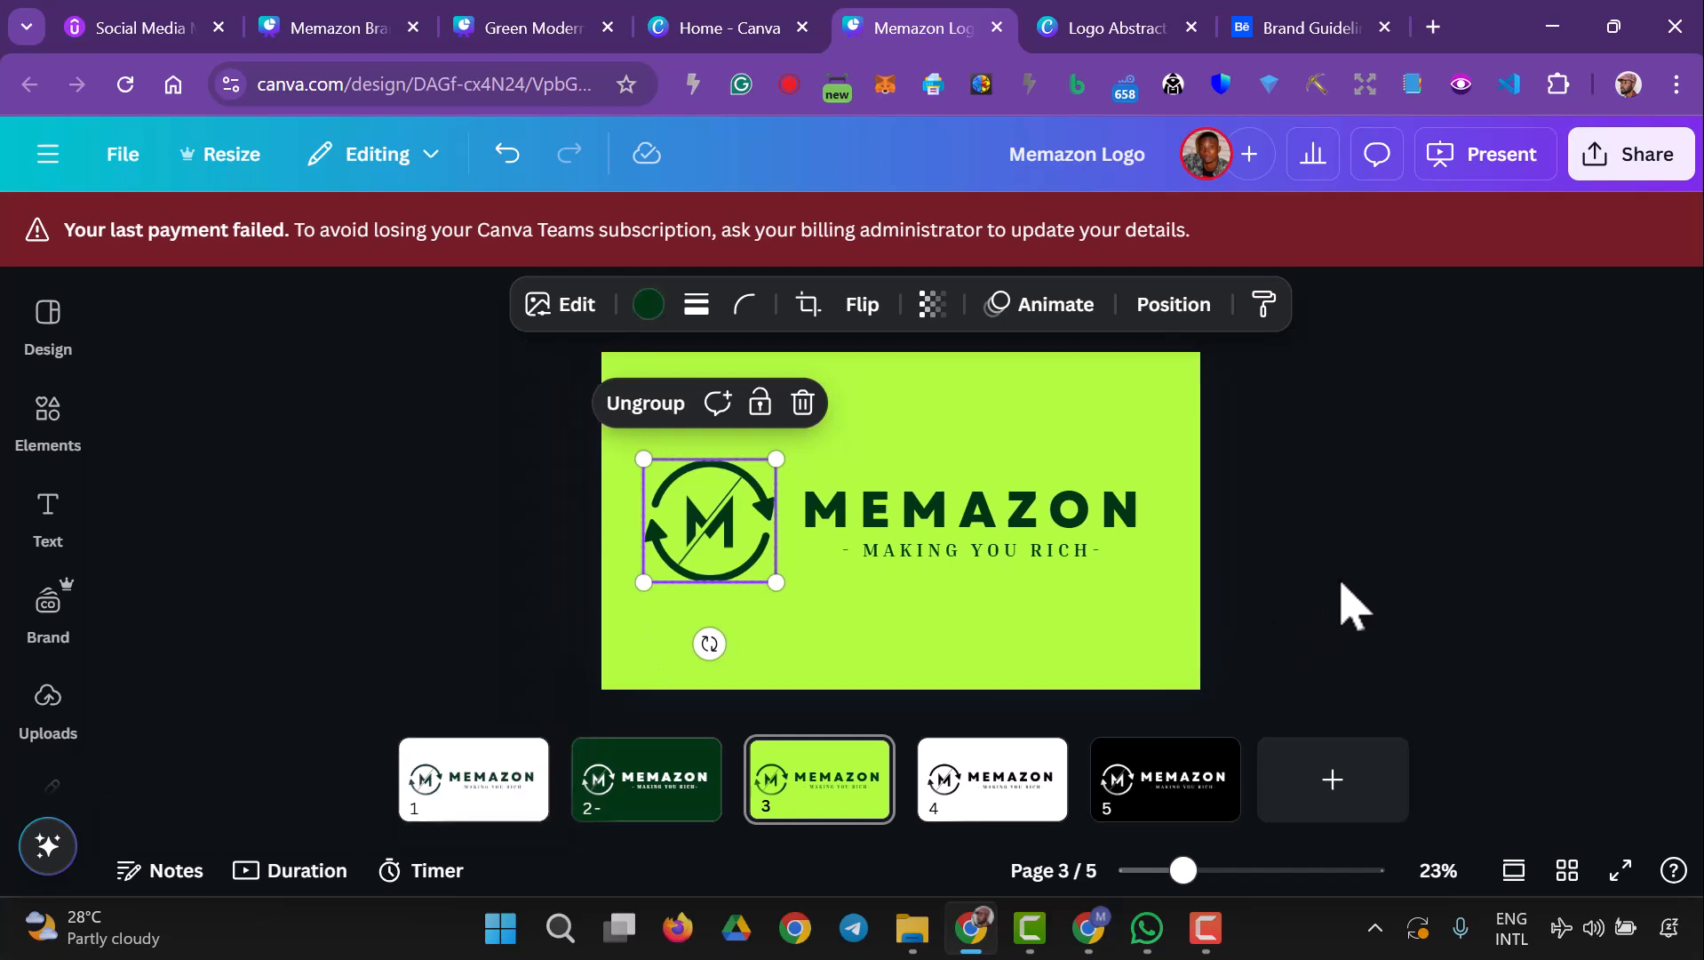
click(1351, 604)
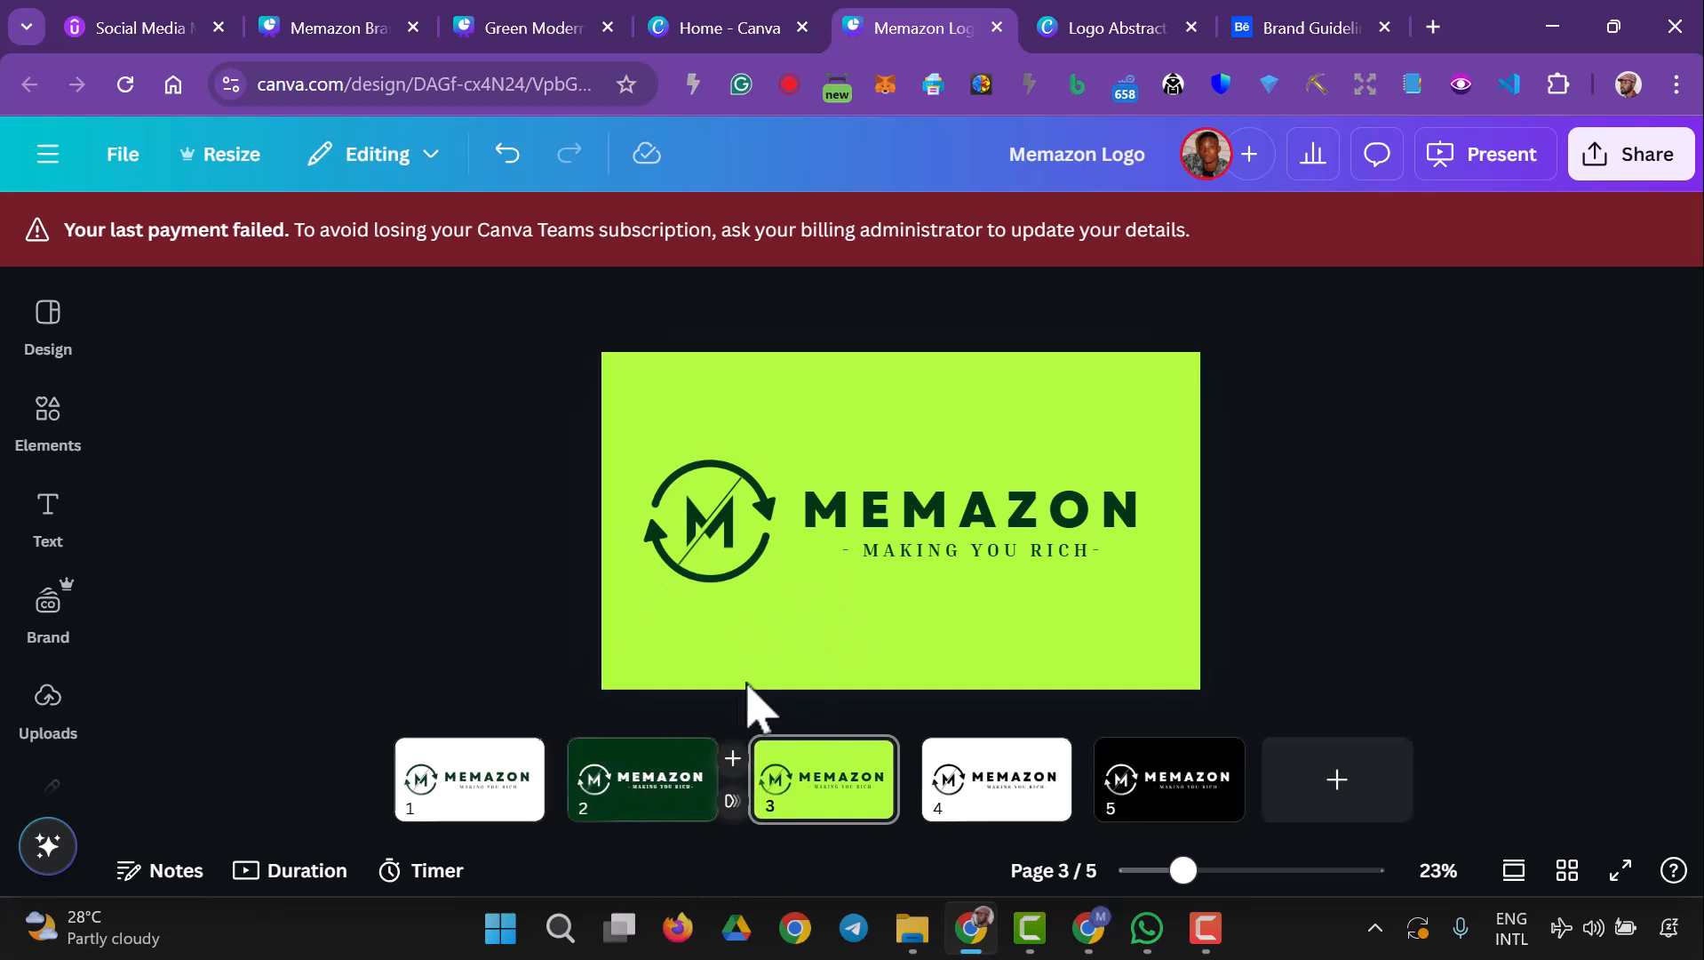
- In the open Logo Abstract trans design, duplicate page 1 and move the copy down to become page 4
click(1073, 40)
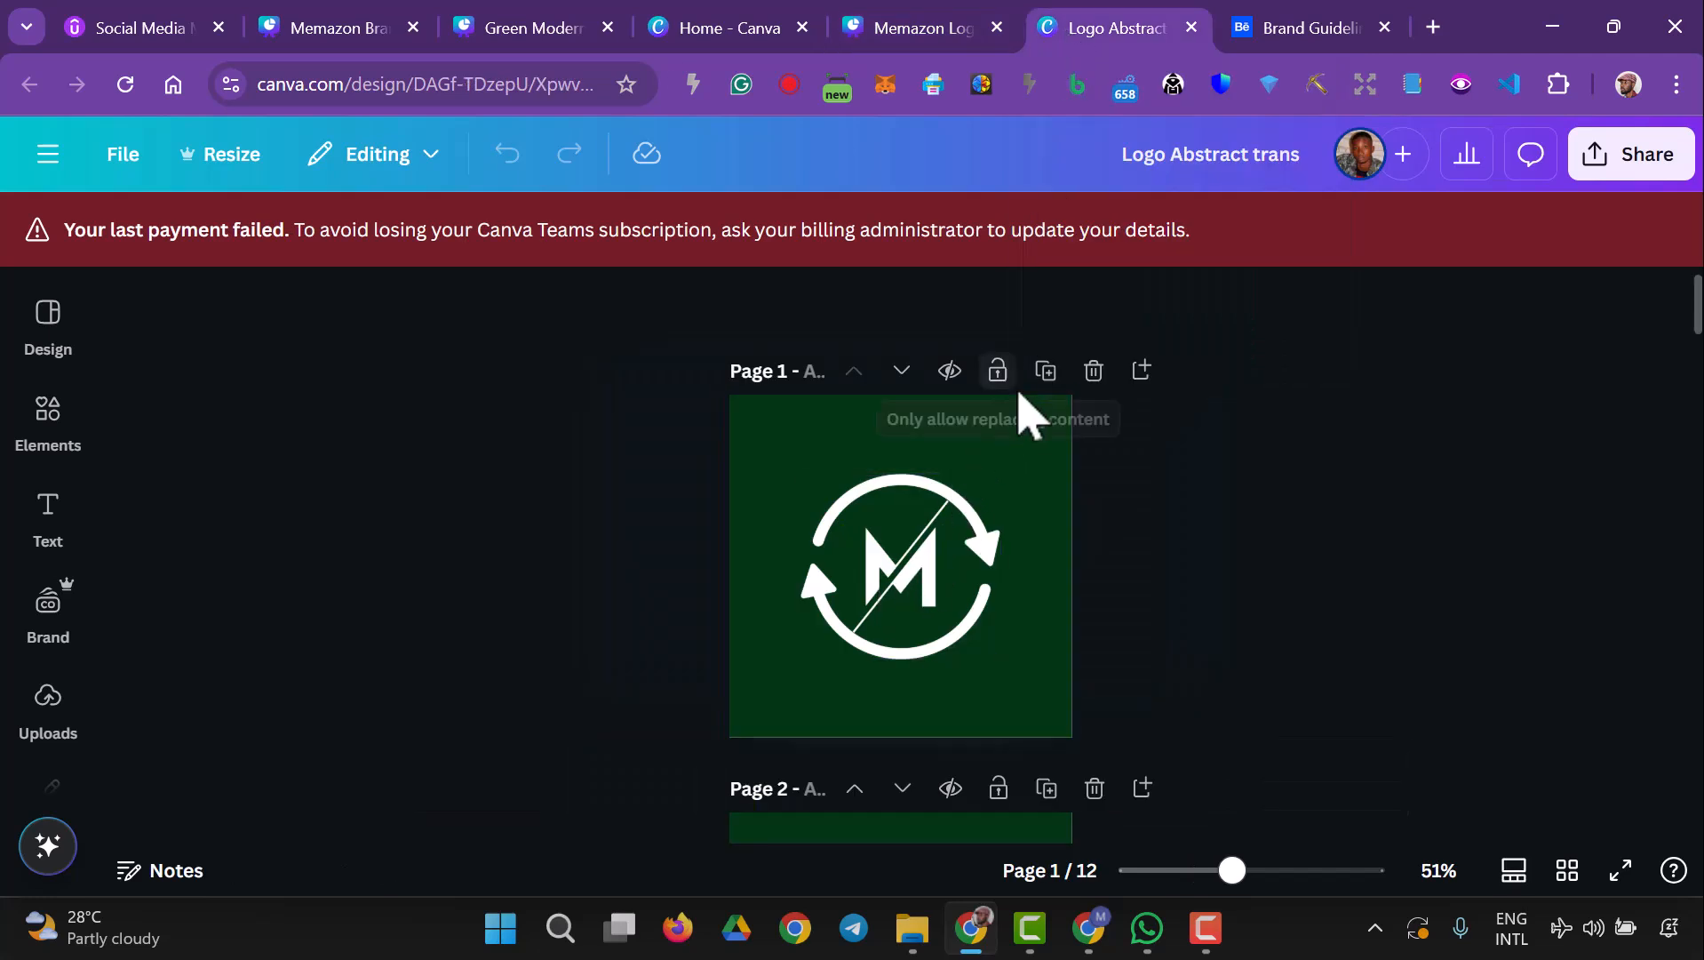
scroll(1045, 395, down, 4)
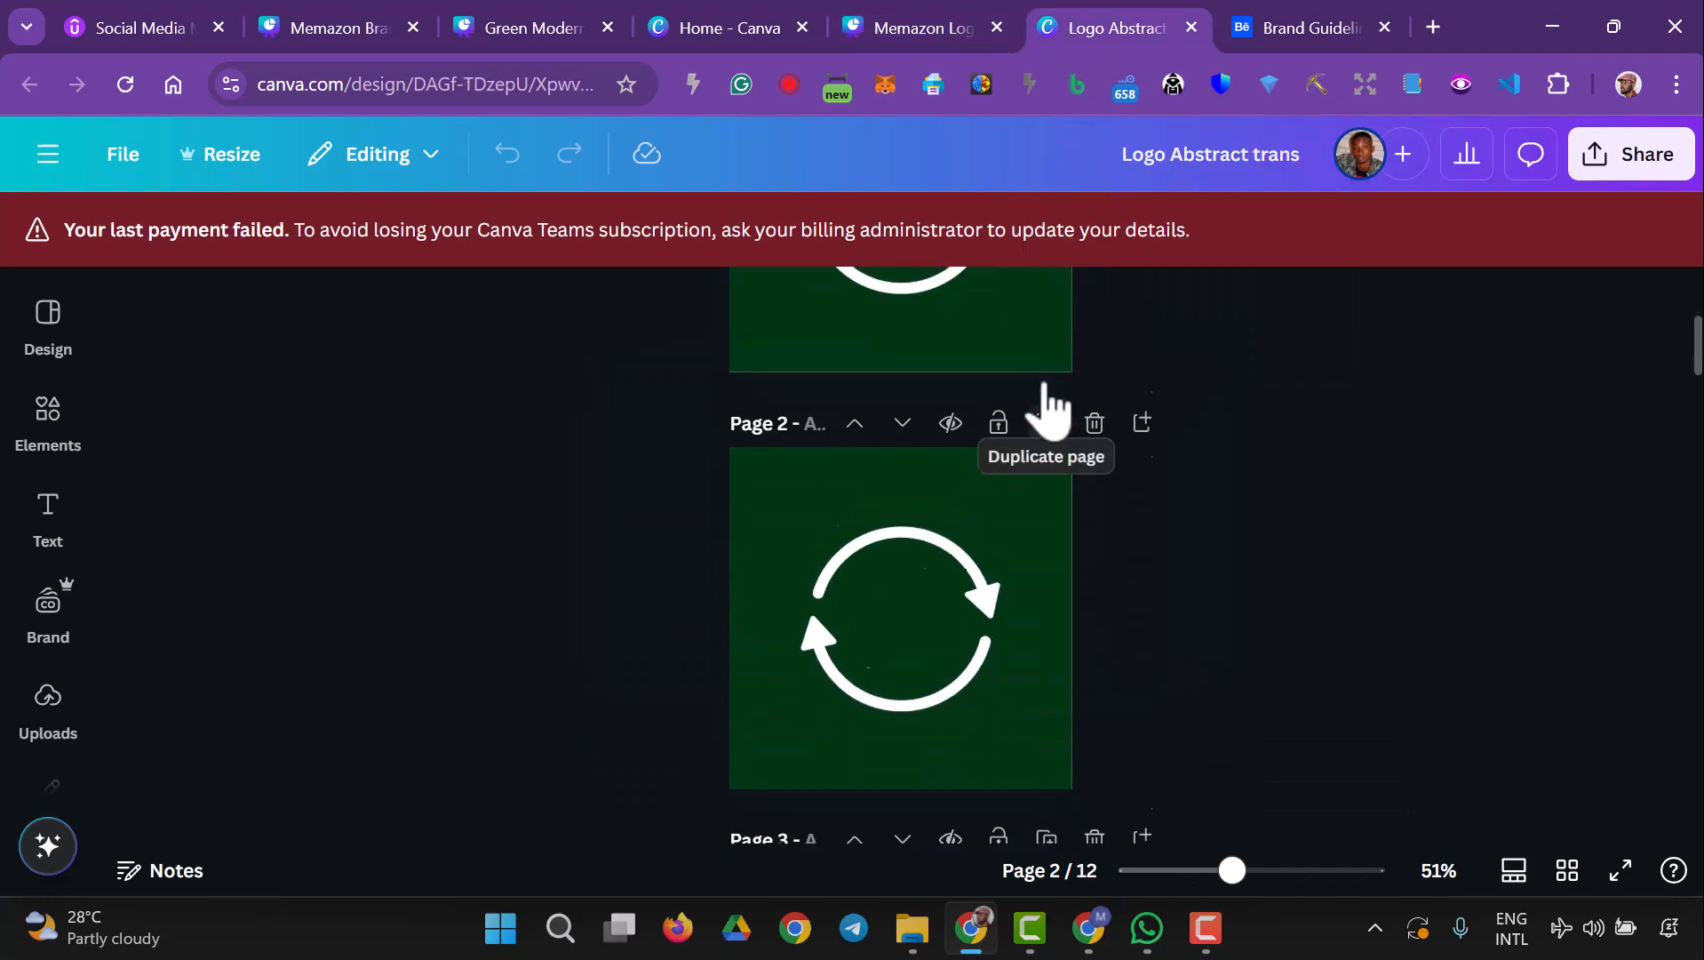
scroll(1046, 400, up, 4)
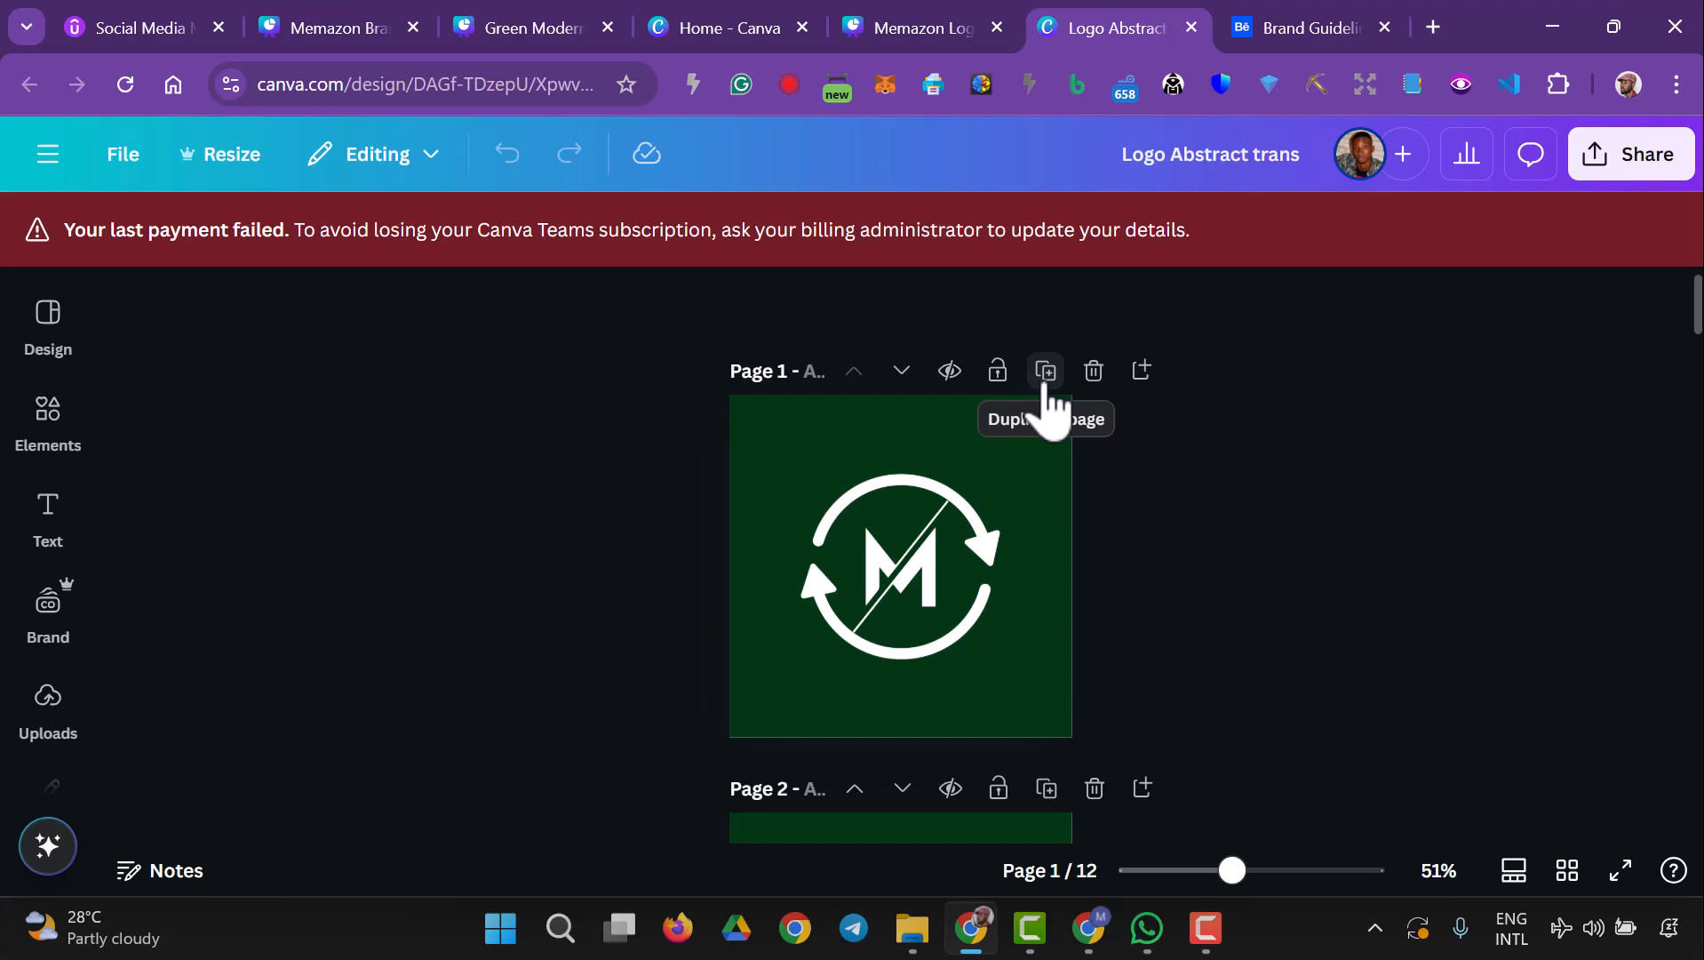
click(1046, 371)
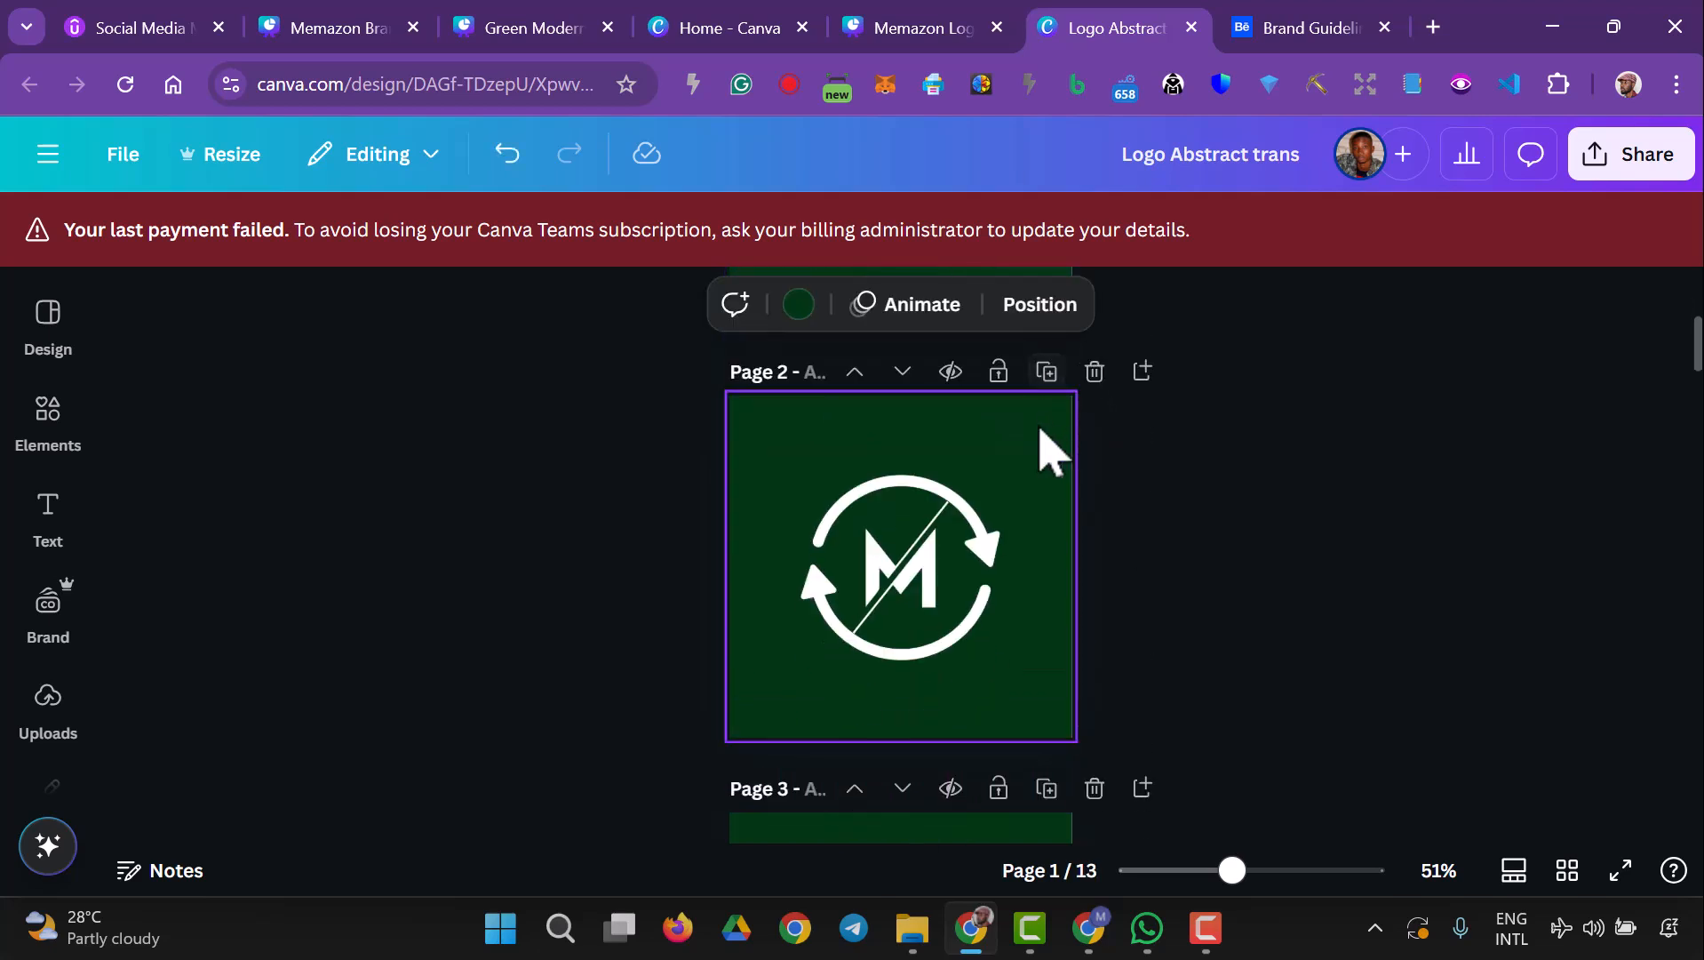
click(901, 373)
click(901, 373)
scroll(873, 573, up, 4)
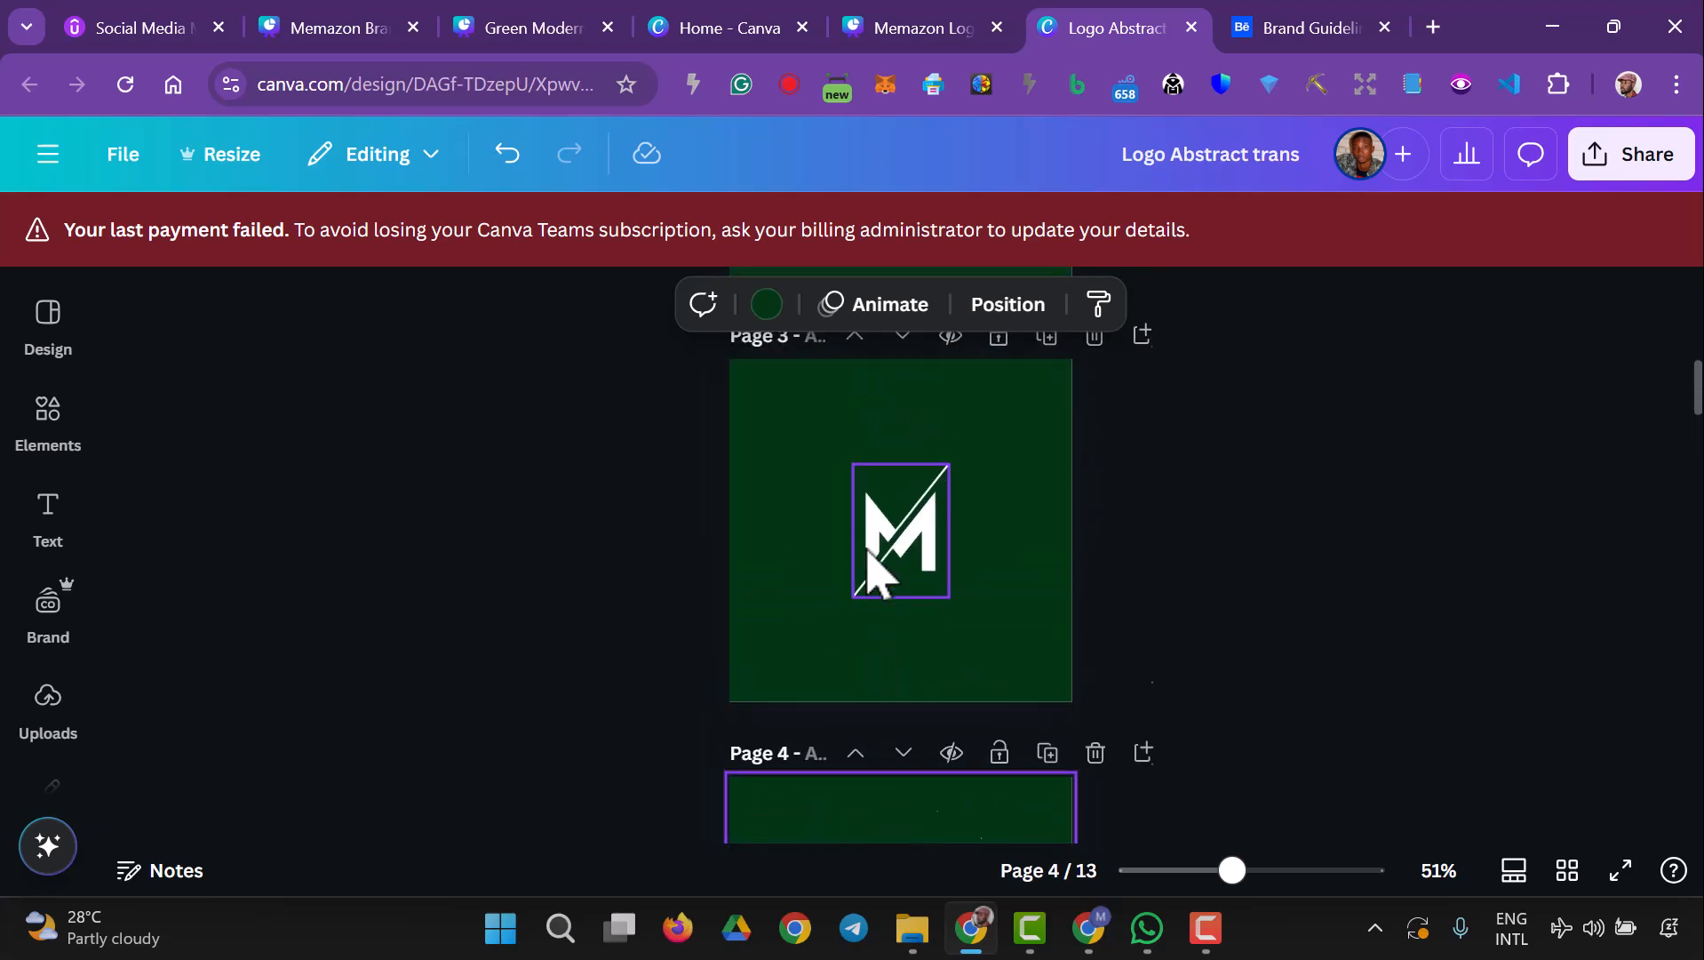
scroll(875, 573, down, 4)
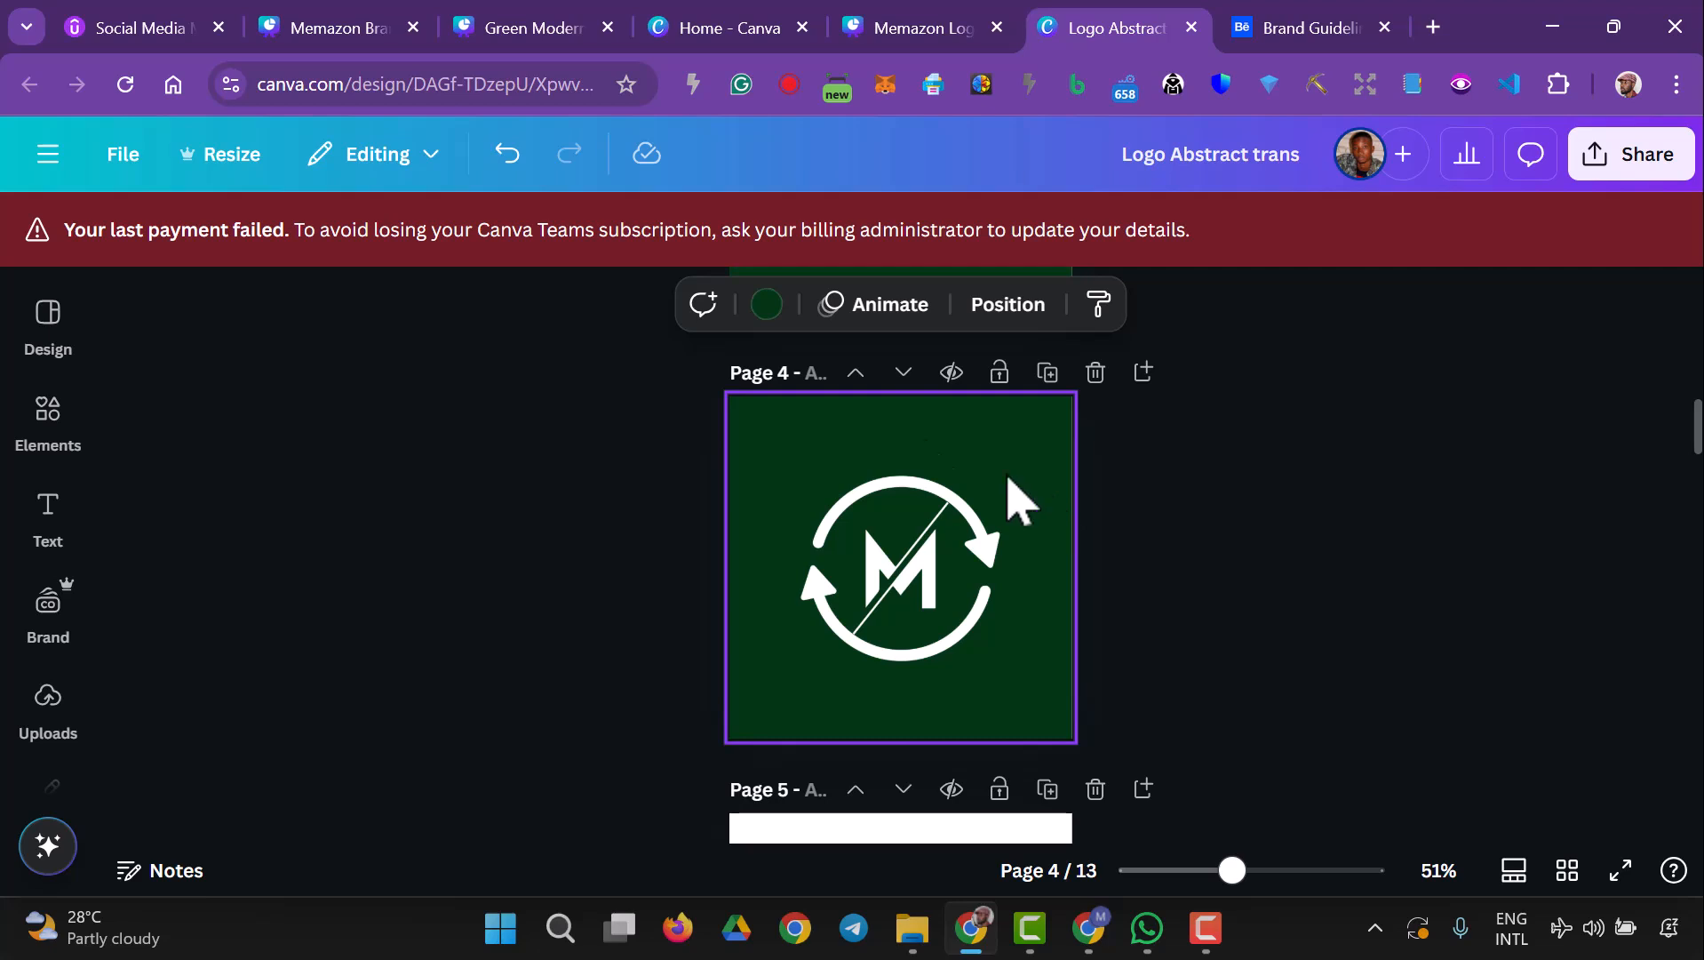
- Set the background colour of page 4 to #b1fd40
click(767, 306)
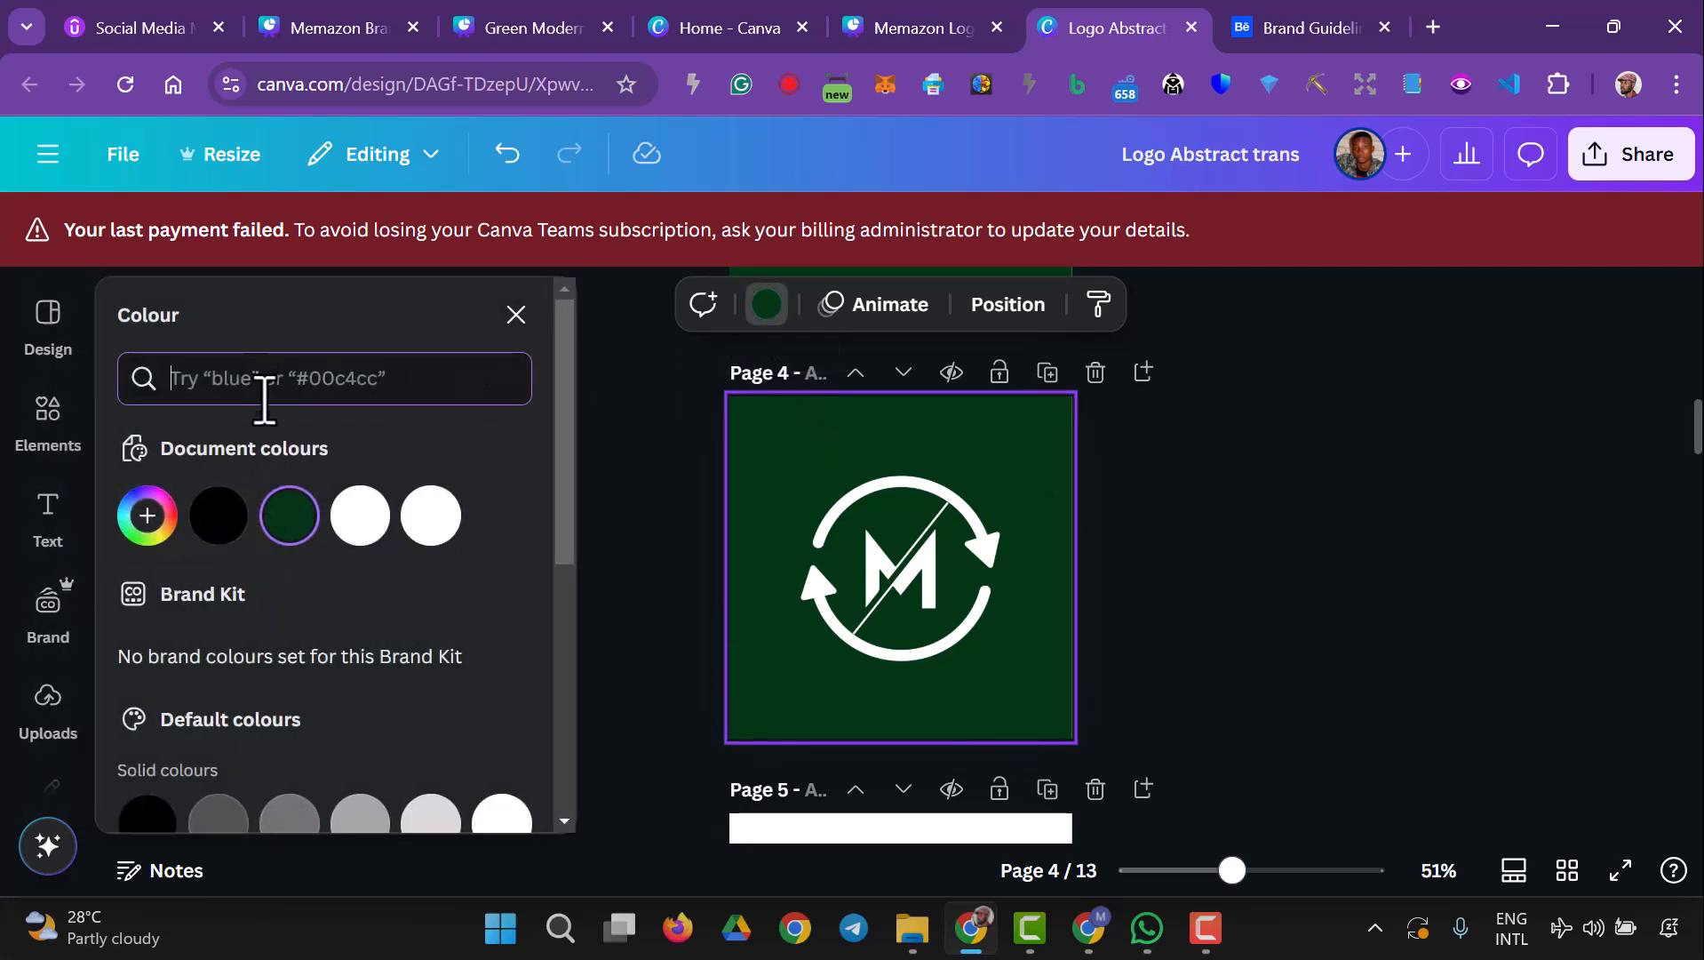
text(#b1fd40)
click(147, 498)
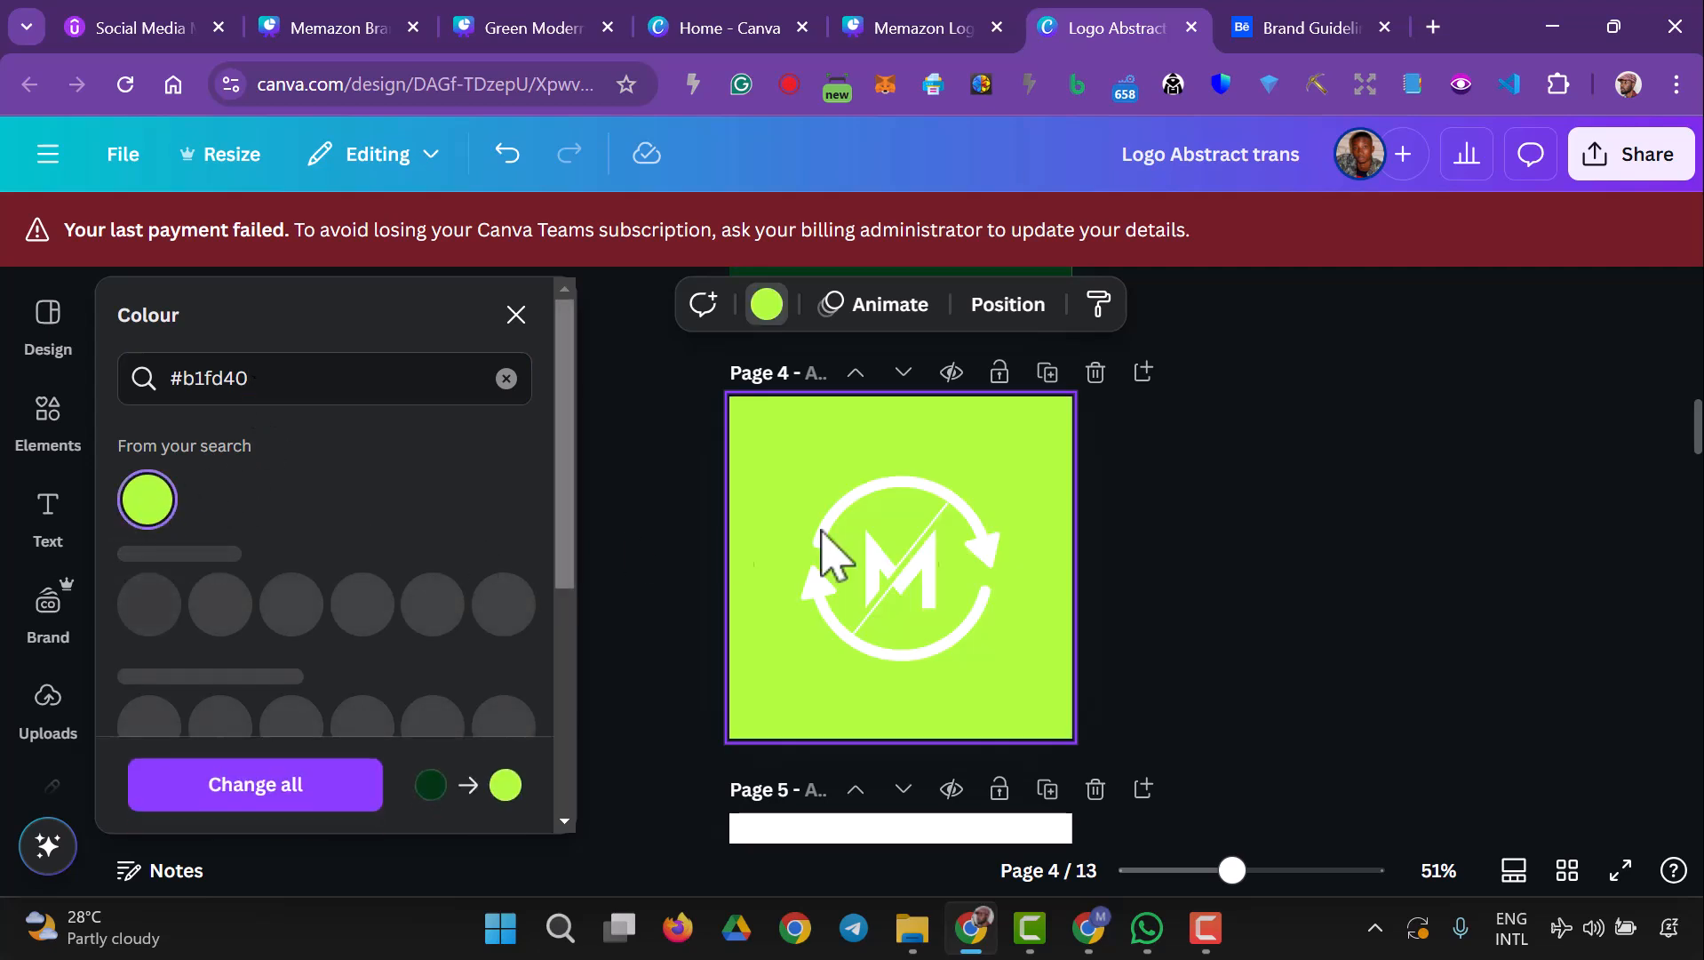
- Recolour the circular arrows of the emblem on page 4 to dark green
click(976, 551)
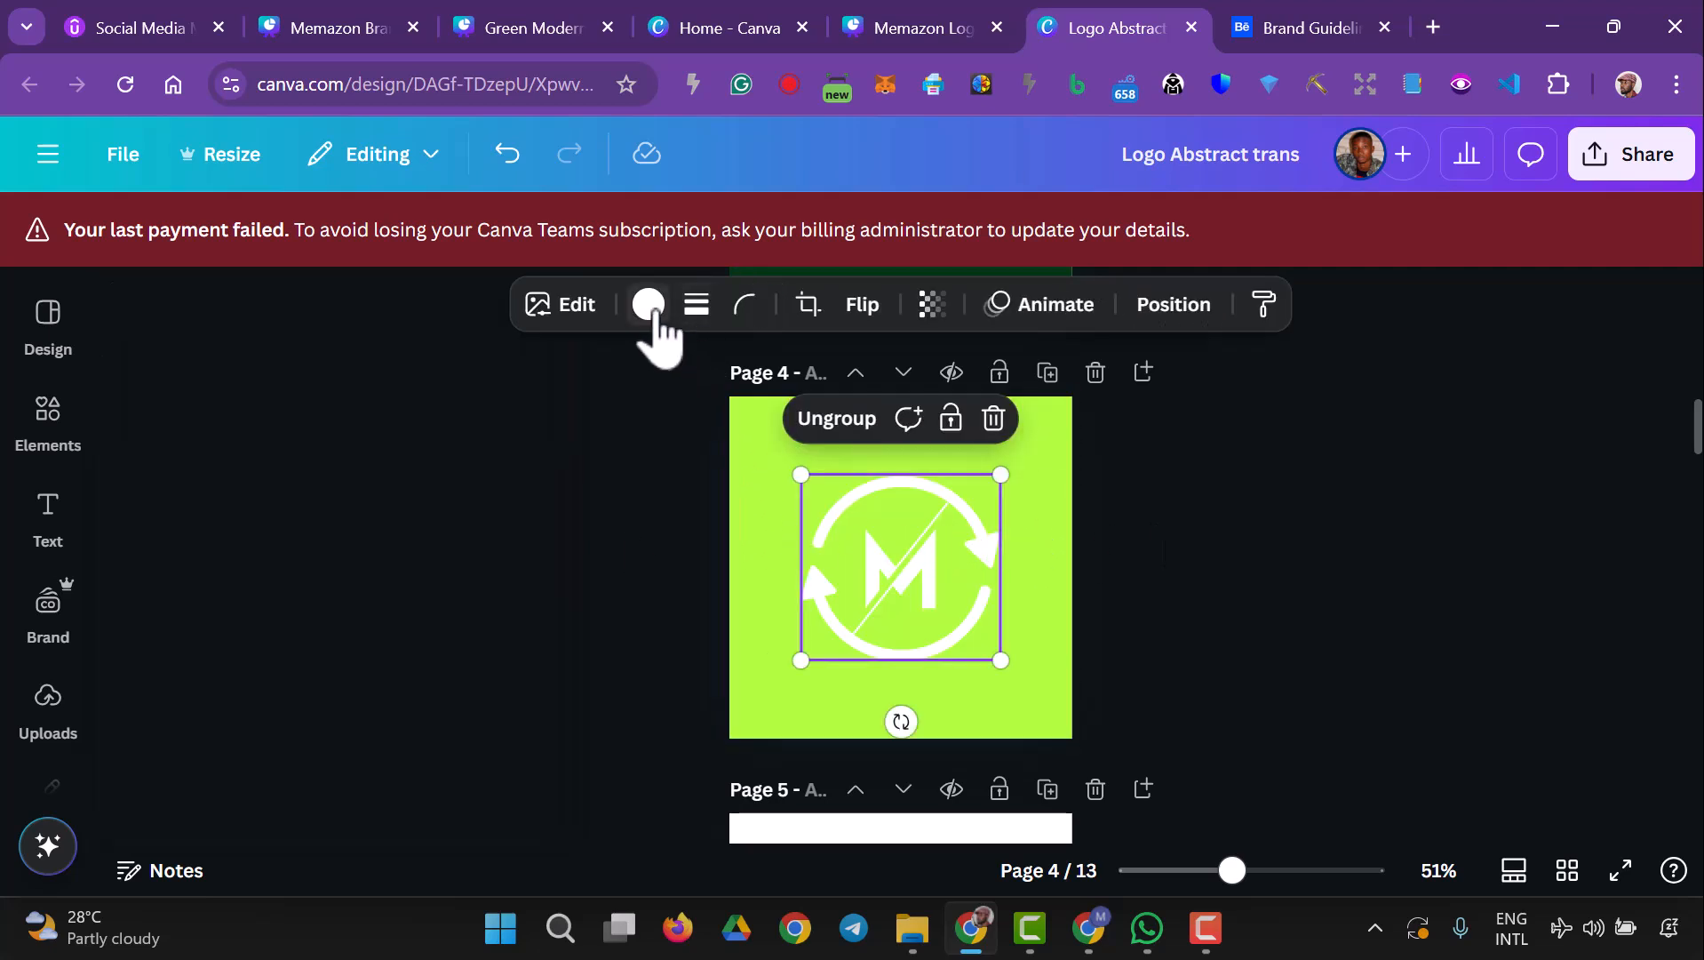
click(649, 305)
click(525, 442)
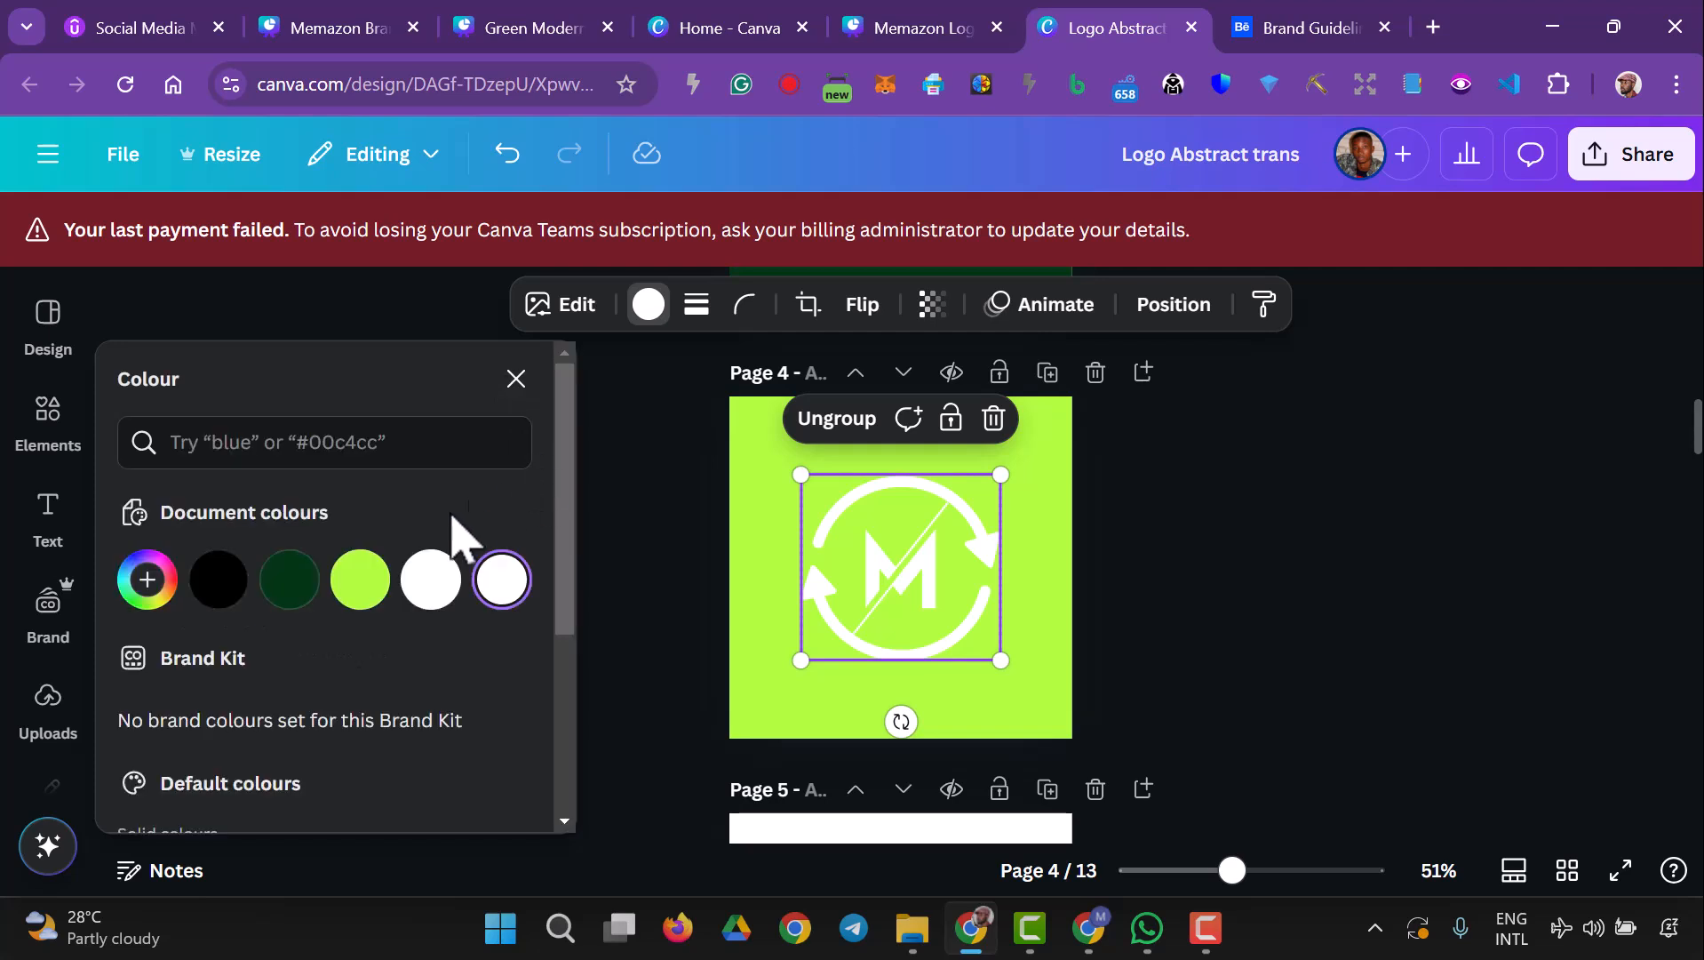
click(289, 579)
key(Escape)
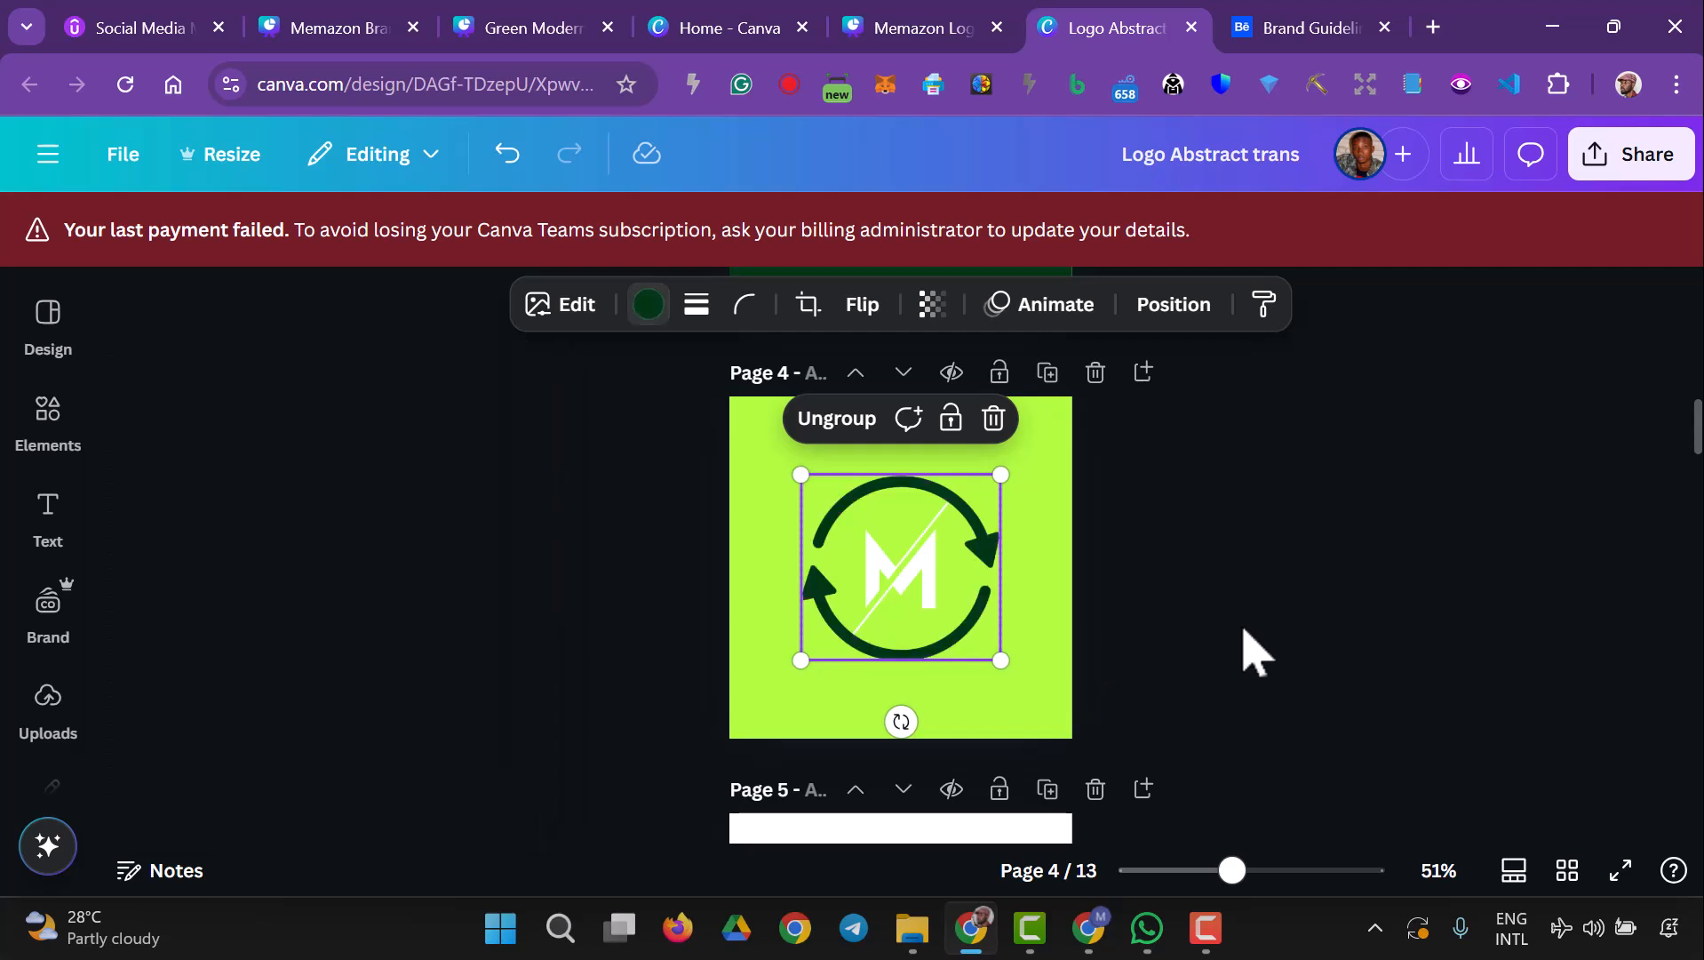
- Recolour the M monogram inside the arrows on page 4 to dark green
click(929, 596)
click(1312, 586)
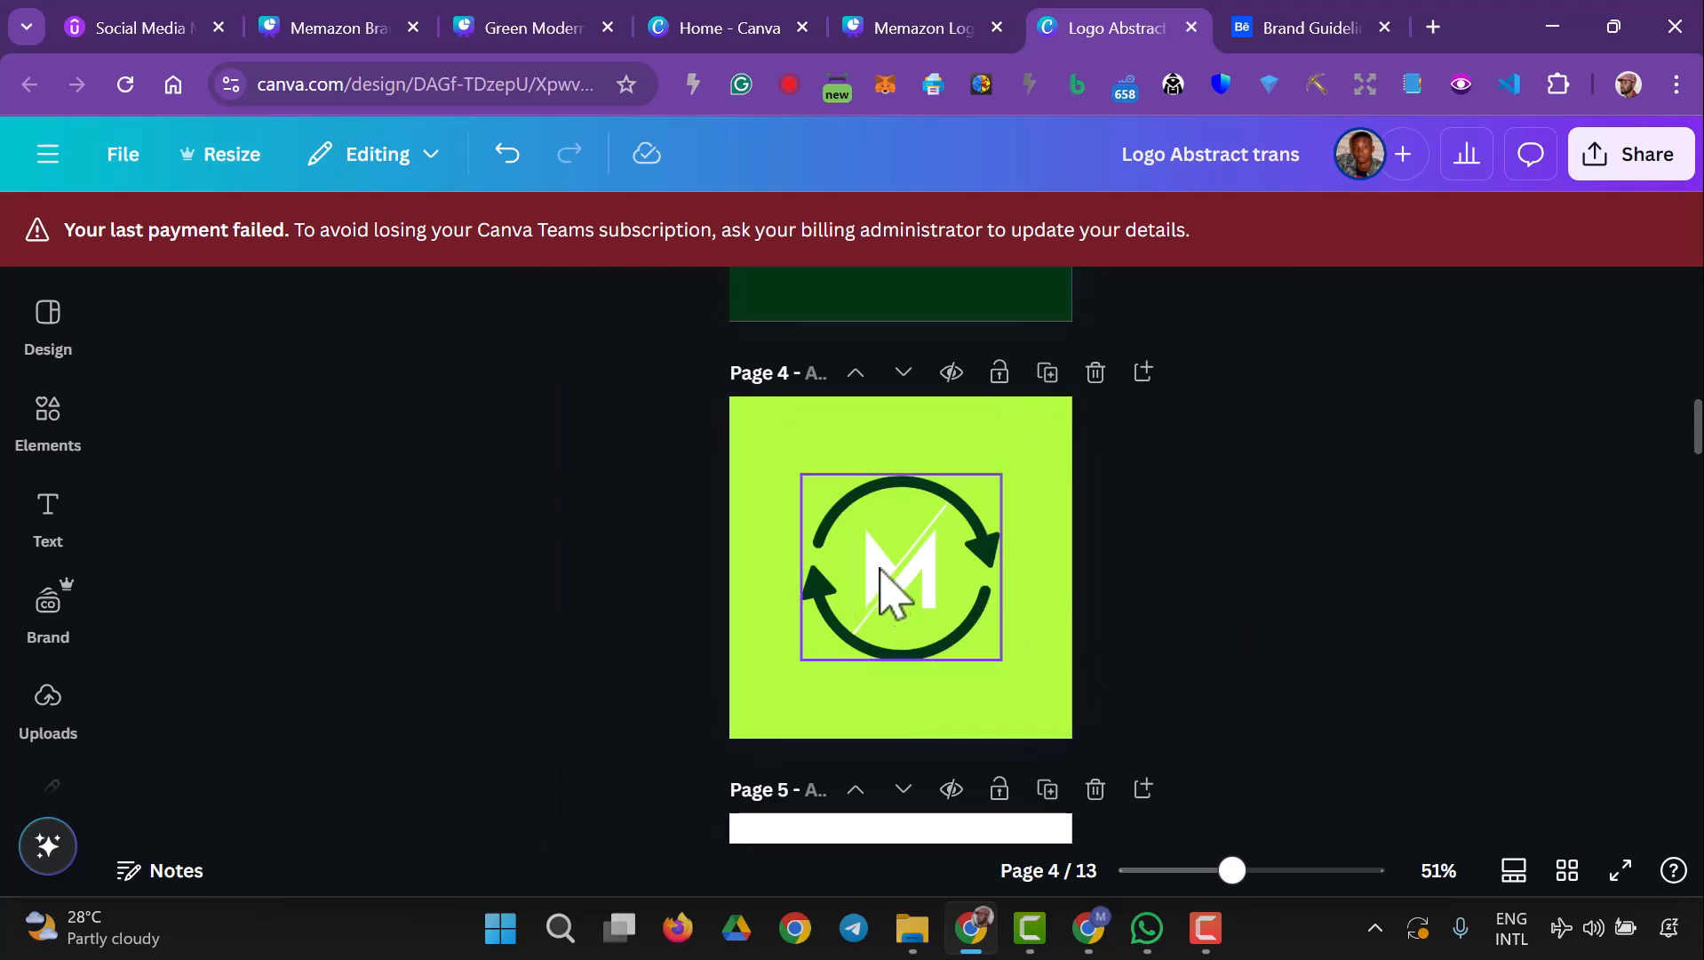
double_click(908, 604)
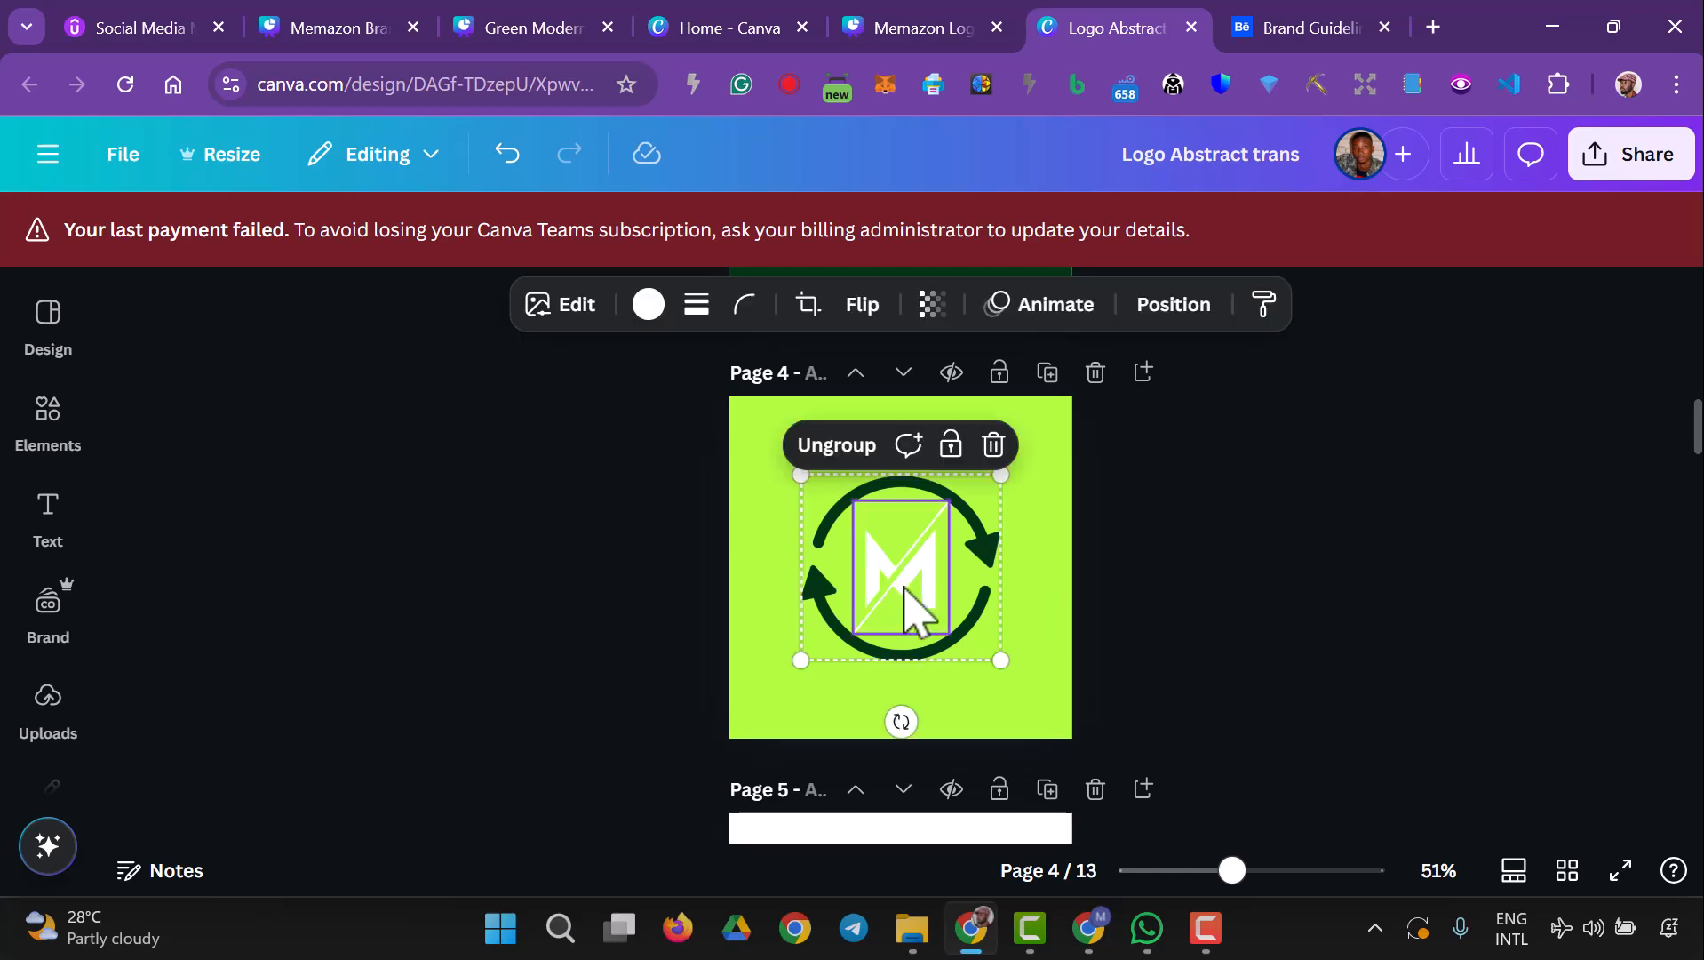
click(649, 305)
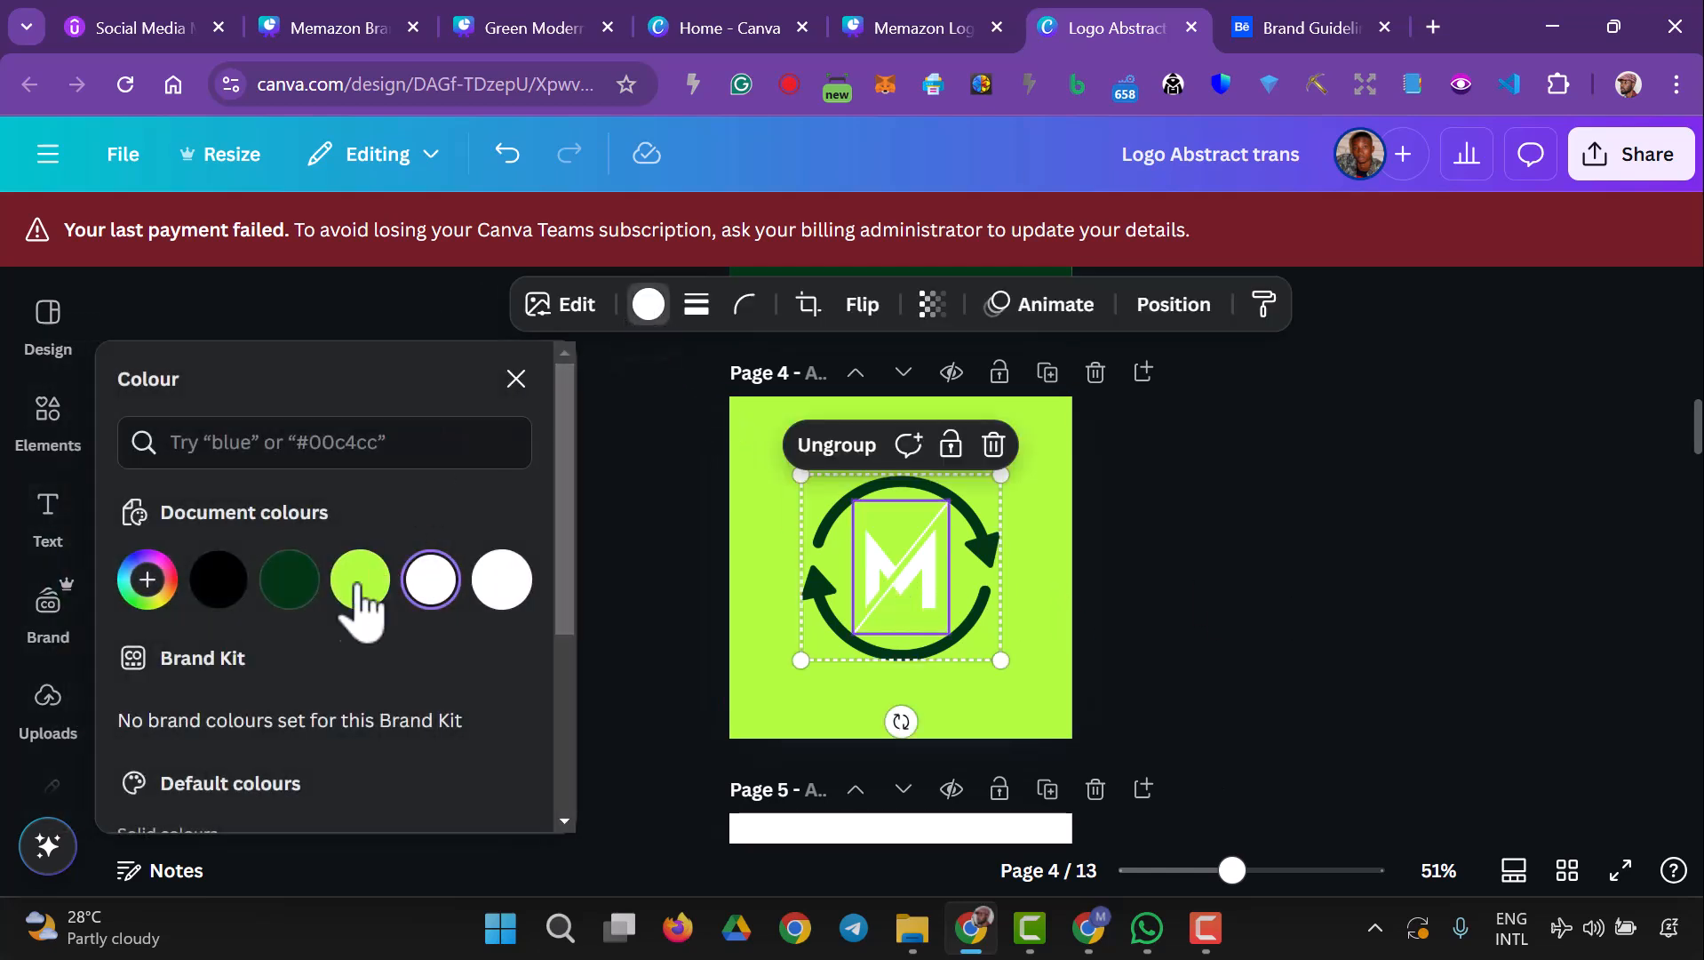
click(289, 579)
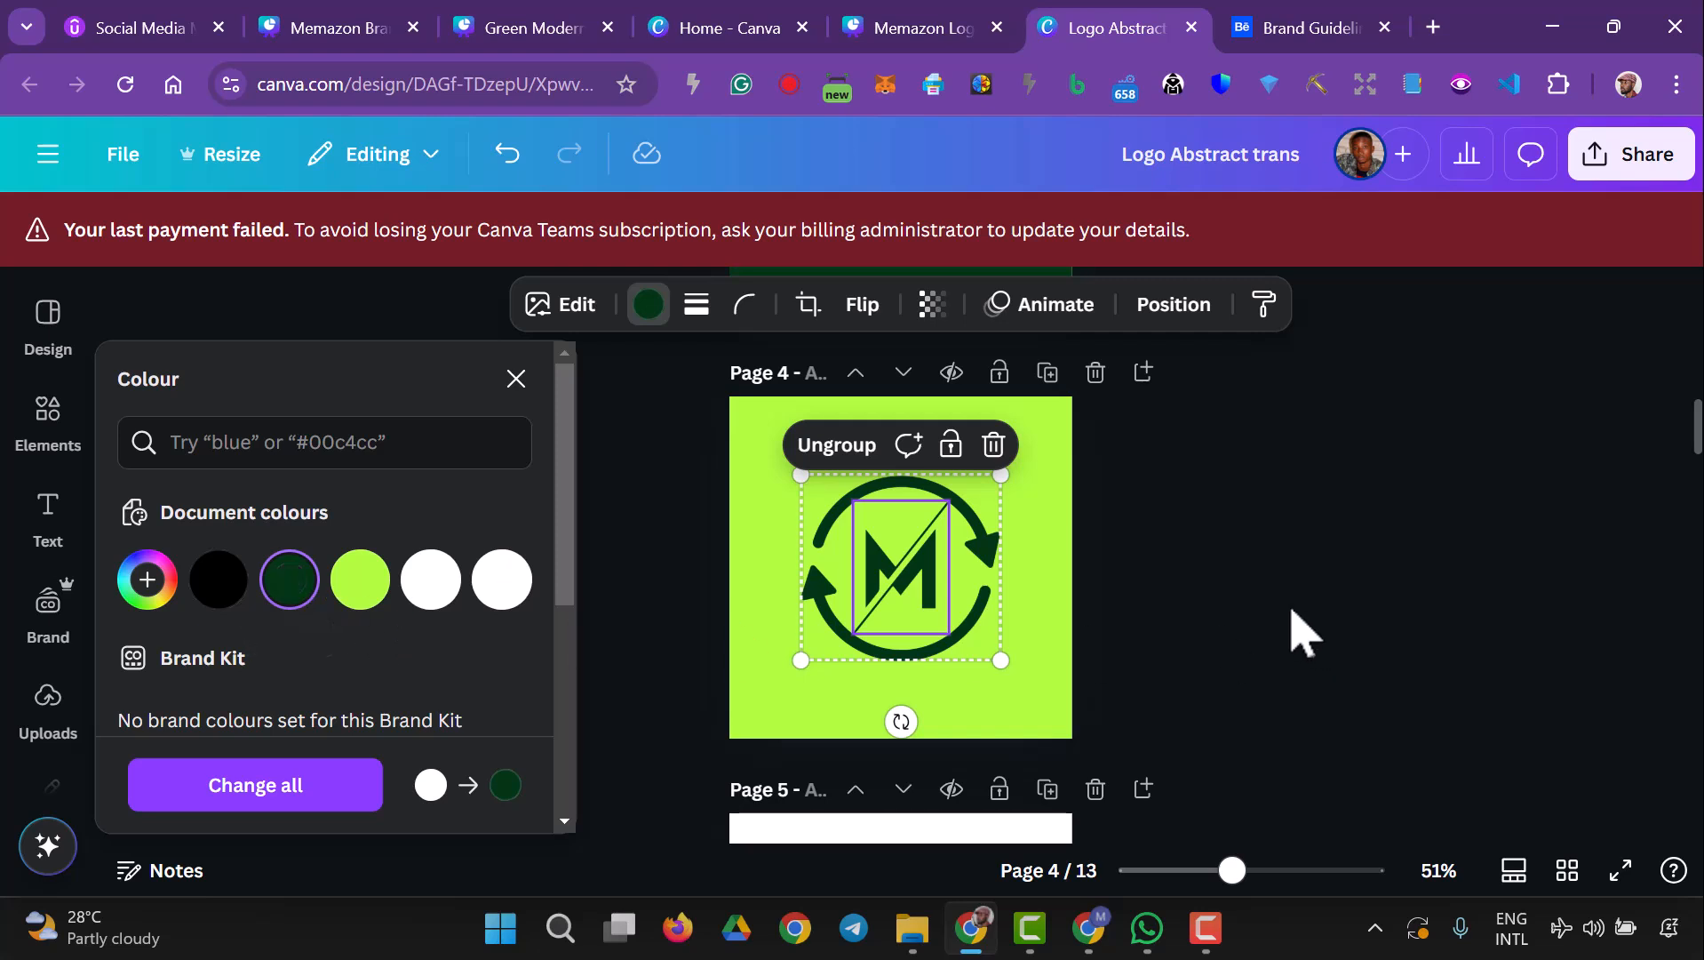
key(Escape)
- Duplicate the lime emblem page 4 twice to create pages 5 and 6
scroll(1249, 622, down, 3)
scroll(1243, 601, up, 2)
click(1233, 594)
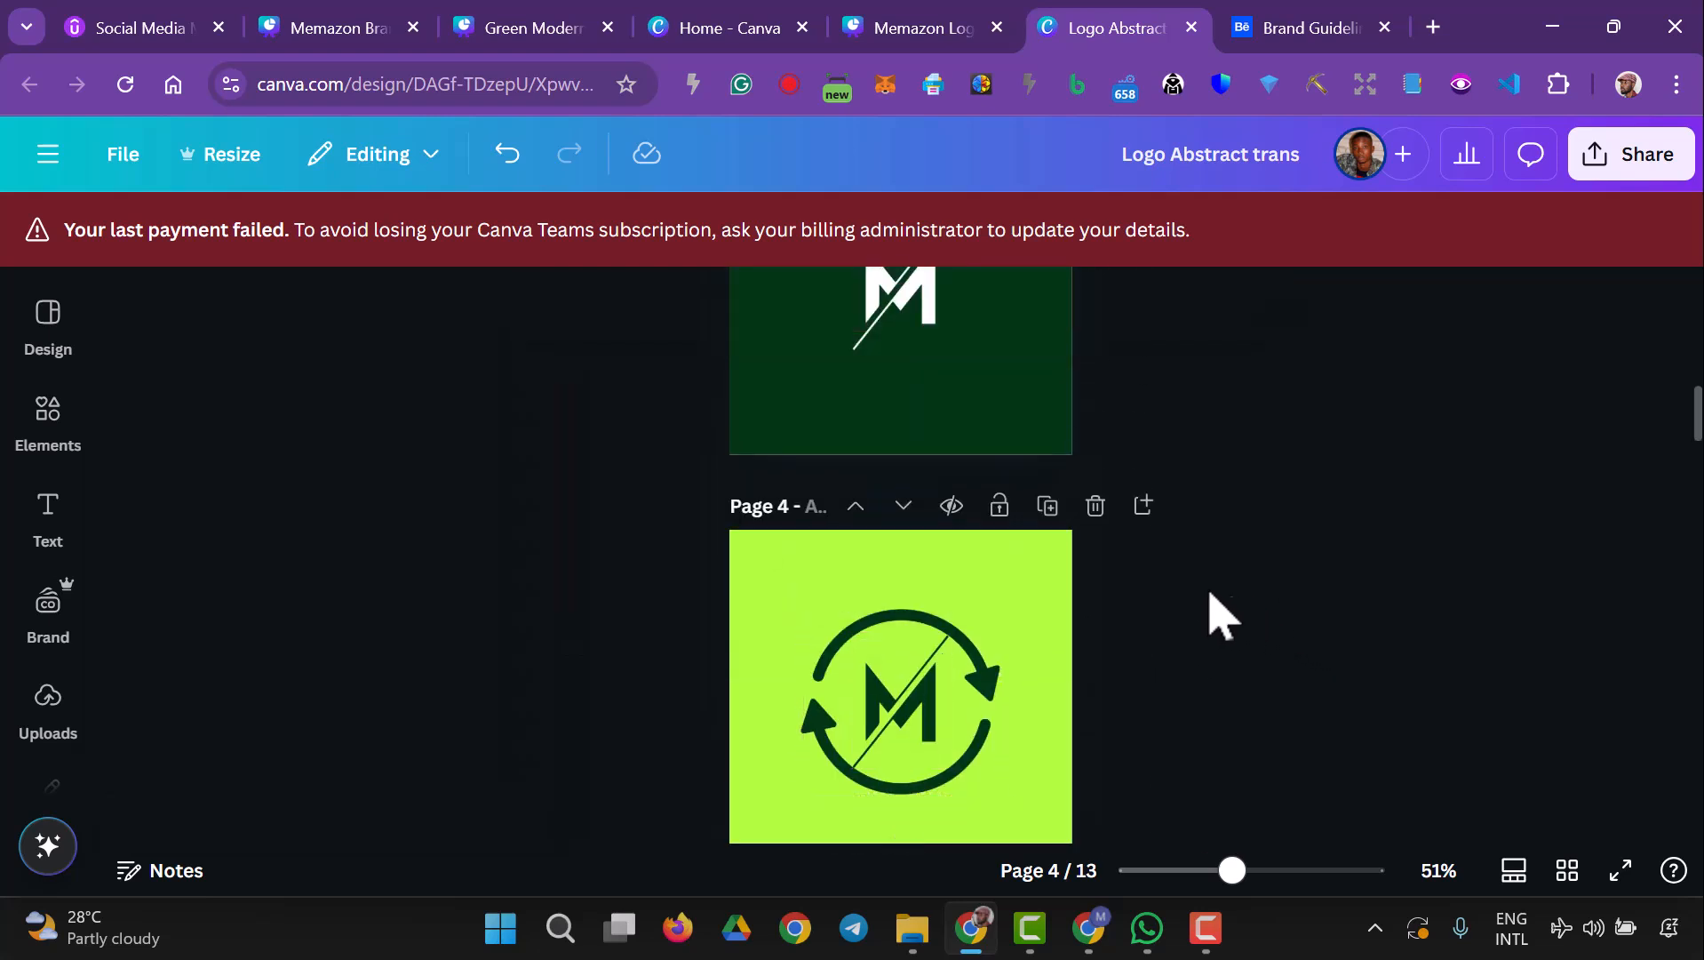
click(1049, 506)
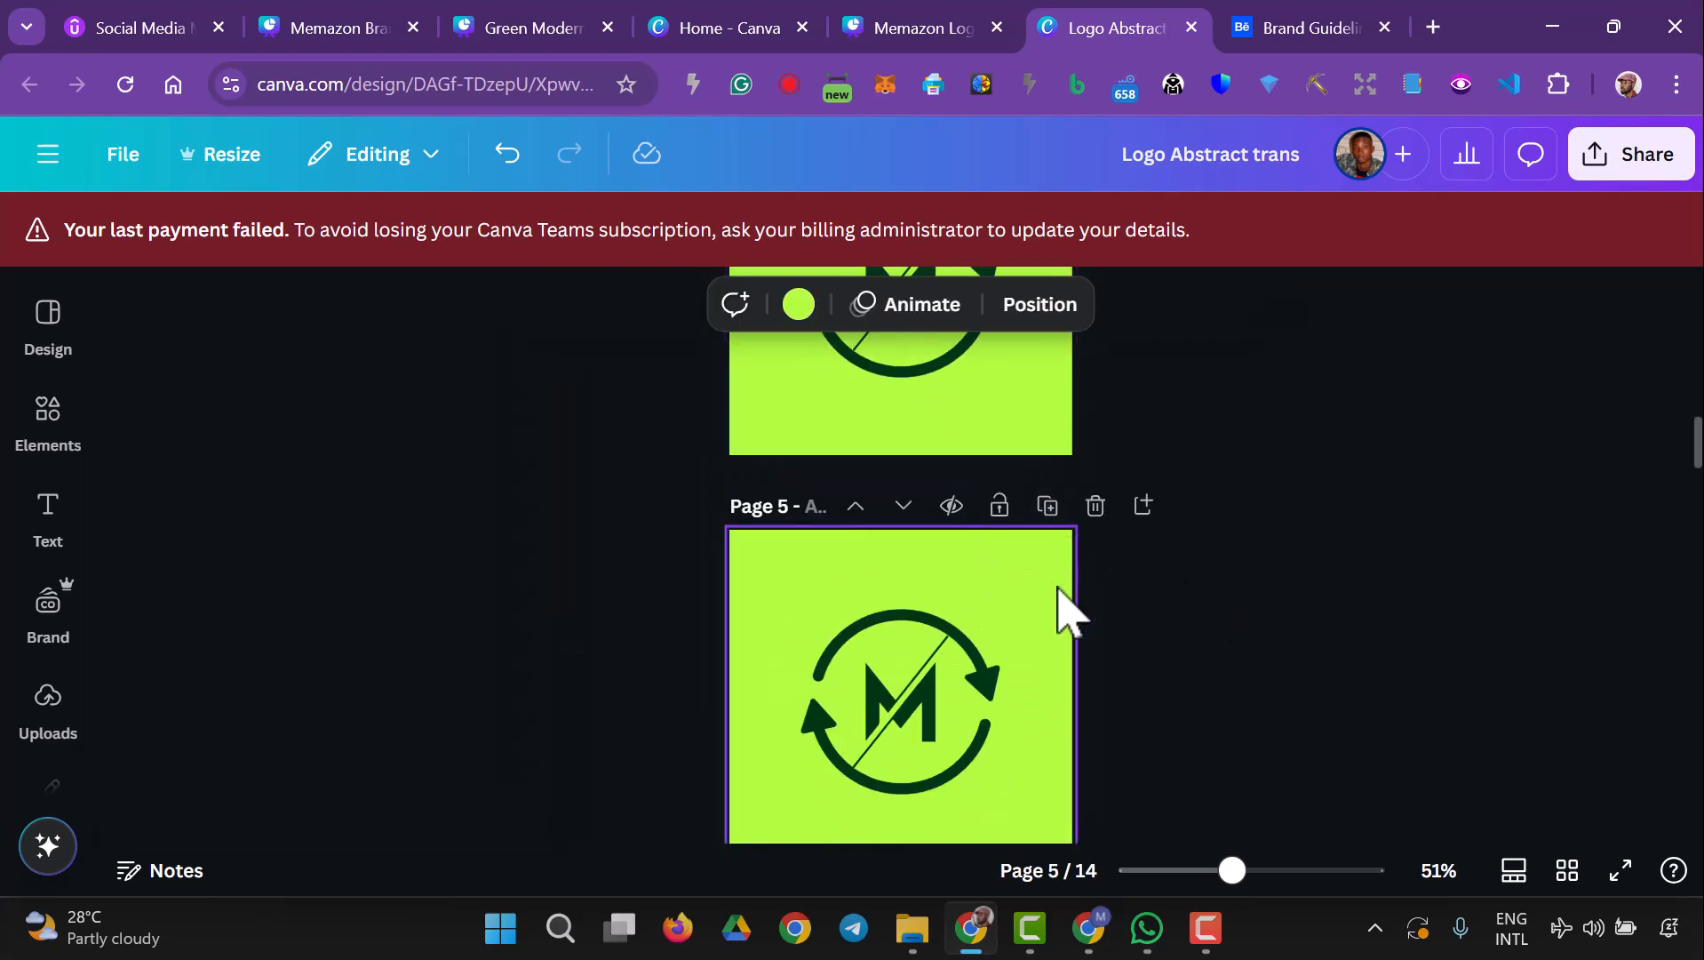
click(1047, 506)
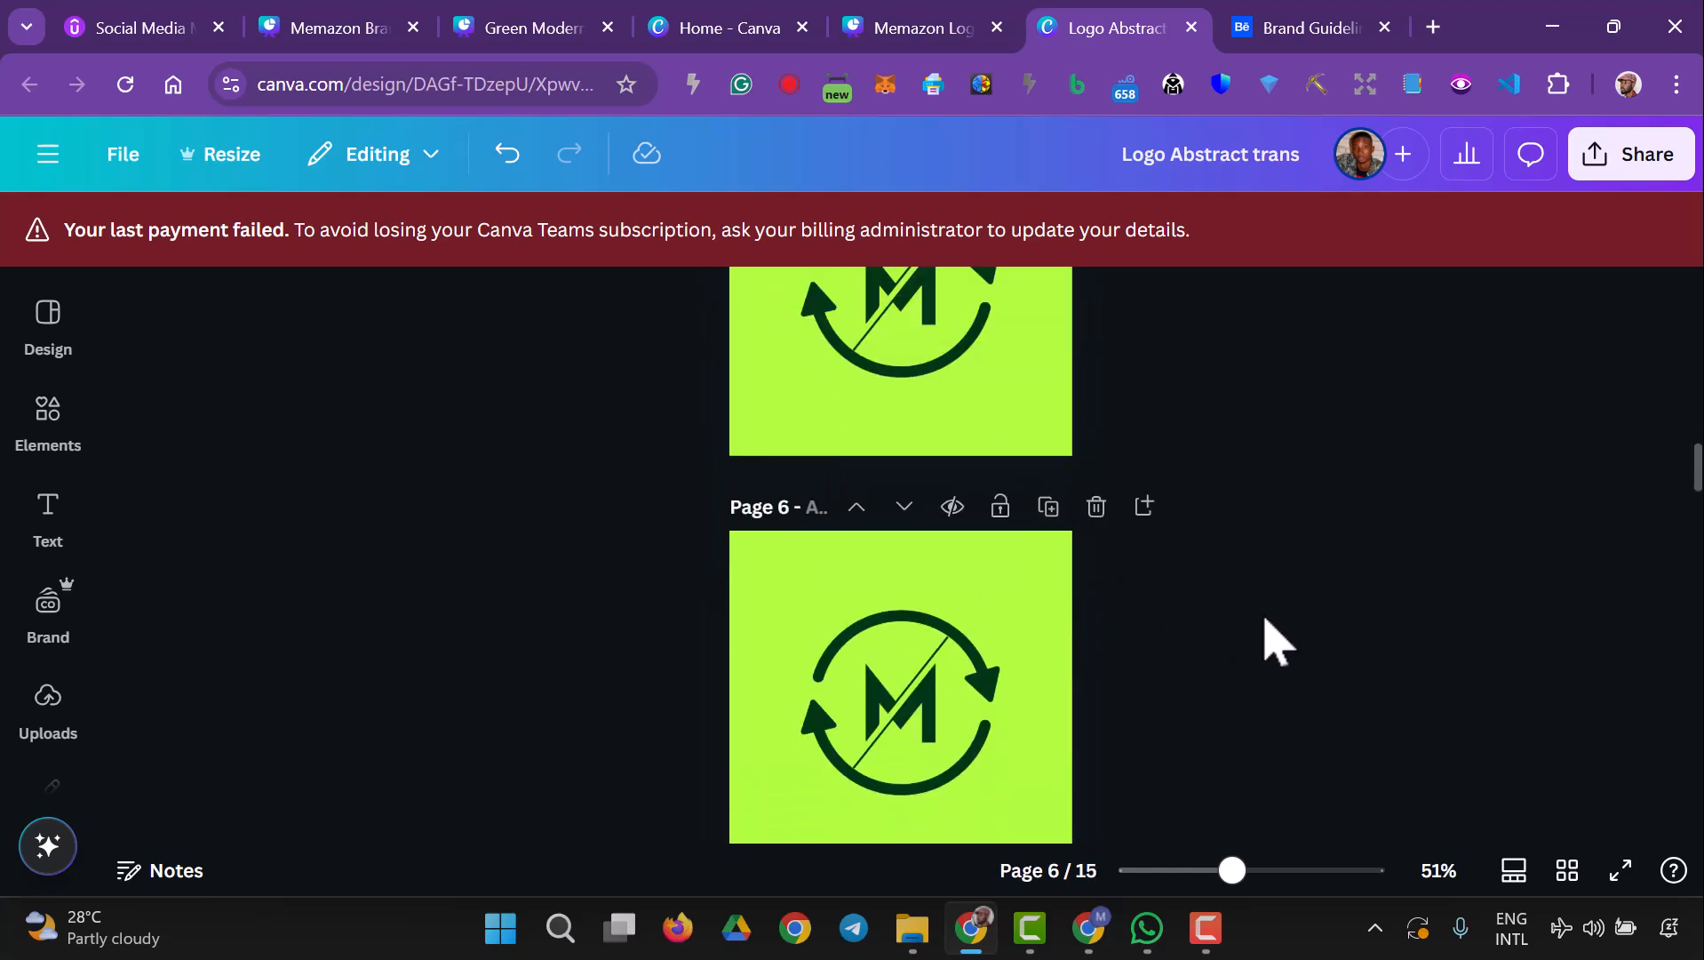
- Delete the M monogram from the emblem on page 5, keeping only the circular arrows
scroll(1267, 613, up, 3)
click(955, 711)
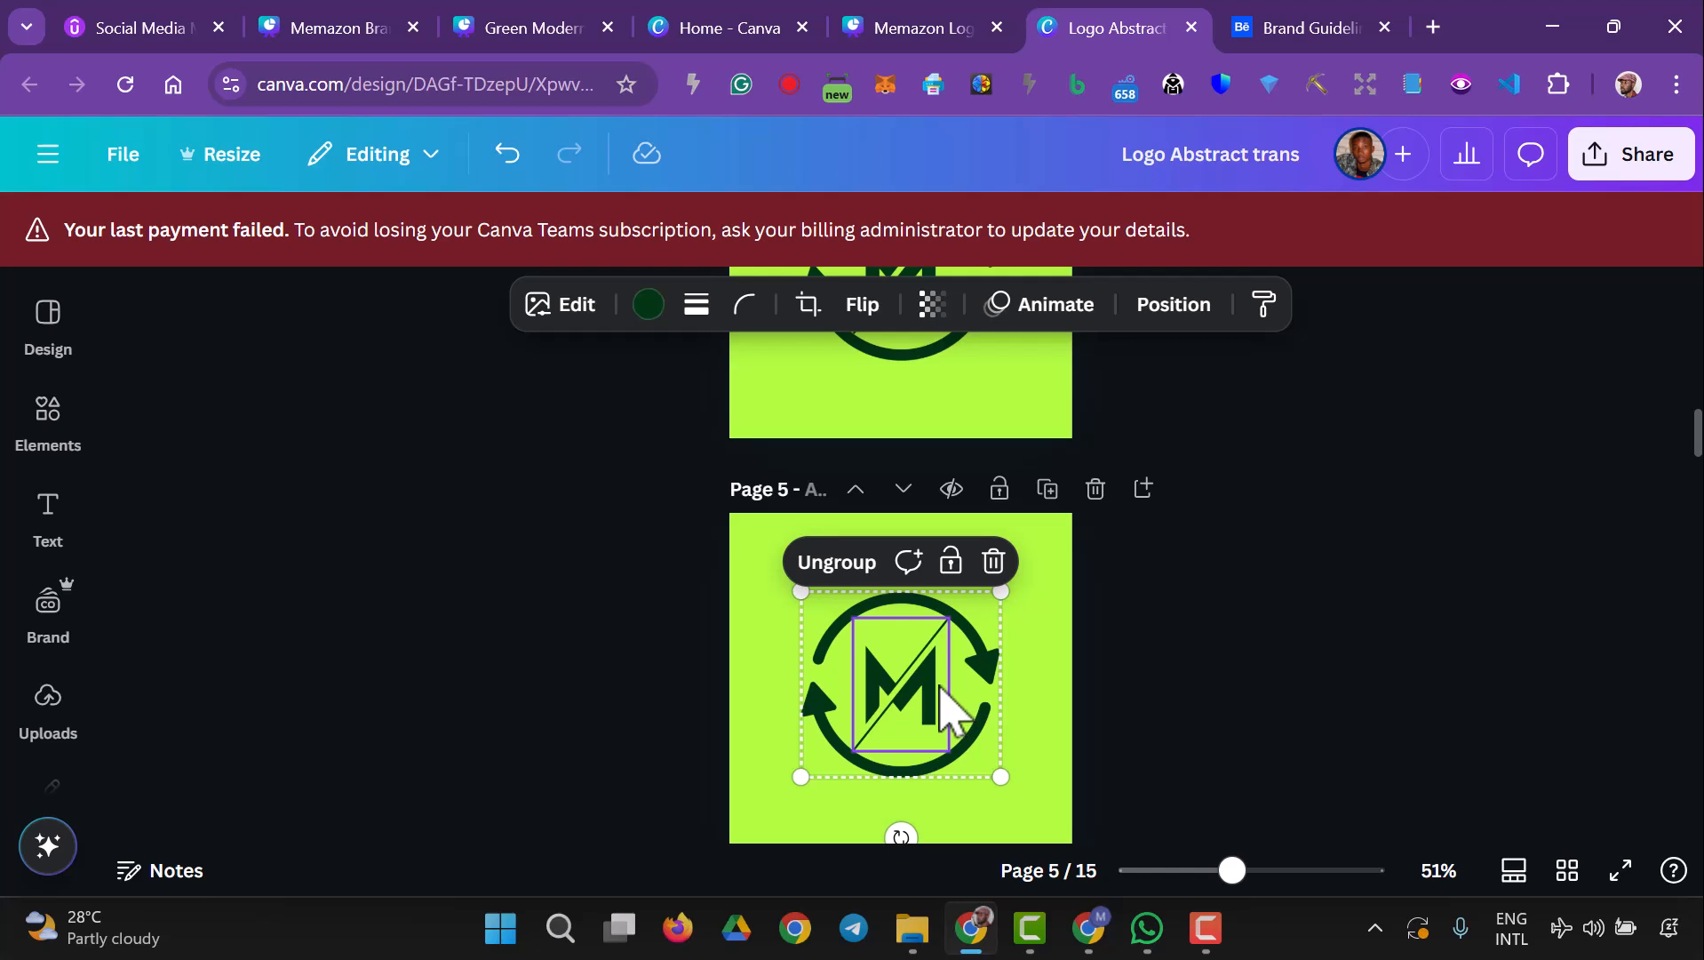
click(944, 708)
key(Delete)
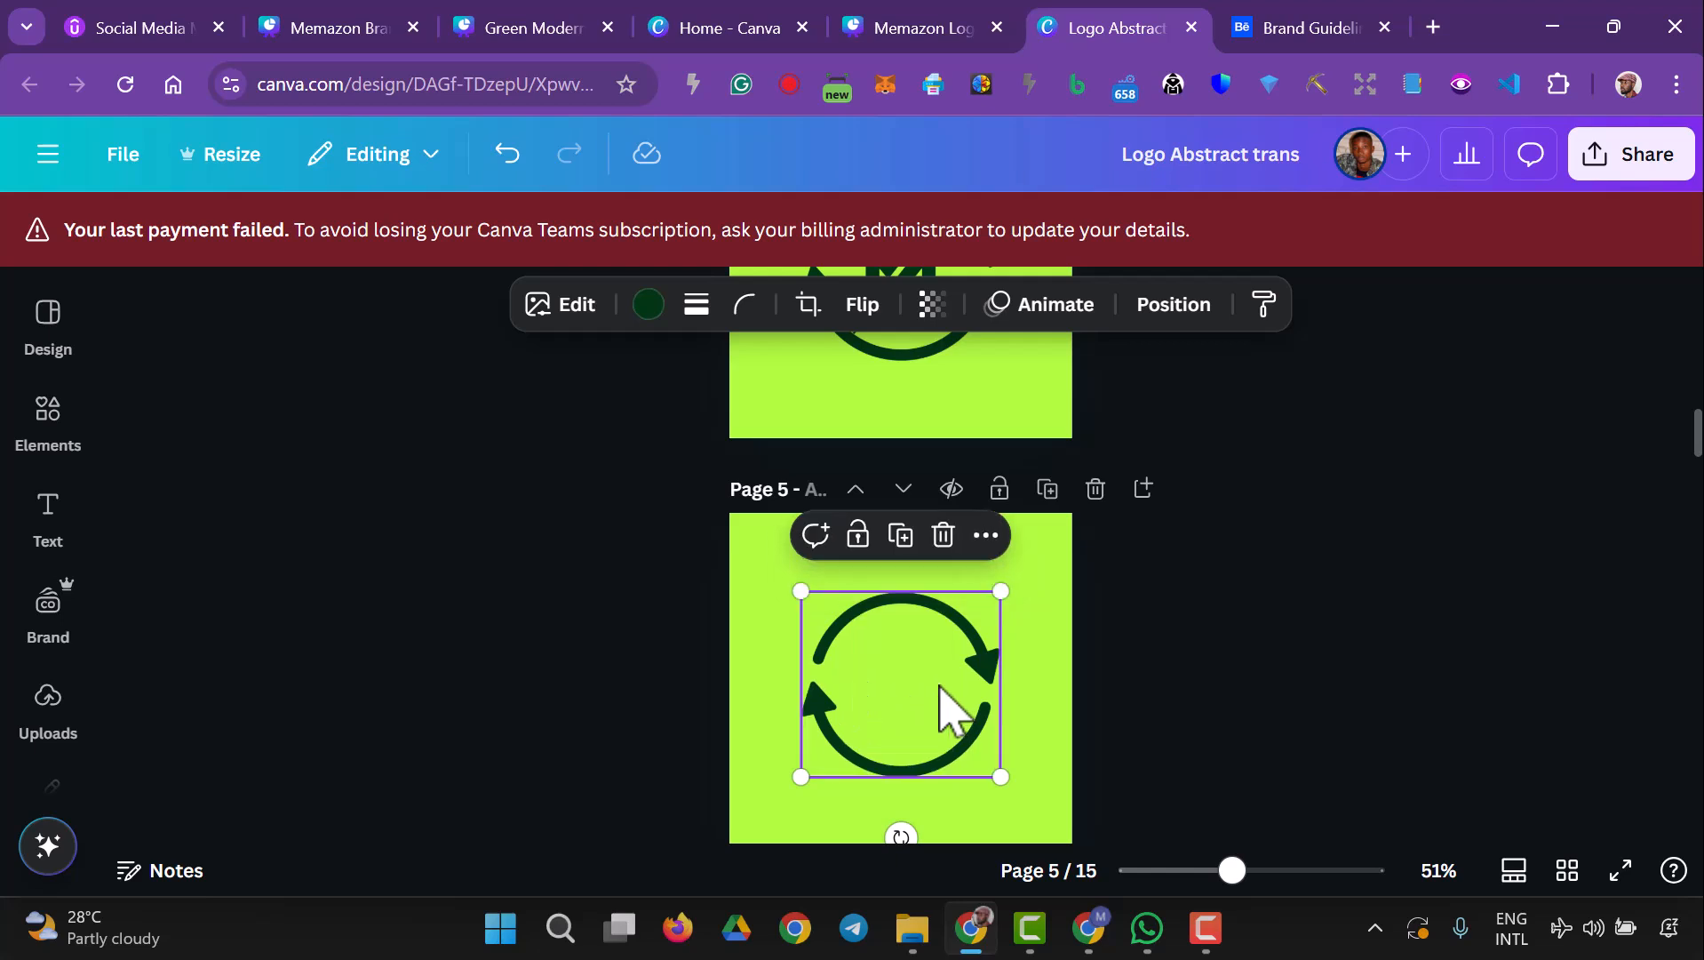
click(1279, 755)
- Delete the circular arrows from the emblem on page 6, keeping only the M monogram
scroll(1270, 737, up, 5)
scroll(1271, 707, down, 10)
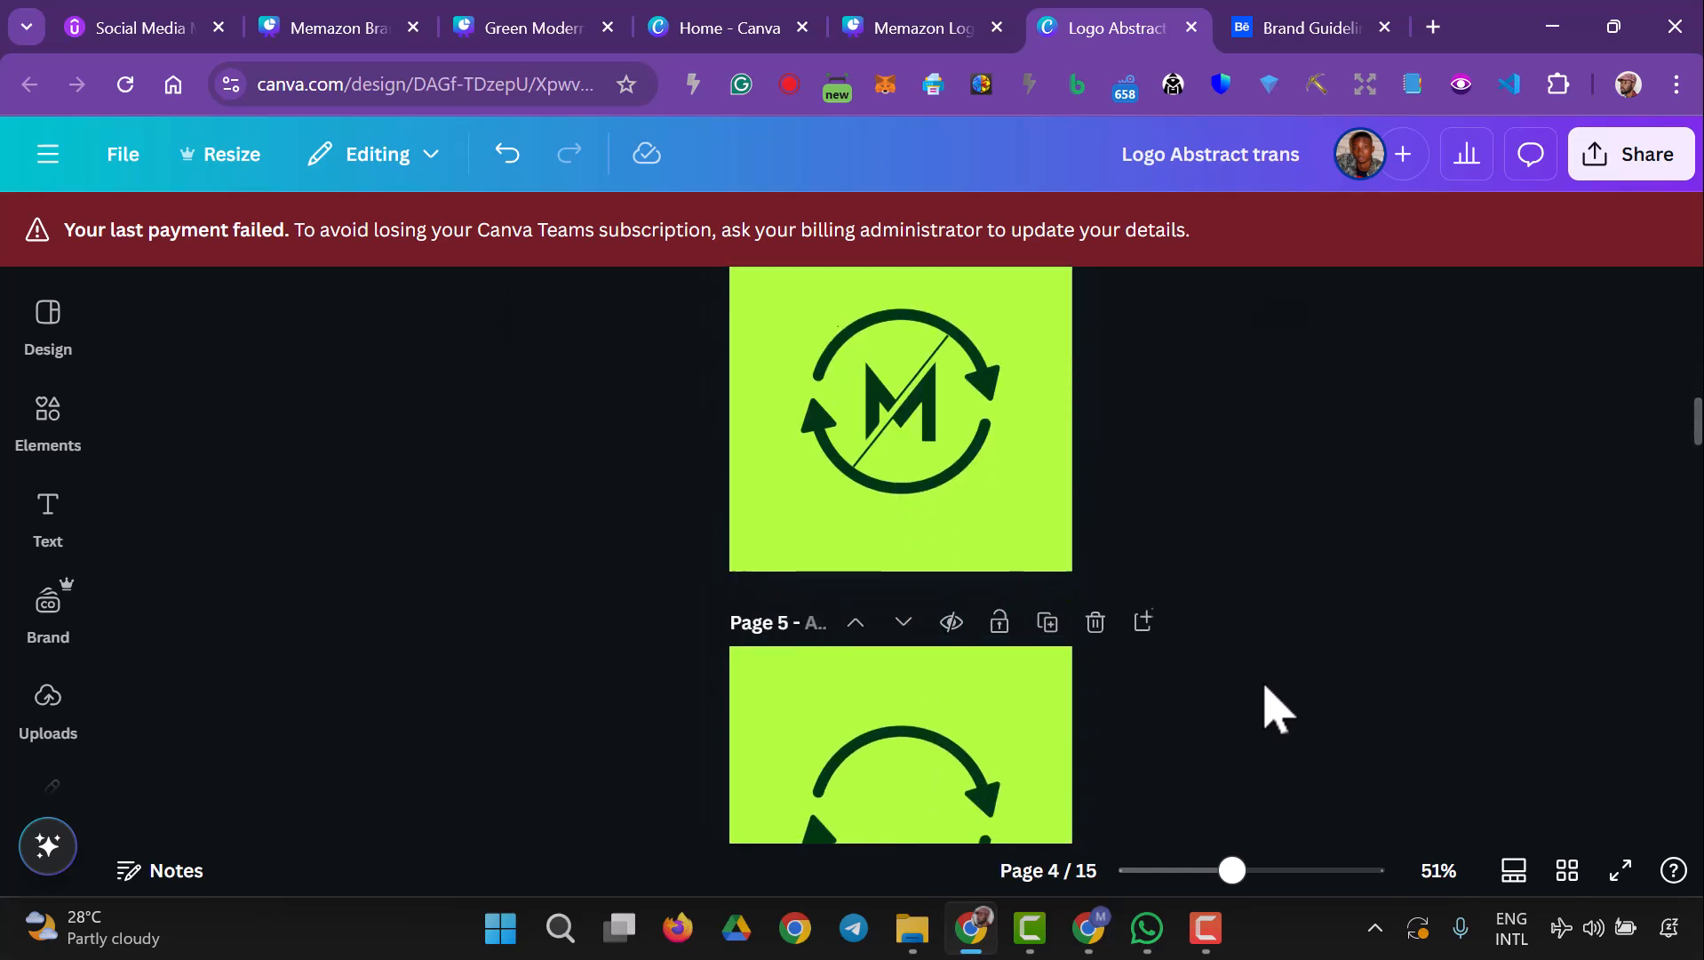
click(953, 506)
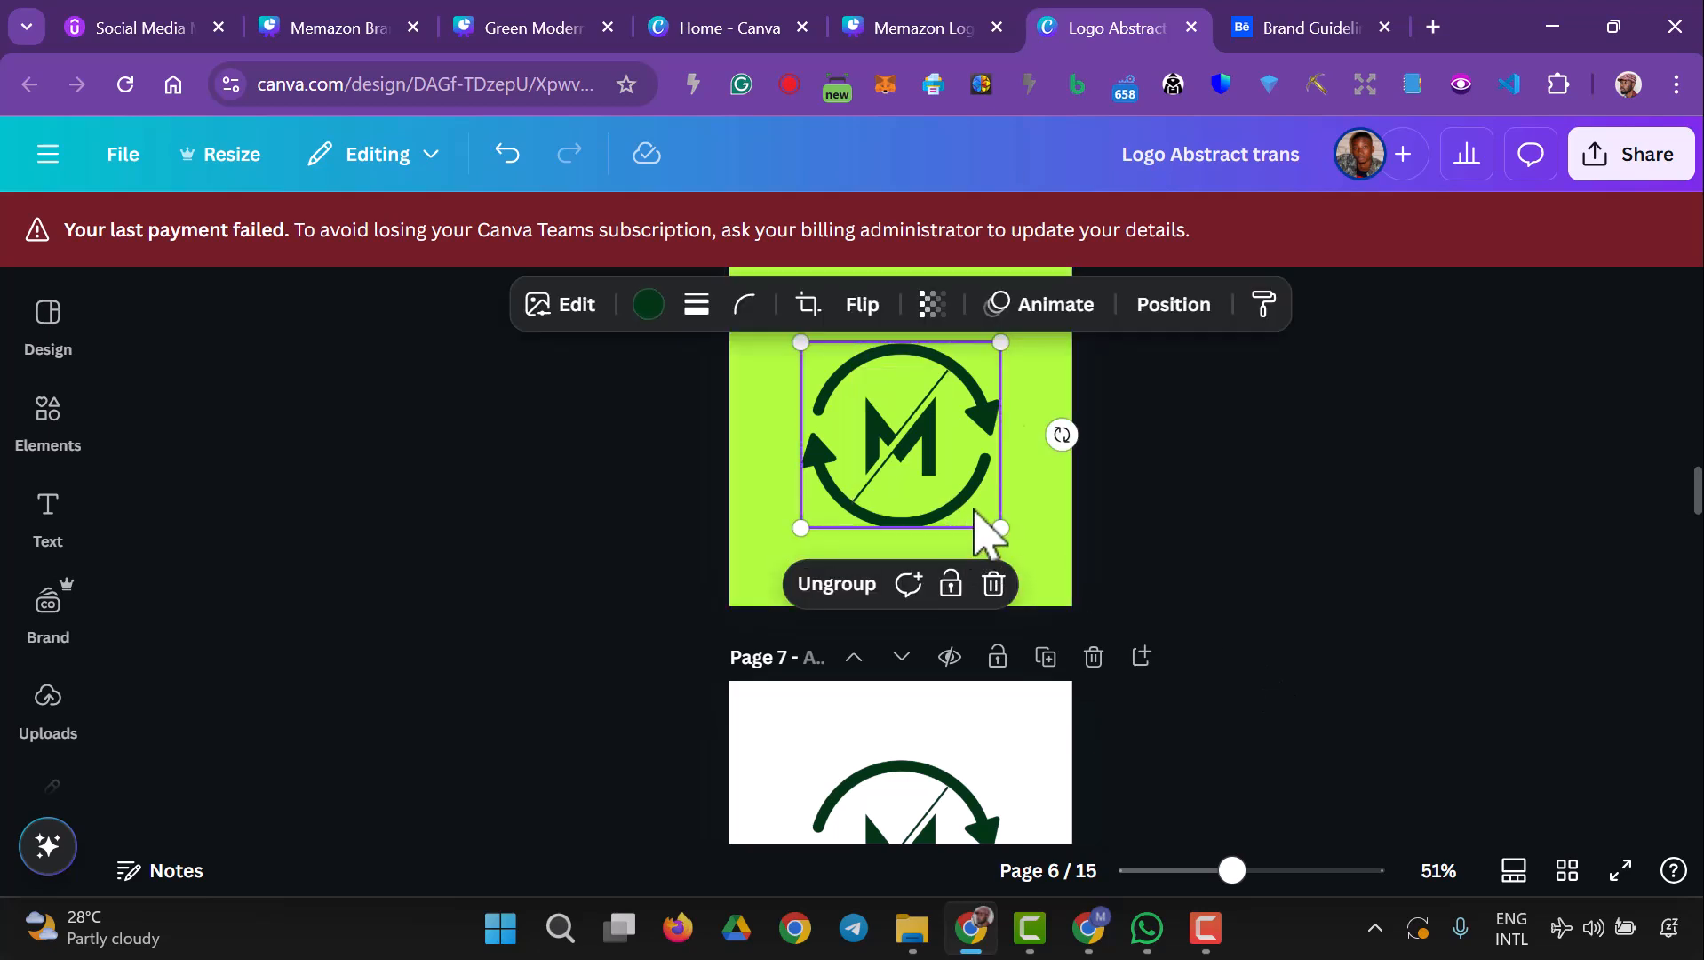
key(Delete)
click(1403, 570)
- Review the emblem variations across the Logo Abstract trans pages and compare them with the Memazon Logo and Green Modern Elegant designs
scroll(1411, 575, up, 8)
scroll(1422, 597, up, 15)
scroll(1421, 597, down, 20)
scroll(1422, 613, down, 6)
scroll(1315, 489, up, 5)
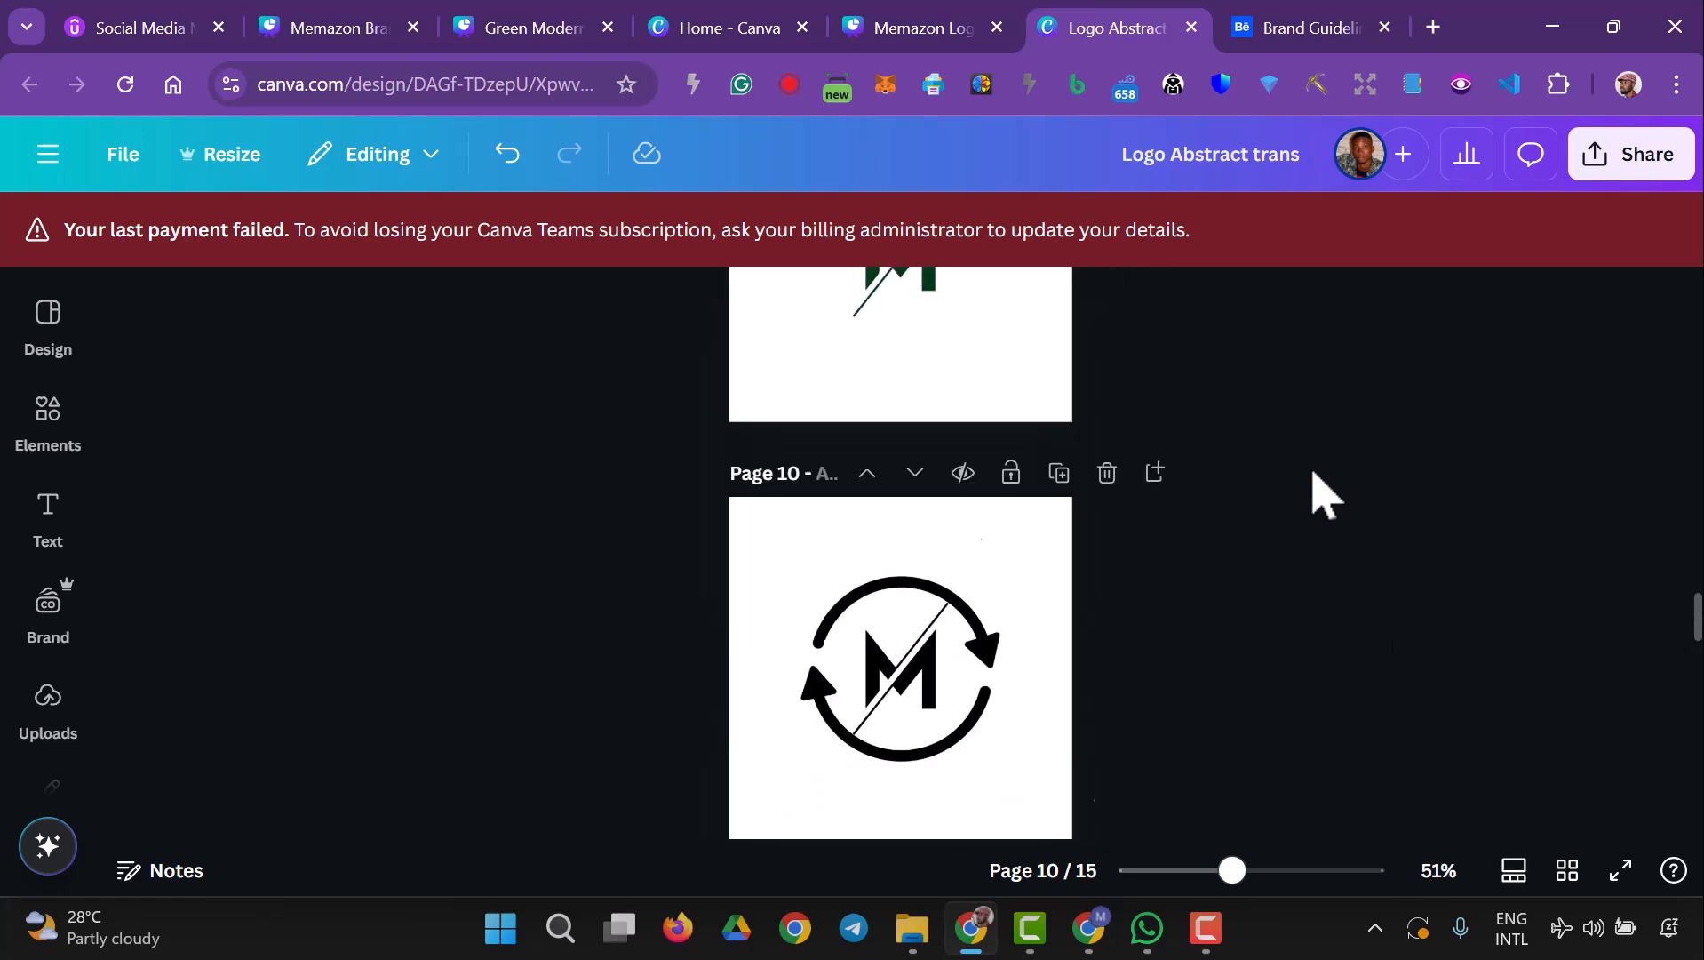
click(935, 30)
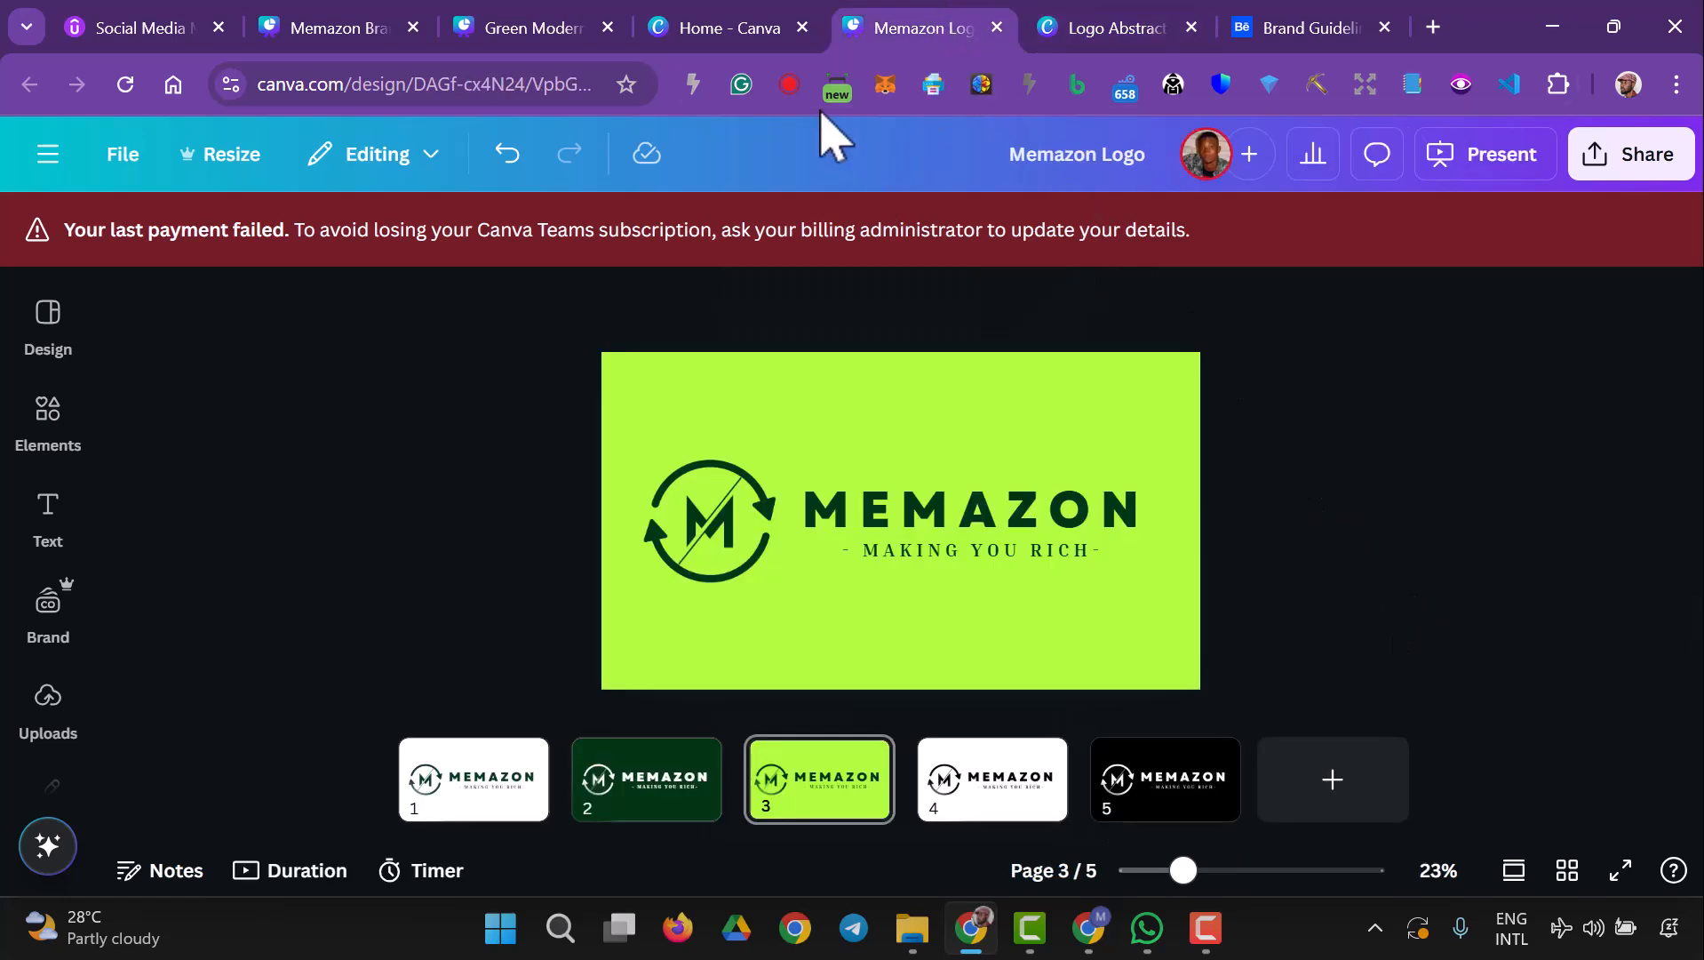
click(698, 25)
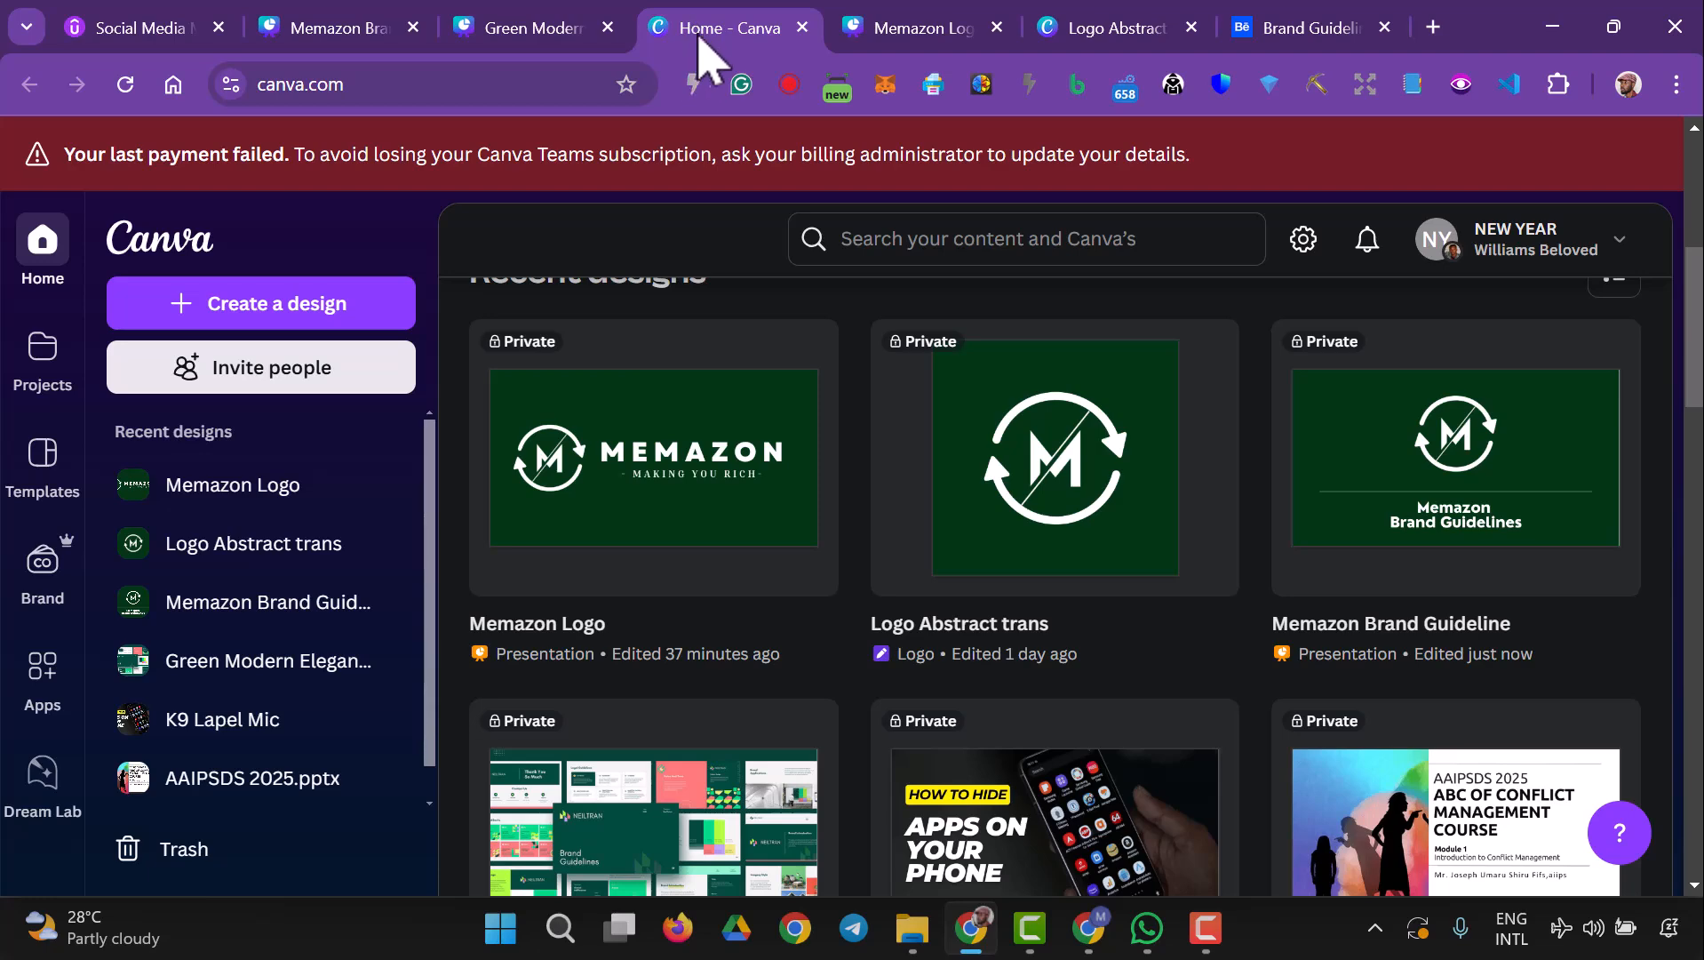
click(502, 29)
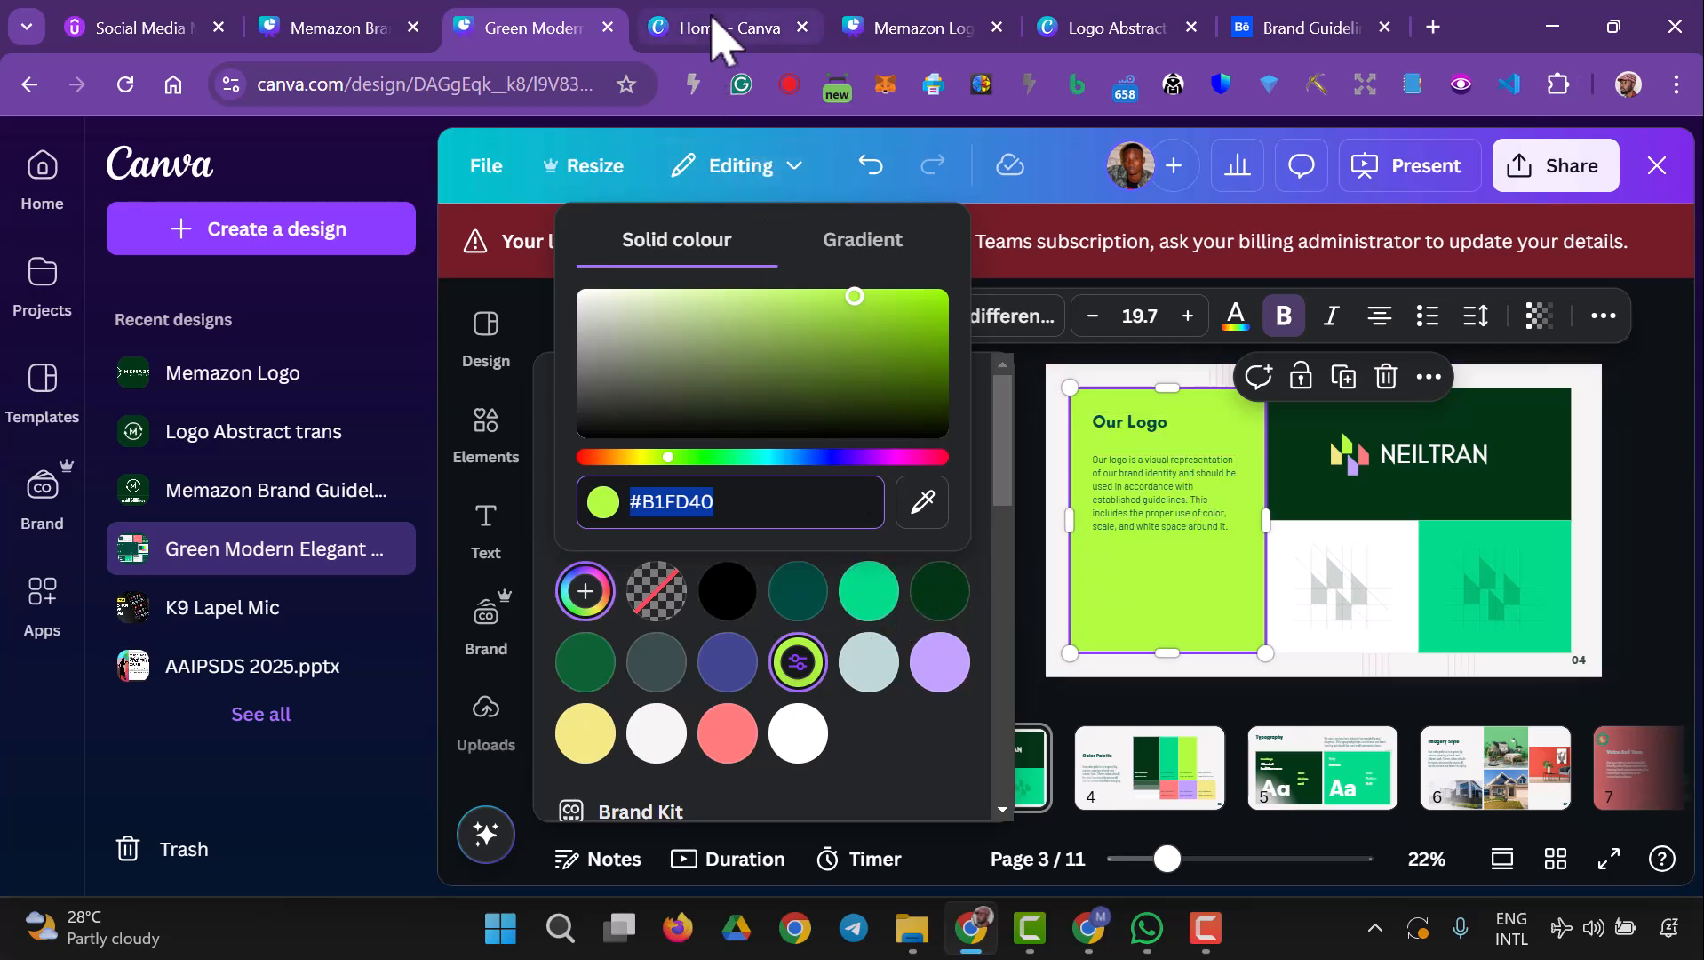
- Switch to the Memazon Logo design and duplicate its white-background page 1
click(852, 25)
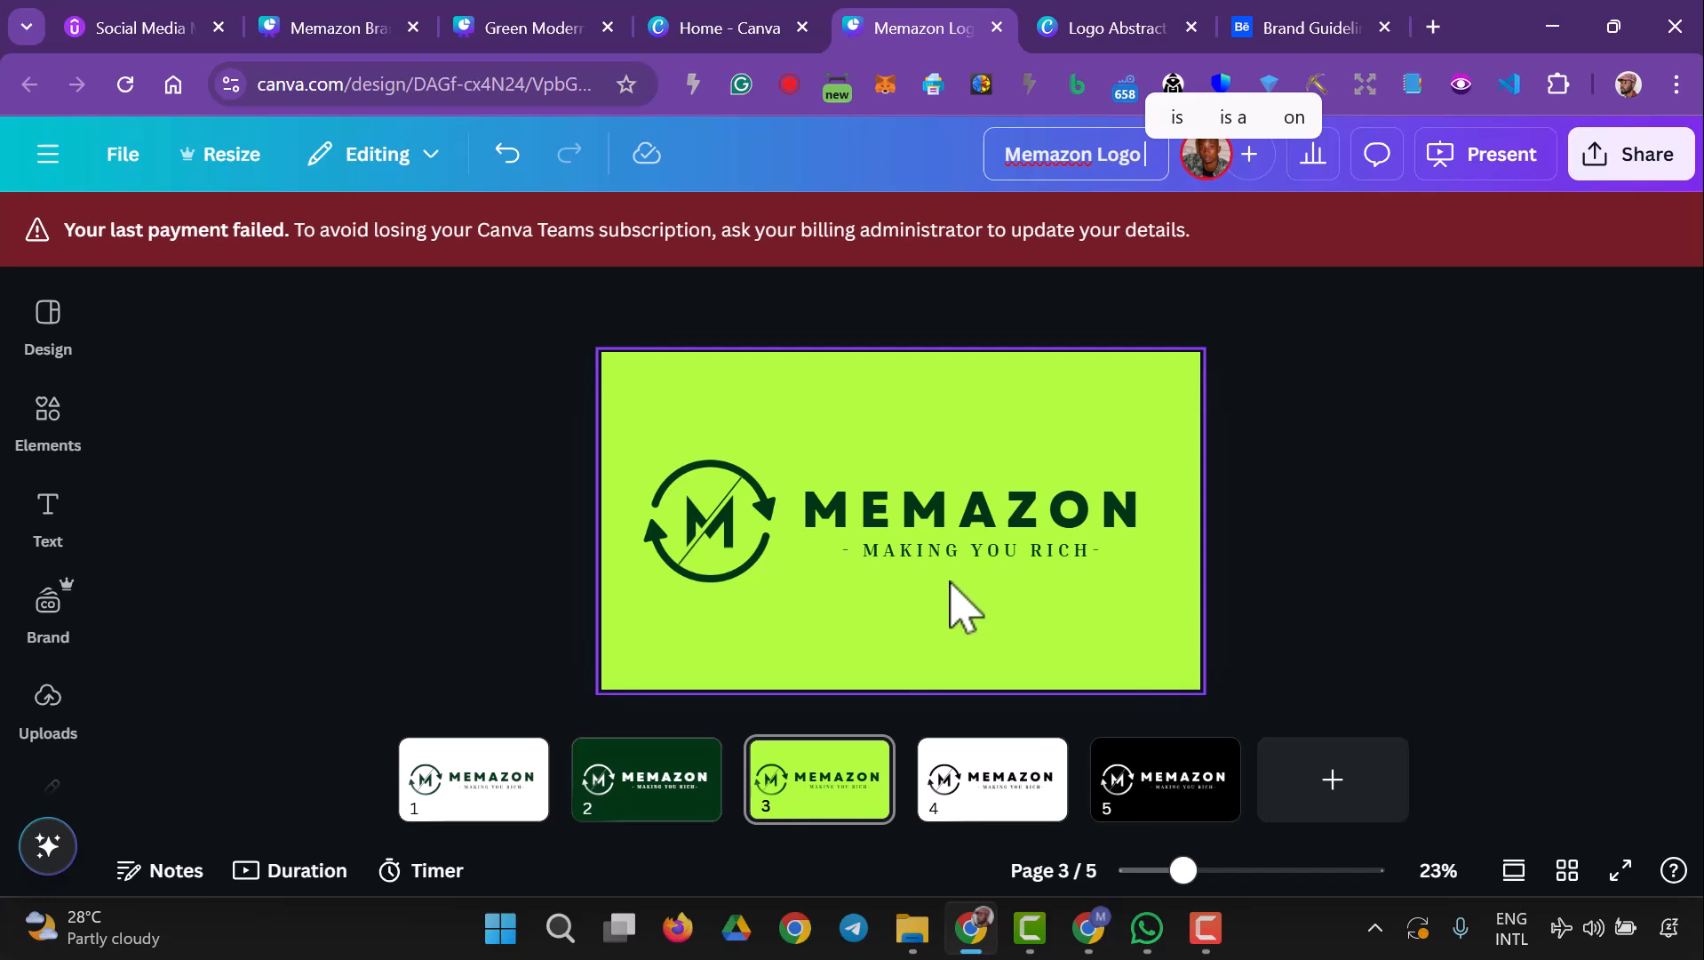
click(523, 771)
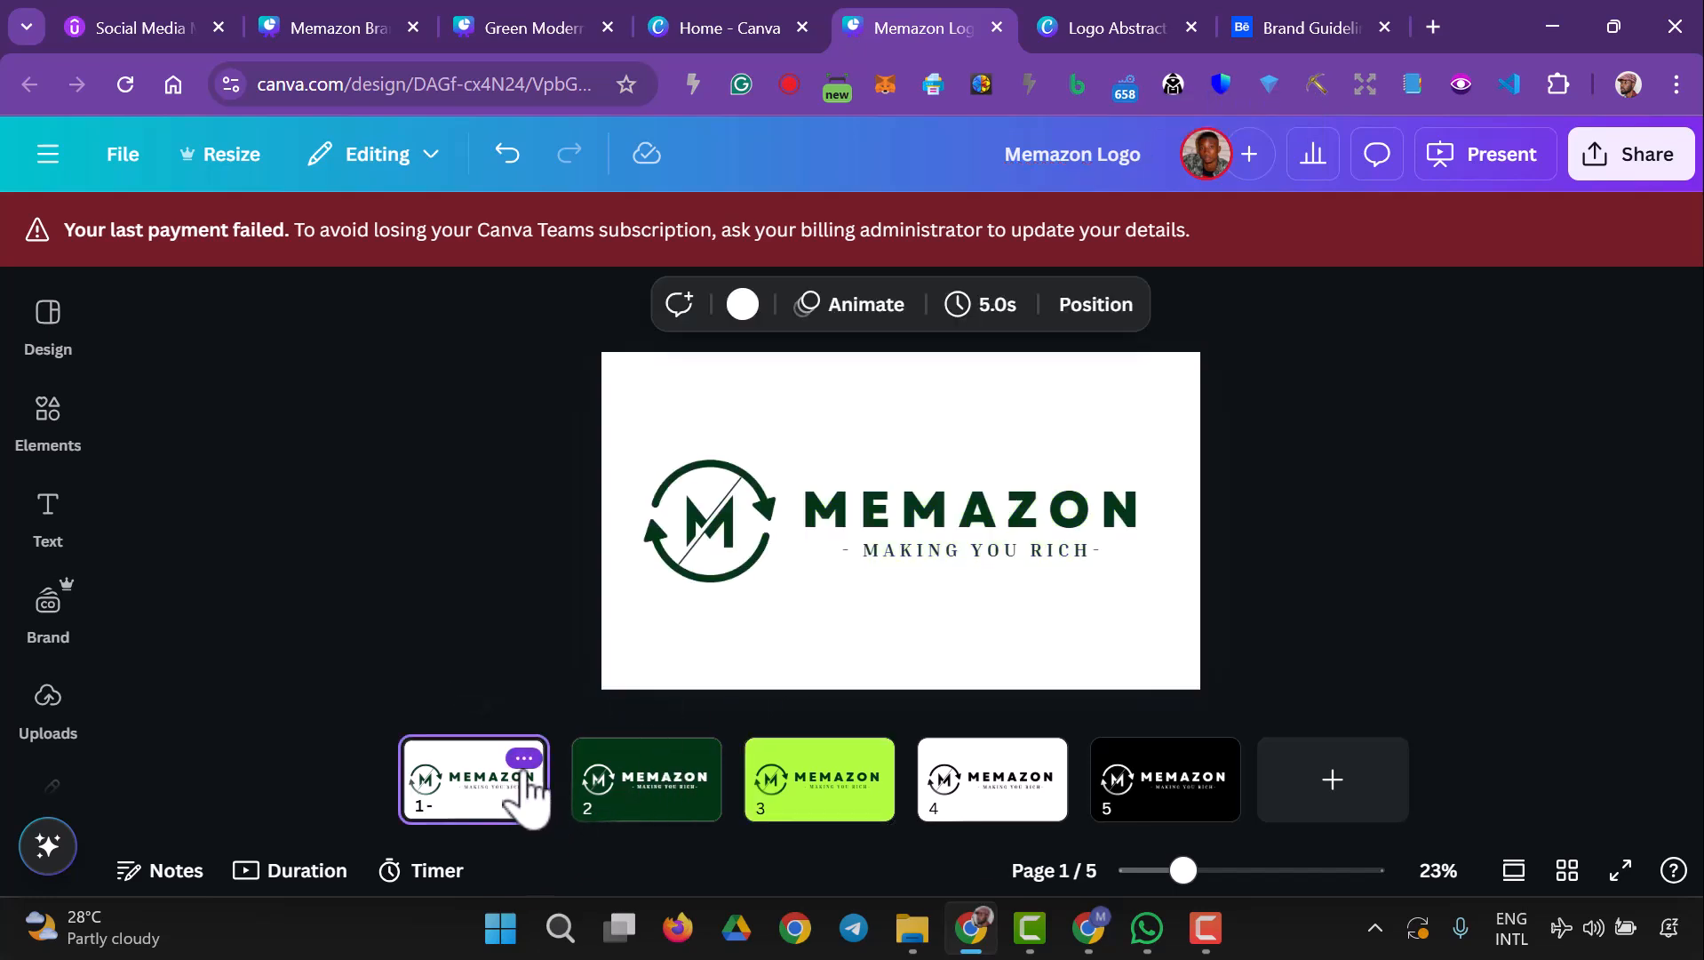
click(526, 760)
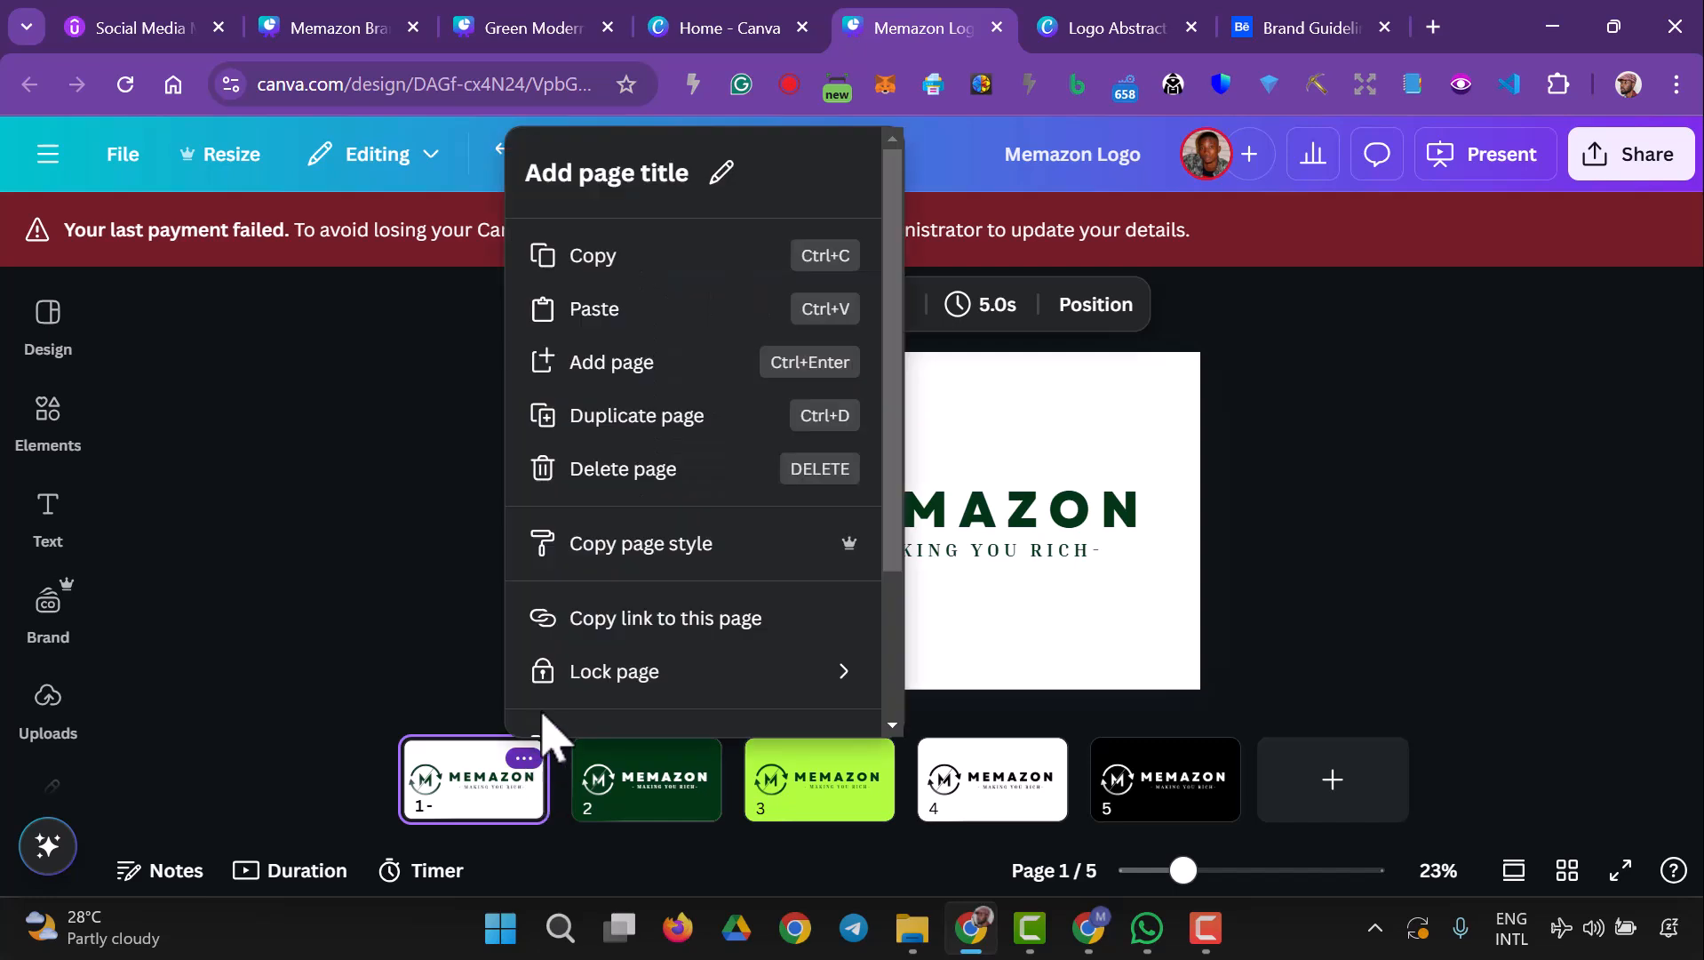
click(619, 416)
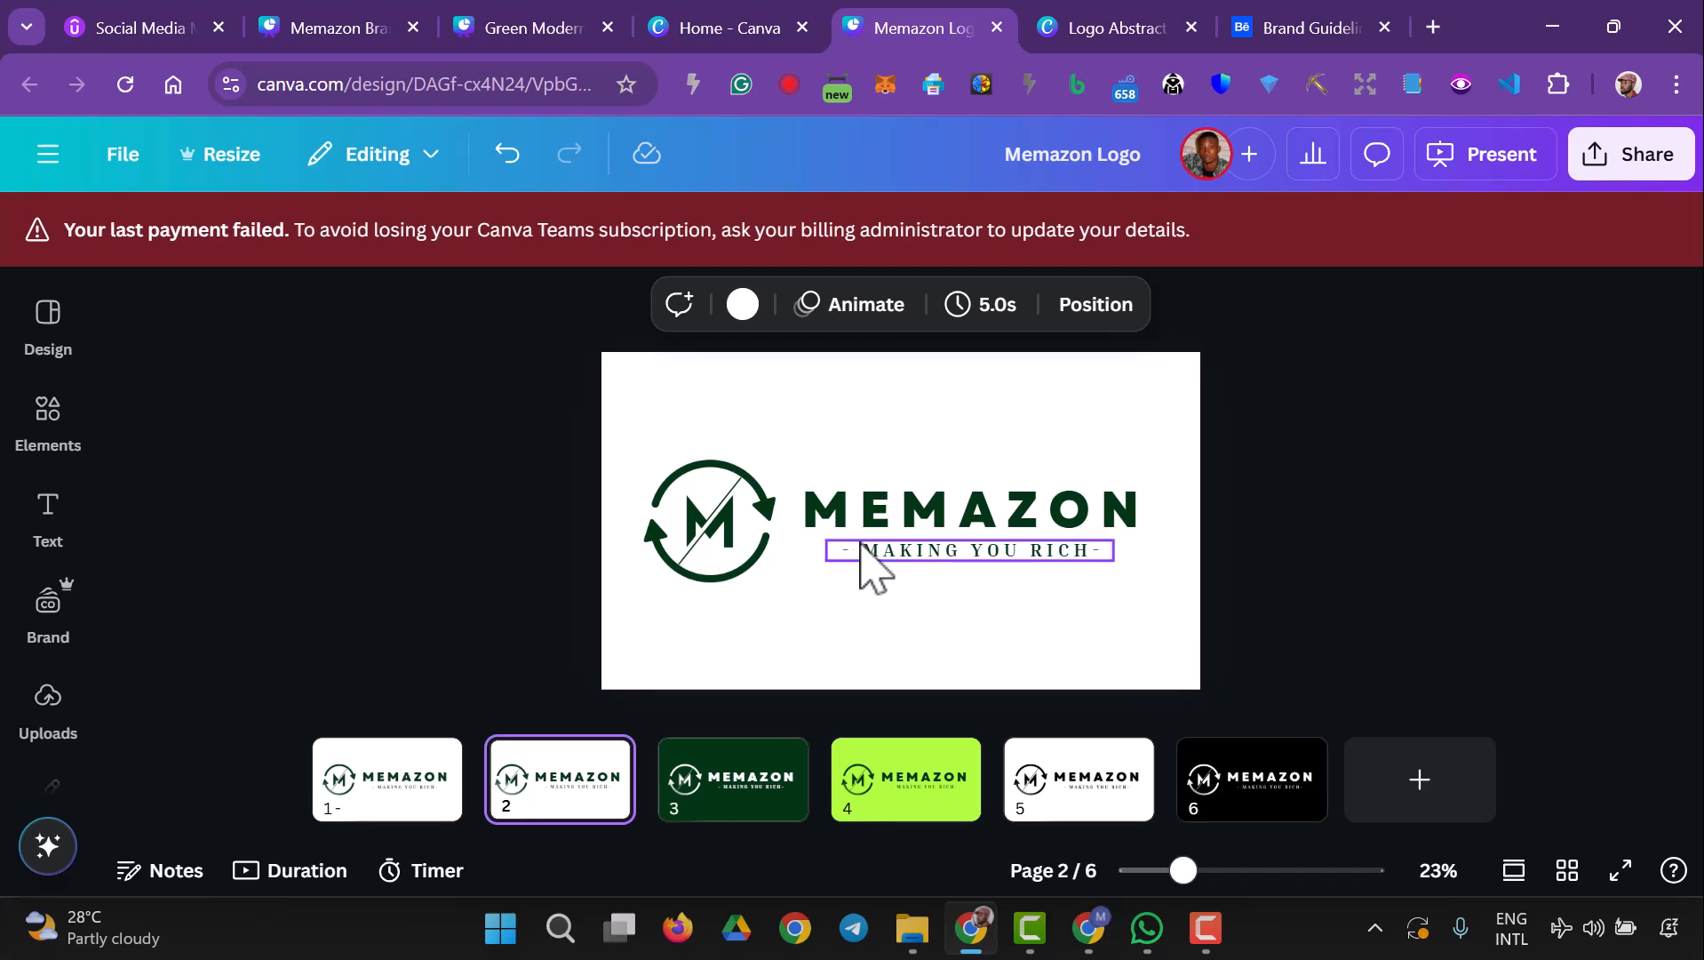
- Delete the "MAKING YOU RICH" tagline from page 2 and move the MEMAZON wordmark down below the emblem's level
click(894, 582)
key(Delete)
click(903, 534)
drag(904, 534, 884, 633)
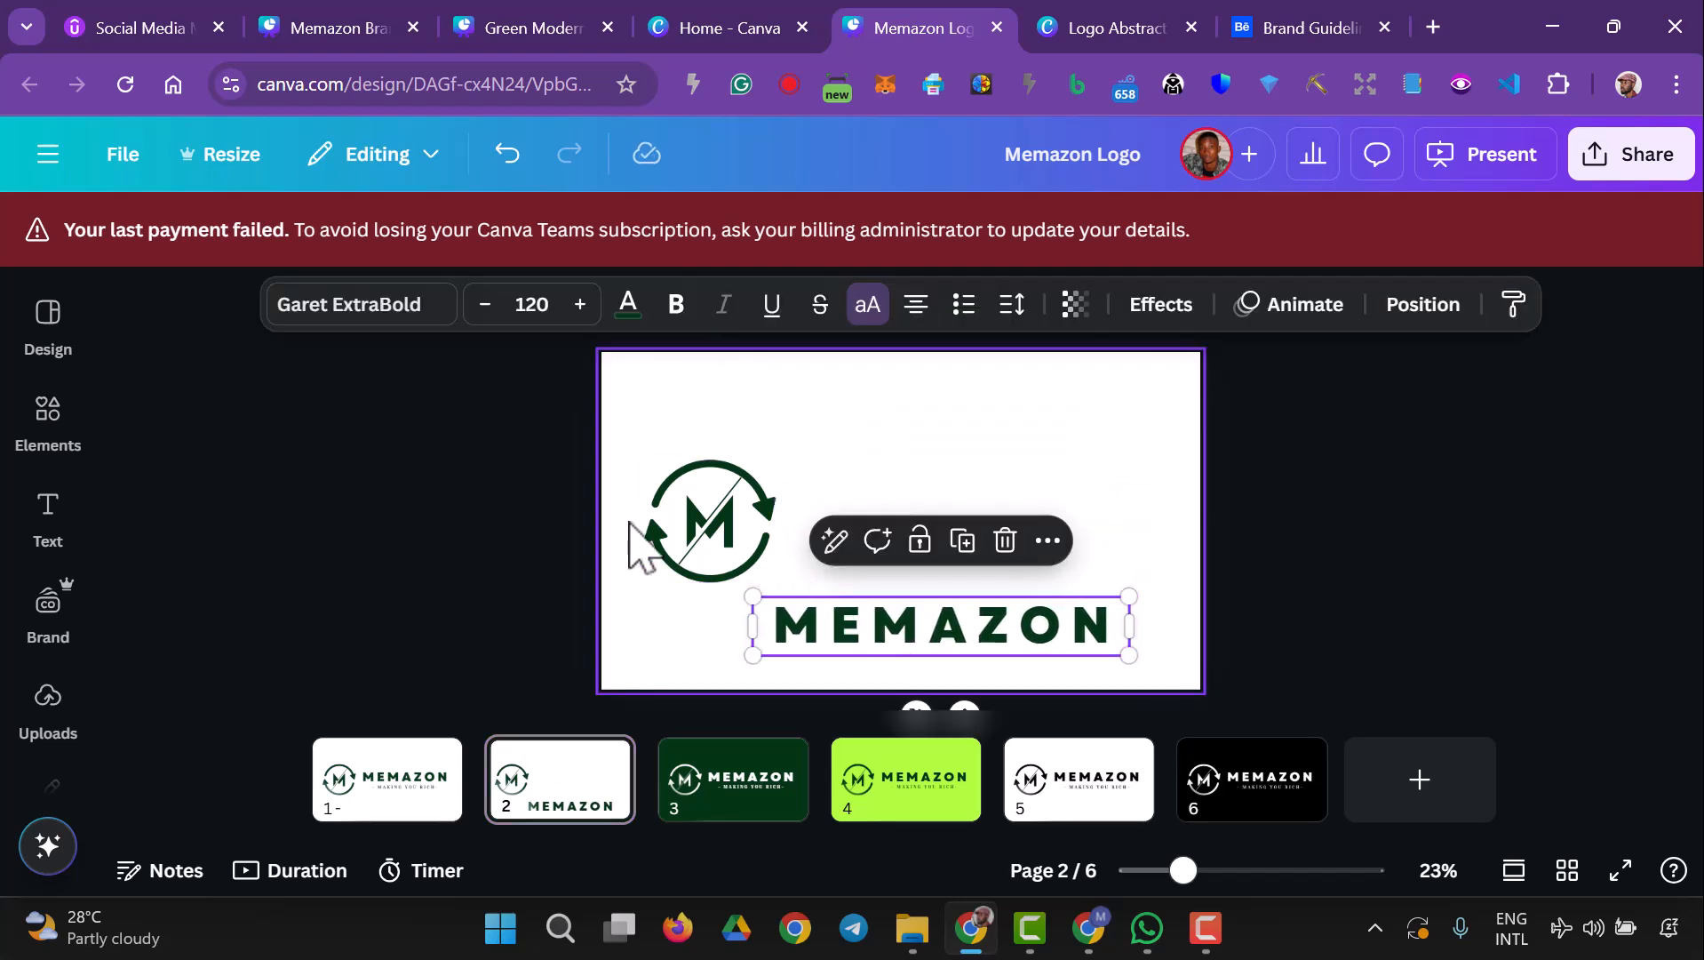
click(659, 559)
click(910, 551)
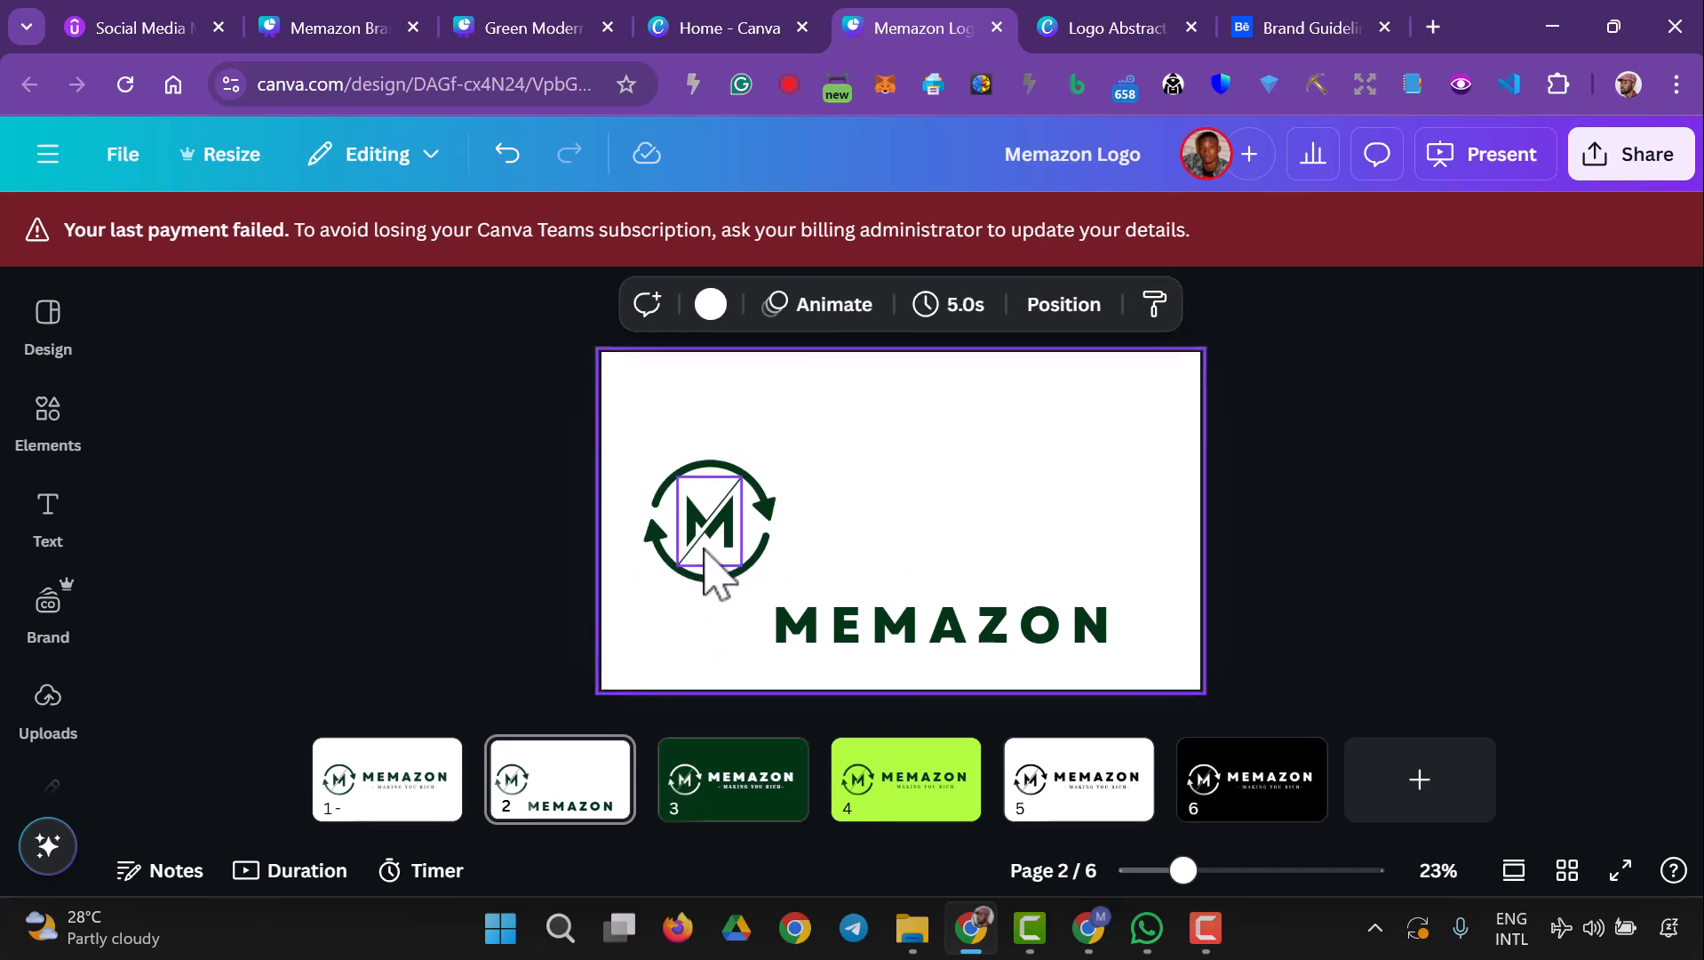
click(679, 566)
drag(686, 579, 803, 620)
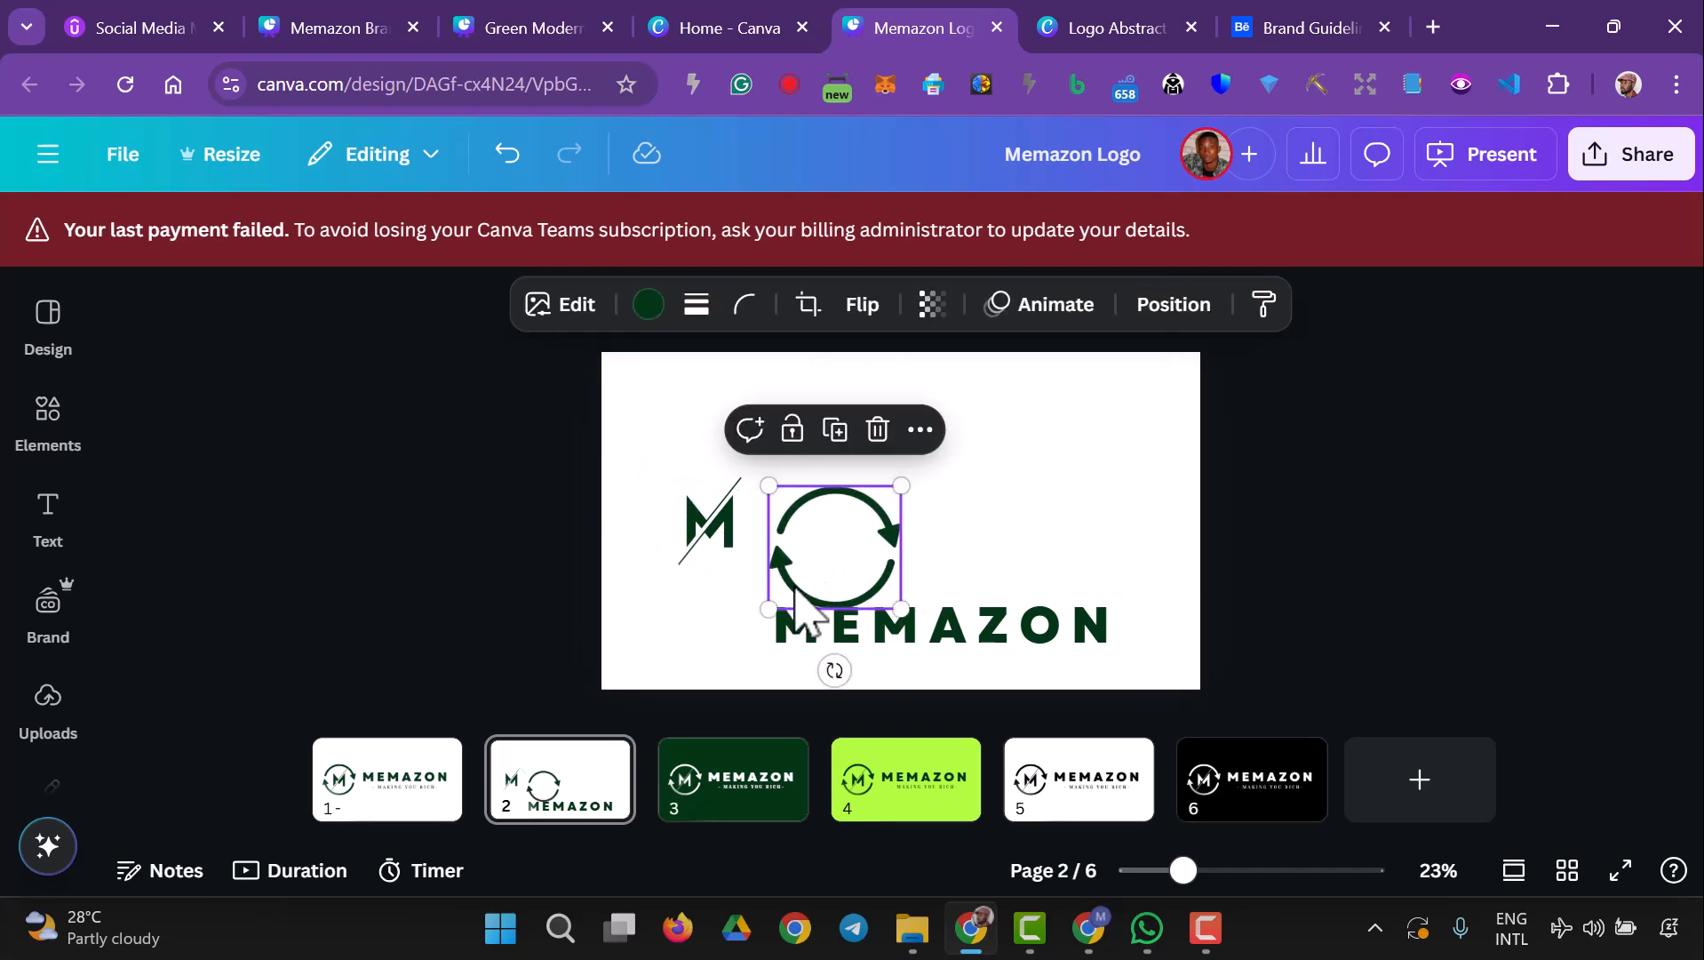
key(ctrl+a)
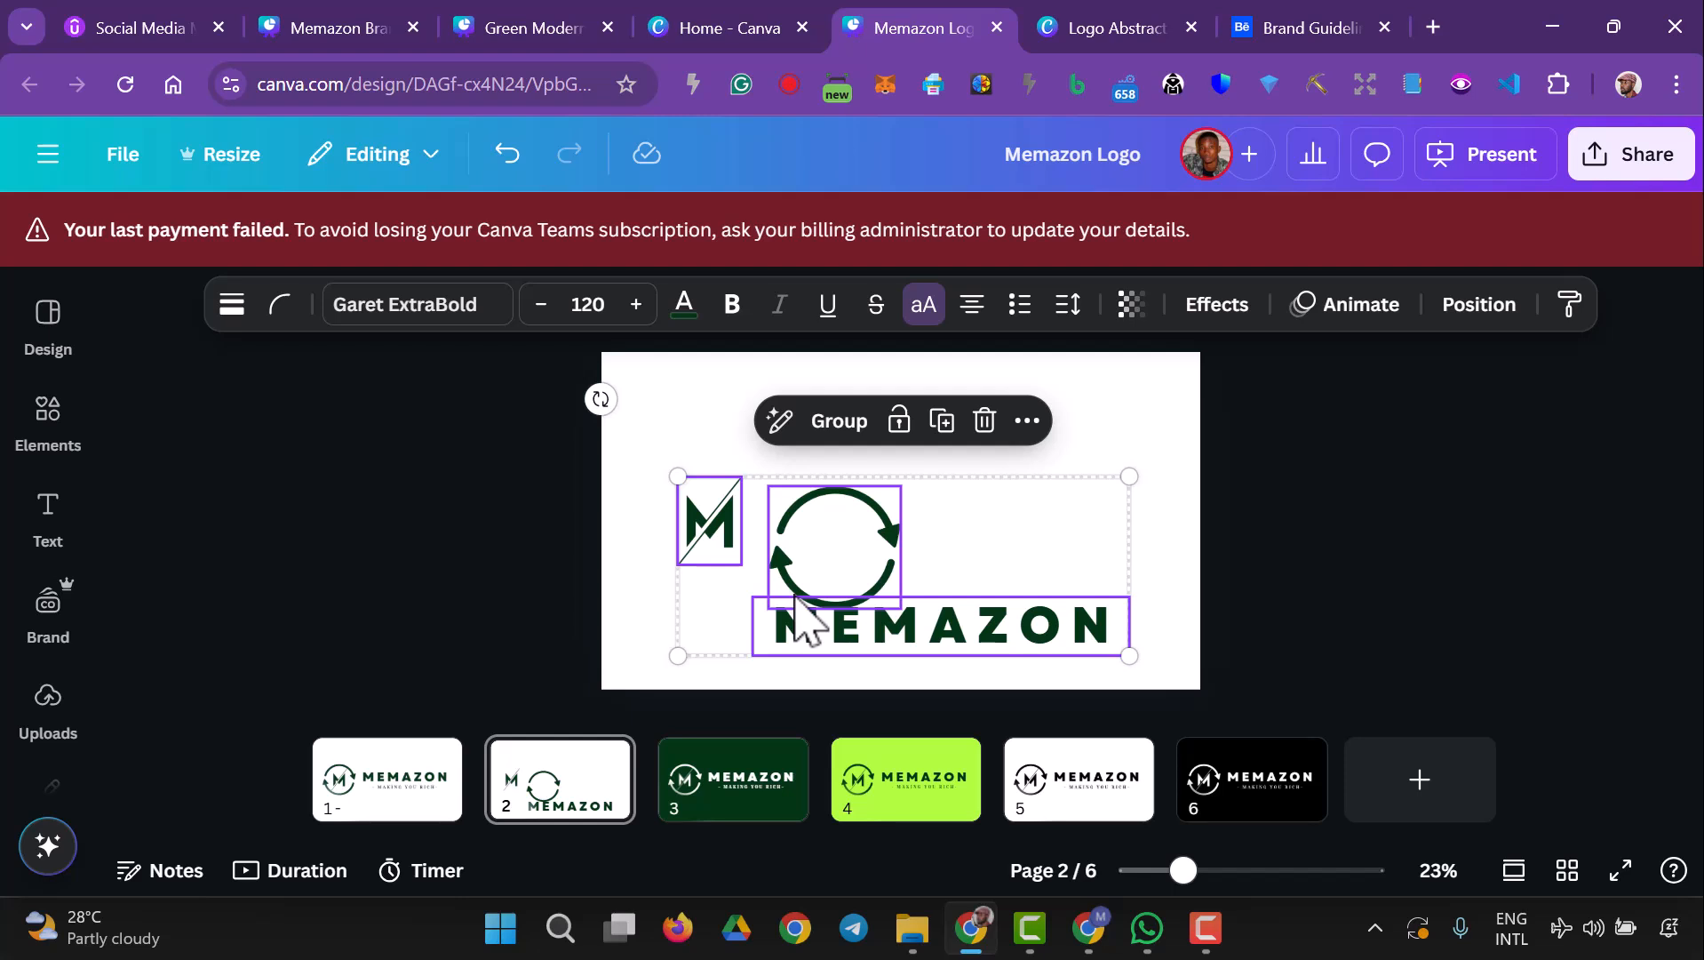
key(ctrl+z)
- Group the circular arrows with the M monogram on page 2 and stack the emblem above the MEMAZON wordmark
drag(546, 419, 782, 579)
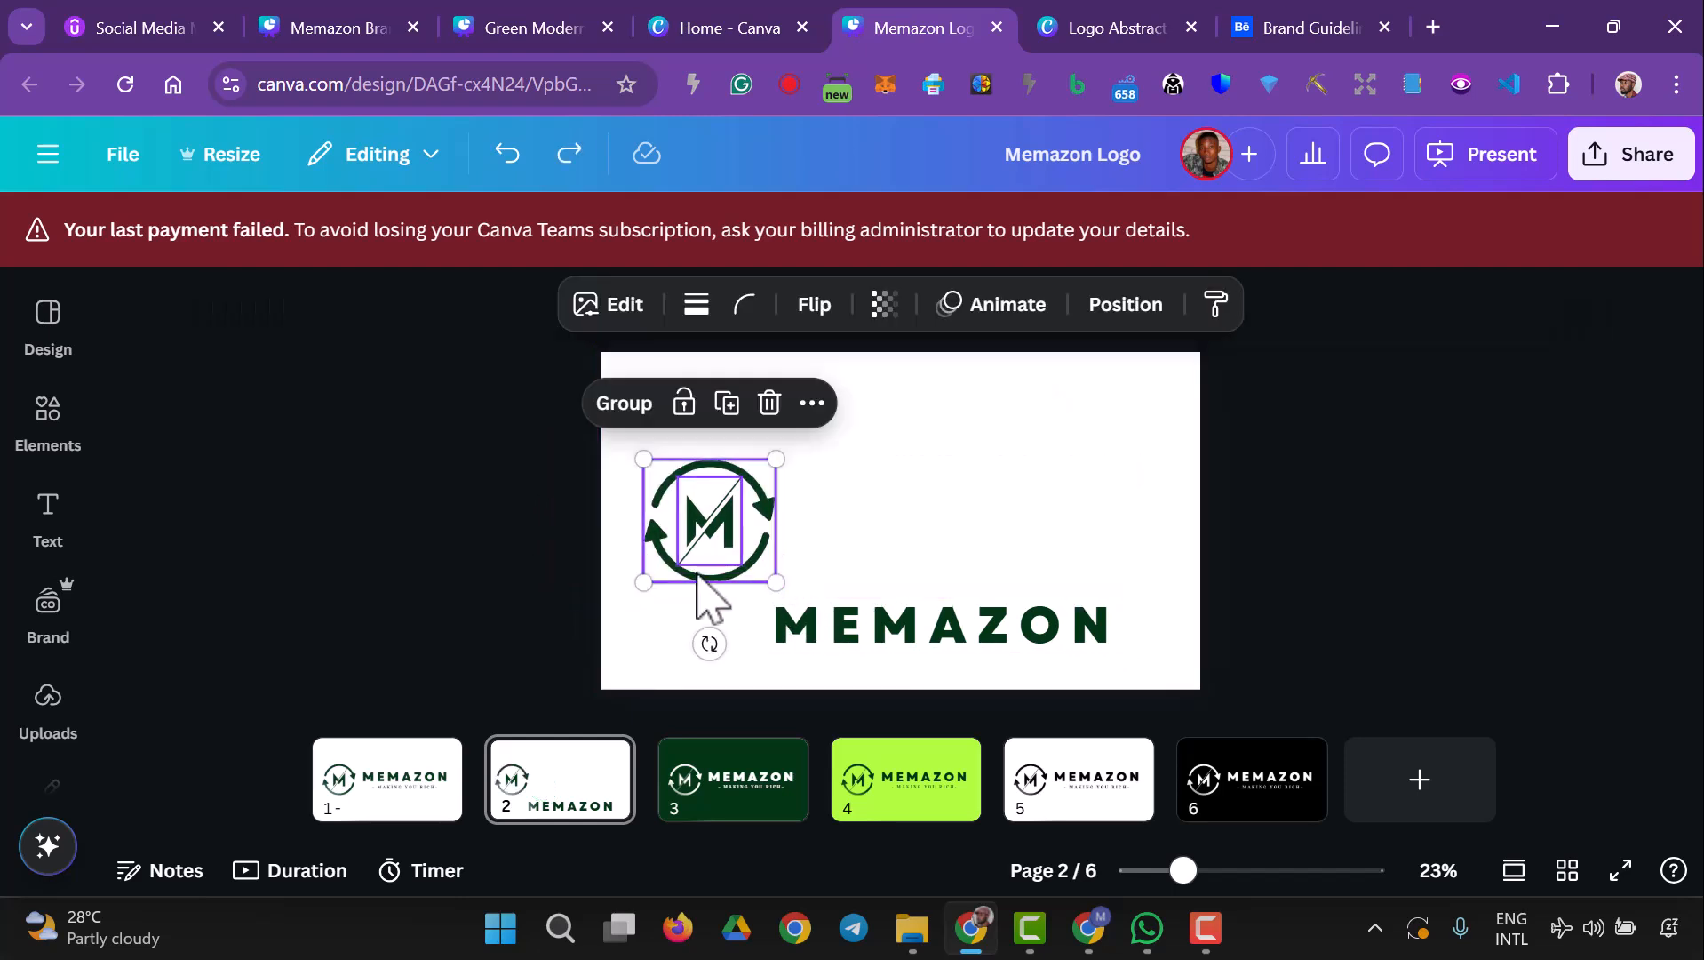
click(622, 401)
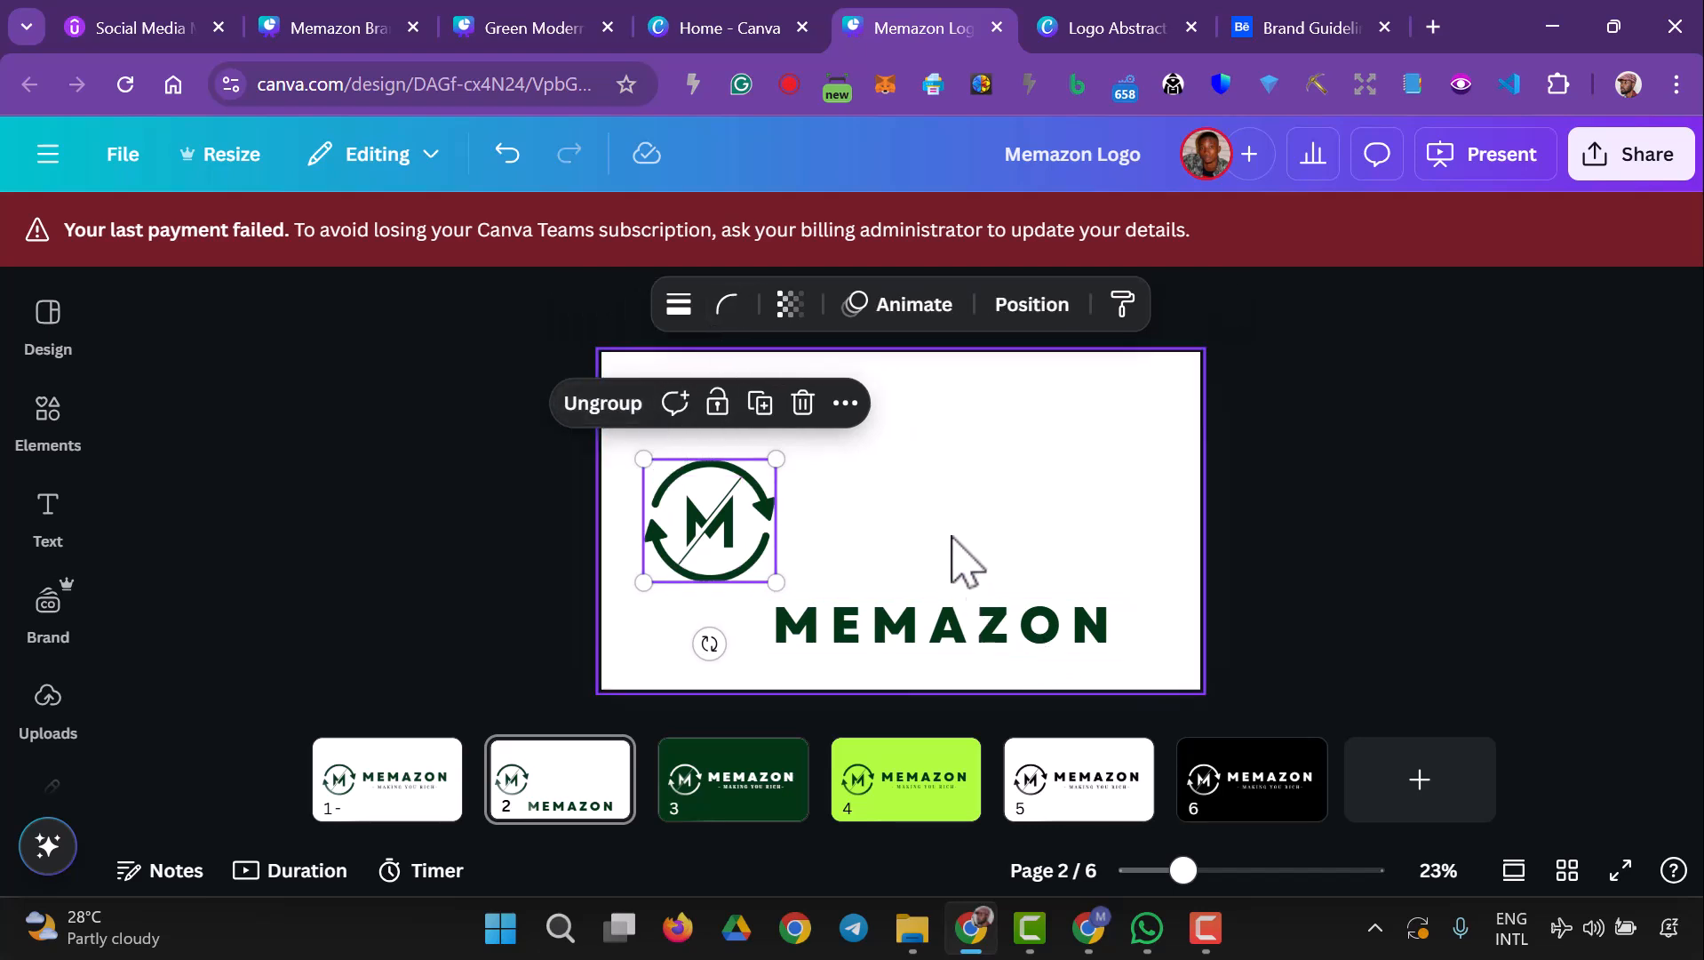
click(955, 570)
drag(702, 551, 906, 483)
mouse_move(885, 631)
mouse_down()
mouse_move(845, 615)
mouse_move(868, 613)
mouse_up()
click(951, 469)
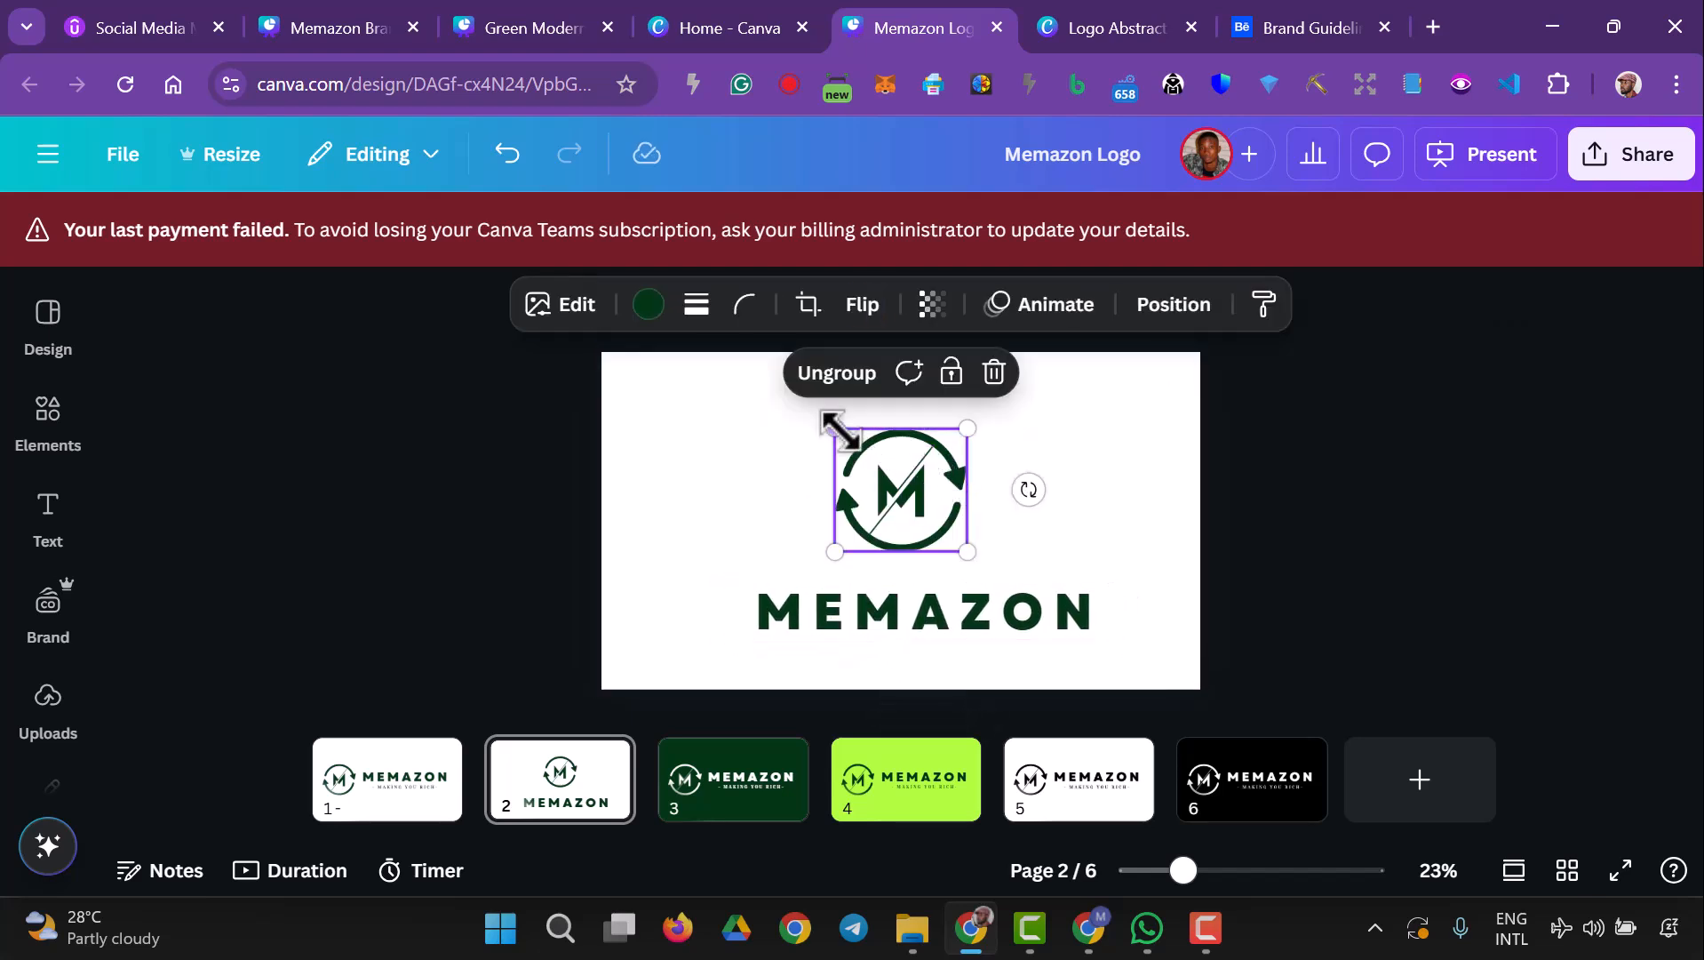
- Enlarge the grouped emblem slightly and centre the MEMAZON wordmark horizontally on page 2
drag(835, 426, 802, 394)
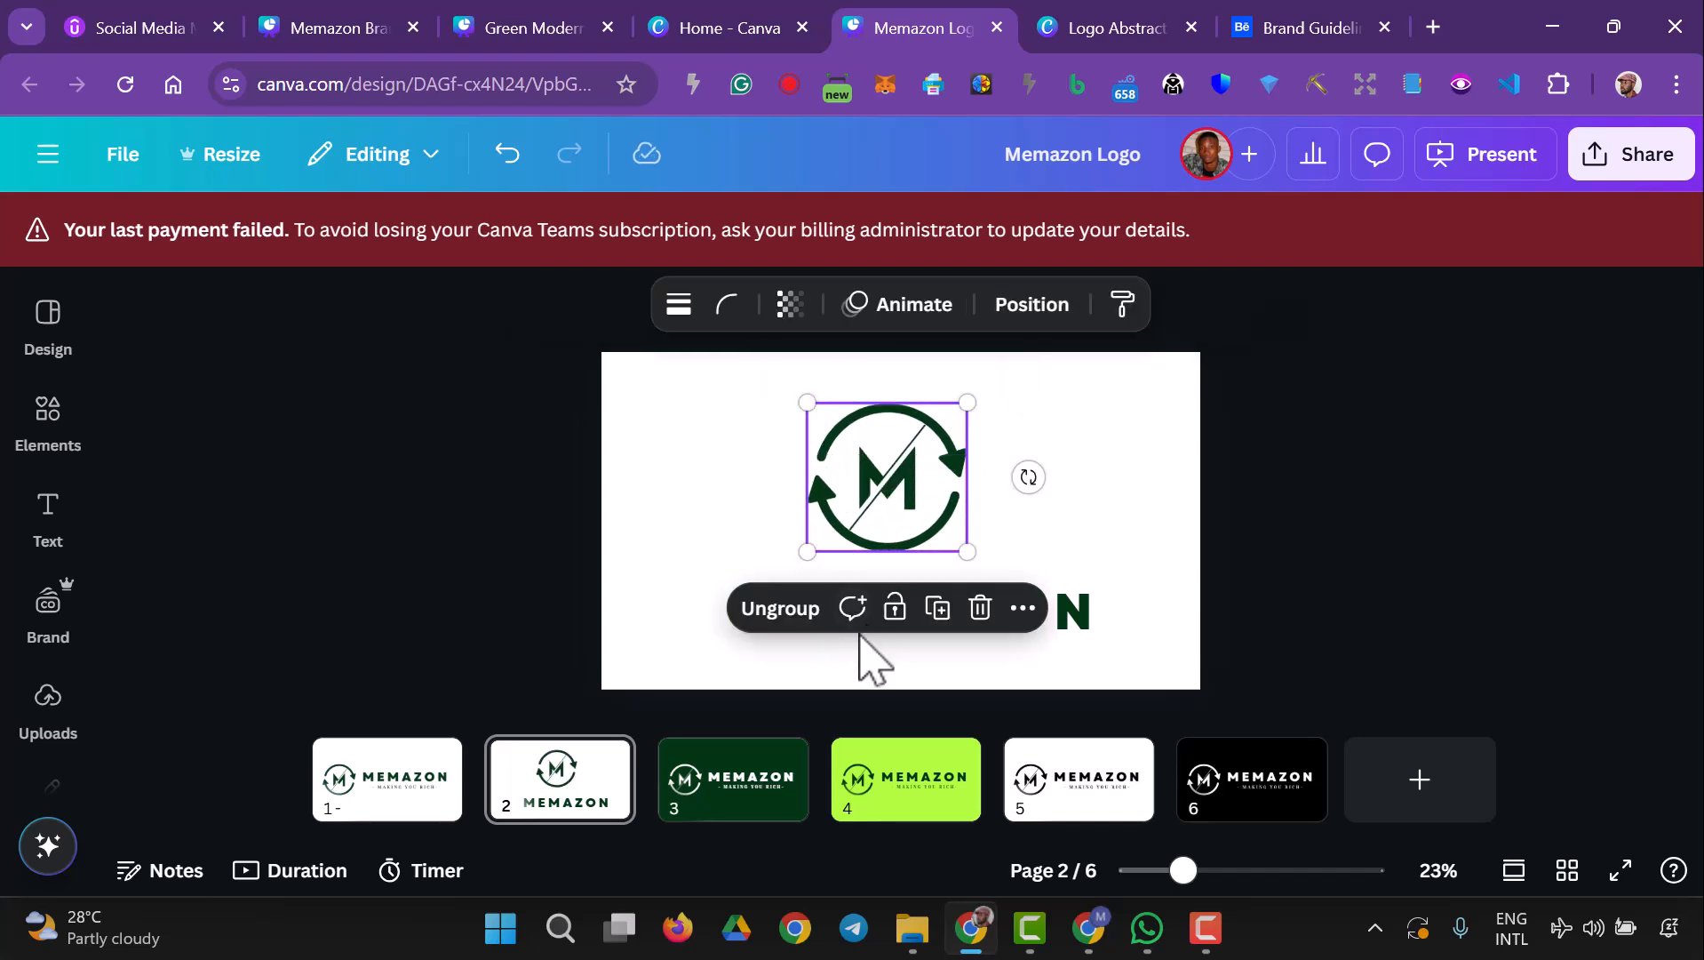
click(803, 681)
click(782, 614)
drag(788, 617, 796, 625)
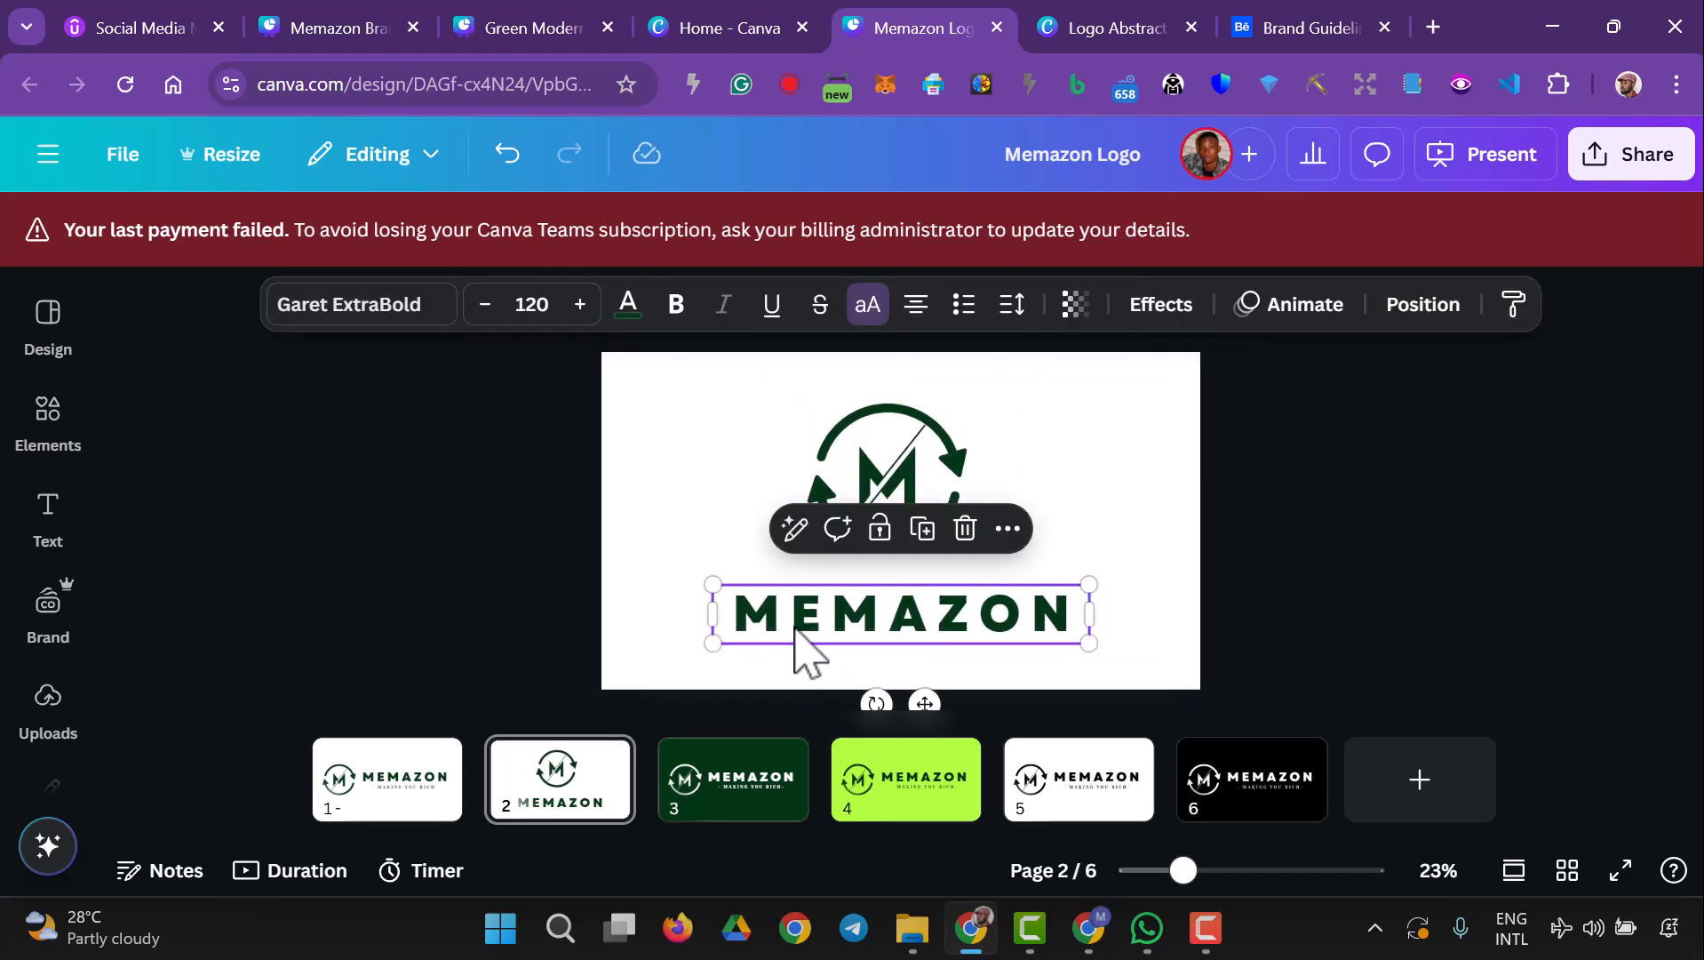
click(1382, 555)
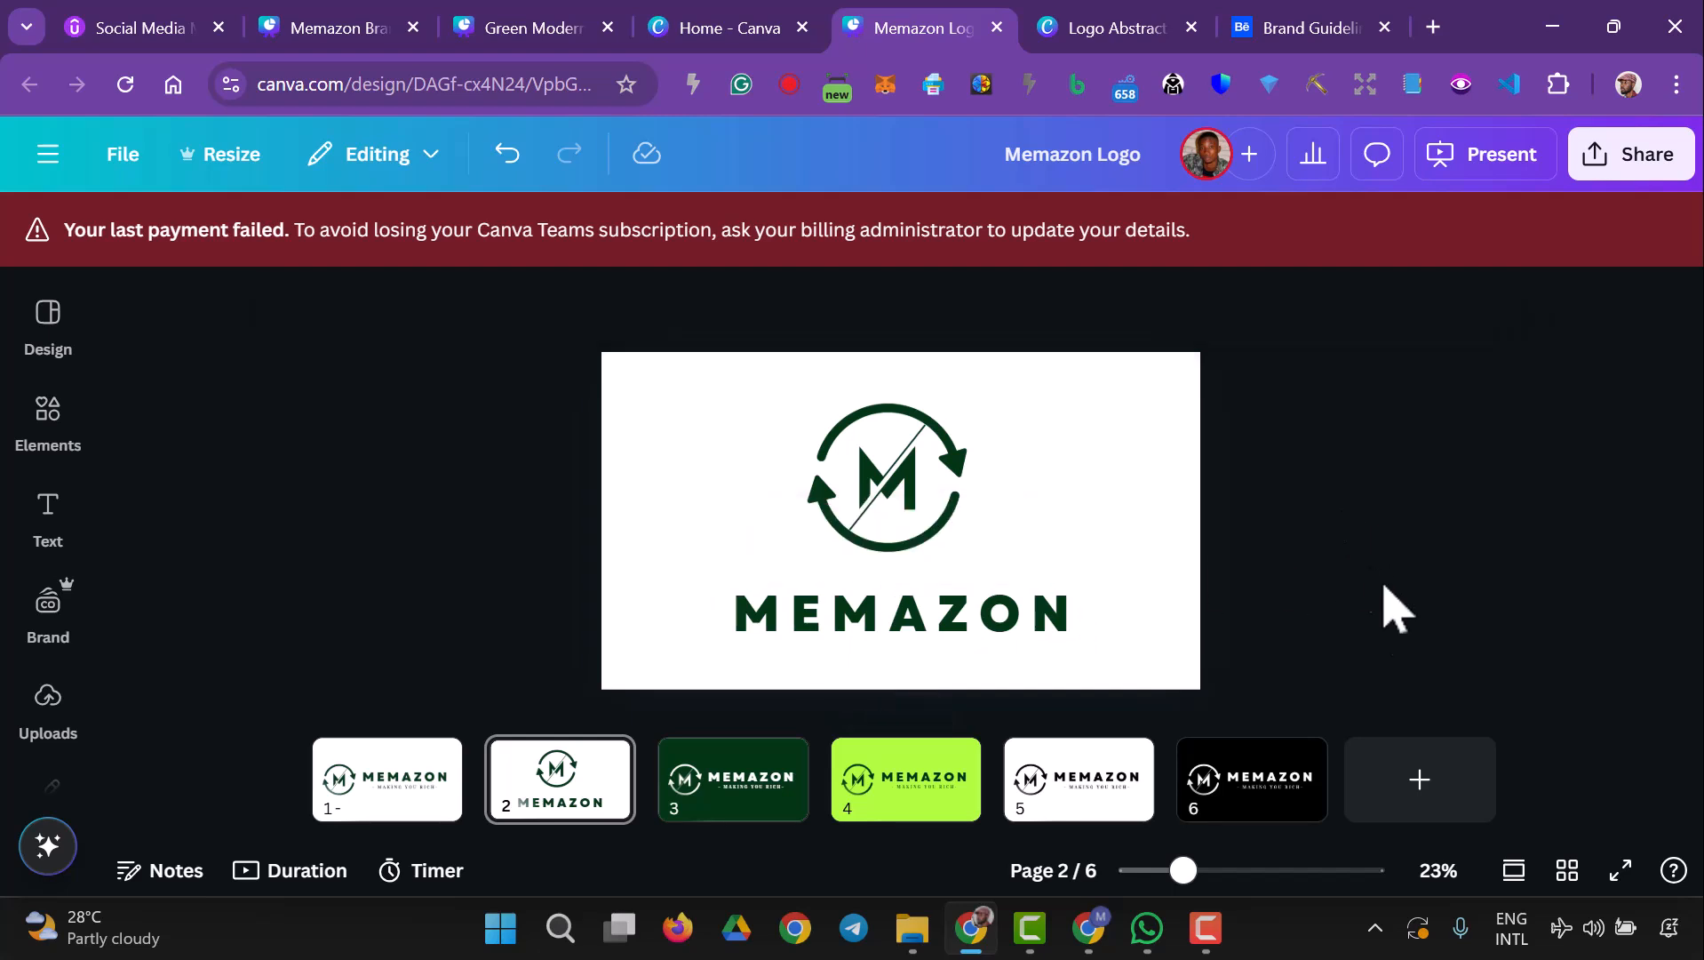
- Nudge the emblem closer to the page centre and fine-tune the centred wordmark's spacing beneath it
click(935, 514)
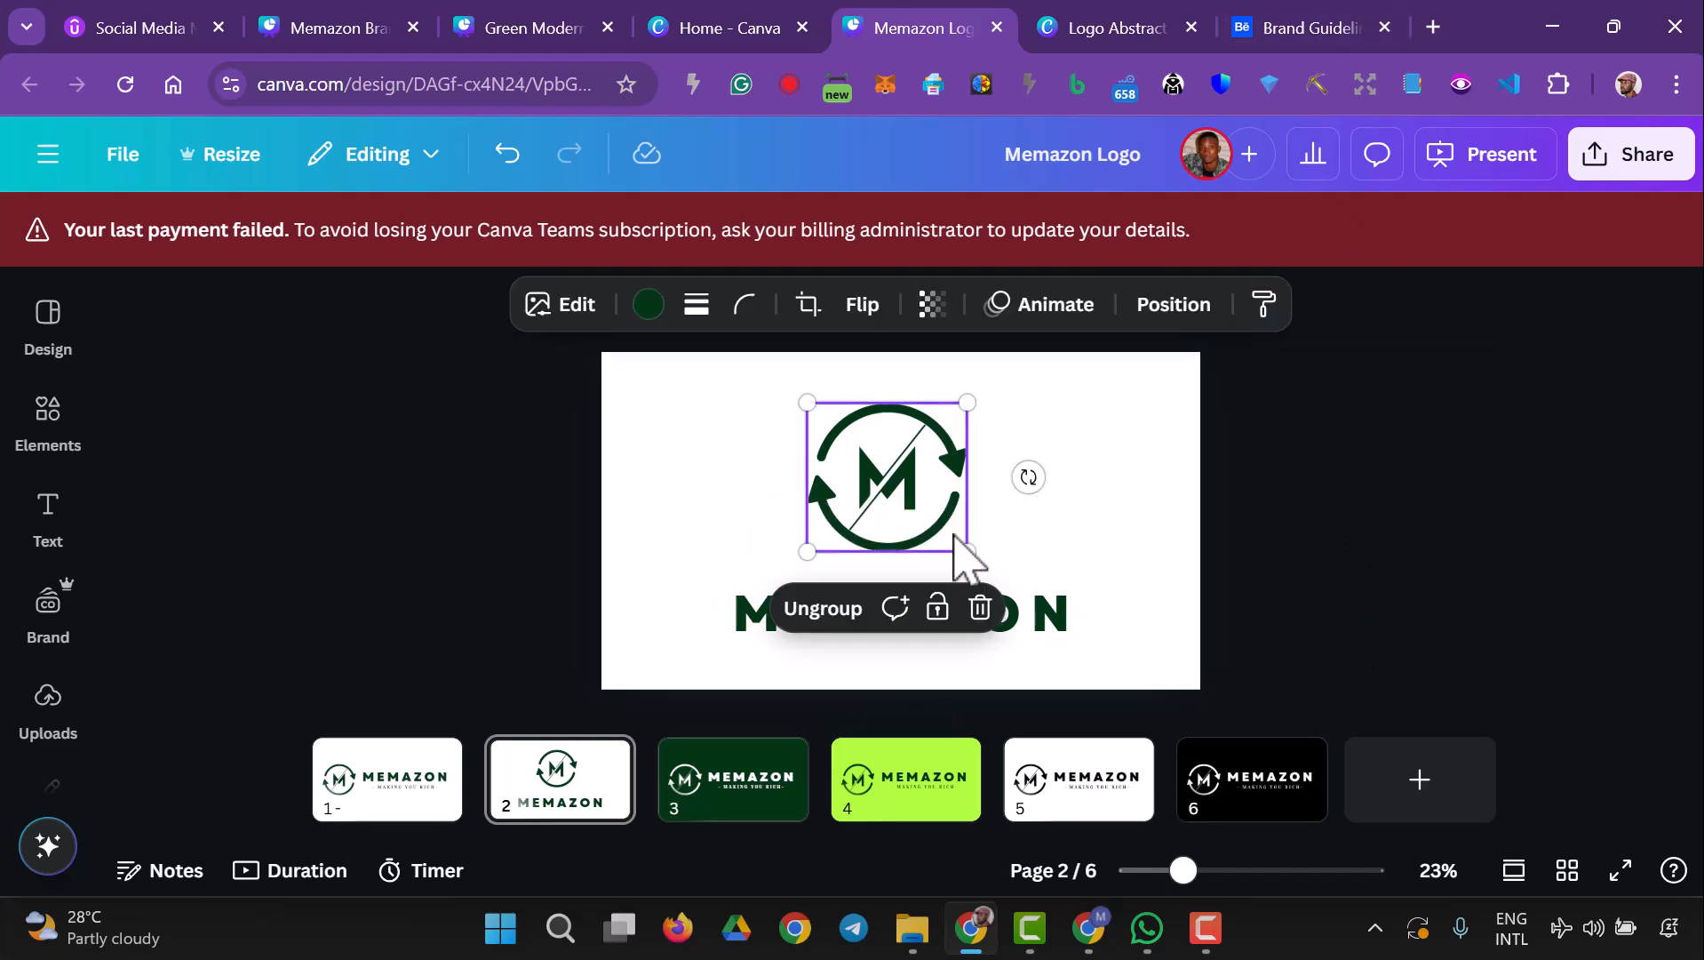
click(1337, 563)
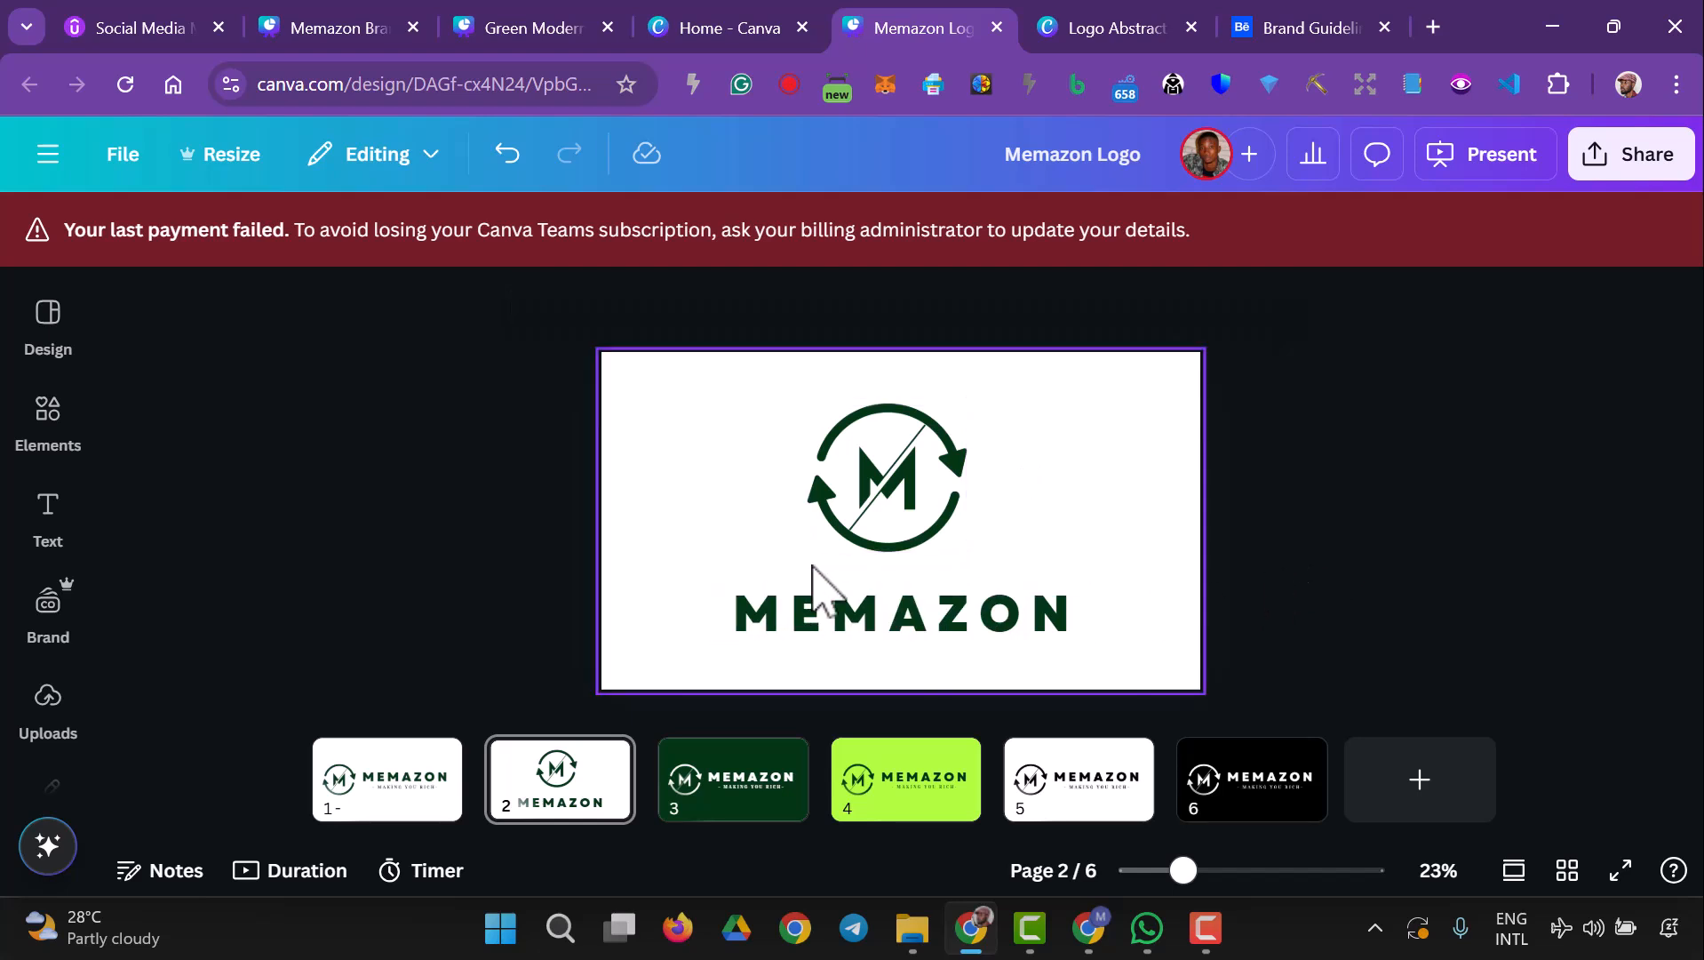
click(873, 538)
drag(873, 531, 879, 532)
drag(912, 645, 908, 606)
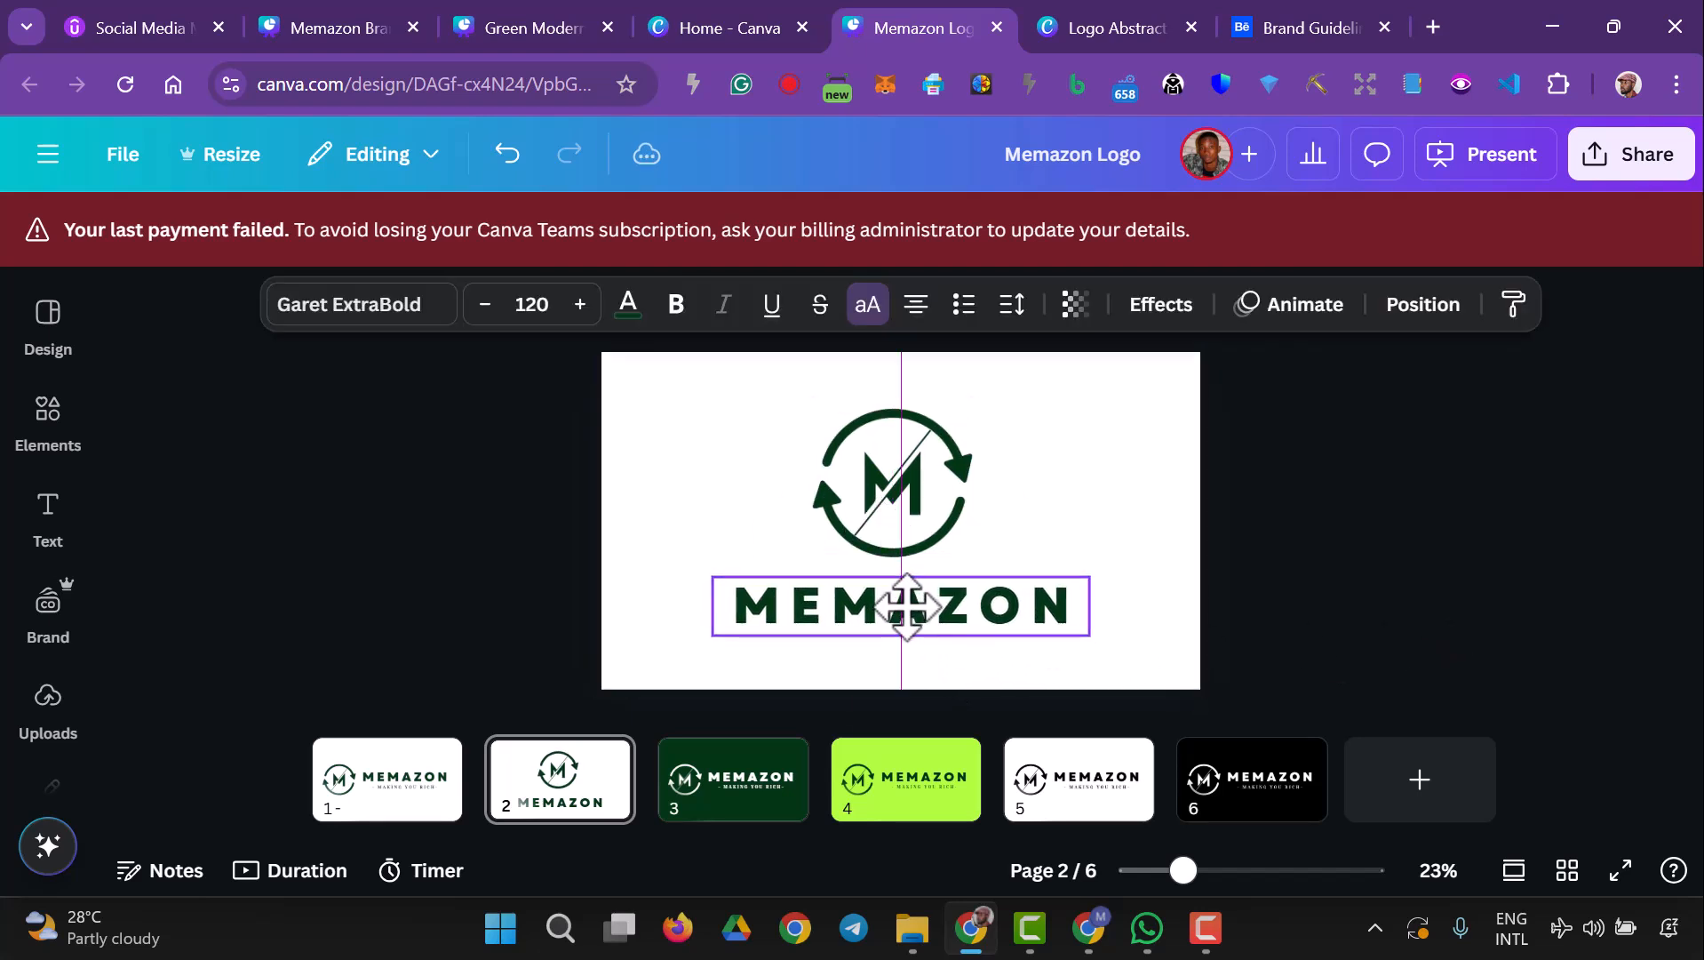
drag(903, 606, 915, 621)
click(1328, 528)
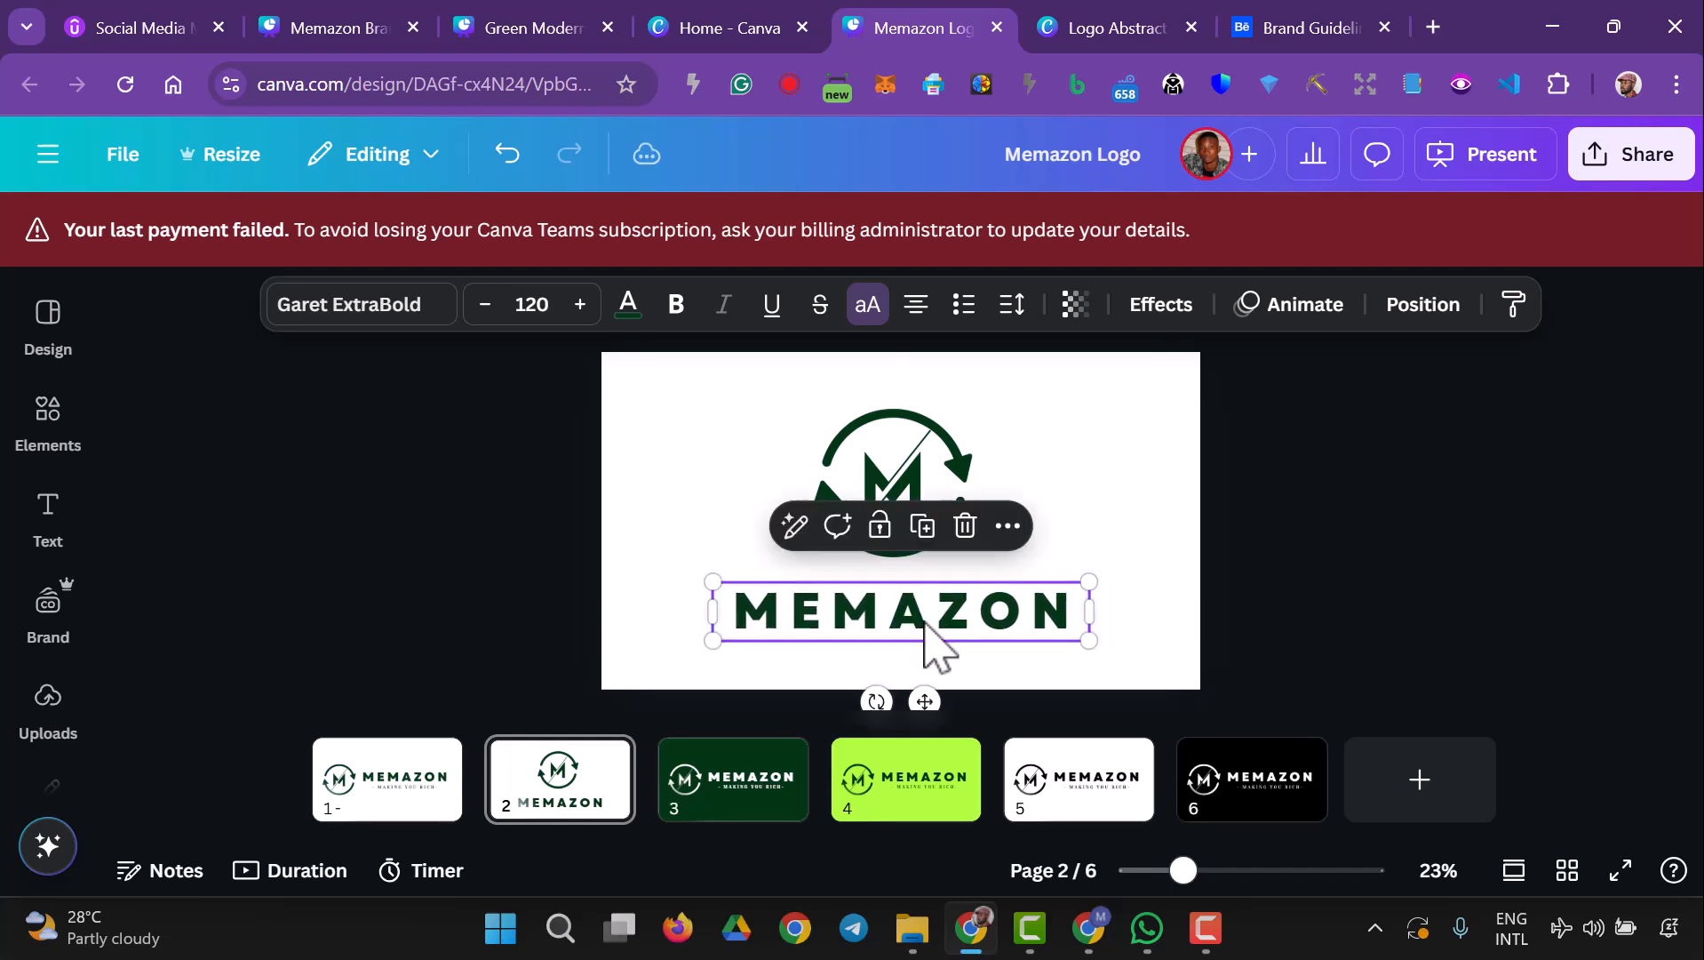
click(1244, 592)
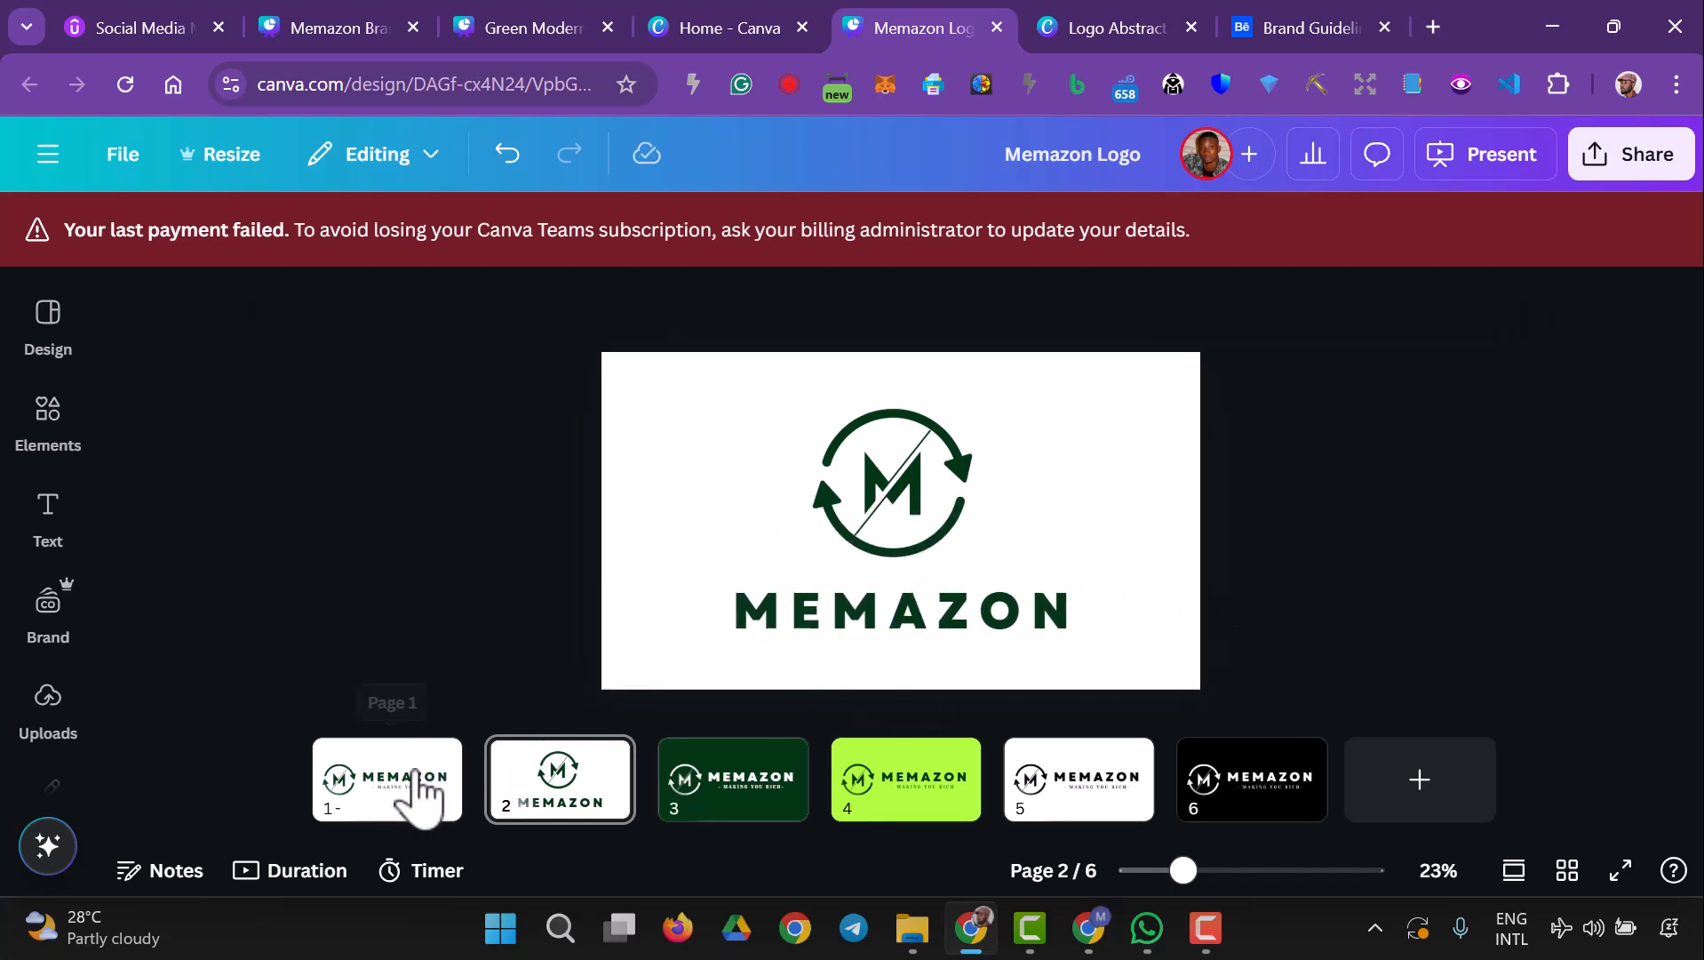
- Group the emblem with the MEMAZON wordmark on page 2 and centre the stacked logo on the page
click(416, 782)
click(552, 804)
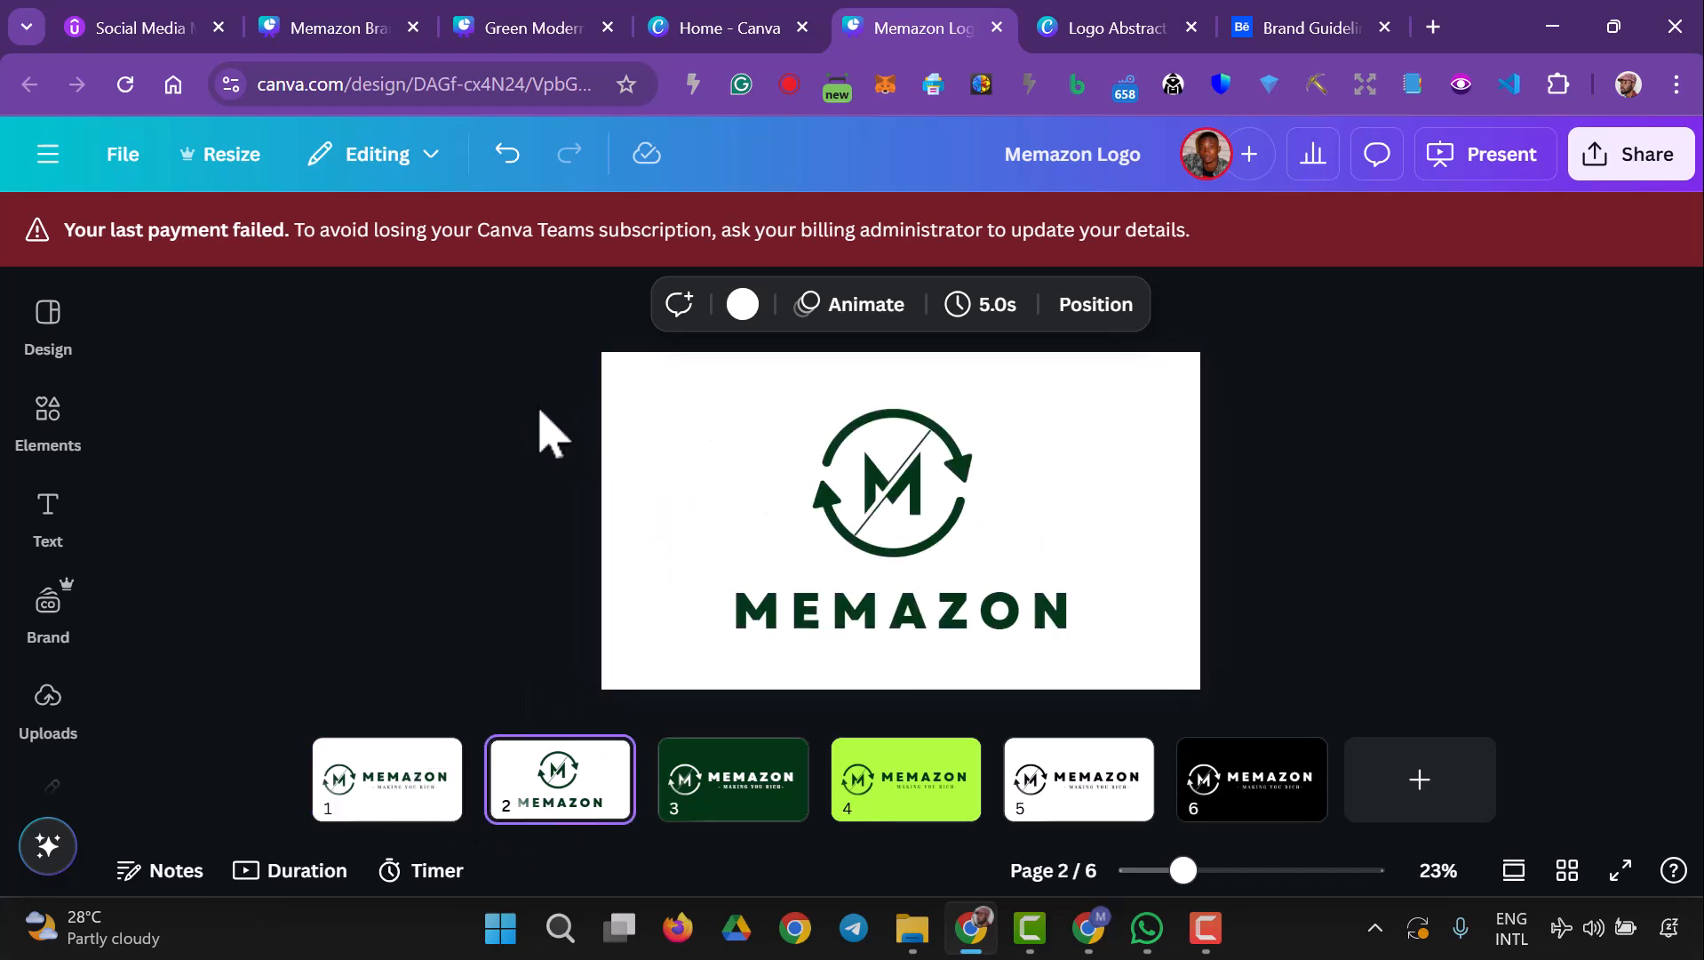
drag(557, 430, 1096, 657)
click(826, 464)
mouse_move(886, 520)
mouse_down()
mouse_move(888, 497)
mouse_move(900, 511)
mouse_up()
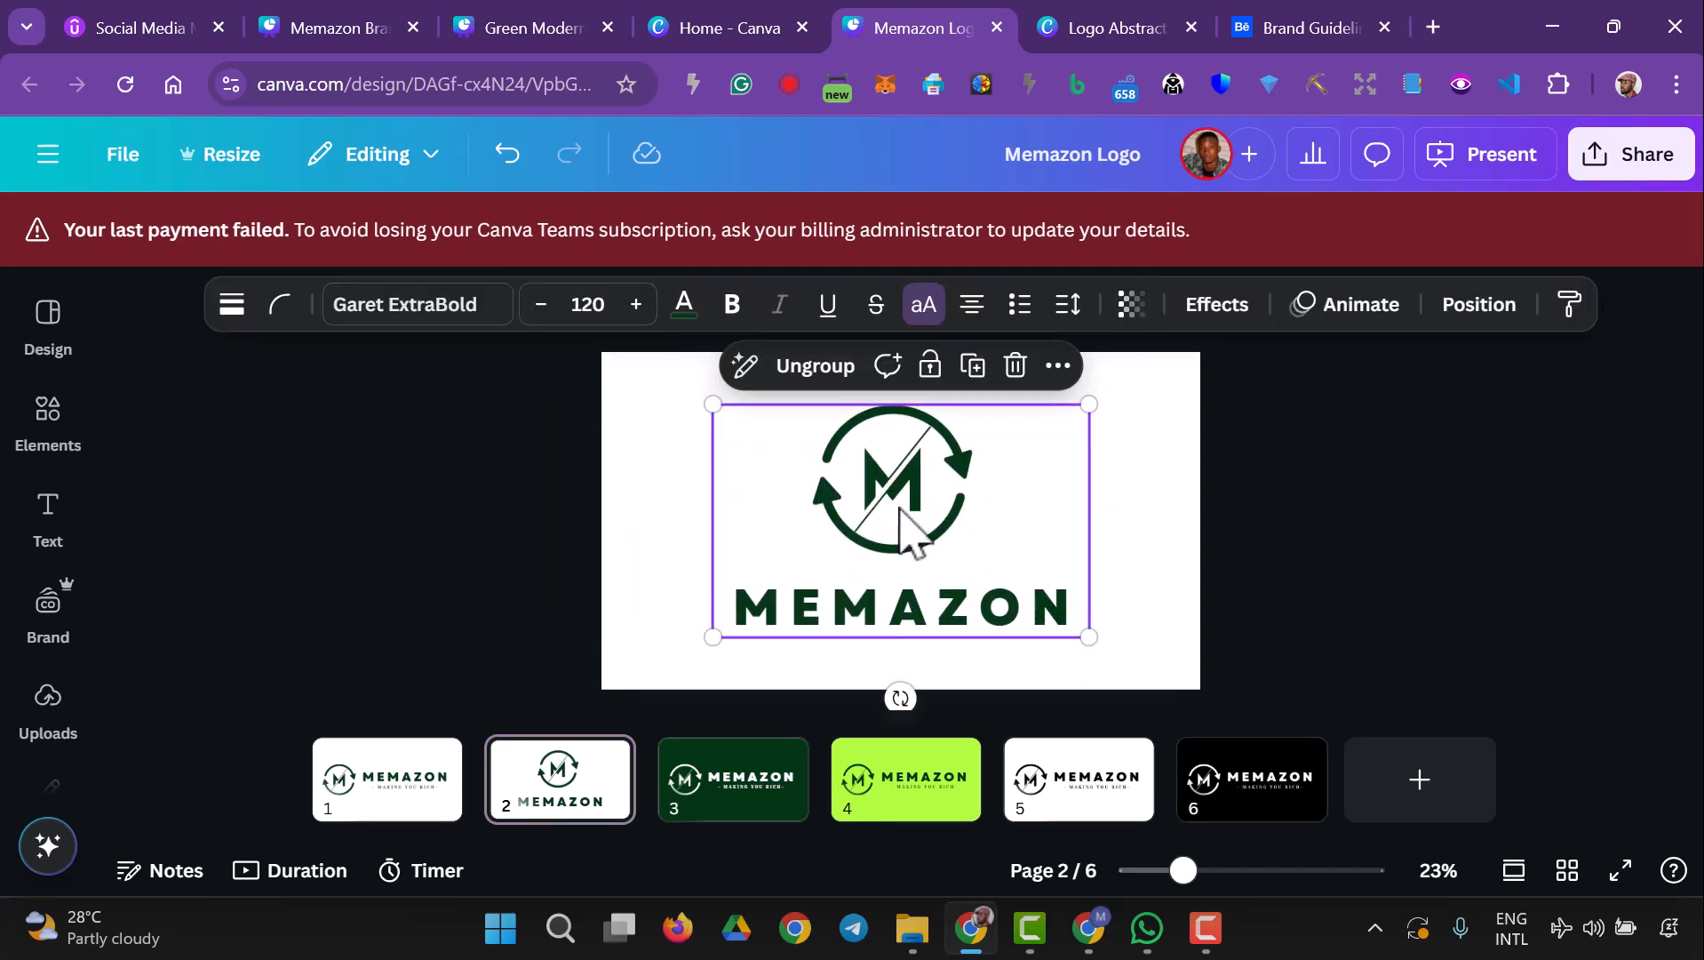
click(1521, 617)
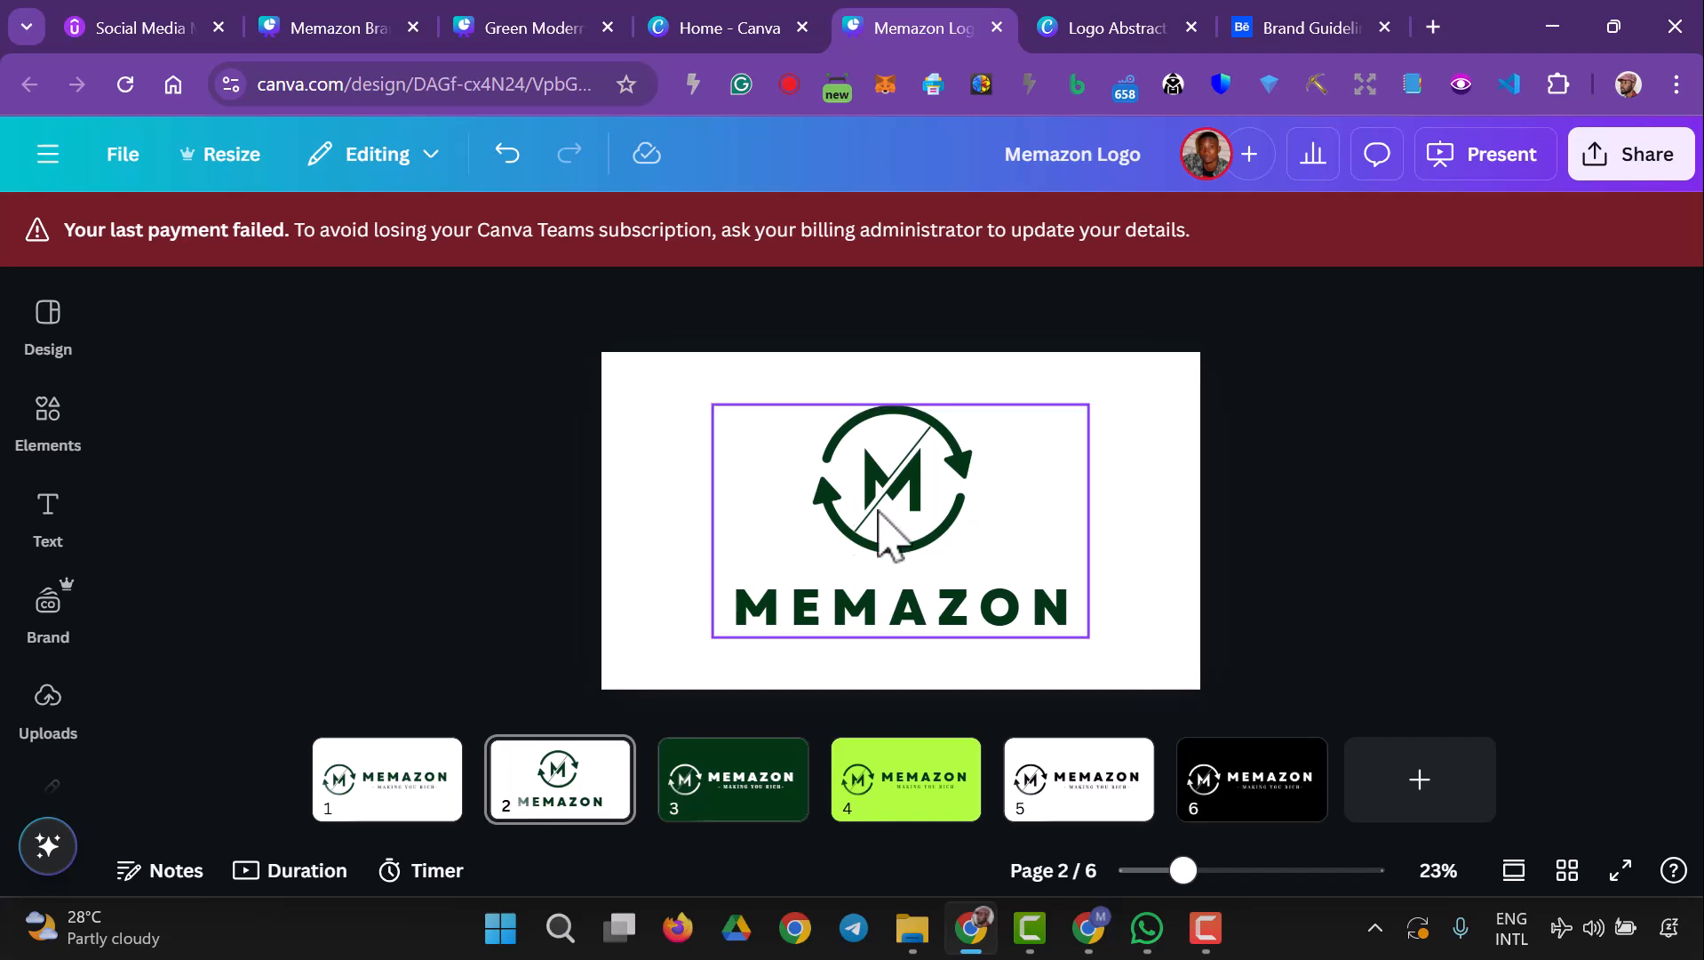
- Switch to the Green Modern Elegant template and copy the Our Logo heading, paragraph and all four colour panels from page 3
click(741, 31)
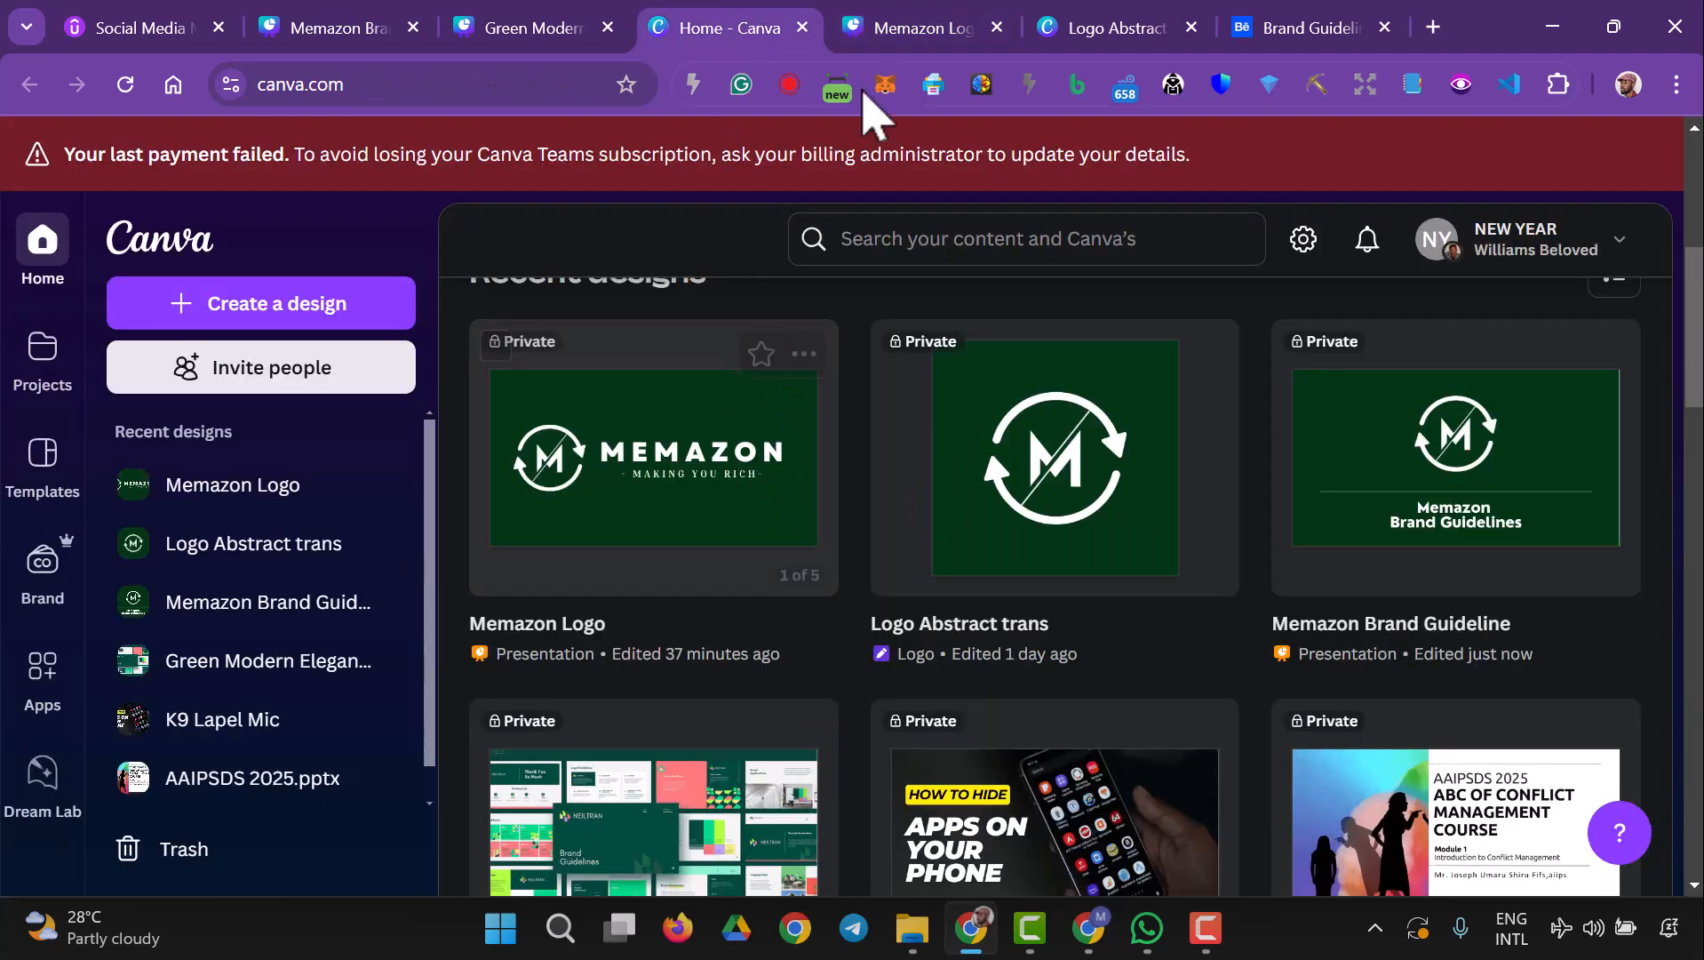
click(541, 40)
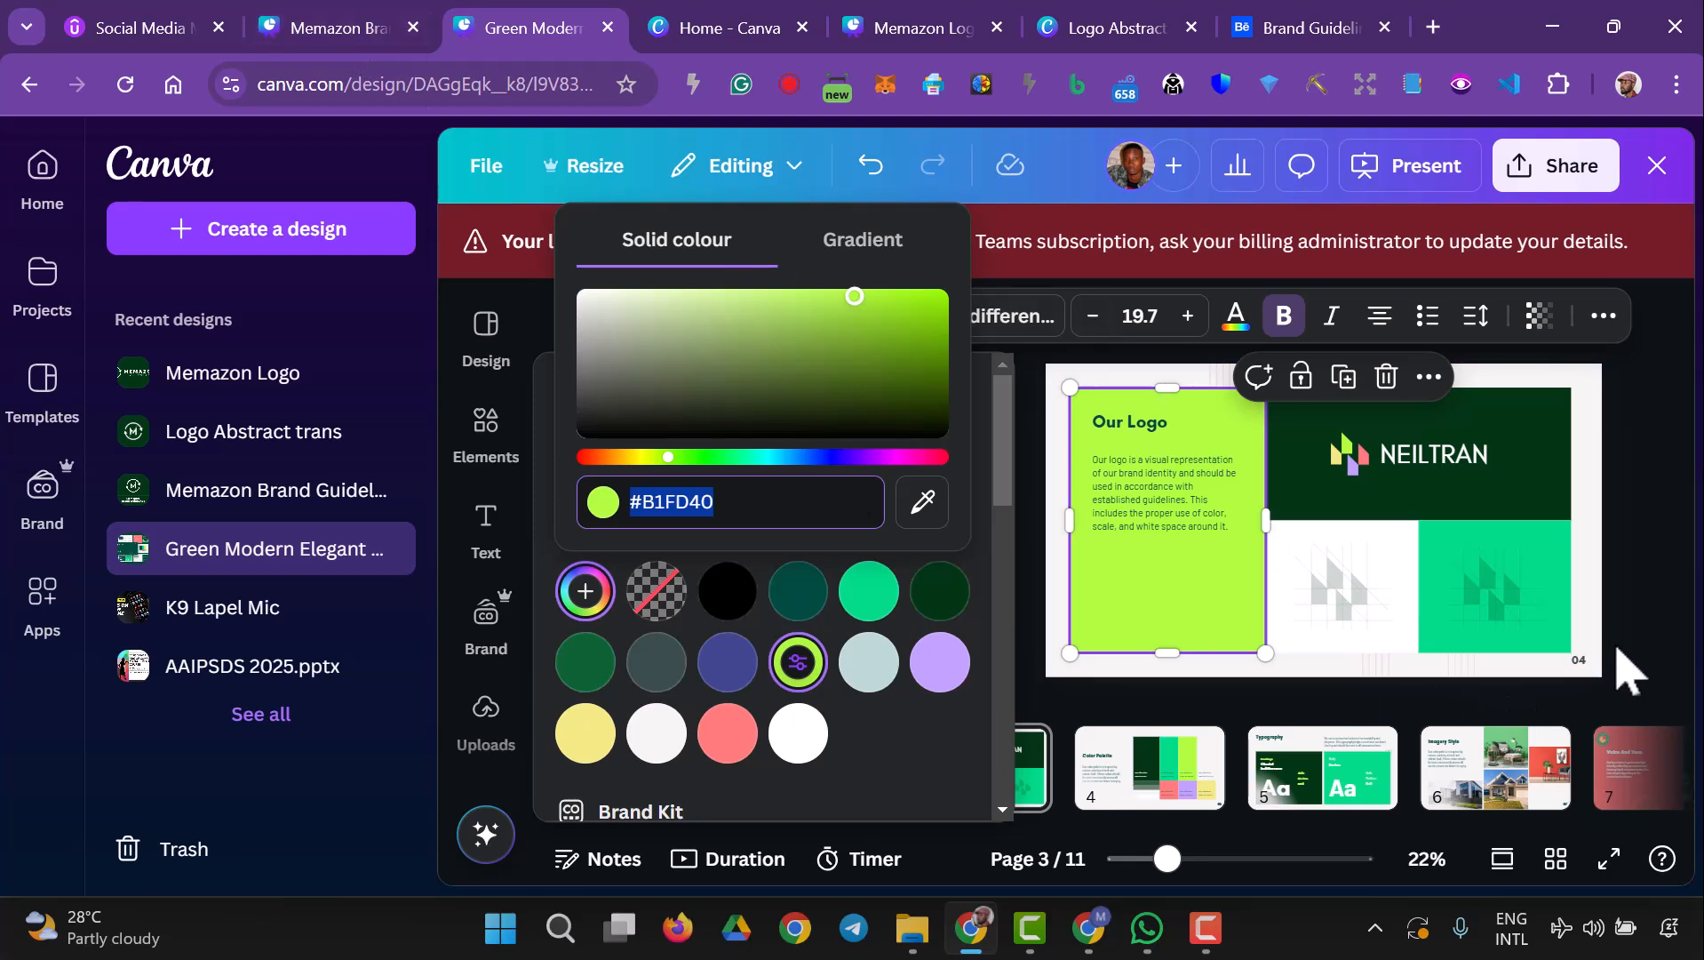
key(Escape)
click(971, 532)
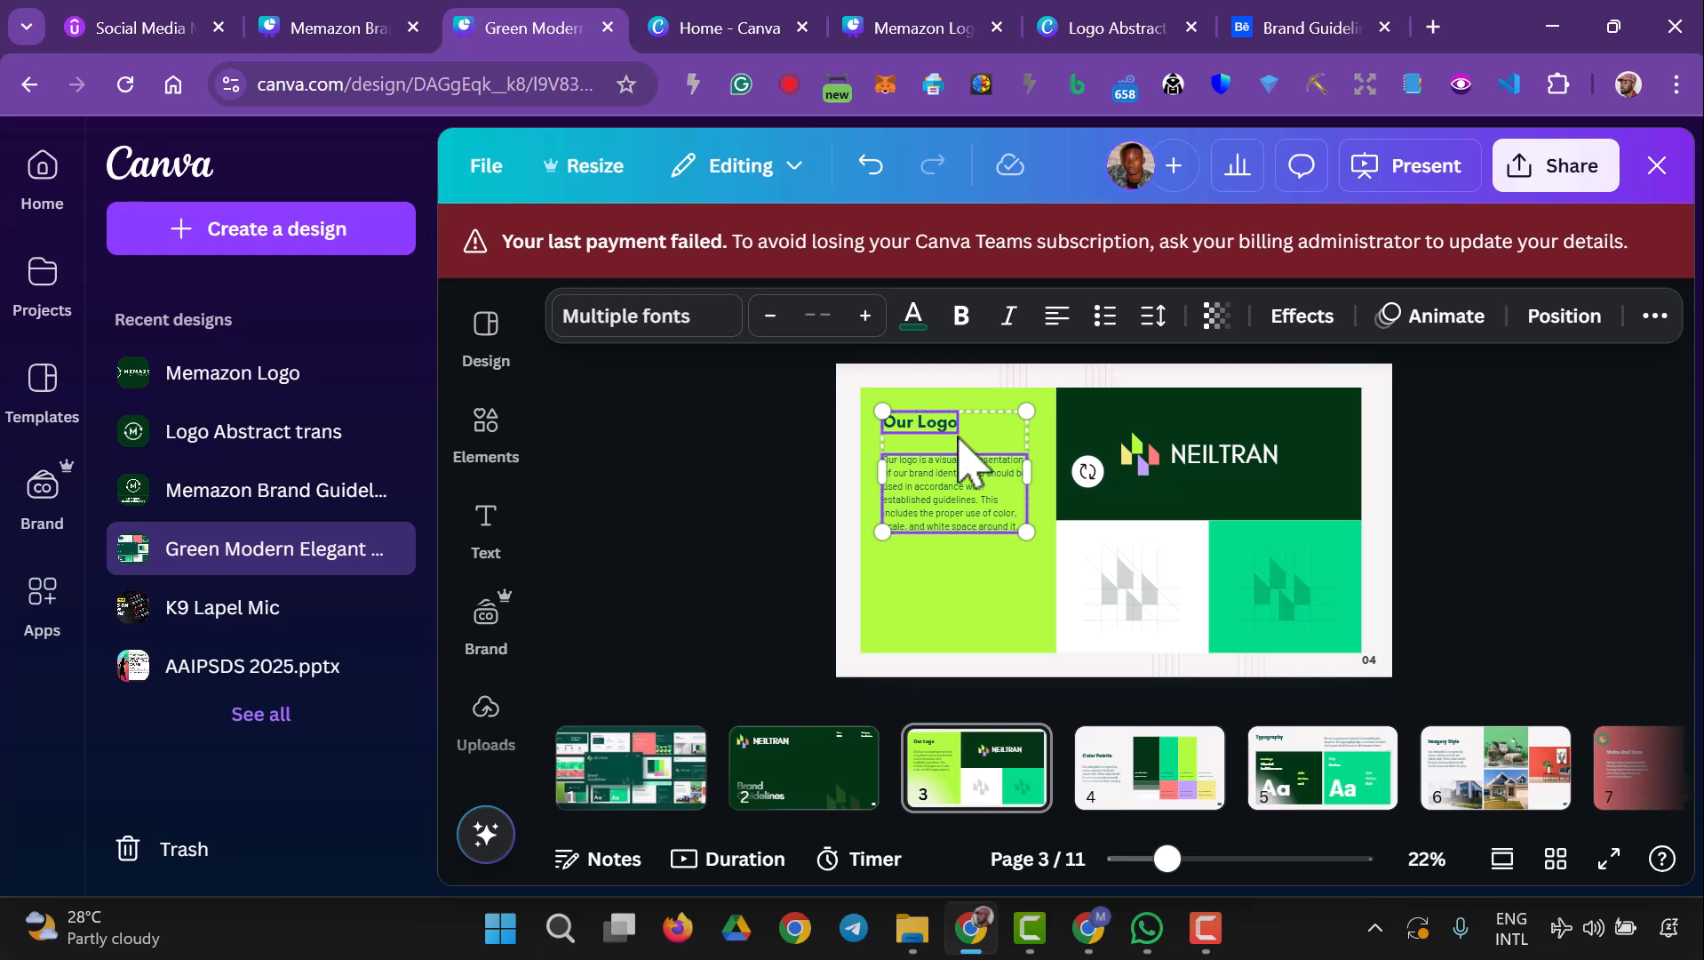
shift+click(1239, 413)
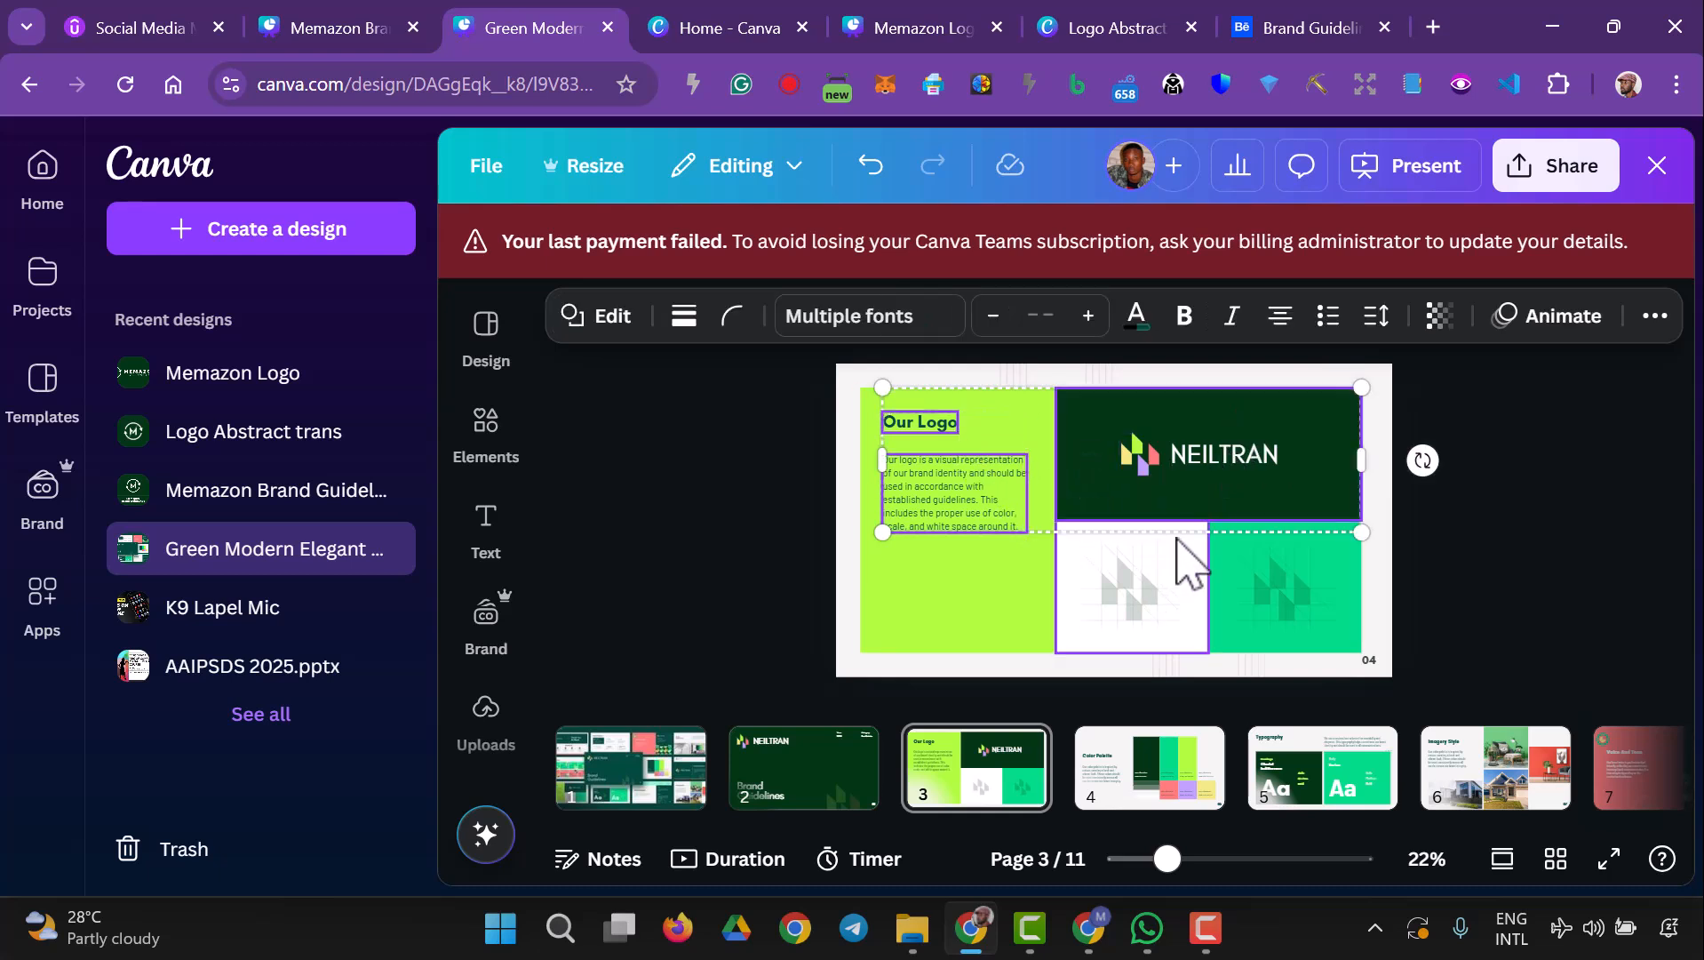
shift+click(1329, 573)
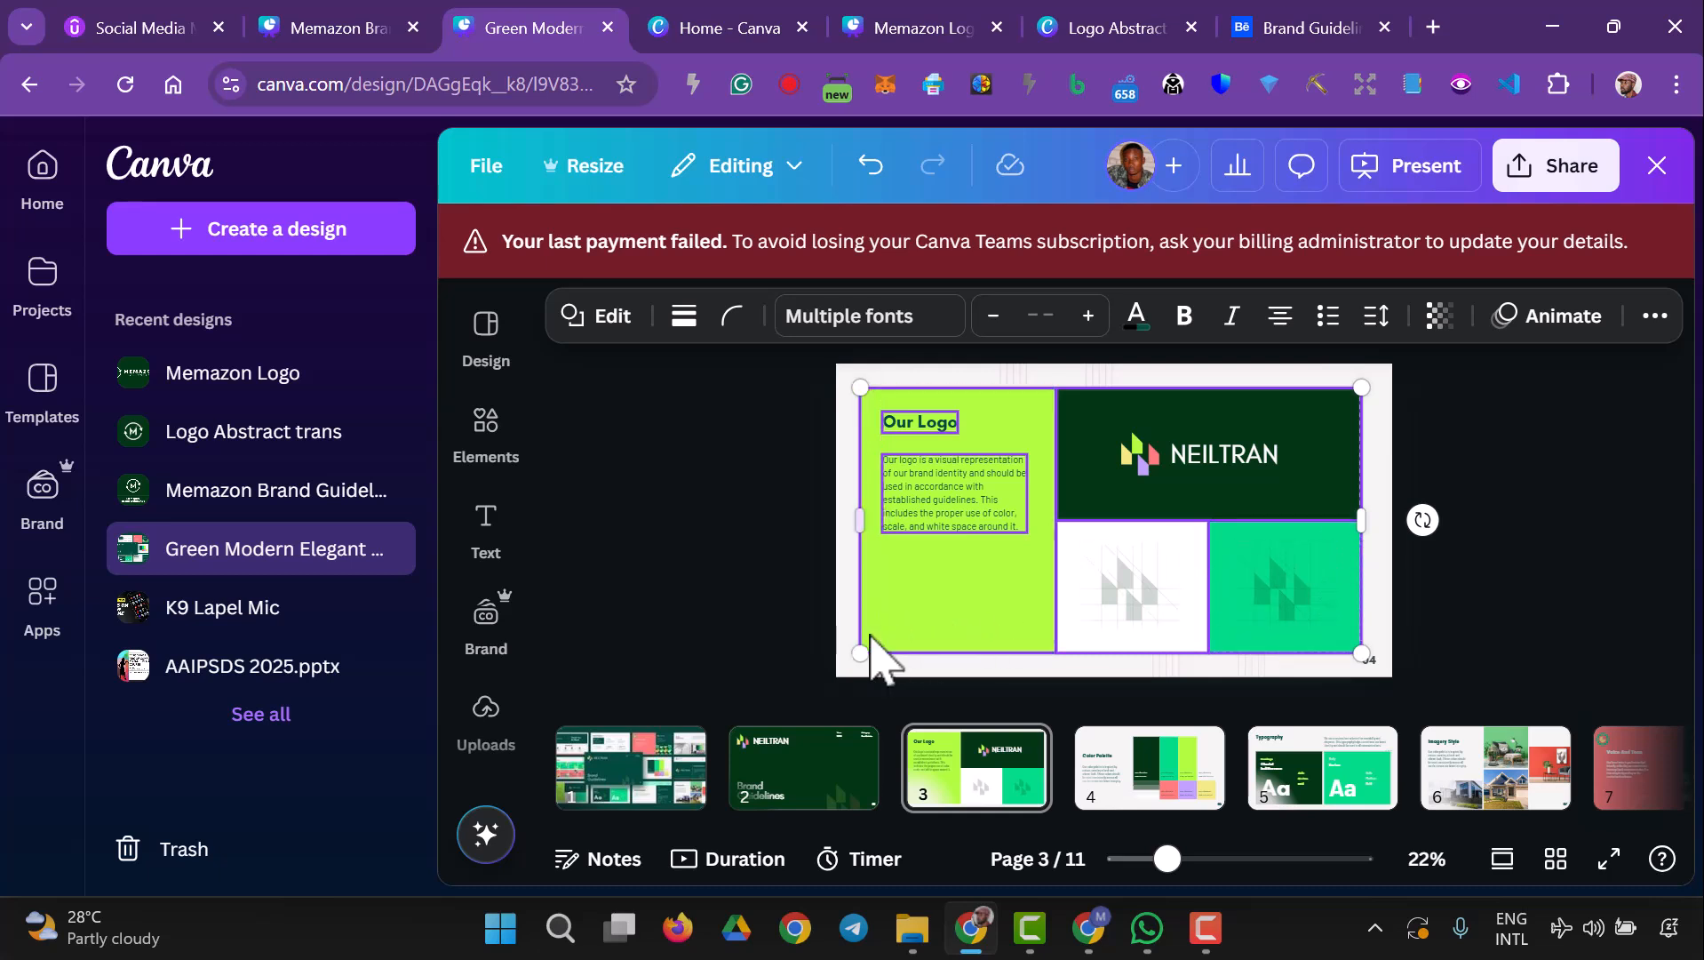
shift+click(871, 638)
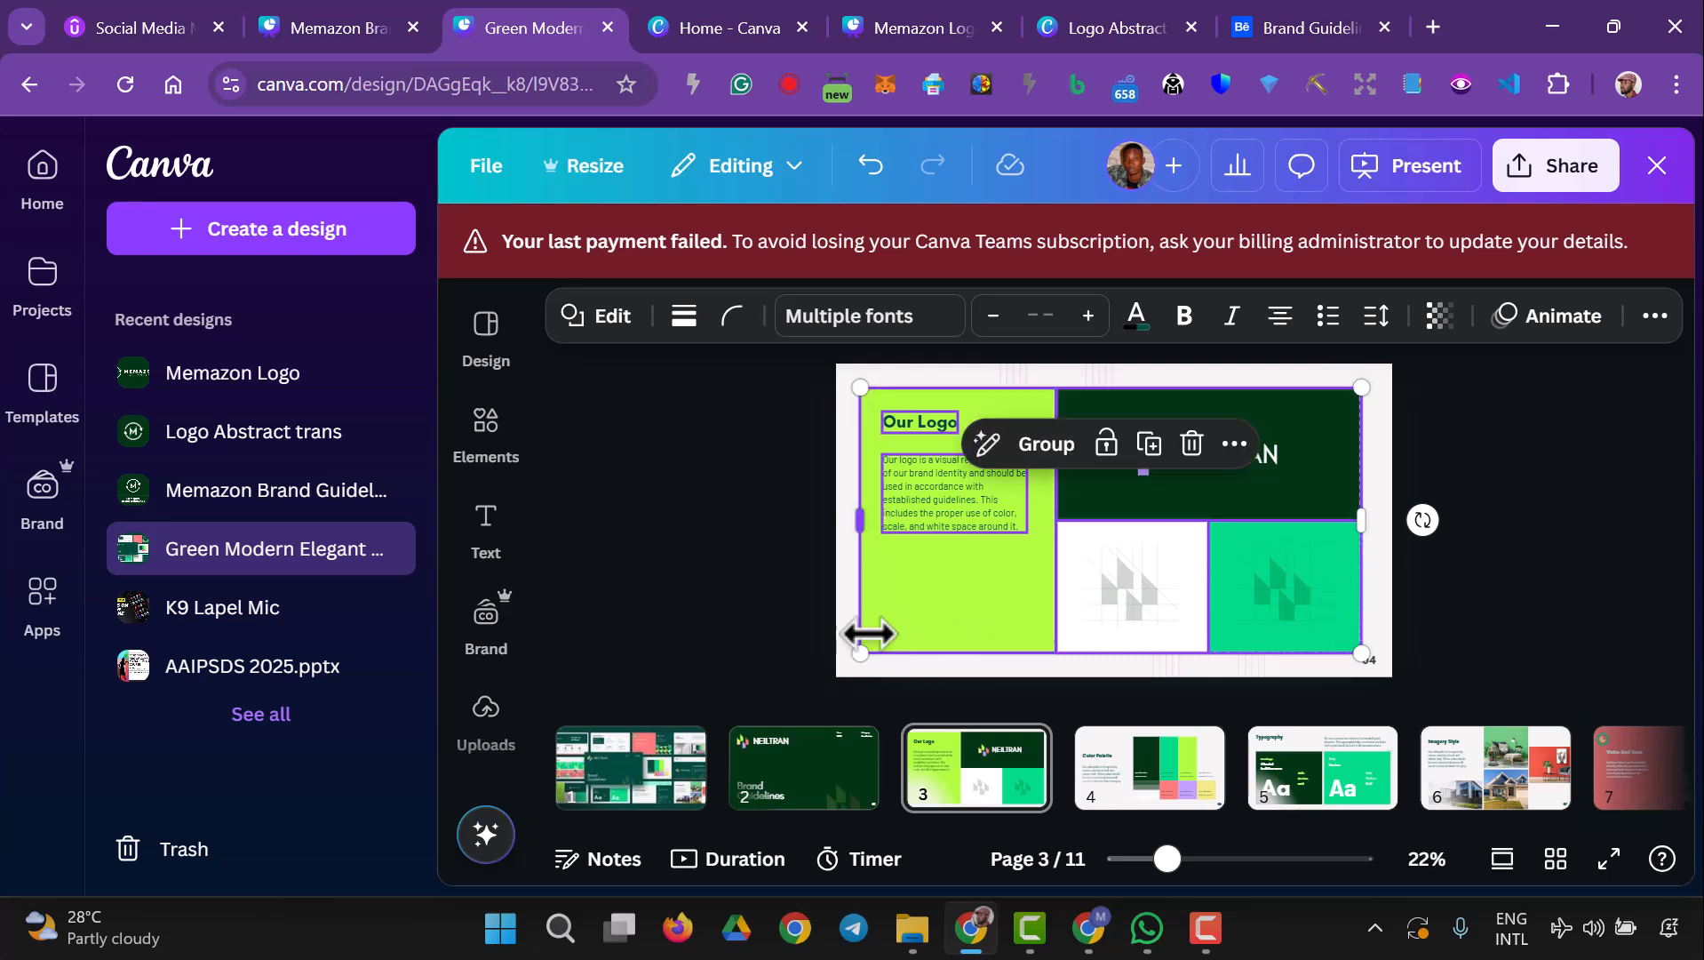
right_click(937, 622)
click(1051, 182)
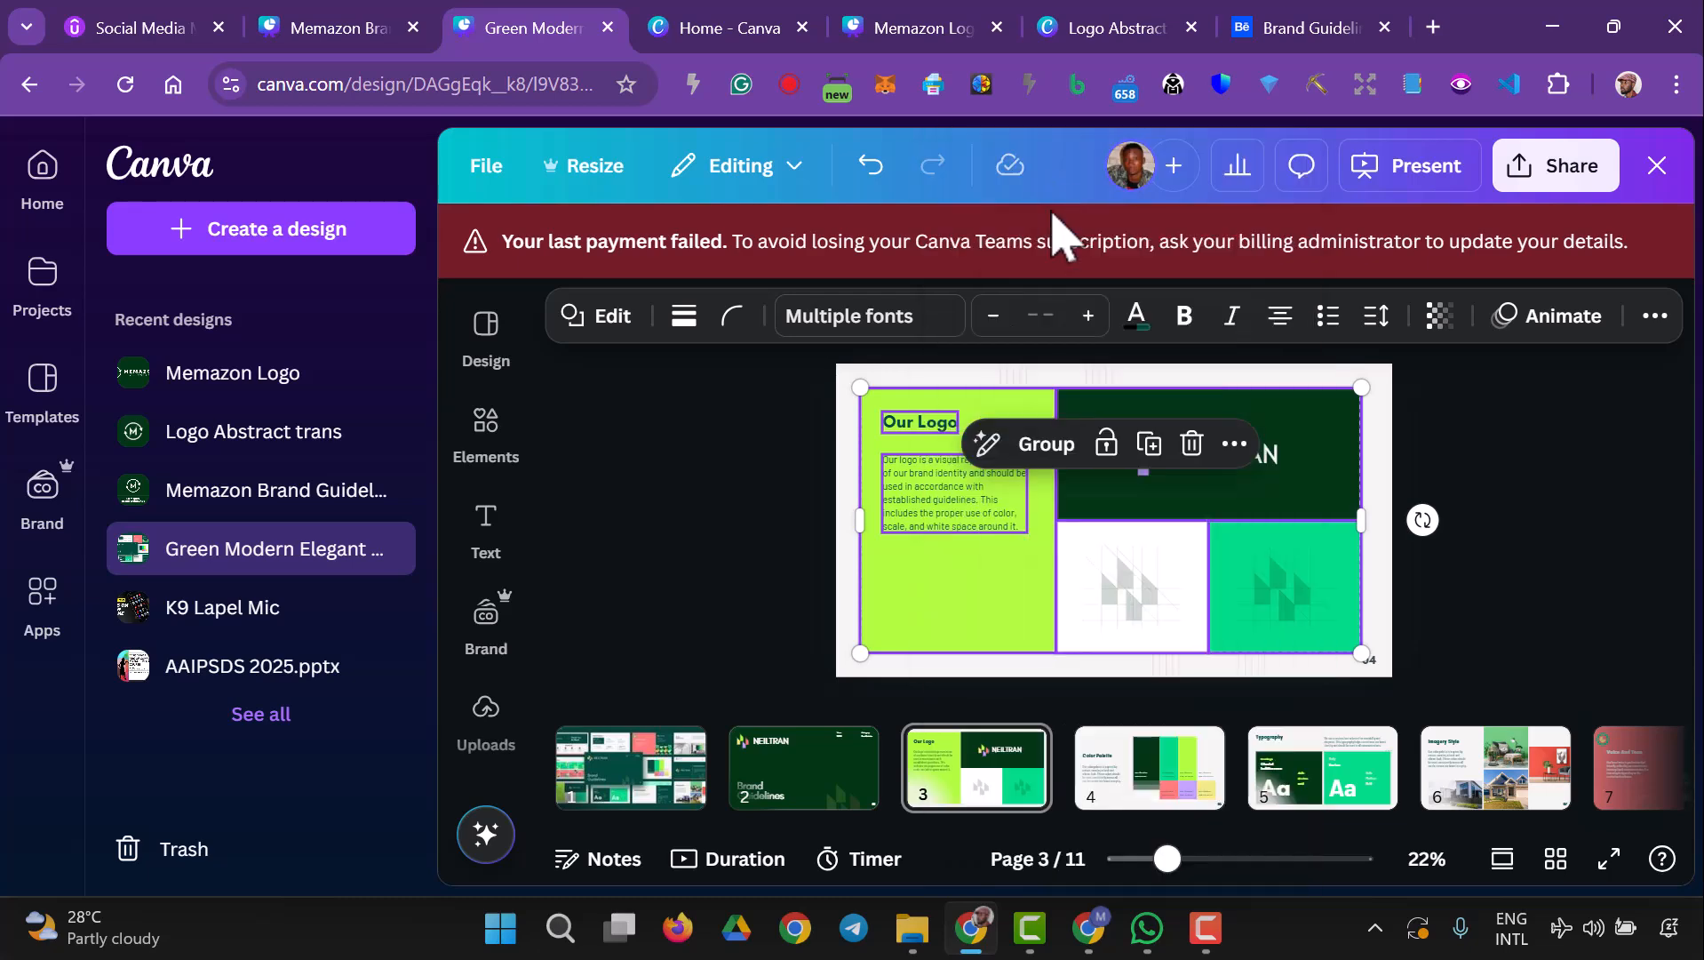
- Switch to the Memazon Brand Guideline design and delete the footnote text on page 5
click(342, 49)
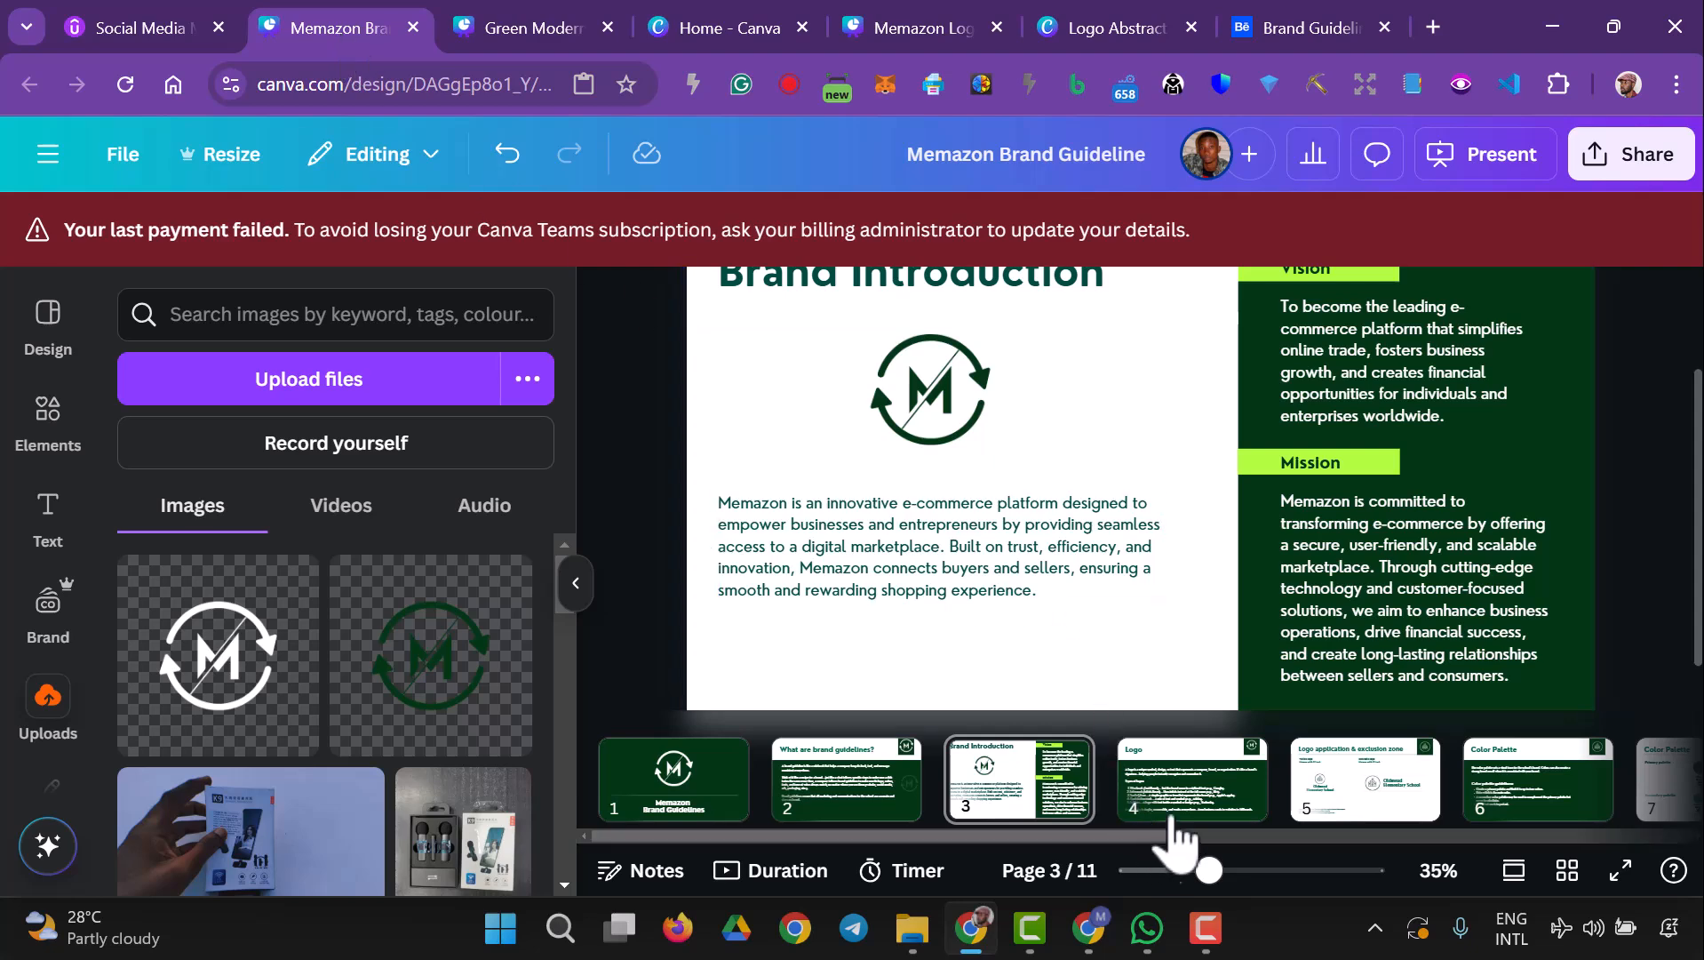
click(1310, 794)
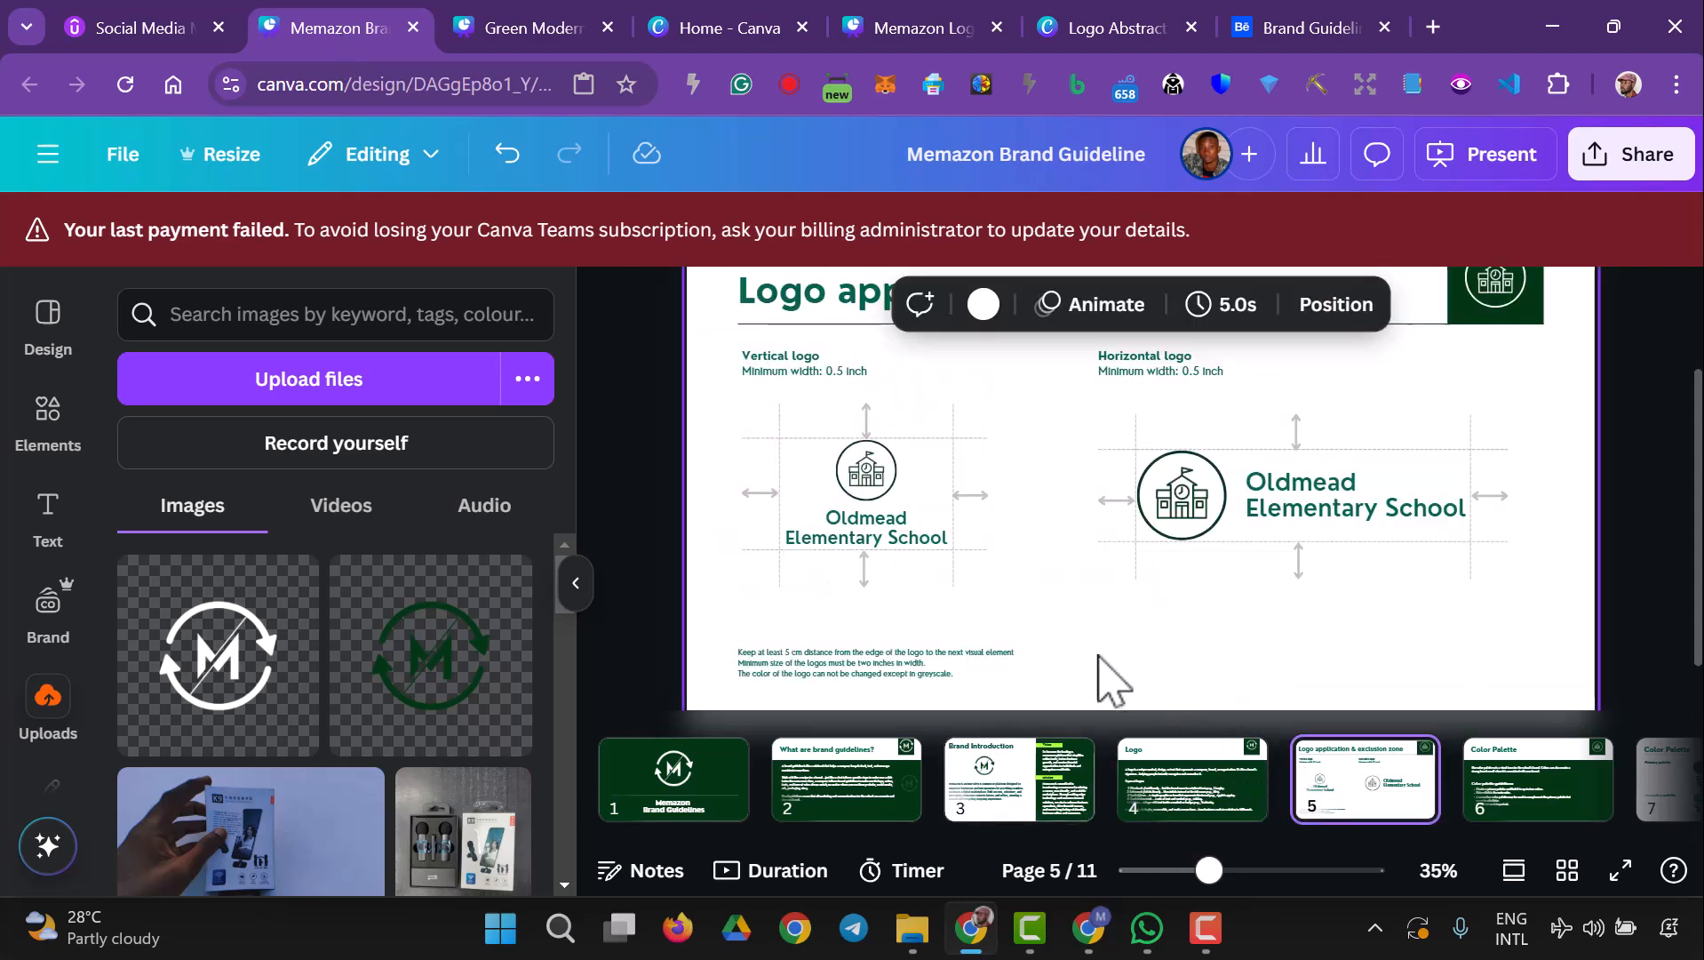
click(922, 684)
key(Delete)
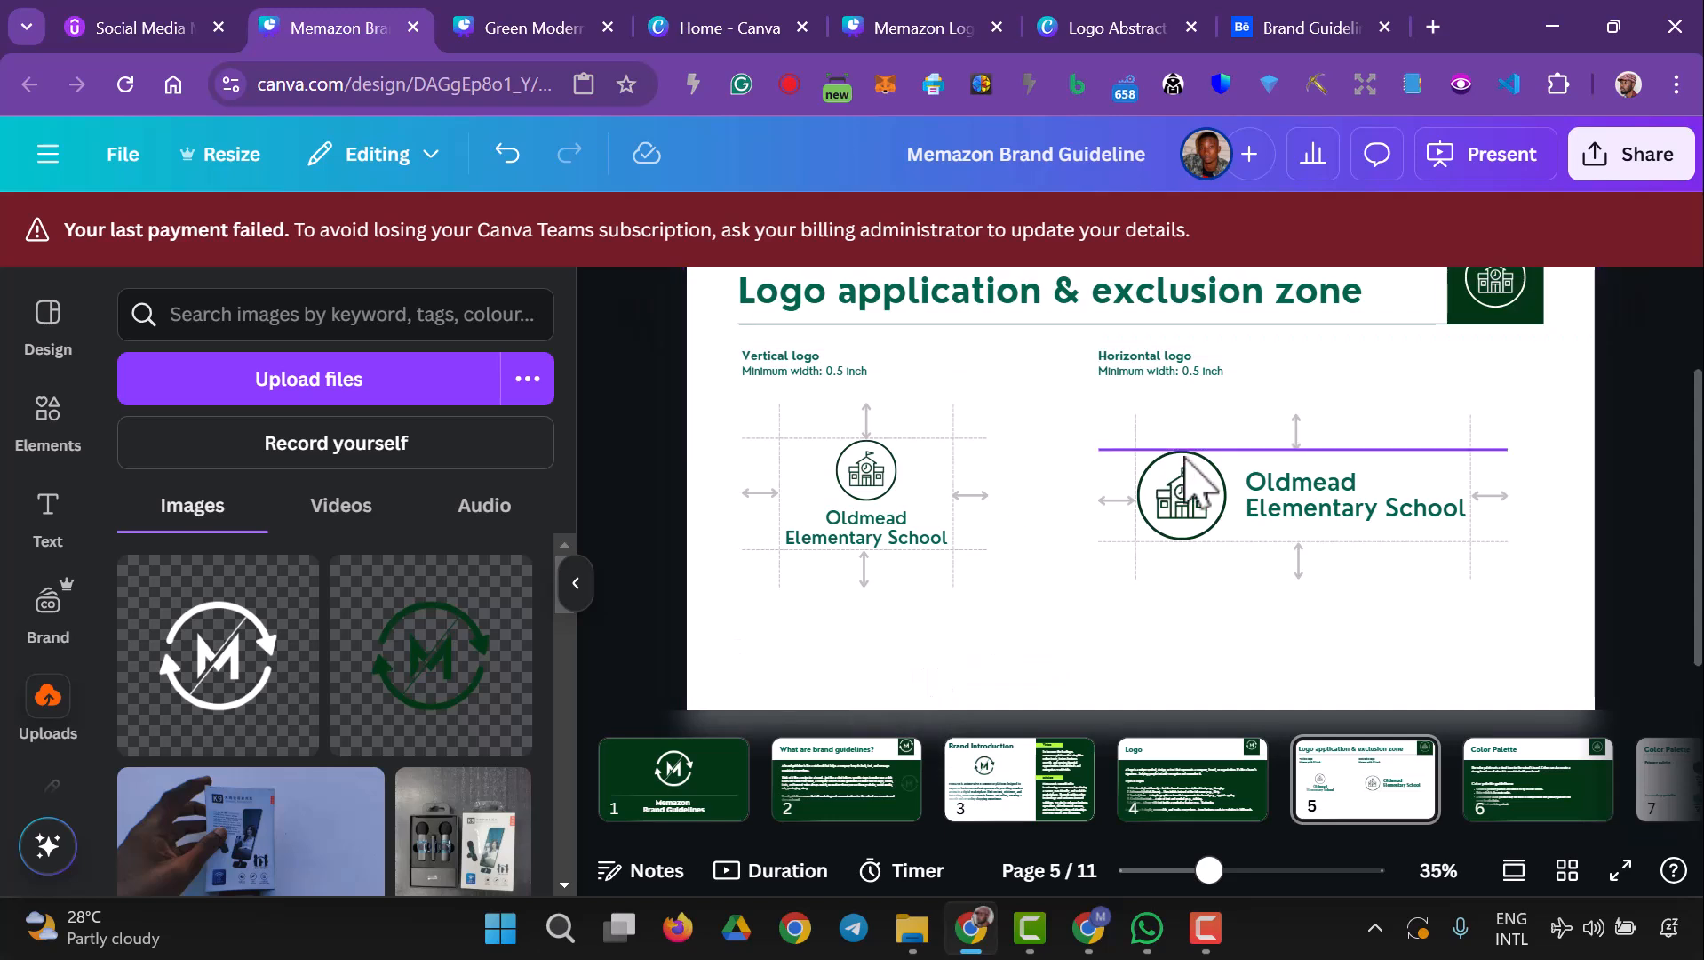
- Delete the vertical and horizontal Oldmead Elementary School logo examples with their captions, guide lines and arrows from page 5
click(866, 374)
key(Delete)
click(880, 526)
key(Delete)
click(873, 480)
key(Delete)
click(780, 510)
key(Delete)
click(837, 549)
click(881, 463)
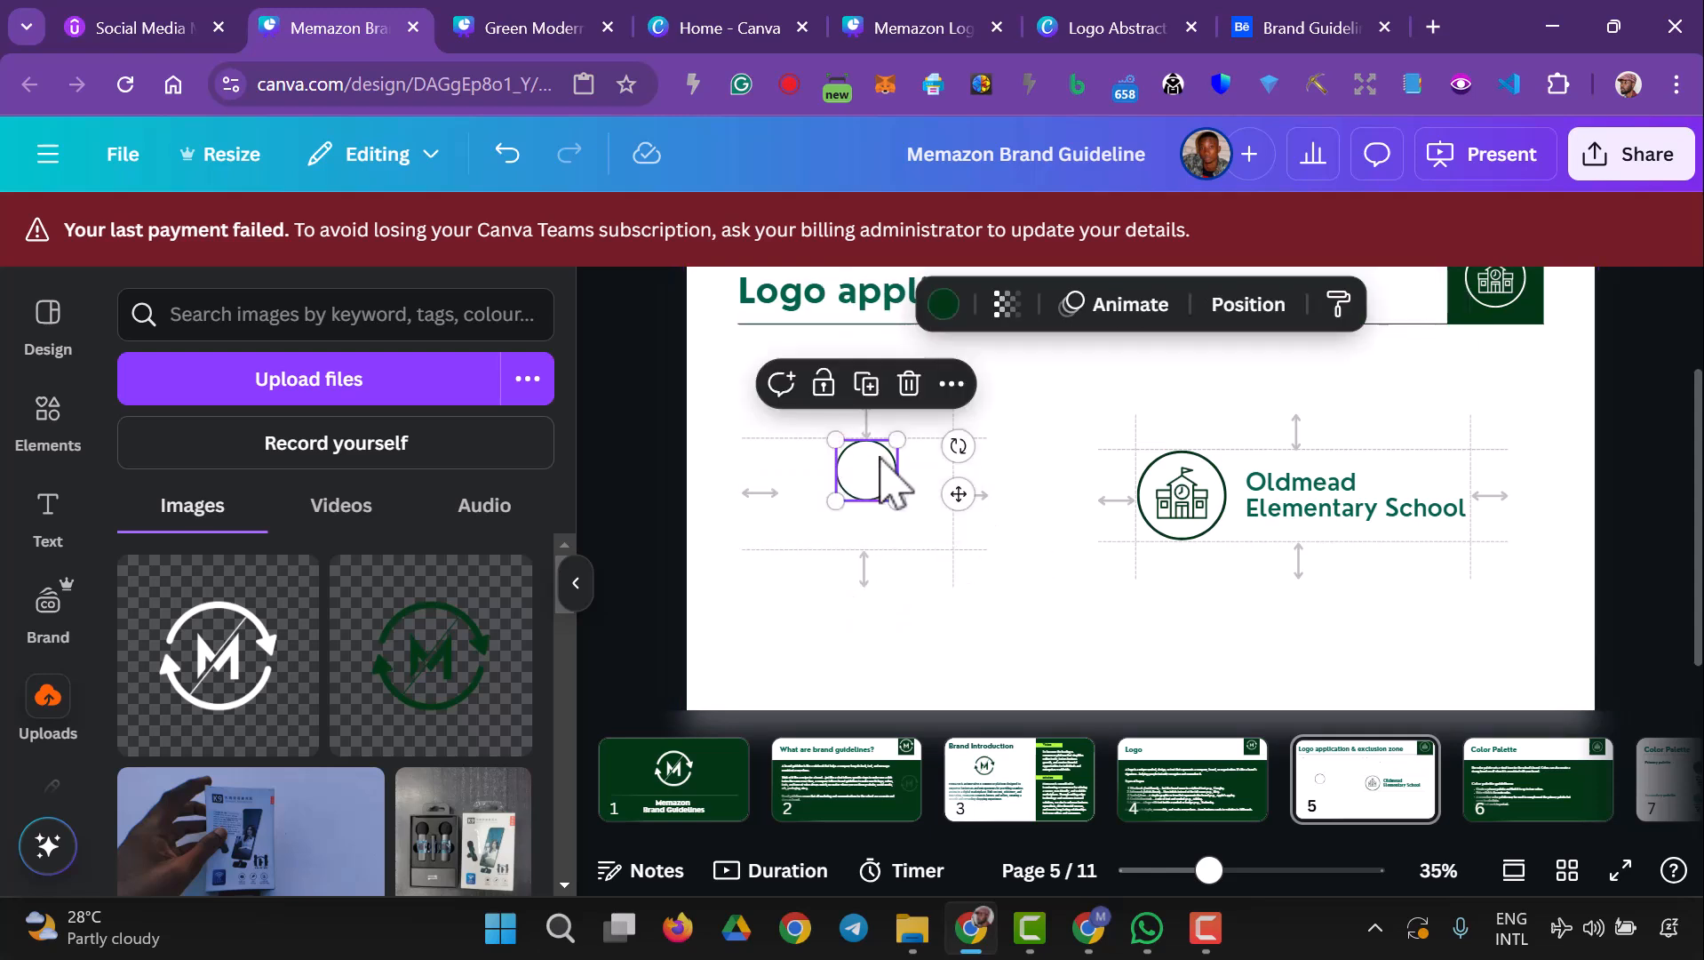
key(Delete)
drag(1637, 615, 719, 419)
key(Delete)
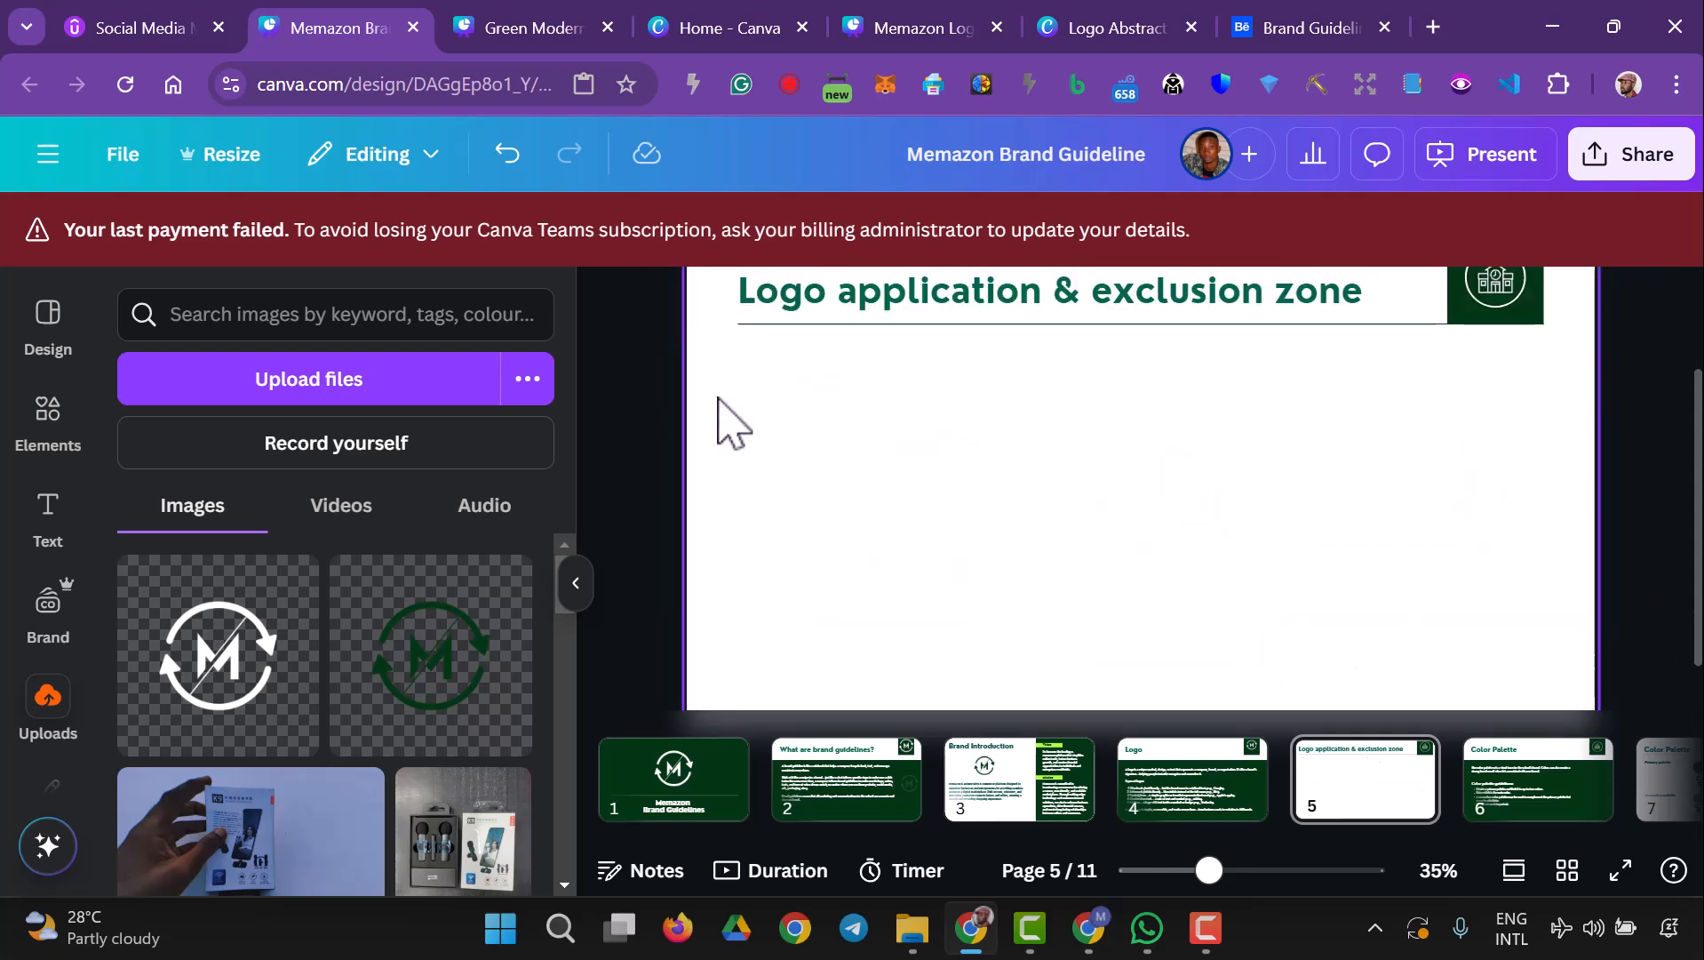
- Try pasting the copied Our Logo layout on page 5 and shifting it down below the existing heading, then undo it
right_click(933, 411)
click(1049, 553)
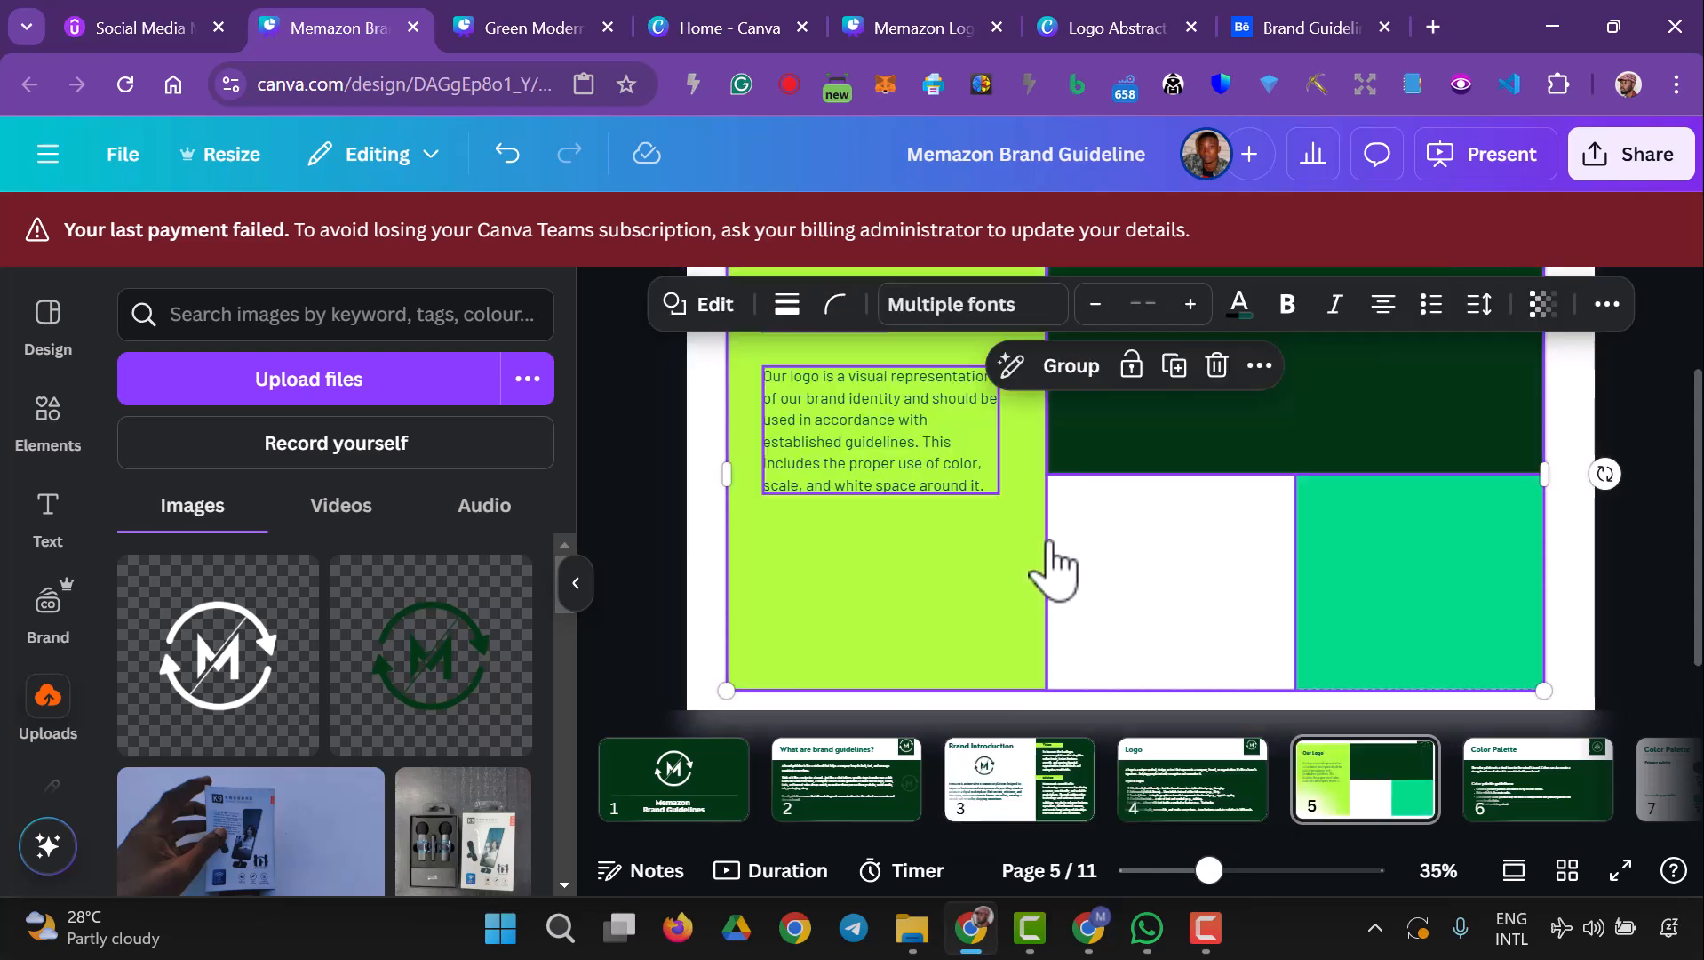
scroll(1481, 648, up, 2)
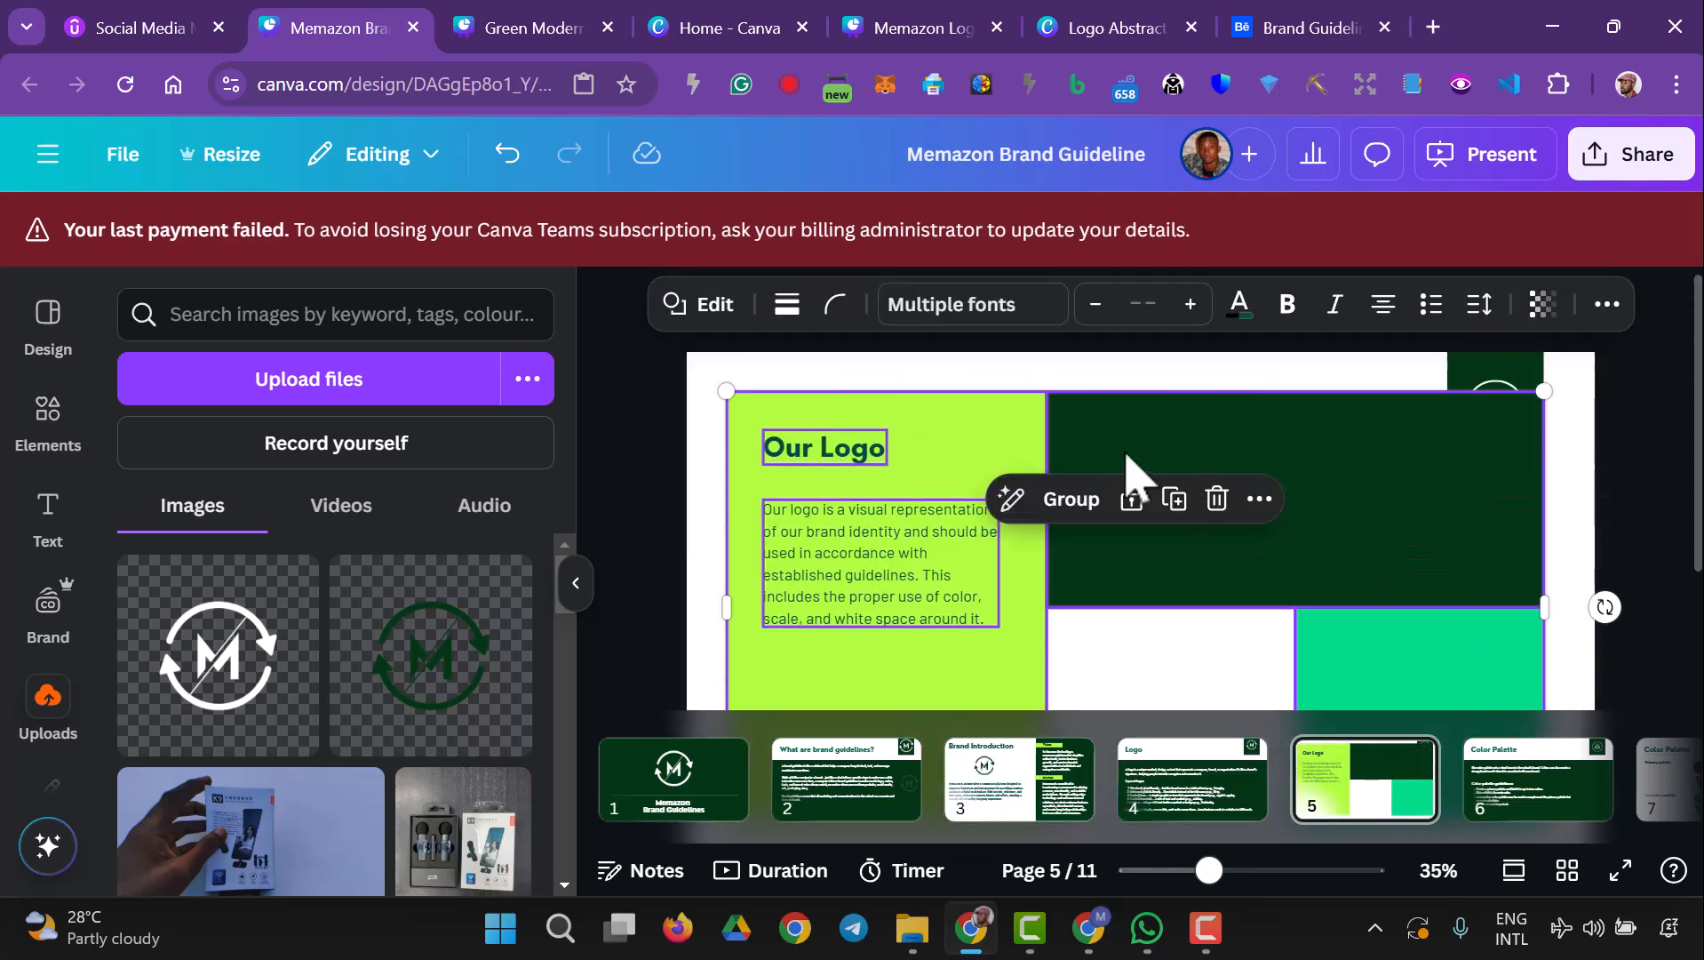
scroll(1124, 457, down, 2)
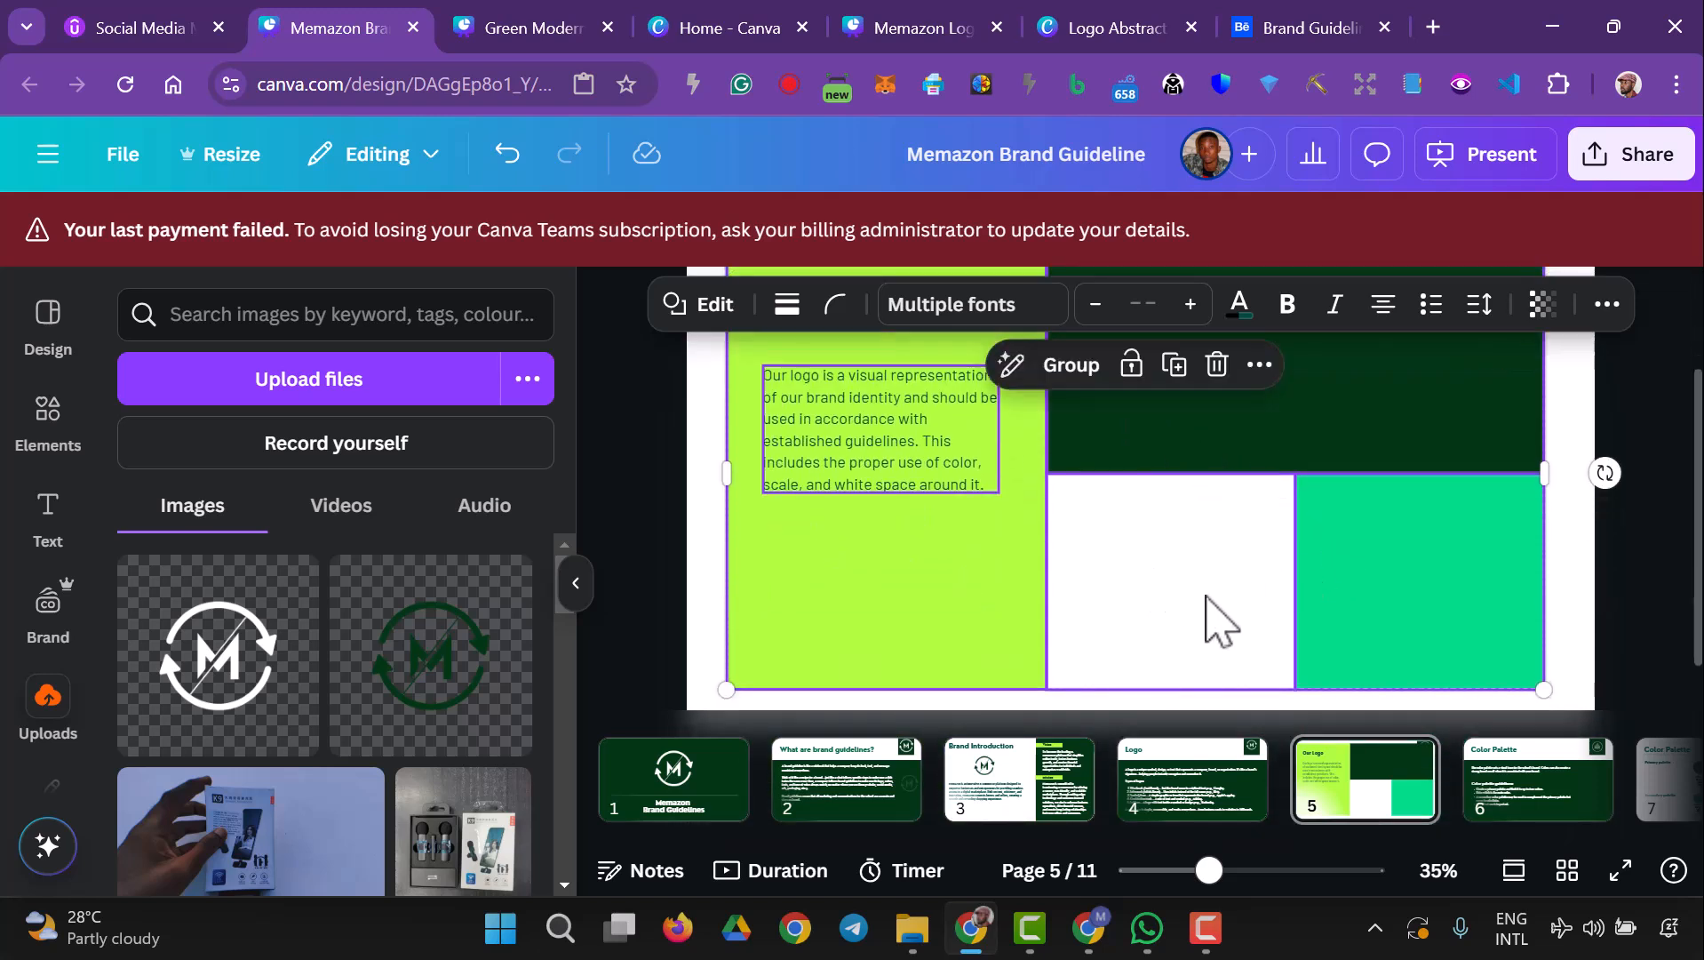
scroll(1226, 591, down, 1)
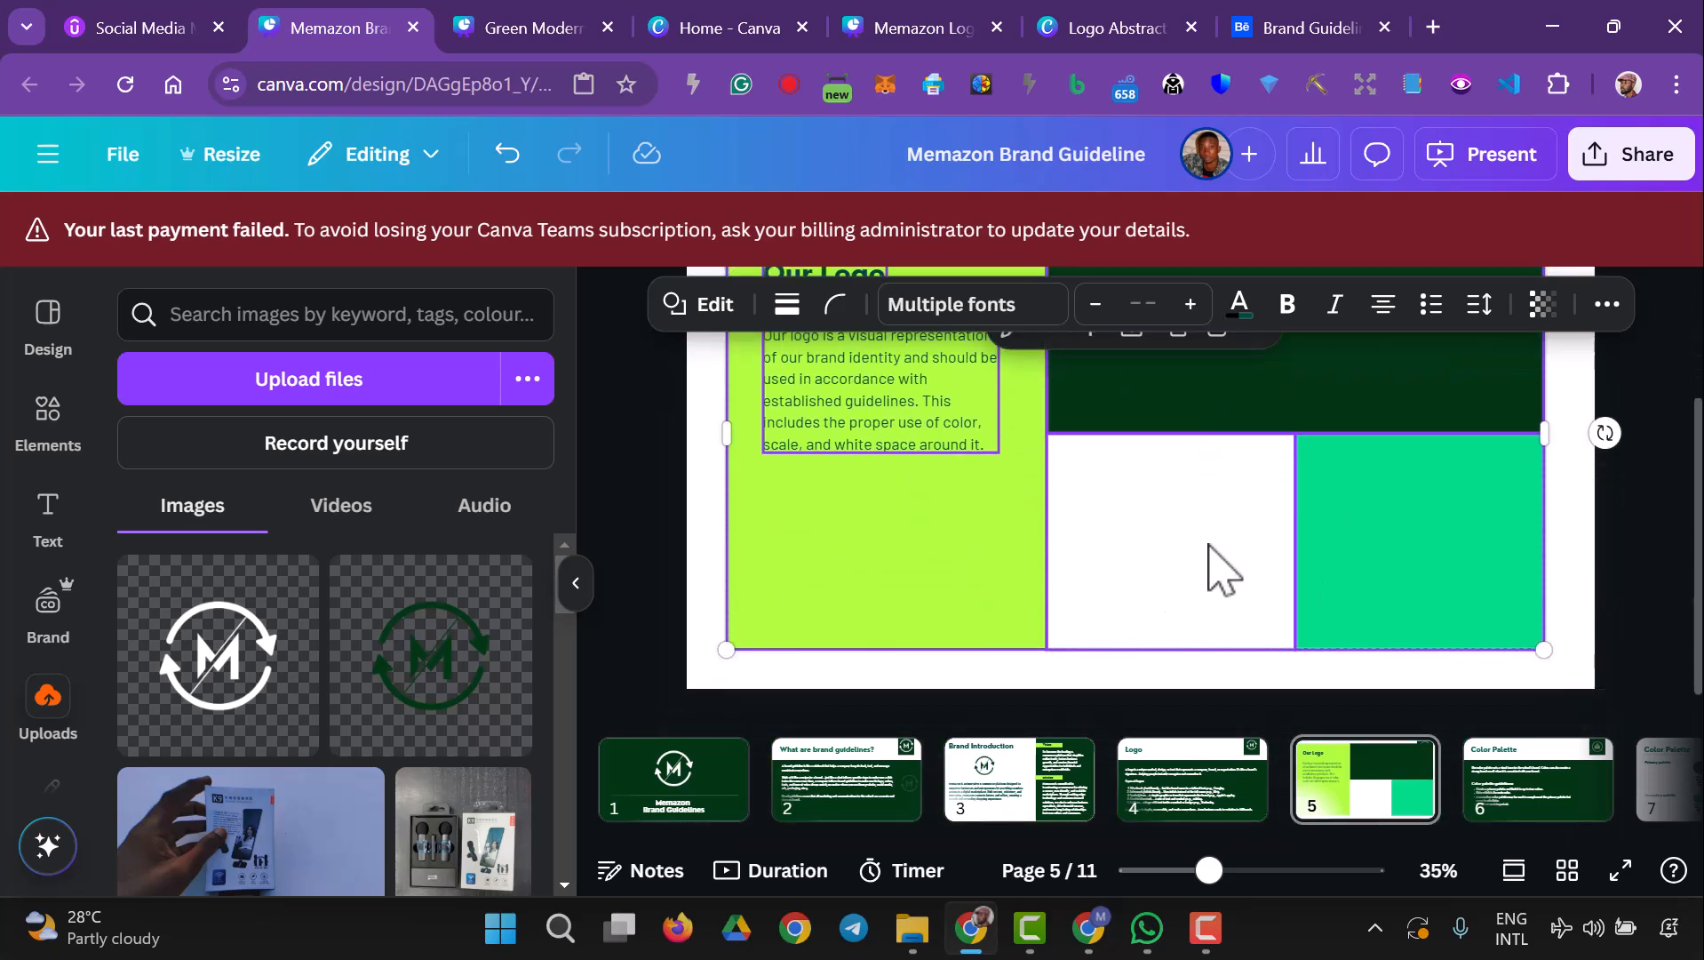
drag(1194, 520, 1189, 575)
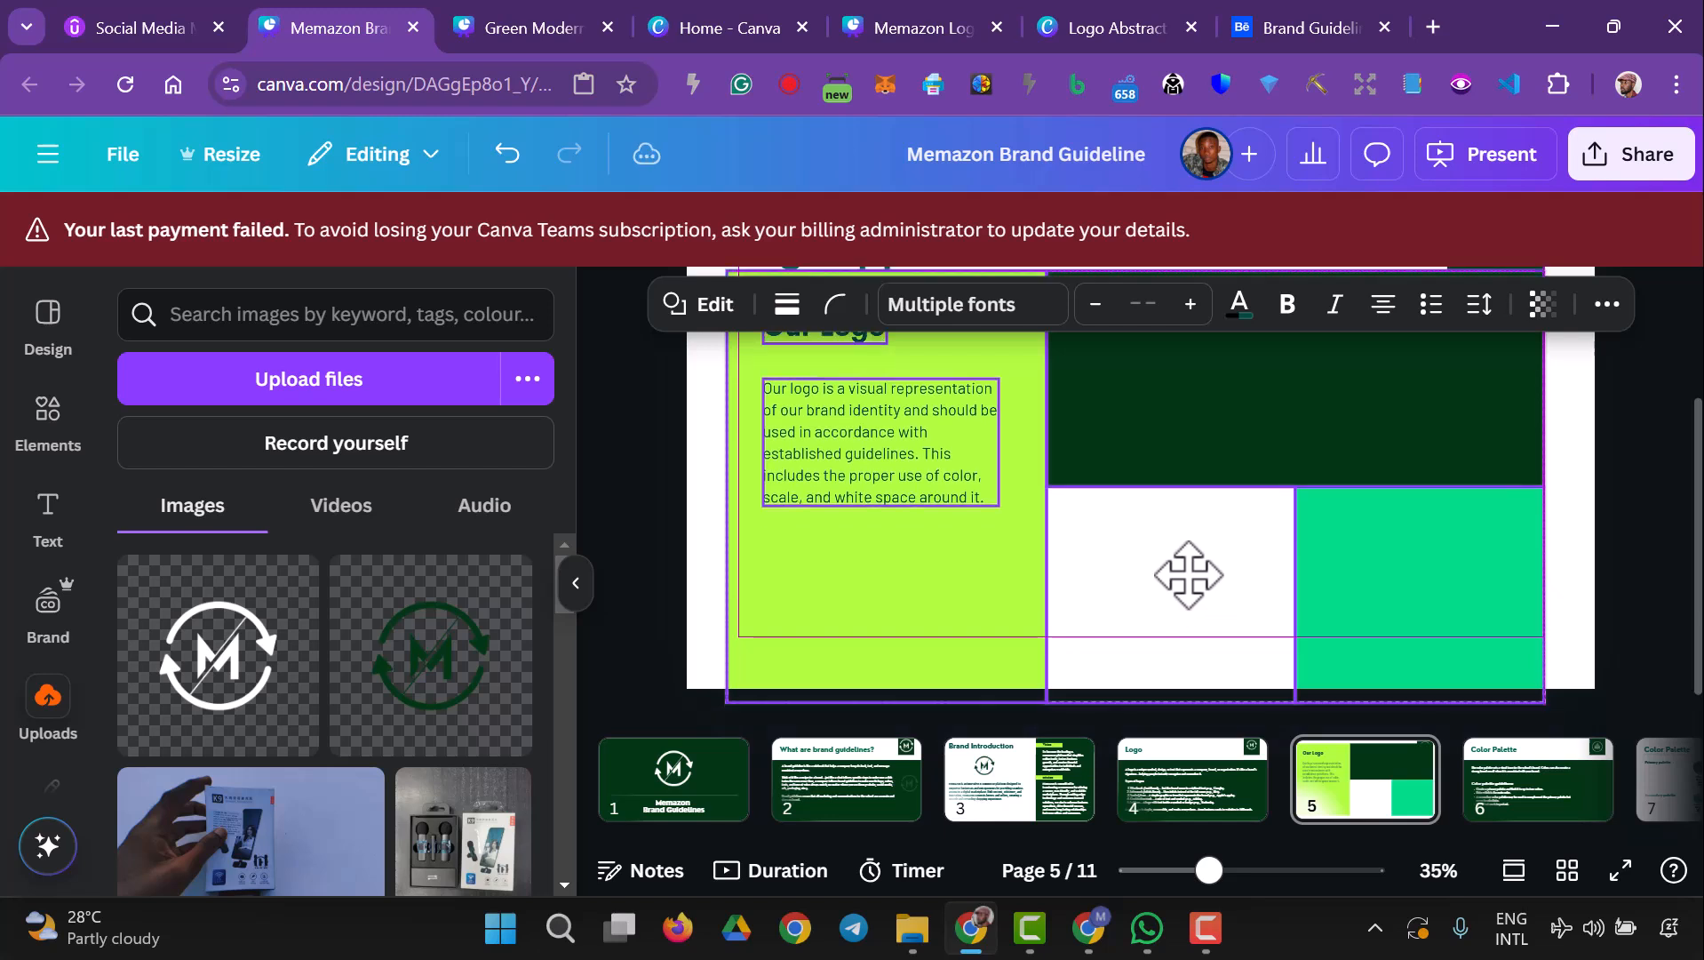
scroll(1188, 575, up, 3)
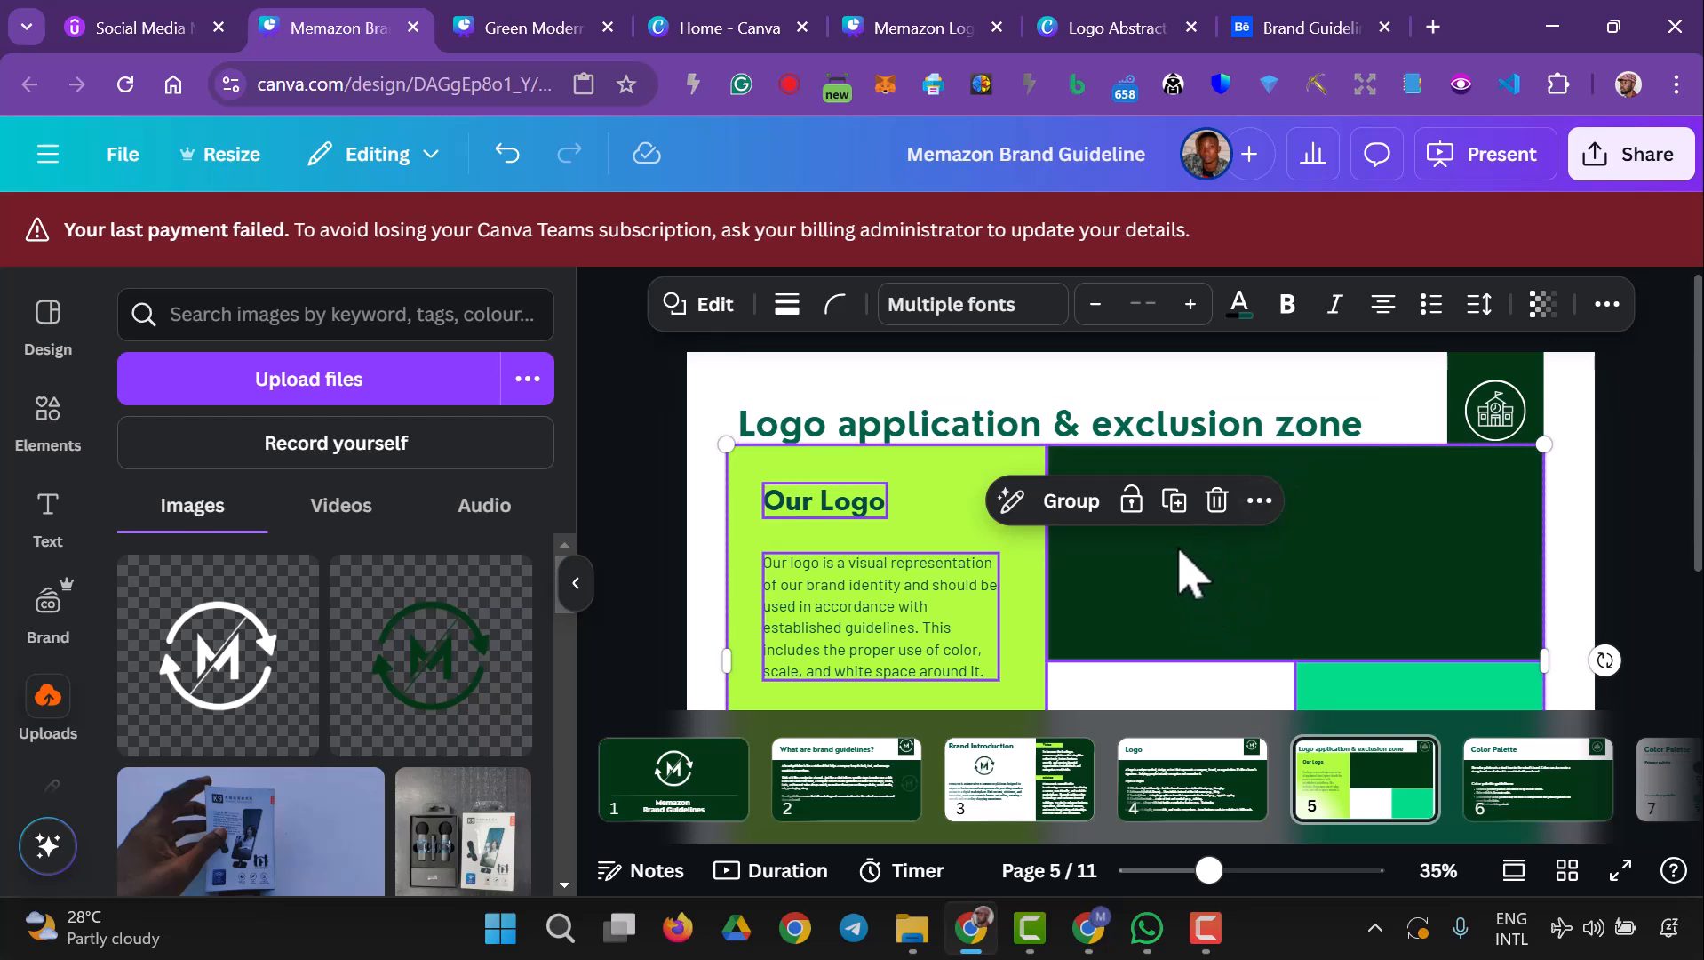
key(ctrl+z)
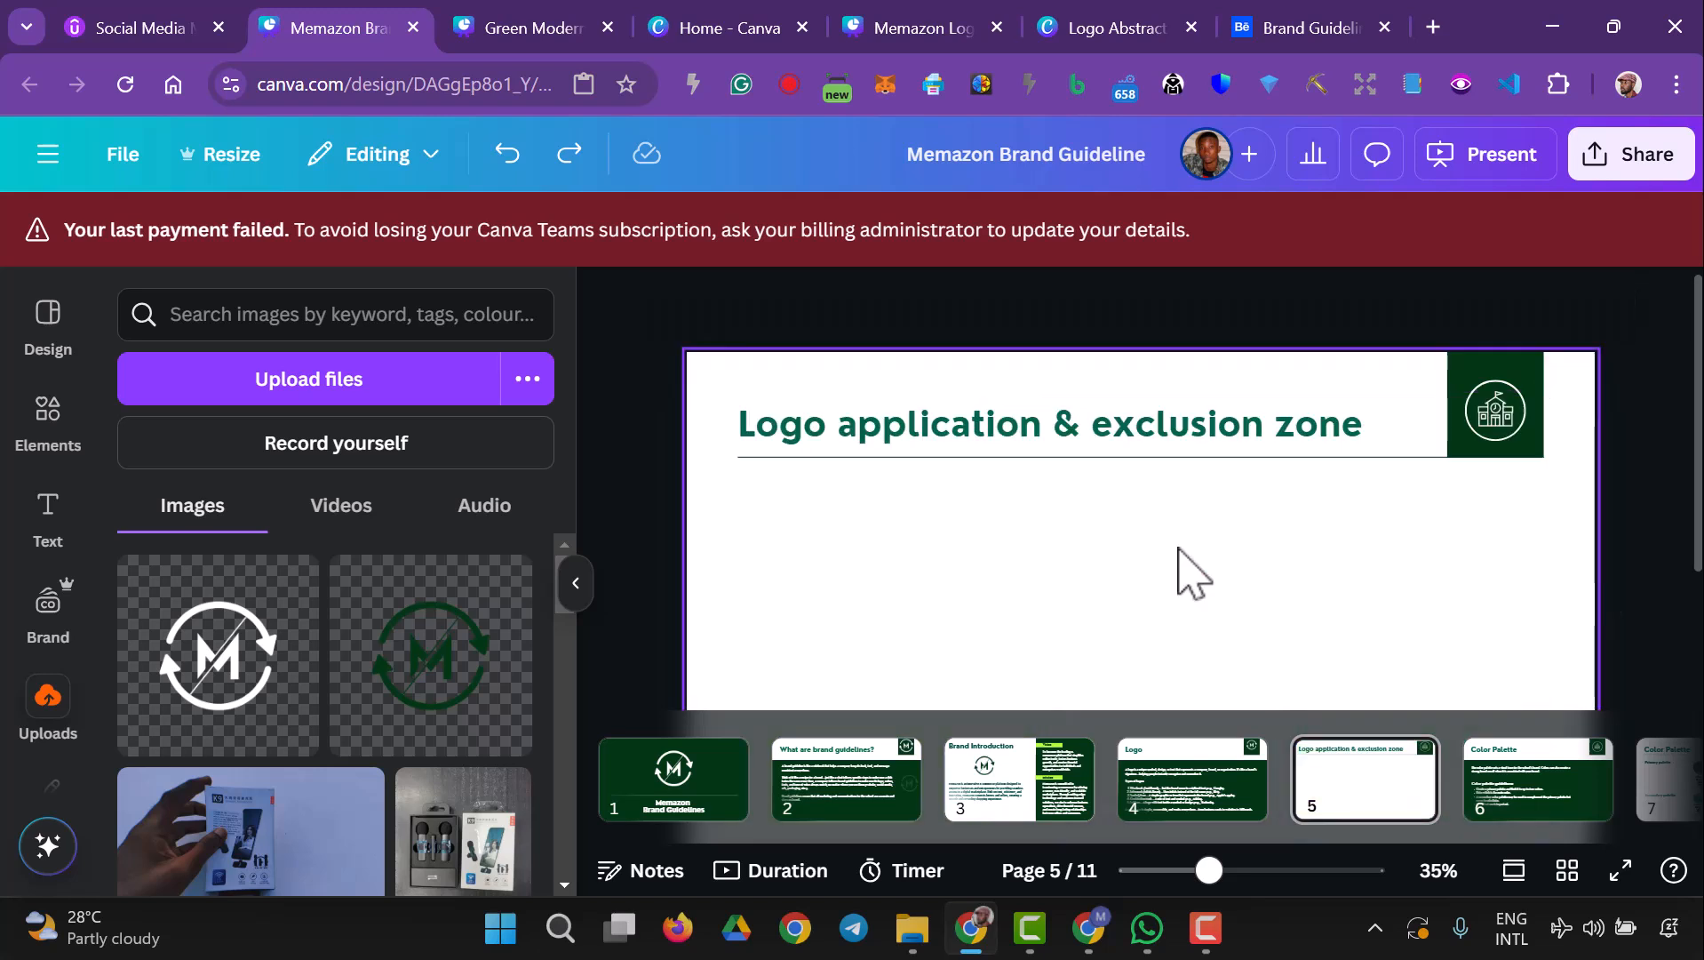
- Delete the "Logo application & exclusion zone" heading, its divider line and the dark green school emblem badge from page 5
click(1051, 420)
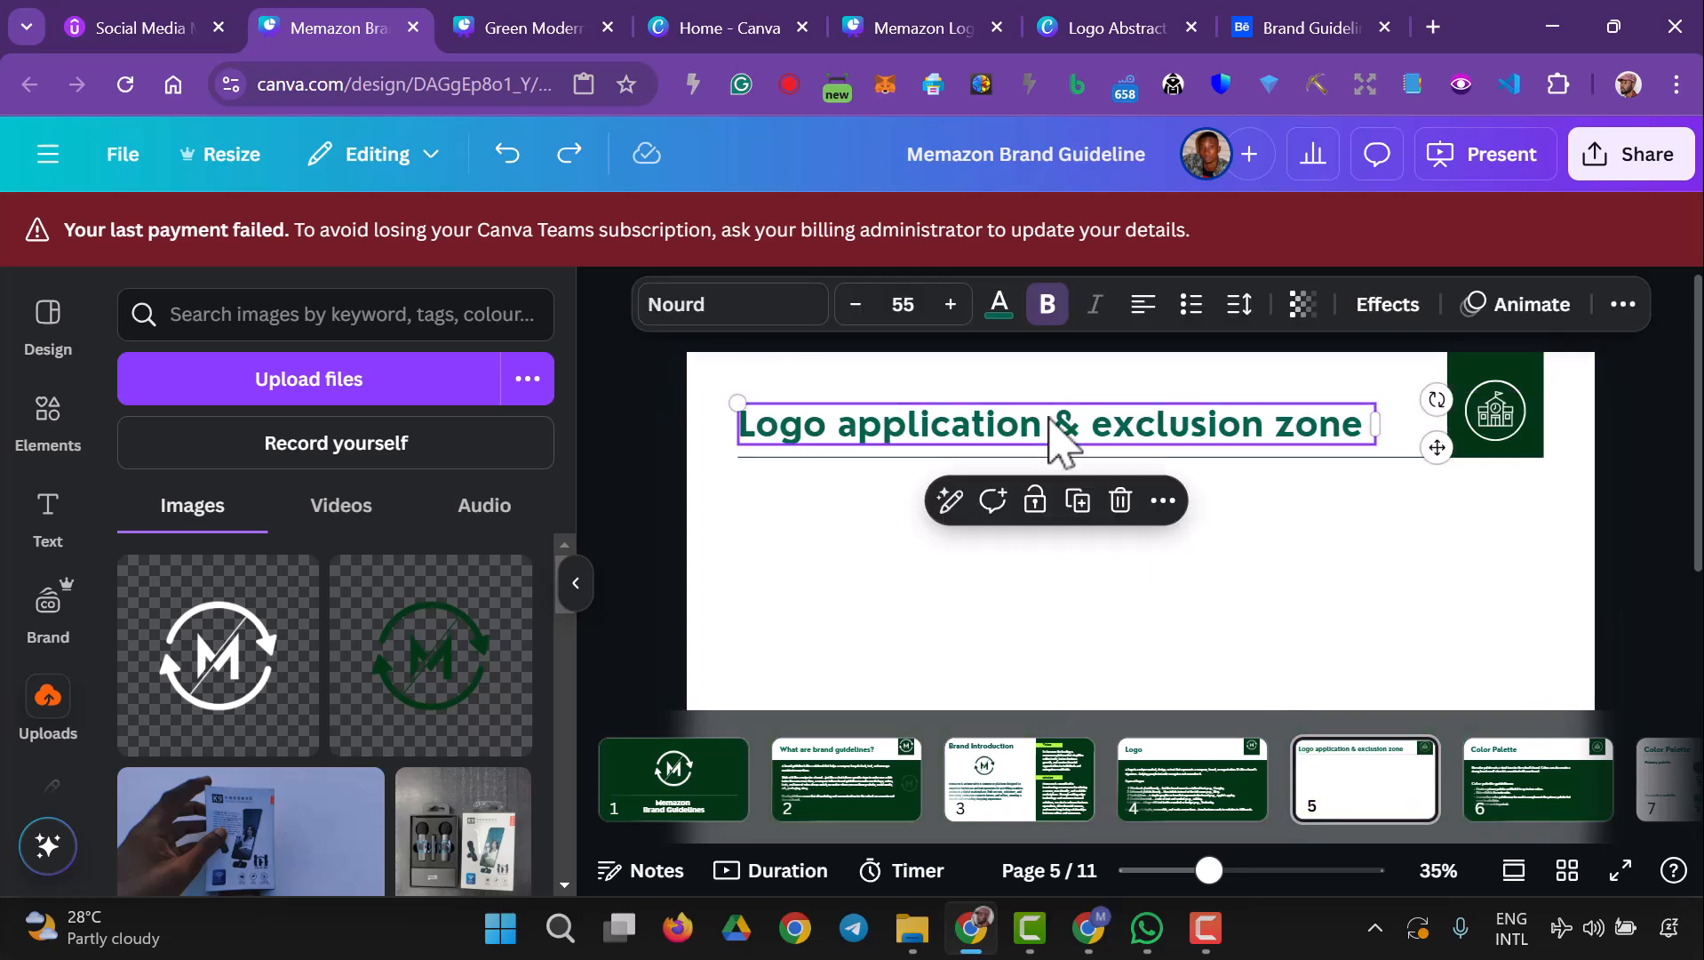
key(Delete)
click(1050, 456)
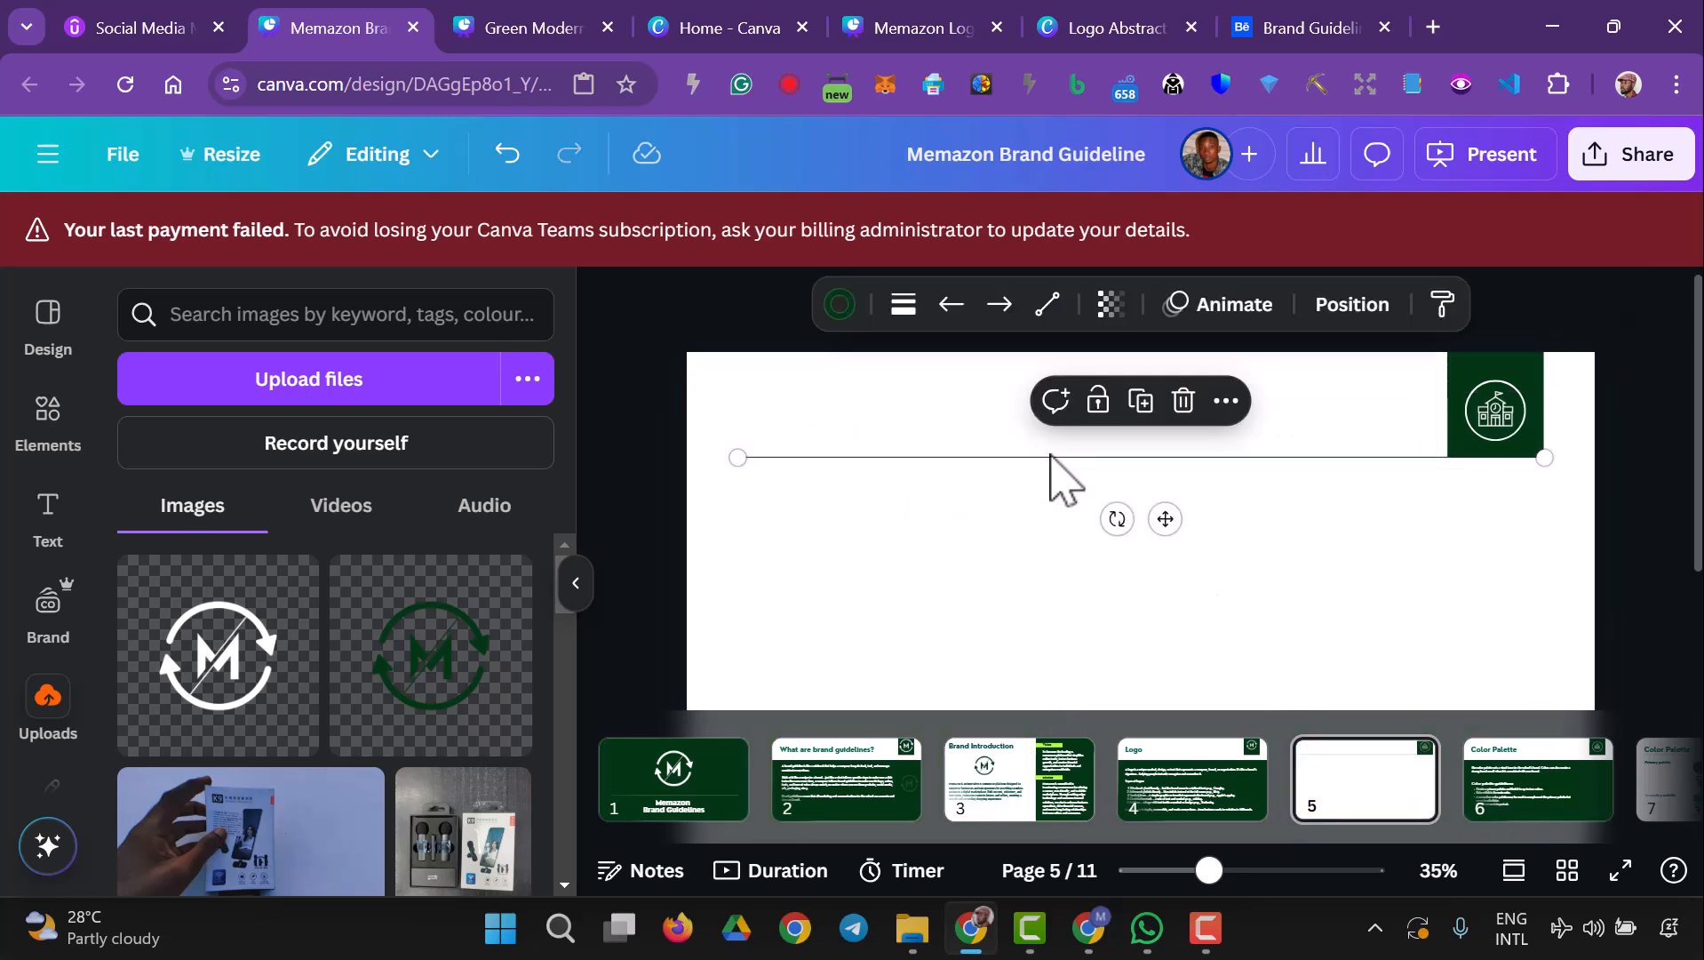
click(1455, 418)
key(Delete)
click(1486, 416)
key(Delete)
click(1479, 428)
click(1467, 459)
click(1491, 416)
key(Delete)
click(1457, 459)
key(Delete)
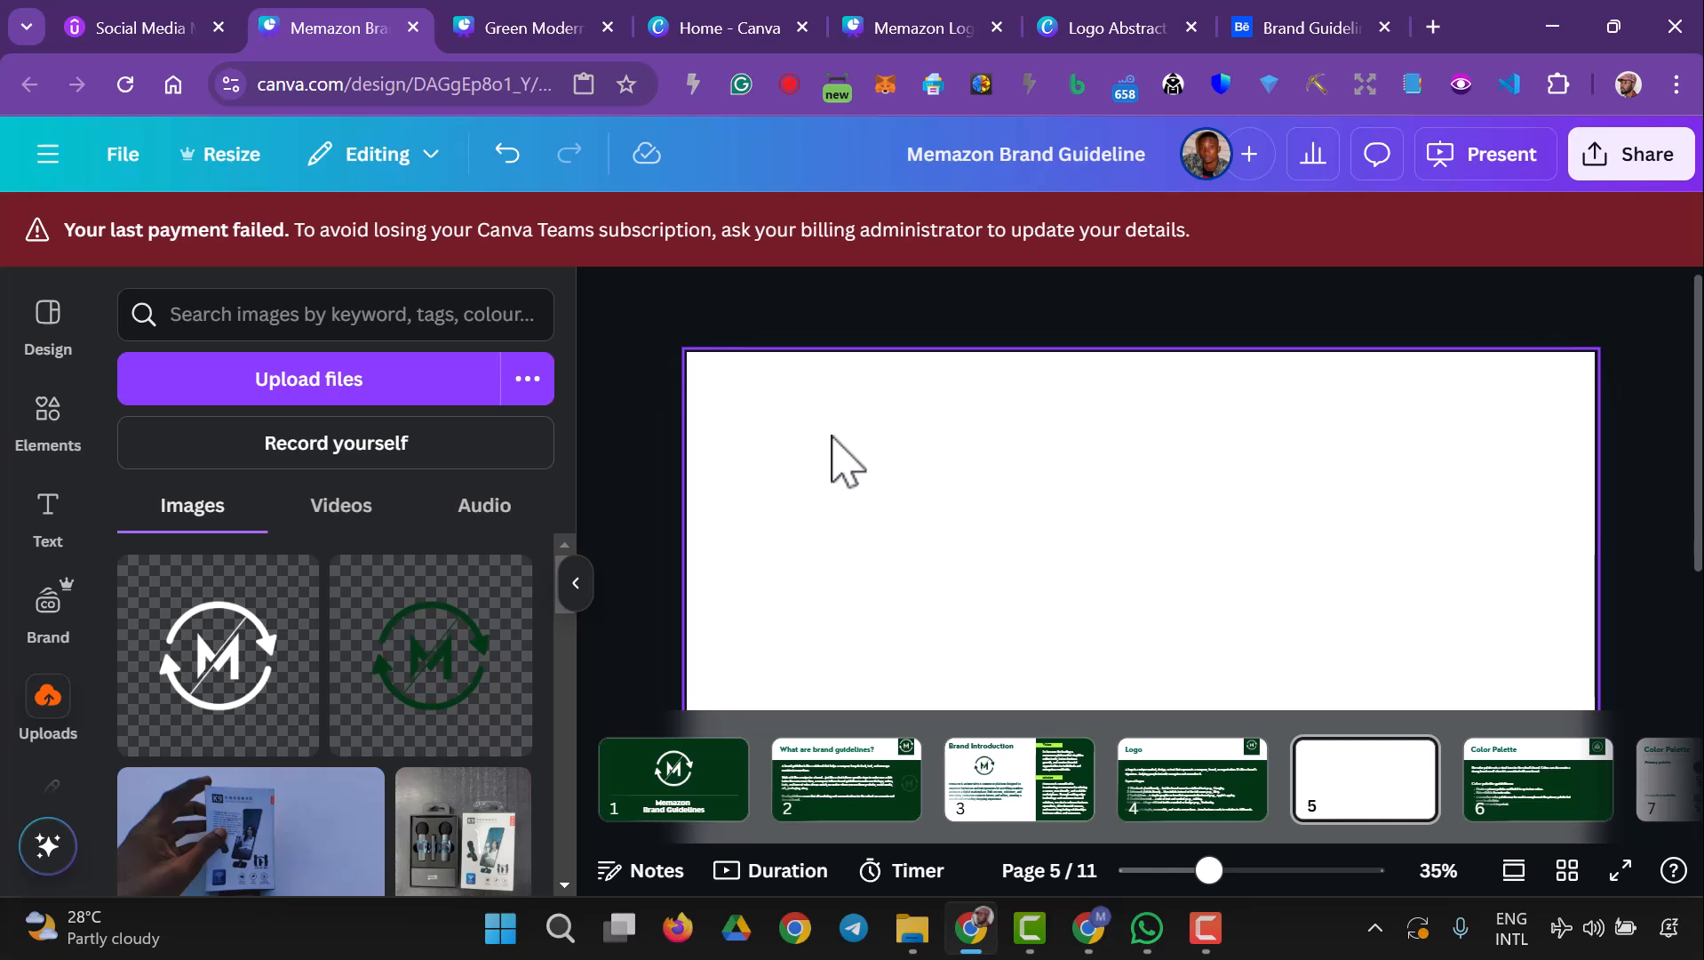
- Paste the copied Our Logo heading, paragraph and colour panels onto the cleared page 5
key(ctrl+v)
scroll(960, 515, down, 2)
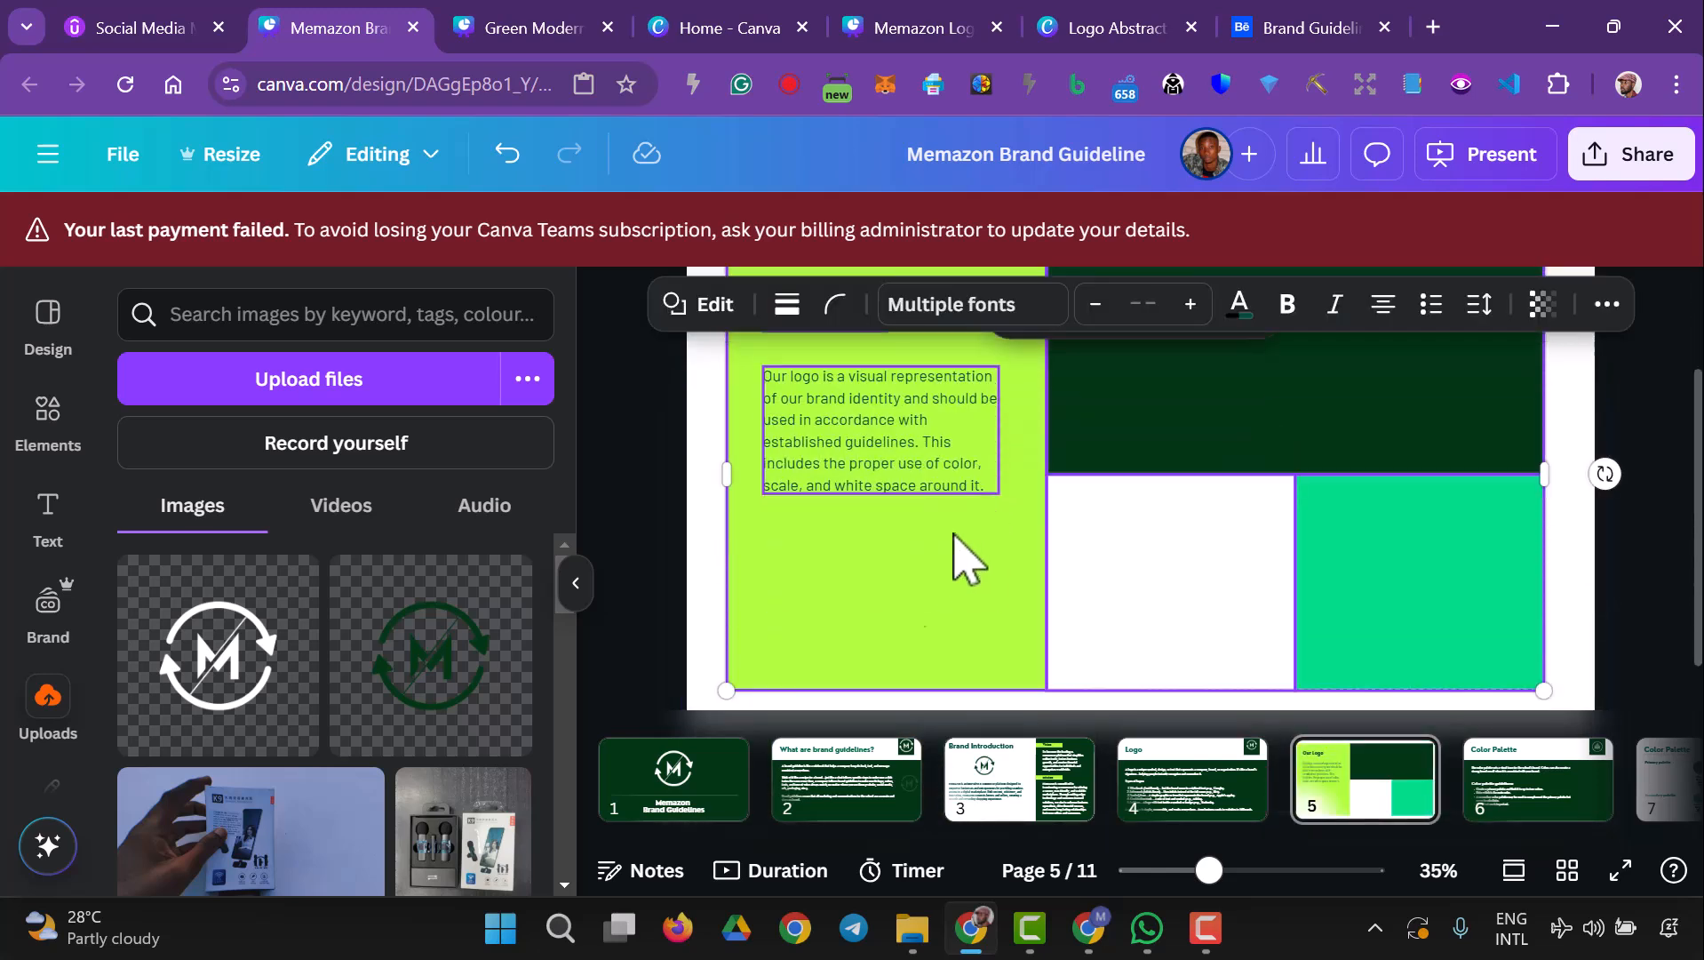
click(703, 619)
scroll(880, 622, up, 2)
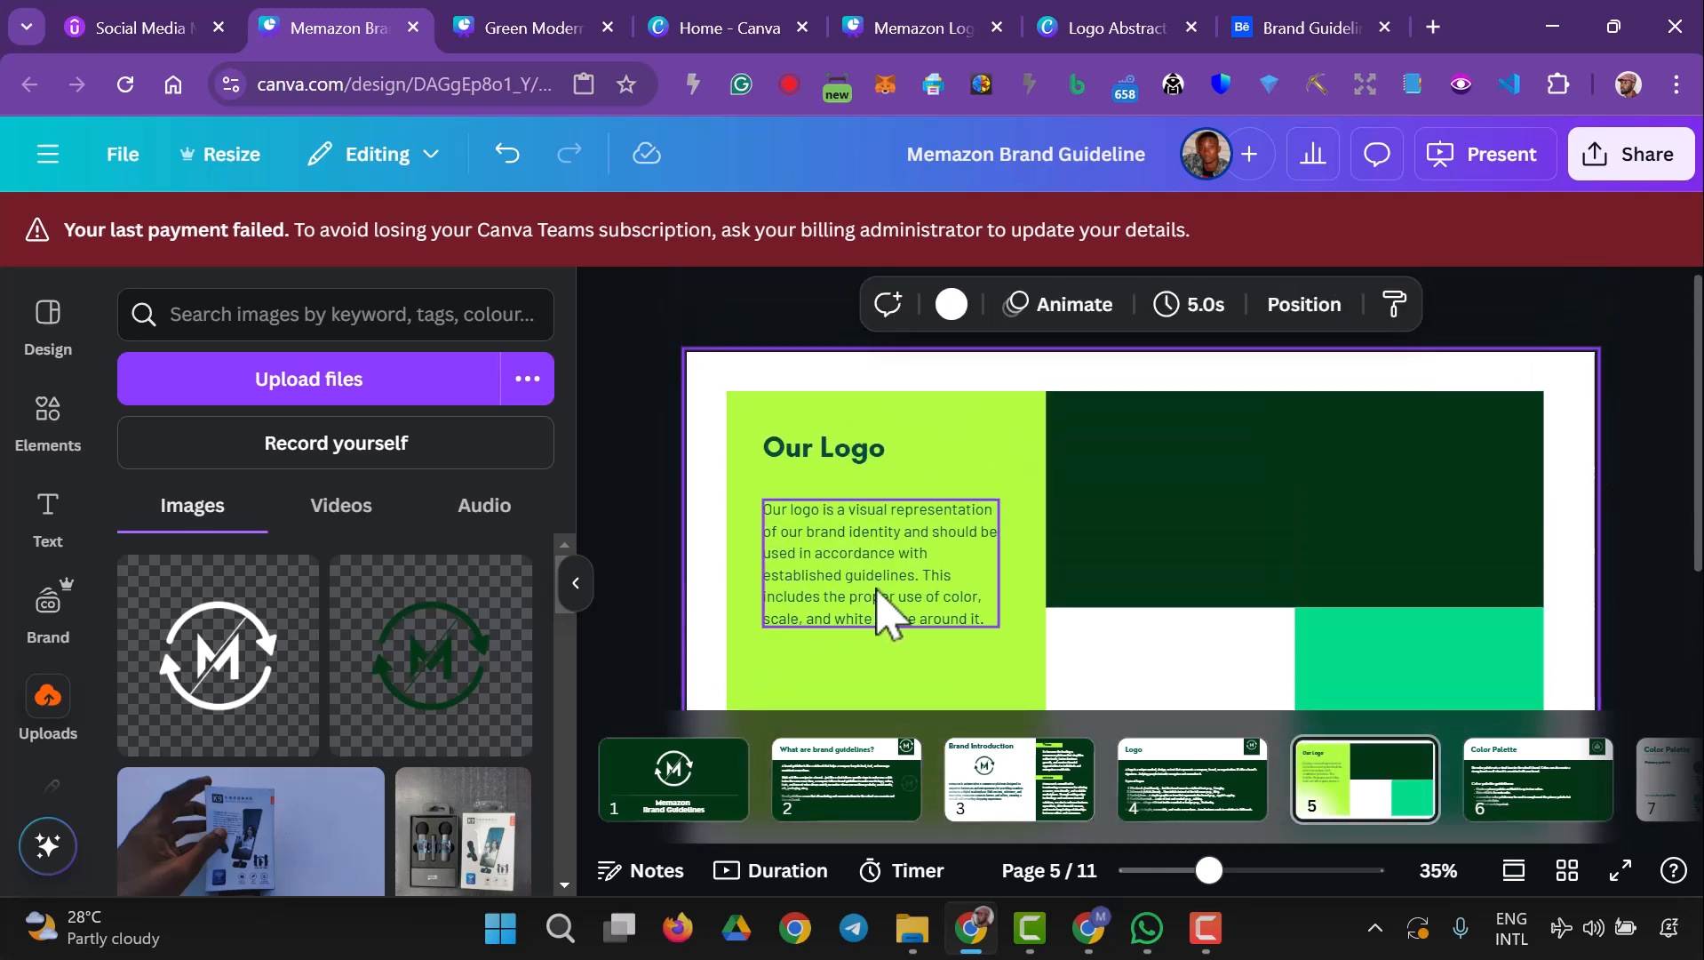
- Set the Our Logo heading on page 5 to the Nourd font at size 62
click(853, 457)
click(853, 458)
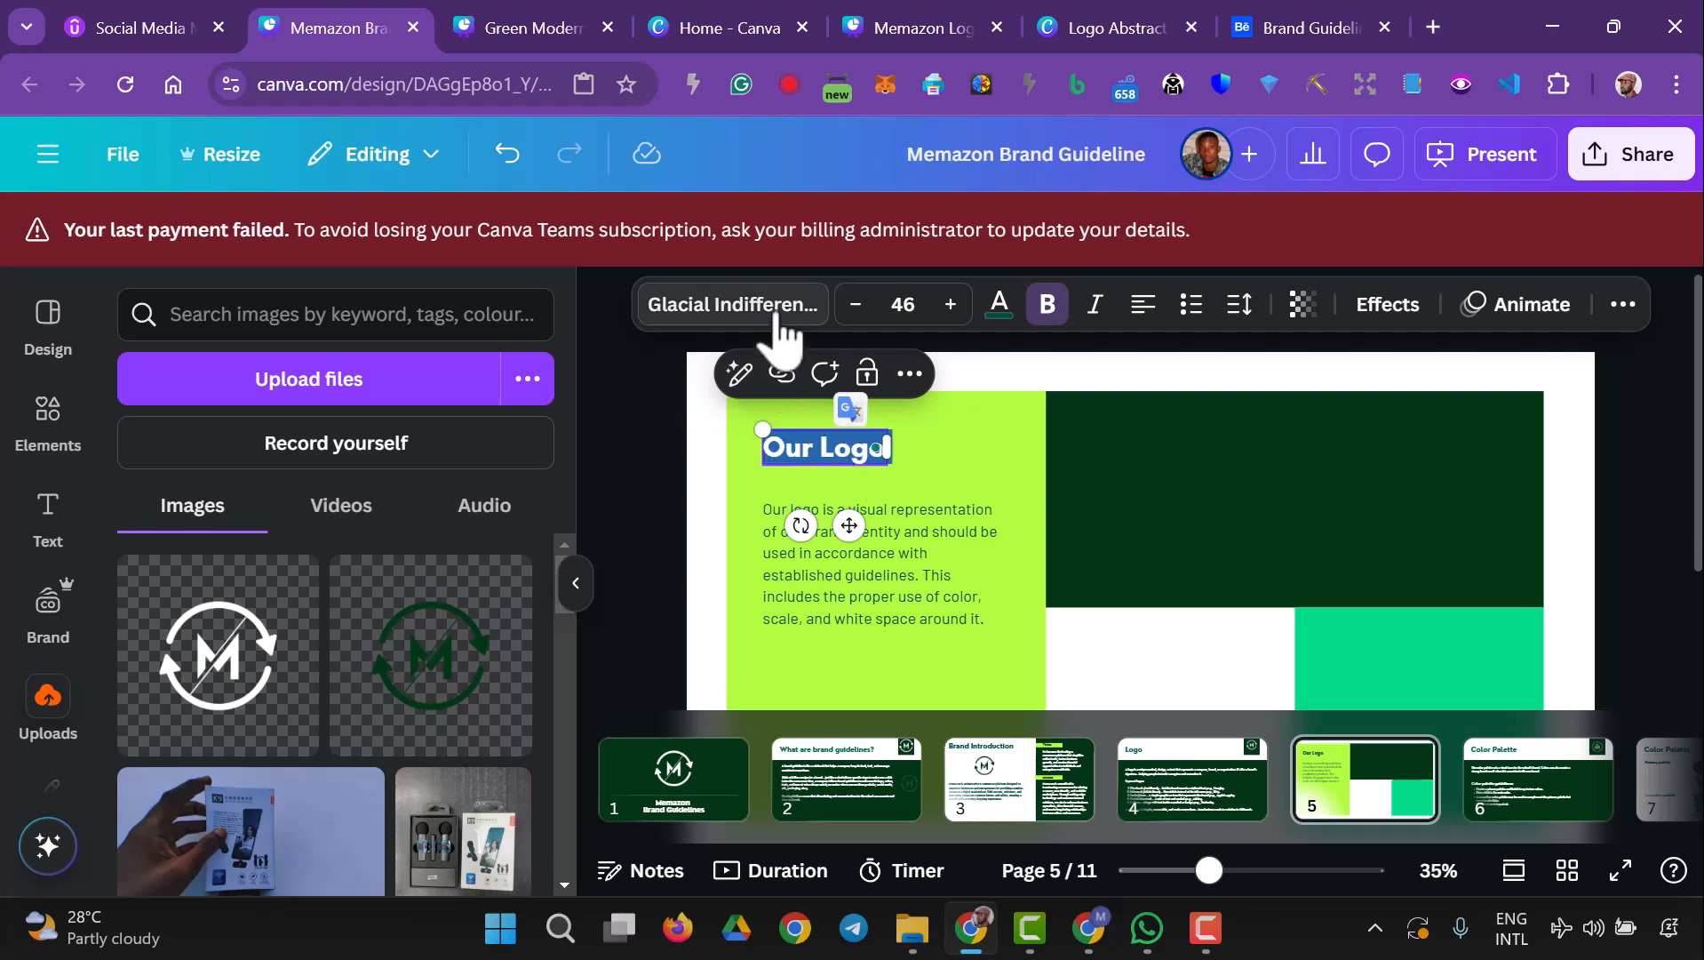
click(778, 311)
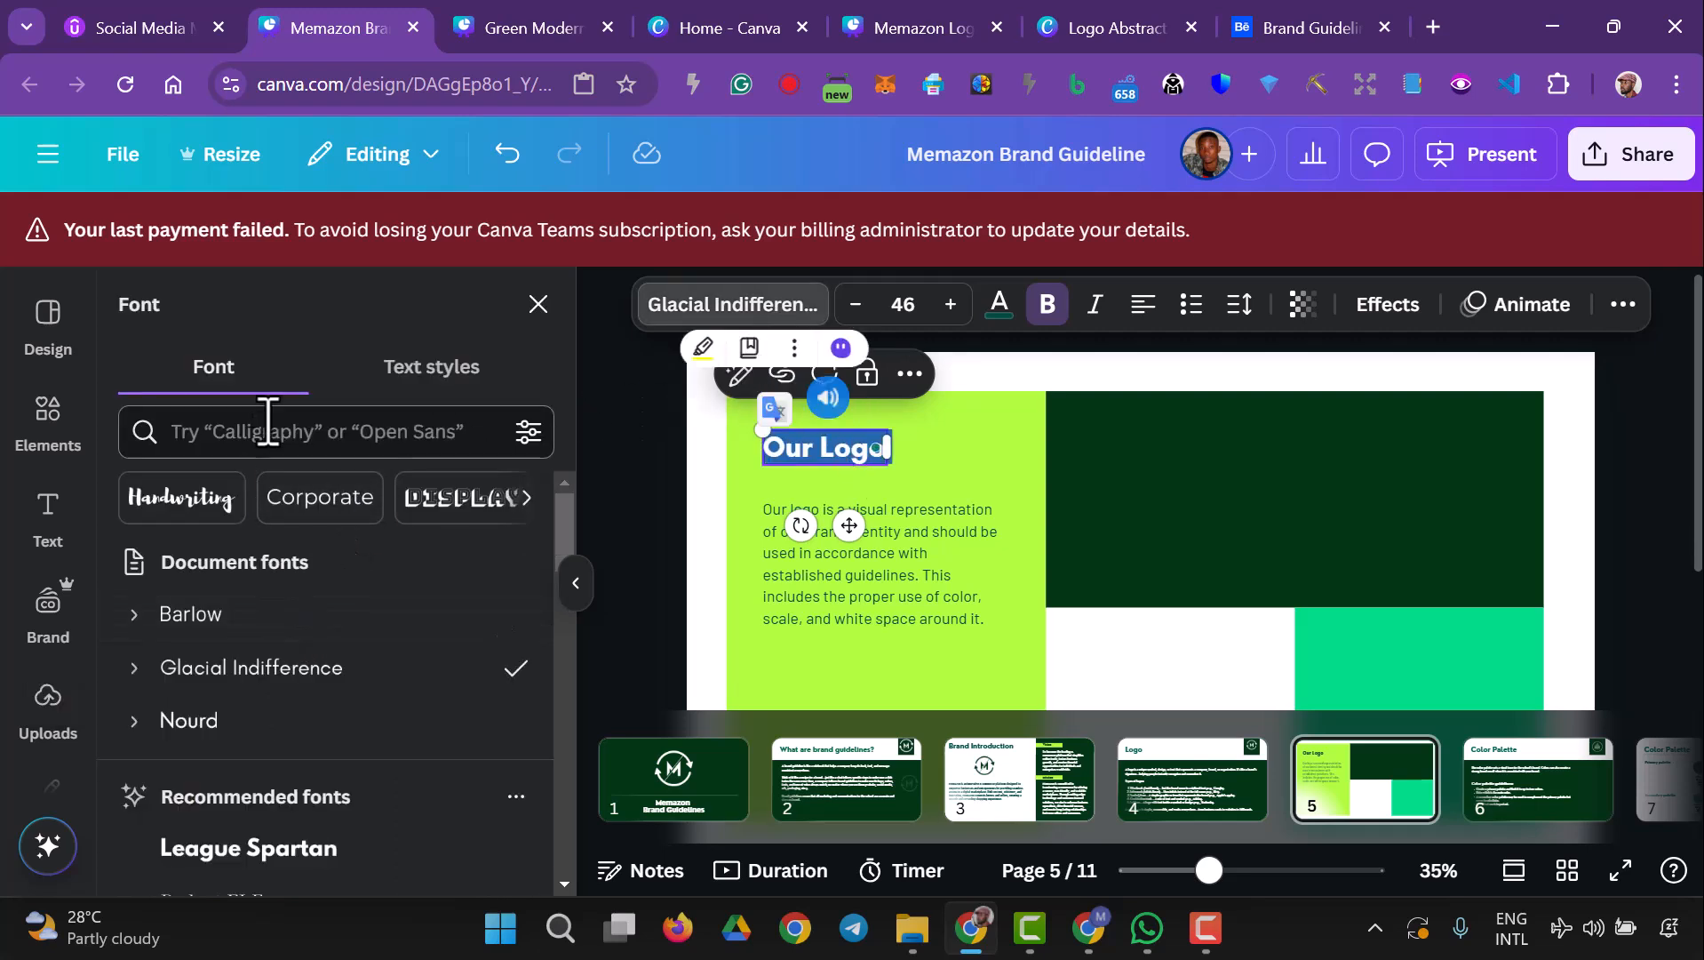
click(228, 722)
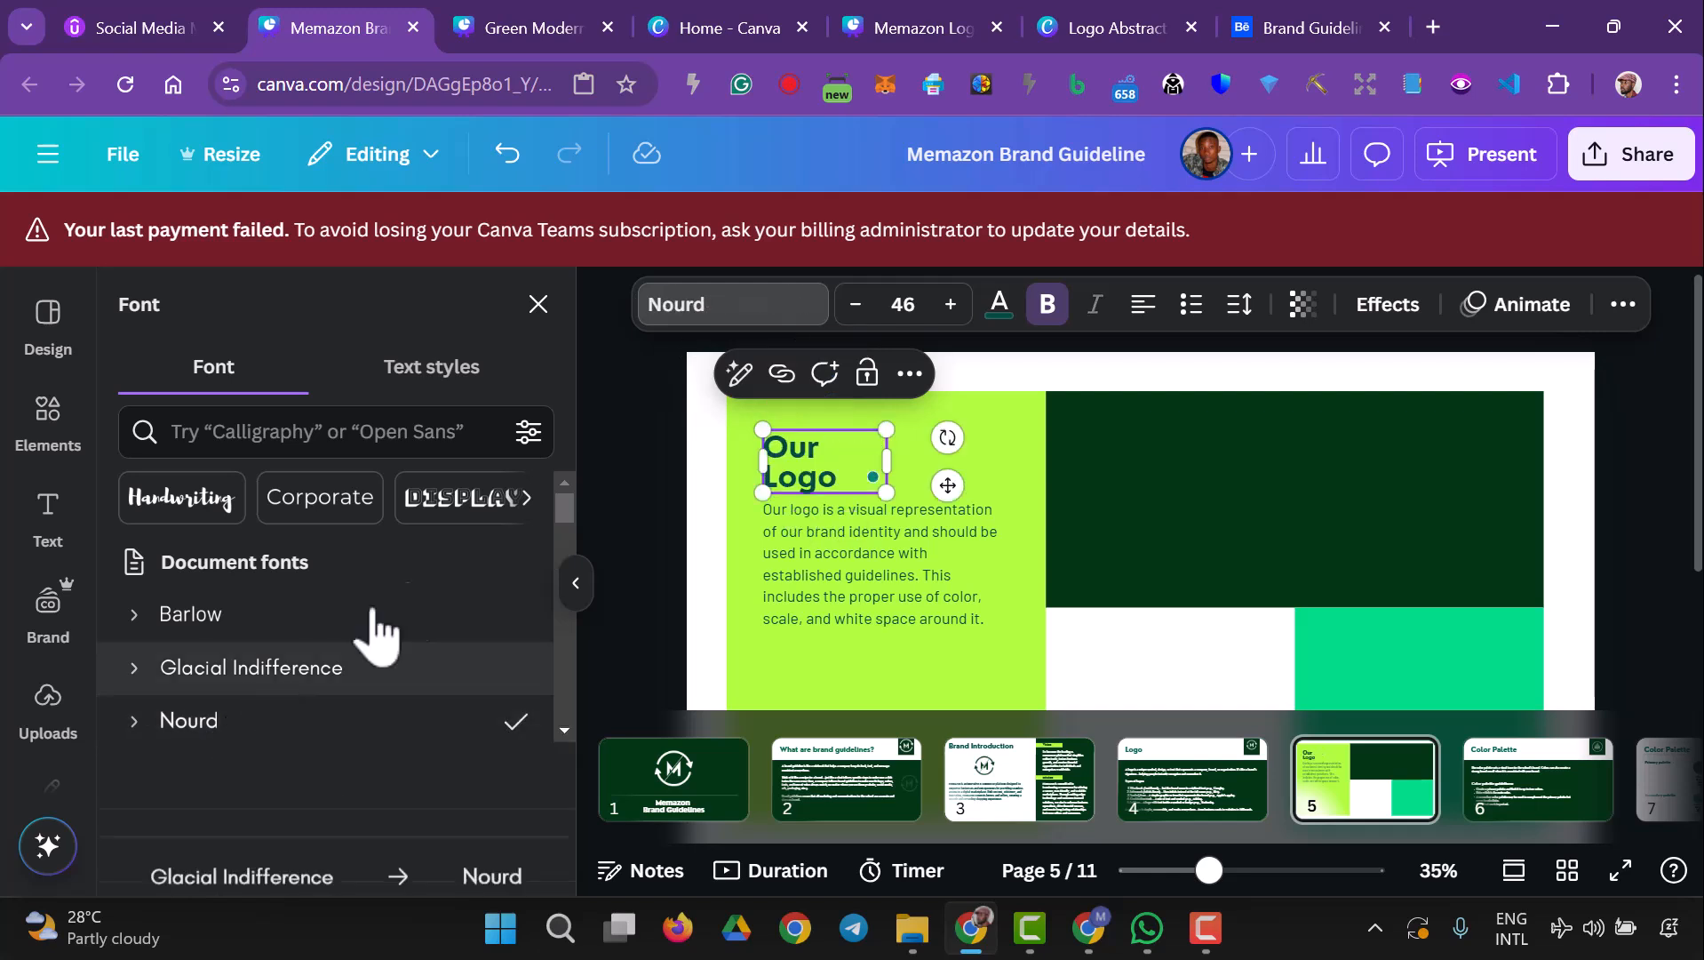
click(922, 307)
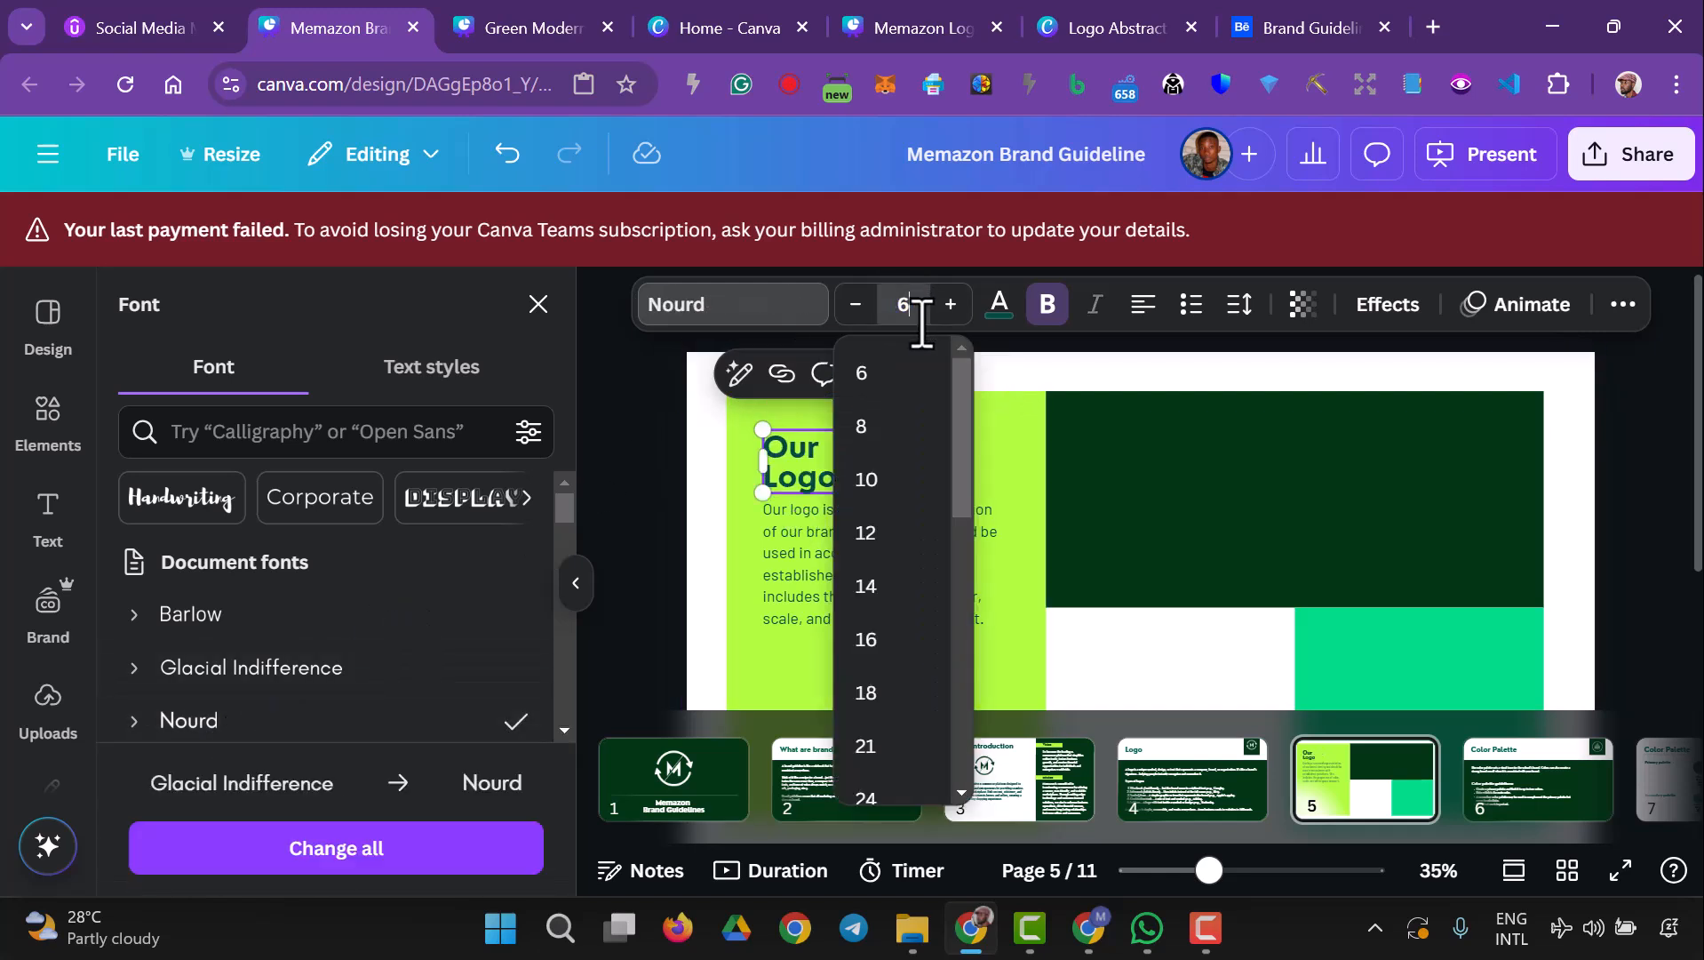
text(62)
key(Return)
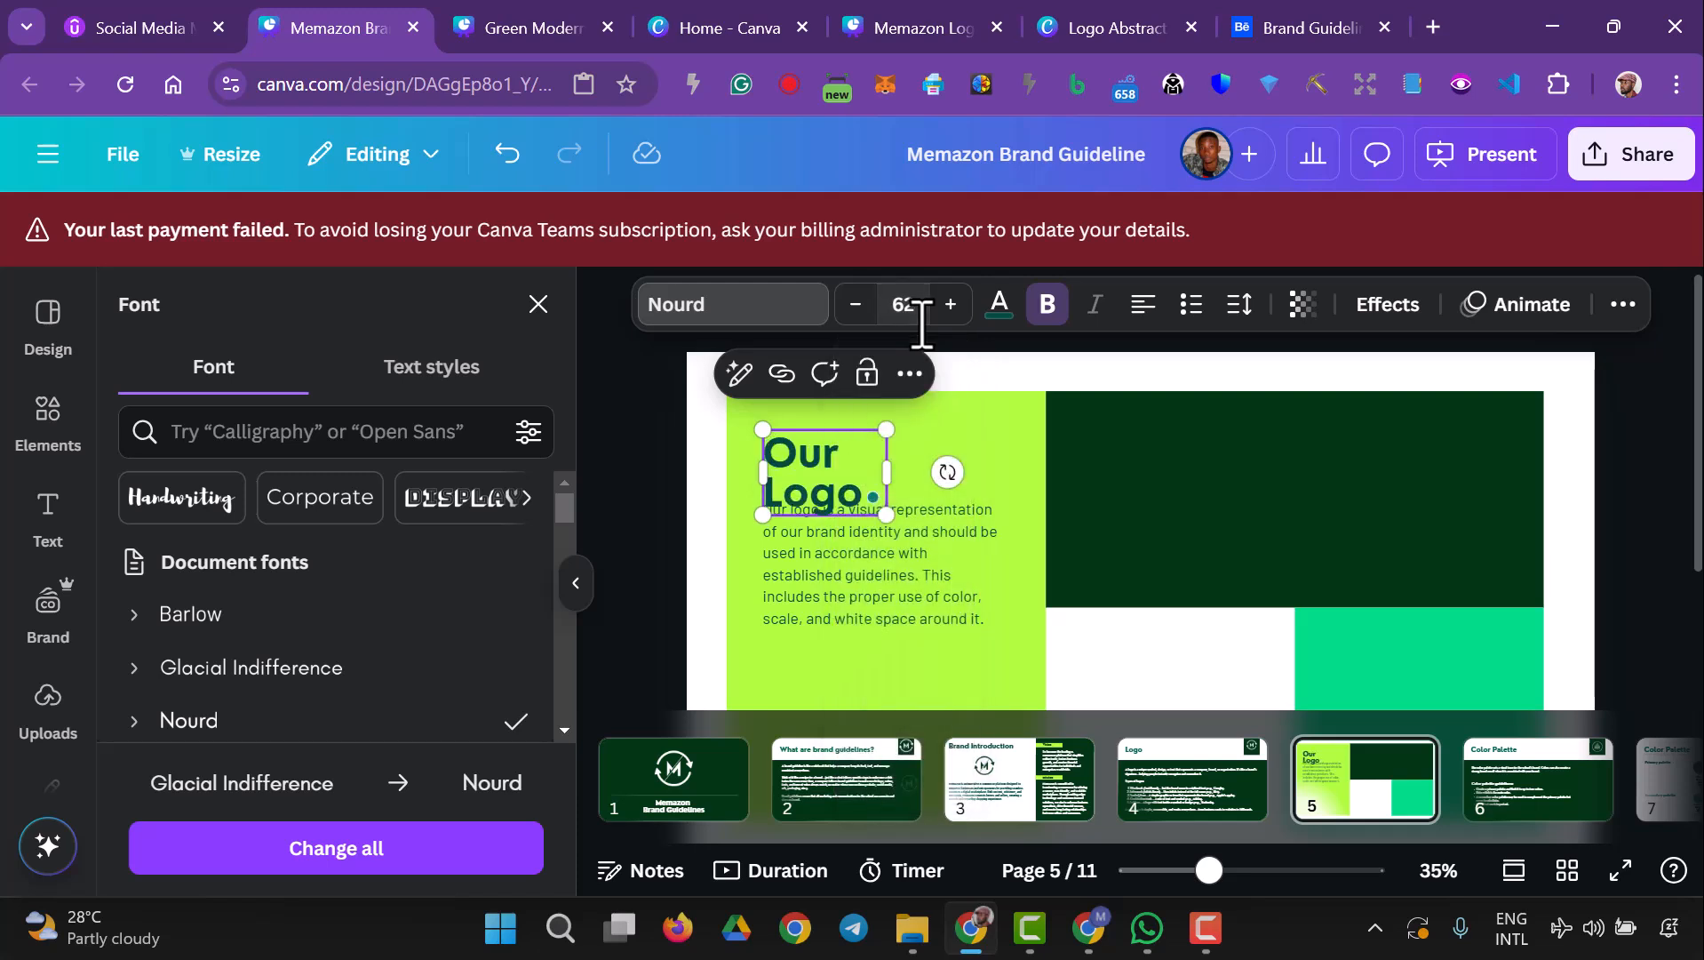
- Widen the Our Logo text box so the heading fits on one line and nudge it slightly upward
drag(887, 473, 989, 458)
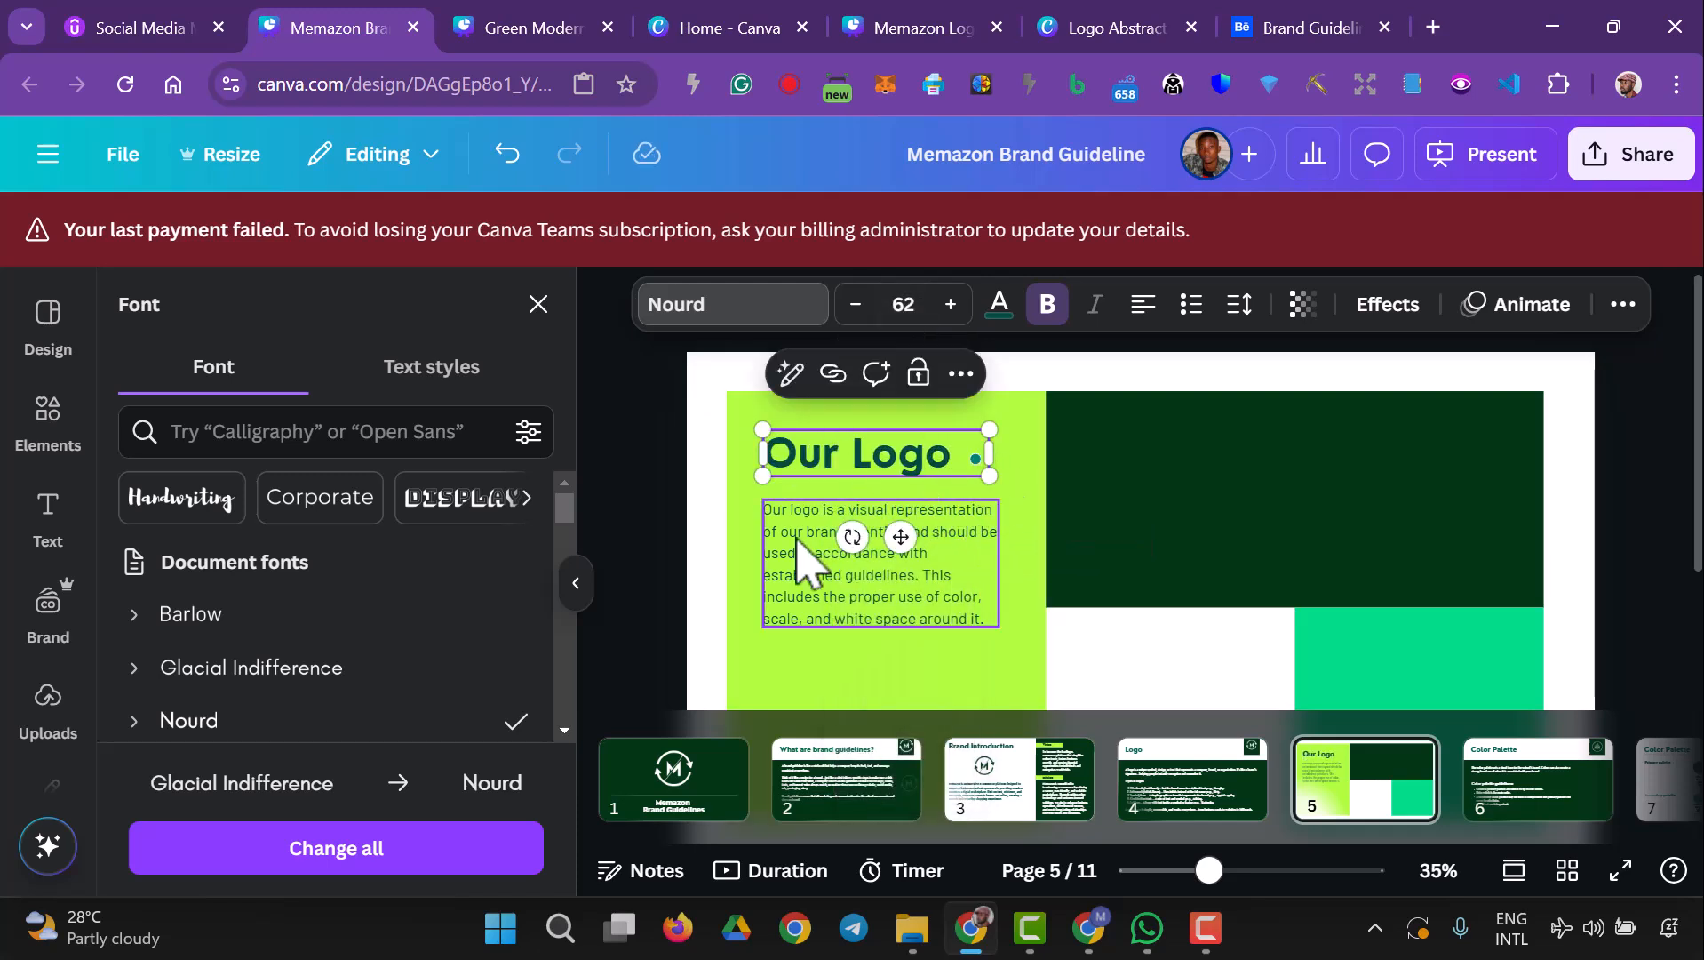
click(703, 544)
drag(837, 454, 841, 438)
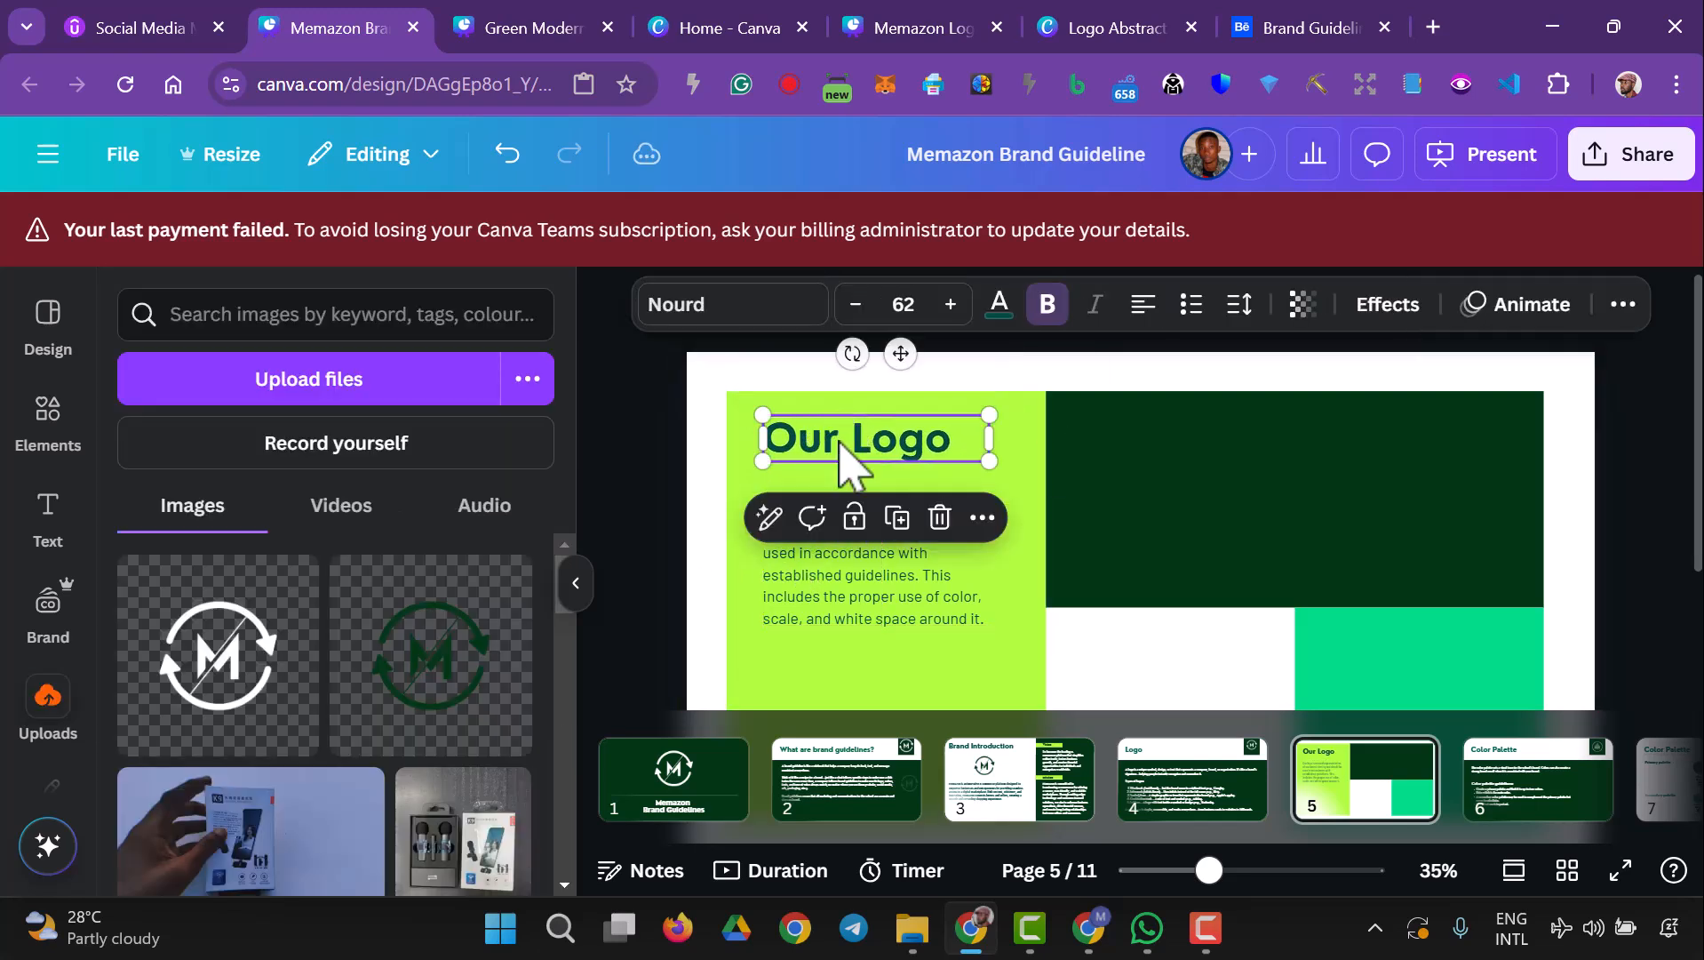
click(1619, 515)
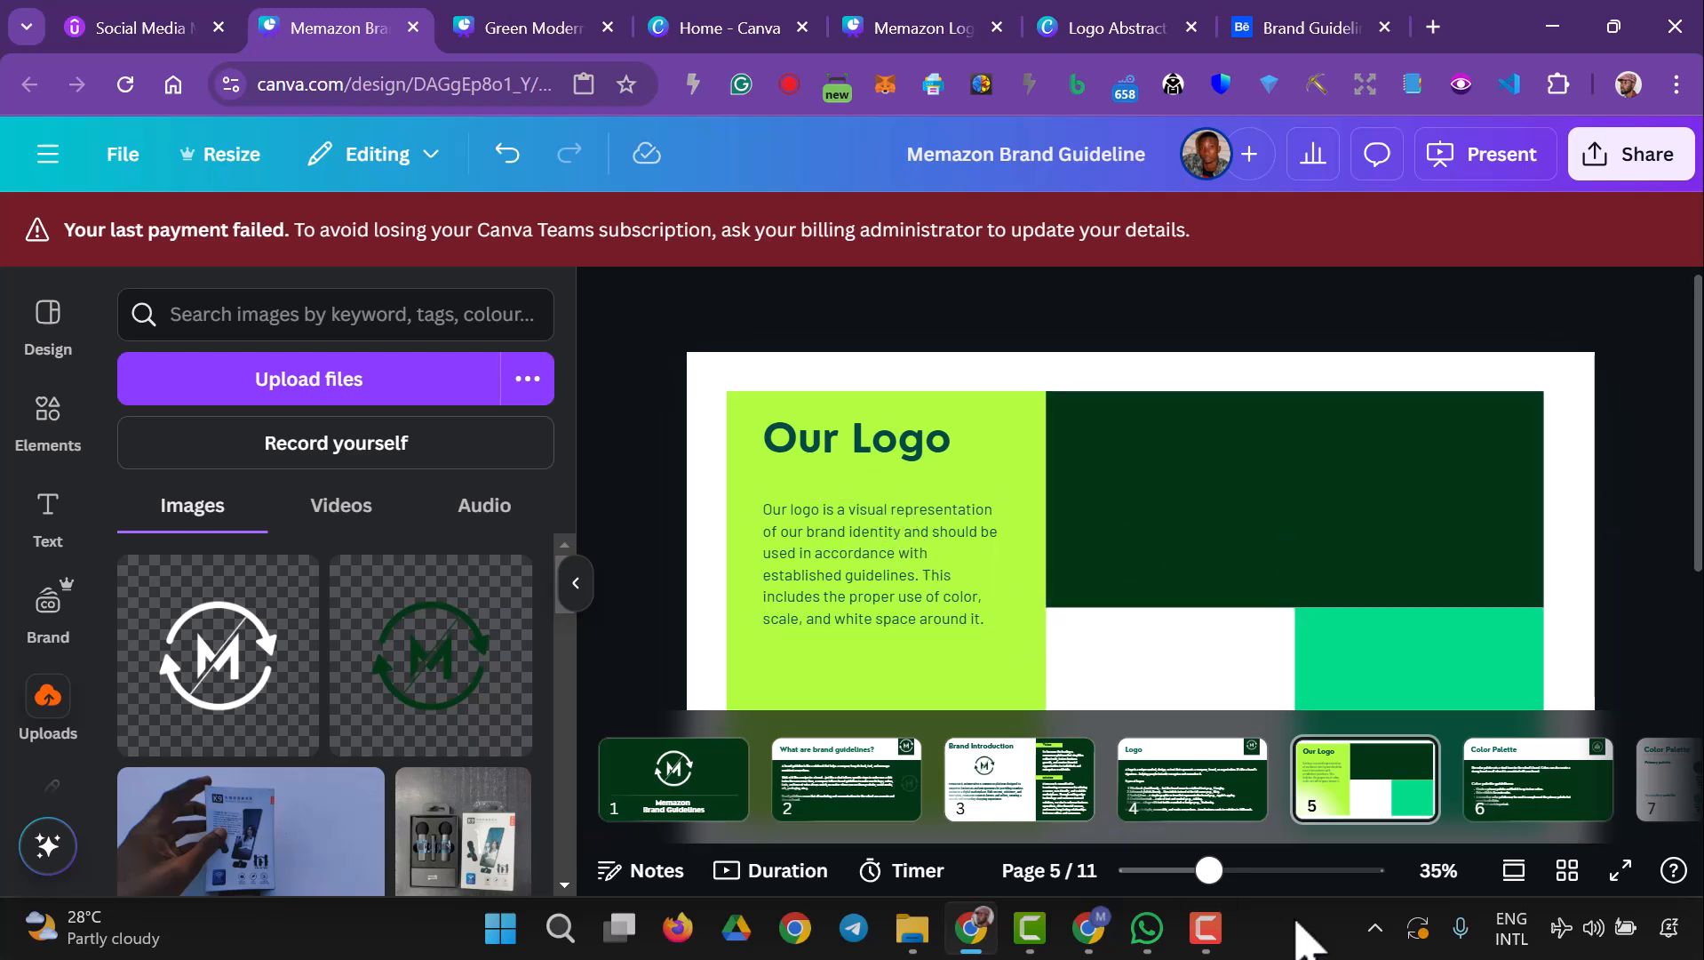
click(1205, 928)
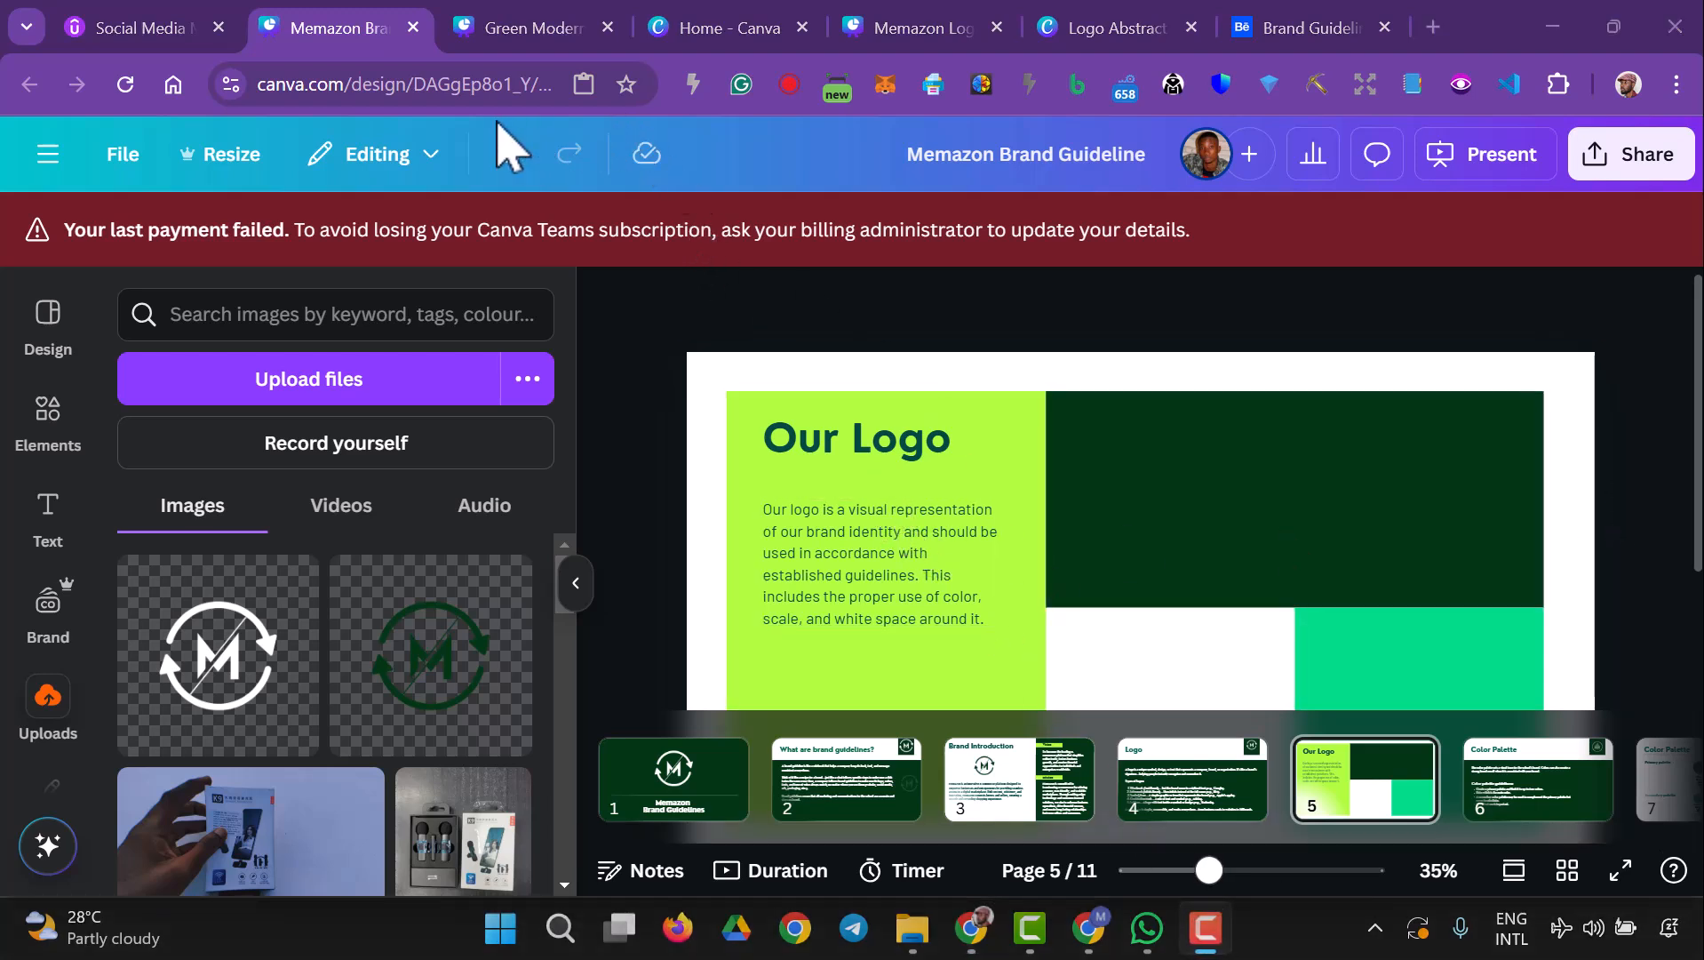
scroll(920, 440, down, 2)
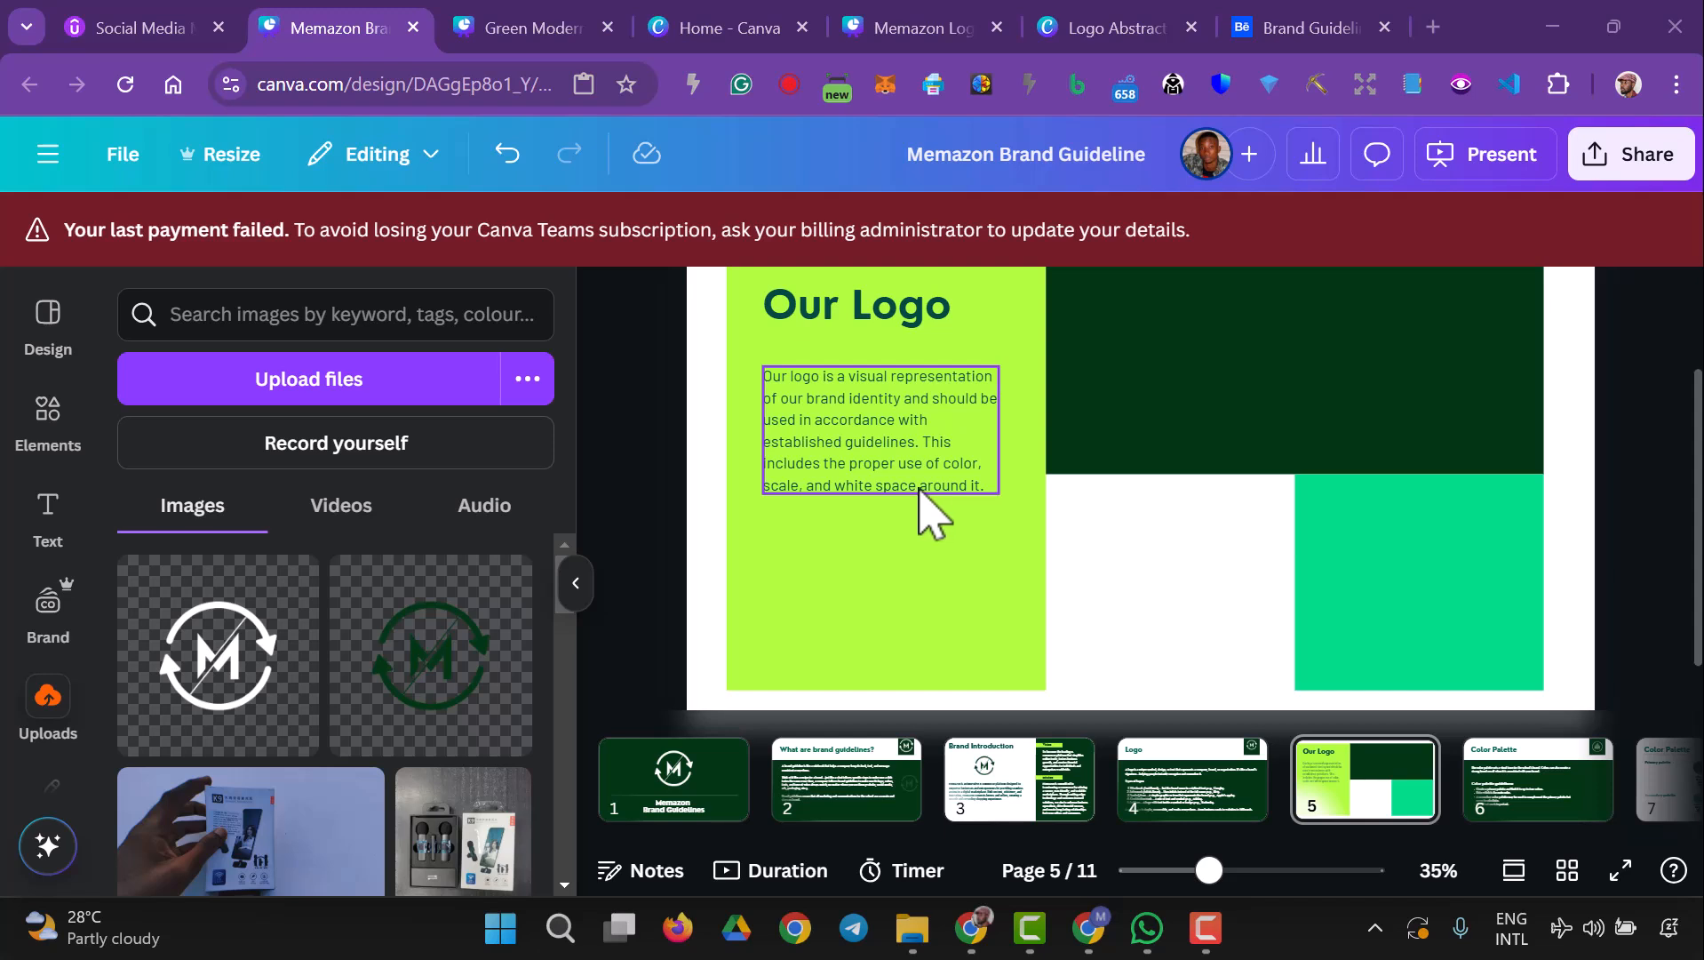
click(1251, 662)
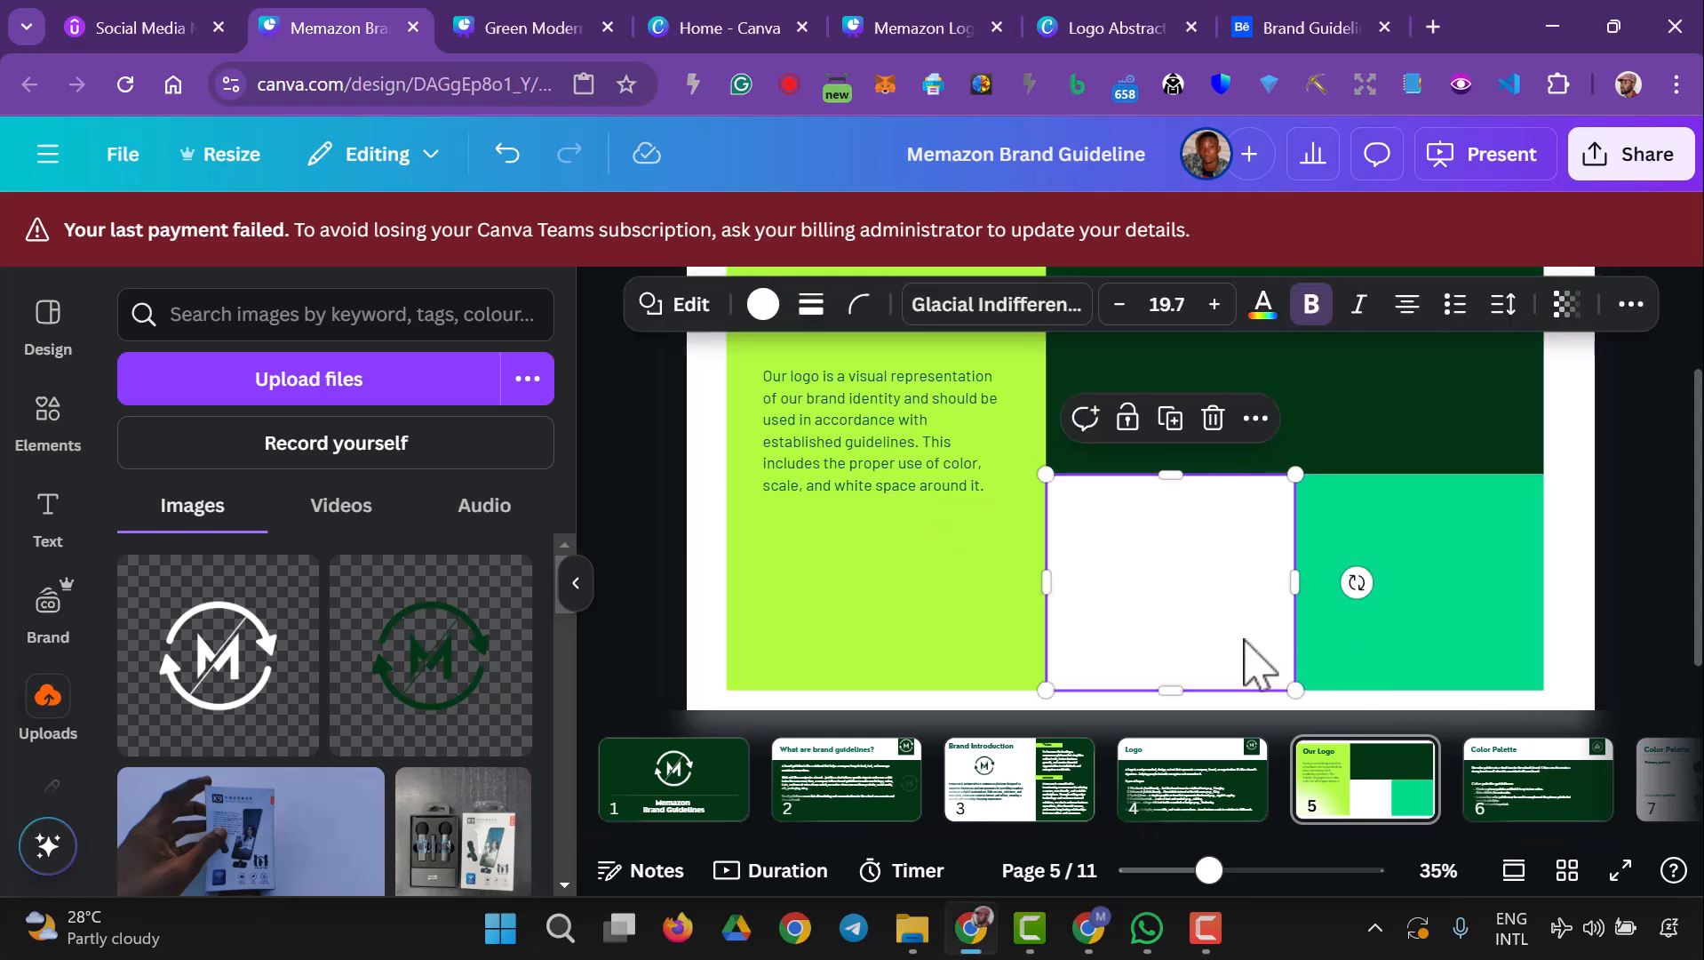
click(1662, 576)
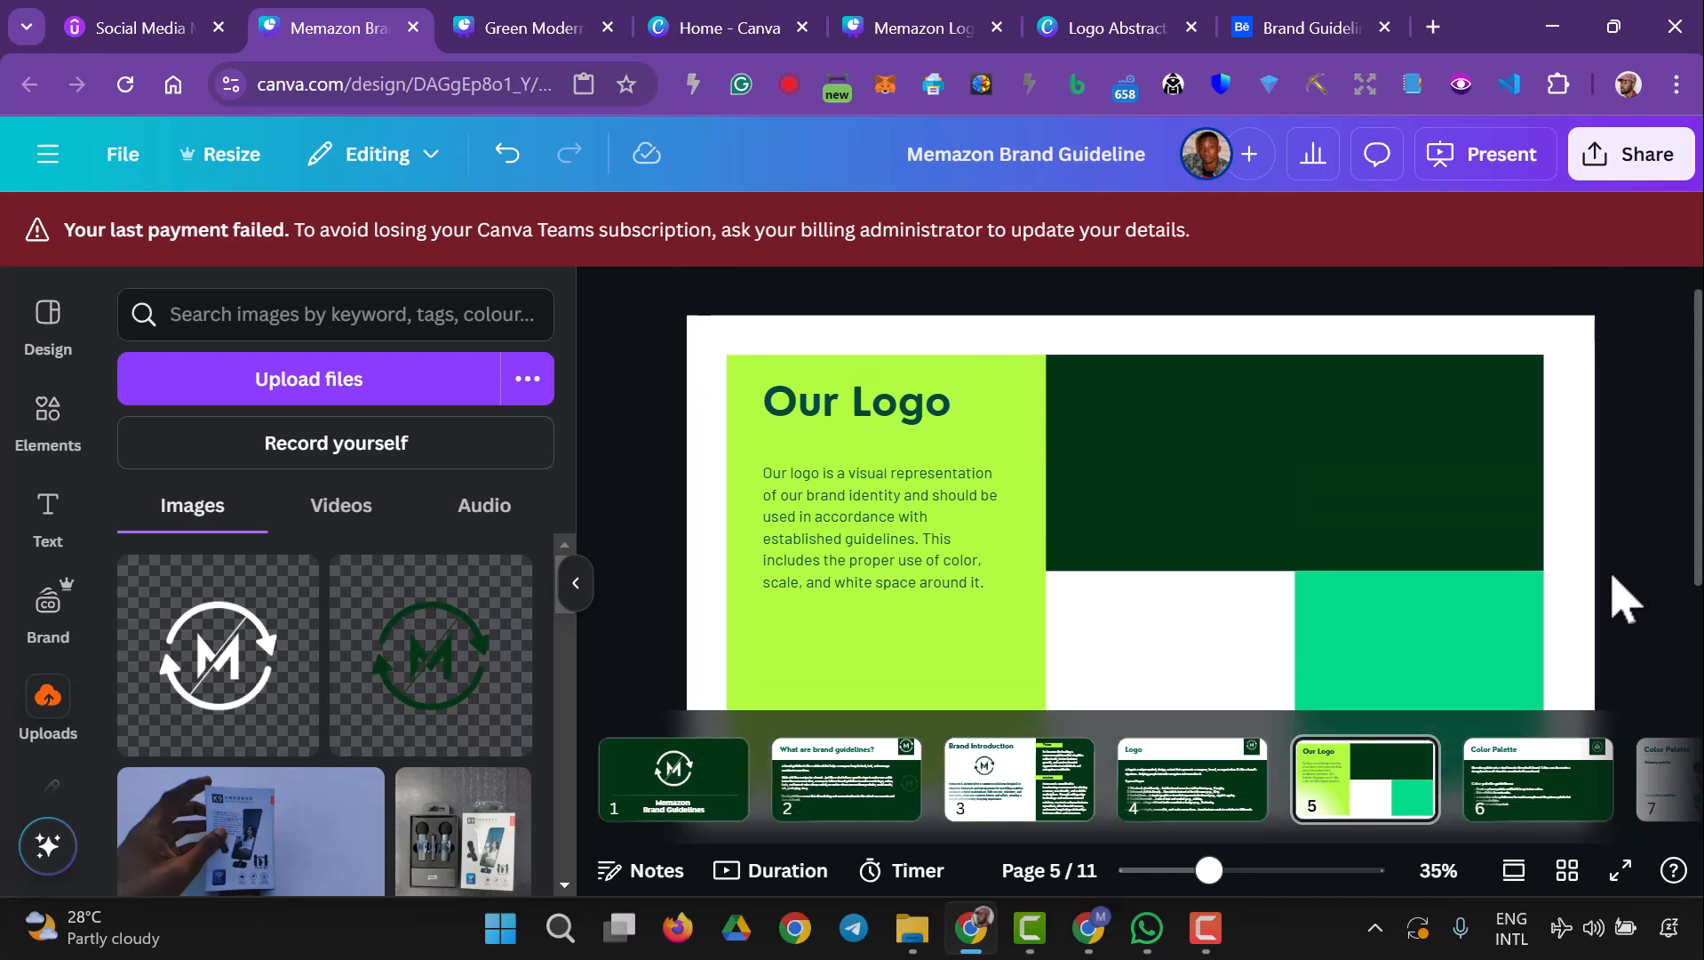
click(1218, 426)
click(1130, 547)
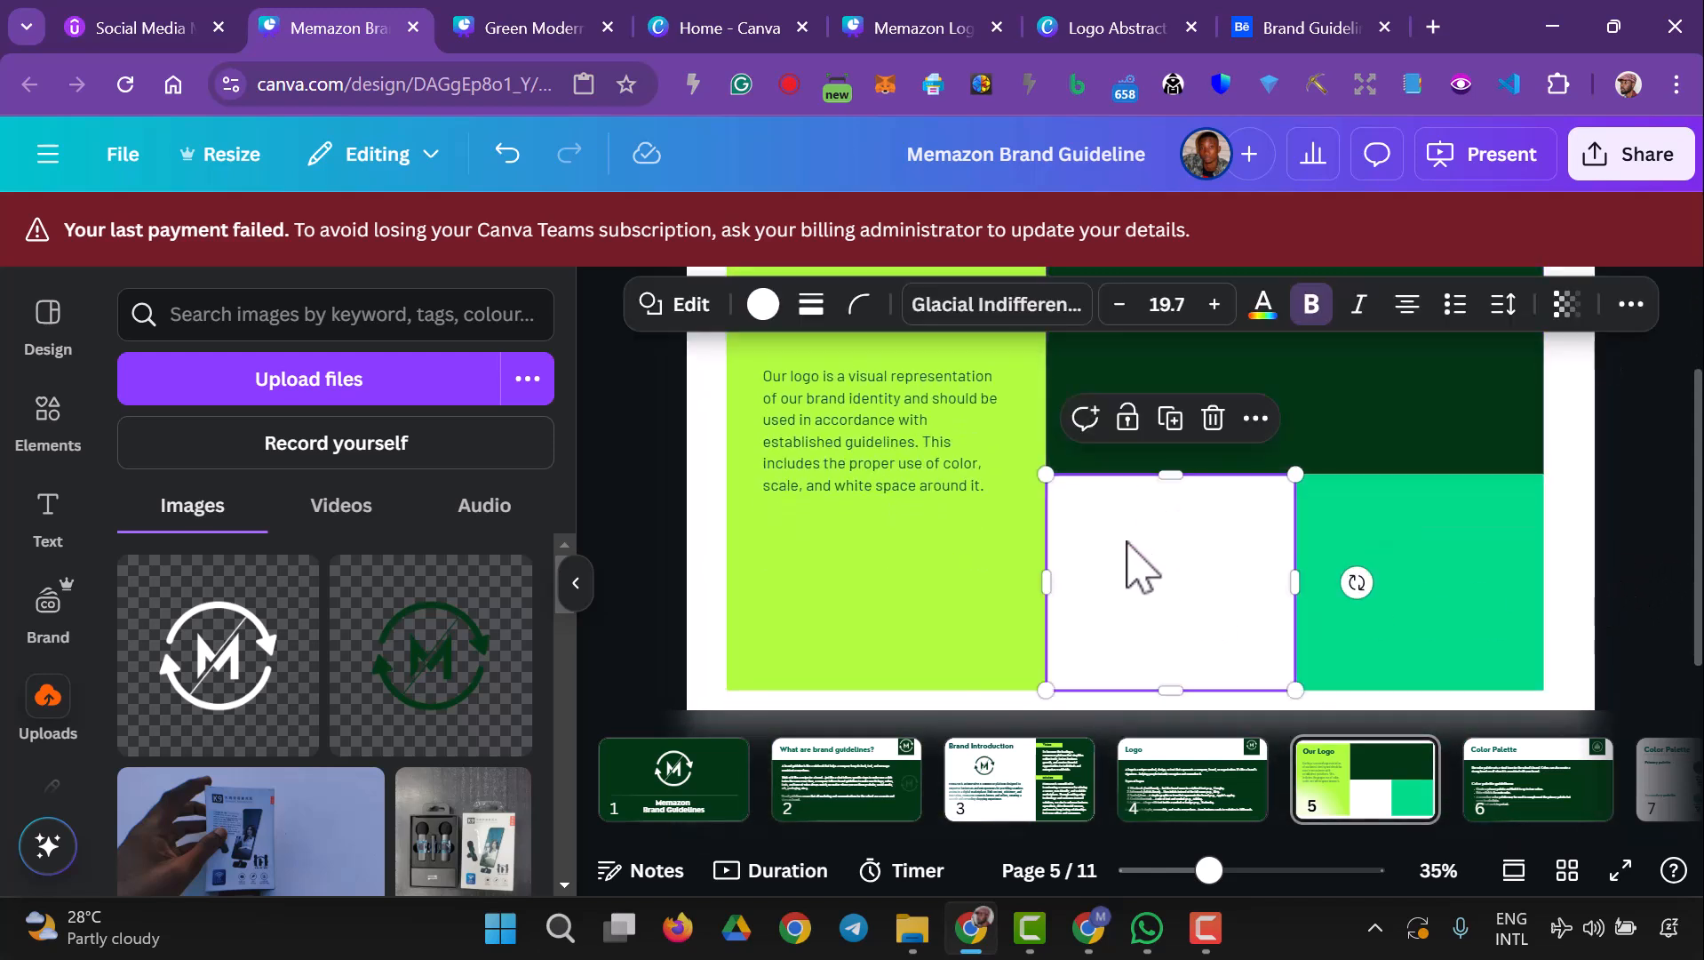
click(1408, 542)
- Recolour the bright green square panel on page 5 with the lime #b1fd40 of the tall text panel
click(861, 547)
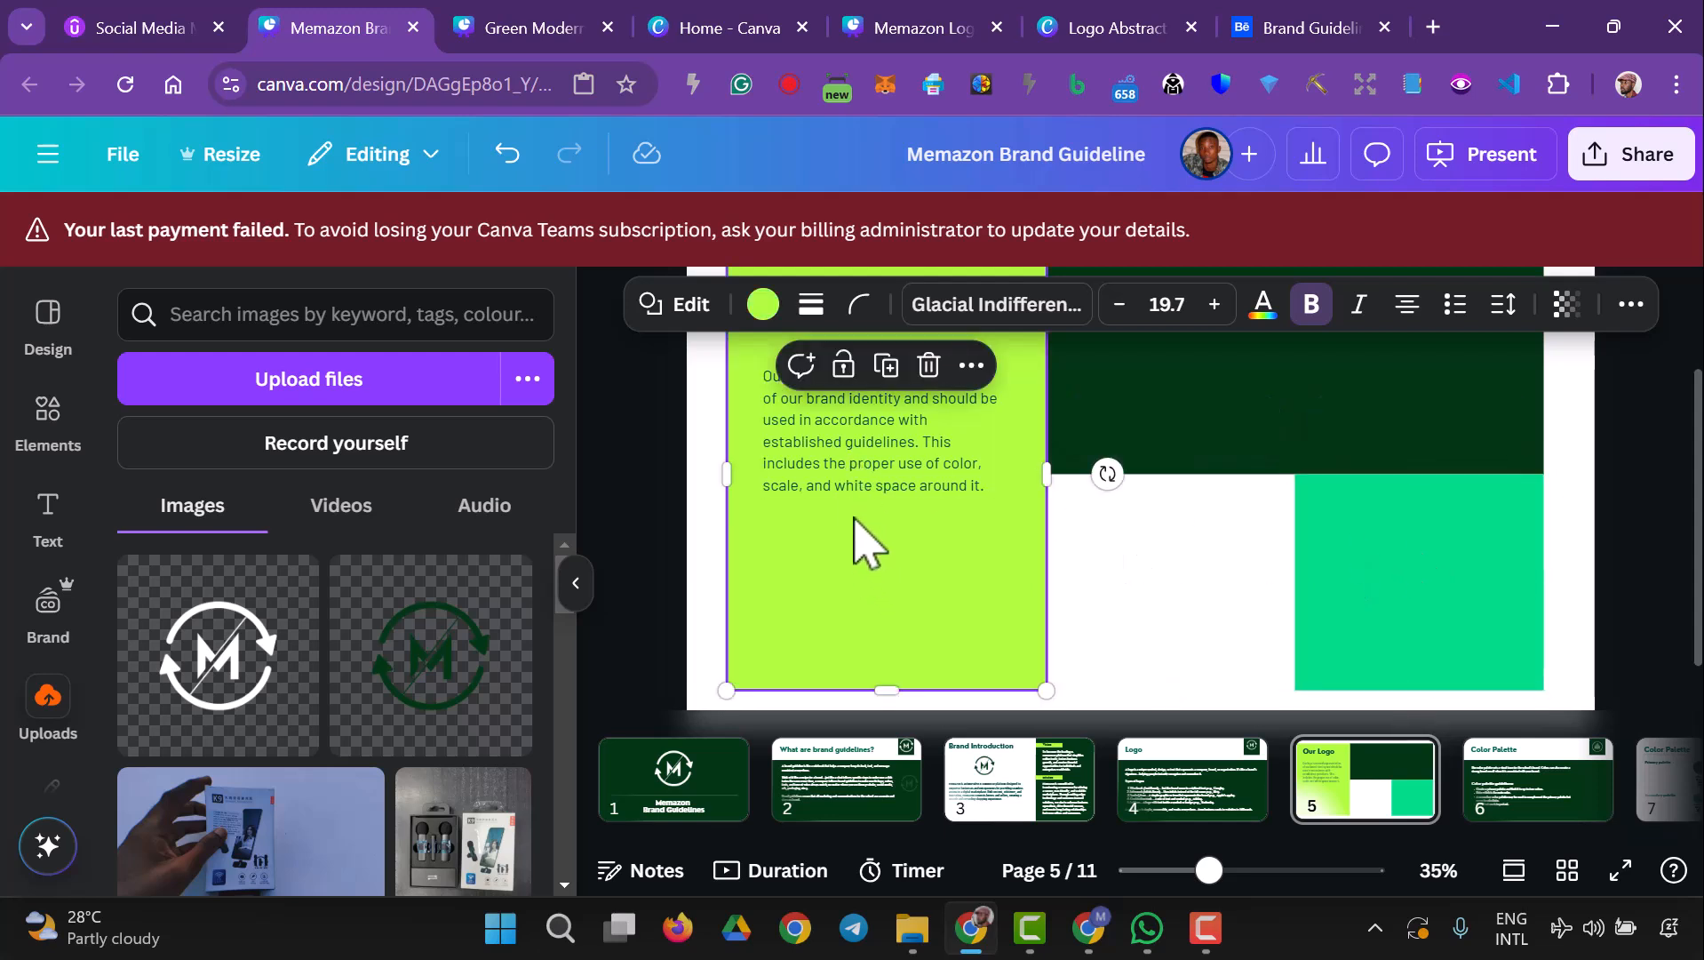
click(762, 304)
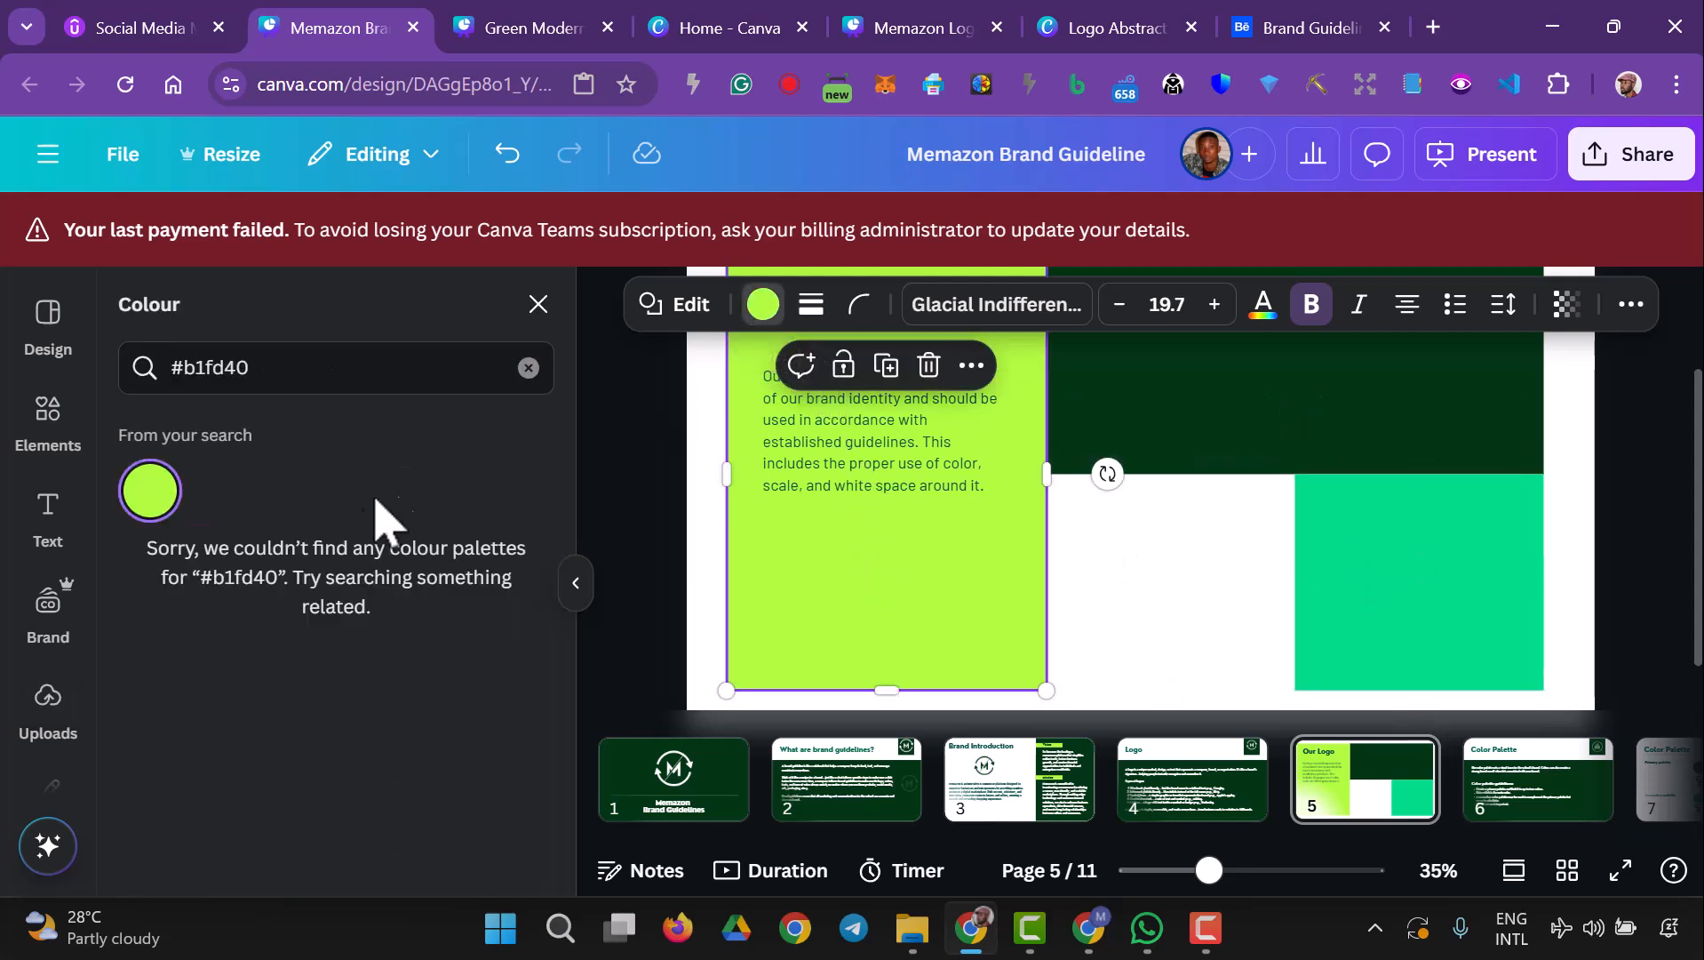
click(1438, 639)
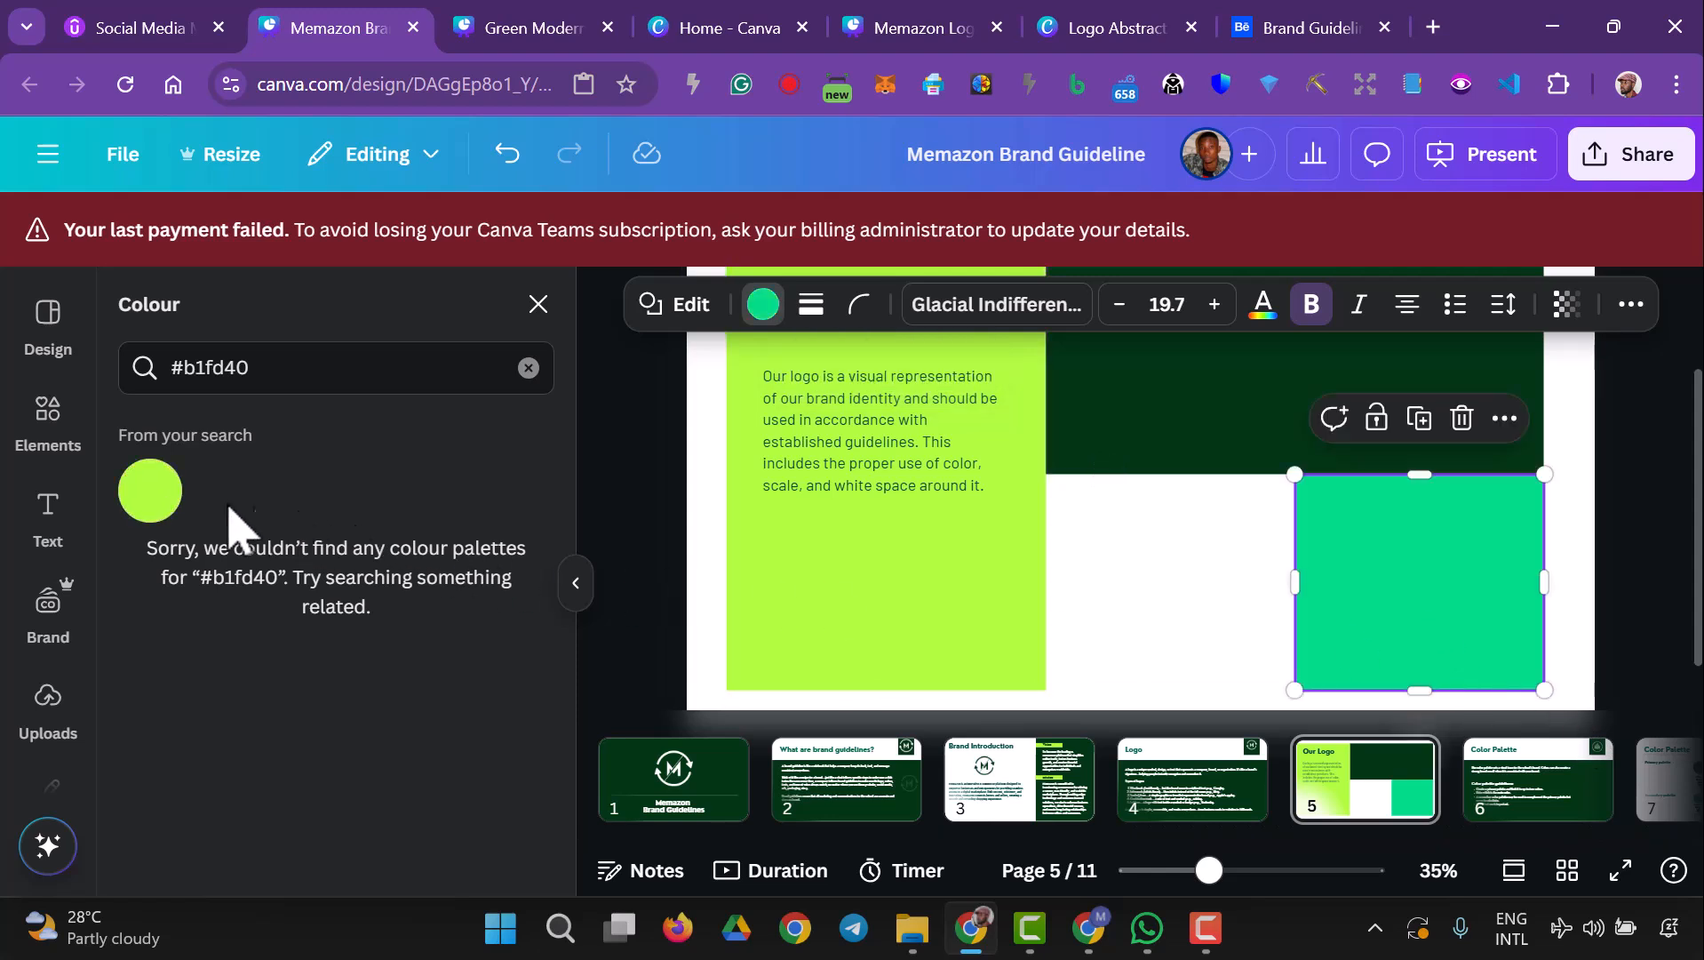
click(165, 503)
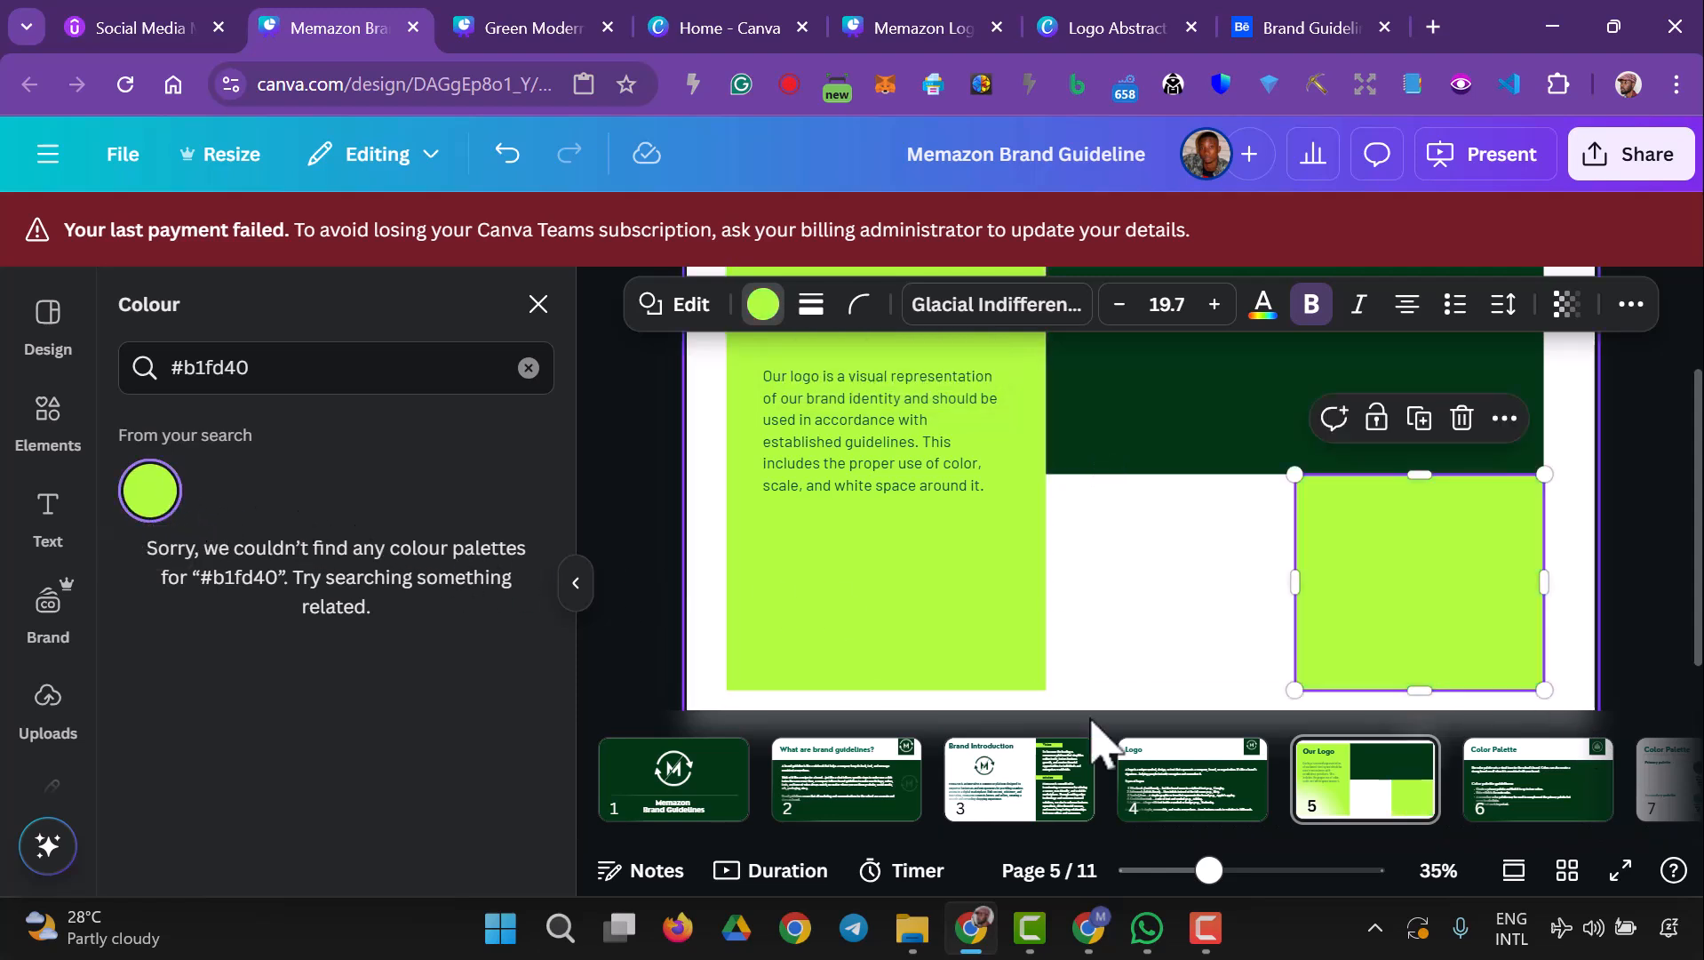
- Recolour the tall text panel on page 5 with the bright green #00db88 from the document colours
click(1032, 632)
scroll(1041, 662, up, 2)
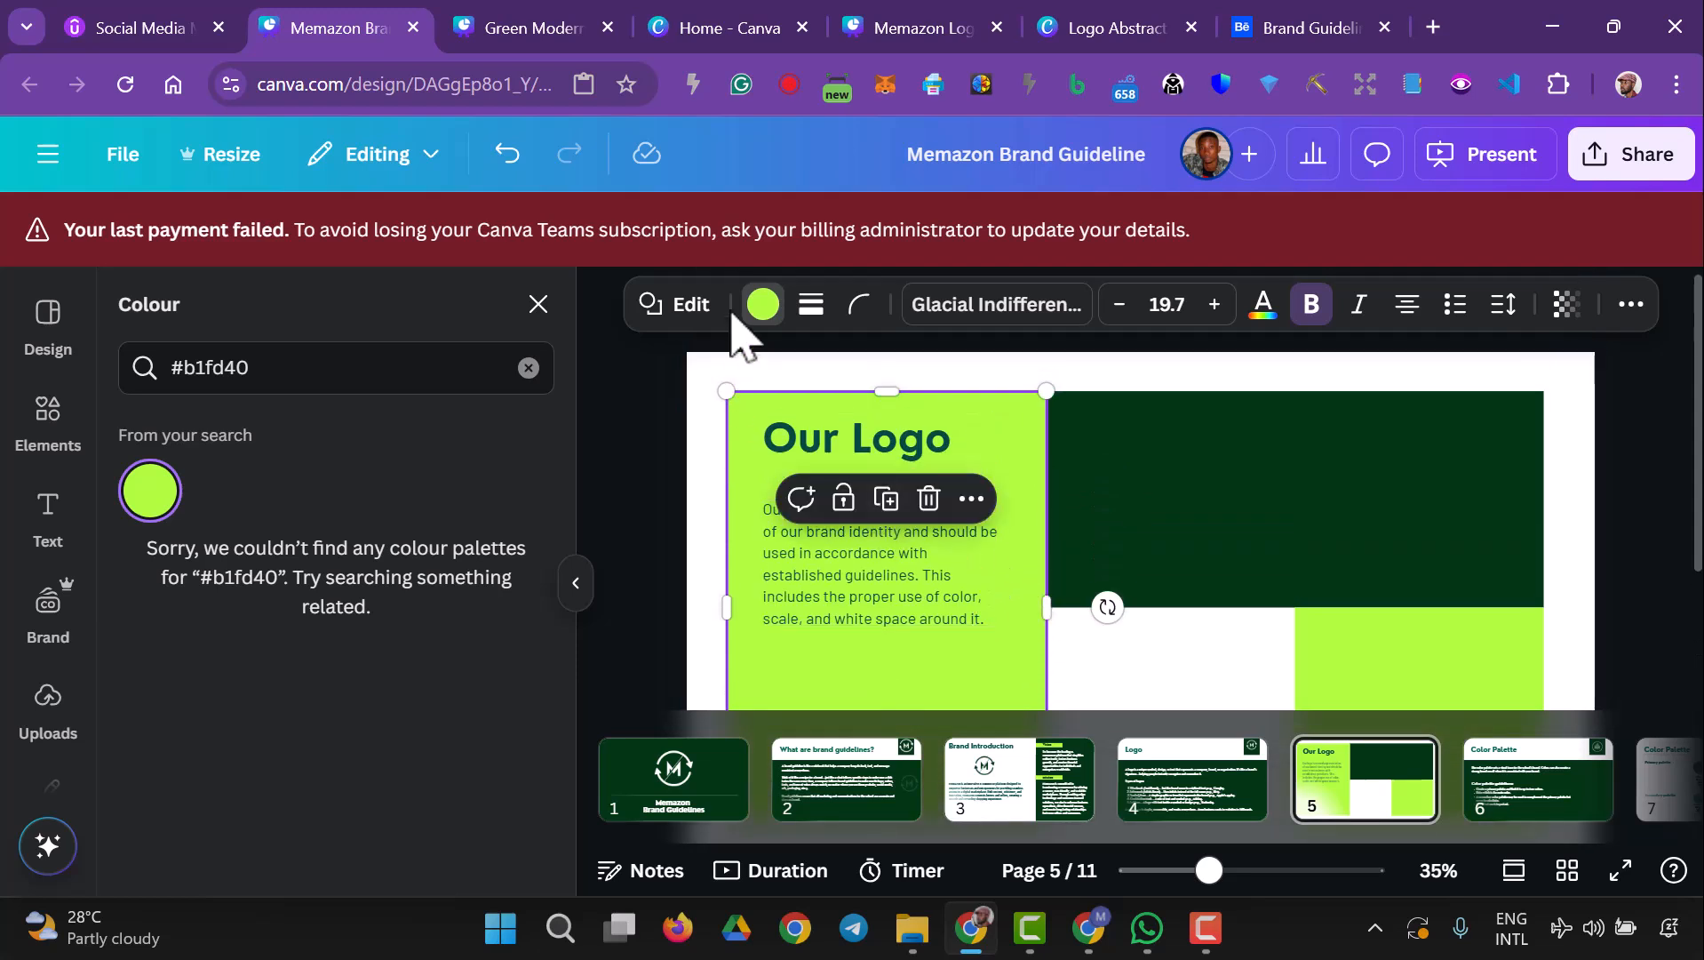
click(528, 368)
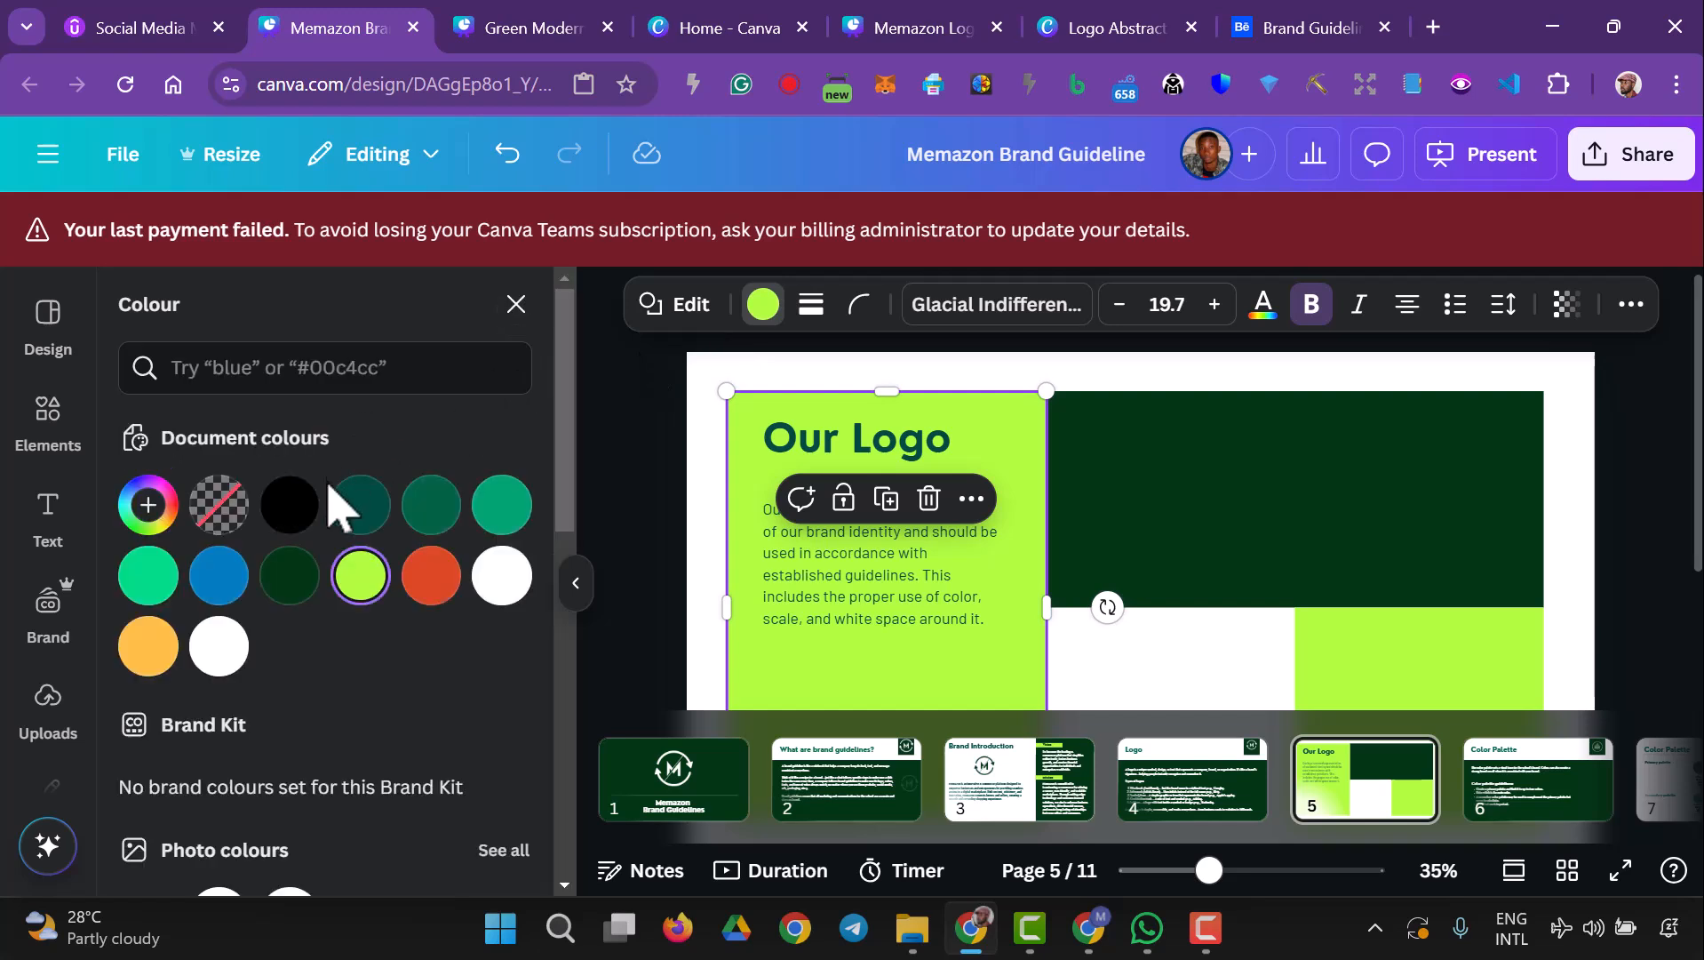
click(150, 576)
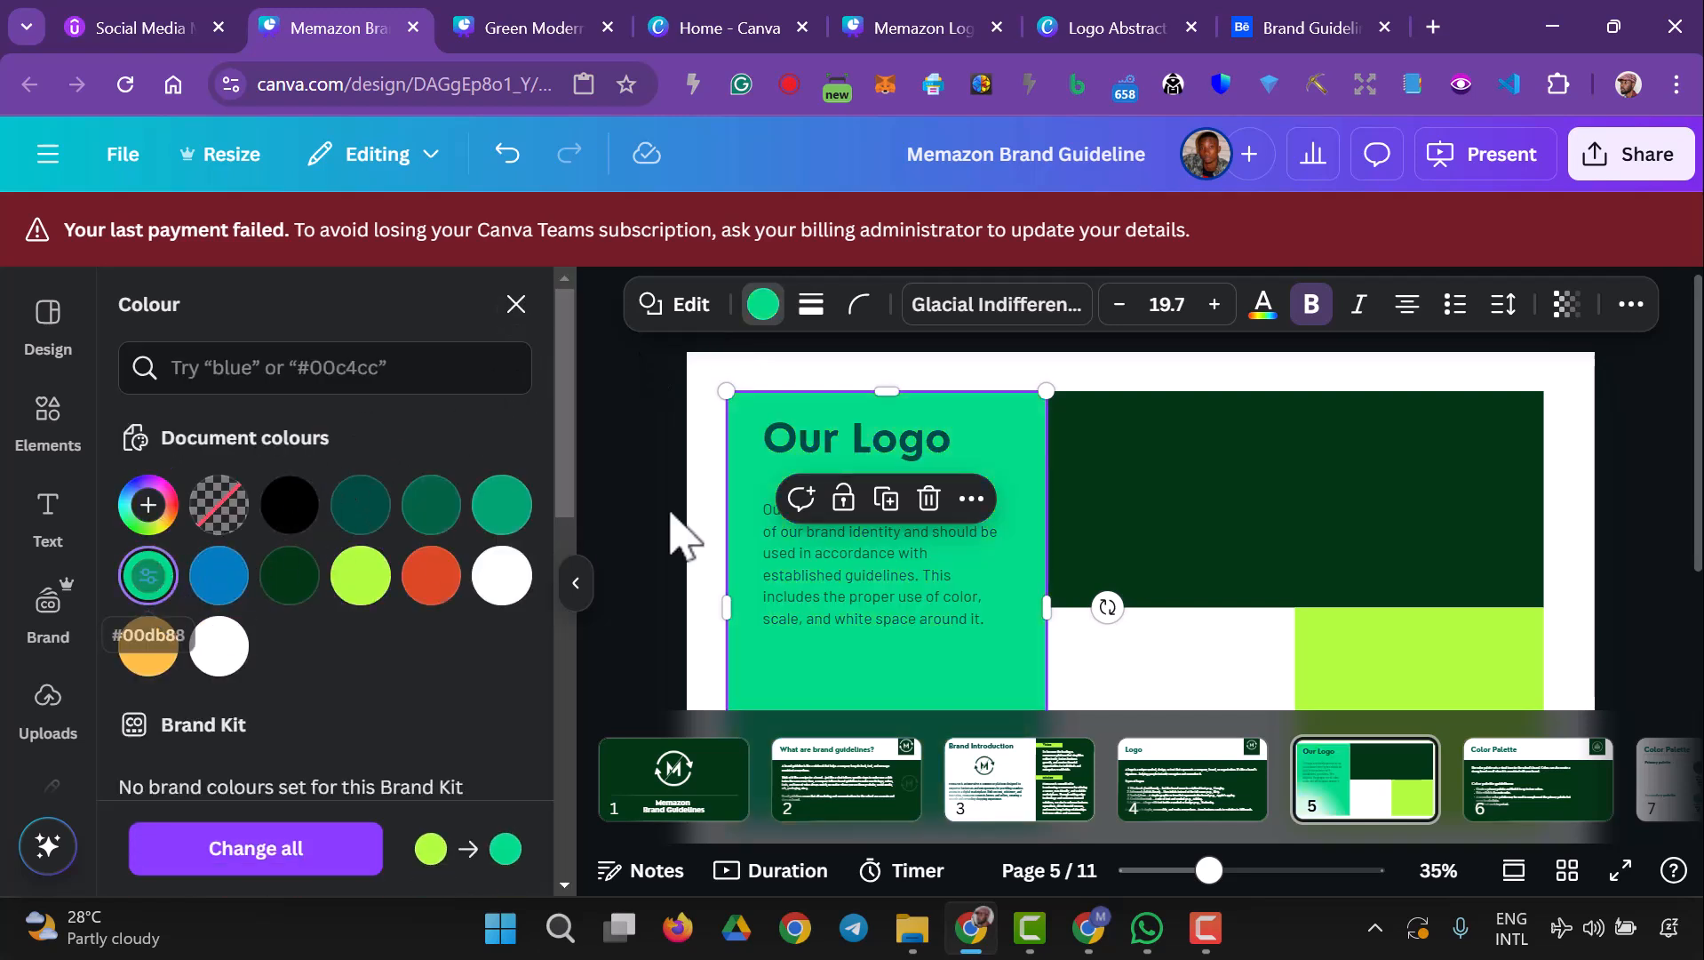
scroll(858, 538, down, 2)
scroll(857, 538, up, 2)
scroll(858, 538, down, 2)
click(1631, 504)
scroll(1632, 504, up, 2)
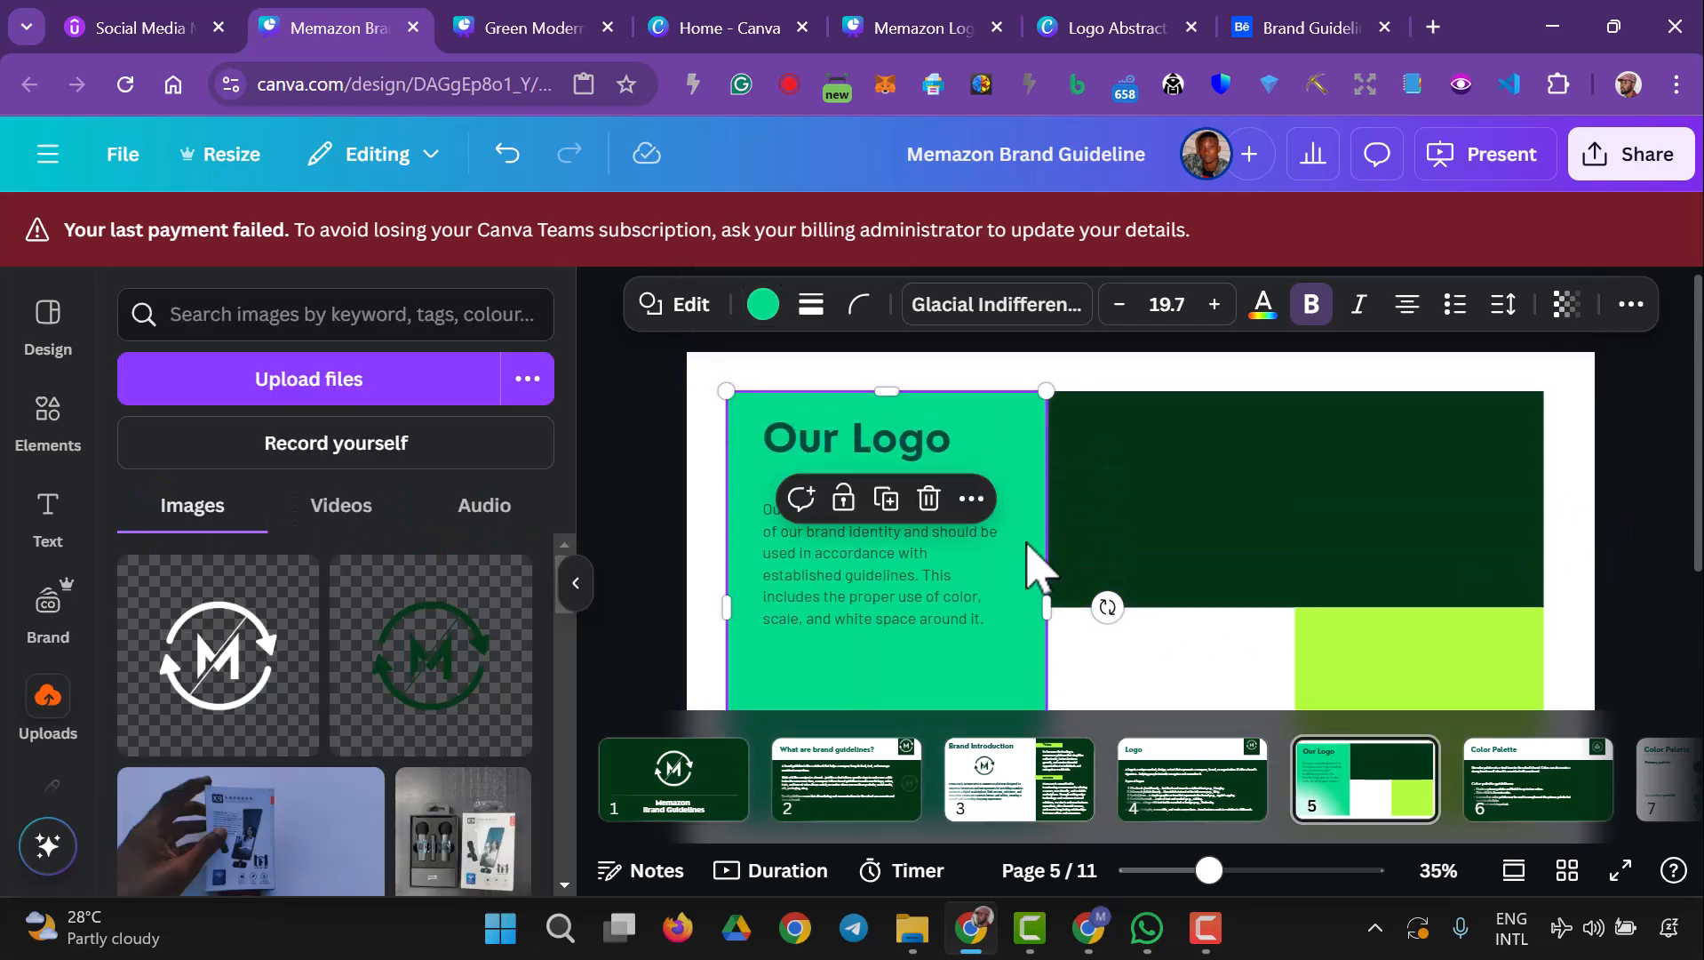
scroll(977, 595, down, 2)
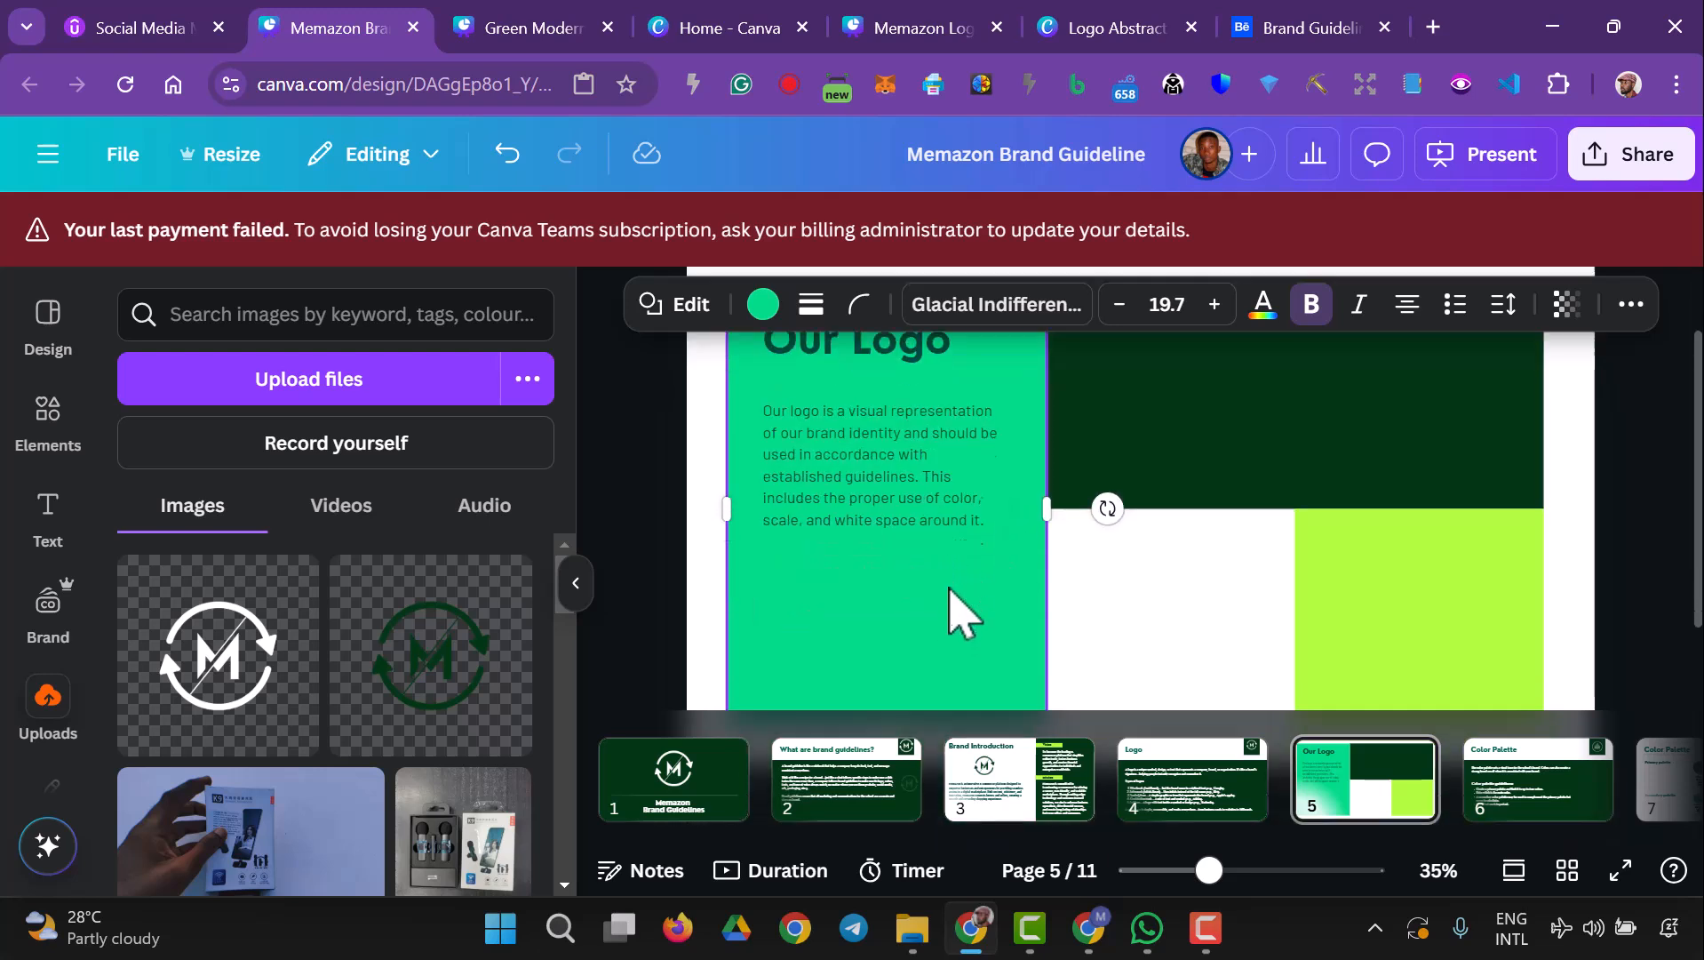
- Upload the black logo, image 7 of the Logo Abstract trans (png) folder, and place it on the green panel below the paragraph
click(926, 488)
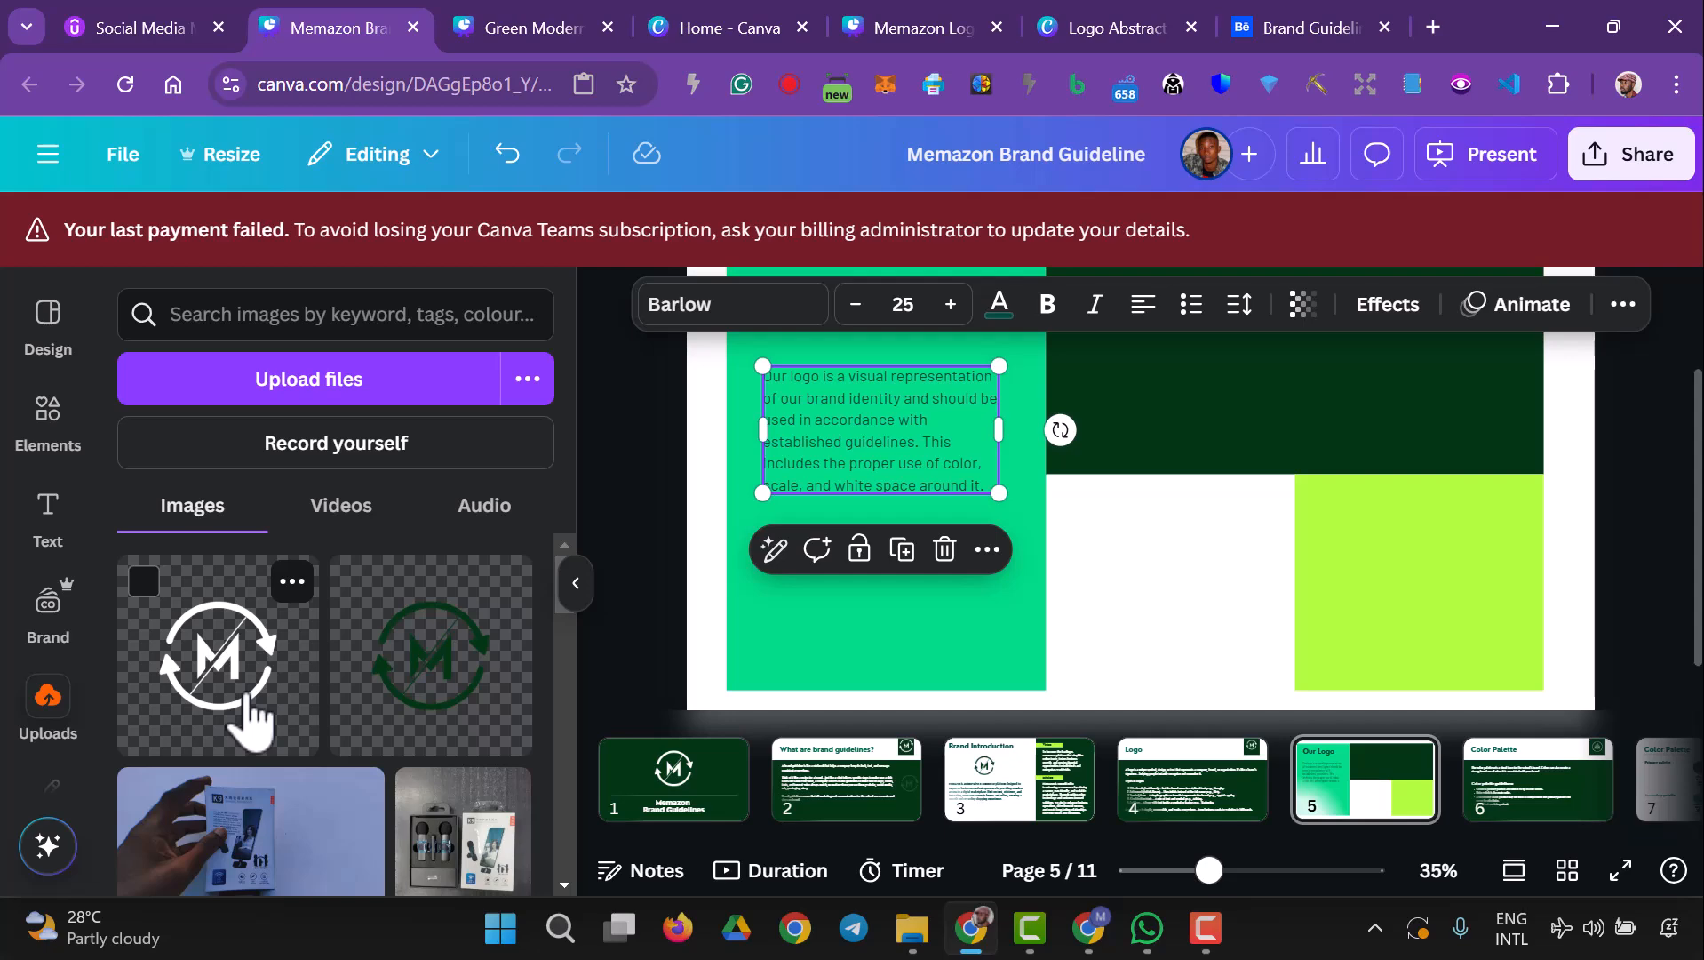
mouse_move(903, 929)
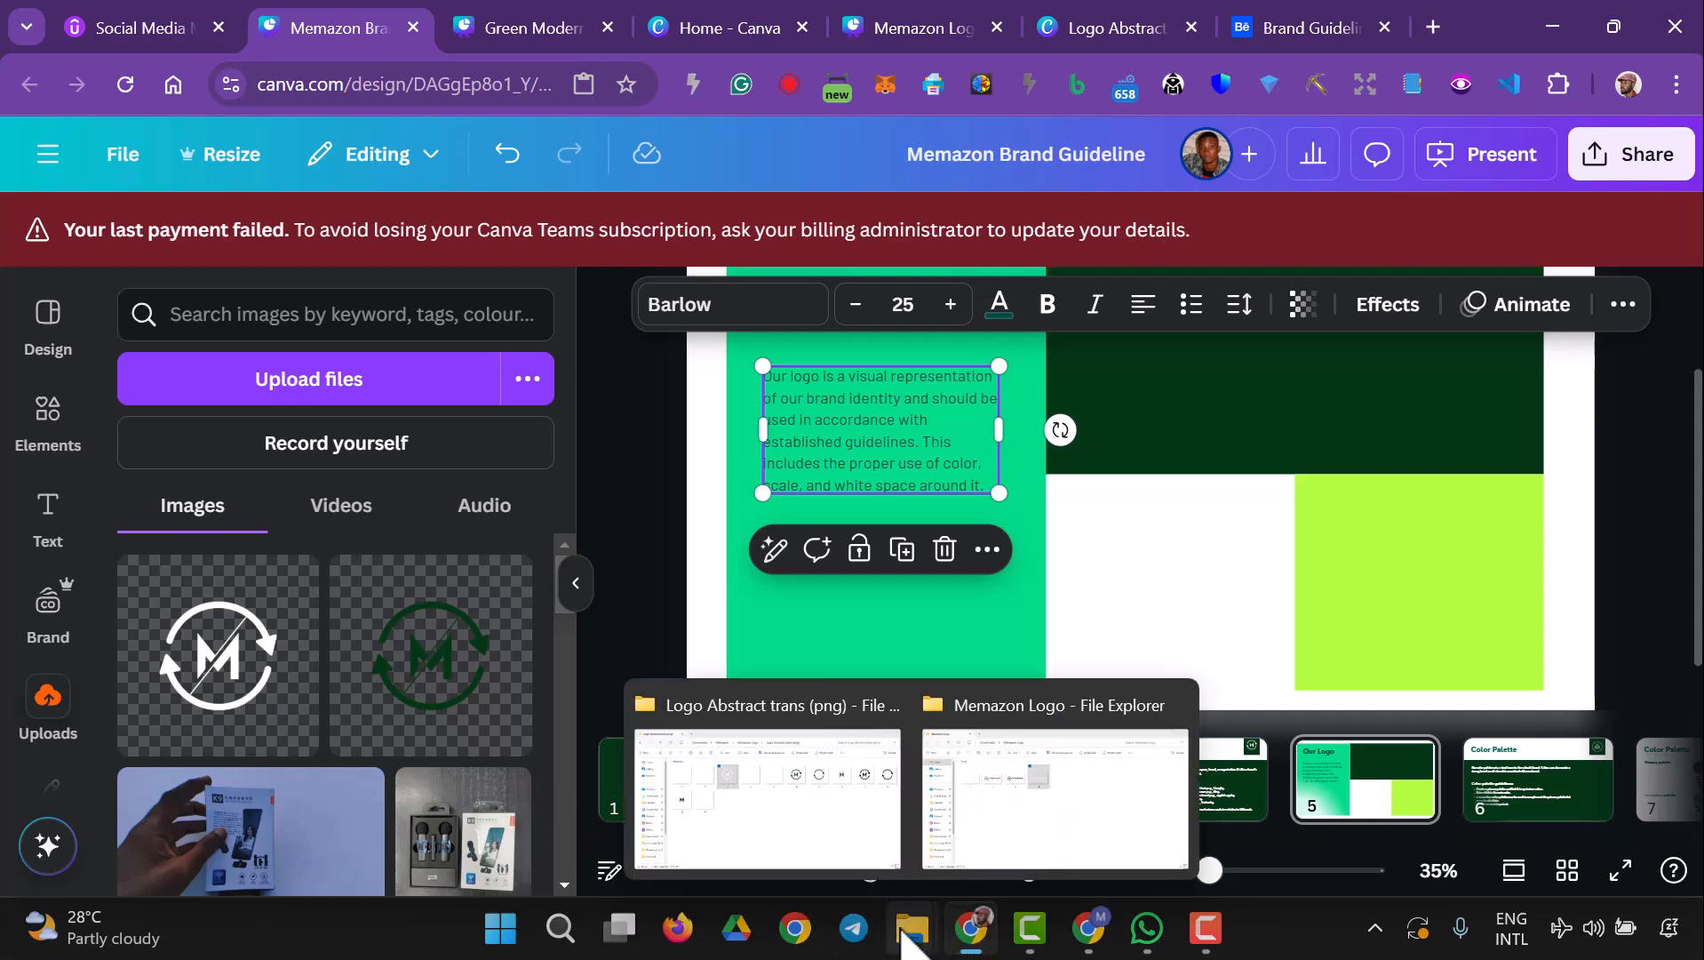
click(830, 811)
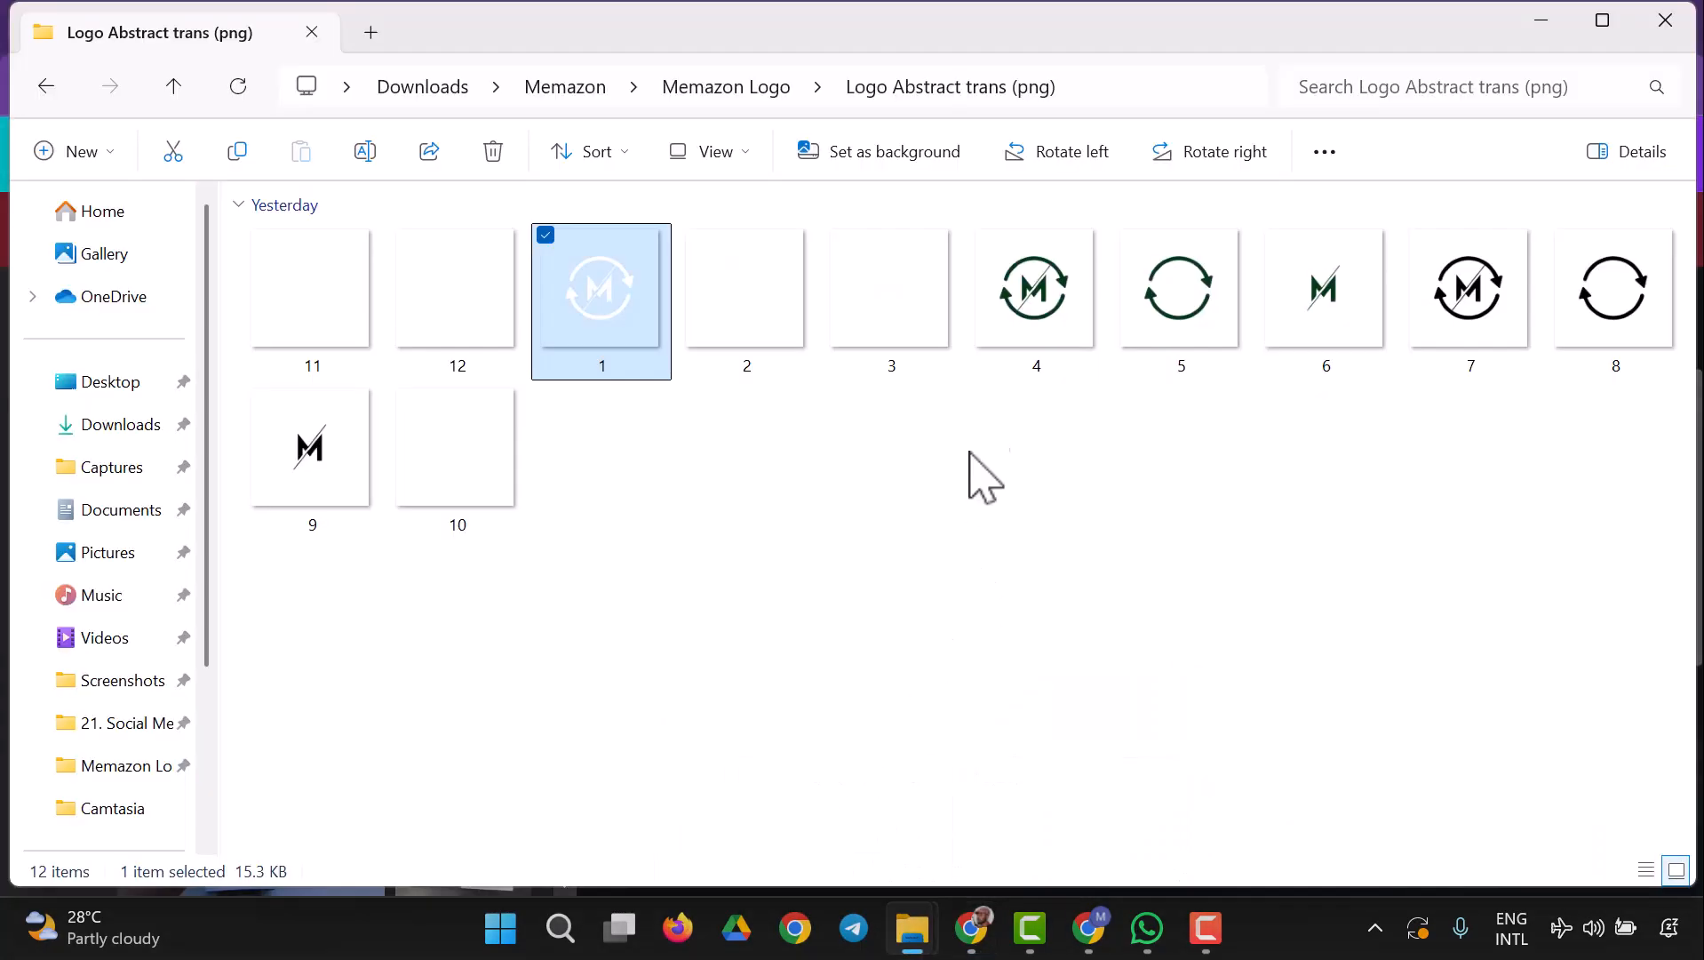
drag(1442, 335, 442, 738)
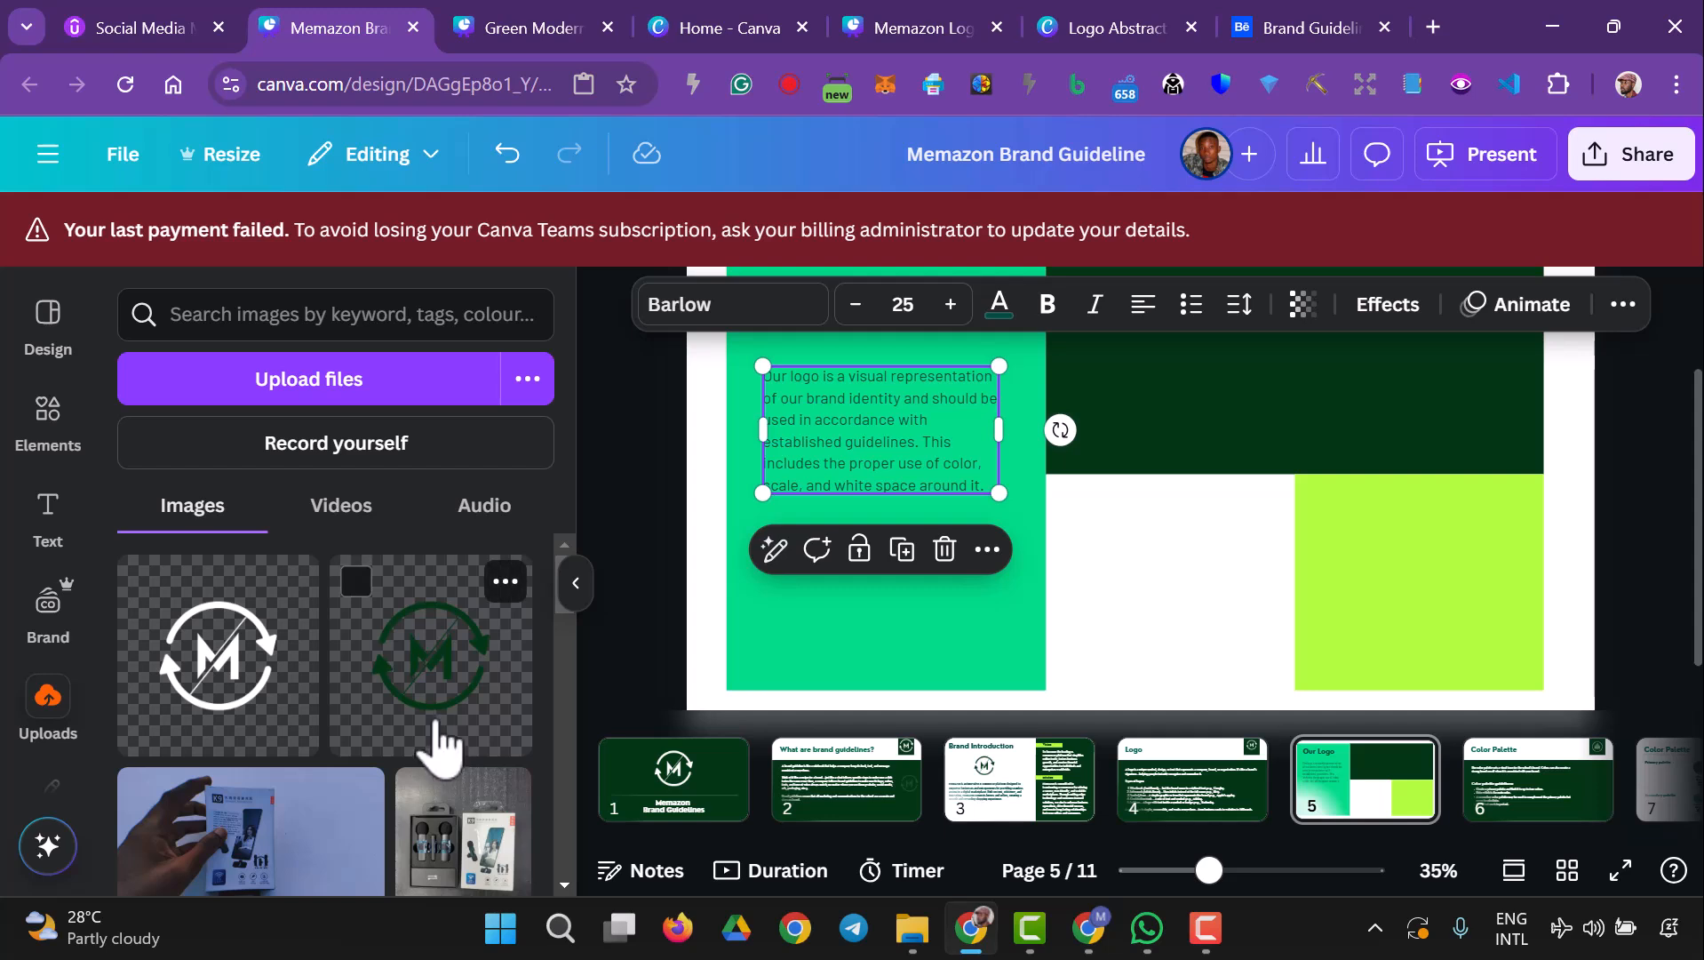
click(152, 647)
drag(1167, 571, 888, 662)
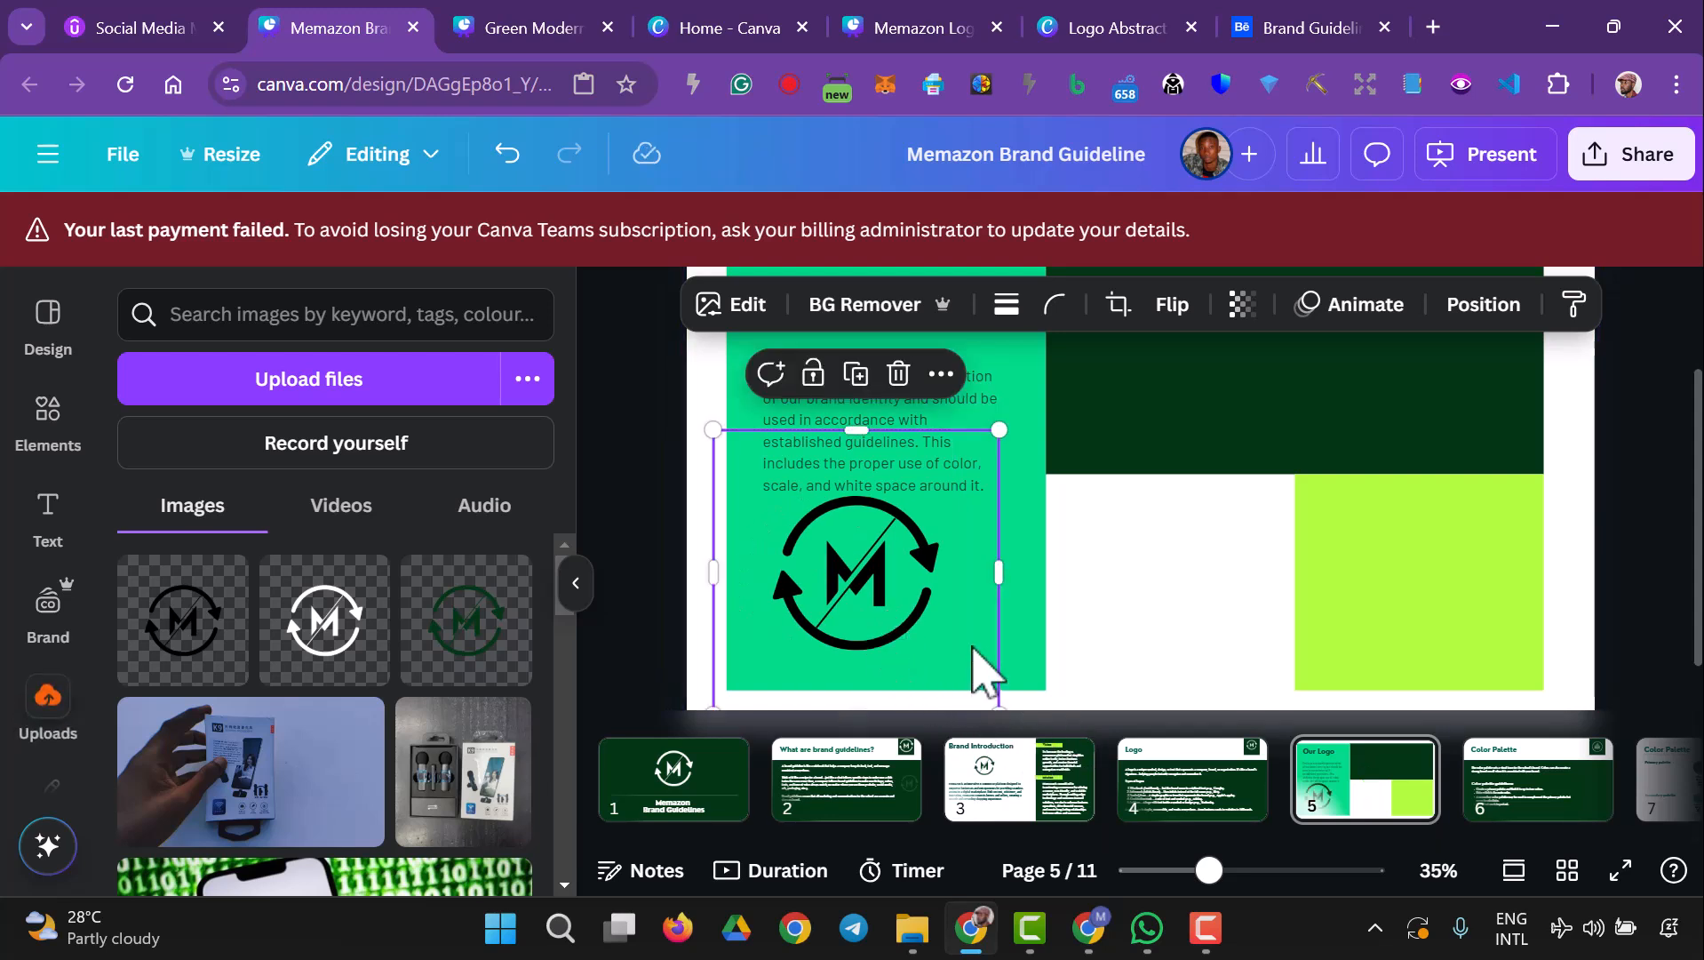
drag(876, 628, 890, 695)
- Set the Our Logo paragraph on page 5 to the Nourd font
click(902, 391)
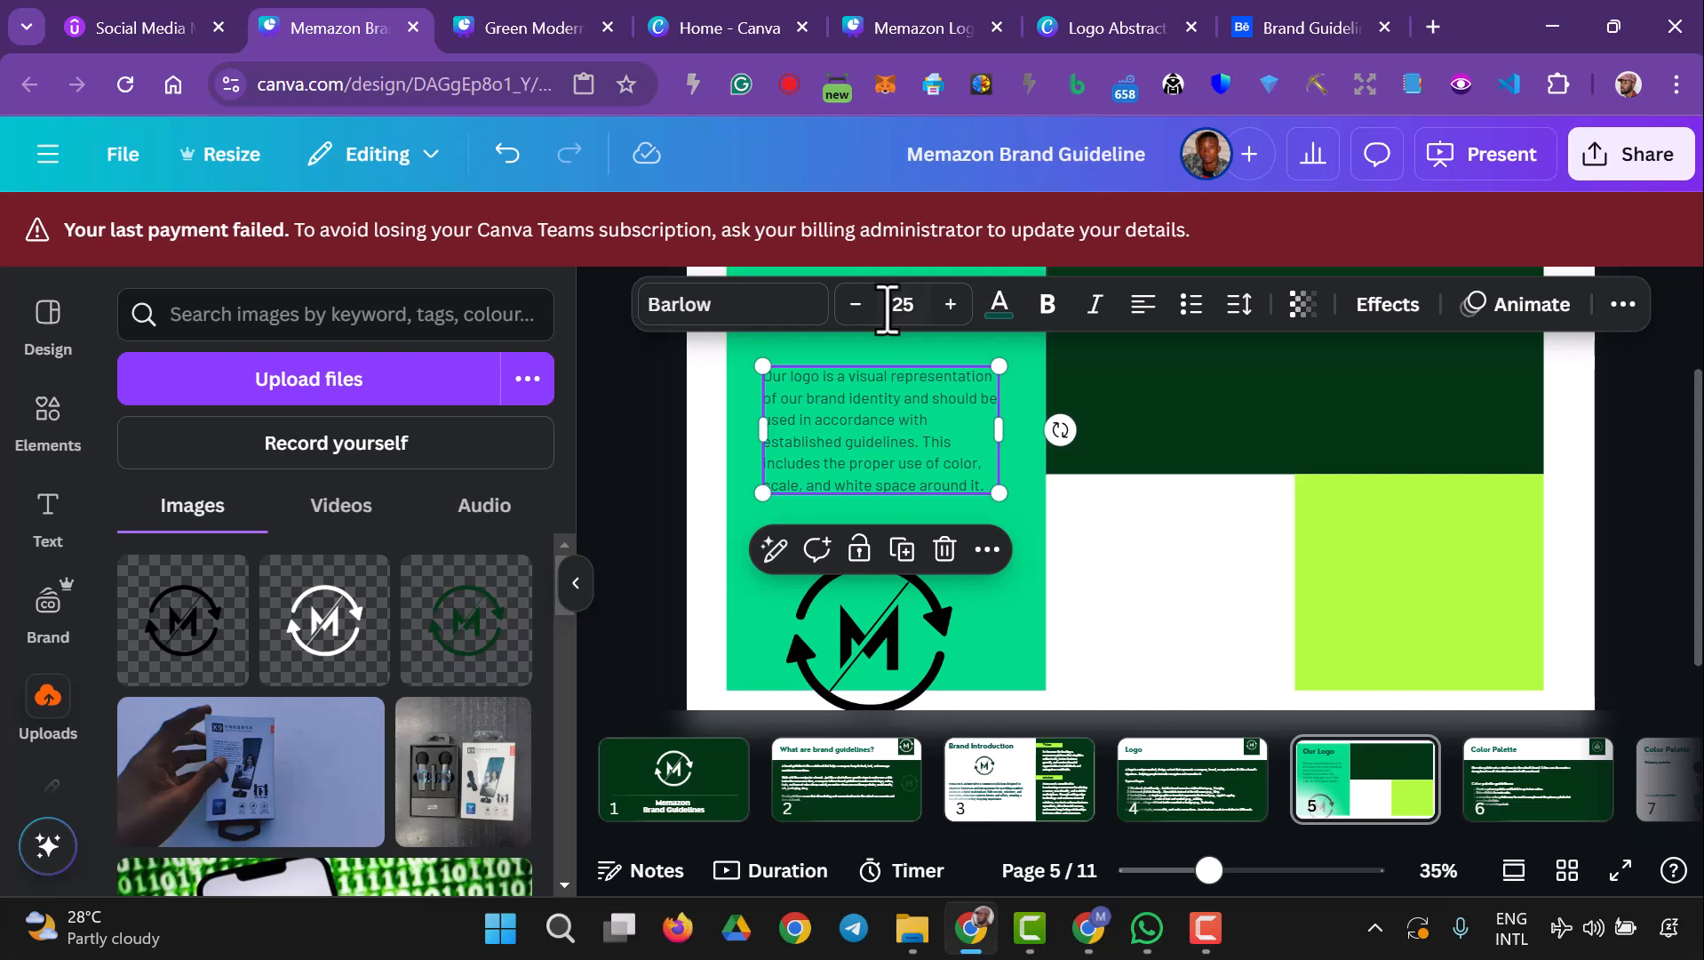
click(782, 305)
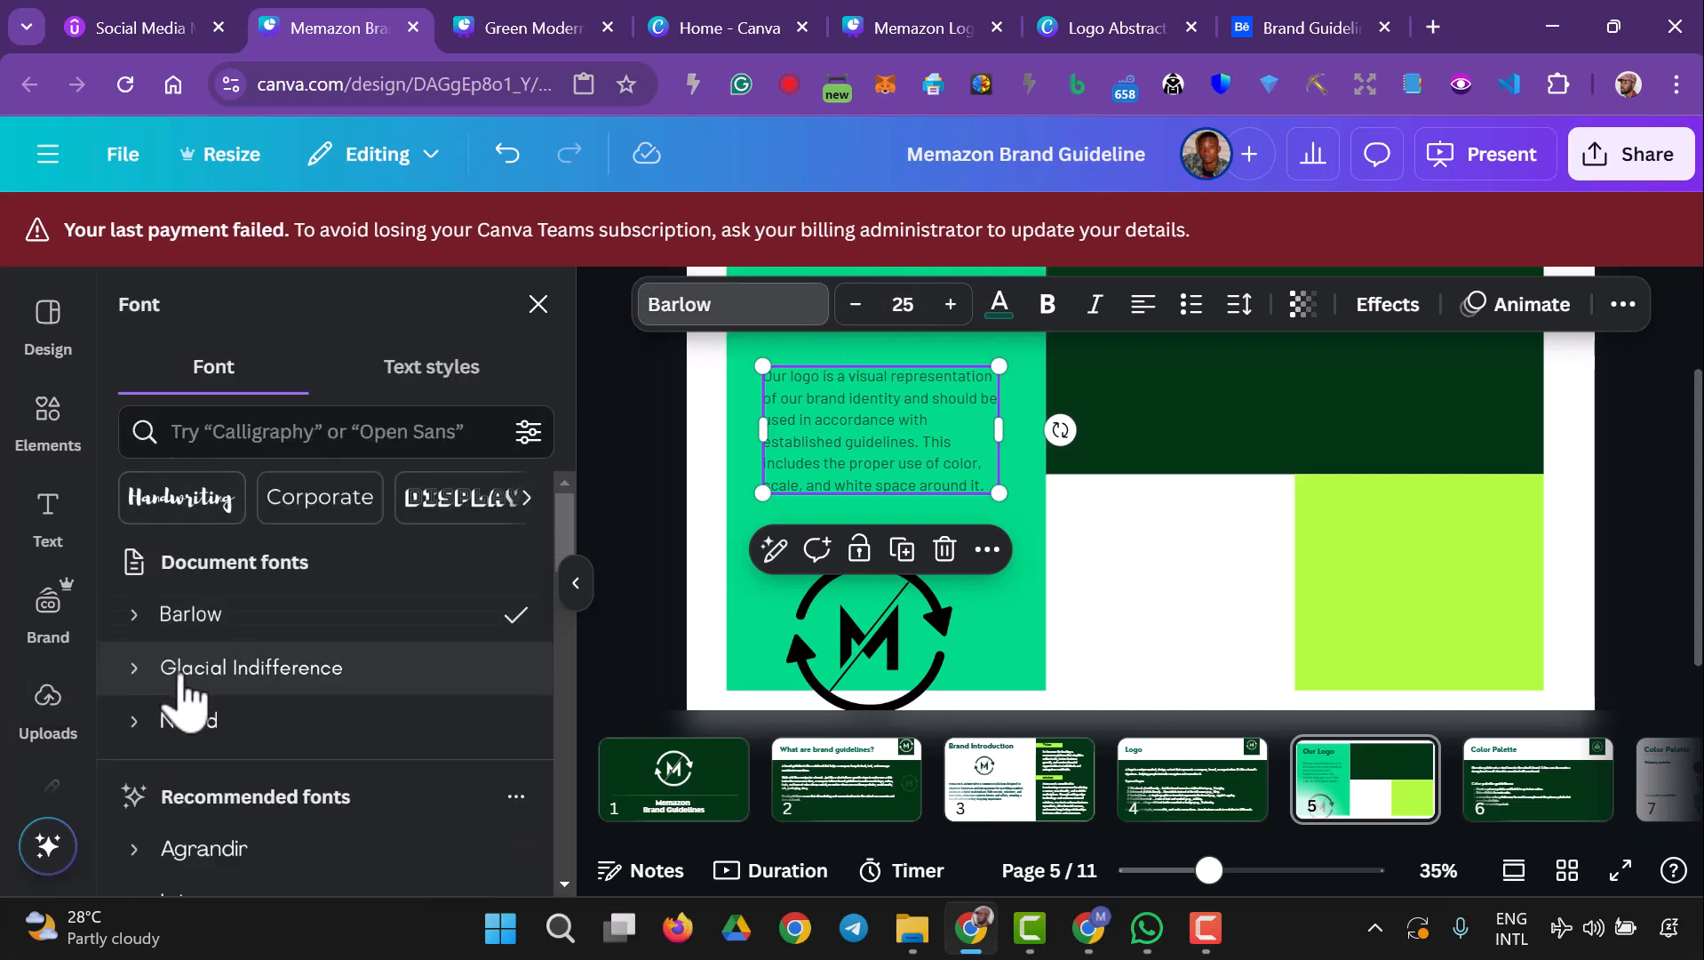
click(188, 719)
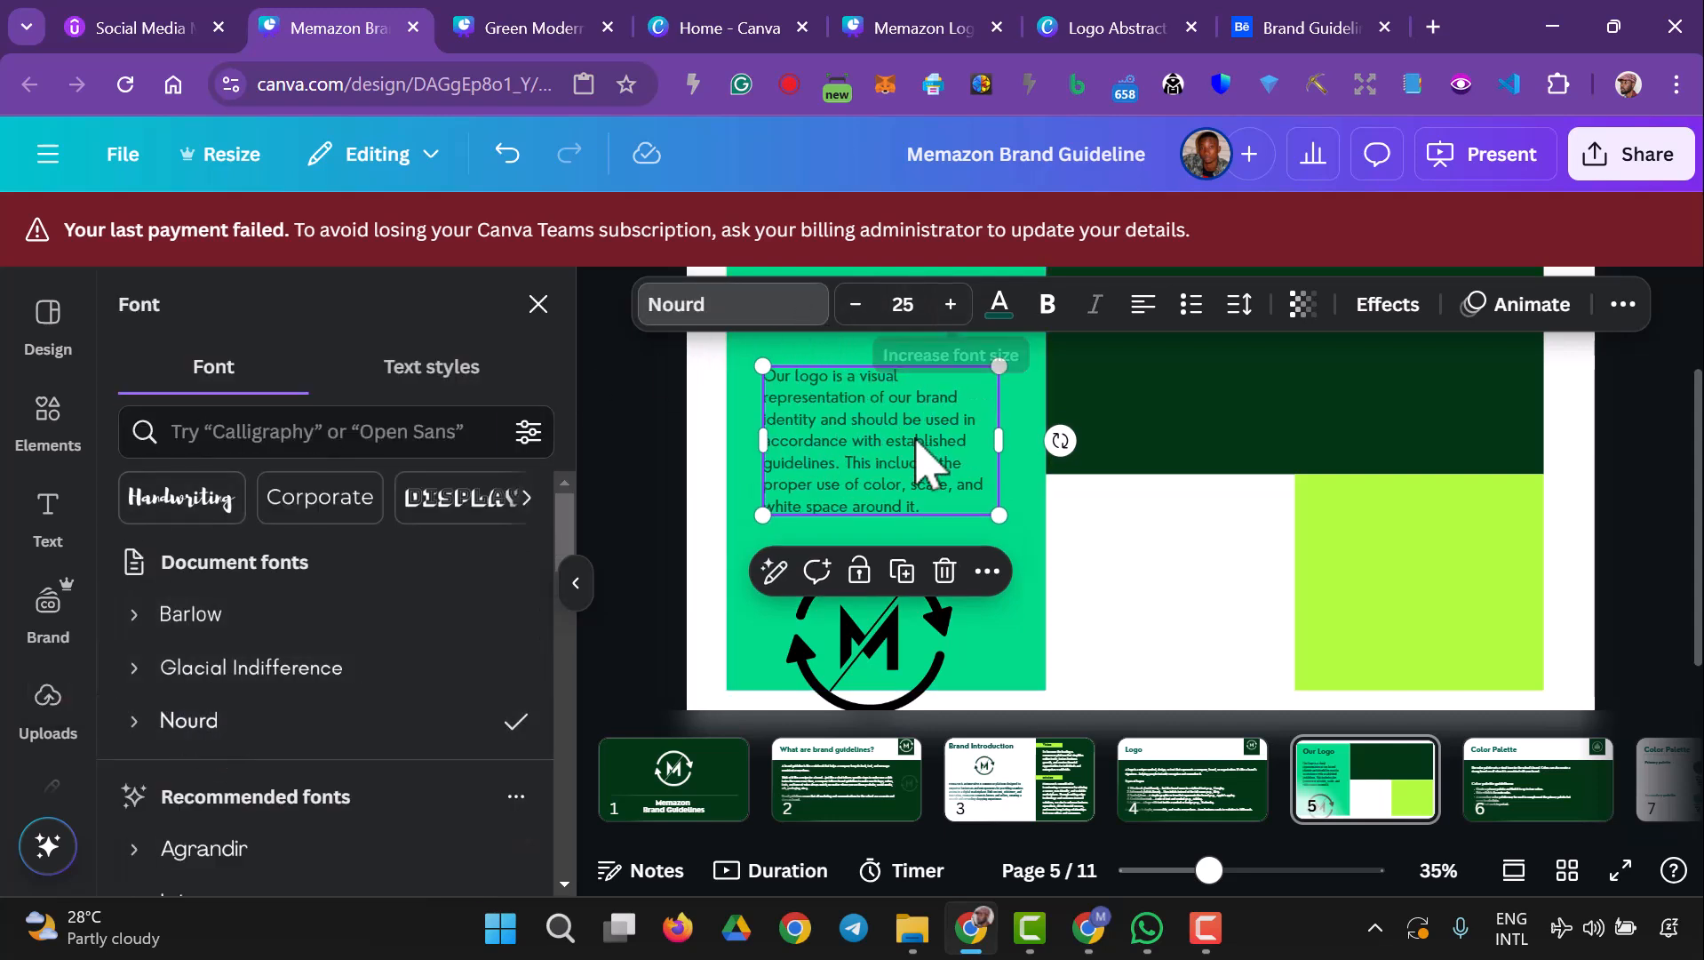
click(539, 304)
scroll(593, 489, up, 1)
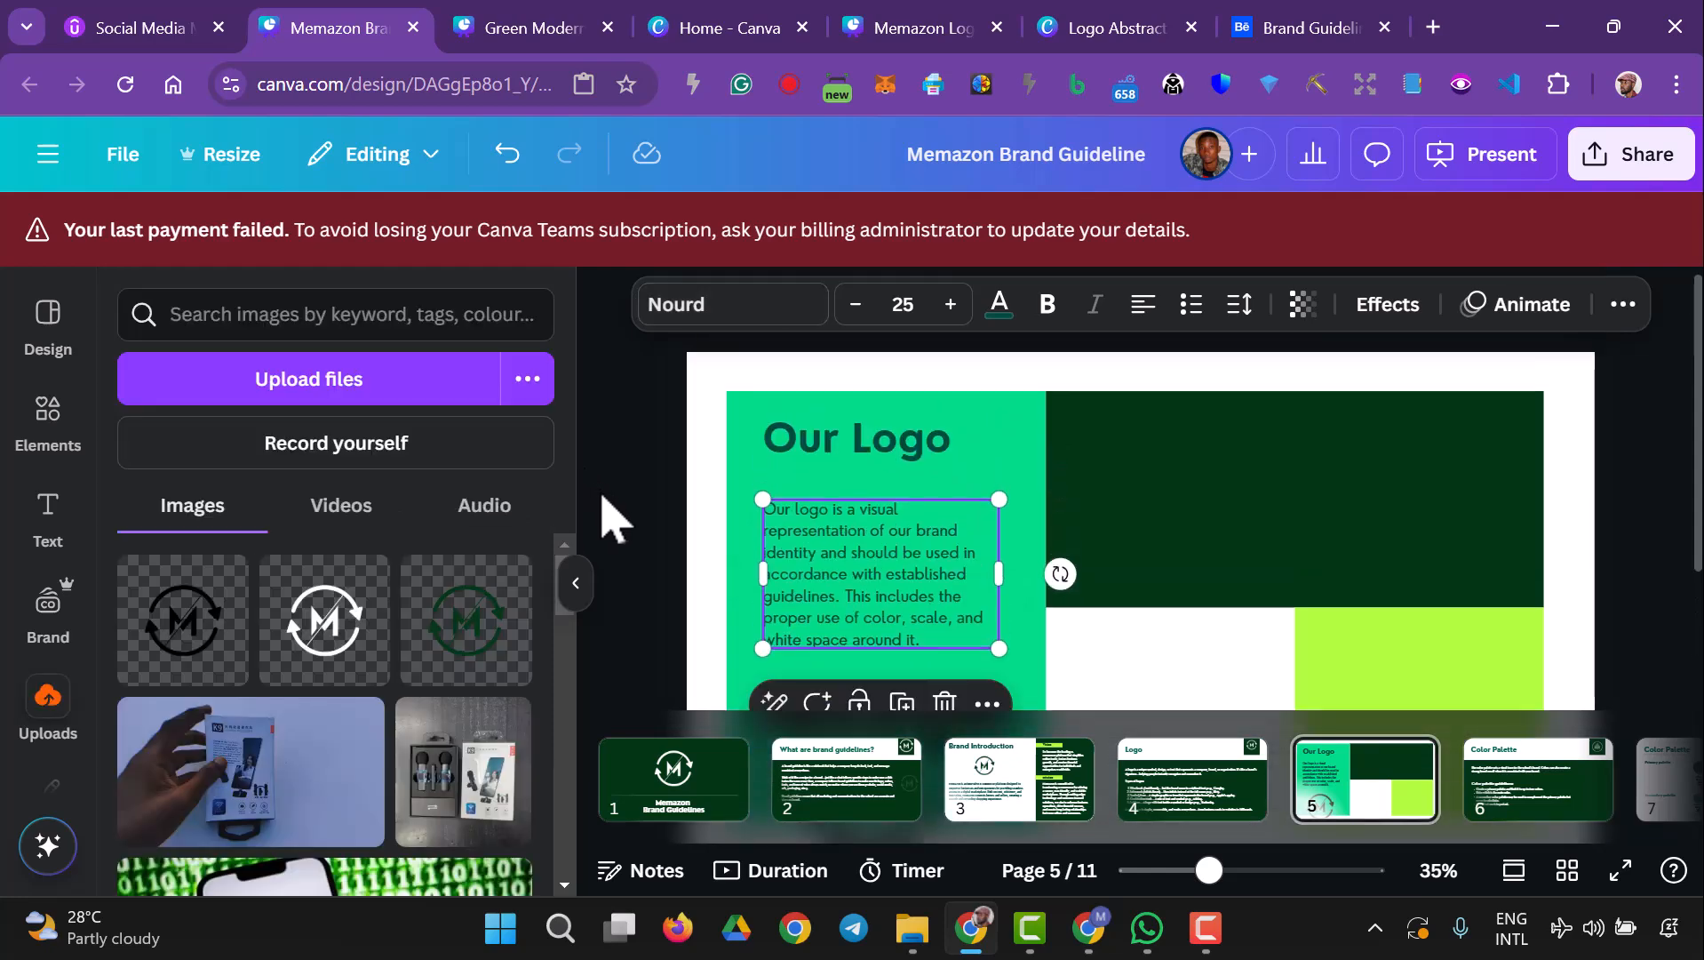
click(606, 503)
- Trim and shrink the black logo so it fits inside the green panel below the paragraph
scroll(844, 563, down, 2)
click(924, 608)
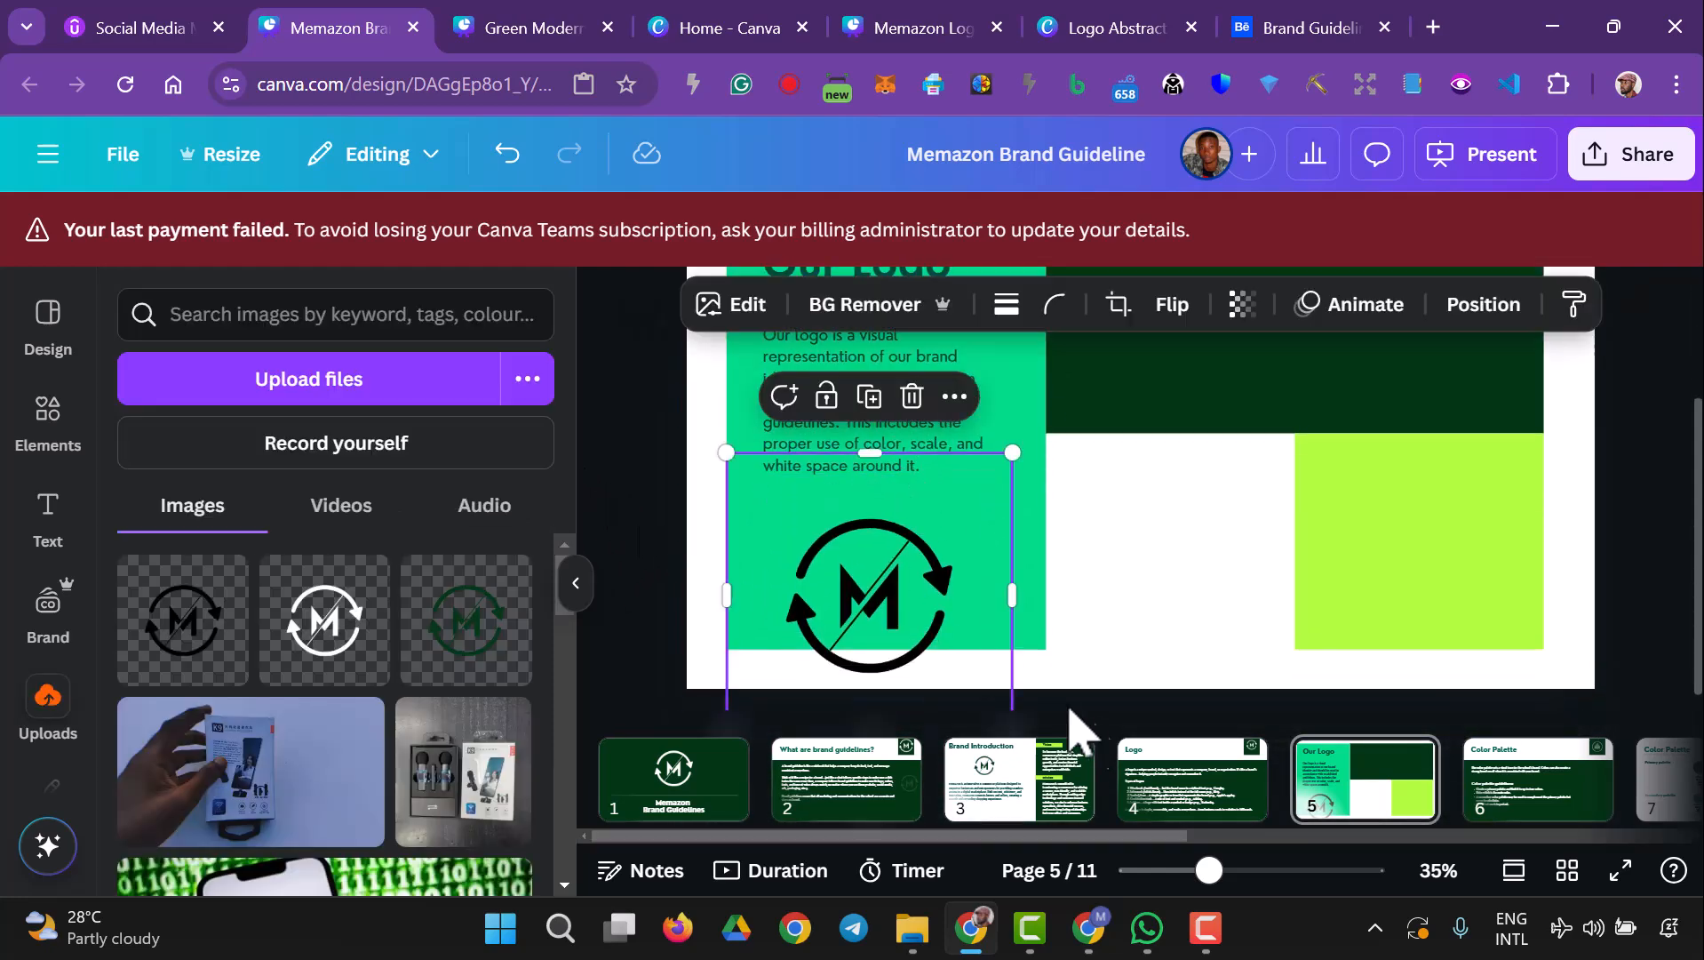
drag(867, 452, 867, 495)
drag(1014, 497, 930, 614)
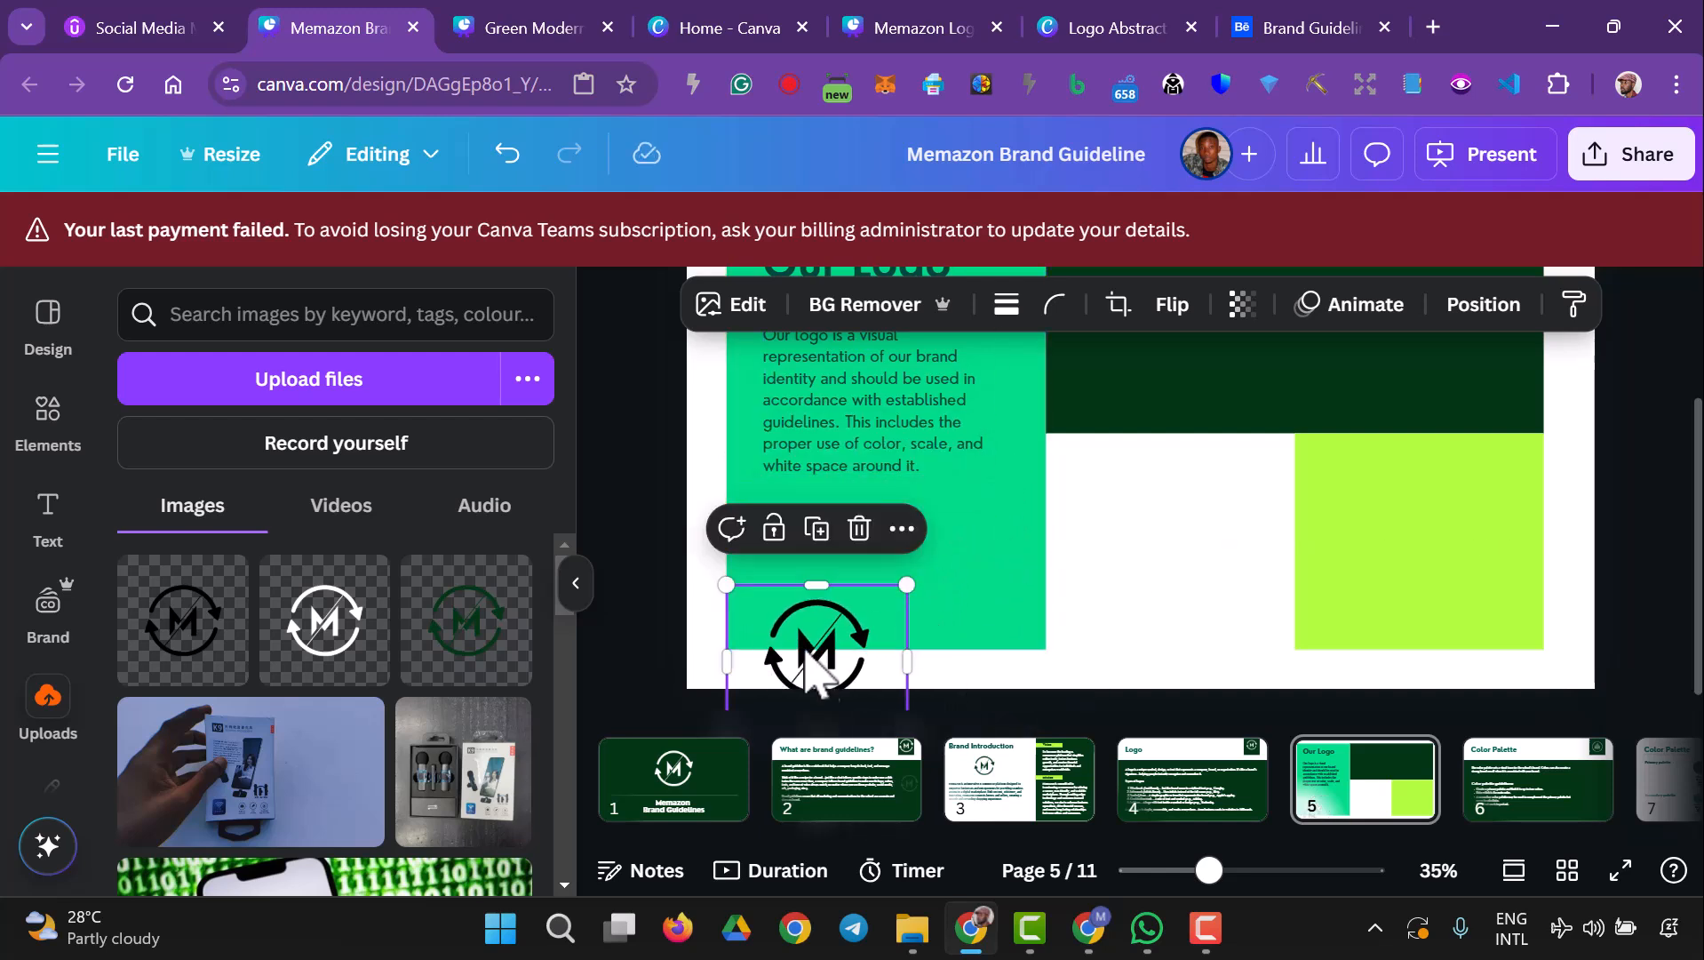
drag(802, 675, 853, 559)
click(1621, 542)
scroll(1626, 568, up, 1)
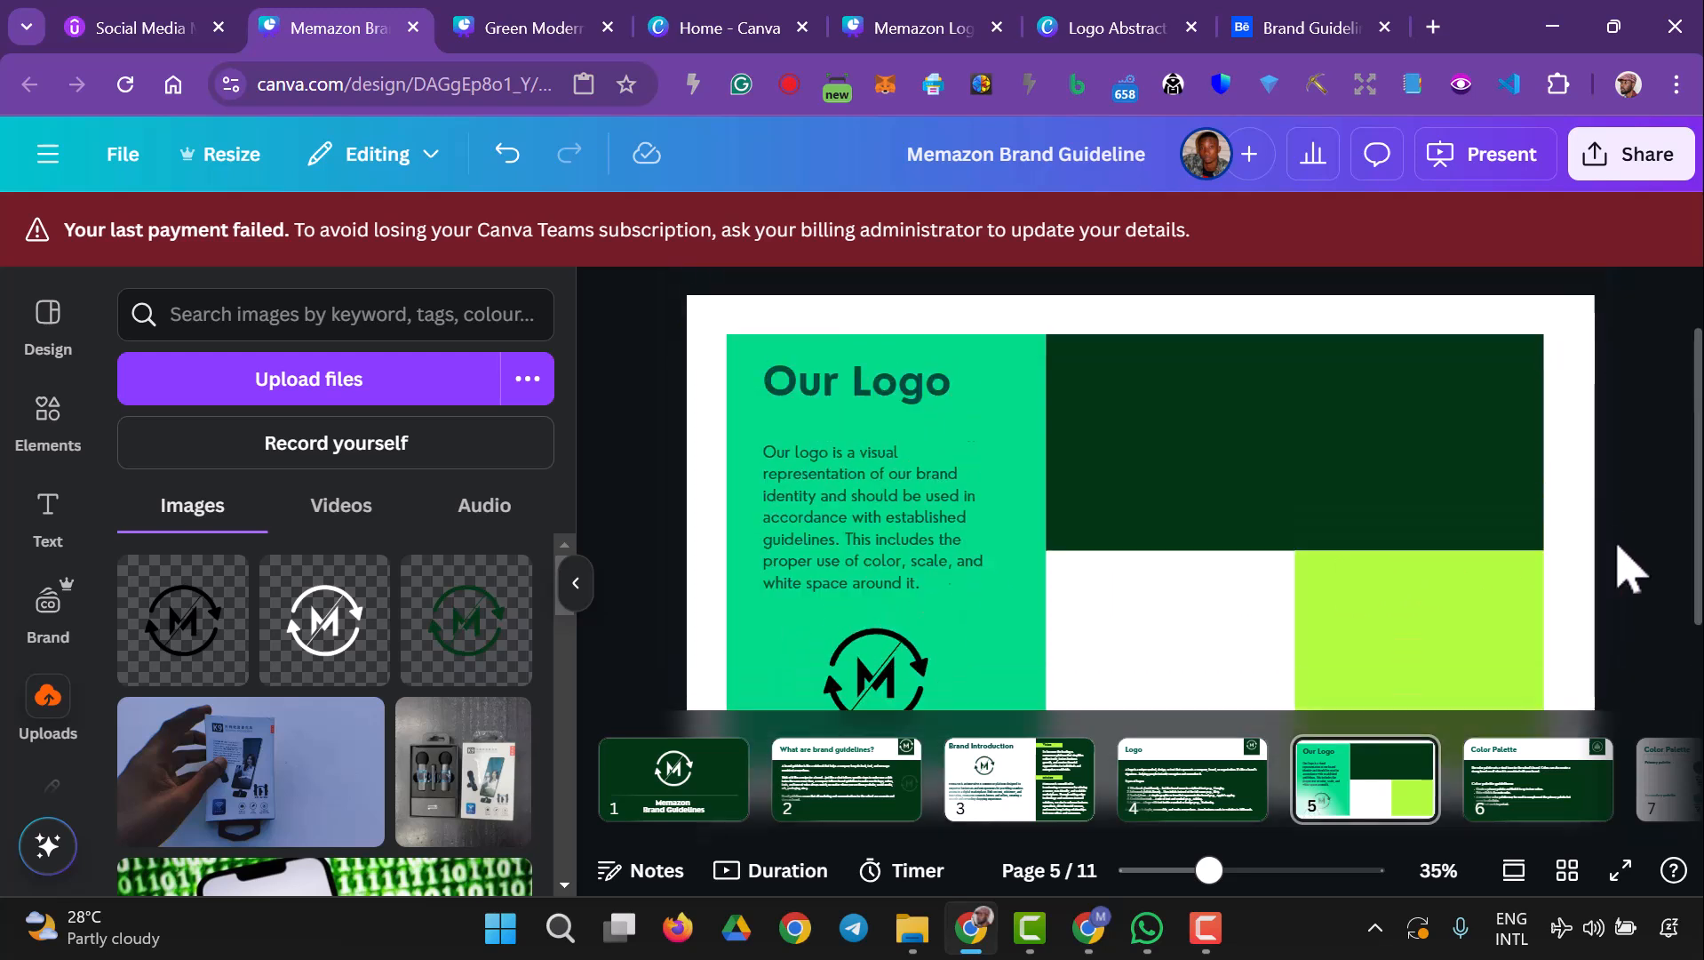
- Change the text colour of the Our Logo paragraph and heading to black
click(889, 426)
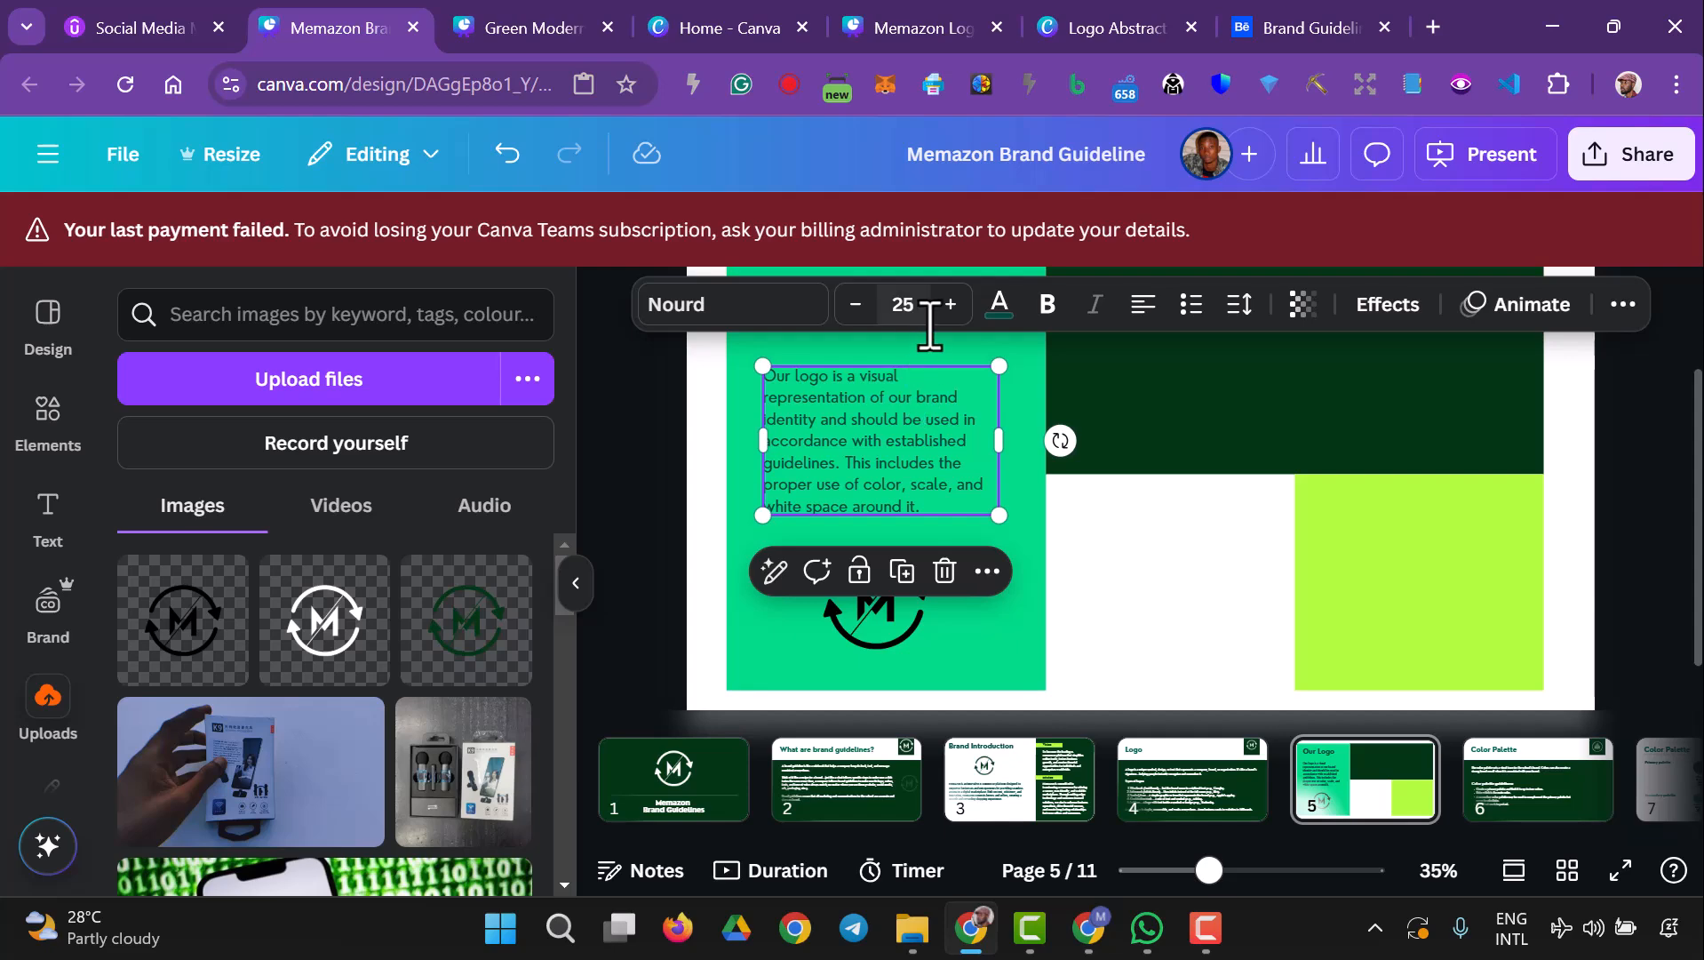
click(998, 311)
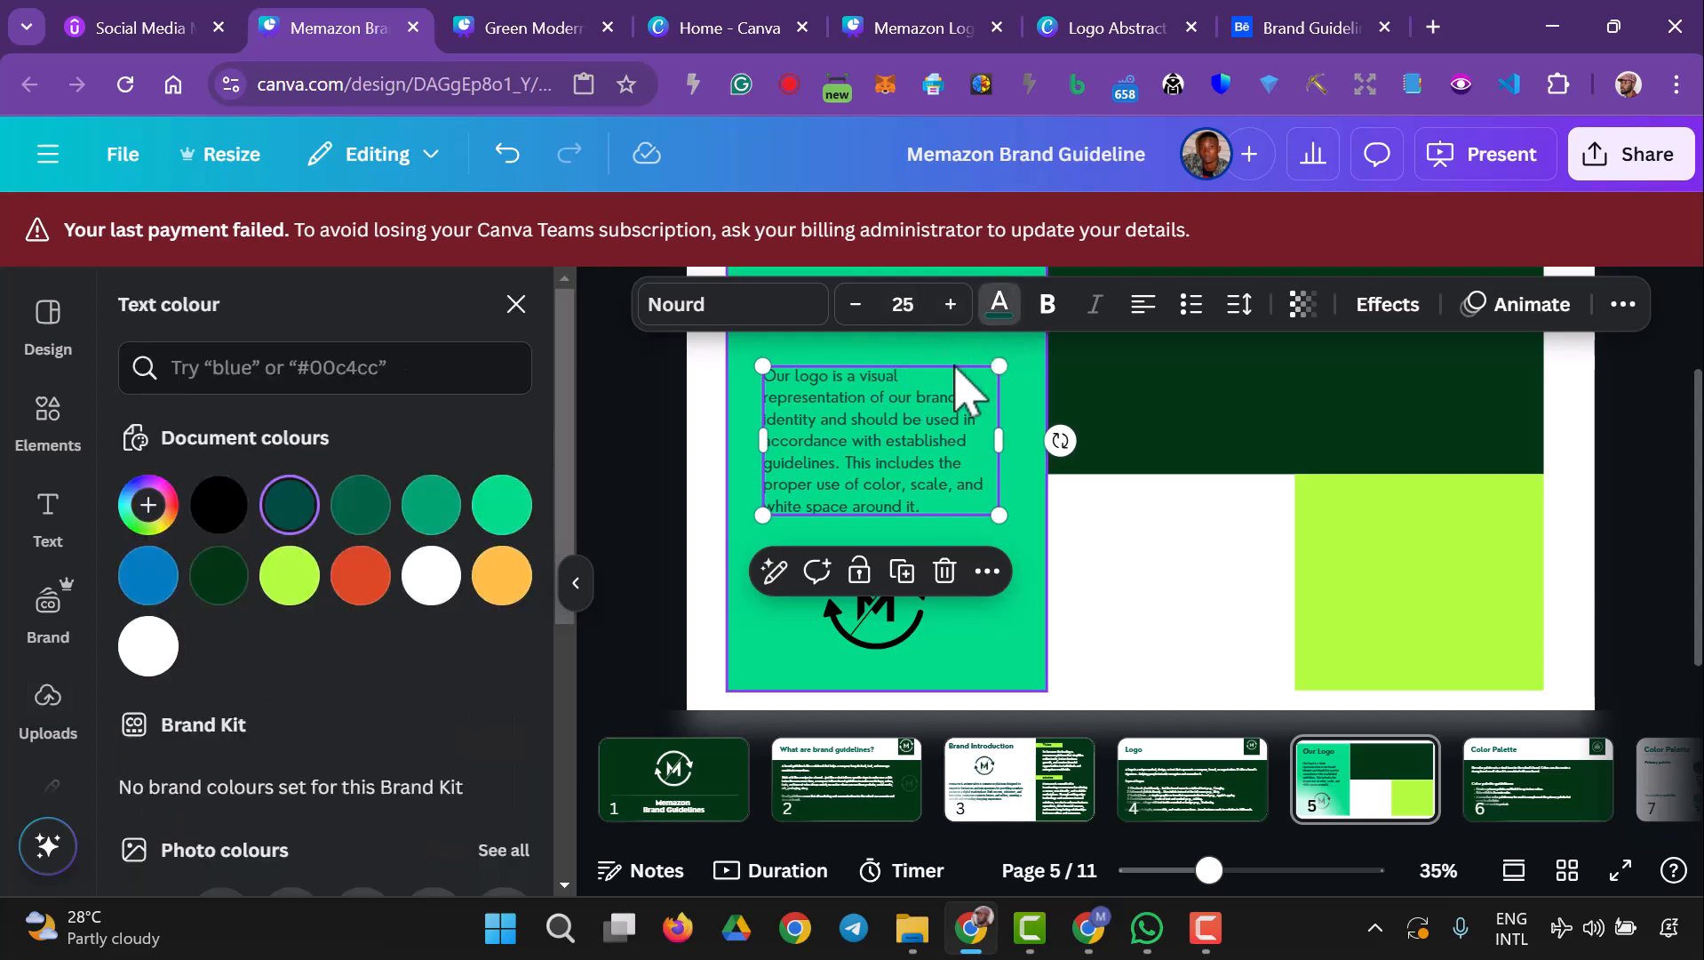
click(220, 507)
click(729, 488)
click(809, 307)
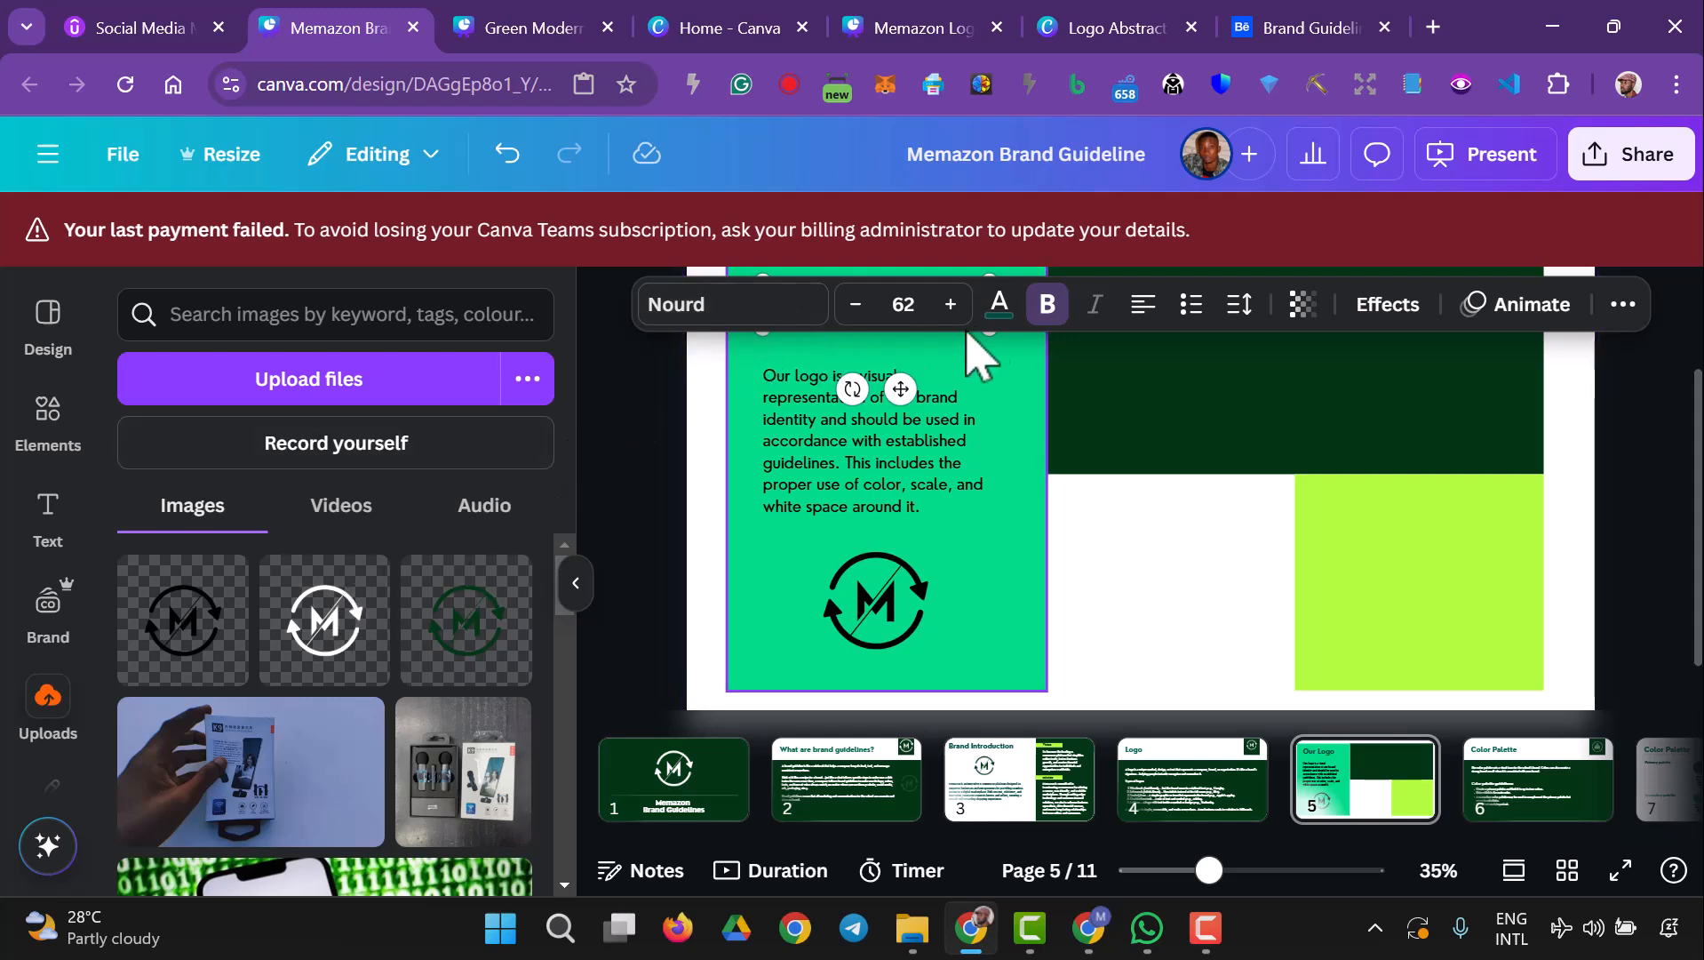
click(998, 307)
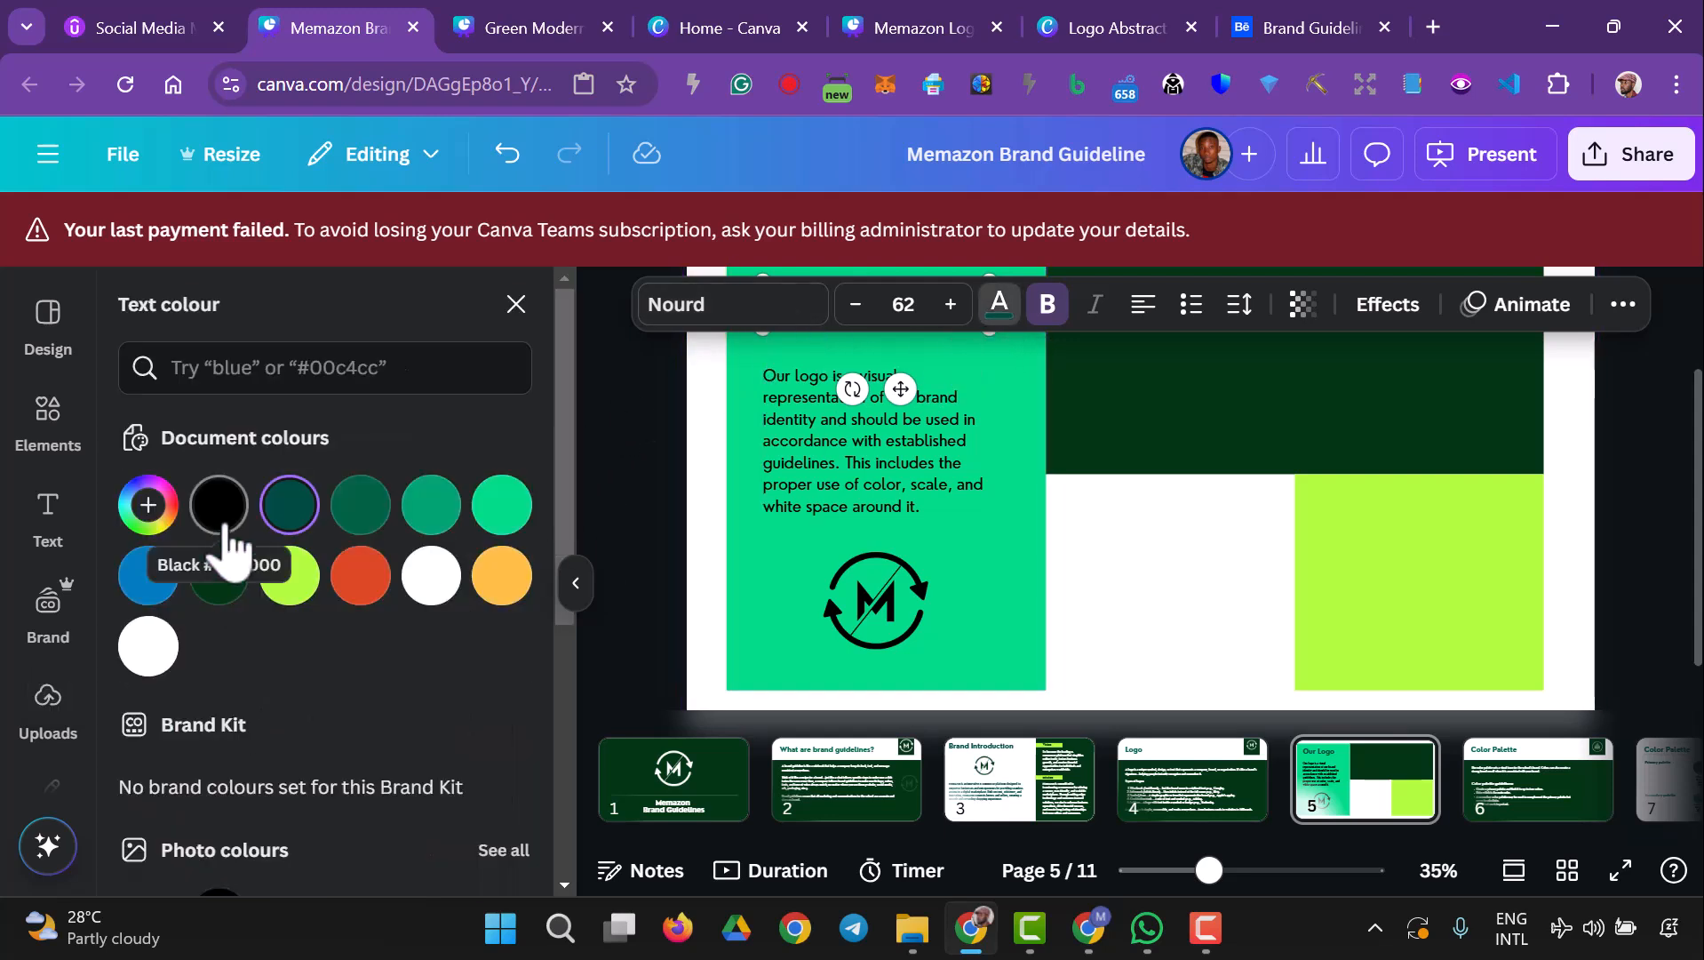
click(219, 505)
click(1013, 604)
scroll(1000, 608, up, 2)
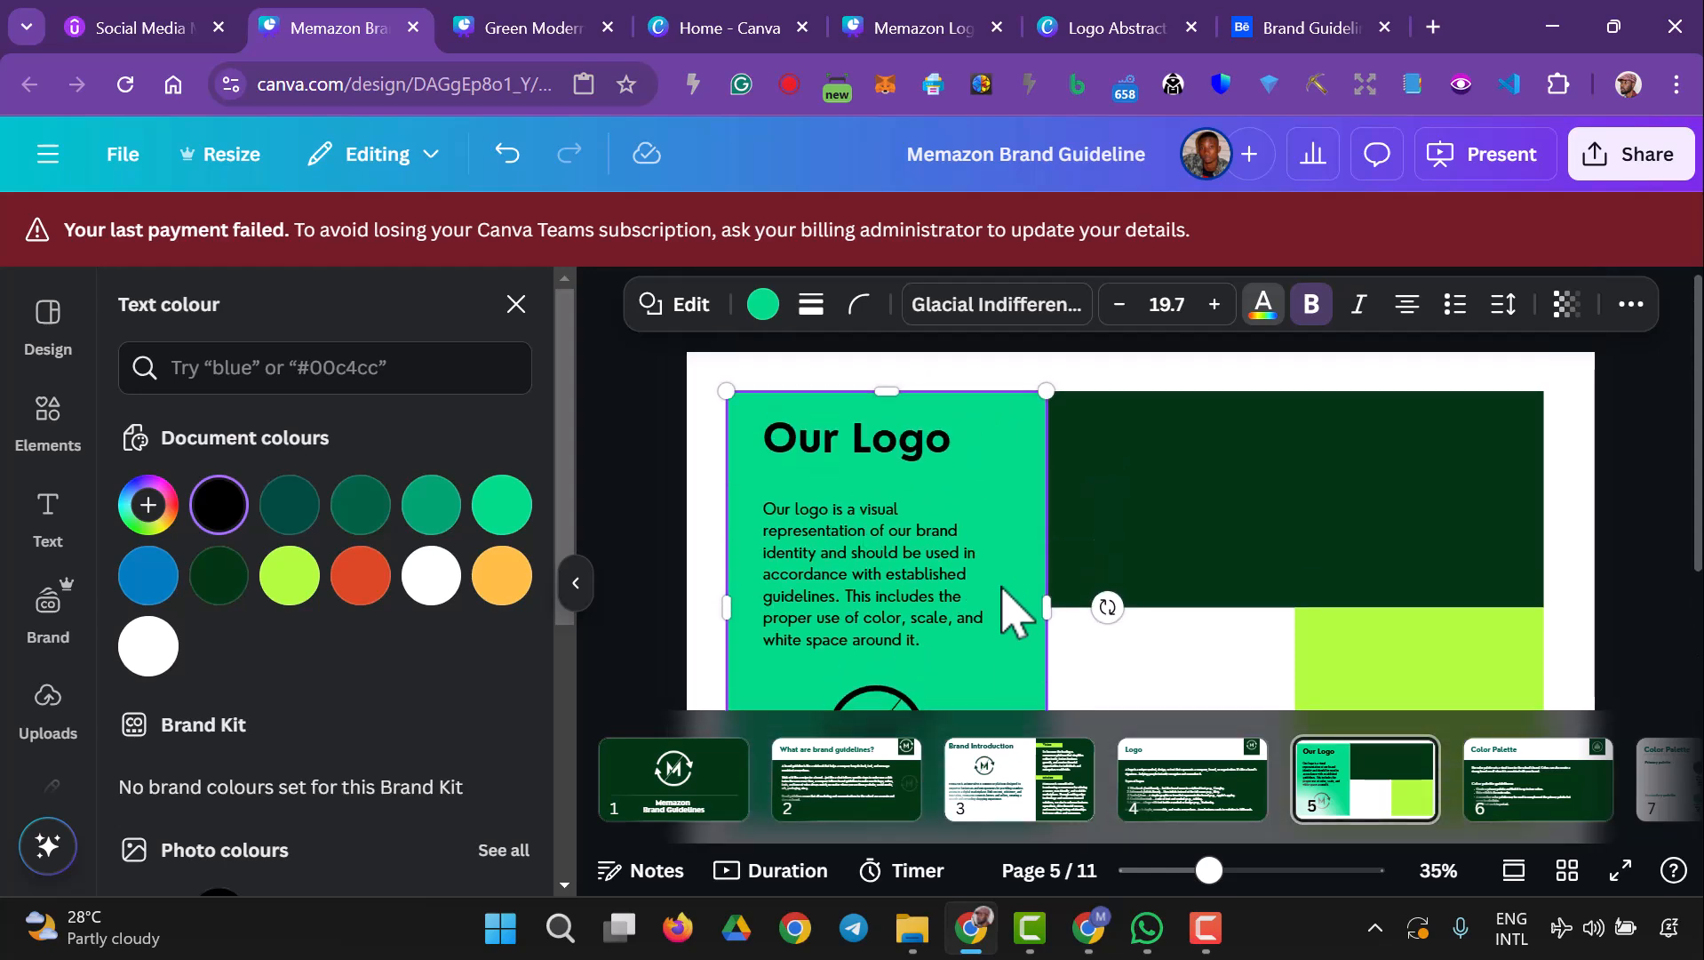
- Crop the remaining empty margins around the black logo on the green panel and adjust its position slightly
scroll(1001, 608, down, 3)
click(893, 587)
drag(875, 648, 875, 618)
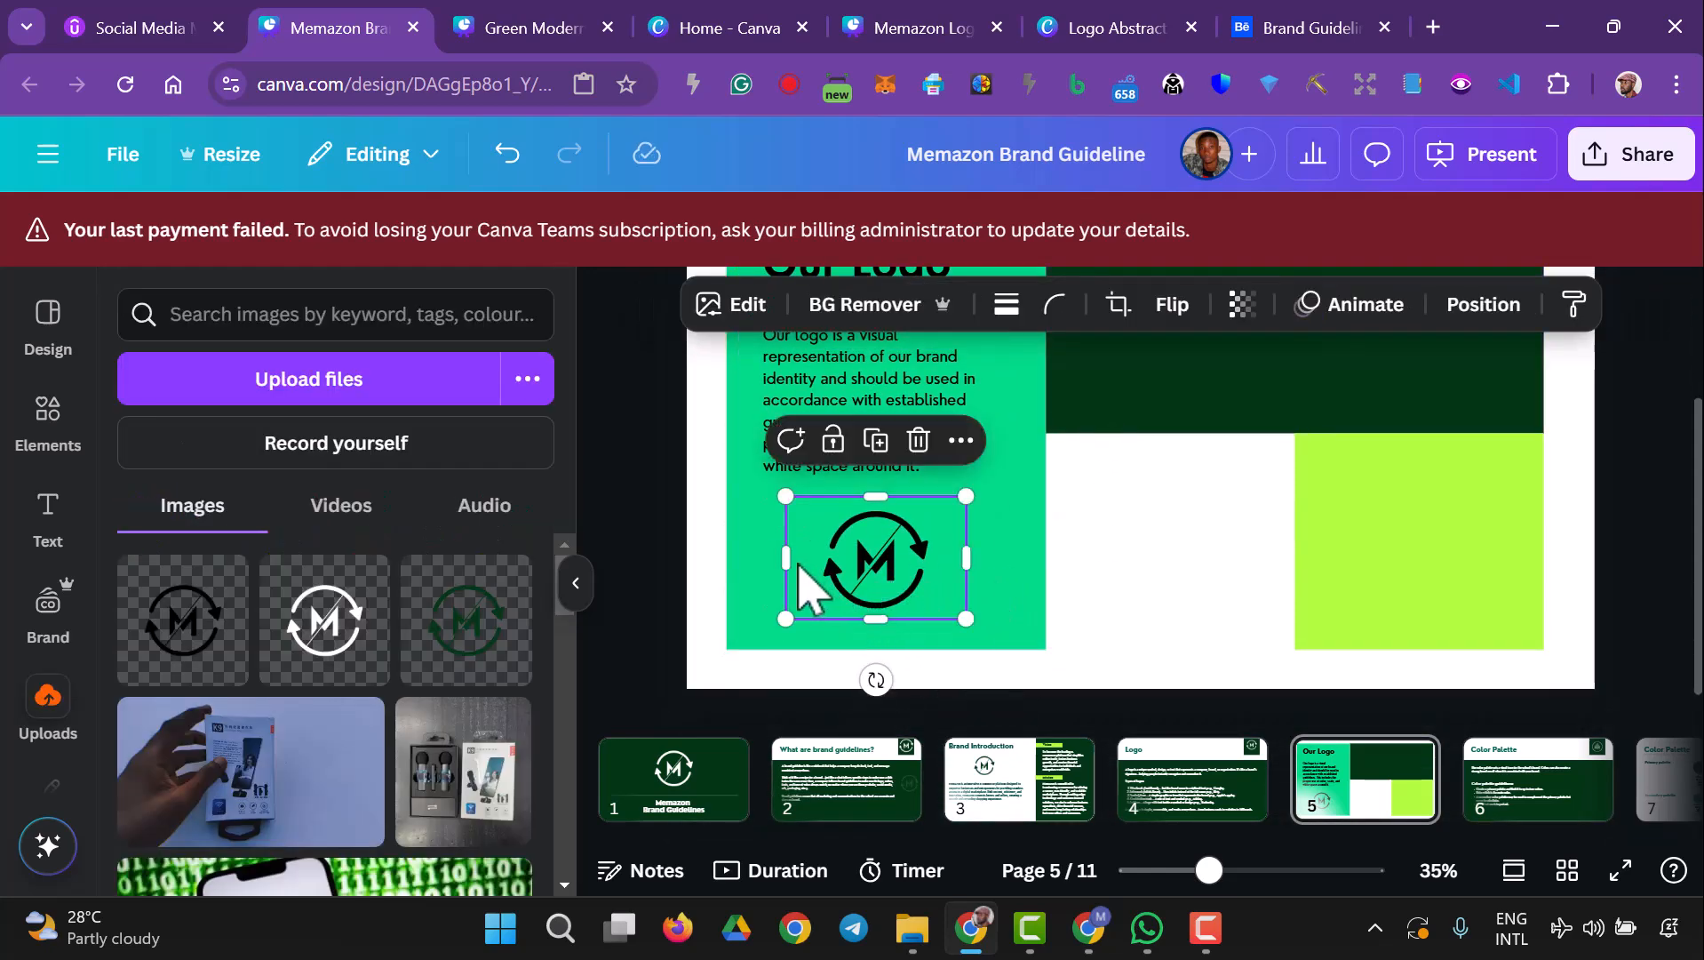
drag(786, 561, 805, 562)
drag(971, 554, 891, 551)
click(975, 586)
click(982, 581)
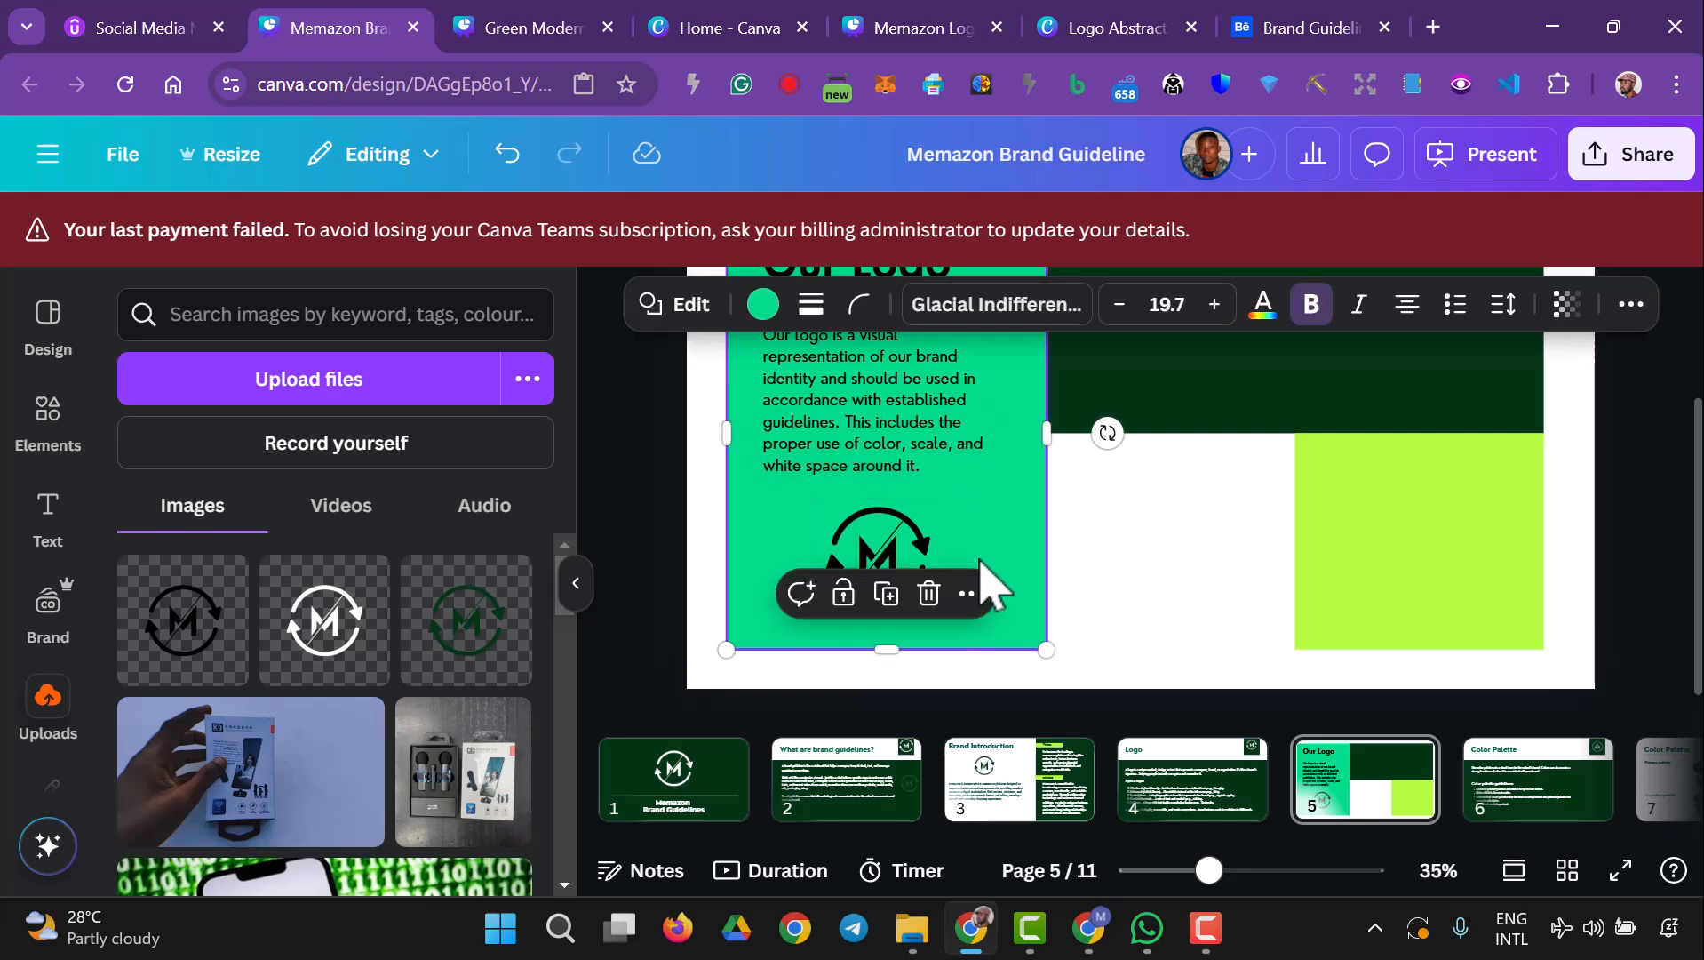
- Switch to the Memazon Logo design and open page 3 with the white logo on dark green
scroll(982, 587, up, 1)
scroll(1266, 582, down, 1)
scroll(1258, 560, up, 1)
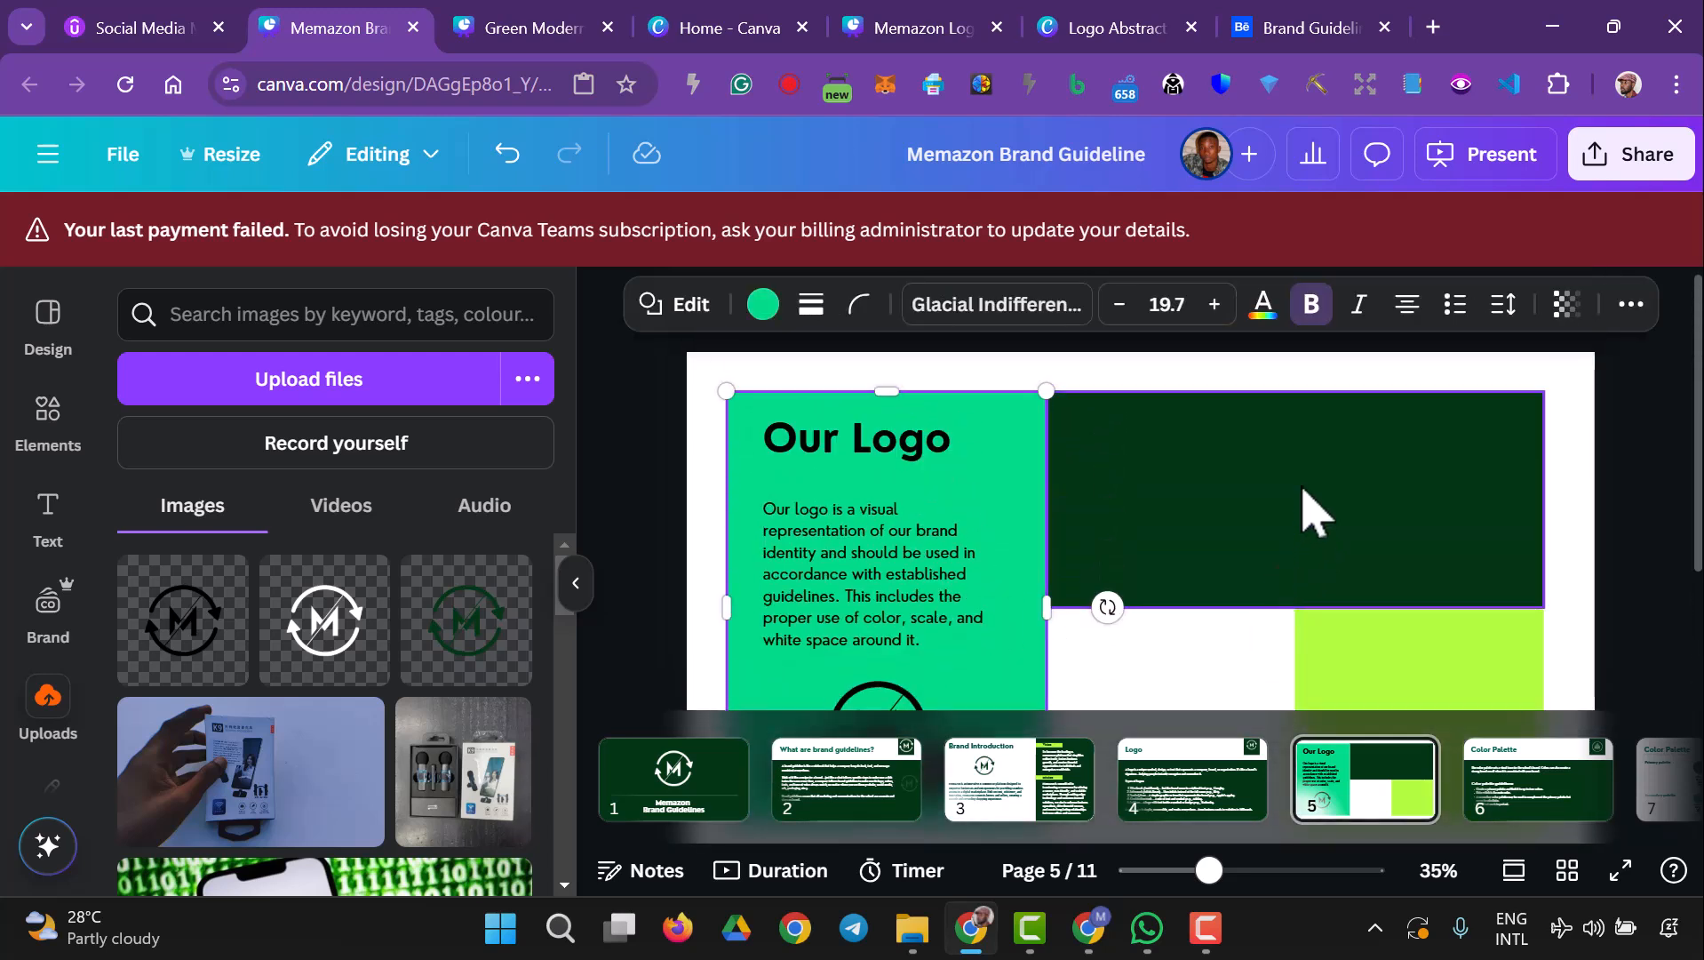
scroll(1313, 511, down, 1)
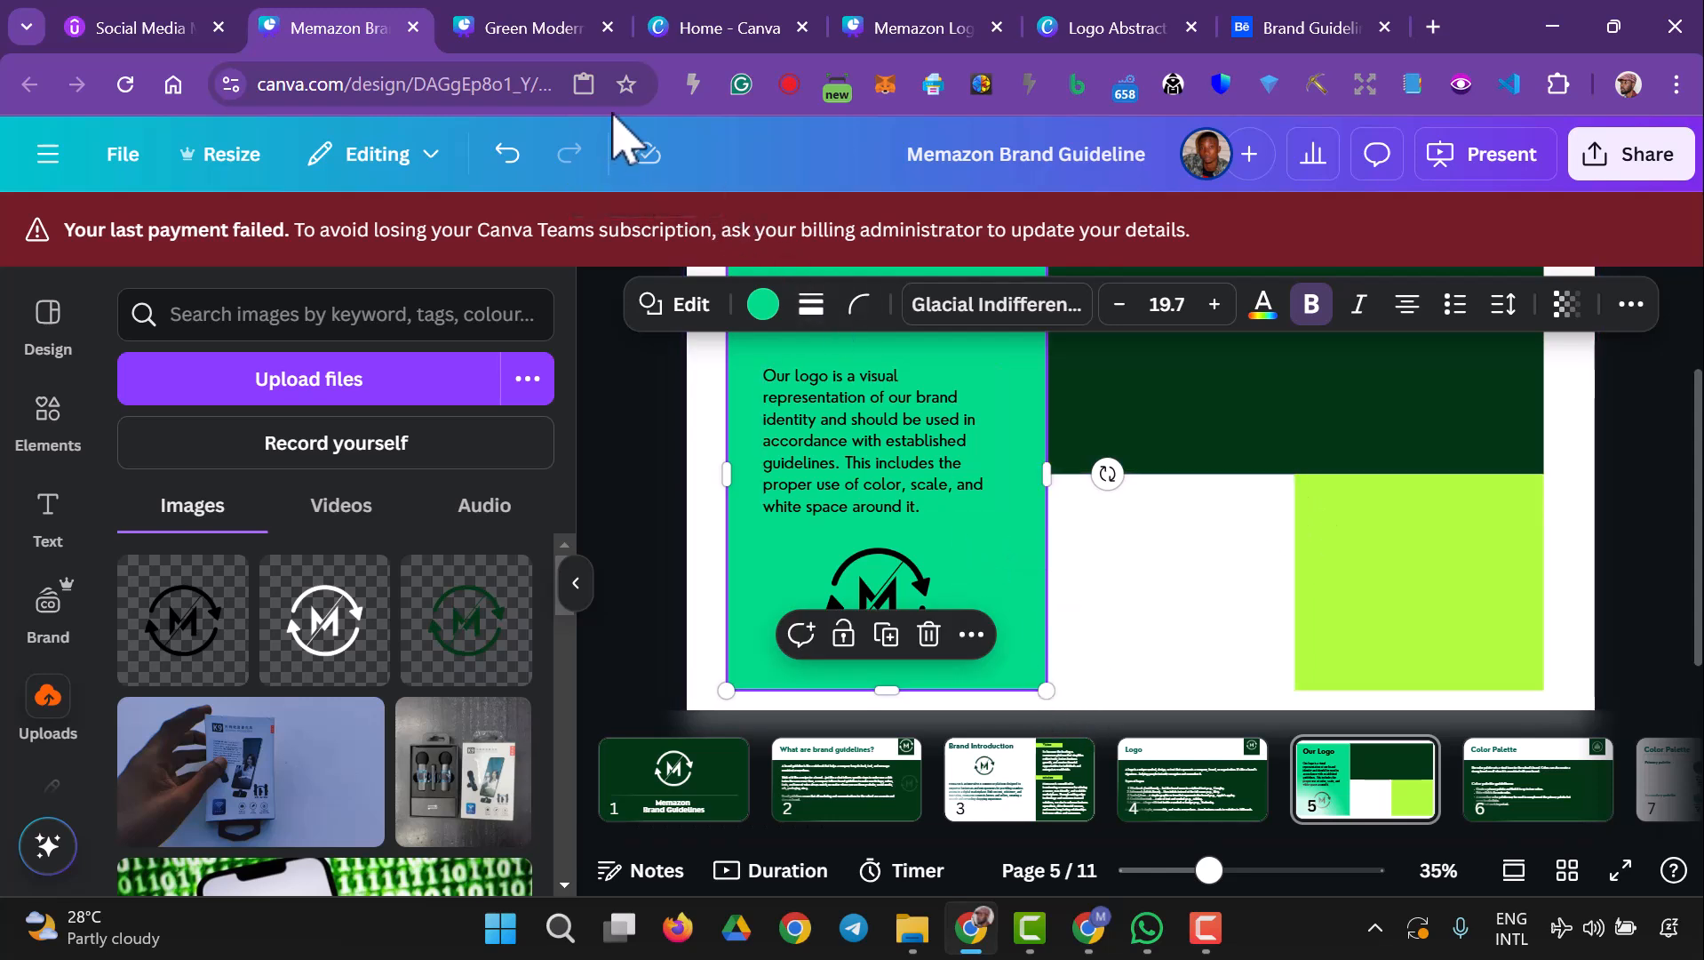
click(549, 33)
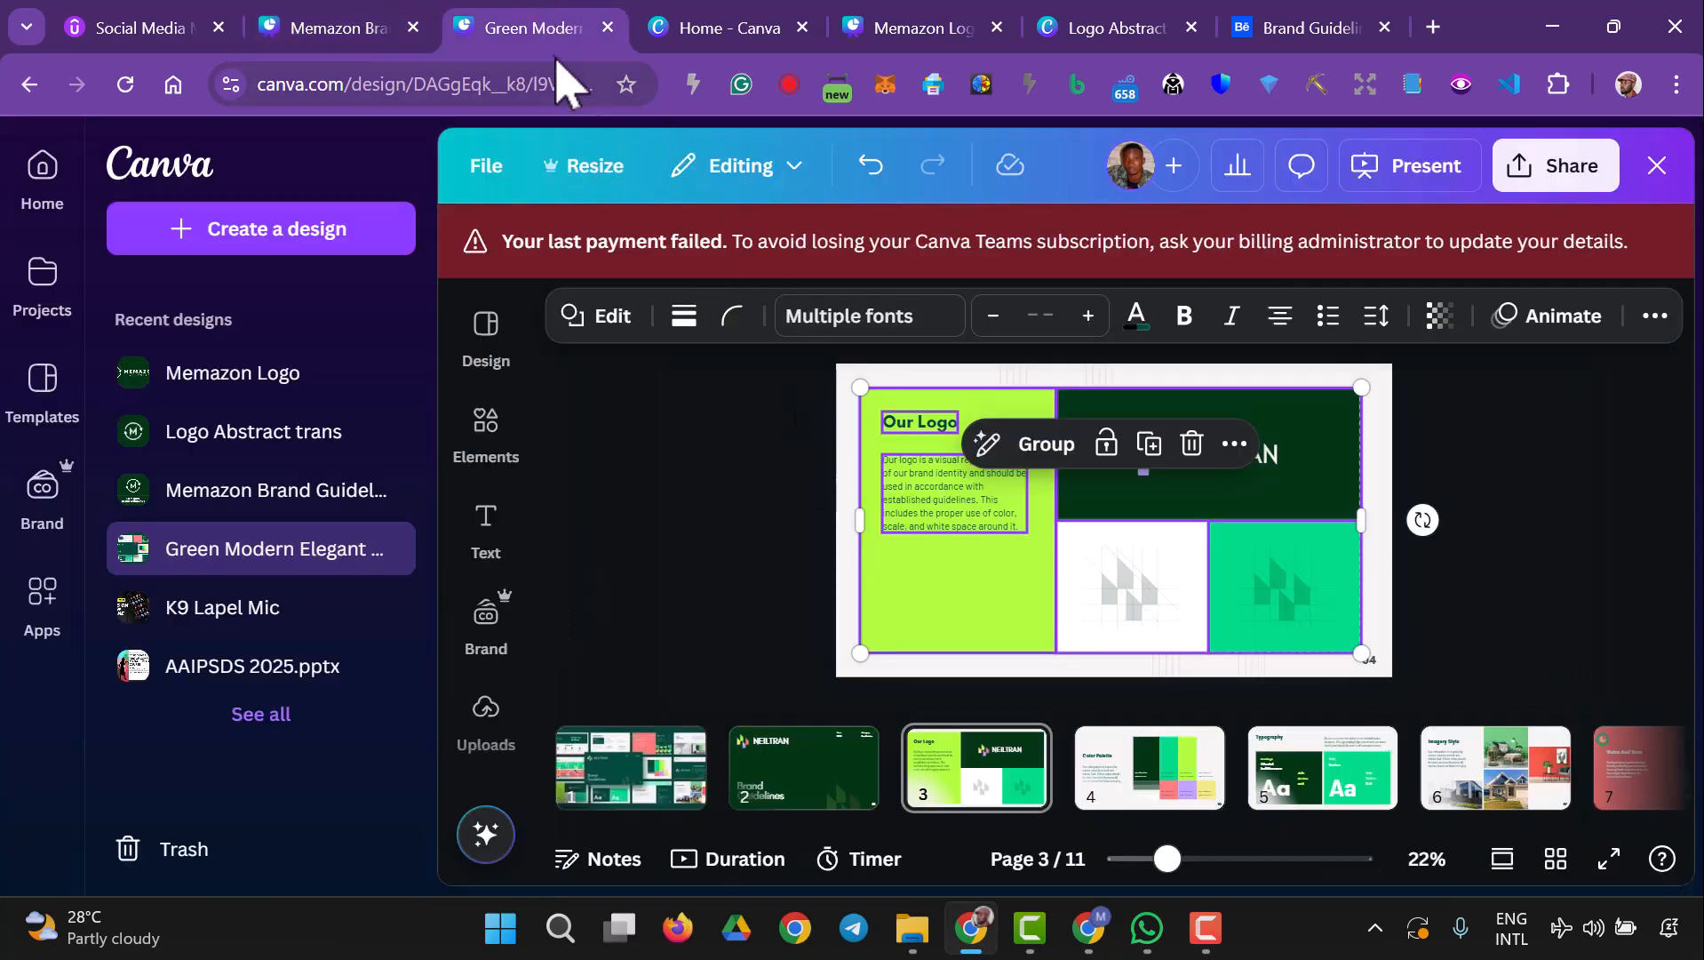
click(696, 29)
click(882, 36)
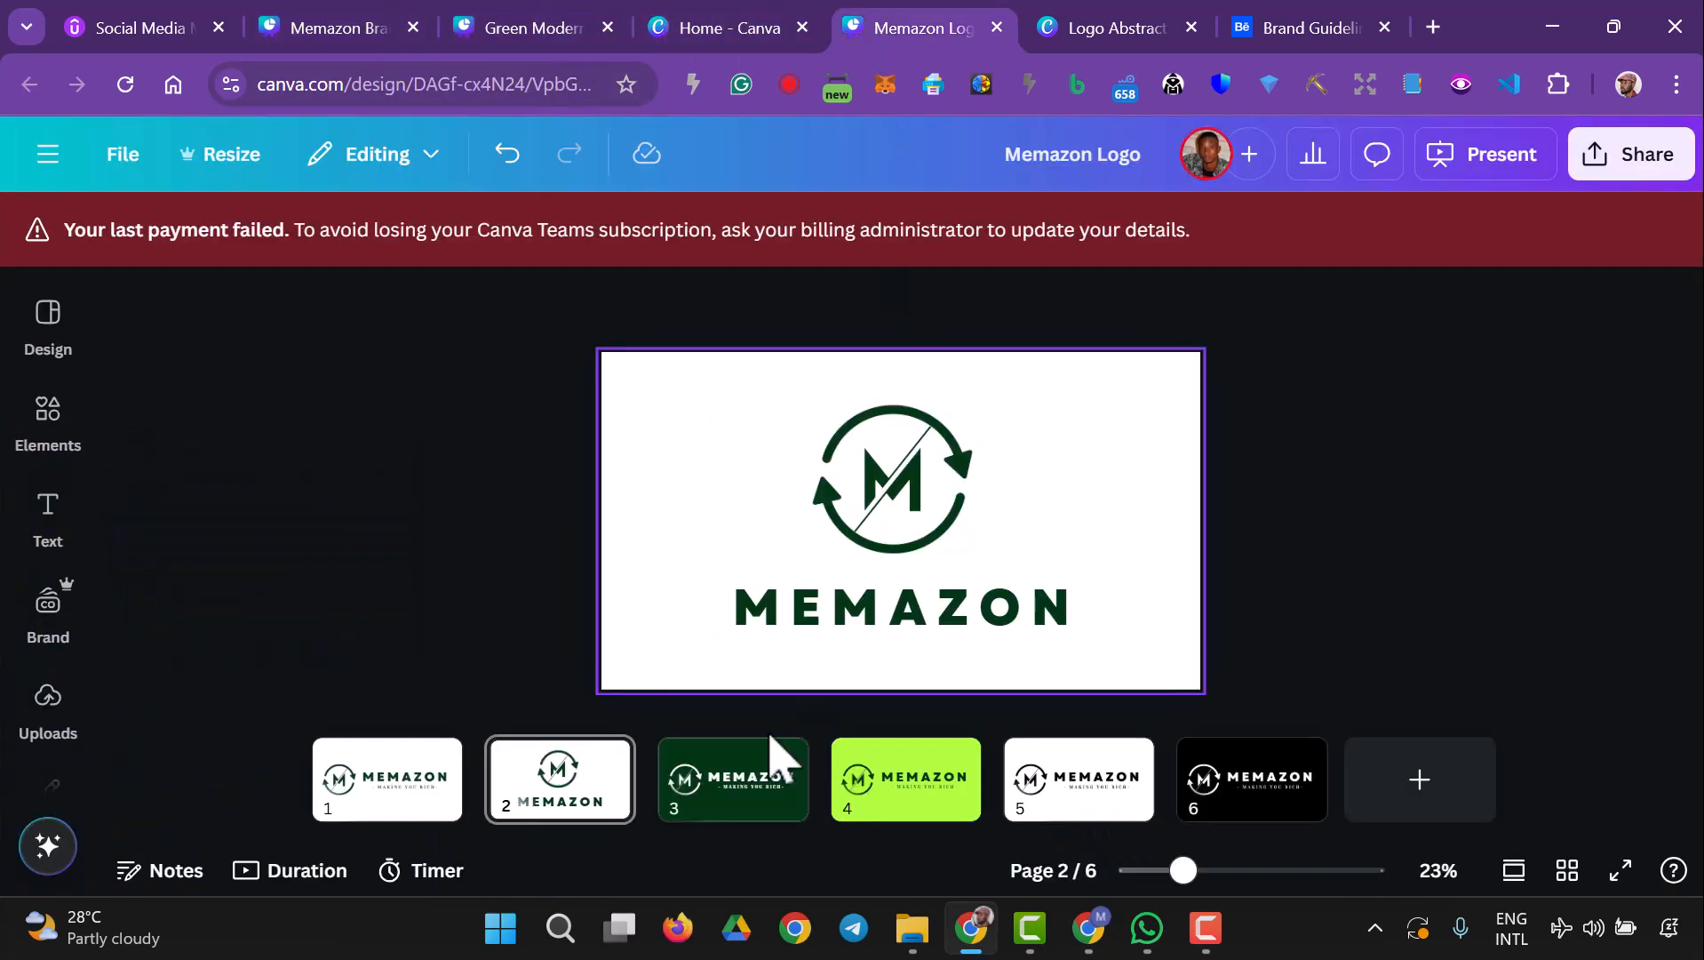
click(685, 771)
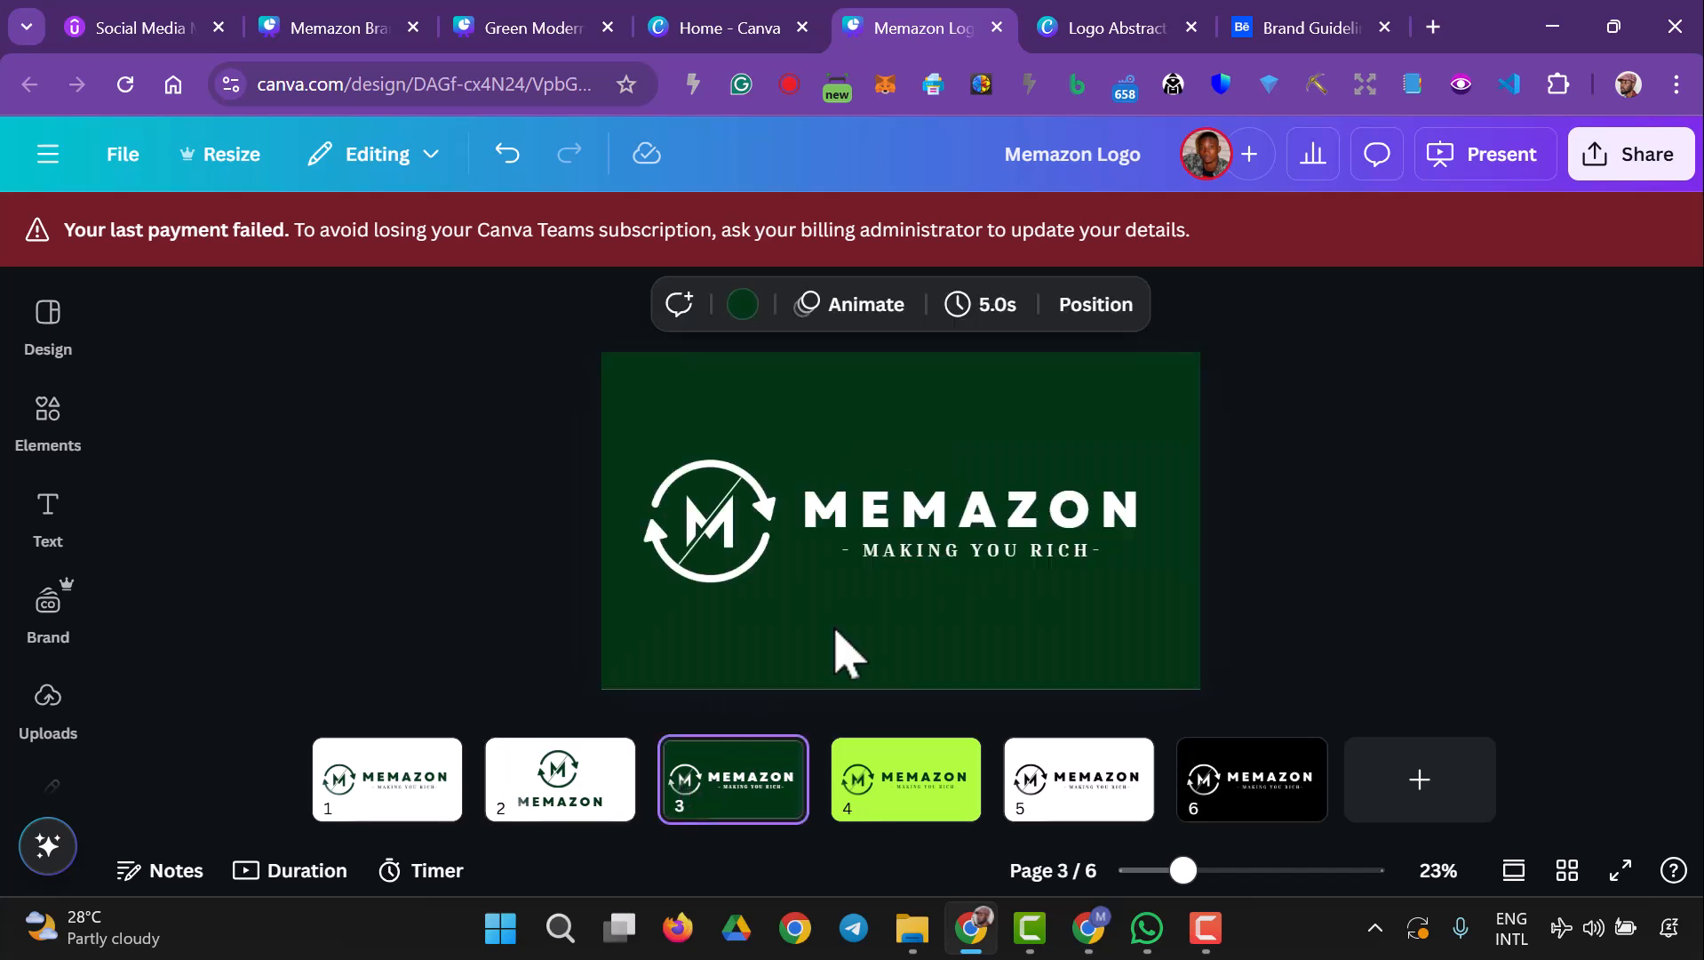
click(1116, 573)
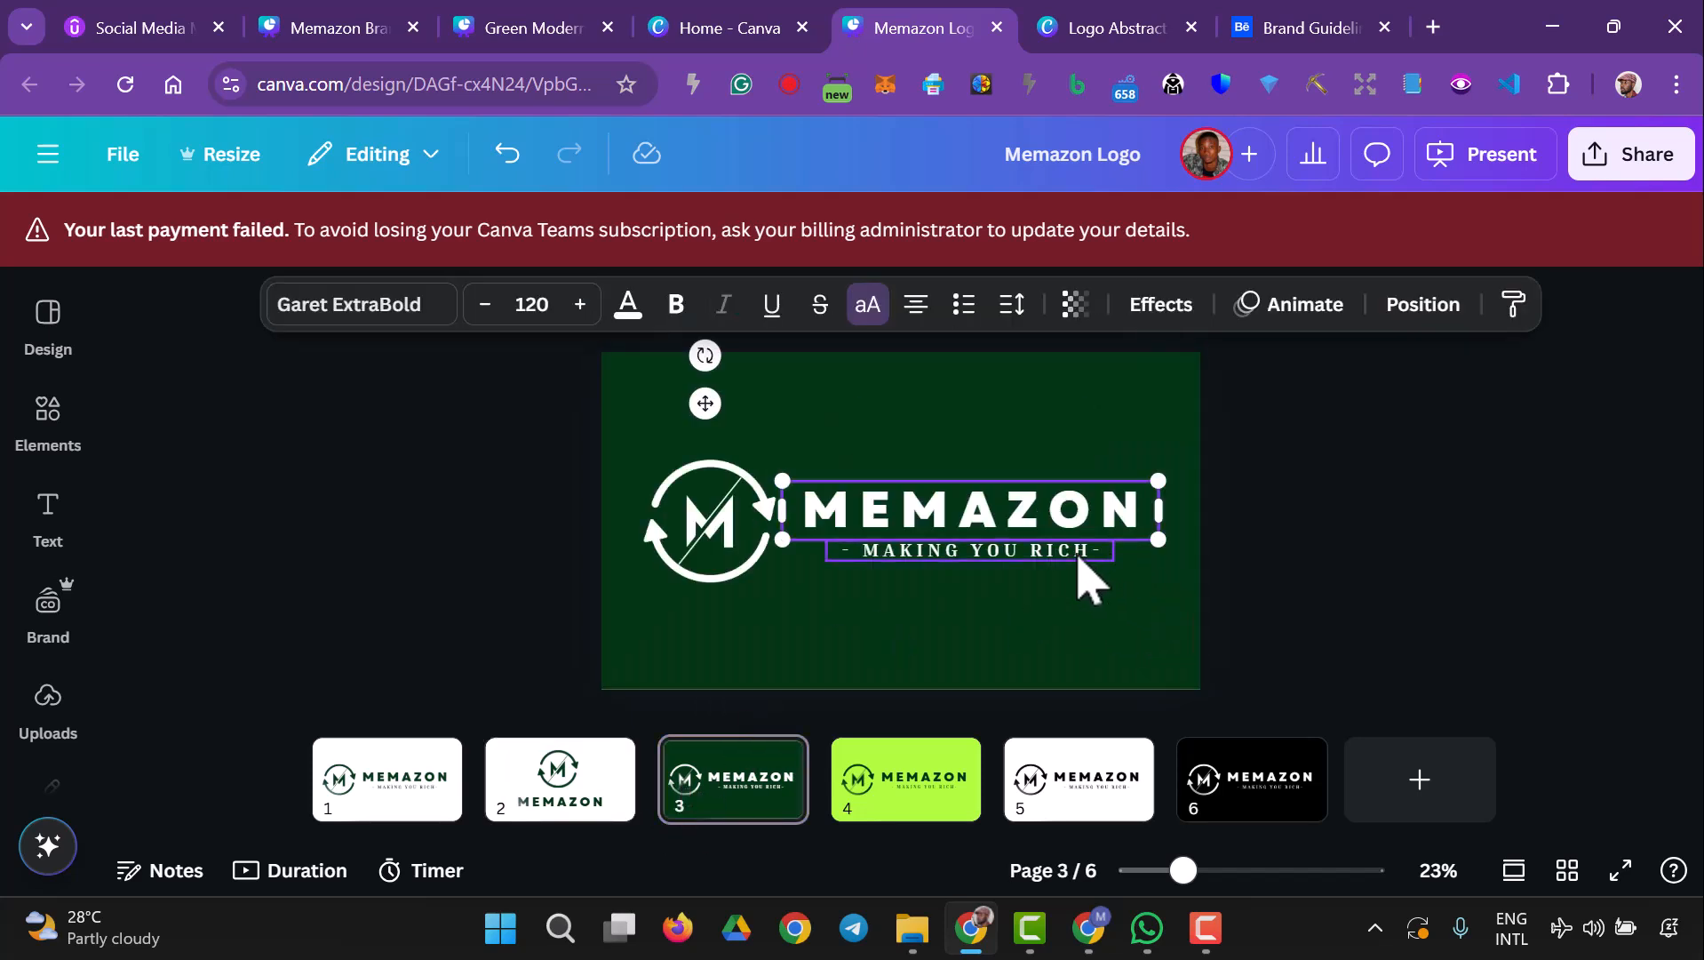
shift+click(1078, 553)
shift+click(708, 526)
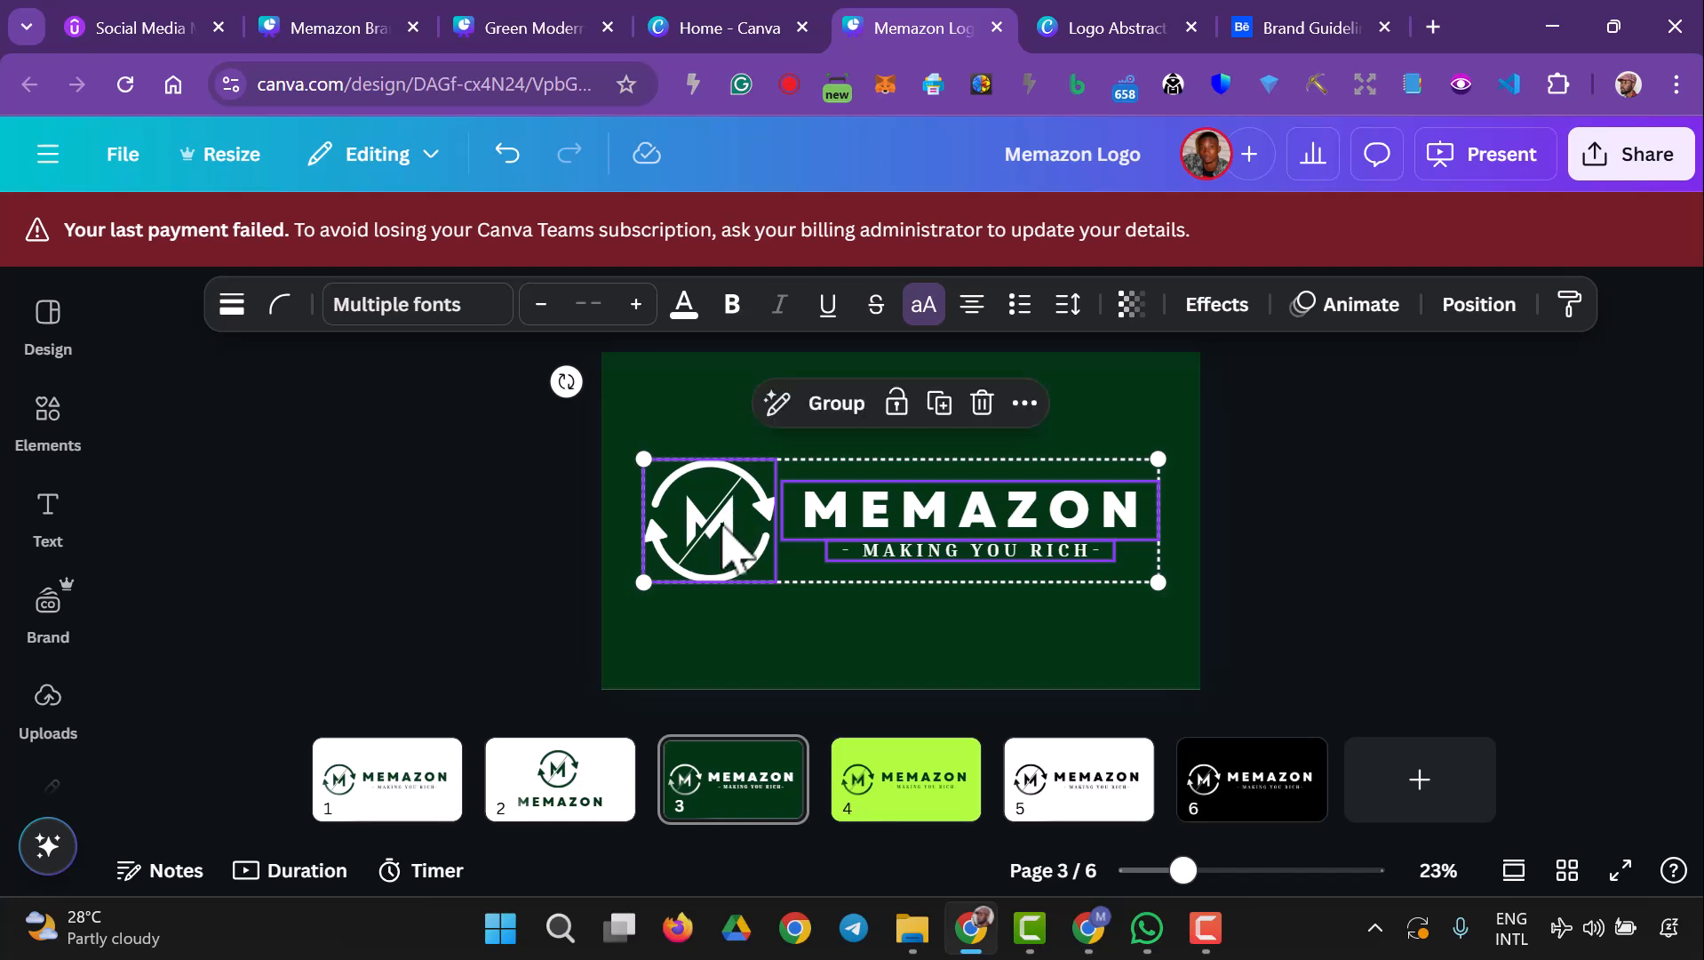
click(520, 559)
click(718, 547)
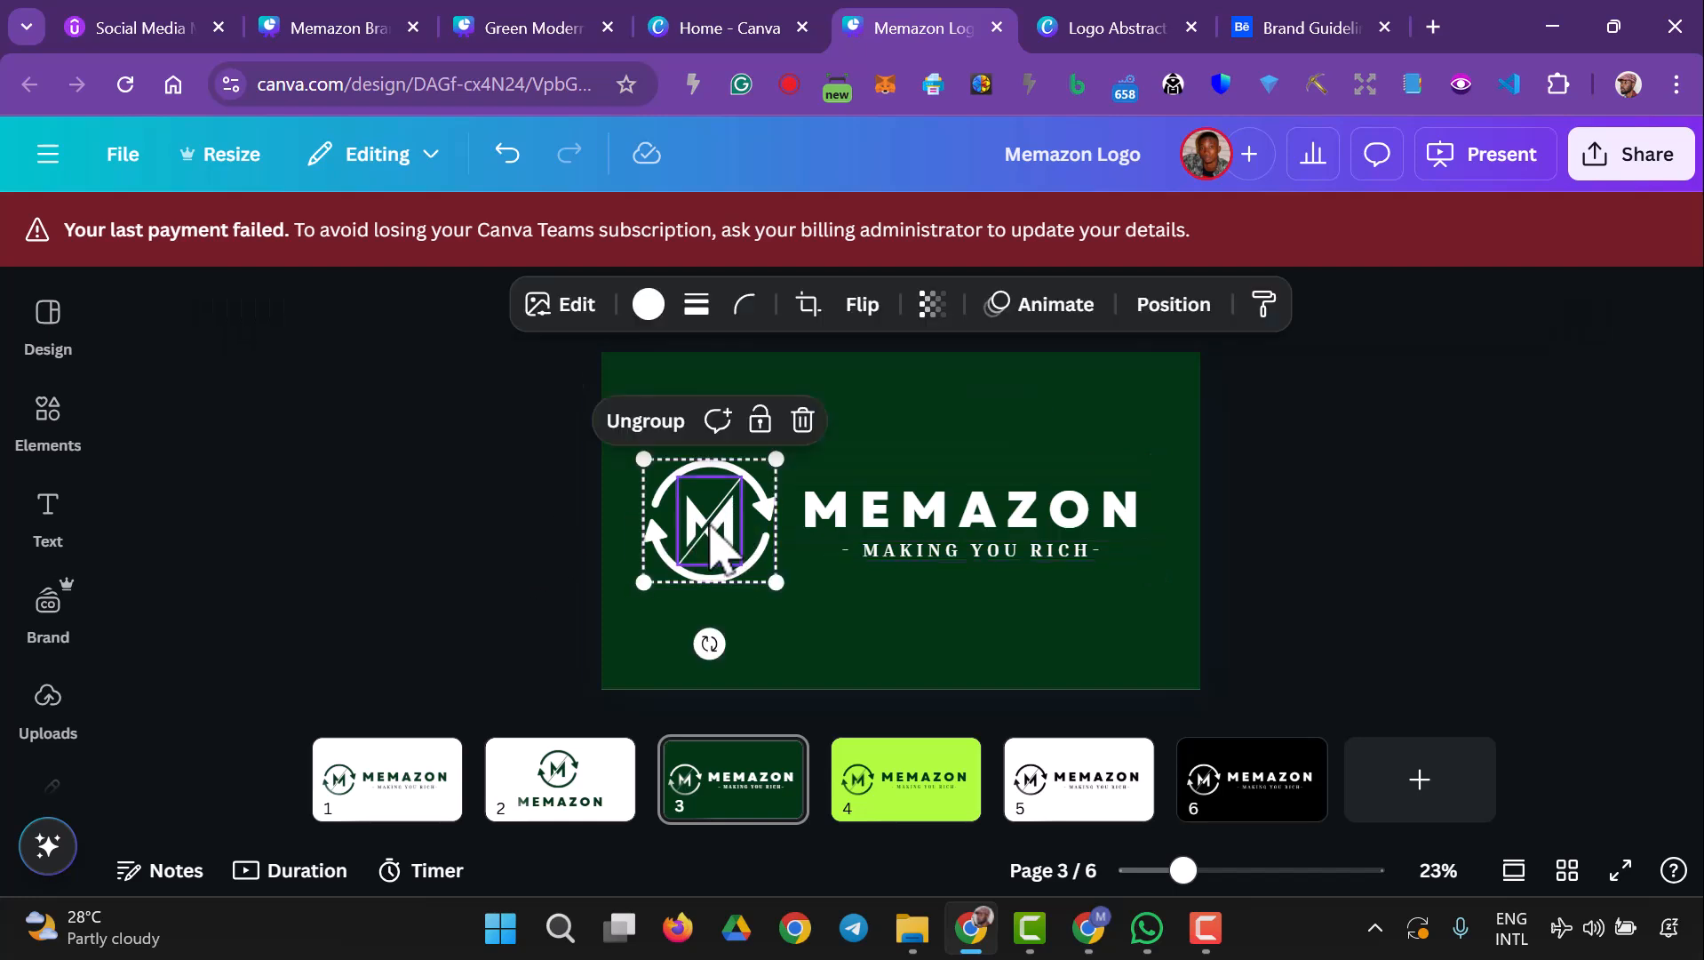
click(479, 565)
- Select the white emblem, MEMAZON wordmark and tagline on page 3 together, copy them and leave the Memazon Logo design
click(687, 500)
shift+click(789, 526)
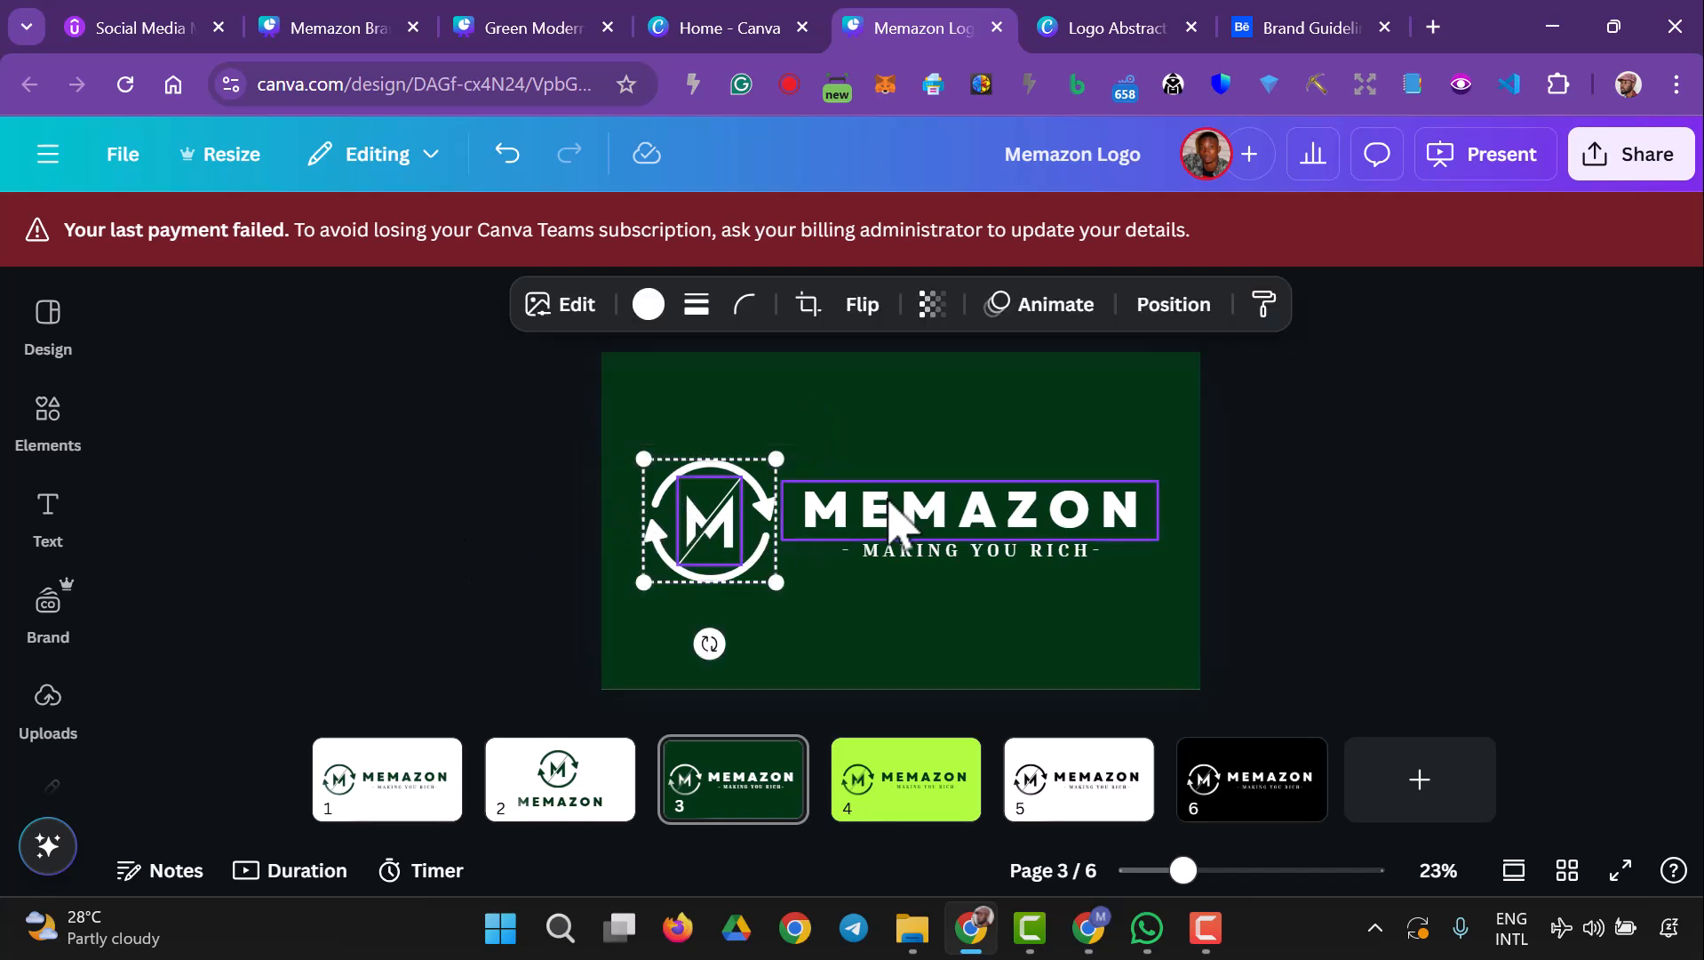
shift+click(919, 555)
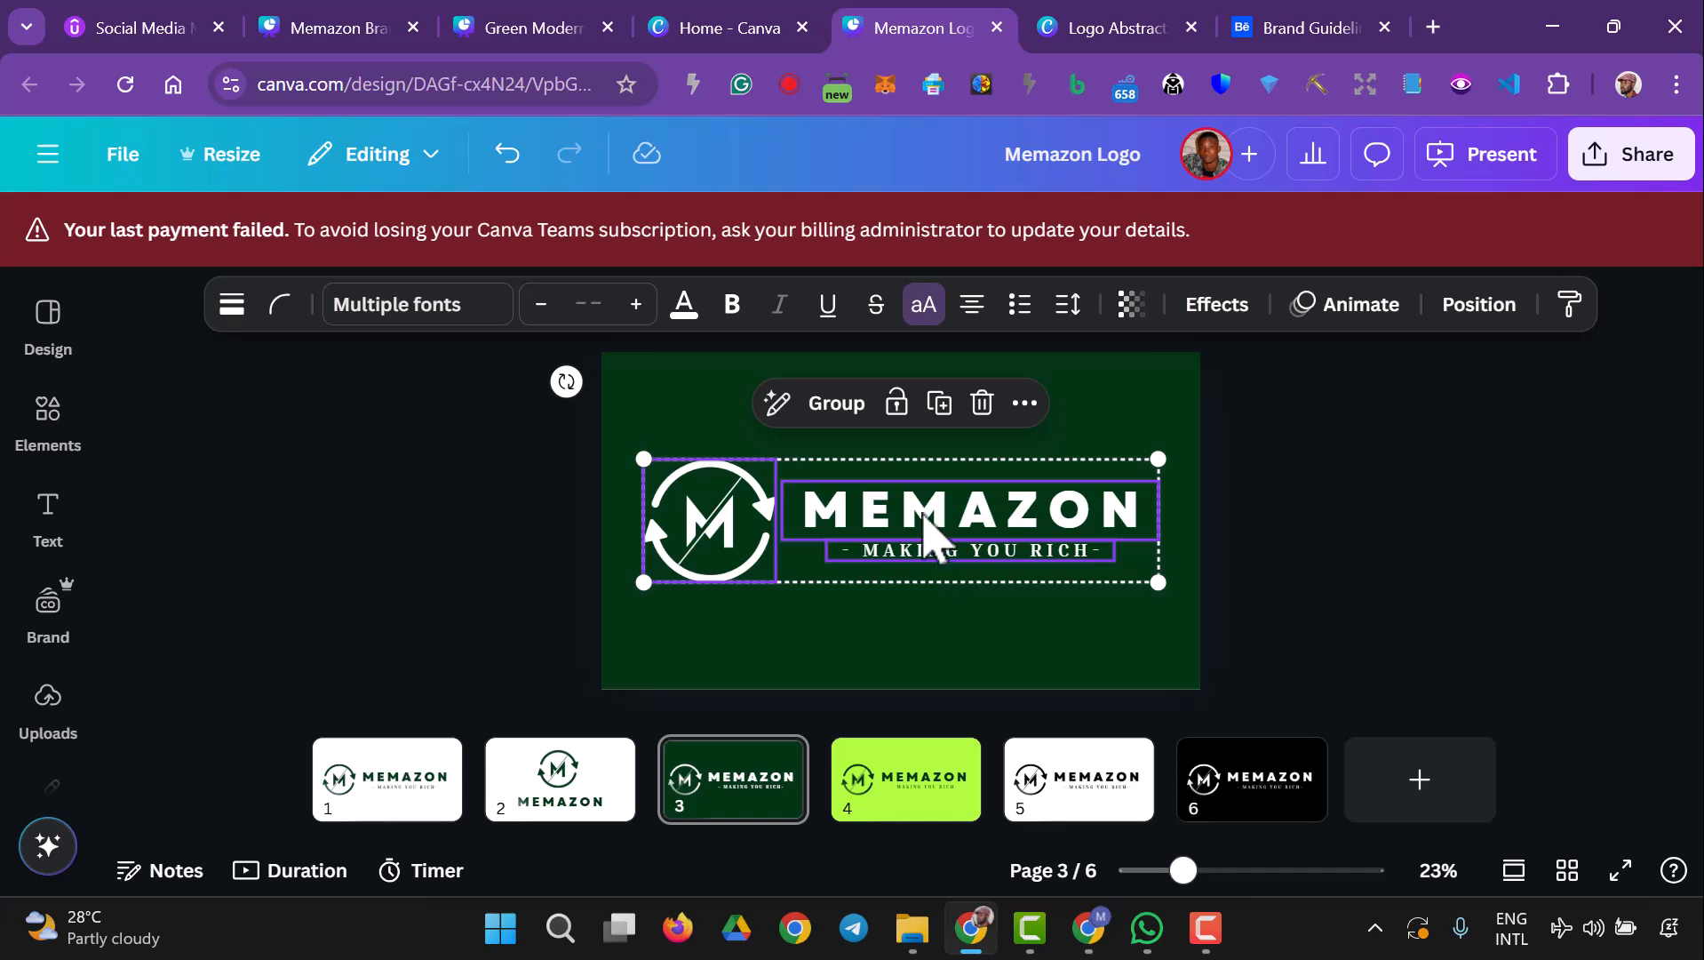
right_click(924, 528)
click(1047, 198)
click(724, 28)
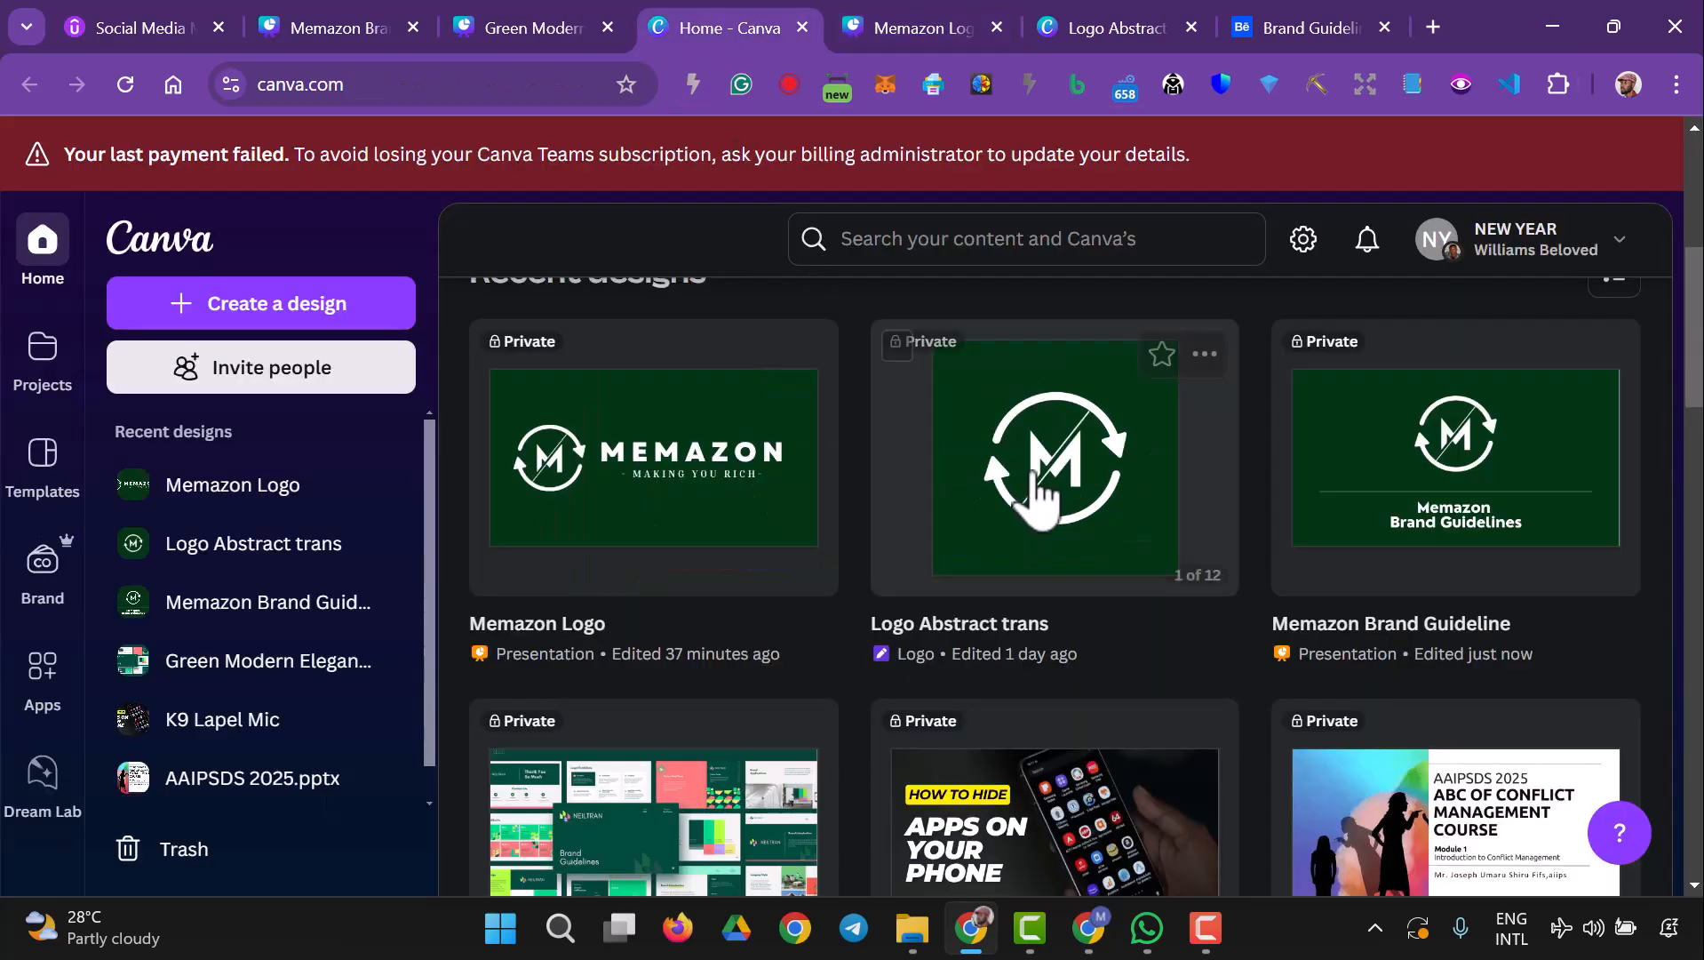
- Return to the Memazon Brand Guideline, paste the copied white logo with tagline onto page 5 and scale it down
click(537, 28)
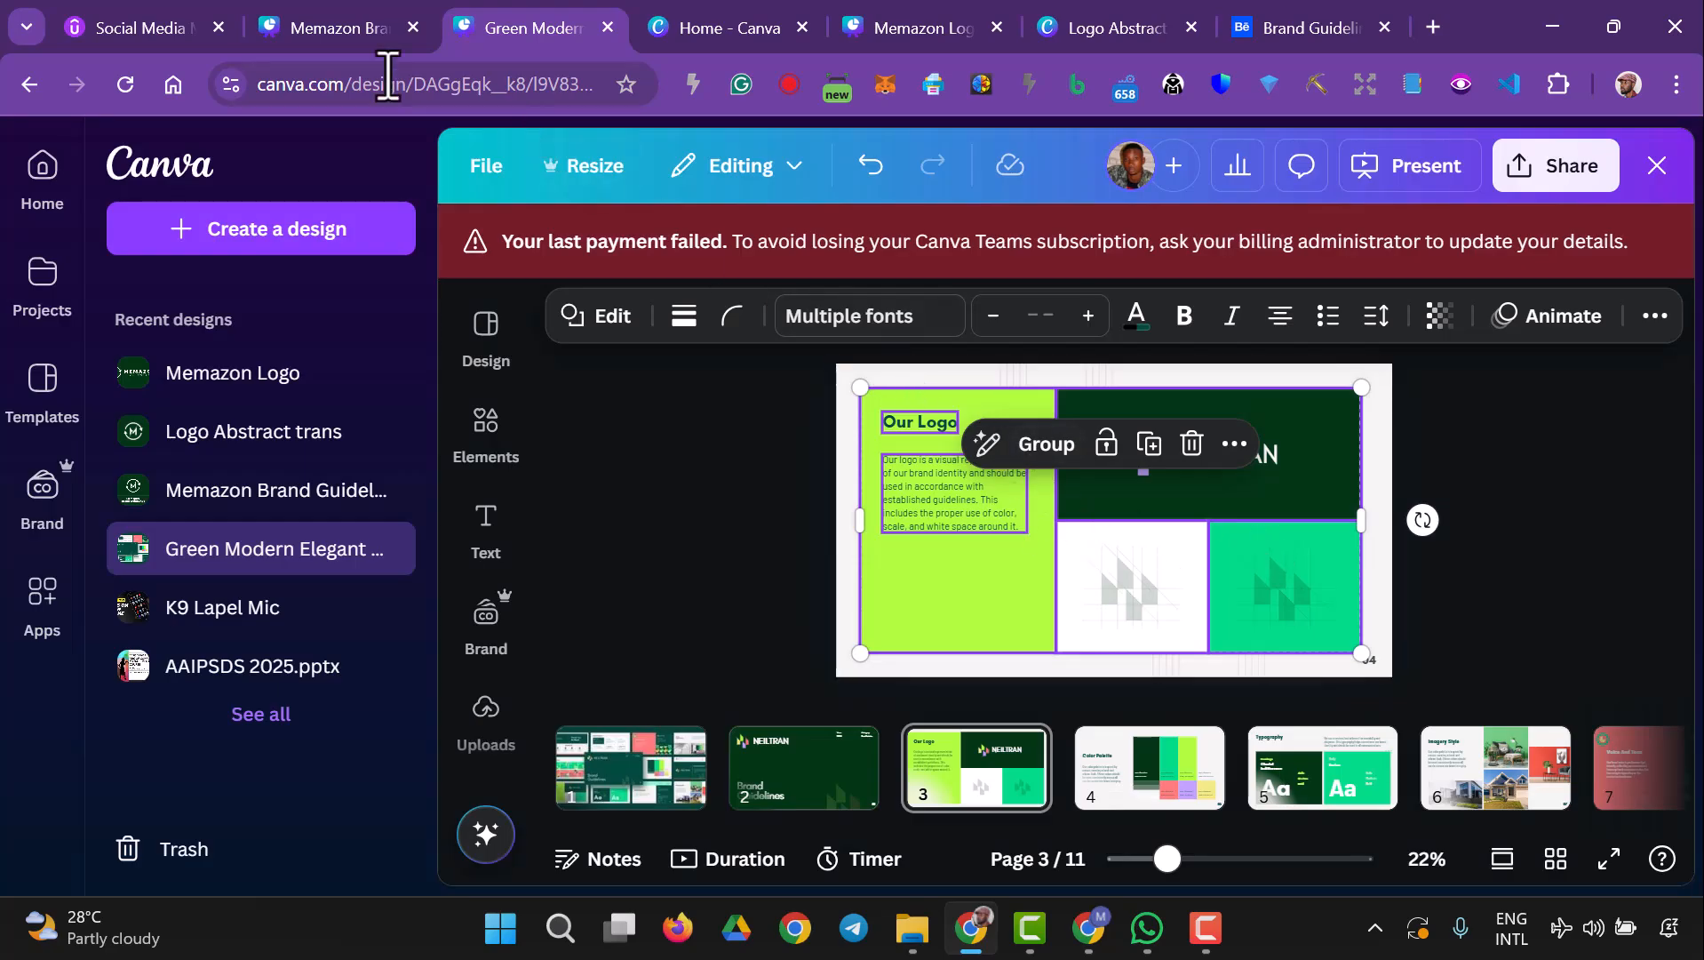
click(320, 30)
click(1274, 400)
right_click(1274, 399)
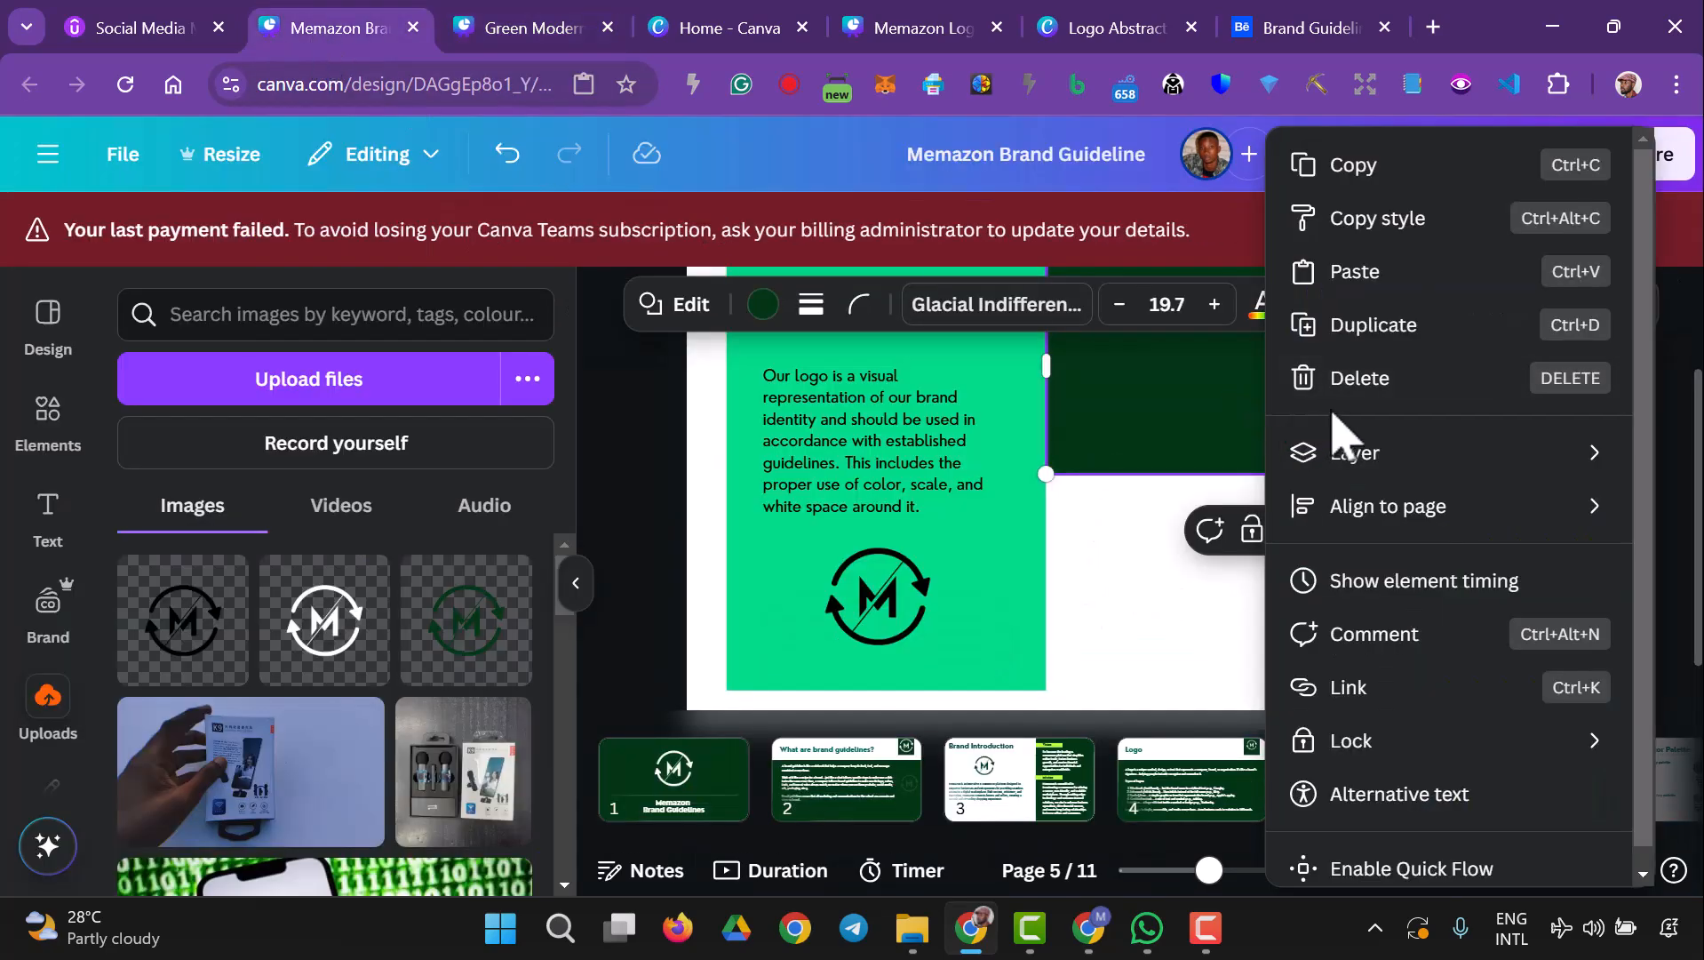
click(1391, 271)
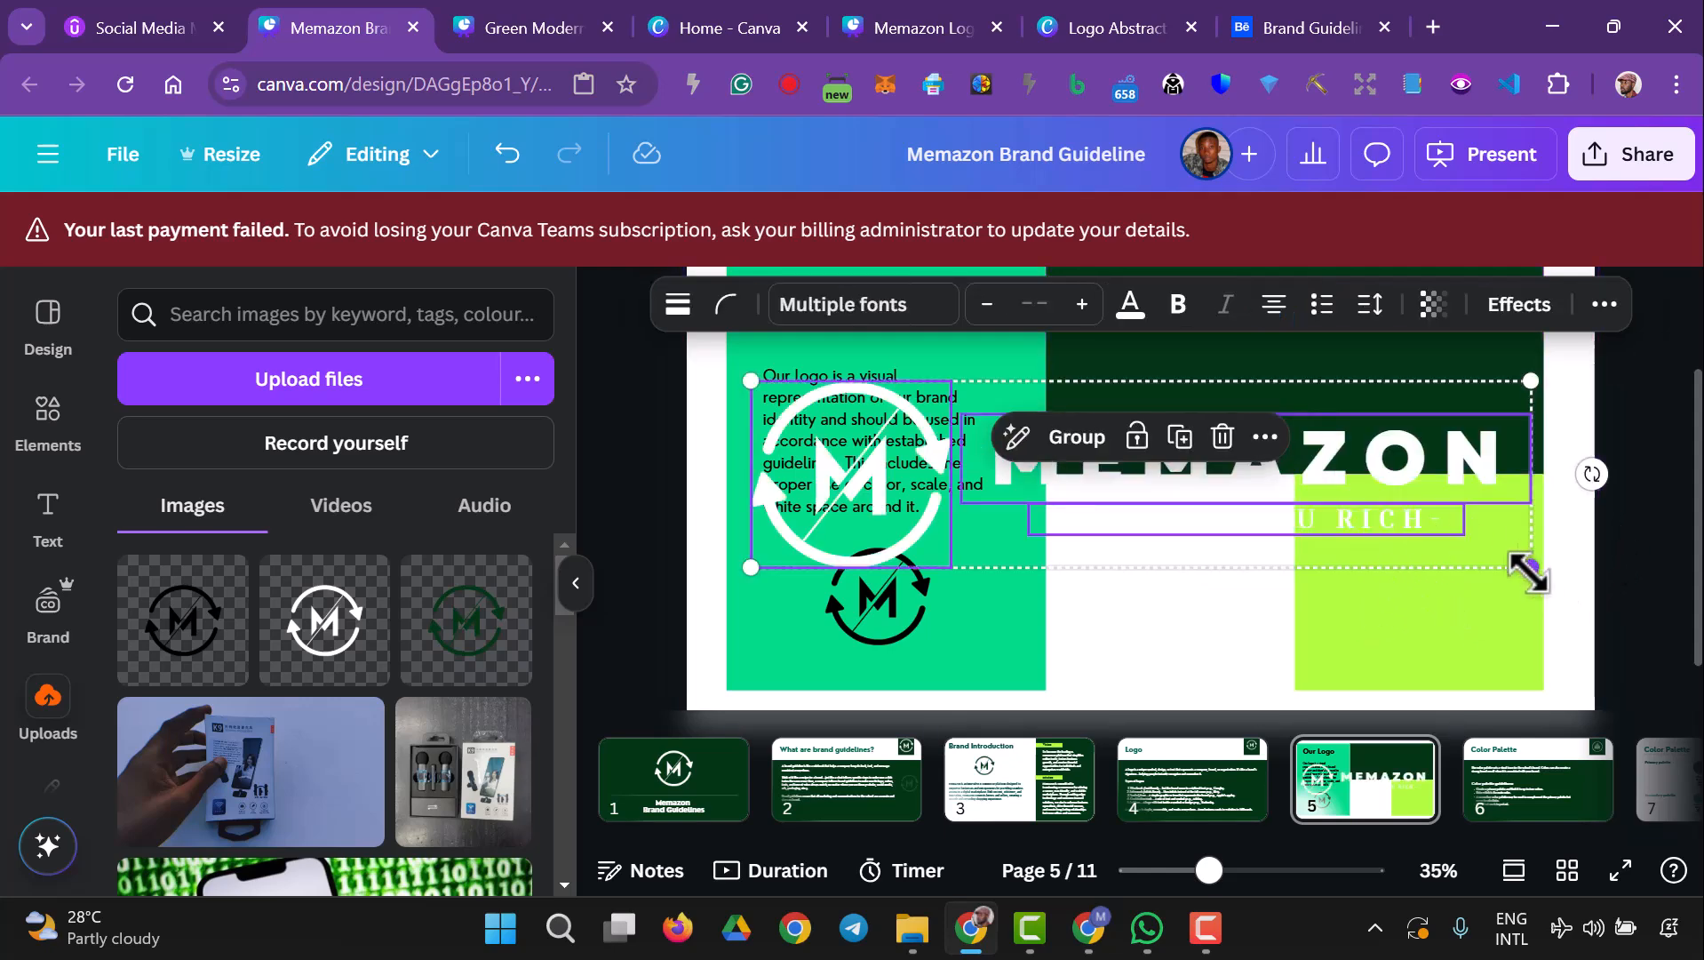
drag(1528, 568, 1027, 448)
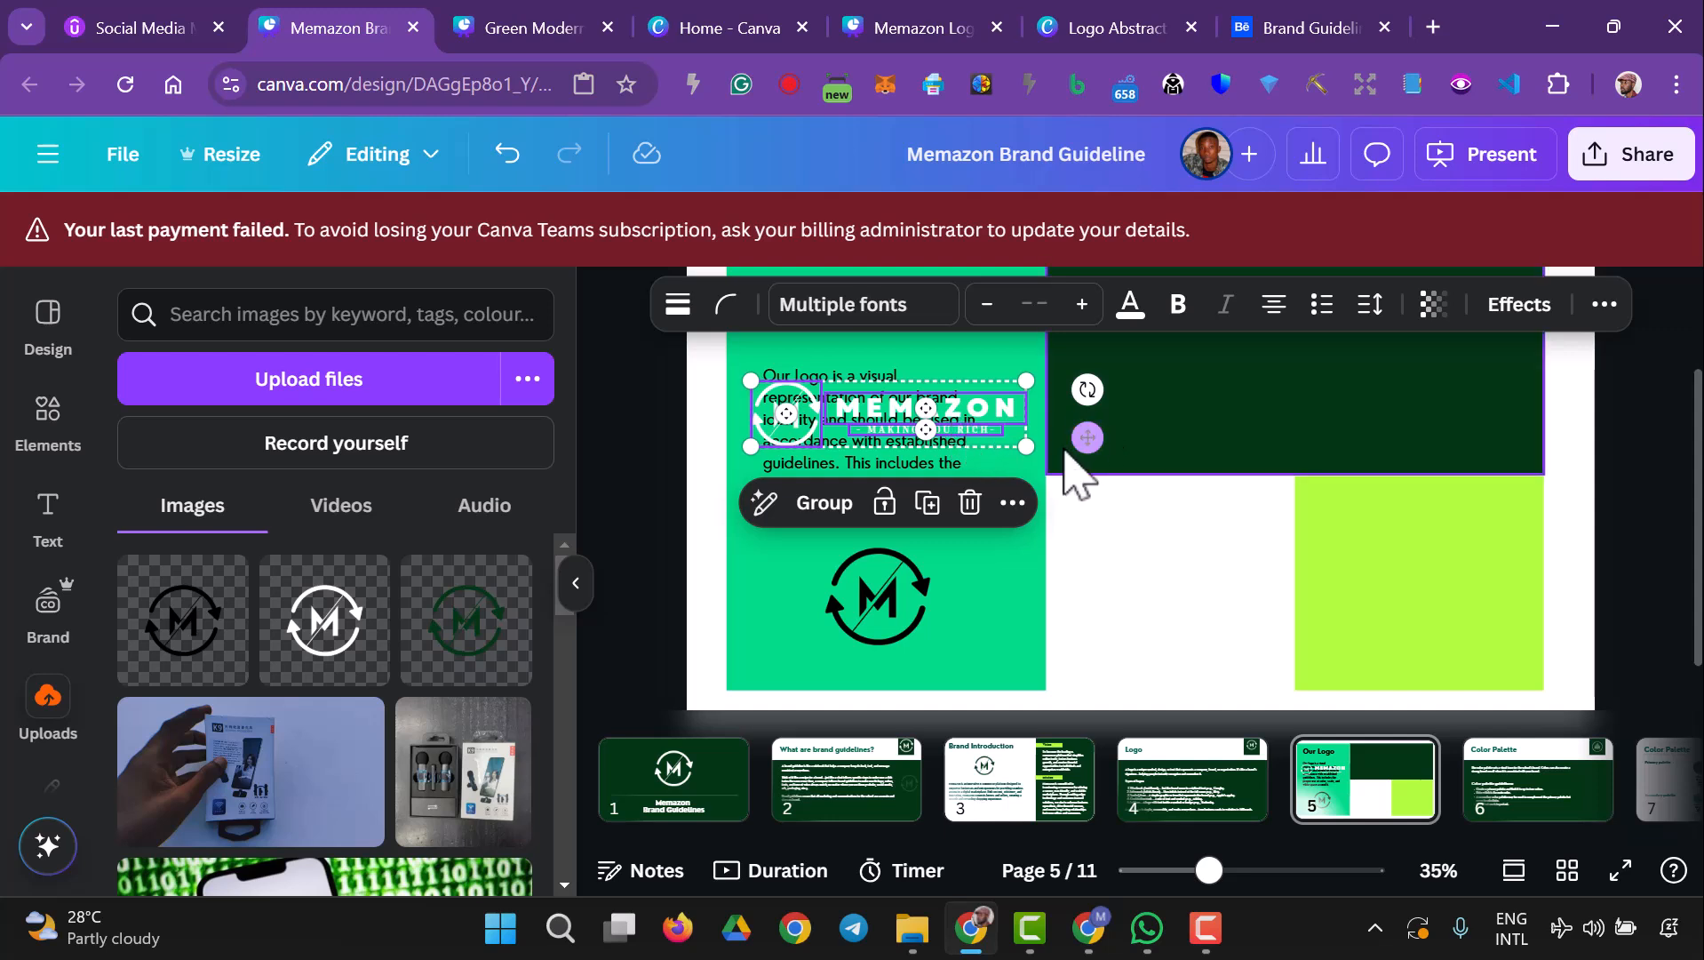
- Move the white MEMAZON logo onto the dark green panel, enlarge it and centre it there
drag(1087, 438, 1450, 423)
scroll(1444, 538, up, 2)
mouse_move(1296, 526)
mouse_down()
mouse_move(1320, 526)
mouse_move(1297, 526)
mouse_up()
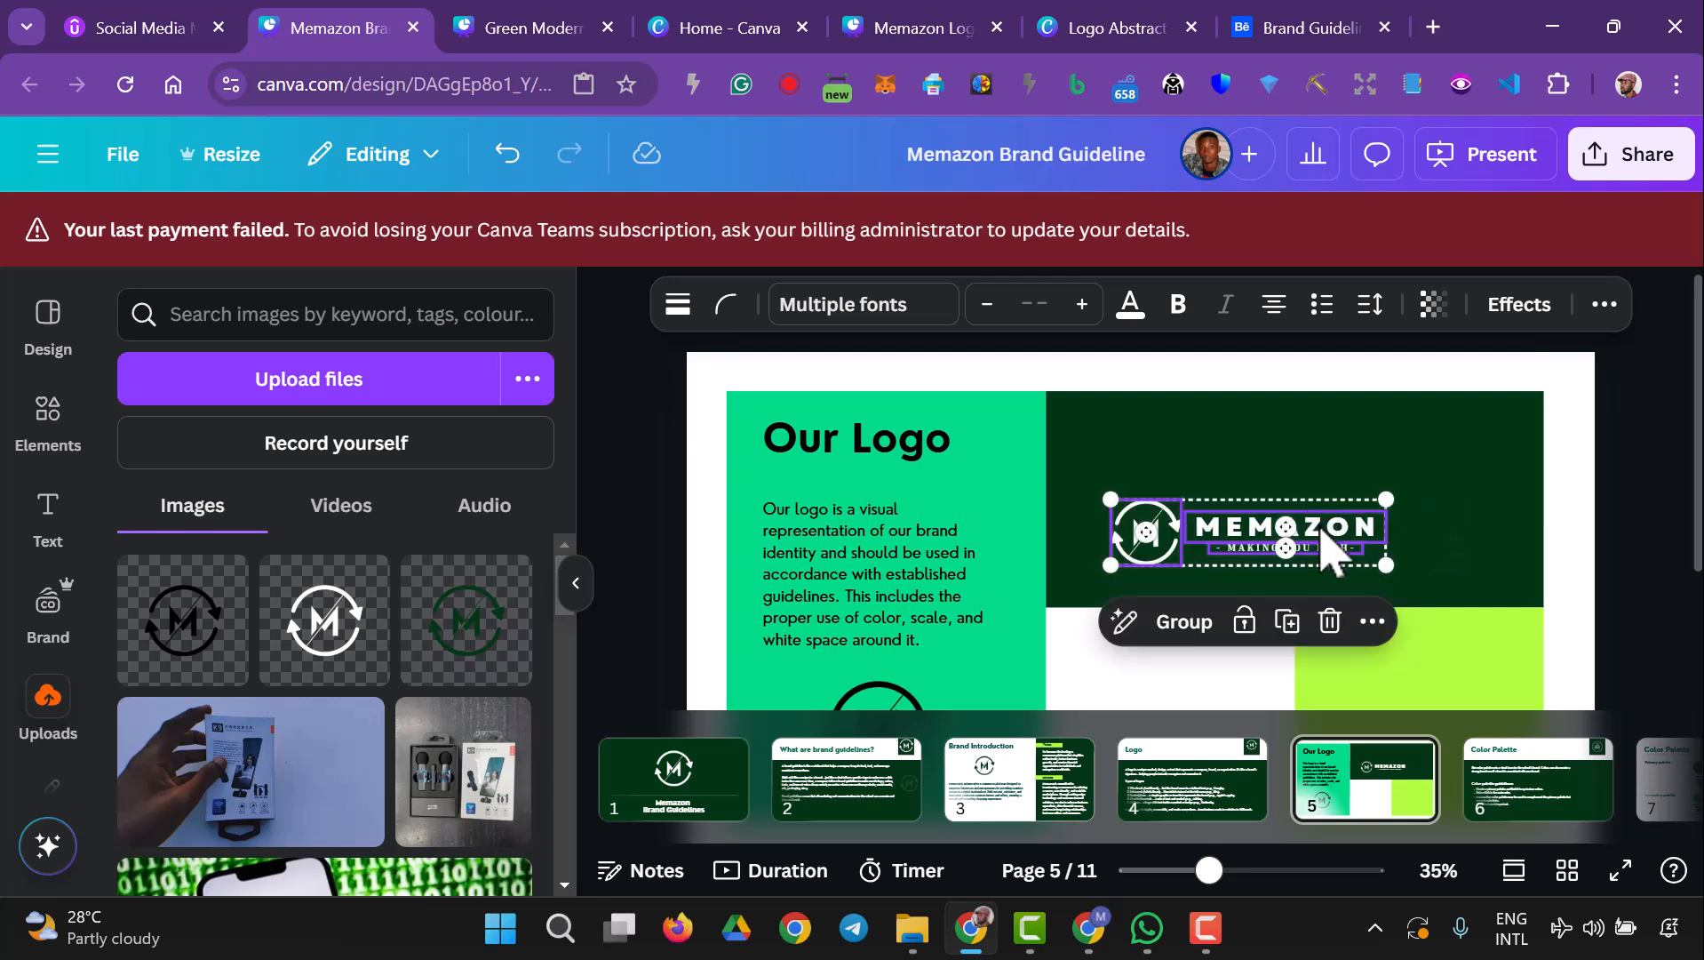
drag(1335, 548, 1494, 549)
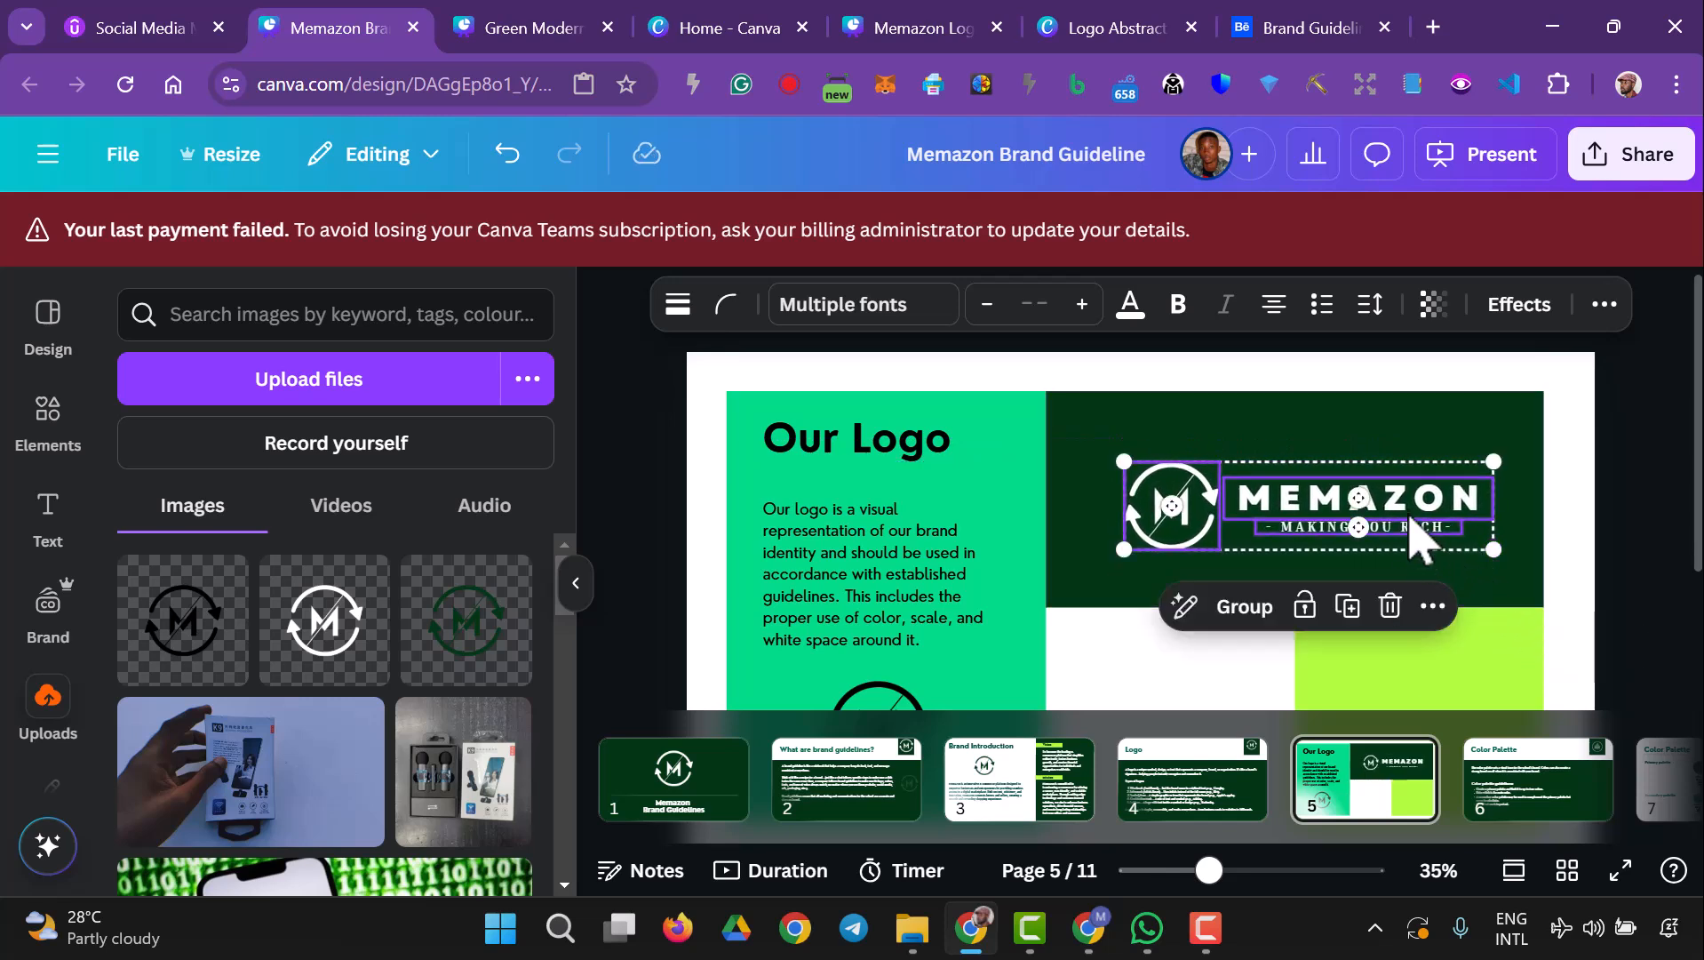
drag(1416, 503, 1400, 495)
click(1588, 568)
scroll(1590, 577, down, 2)
scroll(1590, 582, up, 2)
scroll(1595, 582, down, 2)
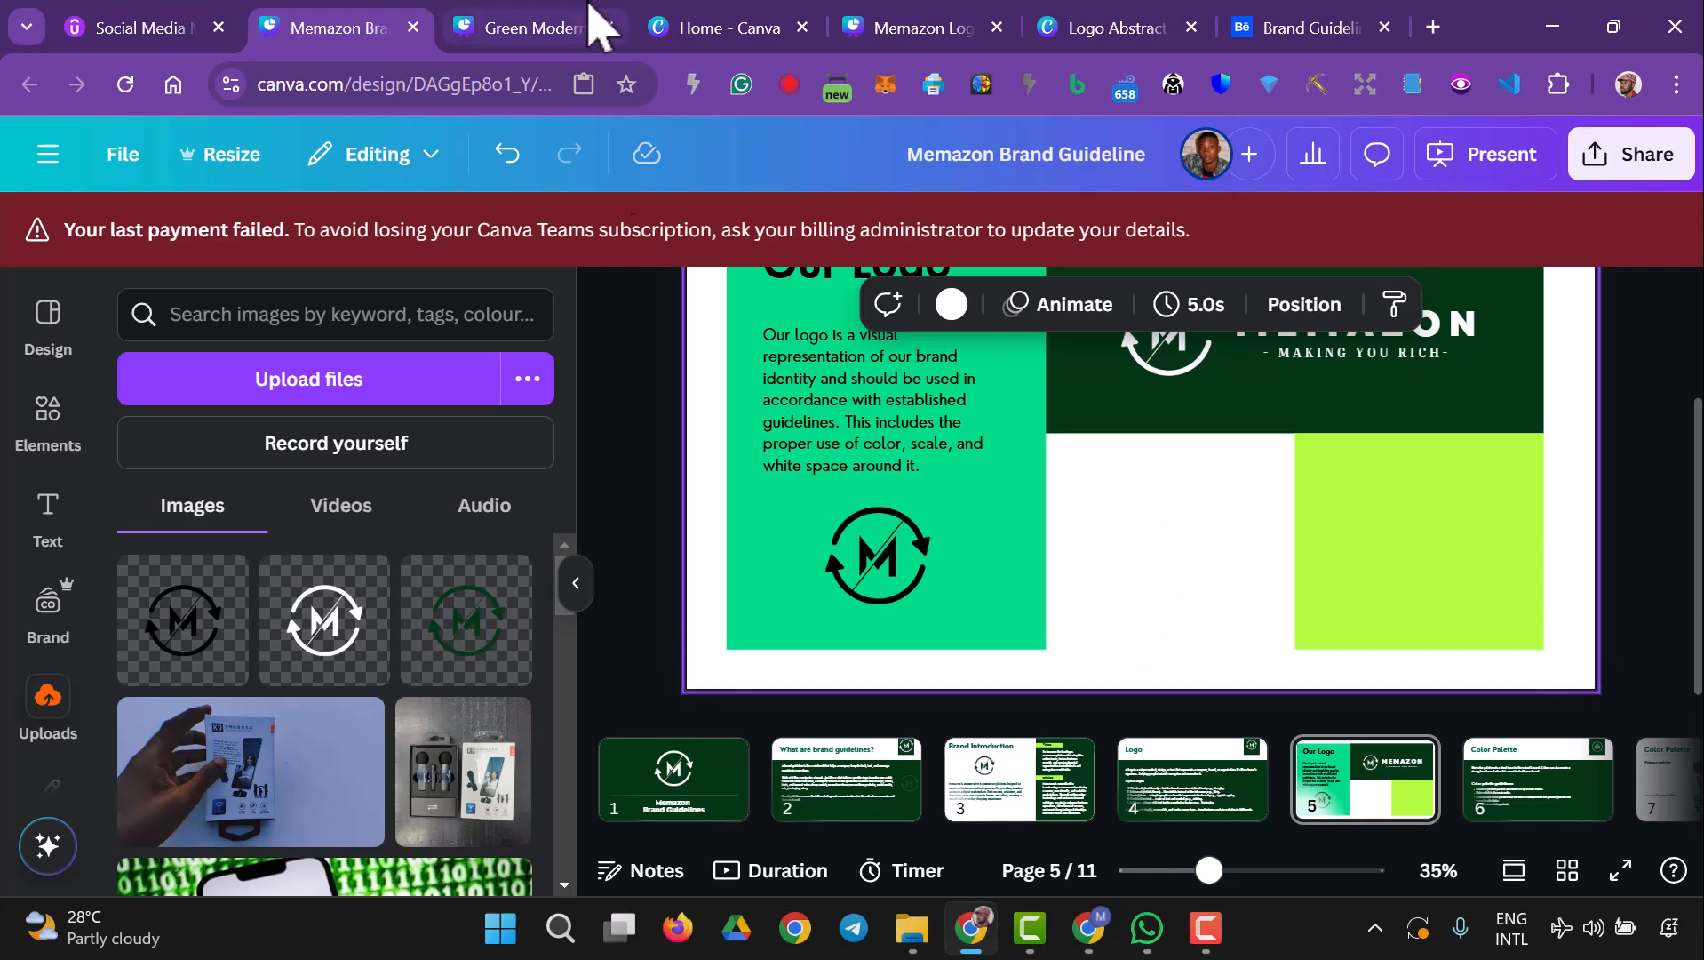
- Switch to the Memazon Logo design and copy the stacked dark green emblem and wordmark group from page 2
click(555, 31)
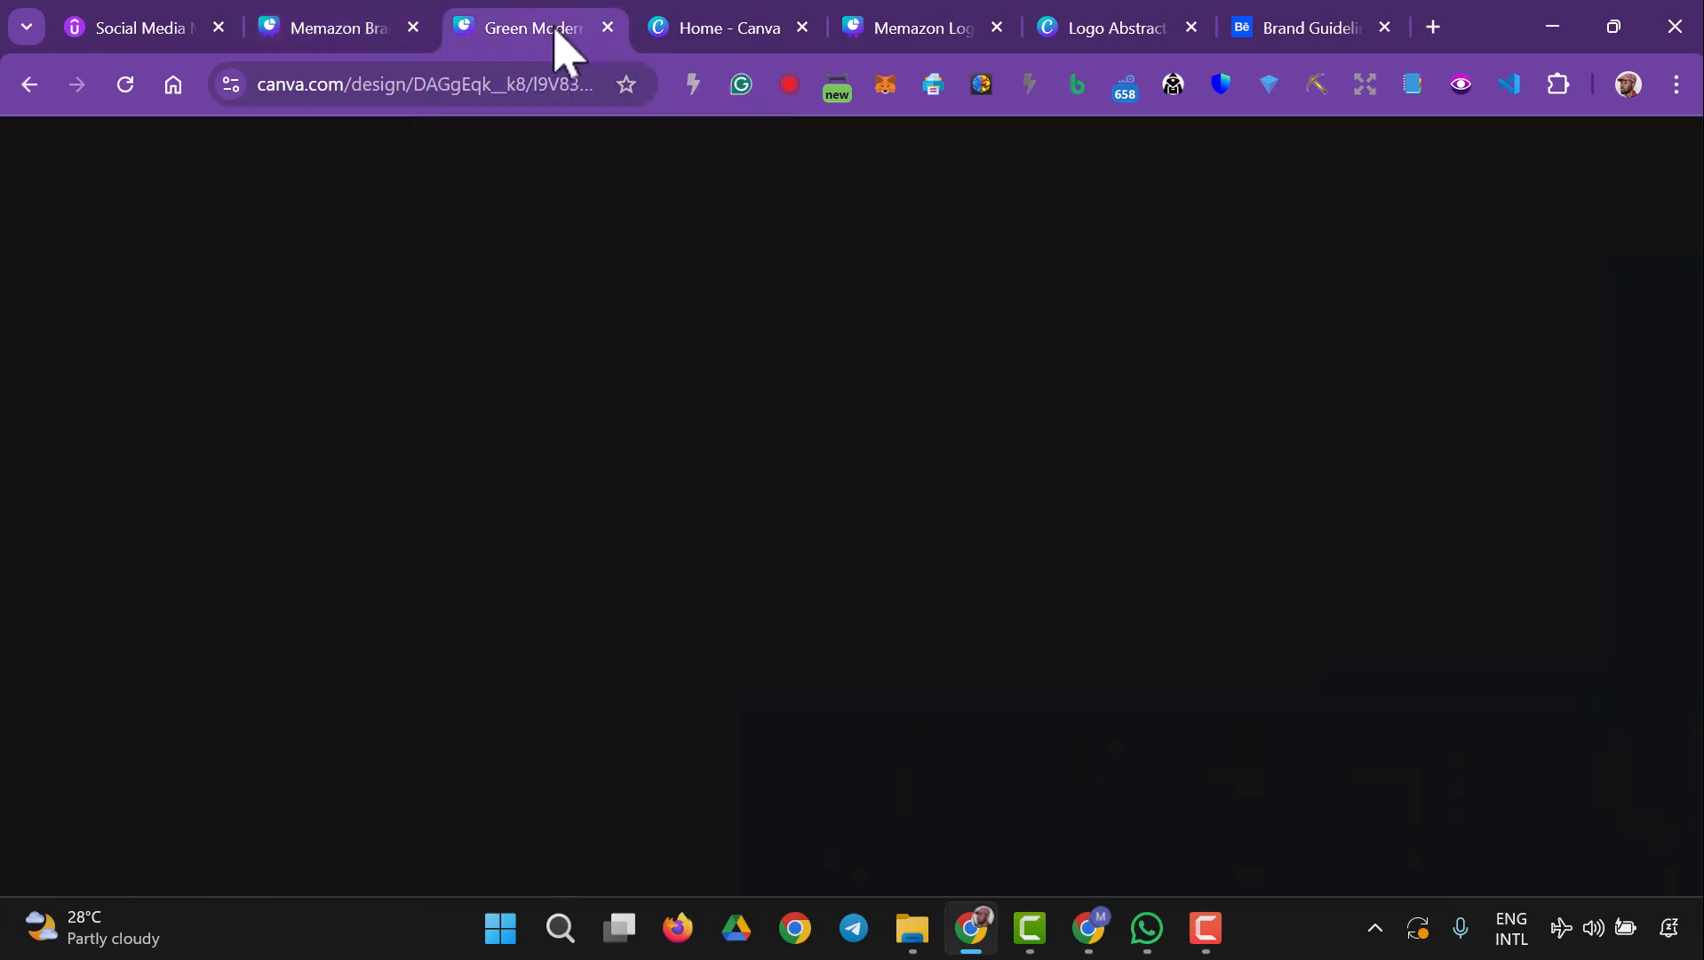
click(1080, 31)
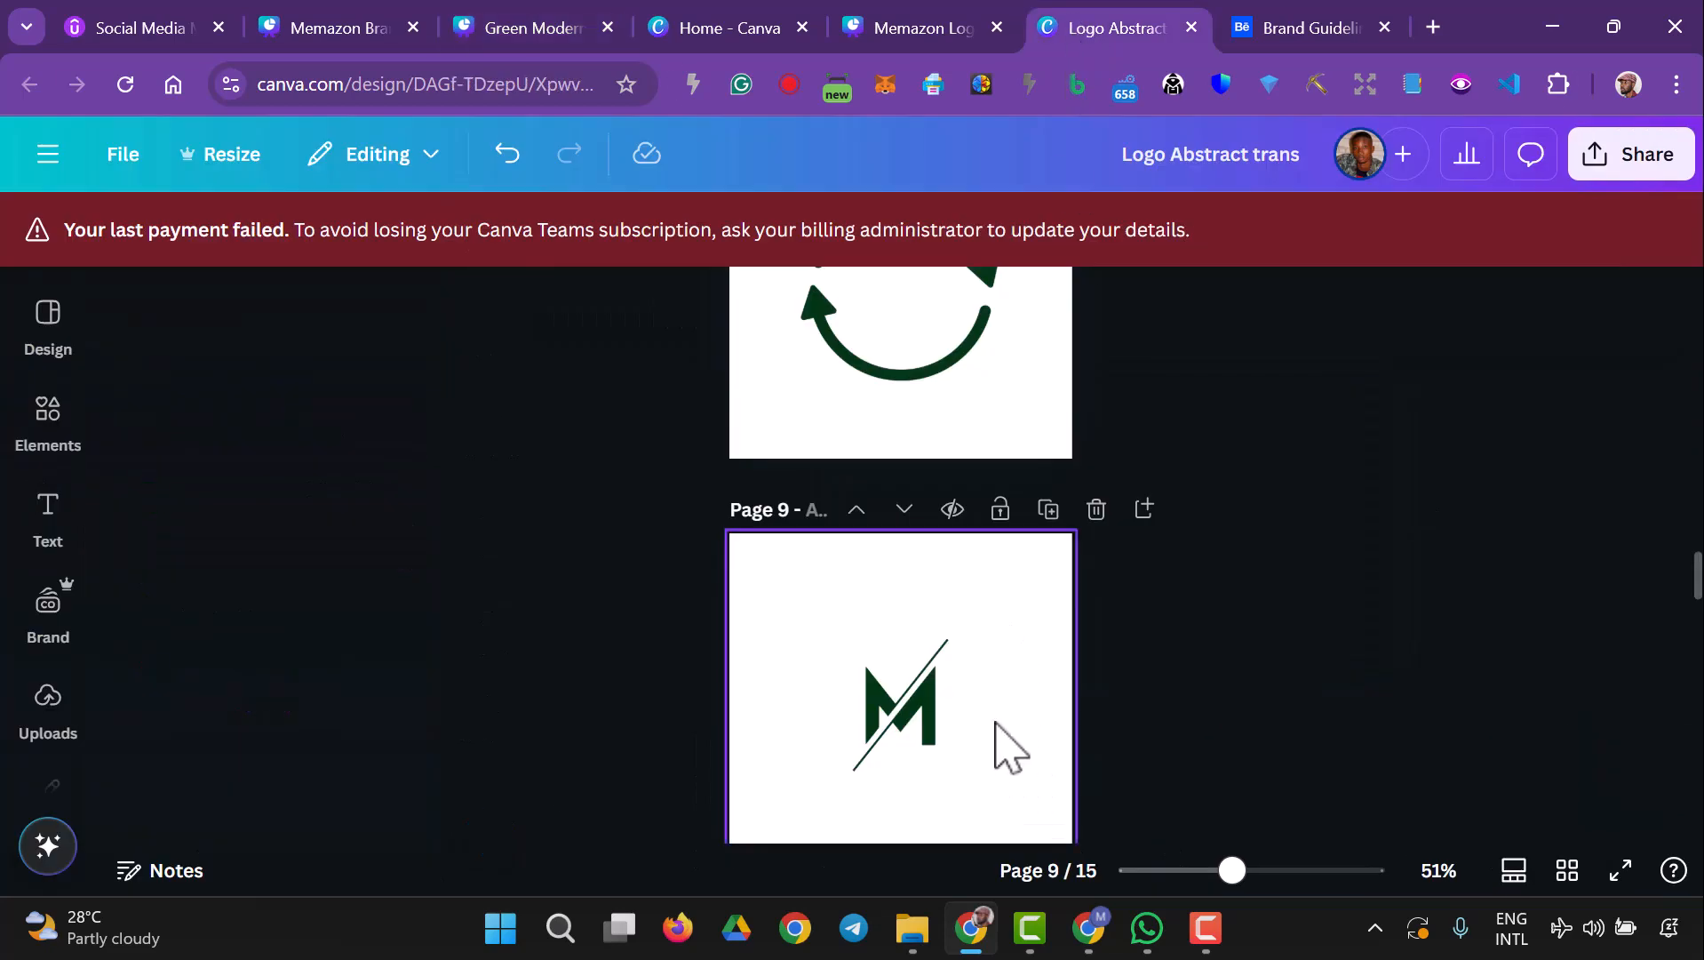
scroll(973, 667, up, 15)
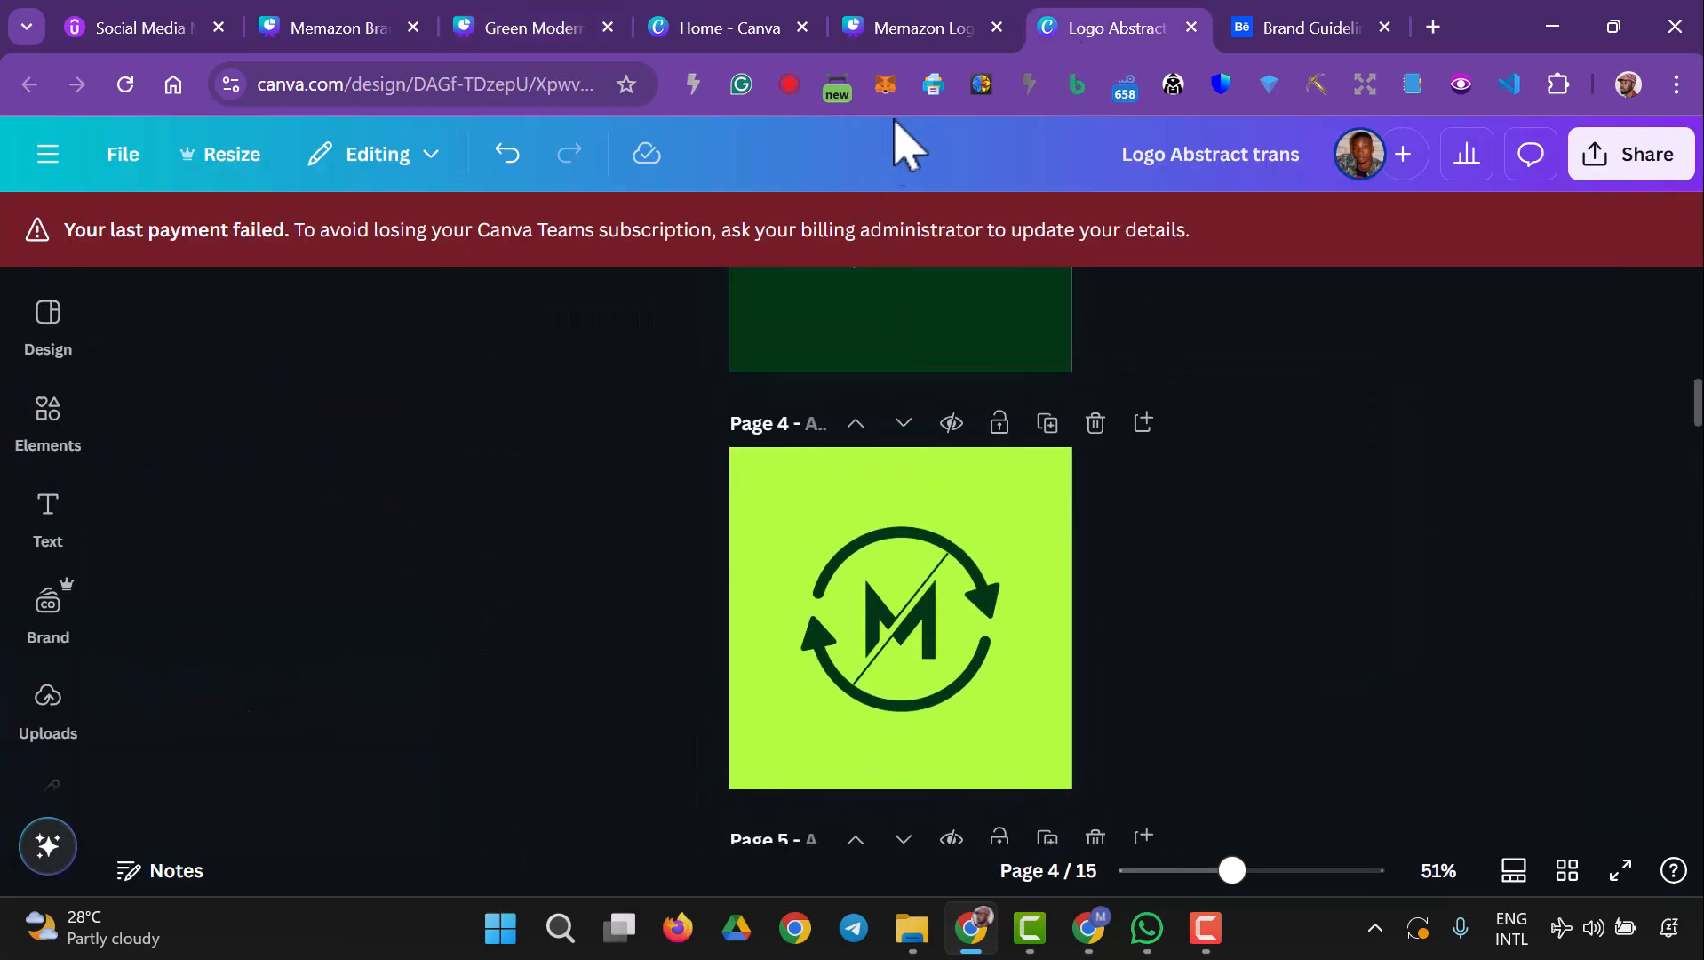
click(929, 40)
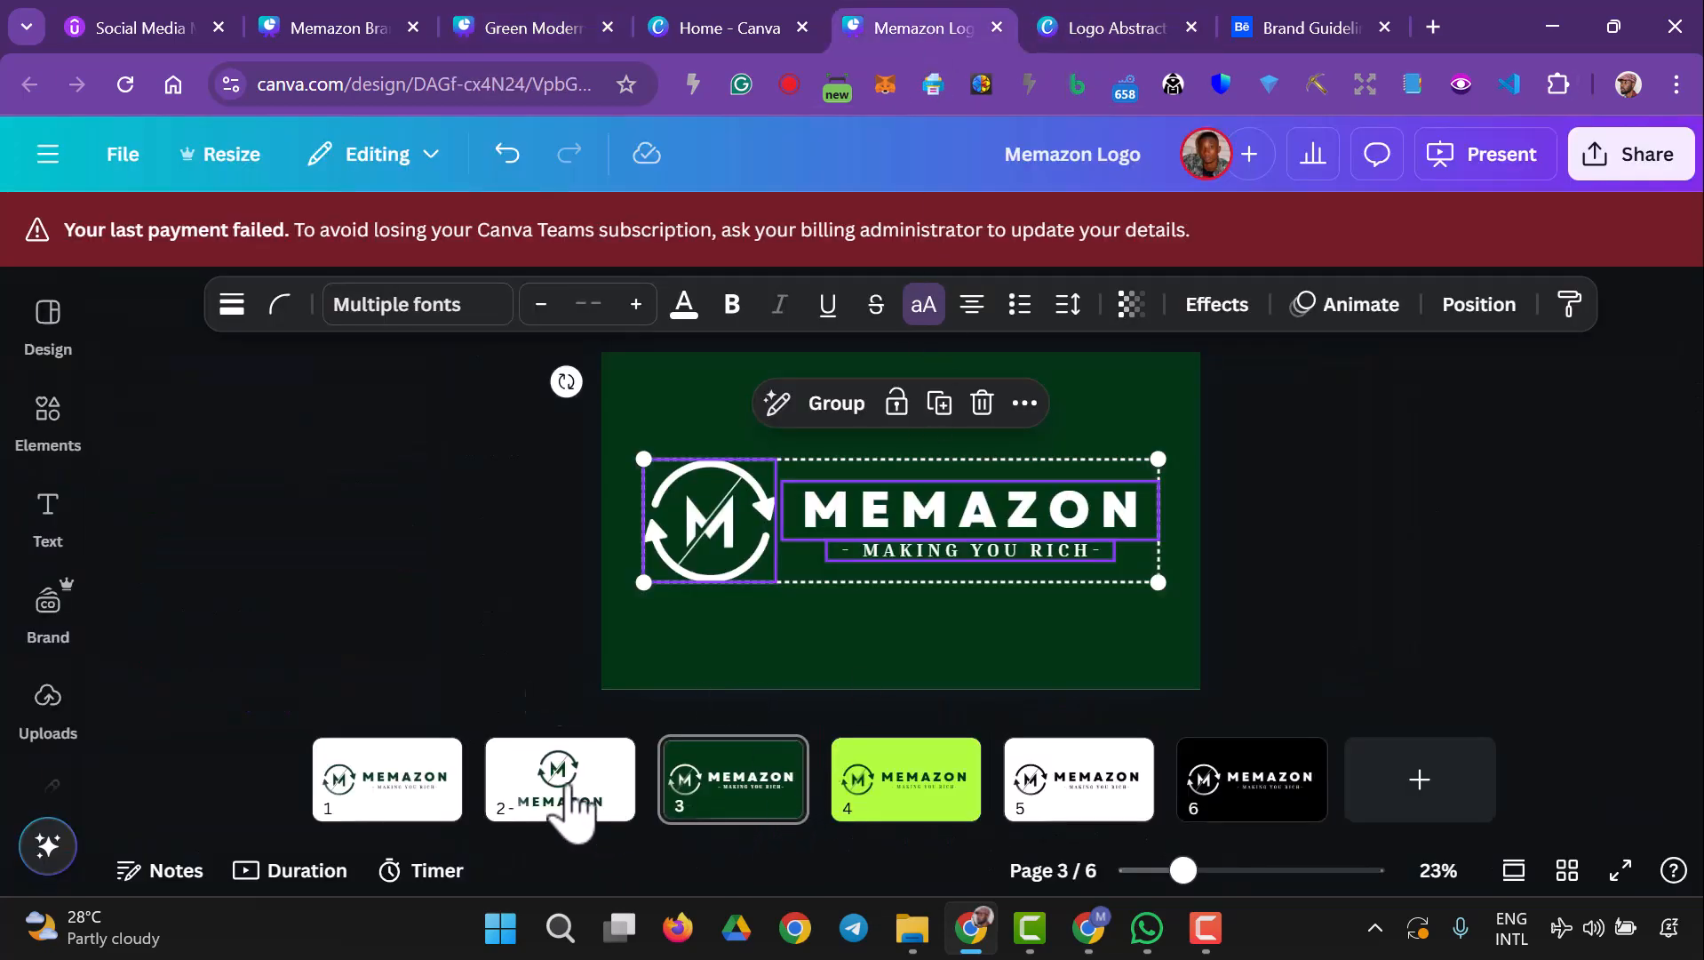
click(570, 813)
click(1059, 609)
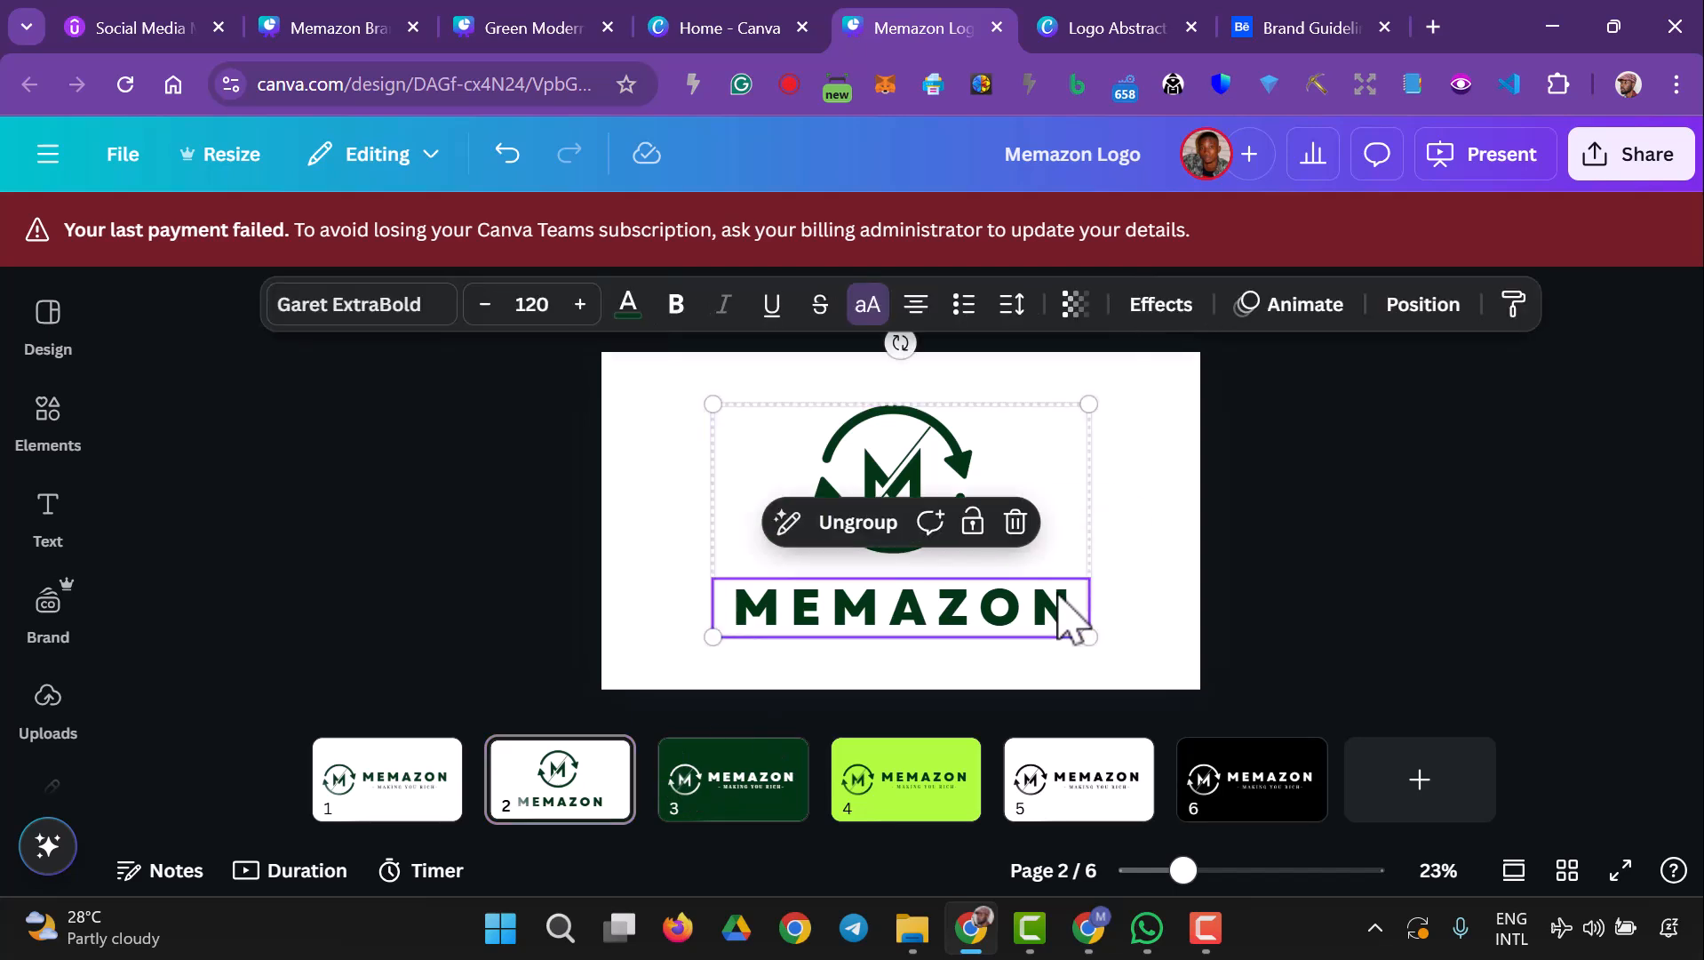
right_click(921, 613)
click(1048, 169)
- Paste the stacked logo on page 5 of the Memazon Brand Guideline, scale it down and centre it in the white panel
click(331, 31)
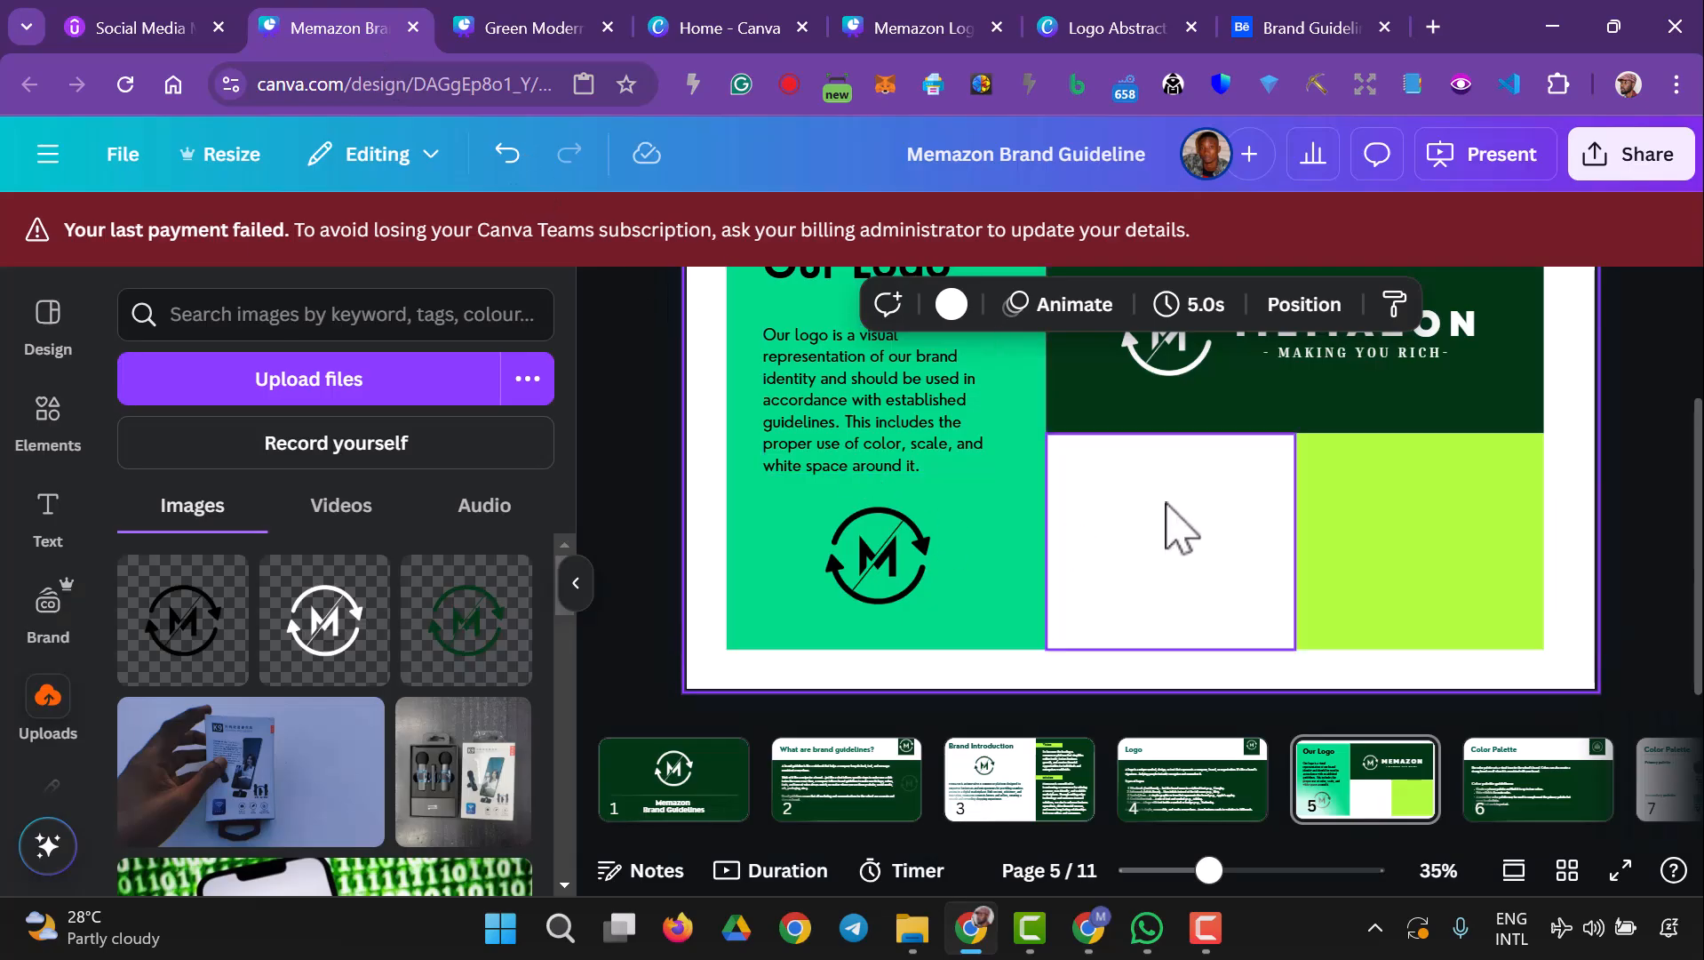
right_click(1164, 524)
click(1284, 273)
drag(1415, 615, 1241, 575)
drag(1129, 510, 1155, 534)
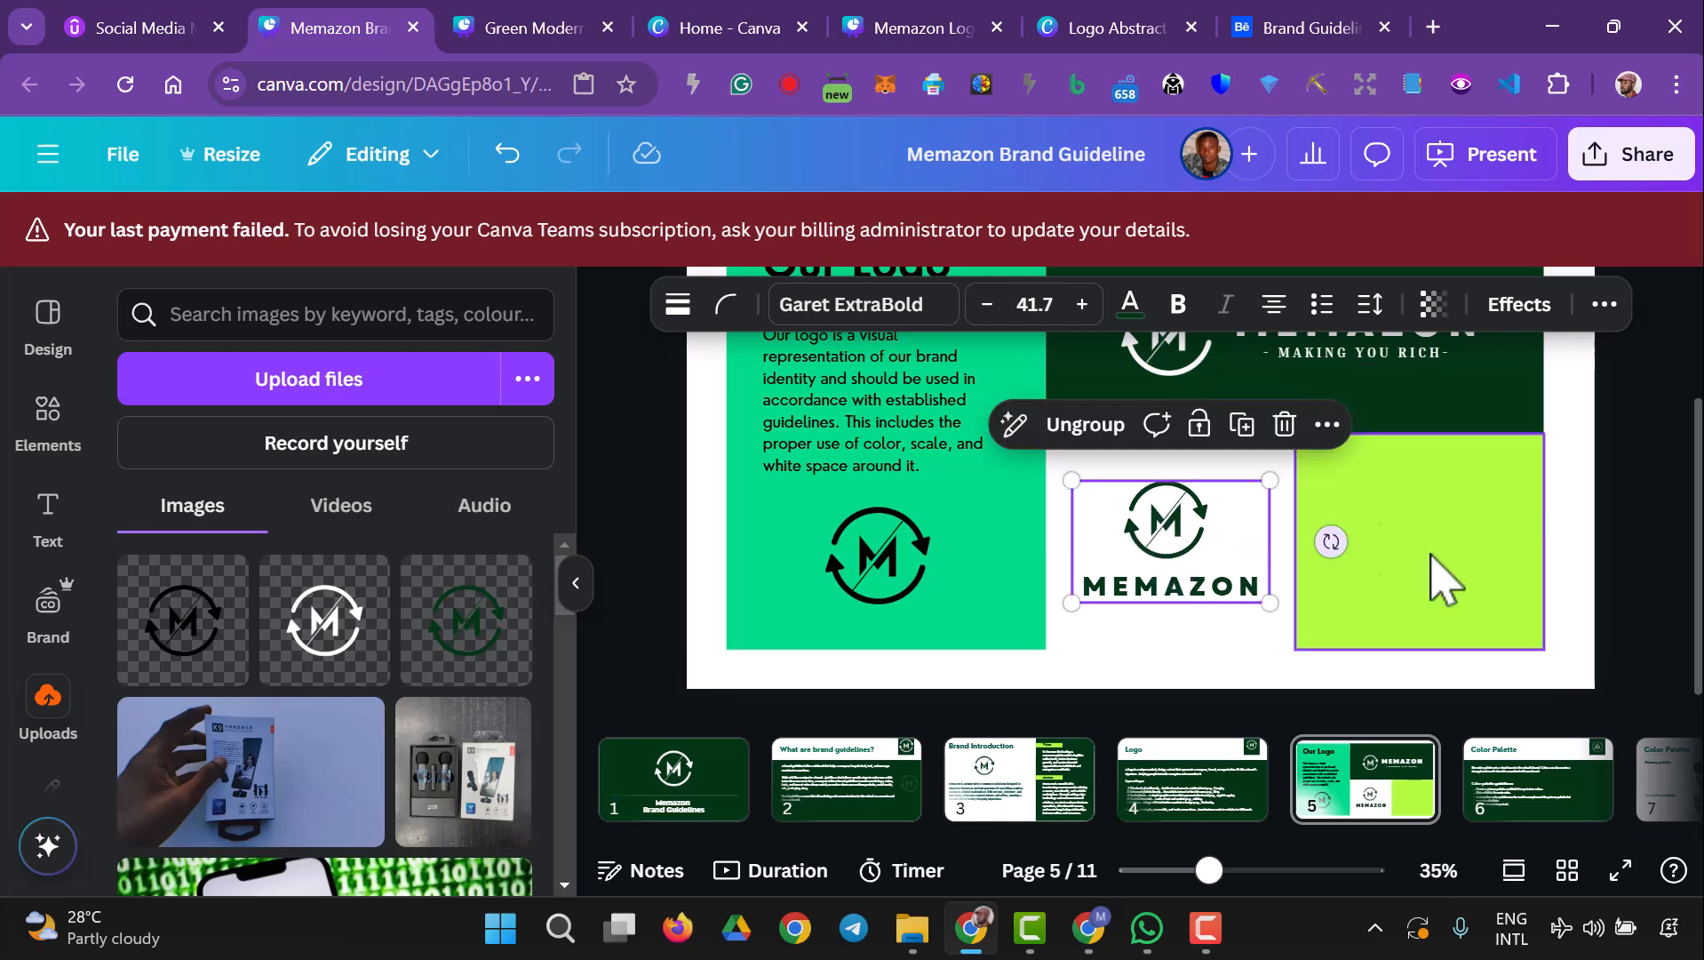
- Place a copy of the stacked dark green logo in the middle of the lime green panel
click(1626, 559)
click(1222, 547)
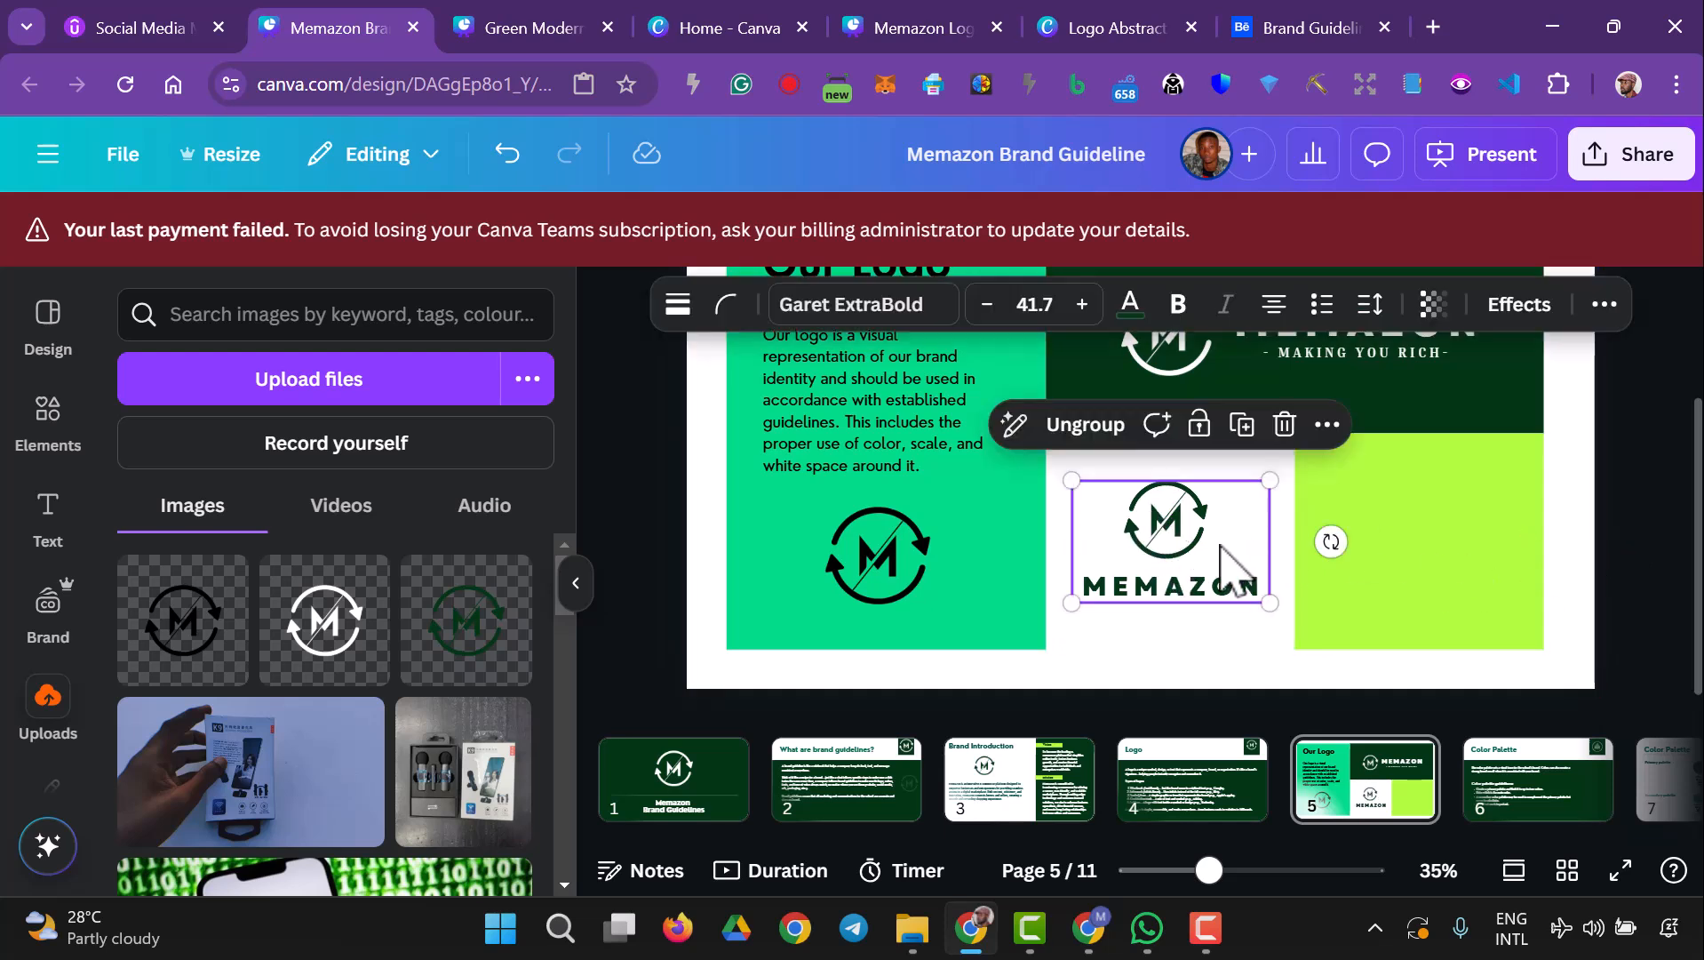
drag(1222, 555, 1470, 552)
click(1643, 569)
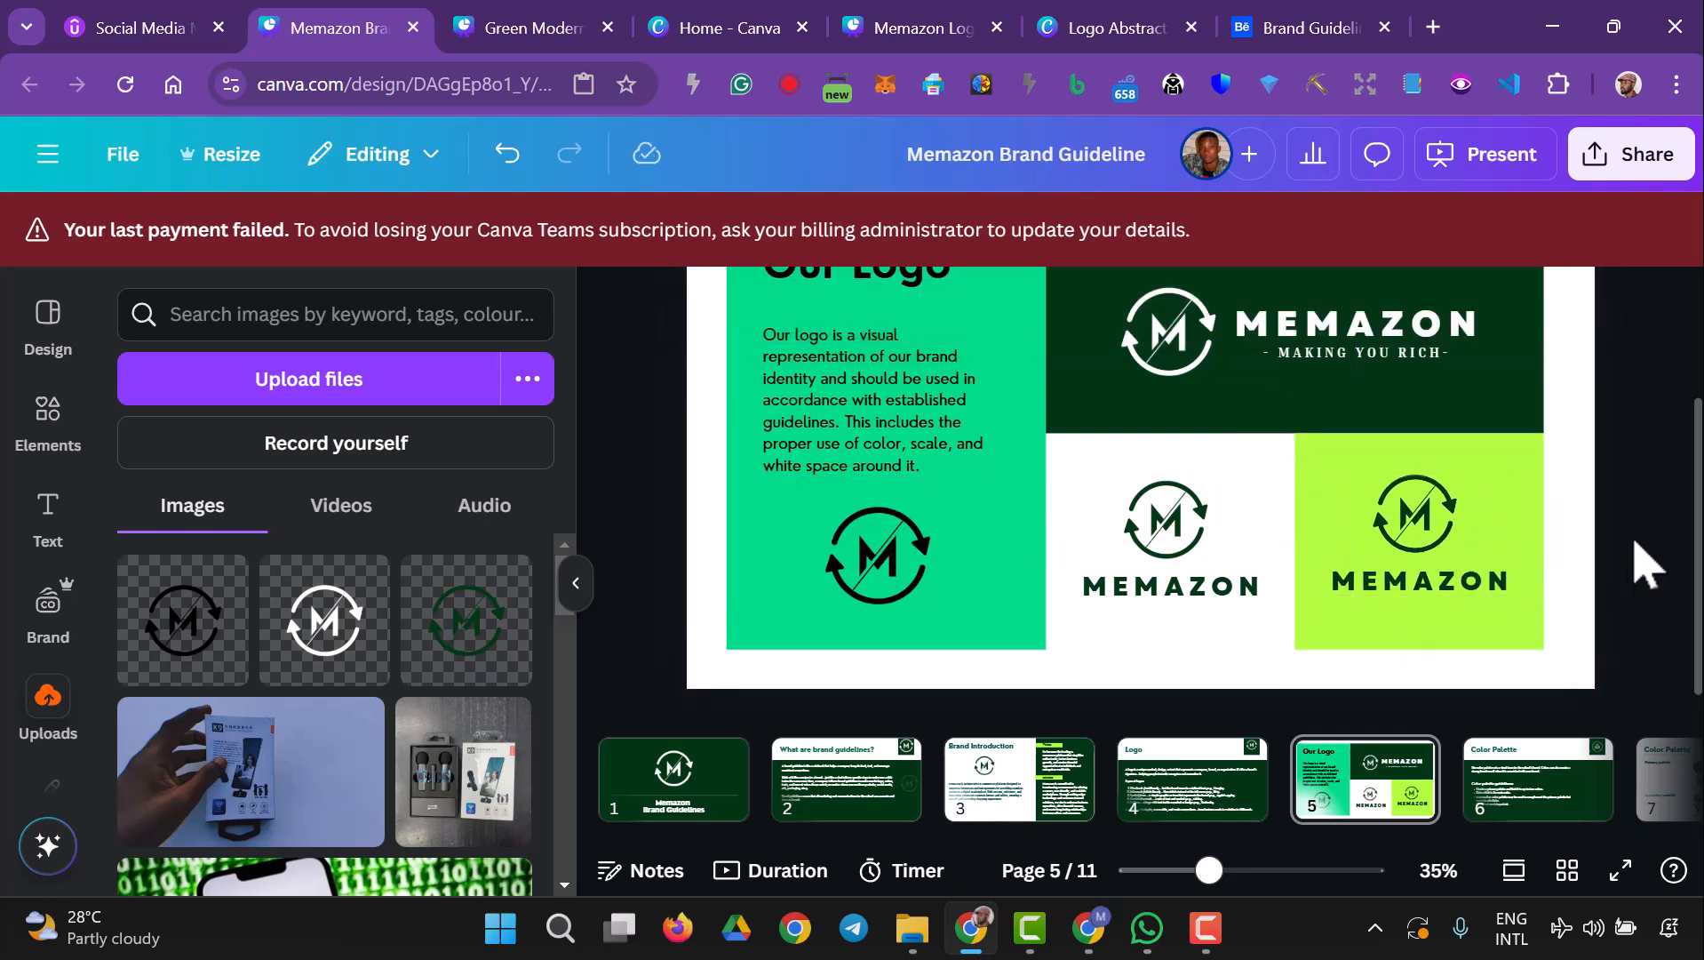
- Delete the black emblem below the paragraph on the bright green panel
scroll(1055, 622, up, 2)
scroll(1057, 608, down, 2)
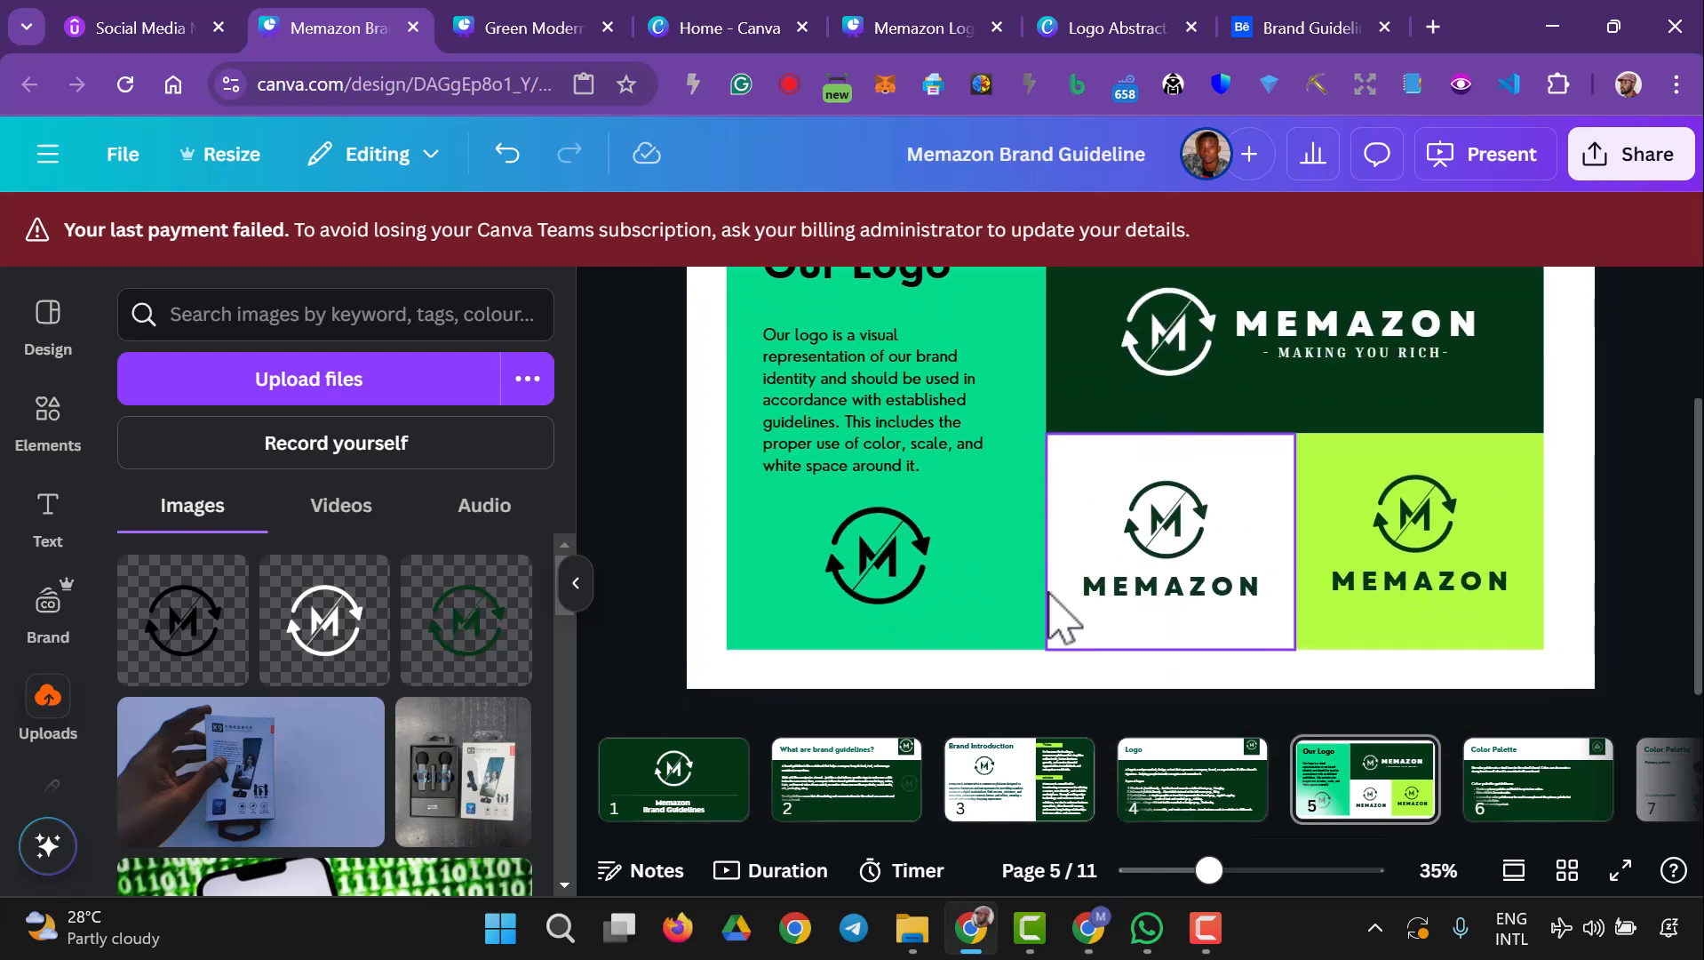
click(915, 587)
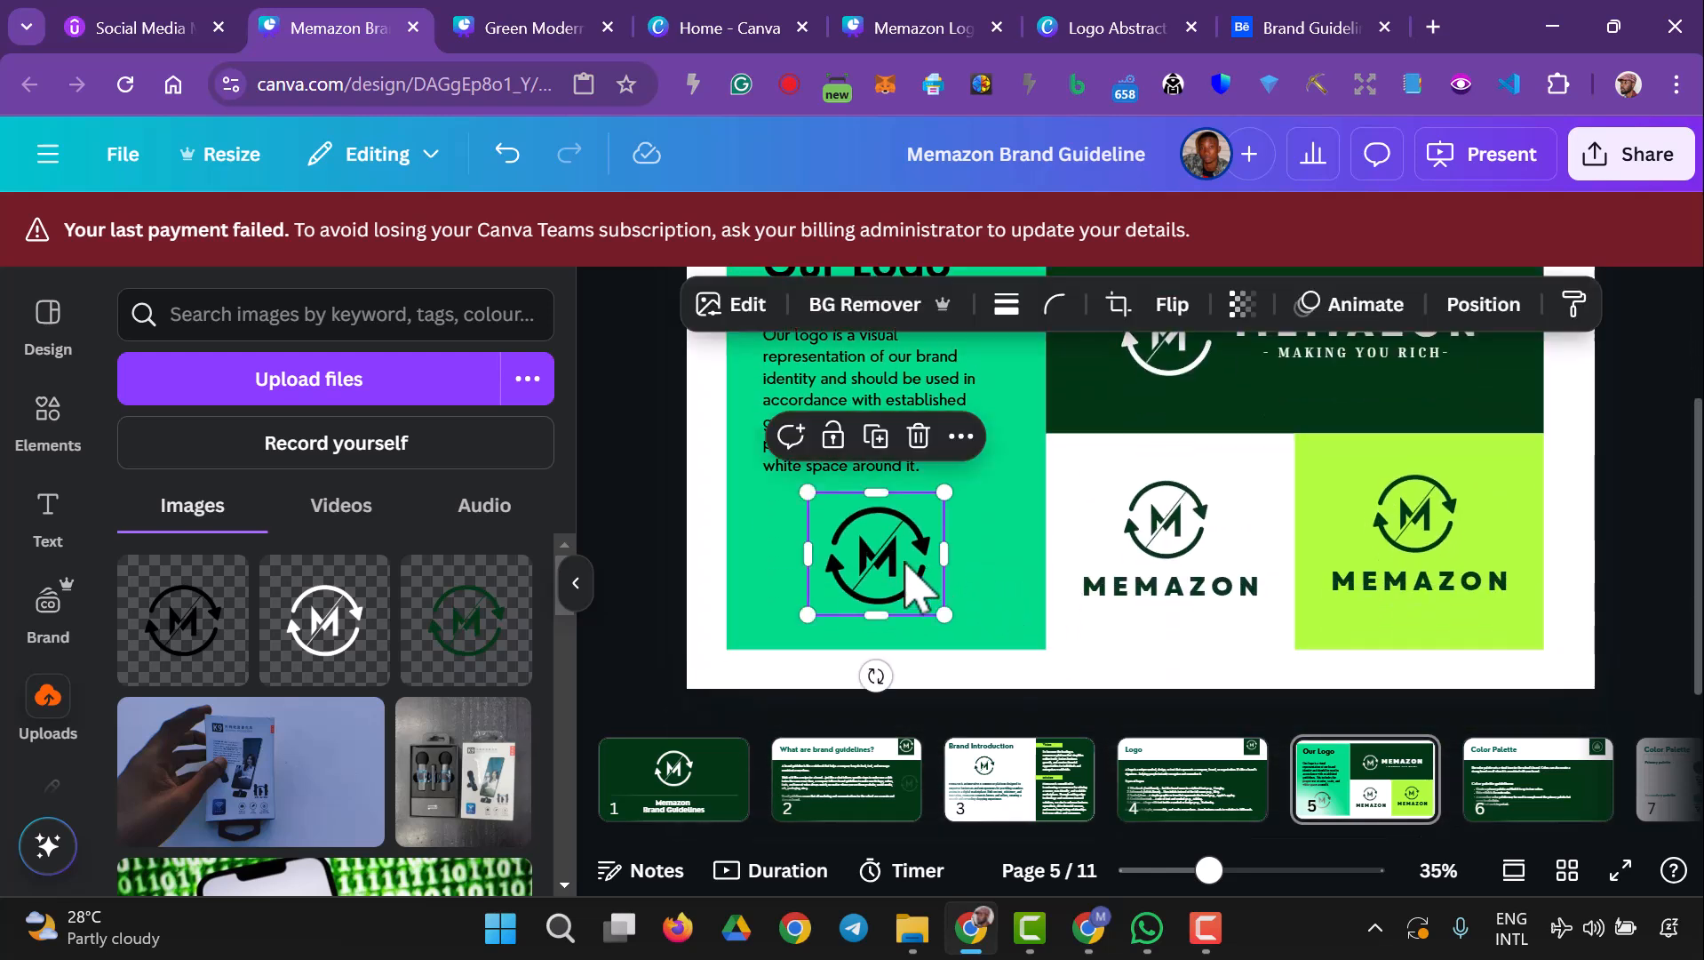
key(Delete)
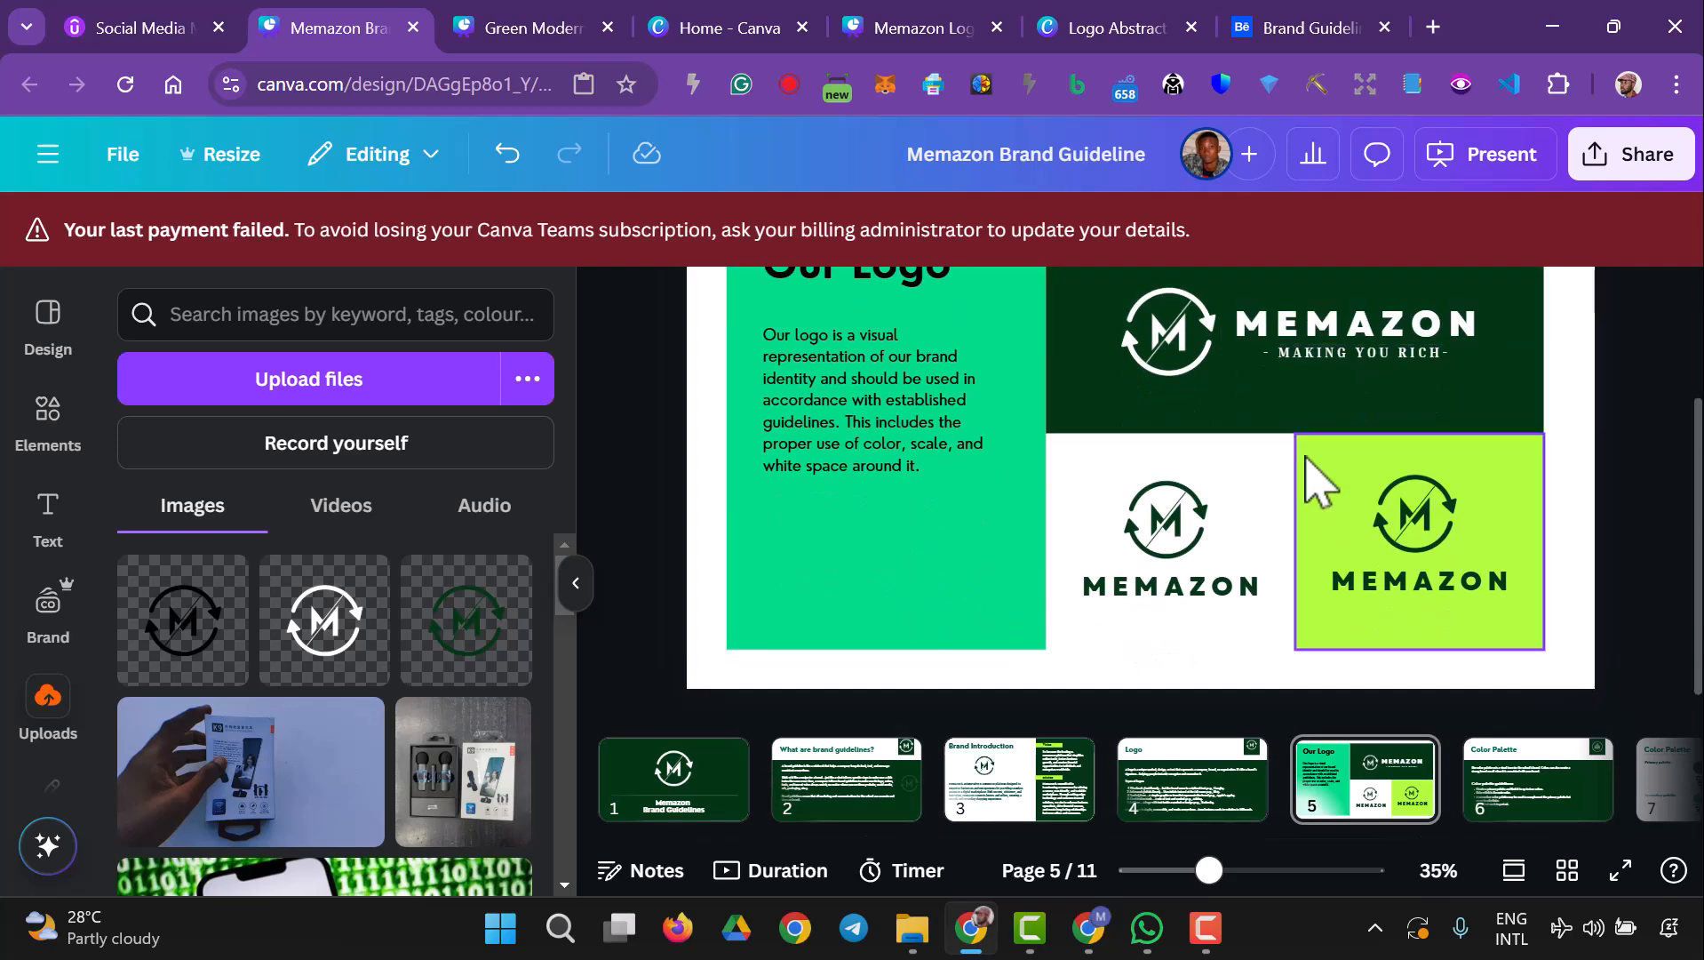
- Duplicate the Our Logo paragraph below the original, make the copy bold and replace its text with "Logo with tagline"
click(900, 462)
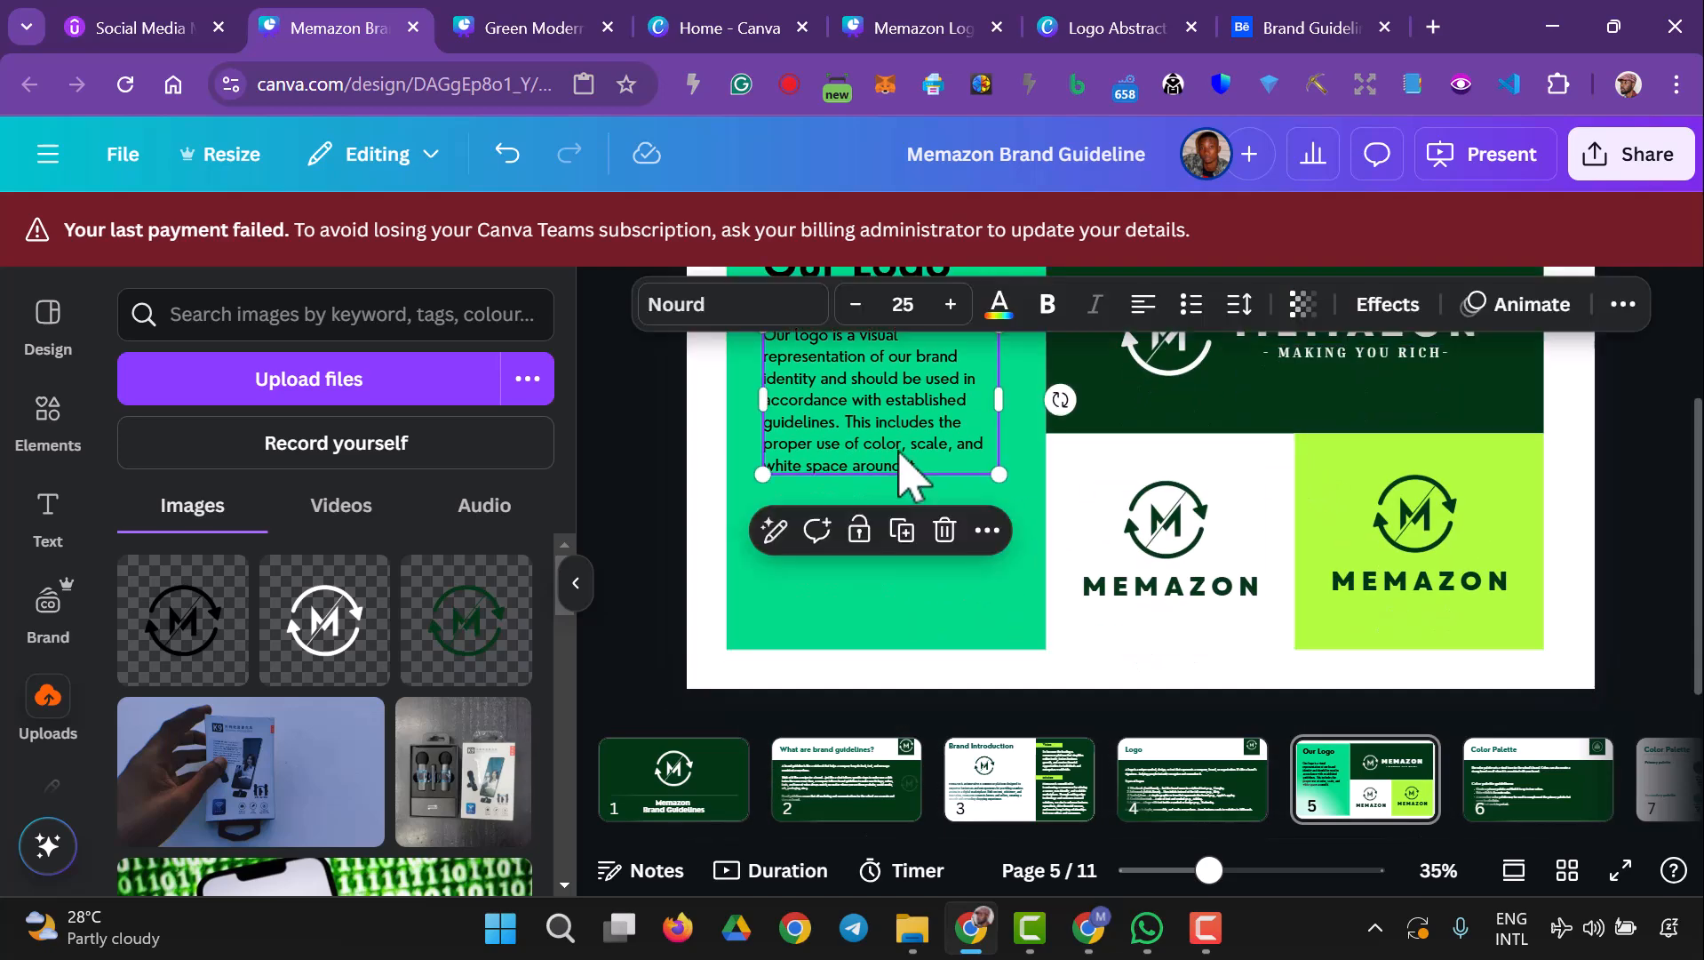
key(ctrl+d)
drag(905, 468, 964, 573)
click(1049, 307)
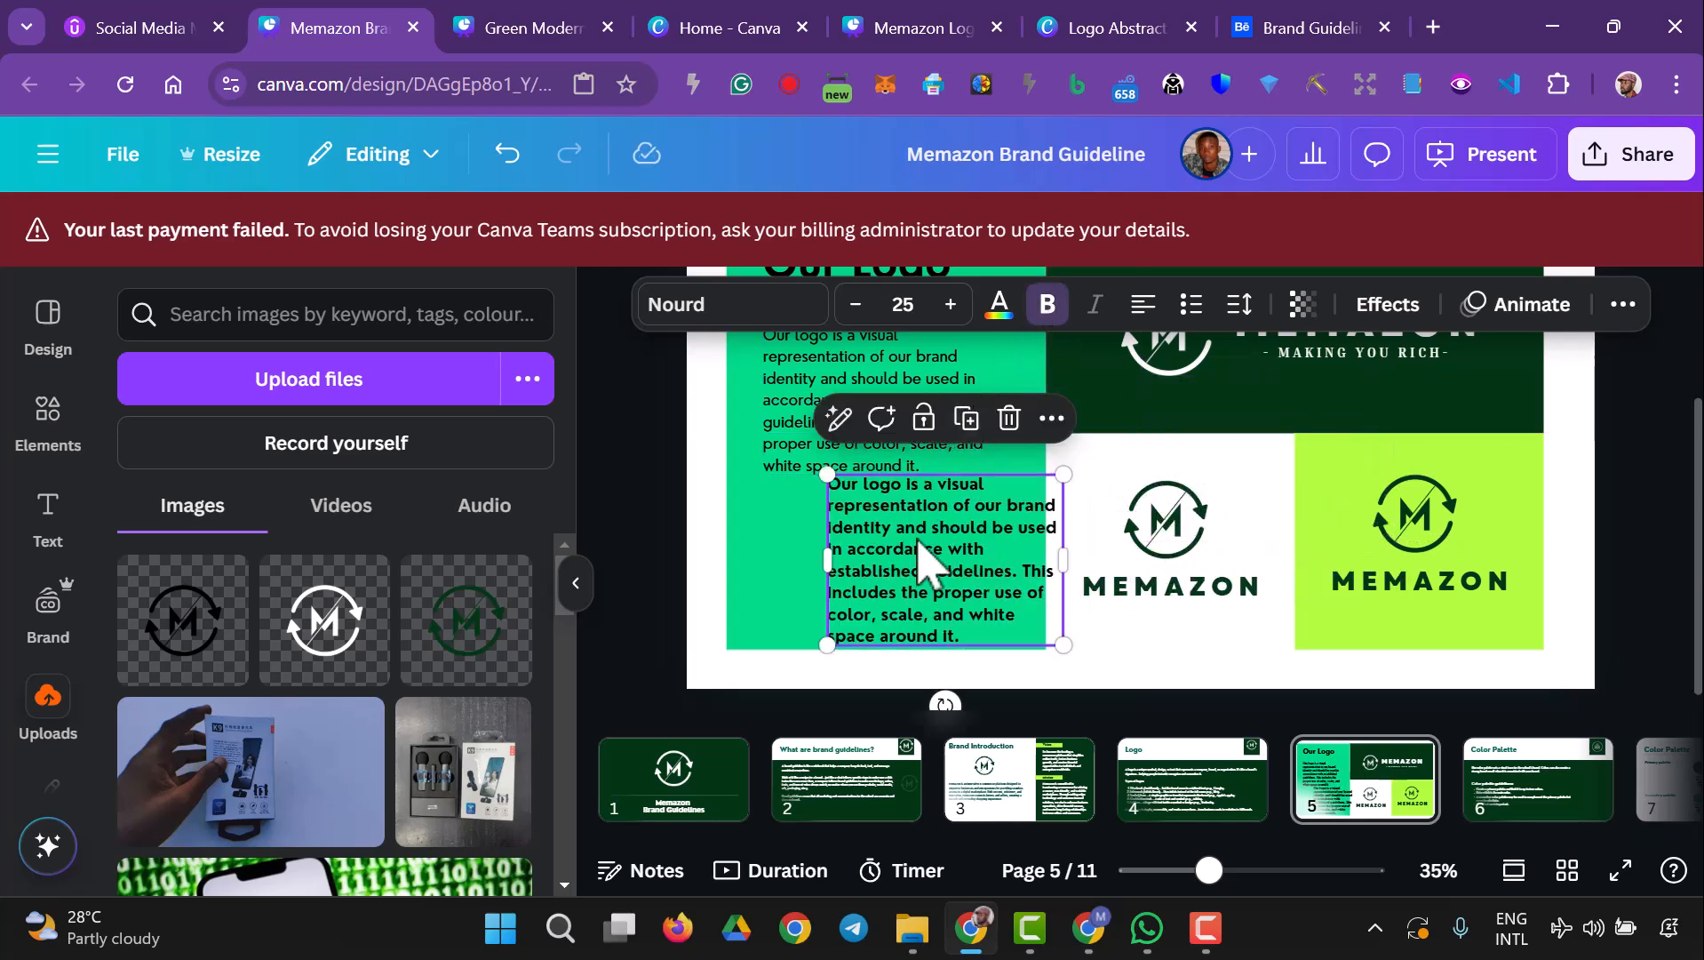
double_click(927, 569)
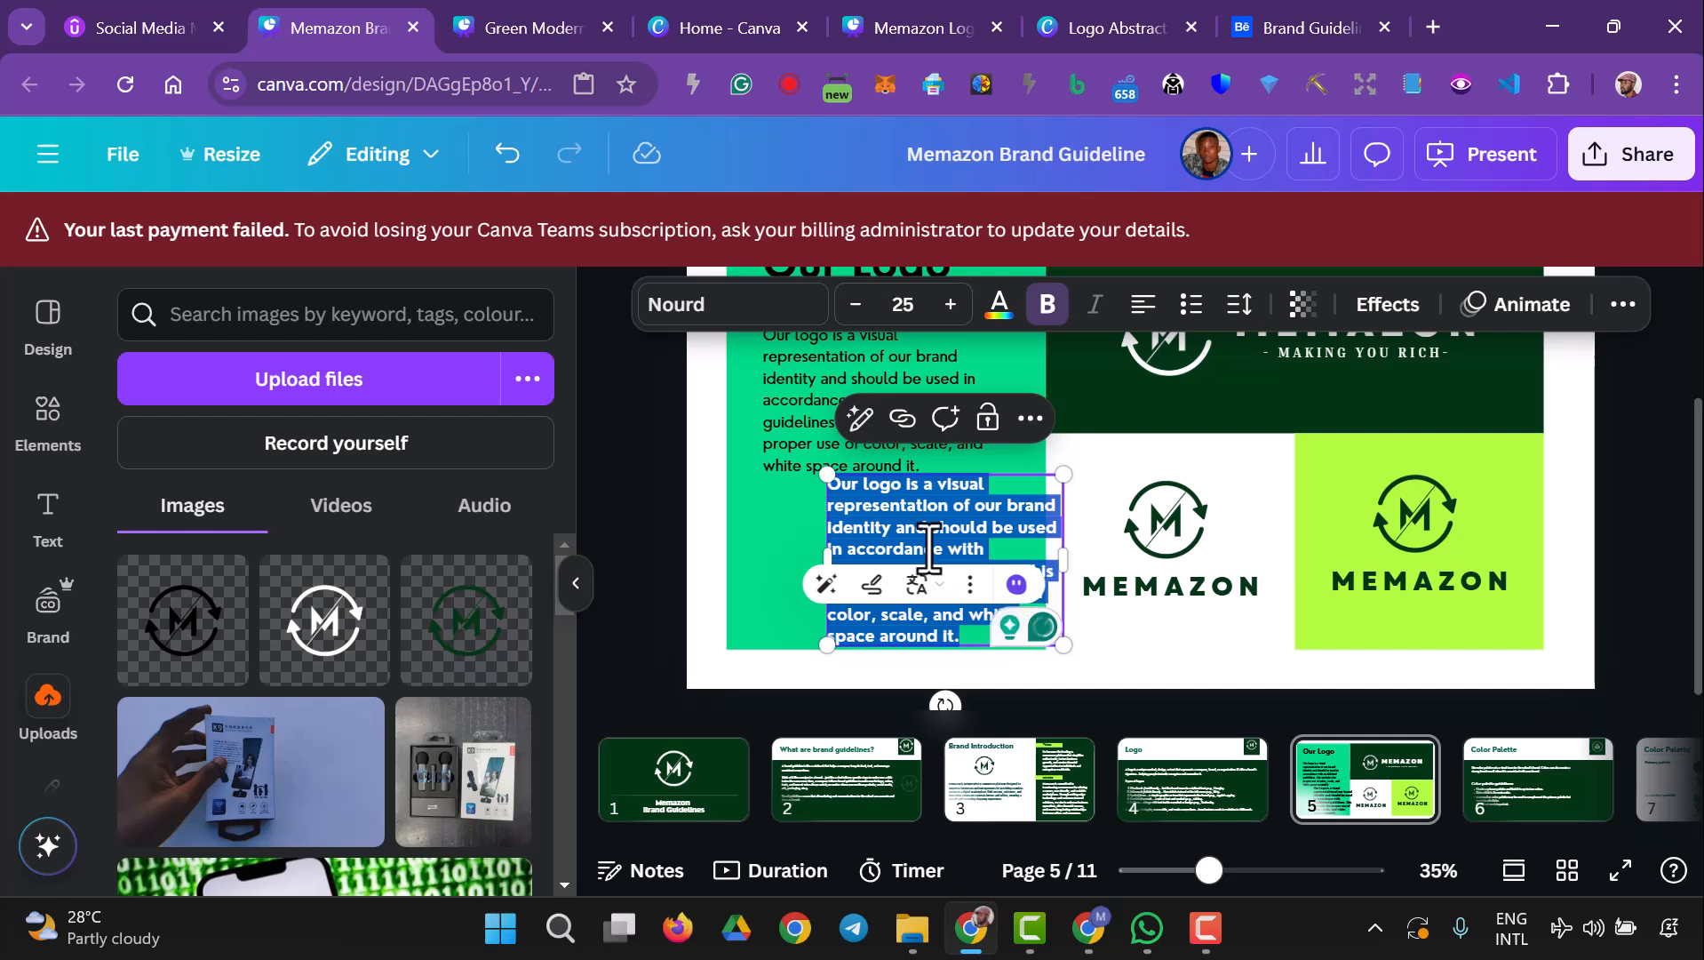
text(Logo w)
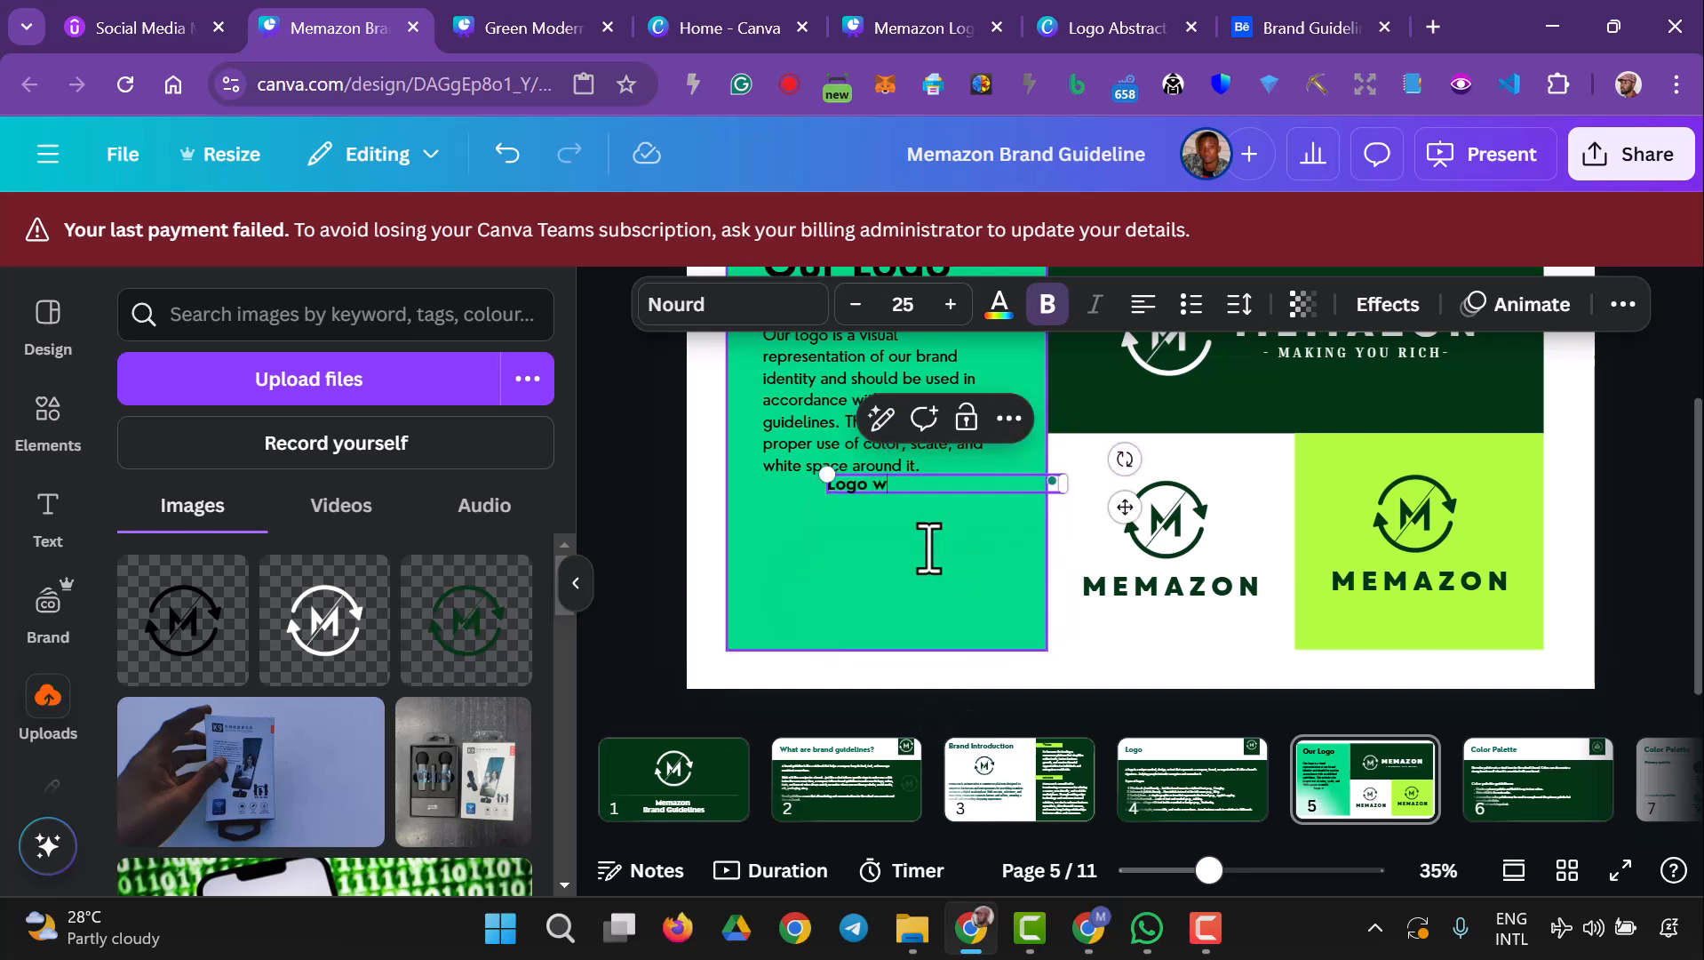
text(ith tagline)
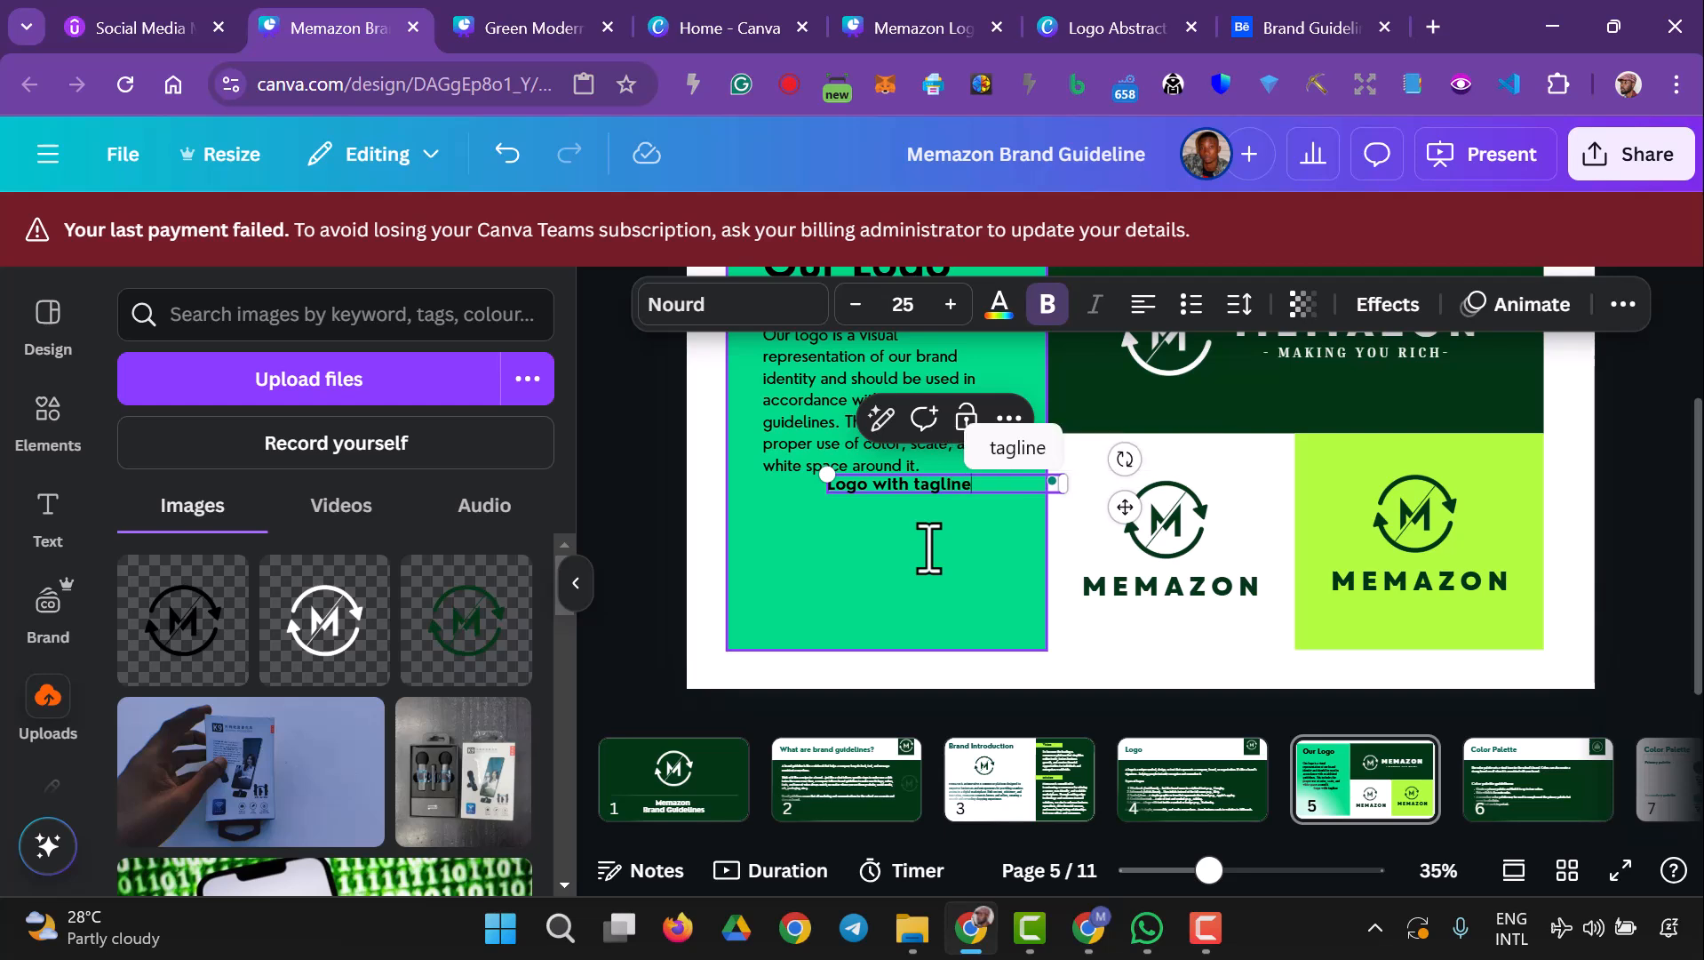
- Place a "Logo with tagline" caption beneath the white logo on the dark green panel
click(962, 495)
drag(962, 495, 888, 584)
key(ctrl+z)
drag(1020, 574, 1296, 411)
key(ctrl+d)
click(877, 575)
- Change the text colour of the caption on the dark green panel to white
click(999, 304)
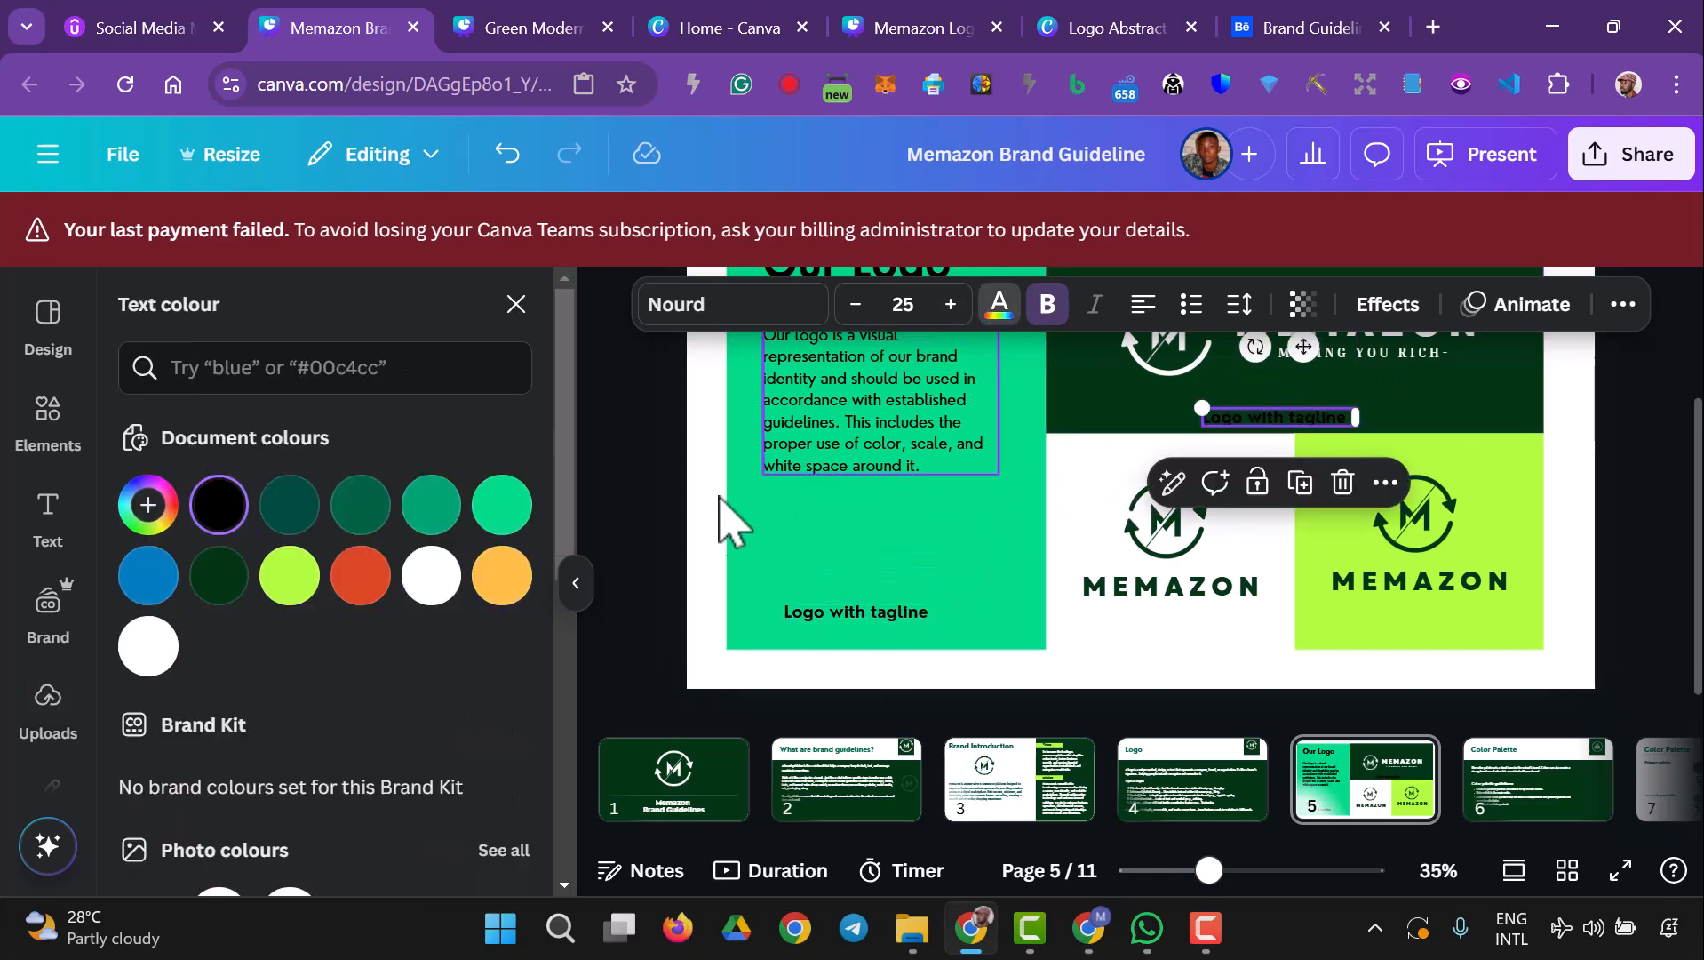
click(428, 587)
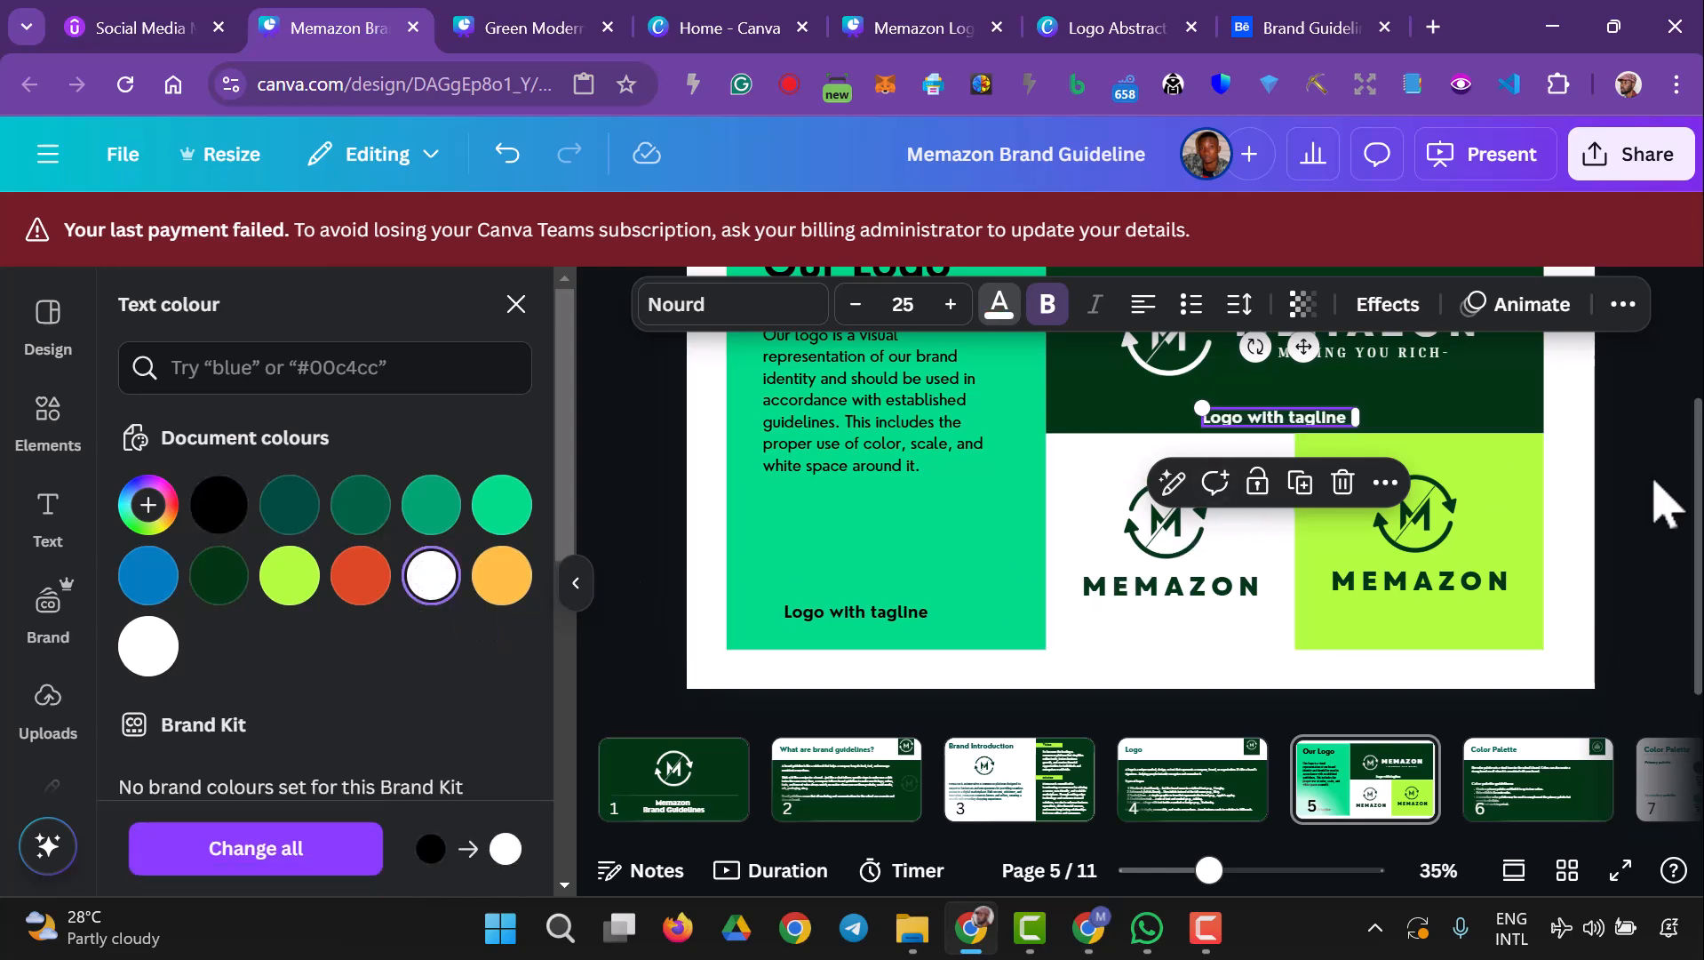
click(1656, 484)
- Set the white caption's font size to 25 and move it into the upper-left corner of the dark green panel
scroll(1655, 483, up, 1)
scroll(1660, 502, up, 2)
drag(1309, 543, 1336, 539)
drag(1237, 520, 1249, 526)
click(893, 304)
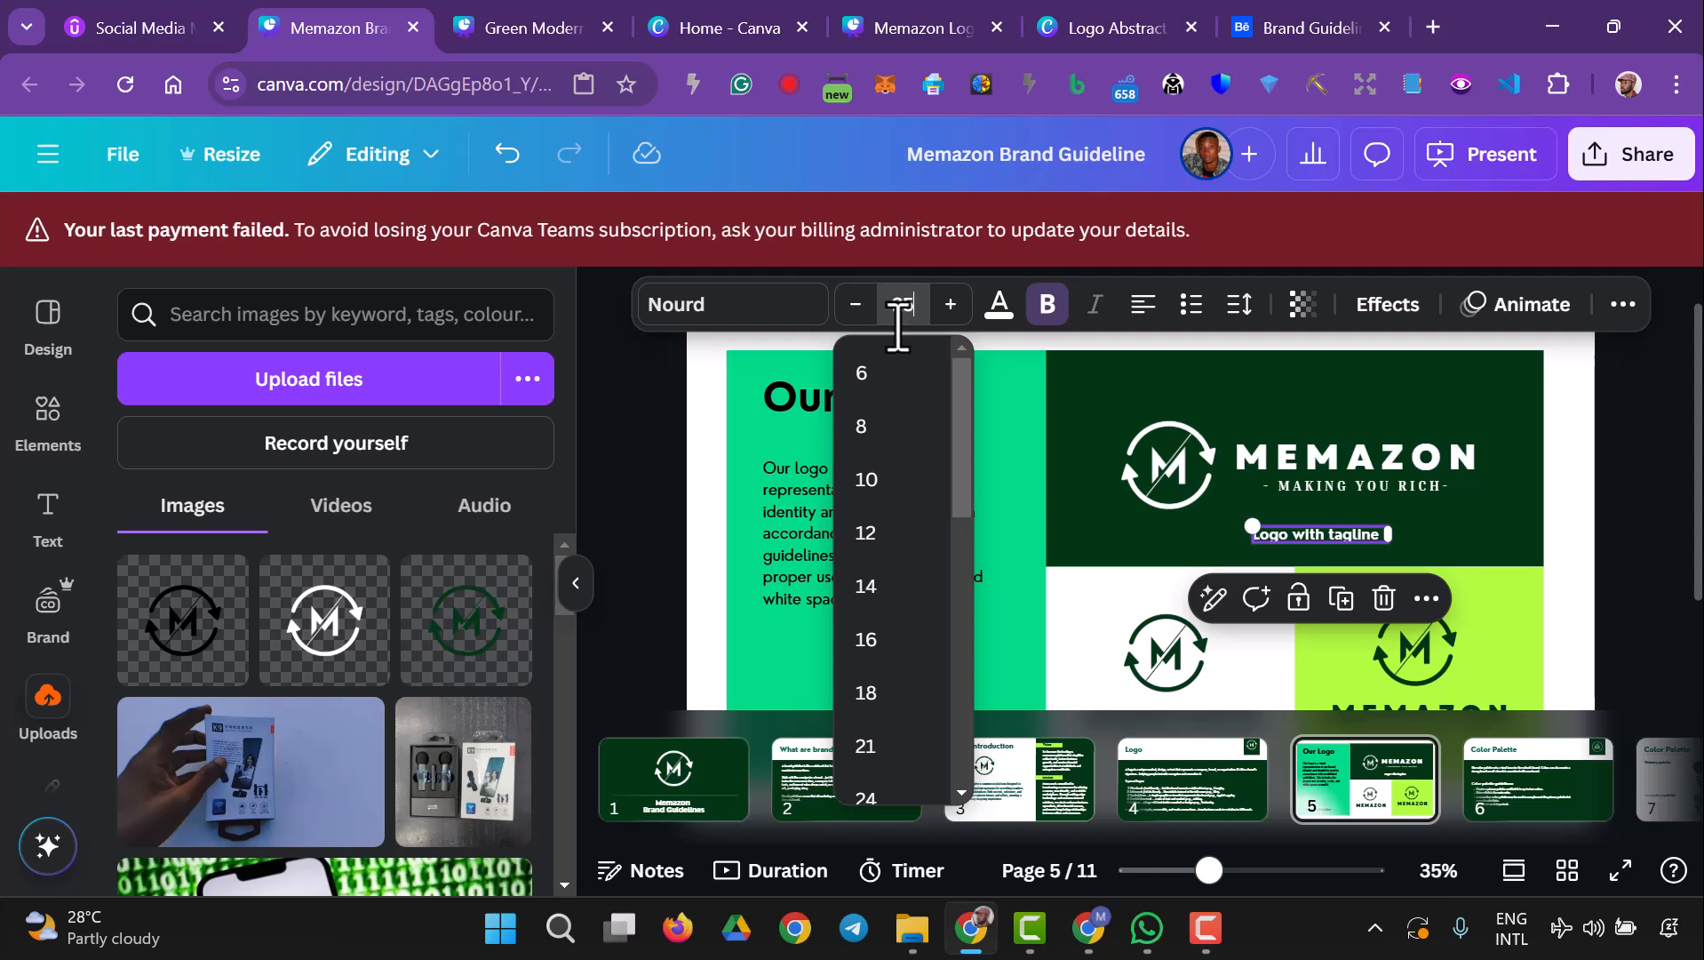
text(25)
key(Return)
drag(1392, 552, 1154, 369)
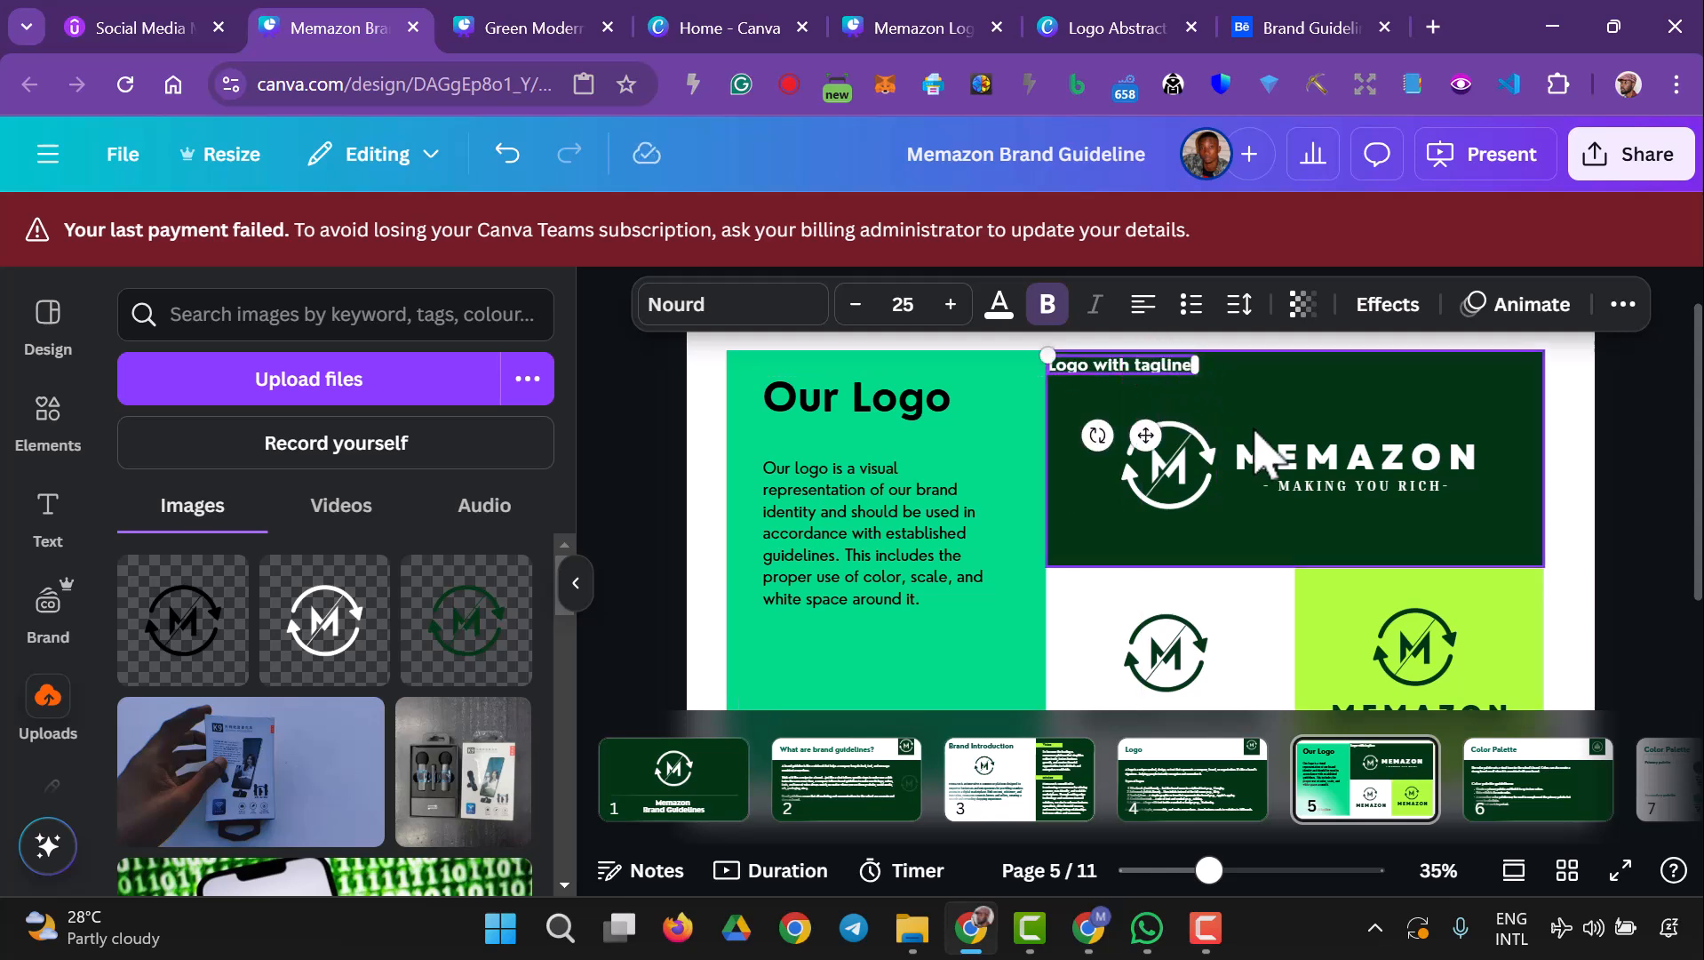
click(1648, 475)
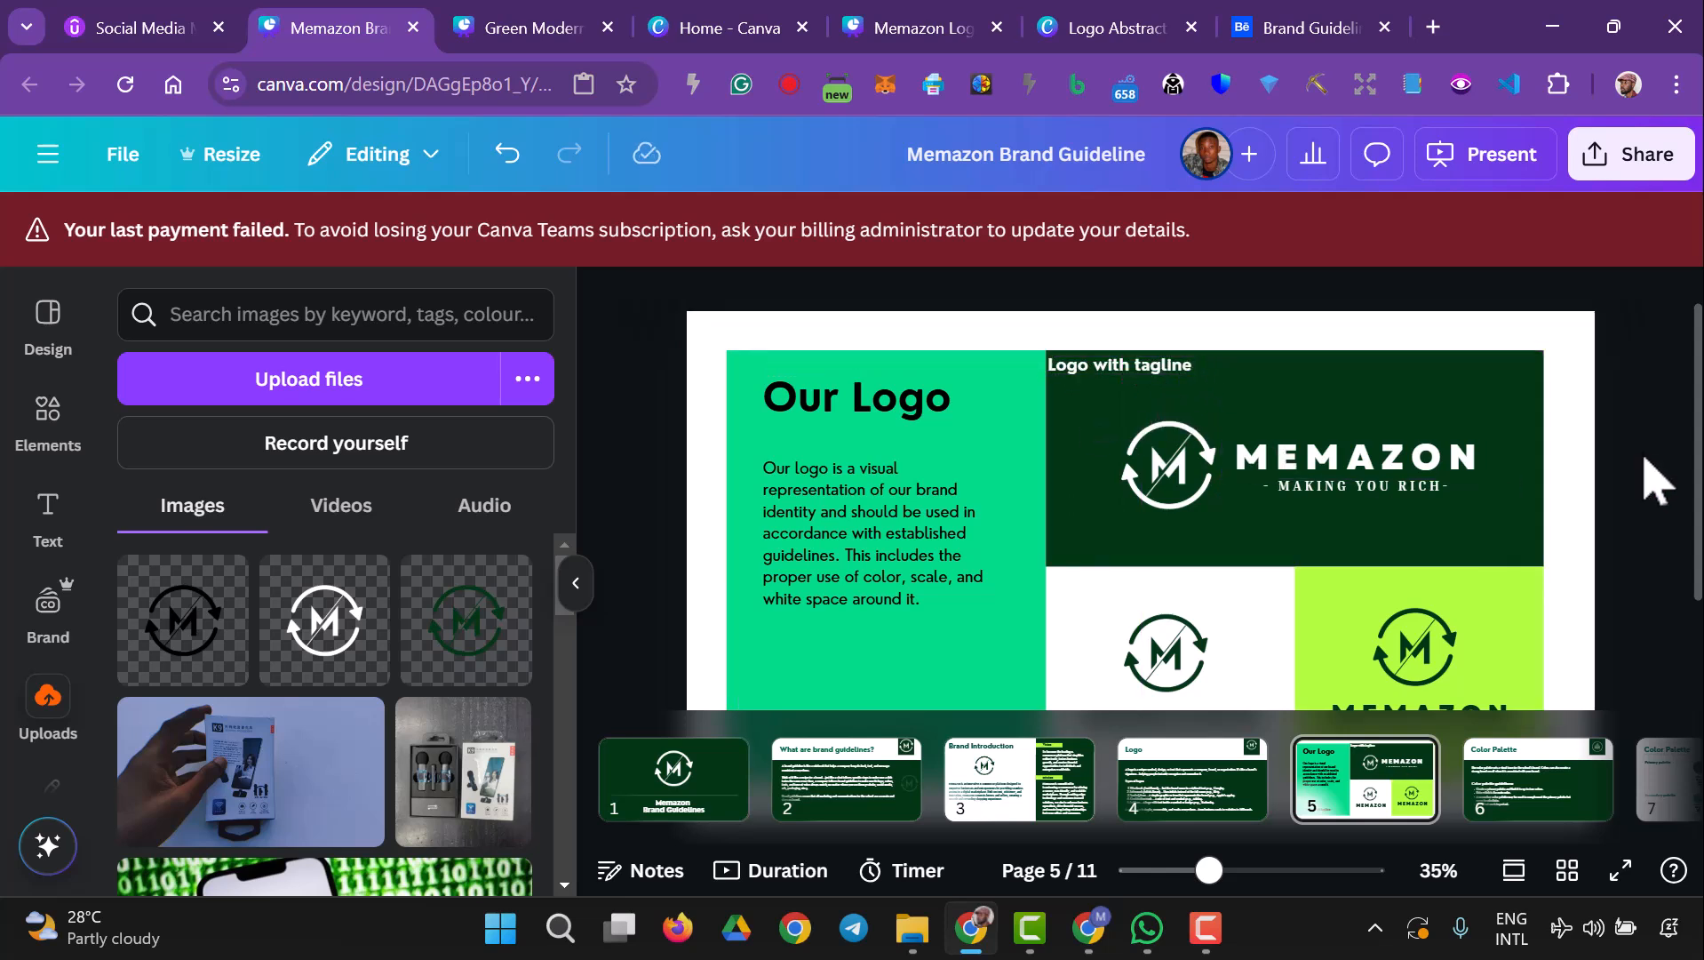
- Reduce the white caption's font size to 16 and position it just inside the dark green panel's upper-left corner
click(1099, 377)
key(Down)
click(1115, 369)
drag(1049, 359, 1090, 360)
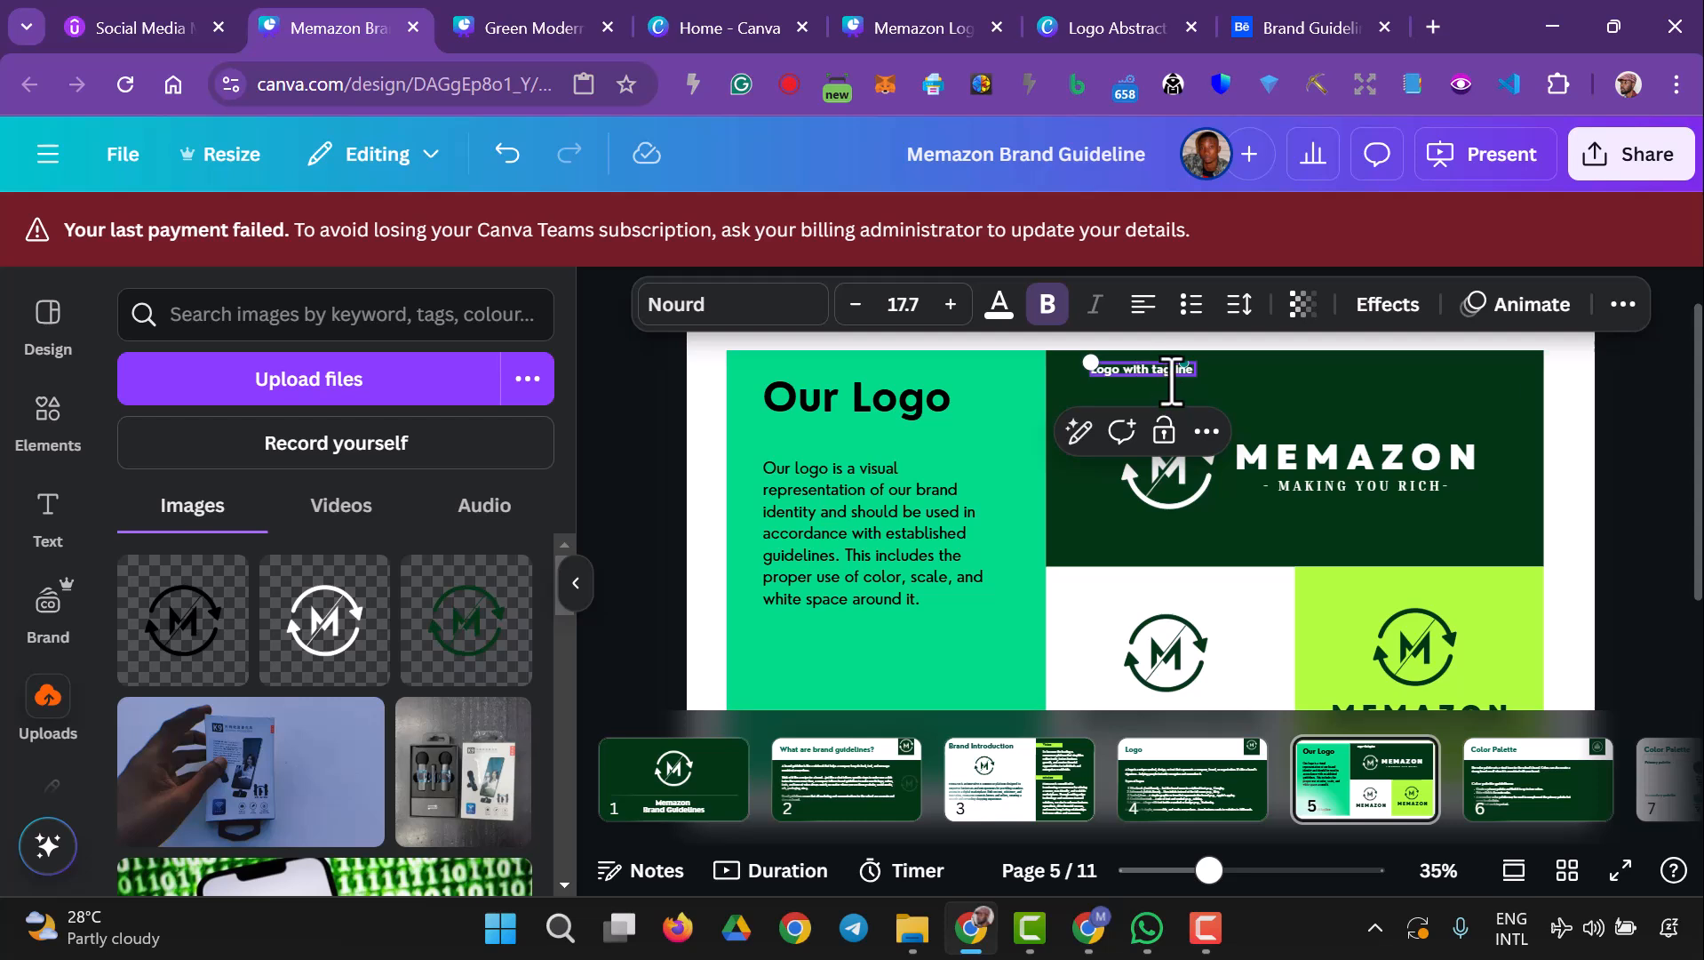
click(903, 304)
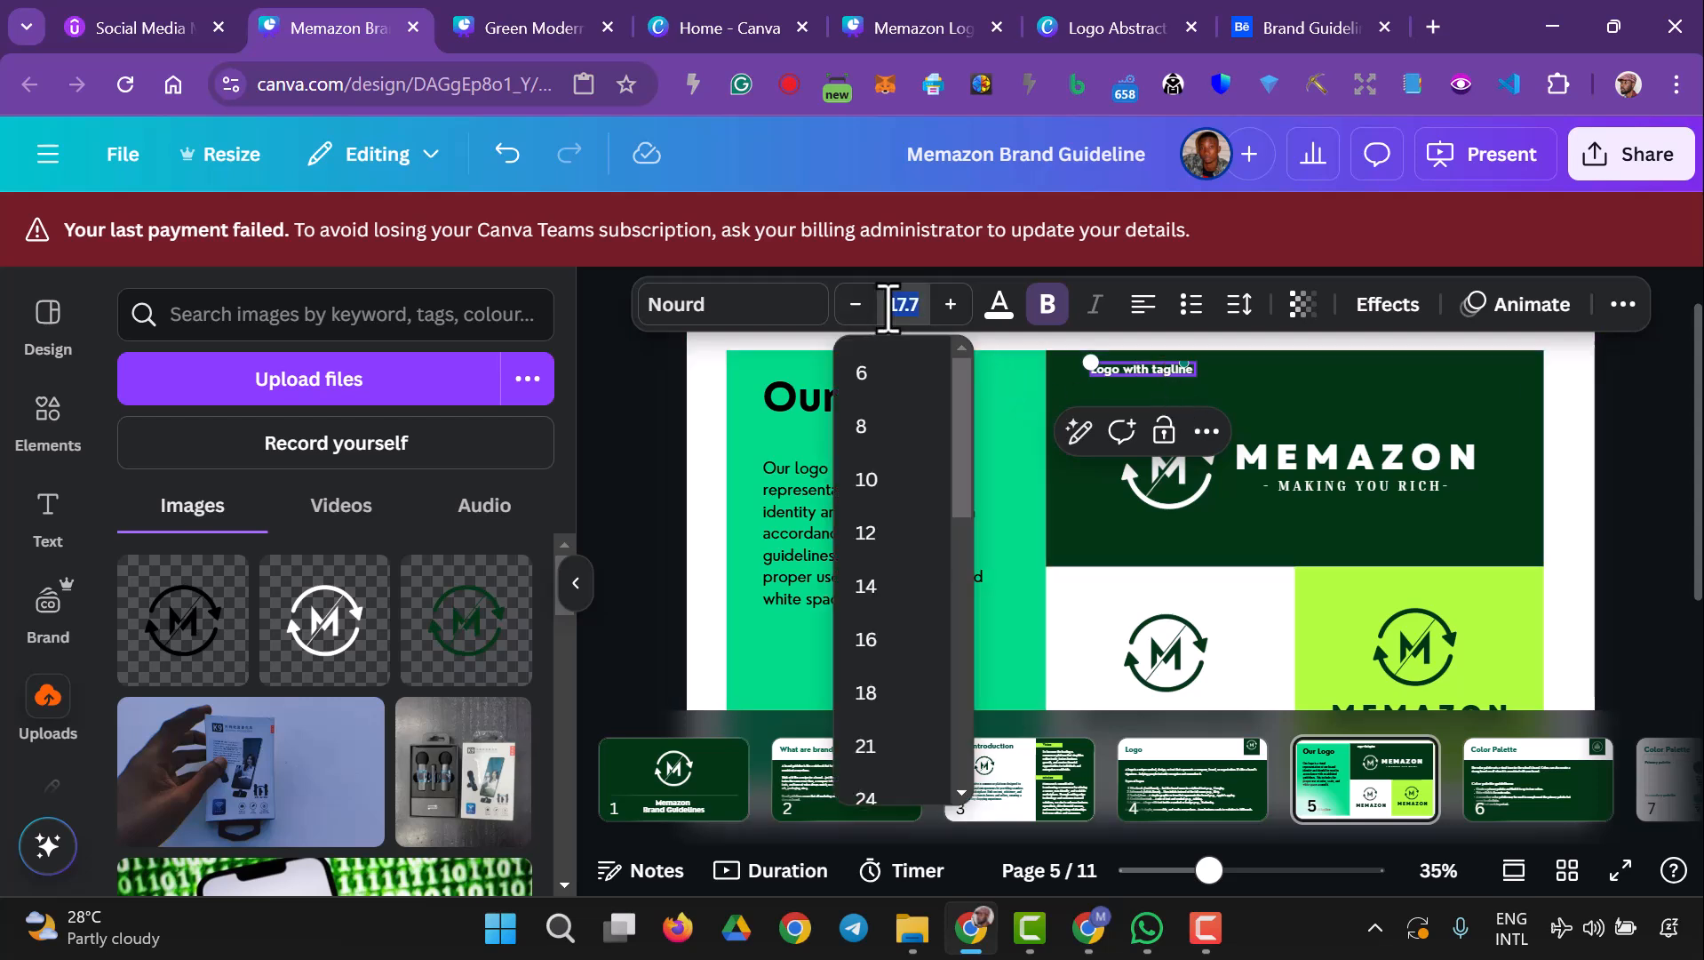
click(876, 638)
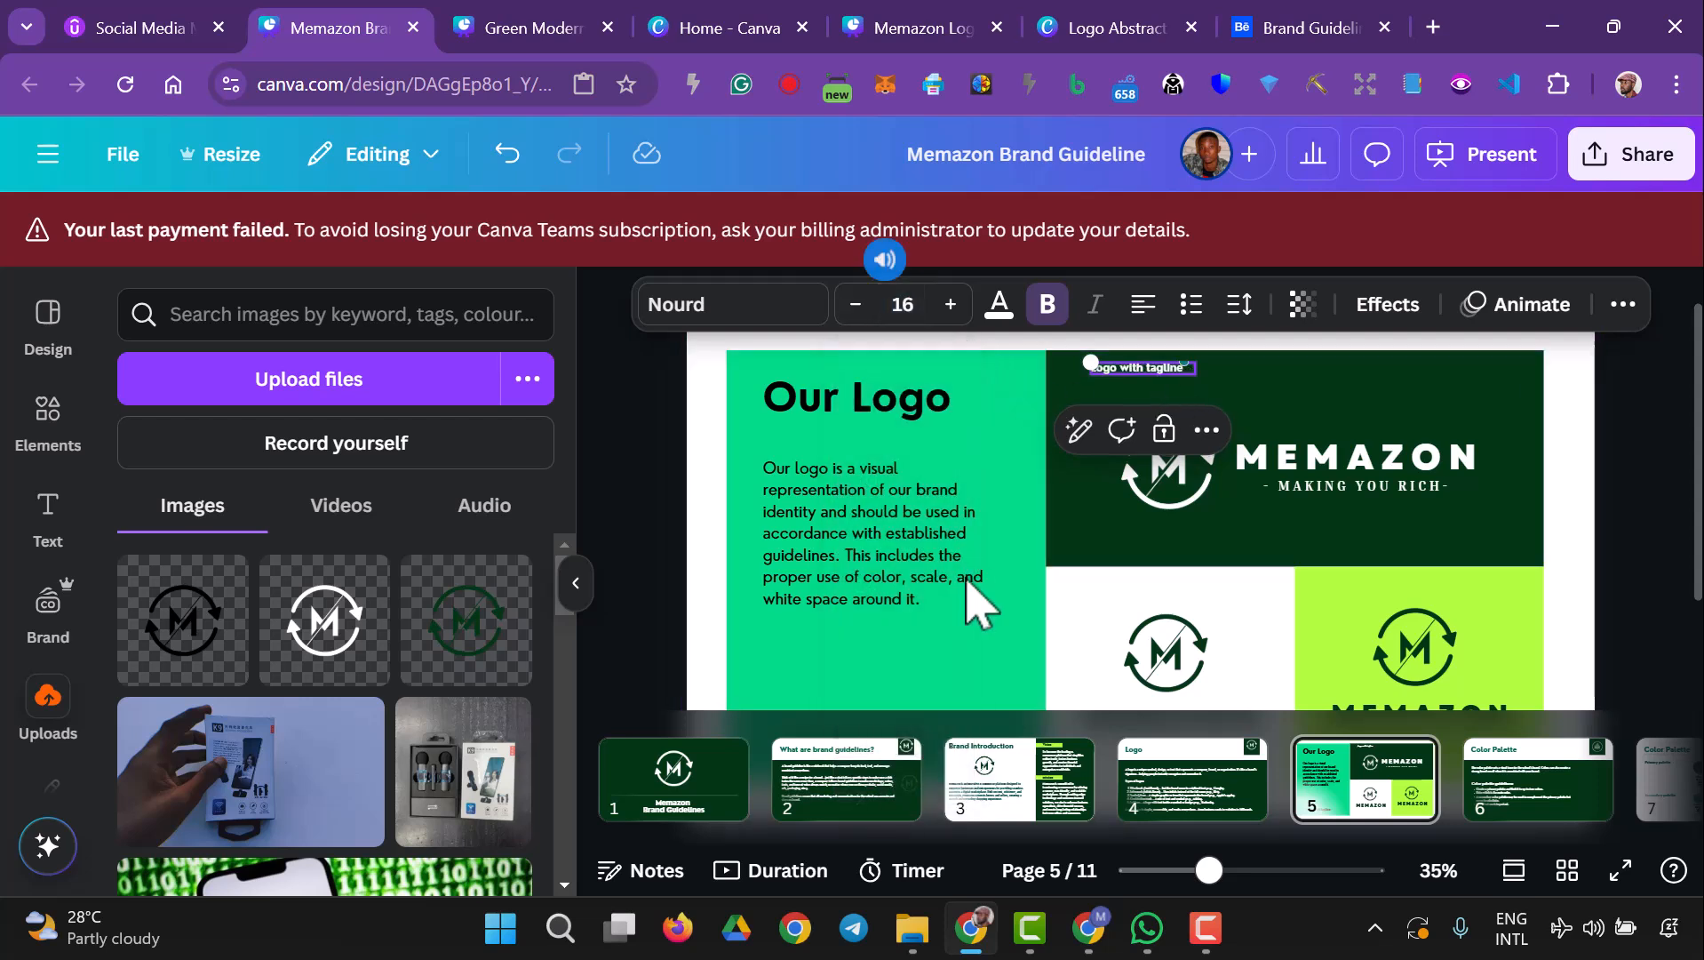
click(1684, 449)
drag(1148, 370, 1104, 362)
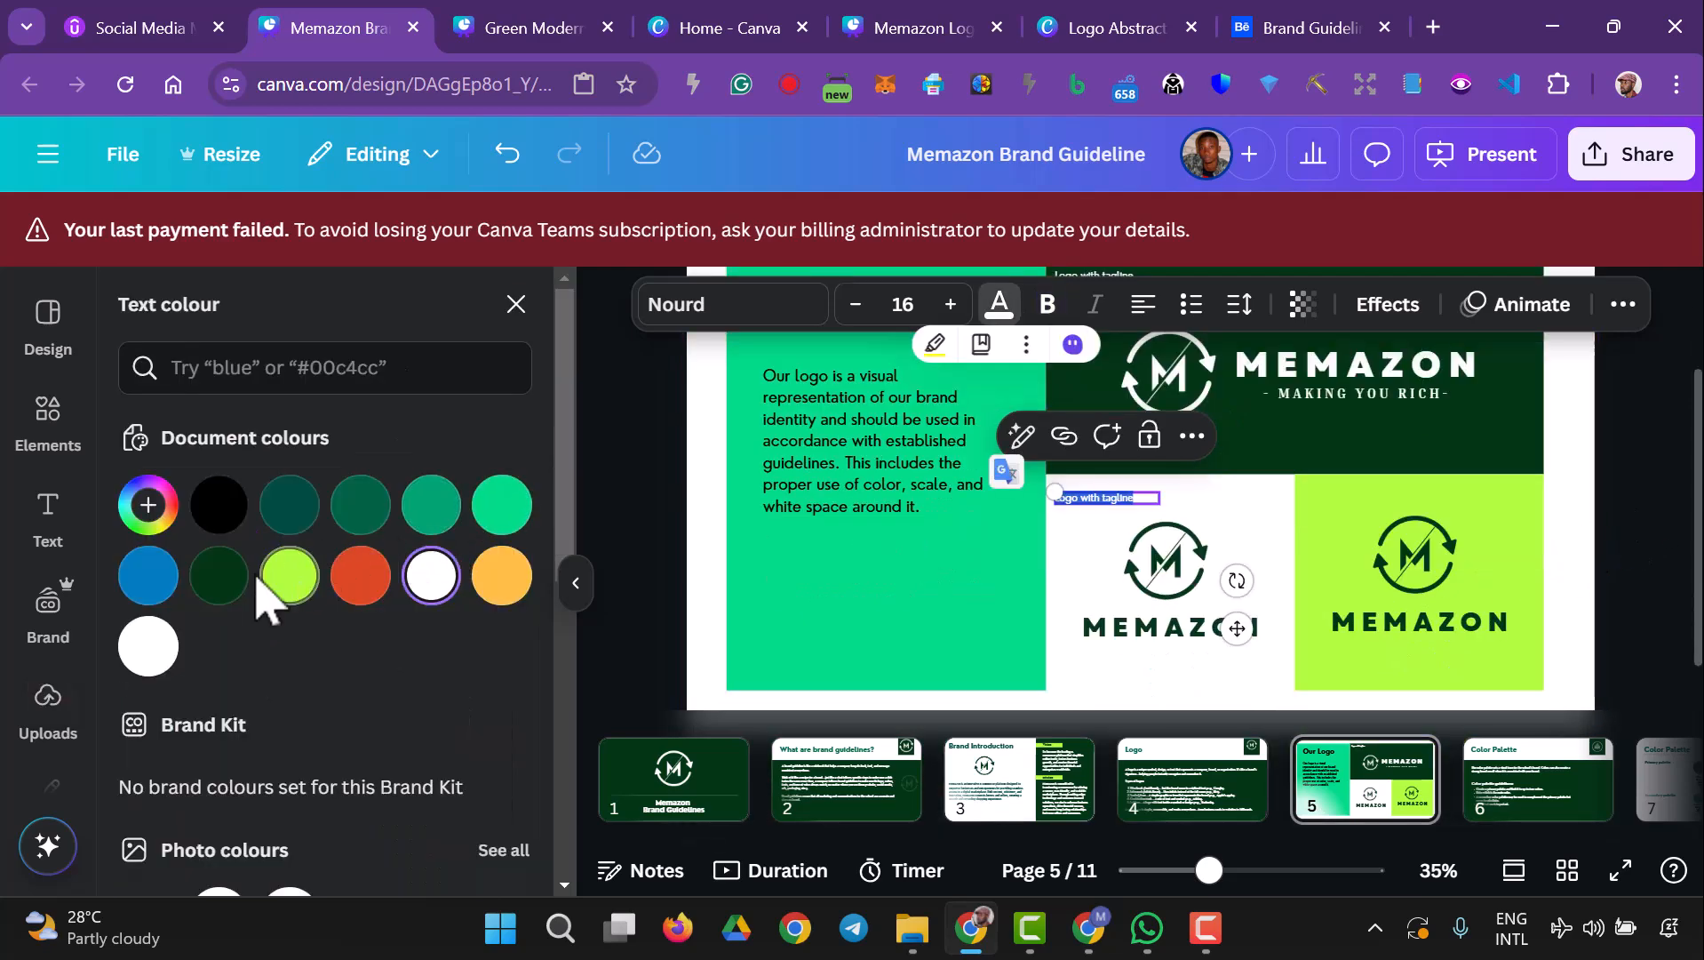
- Change the text colour of the "Logo with tagline" caption on the white panel to dark green
click(220, 591)
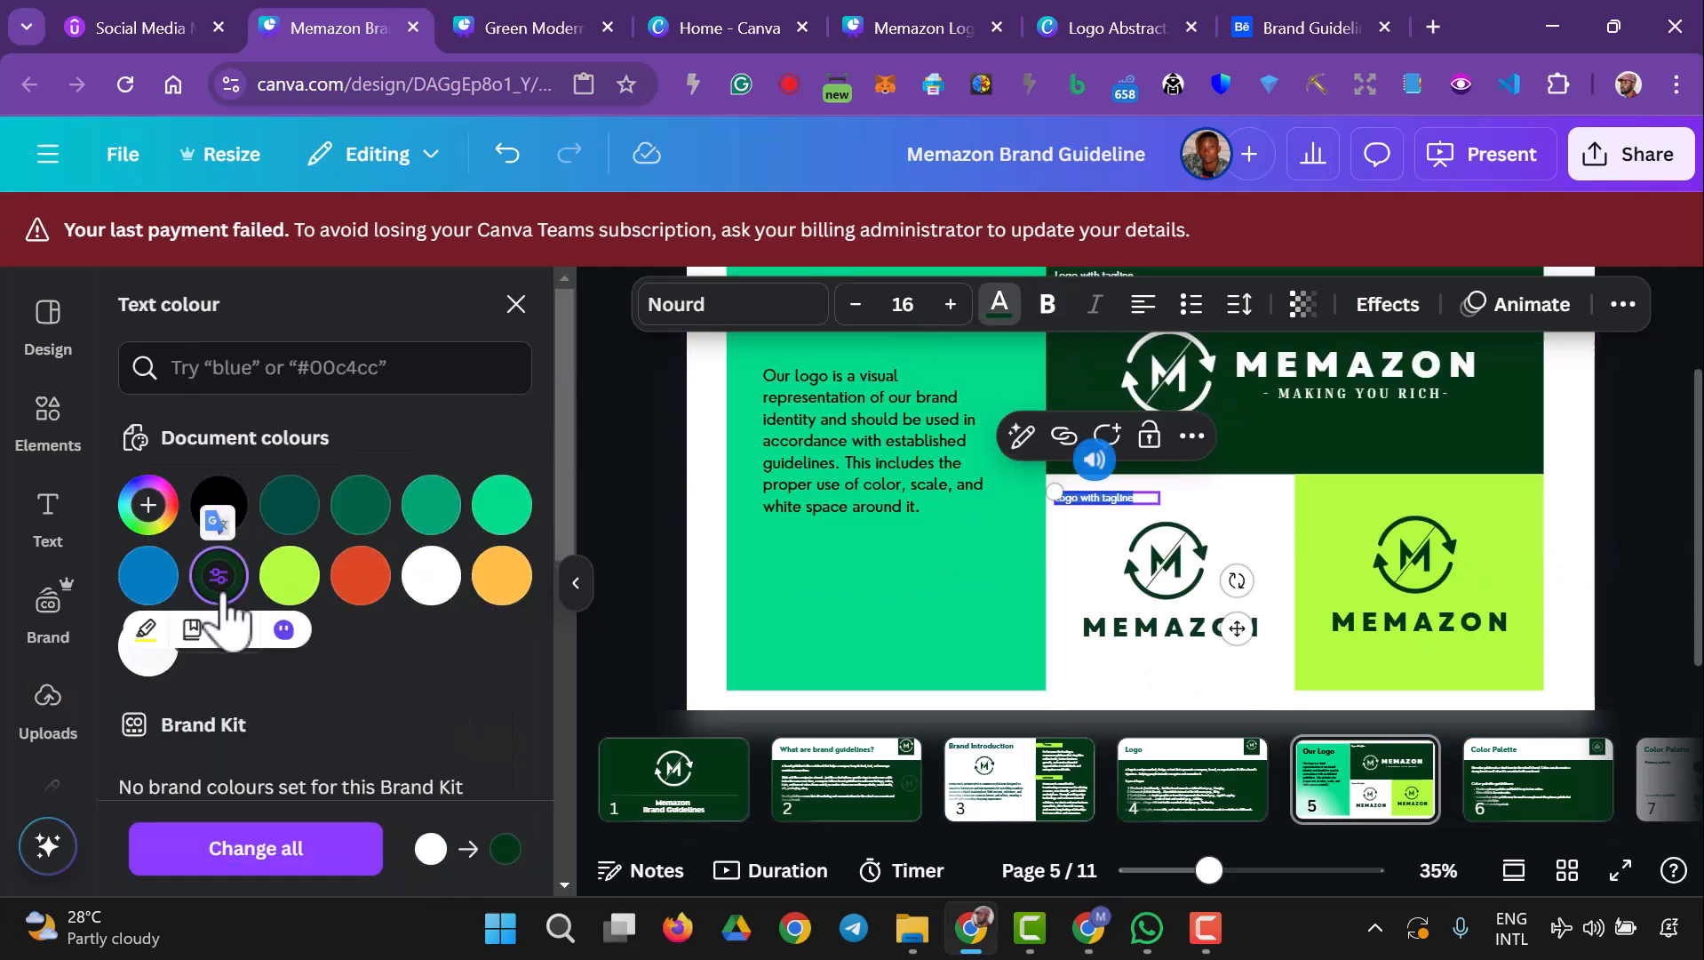
click(1617, 579)
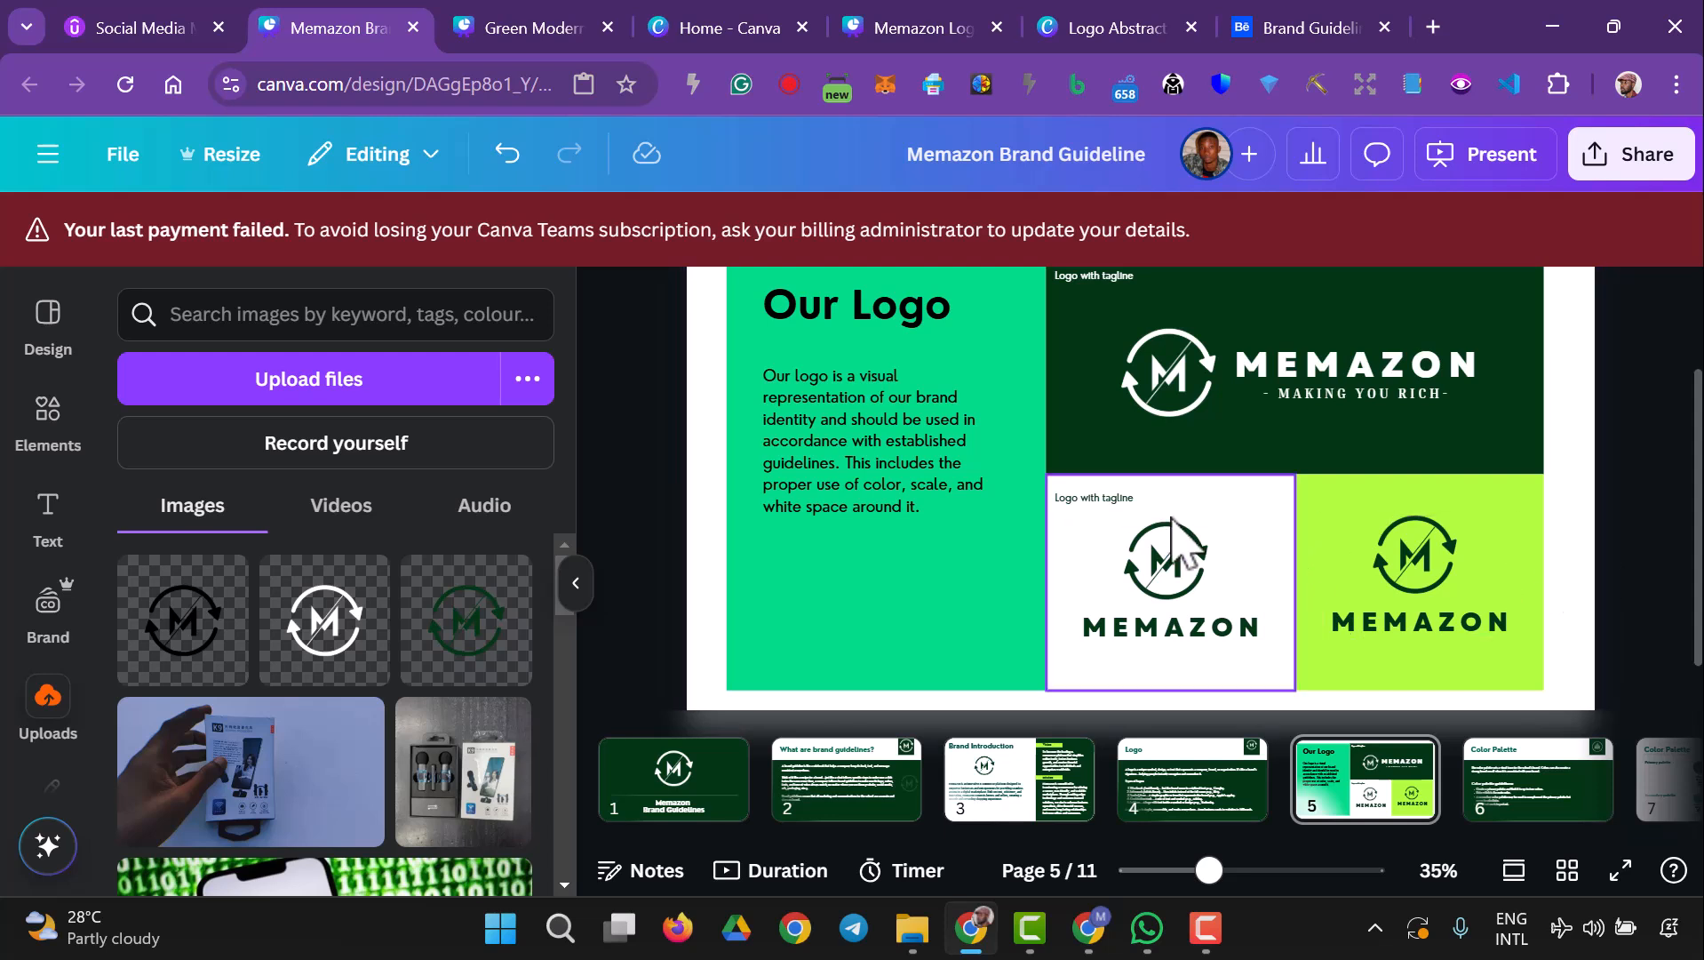
- Change the white panel's caption to "Official logo without a tagline" and widen its text box to fit one line
click(1143, 500)
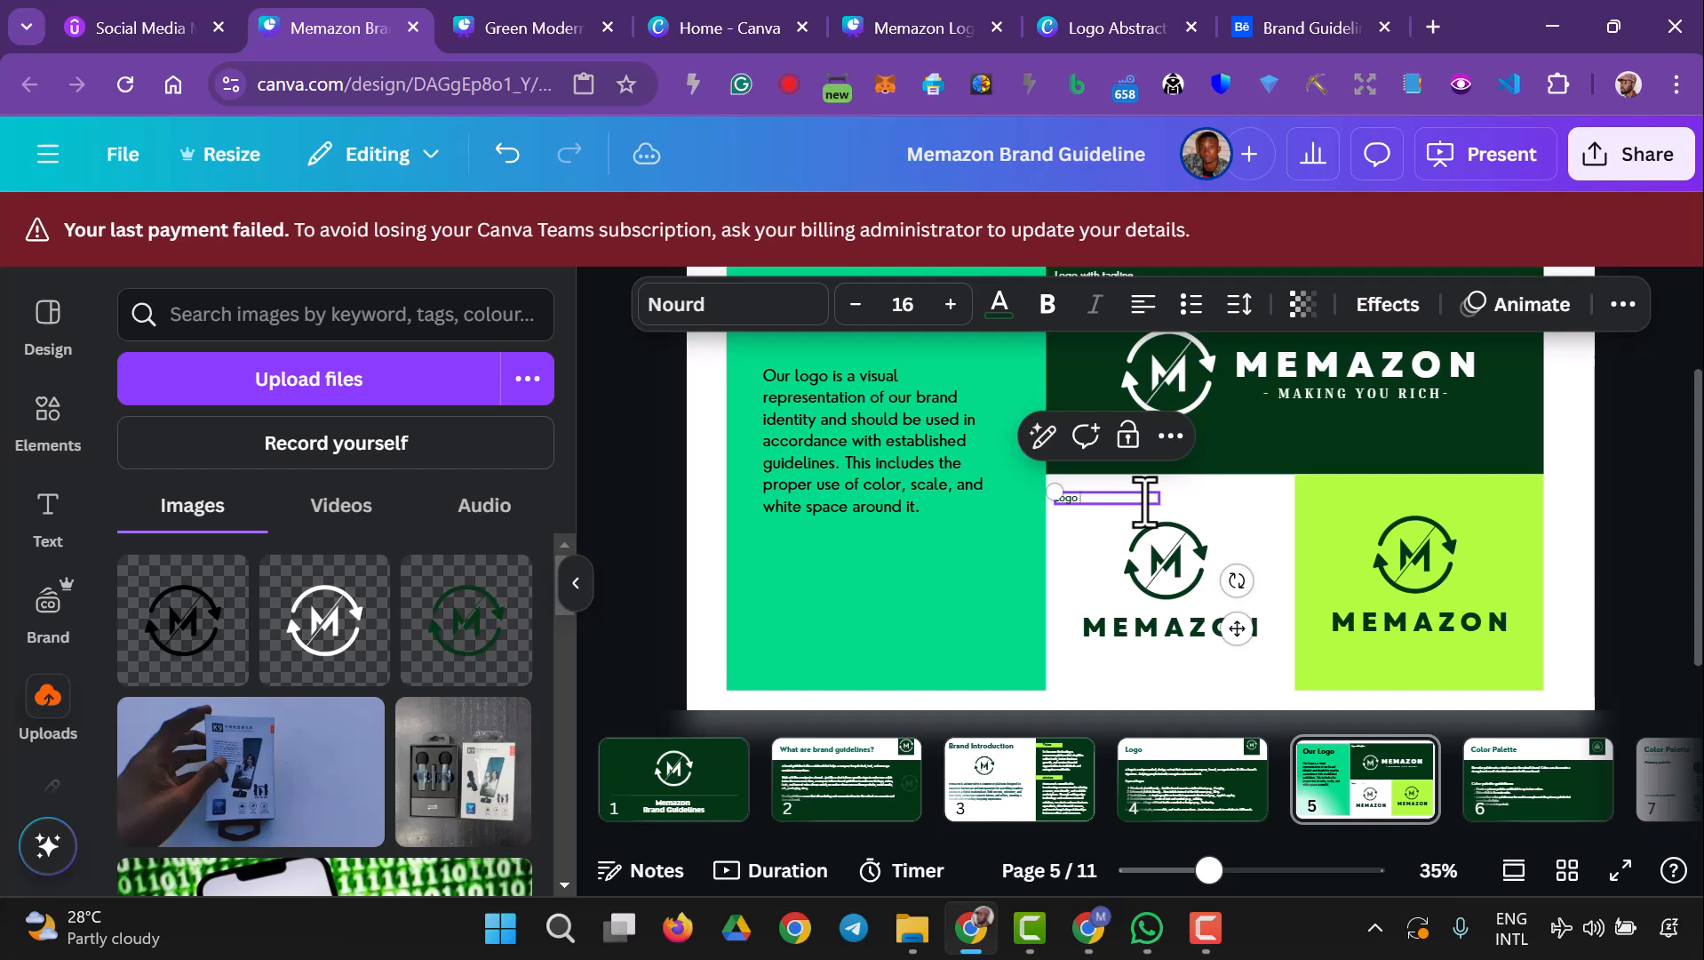
text(Official log)
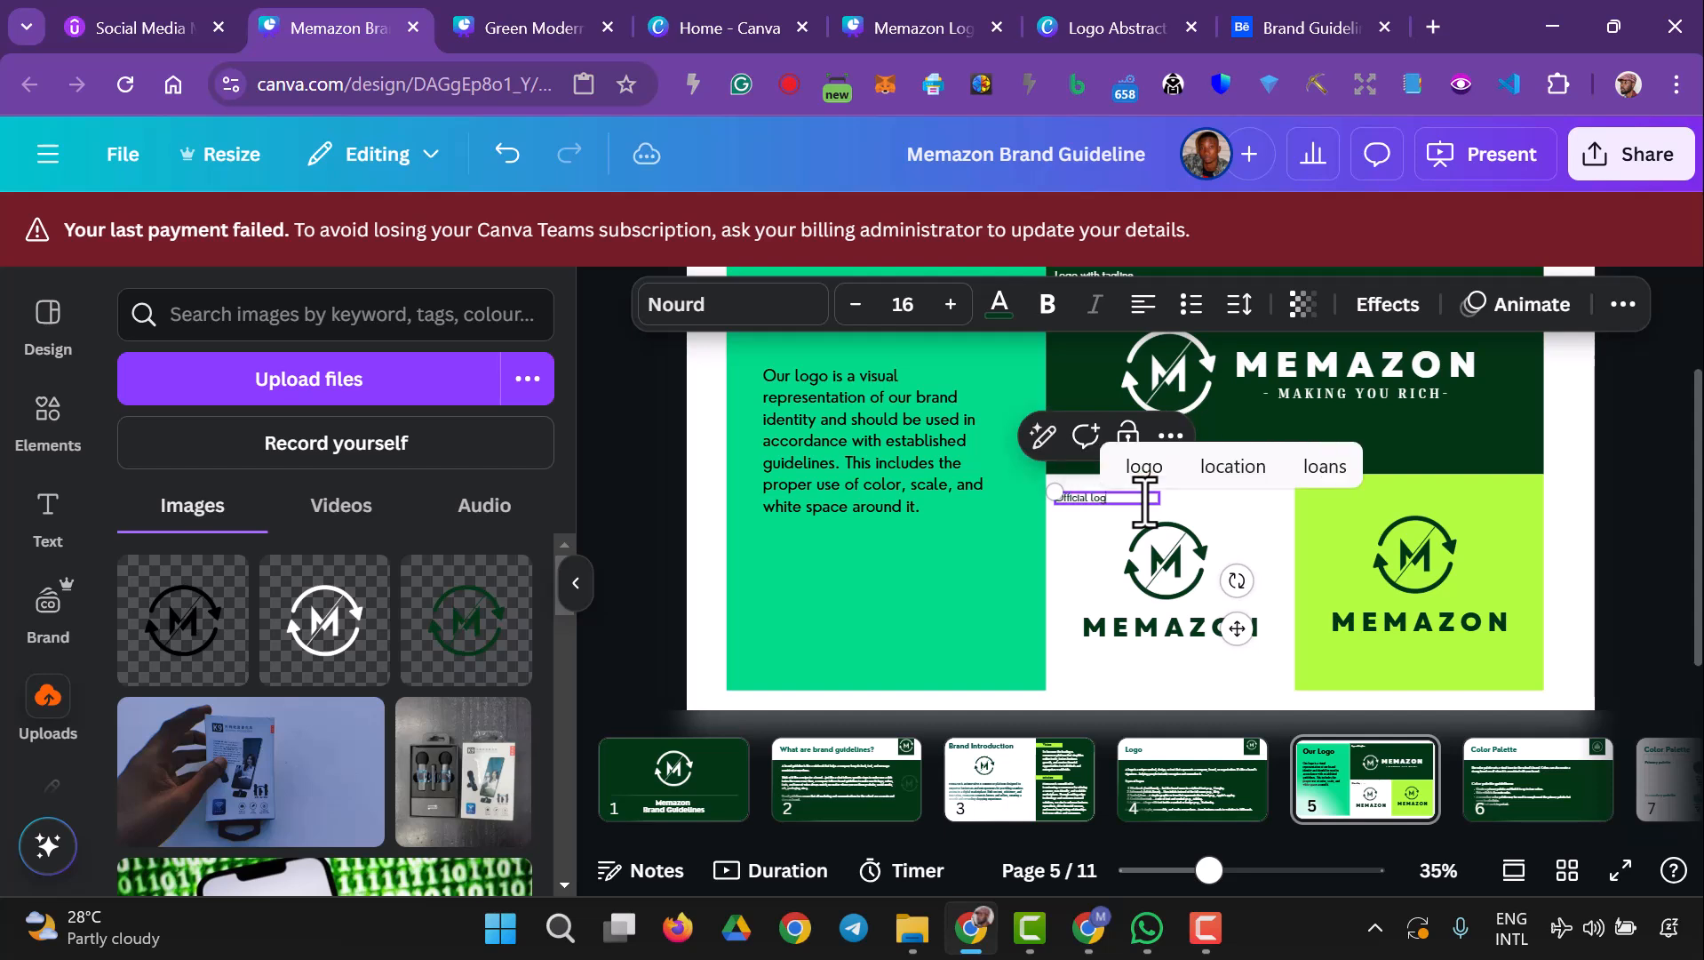
text(o without tagline)
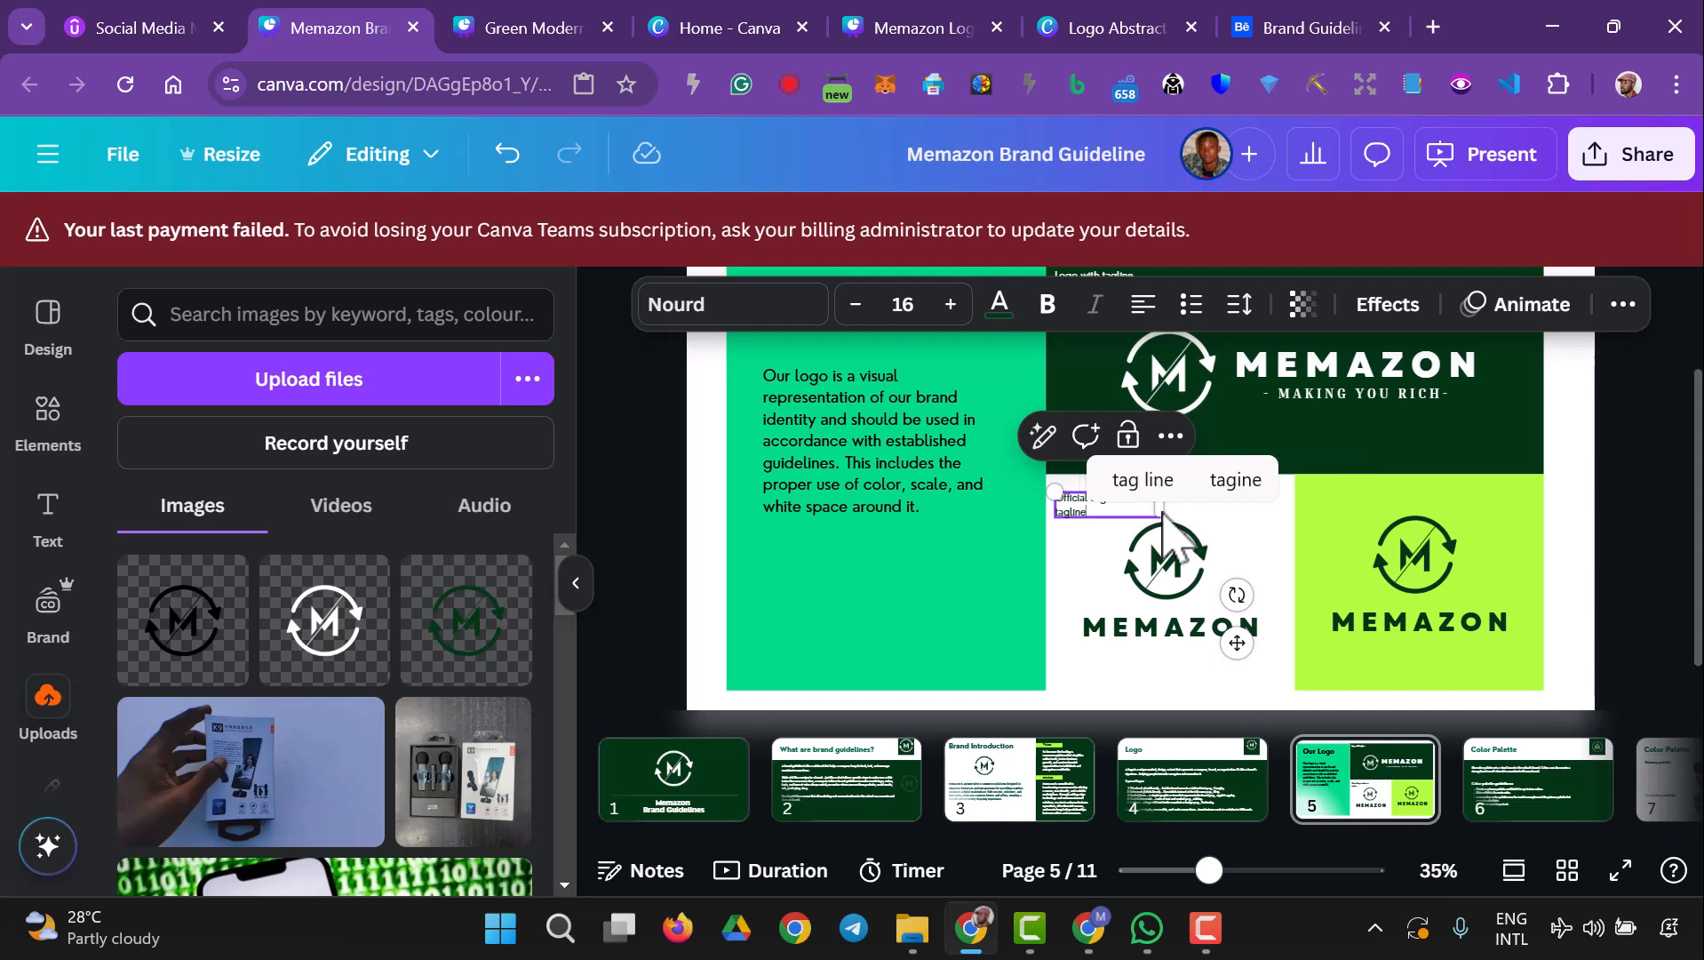
click(1111, 573)
click(1134, 499)
drag(1160, 505, 1198, 503)
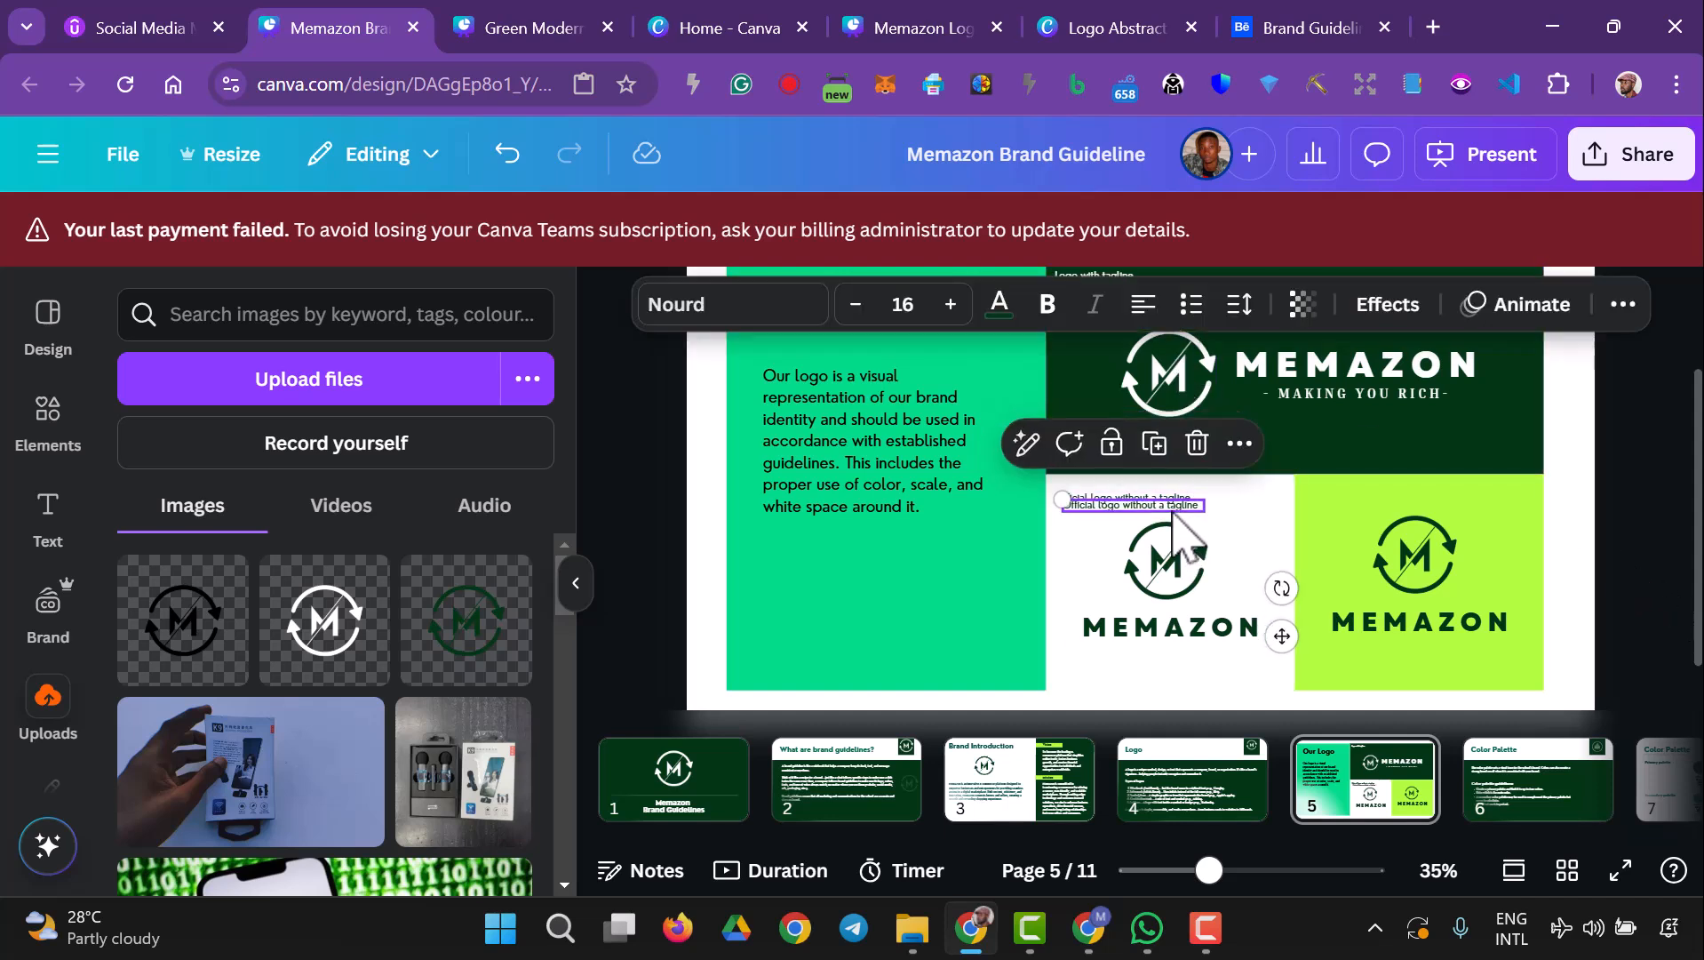
- Place a copy of the white panel's caption in the lime green panel's upper-left corner, reading "Secondary logo without a tagline" on one line
drag(1173, 505, 1392, 498)
double_click(1362, 502)
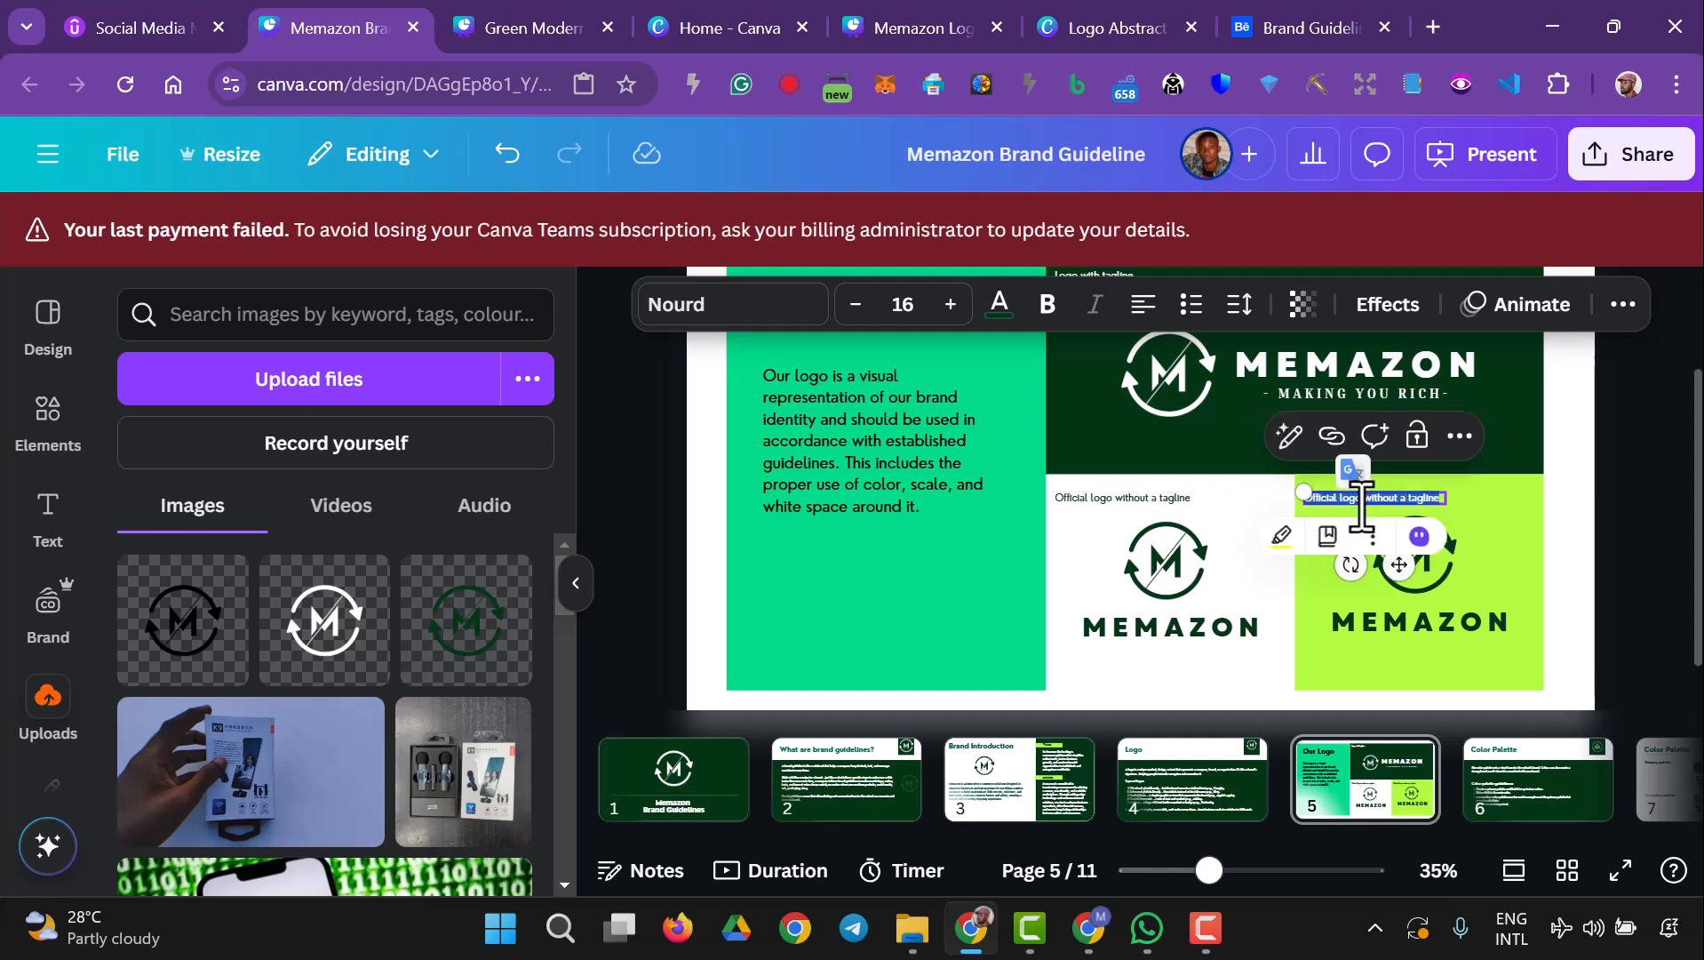
key(Escape)
key(BackSpace)
key(BackSpace)
key(BackSpace)
key(BackSpace)
key(BackSpace)
text(Secondary)
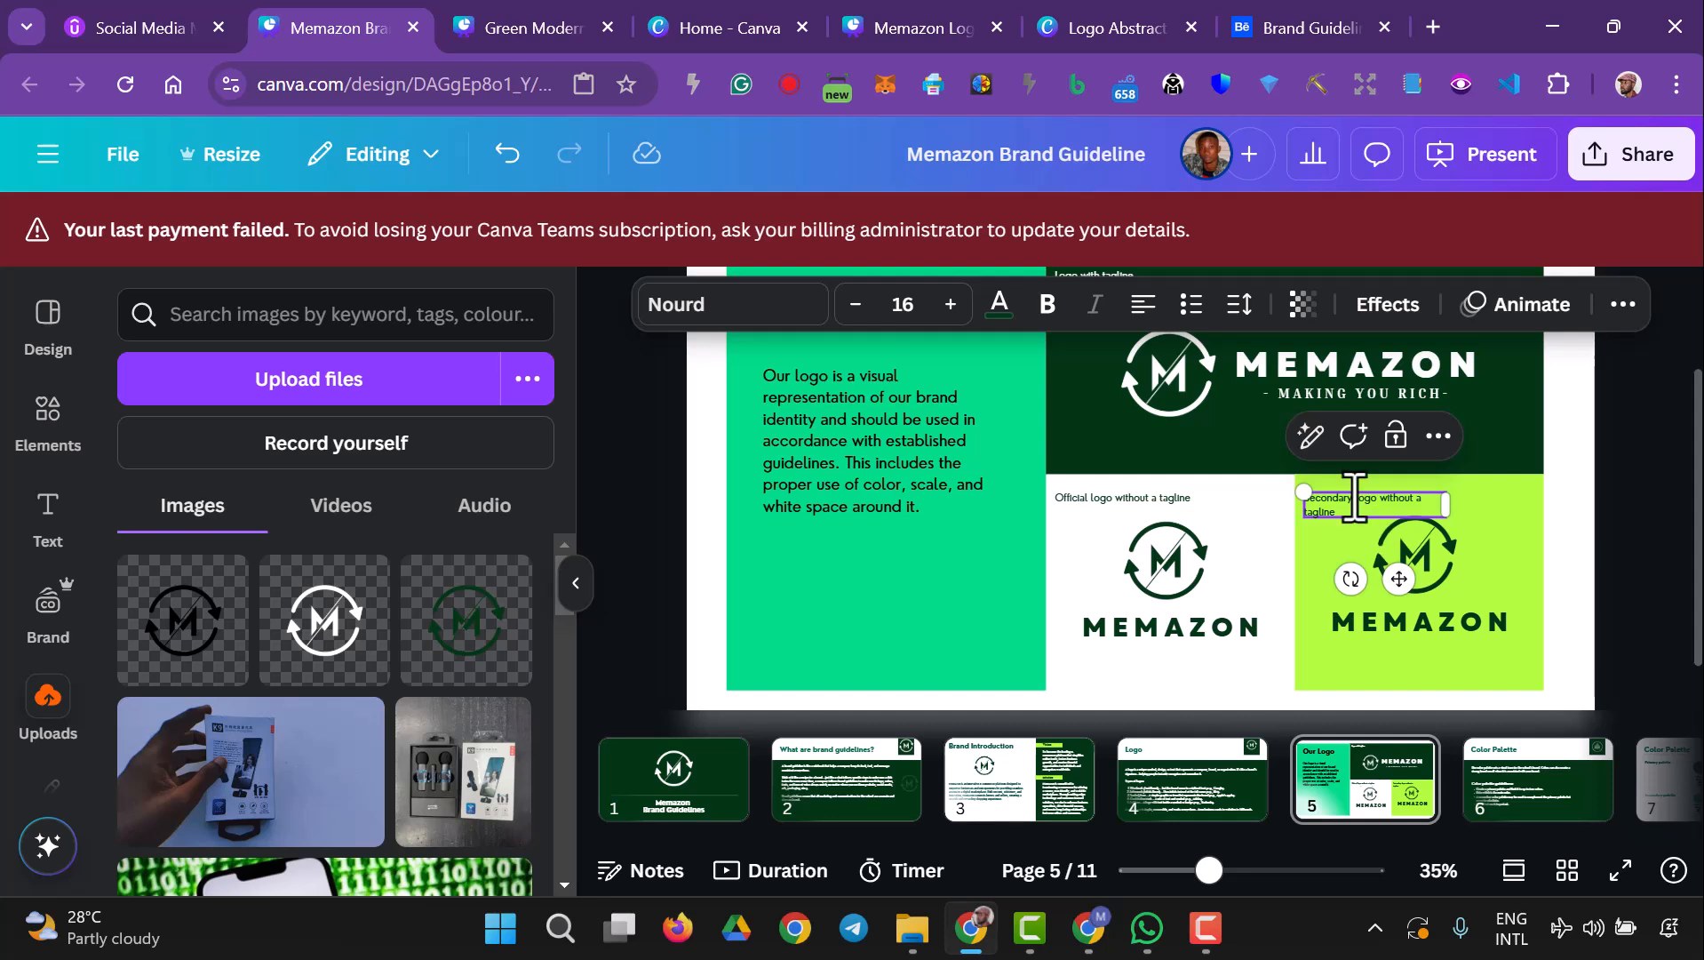
mouse_move(1456, 506)
mouse_down()
mouse_move(1514, 531)
mouse_move(1483, 531)
mouse_move(1480, 508)
mouse_up()
click(1662, 514)
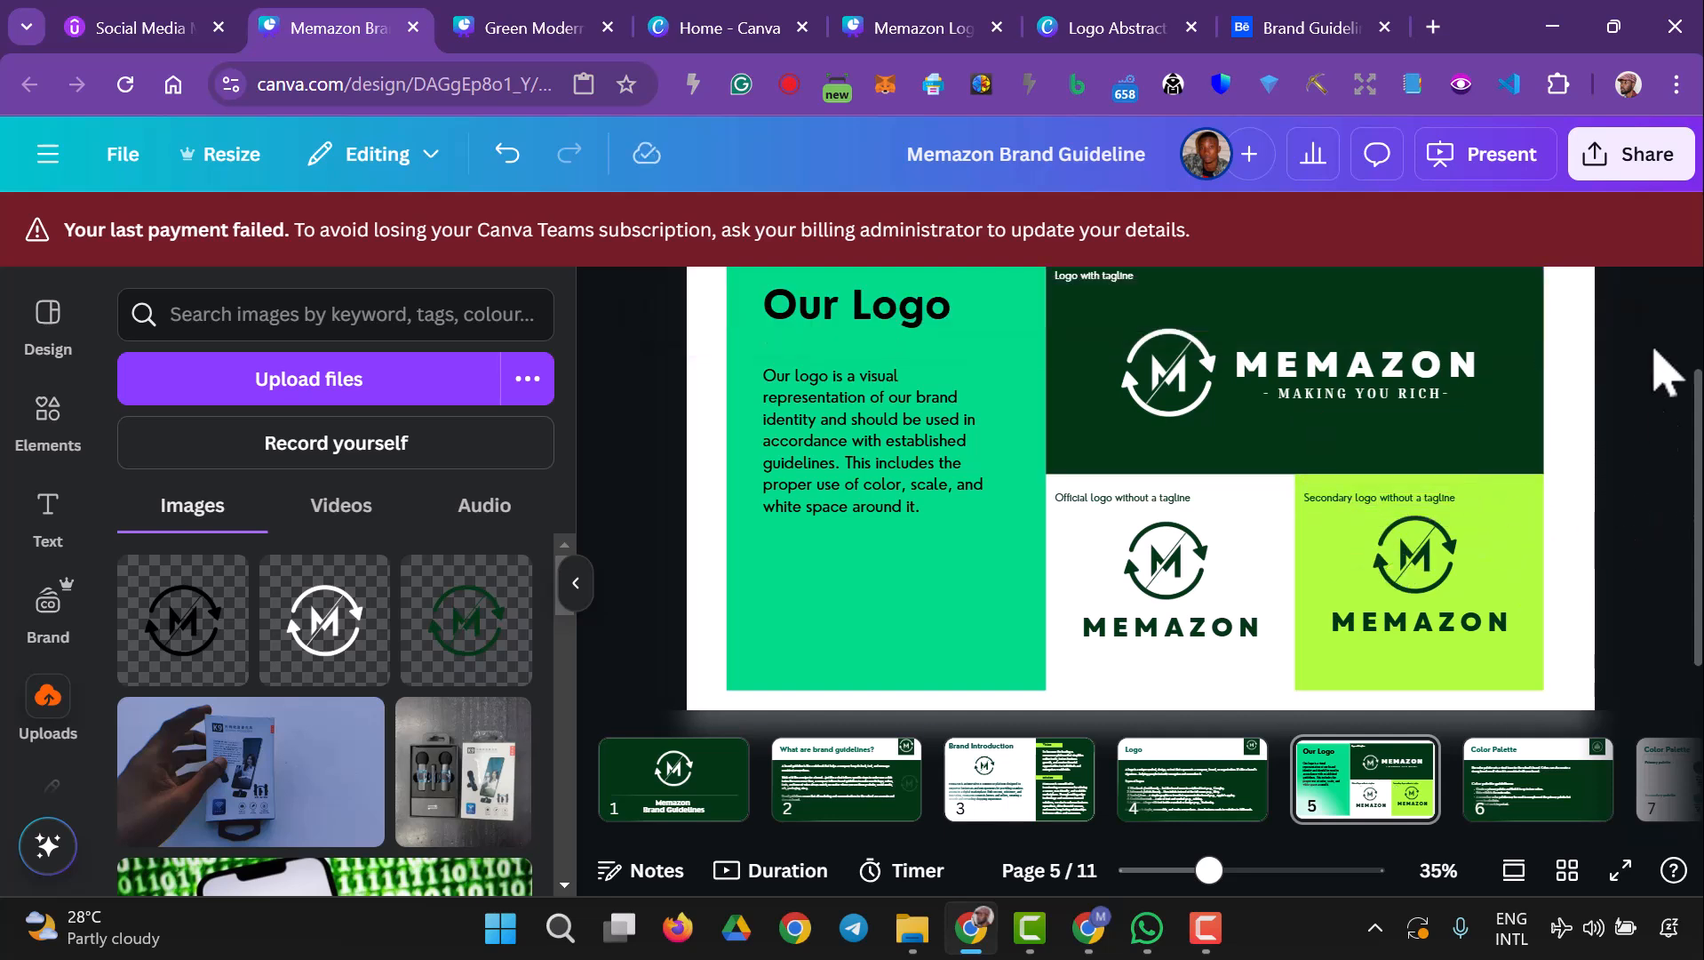
- Duplicate page 5 with the finished Our Logo layout as a new page 6
scroll(1261, 585, up, 2)
scroll(902, 525, down, 2)
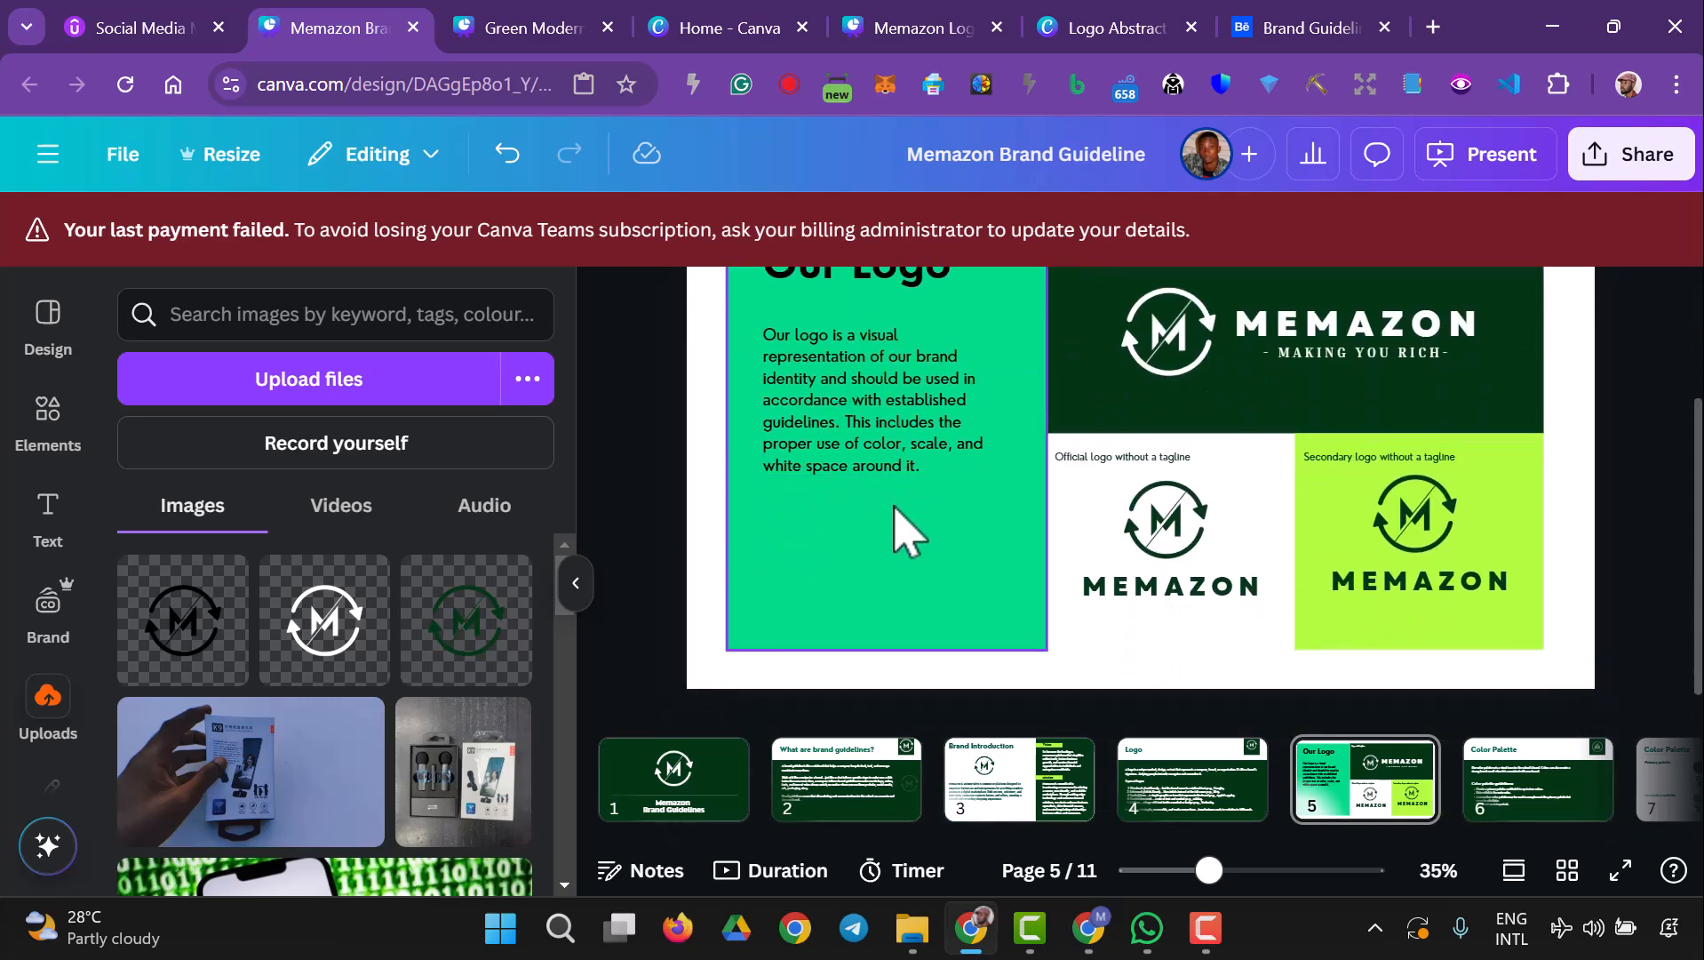
scroll(992, 558, up, 2)
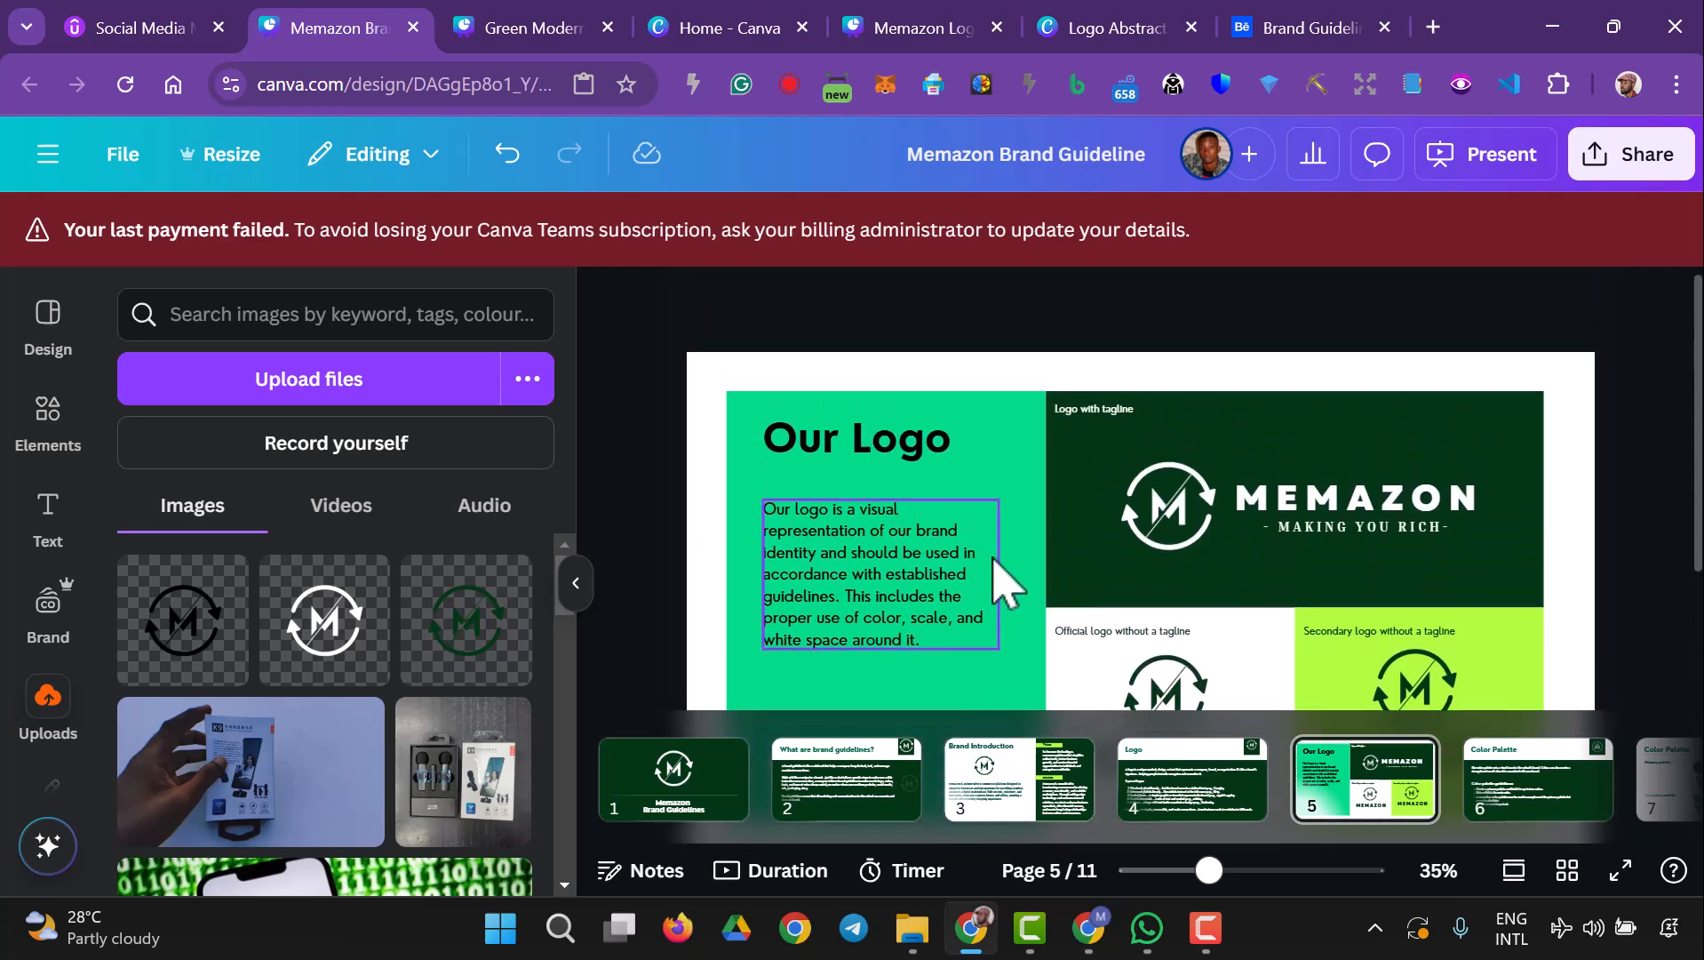
scroll(992, 558, down, 2)
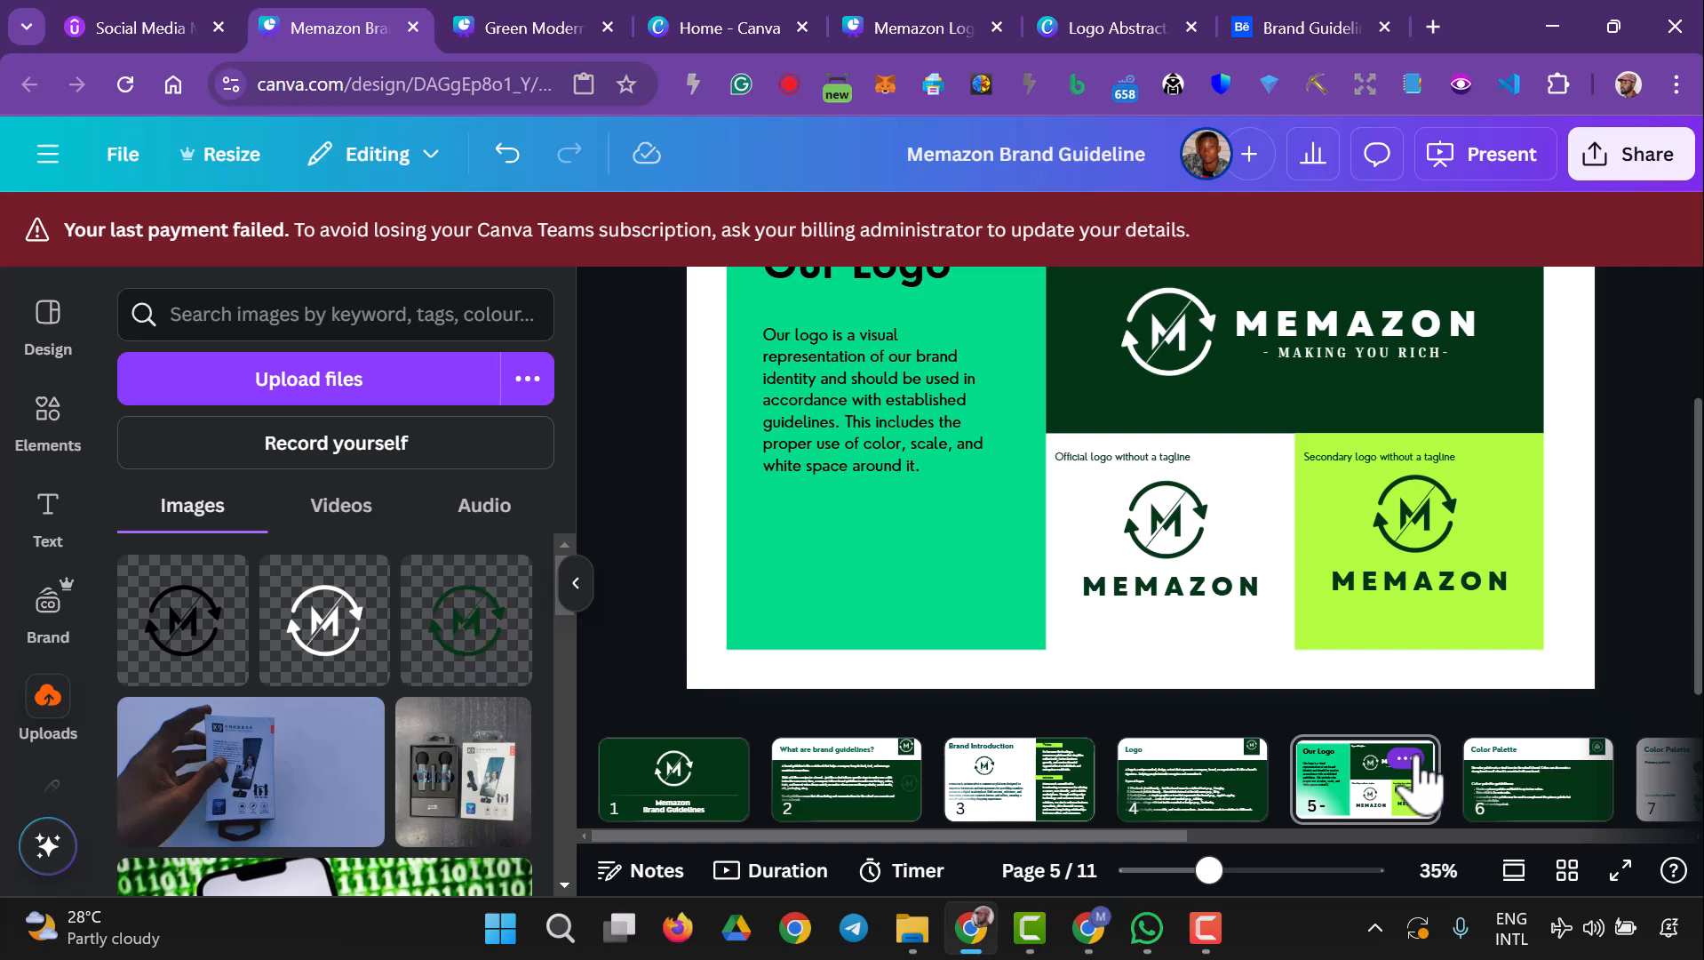
click(1406, 759)
click(1467, 418)
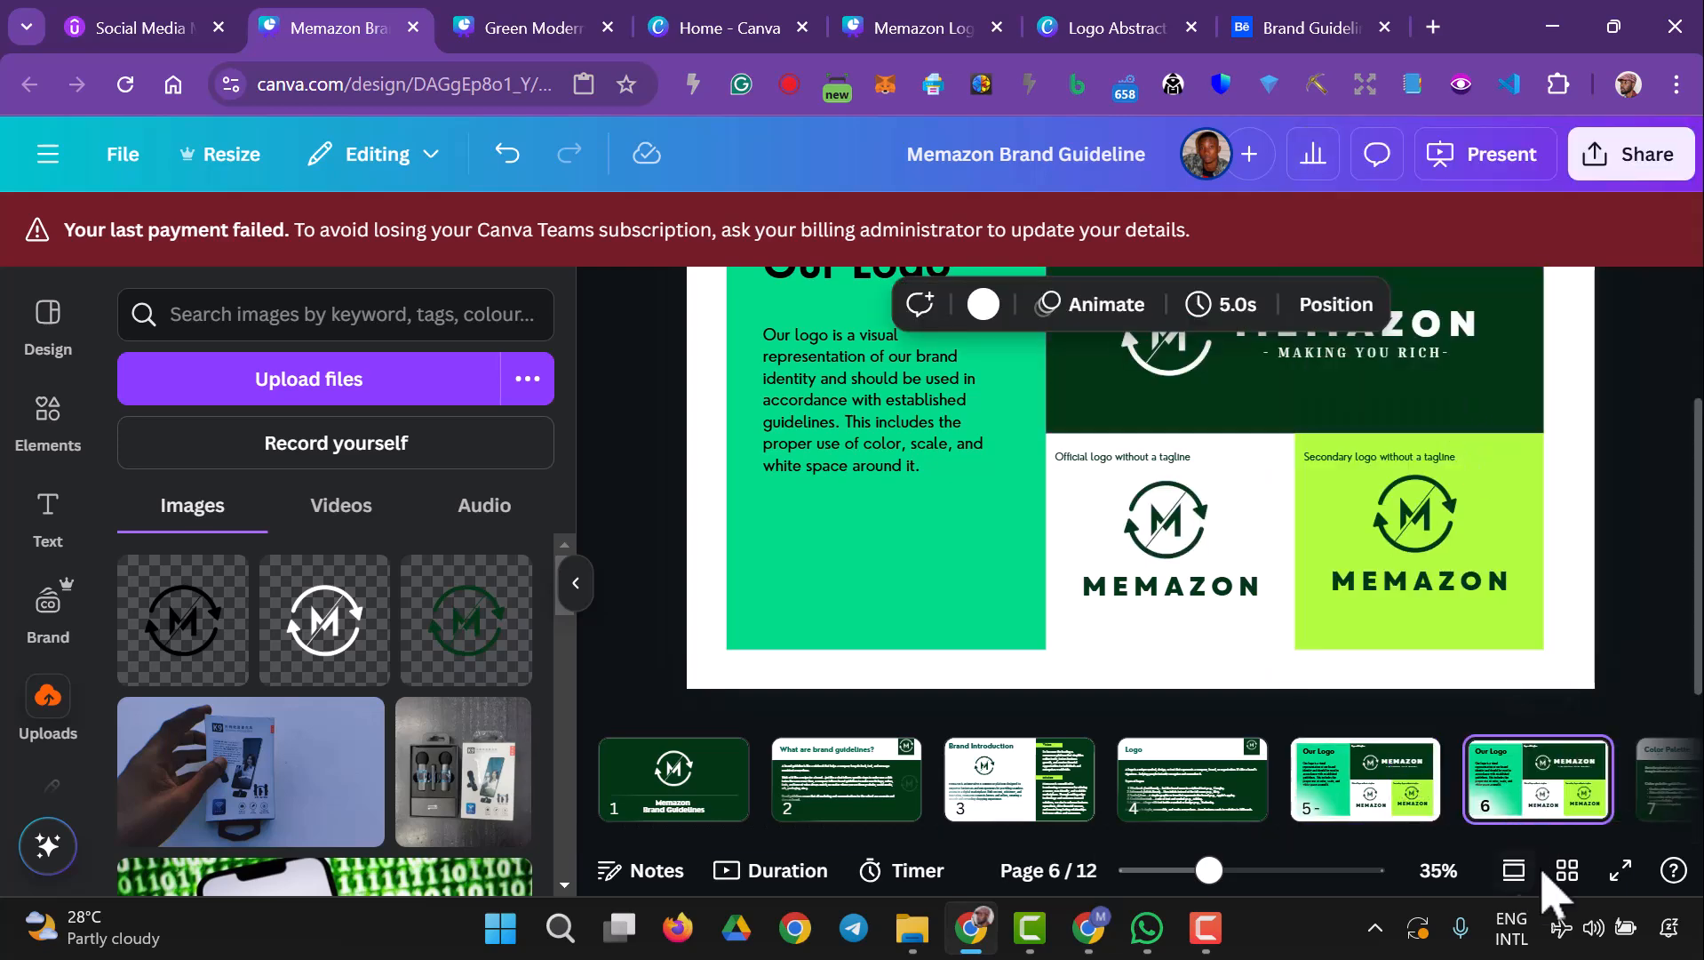
click(1676, 544)
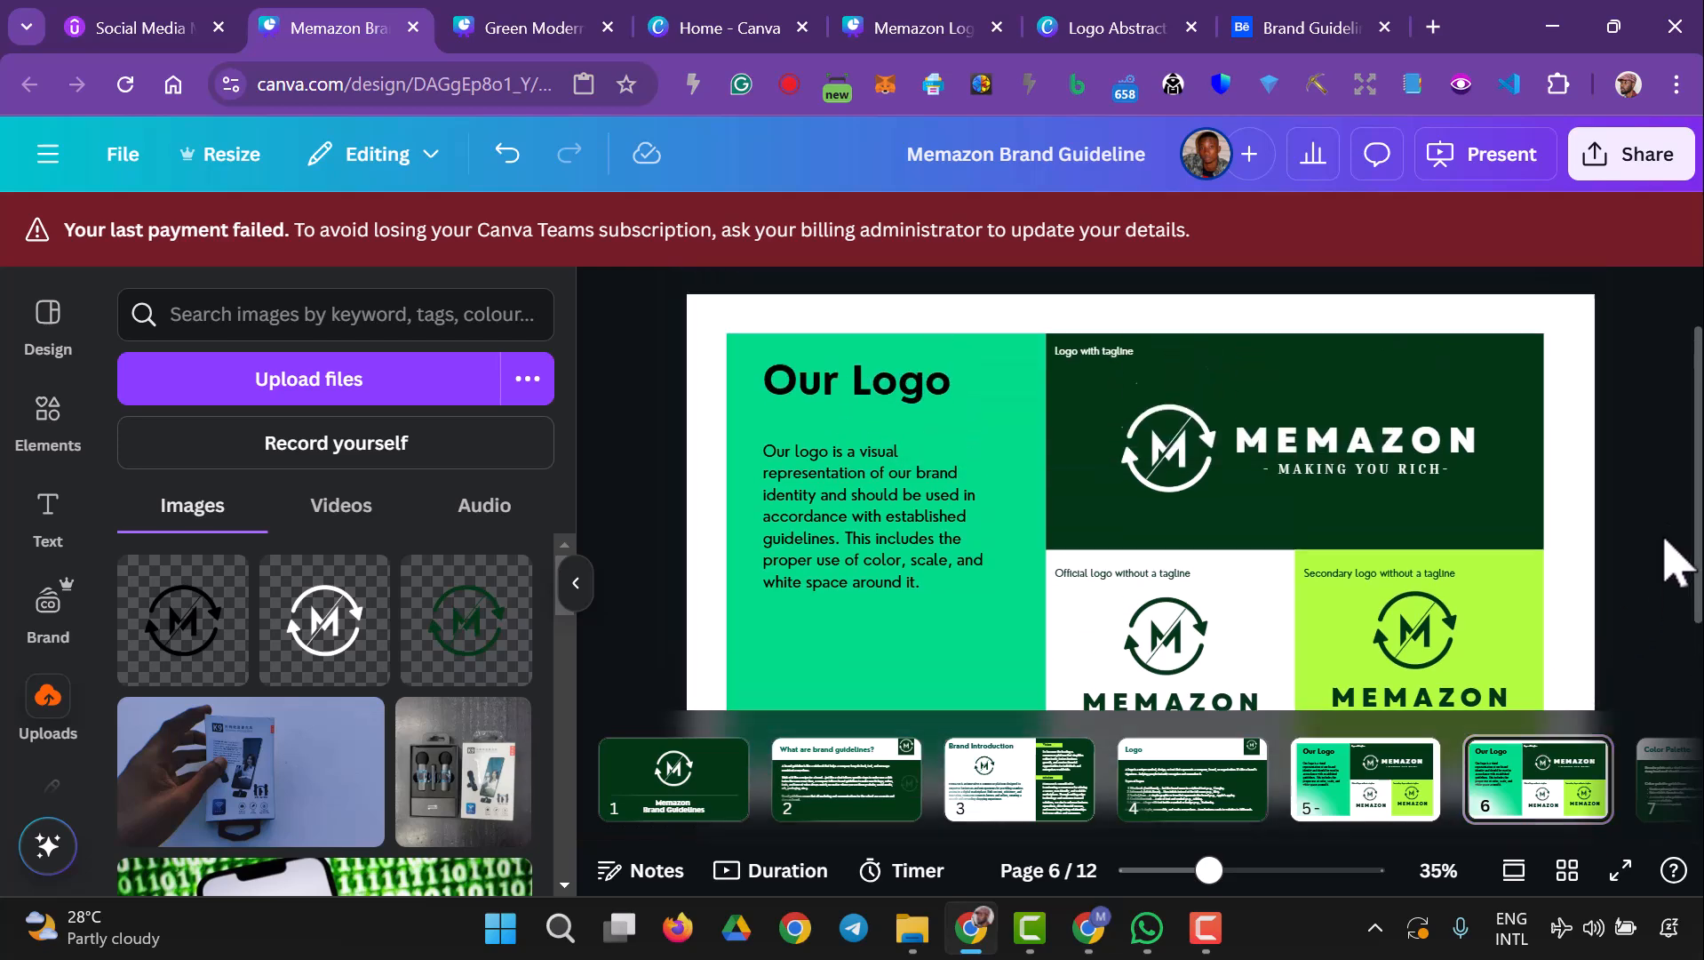
scroll(1564, 546, up, 2)
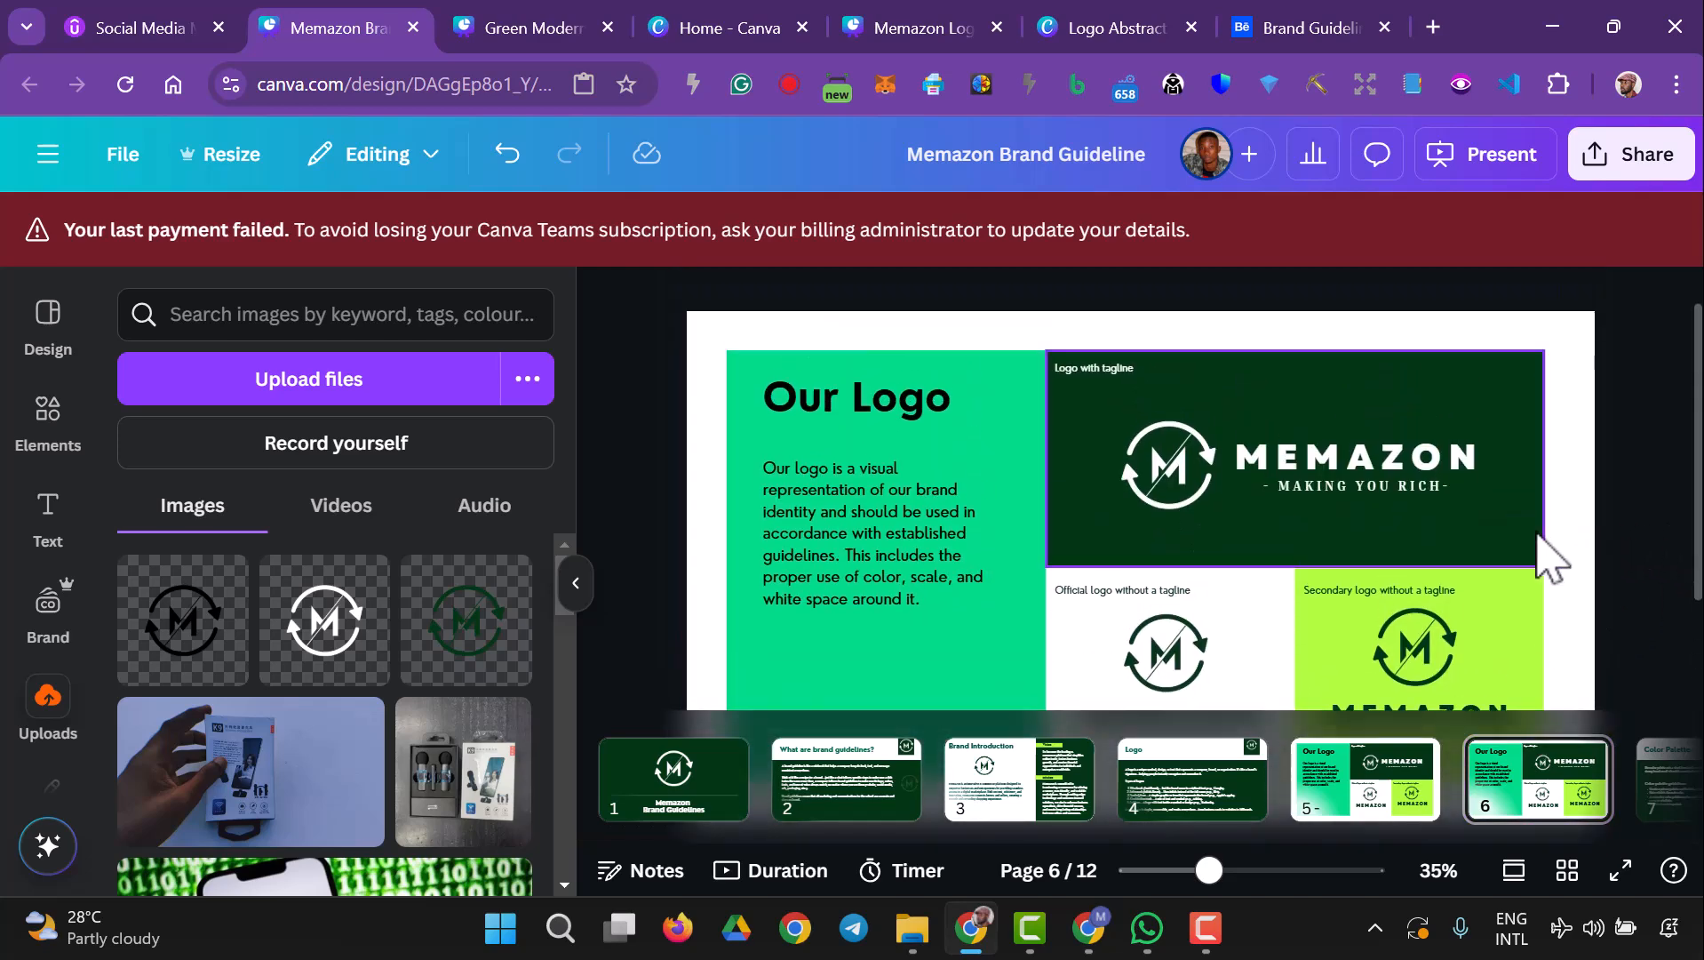